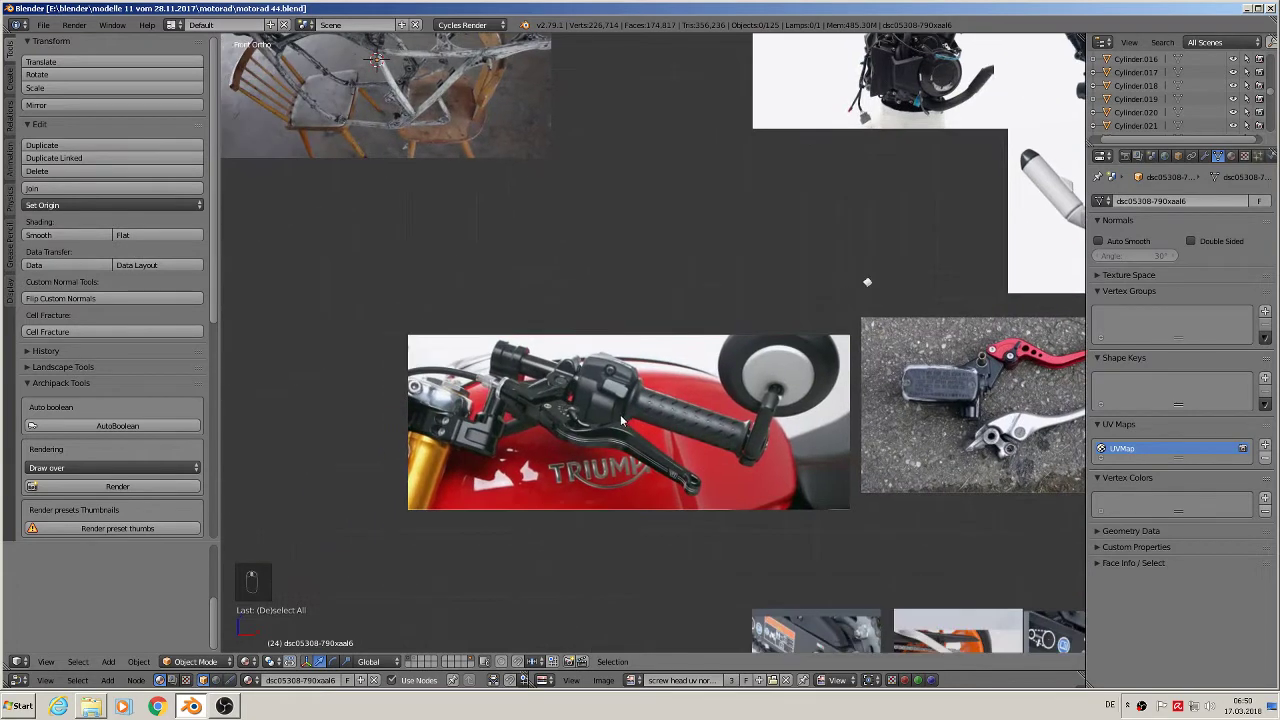
- Examine the handlebar, brake lever and cockpit reference photos alongside the modelled handlebar parts
scroll(619, 413, up, 3)
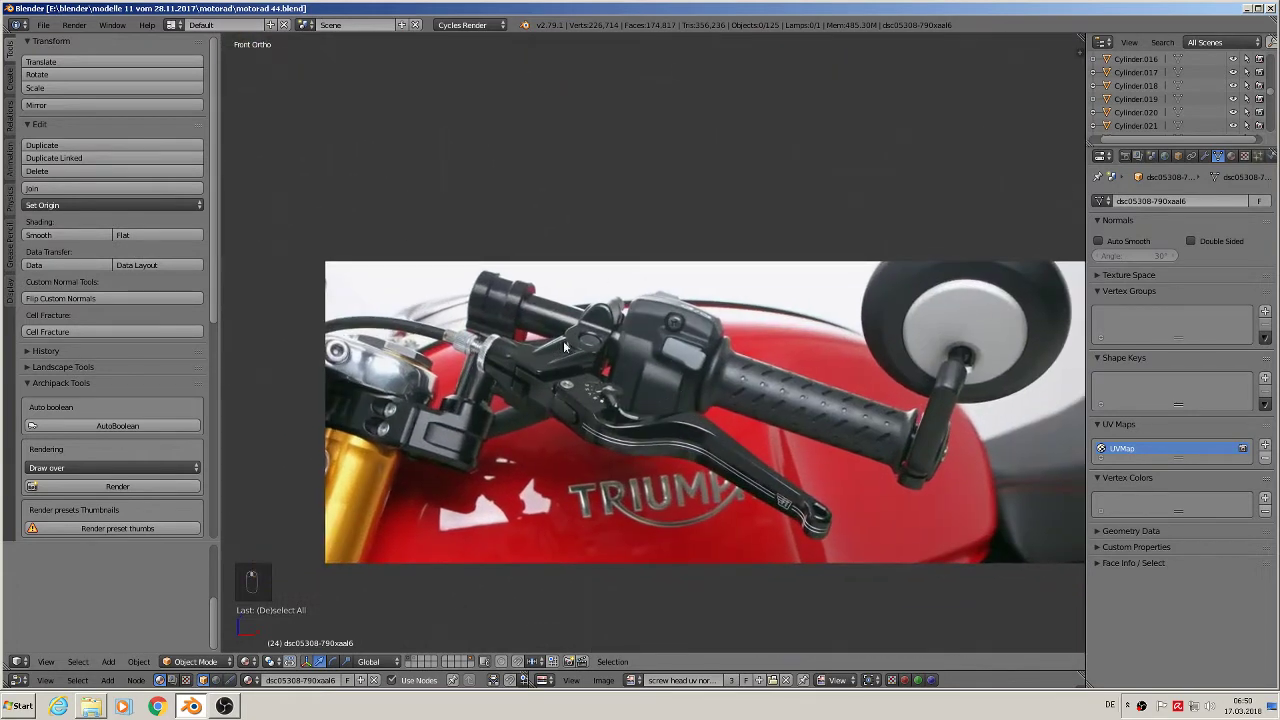
scroll(672, 406, down, 6)
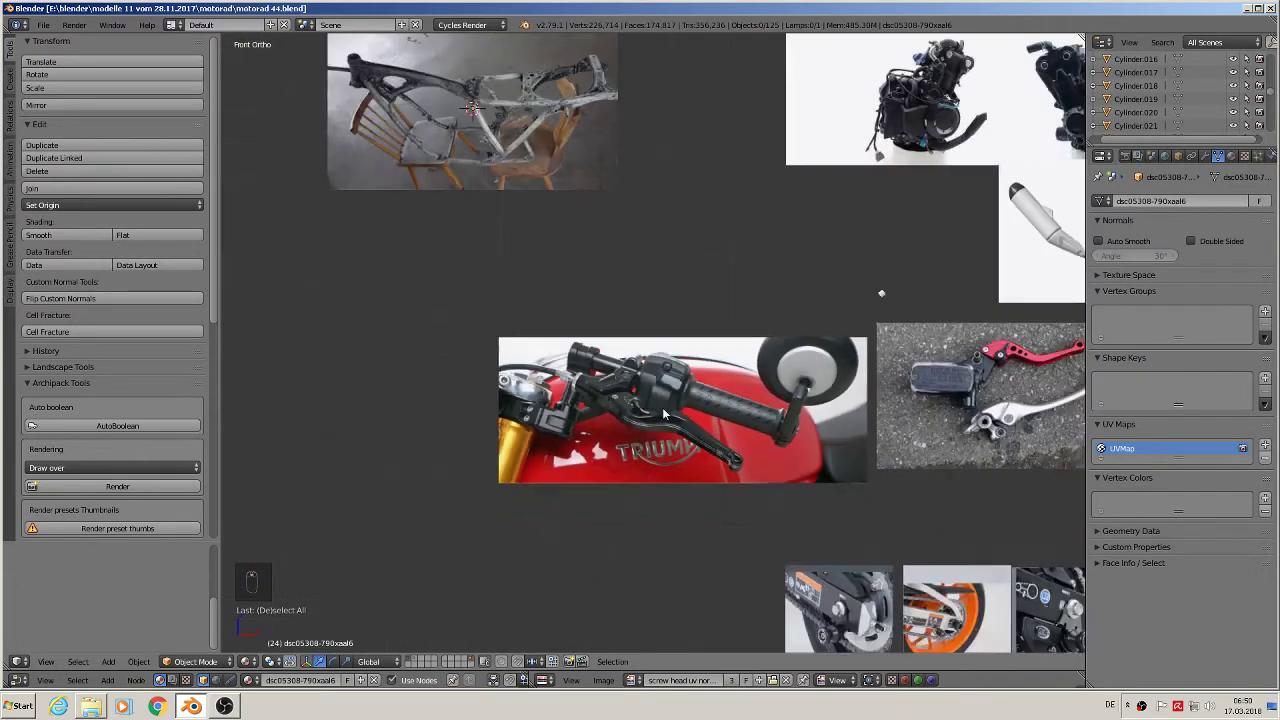
shift+middle_drag(737, 398, 572, 360)
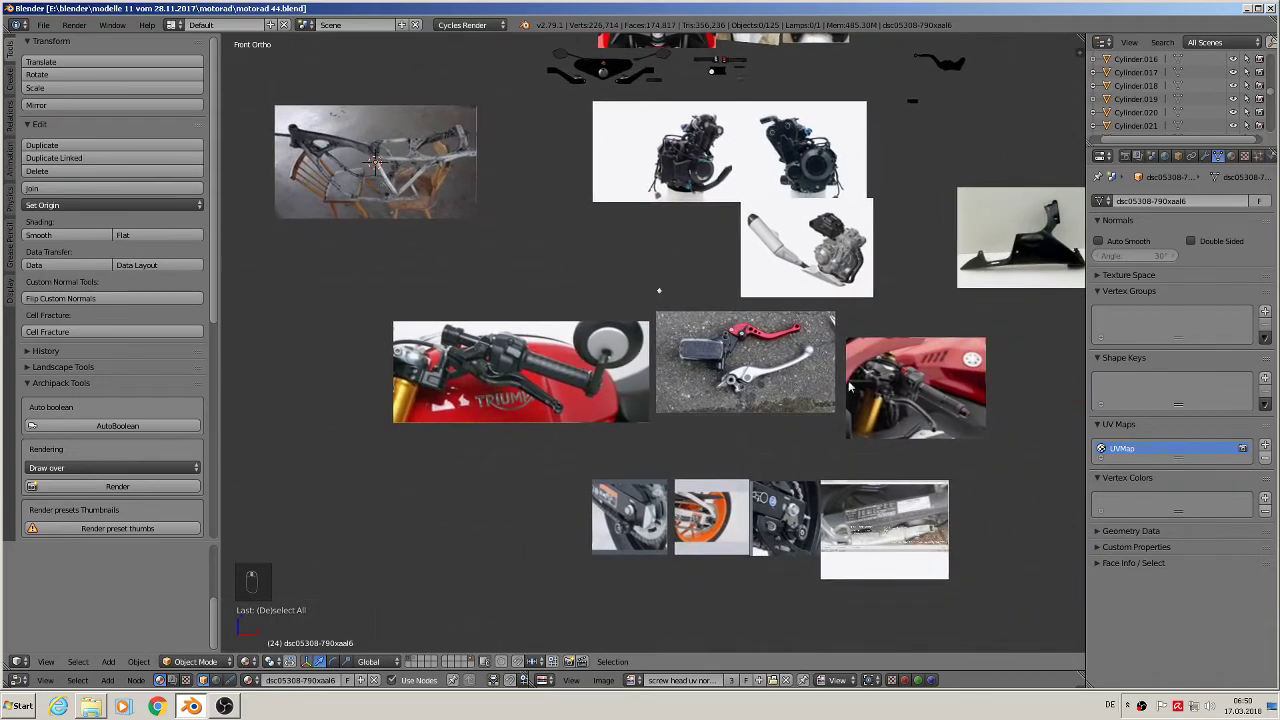
scroll(914, 387, up, 5)
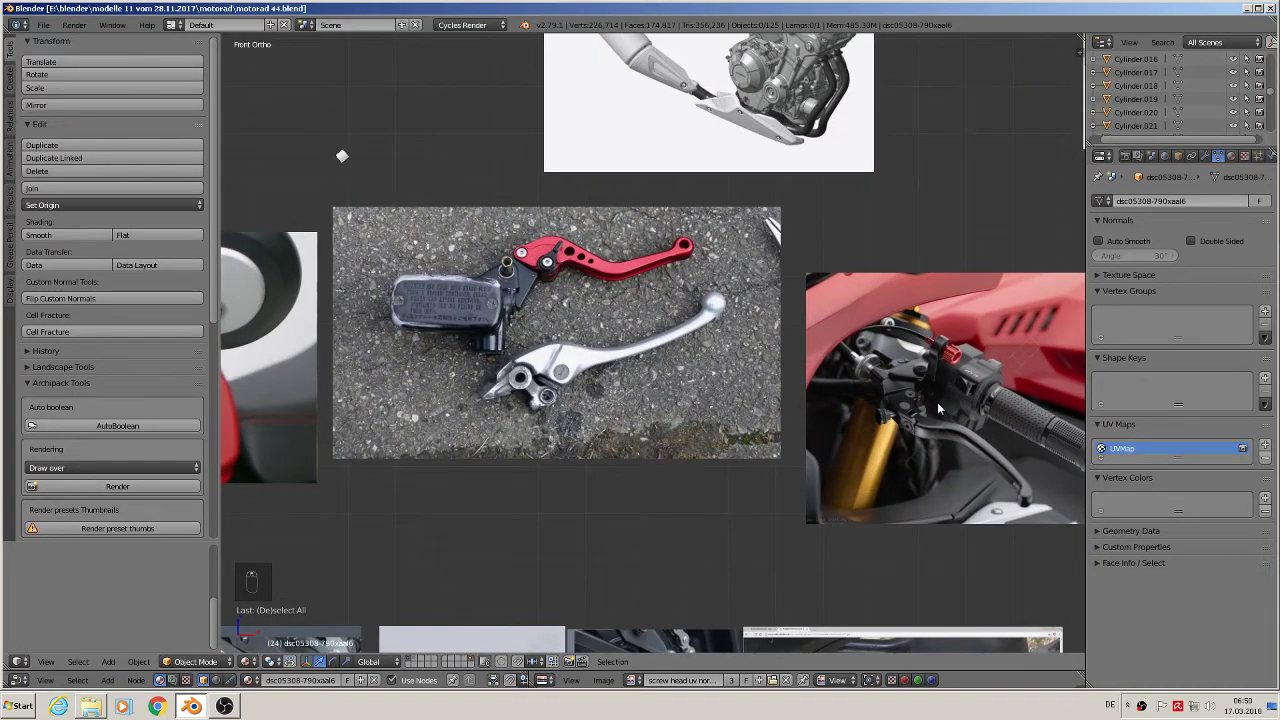
scroll(937, 402, down, 8)
shift+middle_drag(675, 207, 637, 398)
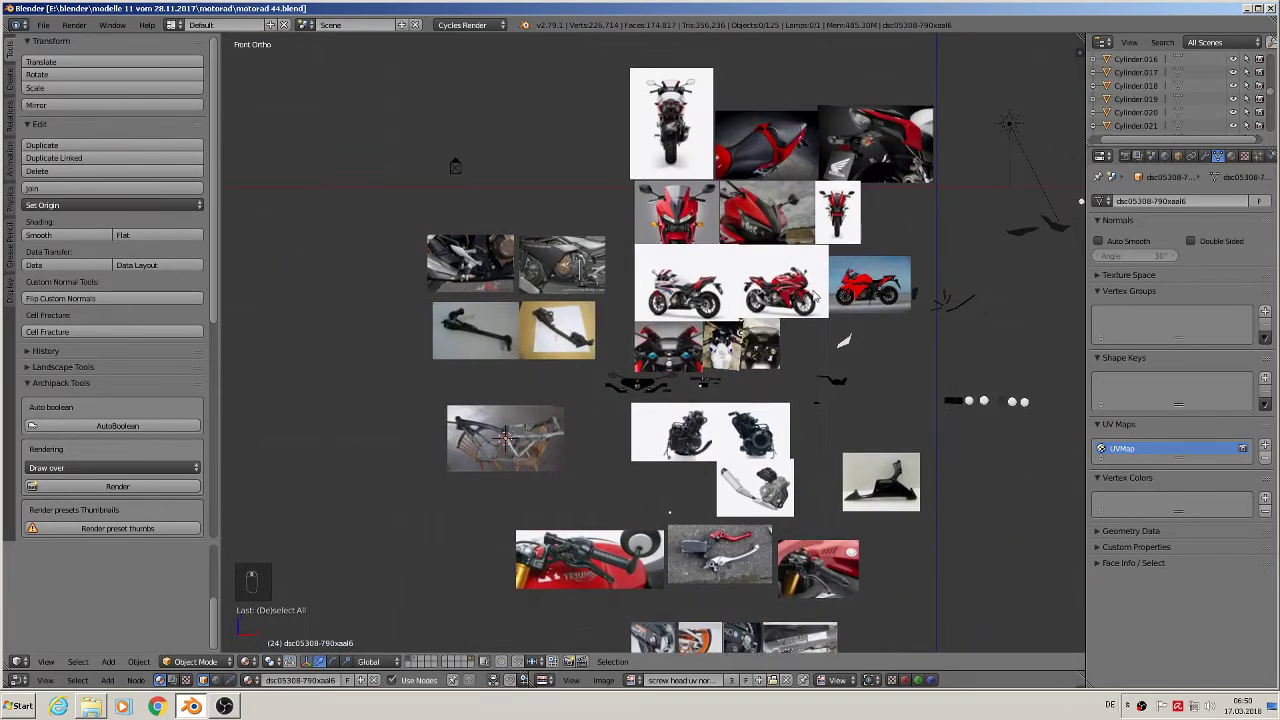
scroll(806, 272, up, 6)
scroll(718, 268, down, 1)
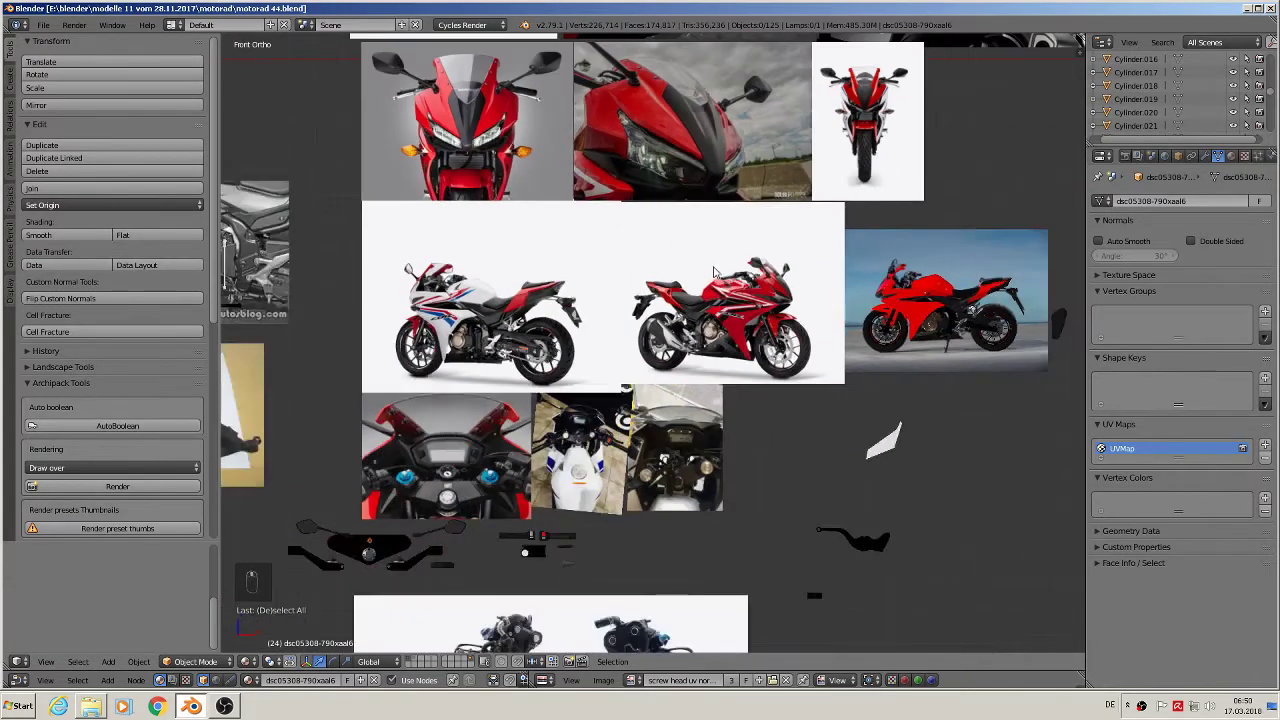
shift+middle_drag(500, 117, 714, 586)
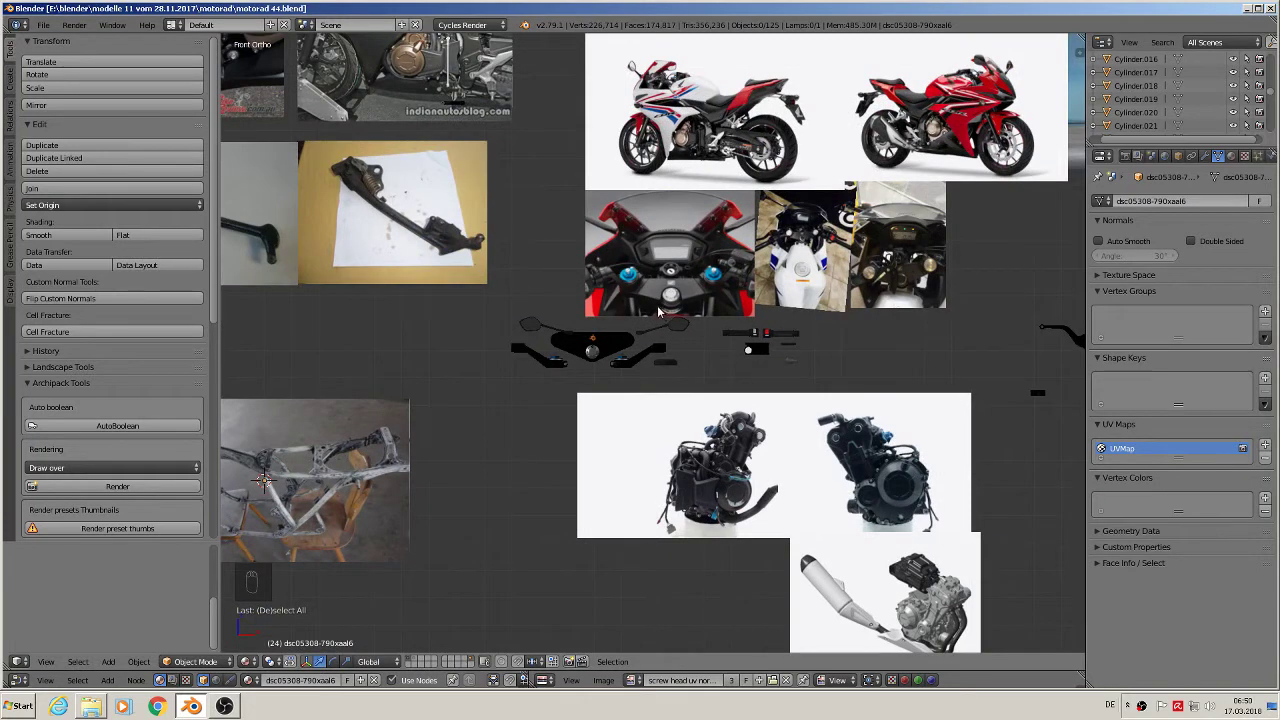
scroll(847, 232, up, 6)
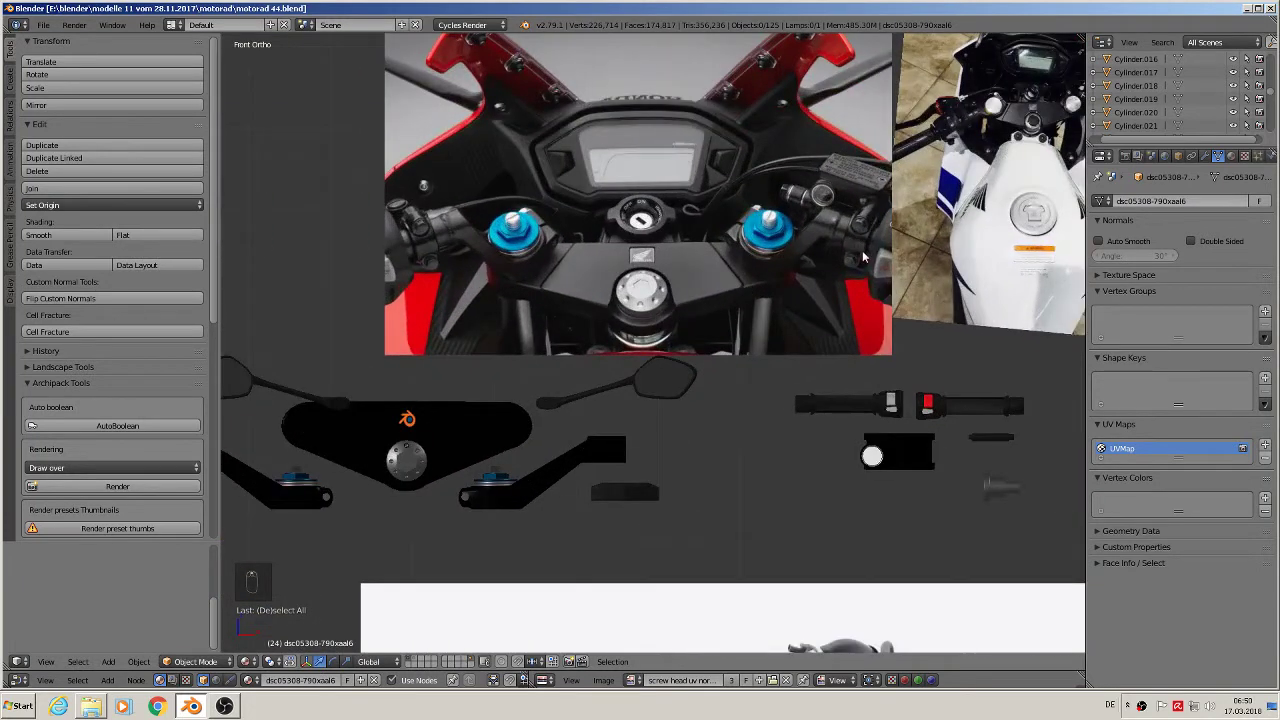
- Add a 24-vertex cylinder in the empty space between the mirror and the handlebar grips
click(730, 400)
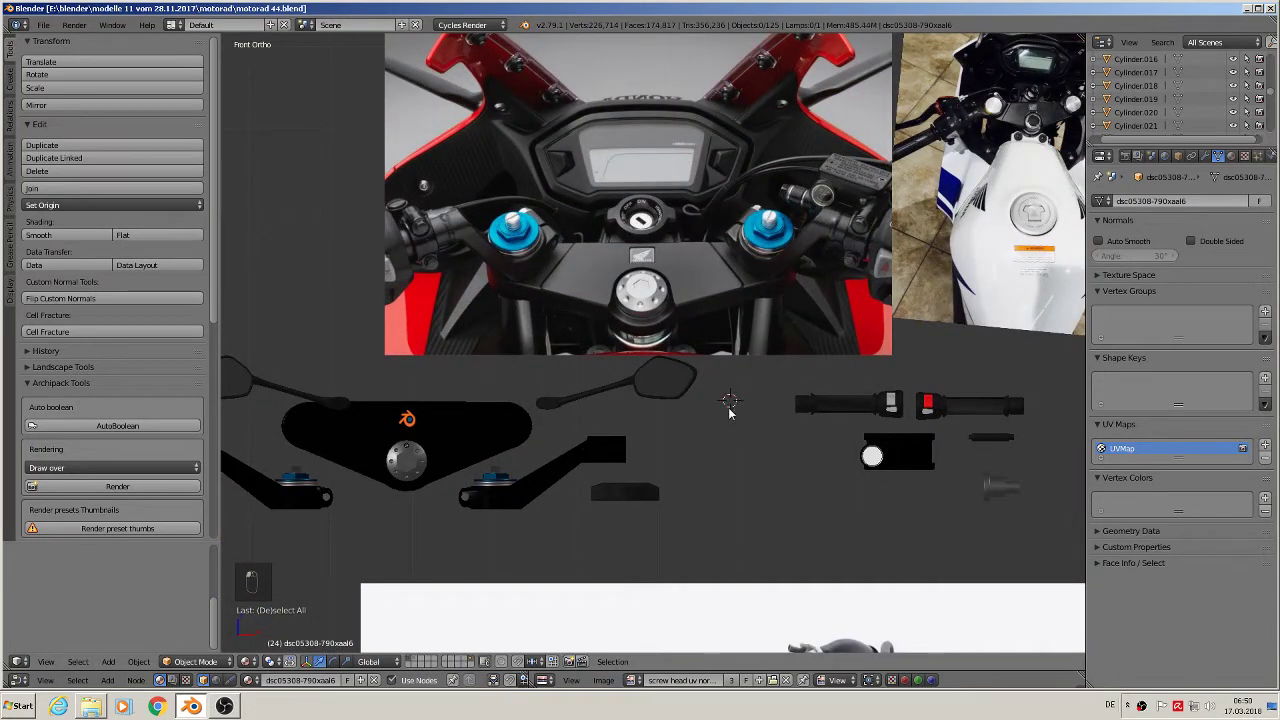
click(112, 661)
mouse_move(122, 647)
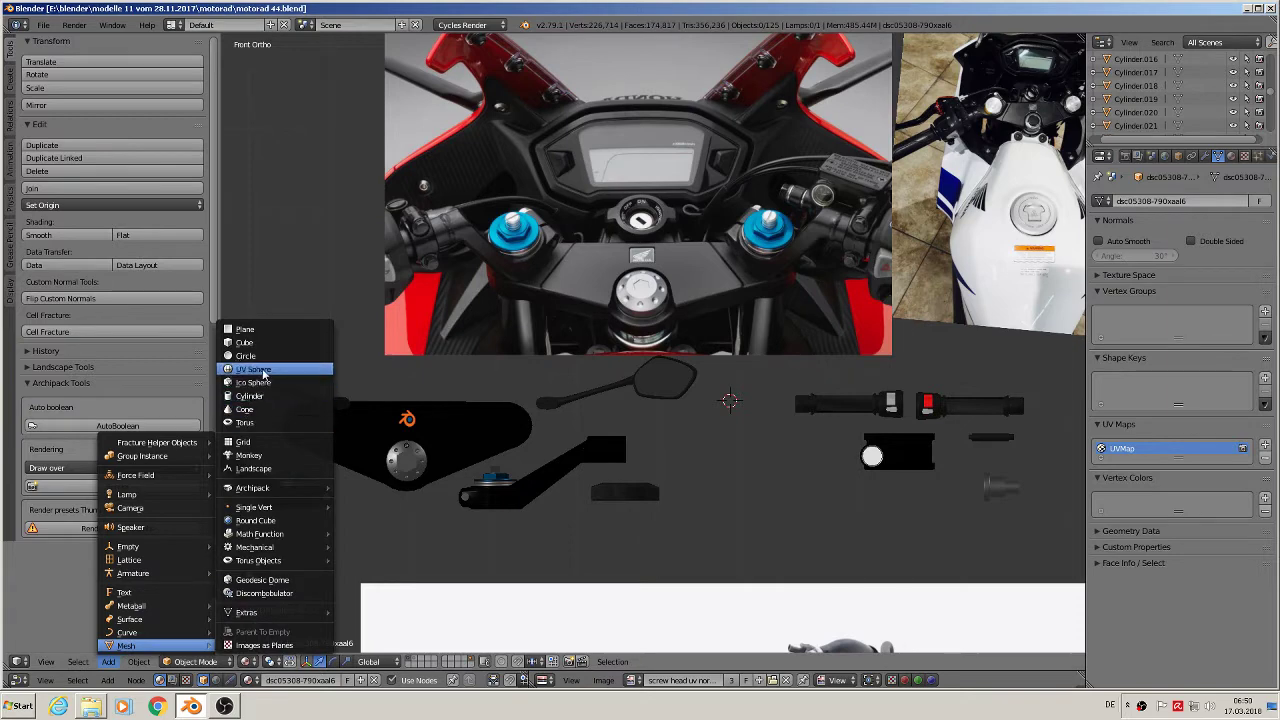
click(256, 397)
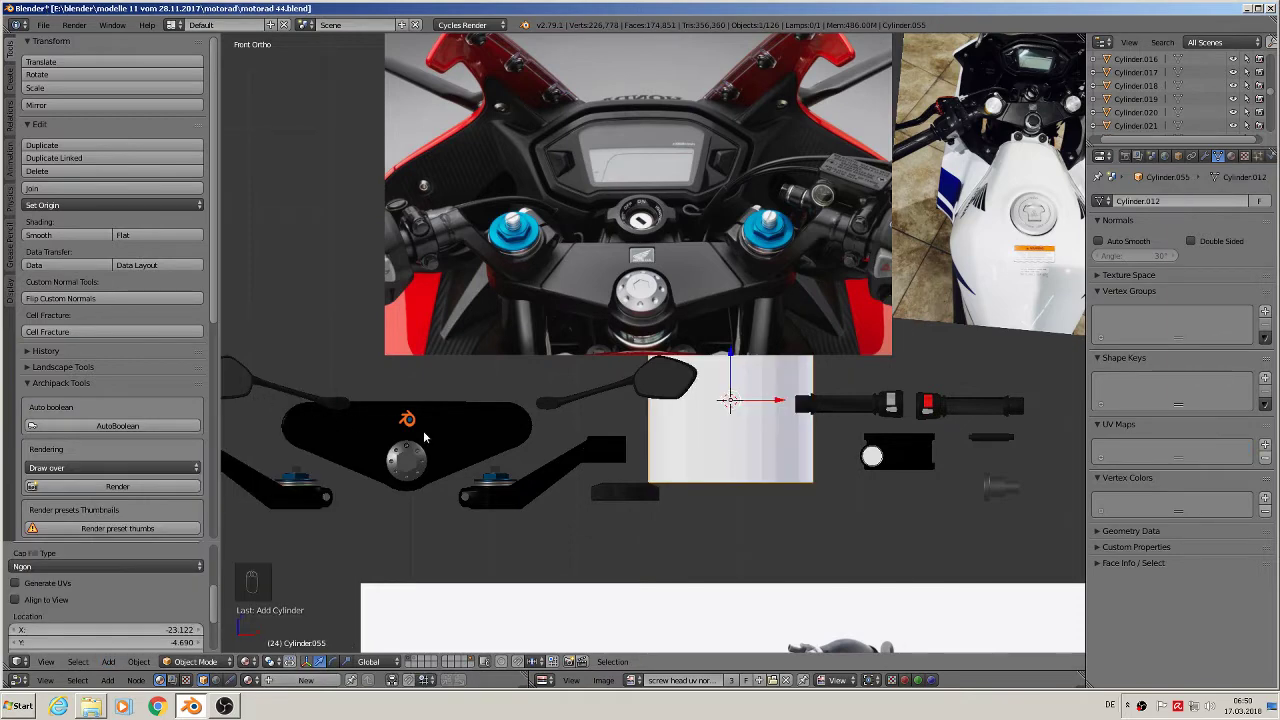
scroll(103, 594, up, 4)
click(101, 588)
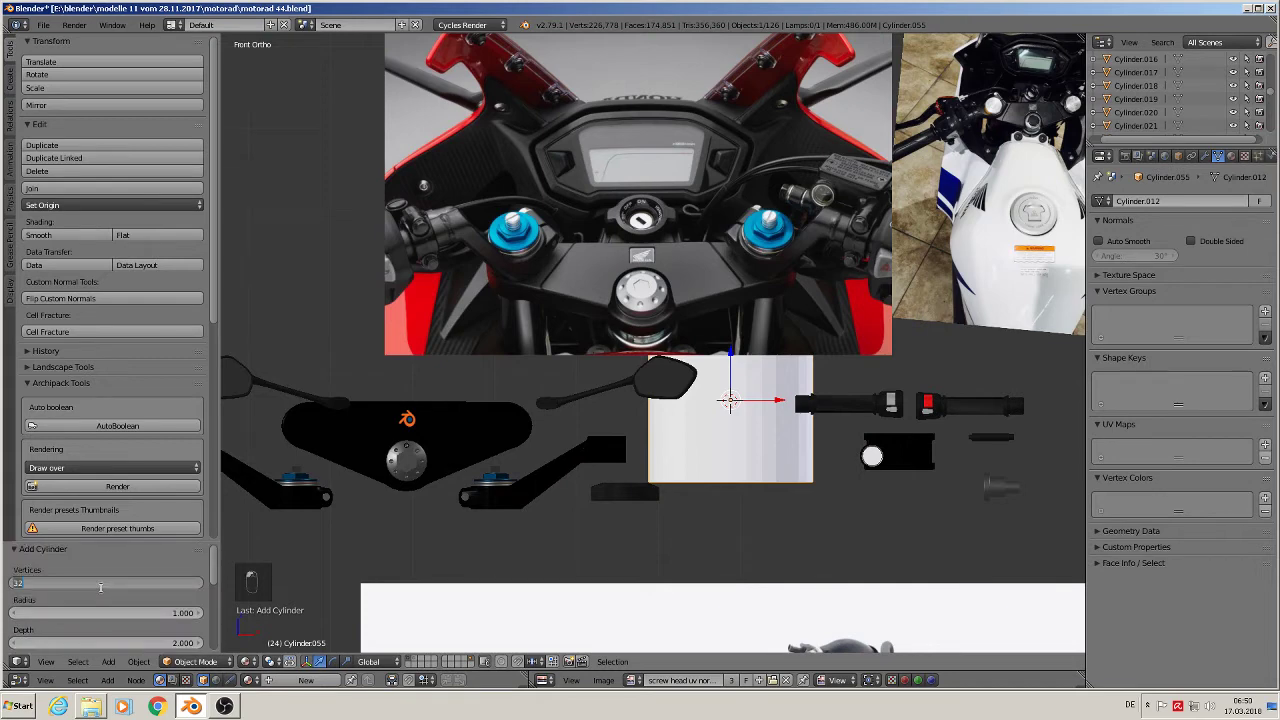
text(24)
key(Return)
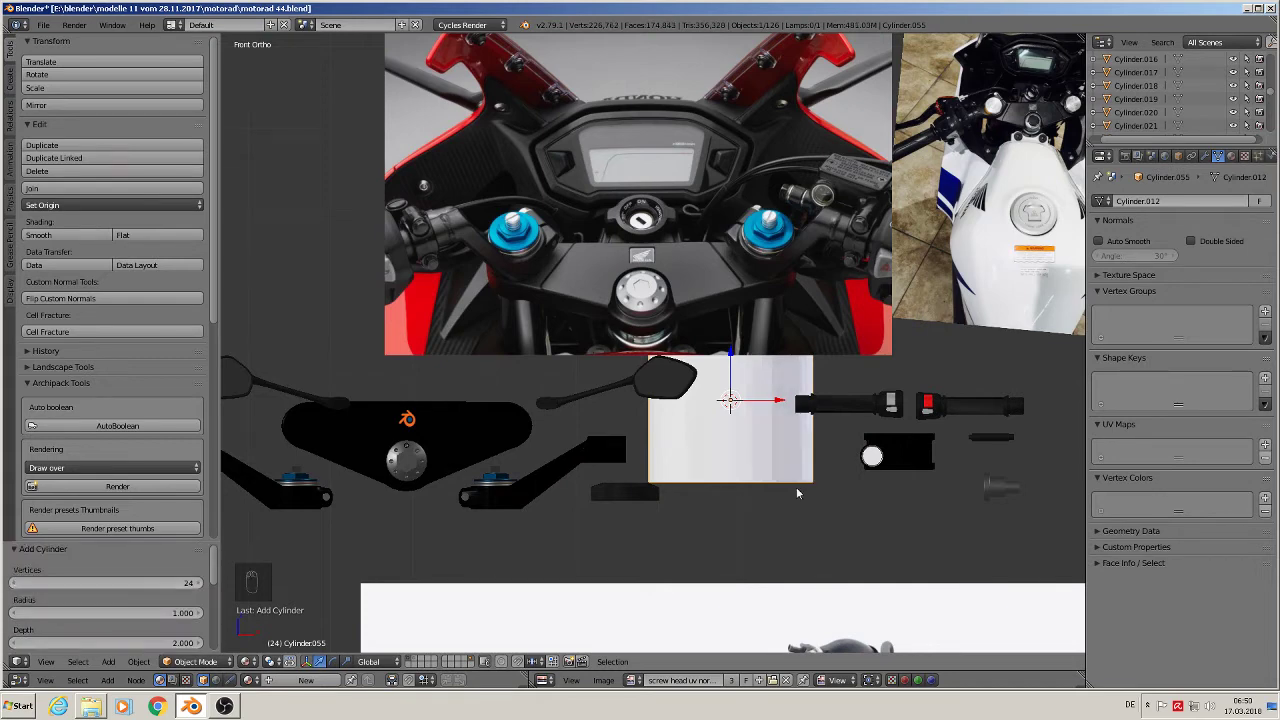
- Scale the new cylinder down to about 0.289 and rotate it 90° about the Z axis
key(s)
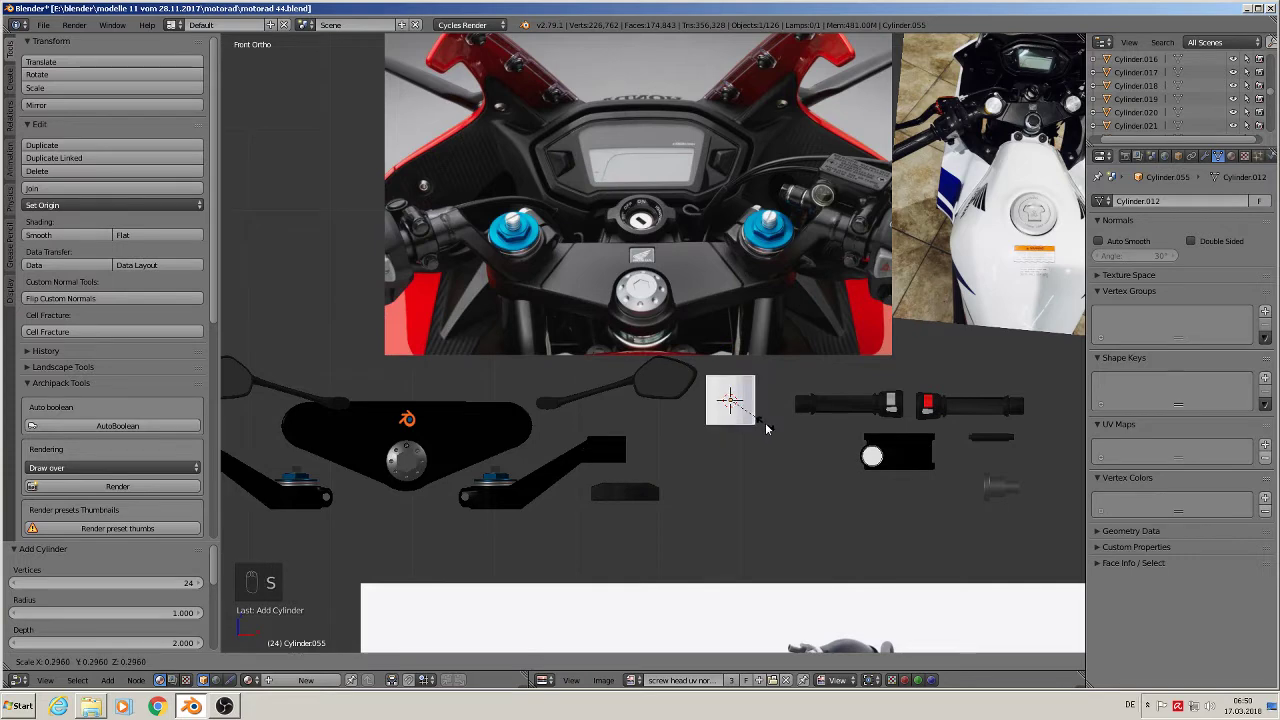
click(766, 428)
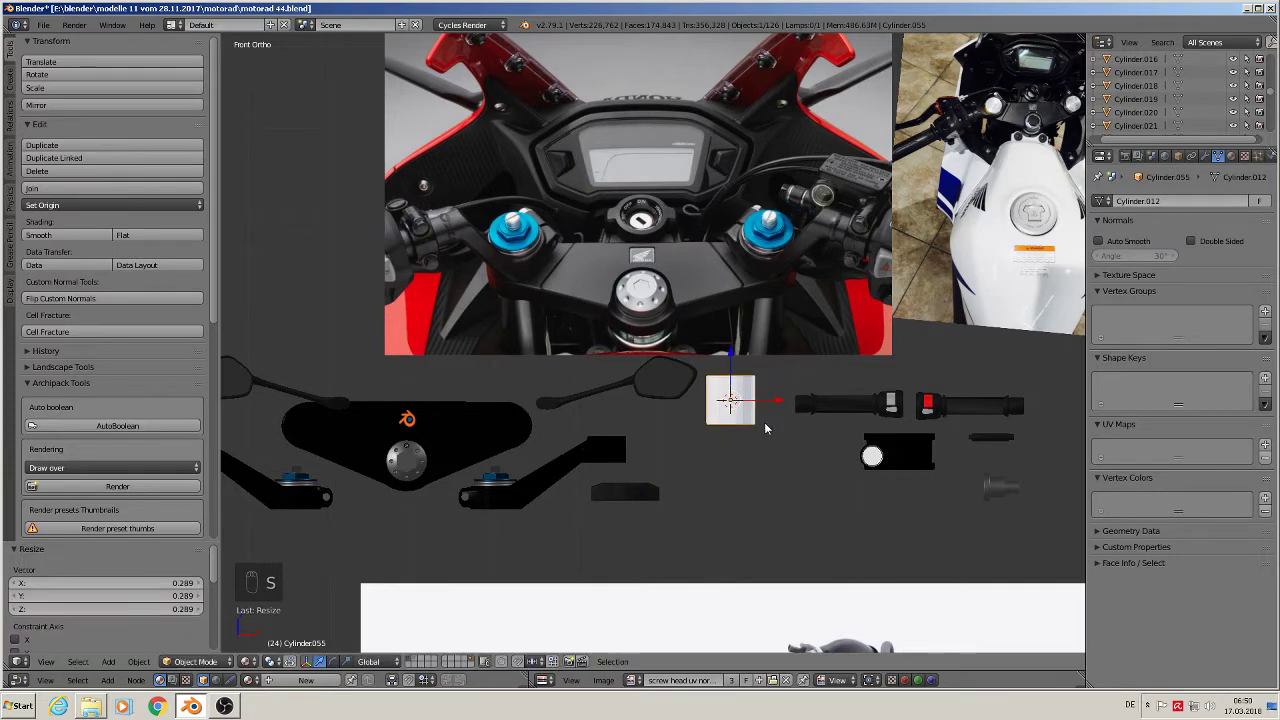
key(r)
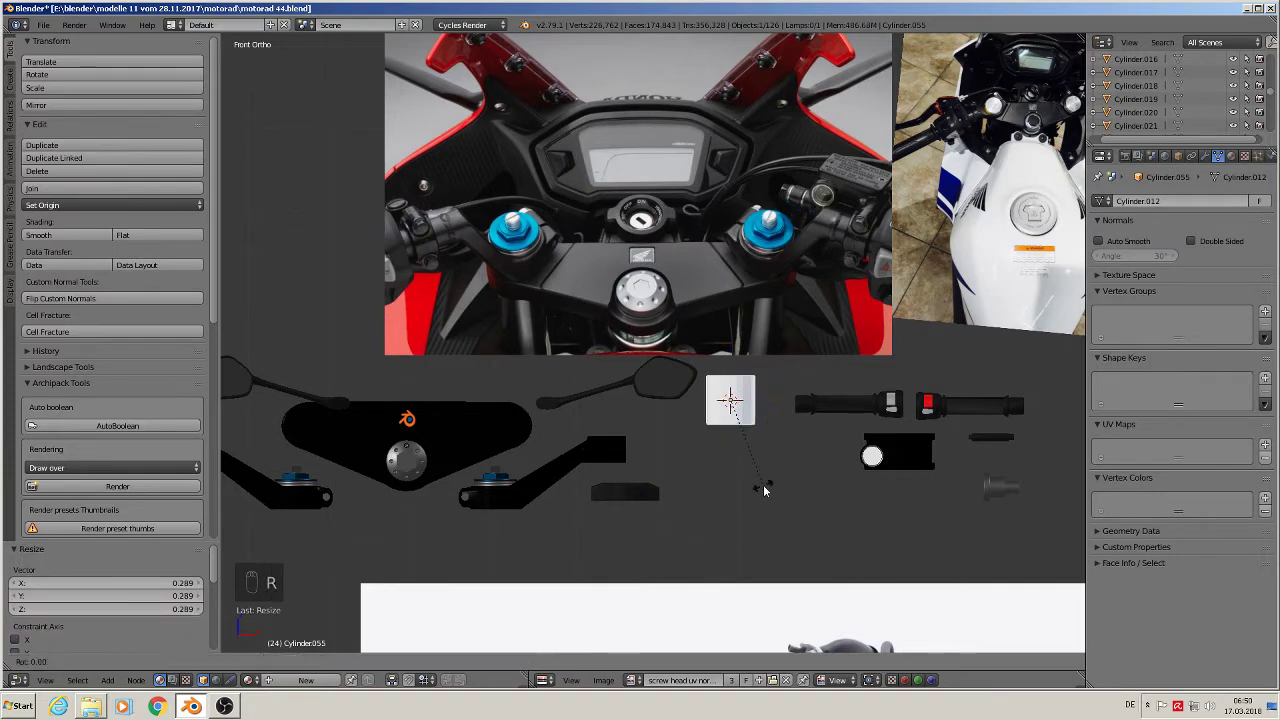
text(z90)
click(764, 490)
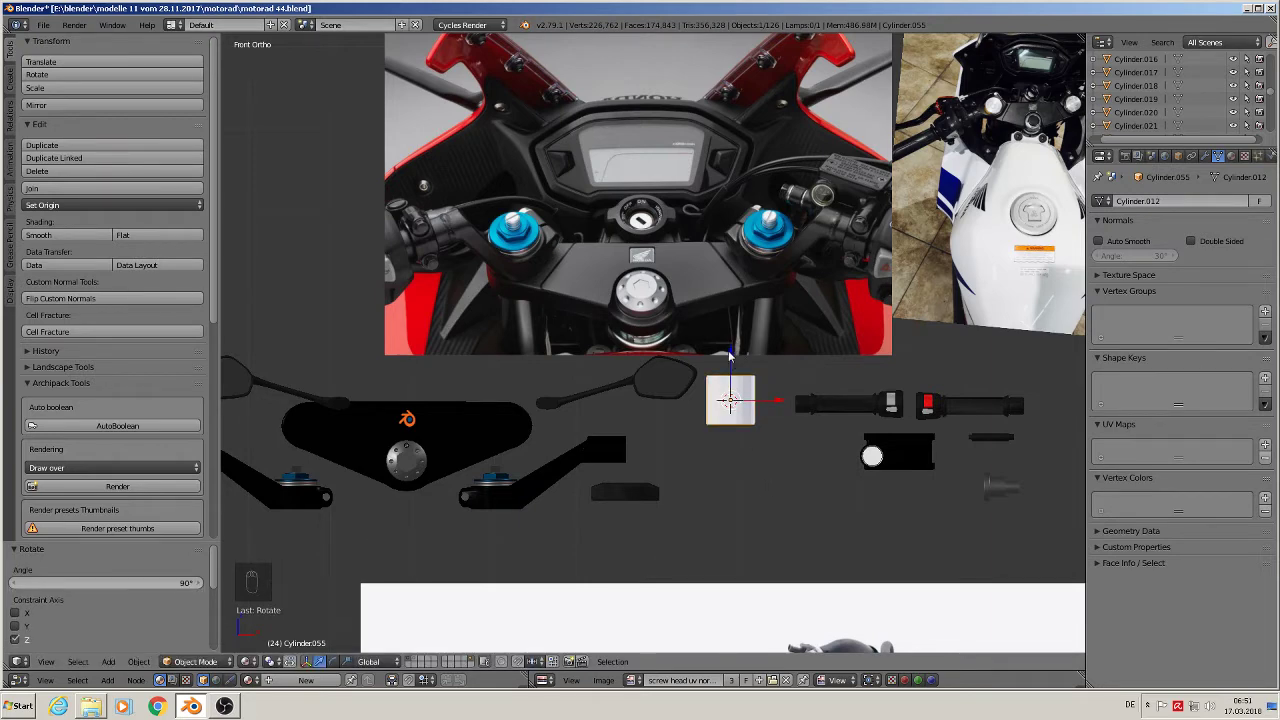
- Move the cylinder down about 0.487 along Z and rotate it 90° about the Y axis
drag(730, 355, 768, 447)
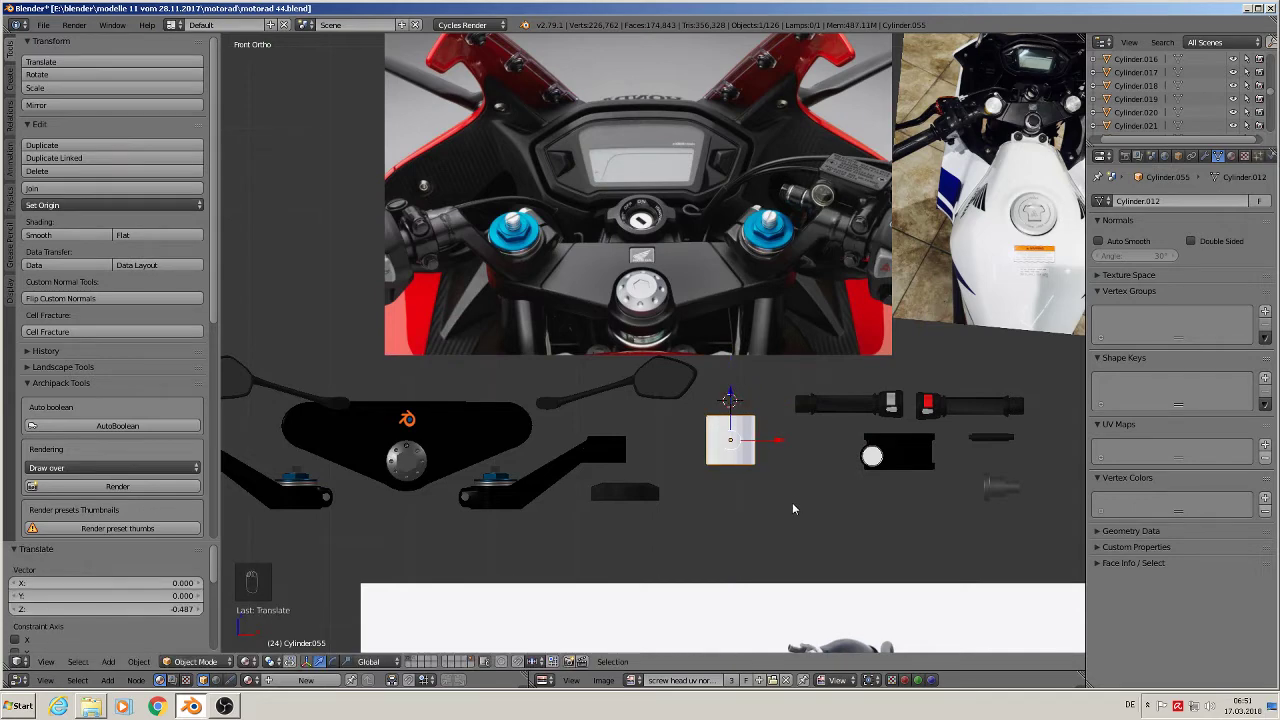
text(ry90)
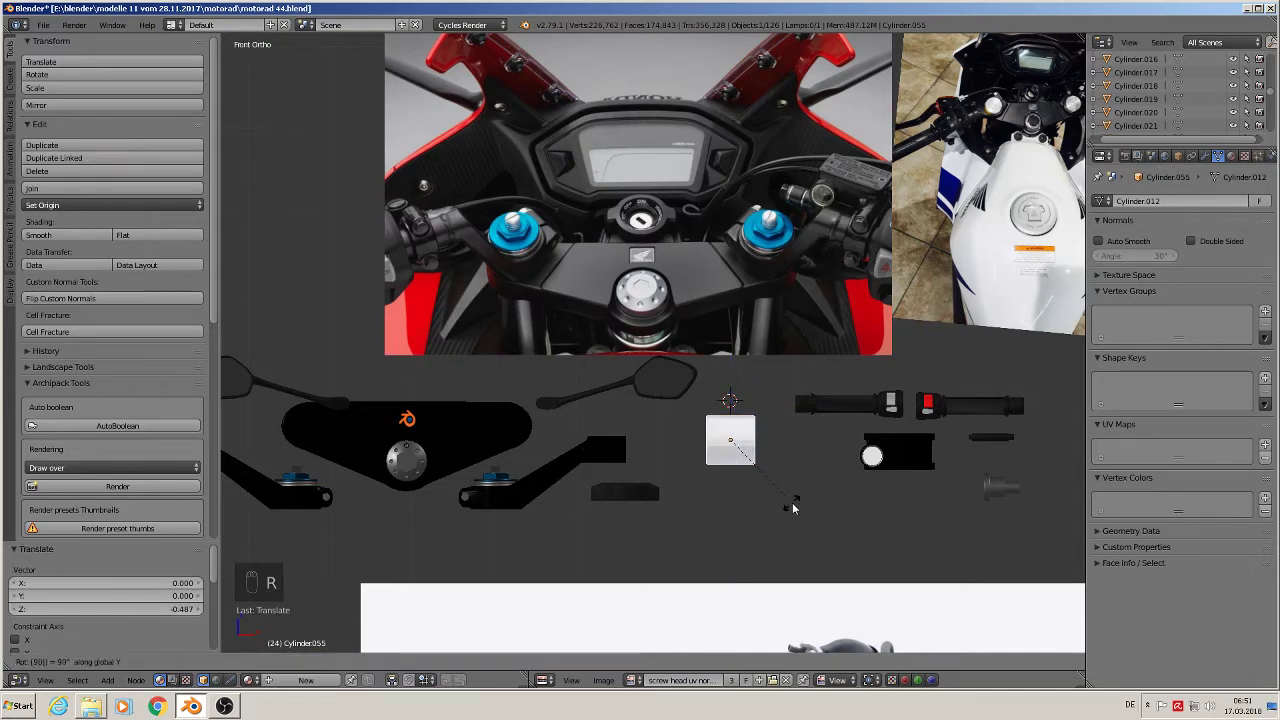
key(Return)
- Flatten the cylinder to about 0.36 along X and move it along Y in front of the other parts
scroll(764, 488, up, 2)
key(s)
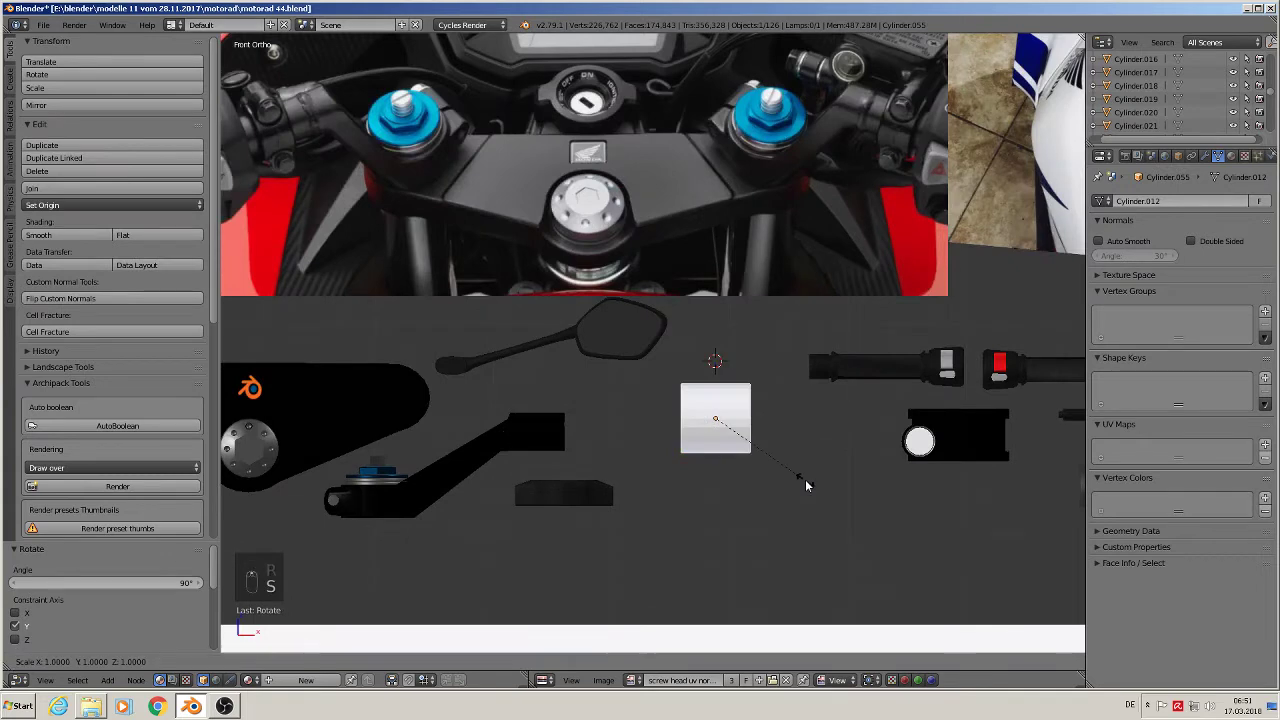
key(x)
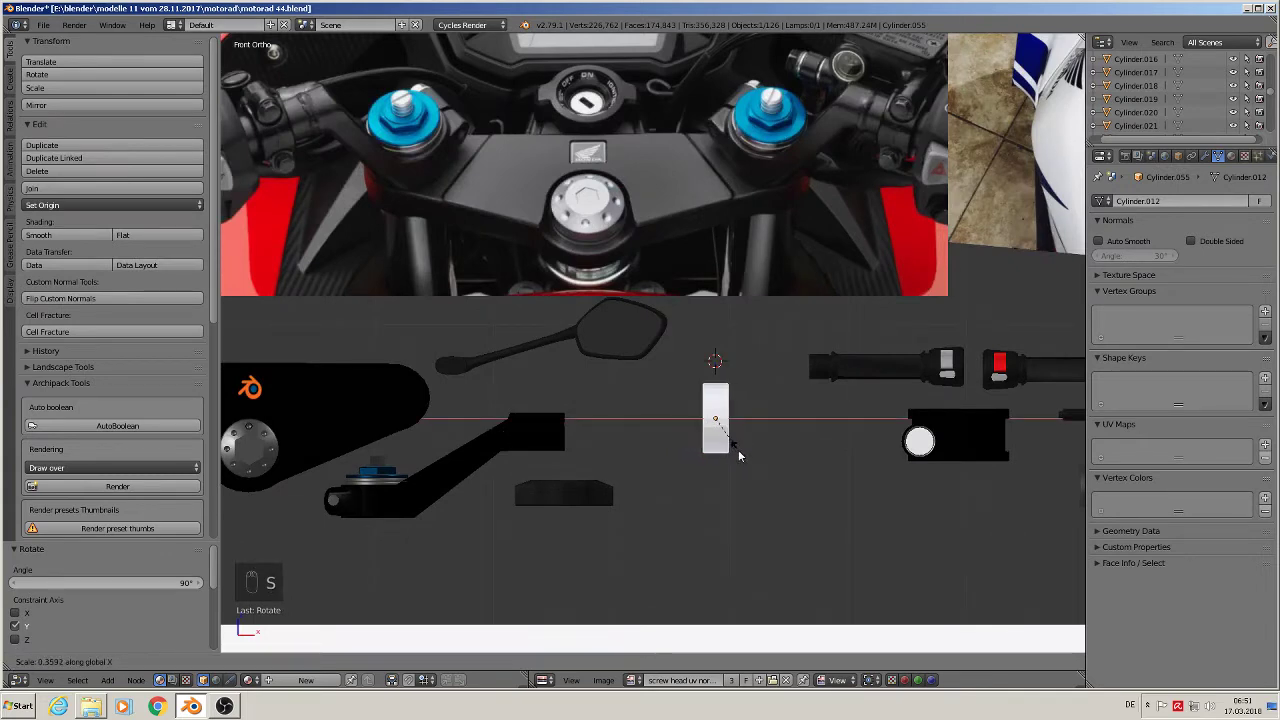
click(739, 456)
middle_drag(737, 449, 652, 457)
drag(754, 414, 475, 438)
shift+middle_drag(551, 433, 688, 420)
scroll(760, 396, up, 3)
- Extrude both round end faces of the cylinder and scale them inward to about 0.723
key(Tab)
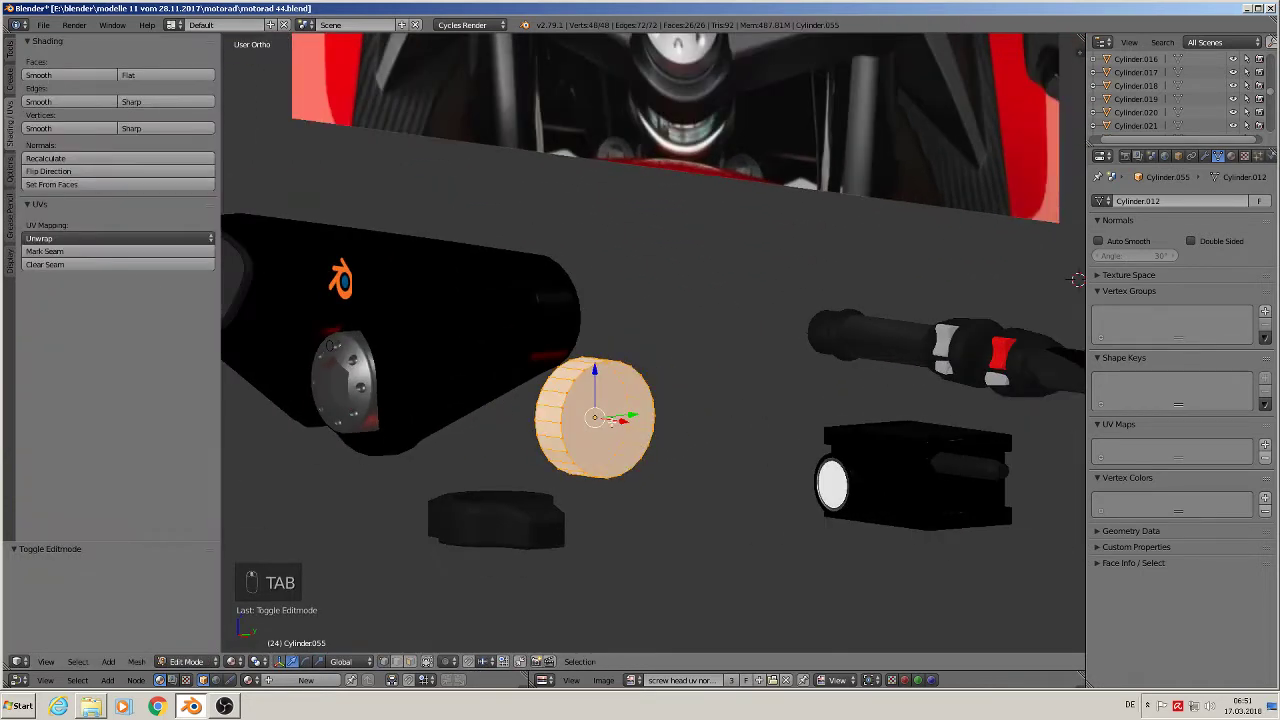
click(409, 661)
right_click(612, 421)
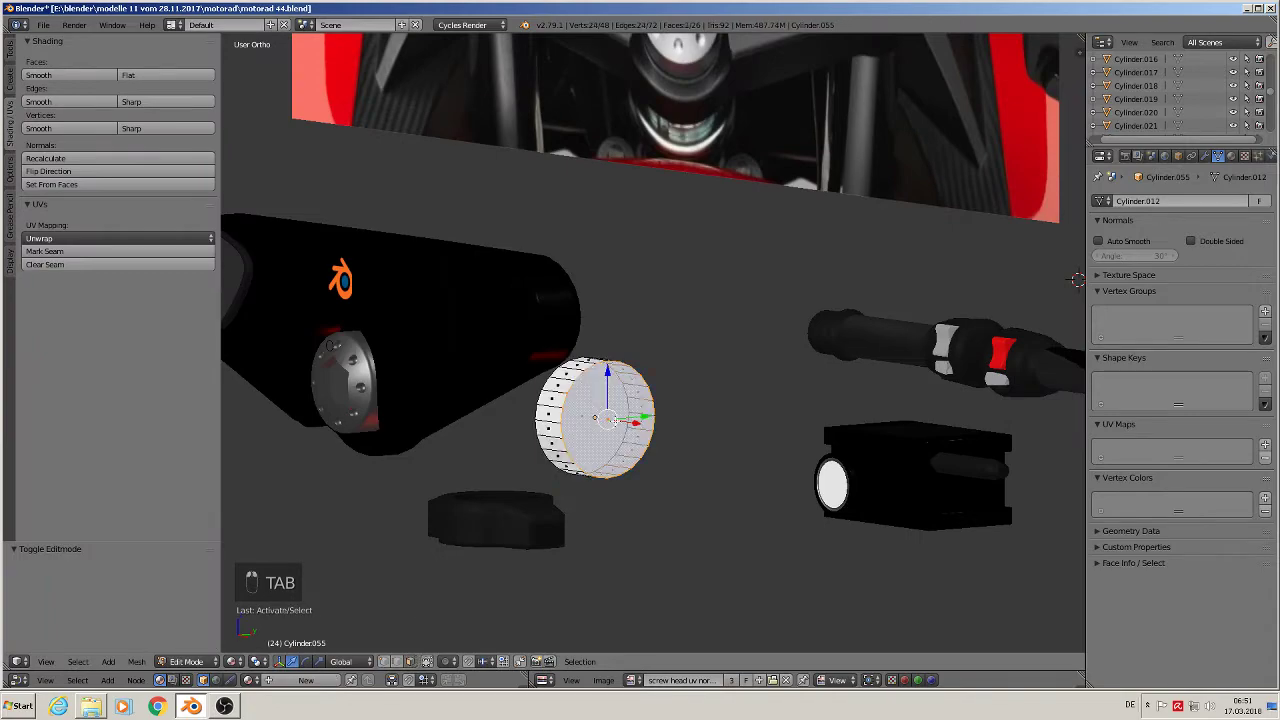
middle_drag(612, 420, 688, 501)
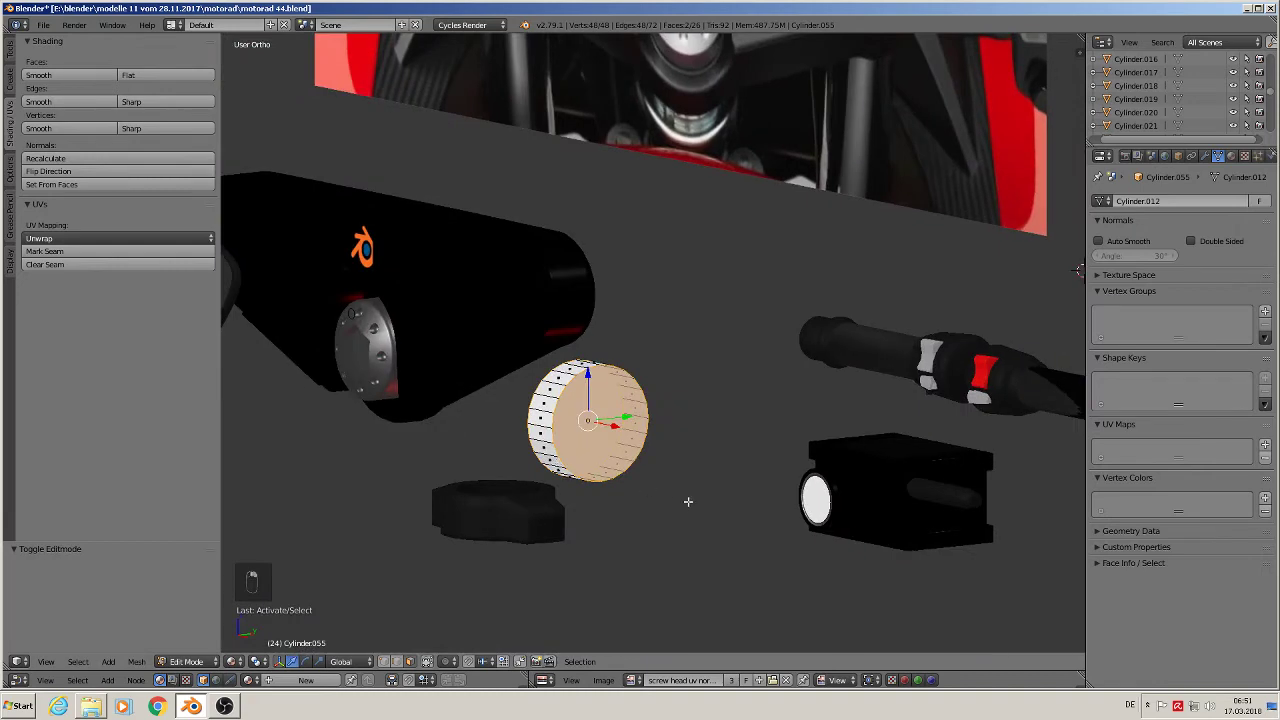
key(e)
key(s)
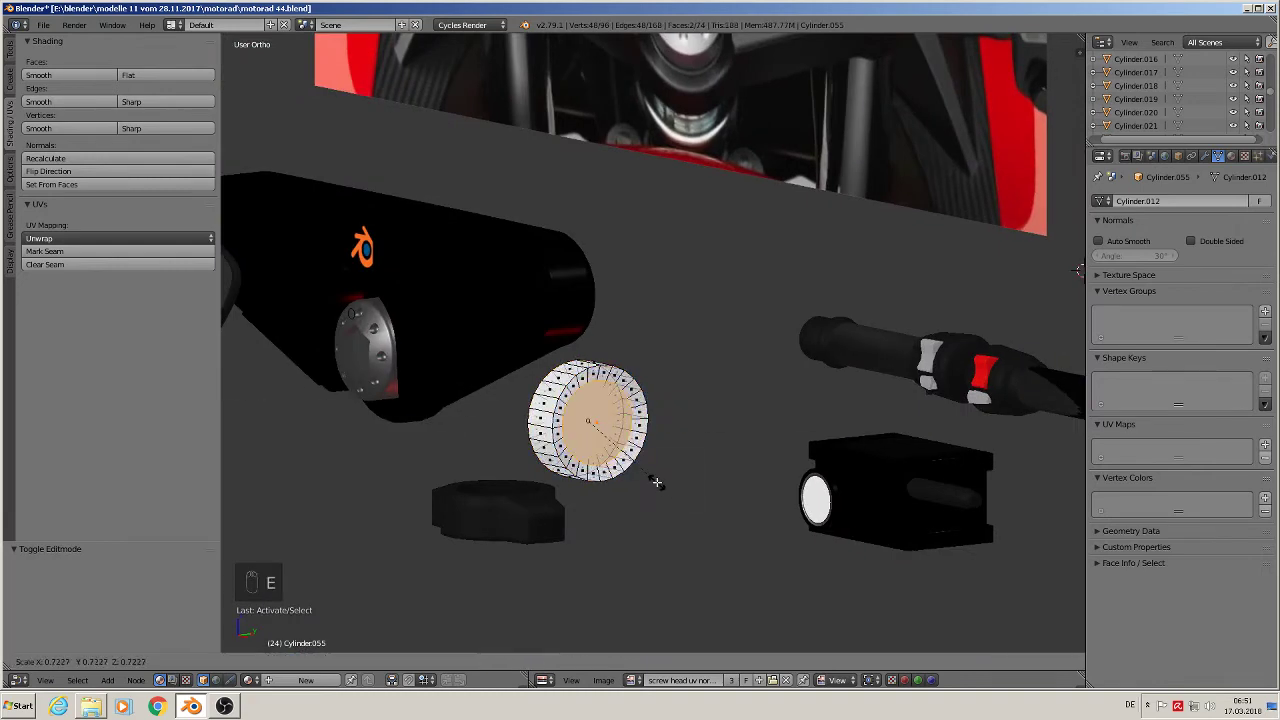
click(657, 482)
- Scale the two inner end faces along X by about 1.366 so they lie flush with the outer rims
middle_drag(631, 486, 687, 512)
scroll(624, 458, up, 4)
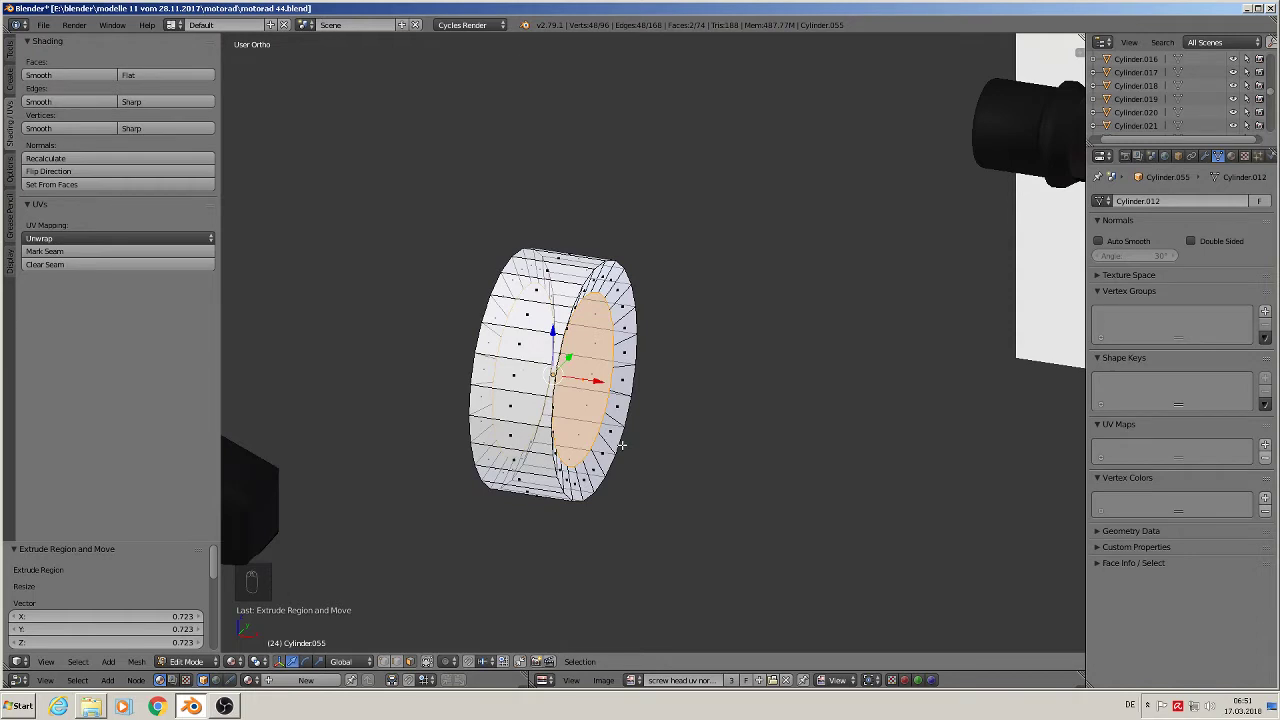
key(KP_1)
key(s)
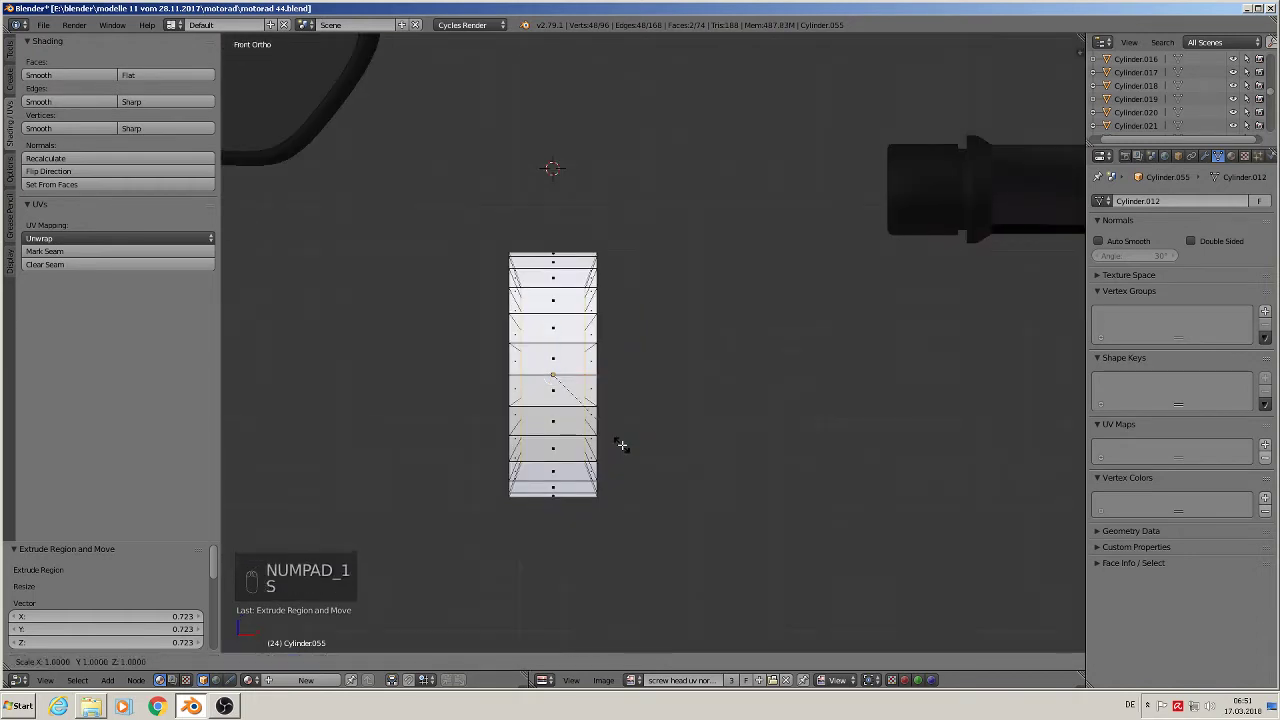
key(x)
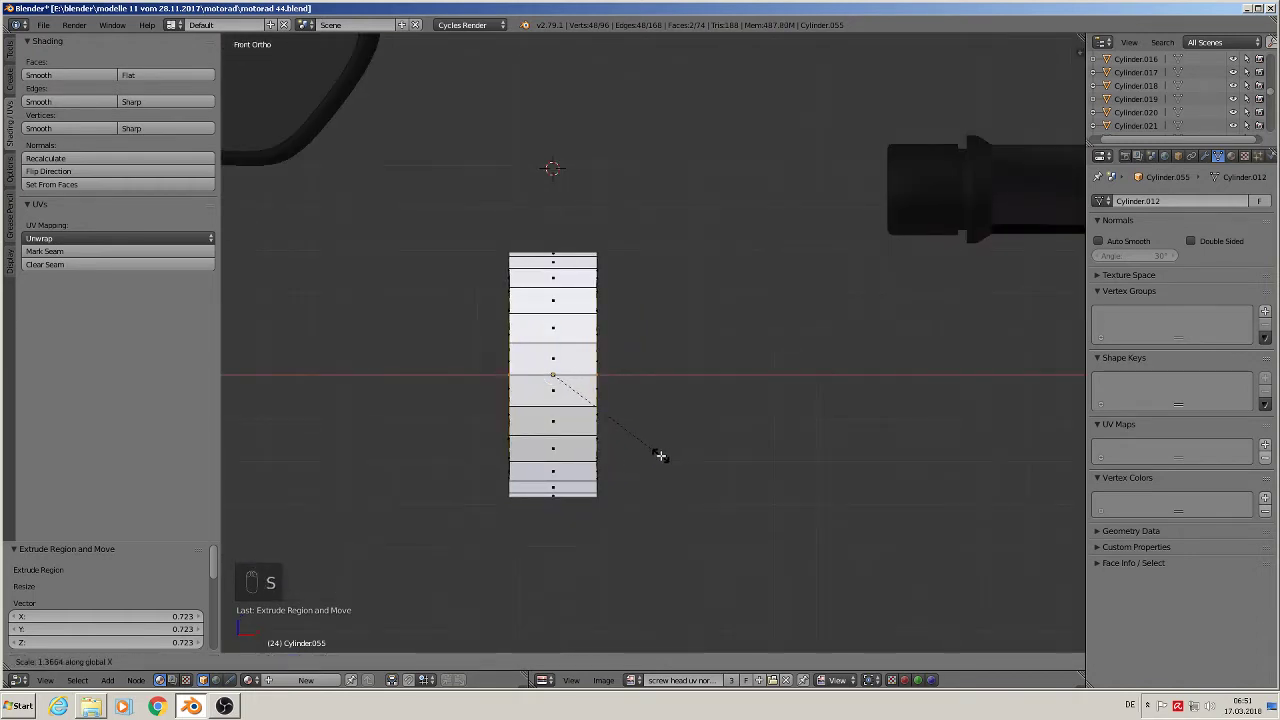
click(660, 455)
- Delete only the two inner end faces to open the cylinder into a ring
middle_drag(660, 455, 552, 471)
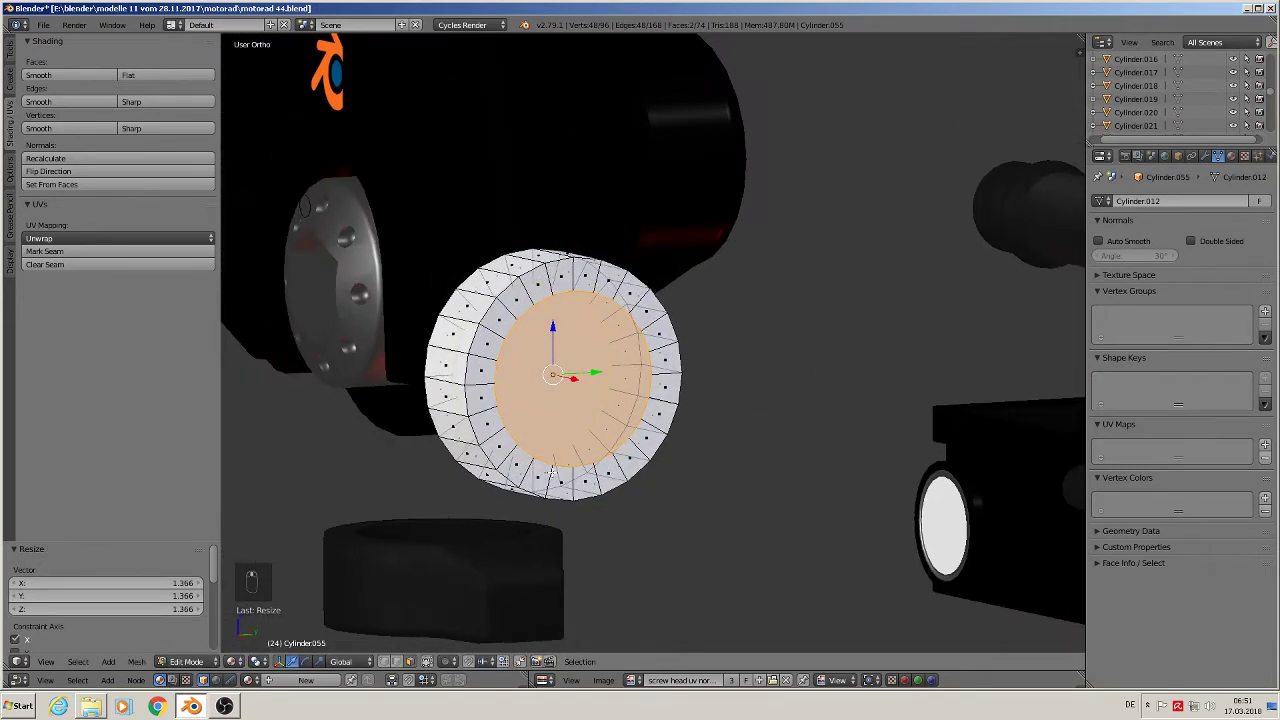
key(x)
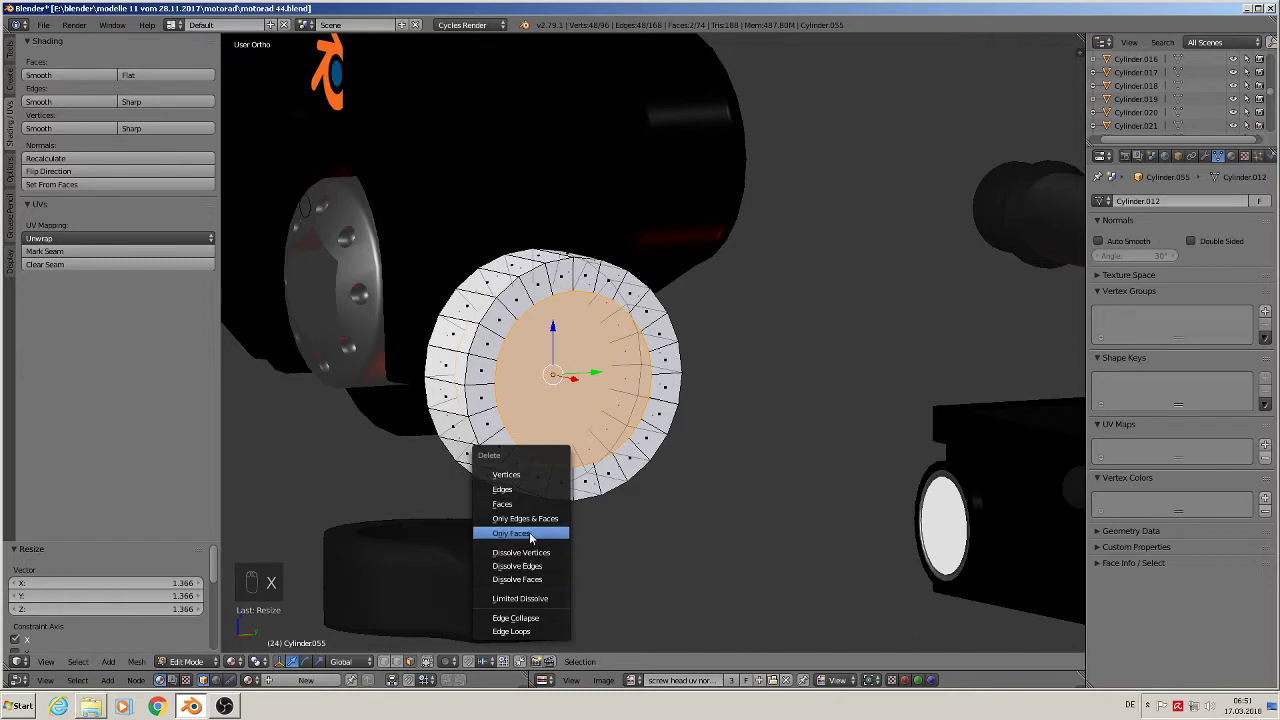
click(531, 535)
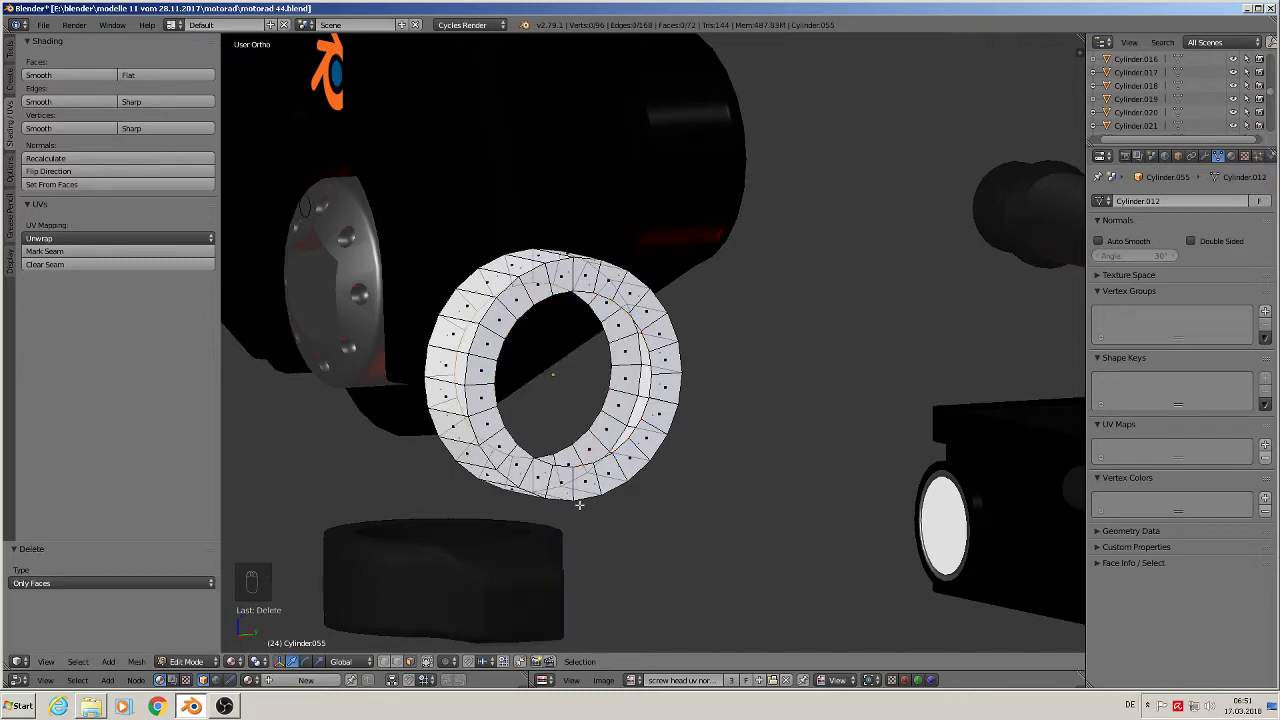
- Select the two inner edge loops of the opened cylinder and bridge them to close the ring's inner wall
click(398, 661)
right_click(607, 395)
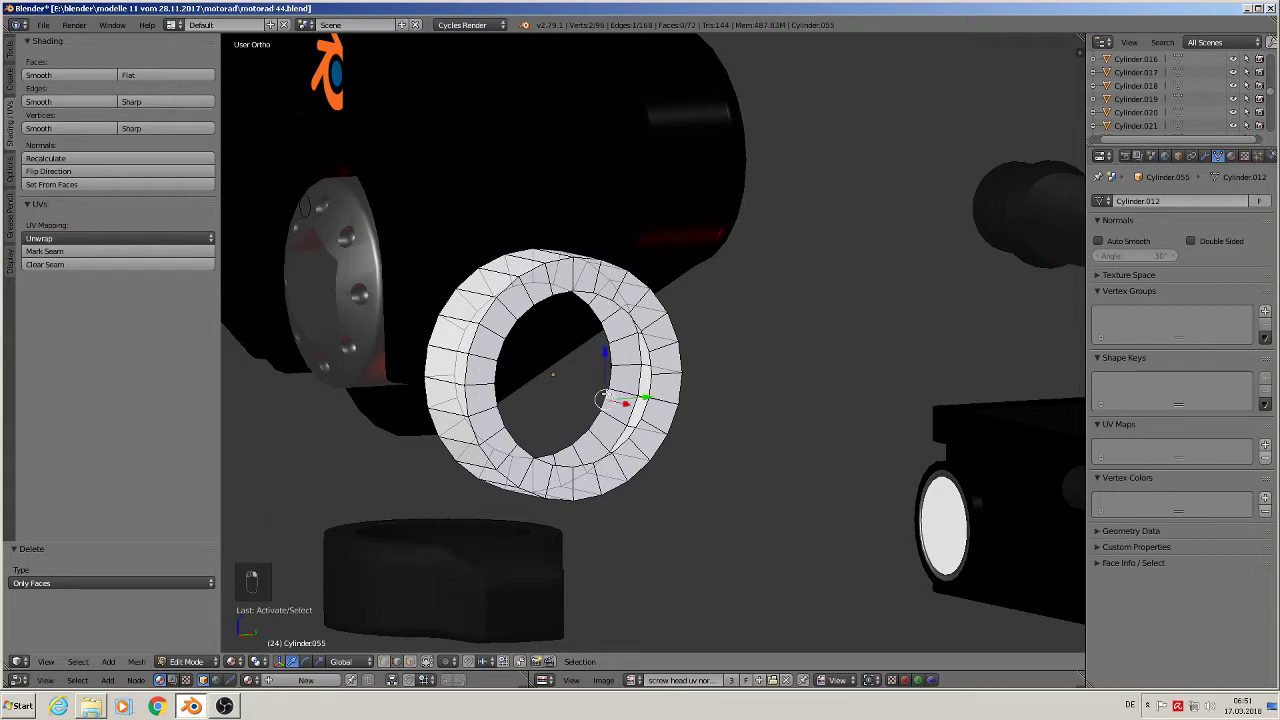
alt+right_click(605, 394)
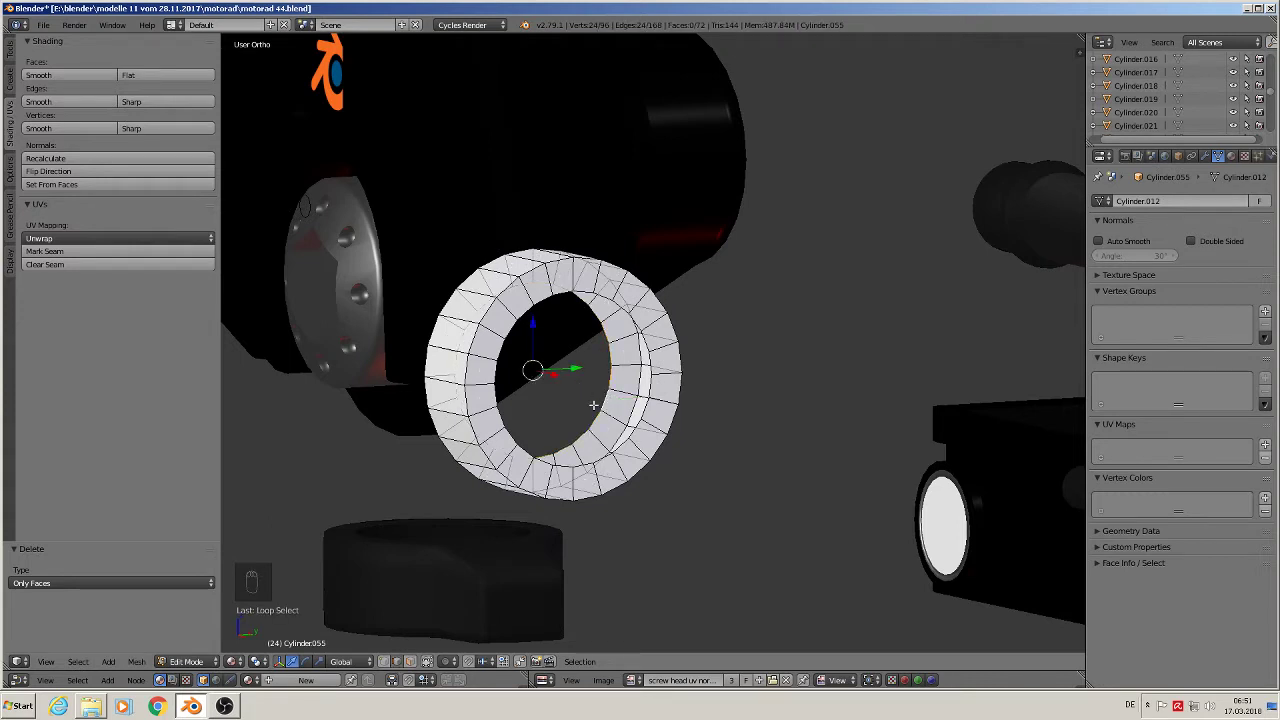
alt+shift+right_click(645, 409)
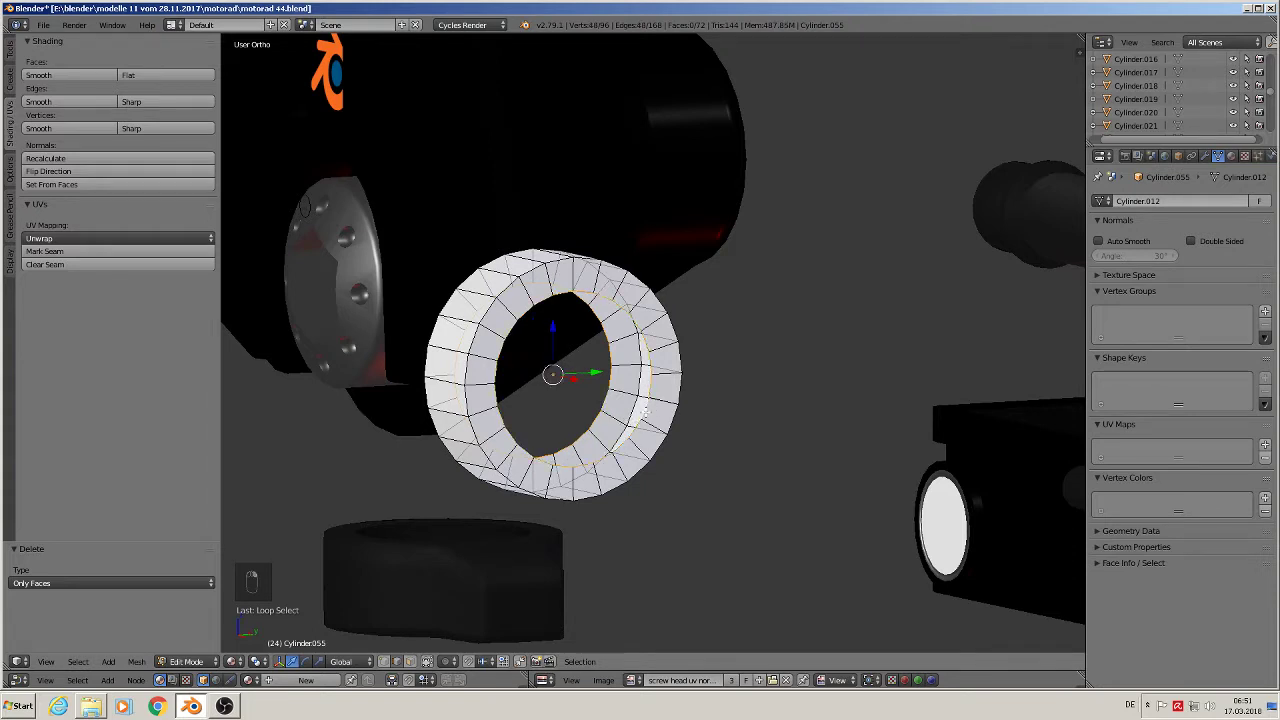
key(space)
click(605, 384)
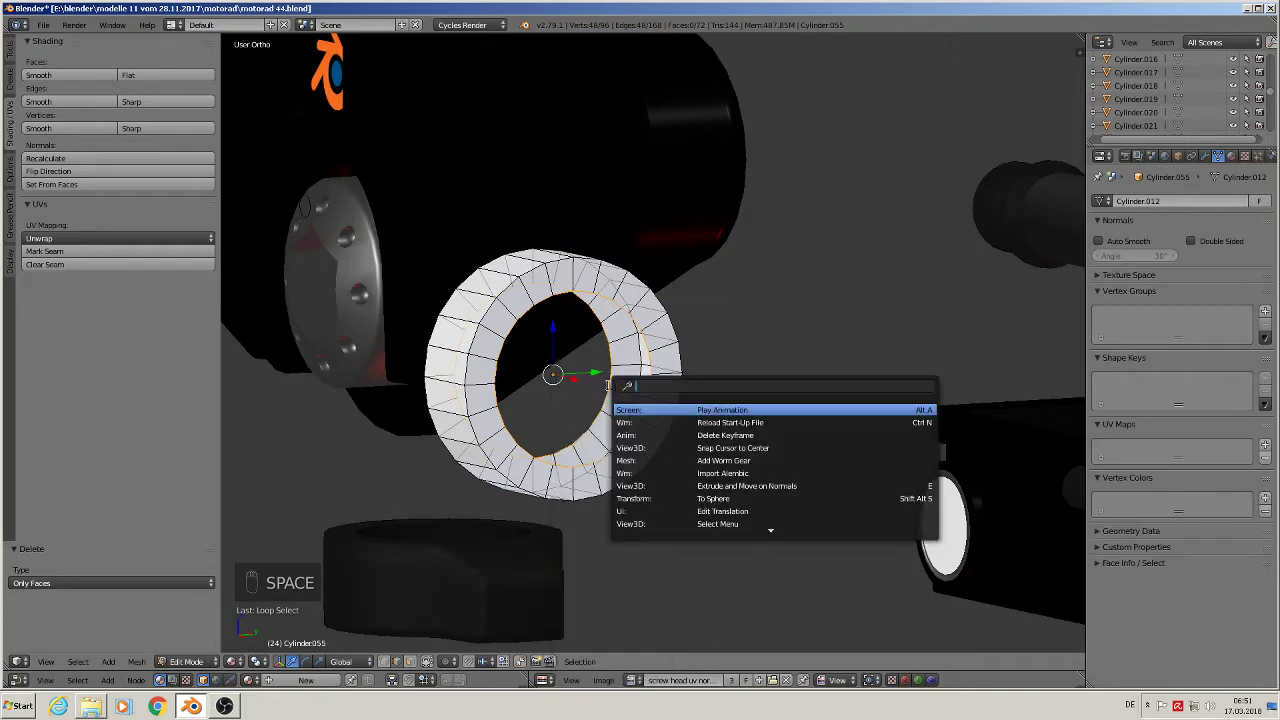
text(bri)
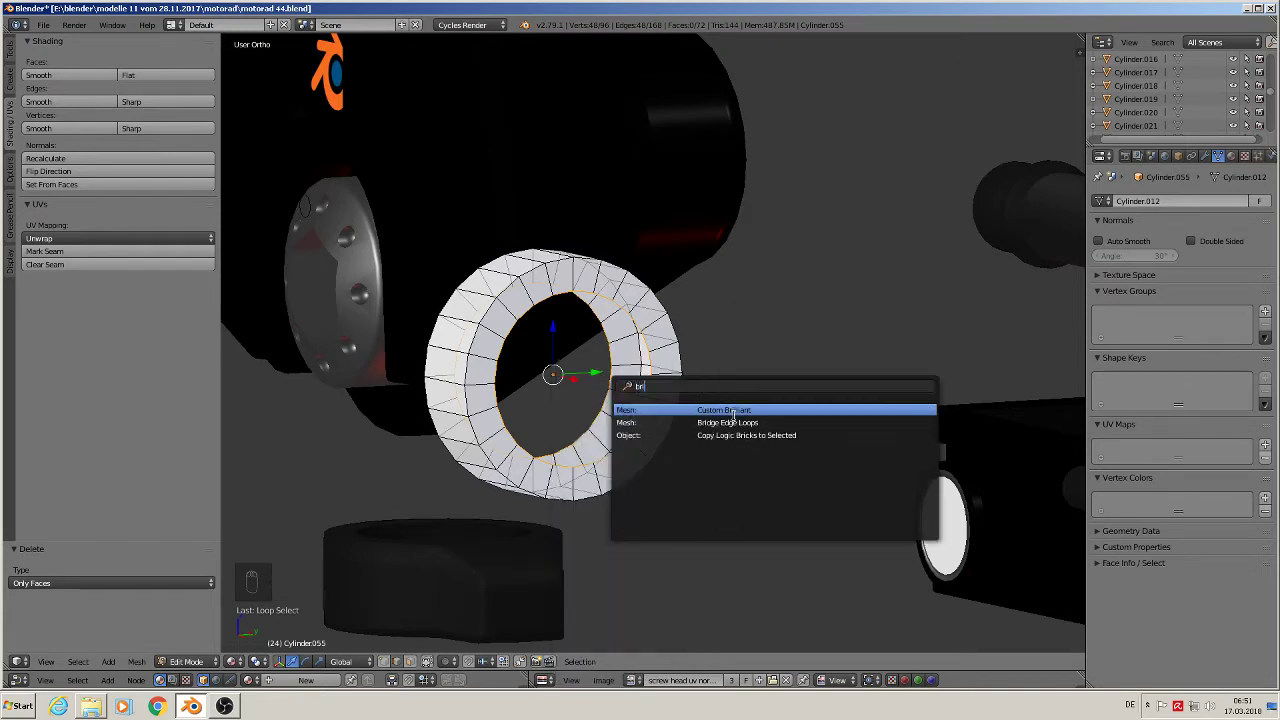
click(736, 422)
key(Tab)
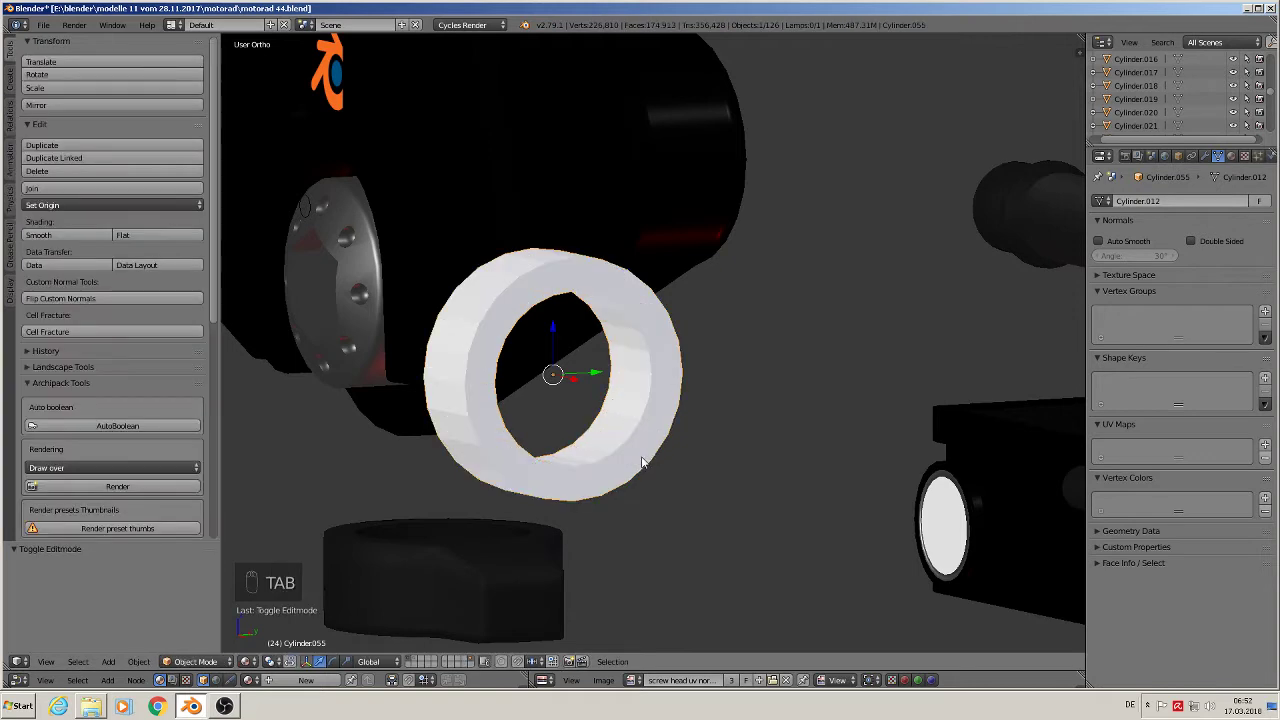
- Bevel the ring's two outer rim edge loops with 3 segments each, by about 0.087 on one side and 0.127 on the other
scroll(640, 467, down, 1)
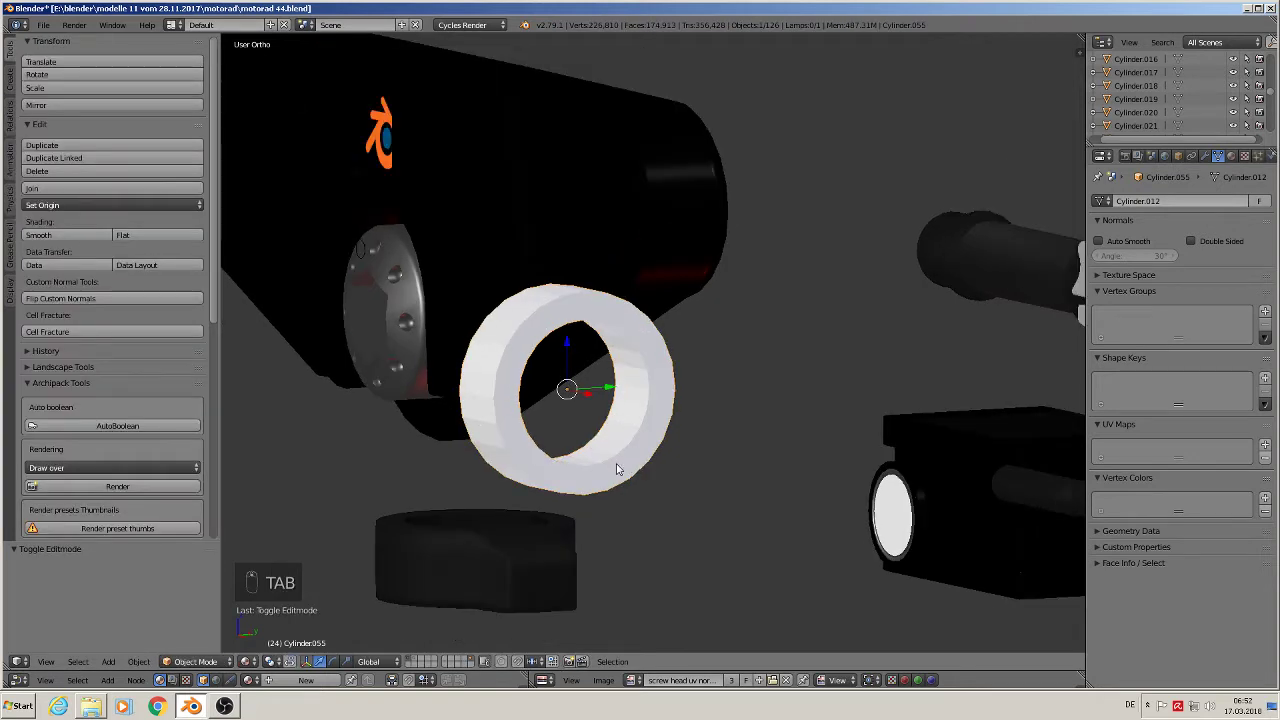
middle_drag(603, 457, 608, 450)
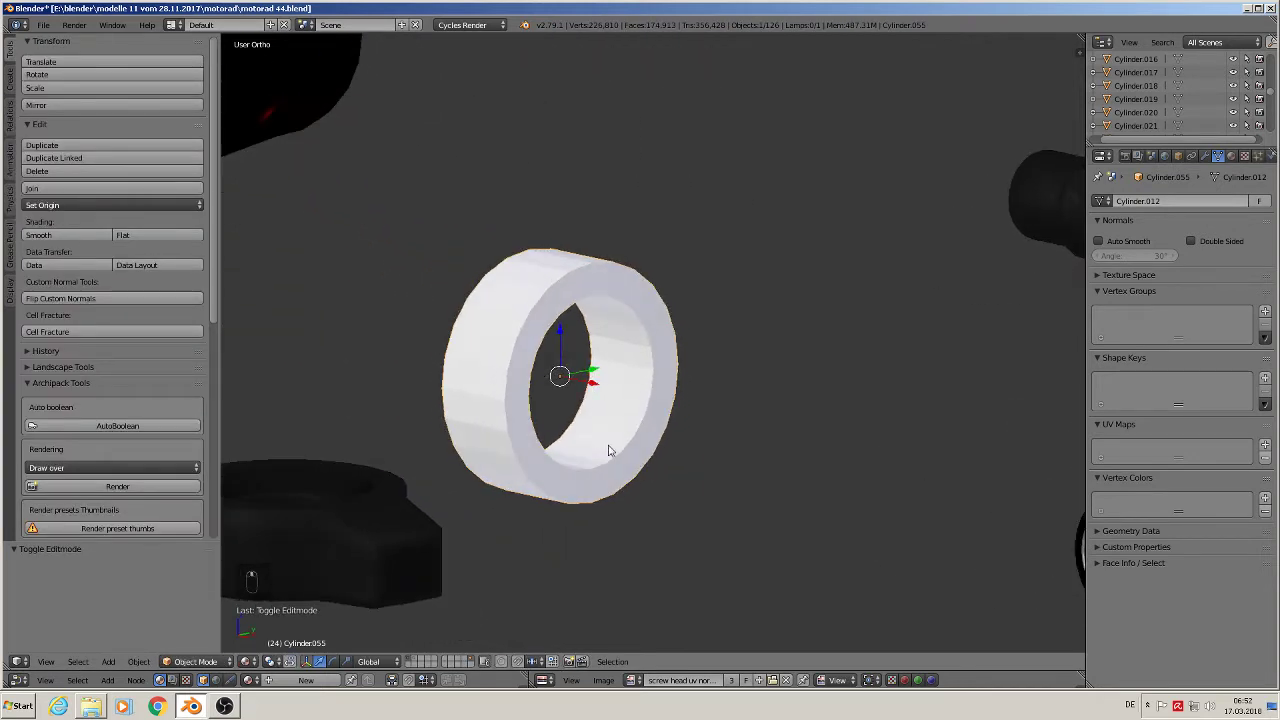
scroll(608, 450, up, 2)
key(Tab)
alt+right_click(487, 287)
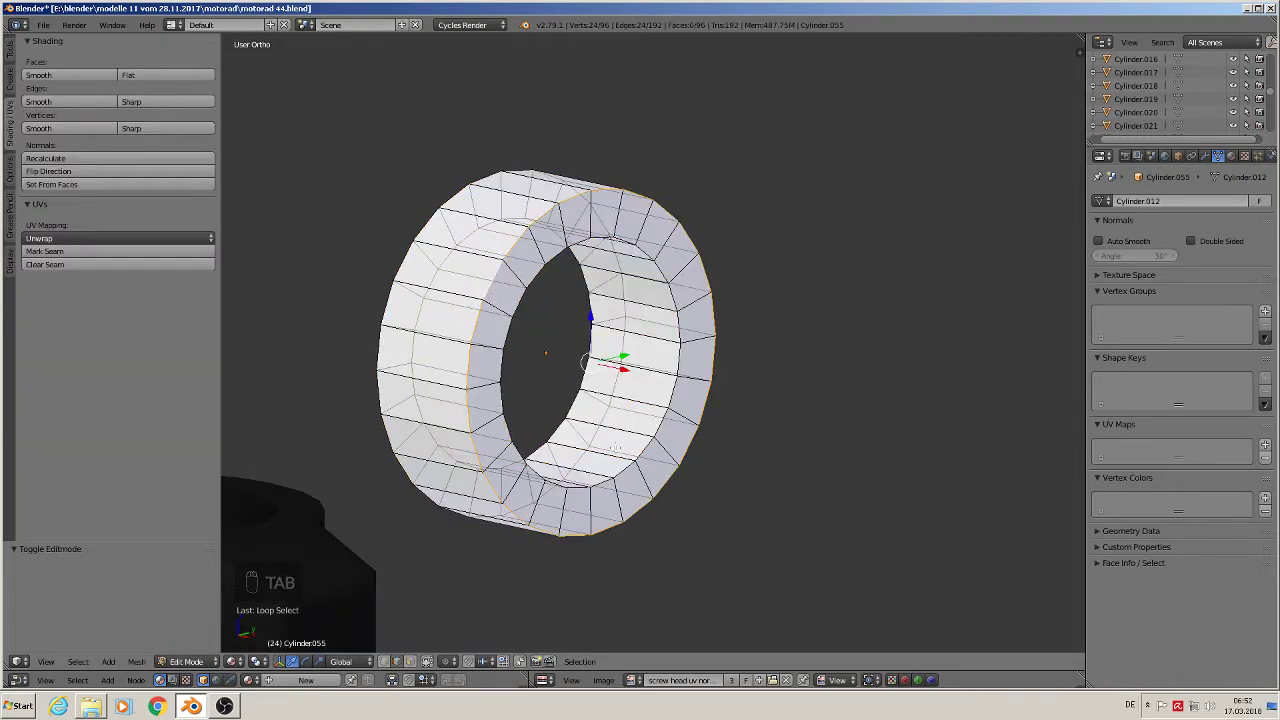
key(ctrl+b)
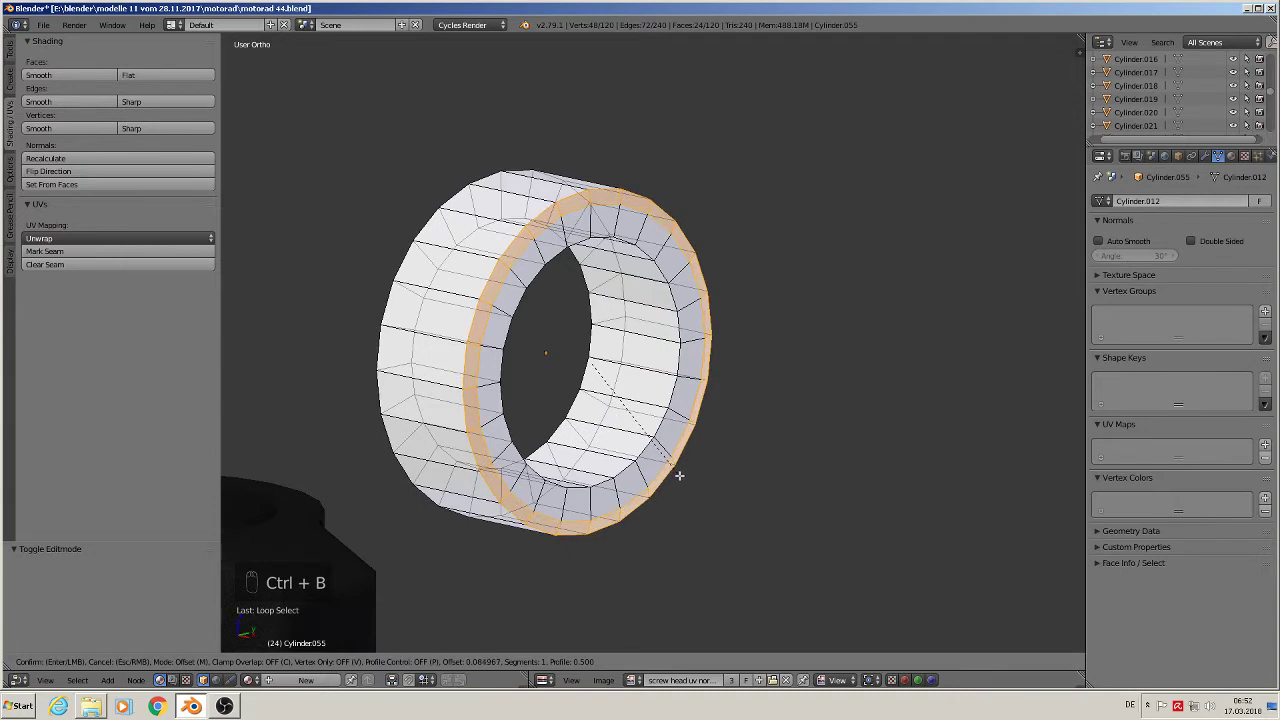
scroll(678, 474, up, 1)
click(678, 475)
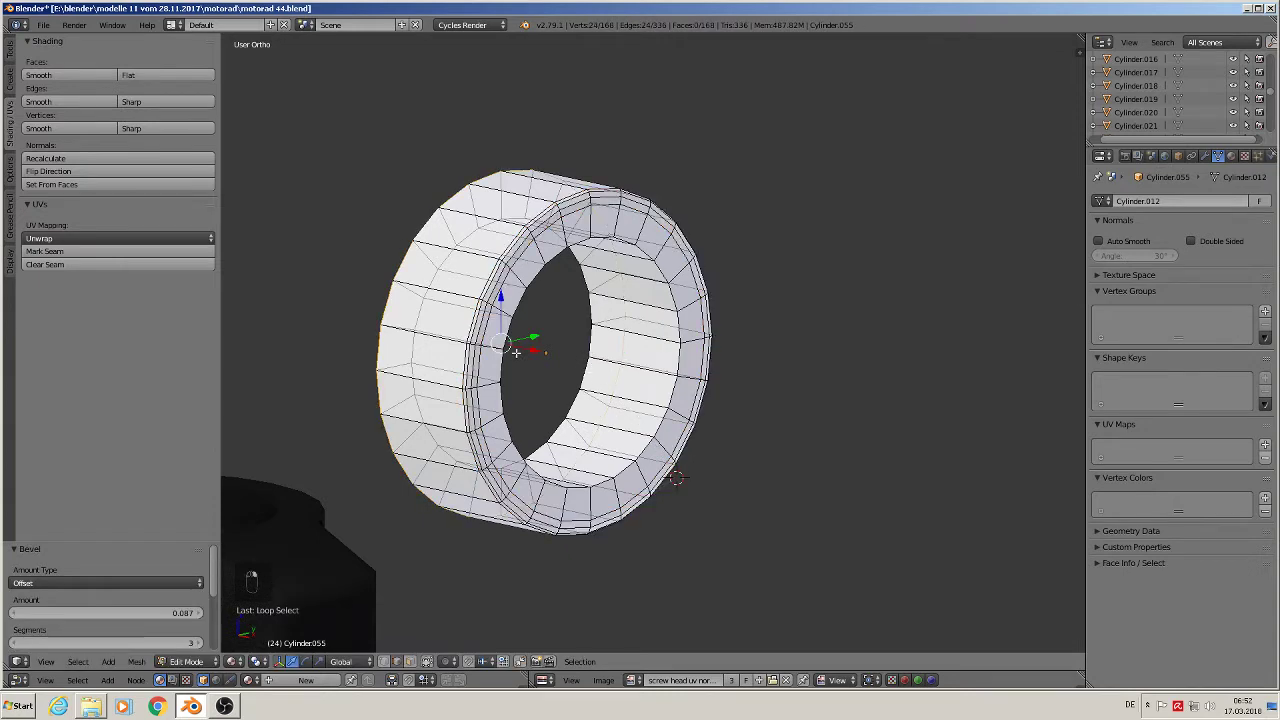
key(ctrl+b)
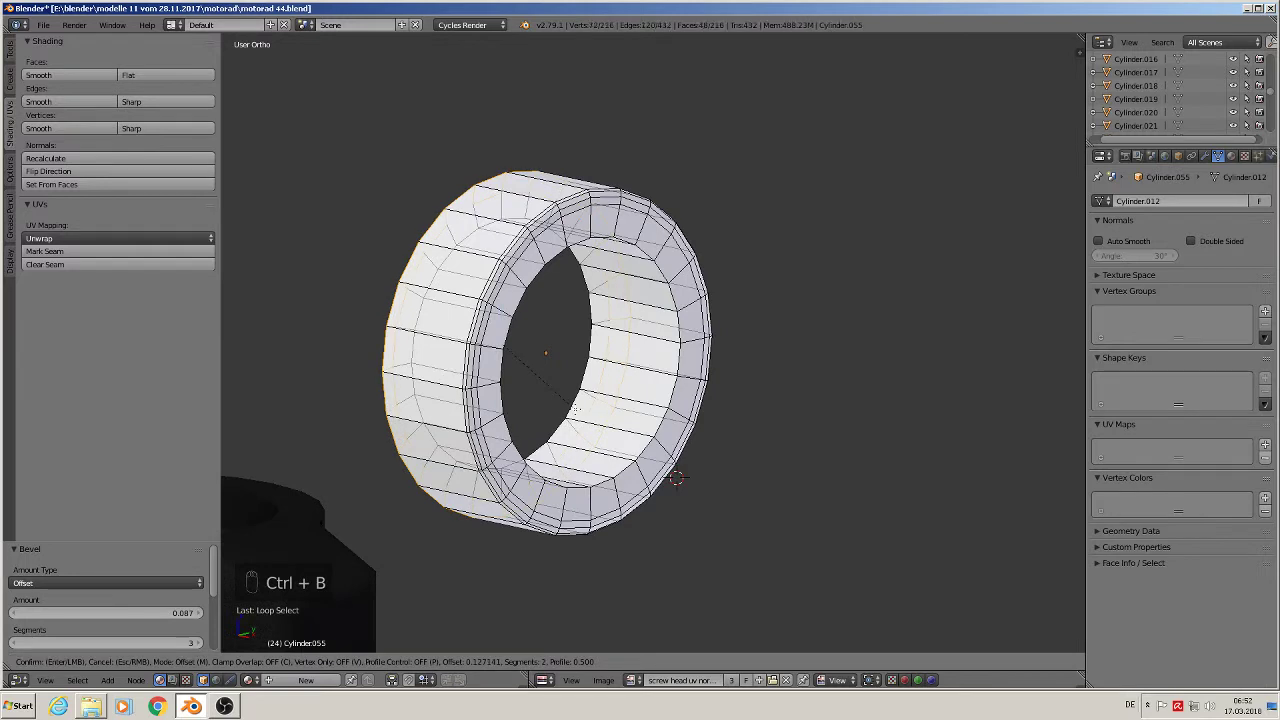
click(576, 409)
- Bevel the ring's two inner rim edge loops with 2 segments each, by about 0.054 and 0.056
alt+right_click(536, 291)
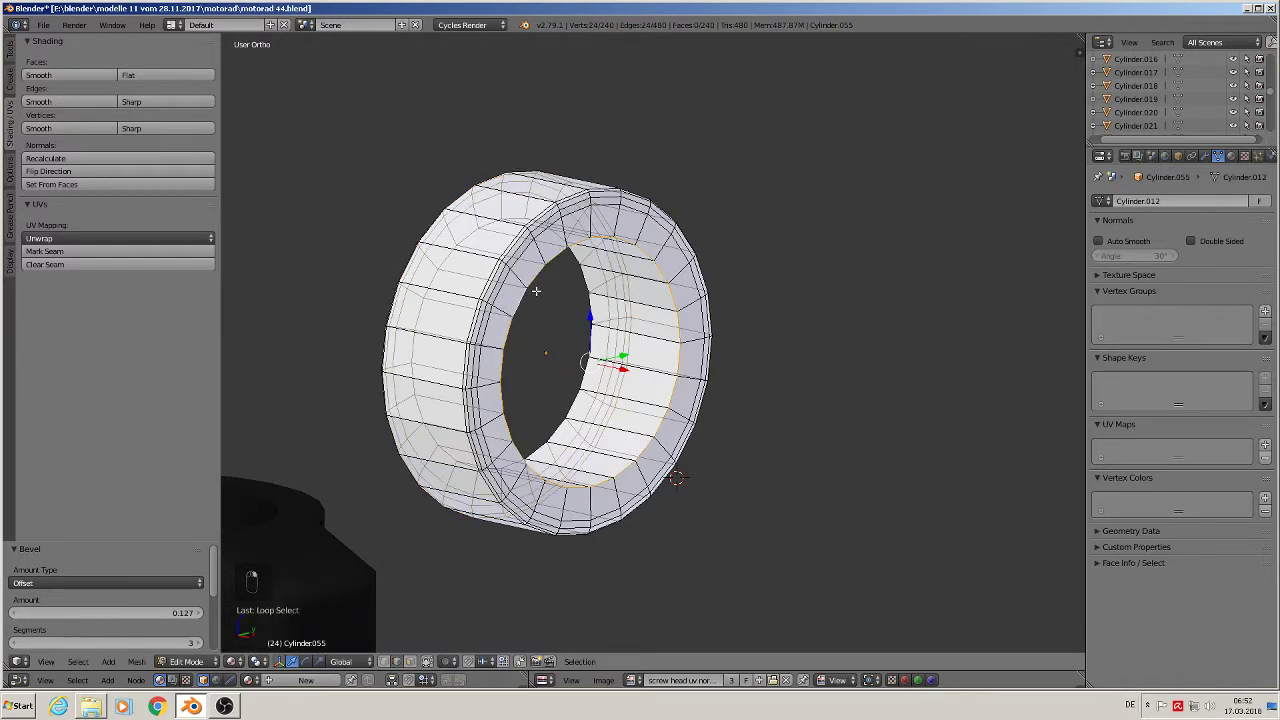
key(ctrl+b)
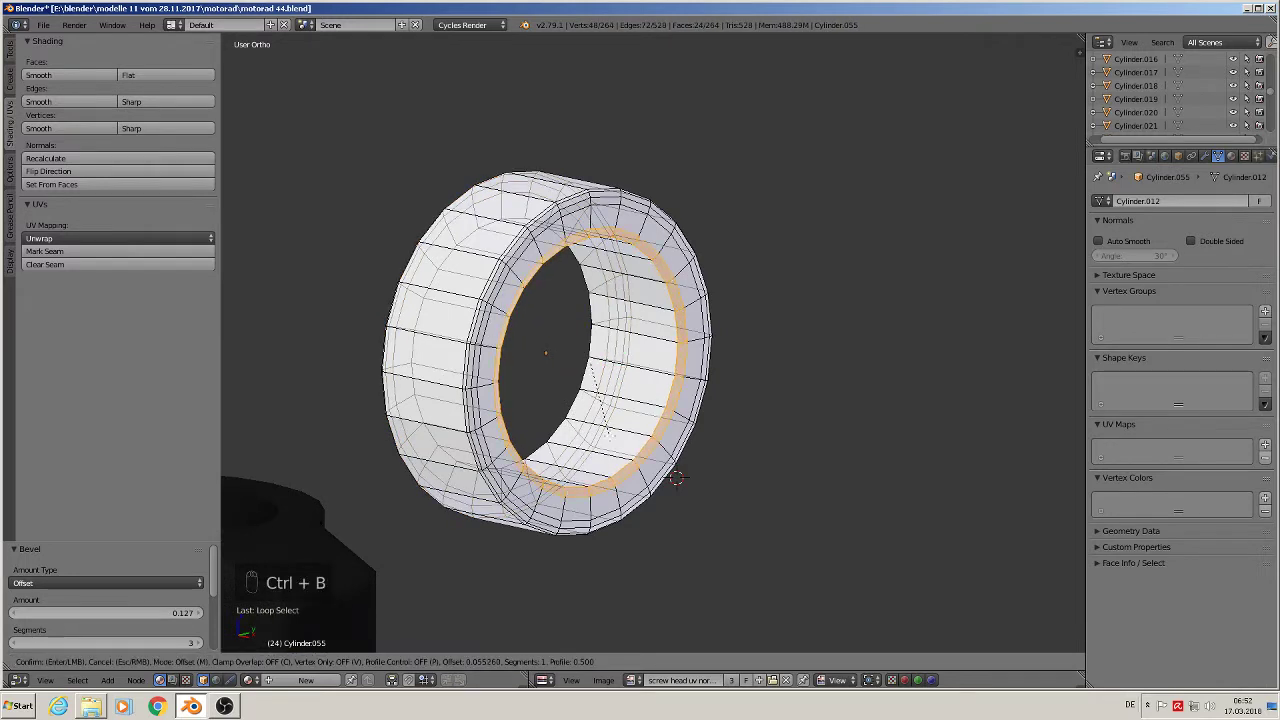
scroll(600, 420, down, 1)
click(610, 433)
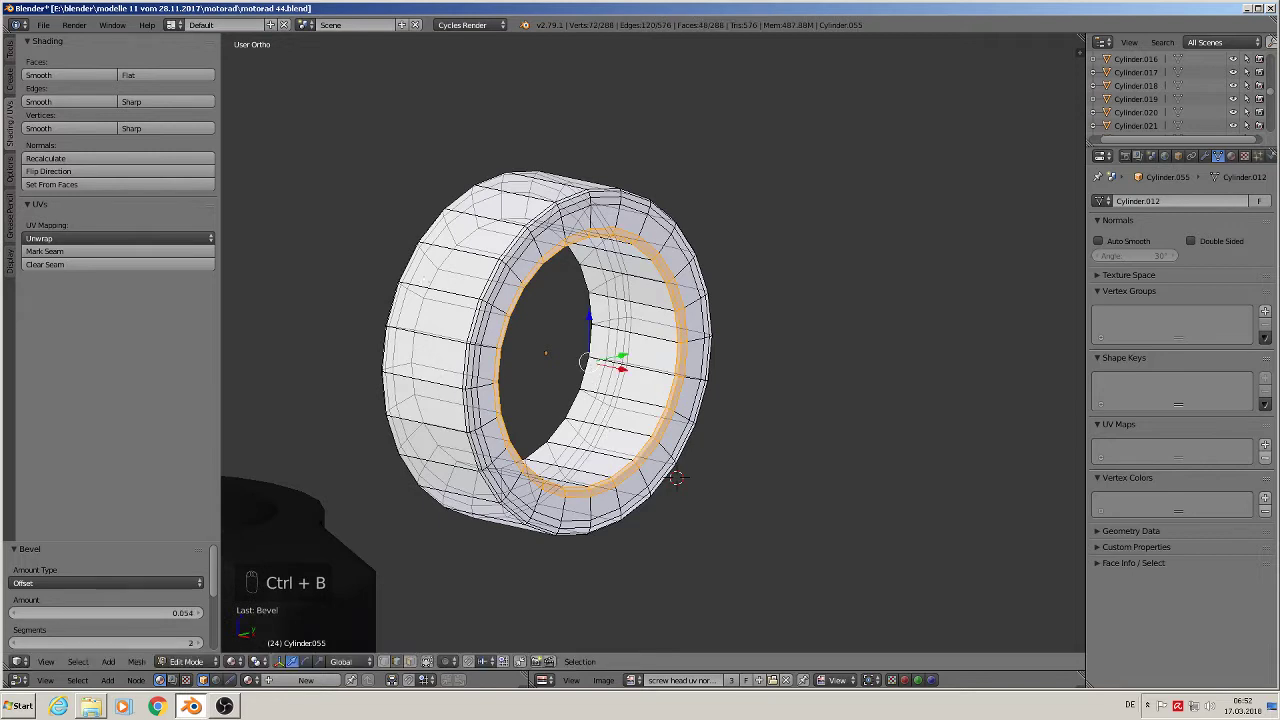
alt+right_click(450, 300)
key(ctrl+b)
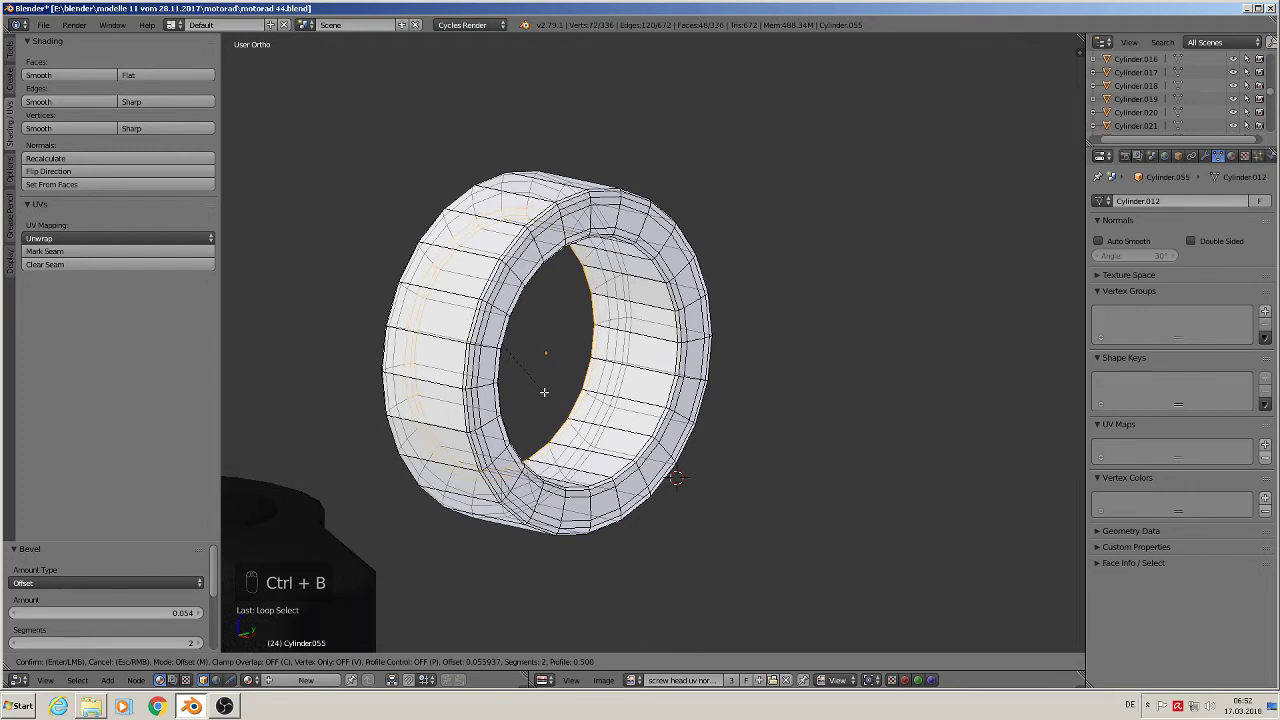
click(544, 391)
- Return to Object Mode and apply smooth shading to the ring
key(Tab)
scroll(544, 391, down, 3)
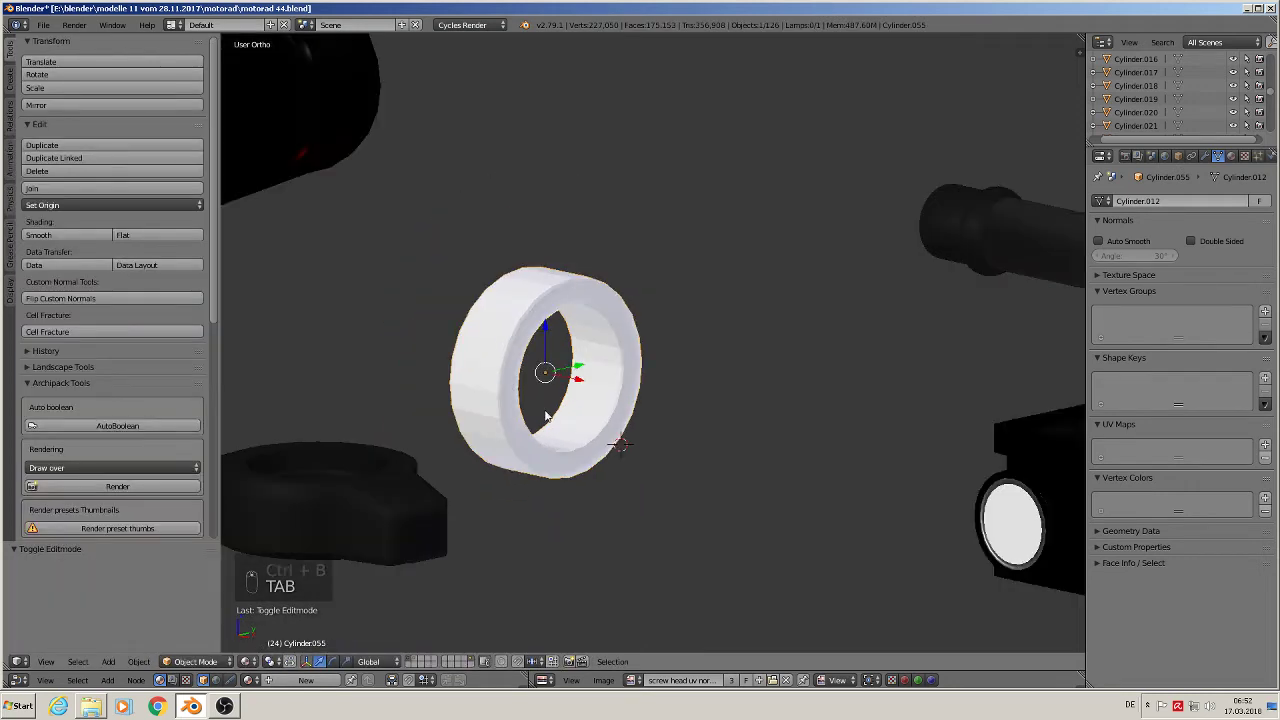
click(55, 238)
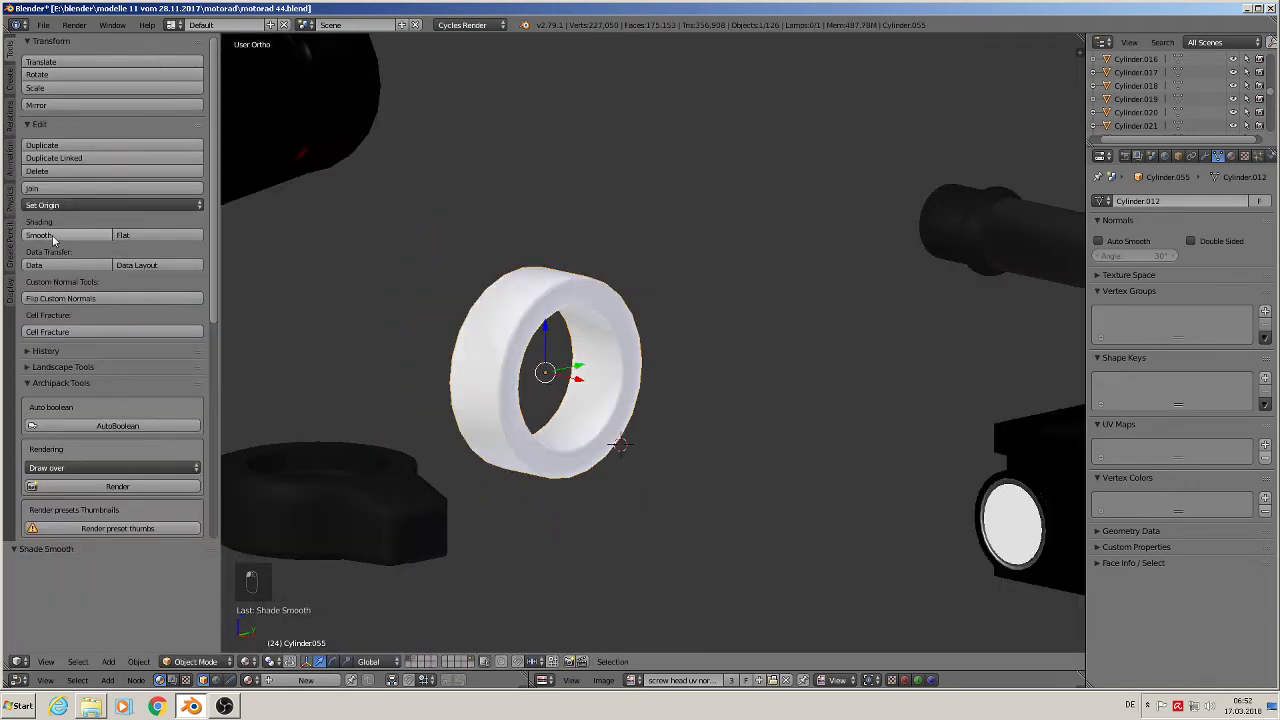
- In front view, place the 3D cursor at the ring's upper edge and add a 24-vertex cylinder there
scroll(632, 330, down, 6)
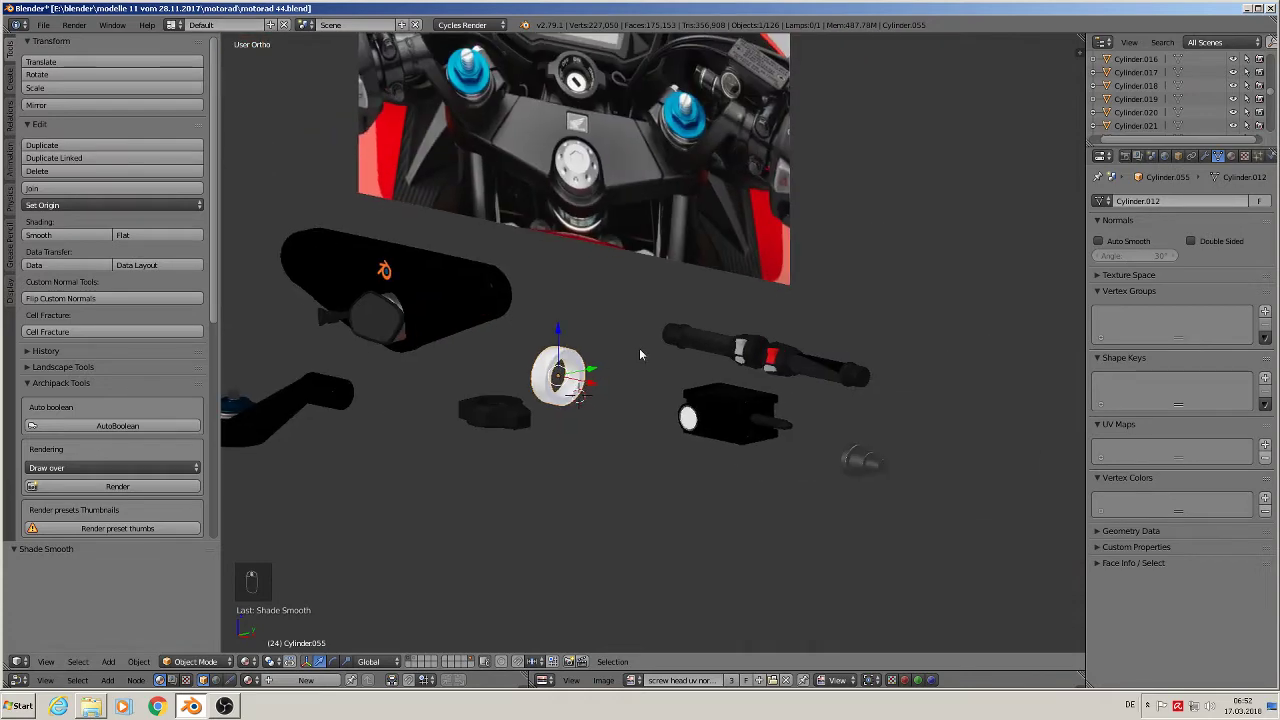
scroll(639, 348, up, 1)
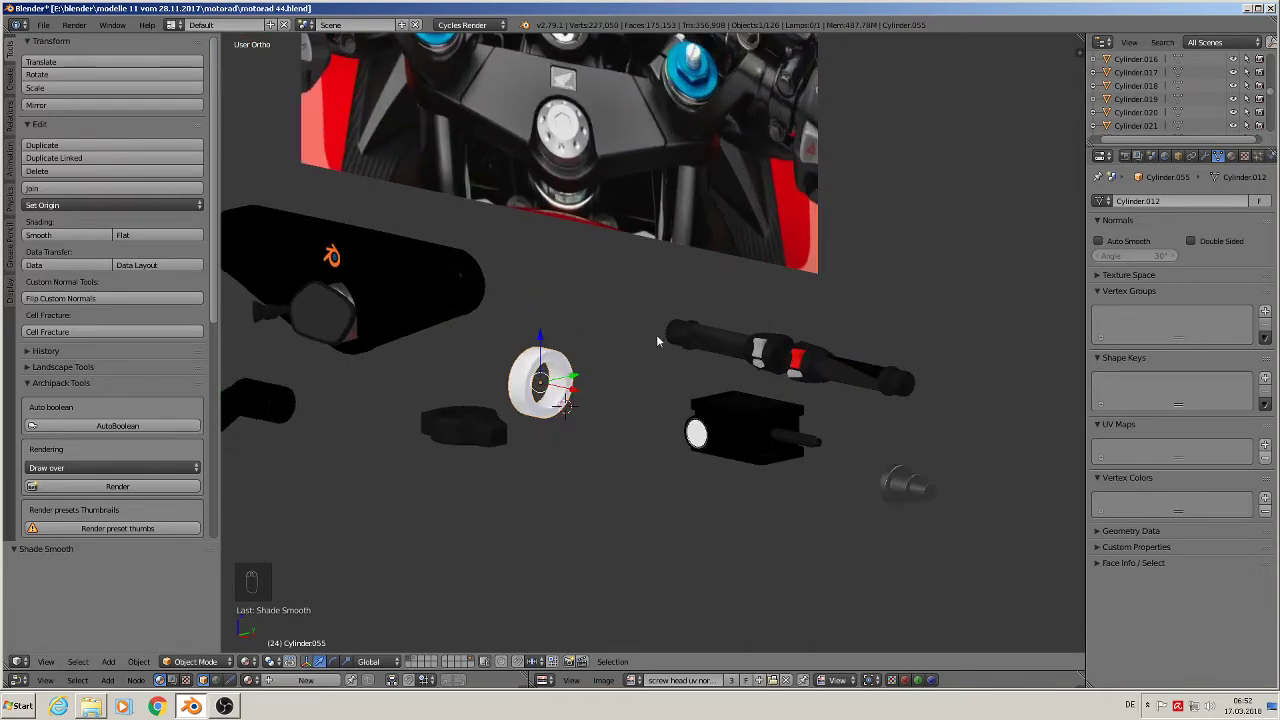
key(KP_1)
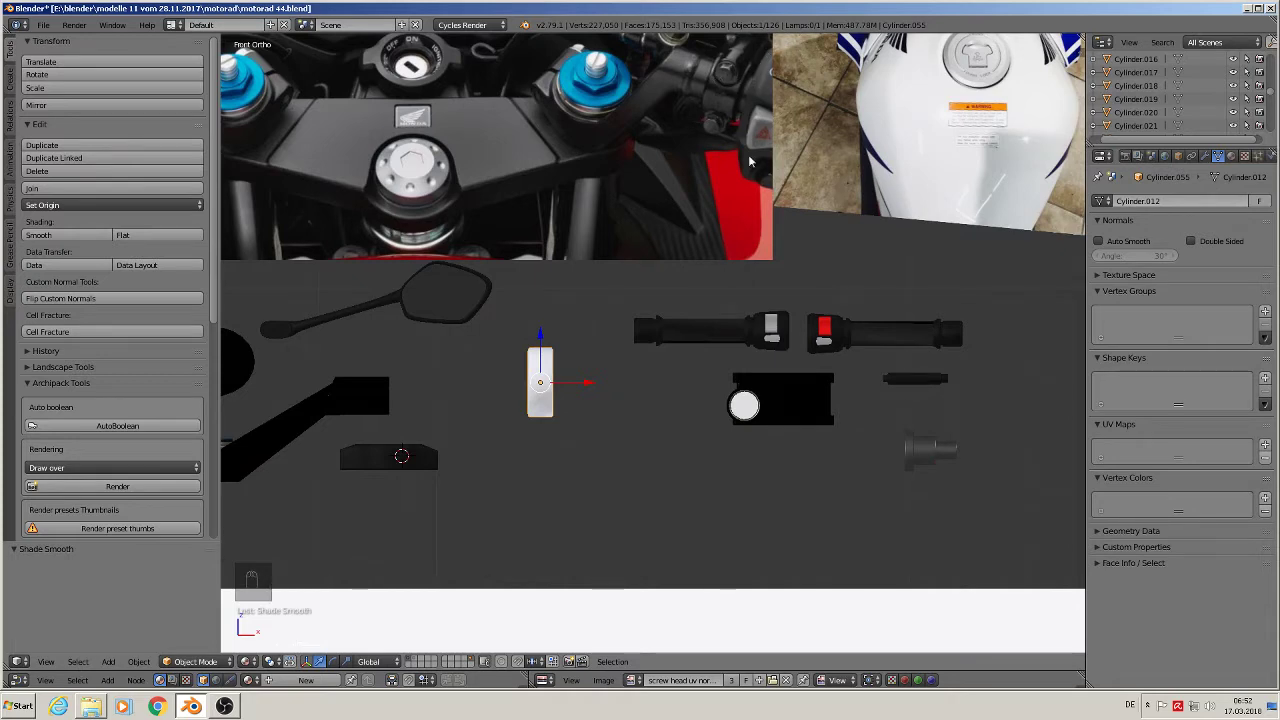
scroll(615, 372, up, 2)
key(a)
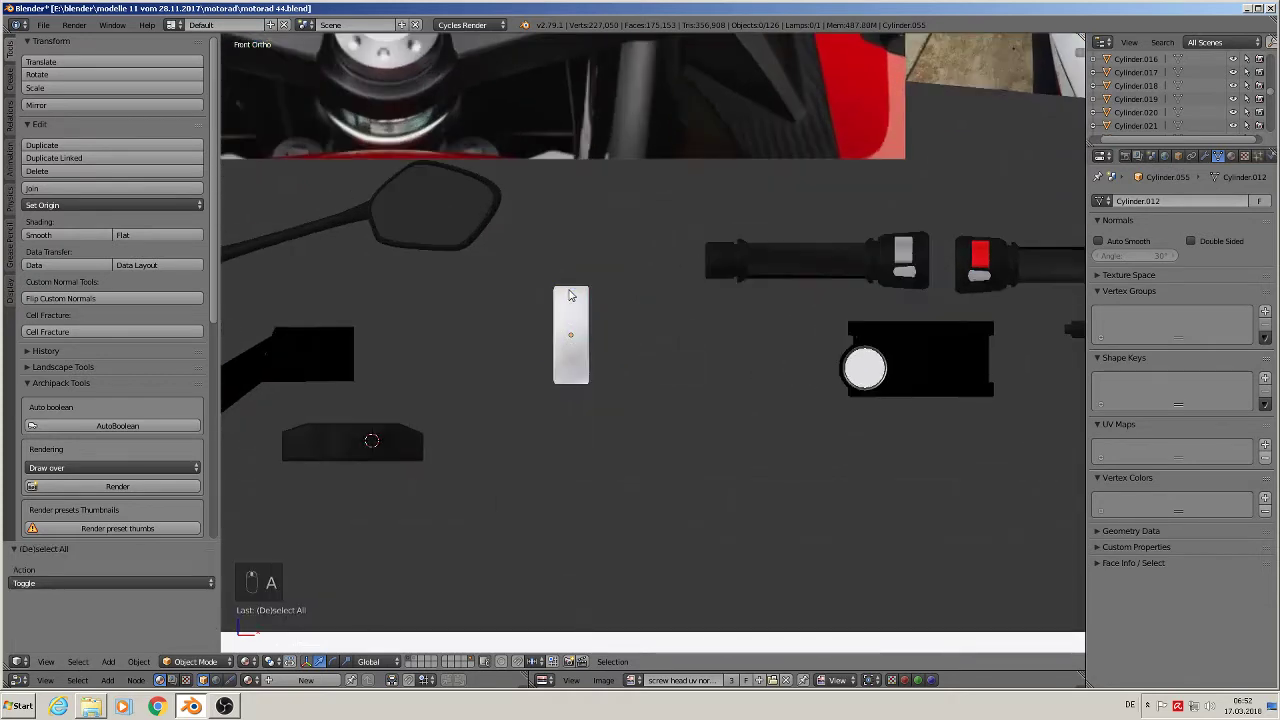
click(136, 661)
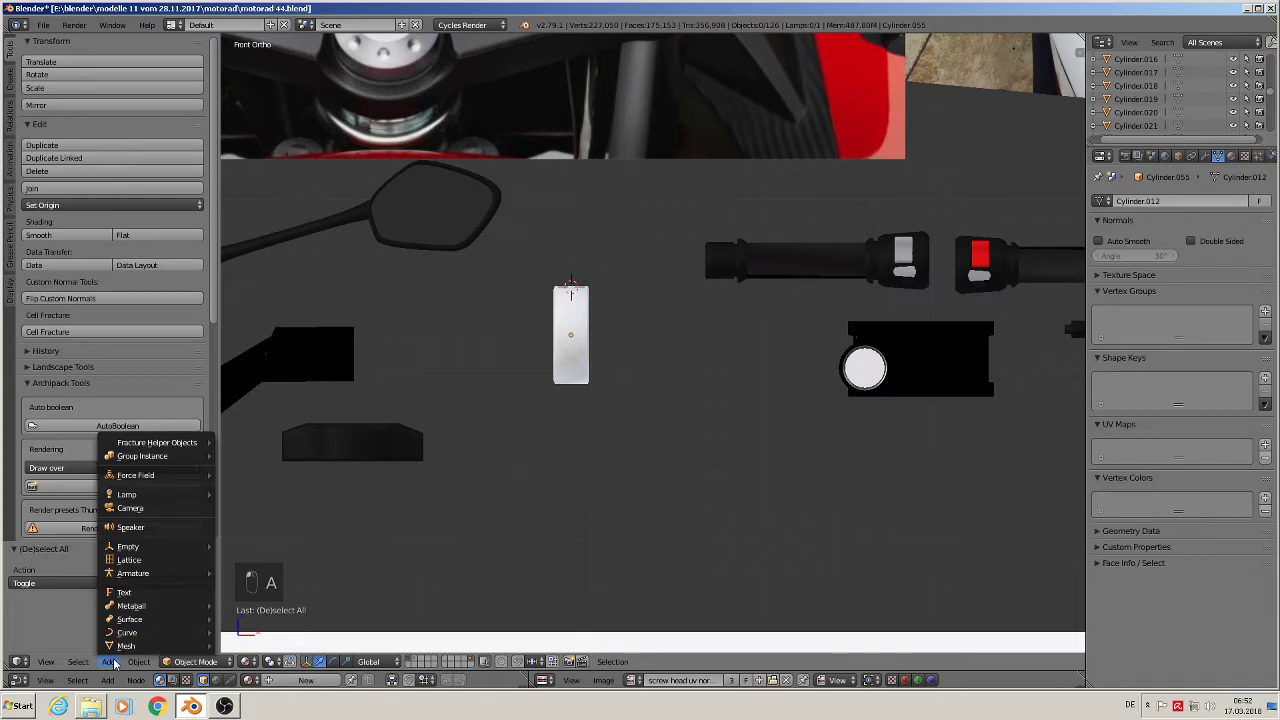
mouse_move(108, 661)
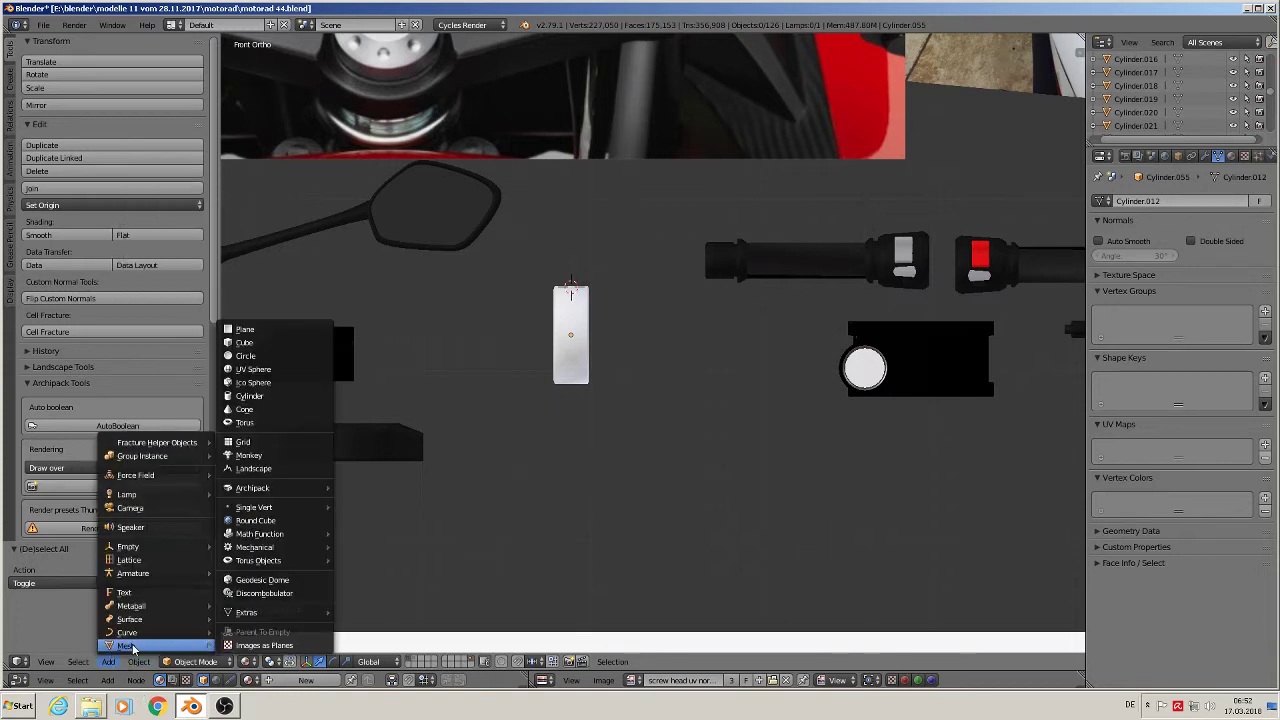
click(283, 396)
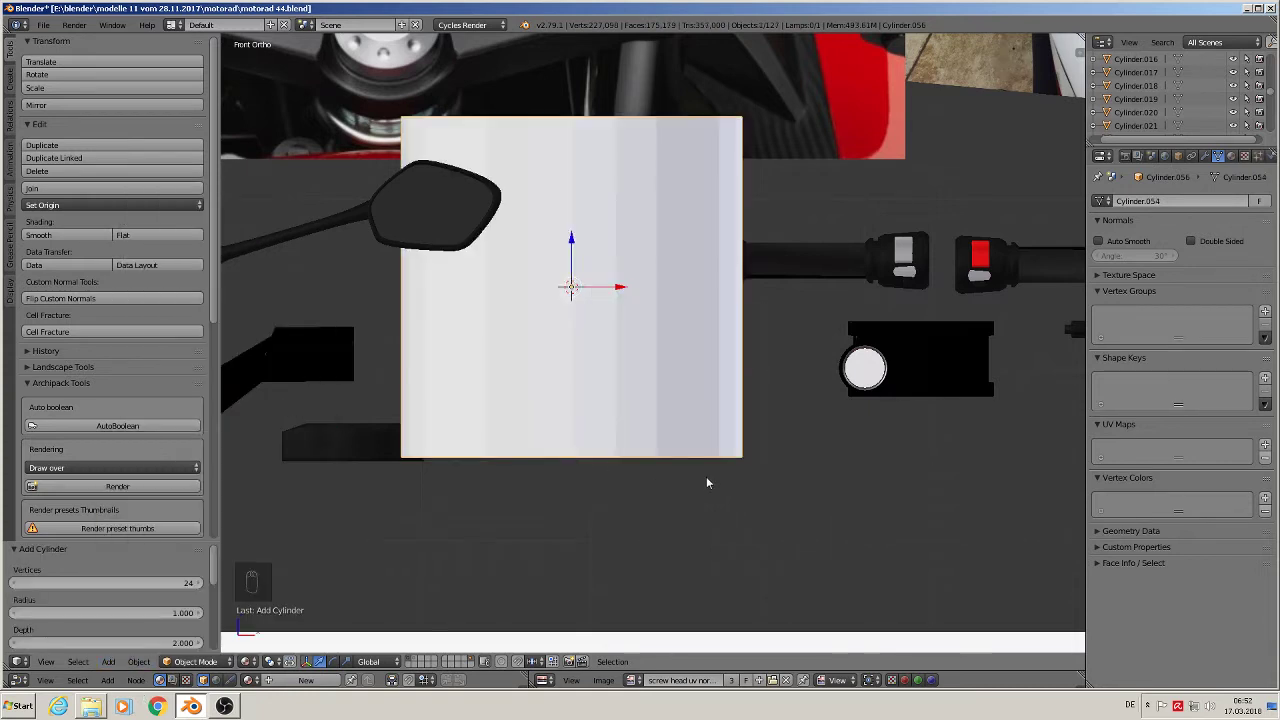
- Scale the new cylinder down to about 0.097 and rotate it 90° about the X axis
key(s)
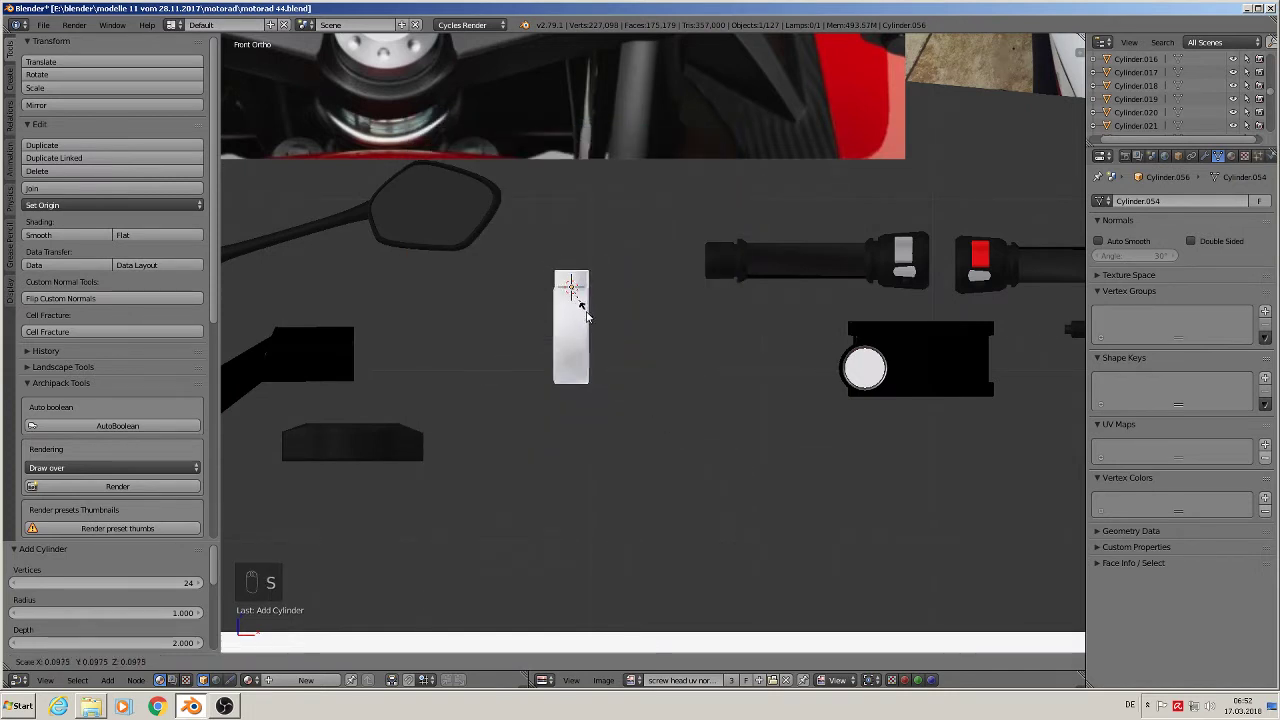
click(583, 303)
text(rx)
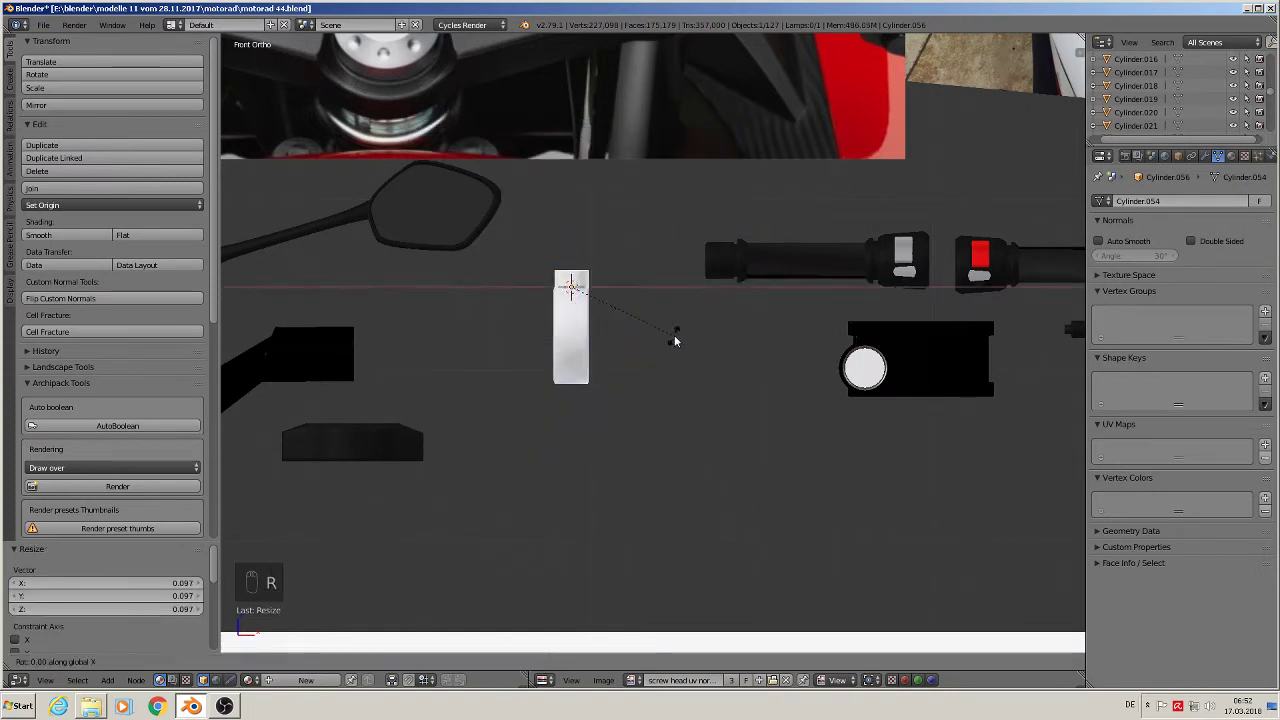
text(90)
key(Return)
- Move the small cylinder about -0.028 along Y on the ring's upper edge
middle_drag(674, 340, 623, 415)
scroll(624, 414, down, 2)
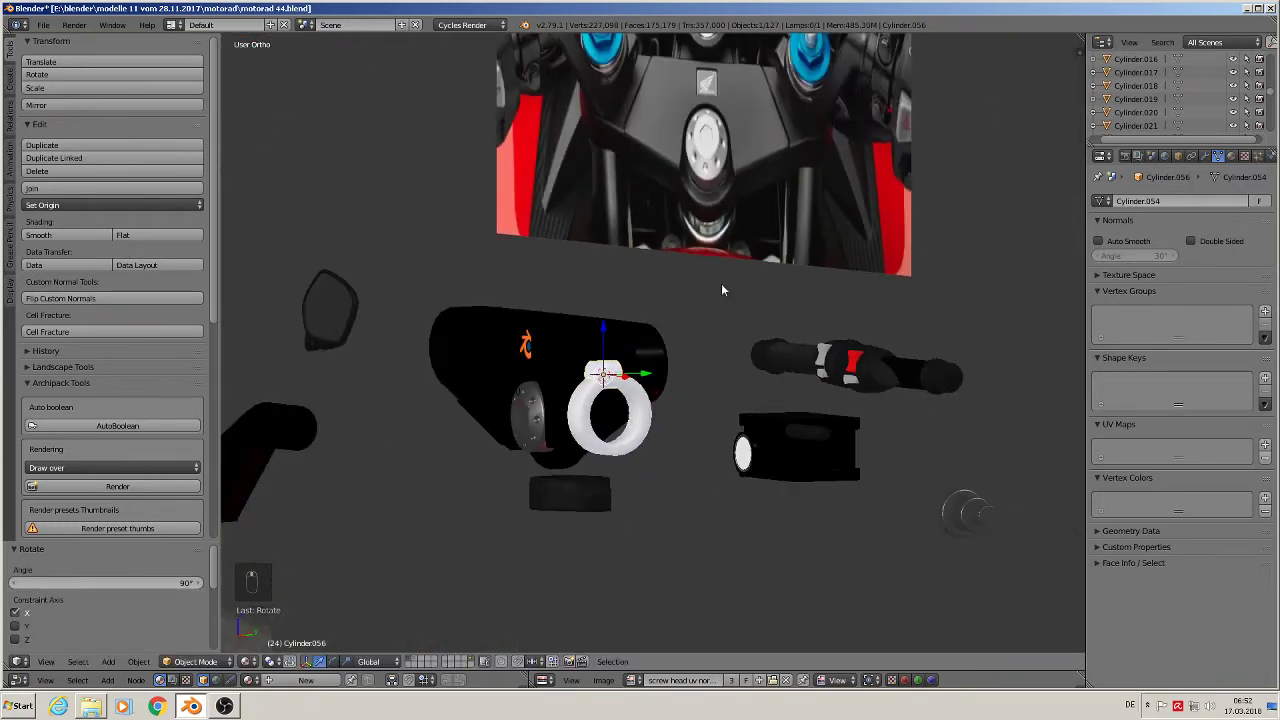
shift+middle_drag(822, 160, 822, 252)
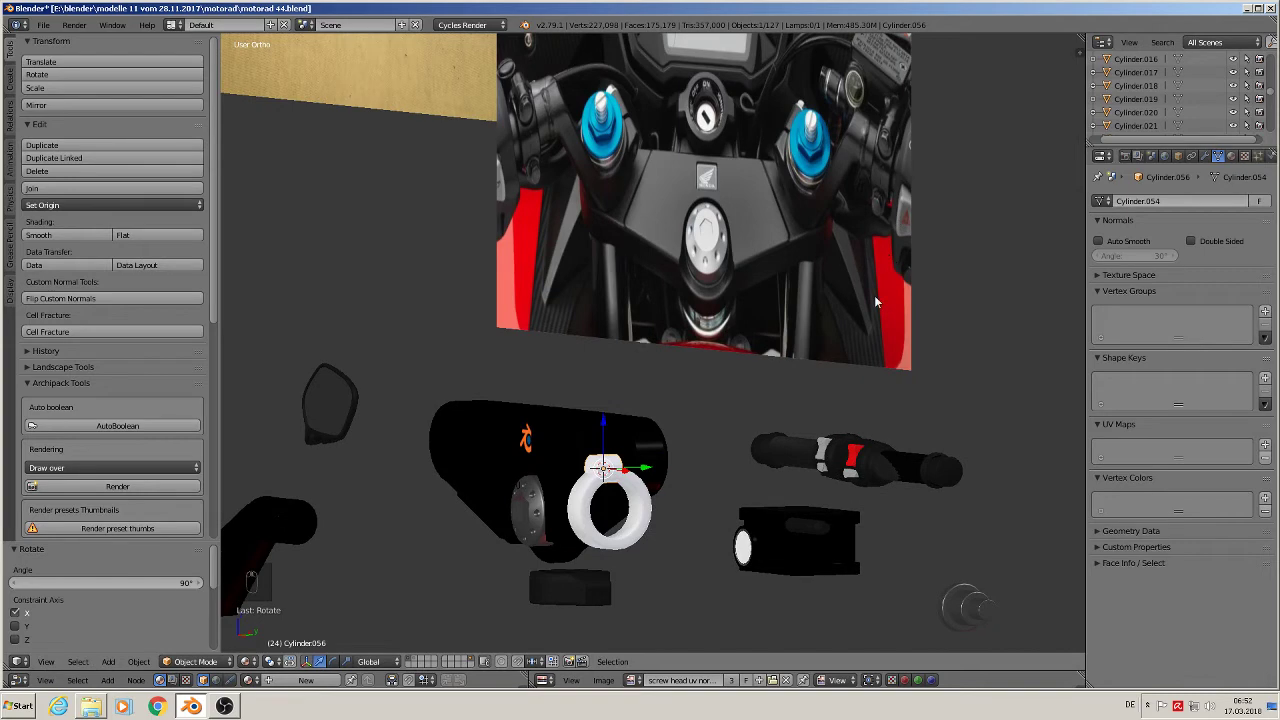
middle_drag(654, 489, 565, 505)
scroll(640, 470, up, 4)
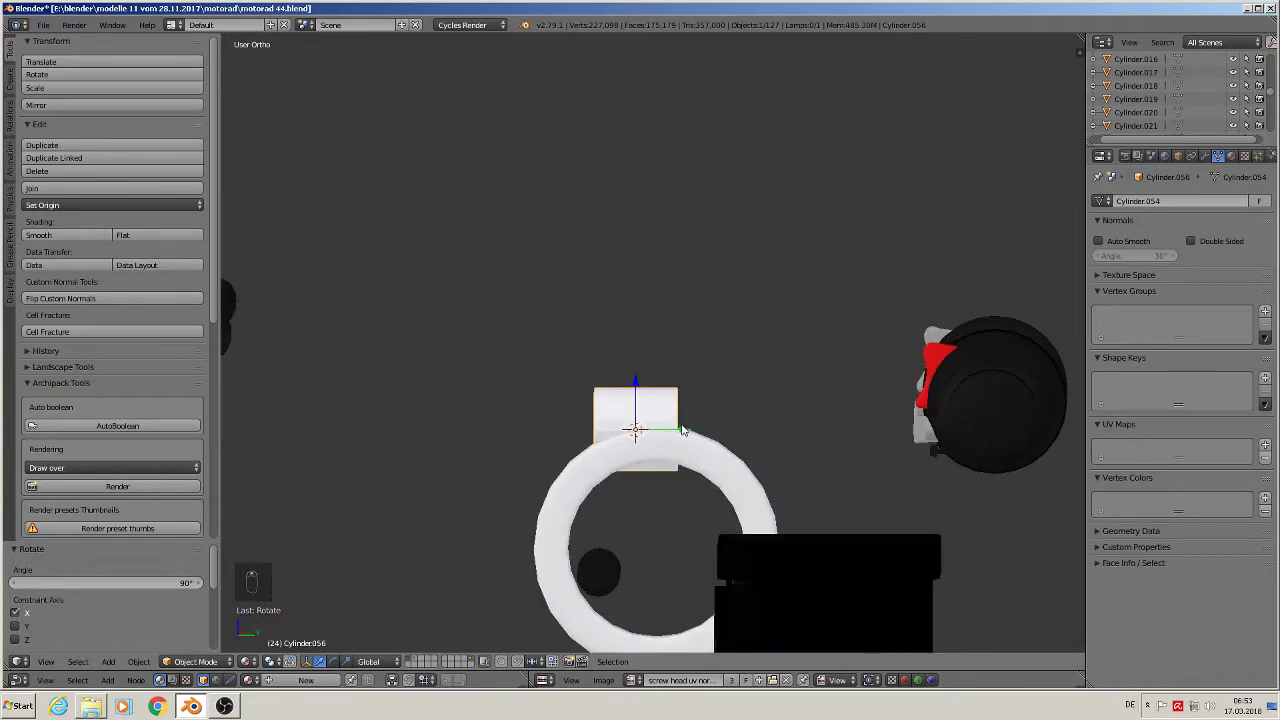
drag(682, 430, 648, 437)
scroll(652, 491, up, 3)
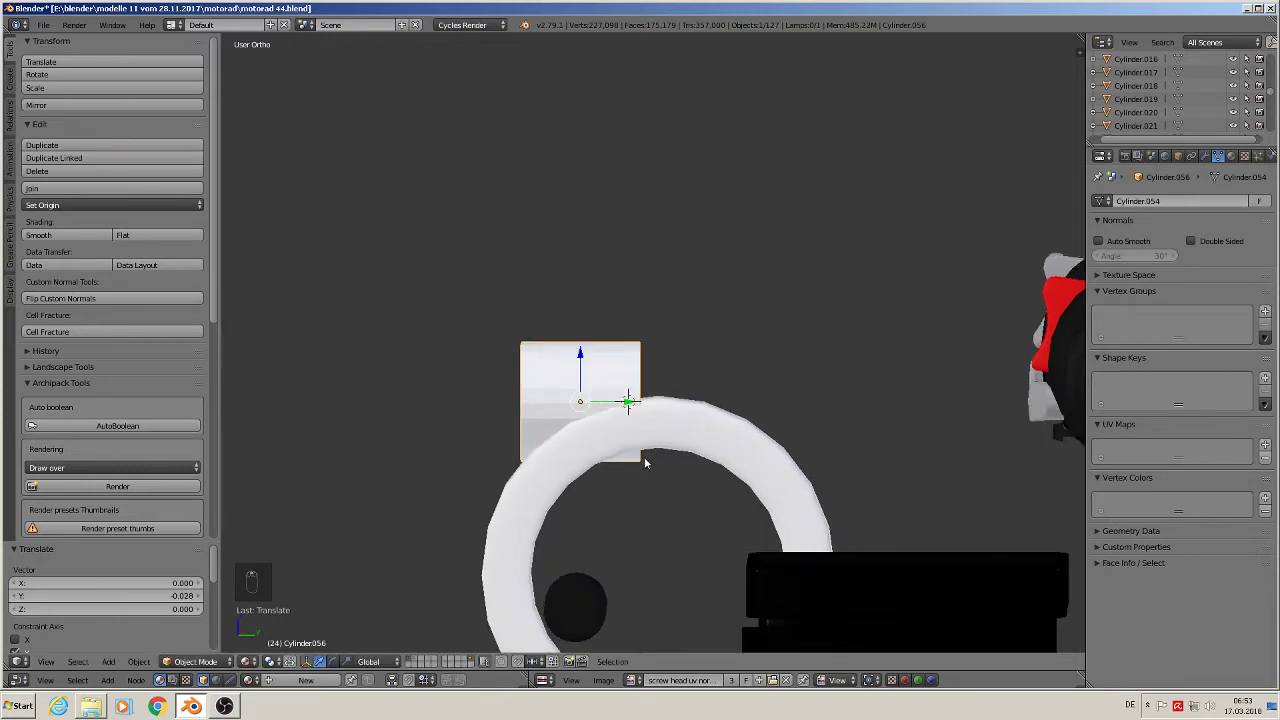
- Raise the small cylinder's whole mesh about 0.02 along Z in Edit Mode, leaving its origin in place
key(Tab)
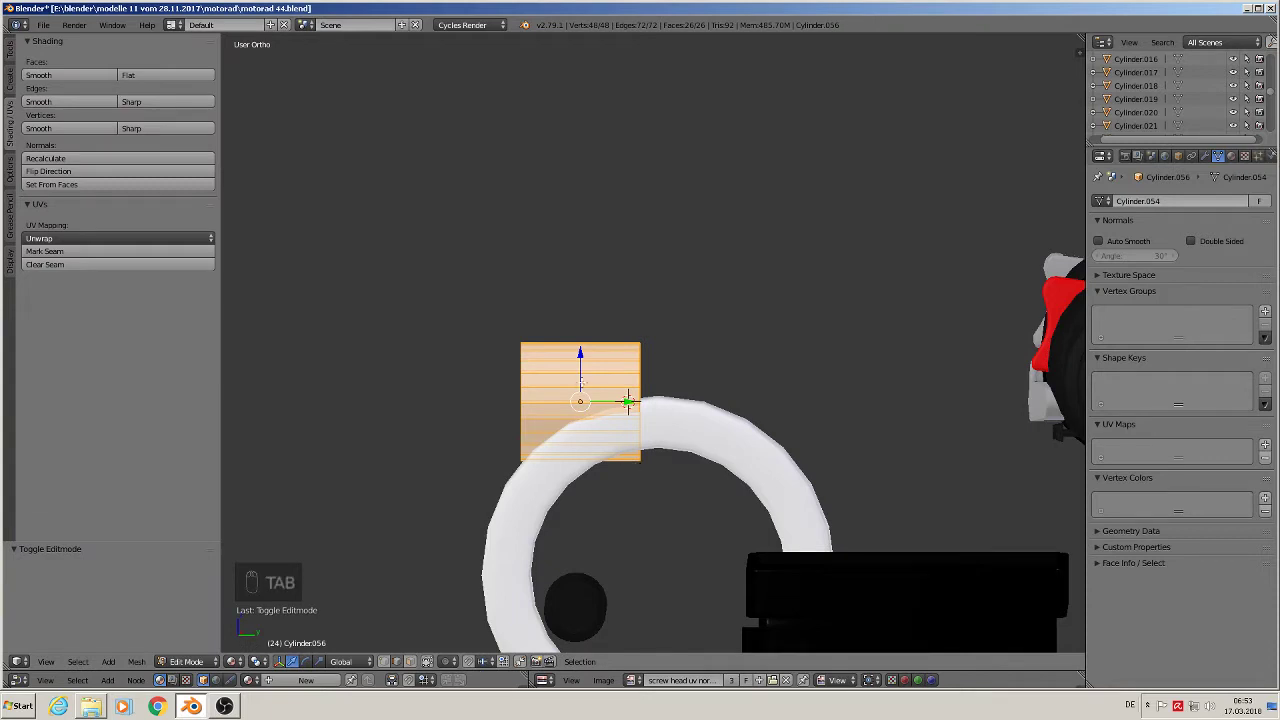
drag(580, 379, 580, 366)
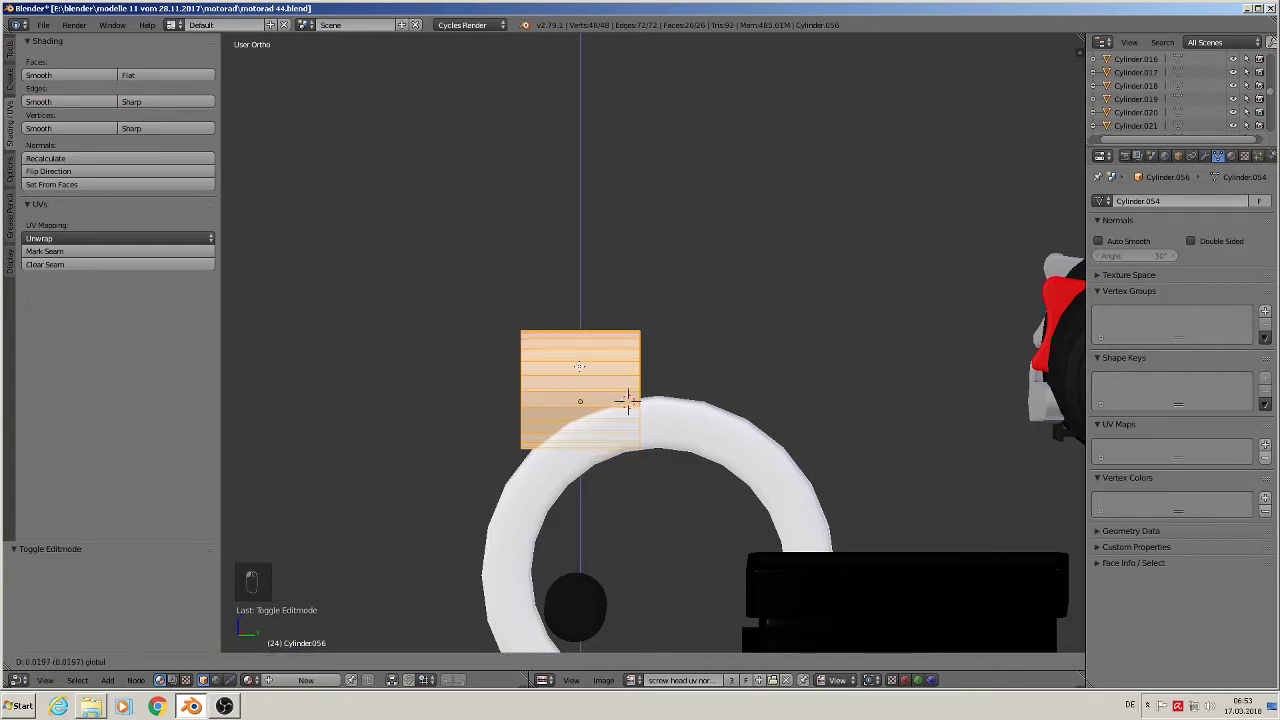
key(Tab)
middle_drag(628, 400, 733, 428)
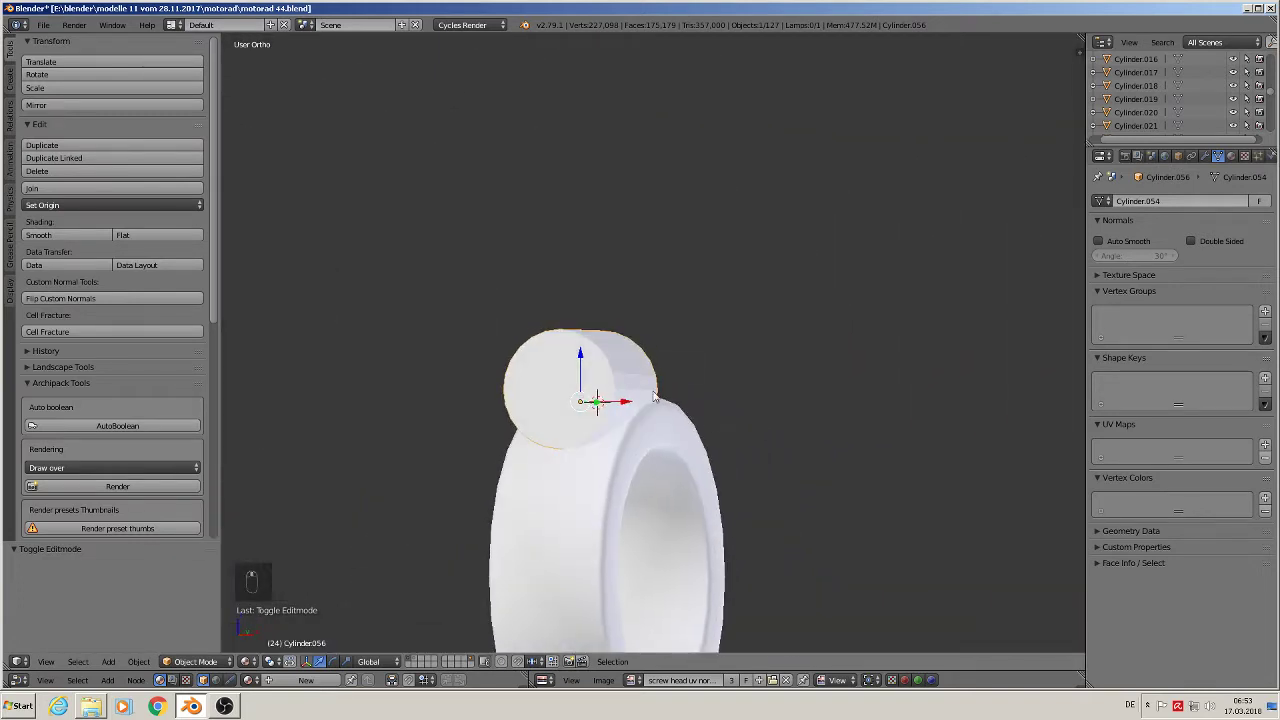
middle_drag(615, 408, 576, 405)
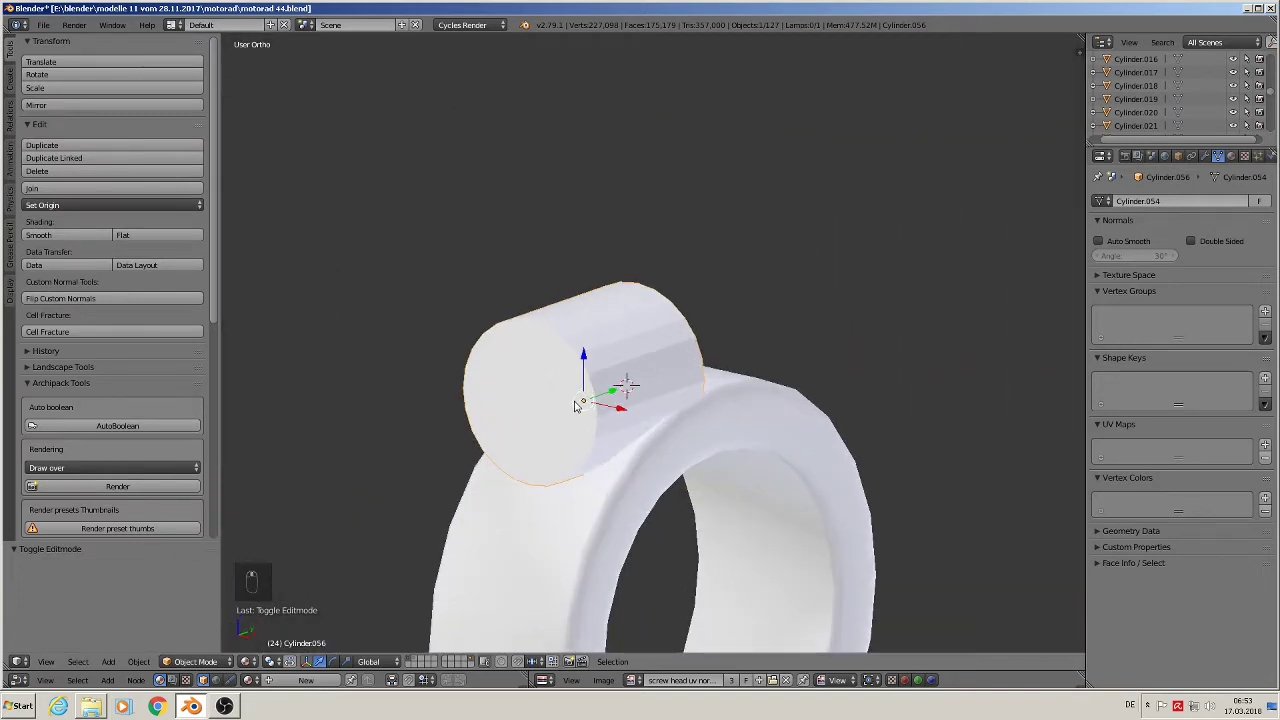
- Add two loop cuts around the small cylinder and scale them apart along Y by about 2.666, close to its ends
key(Tab)
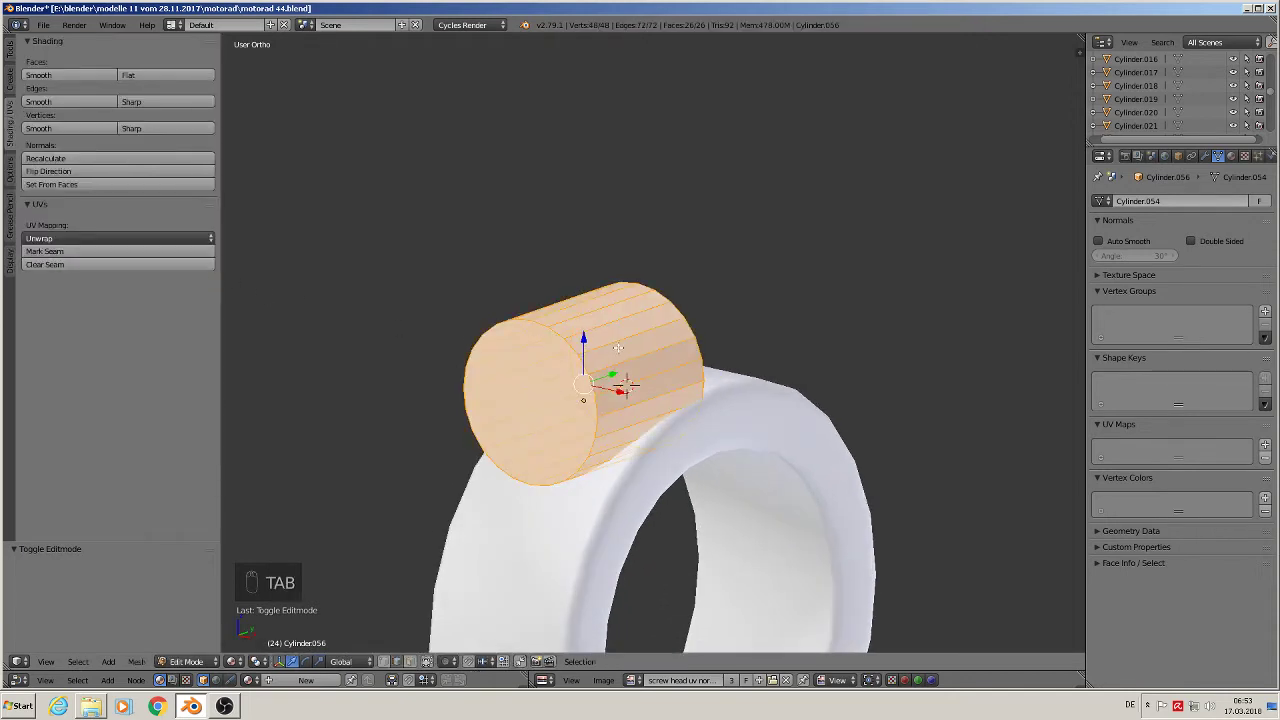
key(ctrl+r)
scroll(620, 345, up, 1)
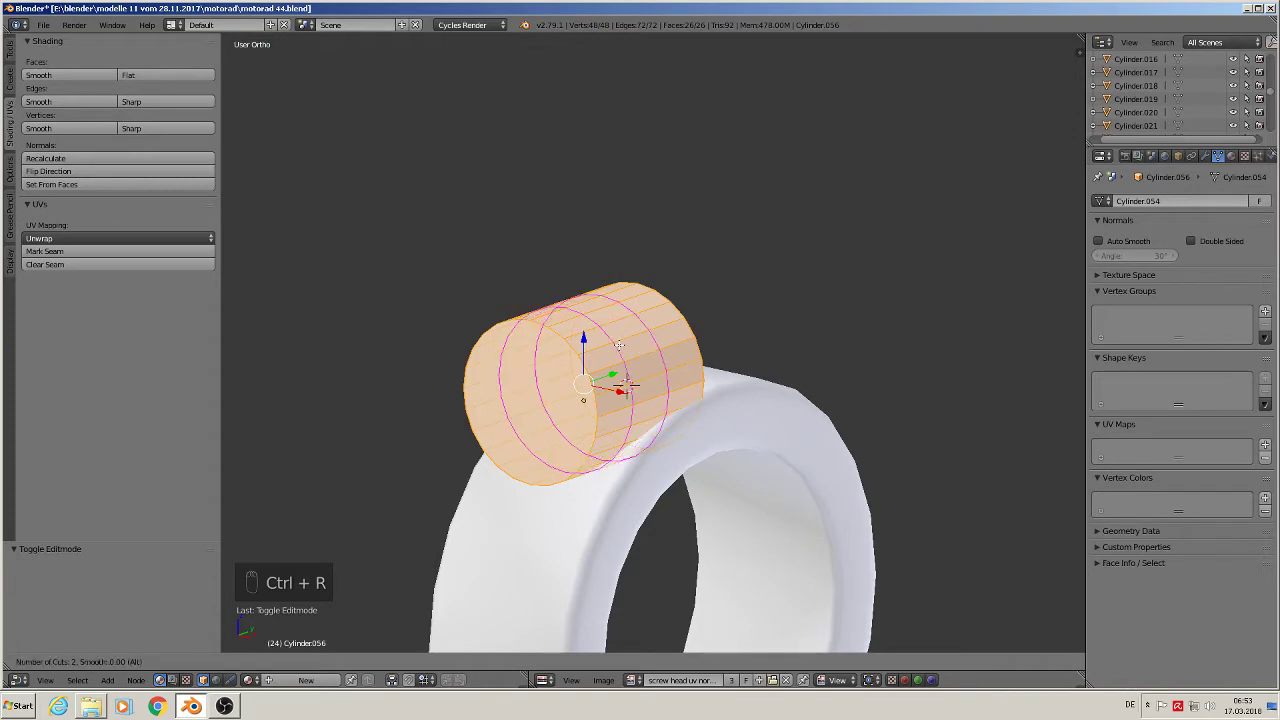
click(619, 345)
right_click(619, 345)
middle_drag(695, 361, 621, 396)
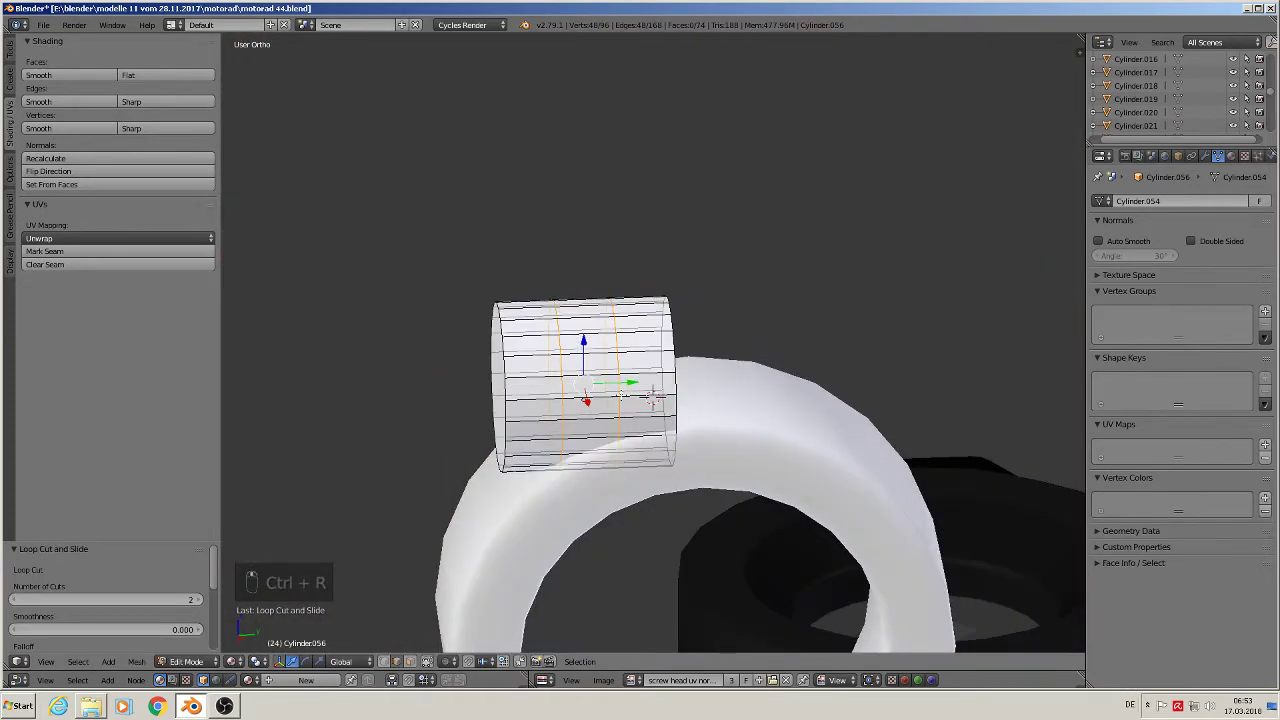
key(s)
key(y)
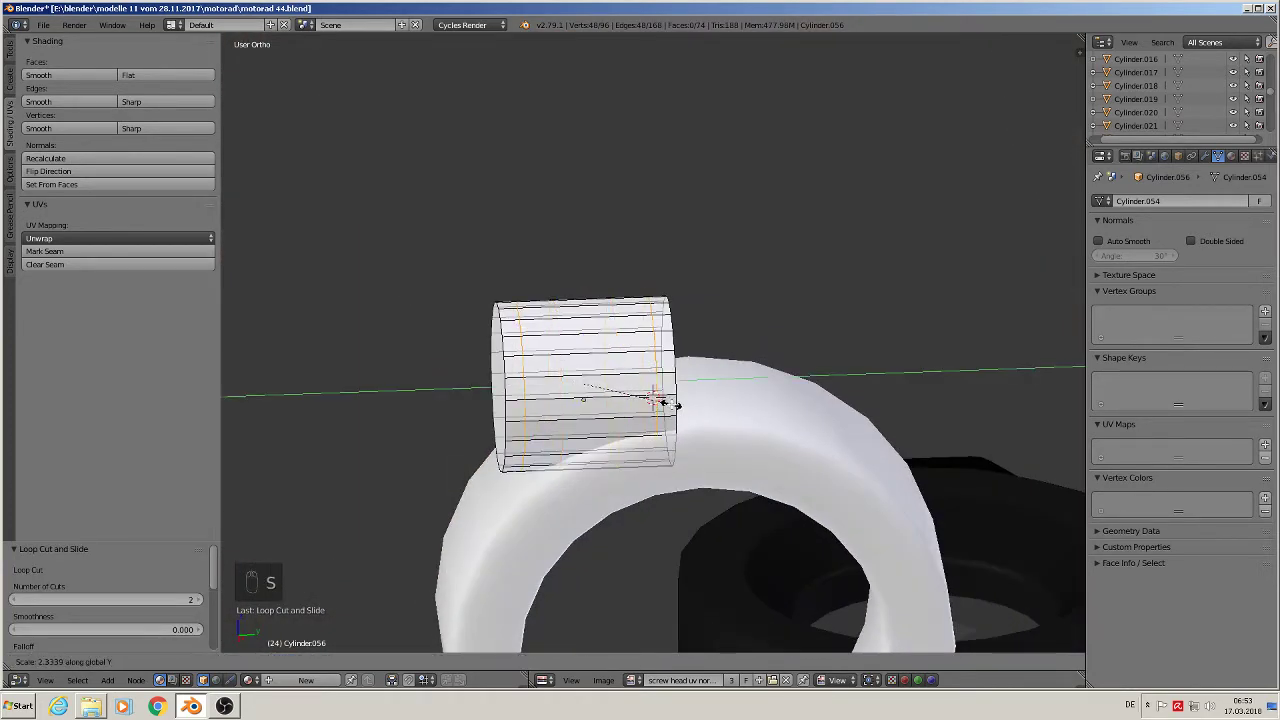
click(652, 398)
- Bevel the small cylinder's end rims with 2 segments, about 0.061 at the front and about 0.044 at the back
alt+right_click(497, 385)
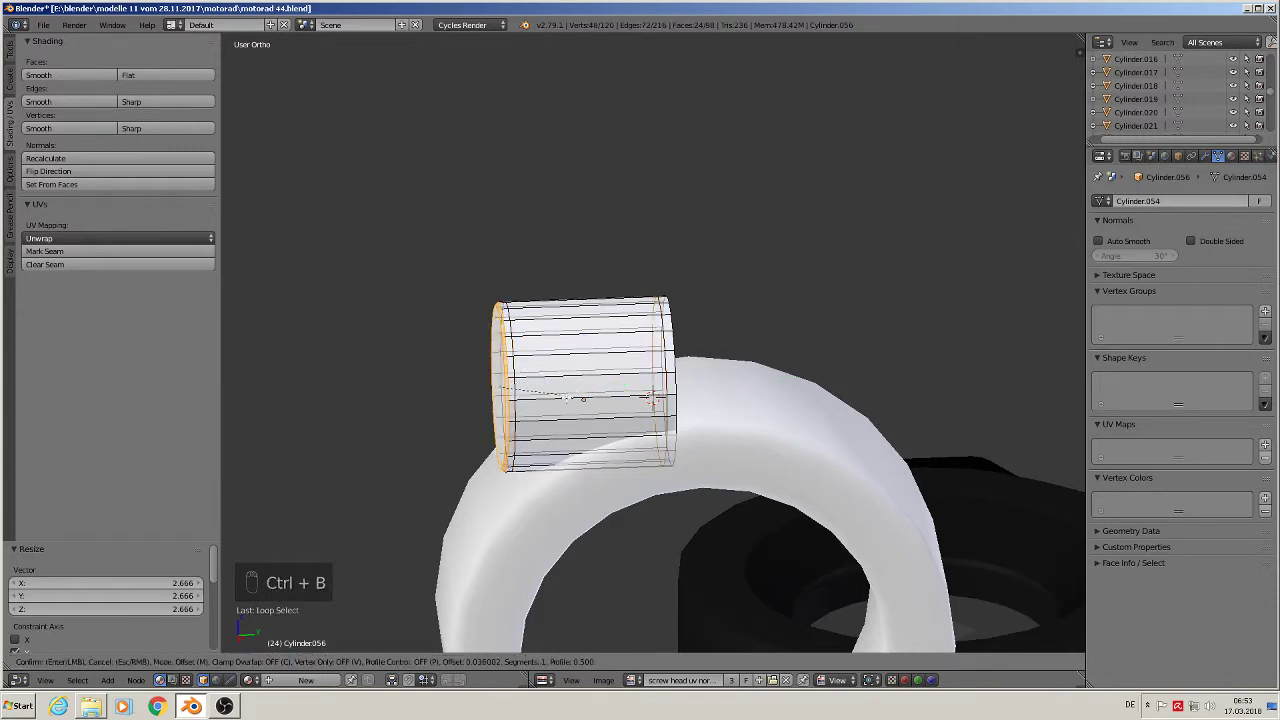
click(600, 400)
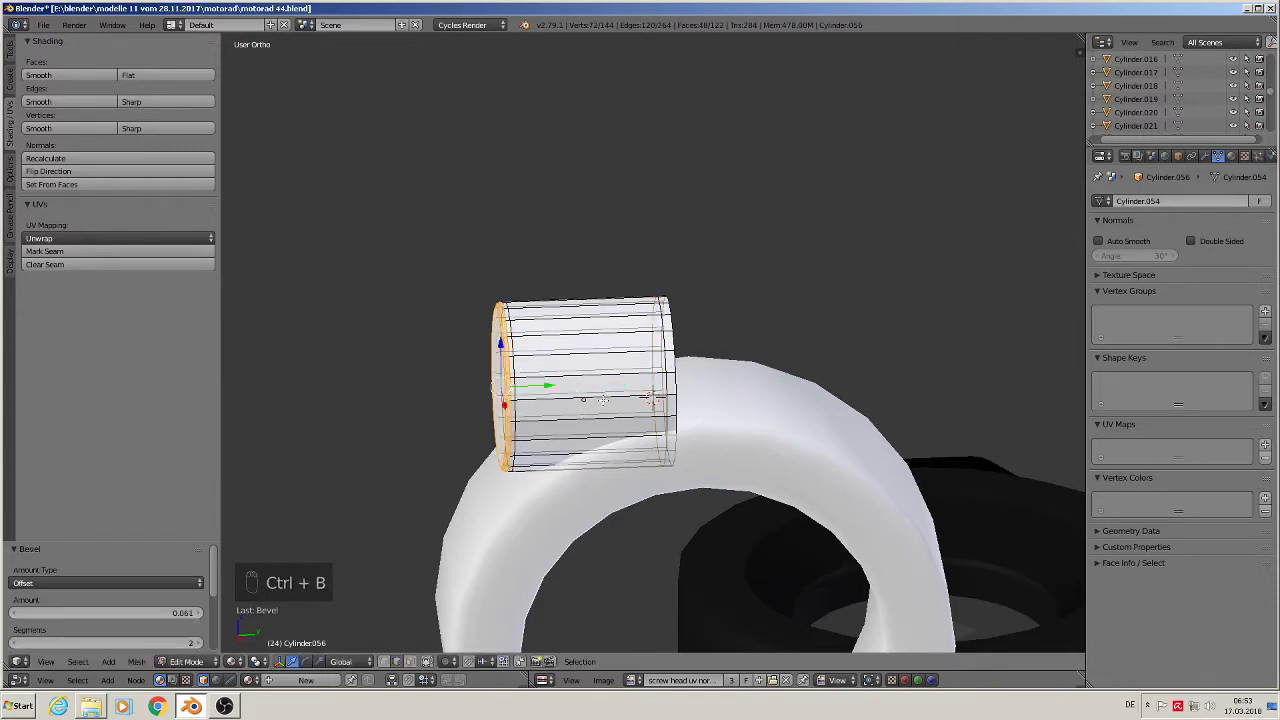
alt+right_click(686, 352)
key(ctrl+b)
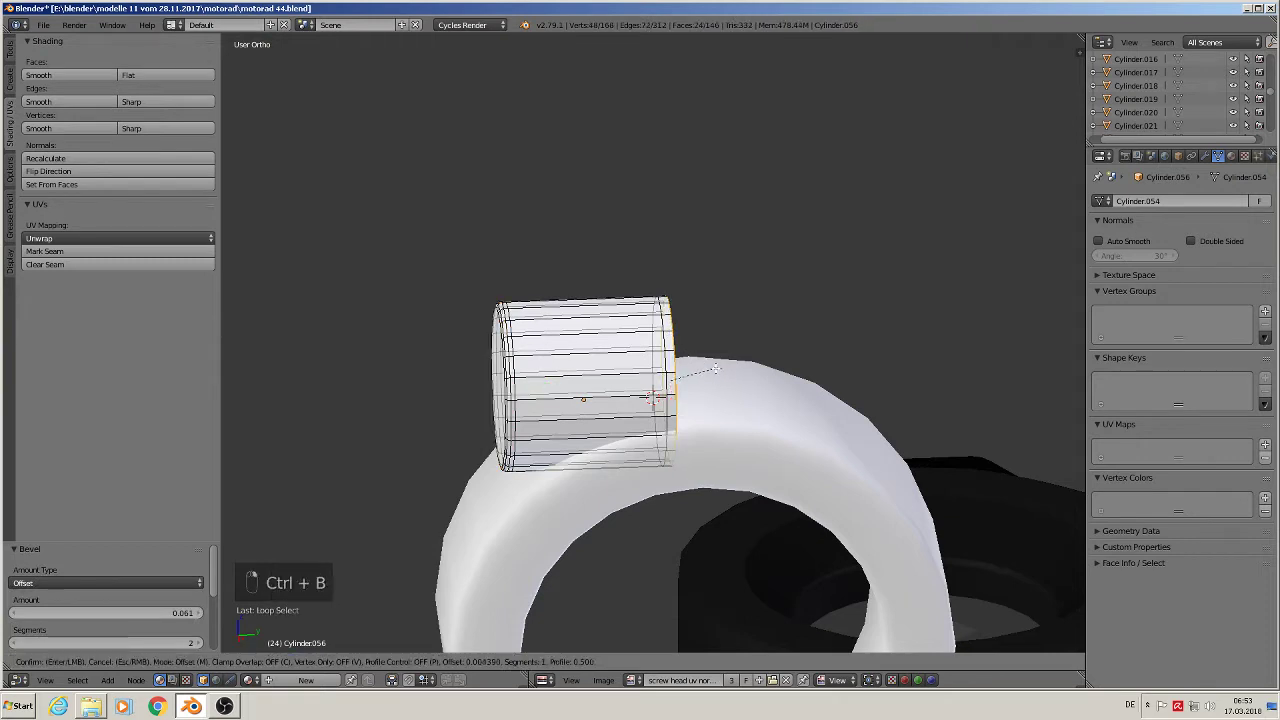
click(748, 404)
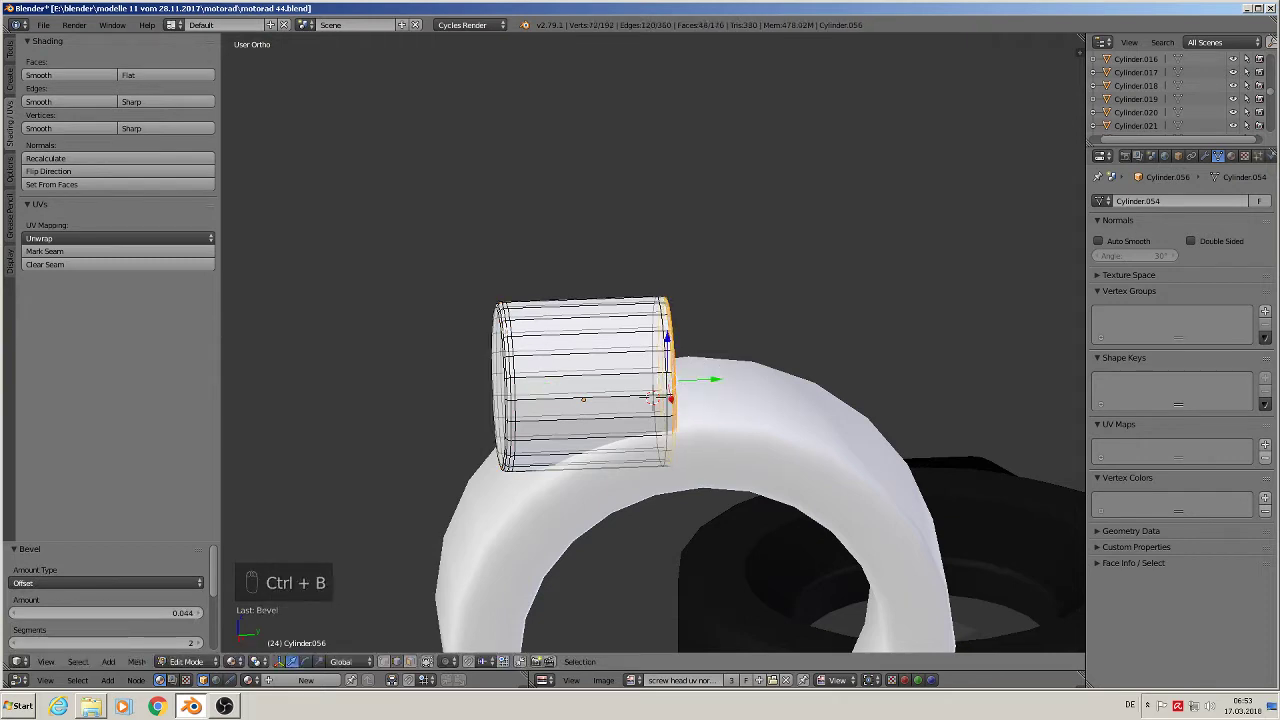
- Return to Object Mode and apply smooth shading to the small cylinder
key(Tab)
middle_drag(516, 353, 558, 365)
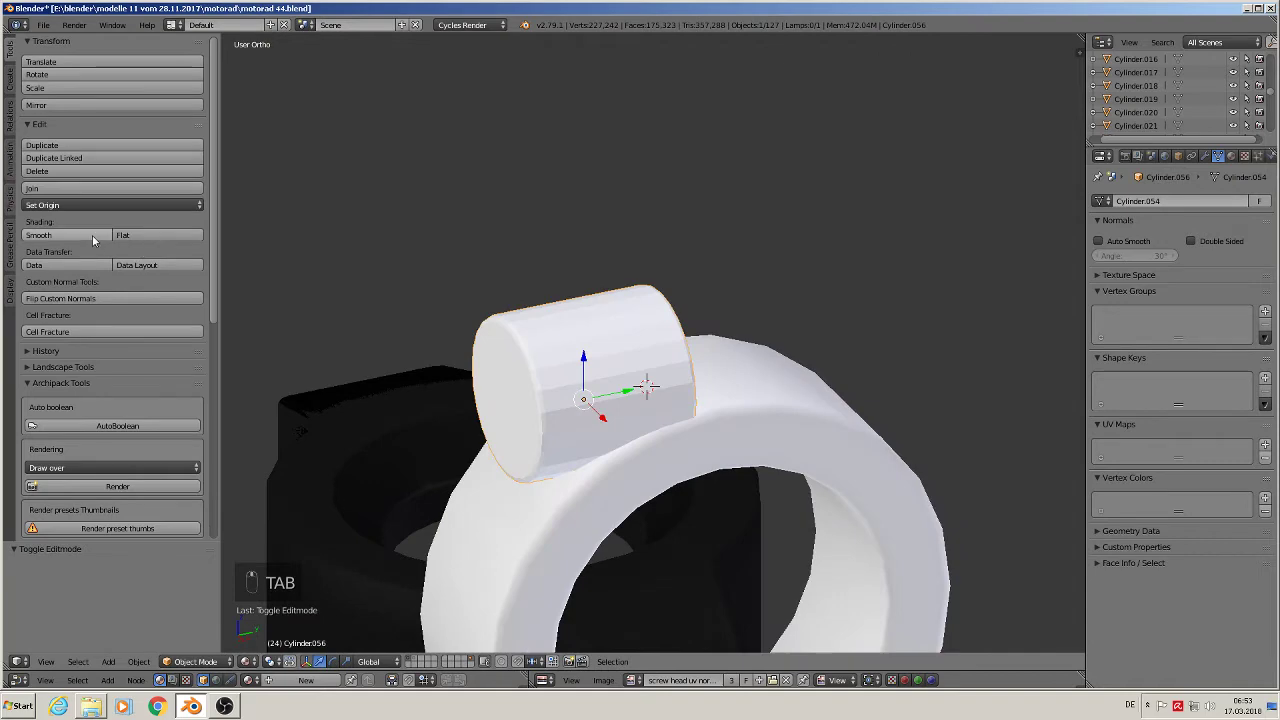
click(92, 235)
middle_drag(363, 354, 596, 417)
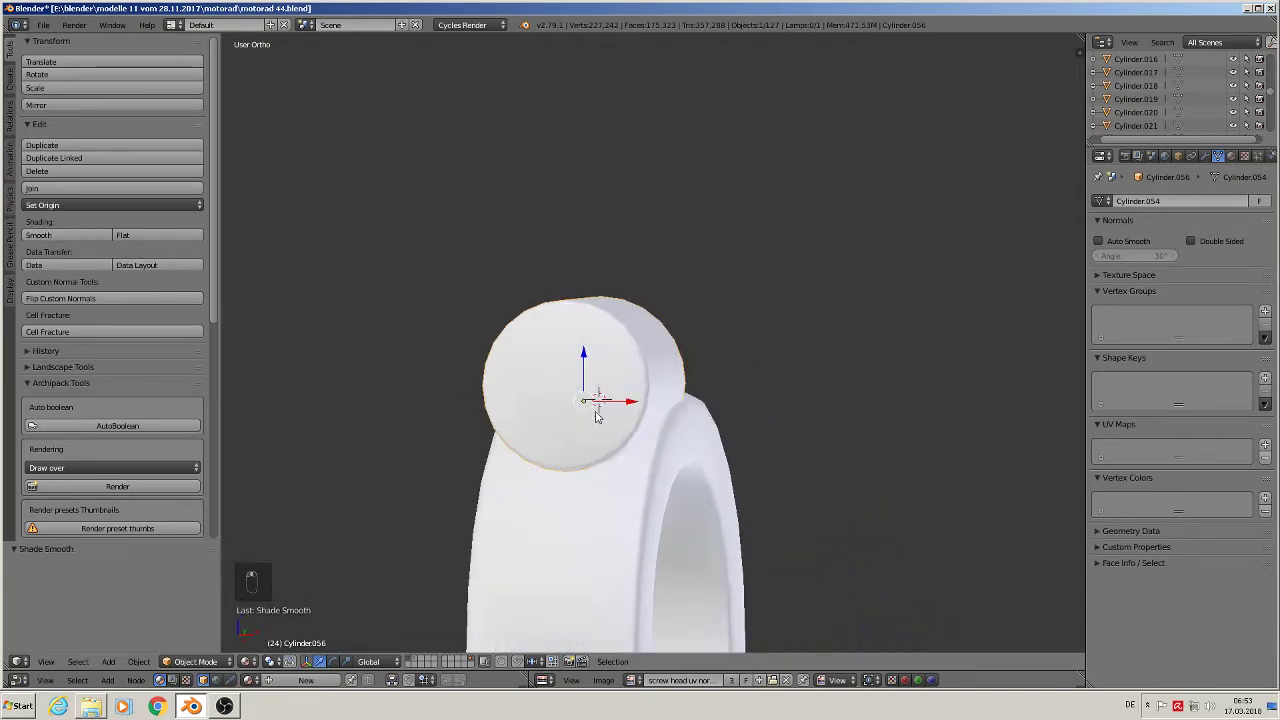
- Add two loop cuts around the ring's inner surface and scale them apart along X by about 2.762, near the edges
scroll(596, 417, down, 3)
right_click(600, 505)
key(Tab)
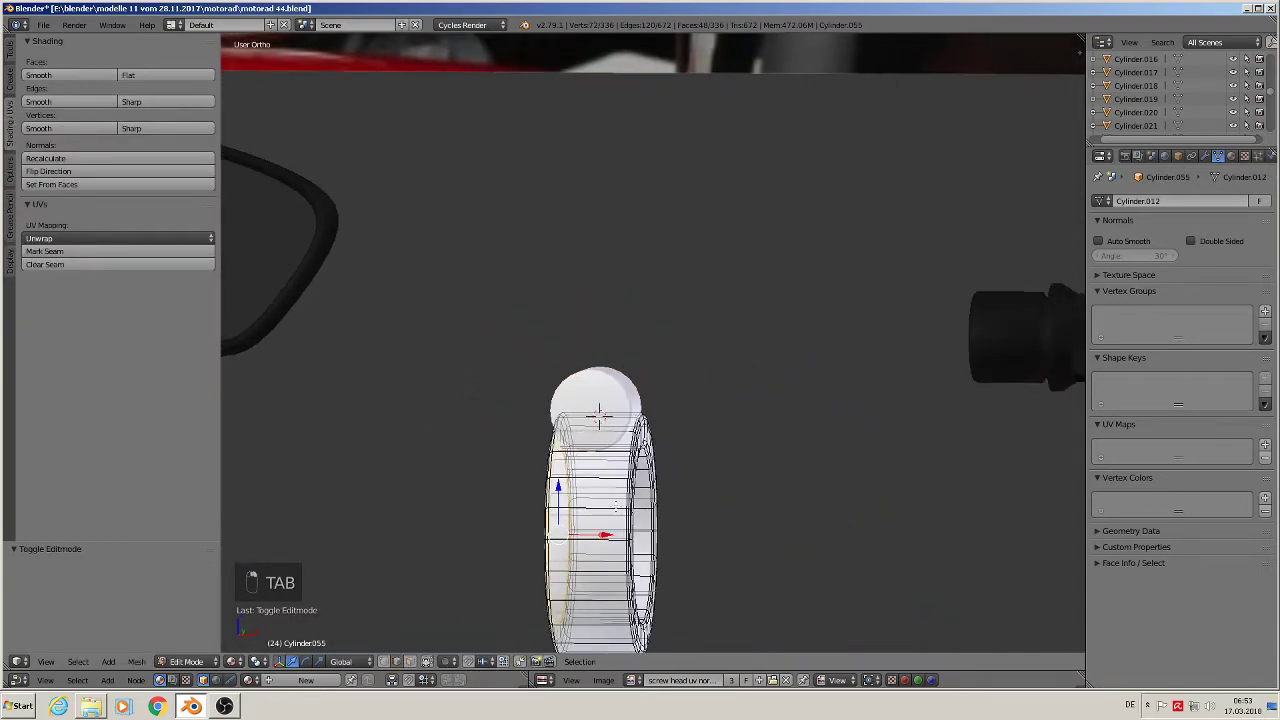
scroll(615, 503, up, 2)
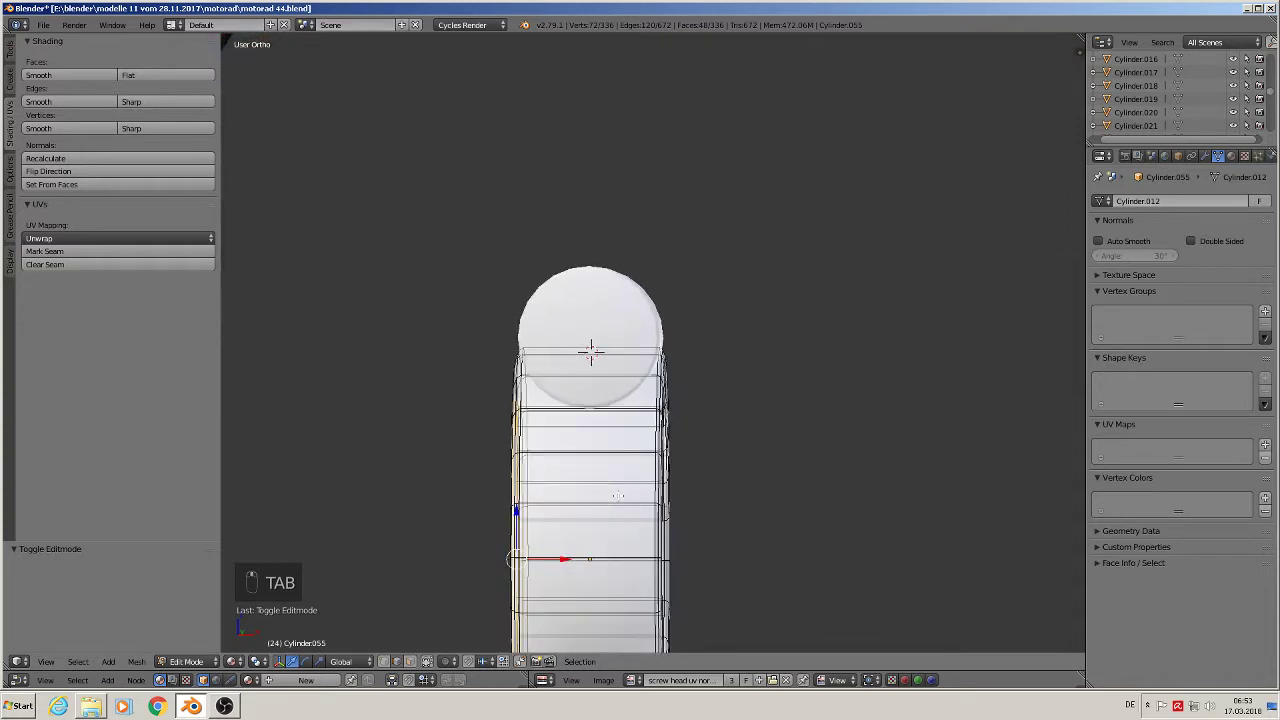
key(ctrl+r)
scroll(580, 472, up, 1)
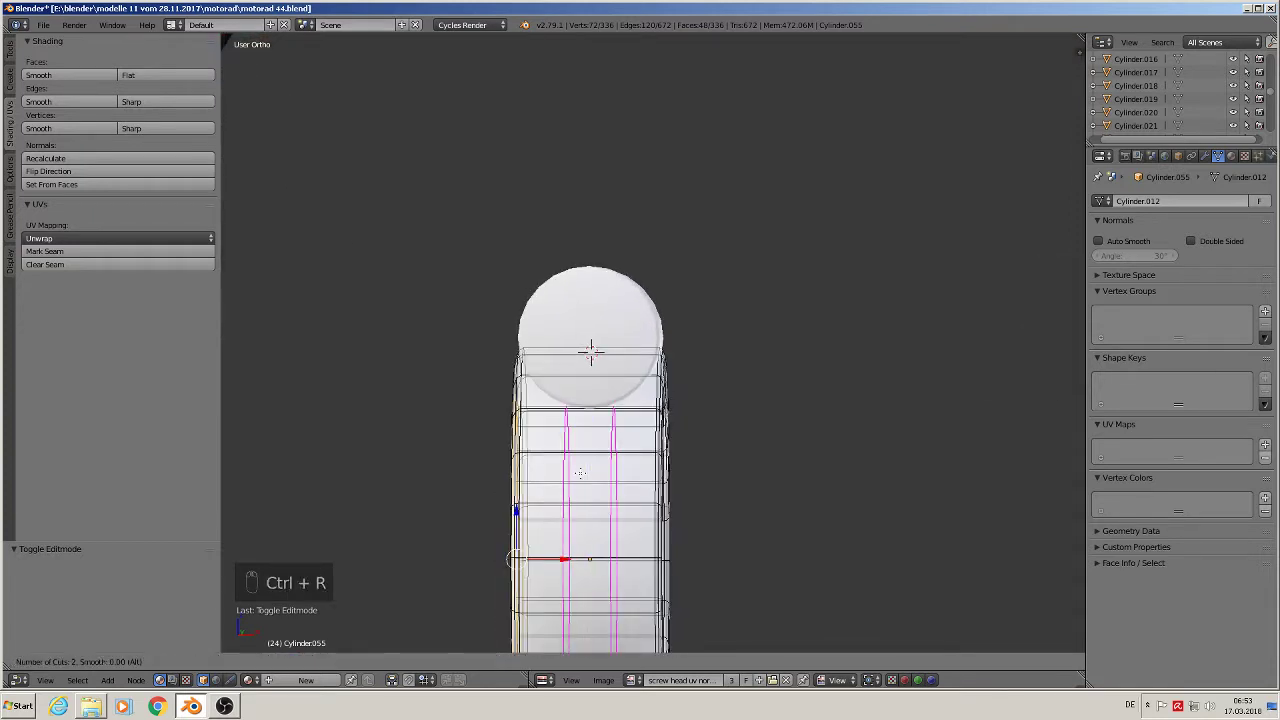
click(579, 472)
right_click(579, 472)
key(s)
key(x)
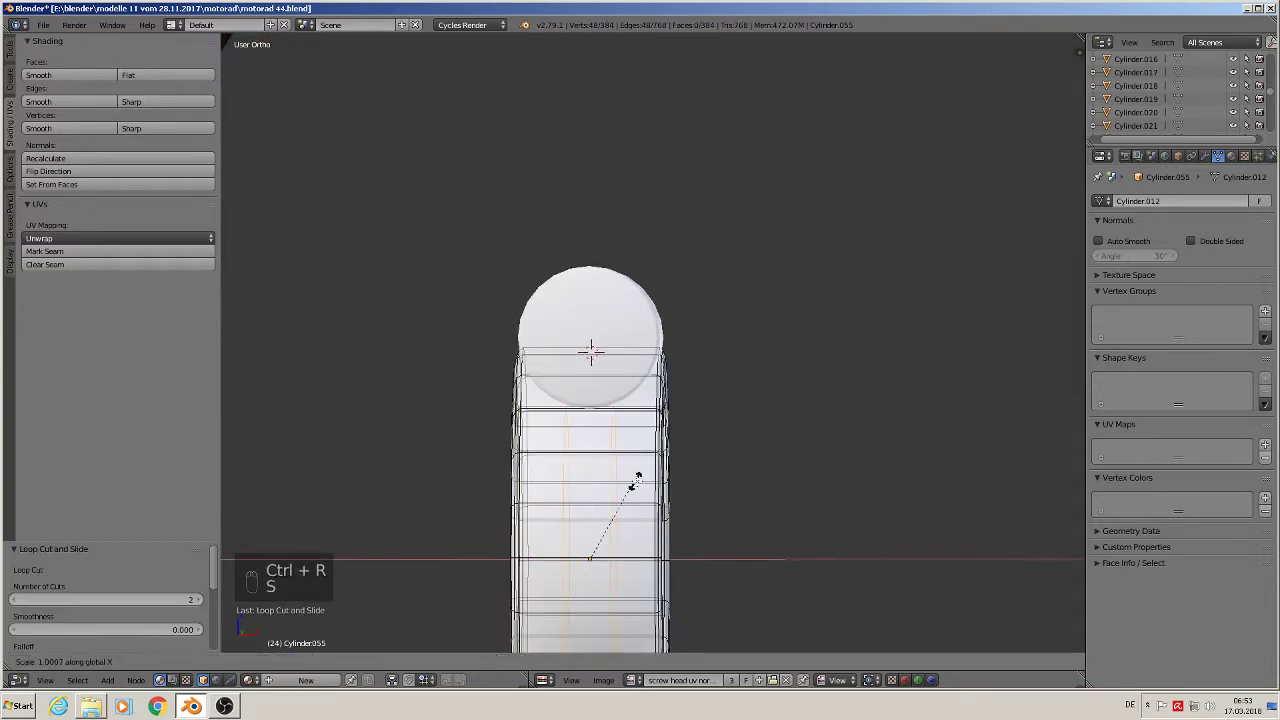
click(753, 466)
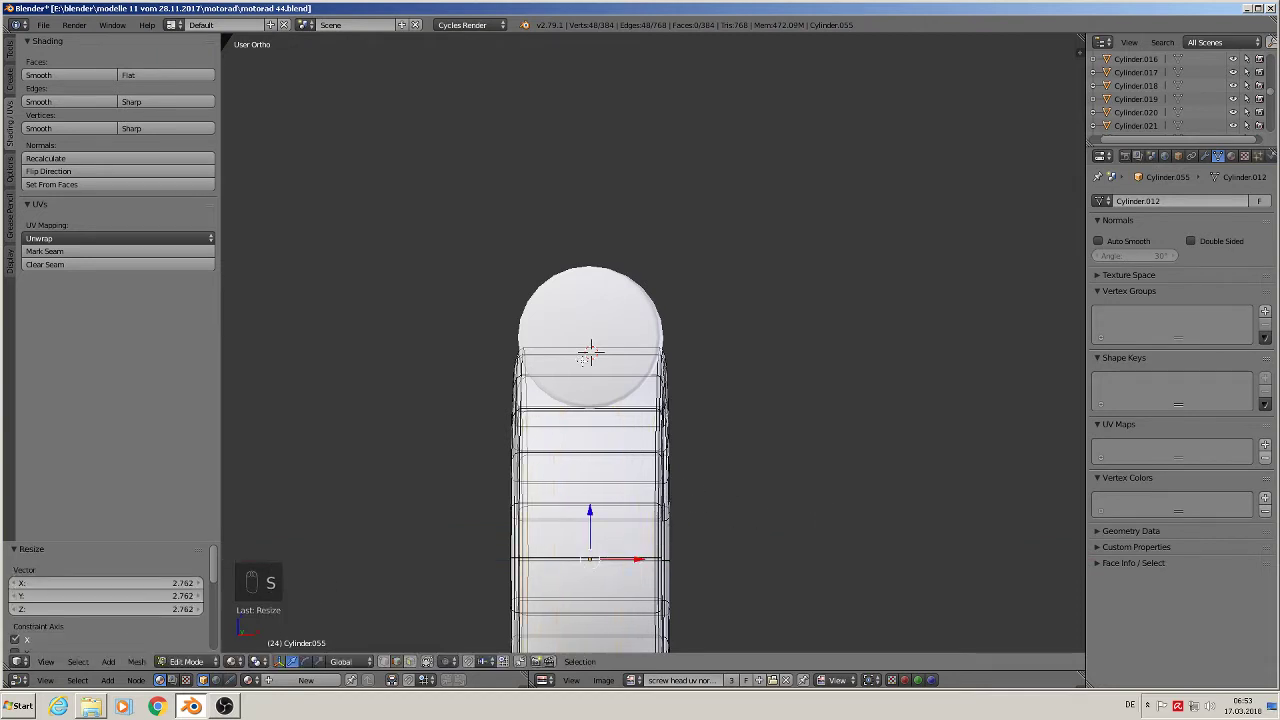
- Add two loop cuts around the ring's outer surface, spread them along X toward the edges, and leave Edit Mode
key(ctrl+r)
scroll(591, 362, up, 1)
click(591, 362)
right_click(591, 362)
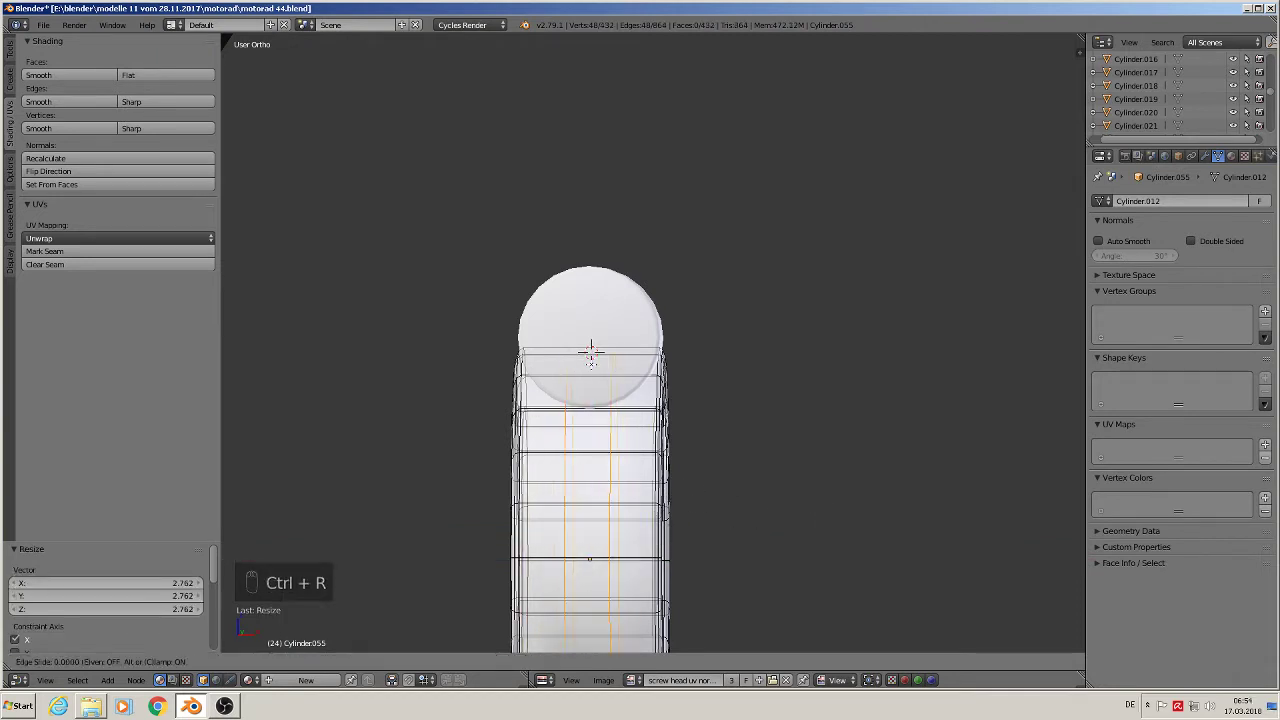
key(s)
key(x)
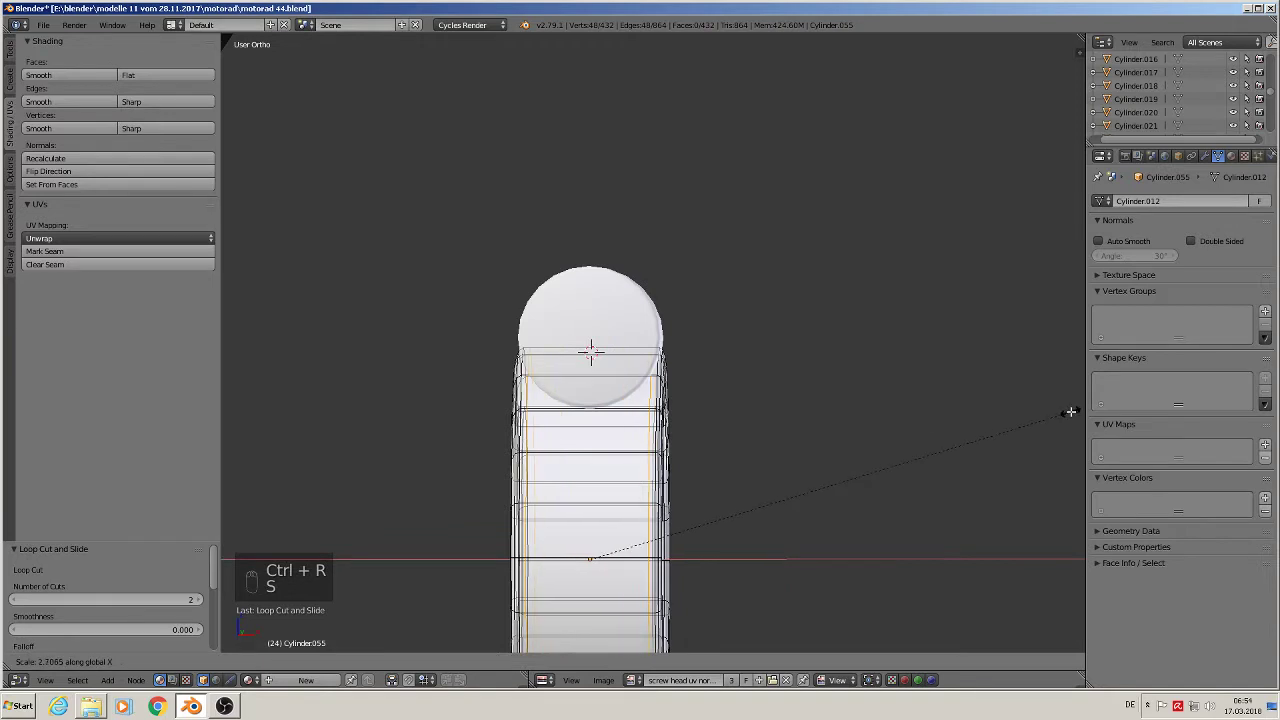
click(226, 409)
key(Tab)
scroll(712, 331, down, 3)
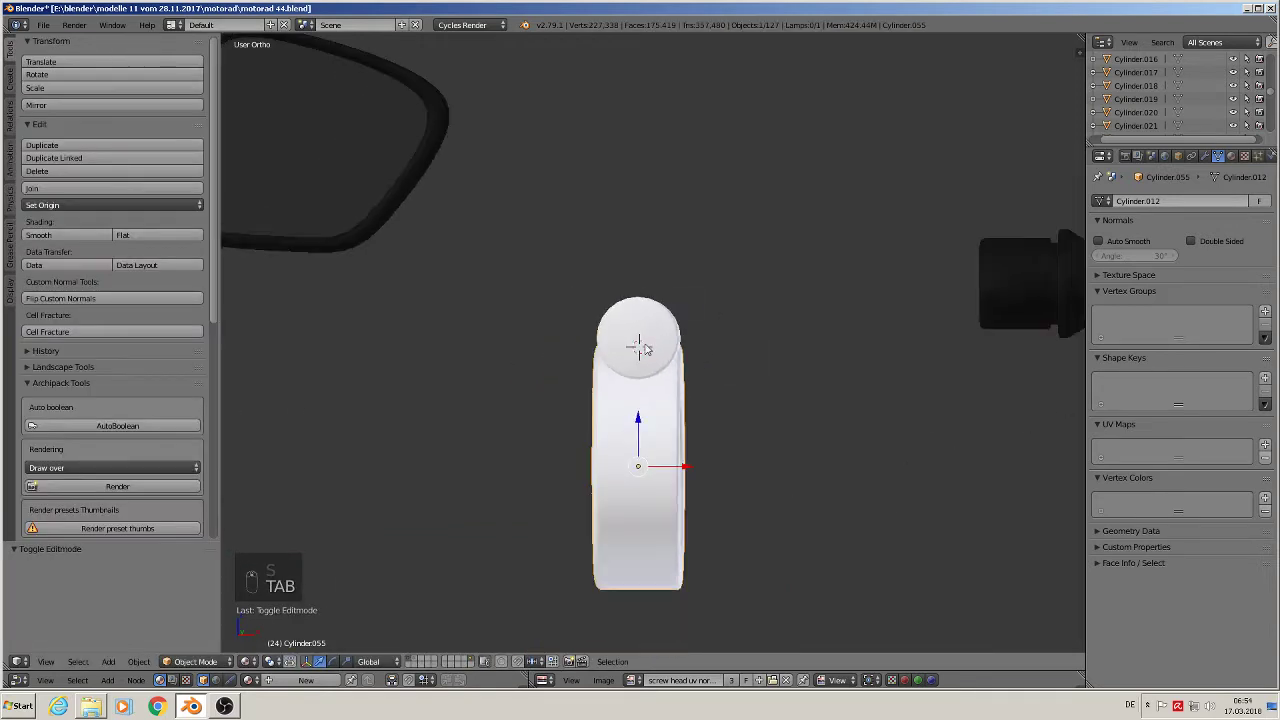
- Duplicate the small cylinder and move the copy about -0.603 along Z onto the ring's lower edge
right_click(640, 345)
key(shift+d)
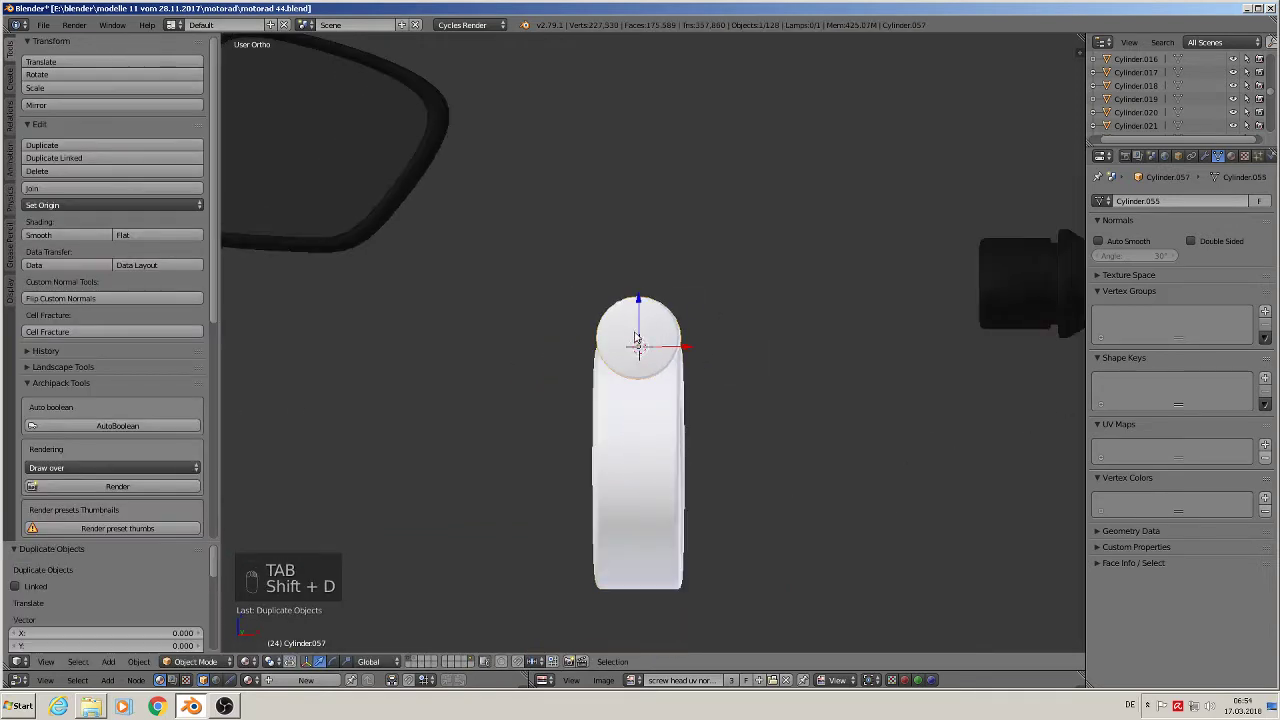
key(z)
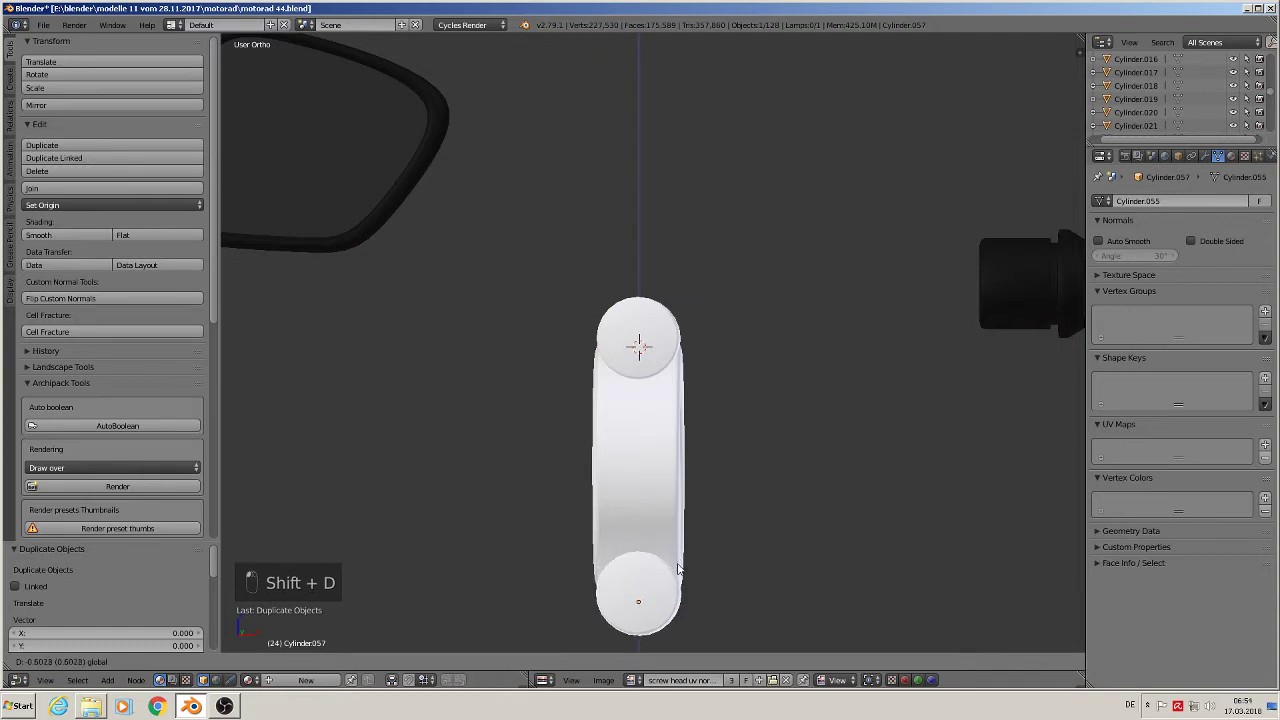
click(676, 558)
middle_drag(676, 558, 741, 347)
key(KP_1)
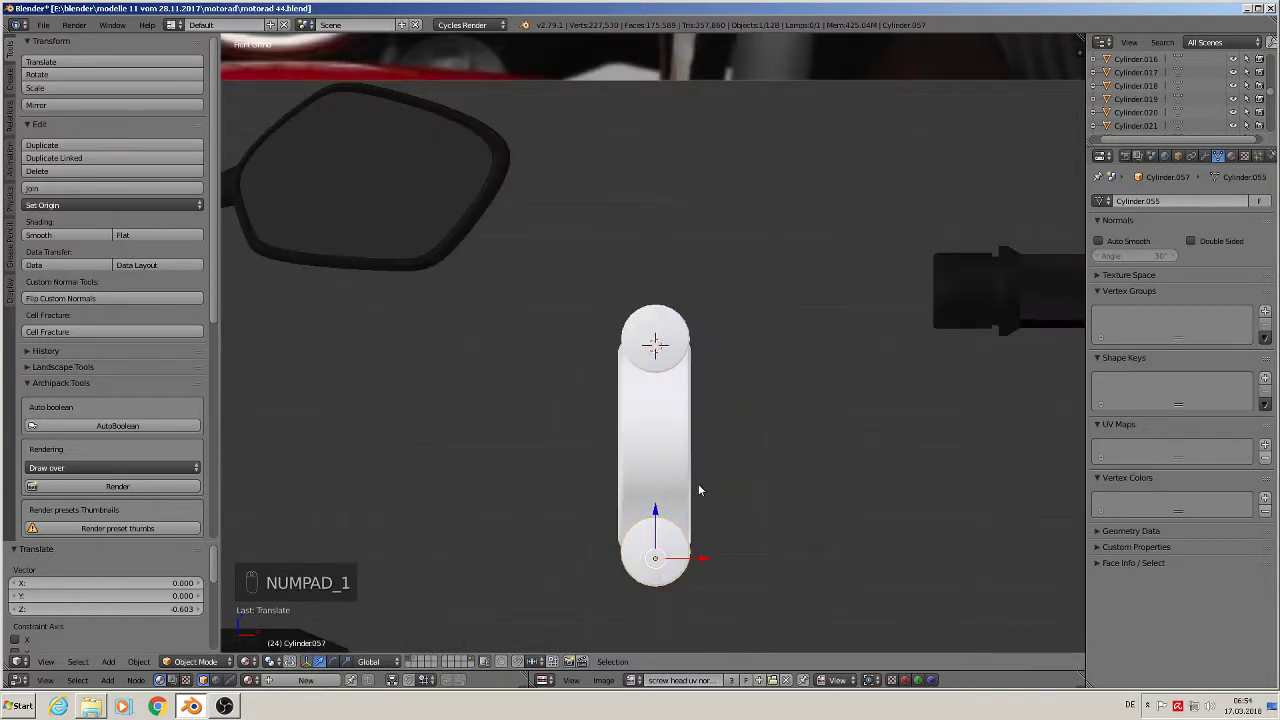
- Duplicate the ring with both cylinders about -0.831 along X and join the copied parts into one object
right_click(637, 447)
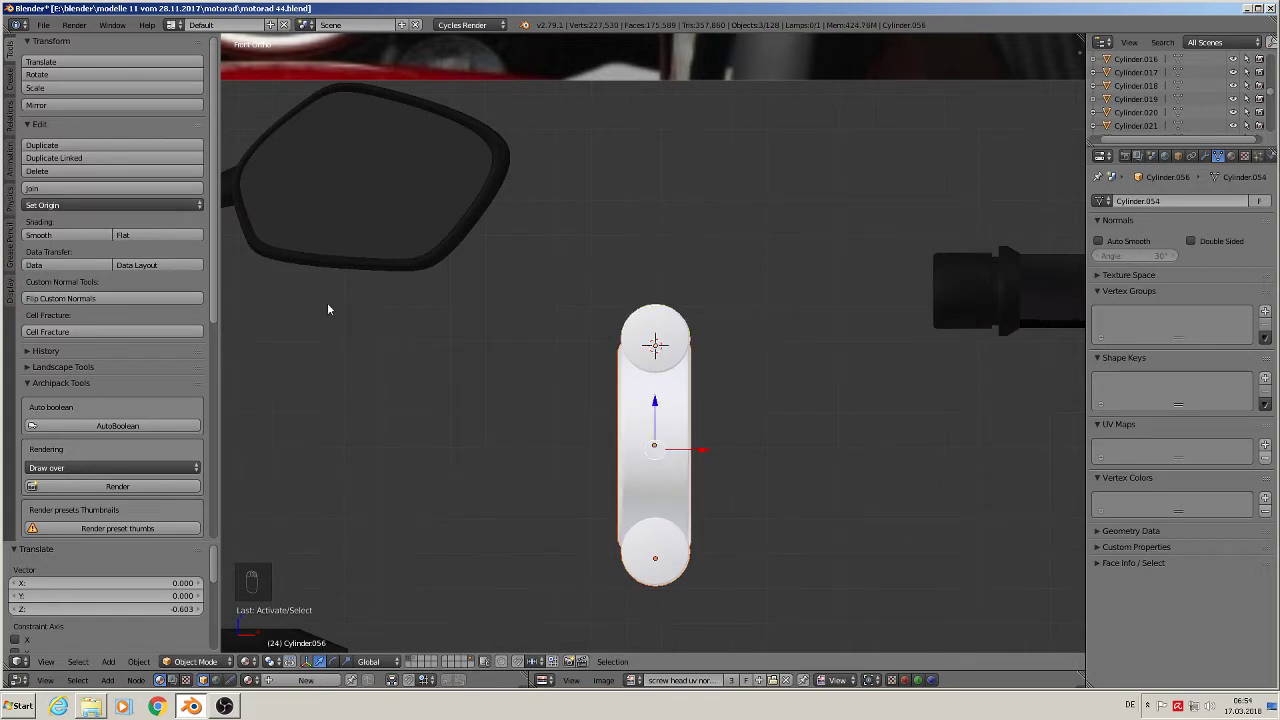
key(shift+d)
key(x)
click(417, 429)
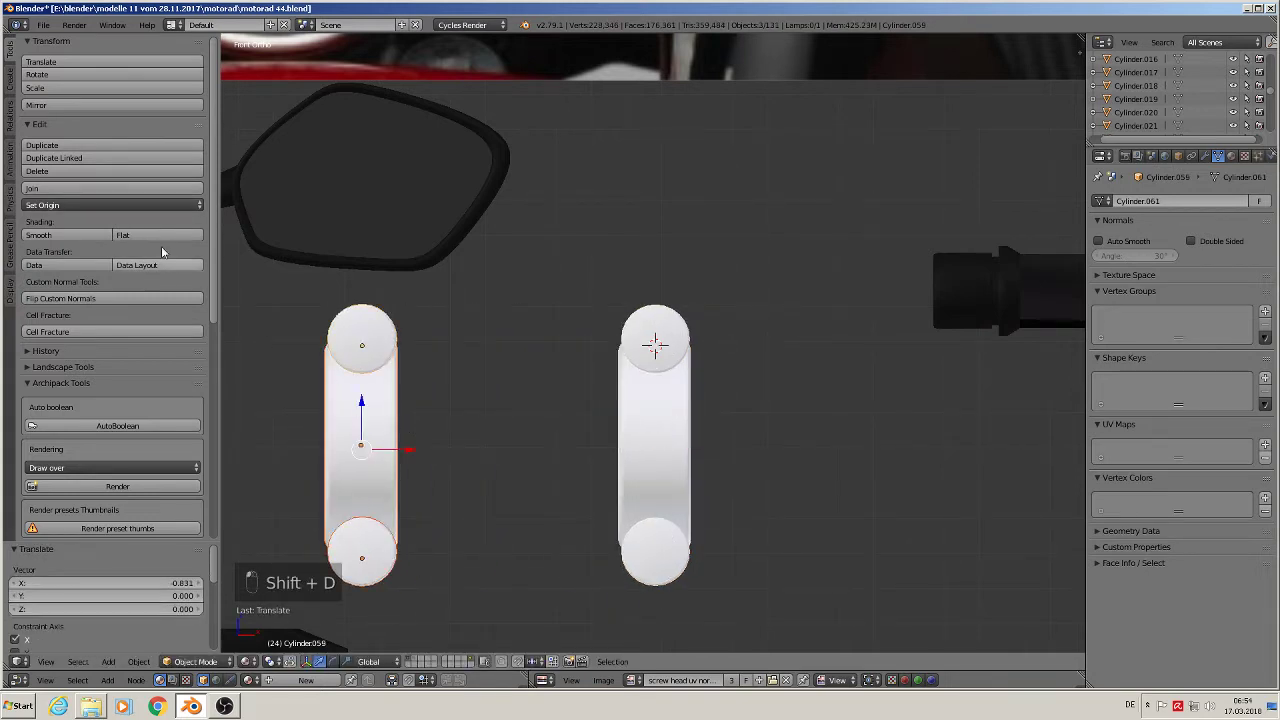
click(59, 188)
- Move the joined clamp copy about -1.678 along Y, away from the surrounding parts
scroll(469, 401, down, 4)
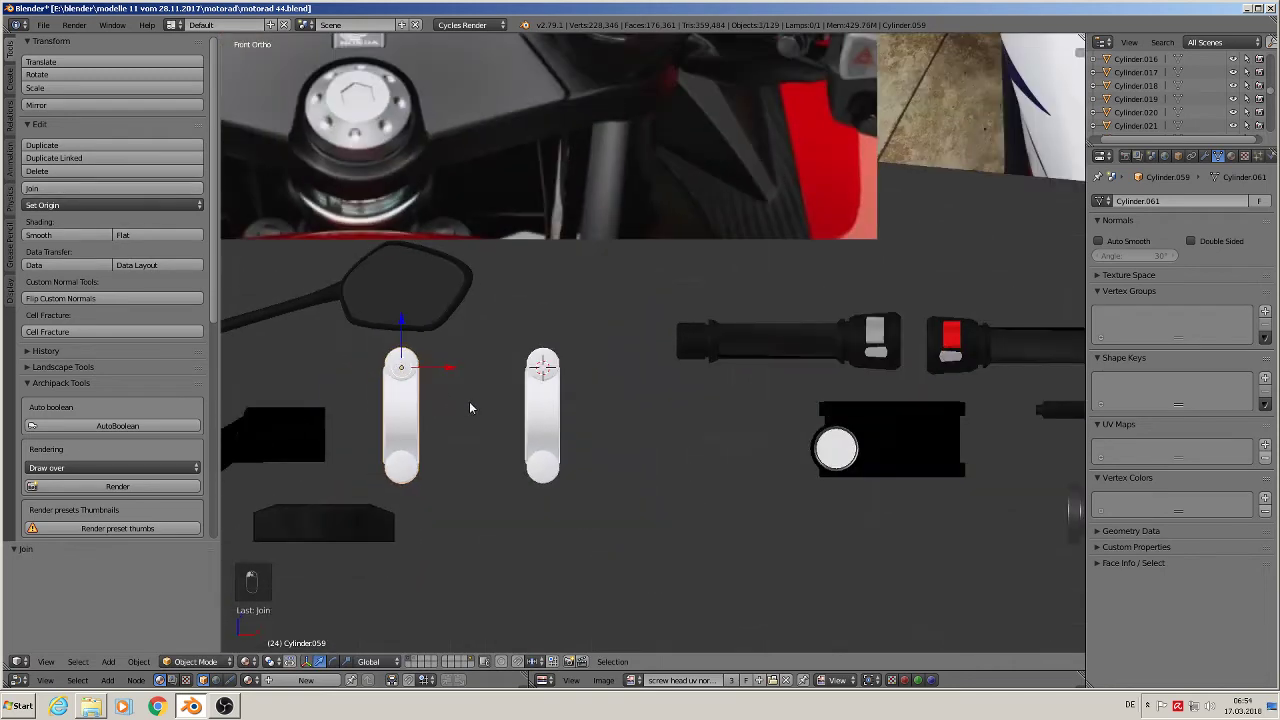
middle_drag(681, 381, 587, 409)
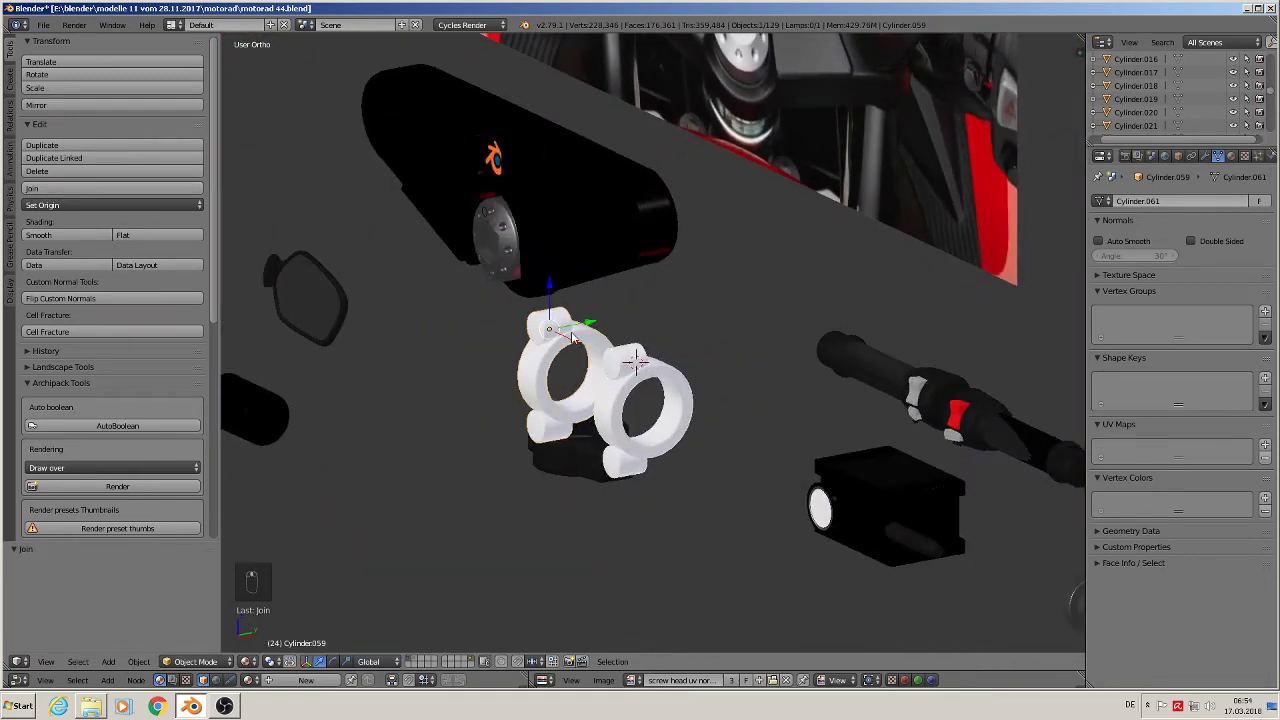
drag(587, 324, 350, 404)
shift+middle_drag(434, 429, 658, 385)
key(KP_1)
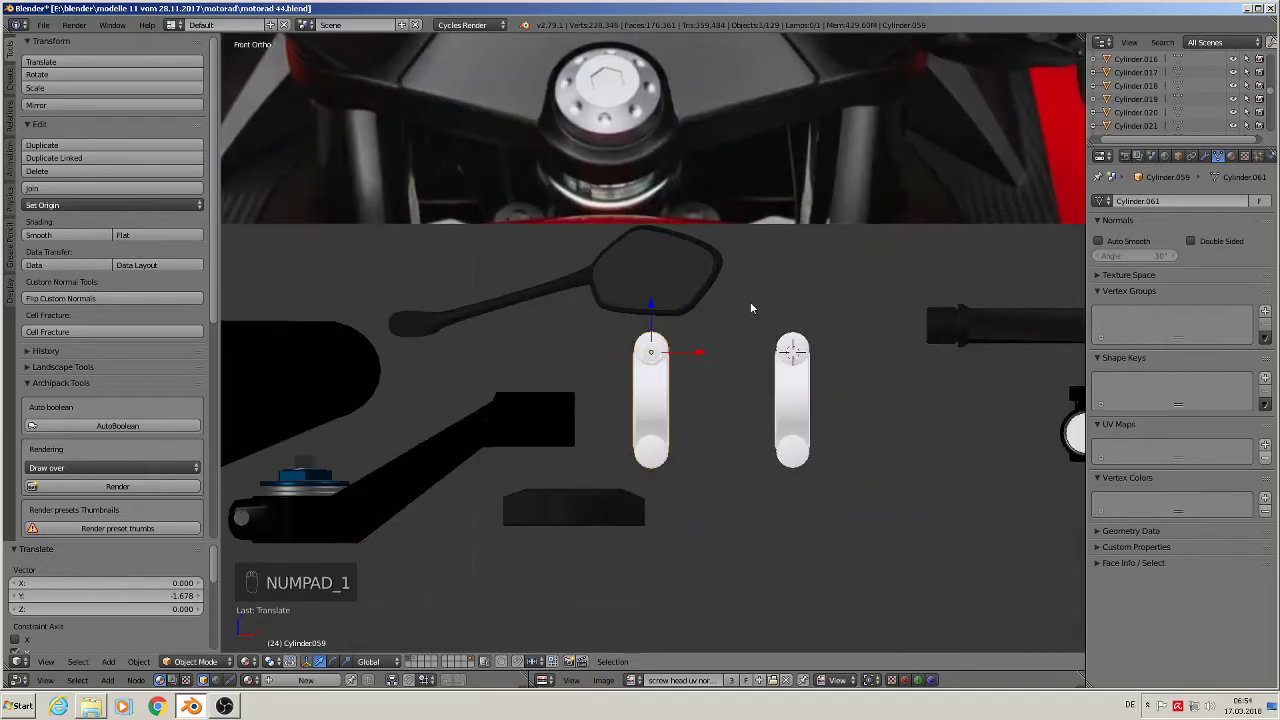
- In right side view, select the half of the copied ring facing away from the cylinders and duplicate it outward along Y
key(KP_3)
scroll(713, 342, up, 5)
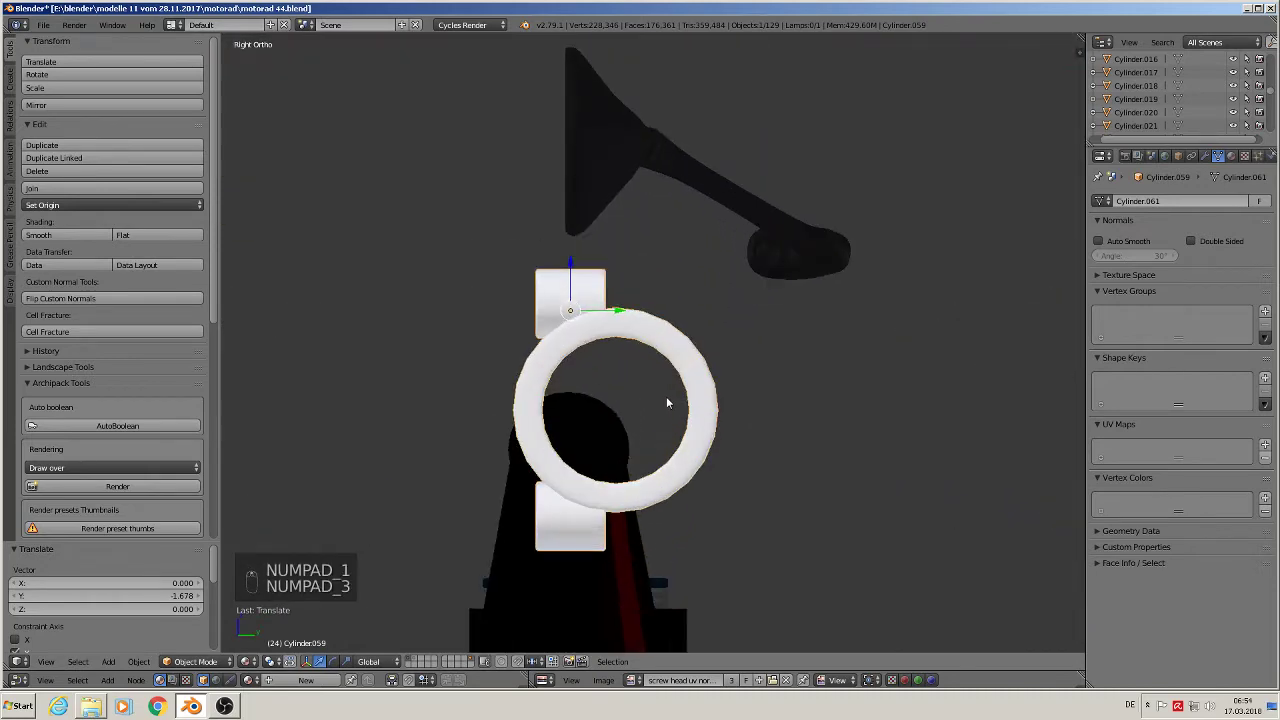
key(Tab)
key(a)
key(a)
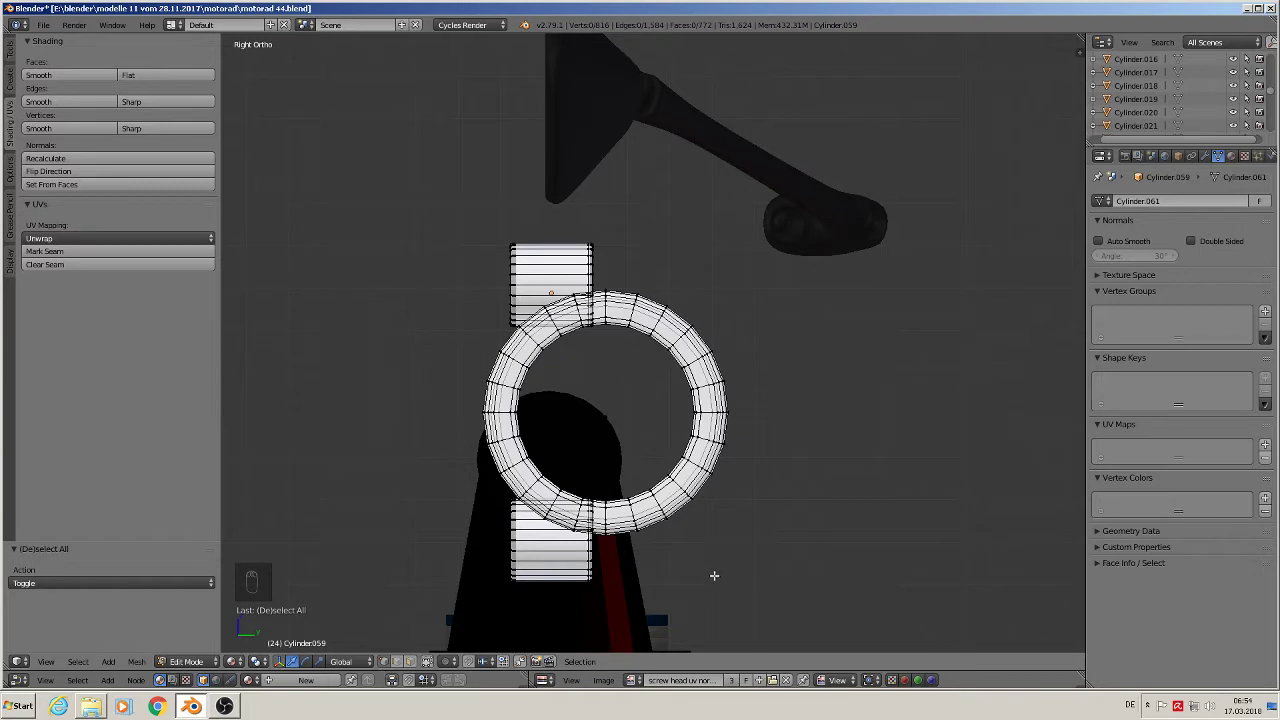
key(b)
drag(704, 578, 608, 277)
key(b)
drag(794, 603, 600, 255)
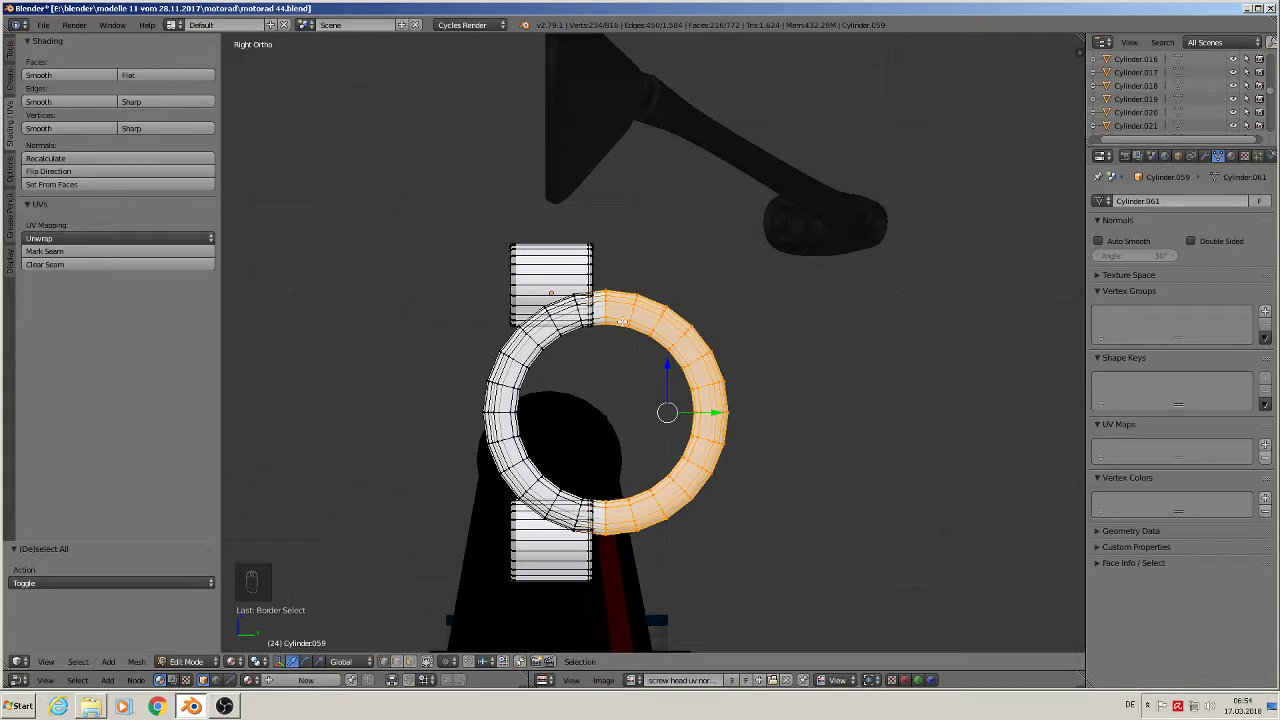
key(shift+d)
key(y)
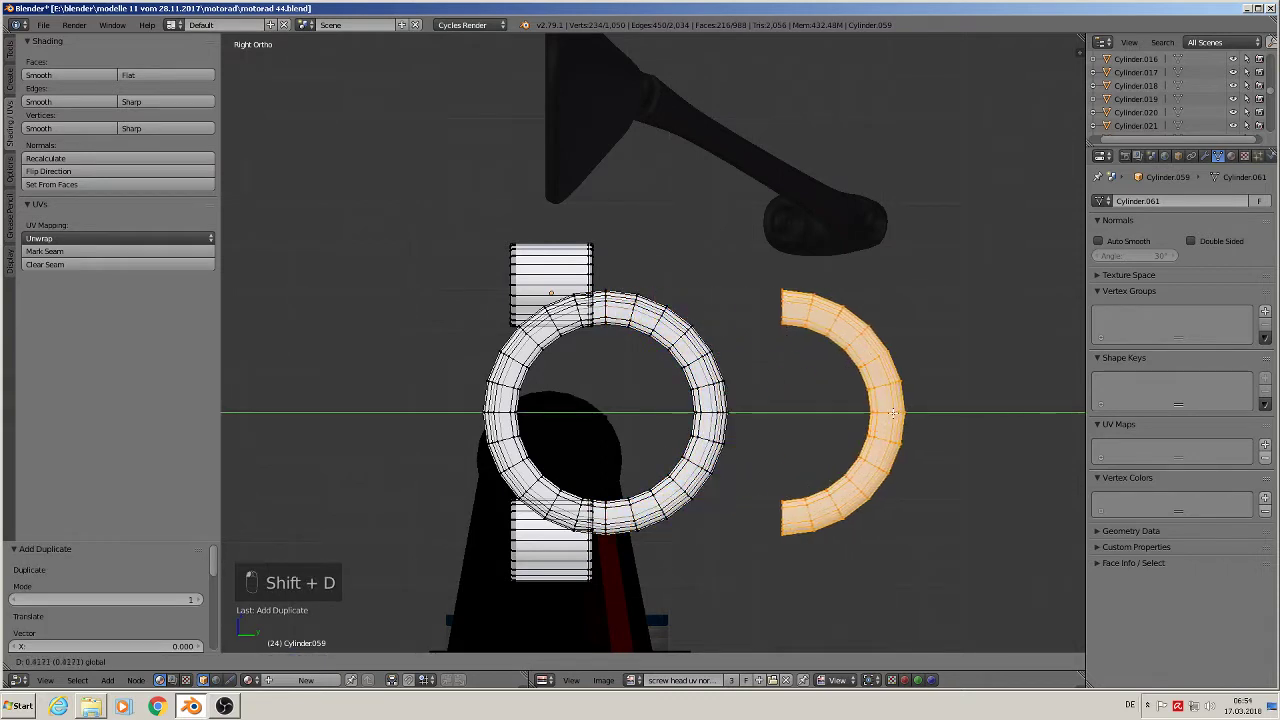
click(907, 412)
- Delete the vertices of the original ring half that was duplicated, keeping the half with the cylinders
key(a)
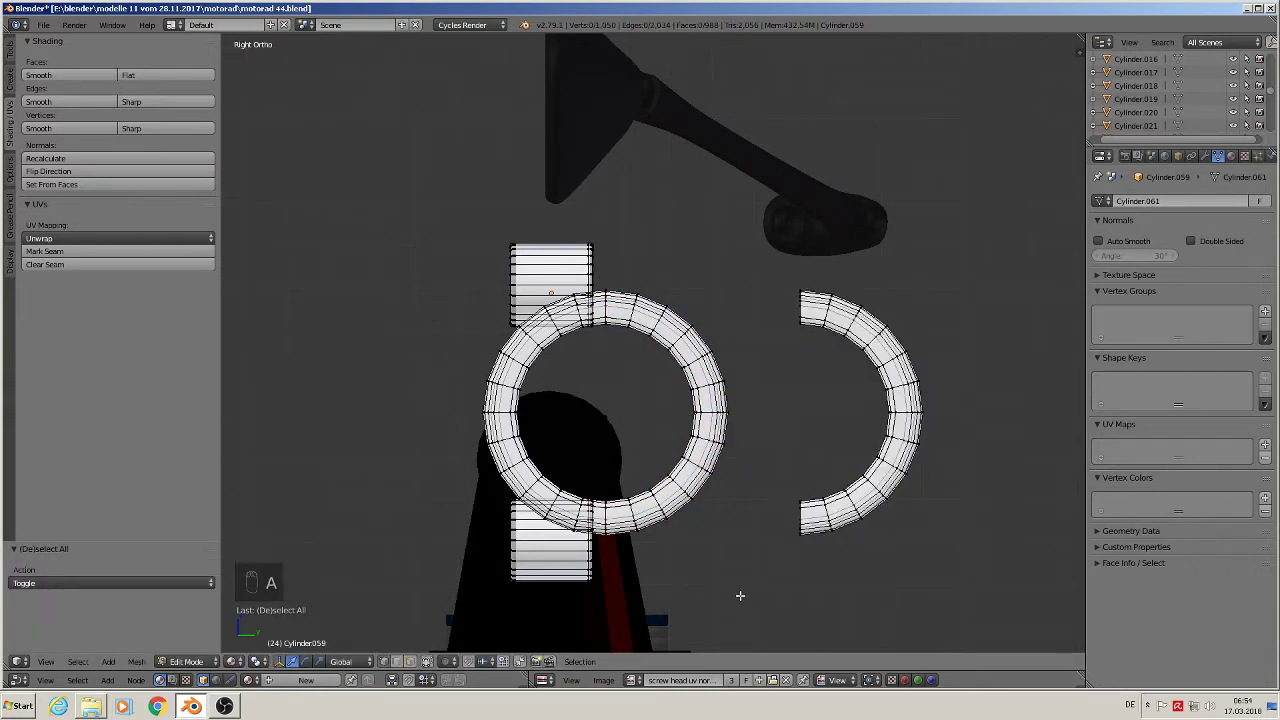
key(b)
drag(743, 618, 608, 254)
key(x)
click(608, 203)
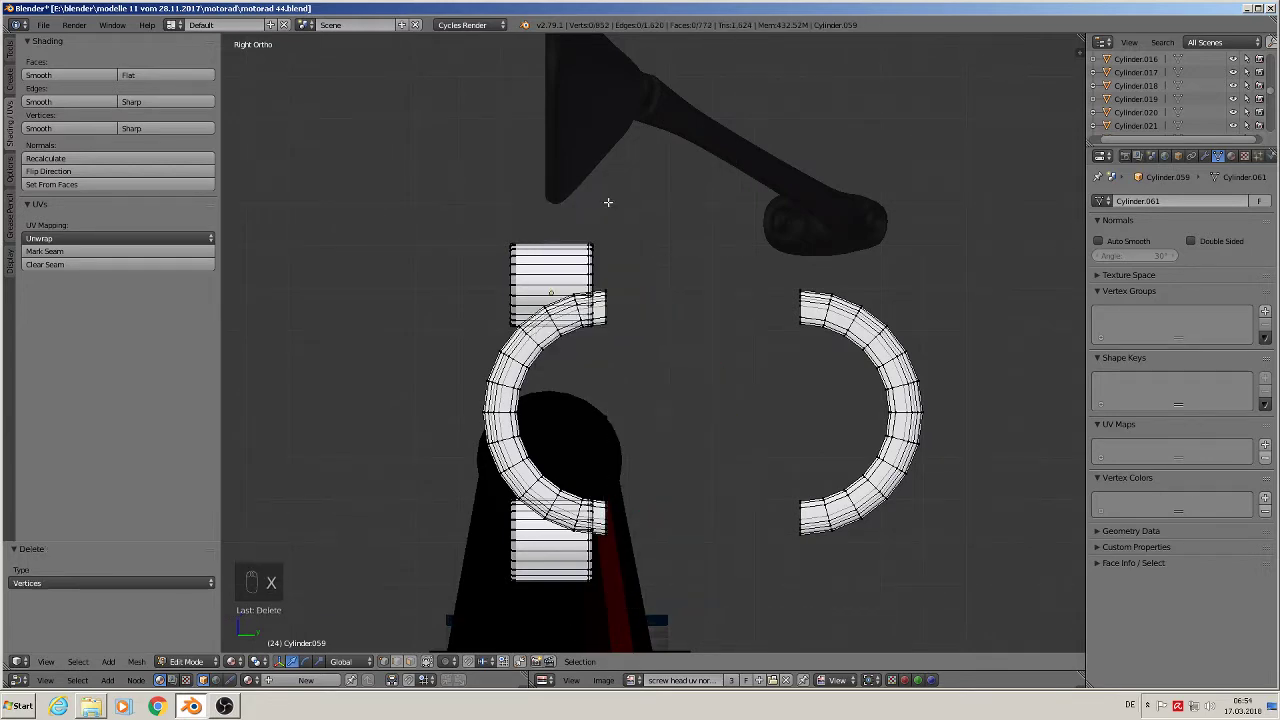
- Close both open cut ends of the ring half with the cylinders by filling each edge loop with a face
key(Tab)
mouse_move(650, 355)
middle_down()
mouse_move(603, 358)
mouse_move(620, 365)
mouse_move(596, 304)
middle_up()
key(Tab)
scroll(600, 304, up, 4)
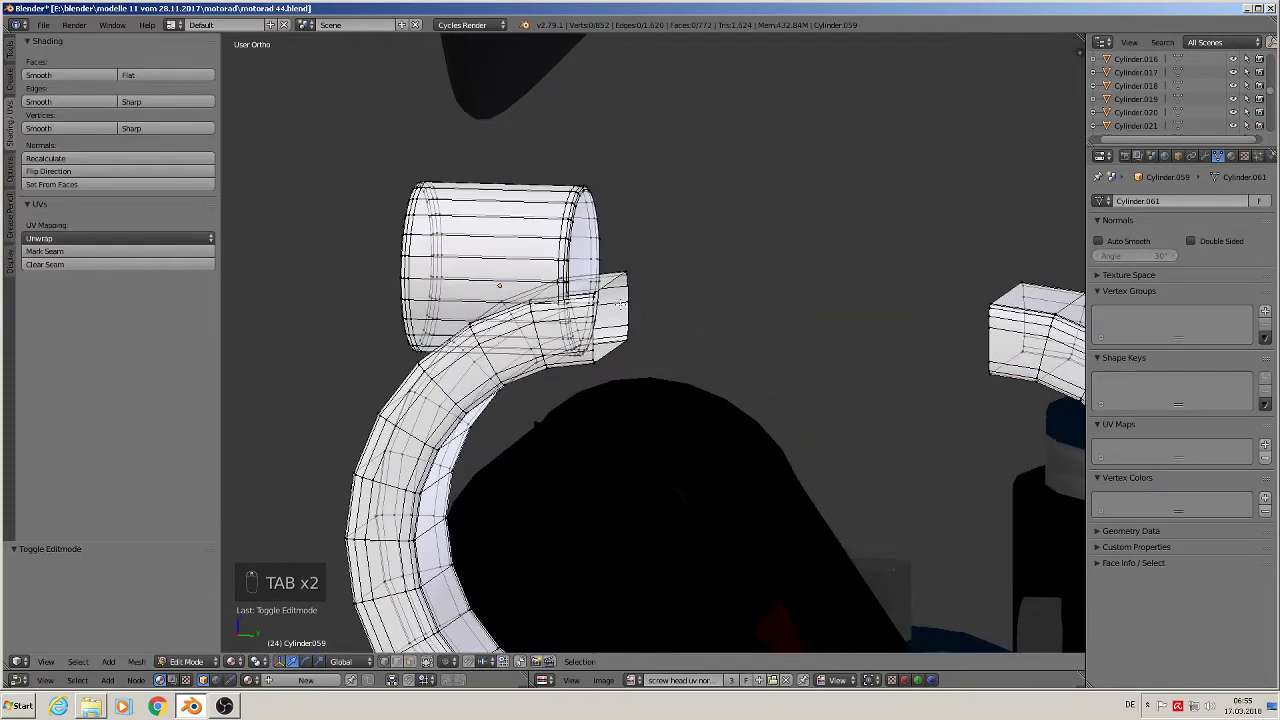
alt+right_click(598, 285)
alt+right_click(604, 287)
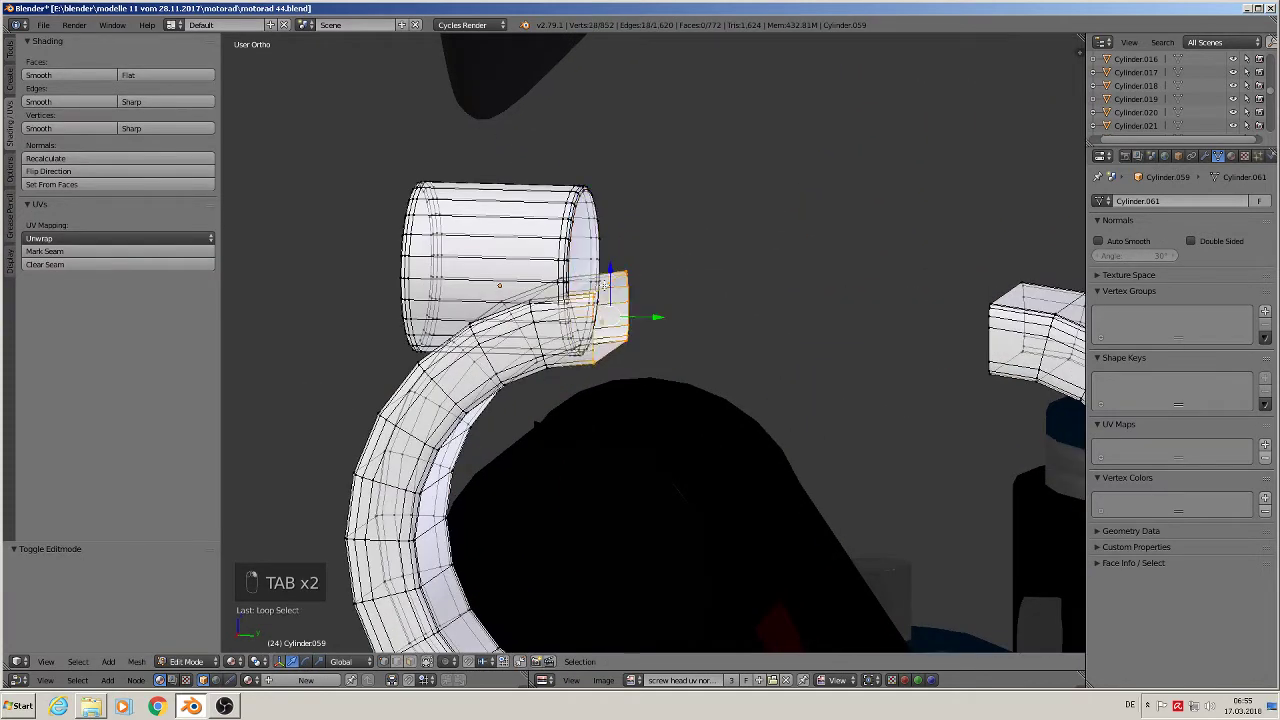
key(f)
middle_drag(680, 428, 717, 429)
alt+right_click(676, 458)
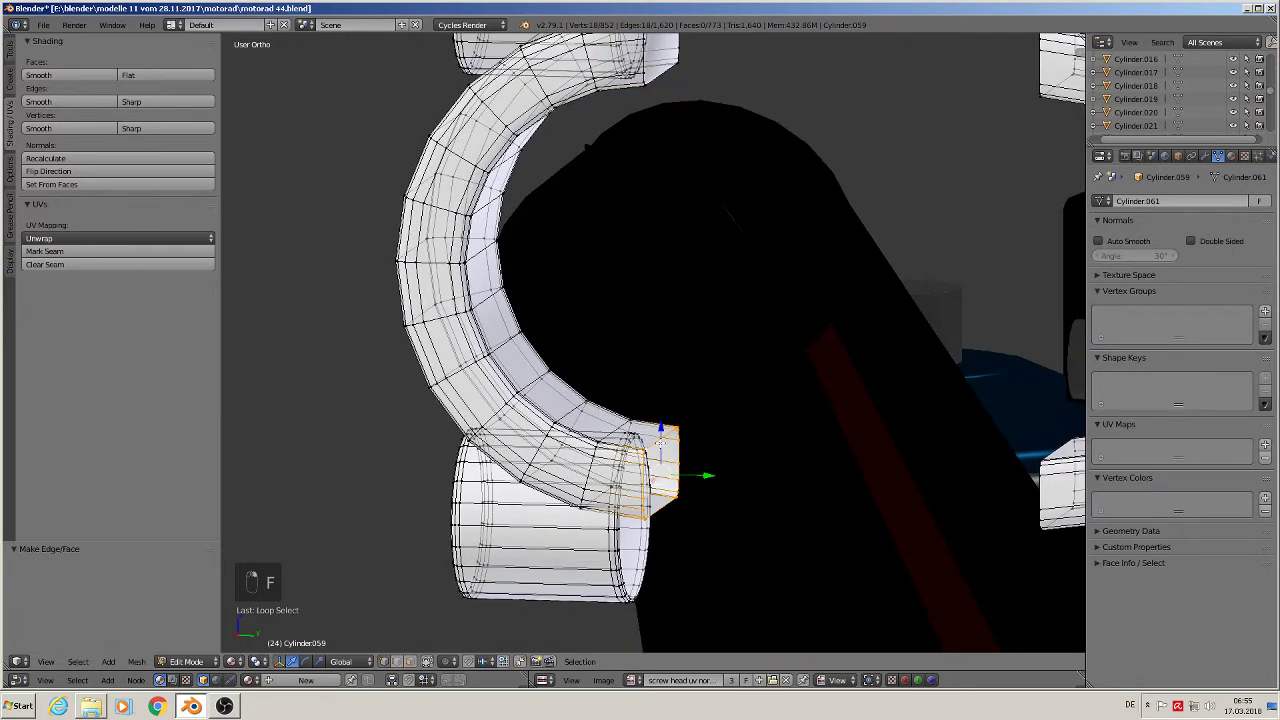
key(f)
key(Tab)
middle_drag(680, 430, 680, 430)
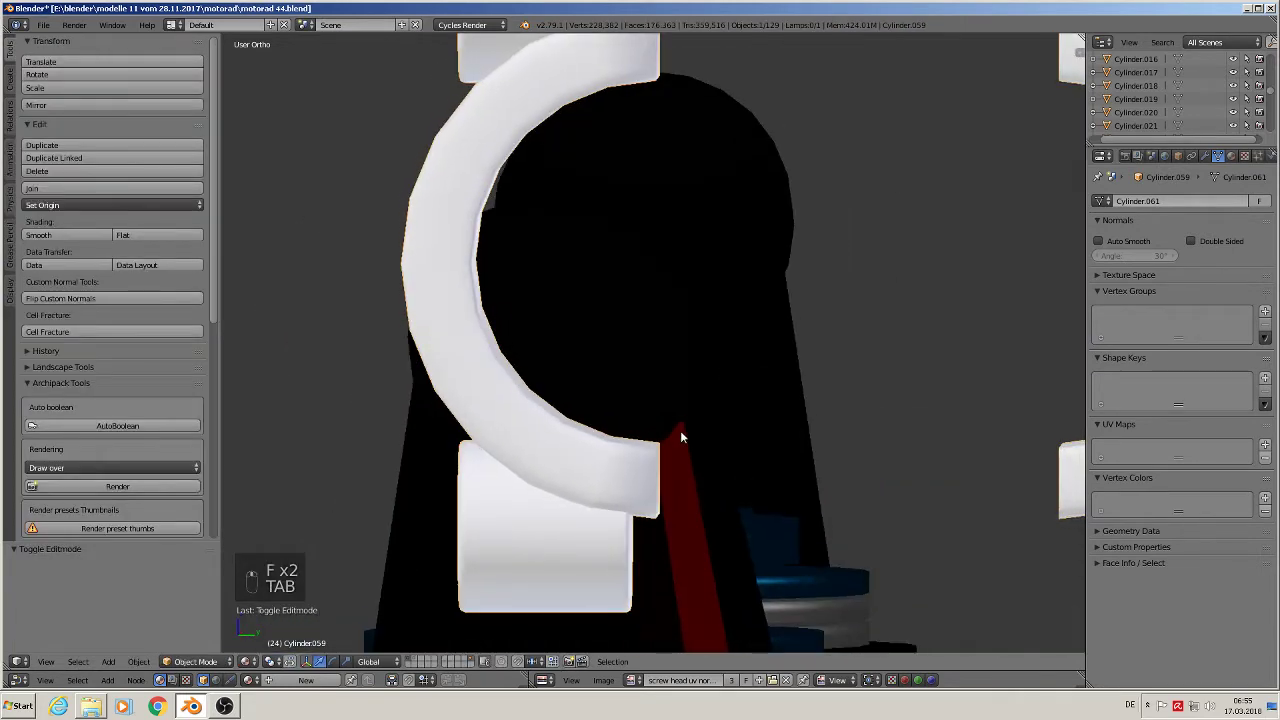
scroll(641, 552, down, 3)
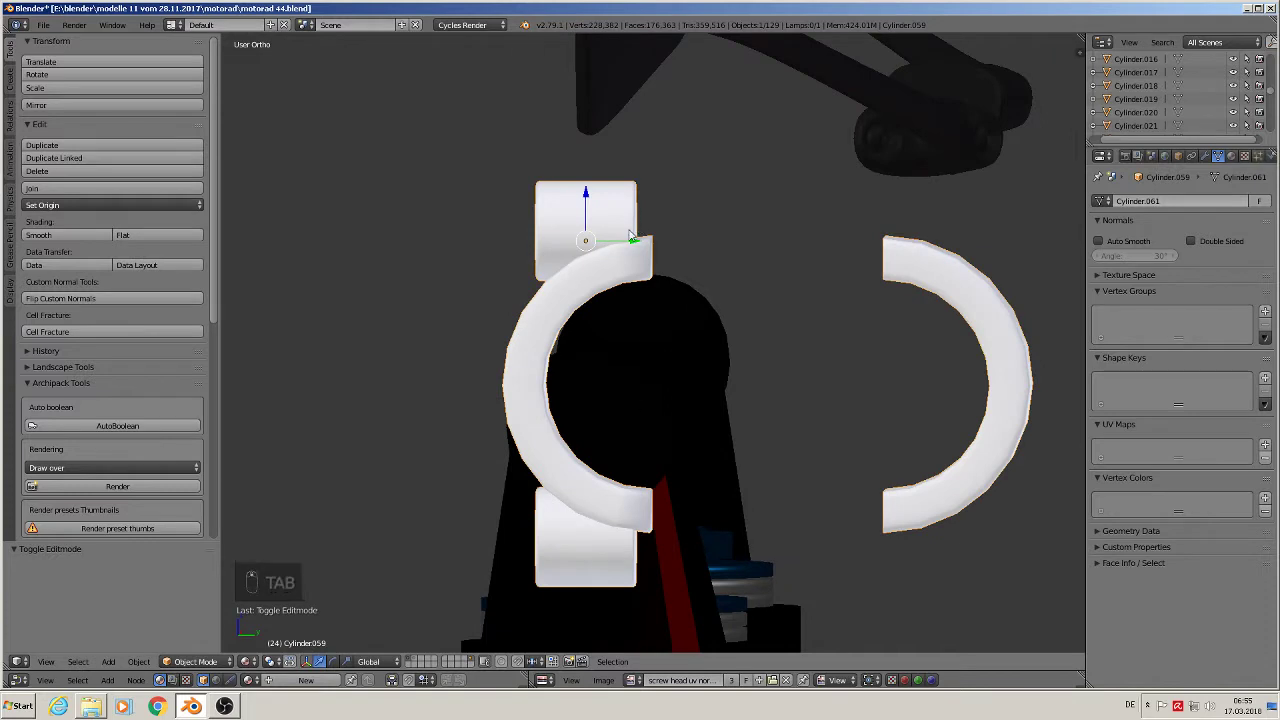
- In right side view, extend the upper cylinder's beveled end along Y until it is flush with the ring half's cut end
key(Tab)
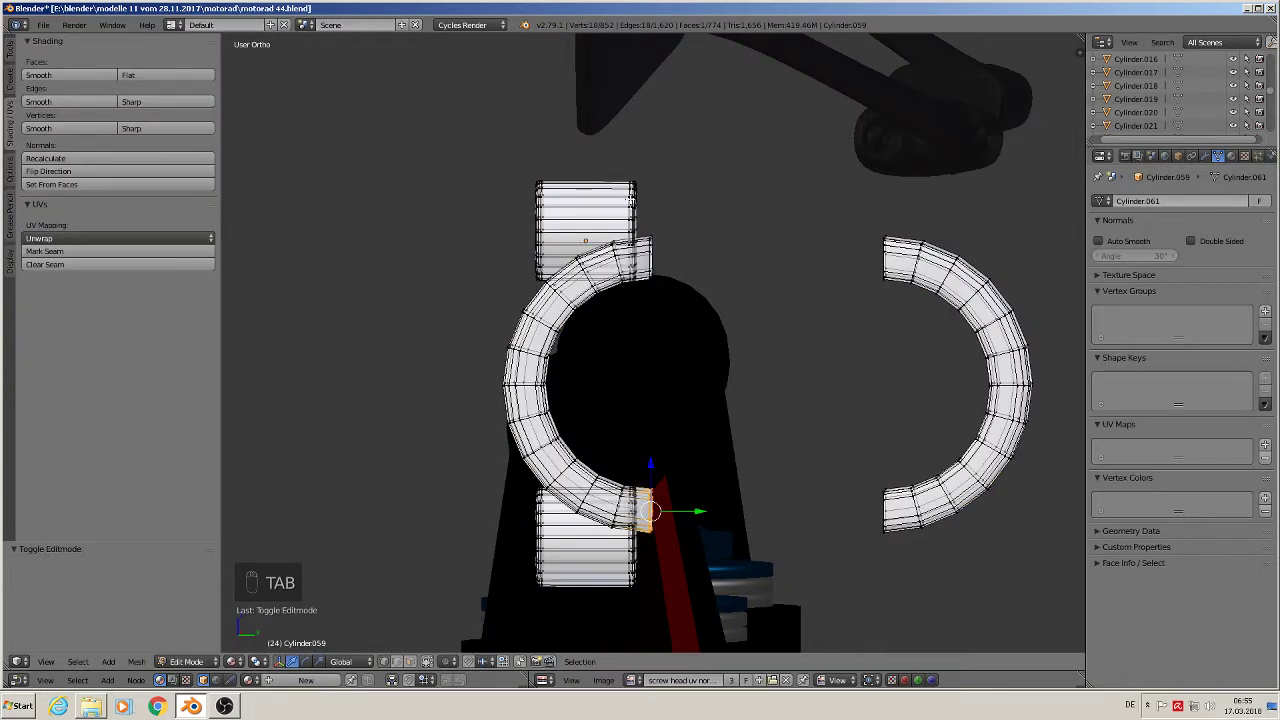
alt+right_click(635, 213)
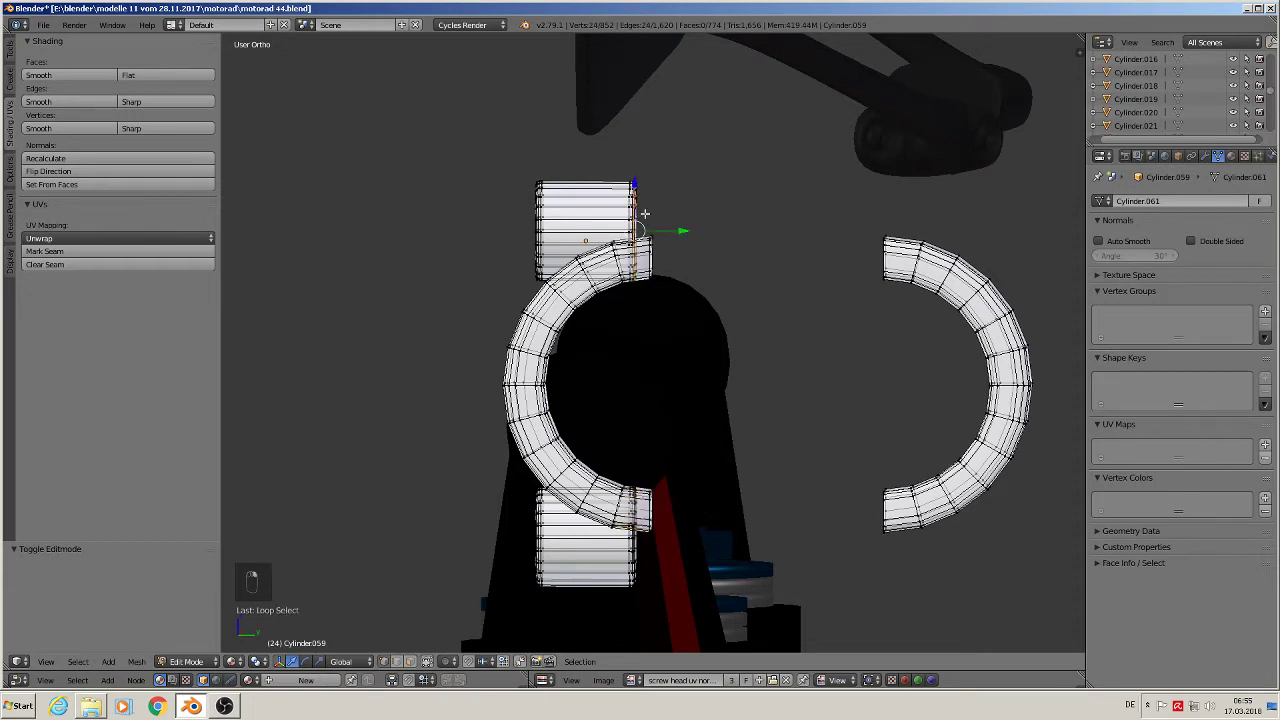
key(ctrl+KP_Add)
key(ctrl+KP_Add)
key(ctrl+KP_Add)
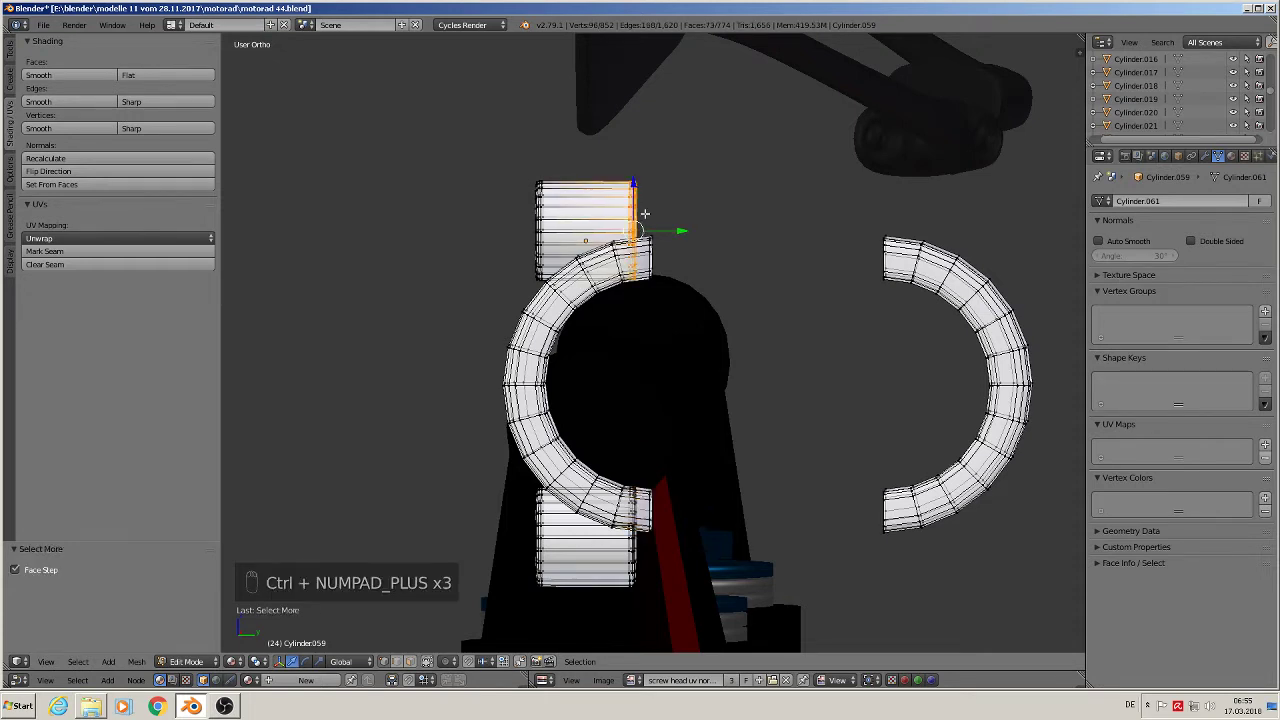
key(KP_1)
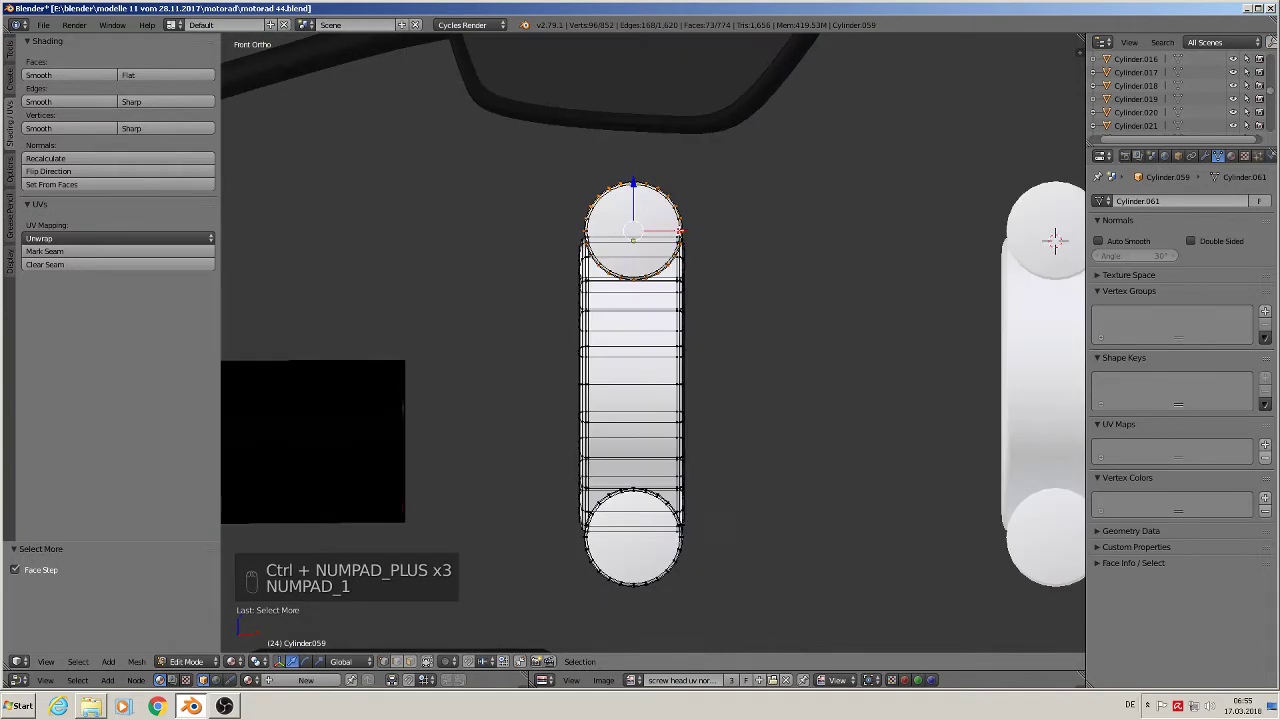
key(KP_3)
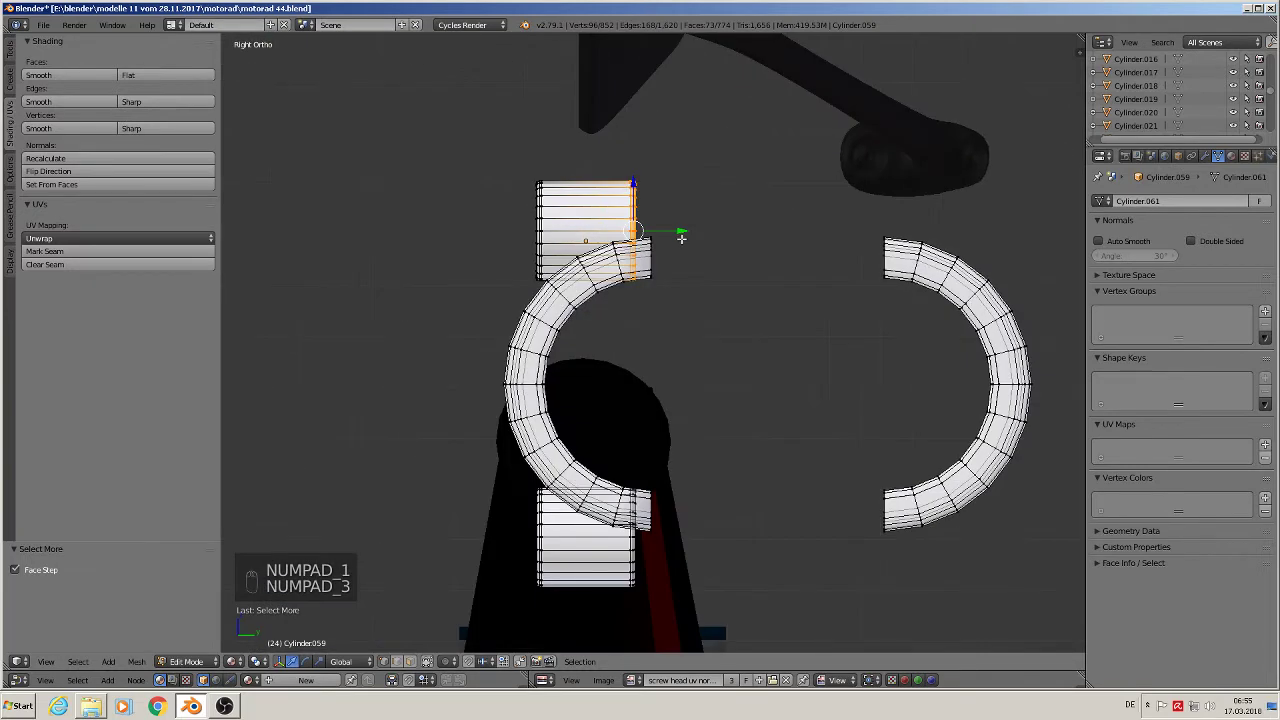
drag(681, 238, 691, 228)
key(a)
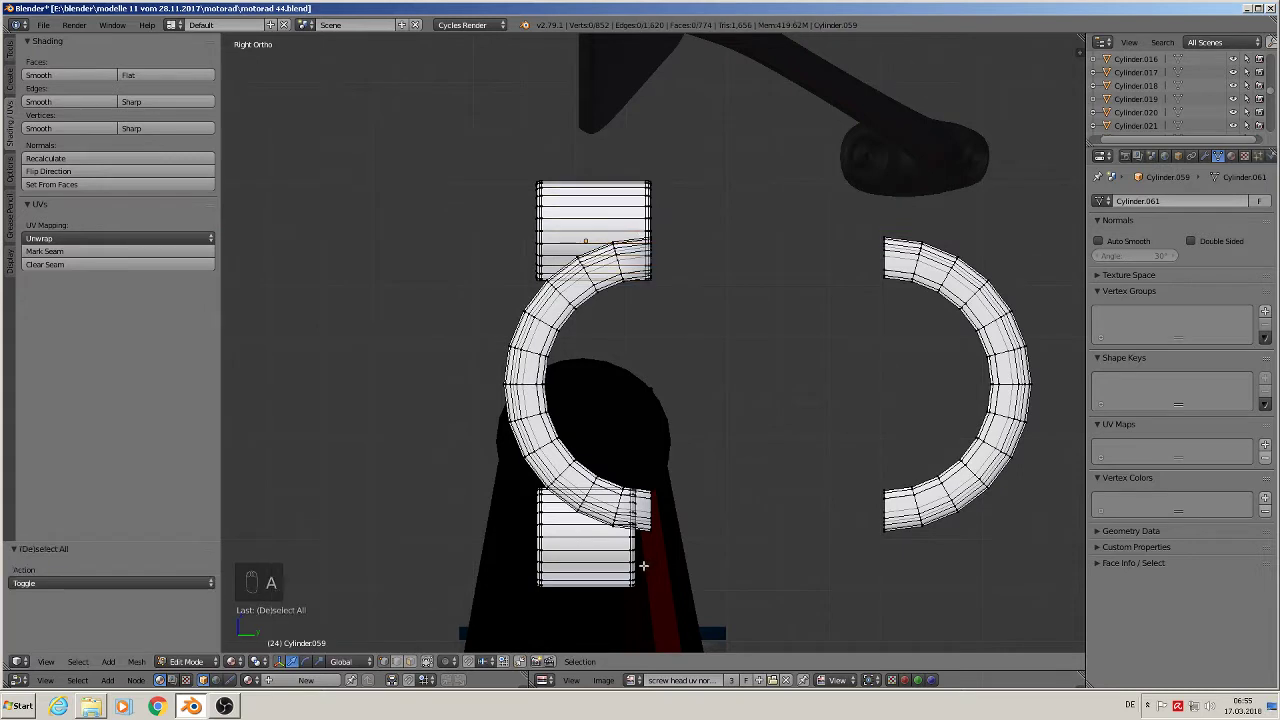
- Extend the lower cylinder's beveled end about 0.030 along Y, flush with the ring half's cut end
alt+right_click(635, 539)
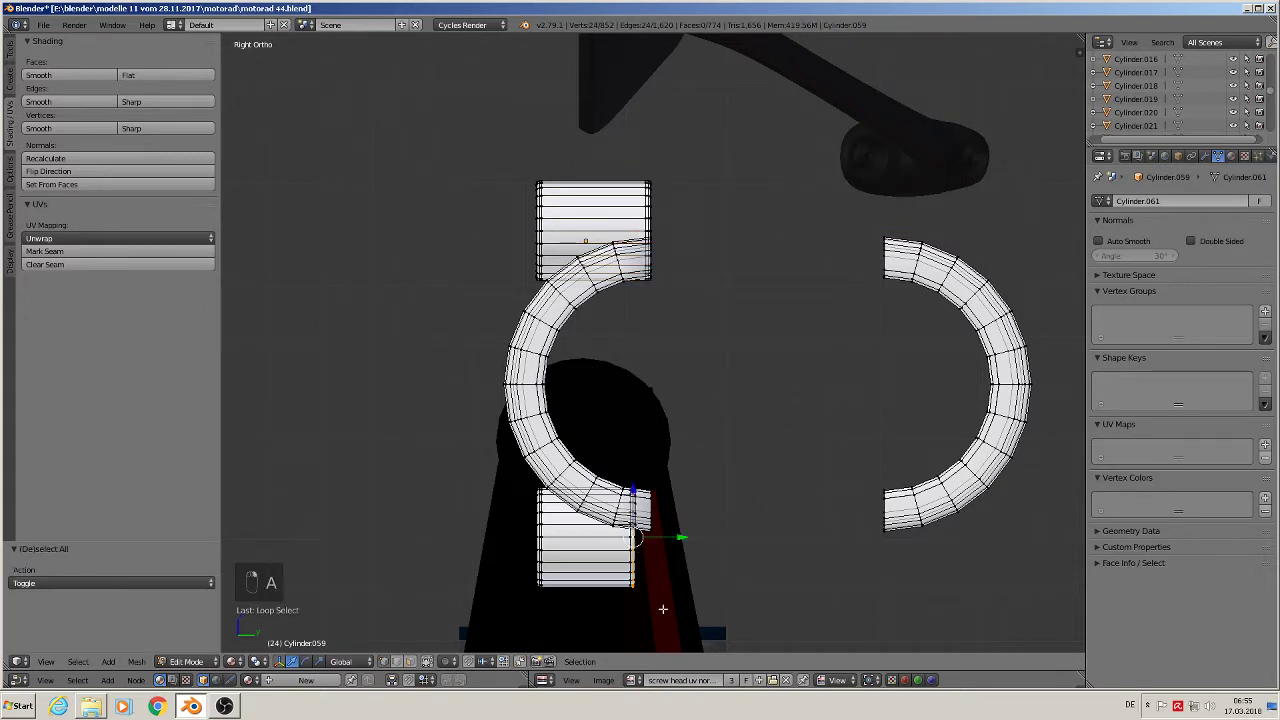
key(ctrl+KP_Add)
key(ctrl+KP_Add)
key(ctrl+KP_Add)
key(ctrl+KP_Subtract)
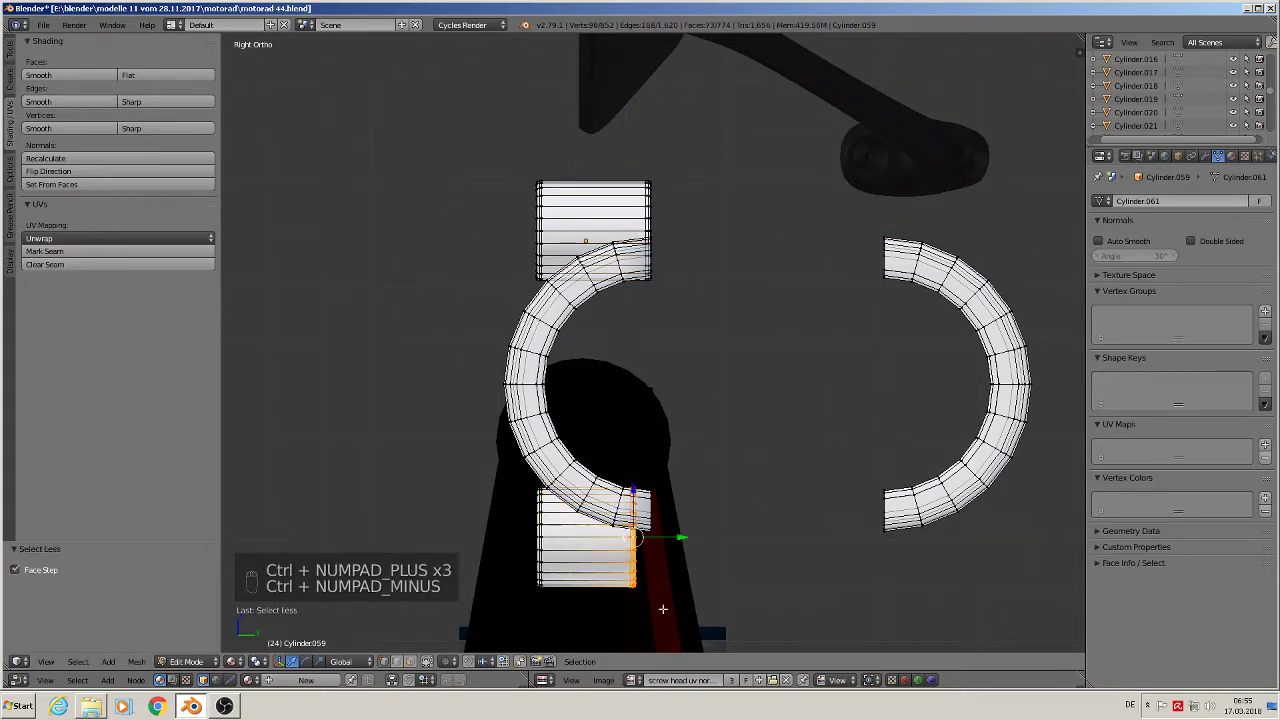
drag(681, 539, 697, 540)
click(697, 540)
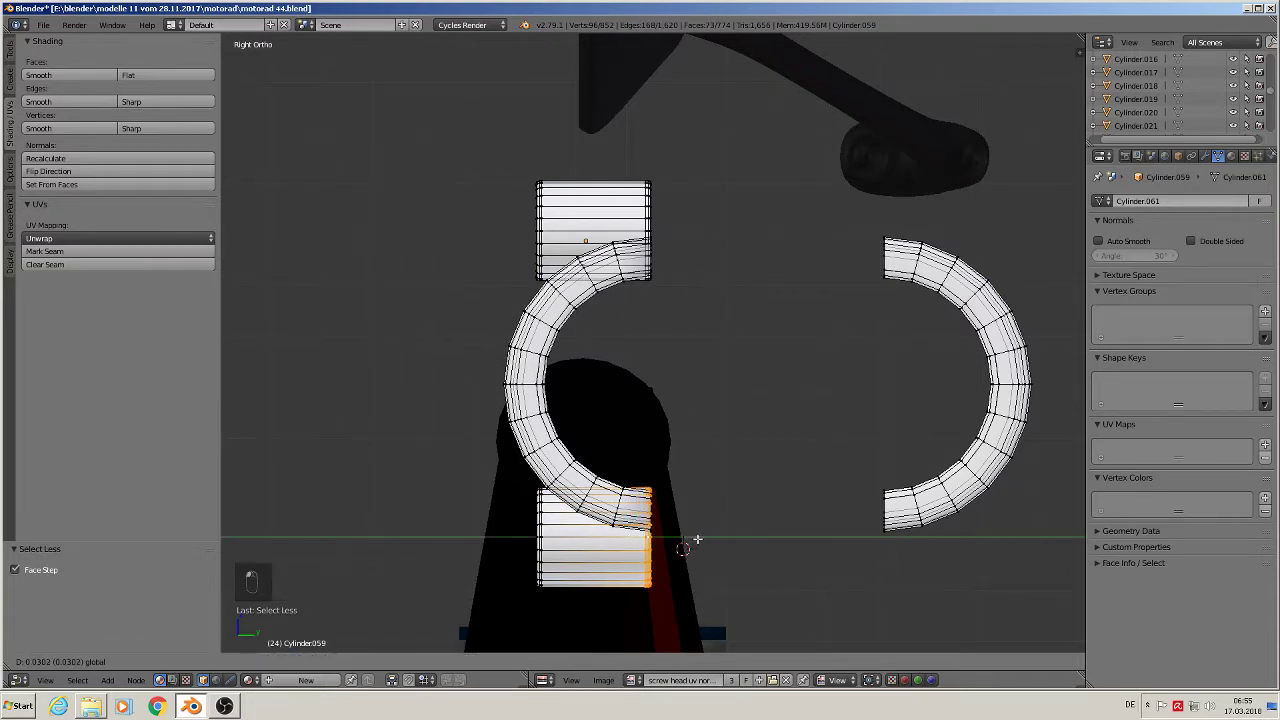
- Fill the upper and lower open ends of the ring half without cylinders with faces
key(Tab)
scroll(777, 321, down, 3)
middle_drag(777, 326, 866, 272)
scroll(860, 270, up, 5)
key(Tab)
alt+click(826, 244)
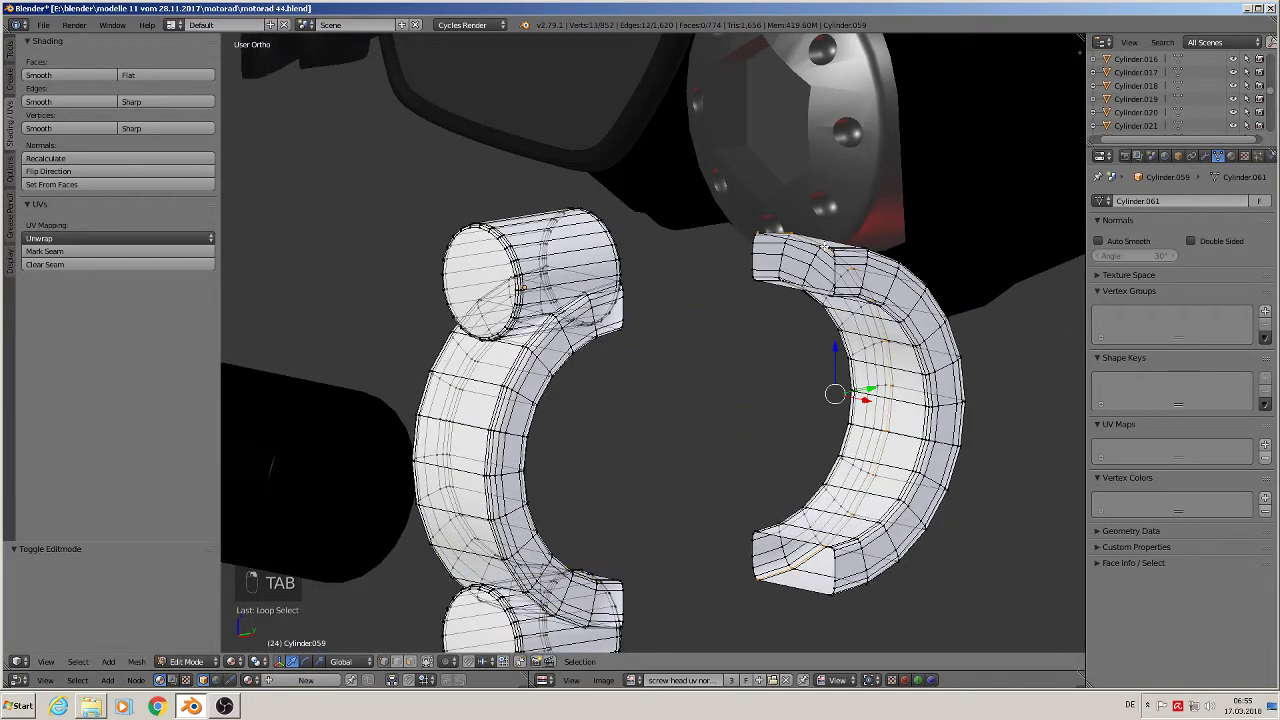
alt+right_click(822, 243)
alt+right_click(818, 247)
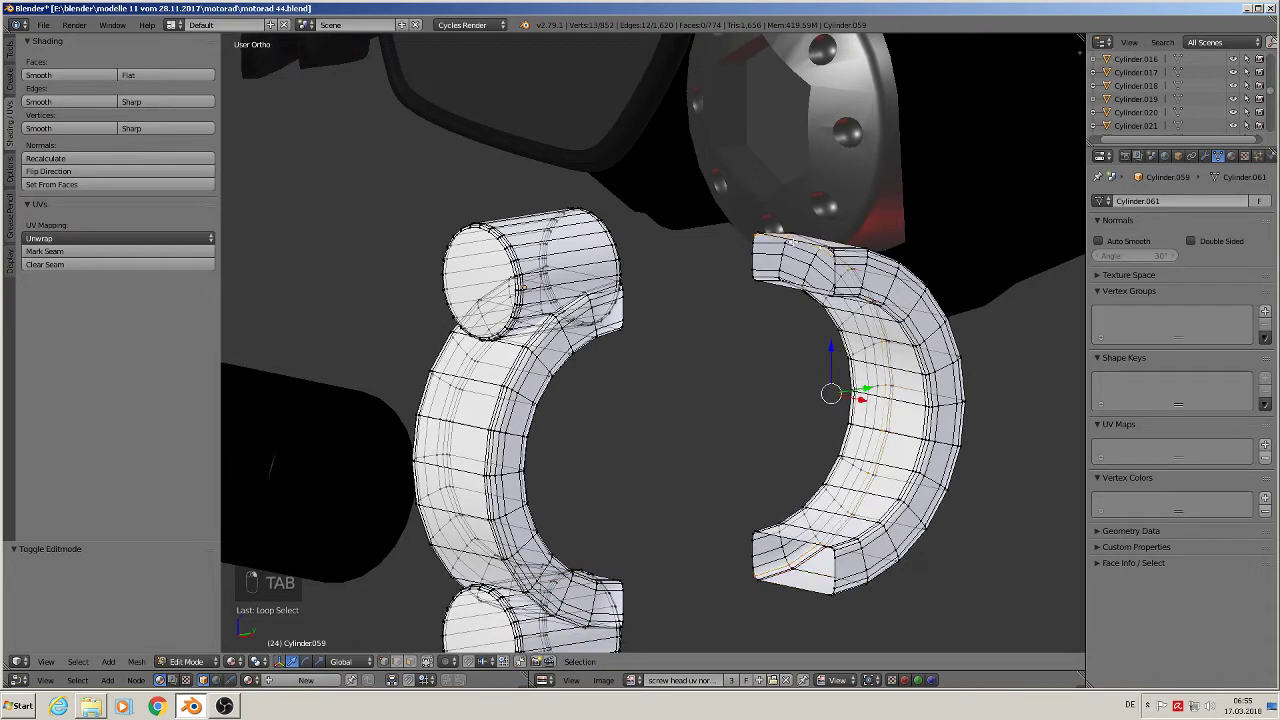
alt+right_click(790, 242)
key(f)
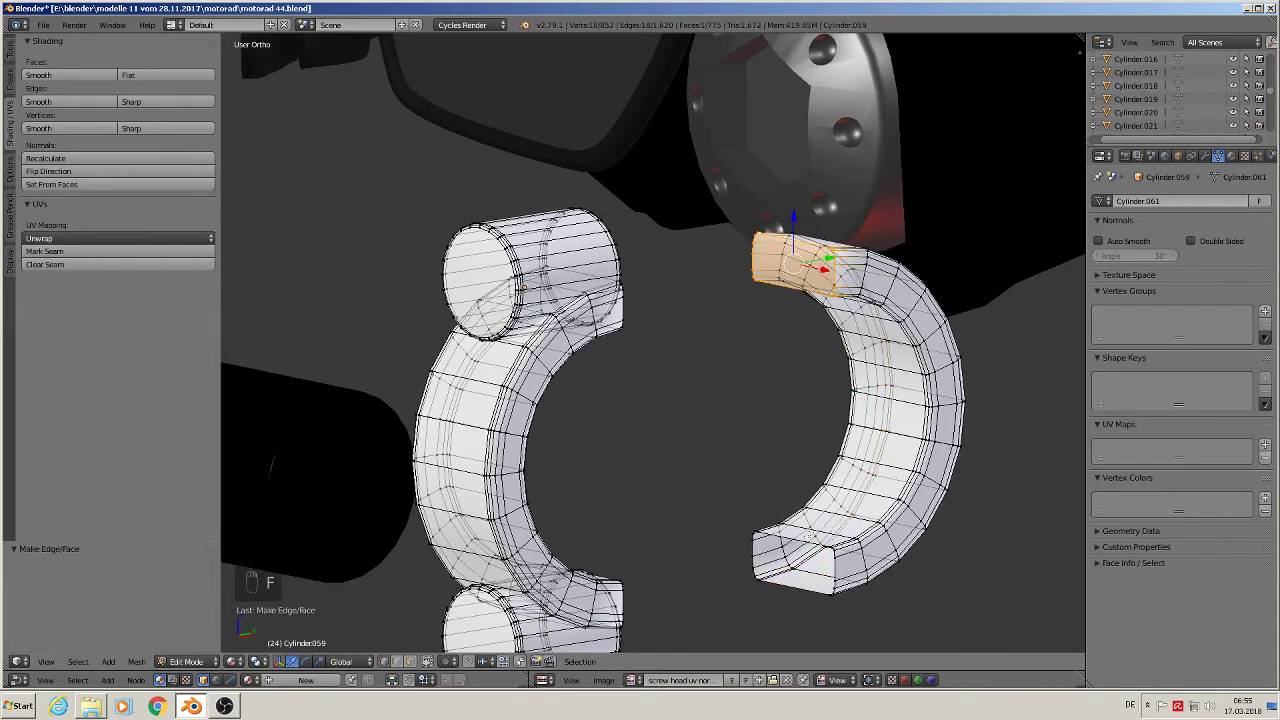
alt+right_click(793, 537)
key(f)
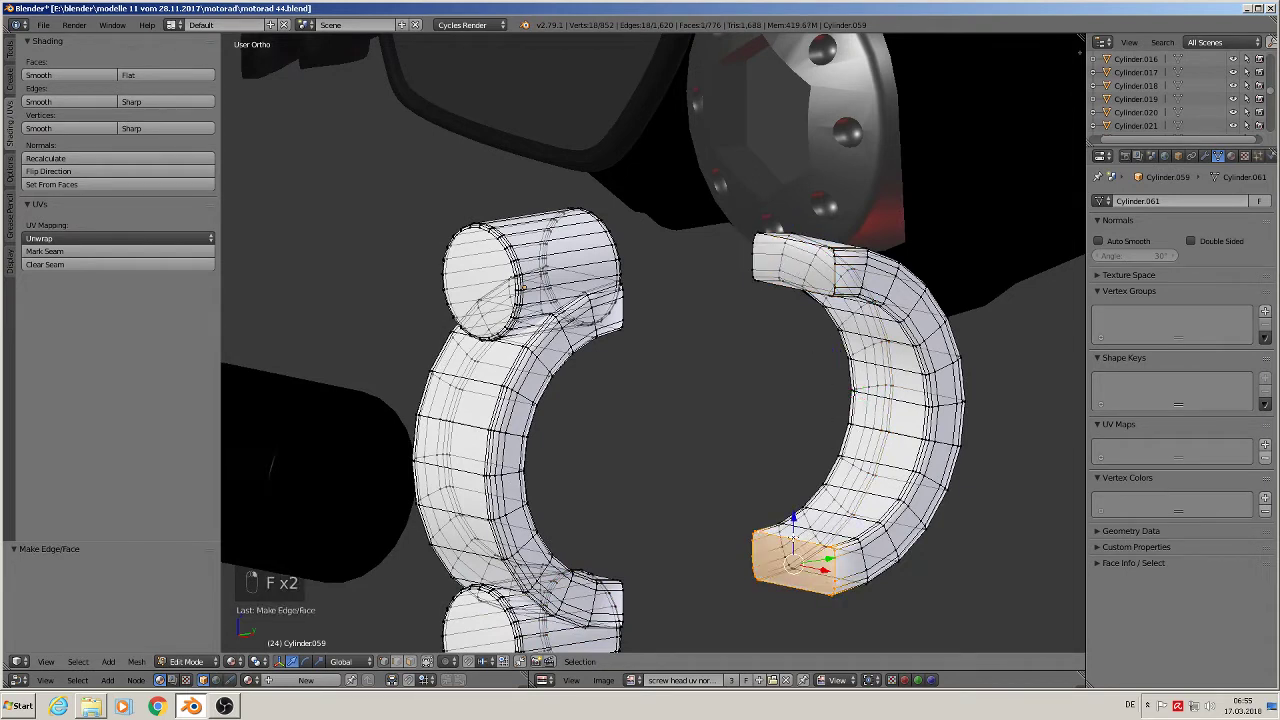
- Separate the ring half without cylinders into its own object and move it about 0.128 along Y and -0.019 along Z
key(a)
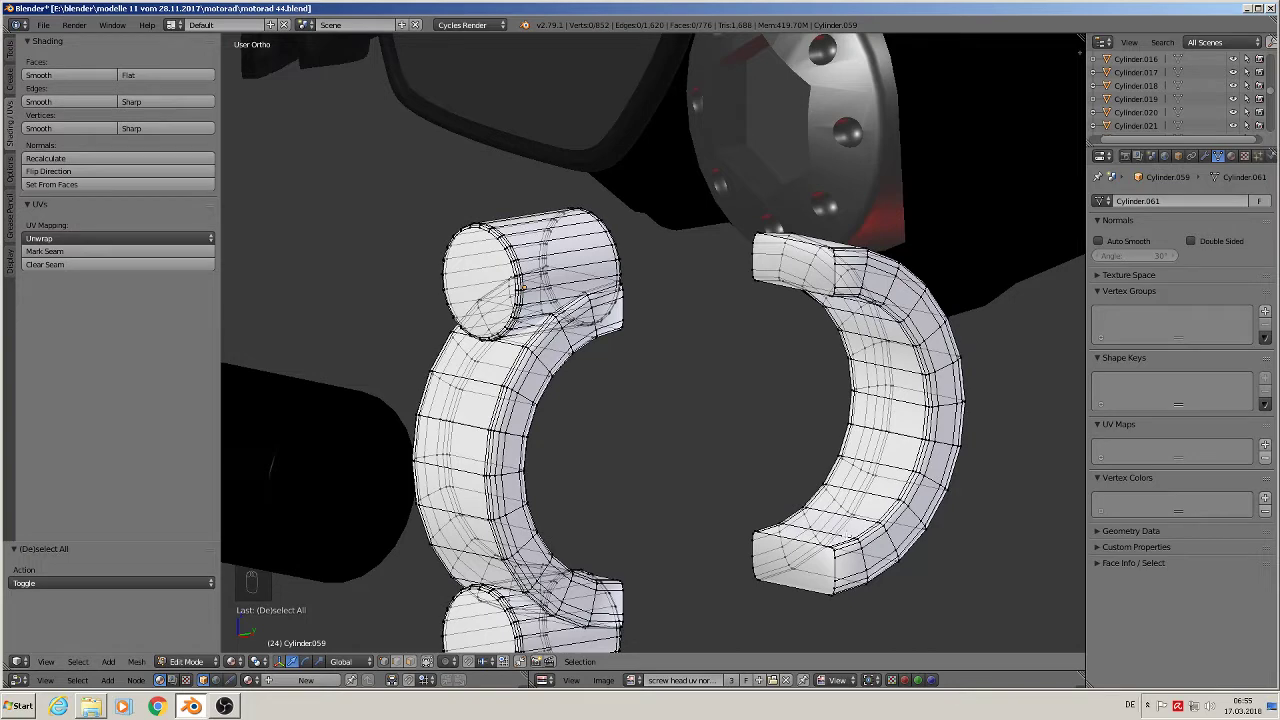
key(l)
middle_drag(842, 537, 777, 518)
key(p)
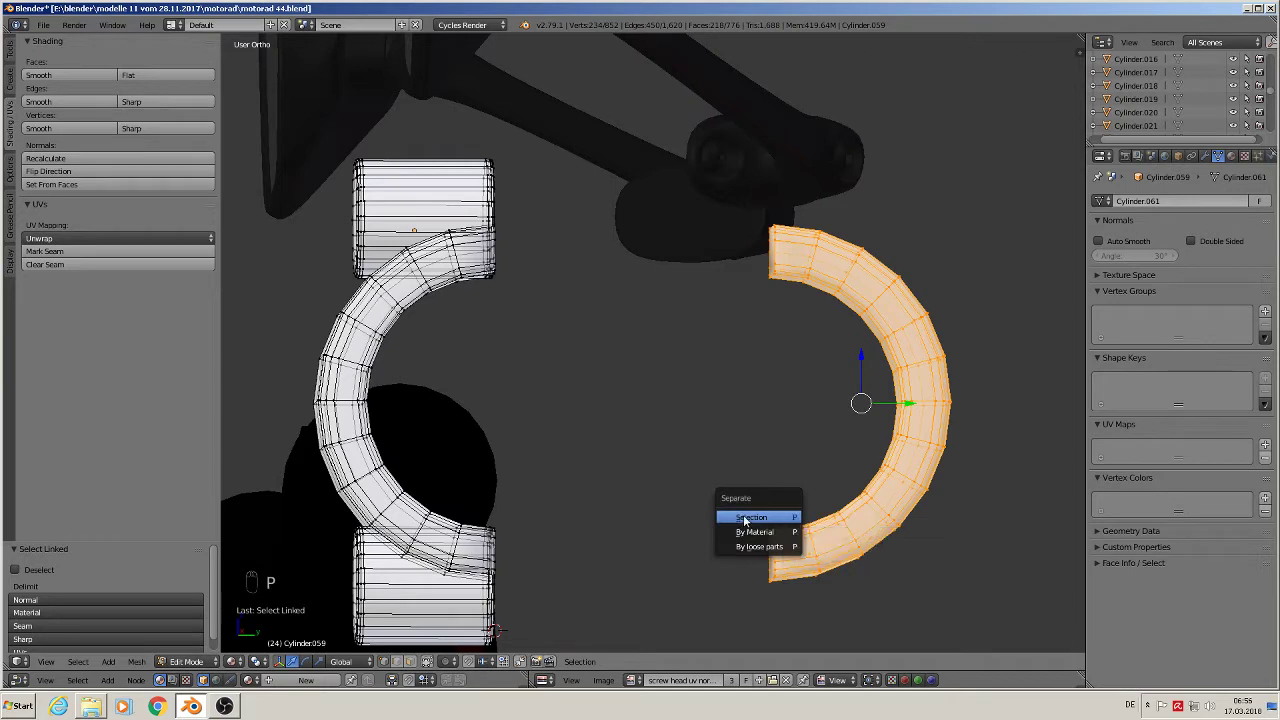
click(750, 517)
key(Tab)
scroll(875, 380, down, 3)
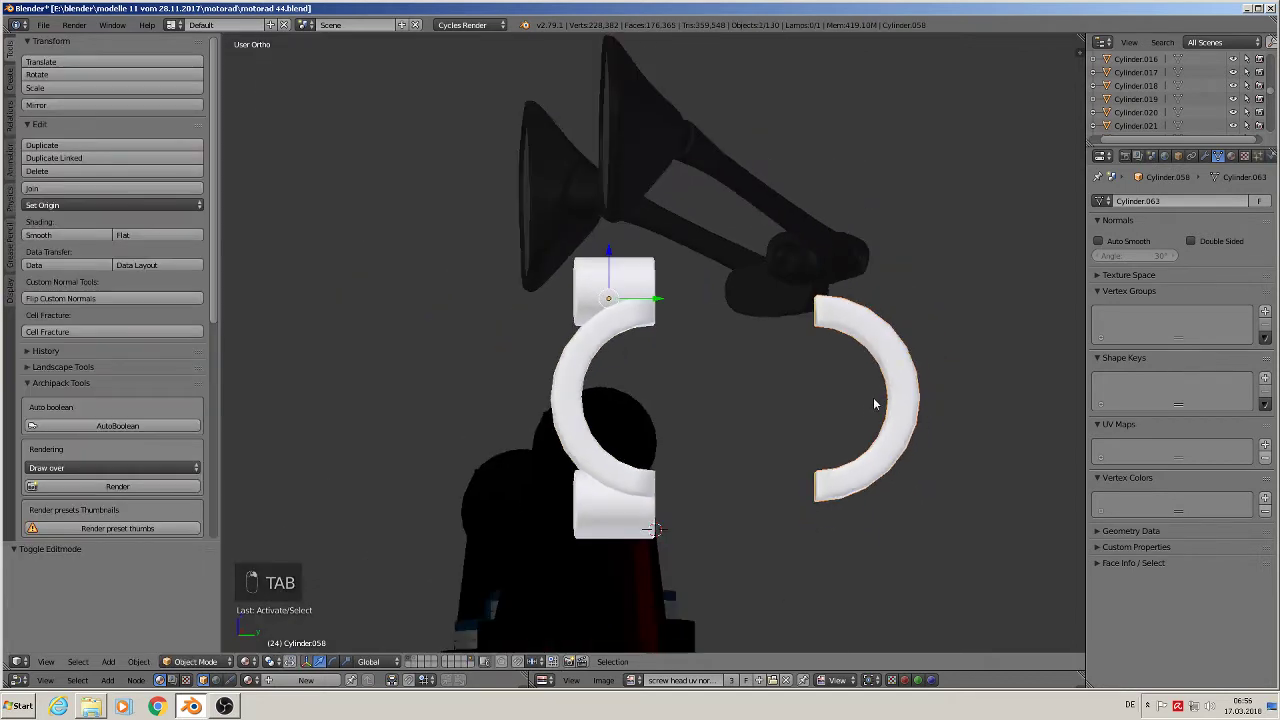
key(g)
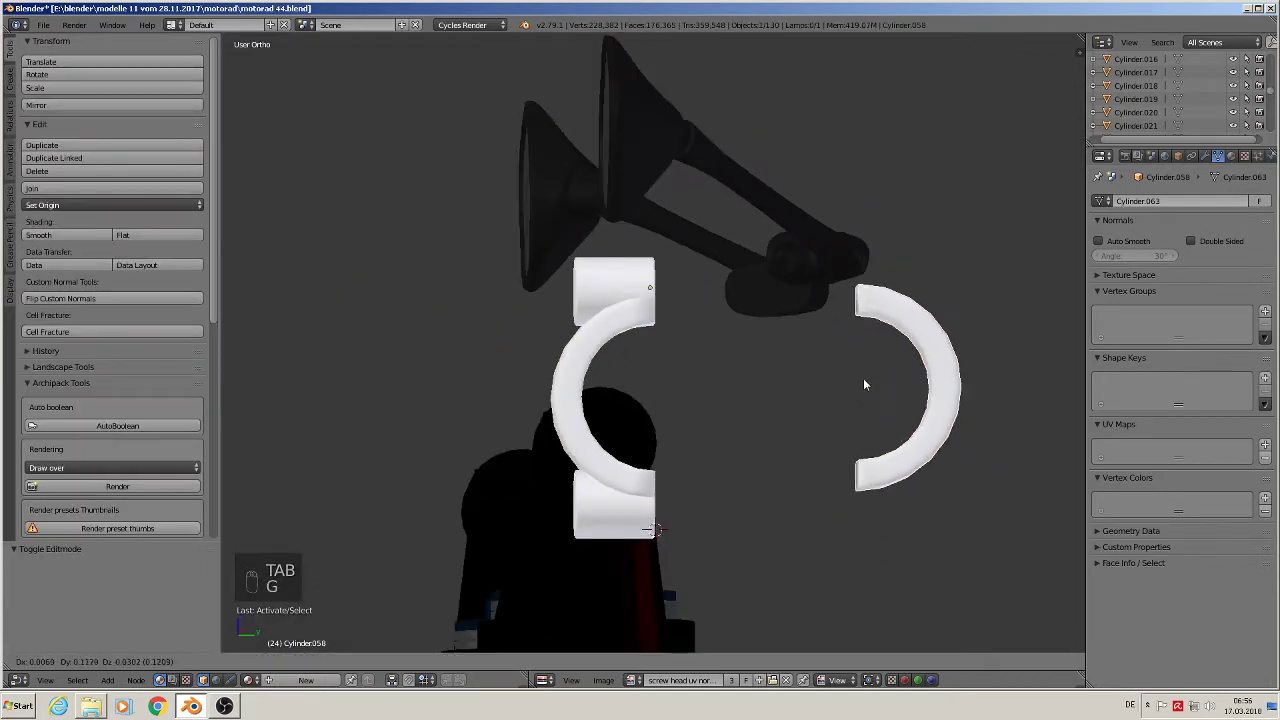
click(875, 405)
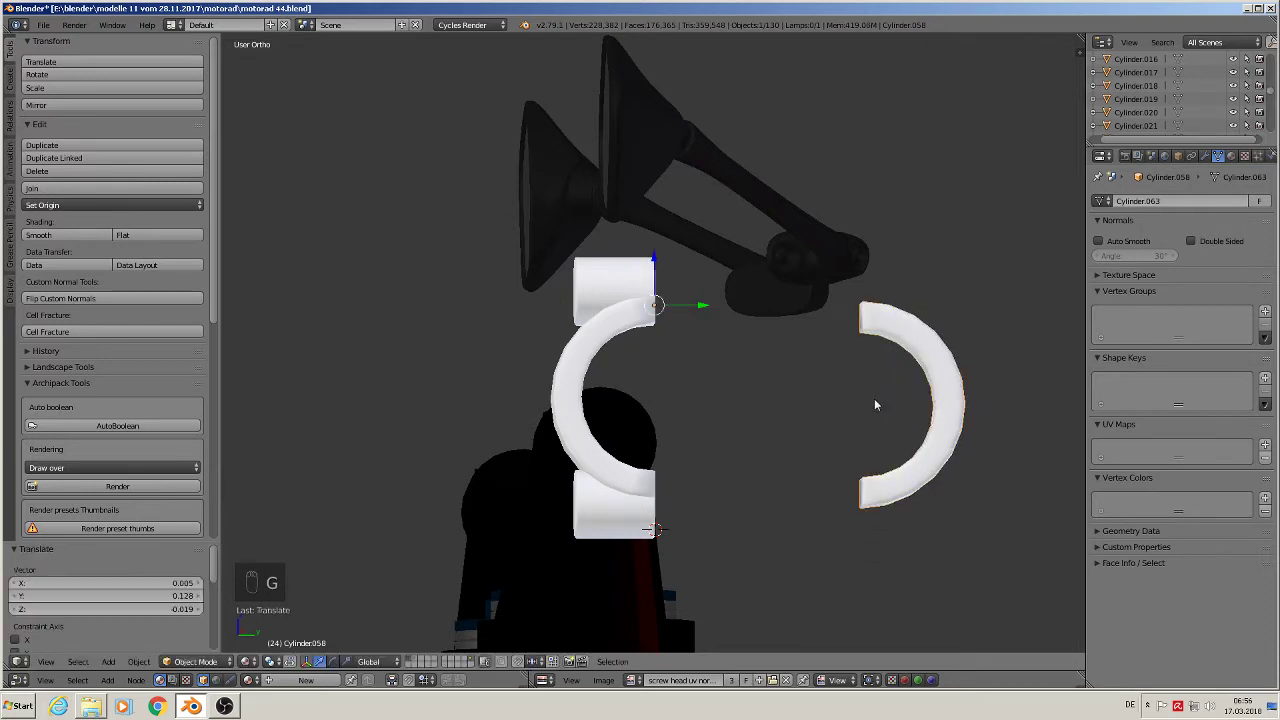
- Apply rotation and scale to the separated ring half and set its origin to its geometry
click(138, 661)
mouse_move(183, 560)
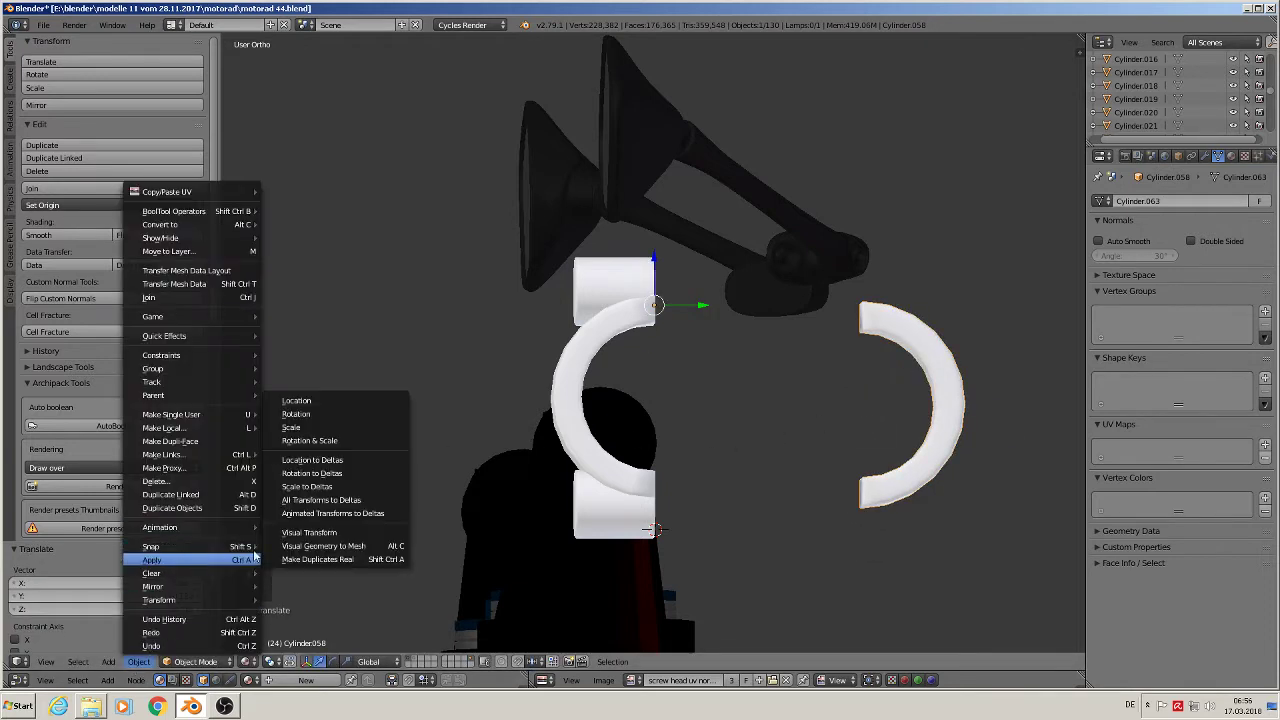
click(360, 450)
click(90, 204)
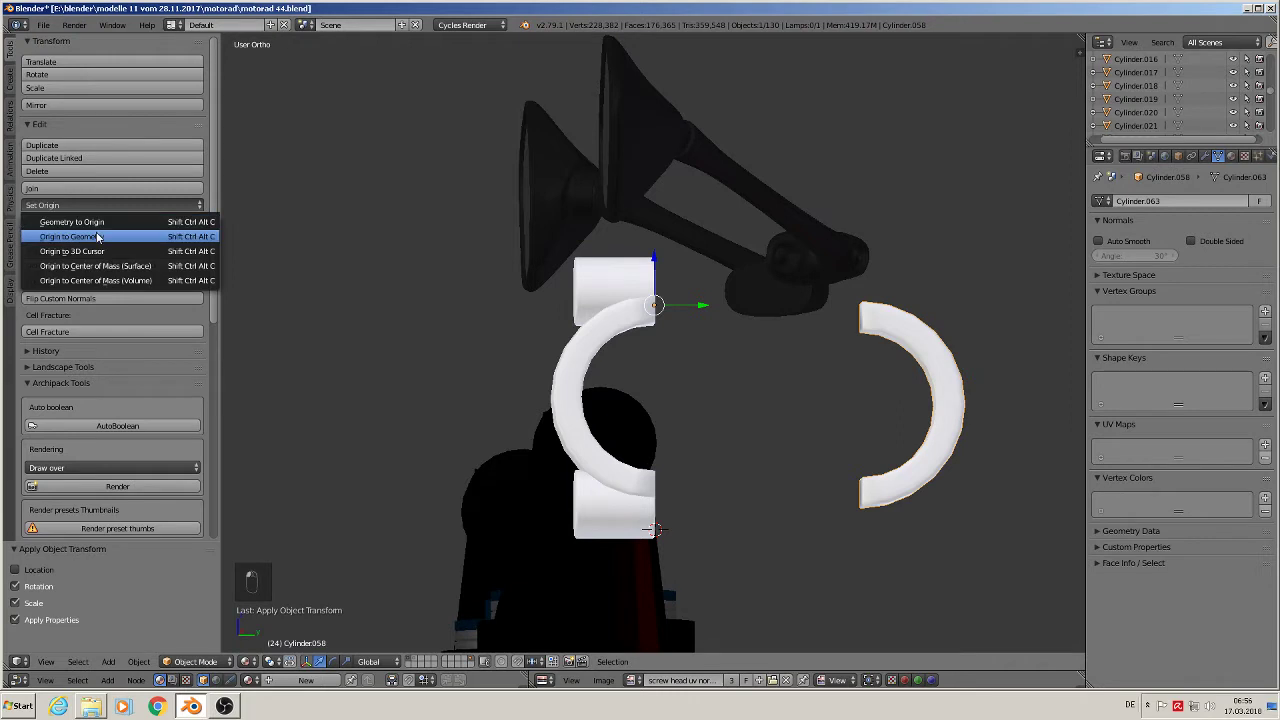
click(98, 241)
- Apply rotation and scale to the ring half with the cylinders and set its origin to its geometry
click(572, 347)
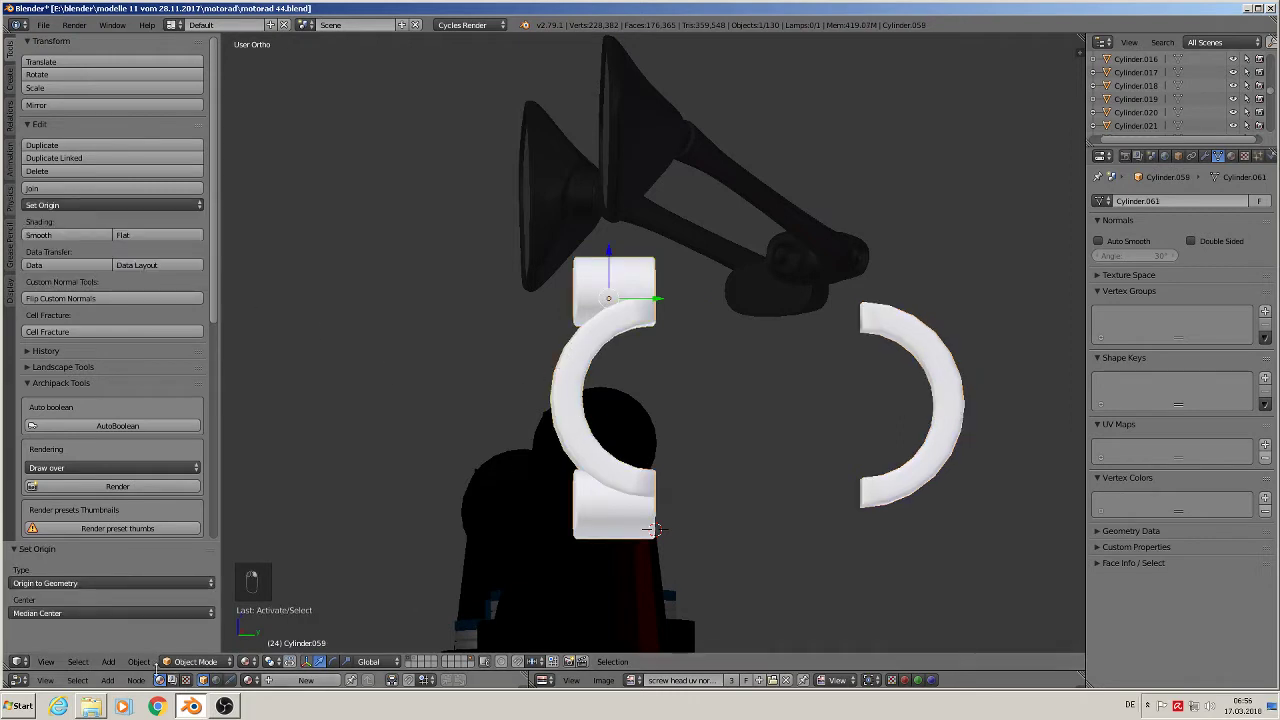
click(138, 661)
mouse_move(195, 560)
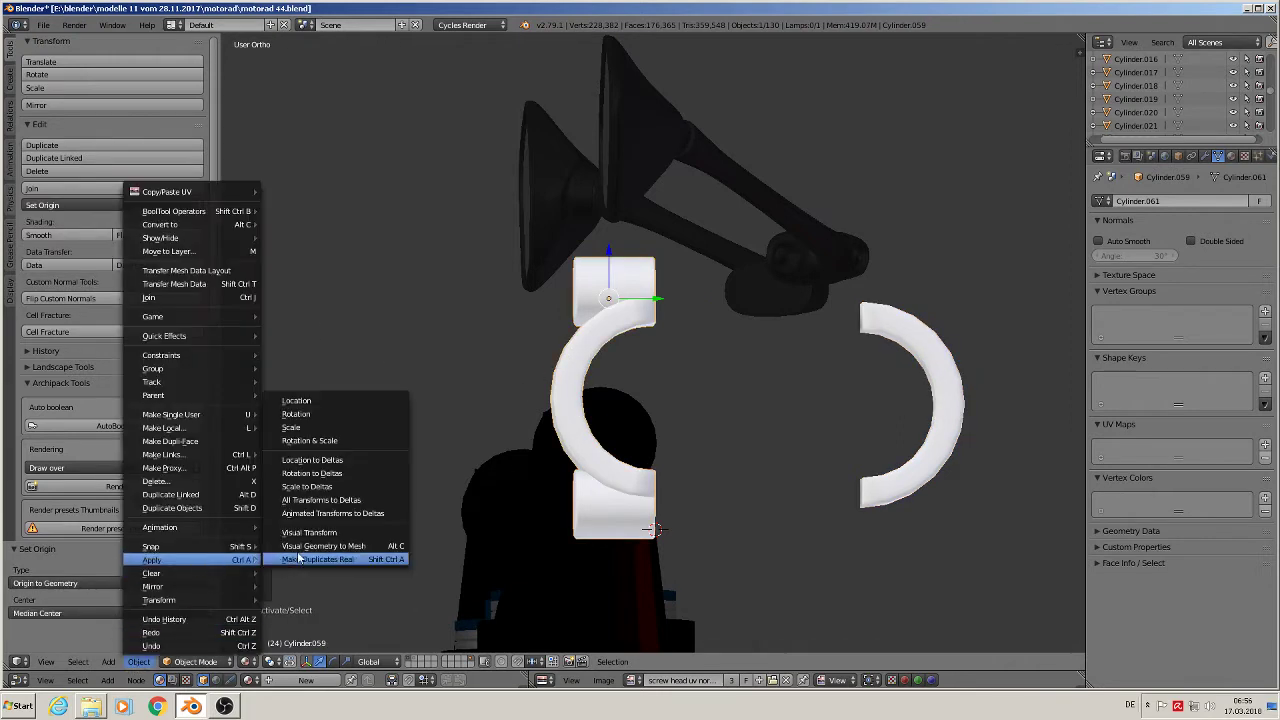
click(345, 441)
click(126, 210)
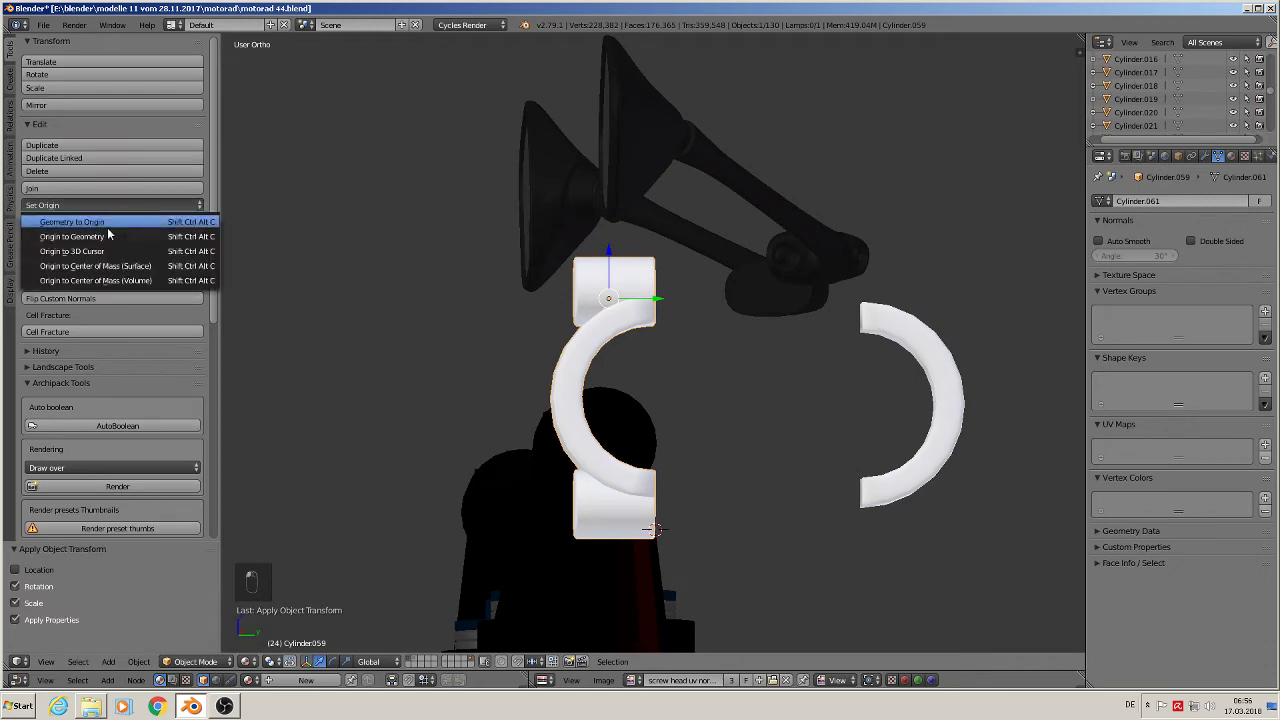
click(98, 241)
- Duplicate the hexagonal screw head next to the cross-slot screw about -6.985 along X, out of the row of spare screws
middle_drag(698, 437, 822, 464)
scroll(820, 462, down, 2)
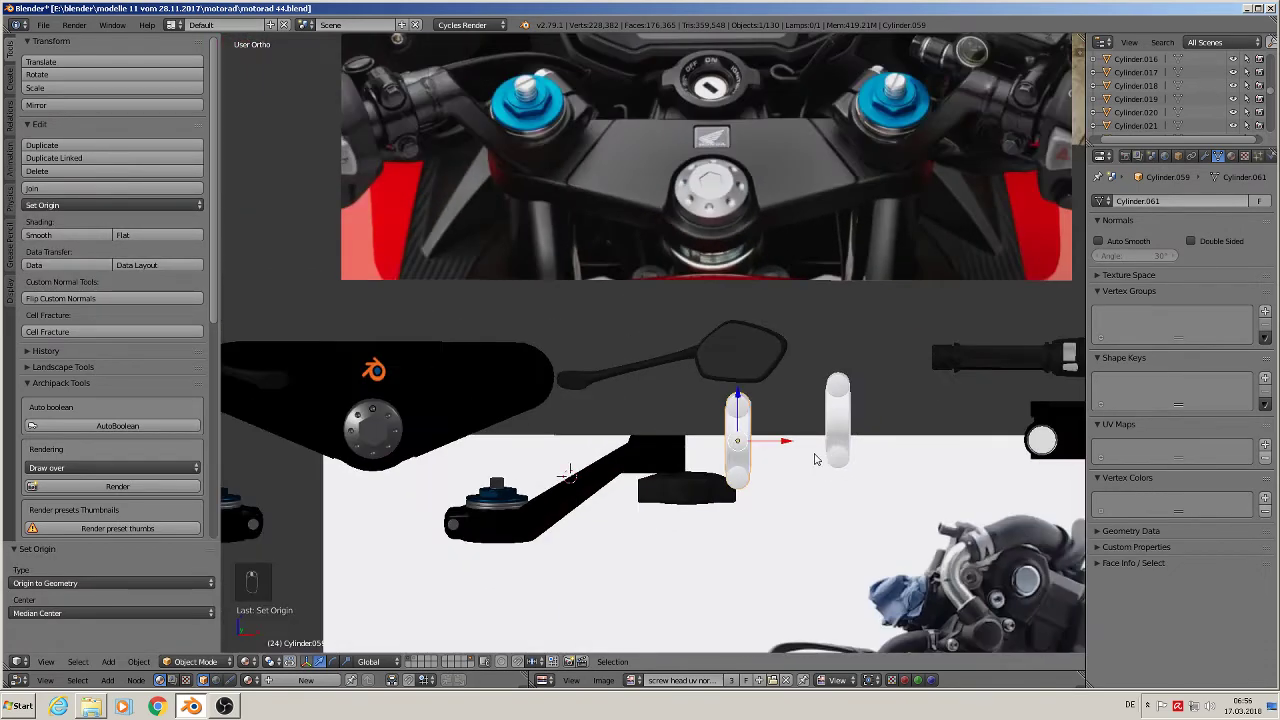
key(KP_1)
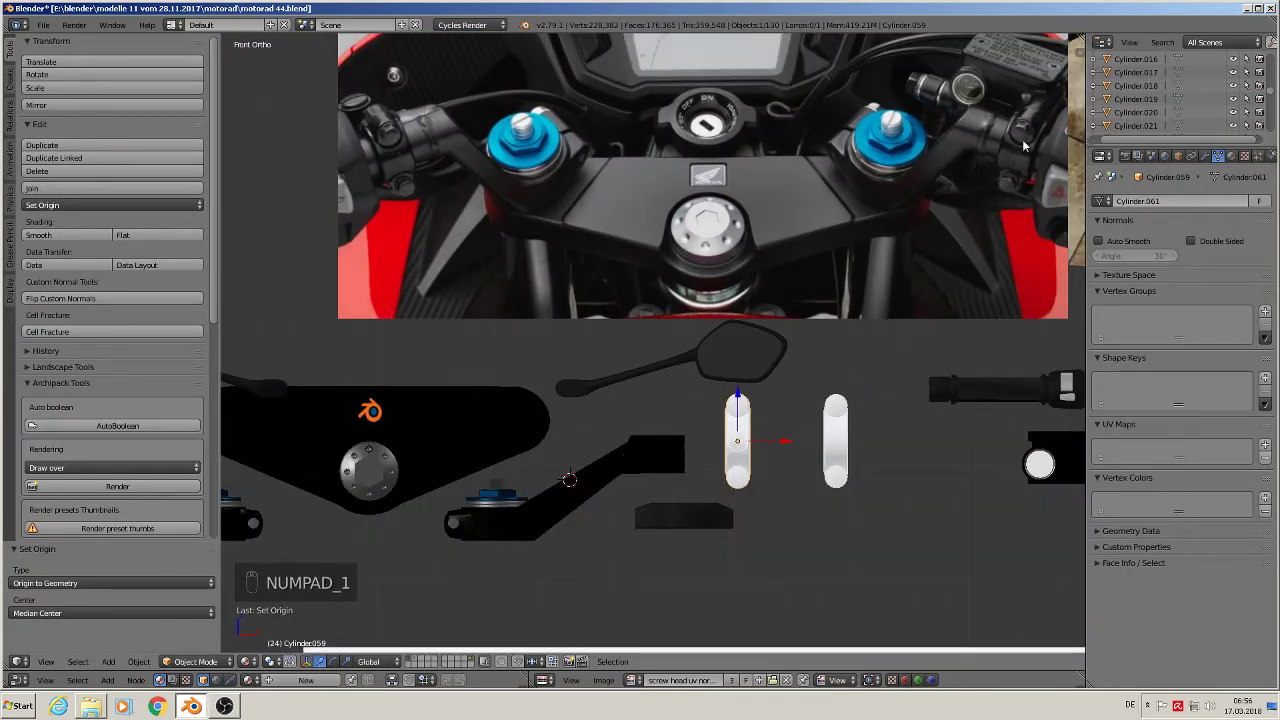
scroll(1023, 254, down, 5)
shift+middle_drag(943, 436, 309, 328)
shift+middle_drag(886, 333, 519, 186)
scroll(747, 304, down, 4)
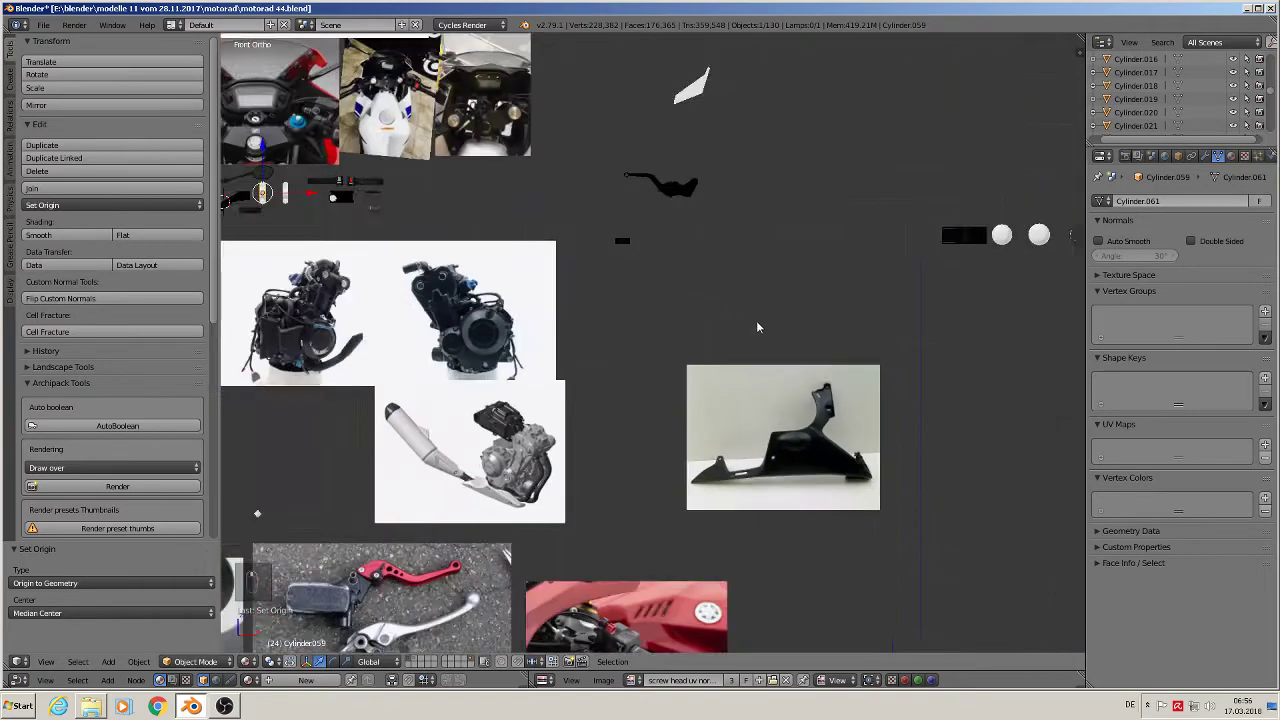
shift+middle_drag(966, 285, 660, 417)
scroll(765, 389, up, 3)
scroll(765, 390, up, 5)
right_click(696, 350)
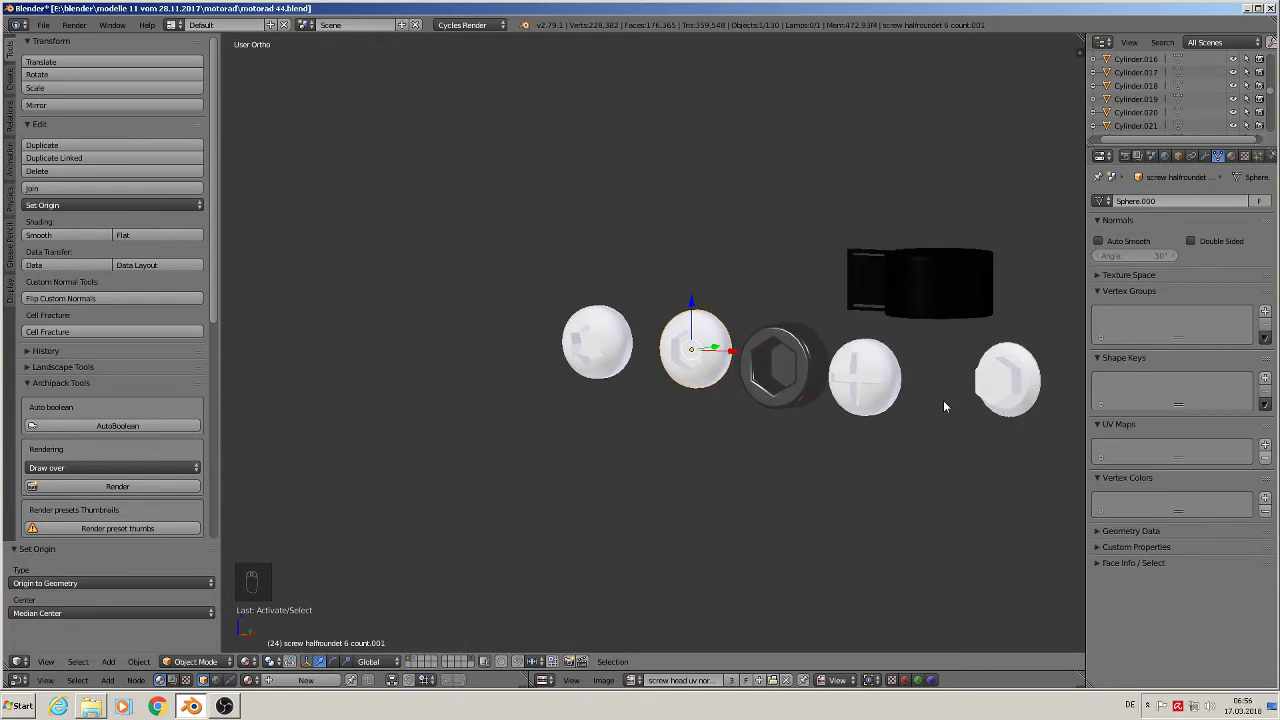
right_click(992, 390)
middle_drag(984, 410, 1040, 418)
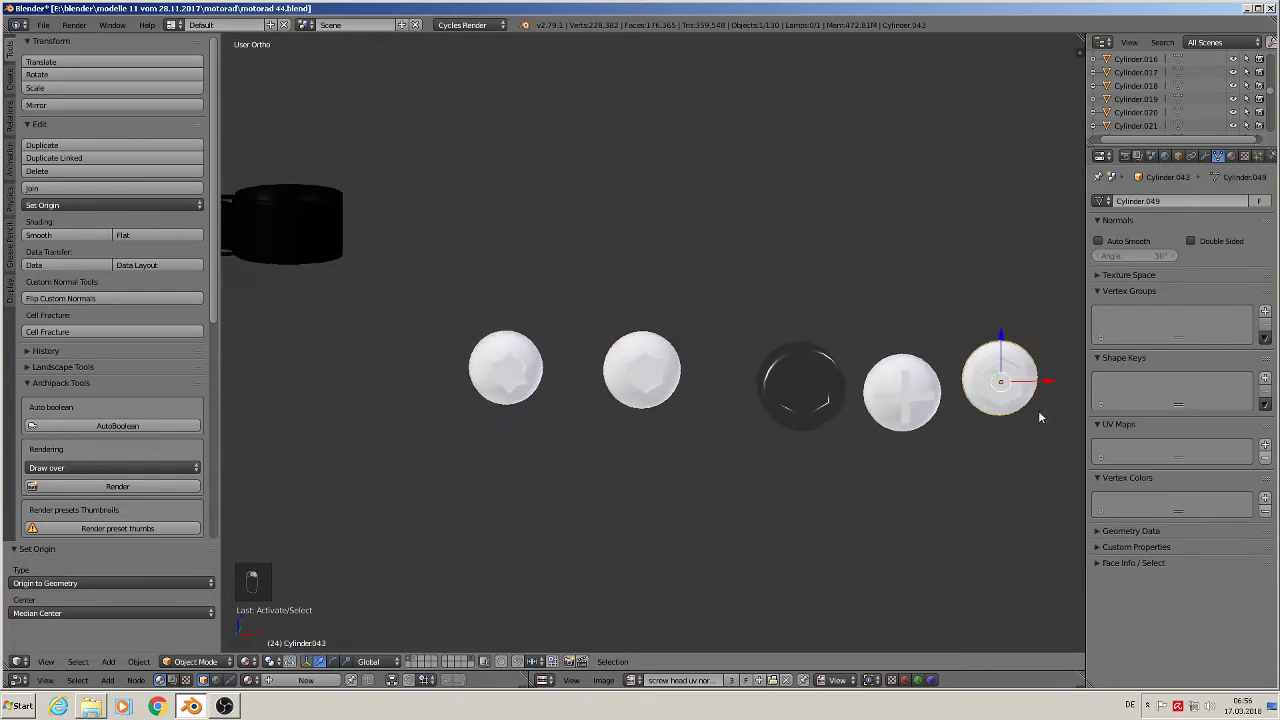
key(shift+d)
key(x)
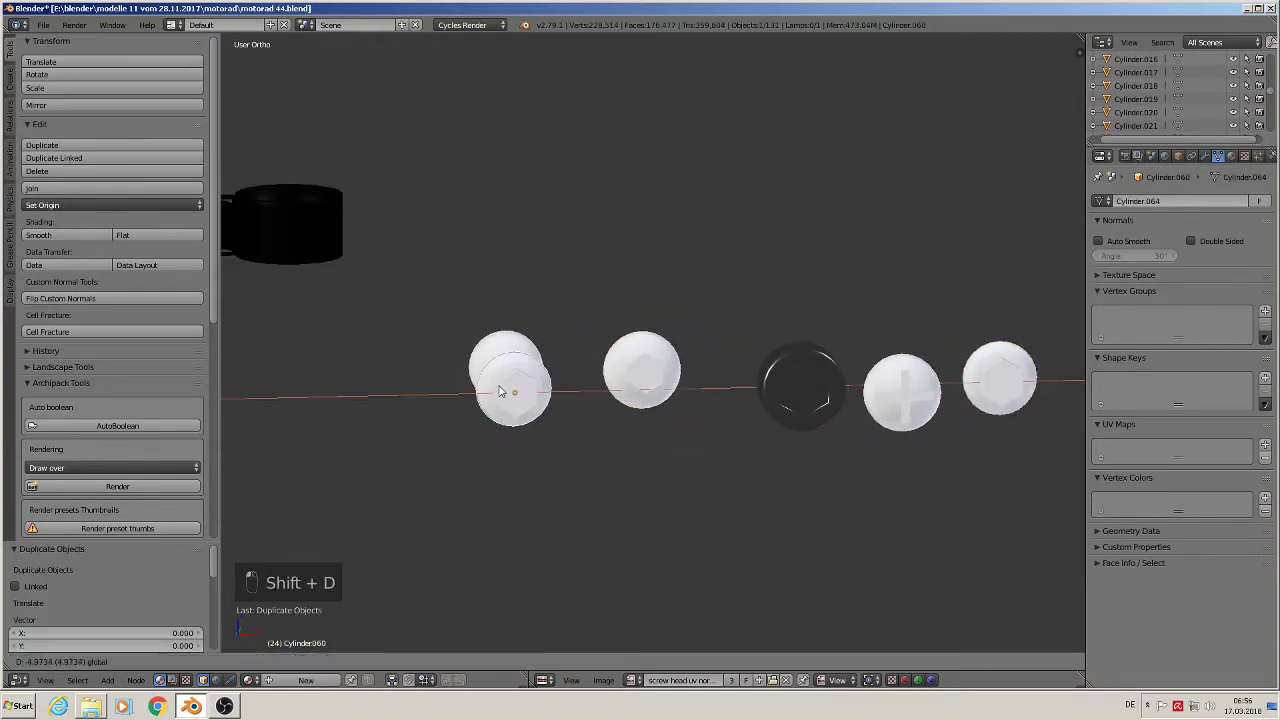
click(367, 390)
key(KP_1)
scroll(320, 441, down, 8)
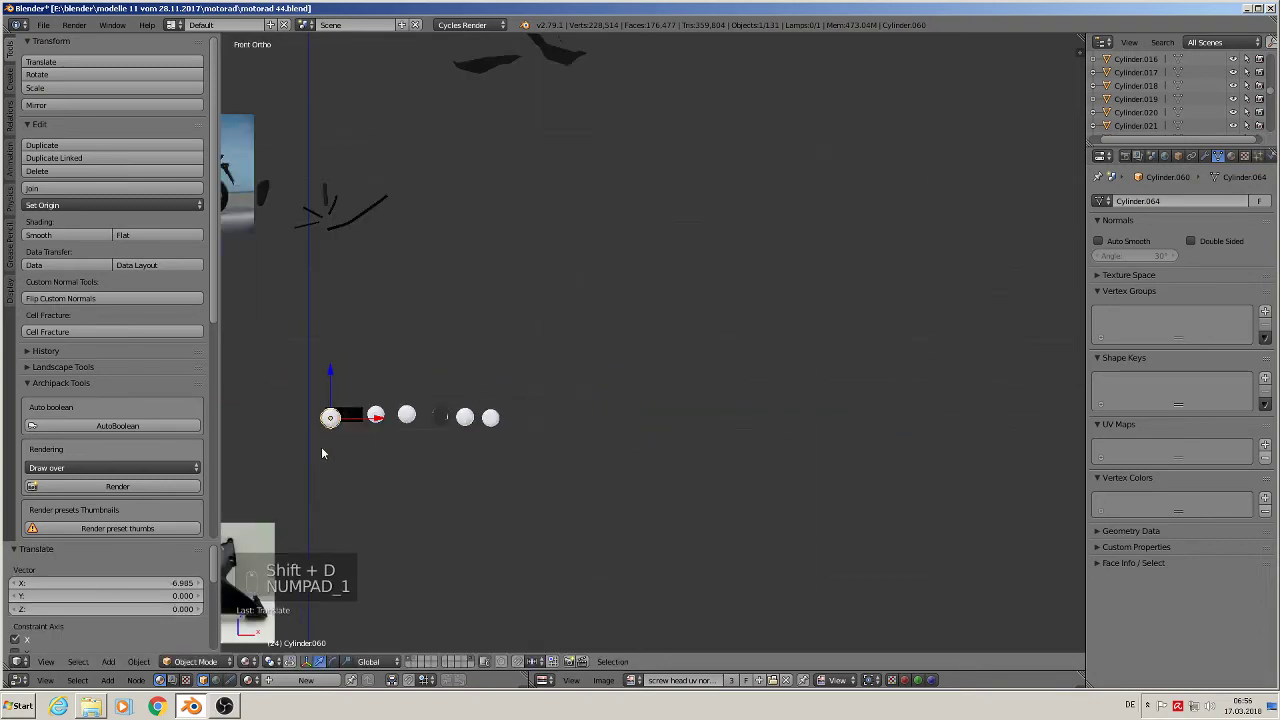
- Move the copied hexagonal screw head about -24.904 along X and 1.891 along Z to the ring halves and scale it to about 0.378
shift+middle_drag(321, 446, 966, 341)
scroll(968, 342, up, 1)
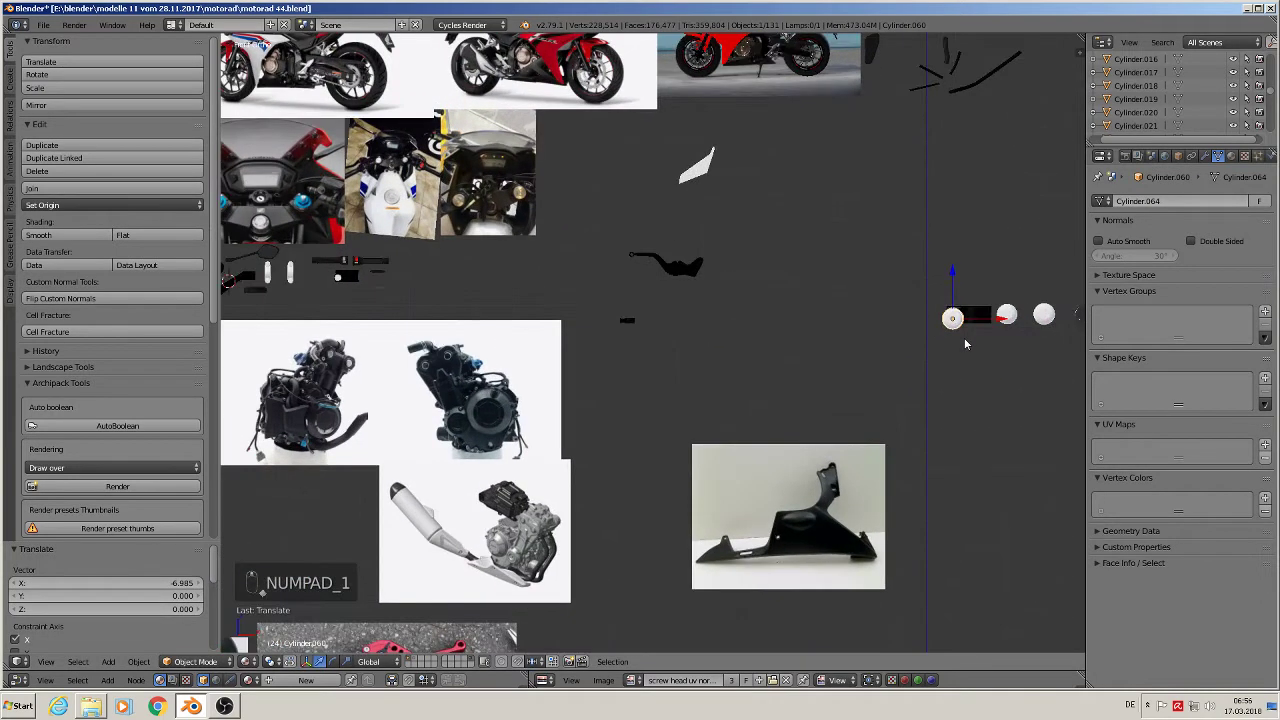
key(g)
click(284, 303)
scroll(284, 303, up, 10)
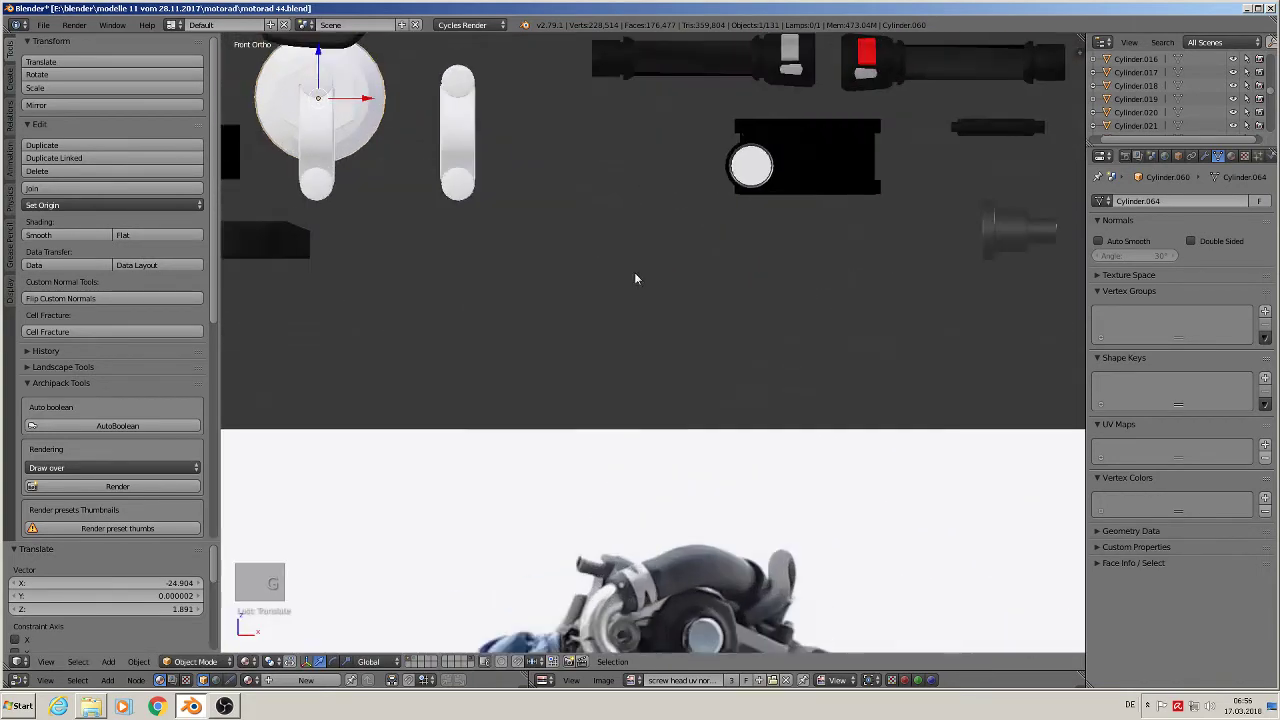
shift+middle_drag(634, 278, 911, 423)
scroll(778, 378, up, 3)
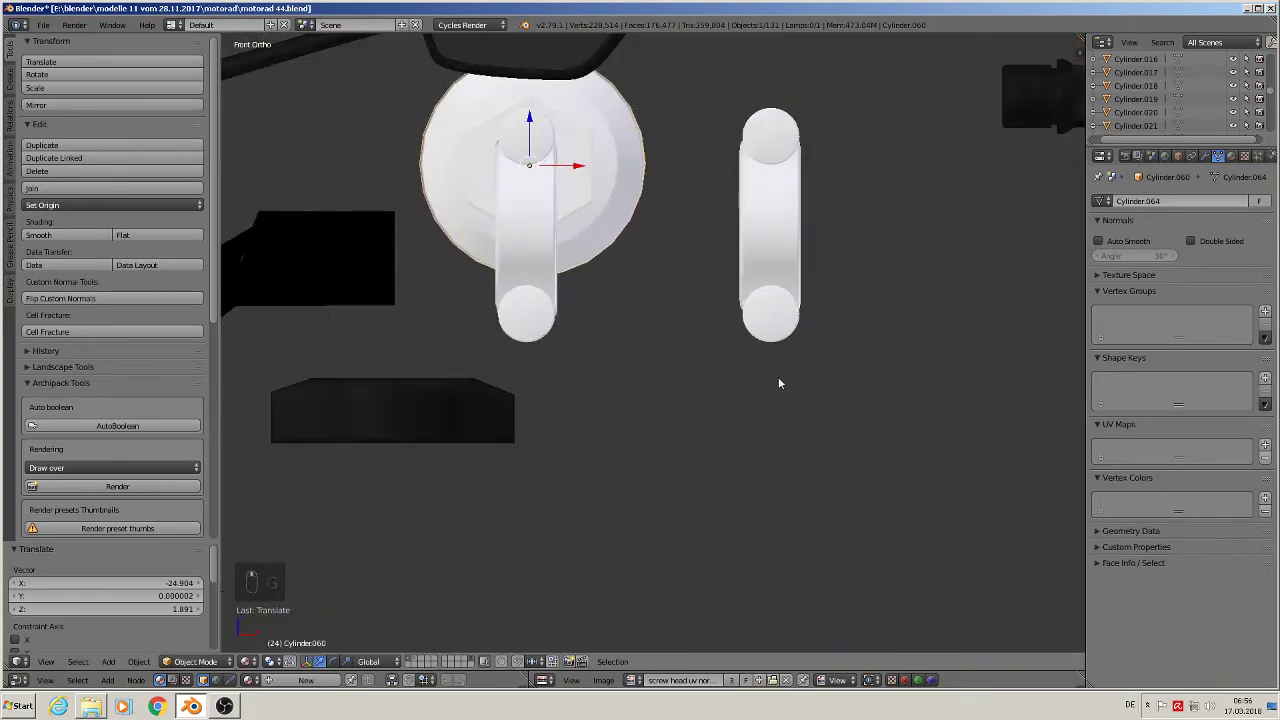
key(s)
click(599, 263)
- Move the screw head about -5.287 along Y to the ring half with cylinders and raise it about 0.110 along Z
middle_drag(599, 265, 698, 320)
scroll(516, 313, down, 9)
scroll(698, 325, up, 2)
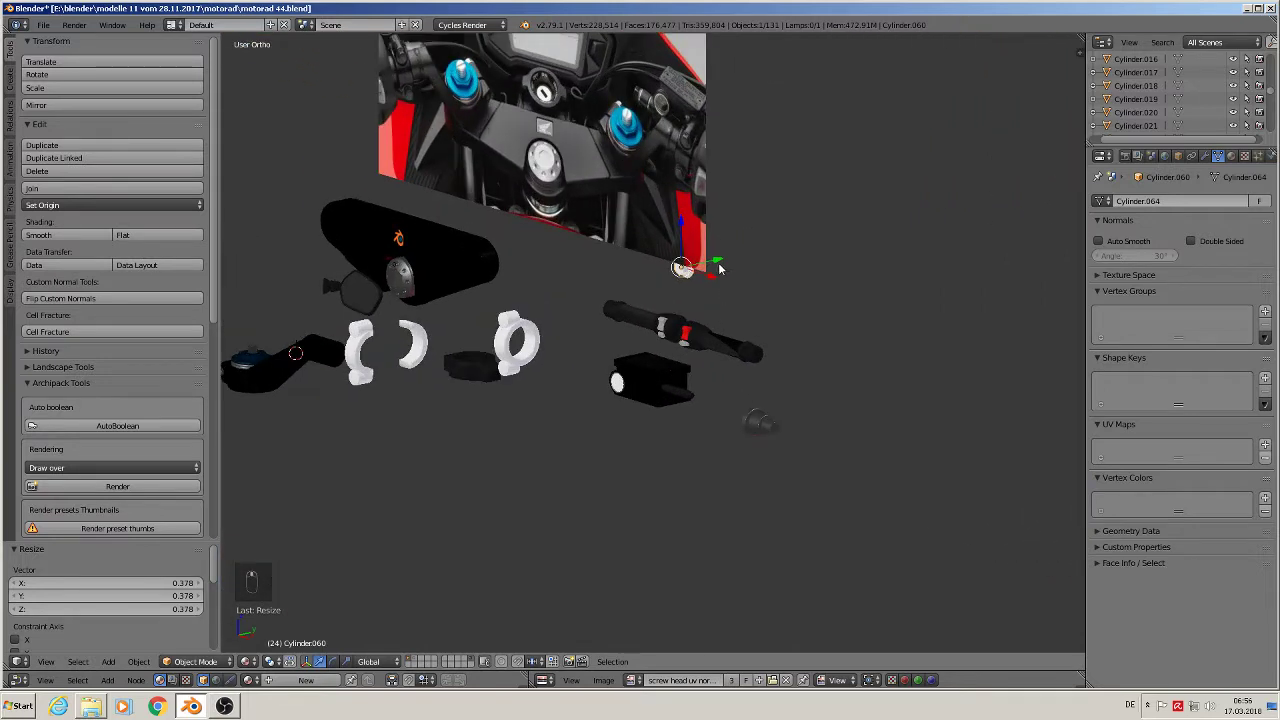
key(g)
key(y)
click(398, 370)
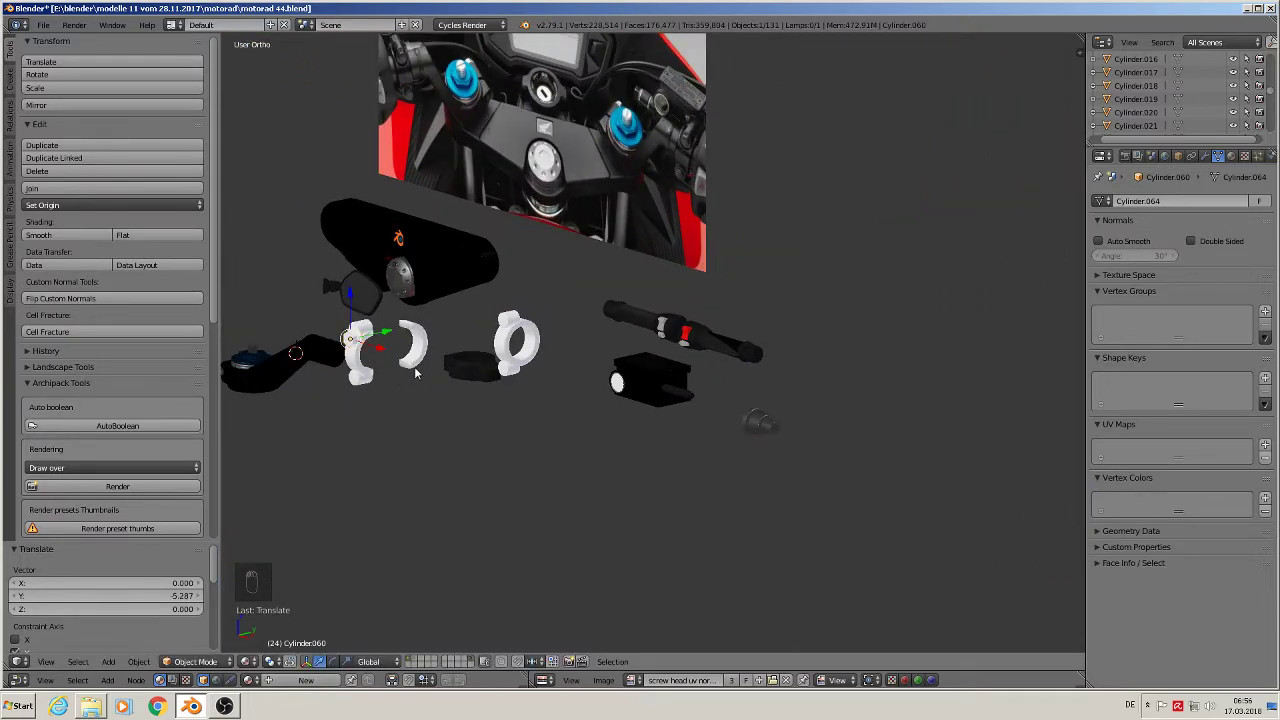
key(KP_Decimal)
scroll(565, 405, down, 4)
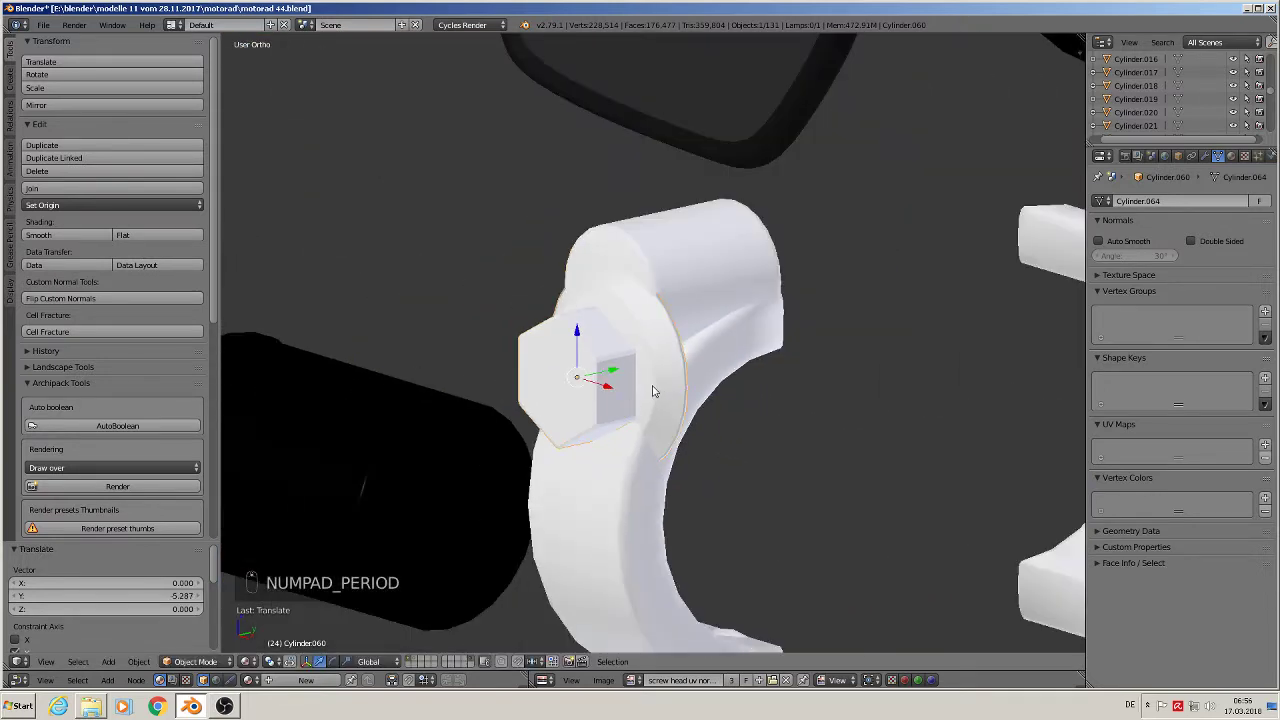
mouse_move(658, 391)
middle_down()
mouse_move(728, 390)
mouse_move(657, 378)
middle_up()
drag(586, 332, 586, 256)
- Scale the screw head to about 0.551, centre it on the upper cylinder, and push it about 0.025 along Y against the end face
key(KP_1)
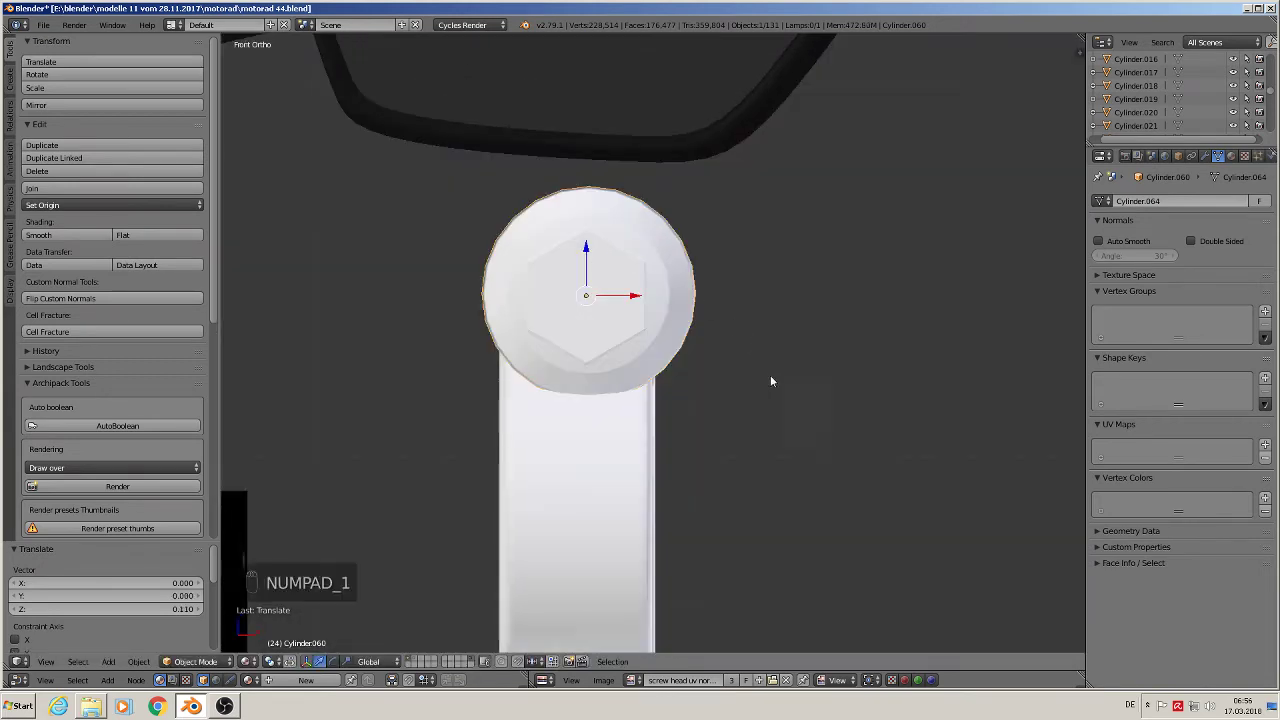
key(s)
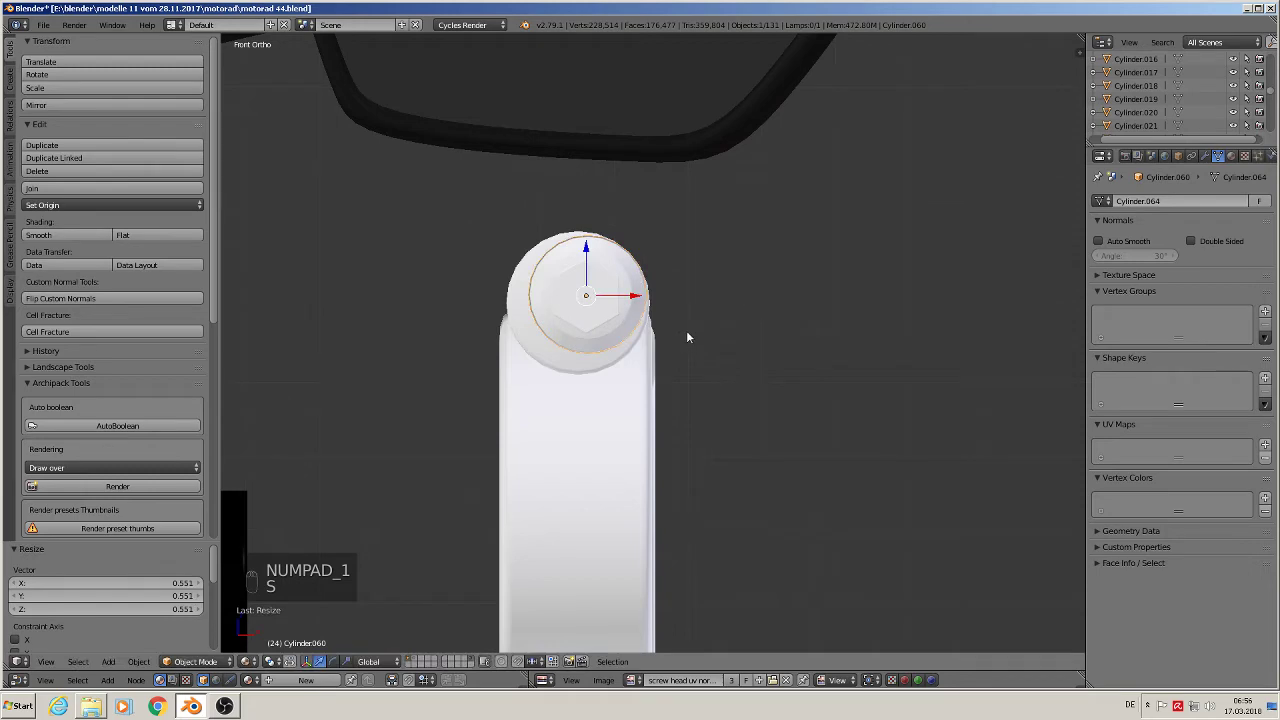
key(g)
click(673, 346)
middle_drag(673, 346, 619, 307)
drag(619, 307, 630, 307)
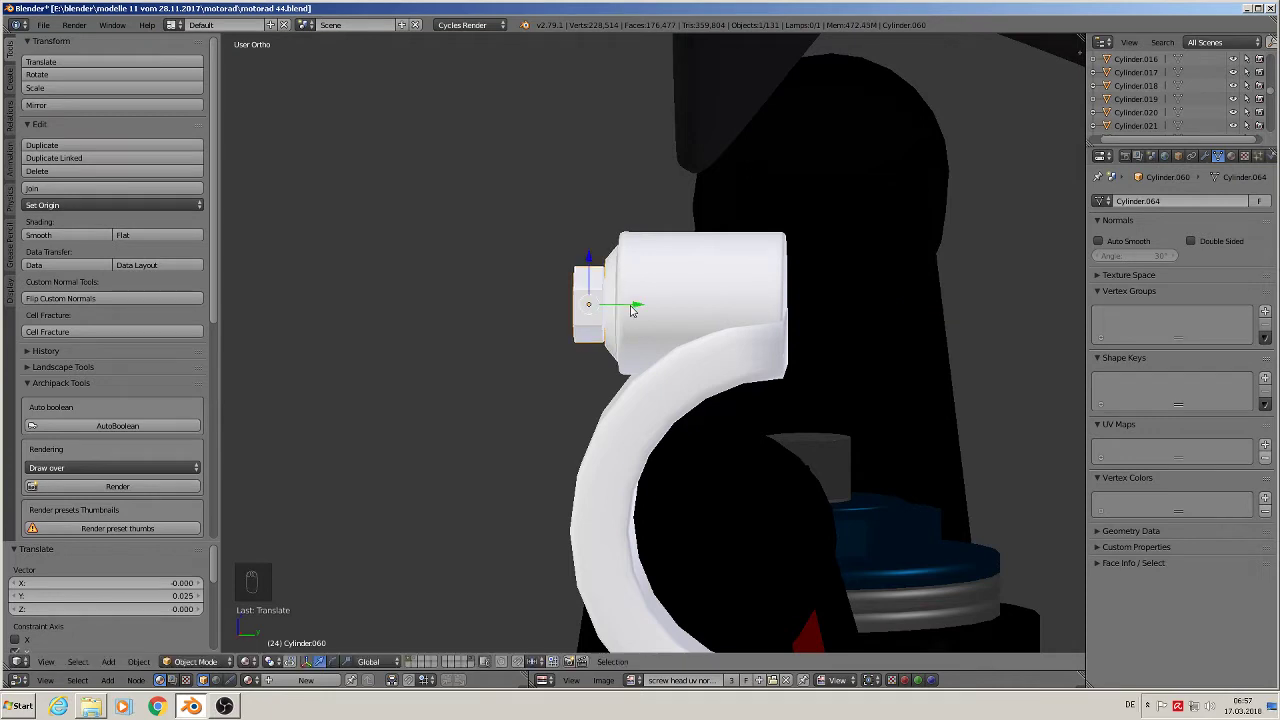
- Duplicate the screw head about -0.598 along Z onto the ring half's lower cylinder
middle_drag(630, 307, 728, 355)
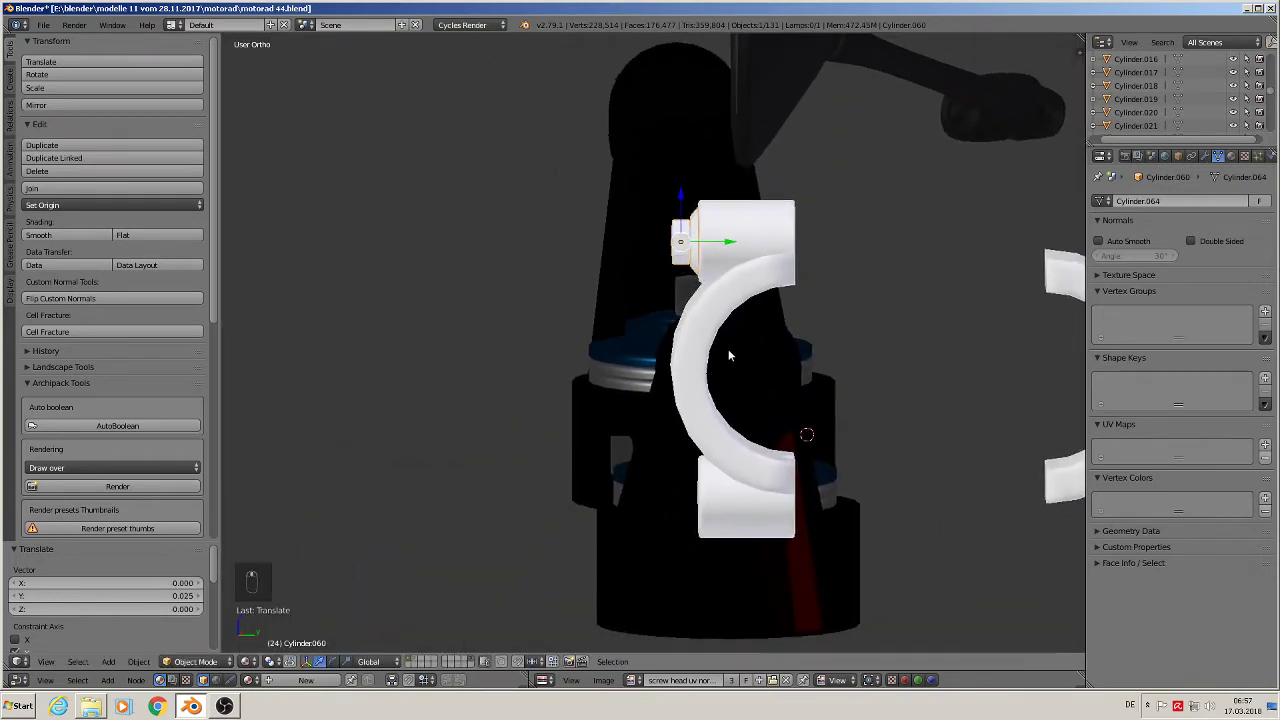
key(shift+d)
key(z)
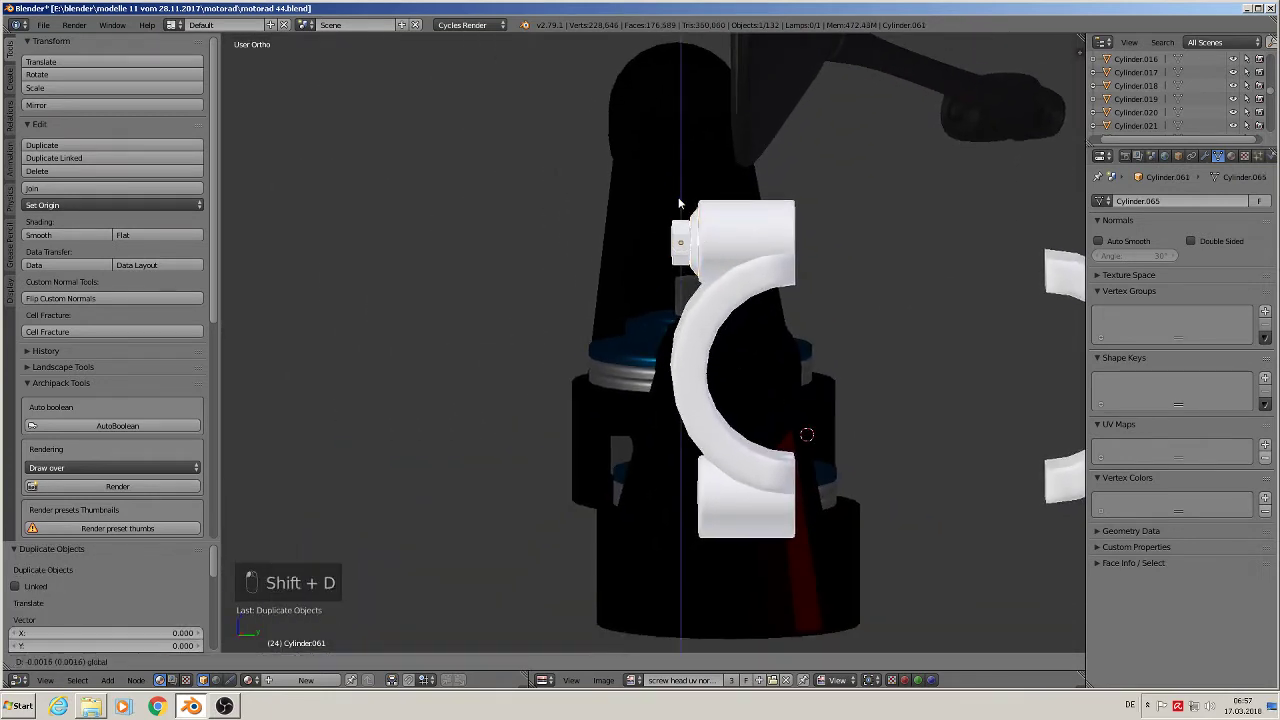
click(674, 454)
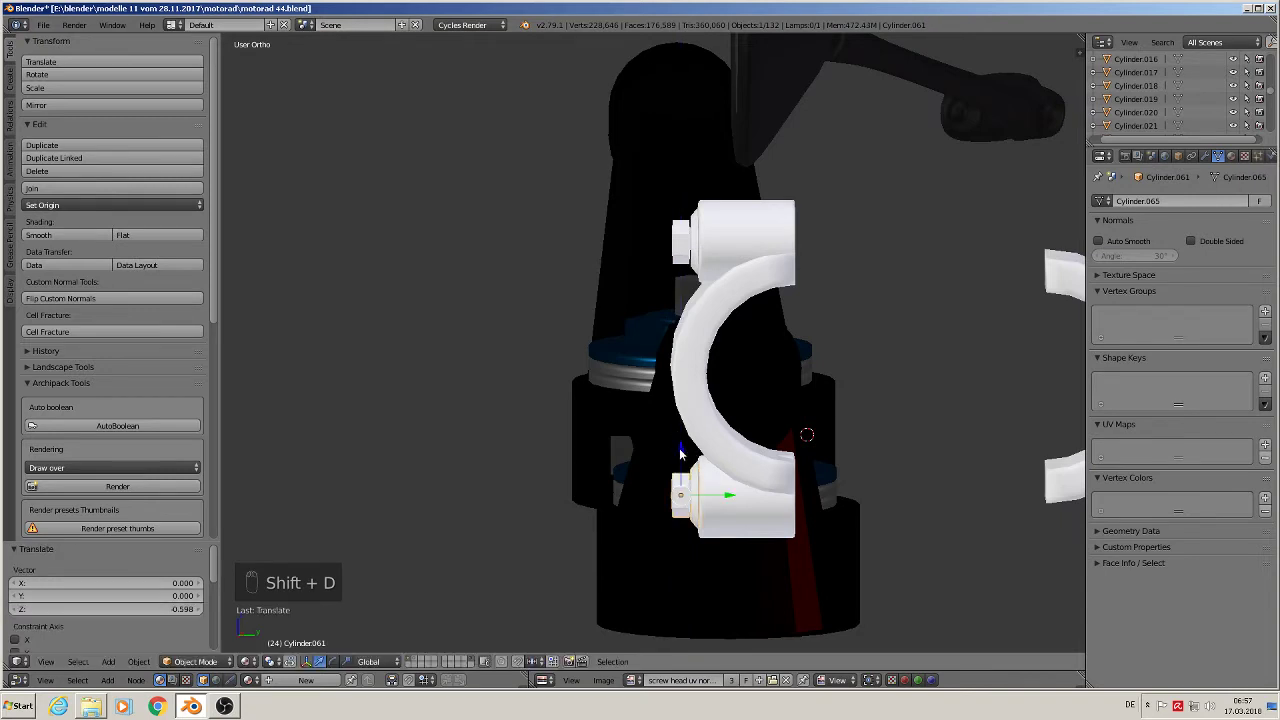
- Try to join the two screw heads on the ring half with cylinders into one object
middle_drag(674, 454, 766, 327)
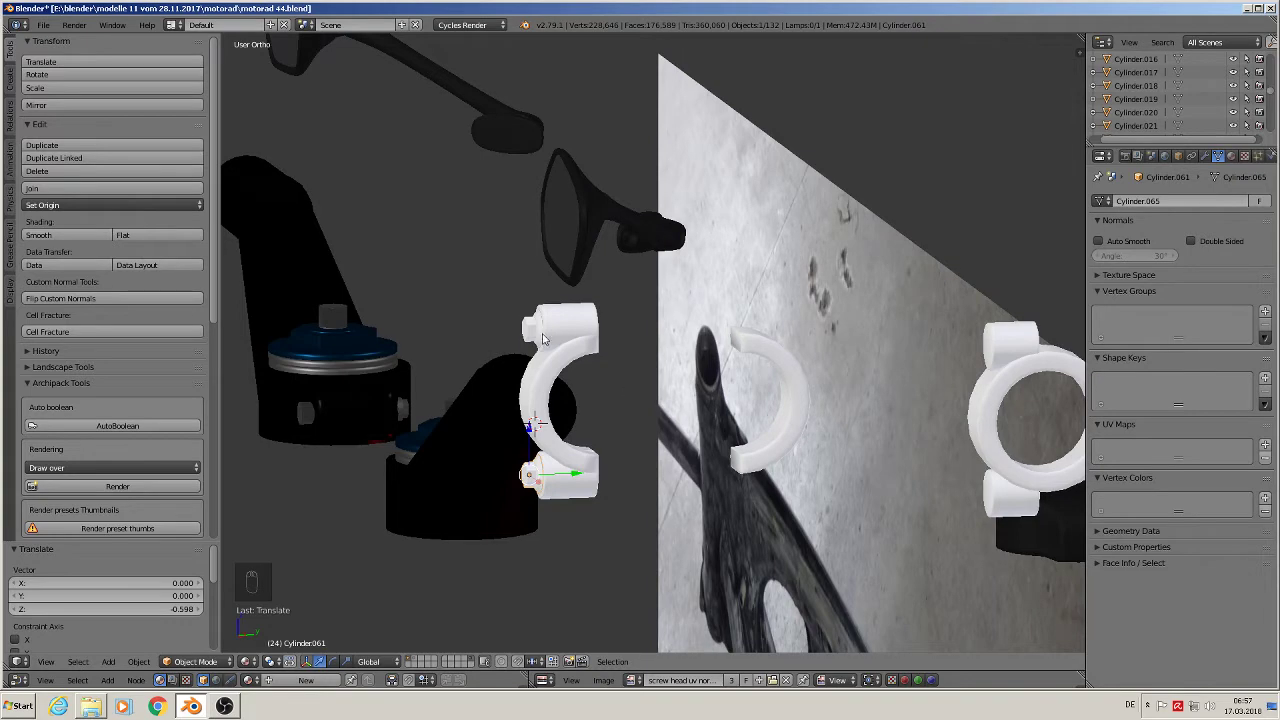
scroll(544, 435, up, 2)
shift+right_click(537, 298)
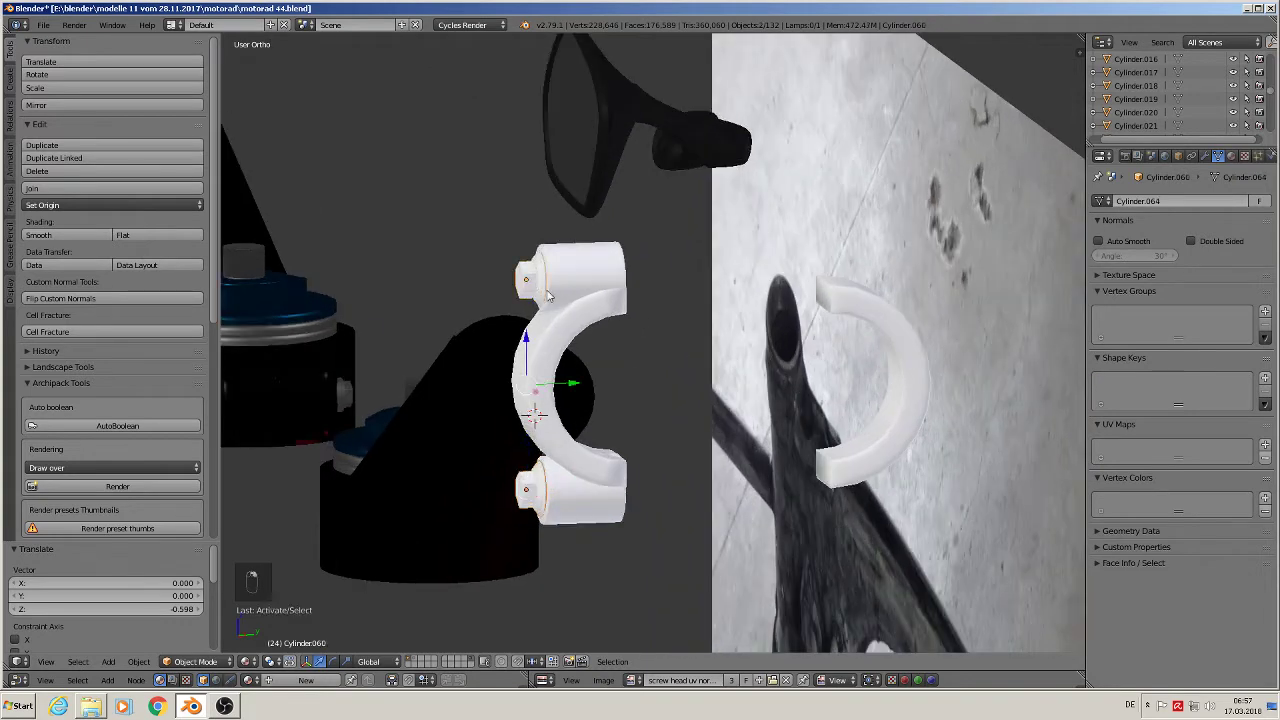
shift+right_click(537, 298)
click(41, 191)
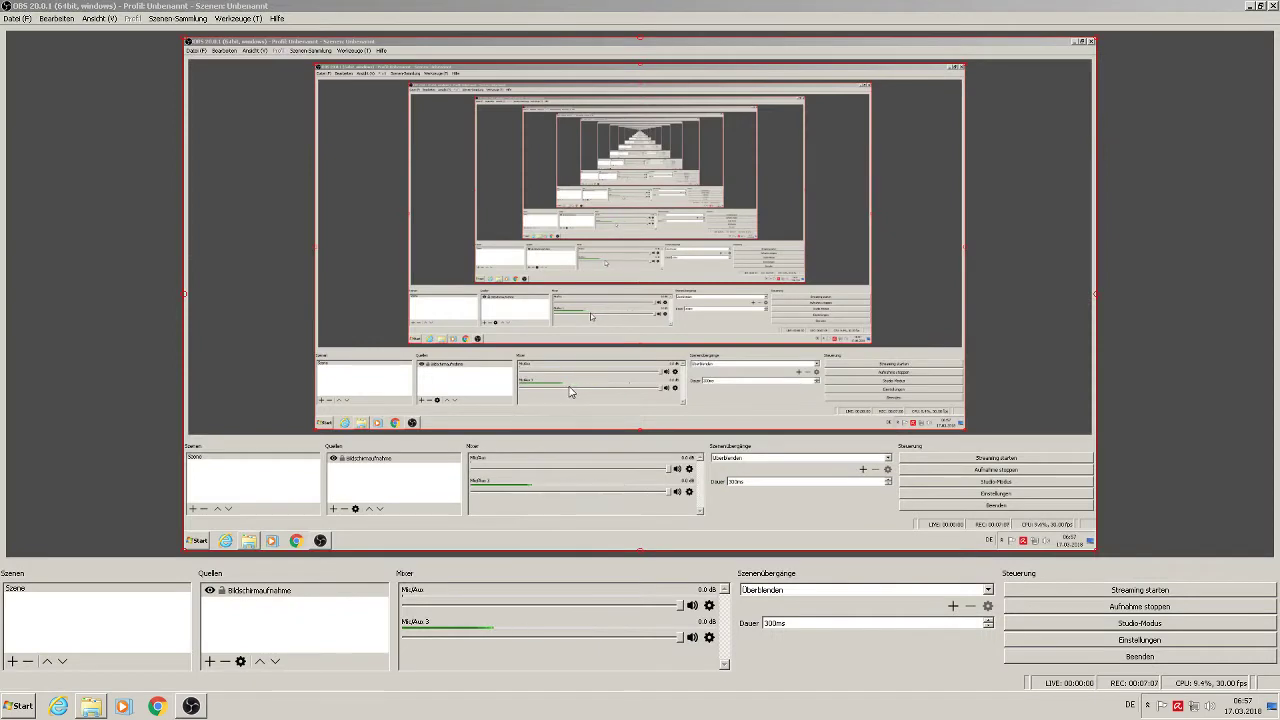
- Minimize OBS and reopen the file motorad 44.blend in Blender
click(1250, 6)
double_click(527, 416)
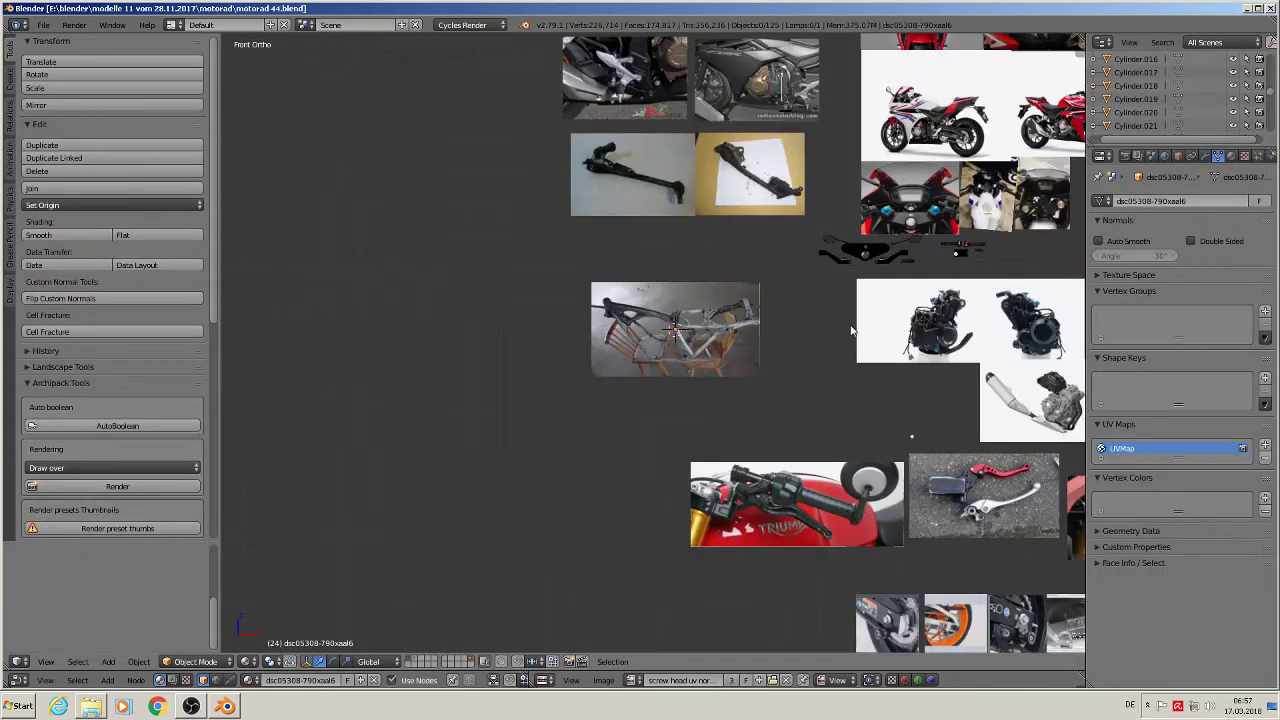
- Look over the reopened scene around the frame photo and the modelled handlebar parts below the cockpit photos
scroll(718, 336, up, 2)
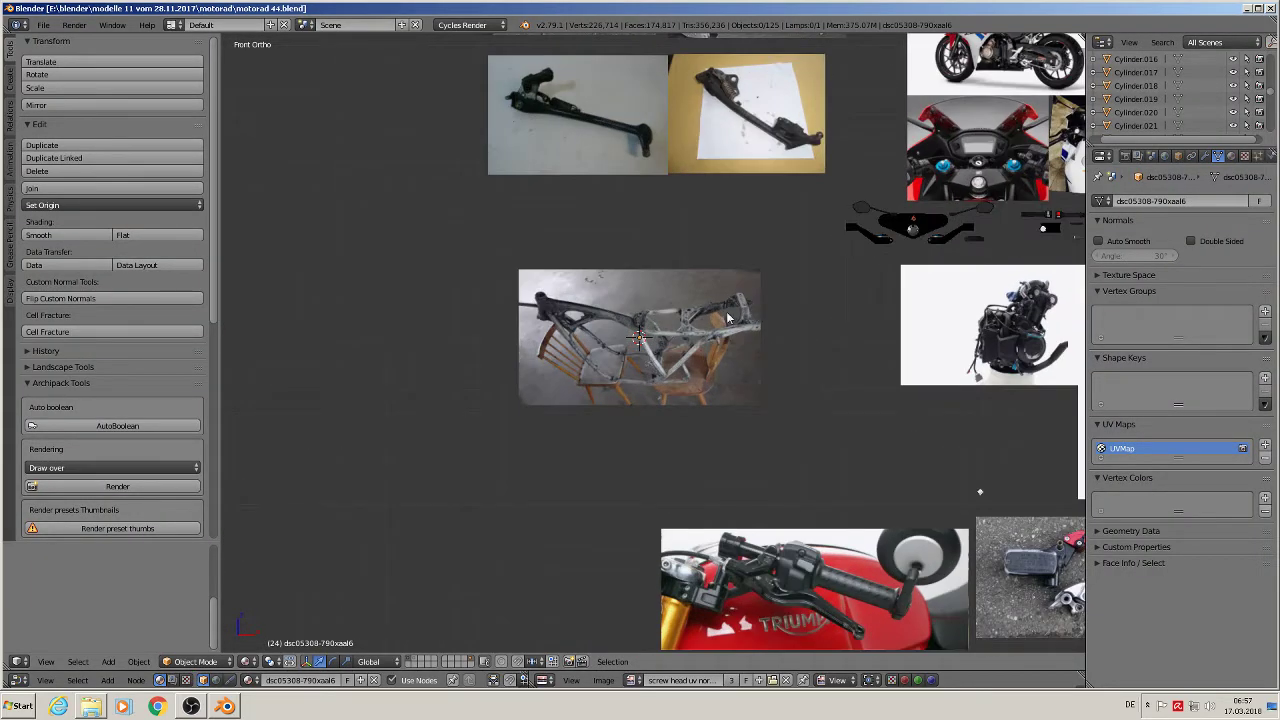
scroll(680, 318, up, 2)
key(a)
scroll(660, 330, up, 2)
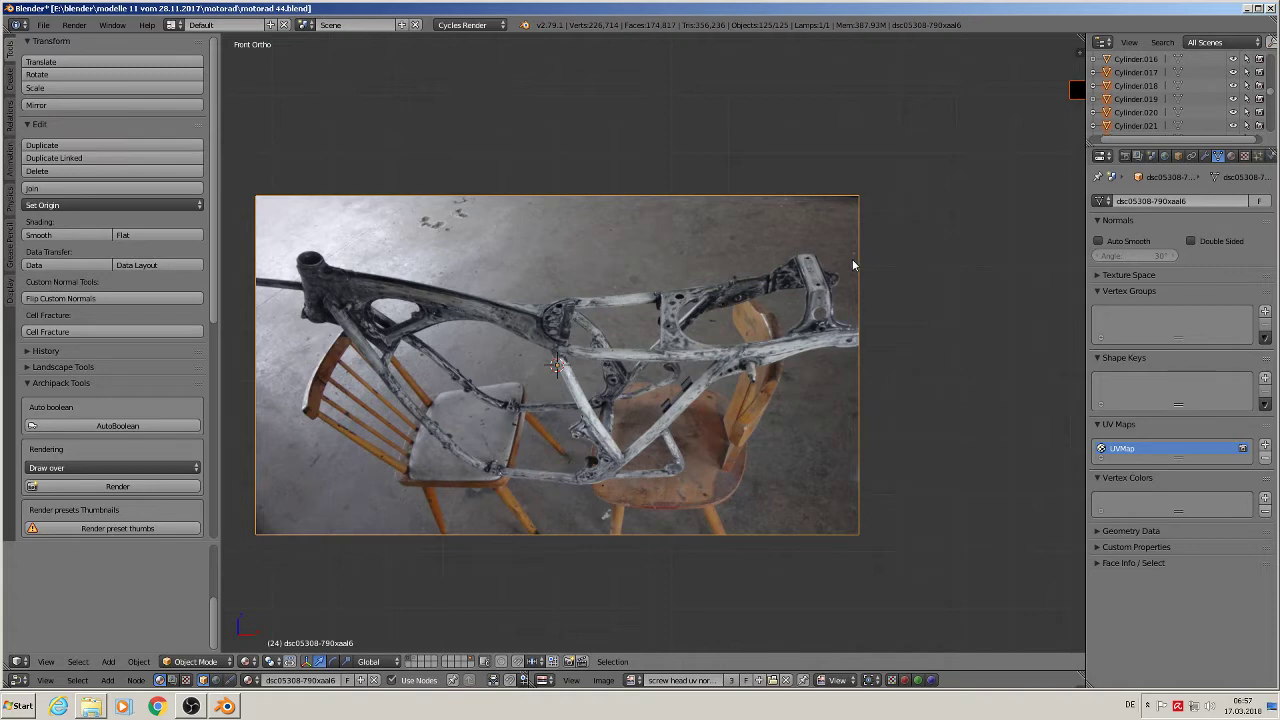
scroll(971, 284, down, 7)
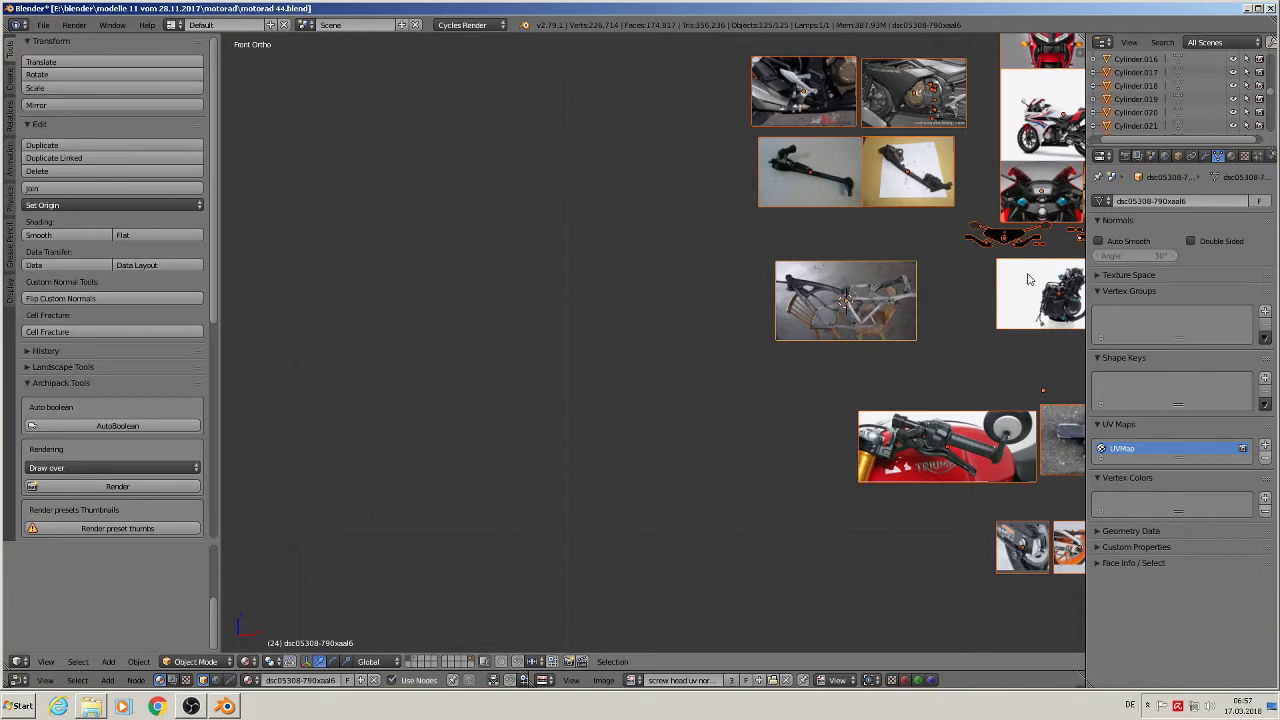
scroll(1027, 279, up, 3)
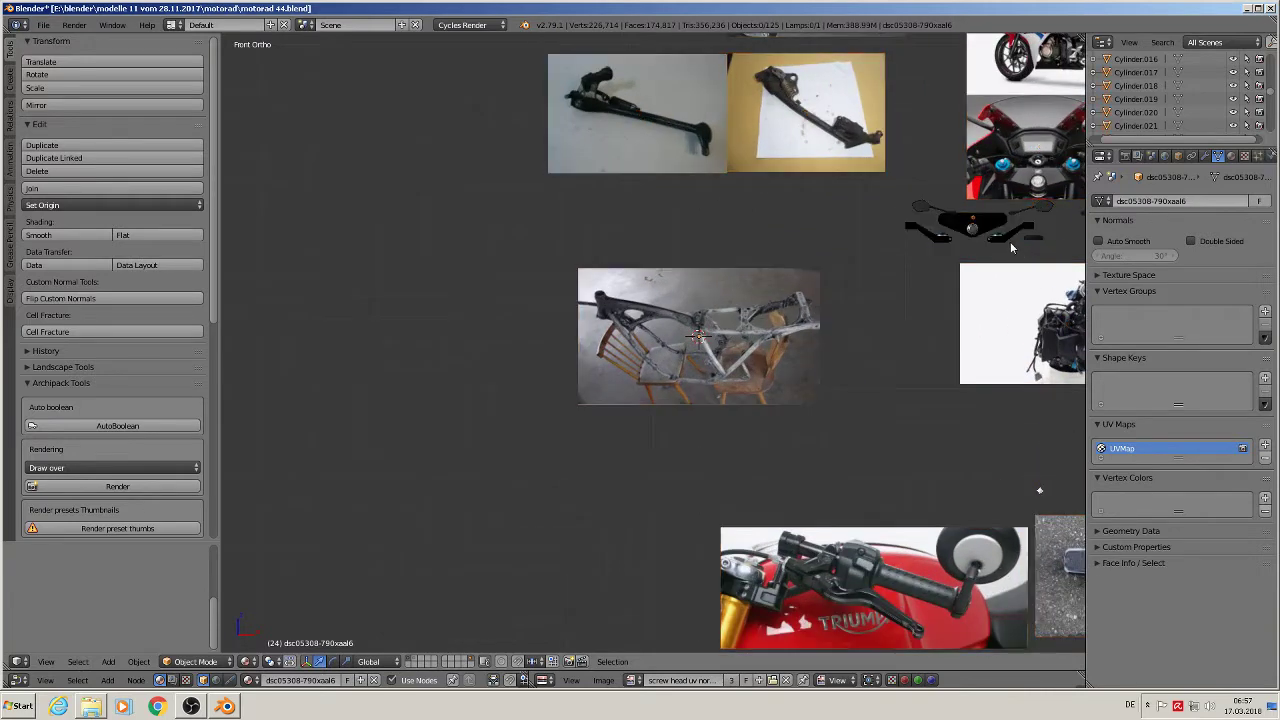
shift+middle_drag(1011, 244, 603, 394)
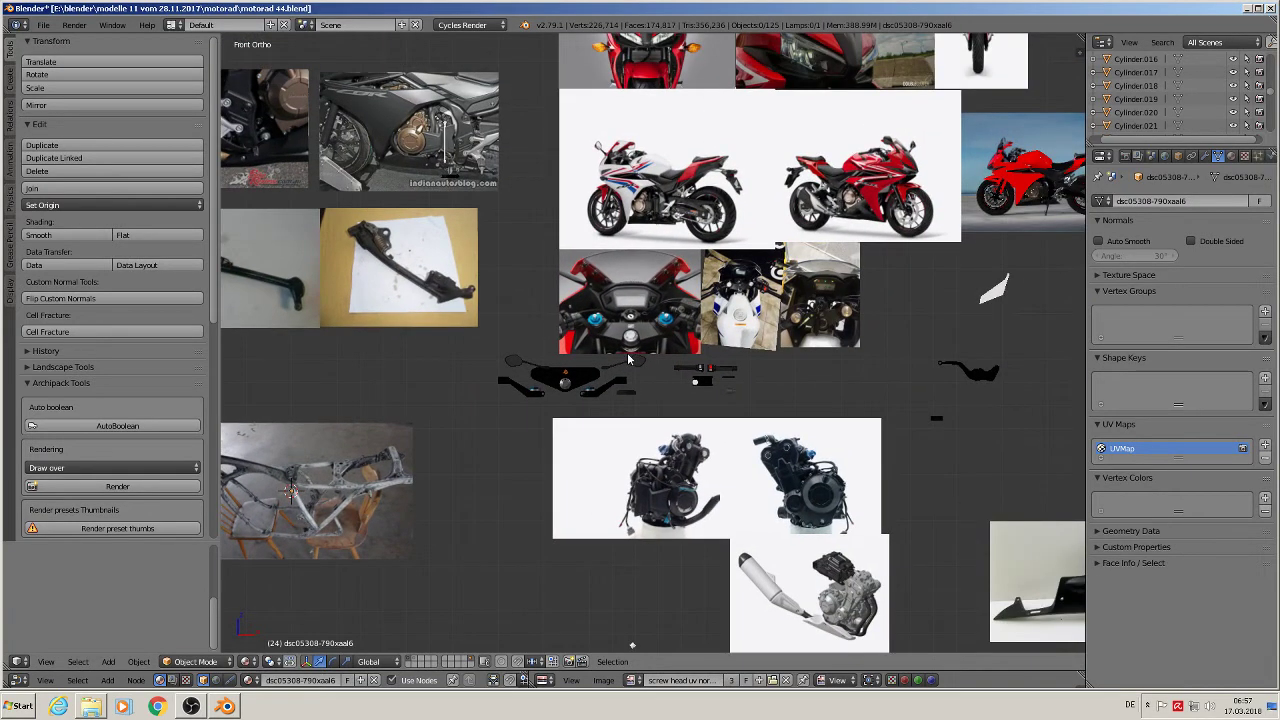
scroll(705, 333, up, 2)
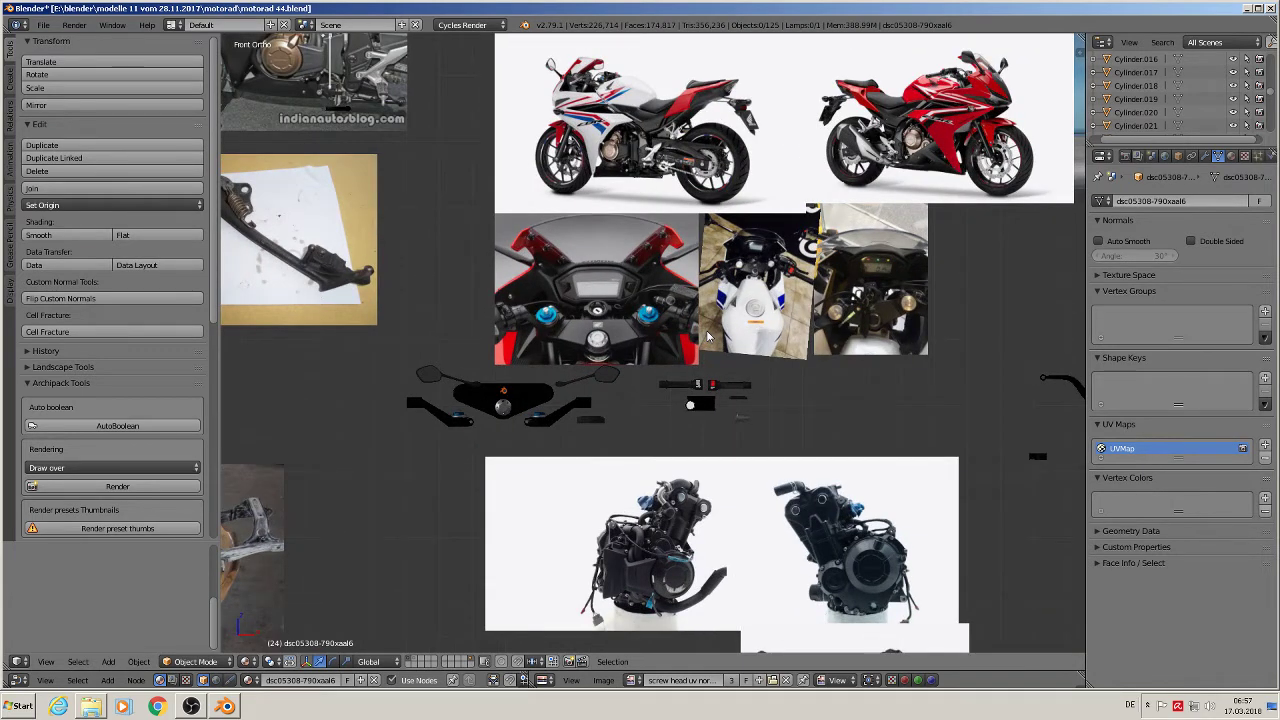
- Add a cube on the instrument display in the close-up cockpit photo and scale it down to fit inside the instrument housing
scroll(707, 335, up, 2)
shift+middle_drag(905, 258, 581, 288)
scroll(622, 338, up, 1)
shift+middle_drag(622, 338, 757, 365)
scroll(757, 365, up, 1)
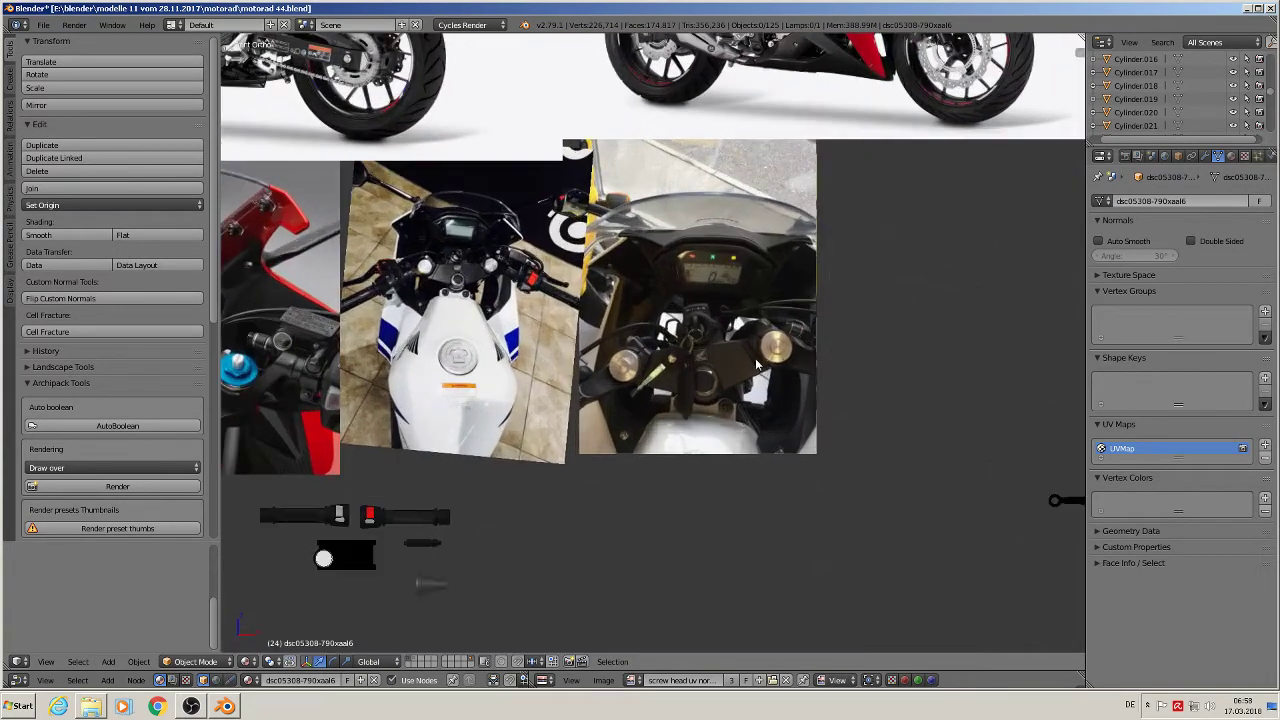
scroll(757, 365, up, 1)
scroll(692, 260, up, 2)
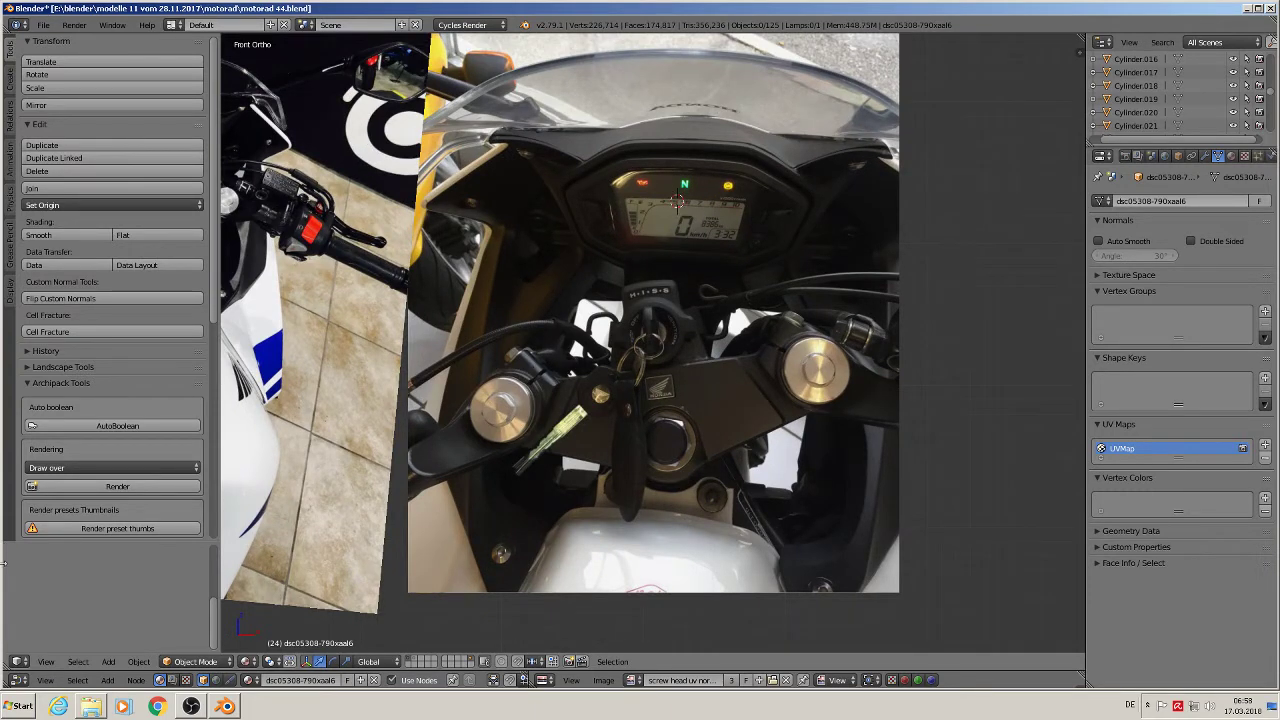
click(108, 661)
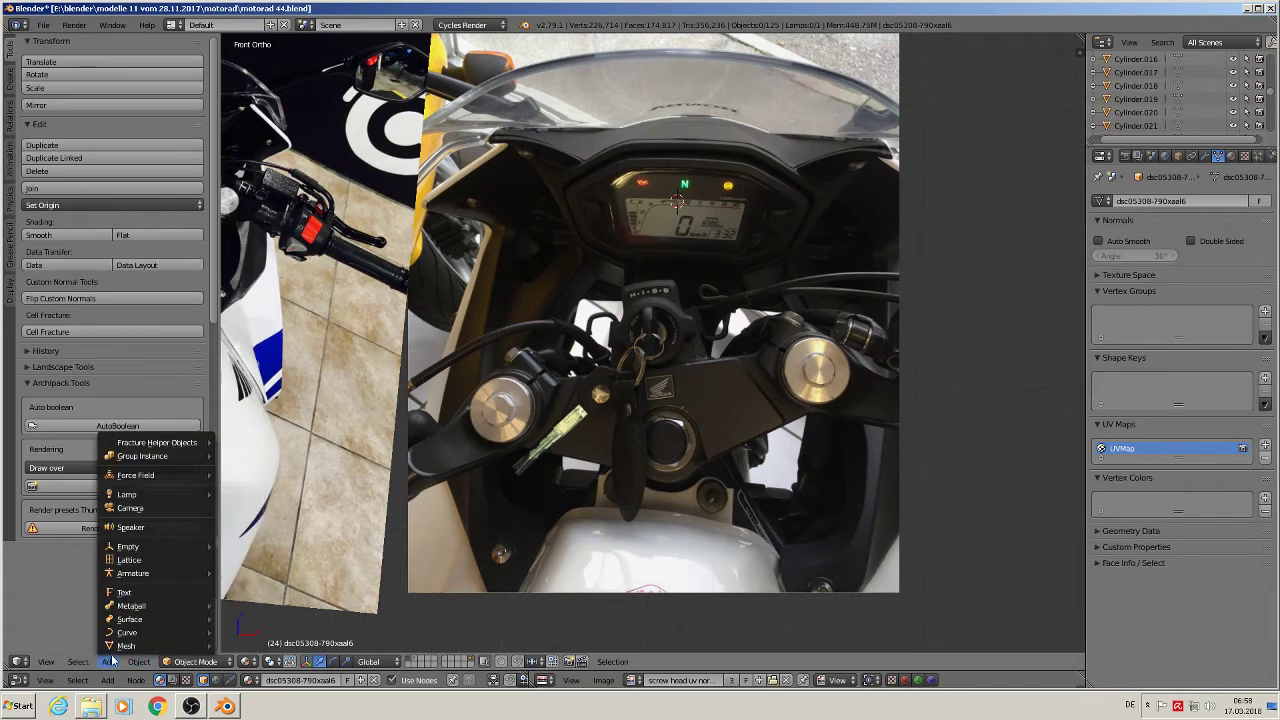
mouse_move(165, 643)
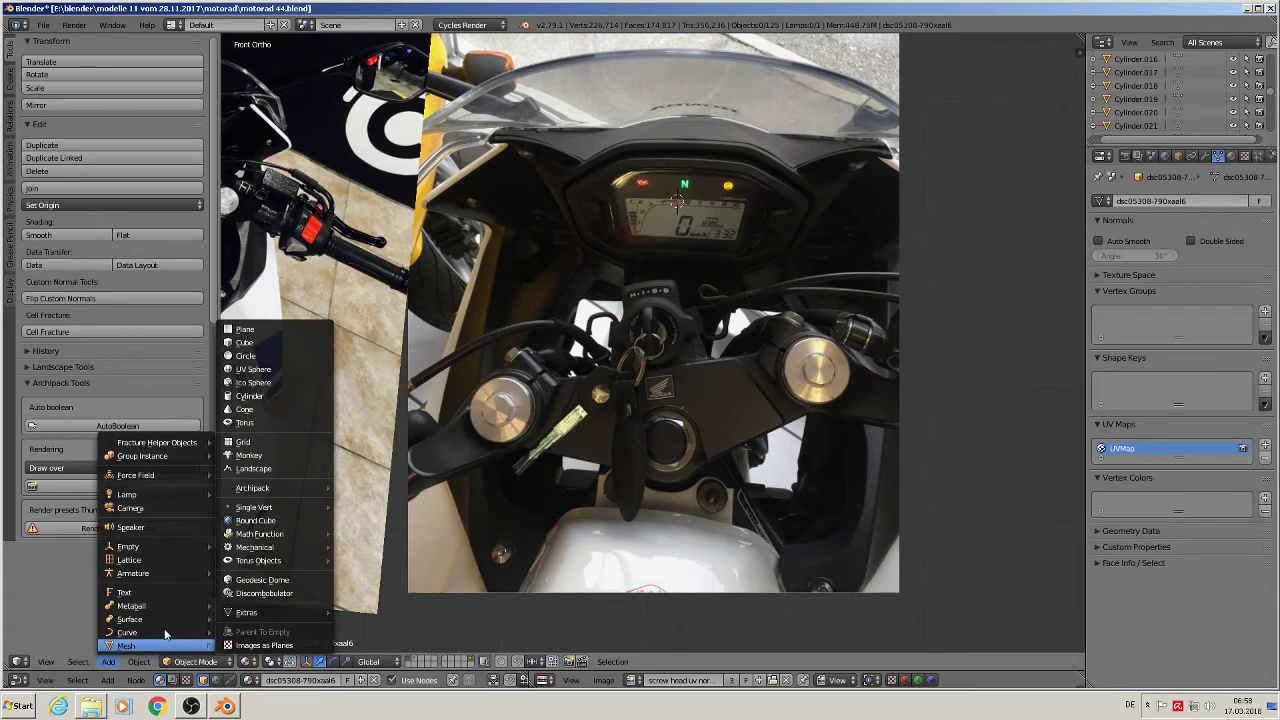
click(306, 346)
key(s)
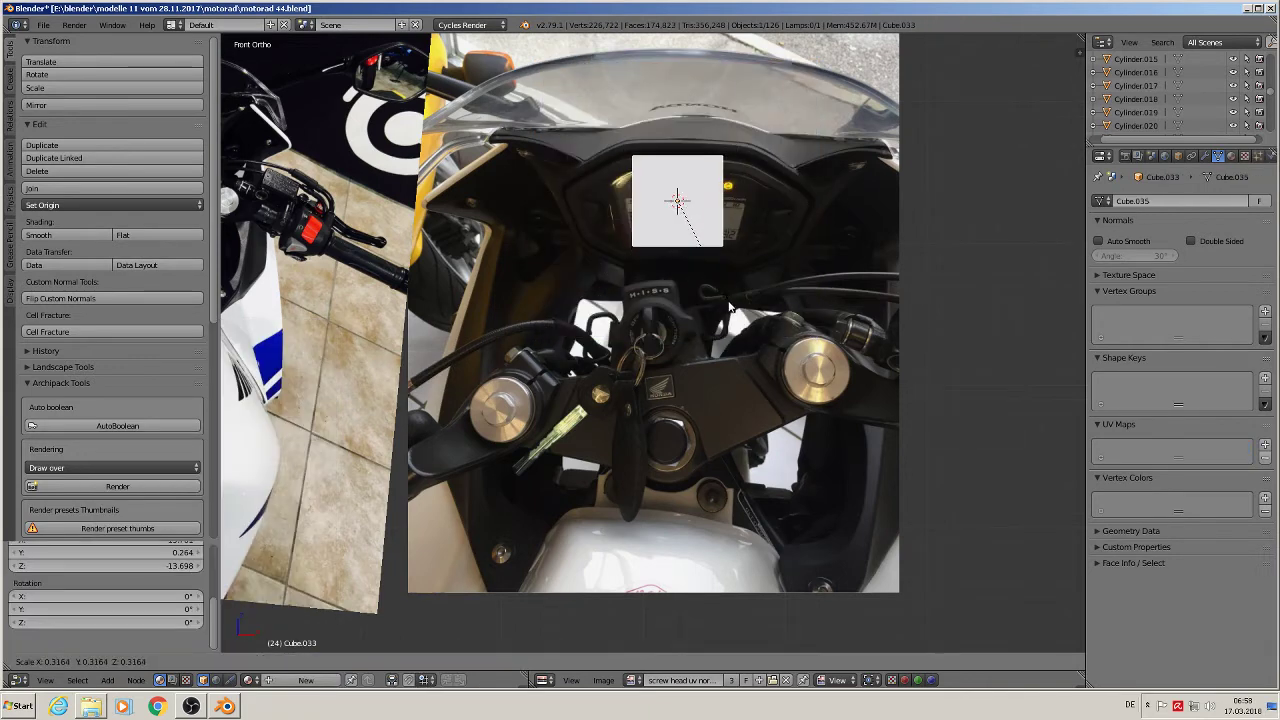
click(728, 288)
- Shift the cube slightly along X to centre it on the instrument display in the photo
scroll(780, 209, up, 2)
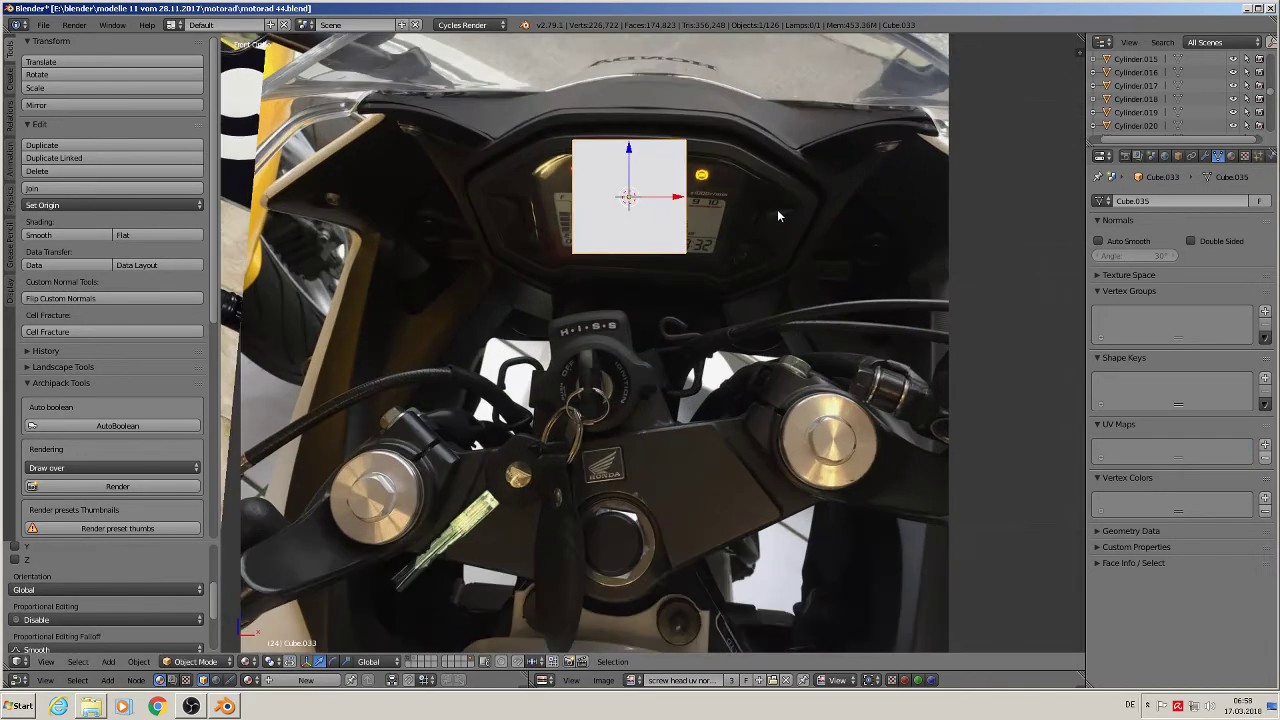
shift+middle_drag(744, 249, 718, 309)
drag(665, 253, 680, 253)
- Move the cube's two upper corners outward along X to widen it along the upper edge of the instrument housing
key(Tab)
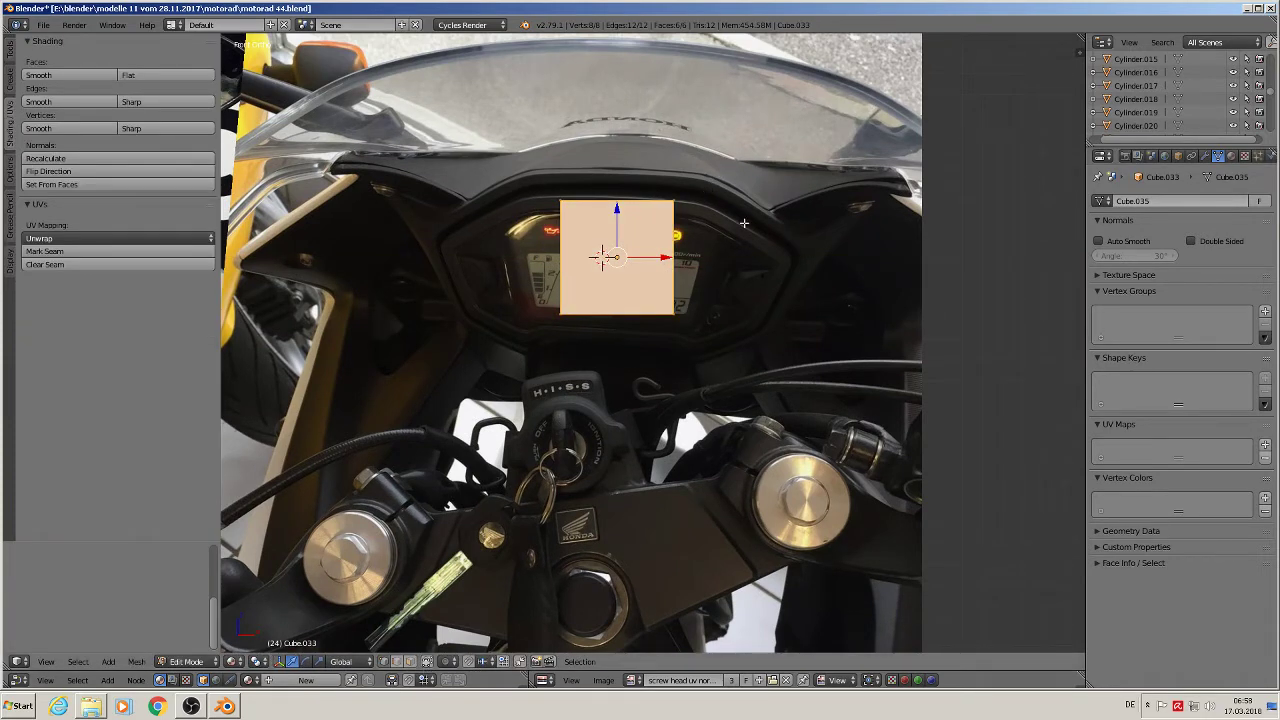
key(a)
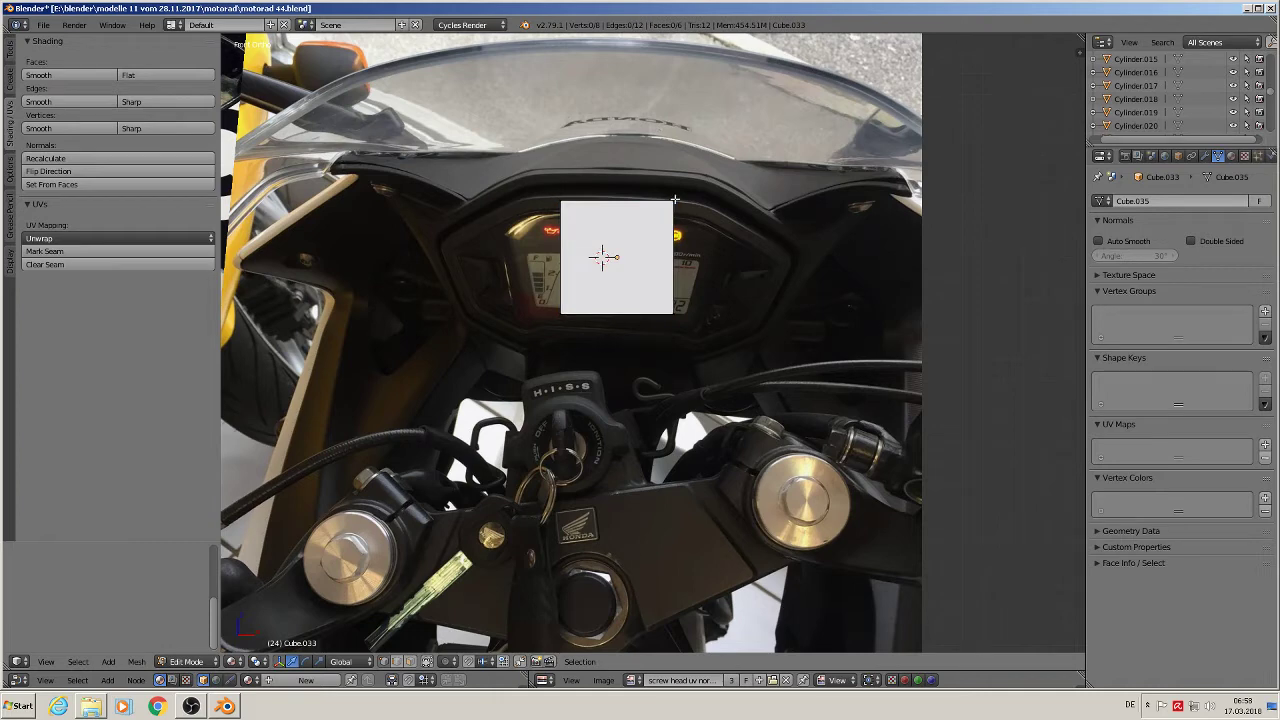
right_click(675, 200)
key(g)
key(x)
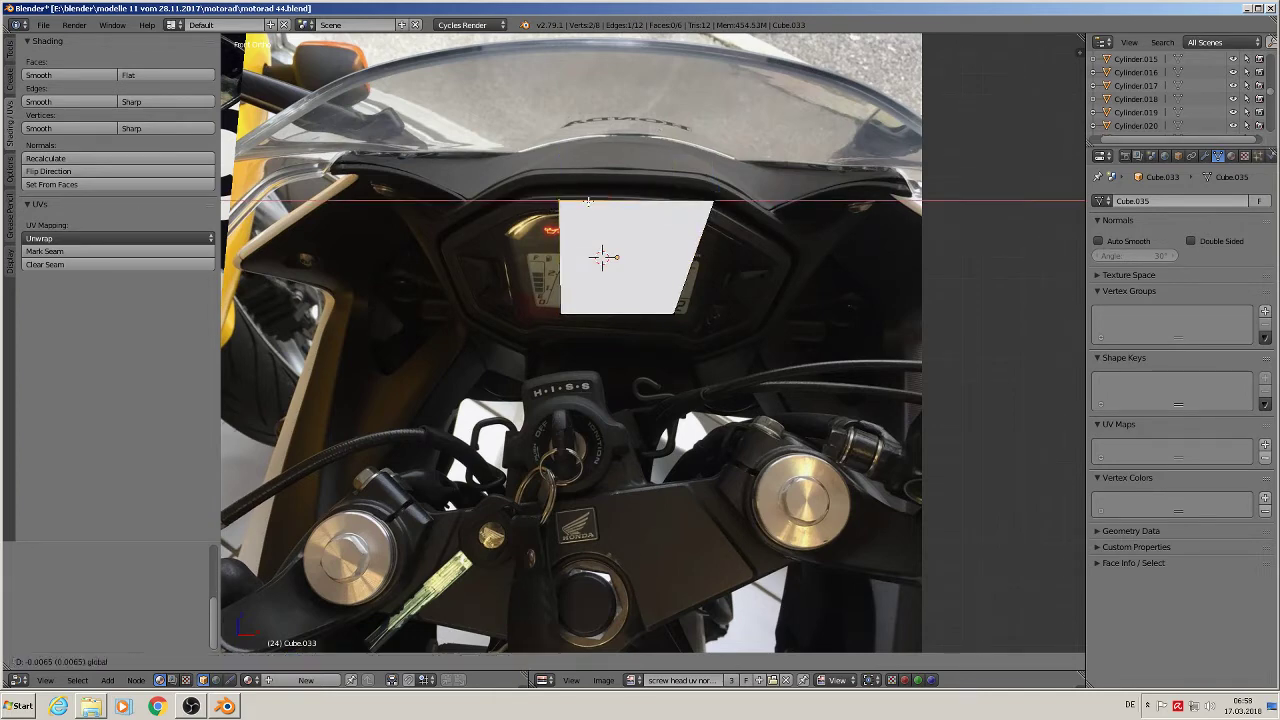
click(553, 204)
- Move the cube's two lower corners down so that its lower edge follows the lower rim of the instrument housing
key(a)
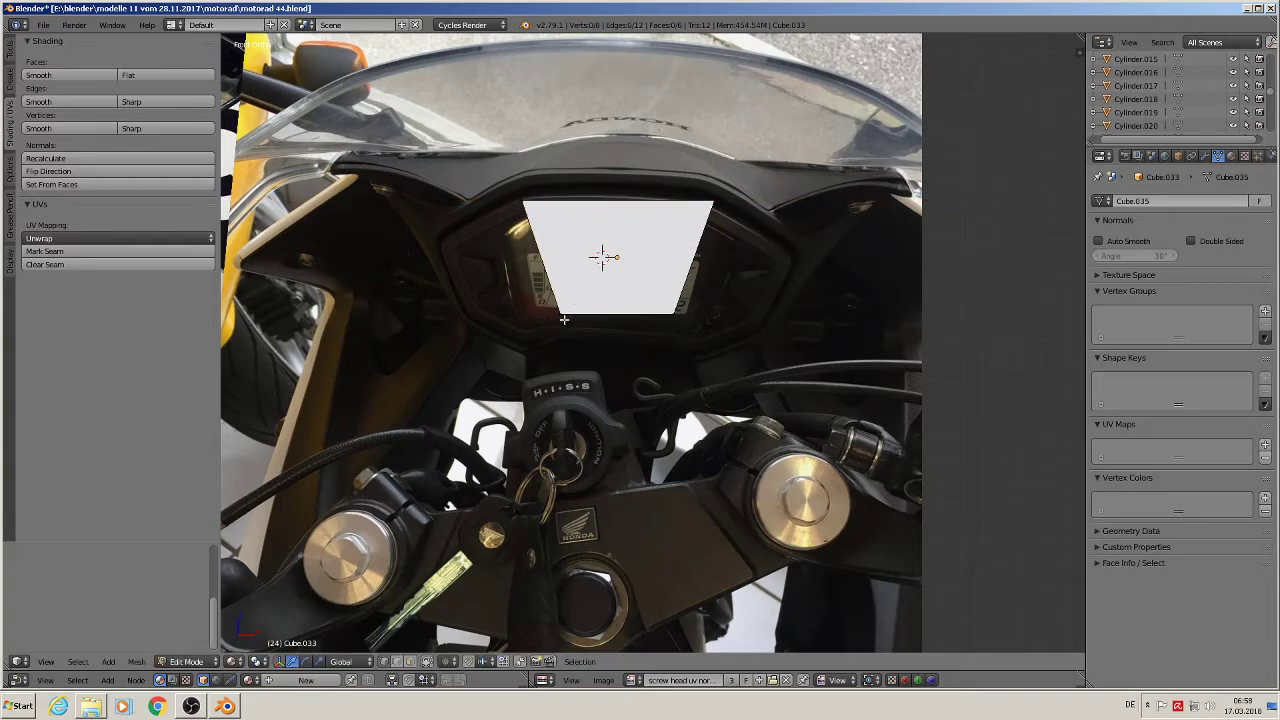
right_click(561, 316)
key(g)
click(548, 352)
key(a)
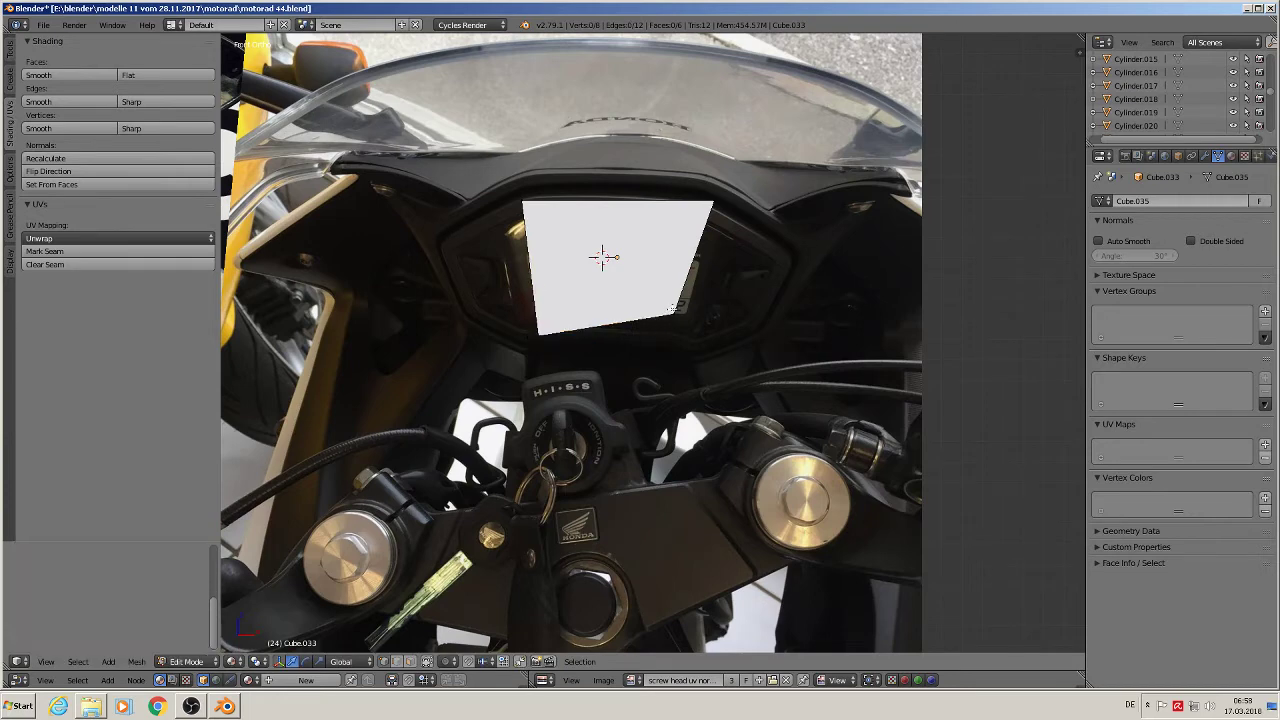
key(v)
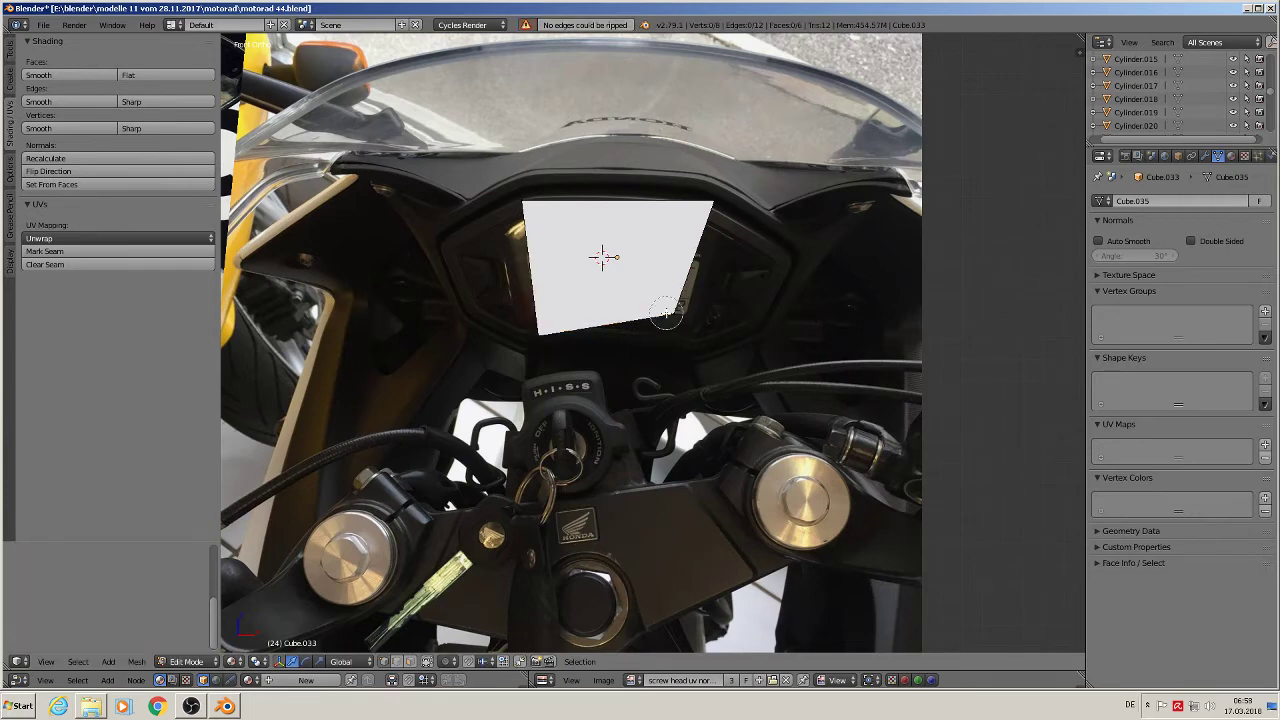
right_click(673, 314)
key(g)
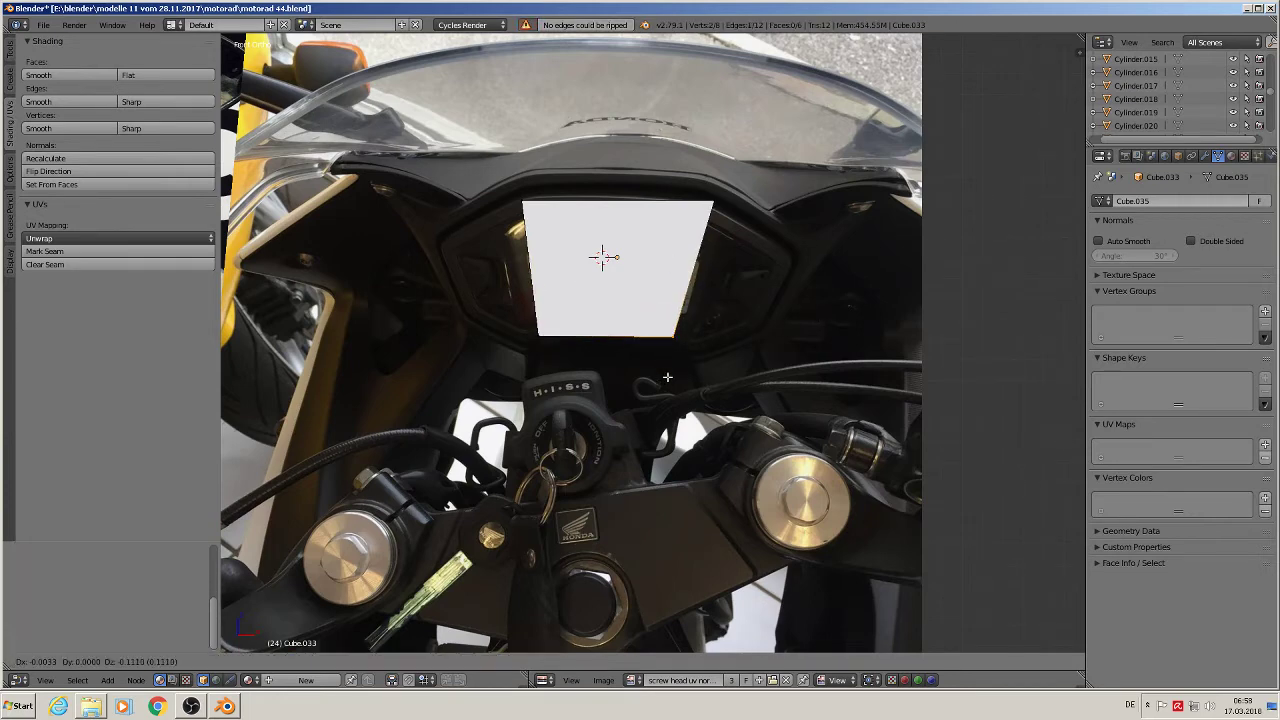
click(667, 376)
- Extrude the cube's lower corner edge beside the display in three segments along the housing outline up to its side tip
scroll(679, 355, up, 1)
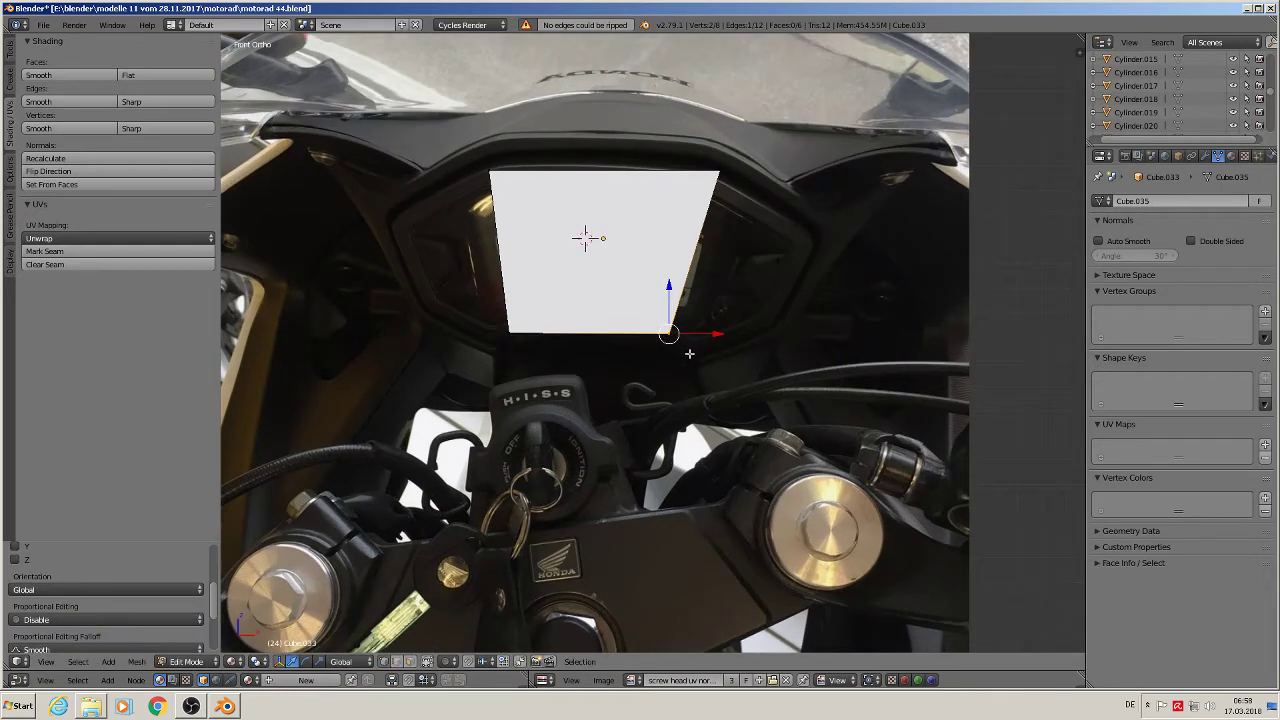
scroll(703, 366, up, 1)
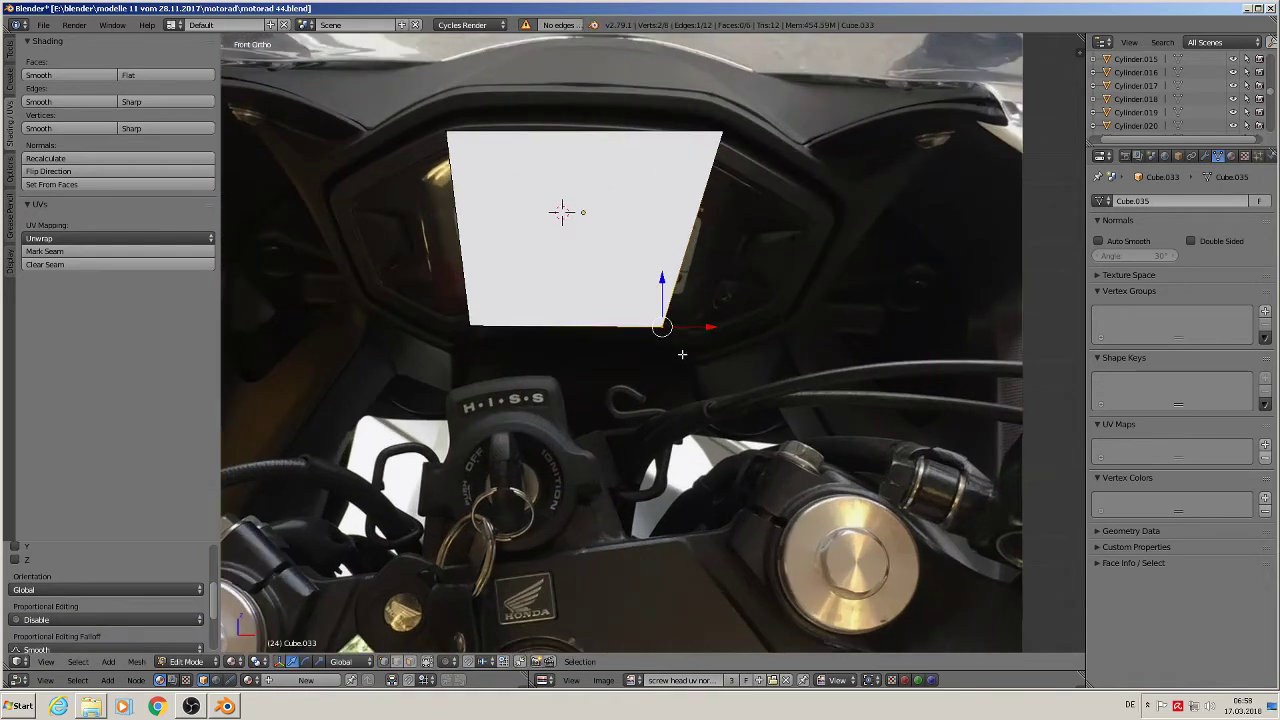
key(e)
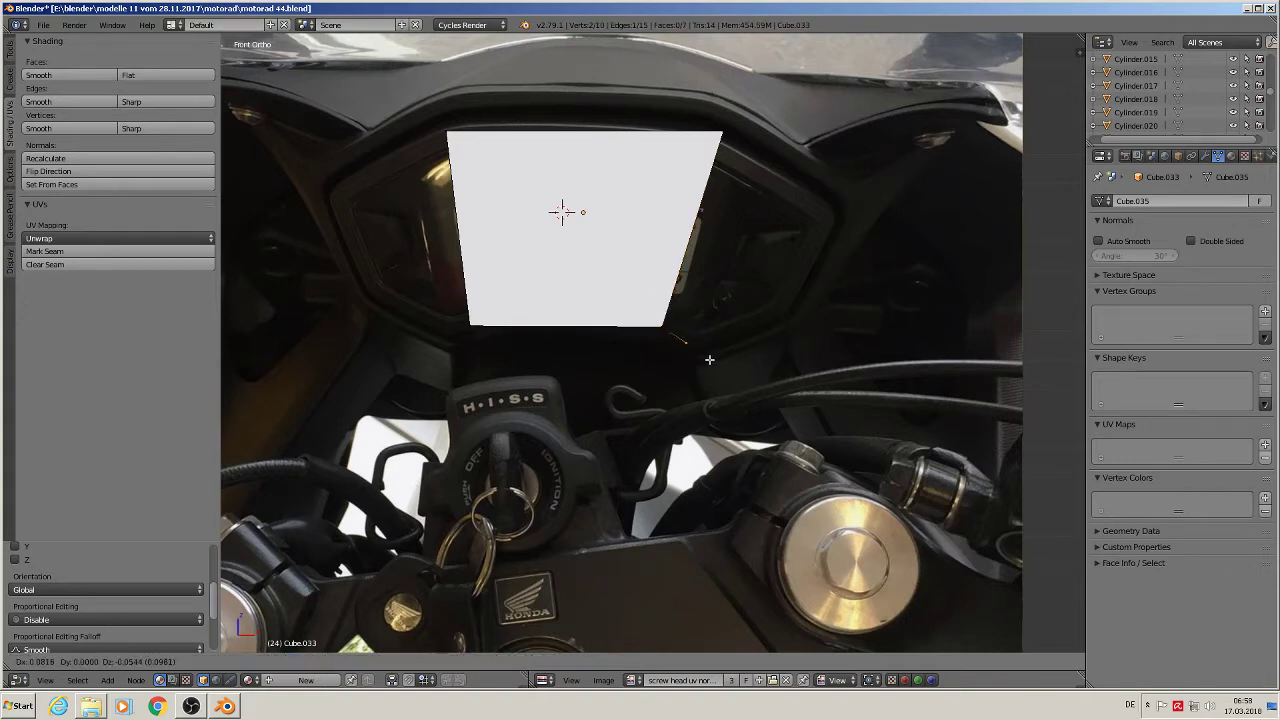
click(715, 355)
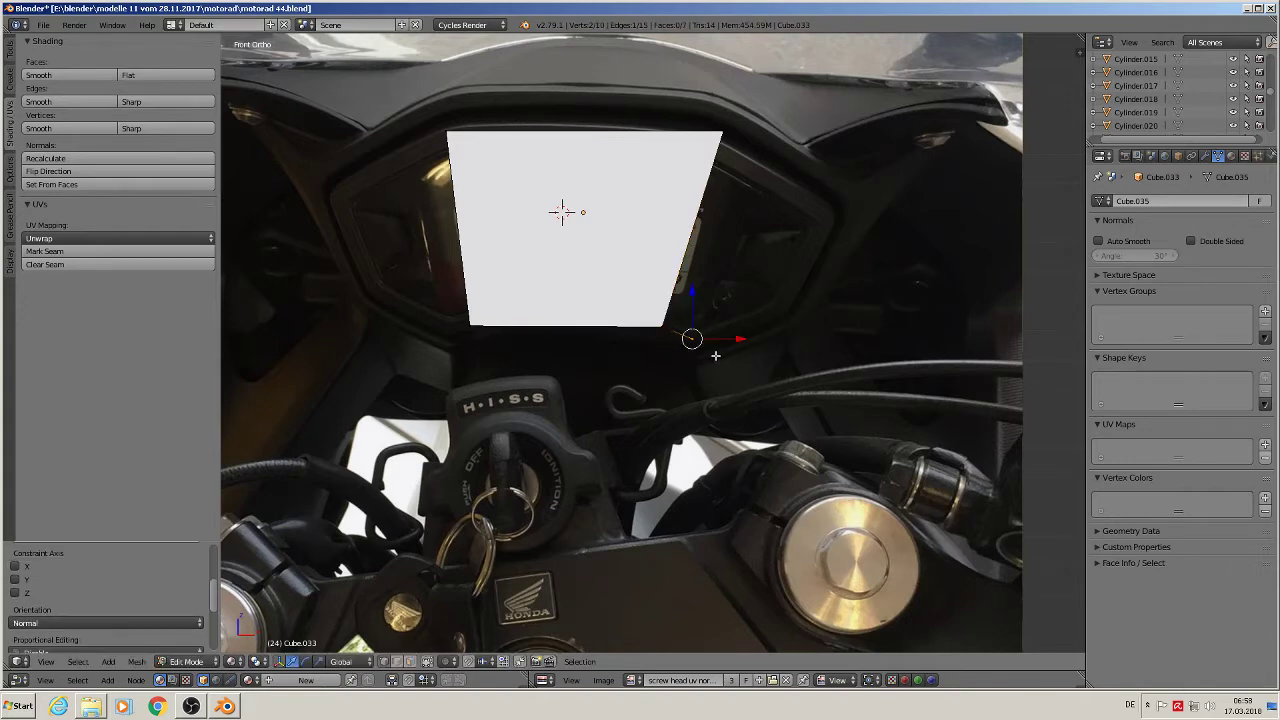
key(e)
click(804, 322)
key(e)
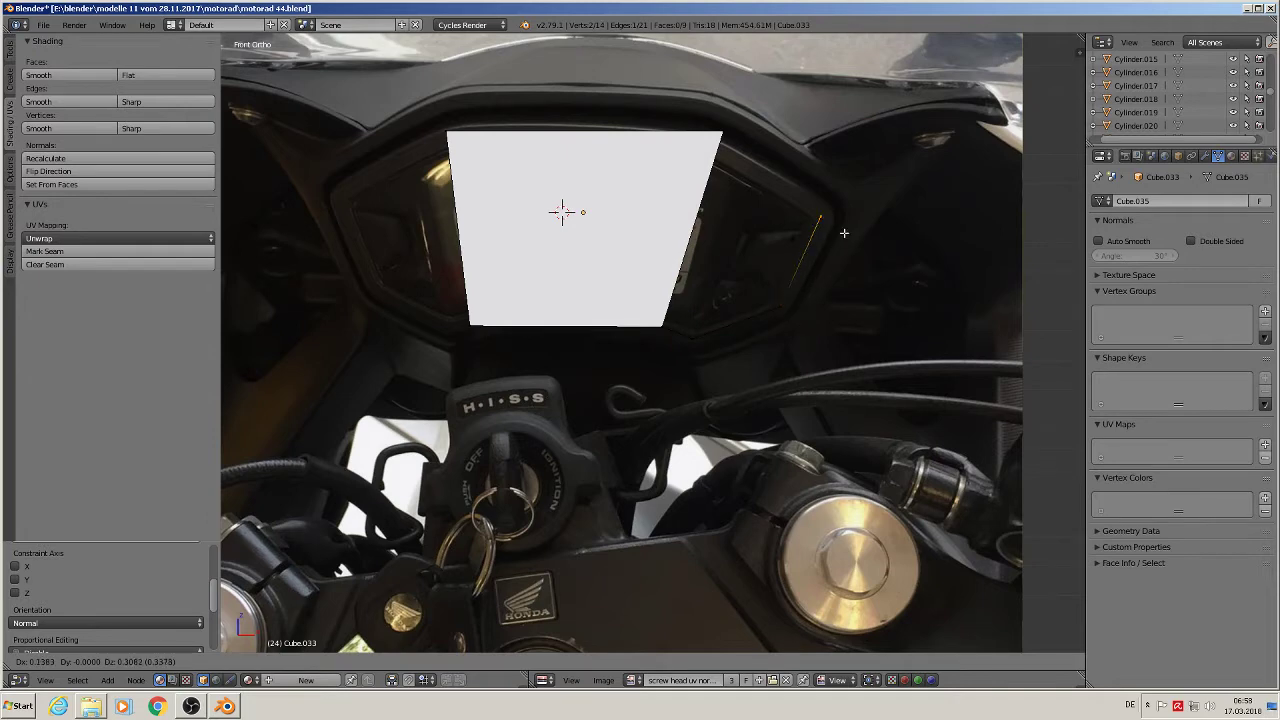
click(845, 234)
- Bridge the extruded side tip to the cube's upper edge with a face and fill the side section's back and front openings
middle_drag(757, 193, 802, 172)
shift+right_click(757, 101)
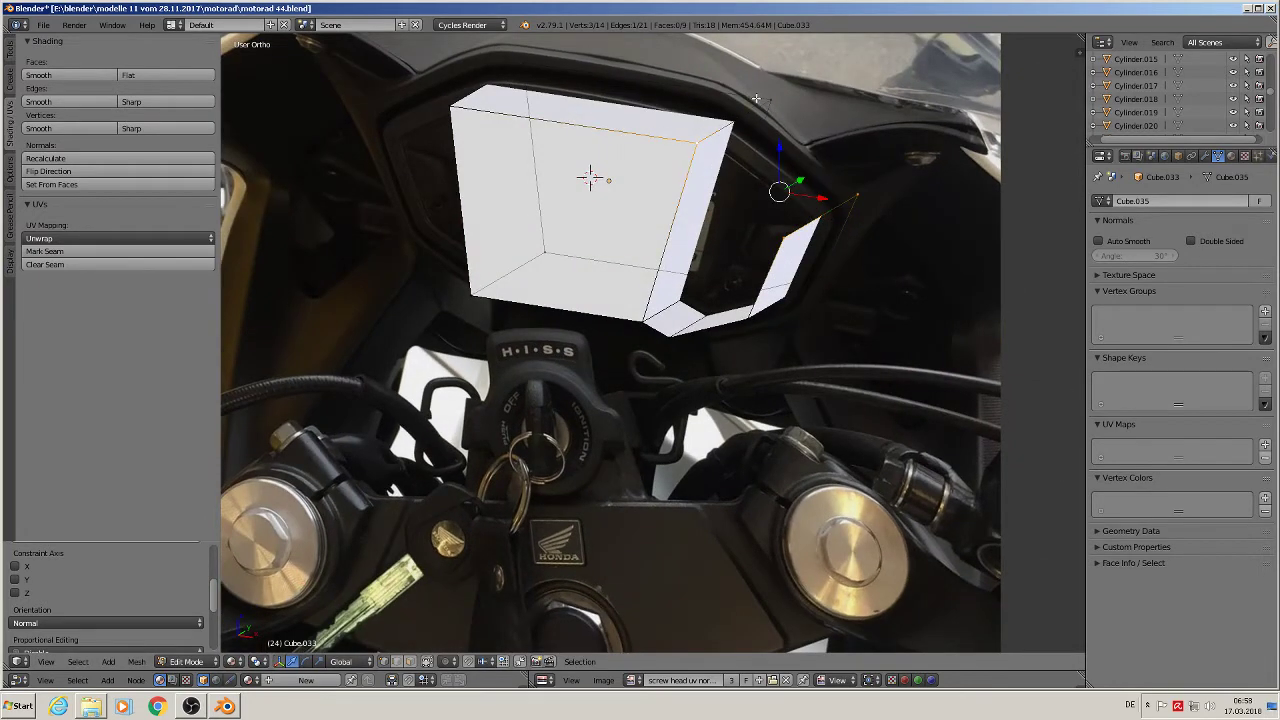
key(f)
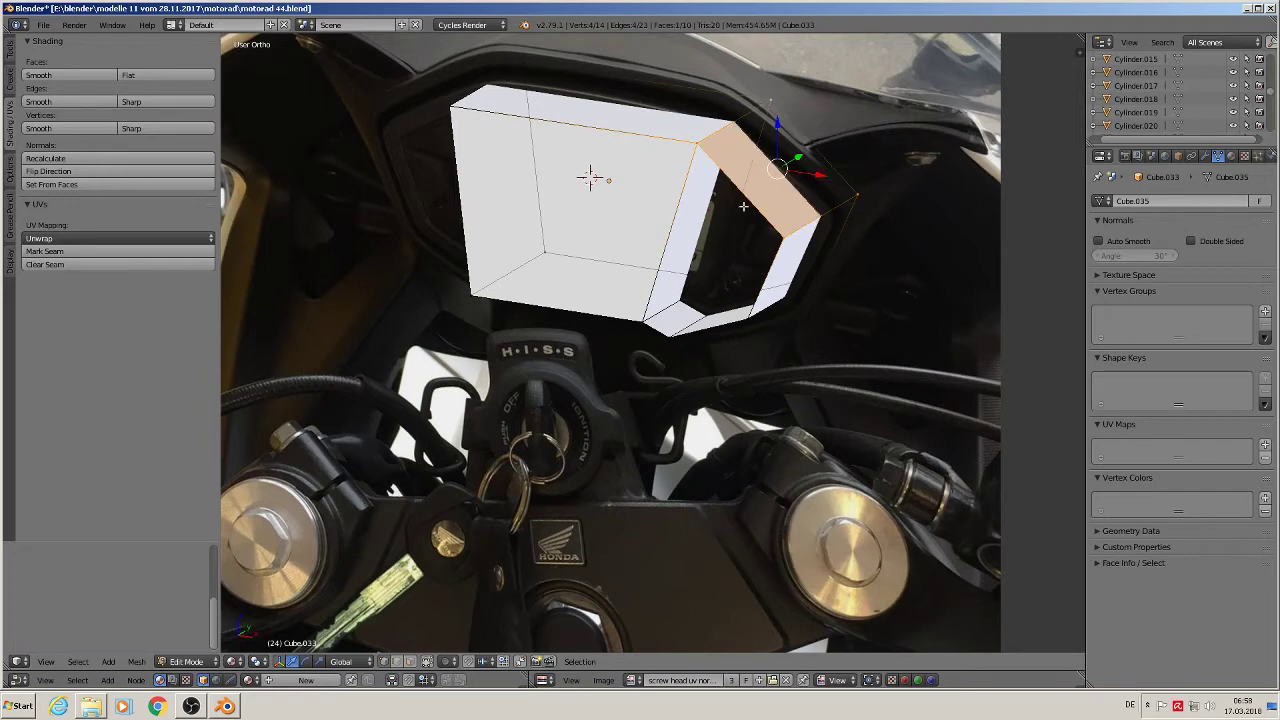
alt+right_click(825, 153)
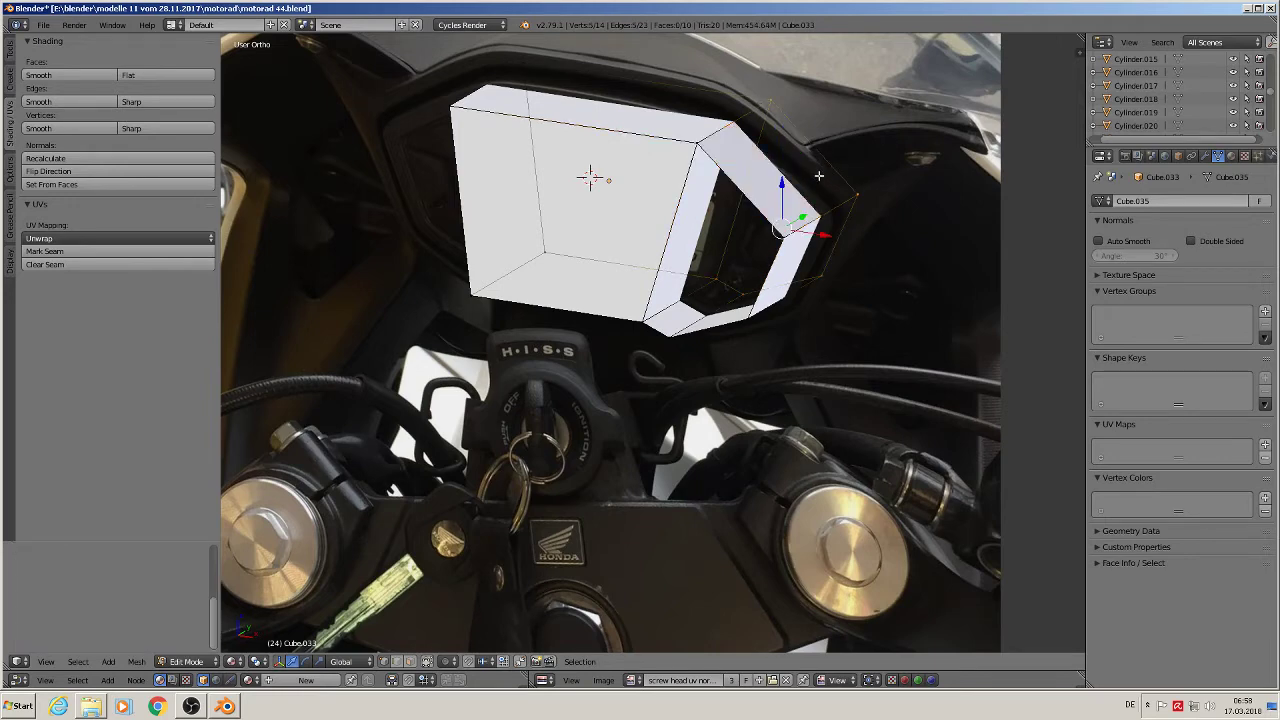
right_click(737, 203)
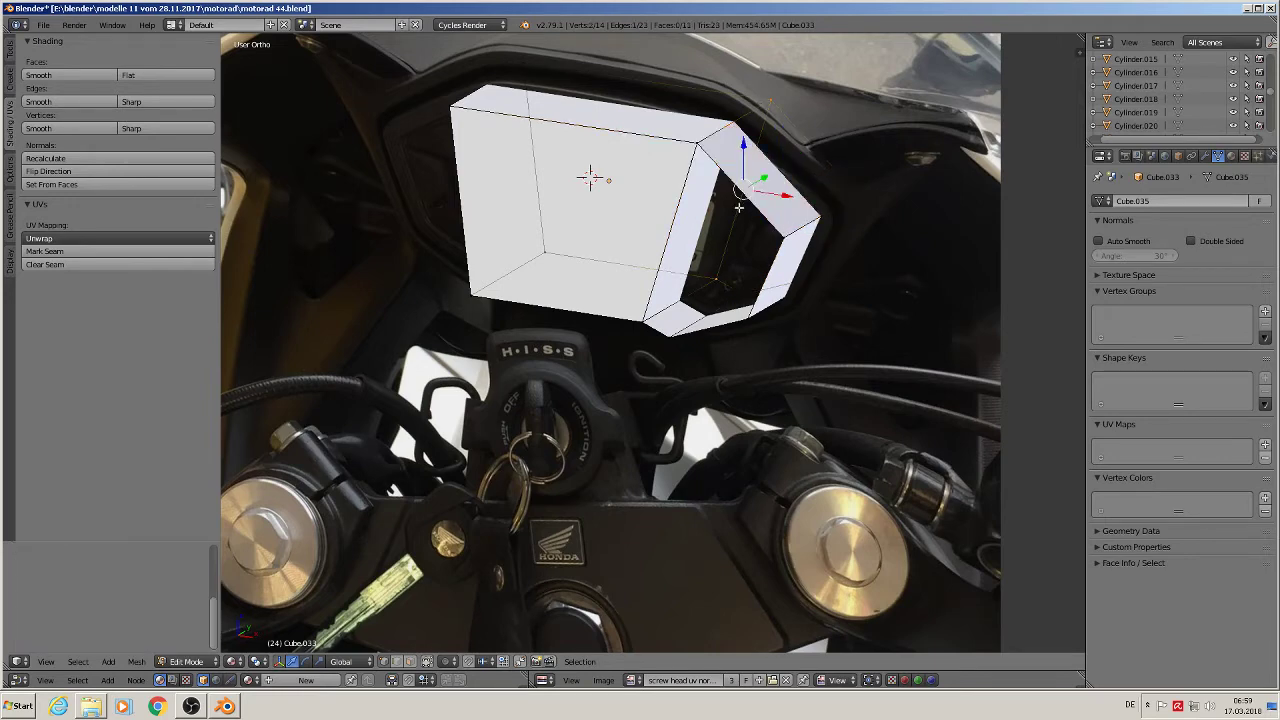
alt+right_click(749, 204)
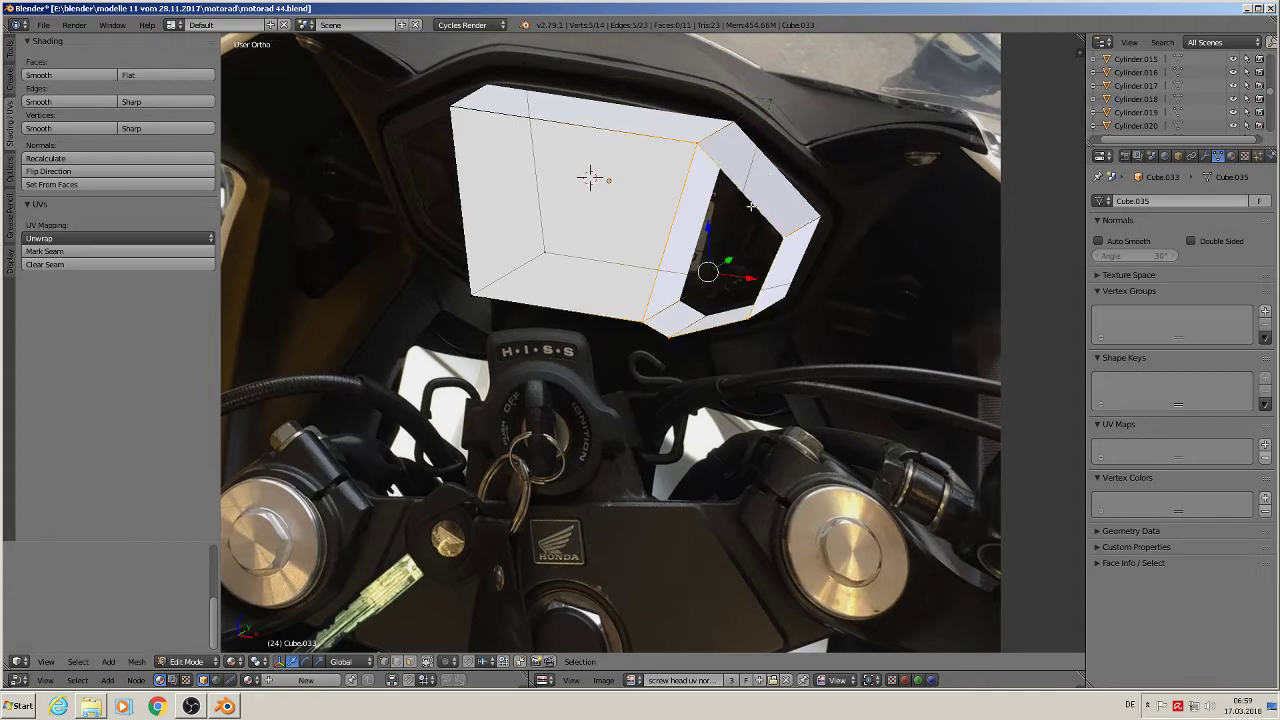
key(f)
- Add a centred vertical loop cut through the middle block and flatten it by scaling to 0 along X
middle_drag(680, 240, 722, 218)
middle_drag(539, 159, 530, 159)
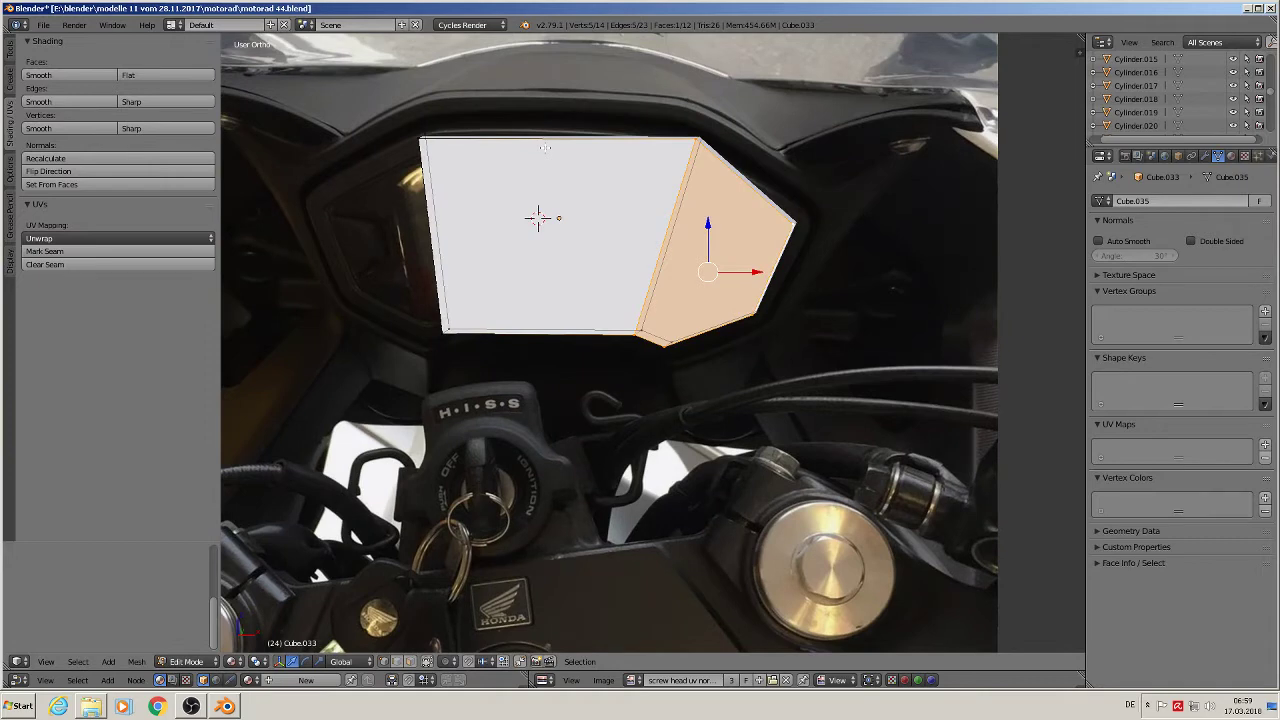
key(ctrl+r)
click(545, 147)
right_click(545, 147)
key(KP_1)
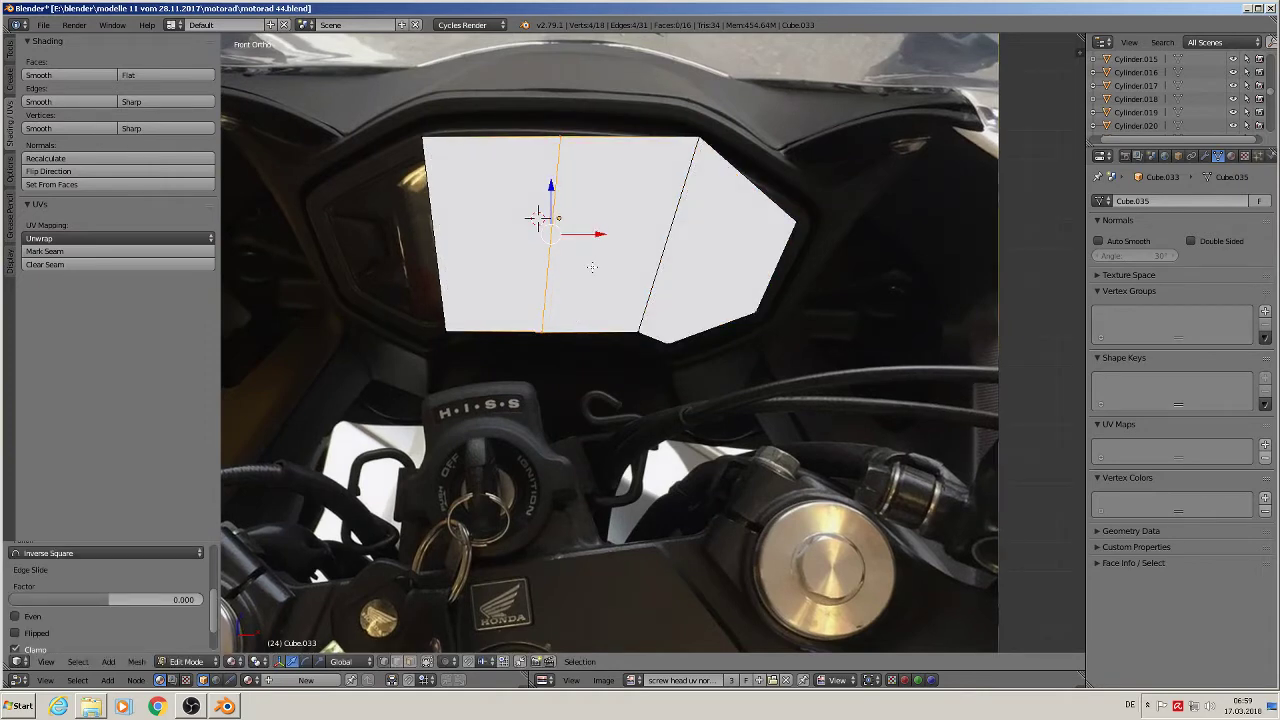
text(sx)
text(0)
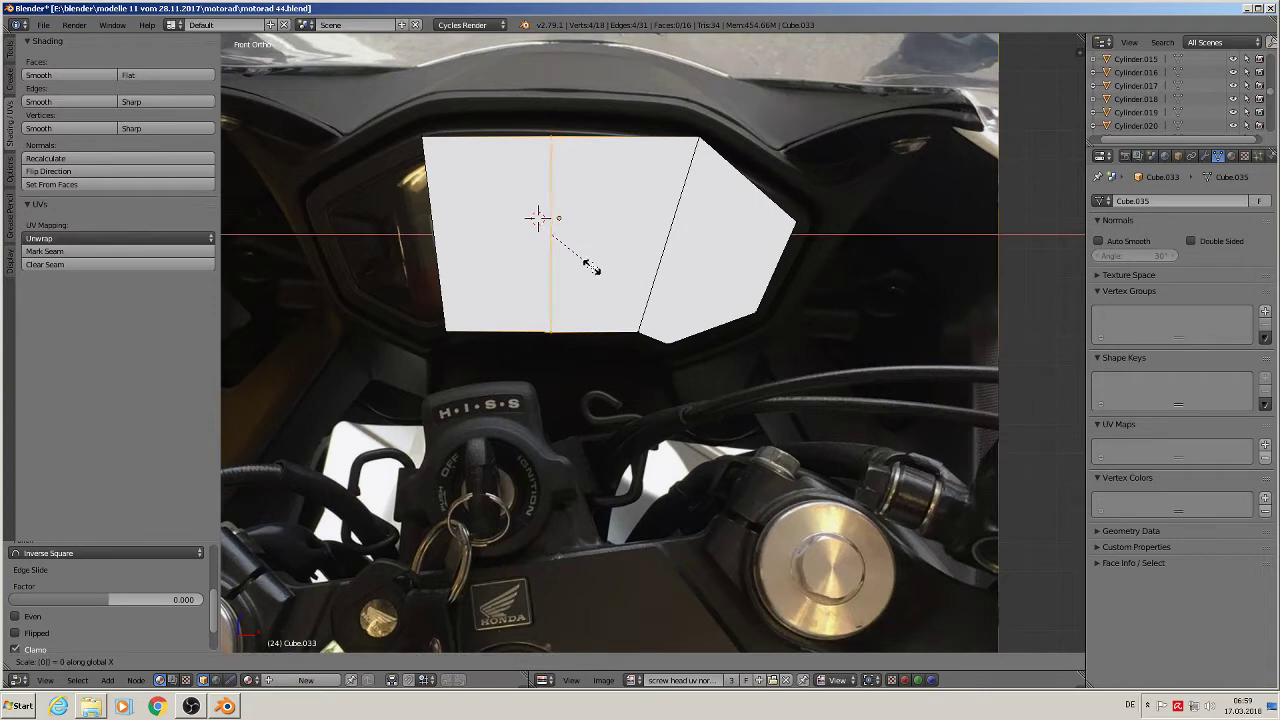
key(Return)
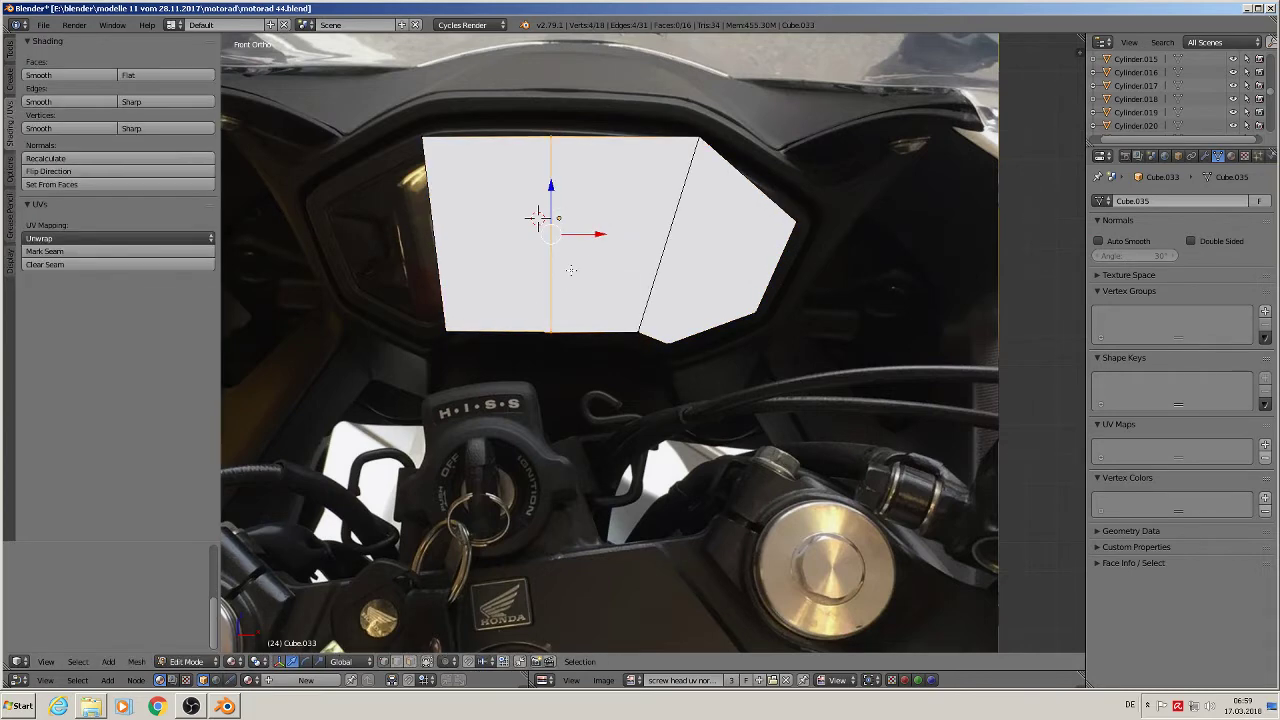
- Delete the outer vertices on the side without the extrusion, keeping only half of the housing from the centre loop
key(a)
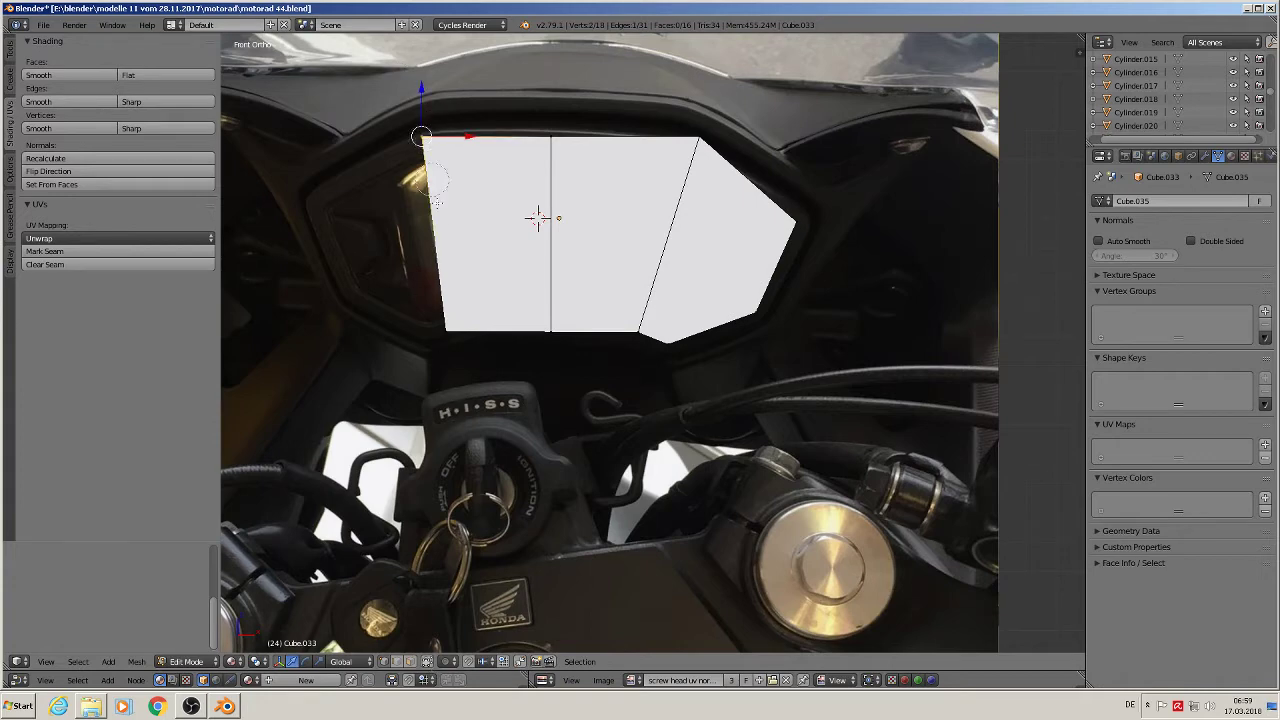
right_click(460, 350)
click(468, 313)
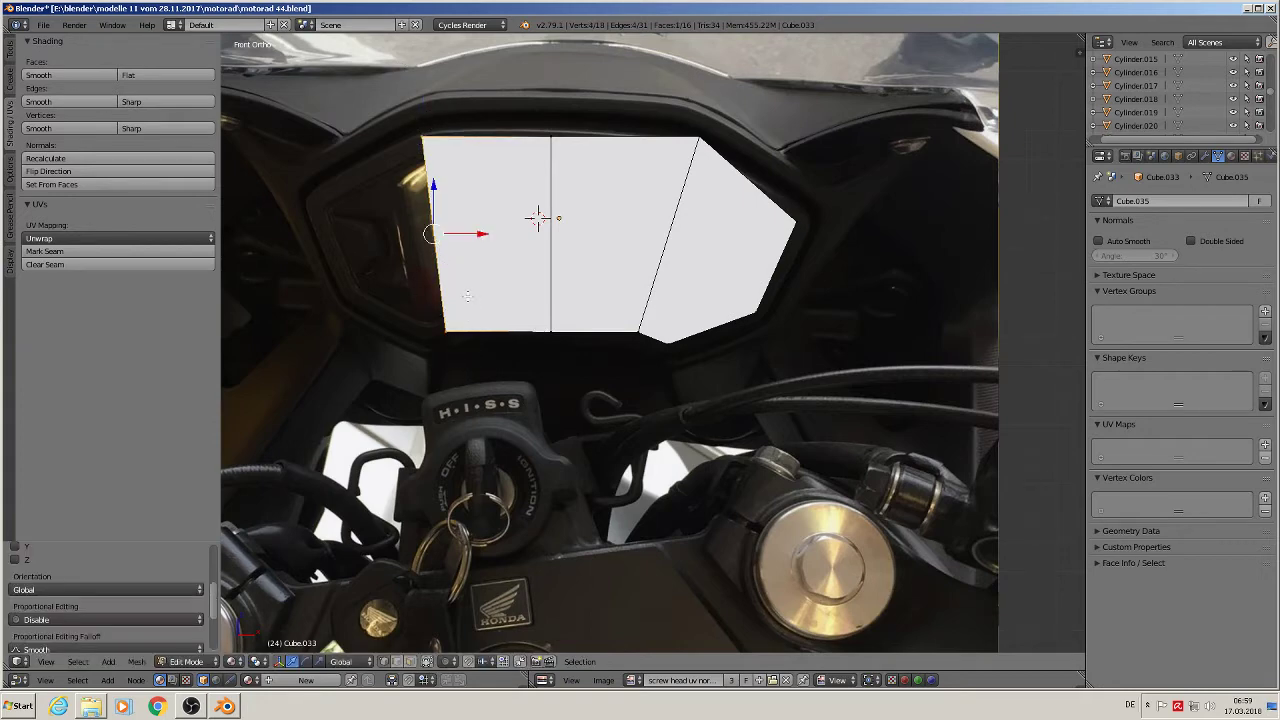
key(x)
click(467, 292)
scroll(525, 302, down, 2)
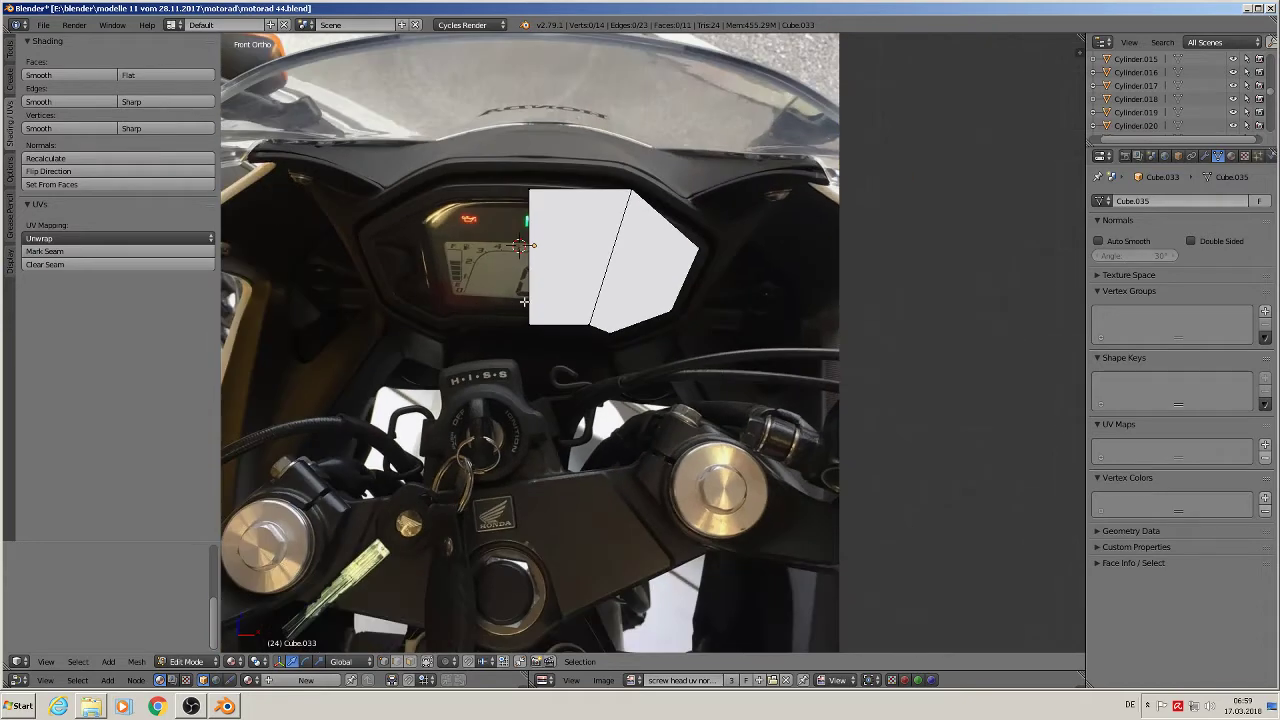
- Move the half housing about 1.33 along negative Y in front of the photo and scale its depth to about a third along Y
key(Tab)
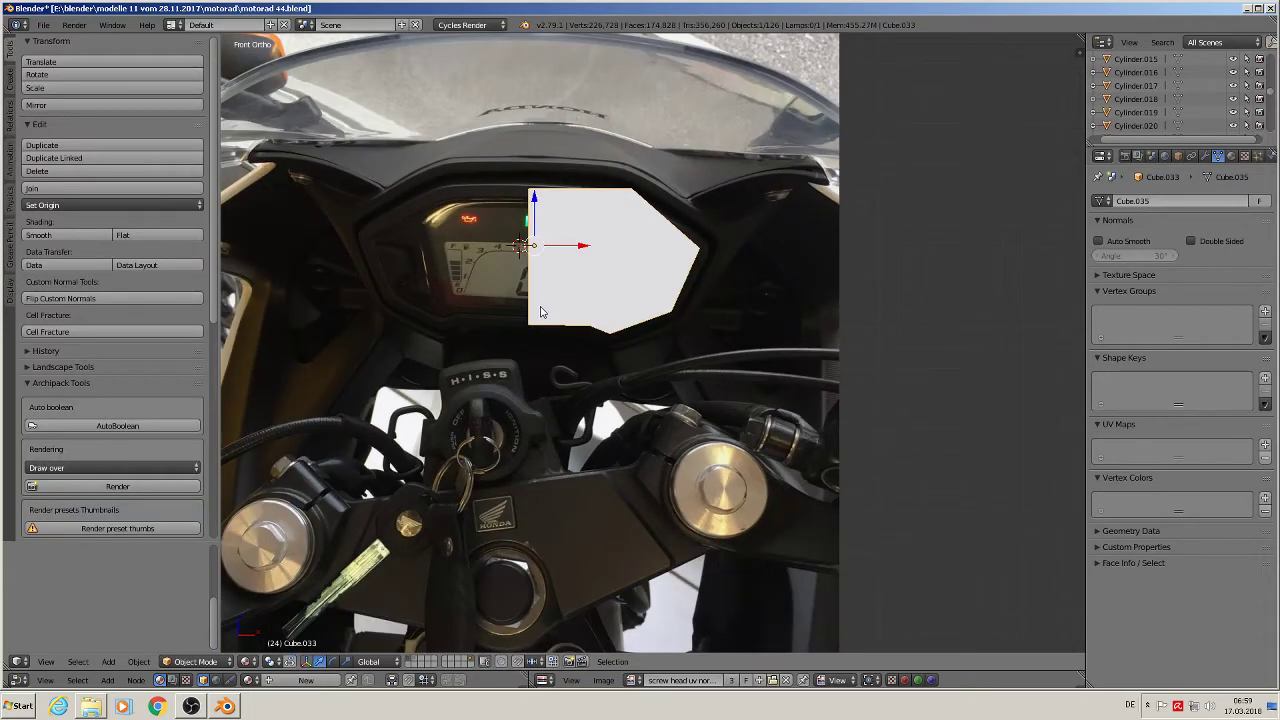
middle_drag(543, 313, 588, 222)
key(g)
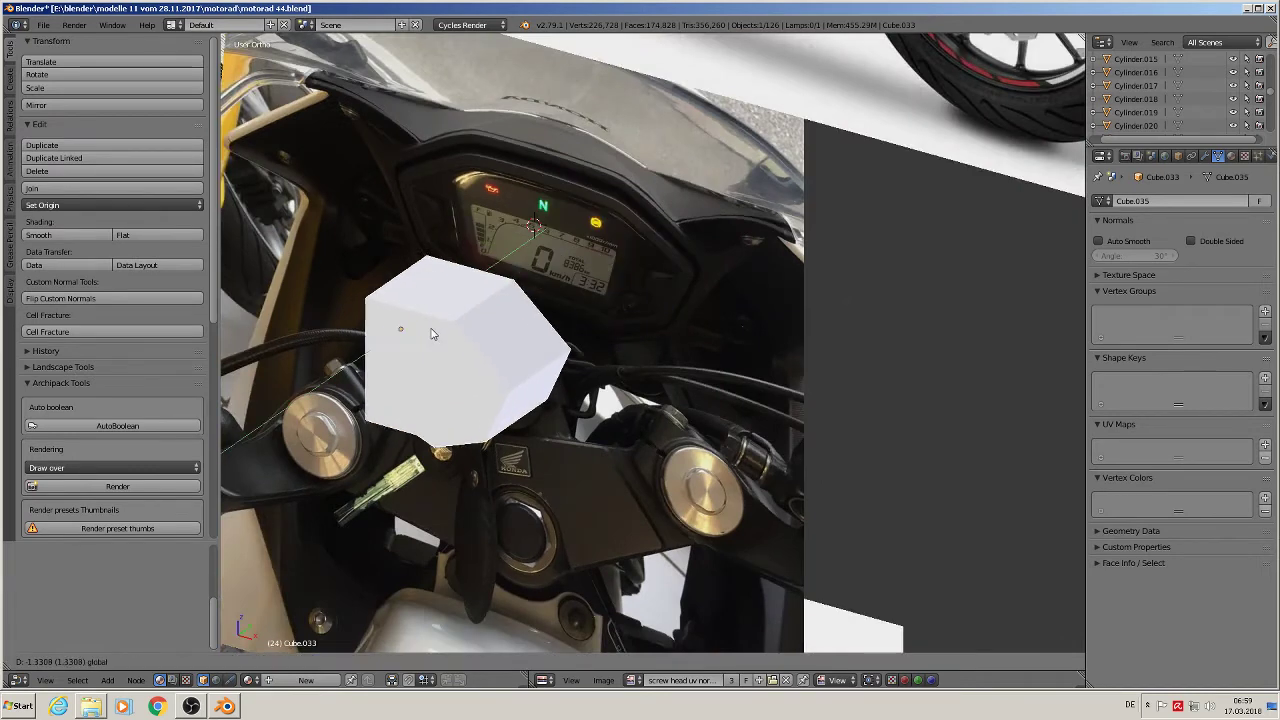
click(434, 334)
scroll(518, 362, up, 2)
middle_drag(518, 362, 615, 368)
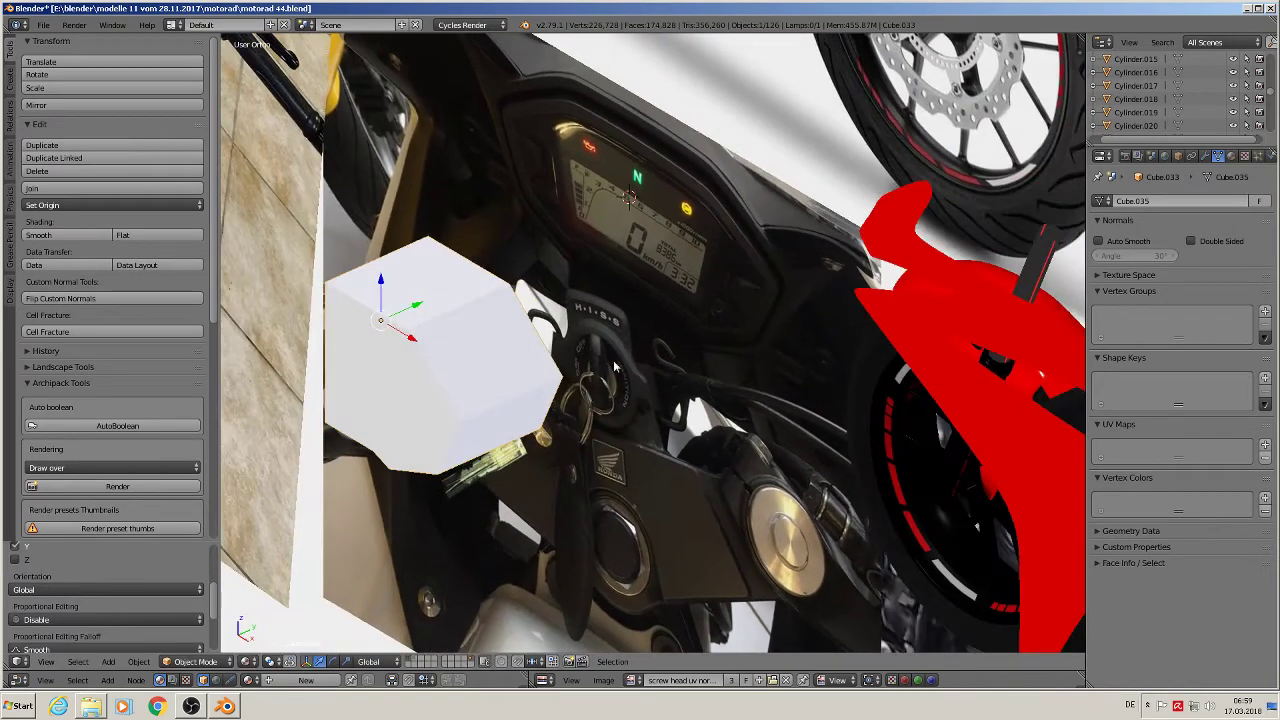
key(s)
key(y)
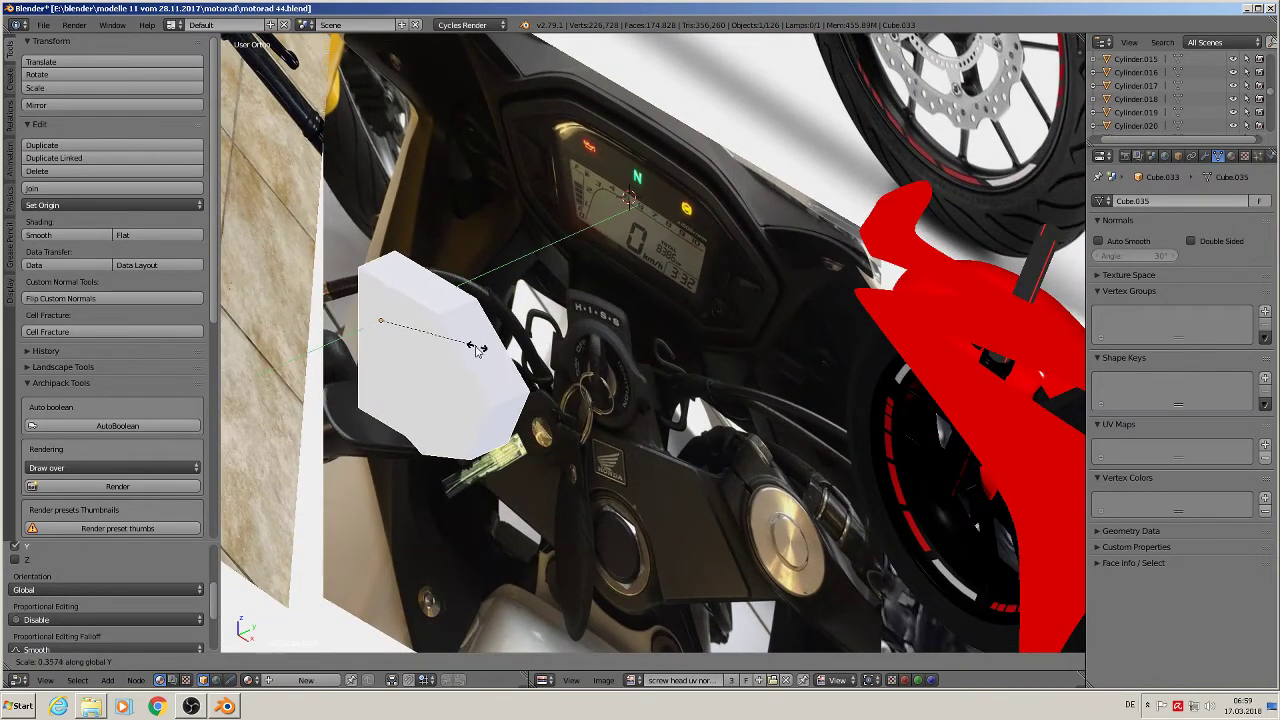
click(466, 348)
- Move the half housing along X into the empty area beside the cockpit photo
key(KP_1)
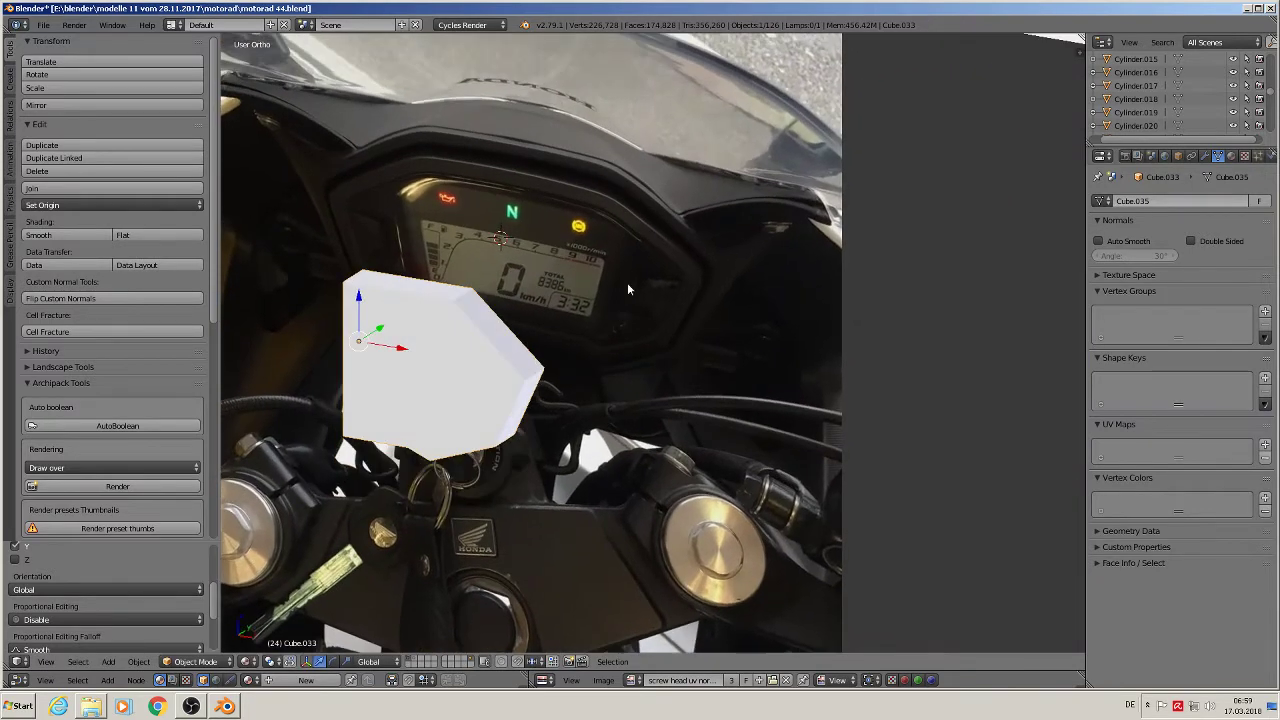
scroll(630, 282, down, 3)
drag(490, 331, 864, 346)
shift+middle_drag(839, 354, 767, 370)
scroll(768, 374, up, 3)
- Duplicate the whole half-housing mesh in Edit Mode and move the copy about 0.97 along negative X
key(Tab)
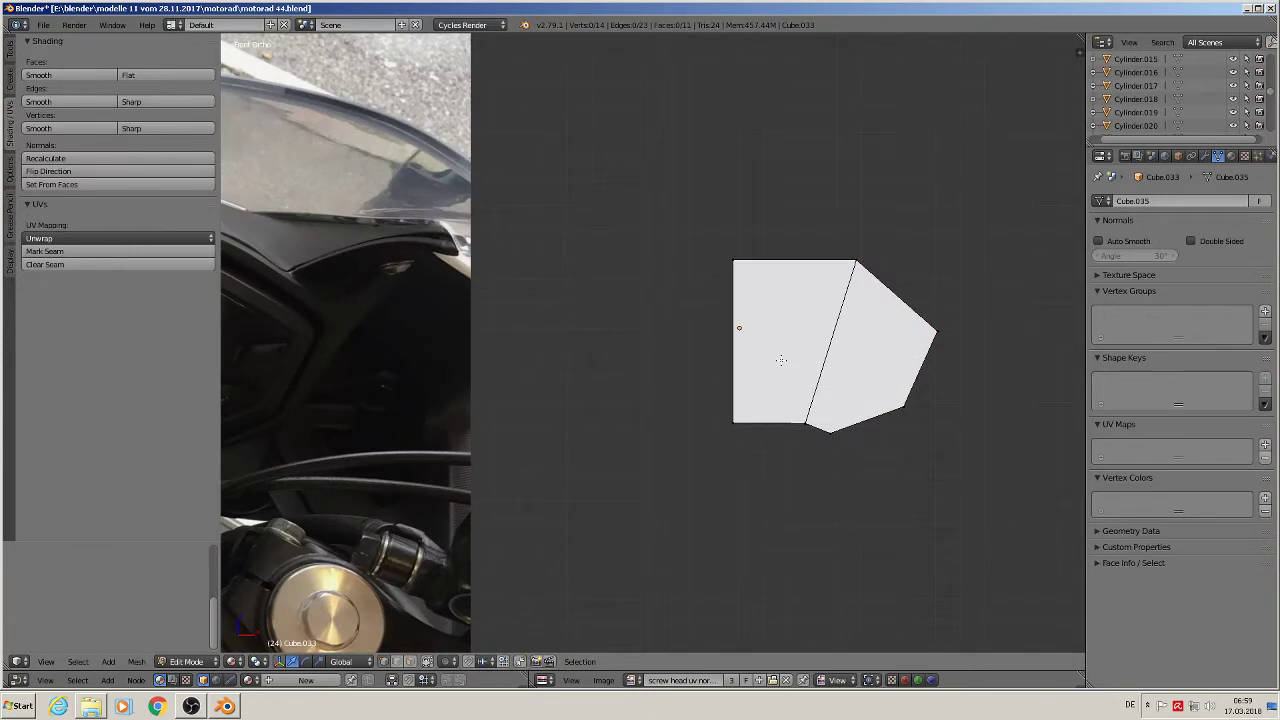
key(a)
key(a)
key(a)
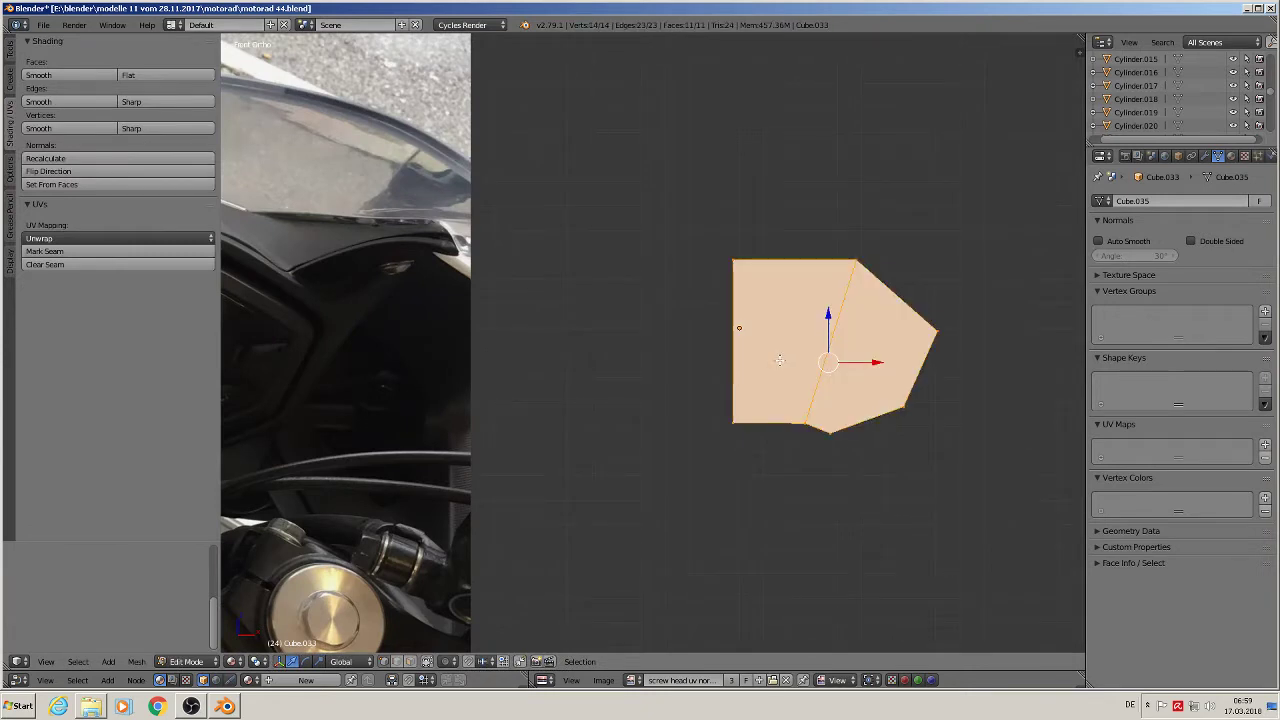
key(shift+d)
click(780, 360)
drag(881, 362, 646, 368)
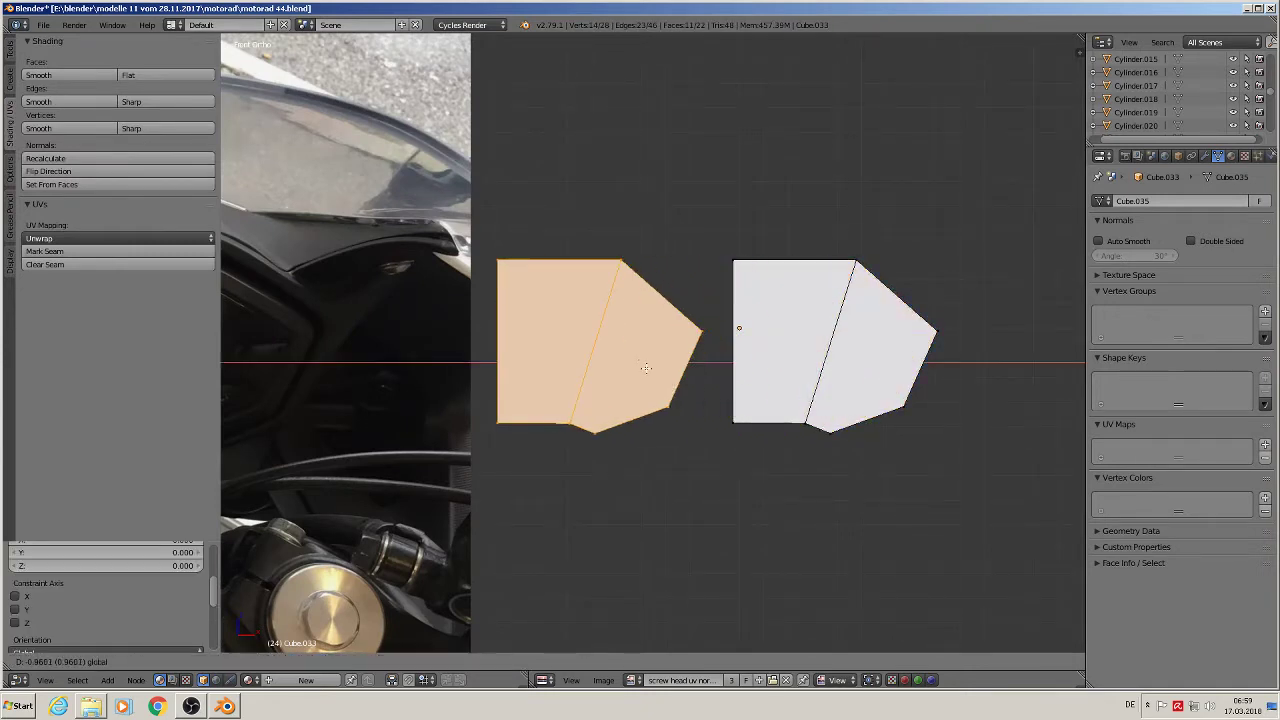
- Rotate the copy 180° about Z and move it along X until its flat side nearly meets the original half
text(rz180)
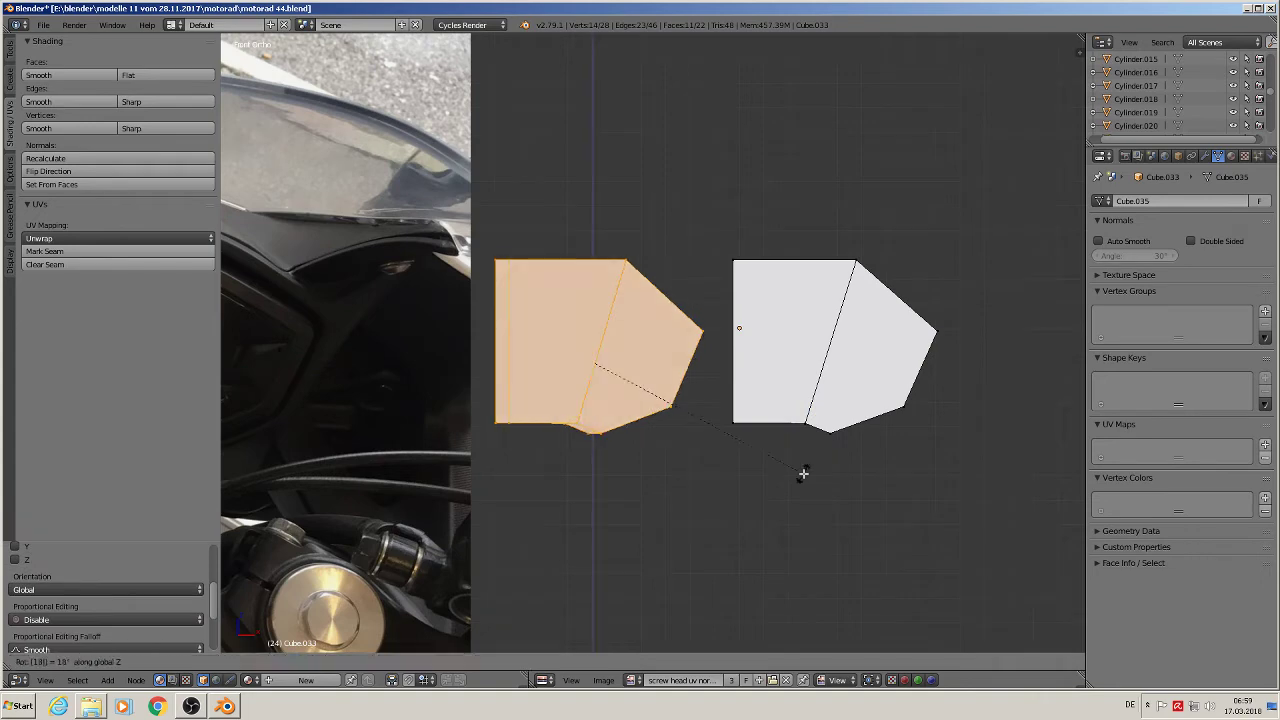
key(Return)
scroll(787, 432, up, 2)
scroll(770, 418, down, 2)
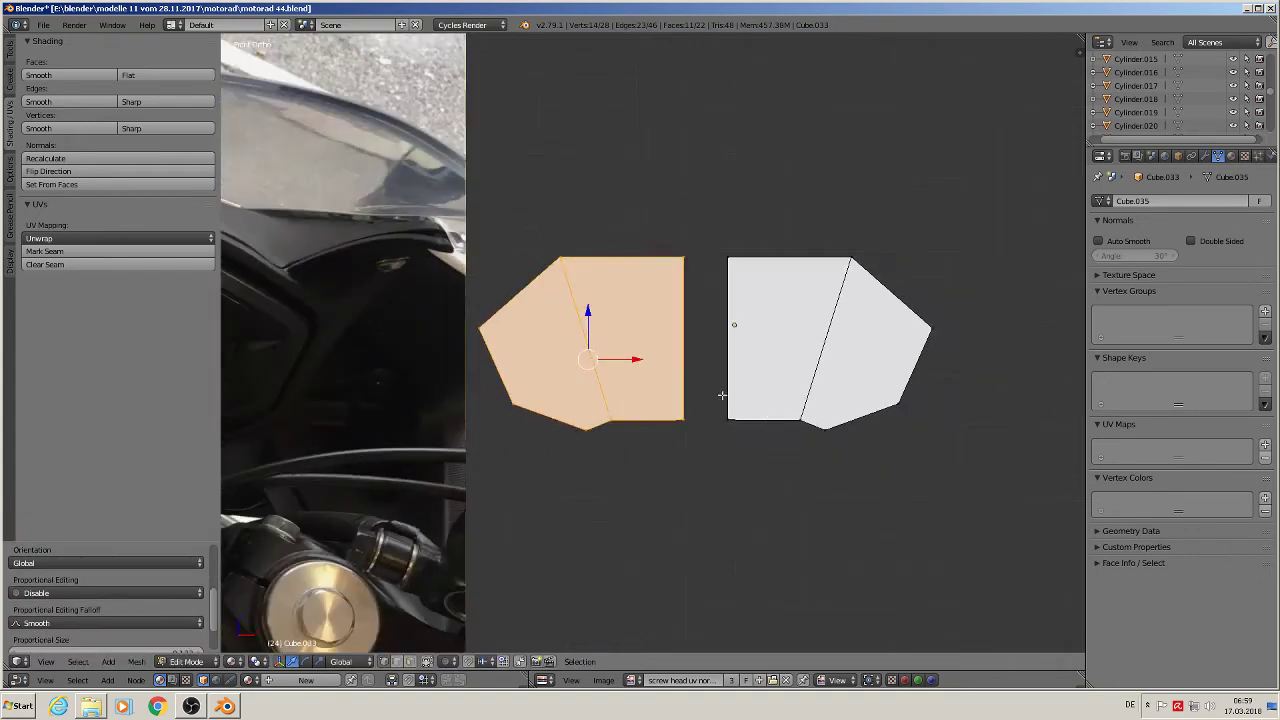
drag(651, 351, 680, 363)
- Merge the front and the rear vertex pairs at the upper end of the seam between the two halves, each at center
middle_drag(833, 216, 734, 245)
scroll(725, 250, up, 5)
scroll(740, 380, up, 2)
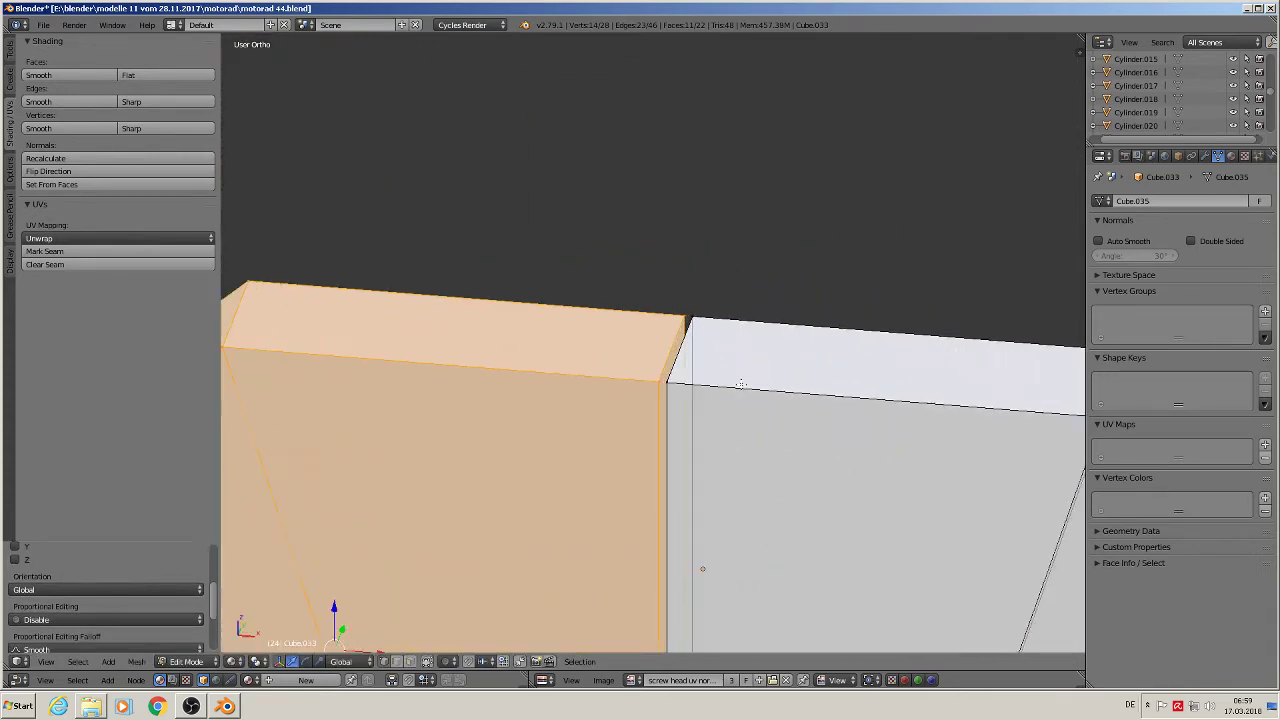
shift+middle_drag(740, 380, 719, 243)
right_click(647, 246)
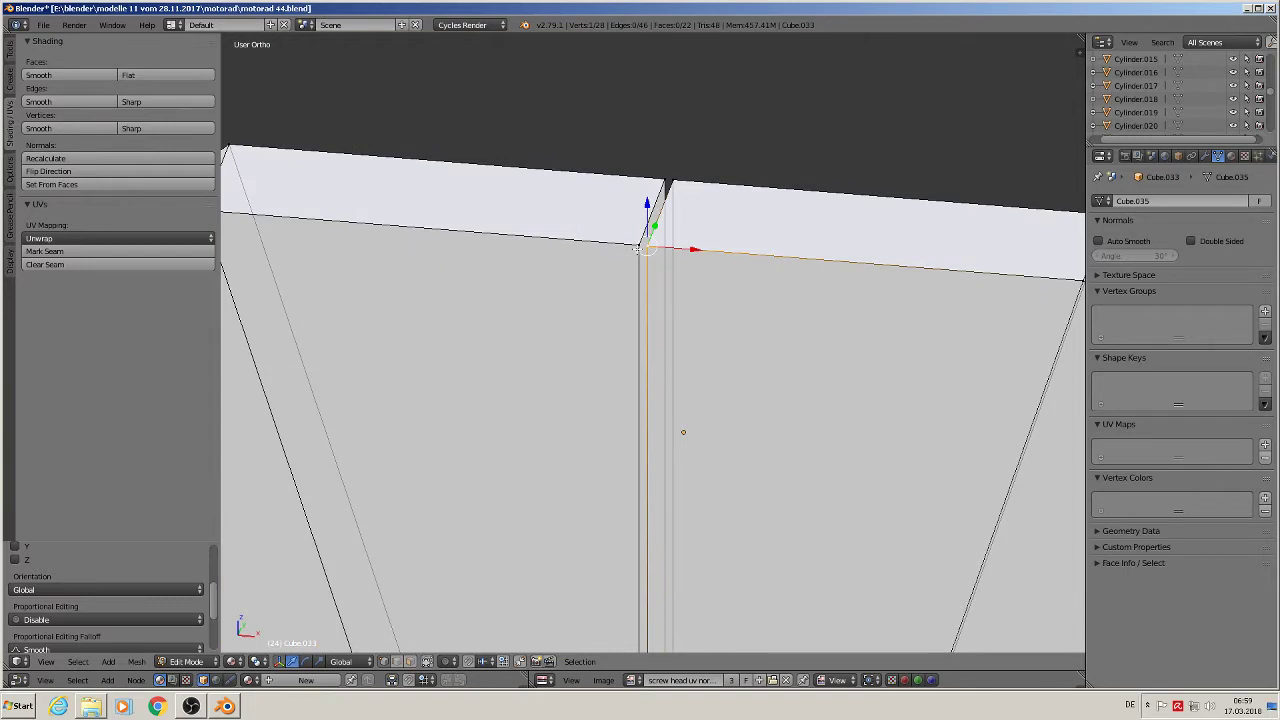
shift+right_click(640, 247)
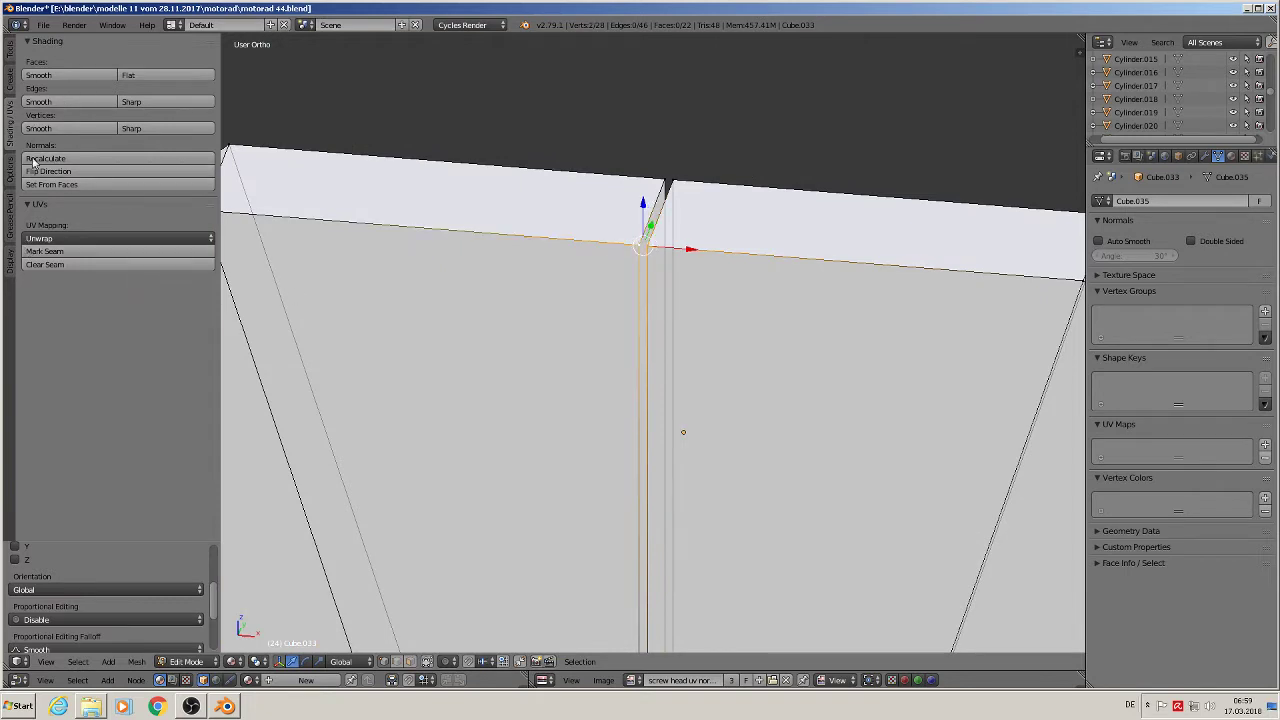
click(11, 52)
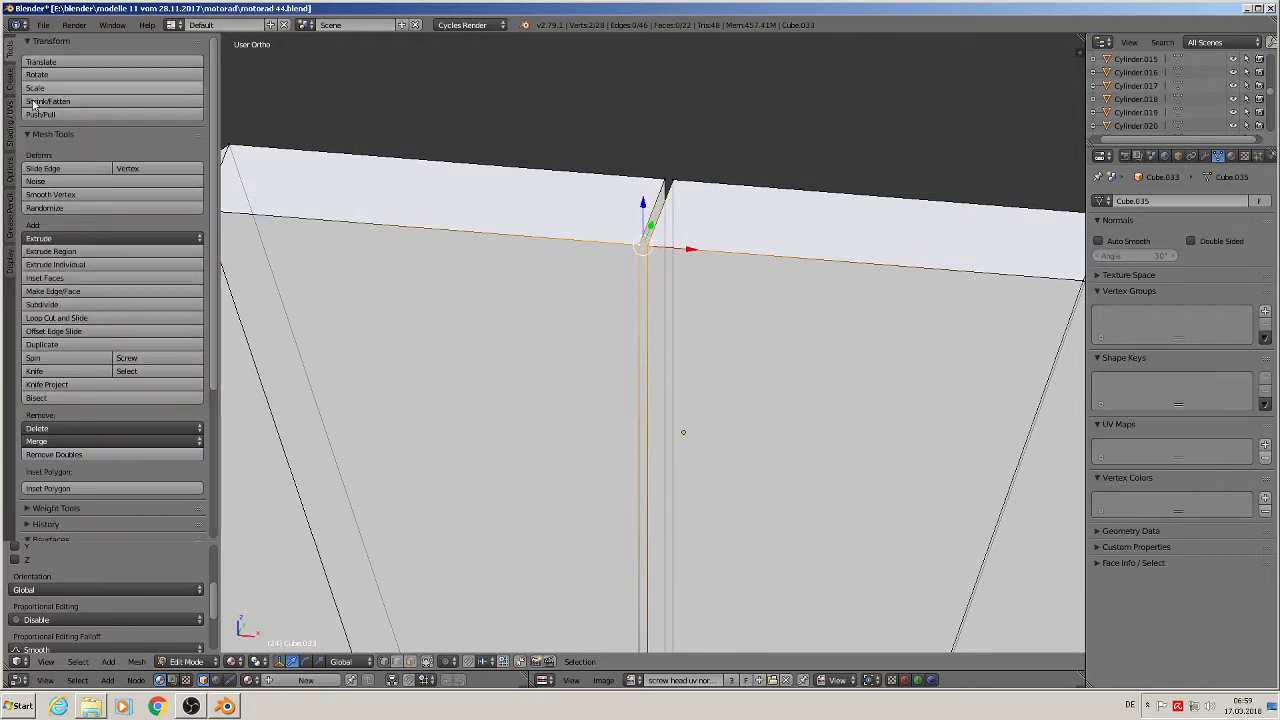
click(82, 443)
click(94, 488)
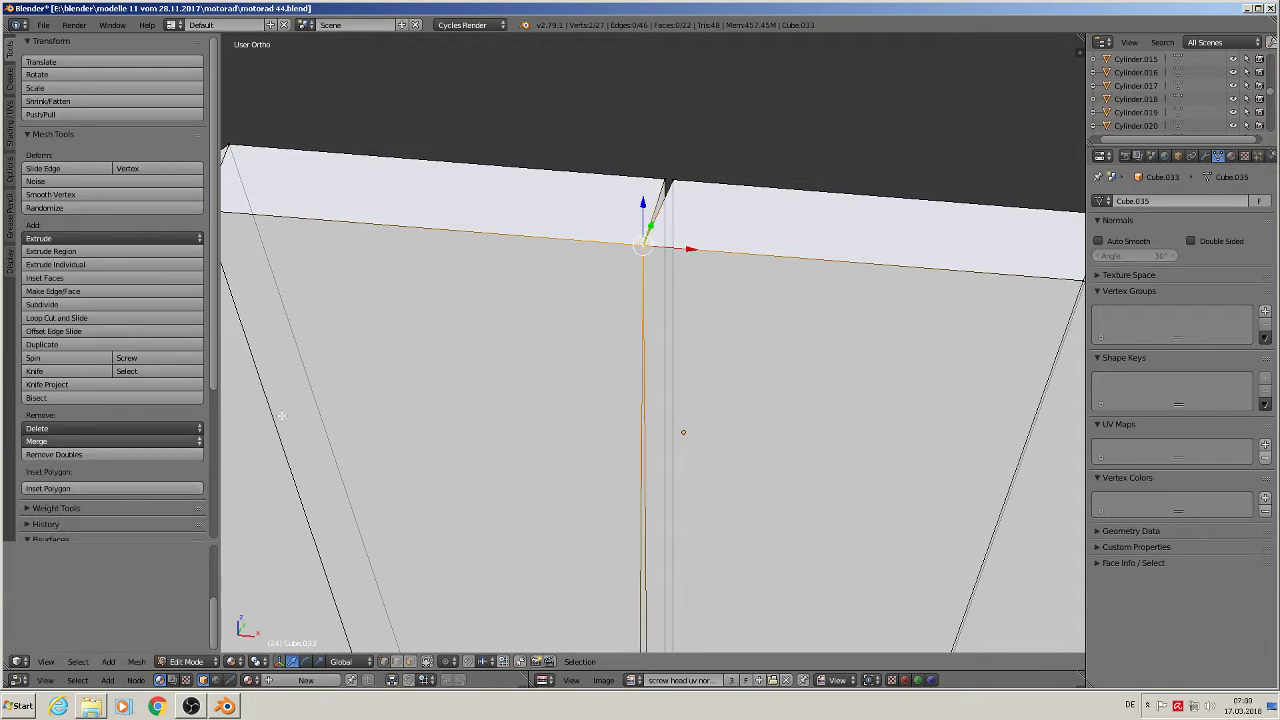
right_click(668, 182)
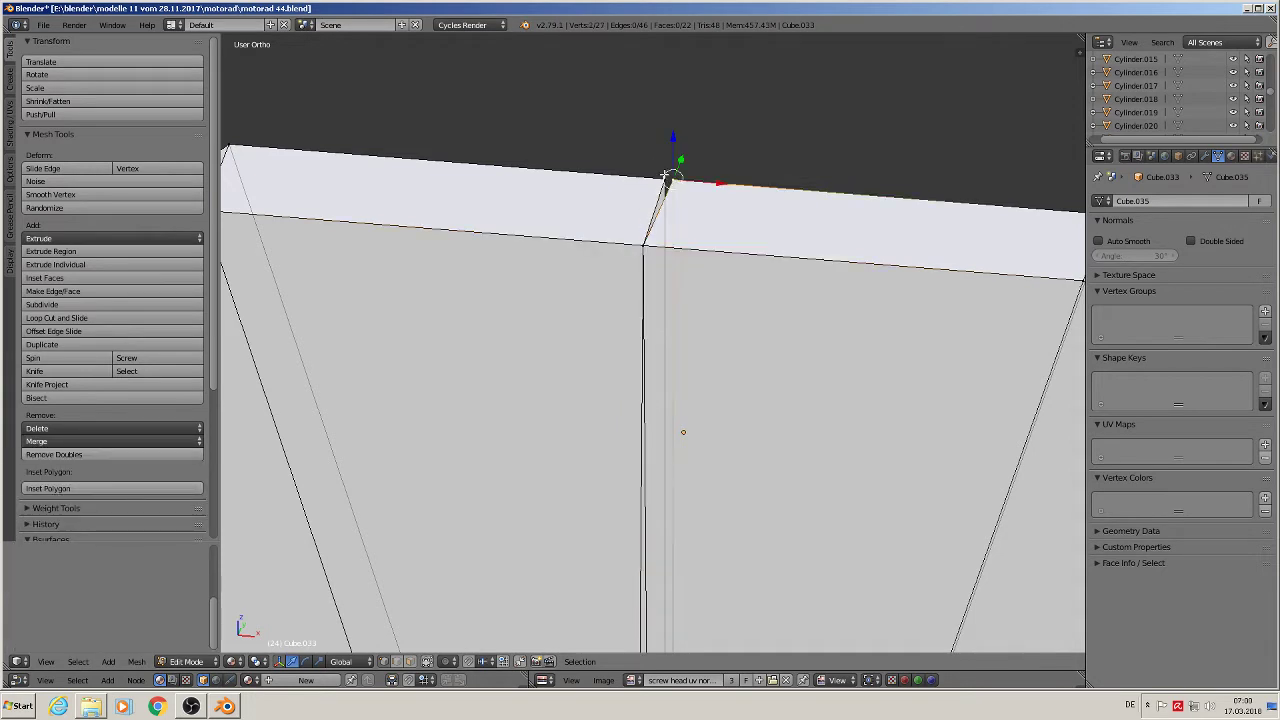
click(60, 441)
click(89, 491)
- Merge the rear and the front vertex pairs at the lower end of the seam, each at center
shift+middle_drag(642, 433, 669, 322)
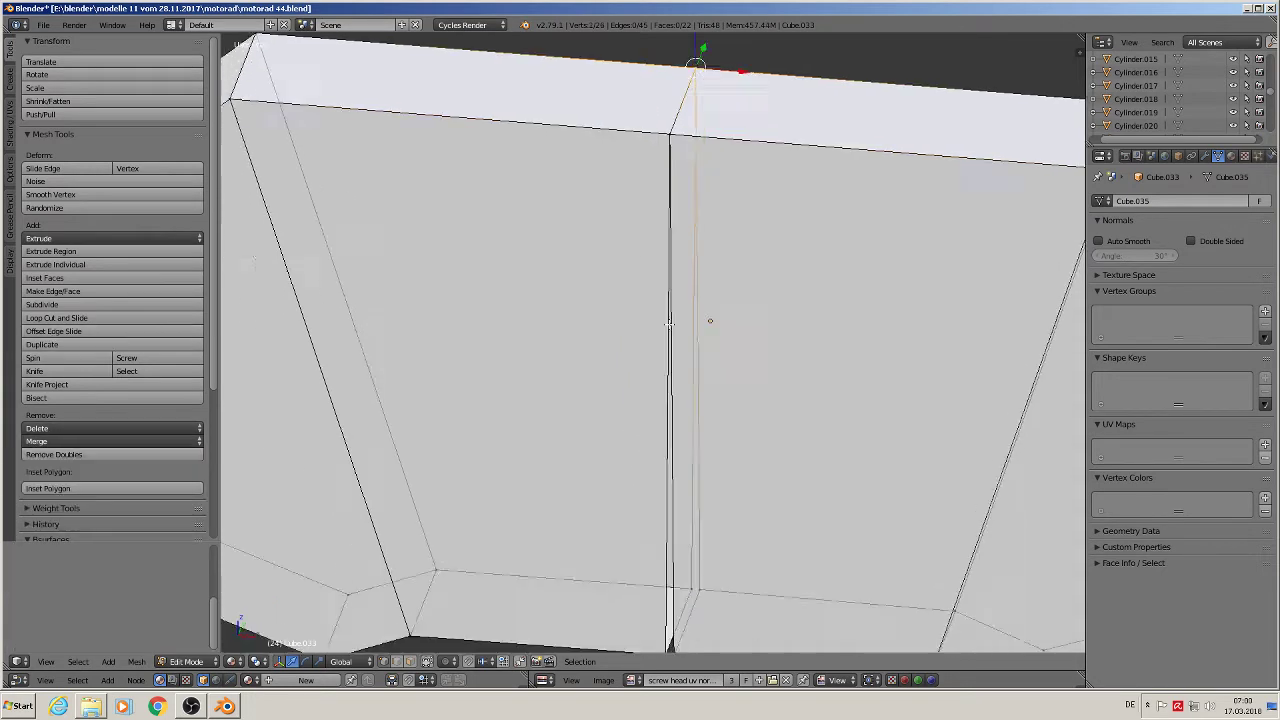
shift+middle_drag(690, 590, 735, 230)
shift+right_click(740, 228)
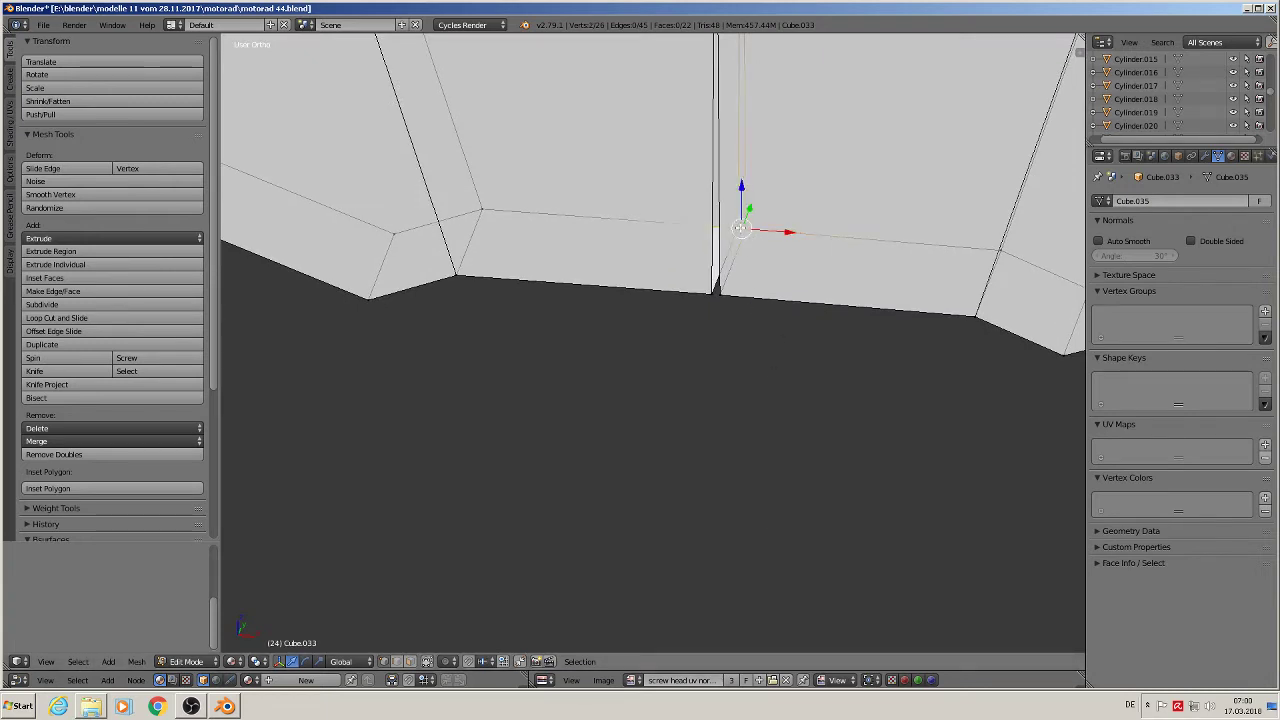
click(86, 441)
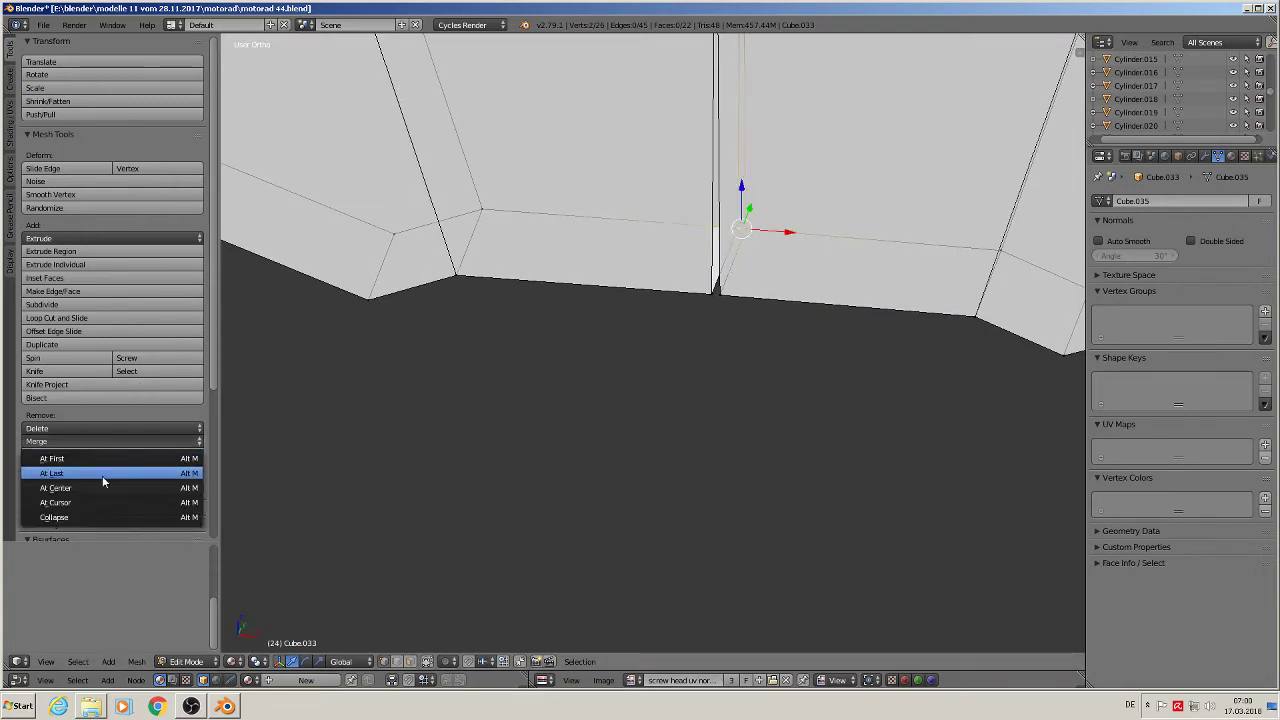
click(93, 487)
right_click(713, 298)
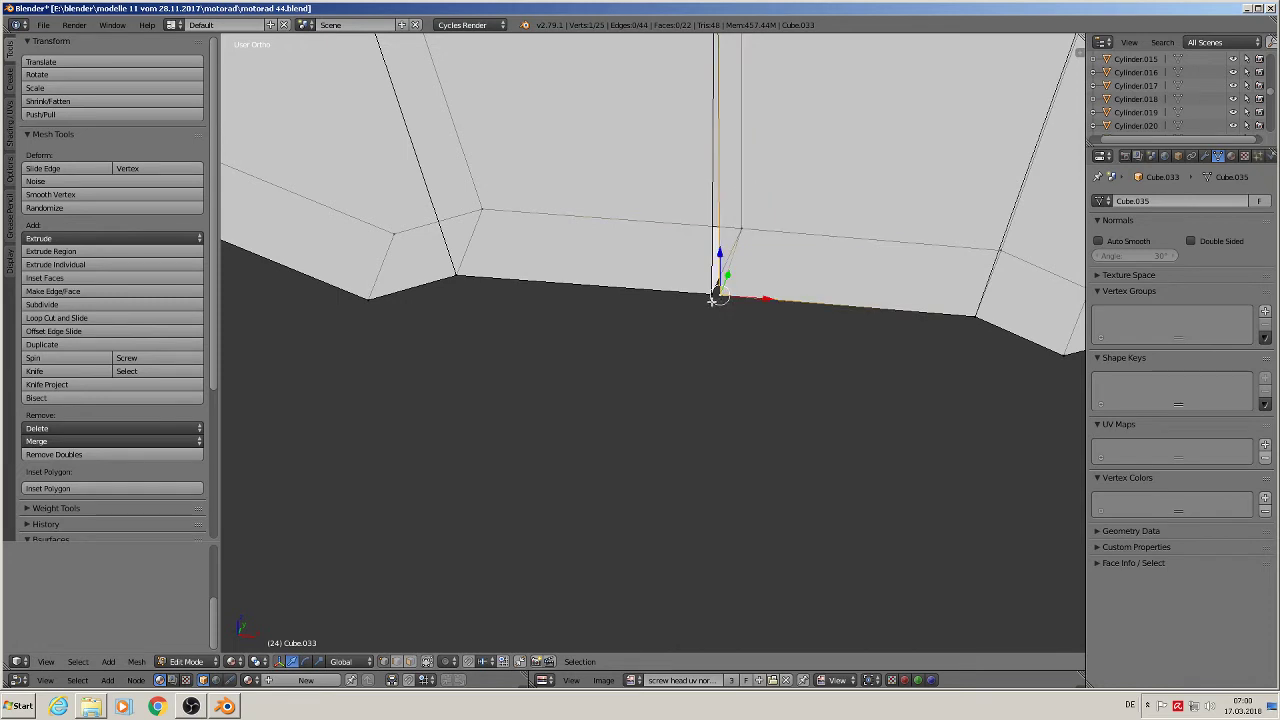
shift+right_click(713, 296)
click(70, 440)
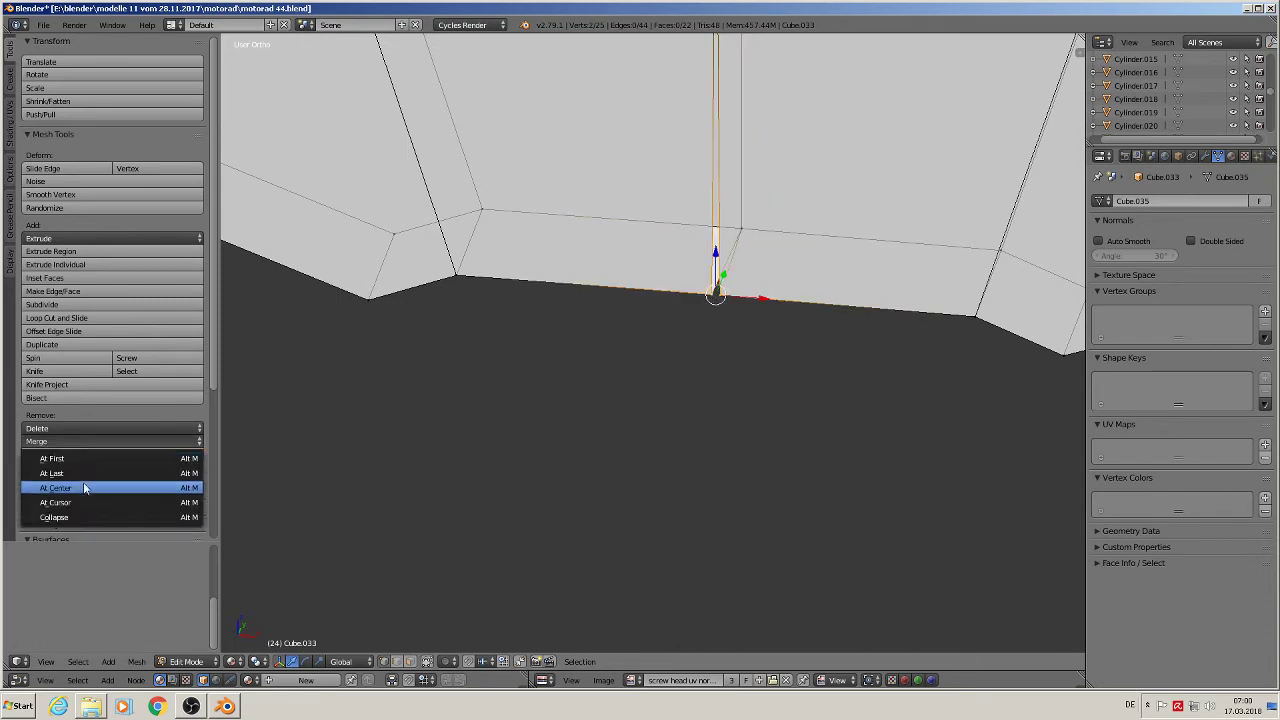
click(85, 487)
scroll(526, 346, down, 5)
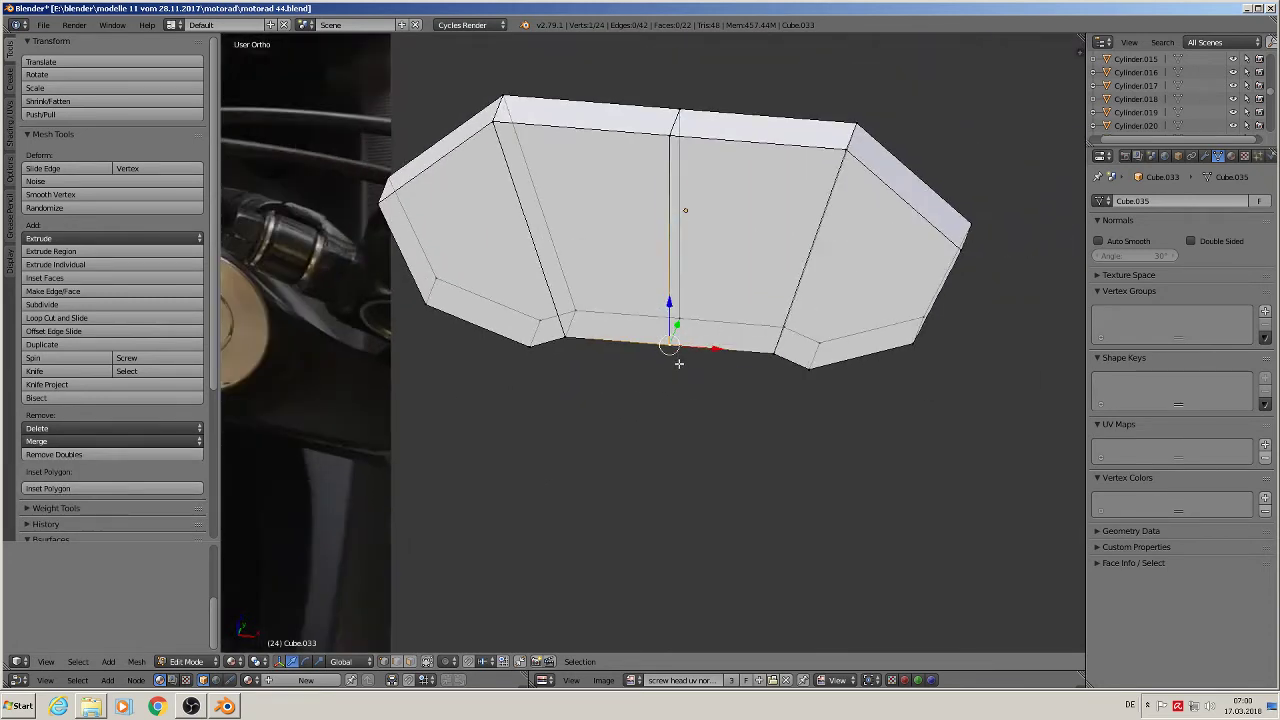
- Recalculate the normals of the whole joined housing mesh
key(a)
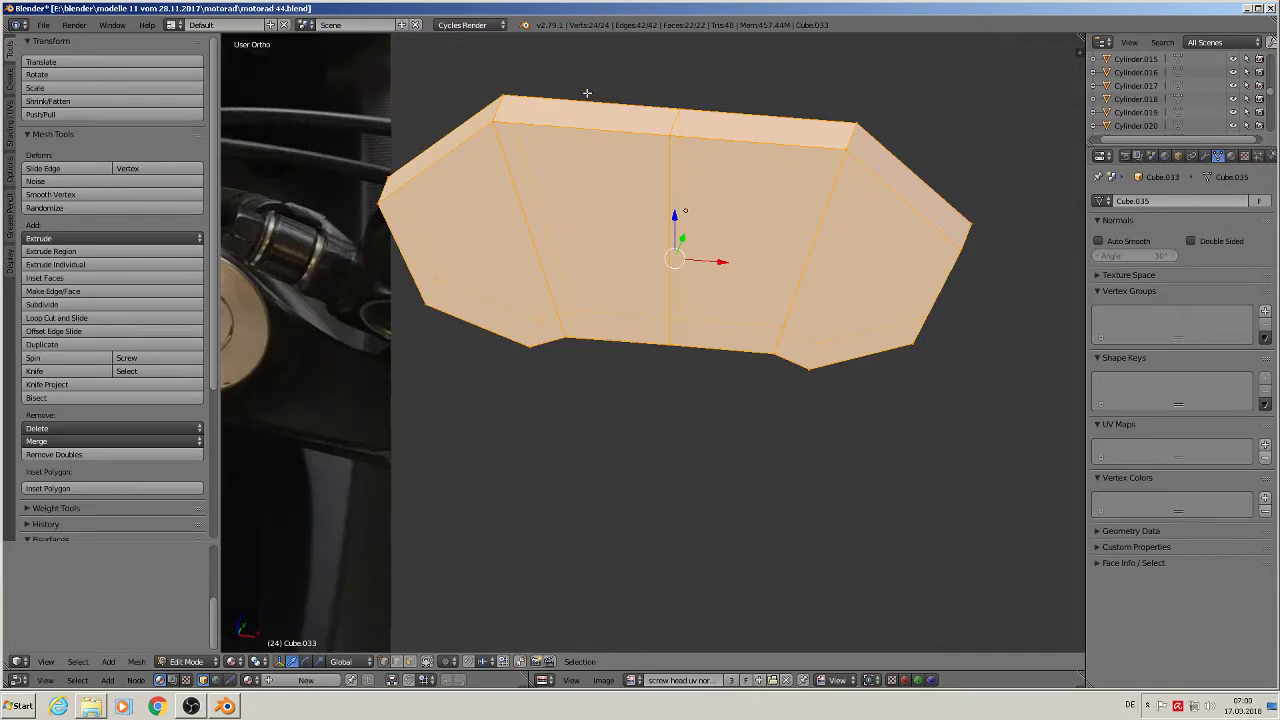
click(11, 125)
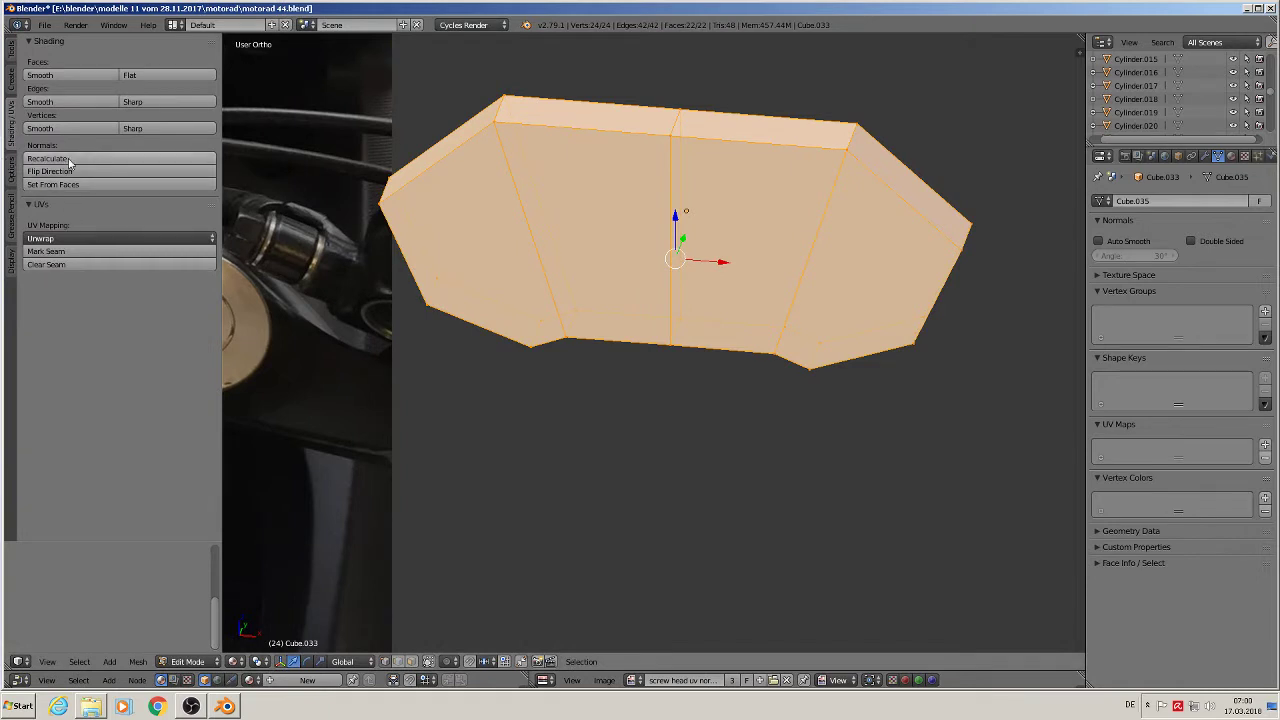
key(a)
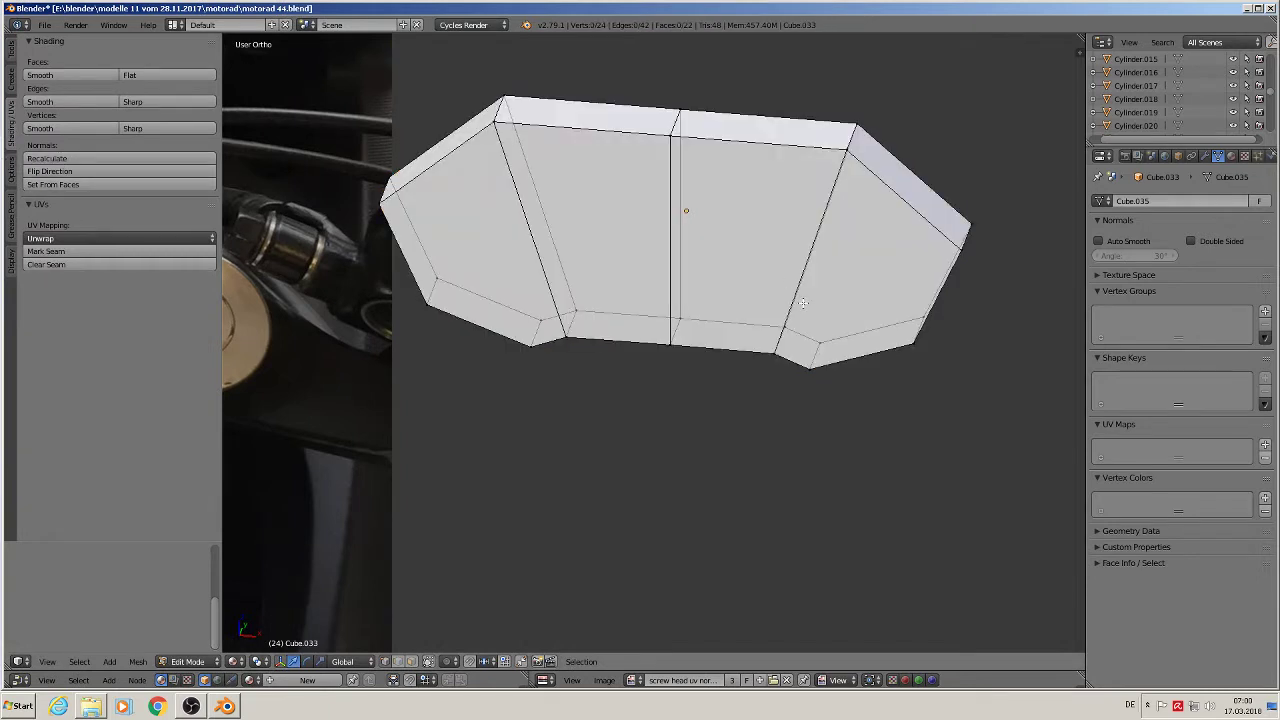
- Duplicate the joined housing object, move the copy straight down along Z below the original, and save the file
key(KP_1)
scroll(765, 324, down, 8)
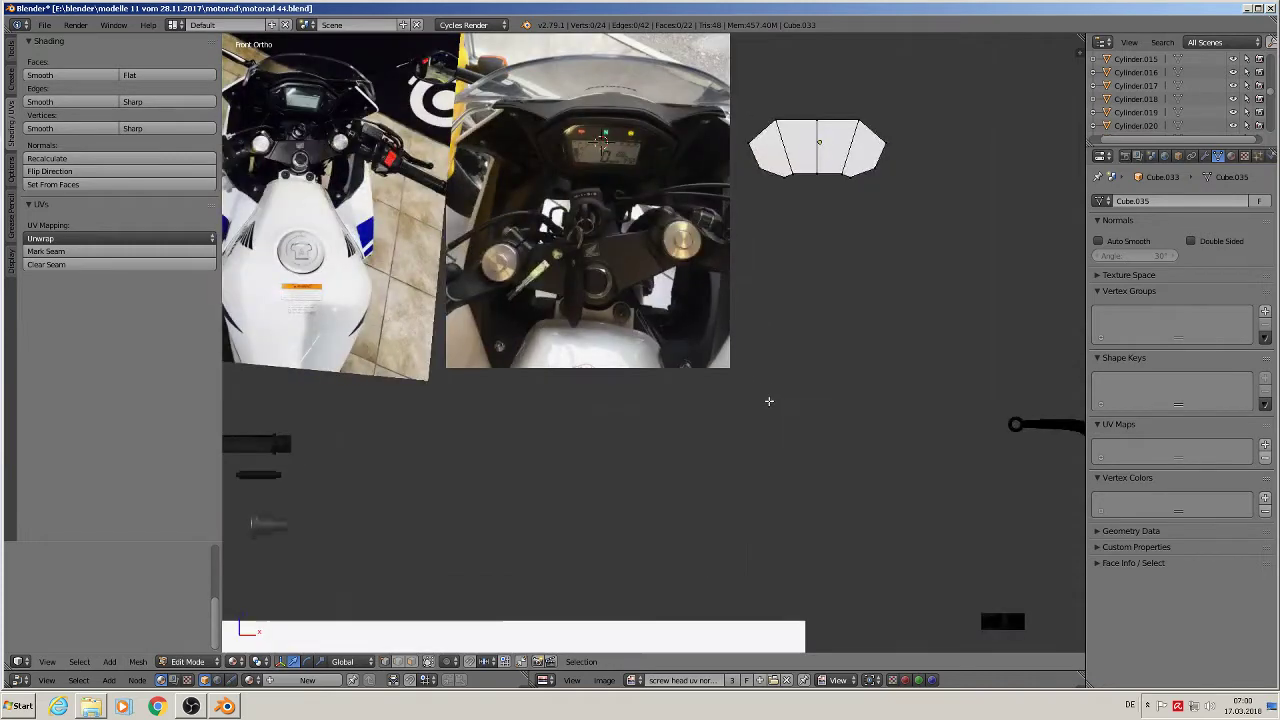
key(Tab)
shift+middle_drag(858, 152, 773, 242)
scroll(770, 248, up, 1)
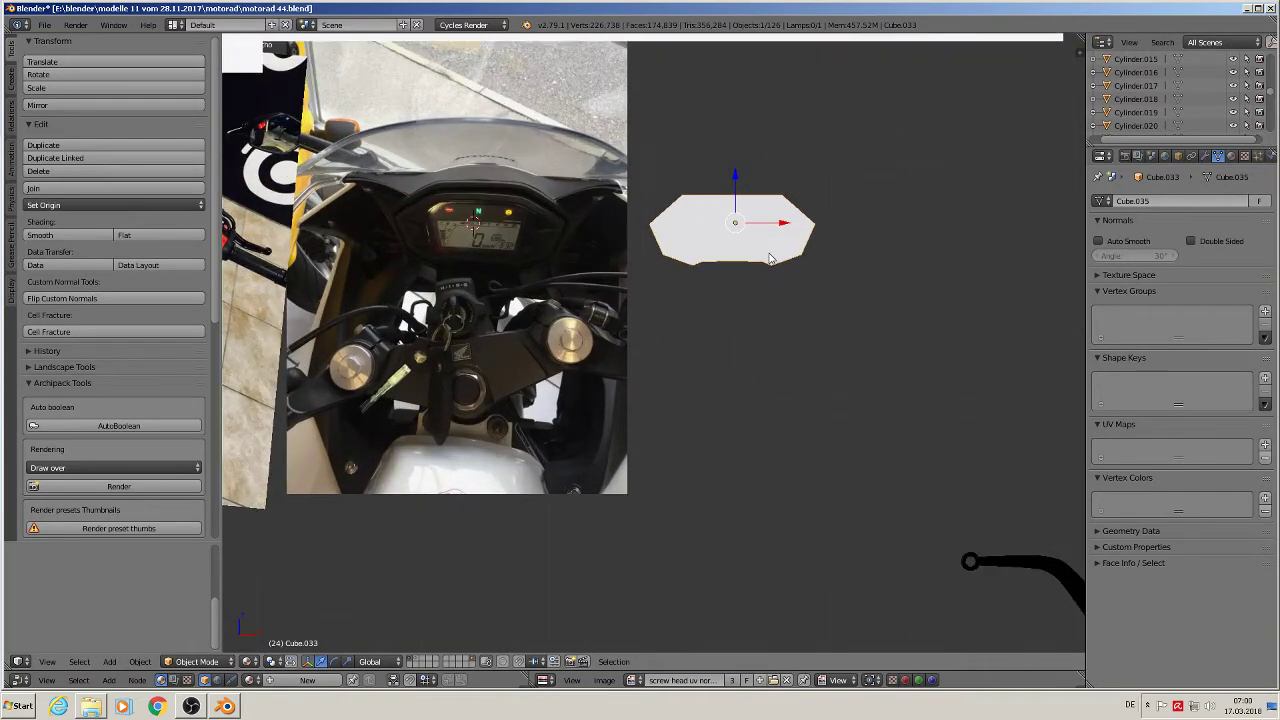
key(shift+d)
right_click(768, 250)
drag(735, 172, 743, 347)
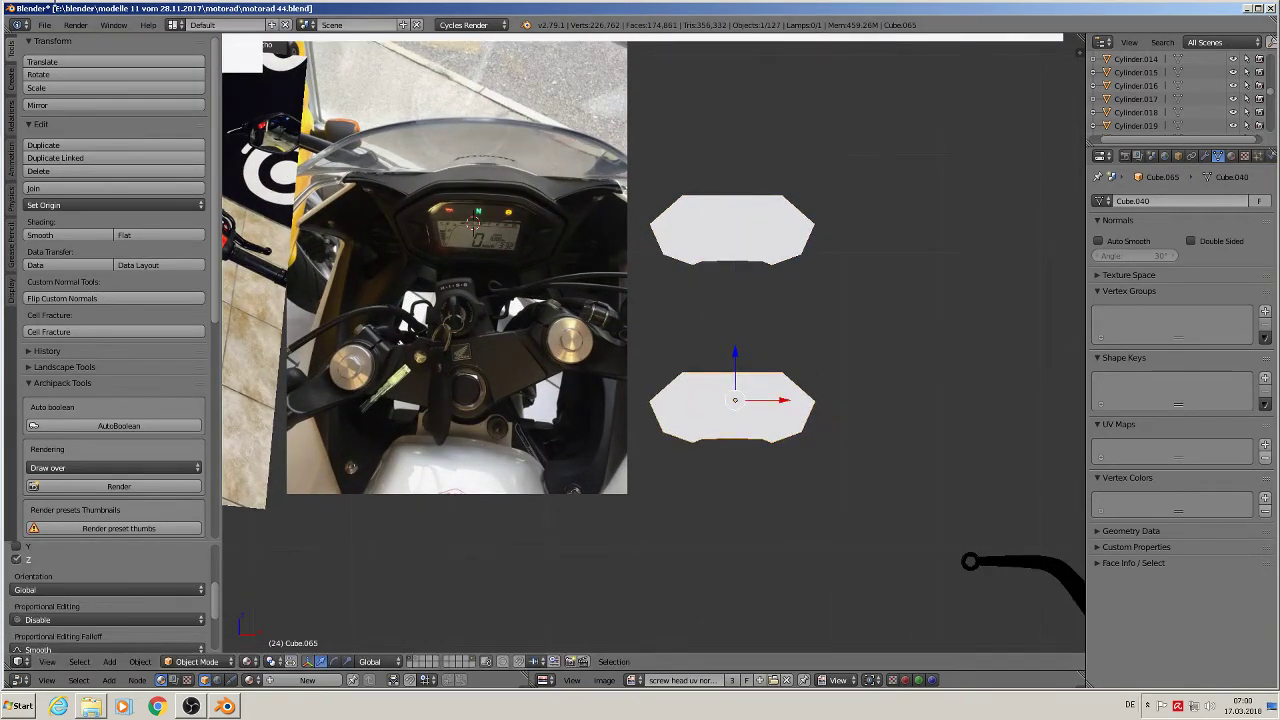
click(45, 24)
click(60, 105)
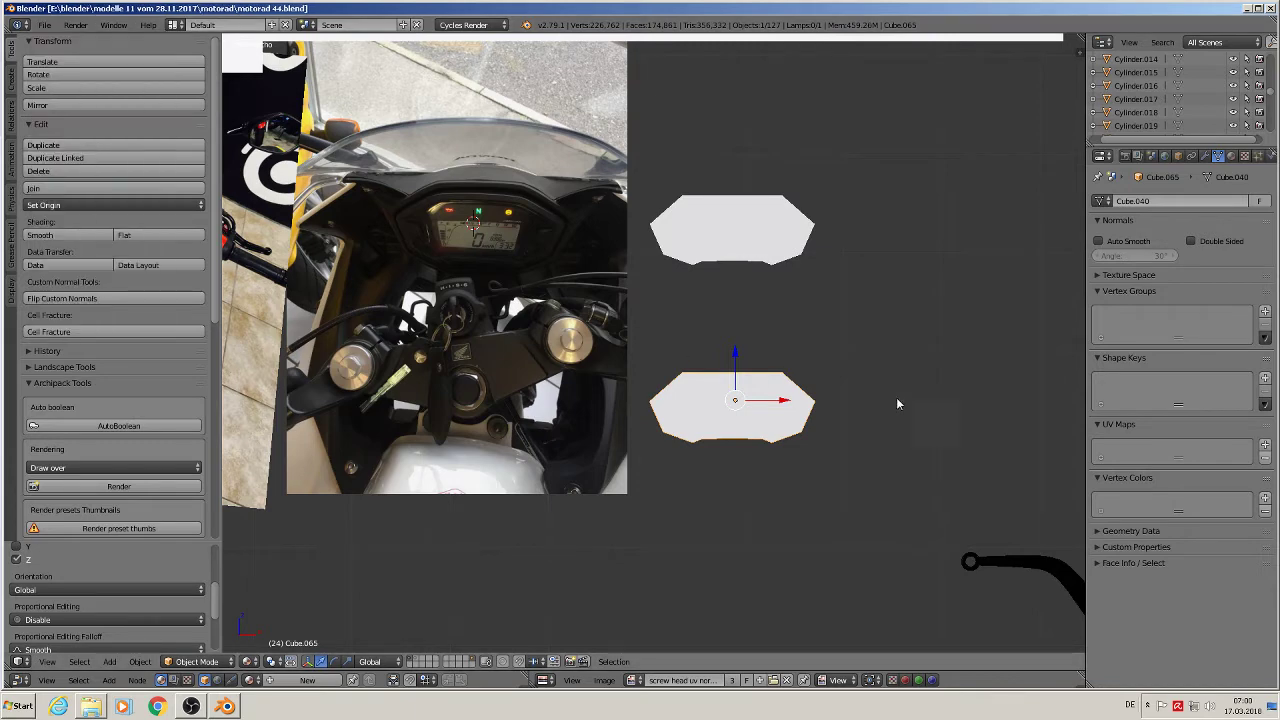
- Select the complete ring of outline edges around the front face of the copied housing in Edit Mode, using edge selection
scroll(898, 404, up, 2)
shift+middle_drag(829, 397, 826, 355)
scroll(845, 360, up, 1)
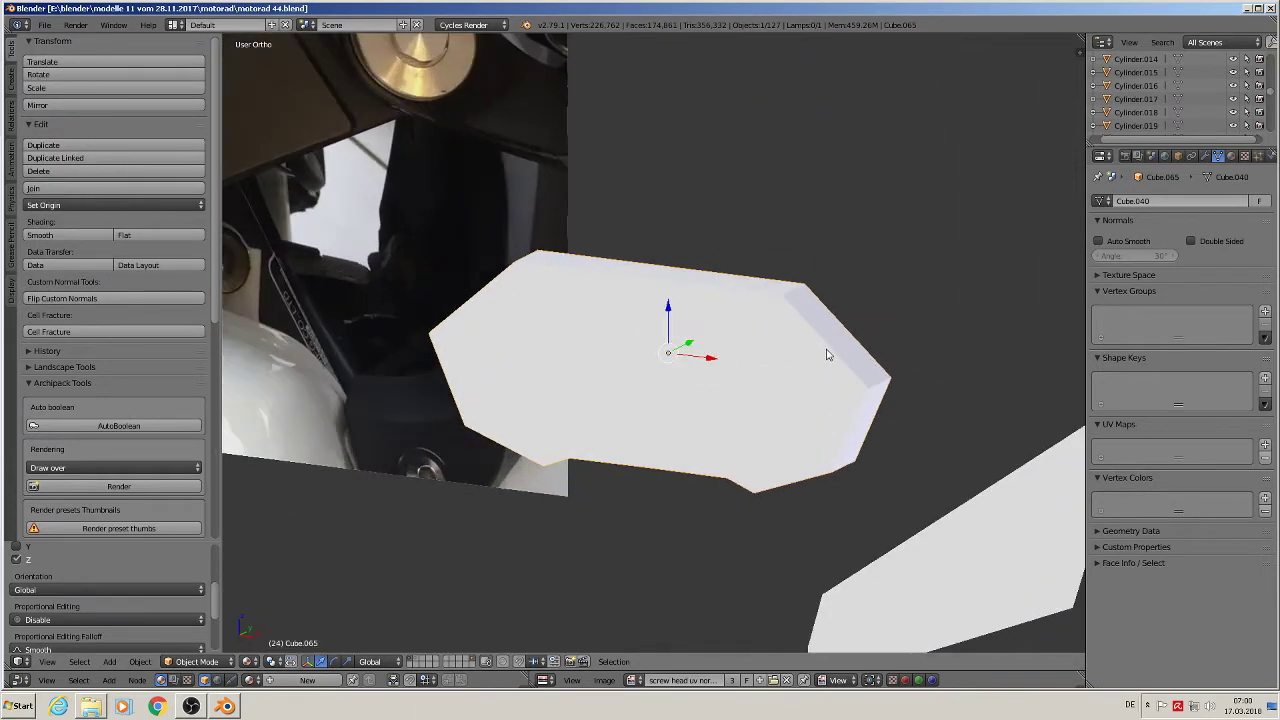
key(Tab)
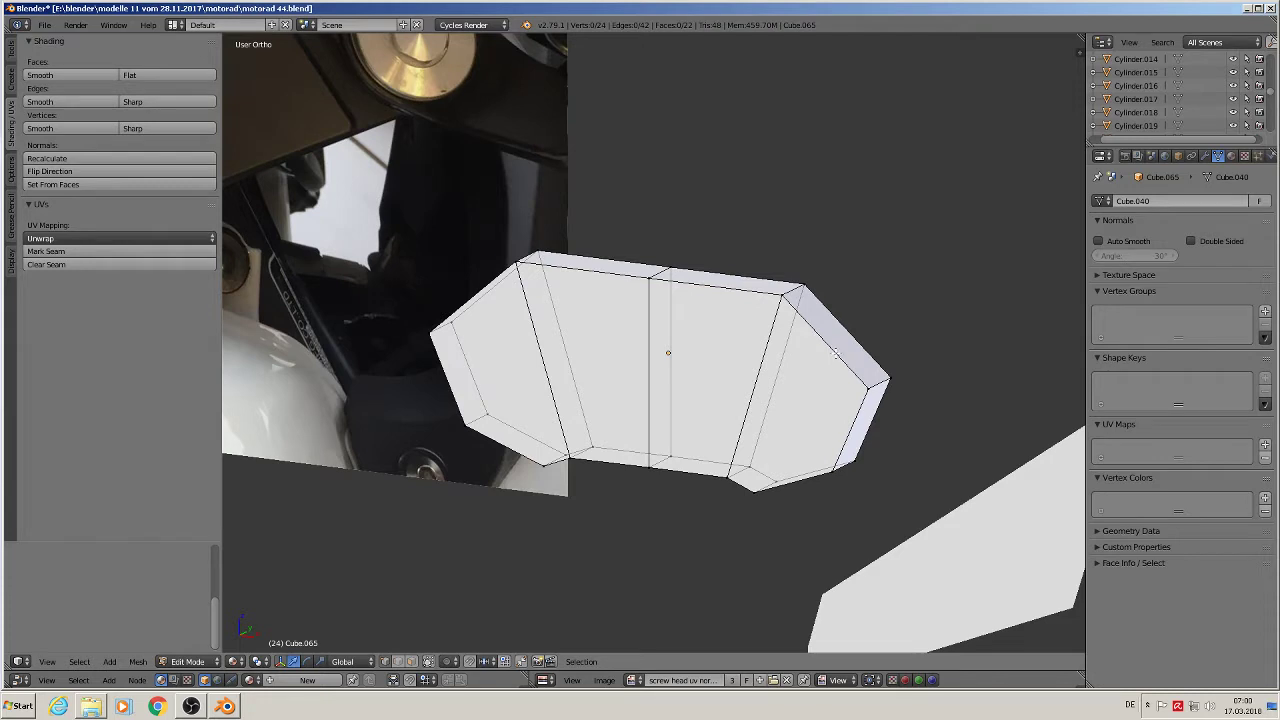
right_click(835, 354)
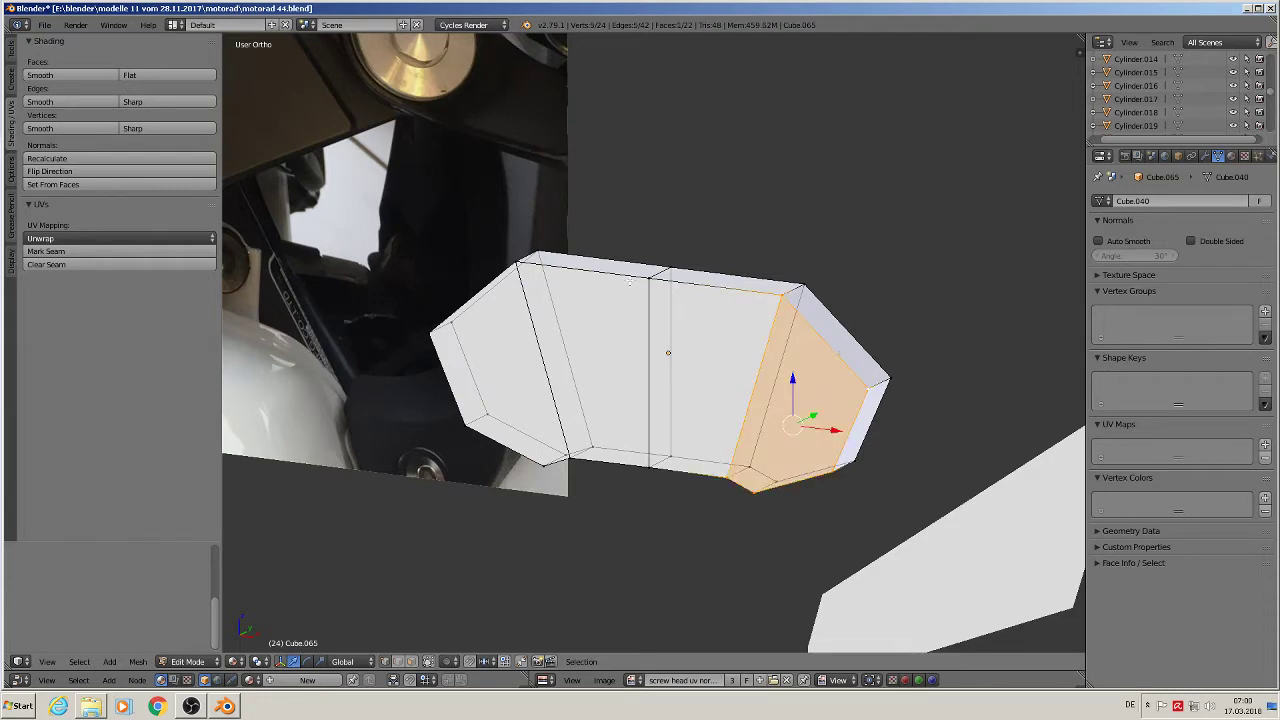
click(398, 662)
right_click(727, 290)
shift+right_click(846, 353)
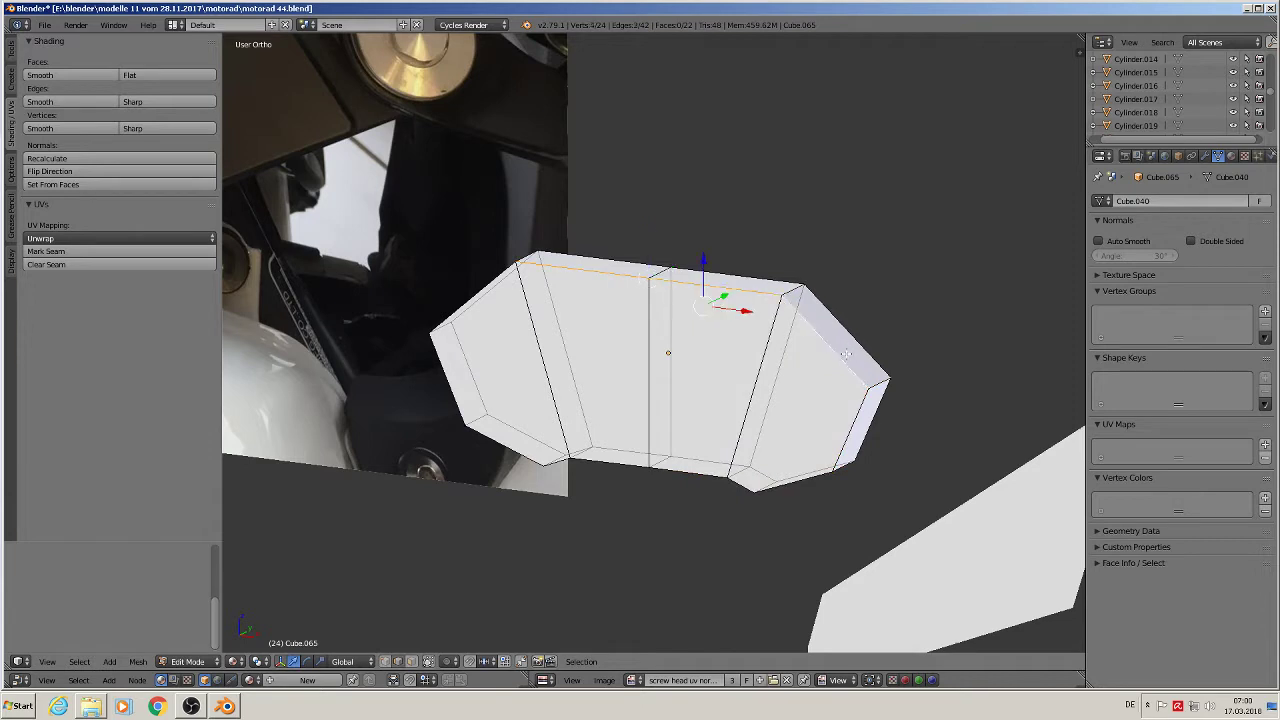
shift+right_click(860, 428)
middle_drag(853, 480, 886, 426)
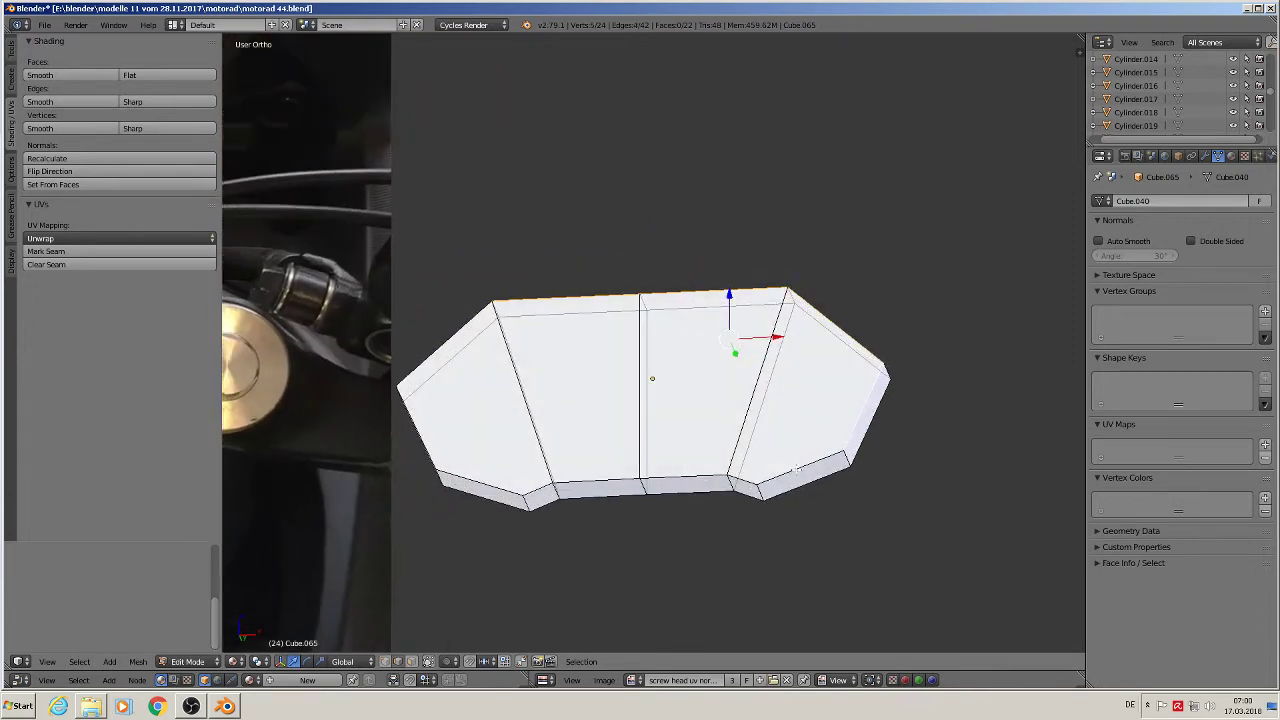
alt+shift+right_click(774, 476)
shift+right_click(692, 478)
shift+right_click(576, 484)
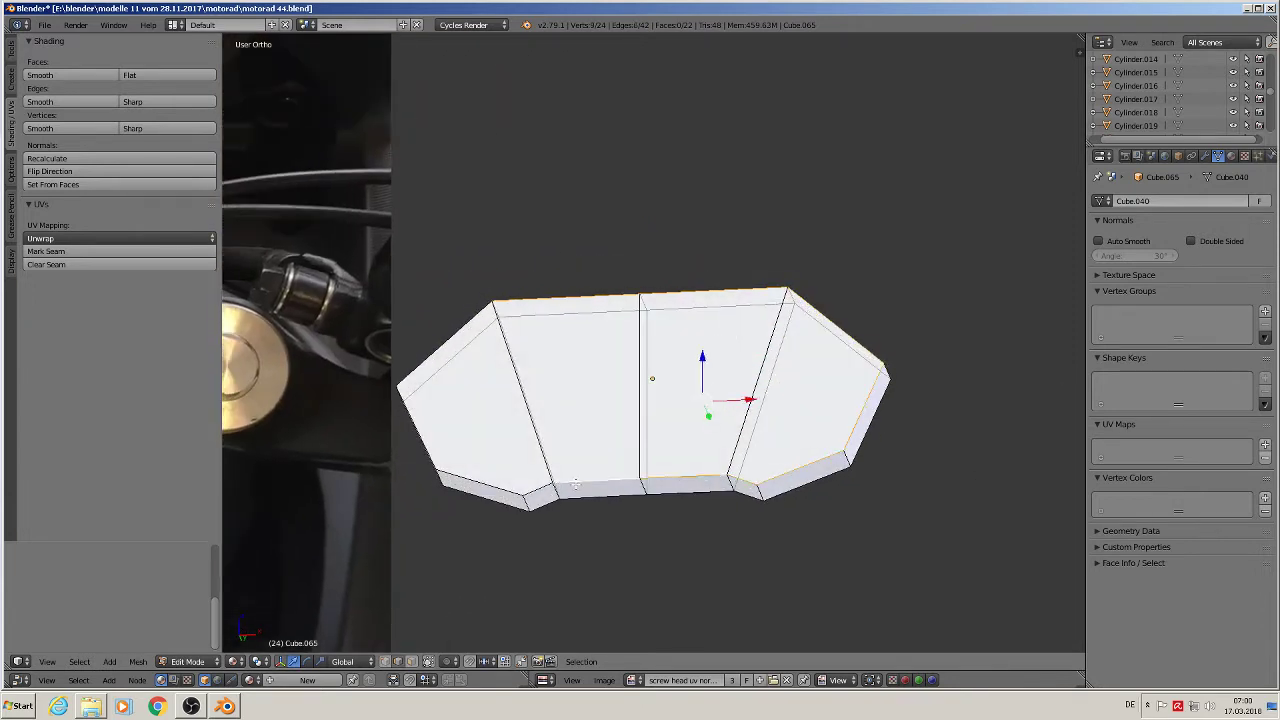
alt+shift+right_click(510, 488)
middle_drag(409, 421, 985, 582)
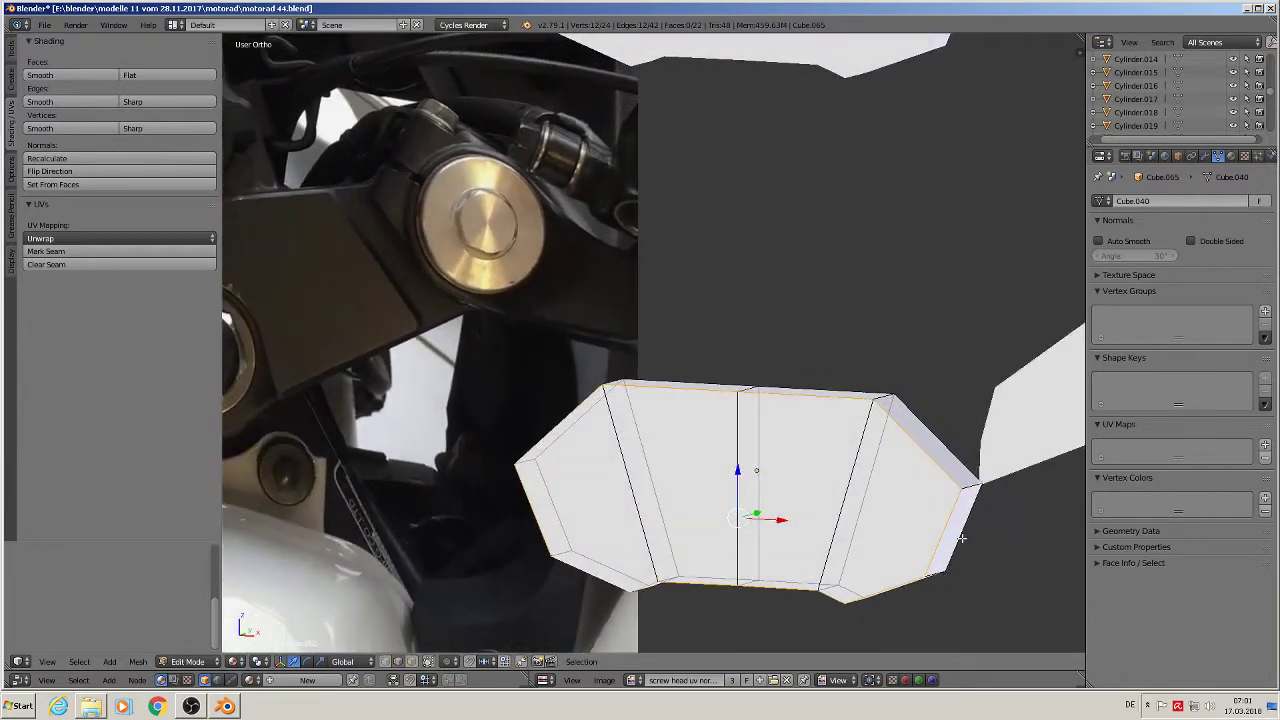
key(ctrl+b)
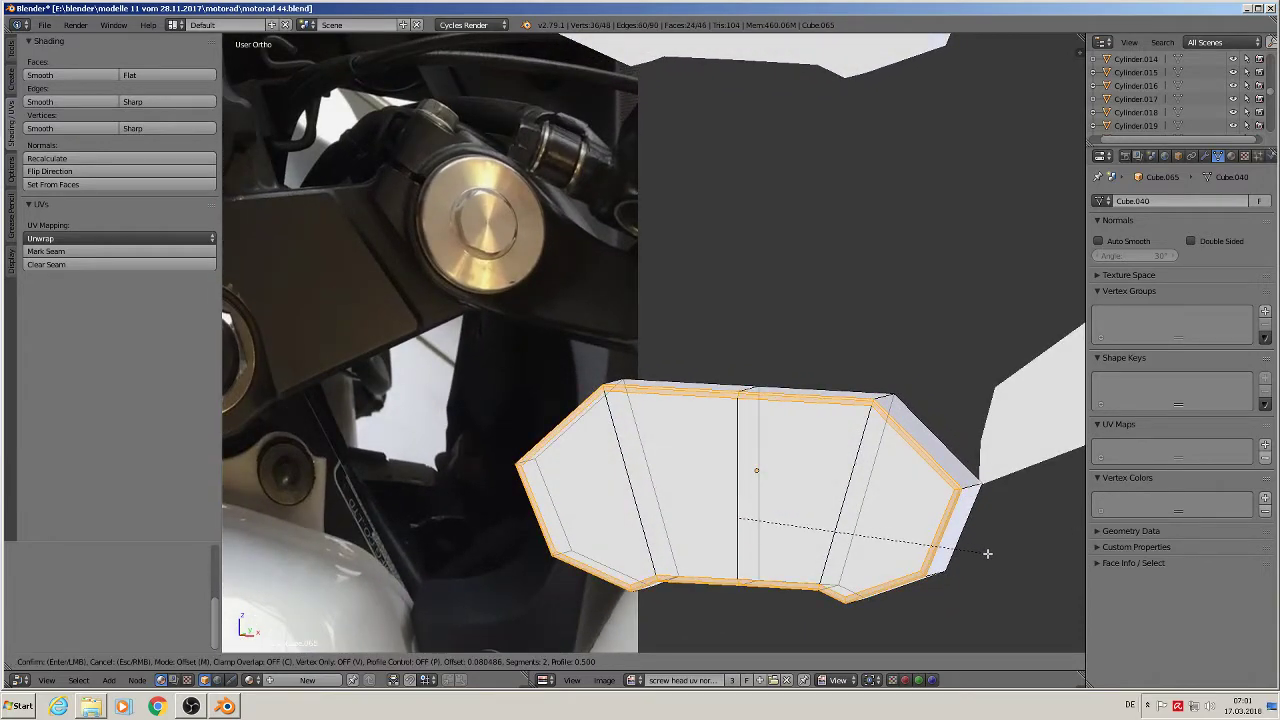
right_click(966, 538)
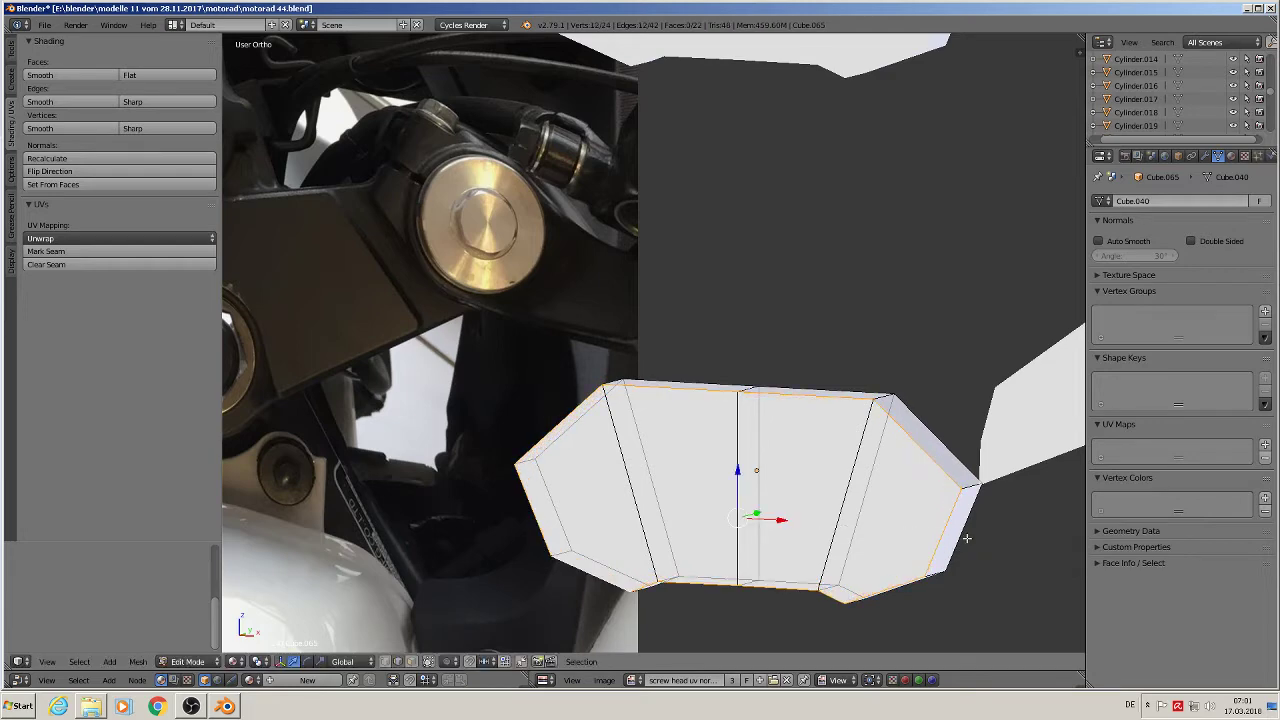
mouse_move(966, 538)
middle_down()
mouse_move(963, 563)
mouse_move(982, 538)
middle_up()
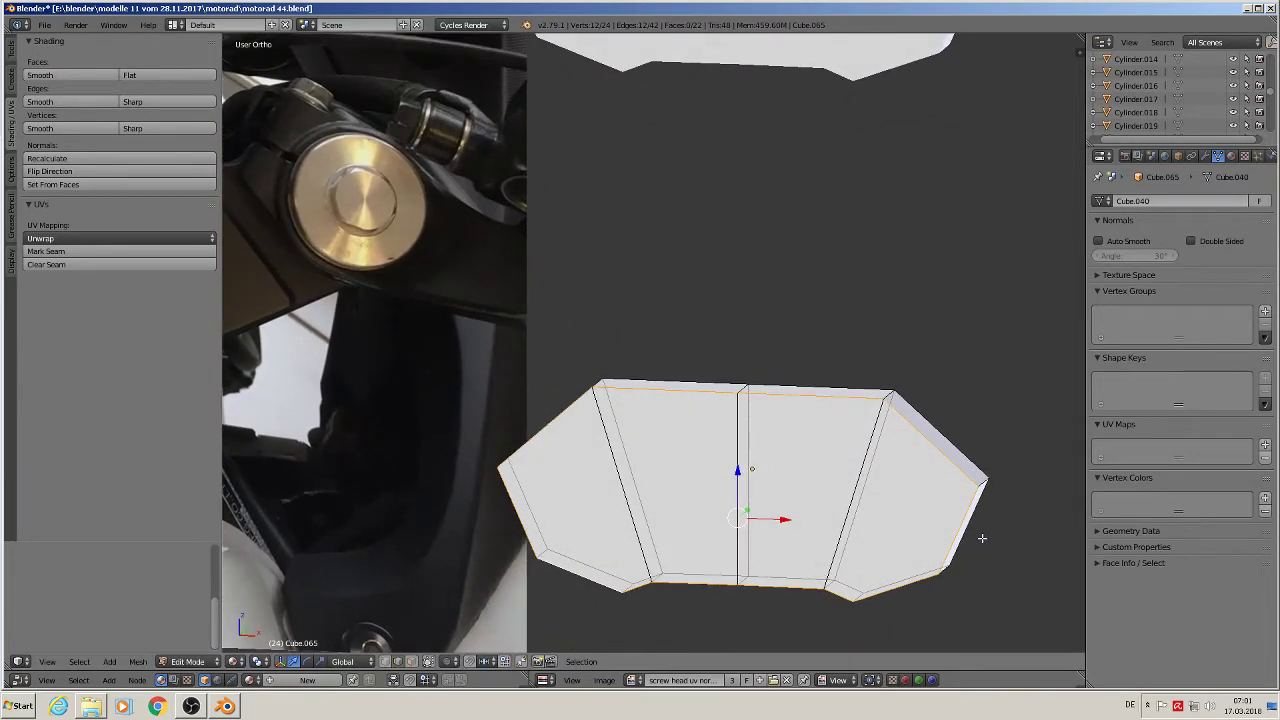
key(s)
right_click(982, 548)
- Extrude the selected front outline edges and scale them inward to about 0.94 to form a narrow rim
key(e)
key(s)
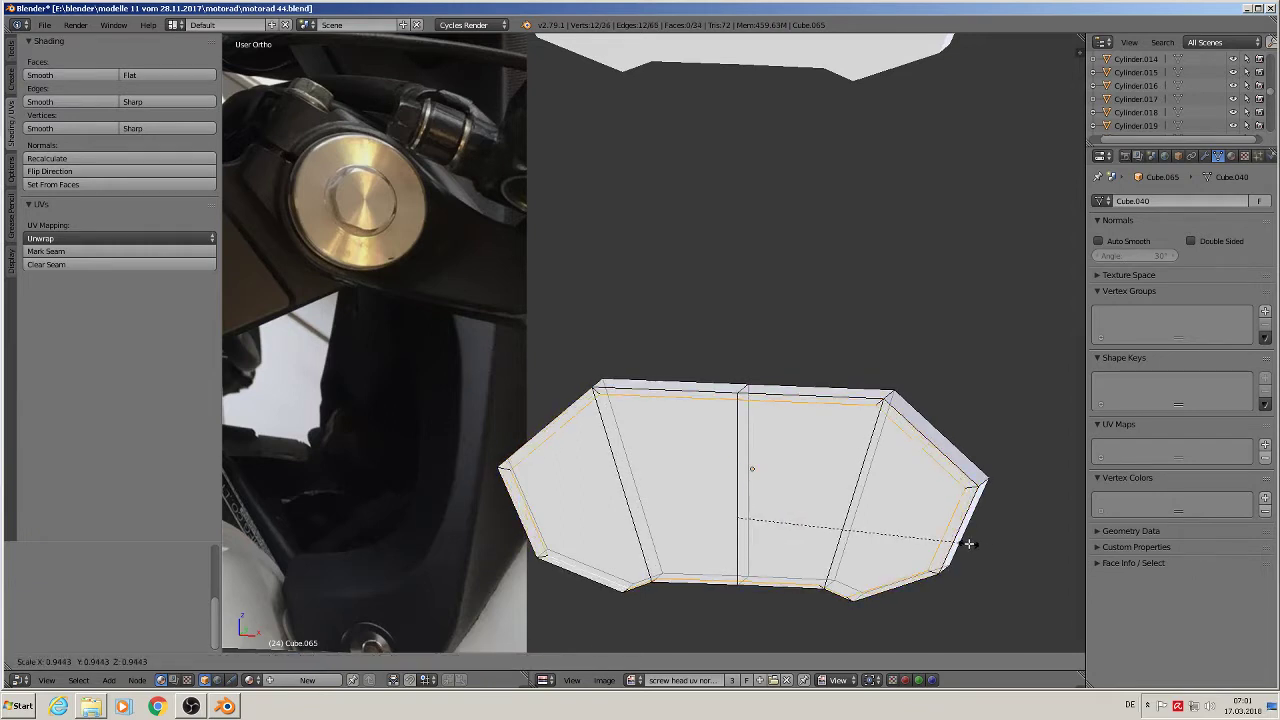
click(966, 543)
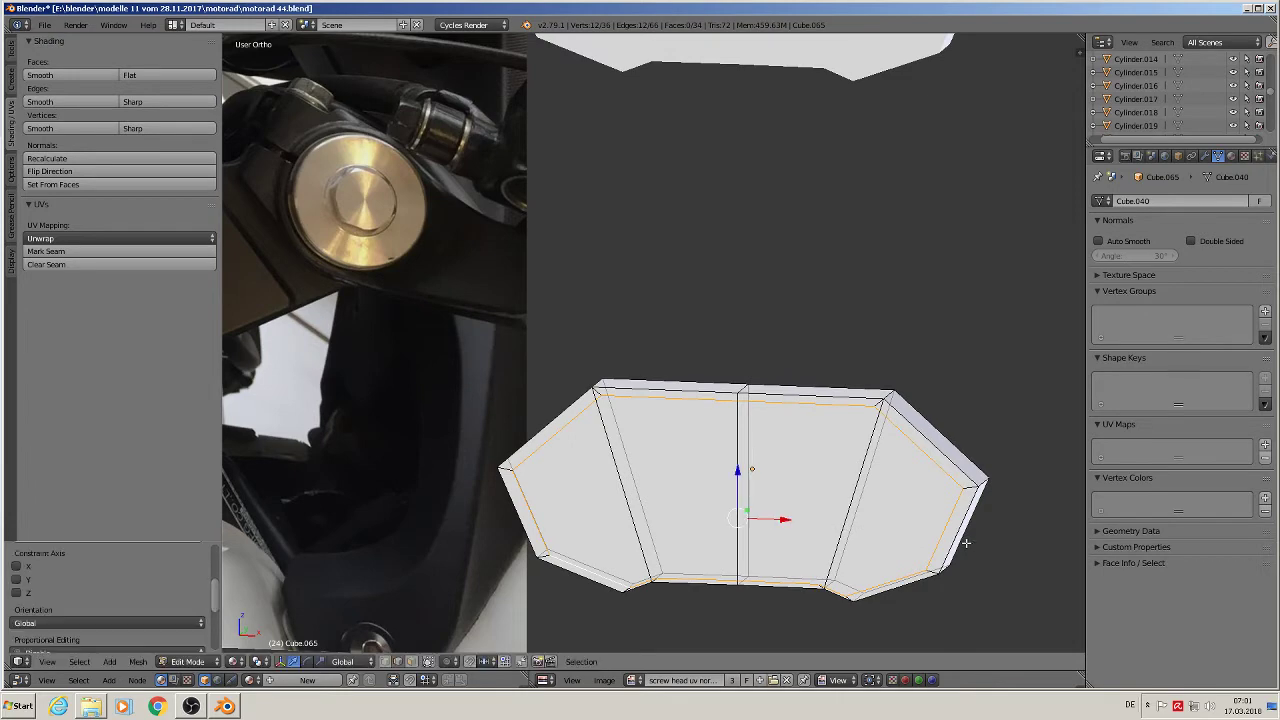
- Add two loop cuts around the housing copy's right-end and lower-right side walls and spread them apart along Y toward the wall edges
middle_drag(962, 540, 890, 552)
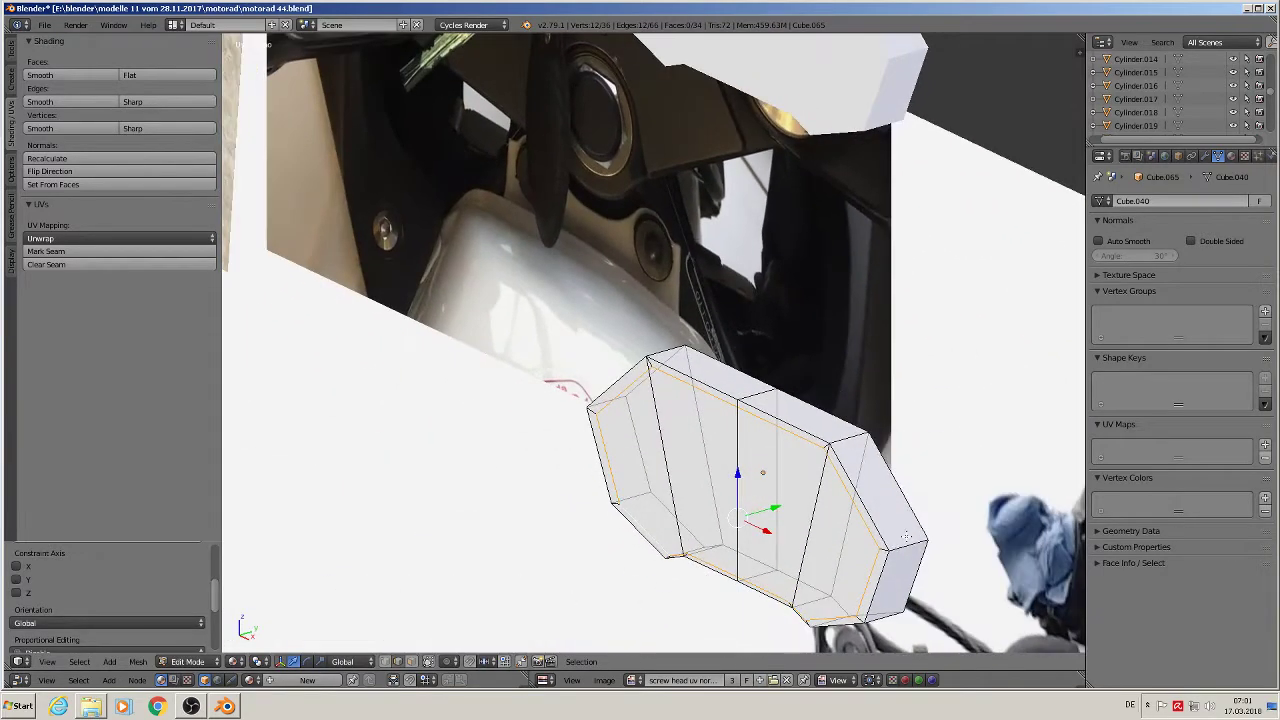
key(ctrl+r)
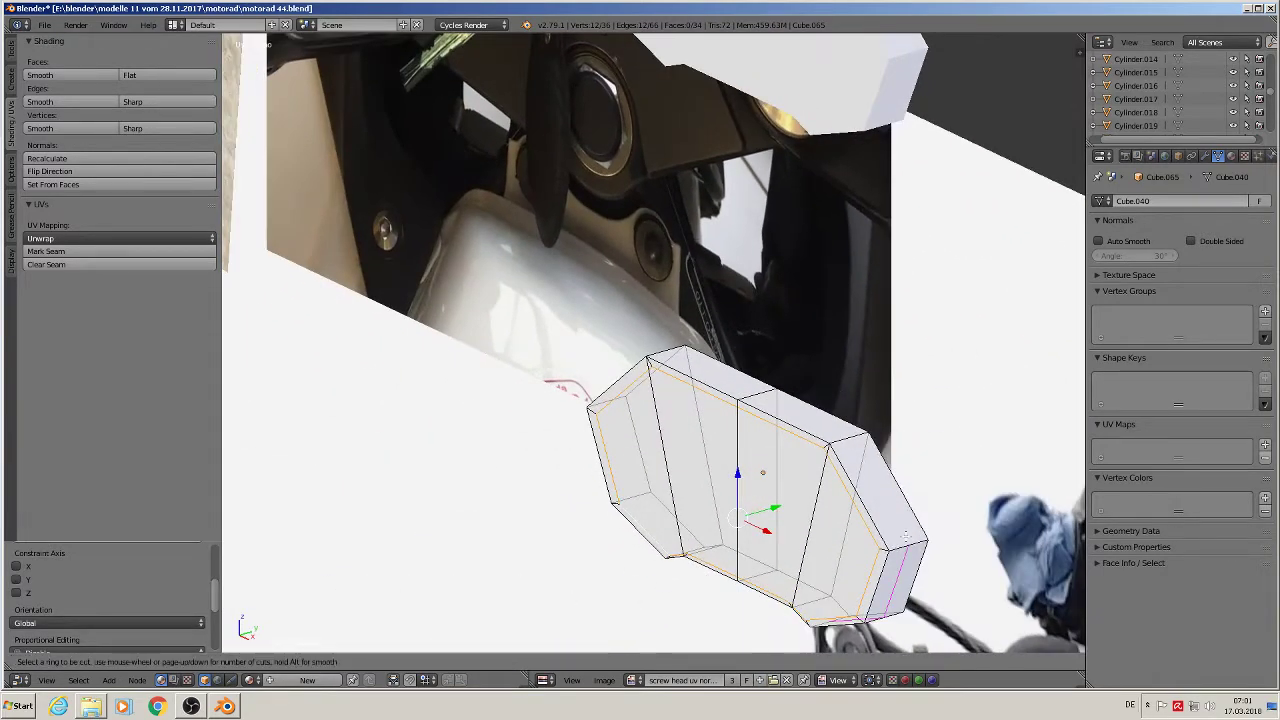
click(905, 537)
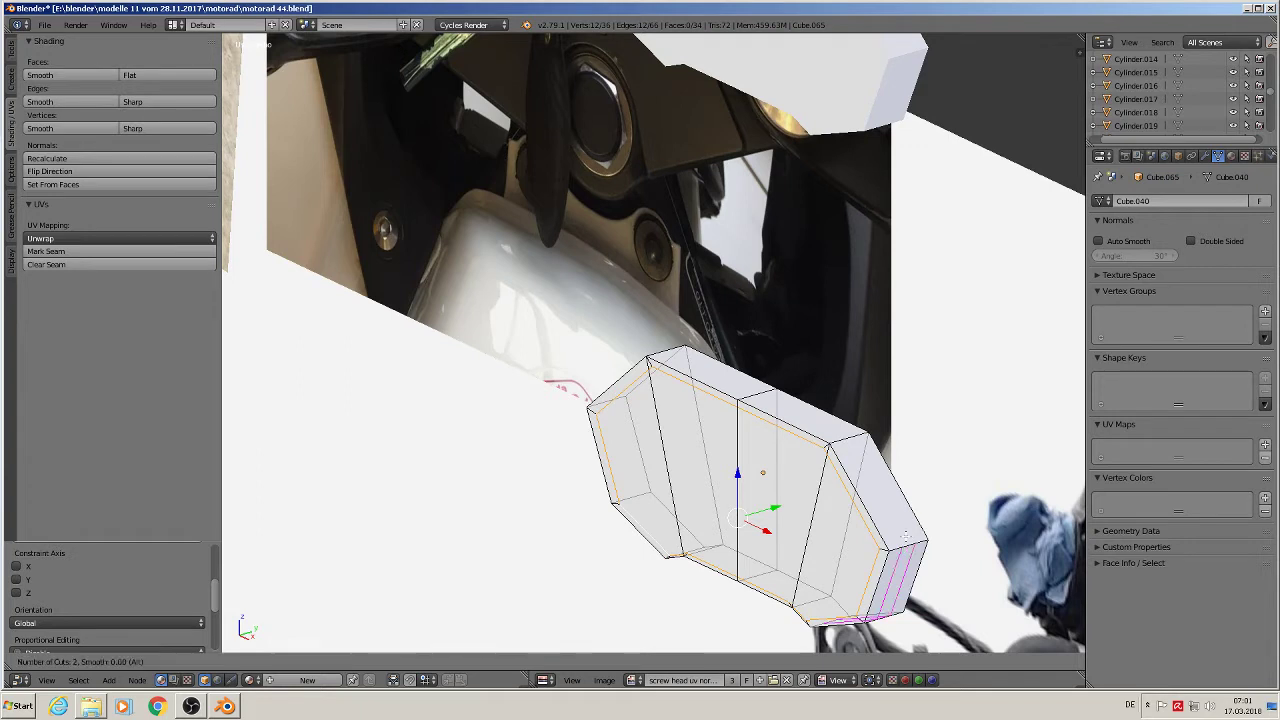
click(914, 540)
key(s)
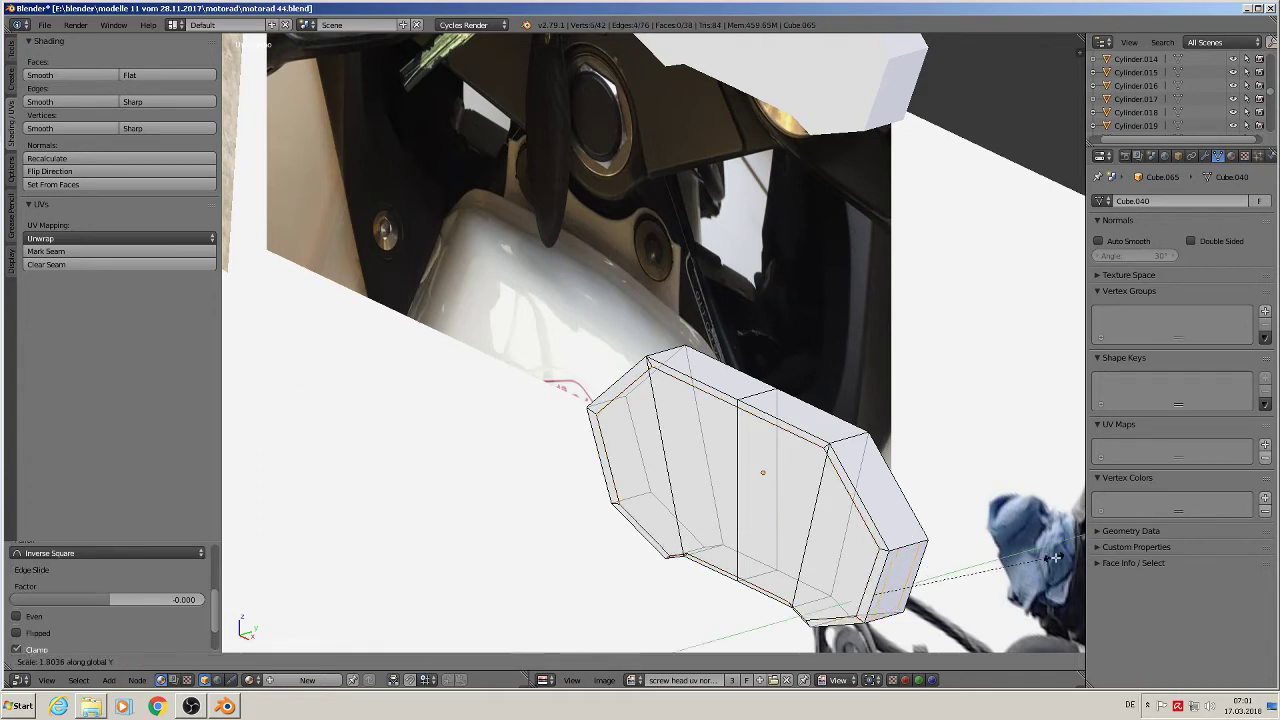
click(1075, 558)
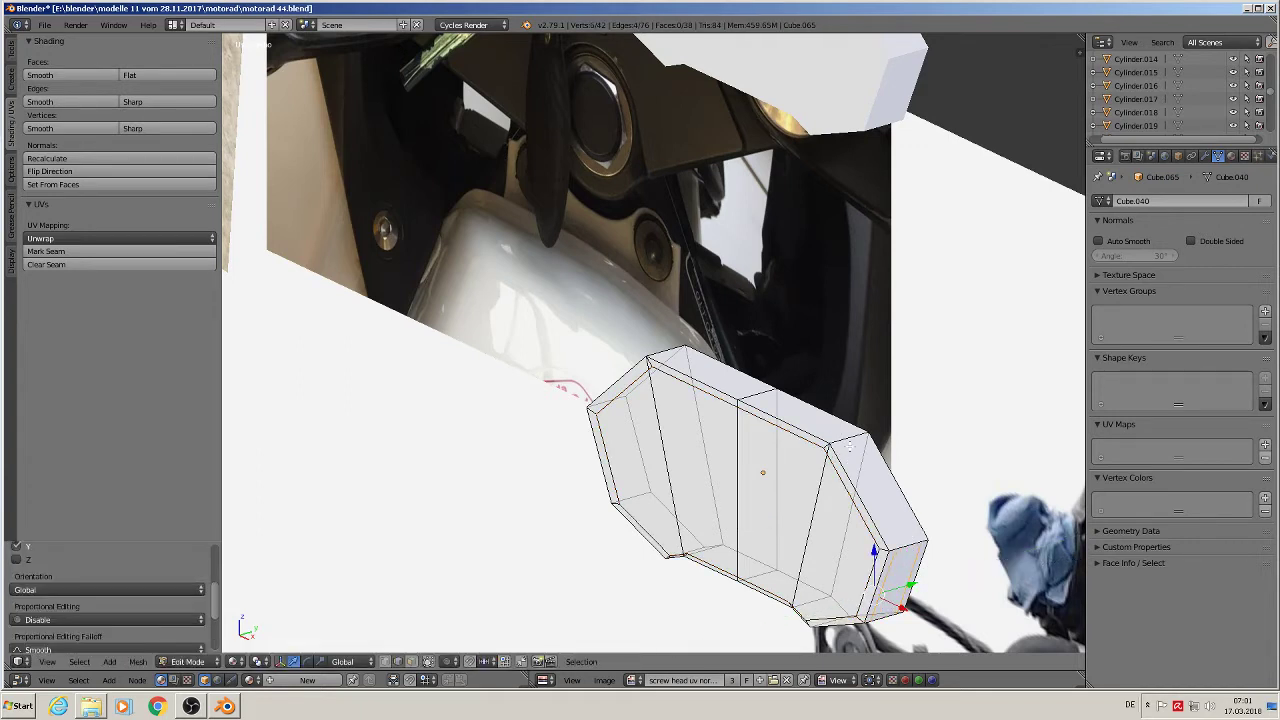
- Add two loop cuts around the left-end and lower-left side walls and spread them apart along Y
key(ctrl+r)
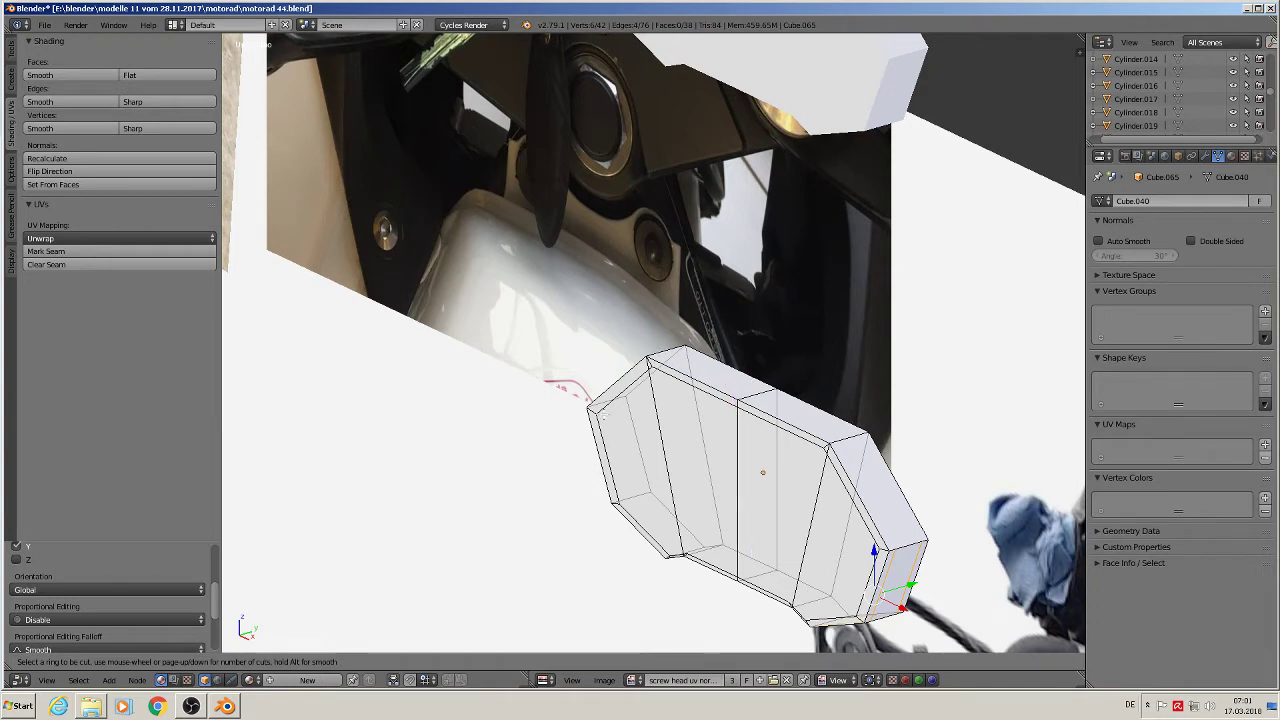
click(610, 403)
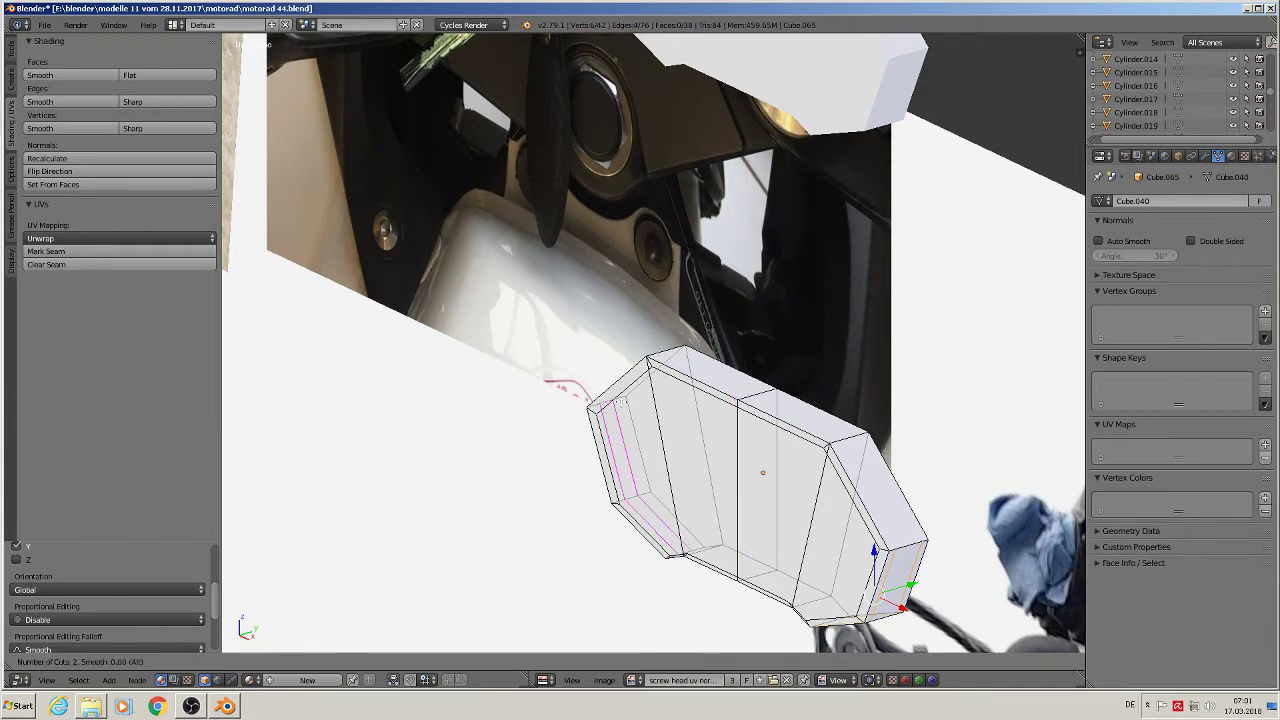
right_click(618, 401)
key(s)
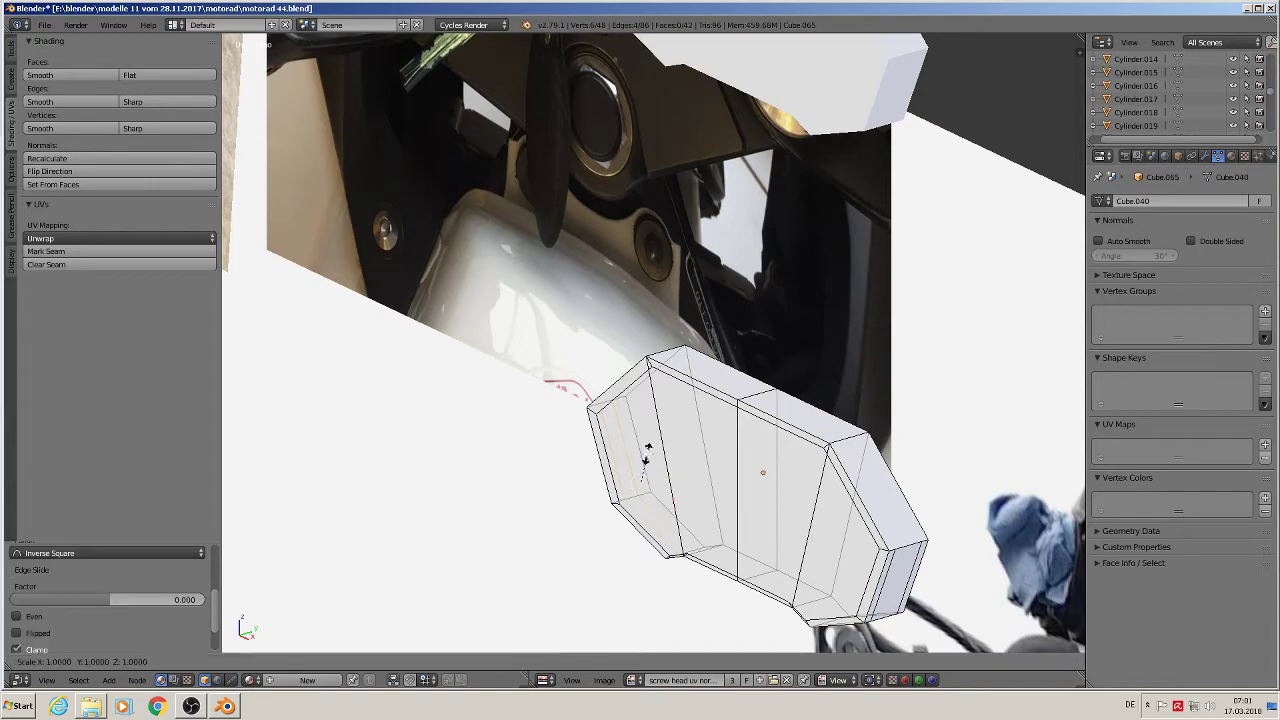
key(y)
click(702, 457)
- In top view, knife-cut a line across the full width of the upper walls close to the front, meeting the front loop cuts
middle_drag(702, 457, 860, 460)
key(KP_7)
scroll(886, 484, up, 3)
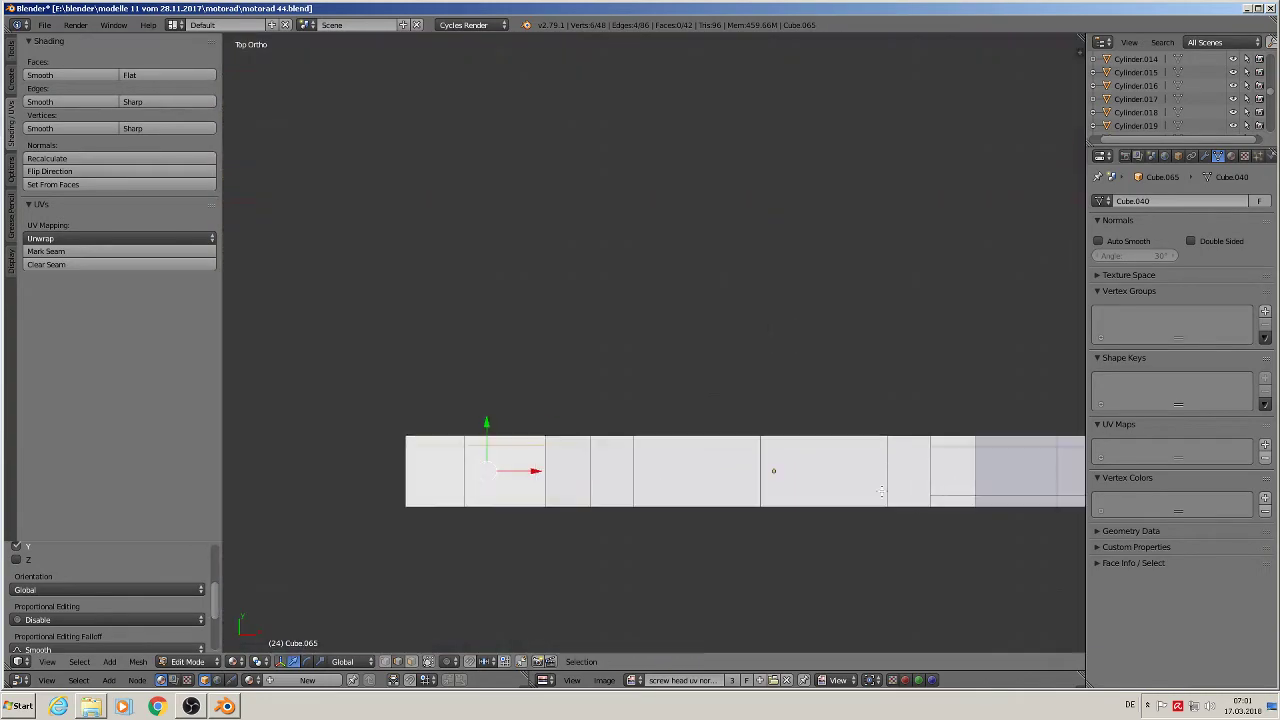
shift+middle_drag(788, 517, 710, 426)
scroll(726, 411, down, 1)
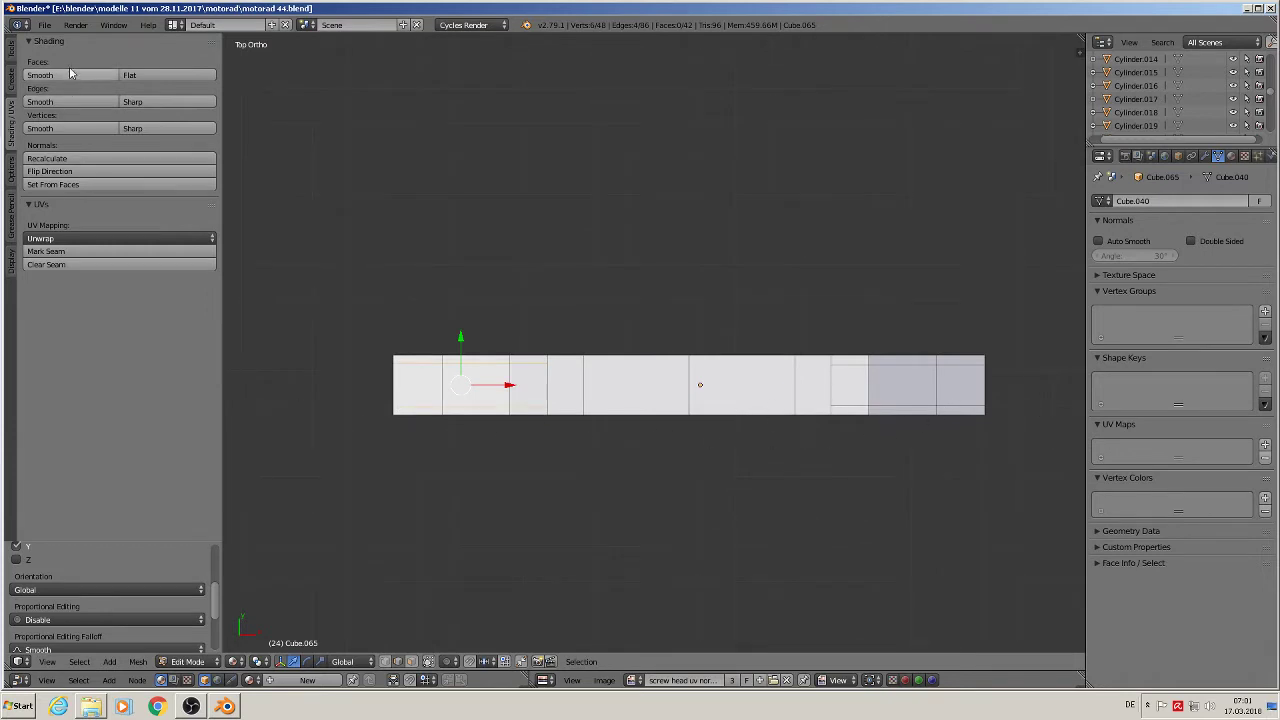
click(11, 50)
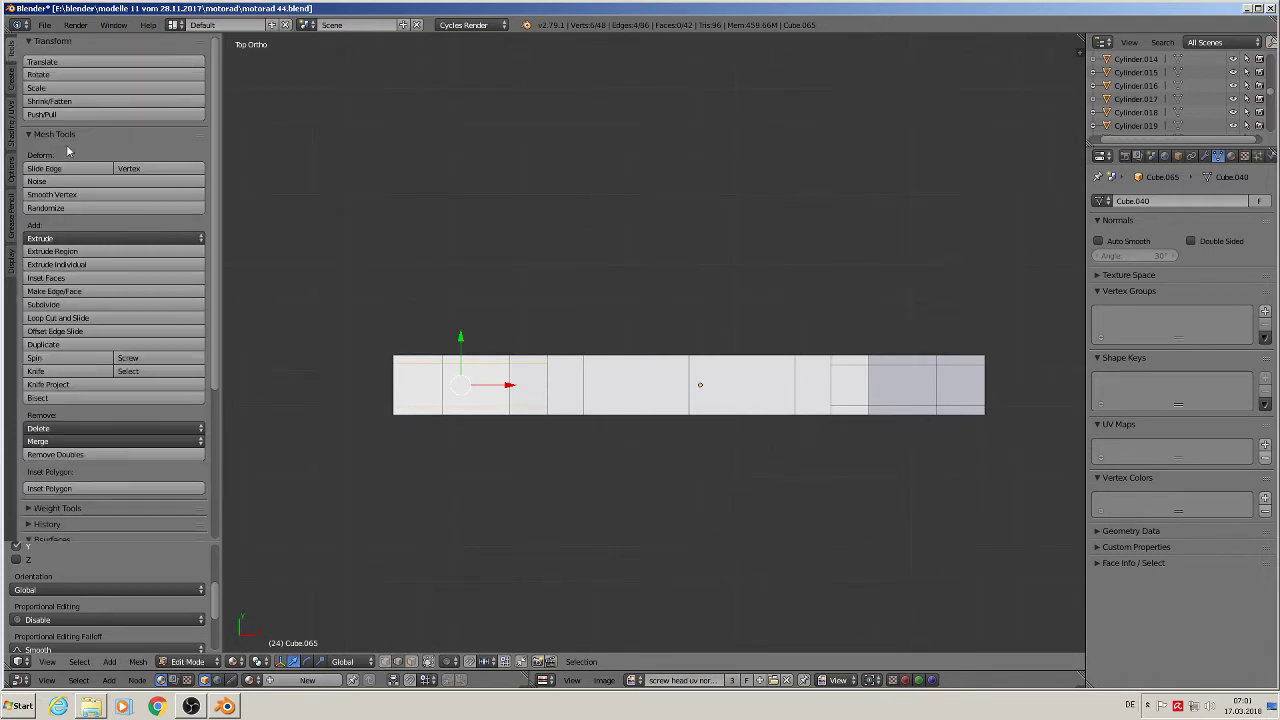
click(55, 371)
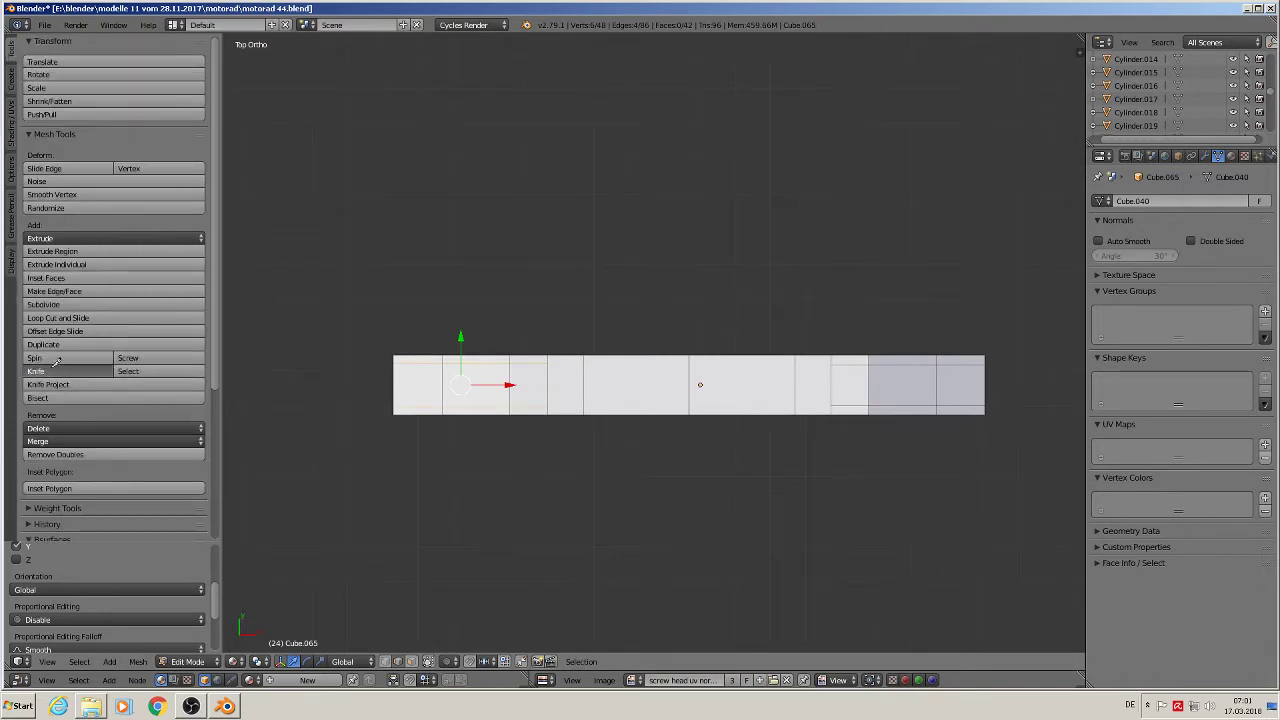
click(393, 407)
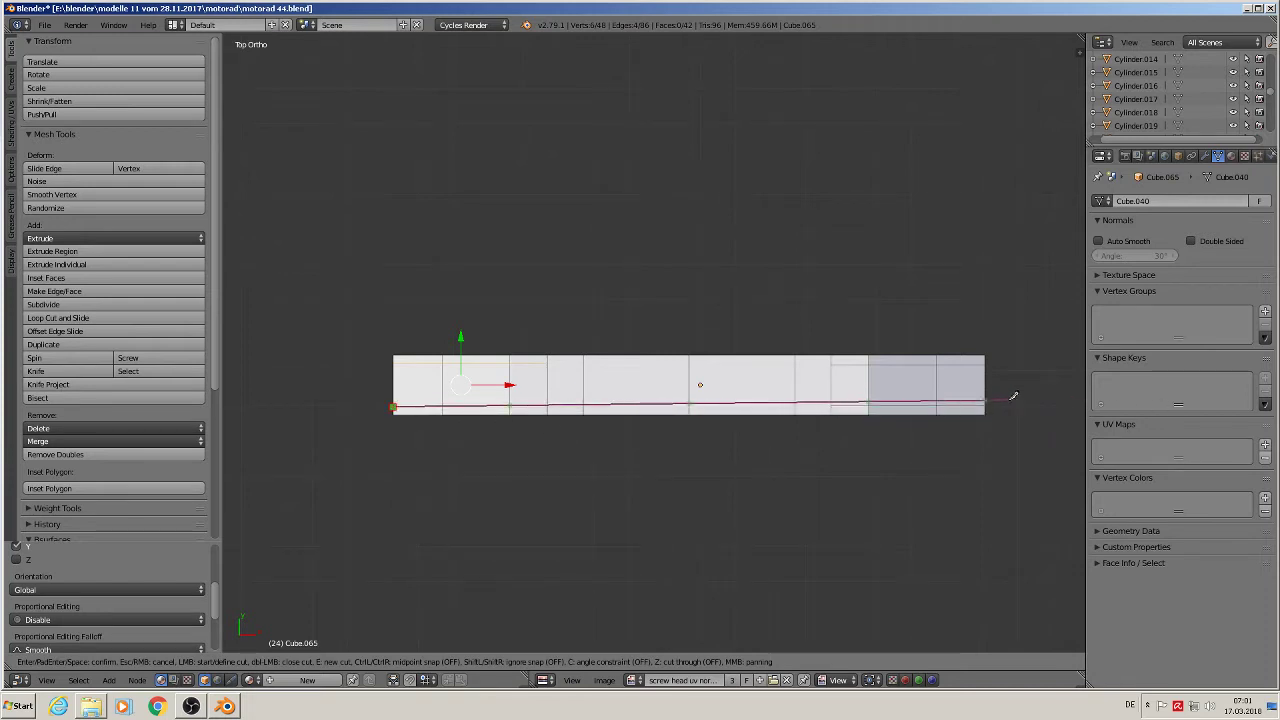
click(986, 405)
key(Return)
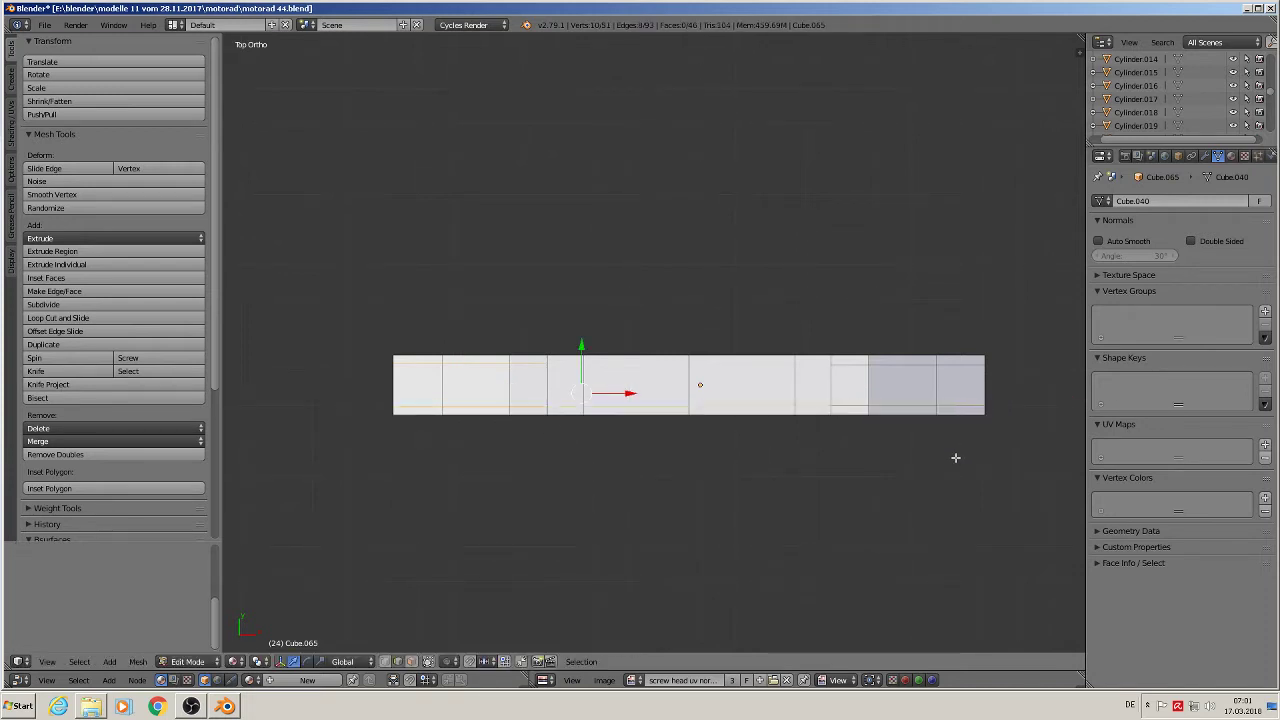
- Clear the selection and knife-cut the recessed middle section of the bottom wall, connecting the front loop cuts of the left and right ends
middle_drag(684, 480, 708, 331)
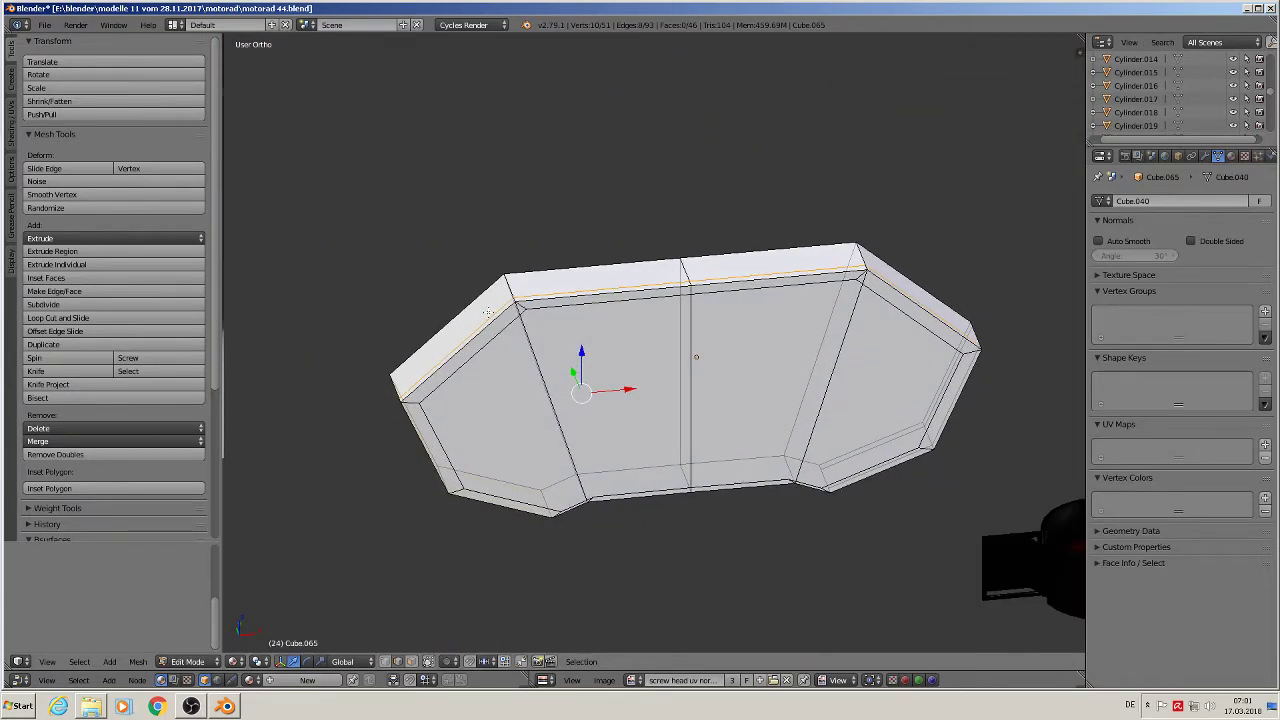
middle_drag(990, 359, 906, 304)
middle_drag(895, 357, 767, 427)
key(a)
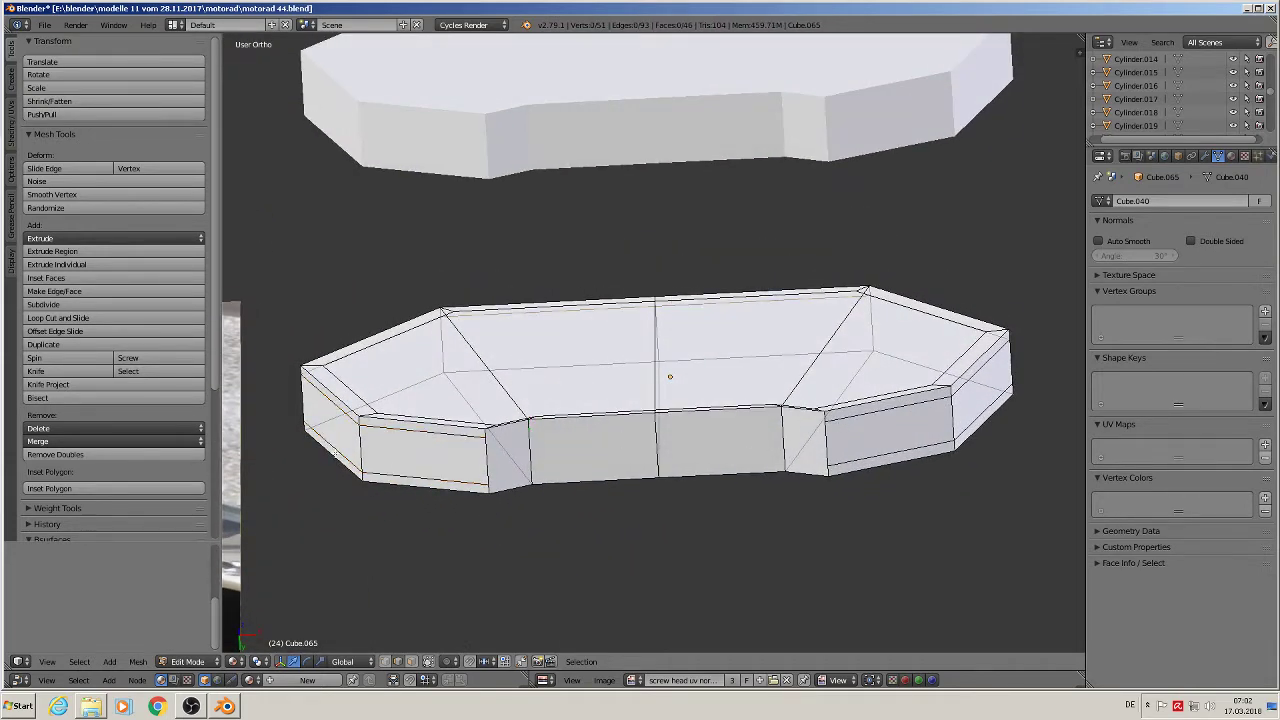
click(50, 371)
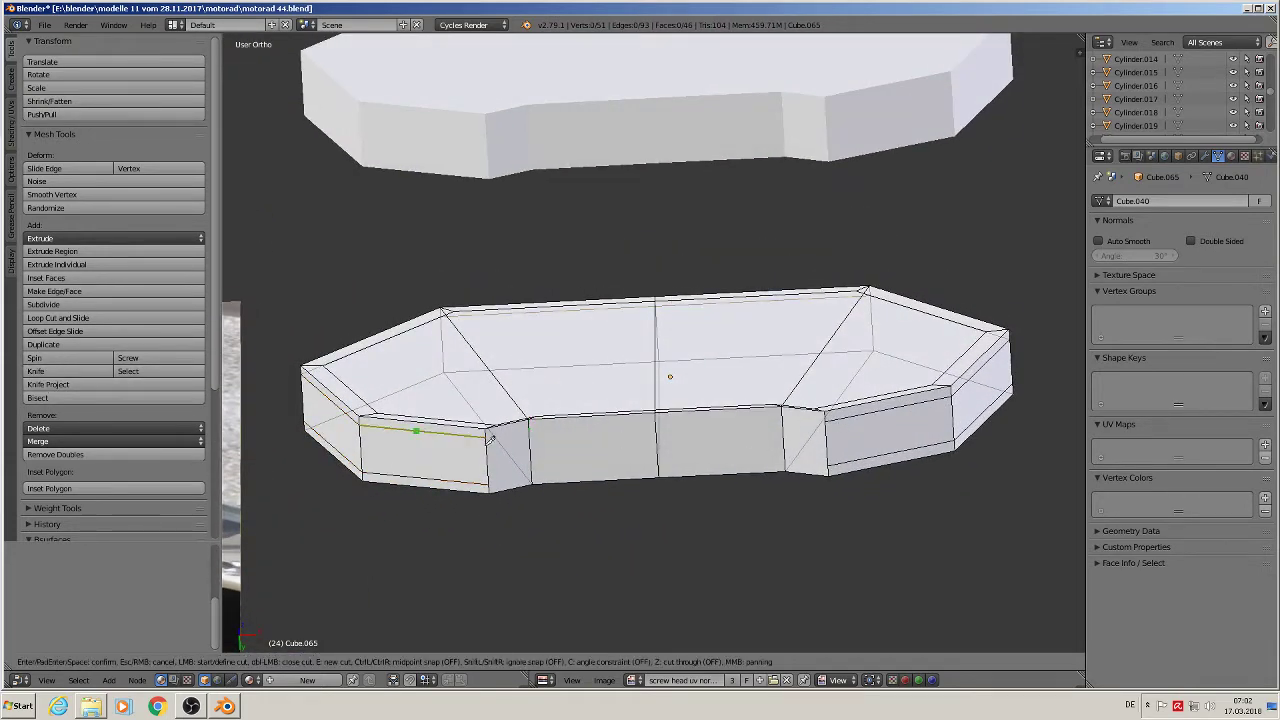
click(487, 434)
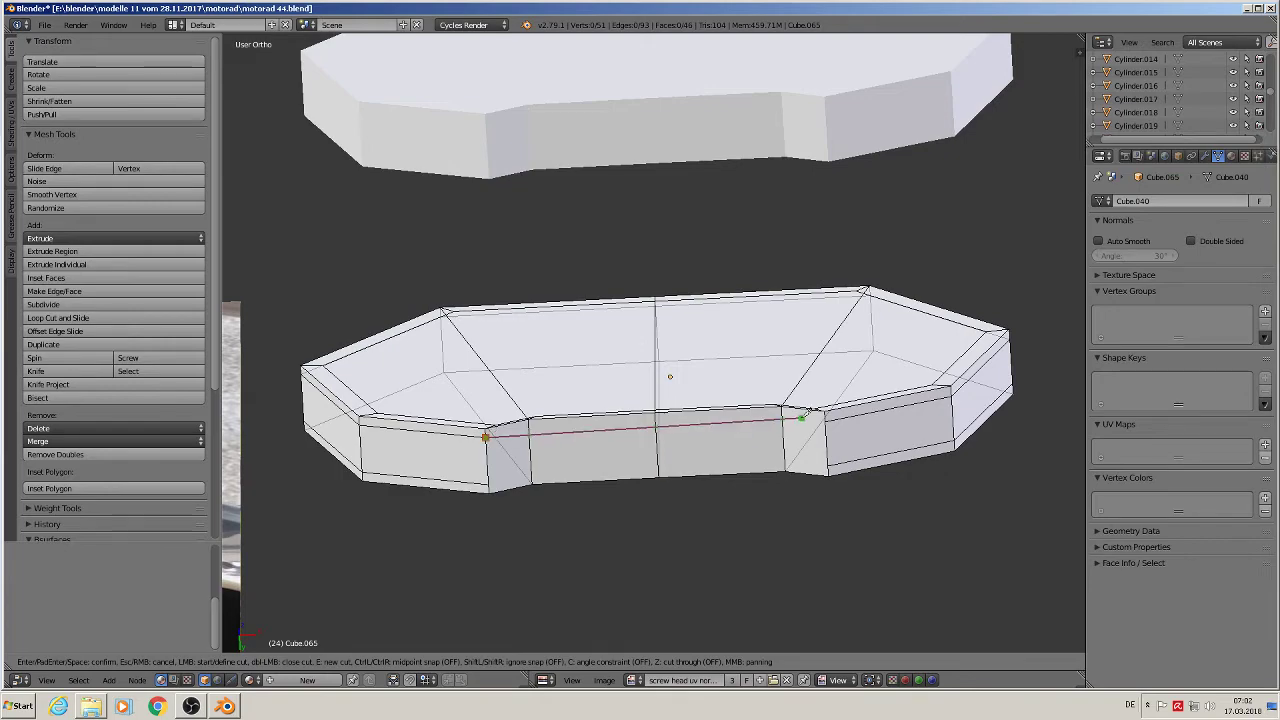
click(821, 412)
key(Return)
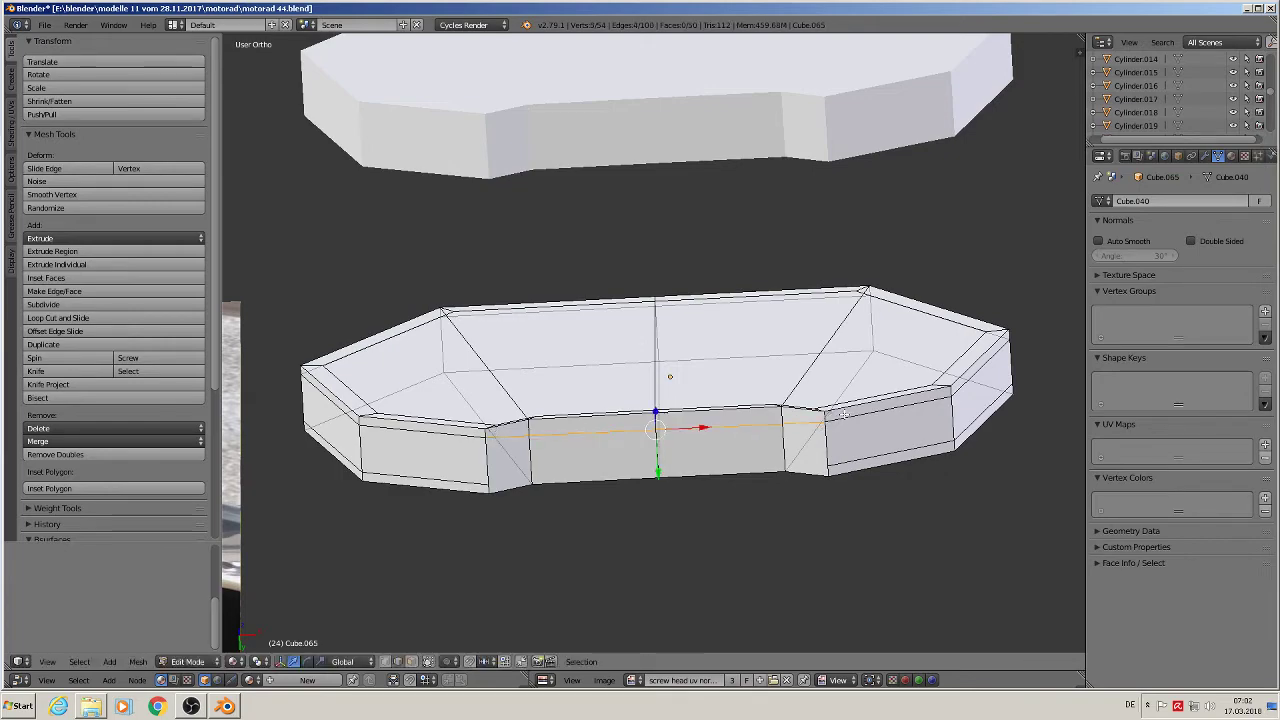
middle_drag(843, 413, 808, 510)
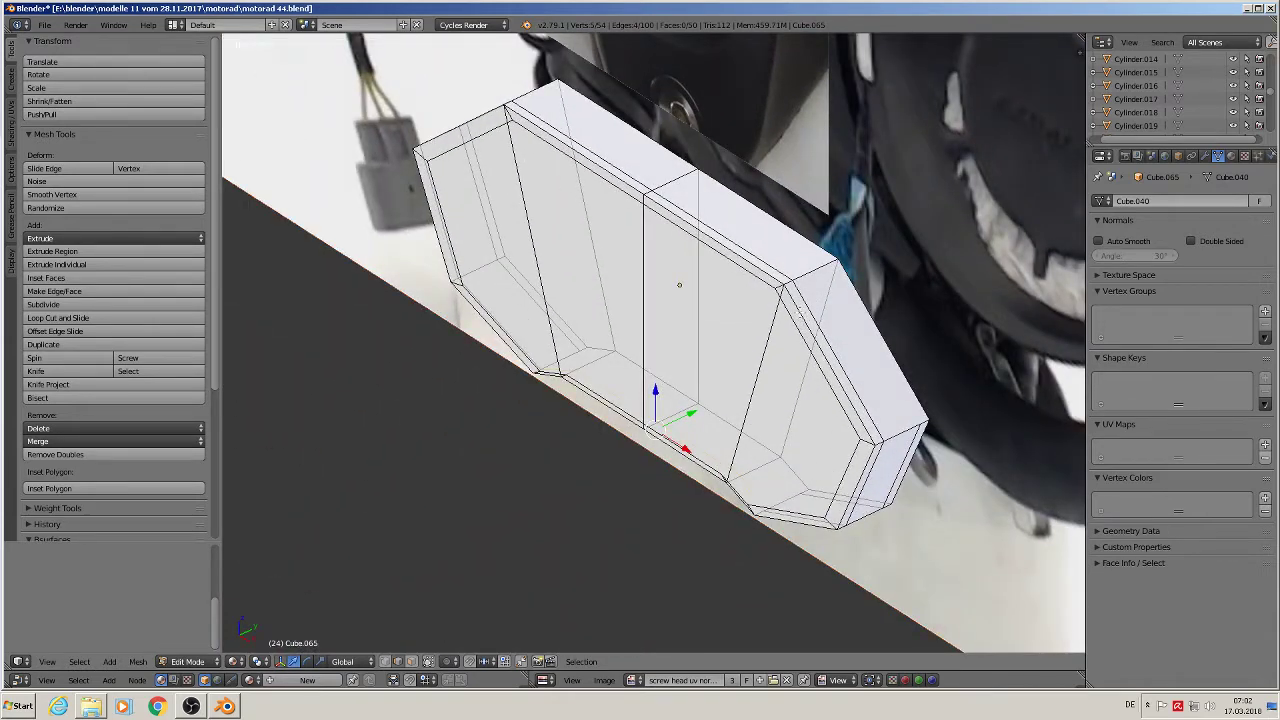
right_click(799, 312)
shift+right_click(695, 226)
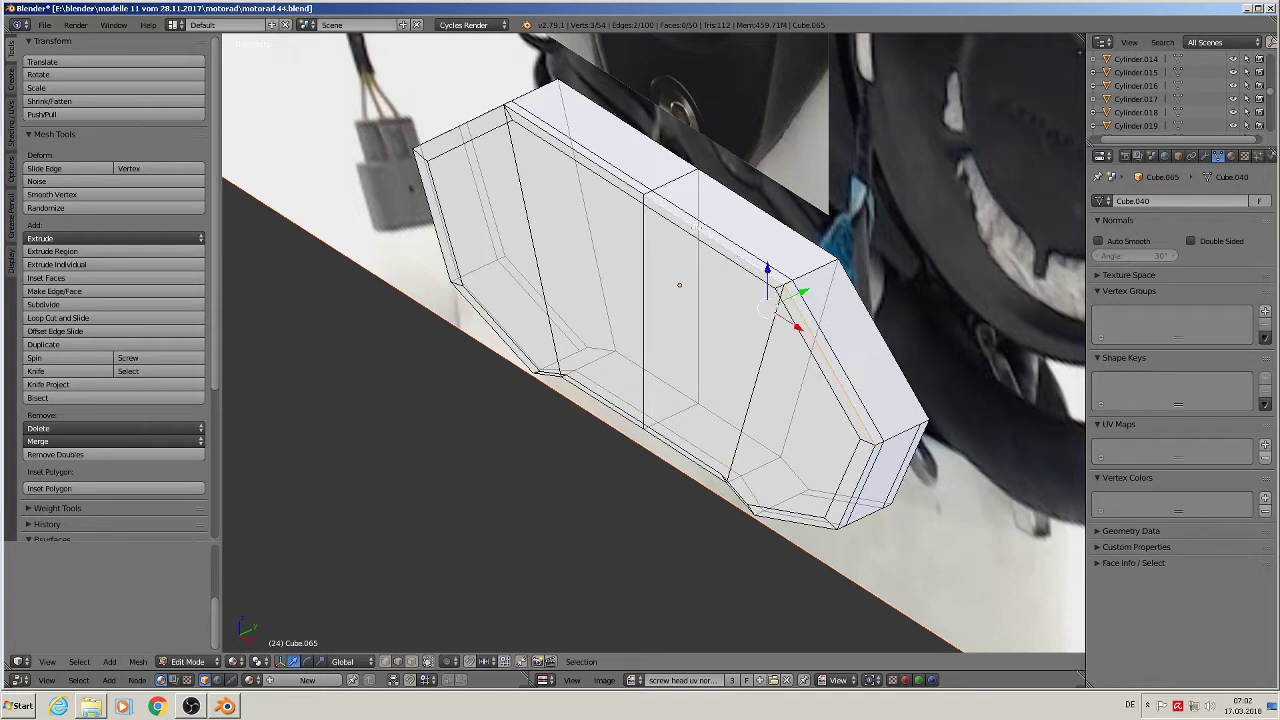
alt+shift+right_click(598, 175)
right_click(583, 150)
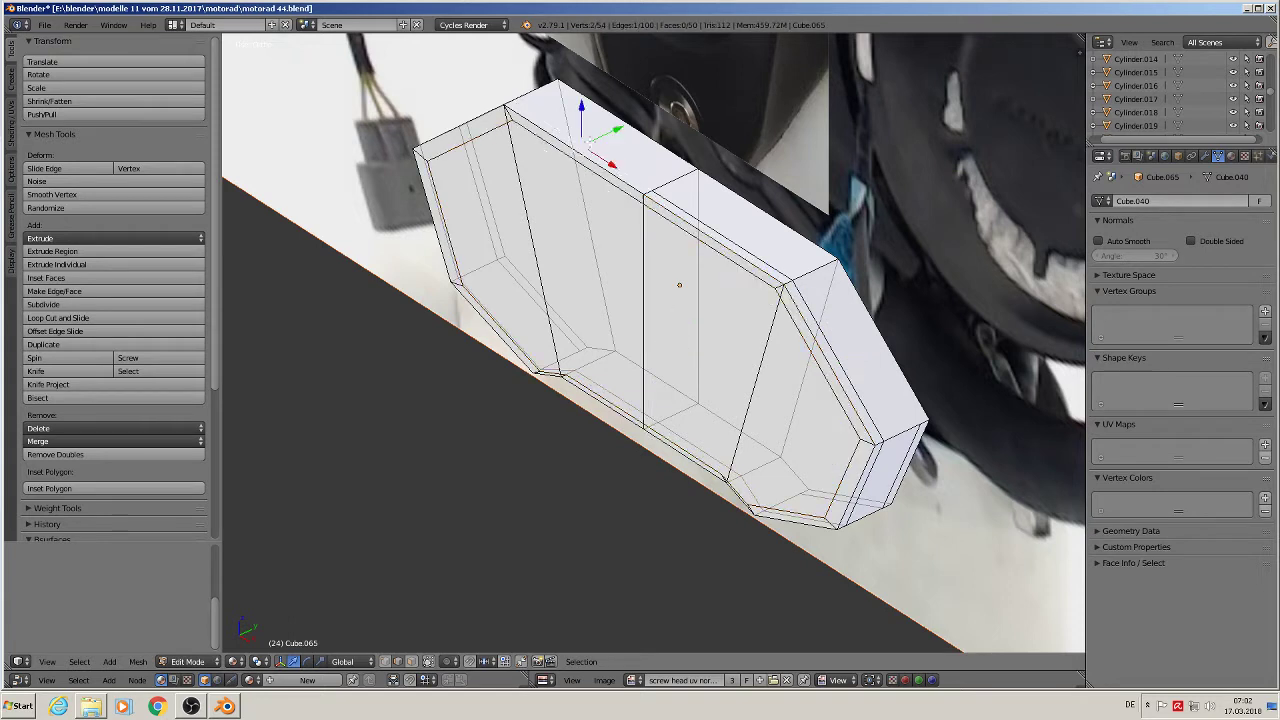
- Select the two top, the upper-right and the right-end outline edges of the housing's front face
right_click(569, 150)
shift+right_click(682, 221)
shift+right_click(817, 346)
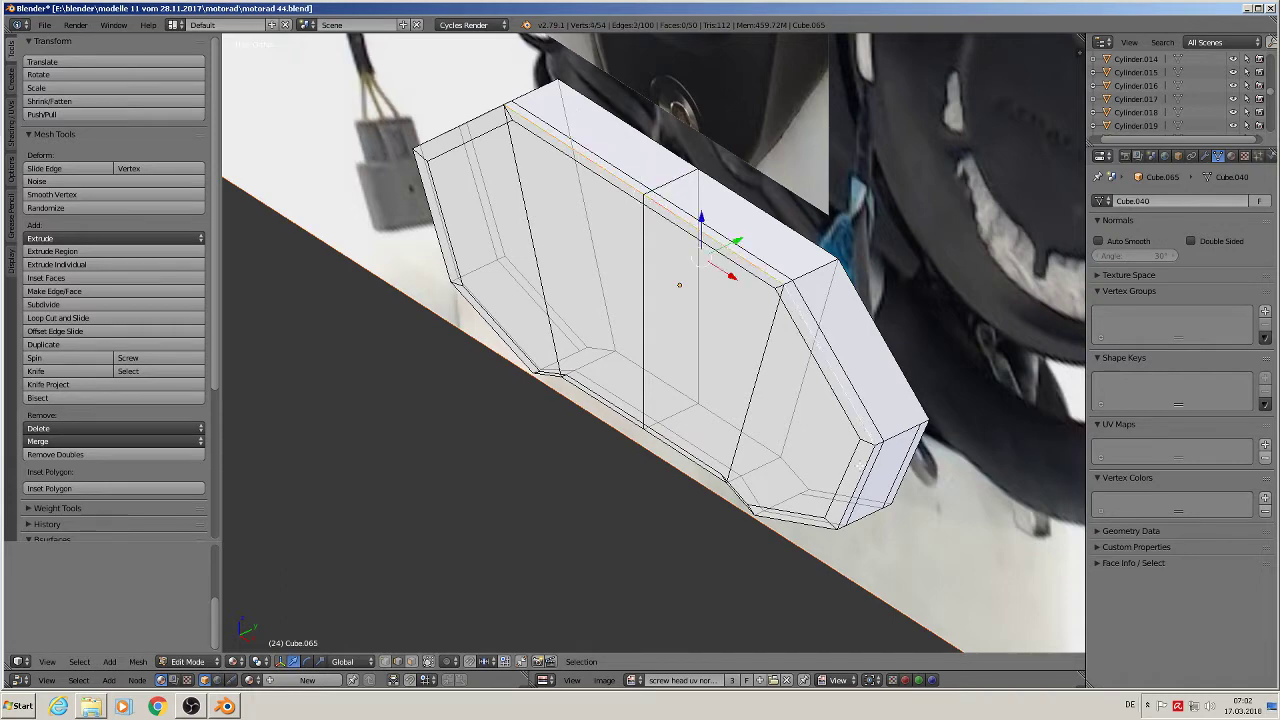
shift+right_click(862, 468)
middle_drag(868, 477, 940, 380)
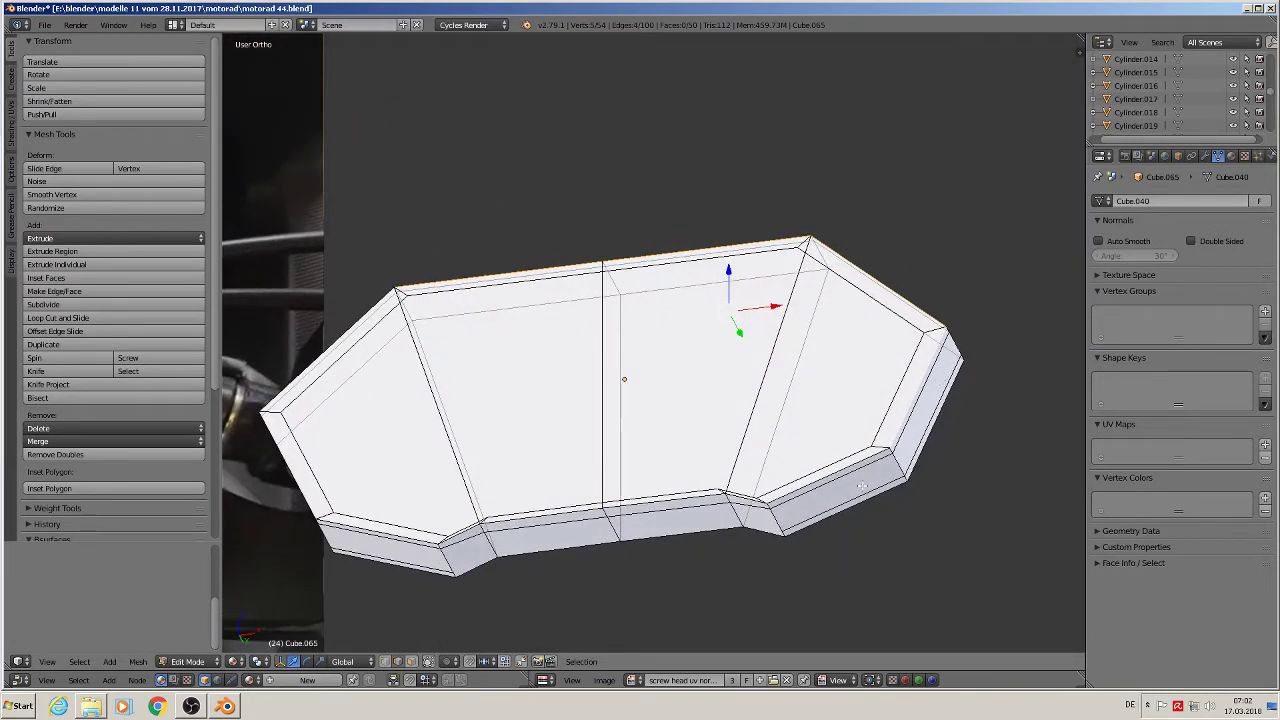
- Add the lower-right, right notch and adjoining bottom middle outline edges of the front face to the selection
shift+right_click(836, 480)
middle_drag(825, 504, 825, 467)
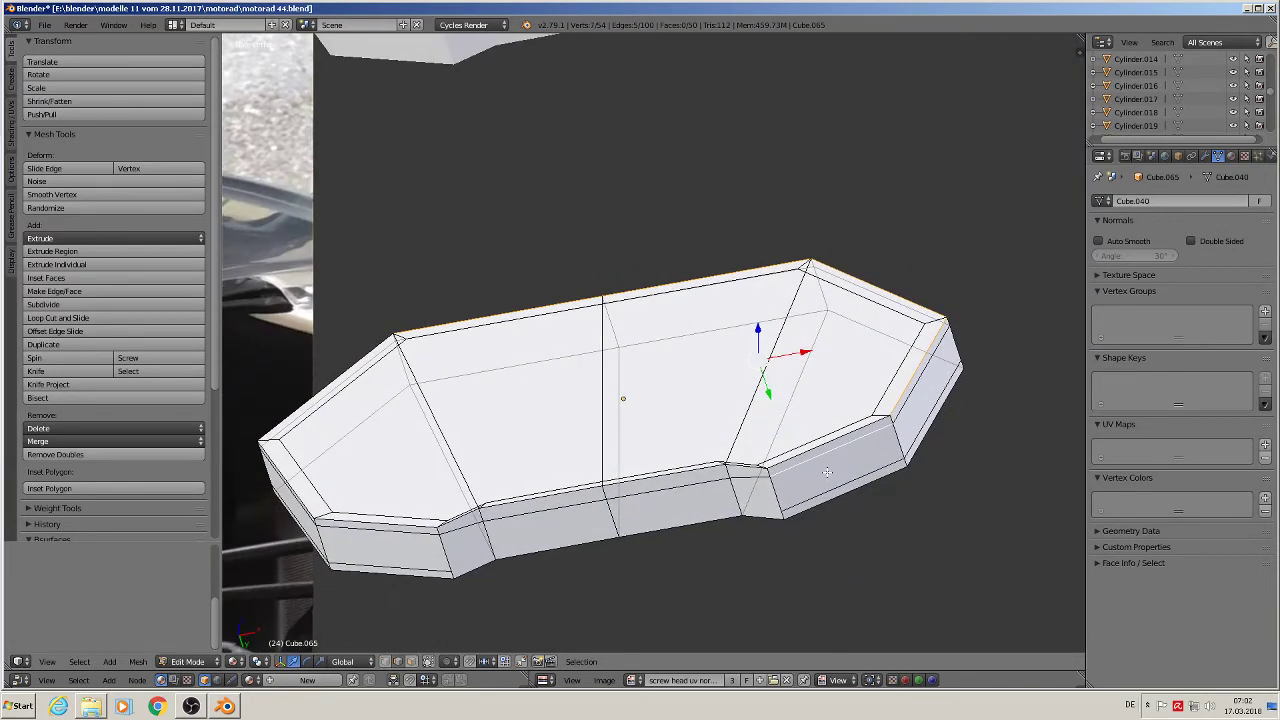
scroll(824, 464, up, 3)
shift+right_click(805, 458)
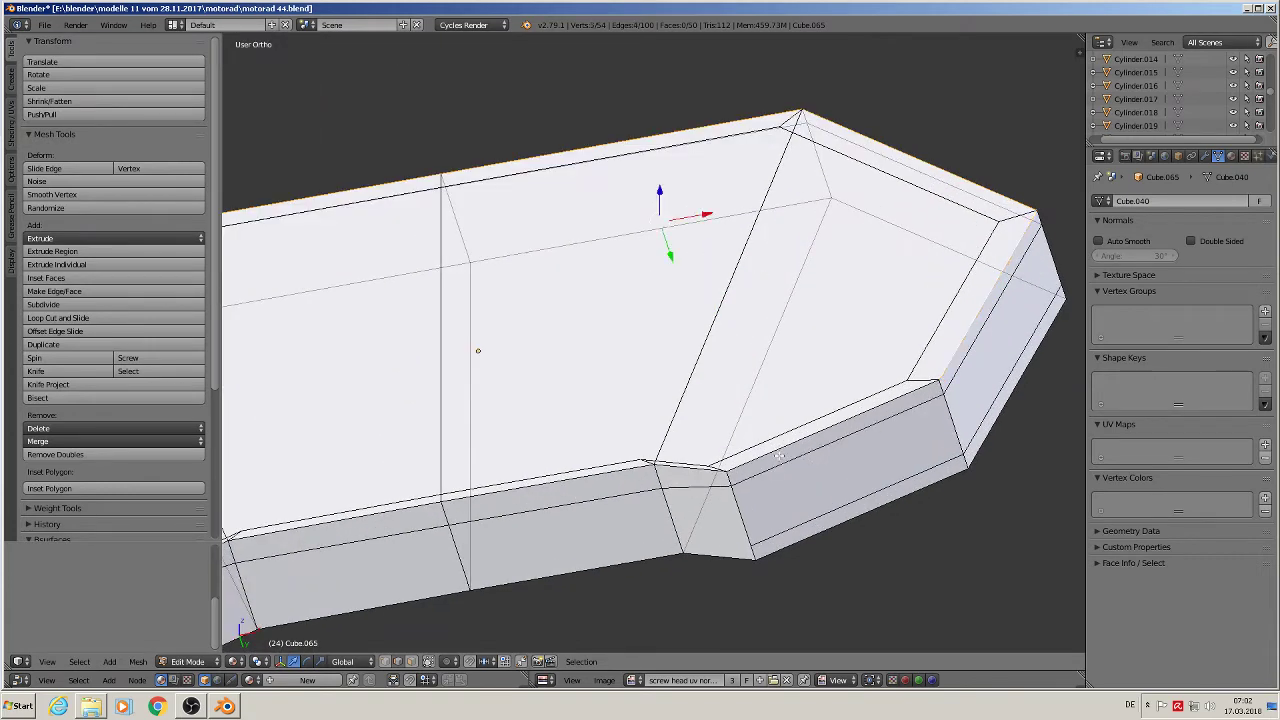
shift+right_click(779, 444)
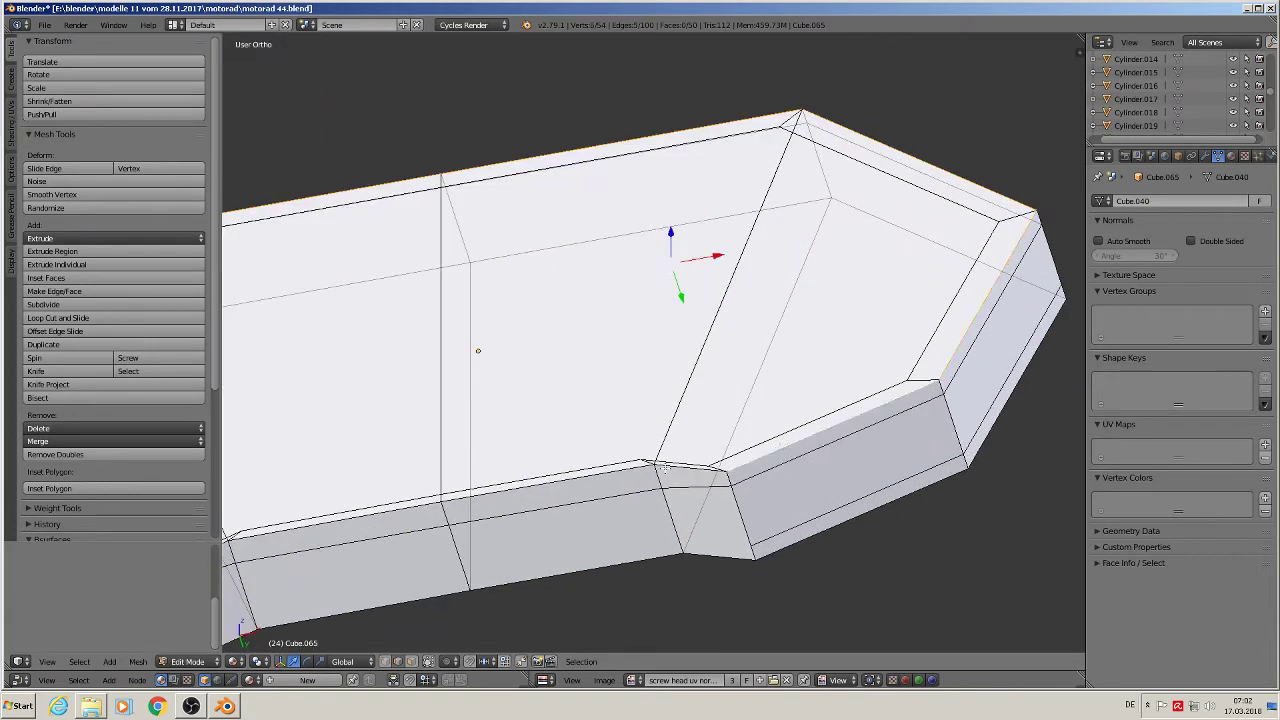
shift+right_click(670, 468)
shift+right_click(580, 478)
- Add the left bottom middle, left notch and lower-left outline edges of the front face to the selection
shift+middle_drag(344, 537, 663, 436)
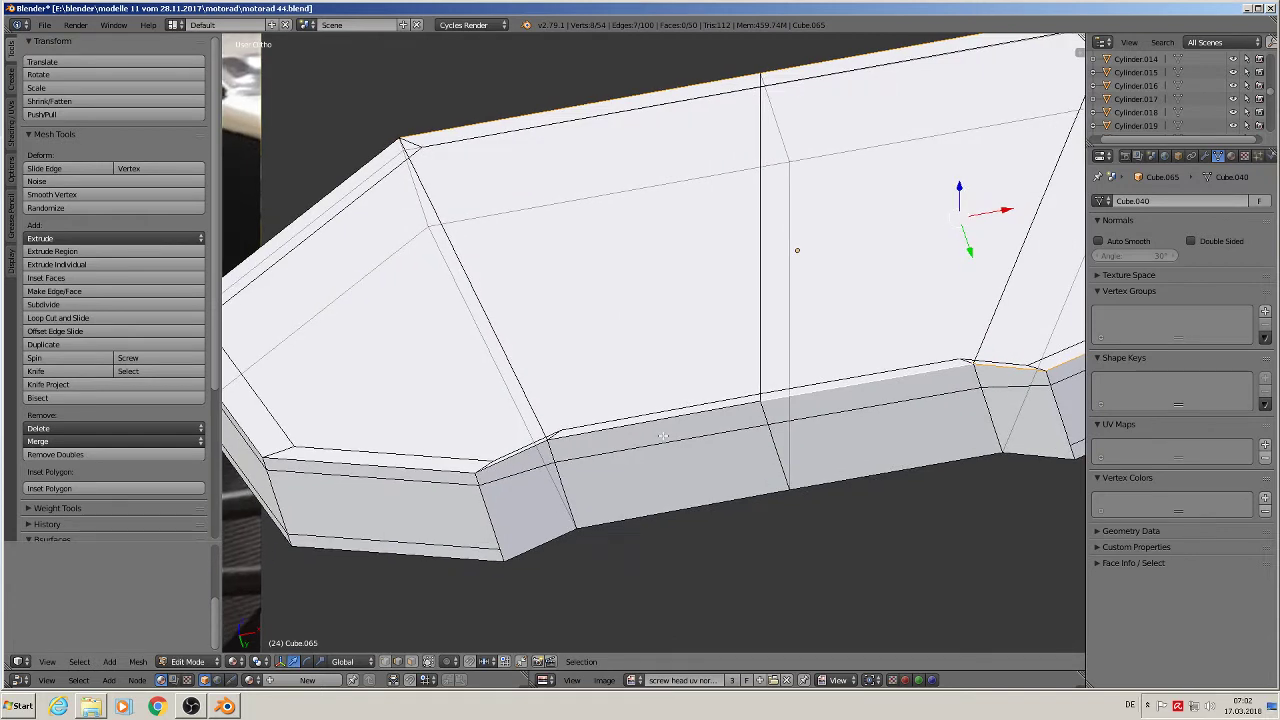
shift+right_click(571, 440)
shift+right_click(516, 456)
shift+right_click(412, 473)
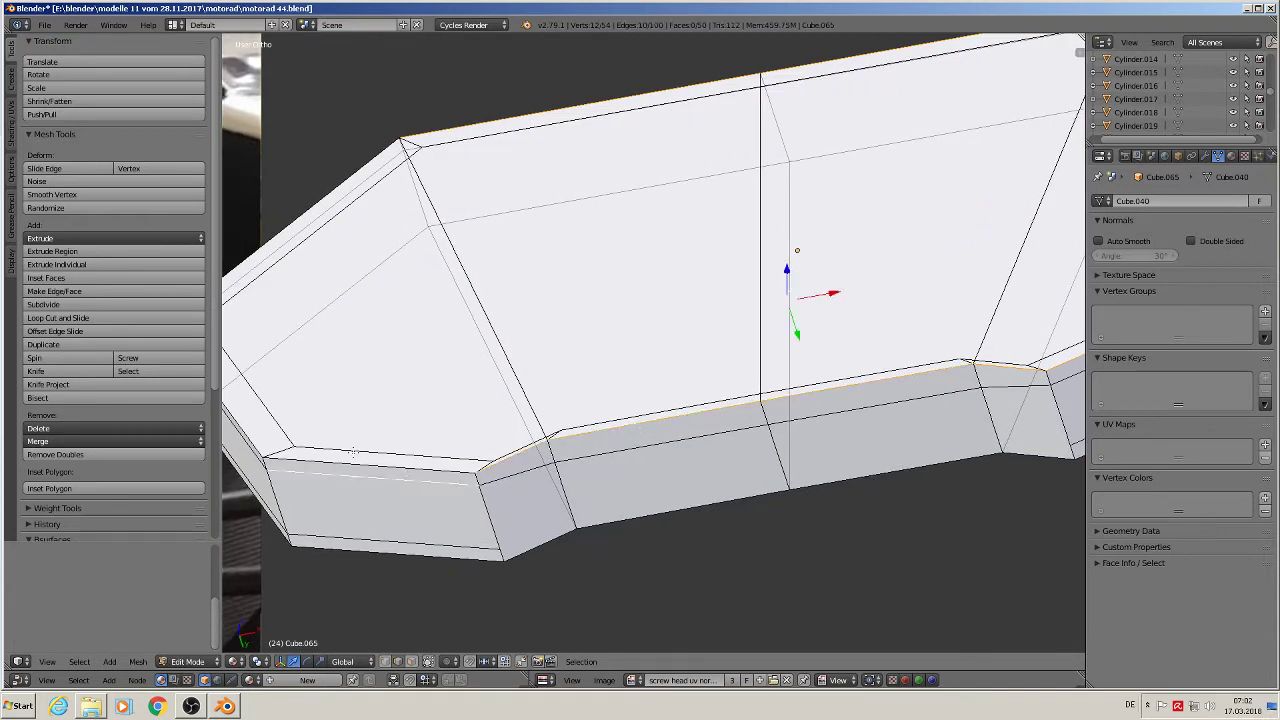
shift+right_click(353, 466)
shift+right_click(342, 457)
shift+right_click(340, 457)
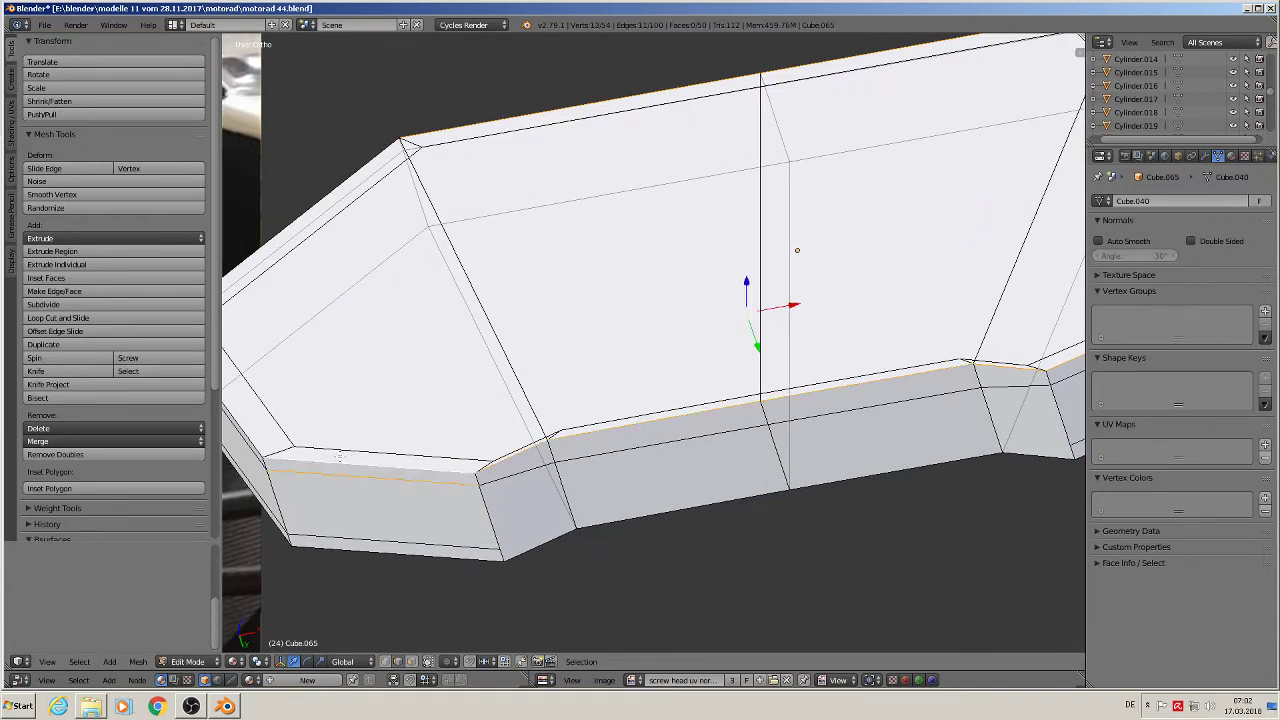
shift+right_click(330, 474)
shift+middle_drag(330, 460, 539, 445)
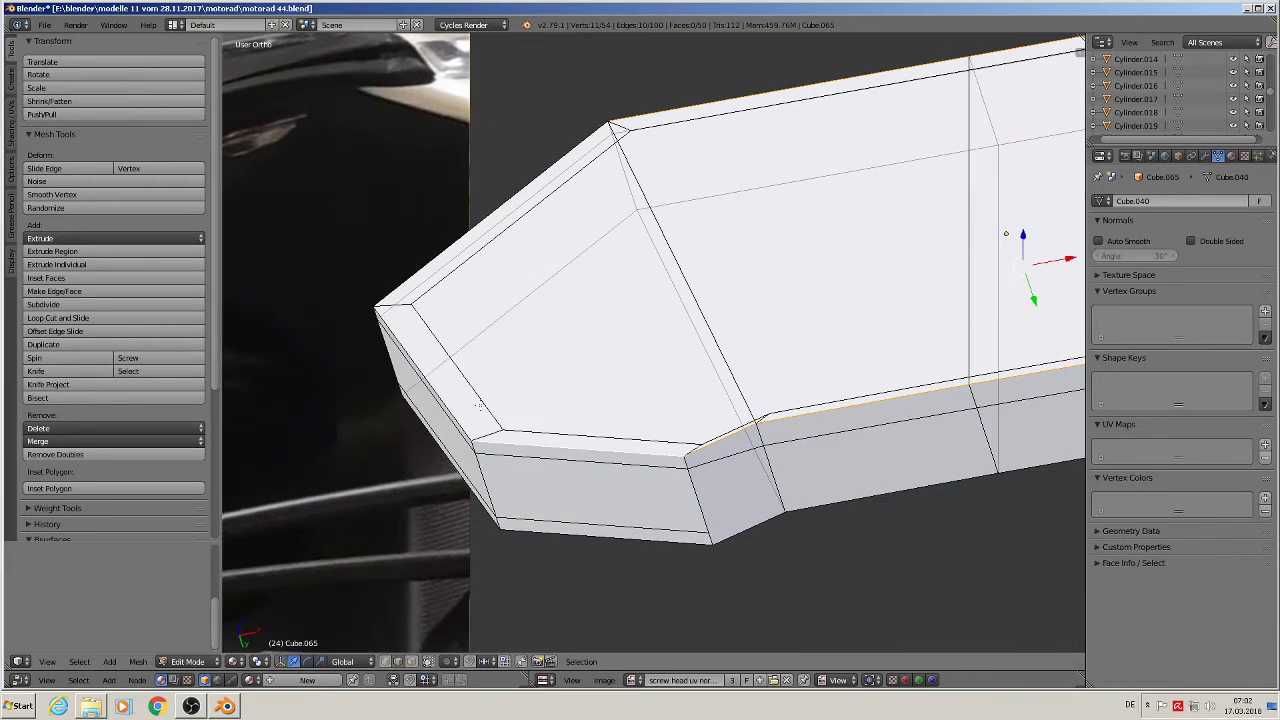
shift+right_click(449, 413)
shift+middle_drag(449, 413, 495, 446)
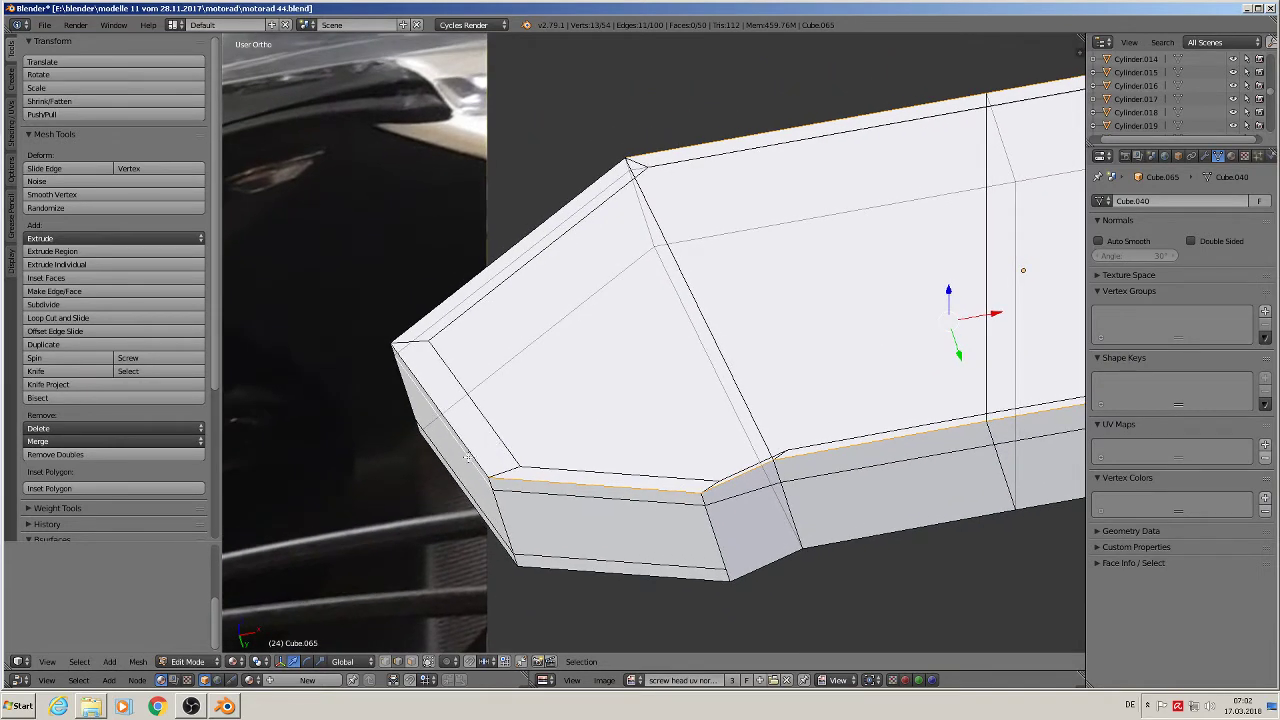
- Complete the front outline selection with the left-end and upper-left edges
shift+right_click(467, 456)
shift+right_click(470, 444)
middle_drag(549, 351, 603, 437)
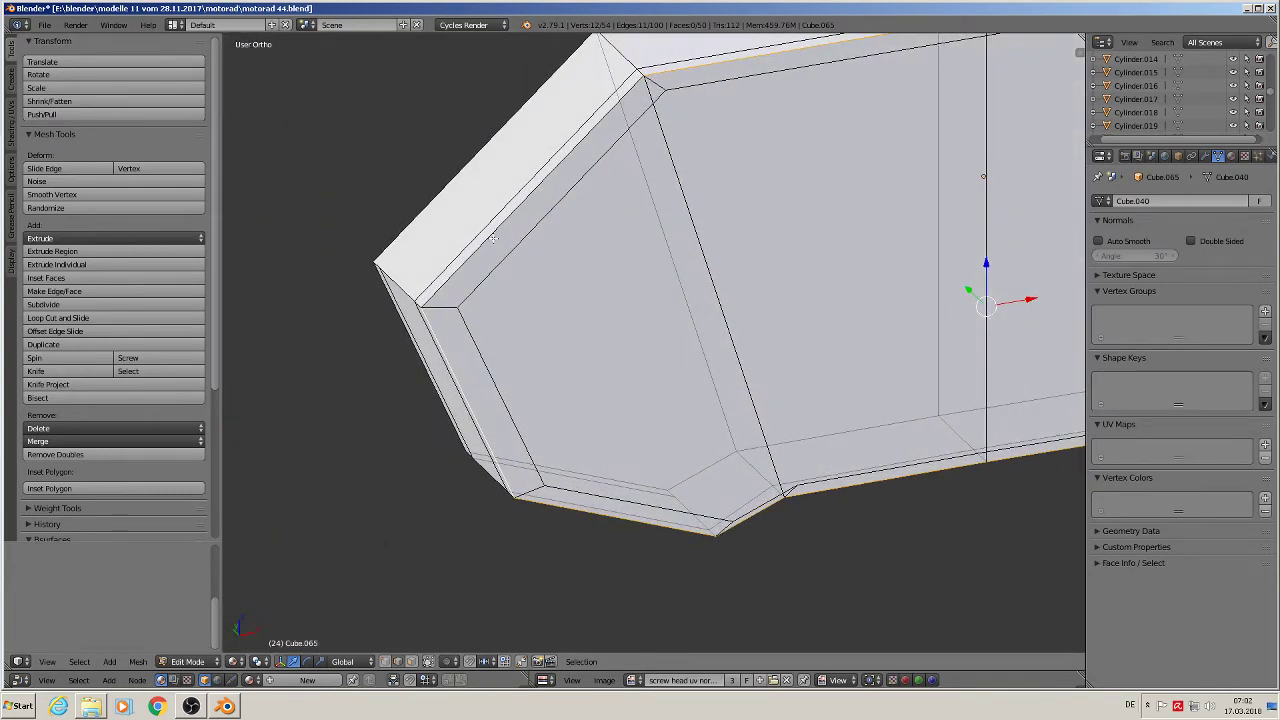
shift+right_click(493, 238)
scroll(751, 333, down, 2)
- Try to bevel the selected front outline edges, cancel the operation and clear the selection
key(ctrl+b)
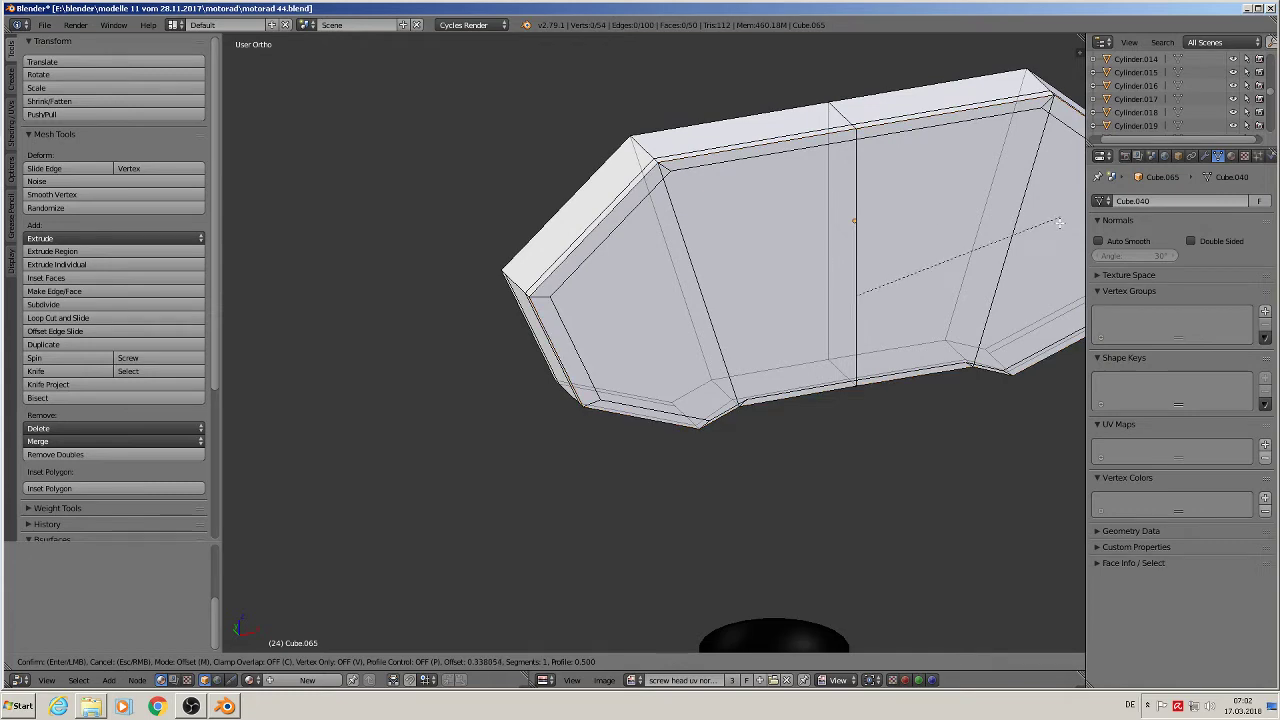
key(Escape)
middle_drag(584, 337, 797, 189)
key(a)
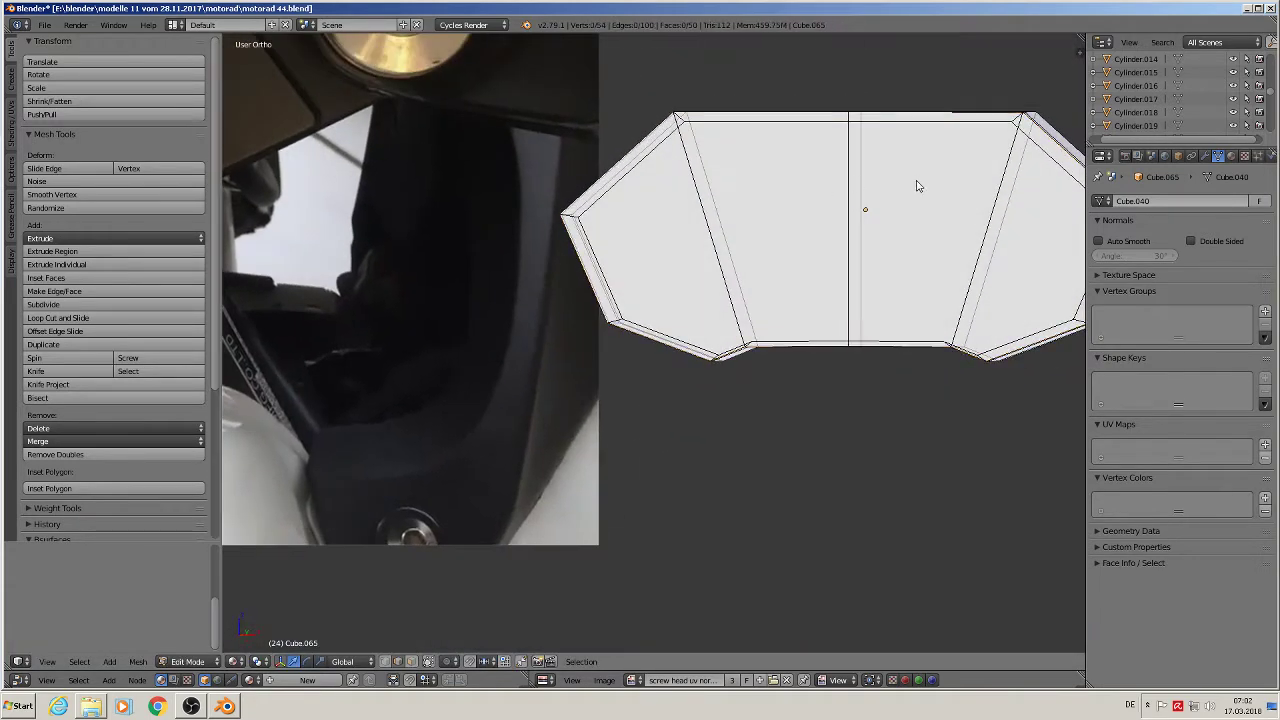
- Add a Subdivision Surface modifier to the instrument housing copy and set its view subdivisions to 2
click(1231, 156)
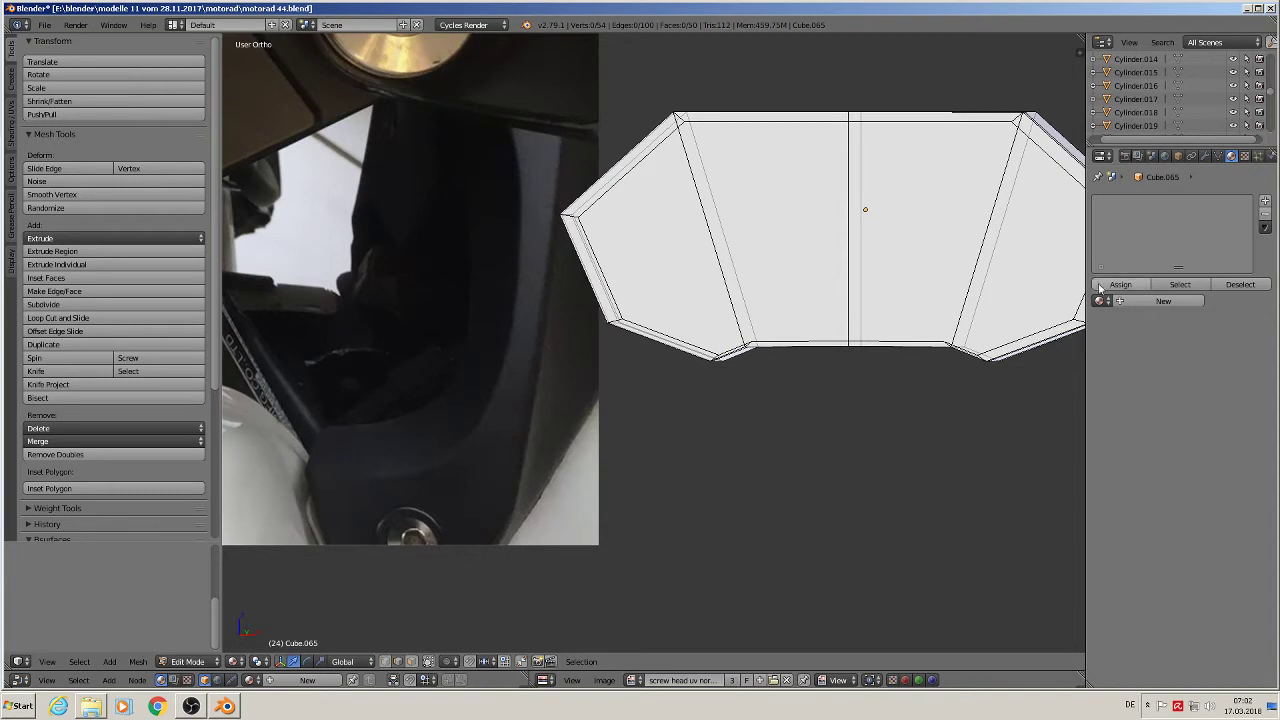
click(1205, 156)
click(1160, 201)
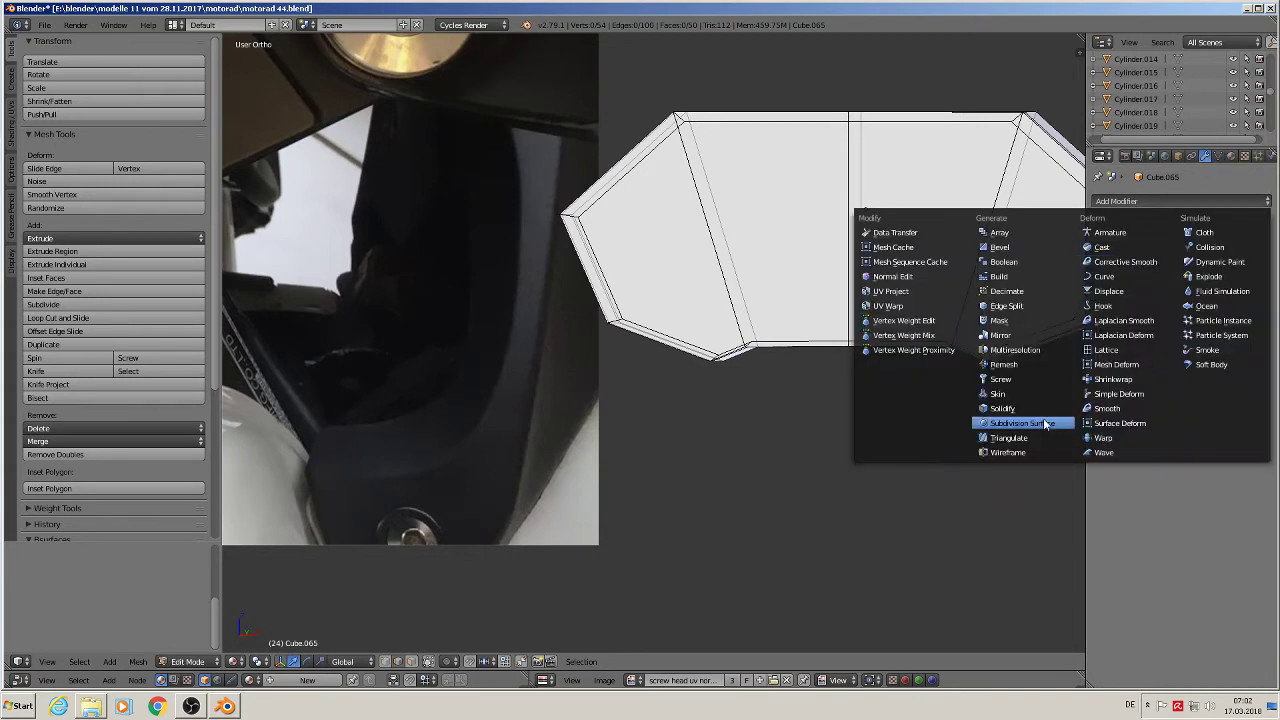
click(1045, 428)
shift+middle_drag(1019, 408, 917, 423)
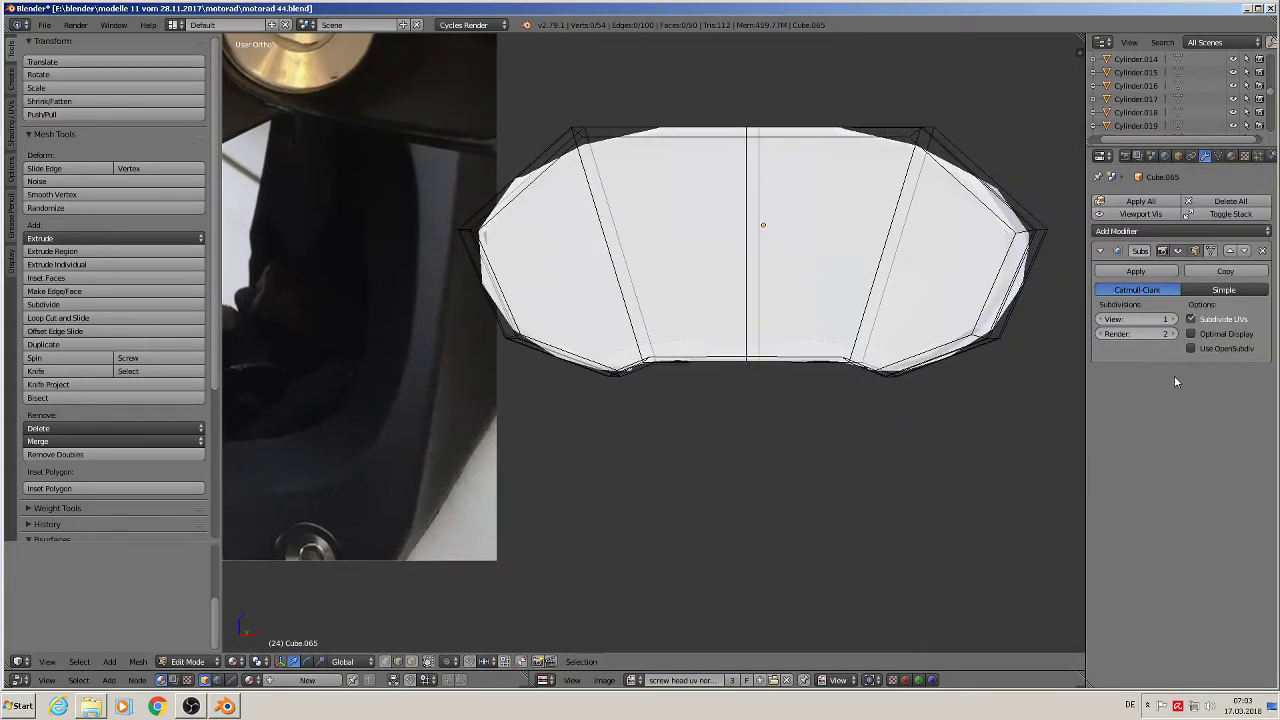
click(1172, 320)
middle_drag(967, 361, 1000, 330)
middle_drag(910, 307, 841, 385)
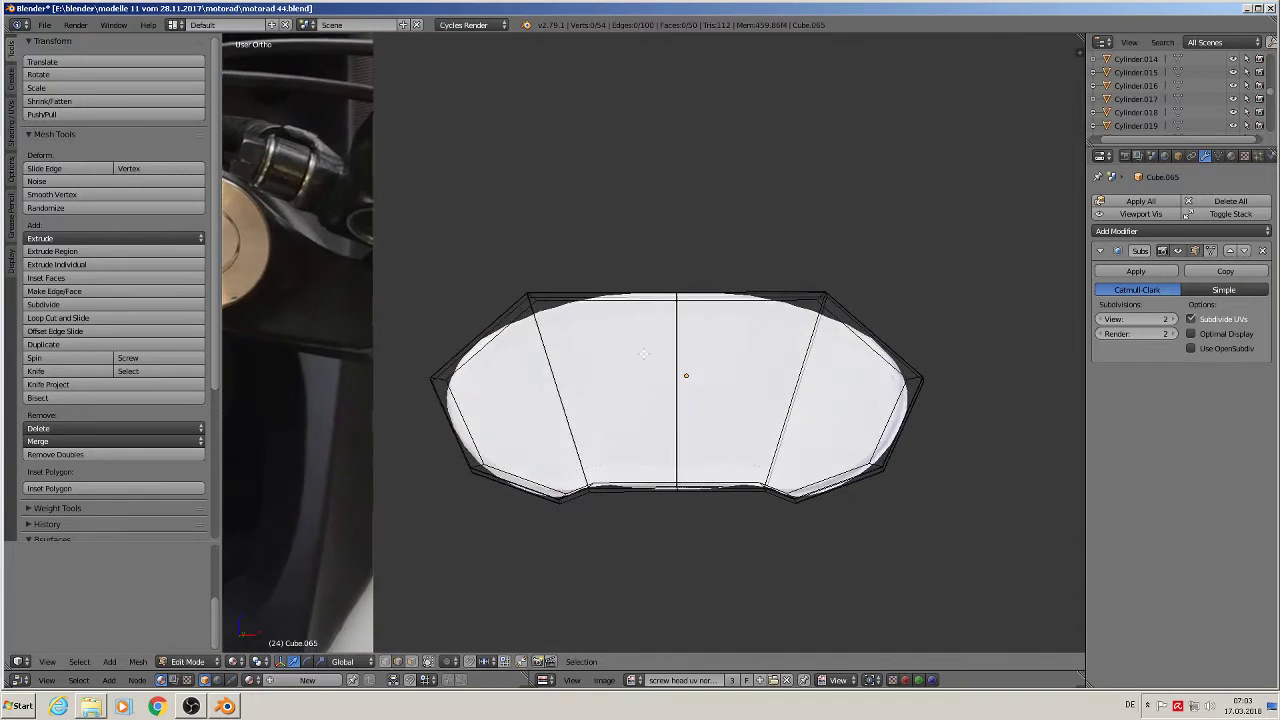
key(ctrl+r)
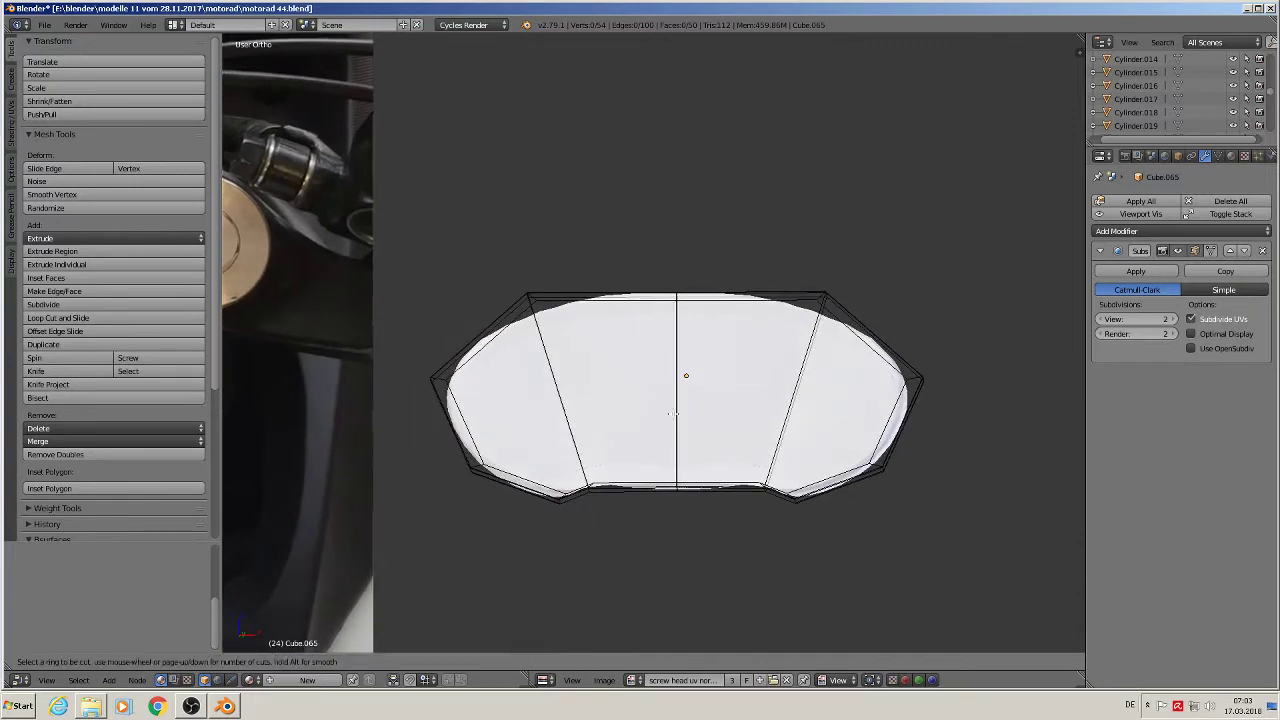
right_click(672, 309)
click(648, 327)
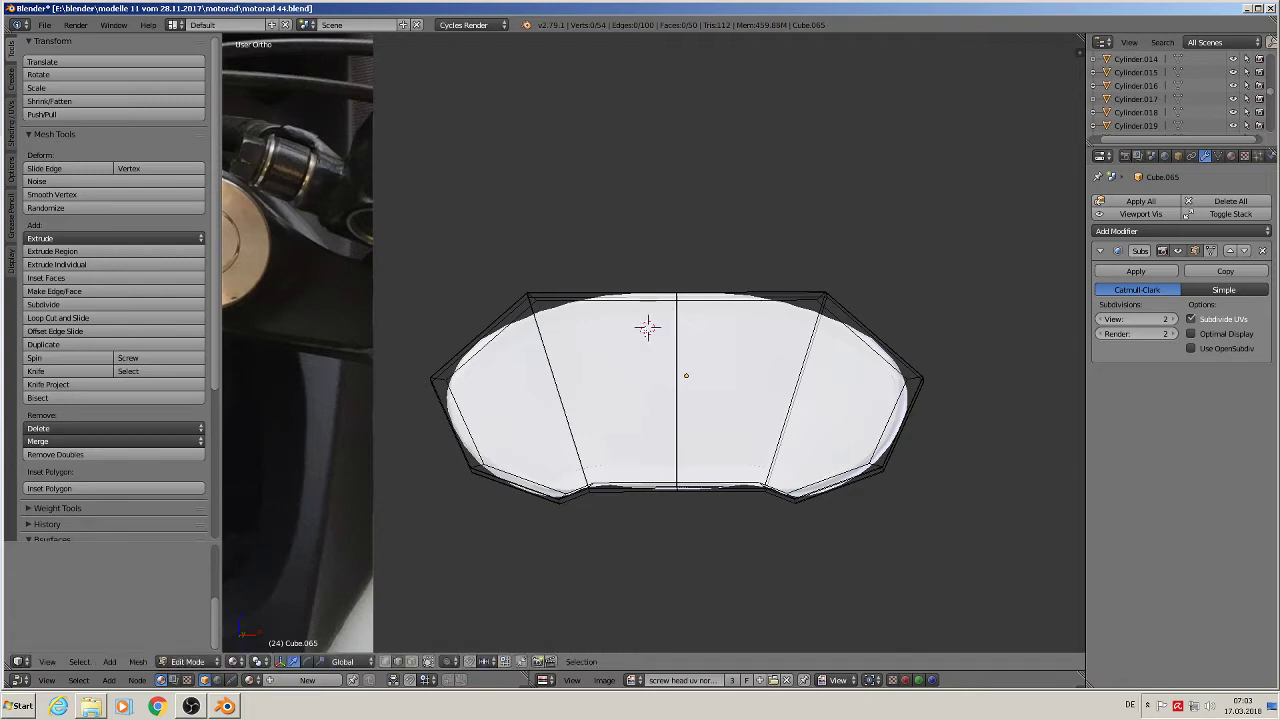
- Leave mesh editing, duplicate the original angular housing above the smoothed copy and place the duplicate to the right of the original
key(Tab)
mouse_move(672, 359)
middle_down()
mouse_move(671, 409)
mouse_move(673, 379)
middle_up()
scroll(673, 379, down, 5)
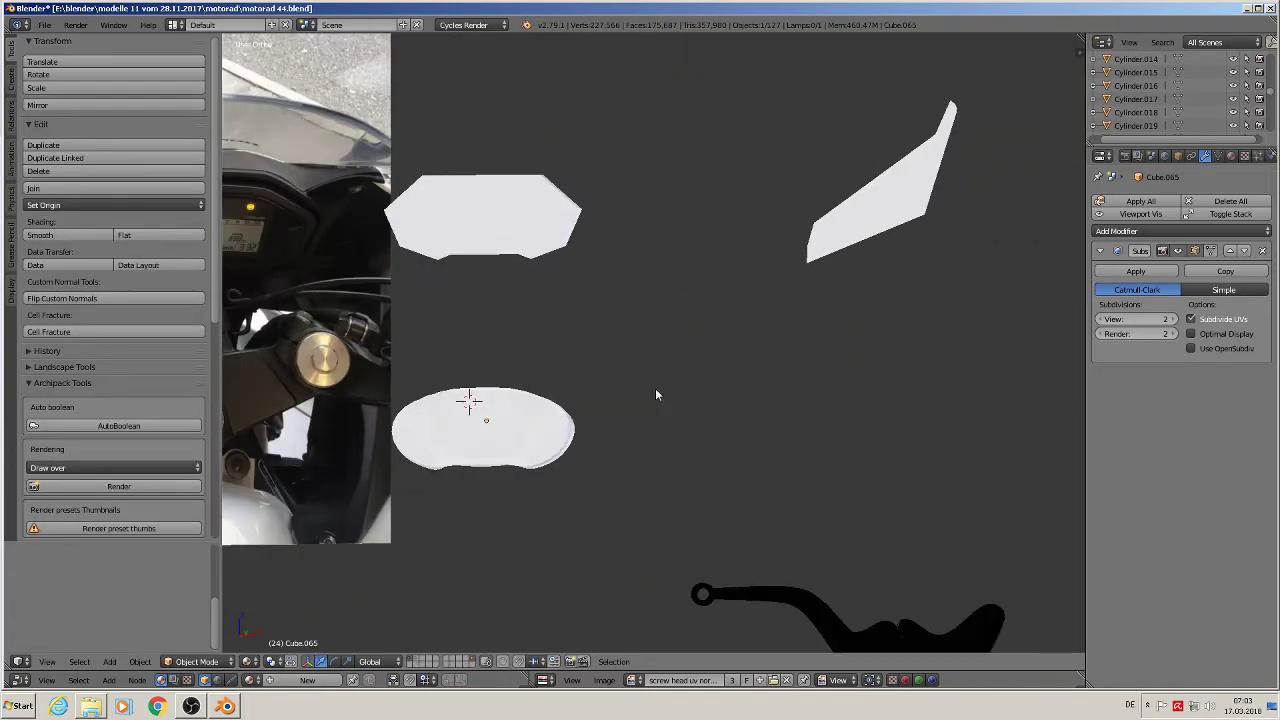
right_click(511, 214)
key(Tab)
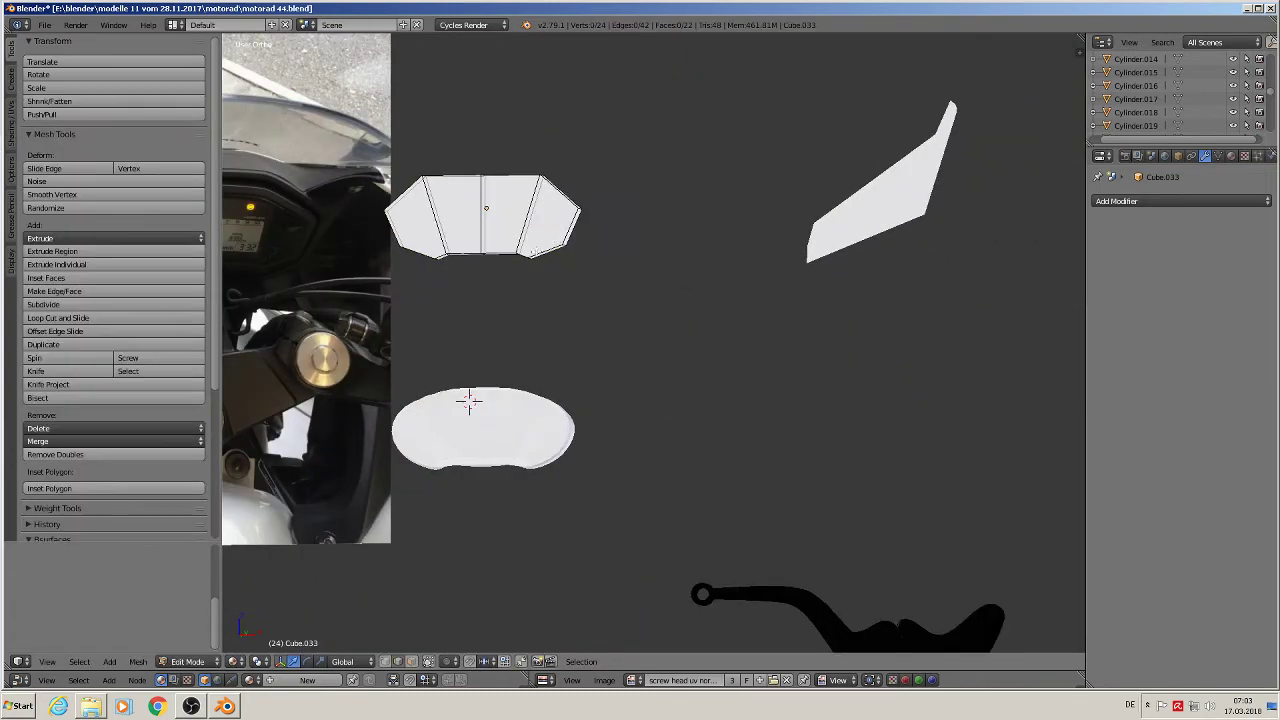
shift+middle_drag(536, 251, 722, 384)
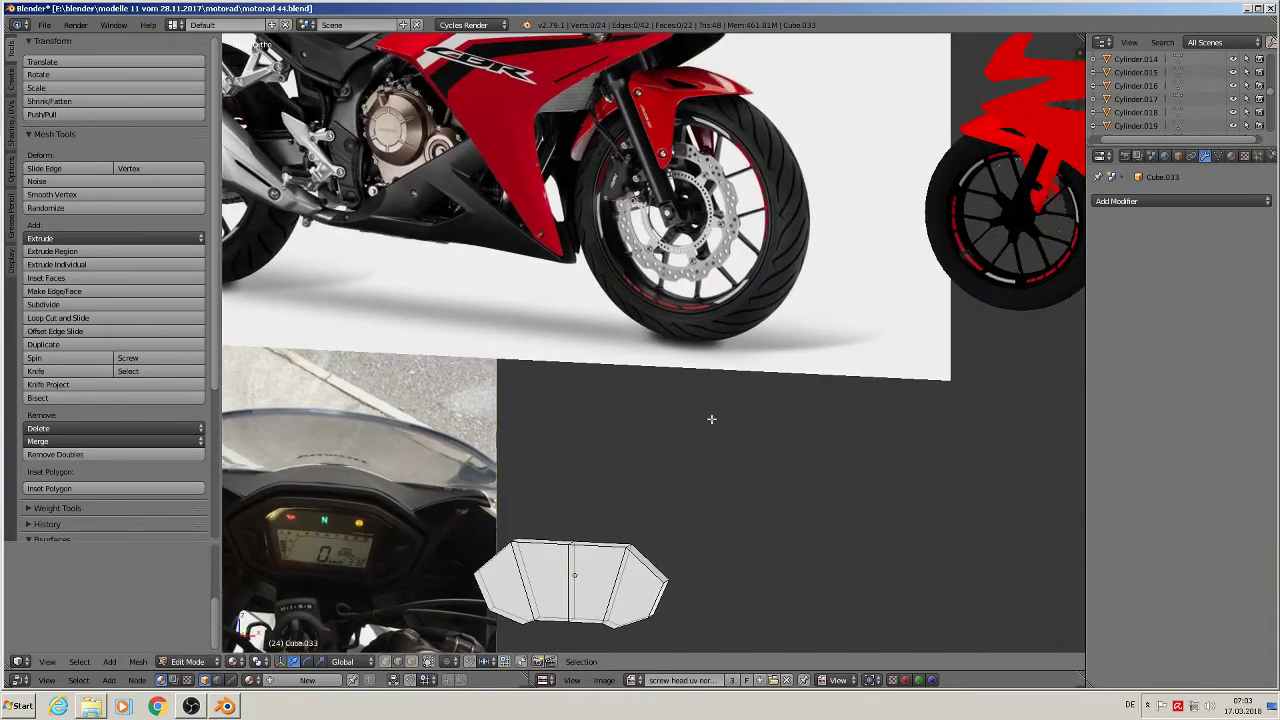
scroll(711, 420, down, 2)
shift+middle_drag(620, 466, 770, 286)
key(Tab)
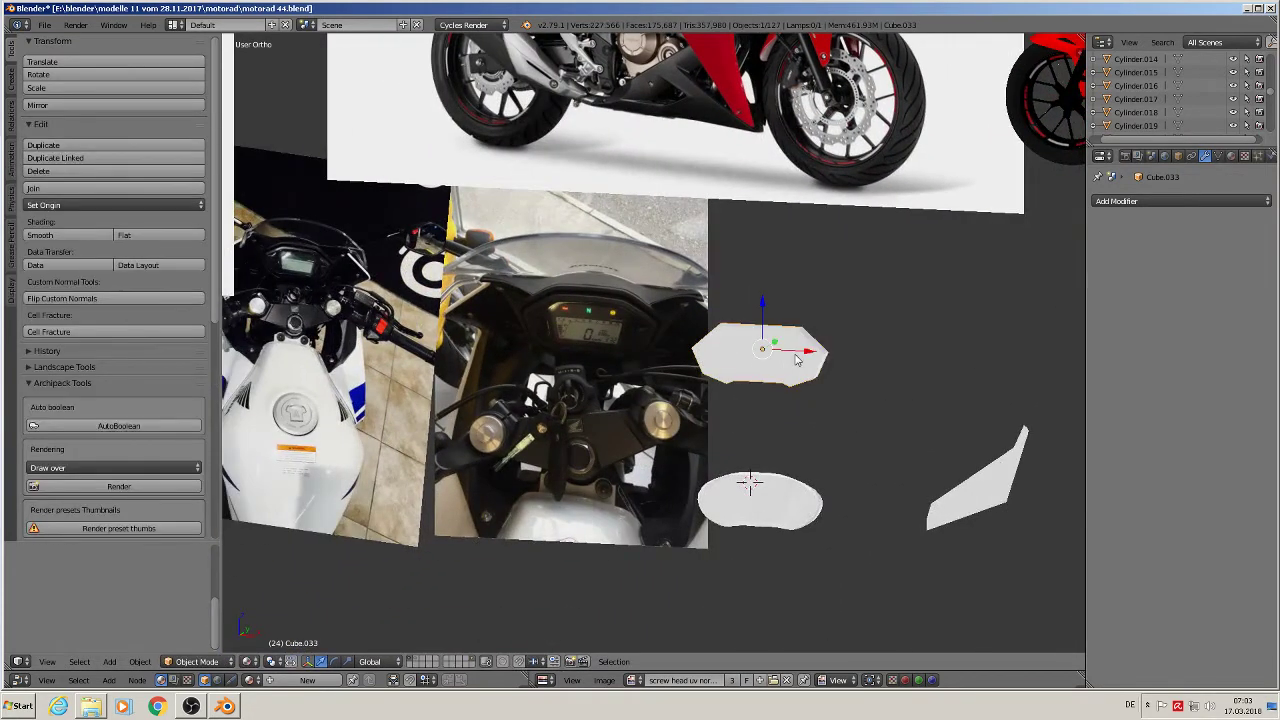
key(shift+d)
click(961, 386)
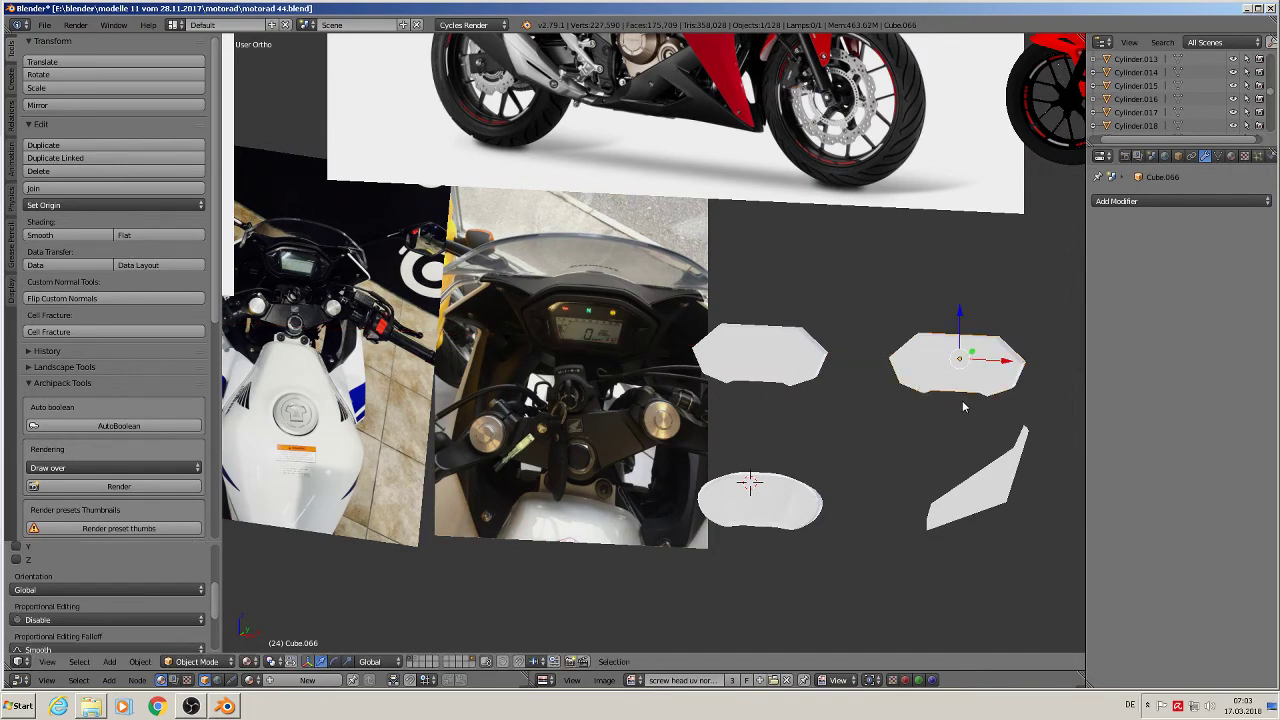
- Open the new duplicate's mesh for editing and select the five front-to-back edges at its right-half corners, including the notch
middle_drag(973, 380, 906, 418)
scroll(1004, 354, up, 4)
scroll(1013, 352, up, 3)
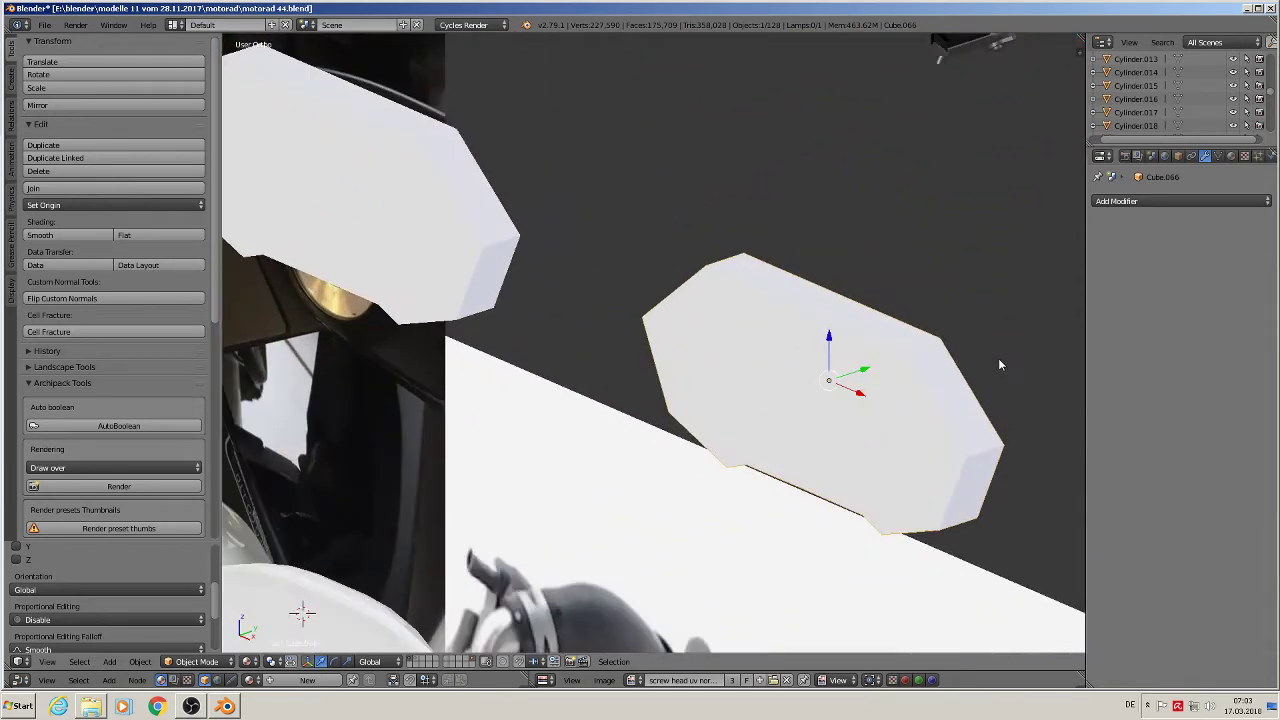
mouse_move(998, 360)
middle_down()
mouse_move(1000, 335)
mouse_move(987, 348)
middle_up()
key(Tab)
right_click(908, 298)
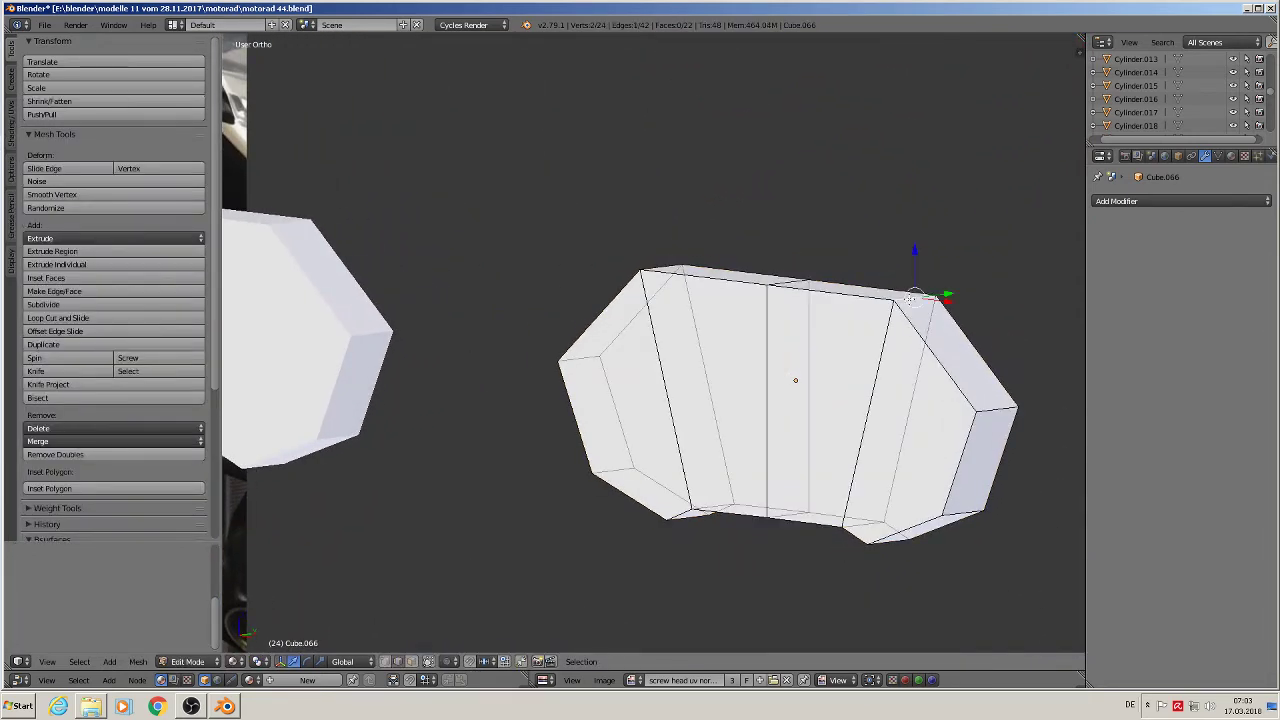
shift+right_click(1000, 413)
middle_drag(986, 511, 962, 503)
shift+right_click(894, 548)
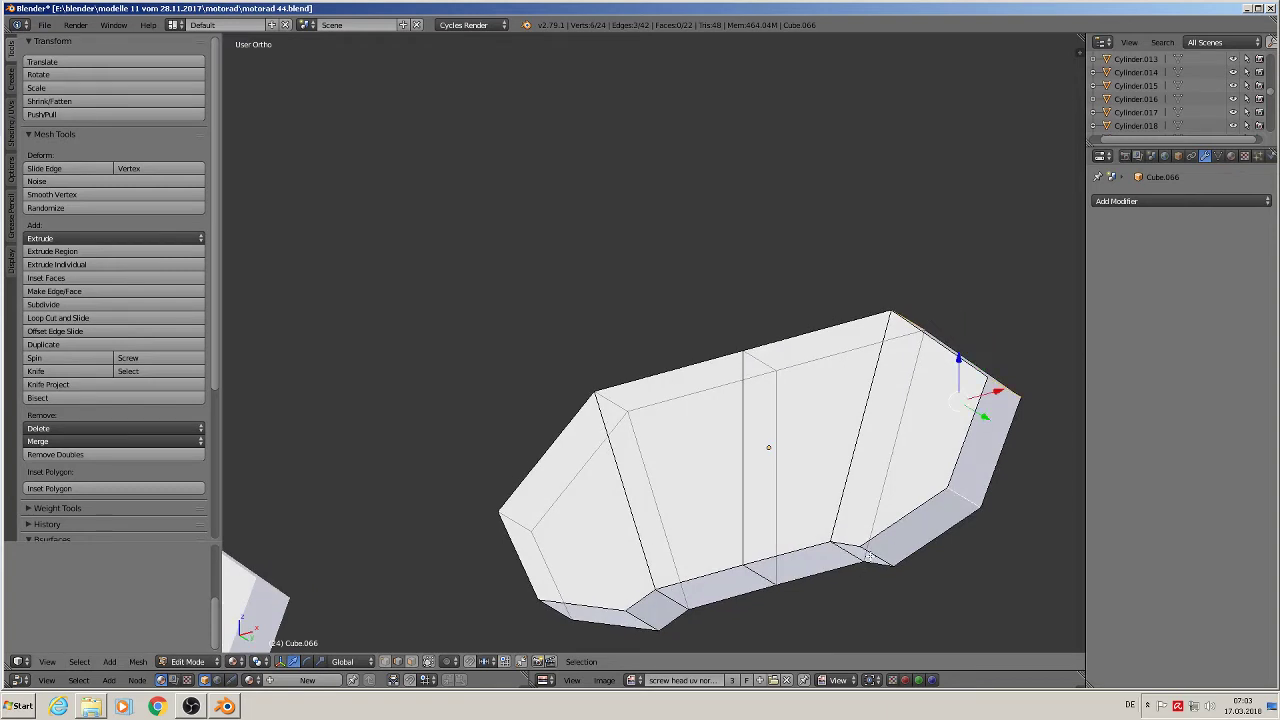
shift+right_click(872, 558)
shift+right_click(846, 558)
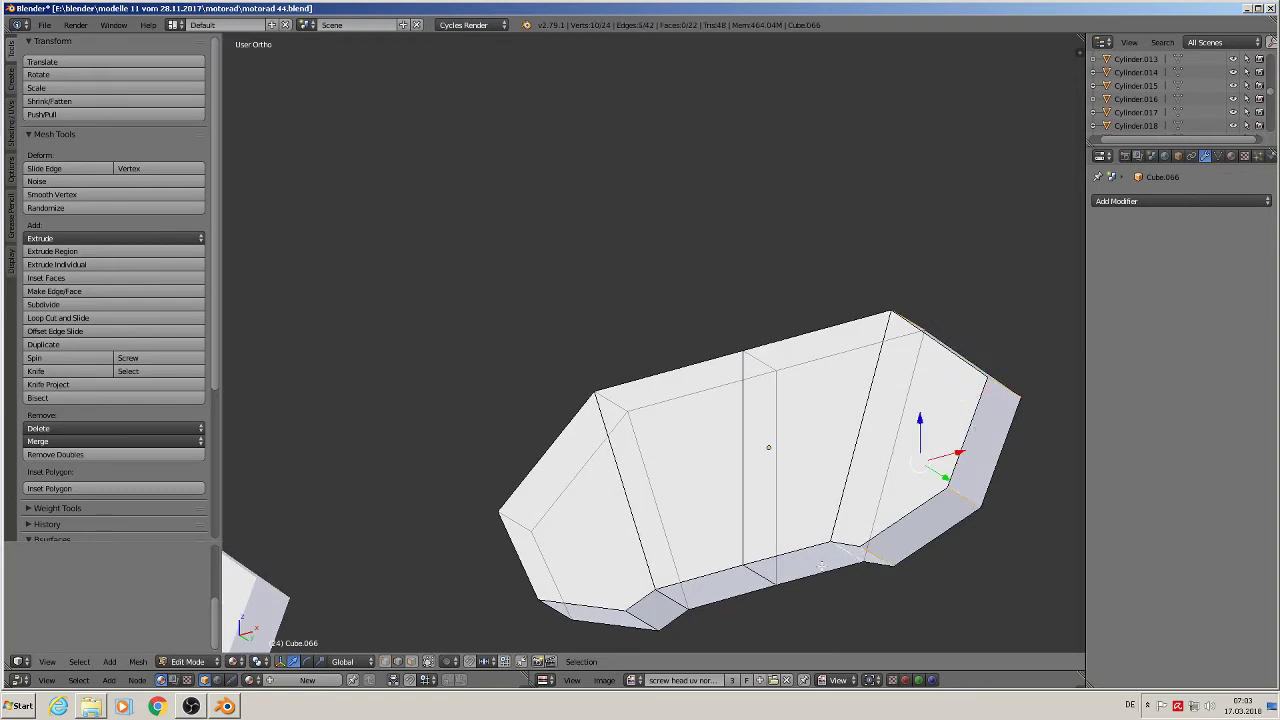
- Add the five matching front-to-back corner edges of the left half to the selection, from the notch around to the upper-left corner
shift+right_click(668, 600)
shift+right_click(628, 621)
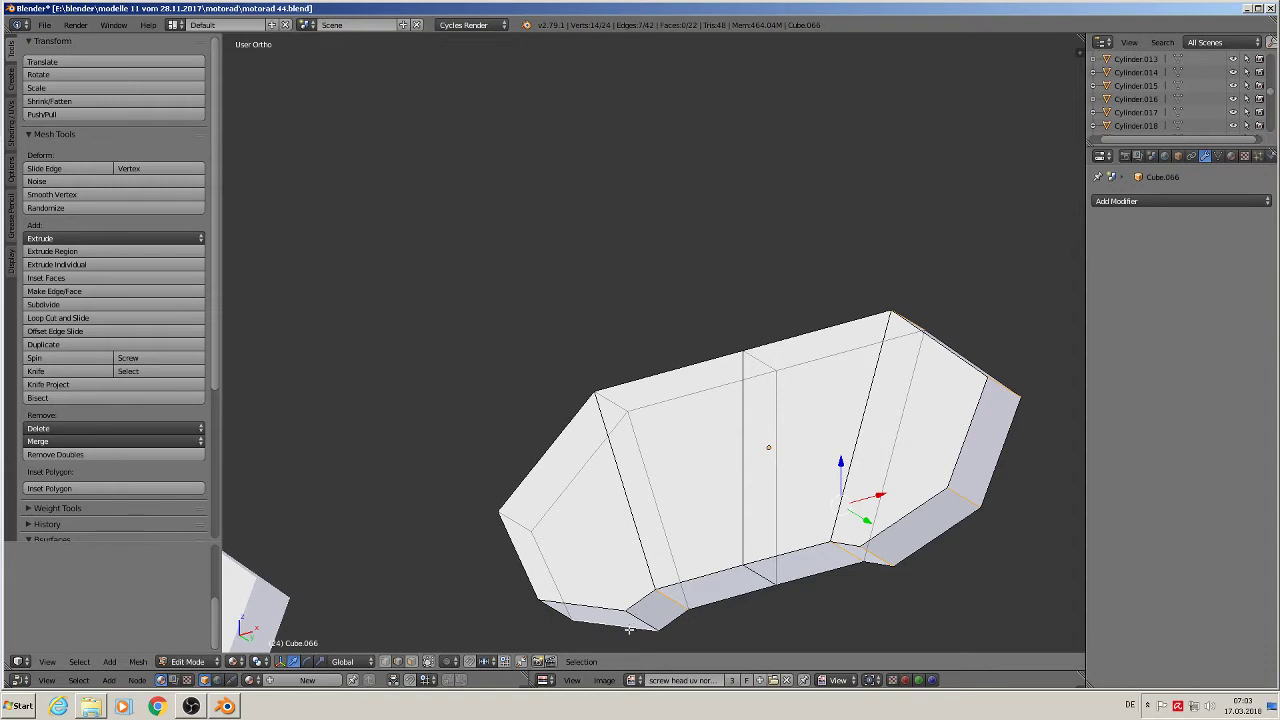
shift+right_click(629, 630)
shift+right_click(635, 618)
shift+right_click(547, 609)
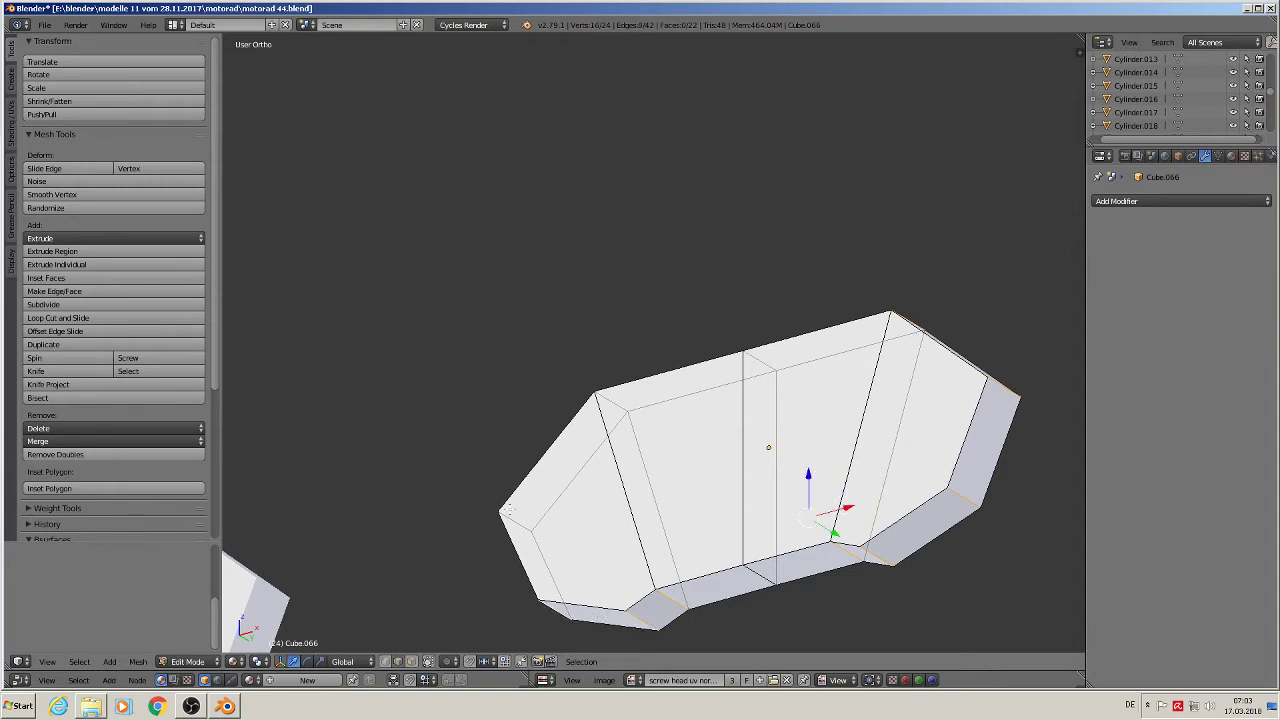
shift+right_click(513, 516)
shift+right_click(620, 399)
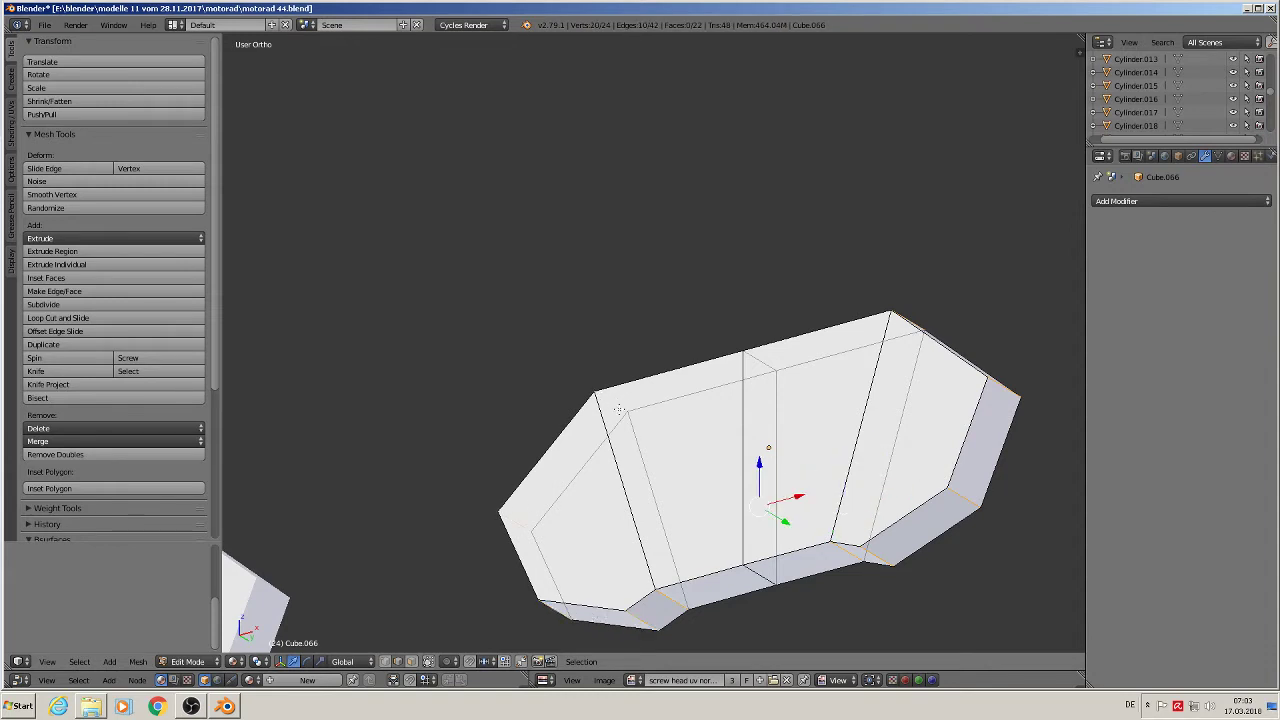
- Bevel the selected corner edges slightly with 3 segments to round the housing's lower and end corners
middle_drag(768, 500, 850, 584)
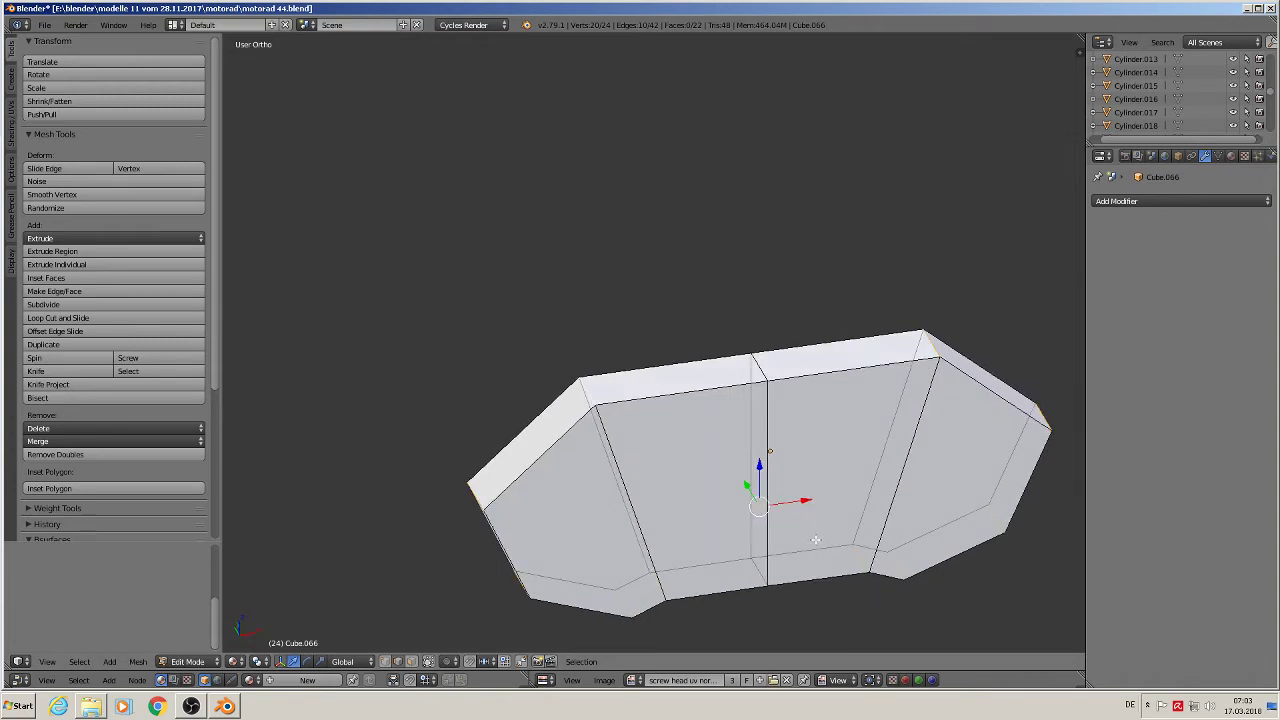
key(ctrl+b)
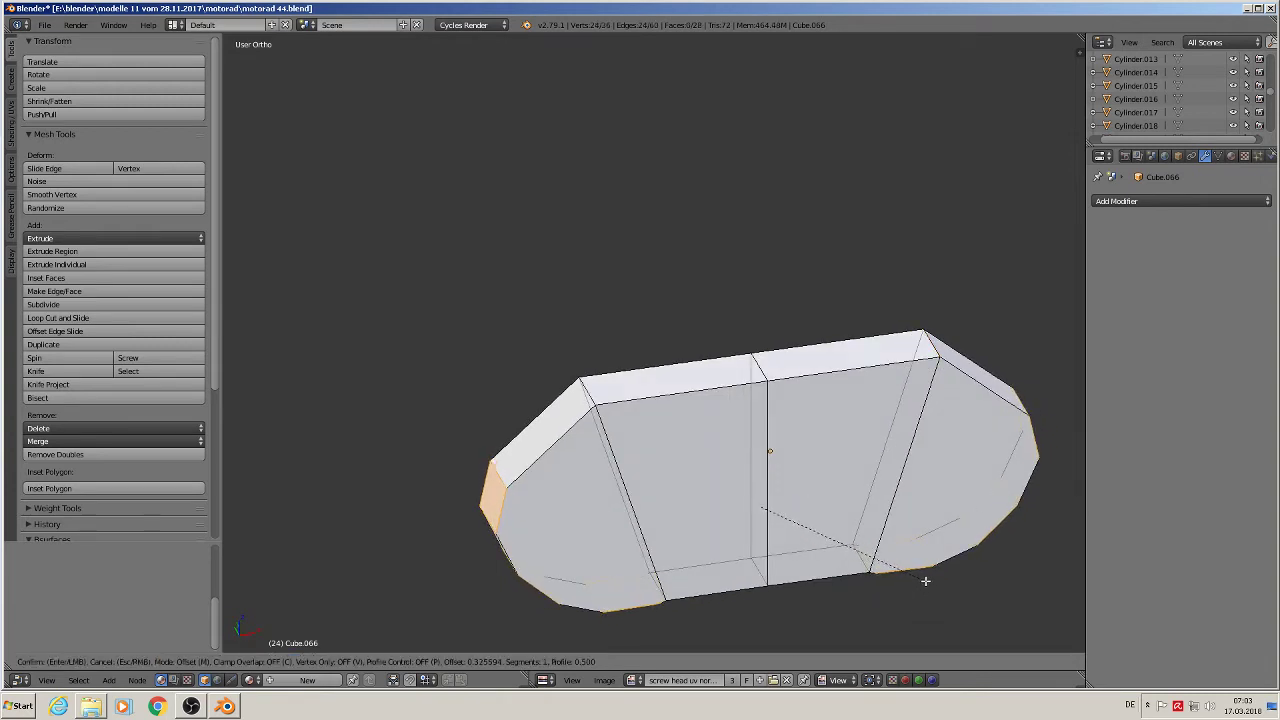
scroll(923, 580, up, 1)
scroll(935, 578, up, 1)
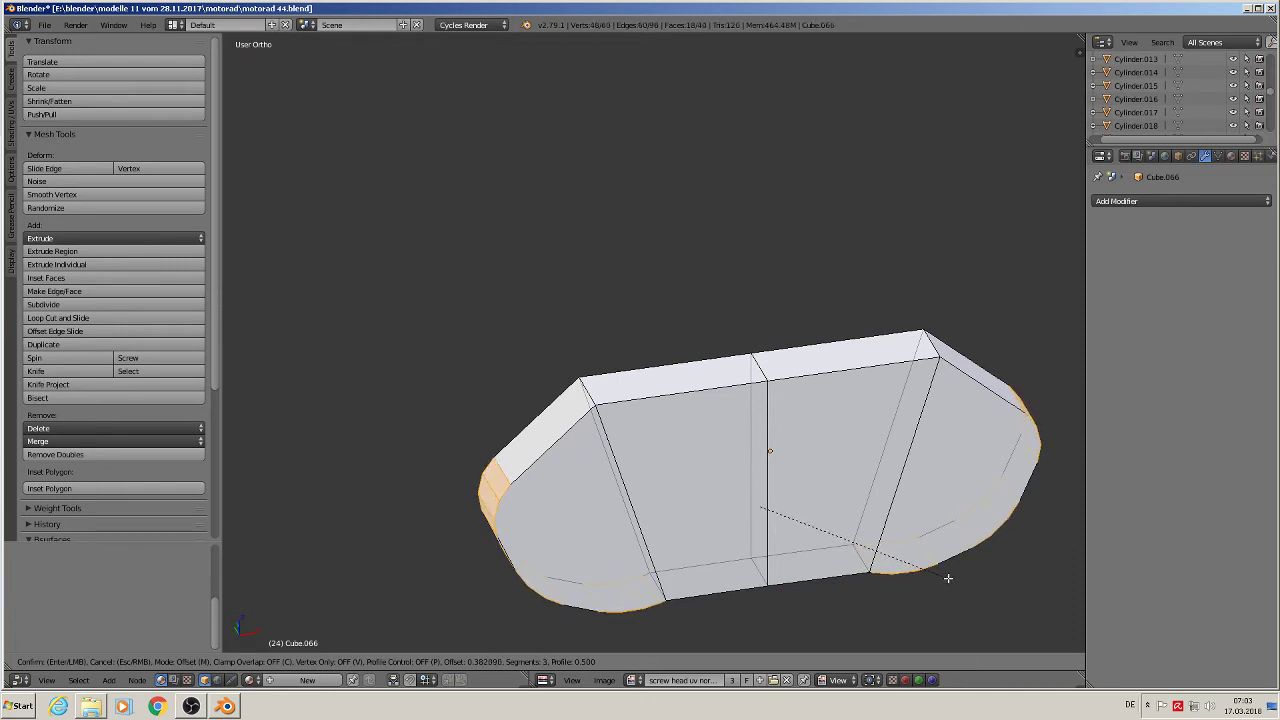
click(870, 555)
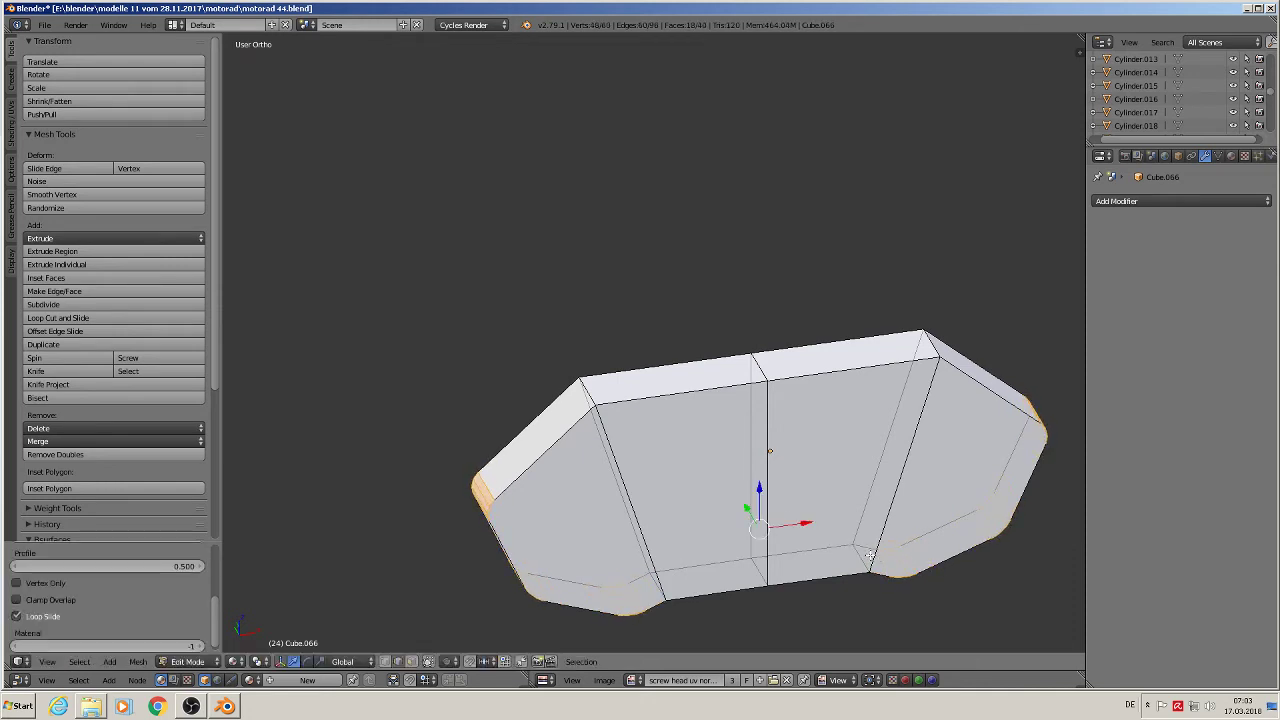
- Leave mesh editing, duplicate the rounded housing, place the copy directly below it and save the file
key(KP_1)
key(Tab)
scroll(837, 514, down, 3)
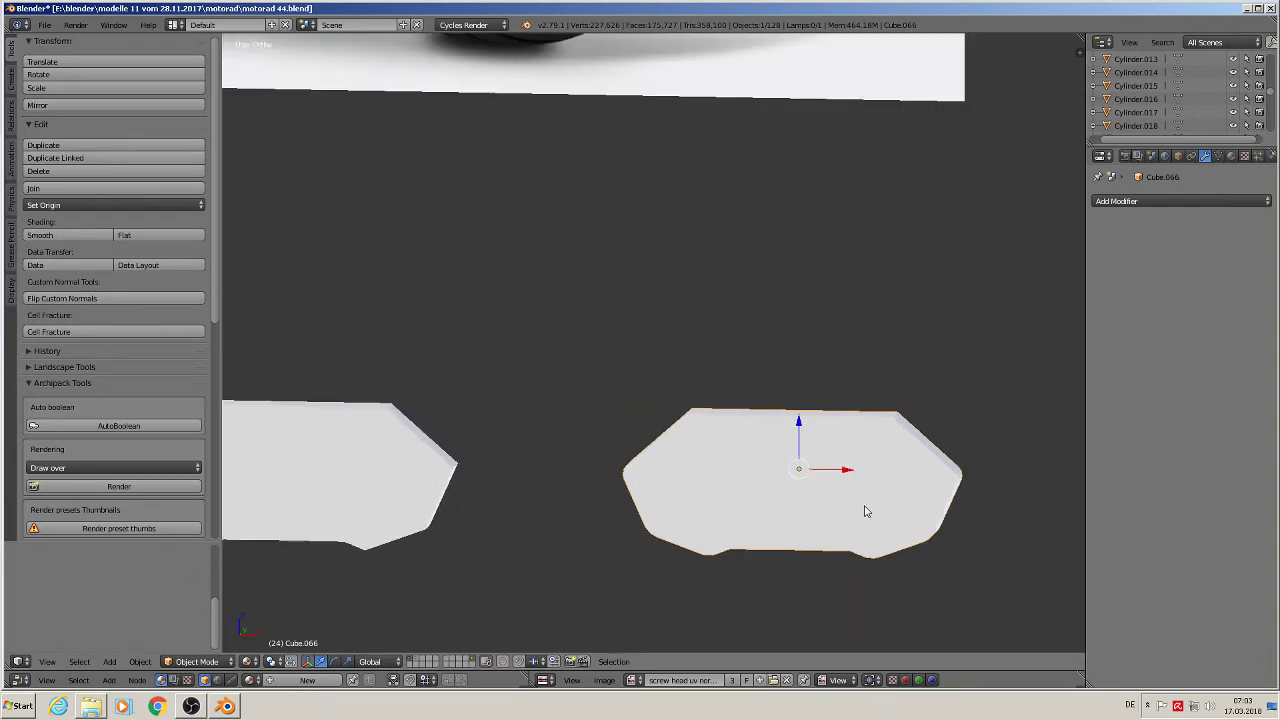
scroll(878, 498, down, 2)
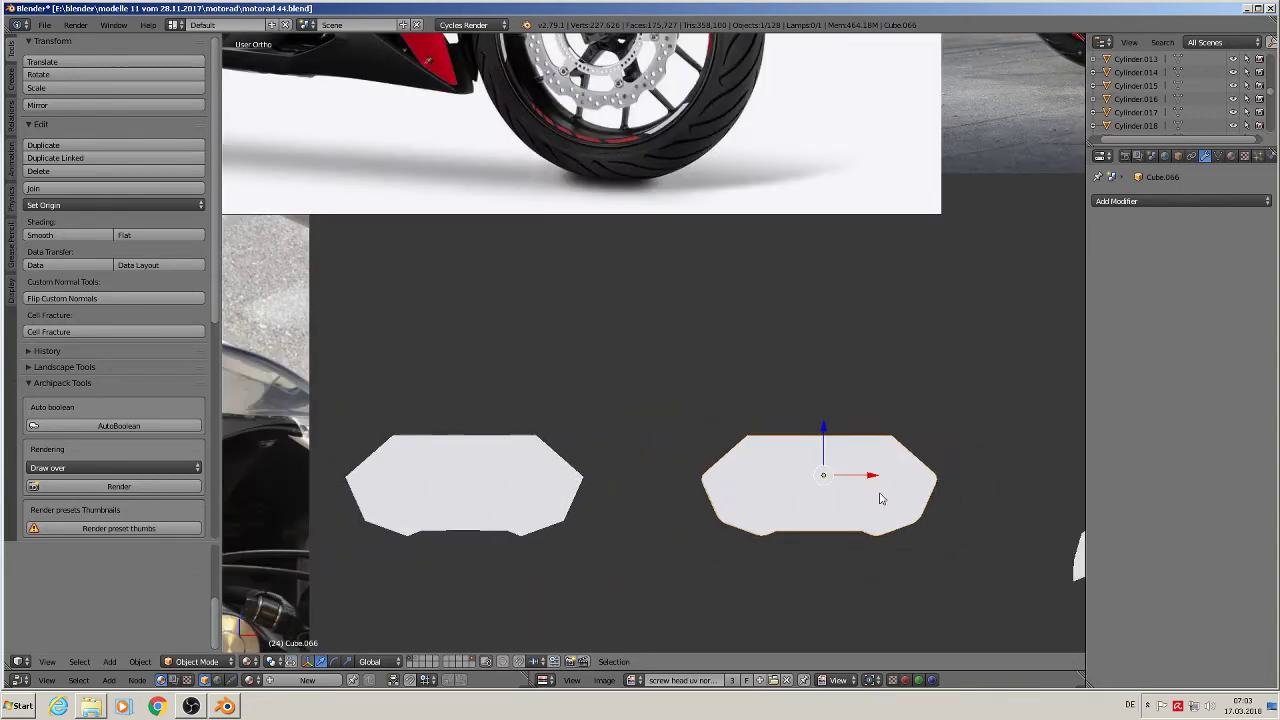
key(shift+d)
right_click(875, 504)
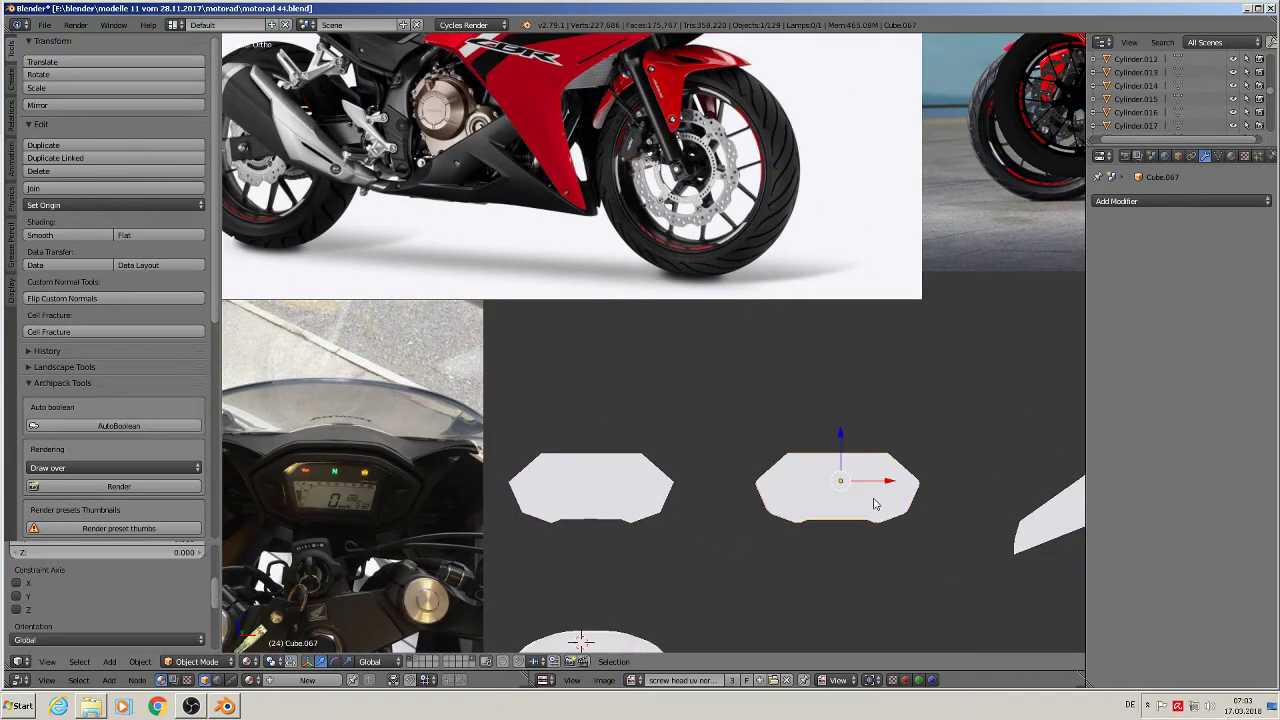
drag(838, 441, 844, 545)
shift+middle_drag(828, 521, 711, 365)
click(45, 25)
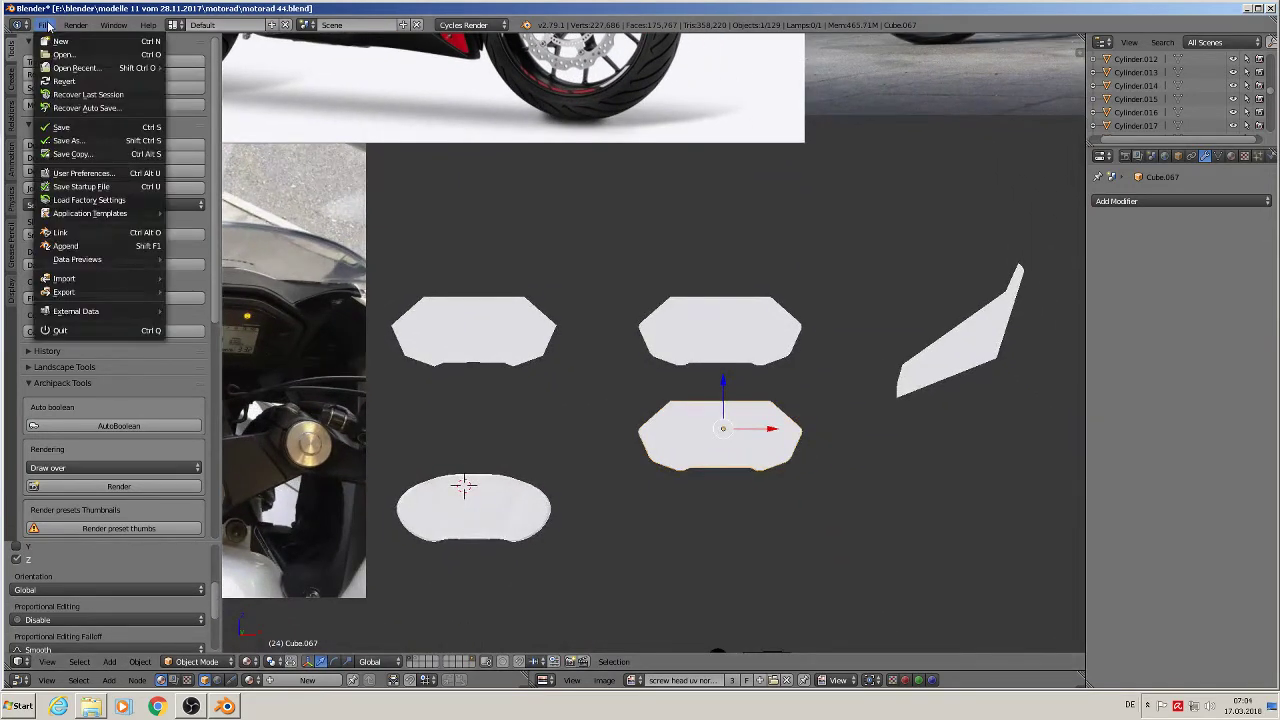
click(67, 127)
- Open the lower rounded housing copy for mesh editing, viewed at an angle from close up
scroll(946, 438, up, 3)
middle_drag(946, 440, 752, 489)
scroll(668, 432, up, 6)
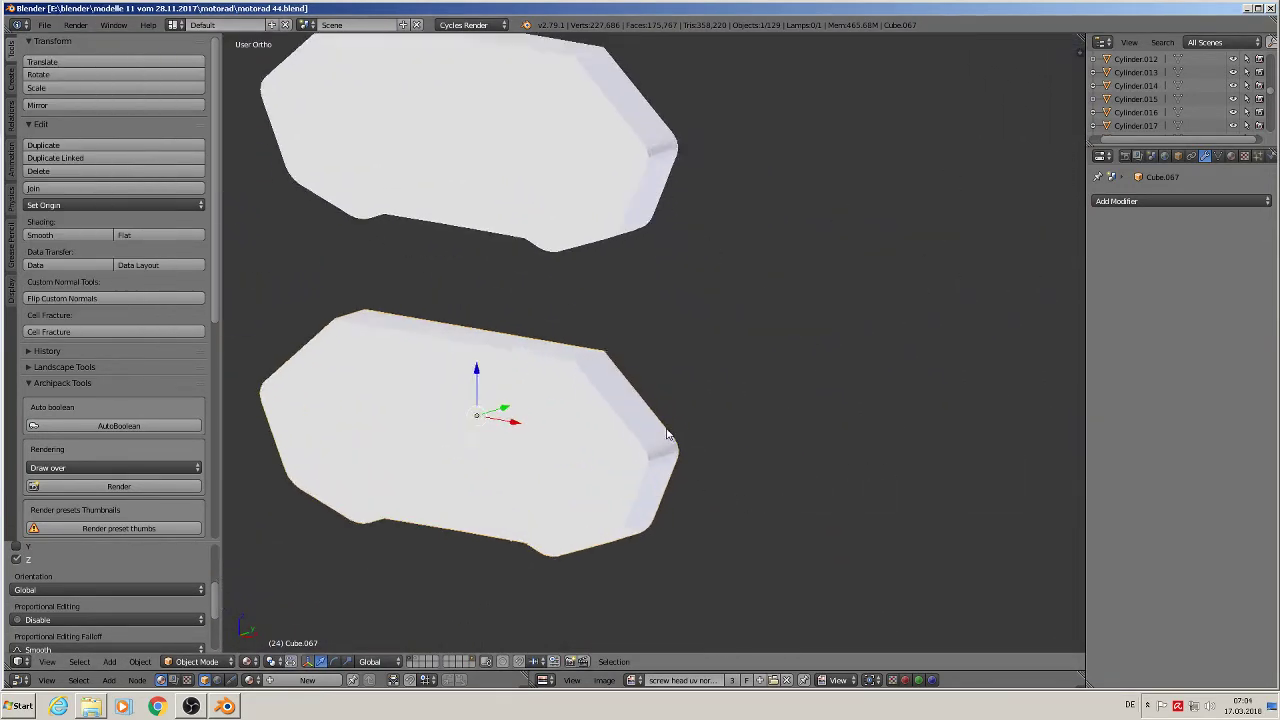
key(Tab)
shift+middle_drag(553, 317, 778, 282)
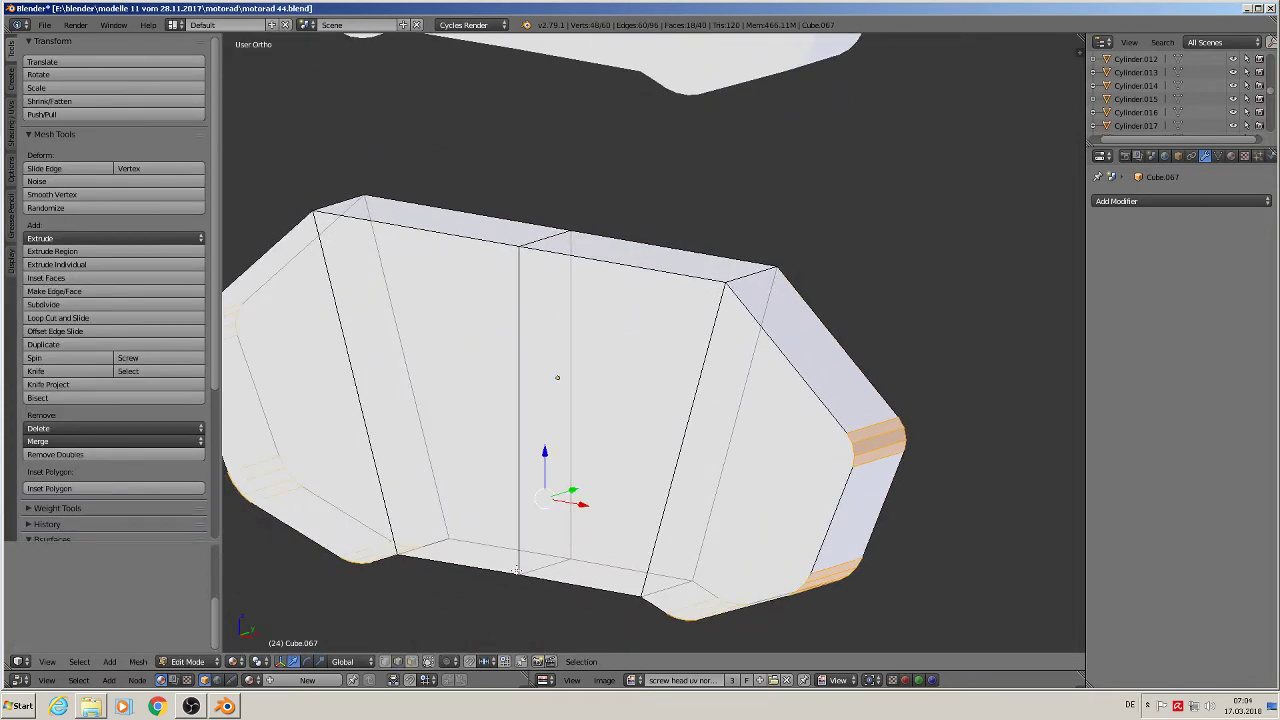
- Try to move the front and rear vertices of the upper-right corner, cancel each move and clear the selection
key(ctrl+KP_Add)
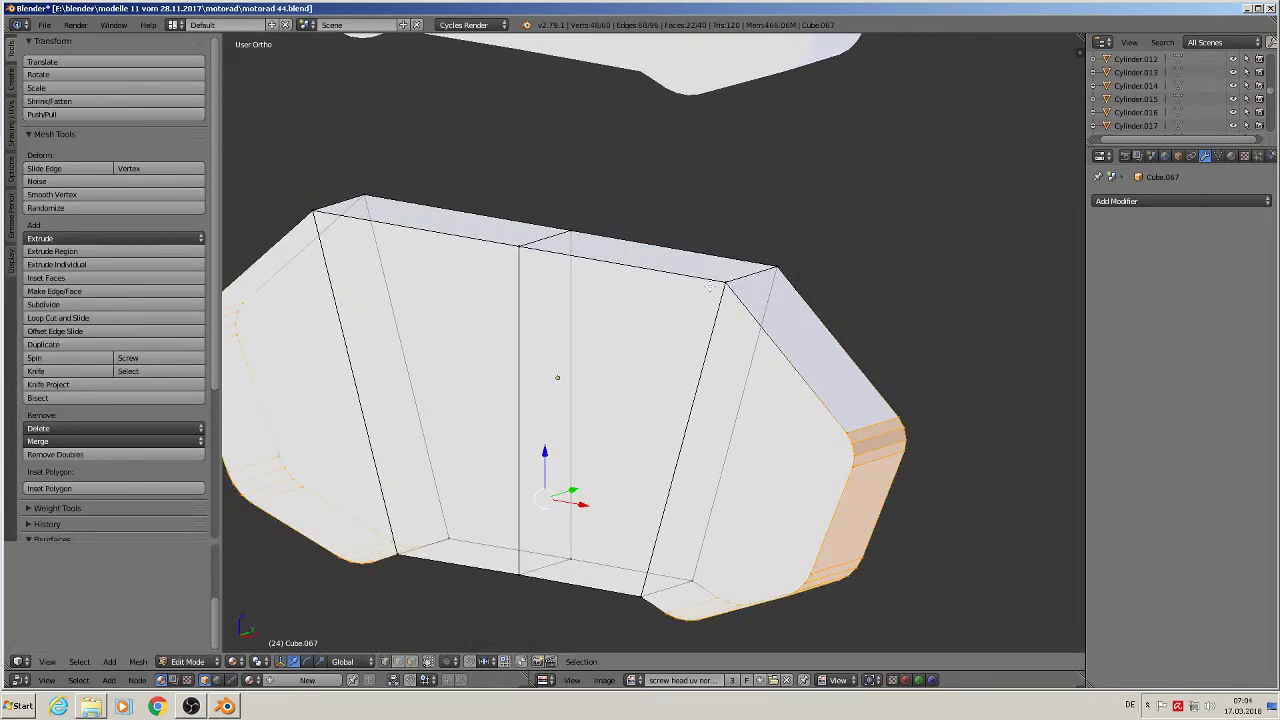
right_click(719, 294)
key(g)
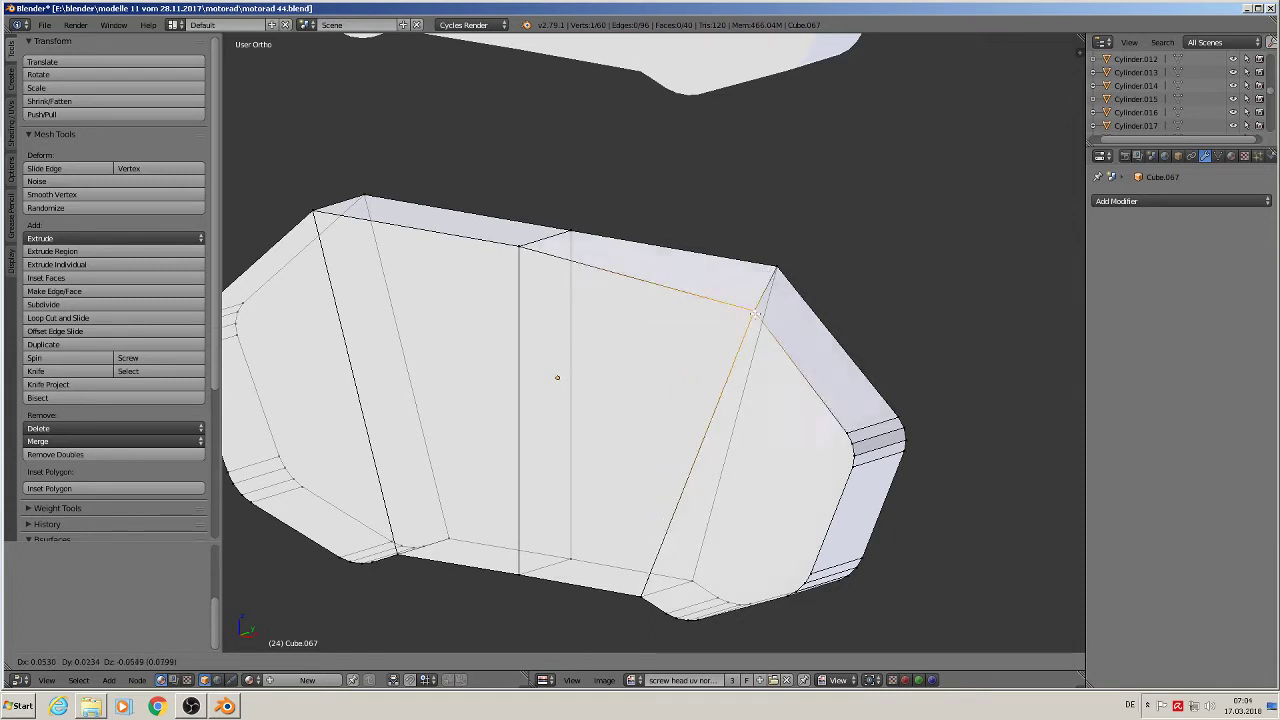
key(Escape)
key(g)
key(Escape)
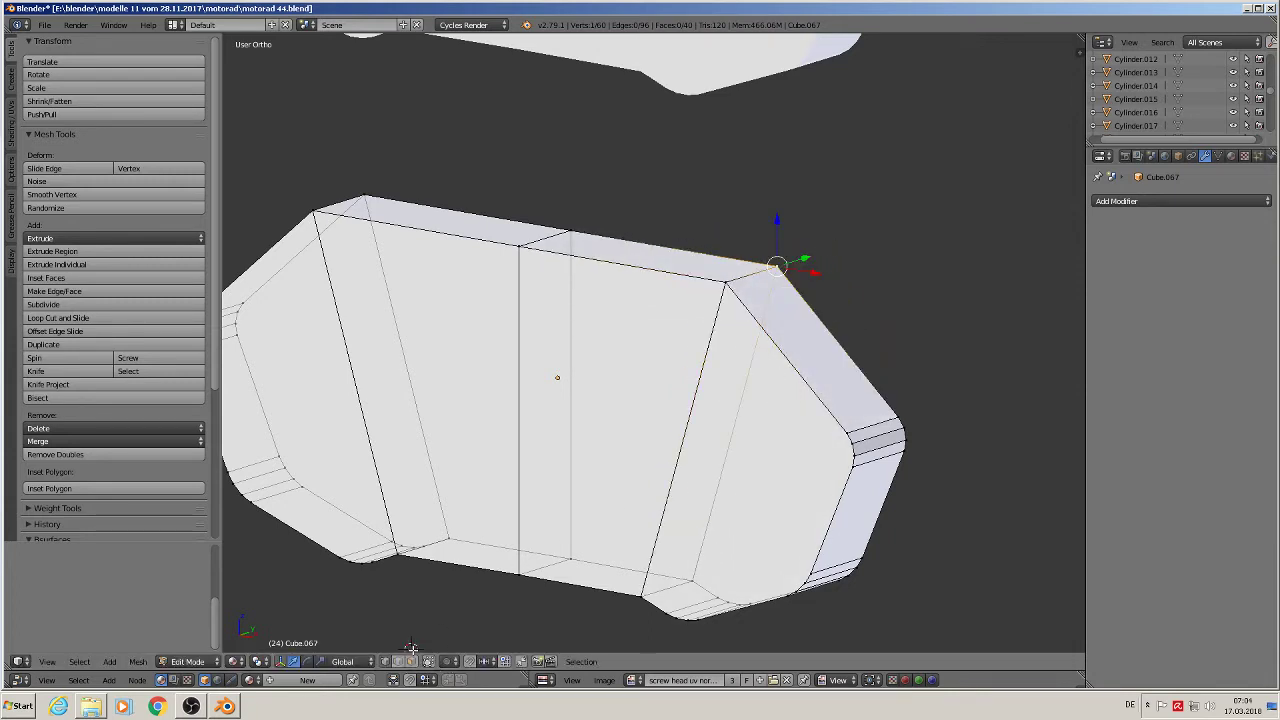
key(a)
- Try to bevel the front-to-back edges at the two upper corners, cancel the operation and clear the selection
right_click(340, 201)
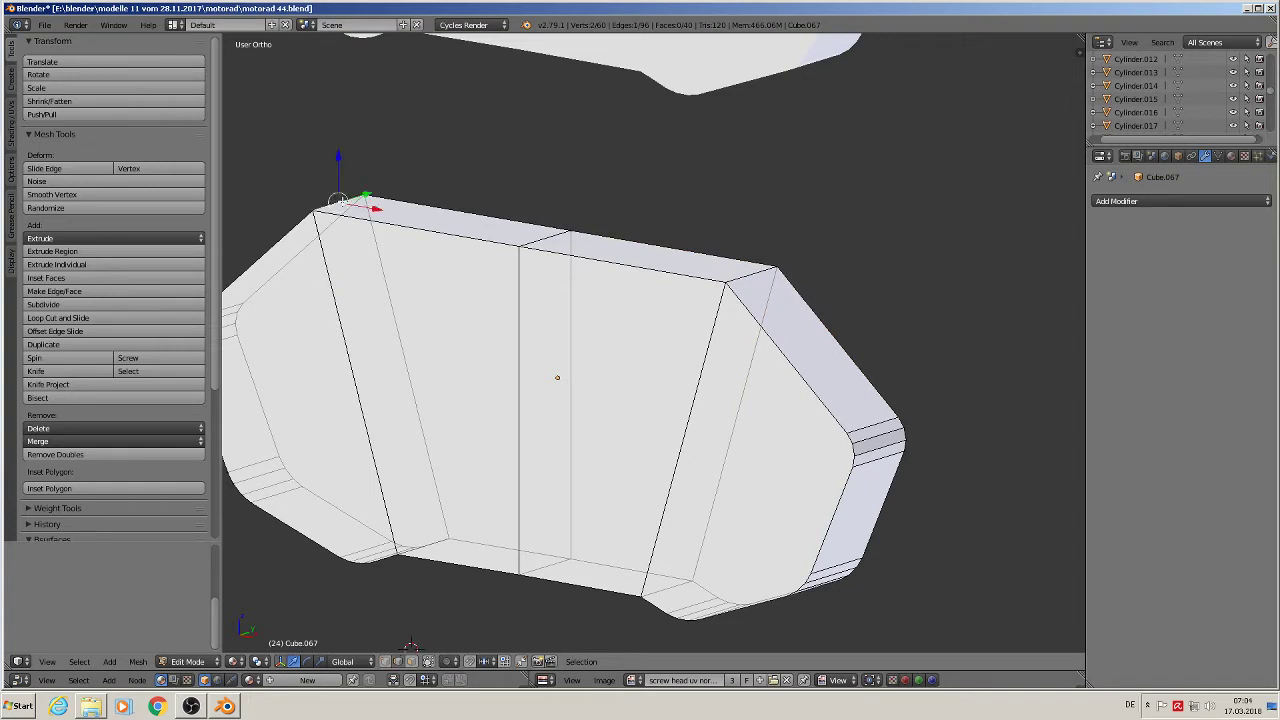
shift+right_click(745, 278)
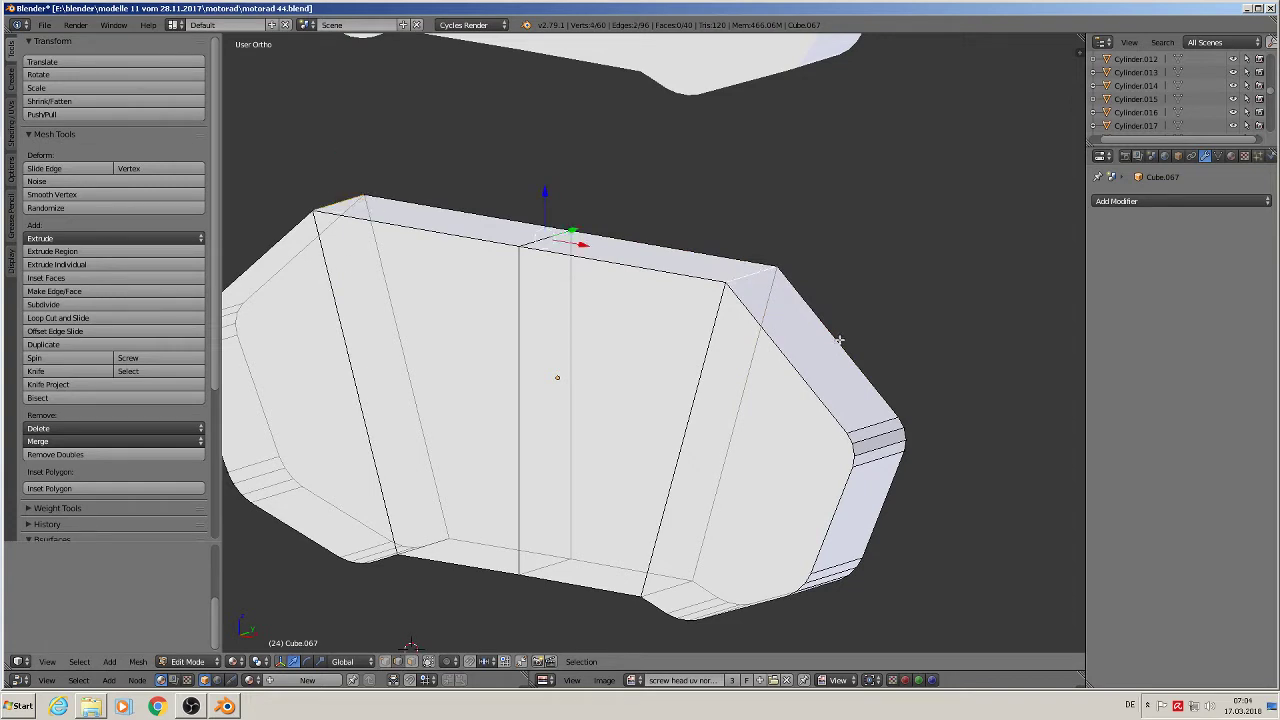
key(ctrl+b)
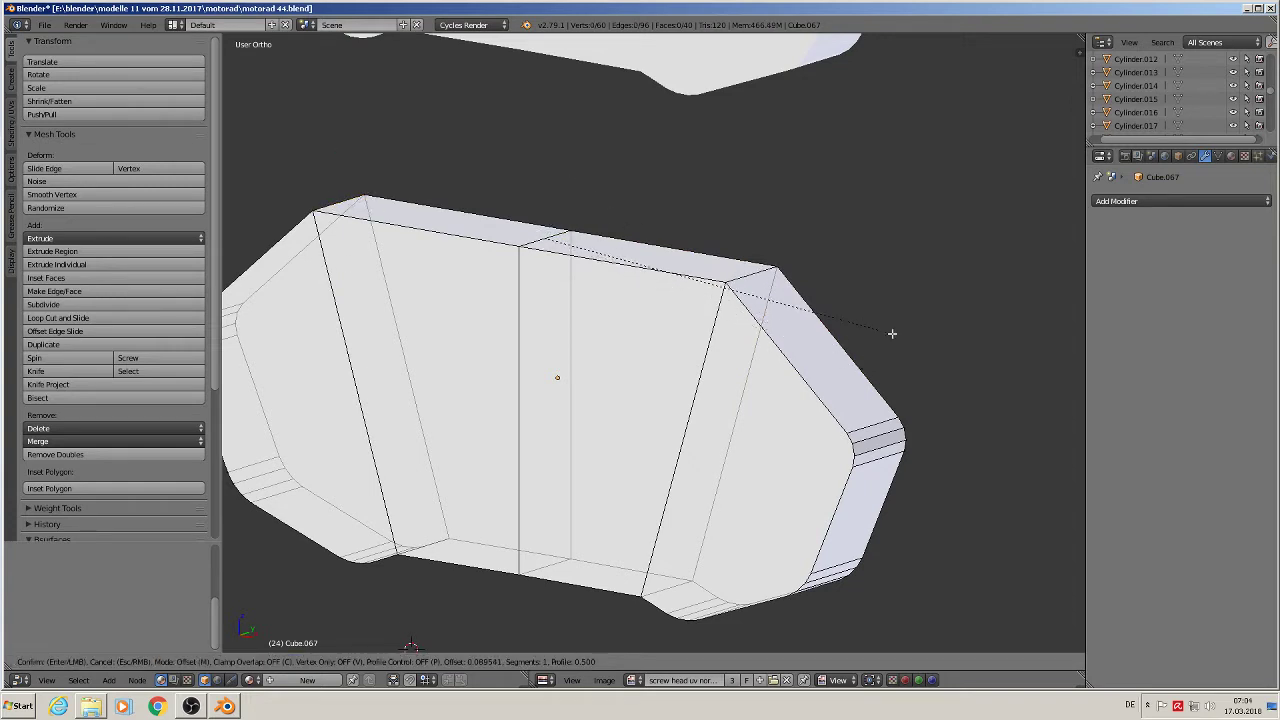
right_click(892, 333)
key(a)
scroll(693, 260, down, 4)
shift+middle_drag(663, 383, 775, 315)
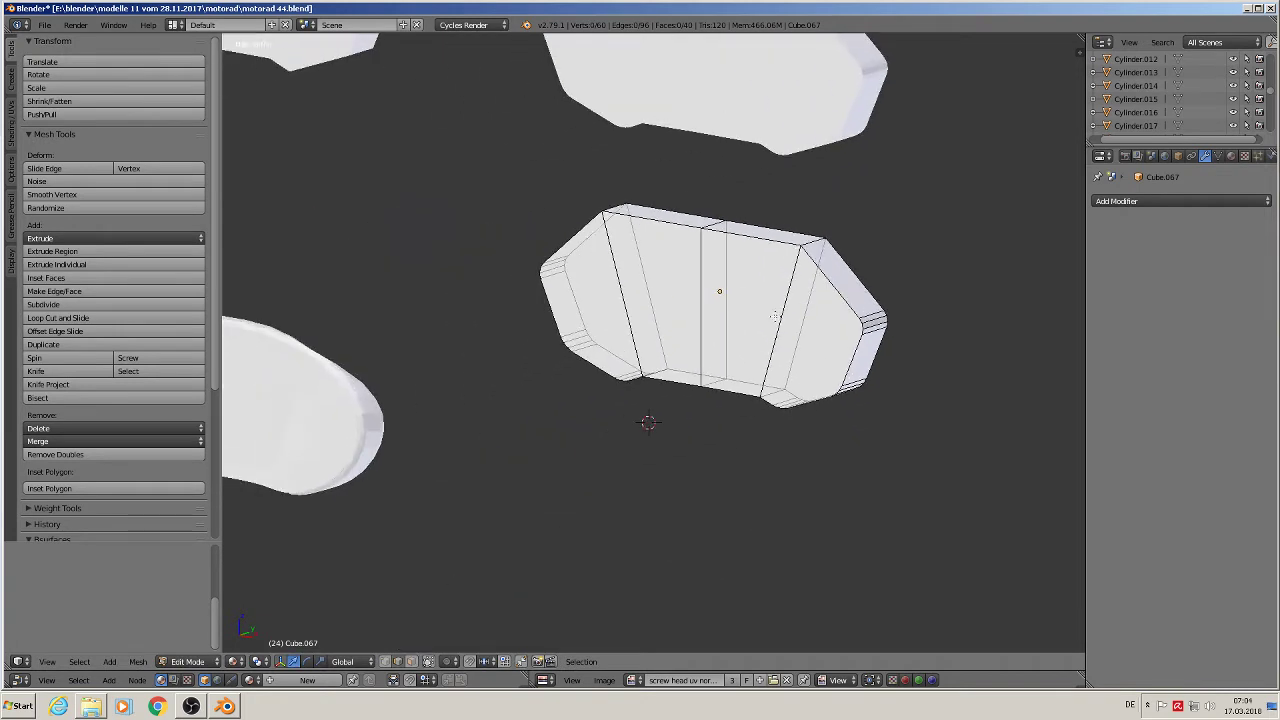
- Leave mesh editing and apply the rotation and scale of the lower housing copy
key(Tab)
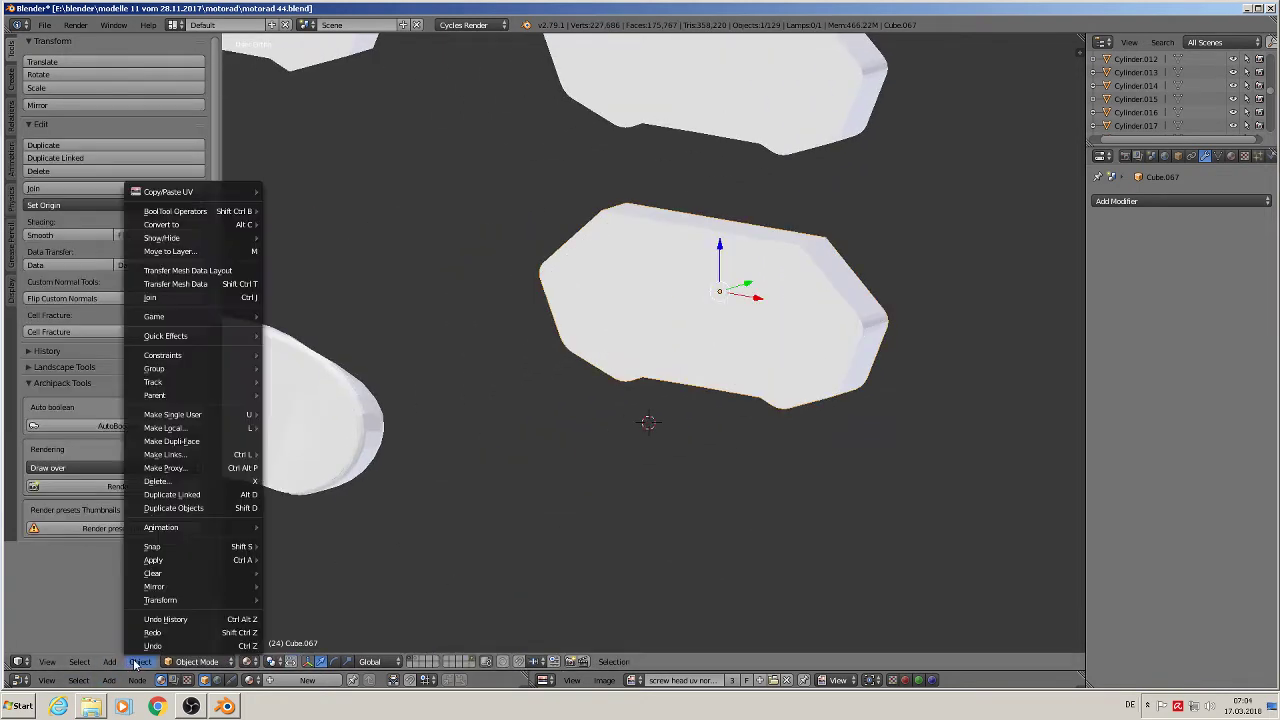
click(140, 661)
mouse_move(213, 560)
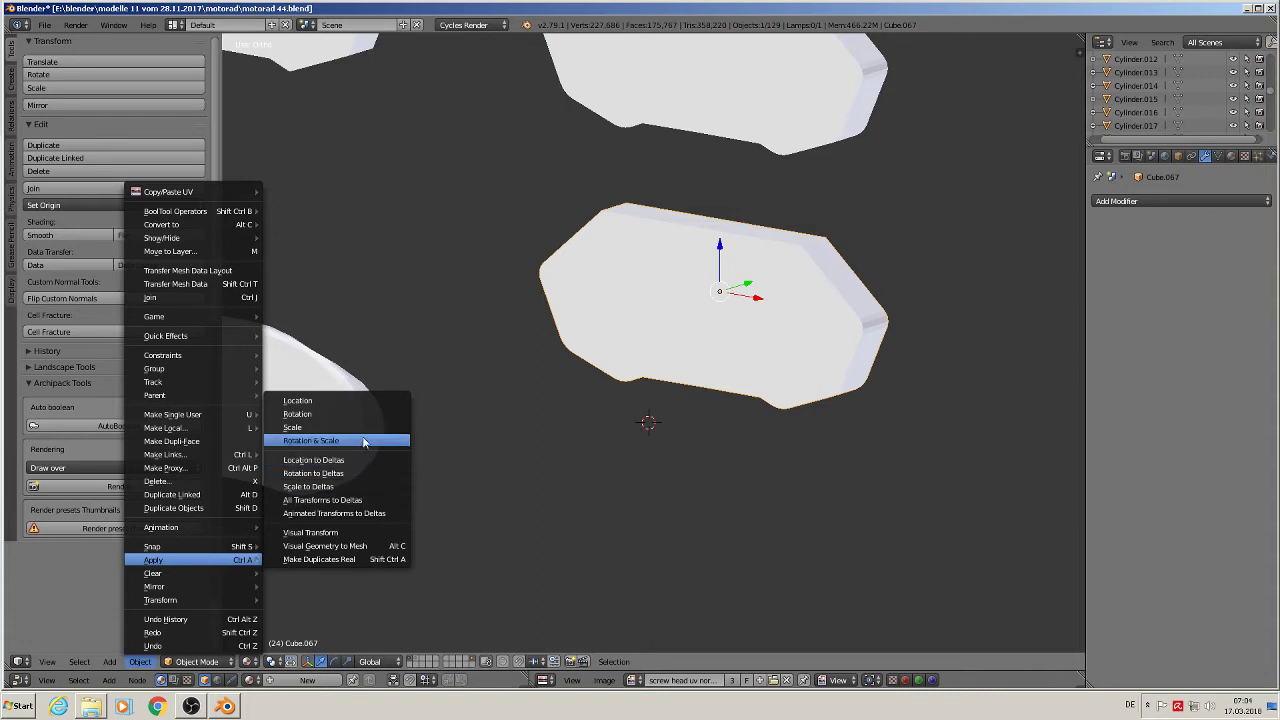
click(480, 441)
scroll(803, 337, up, 3)
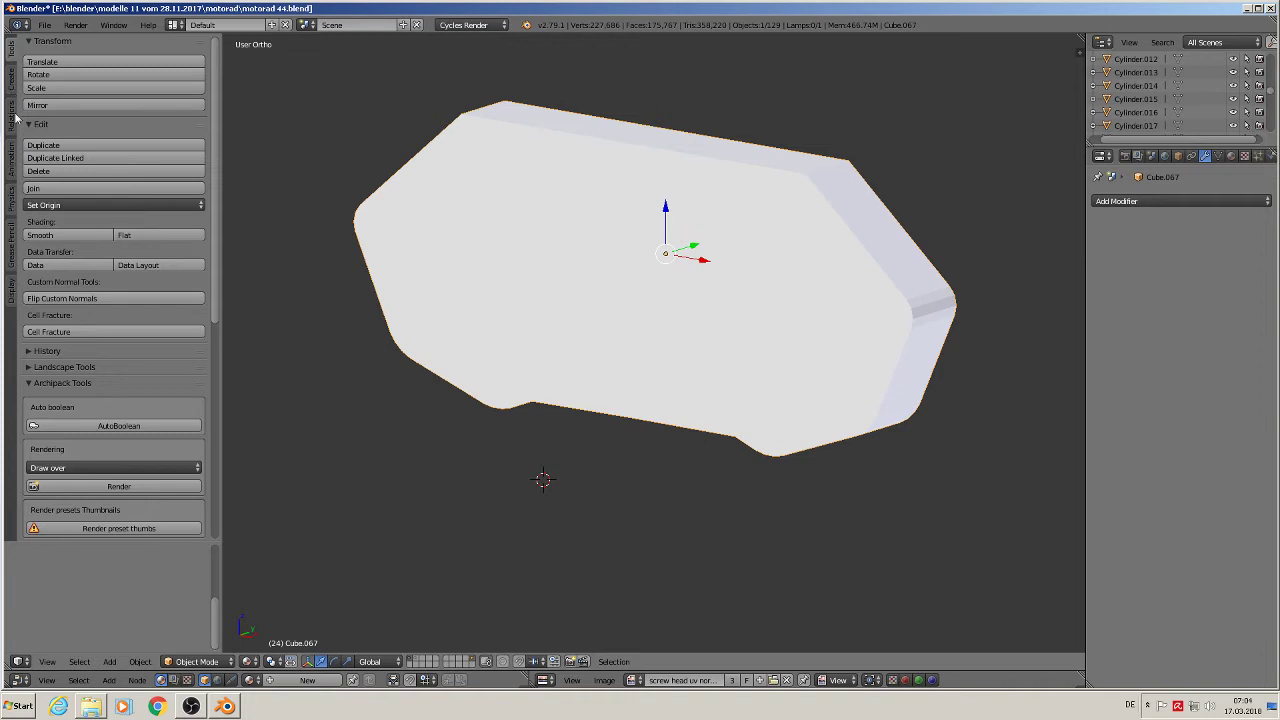
- Select the housing copy's entire mesh, bring up the shading and normals tools, and return to object mode
key(Tab)
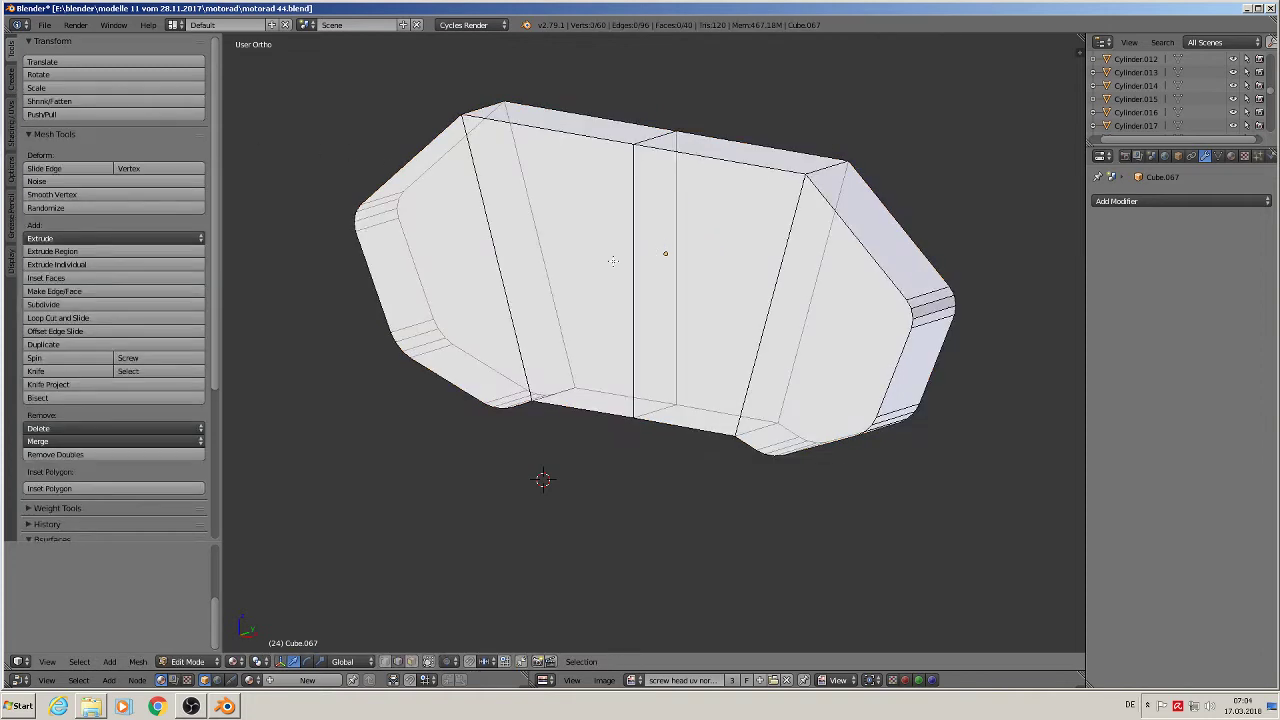
key(a)
click(12, 134)
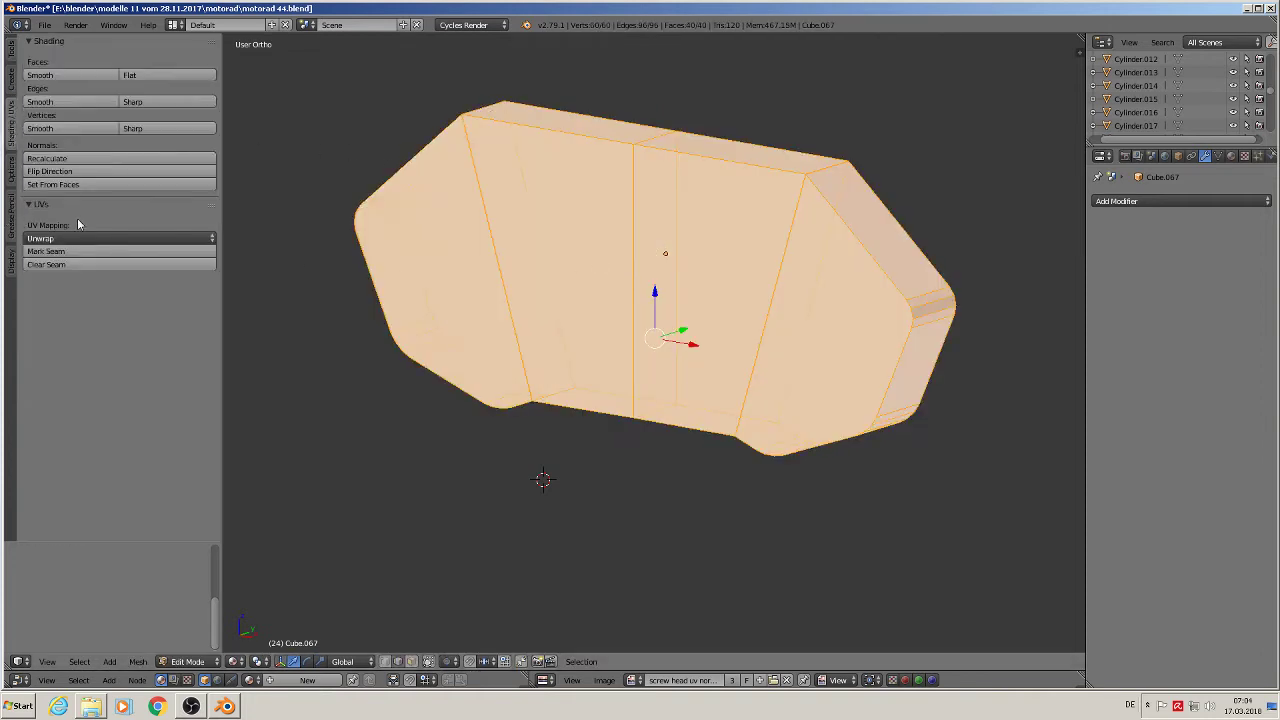
key(Tab)
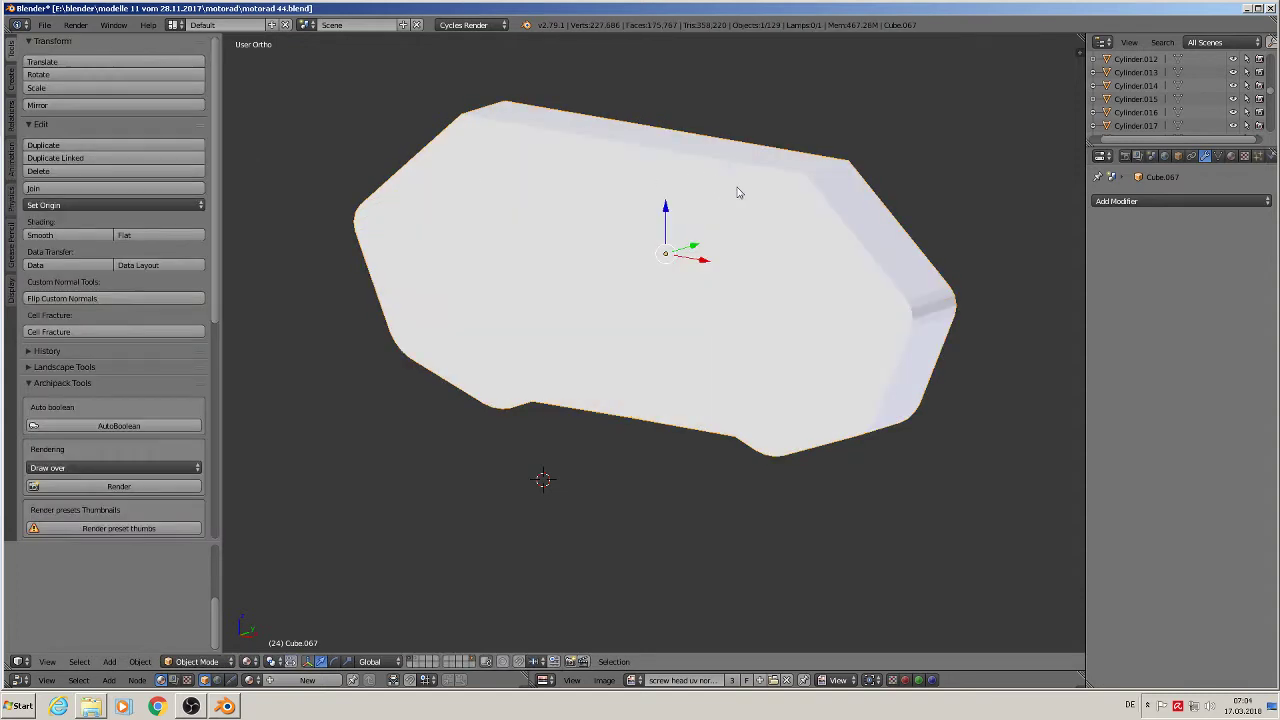
- Reopen the housing copy's mesh and start beveling the front-to-back edges at its two upper corners
key(Tab)
right_click(818, 178)
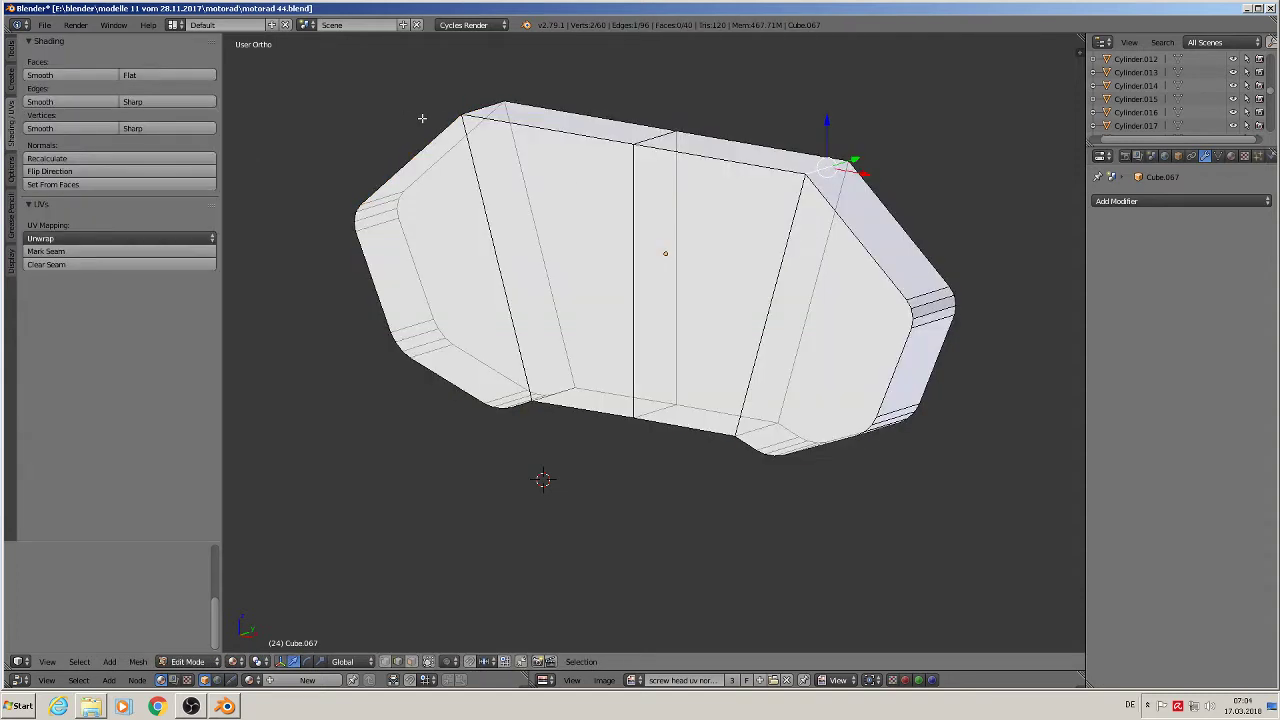
shift+right_click(475, 106)
key(ctrl+b)
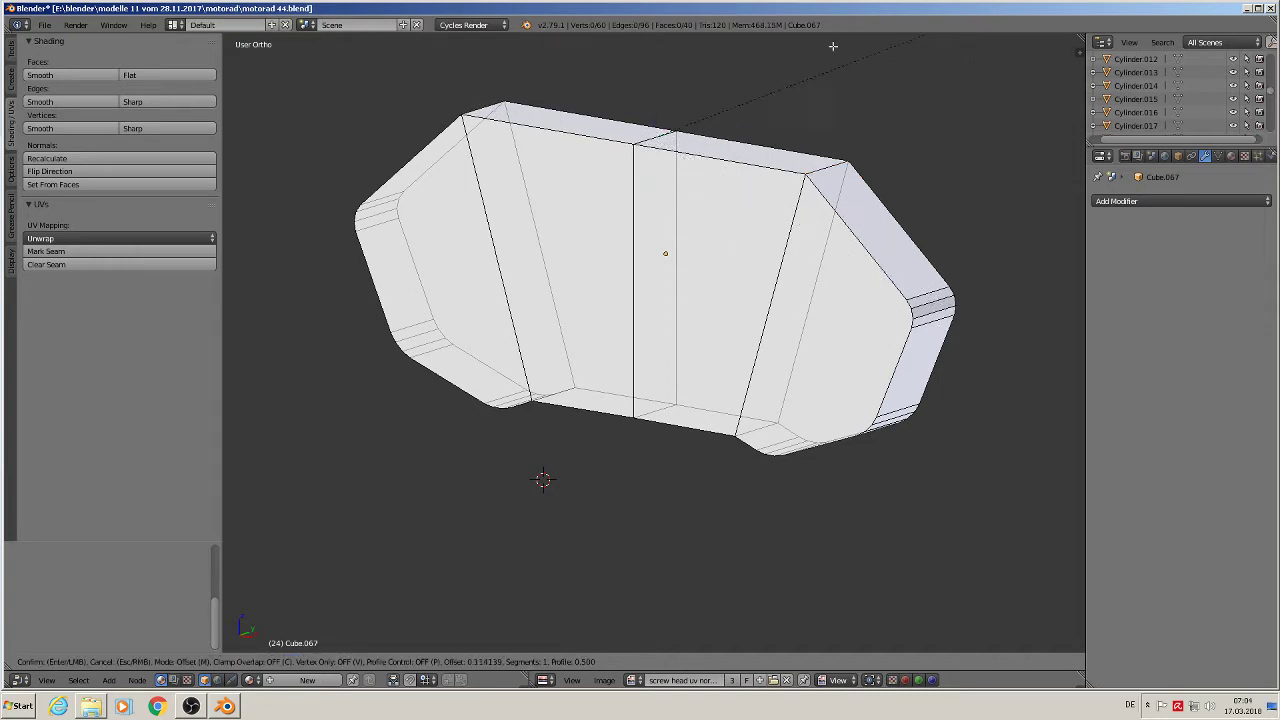
right_click(370, 115)
mouse_move(918, 169)
middle_down()
mouse_move(839, 197)
mouse_move(906, 183)
middle_up()
key(Tab)
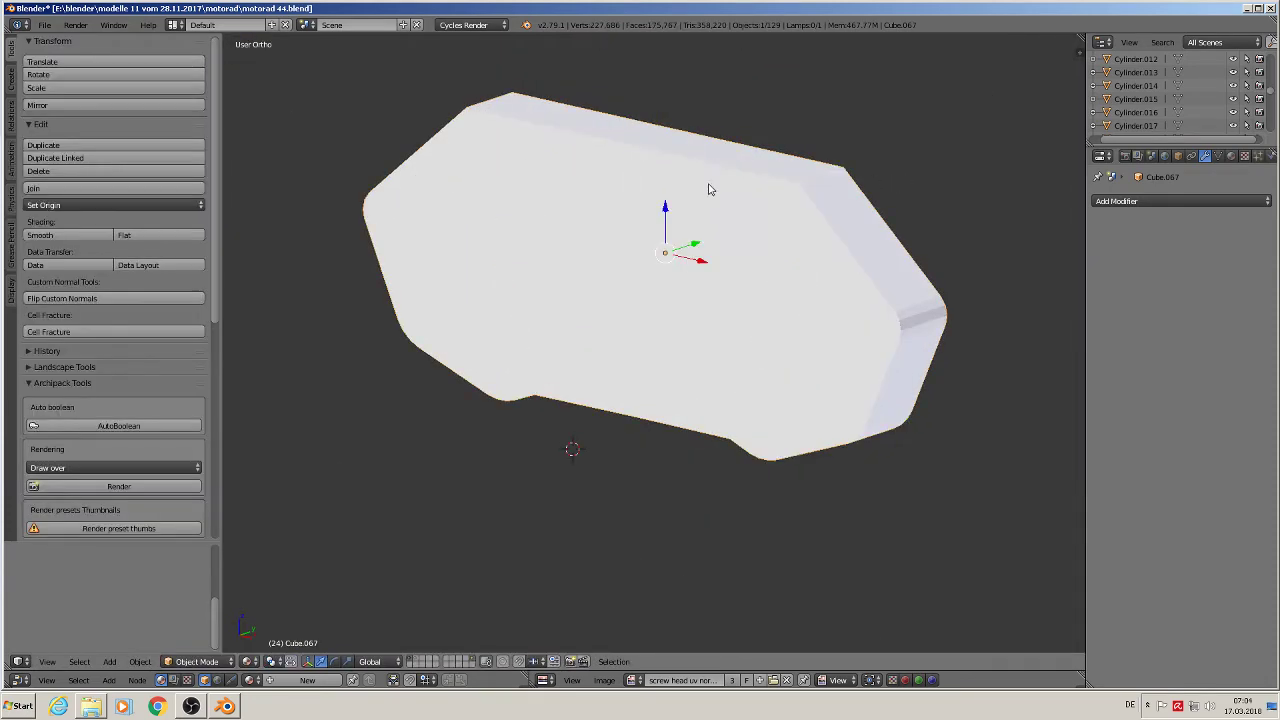
- Select the plate's entire mesh and remove its duplicate vertices with Remove Doubles
key(Tab)
key(a)
key(a)
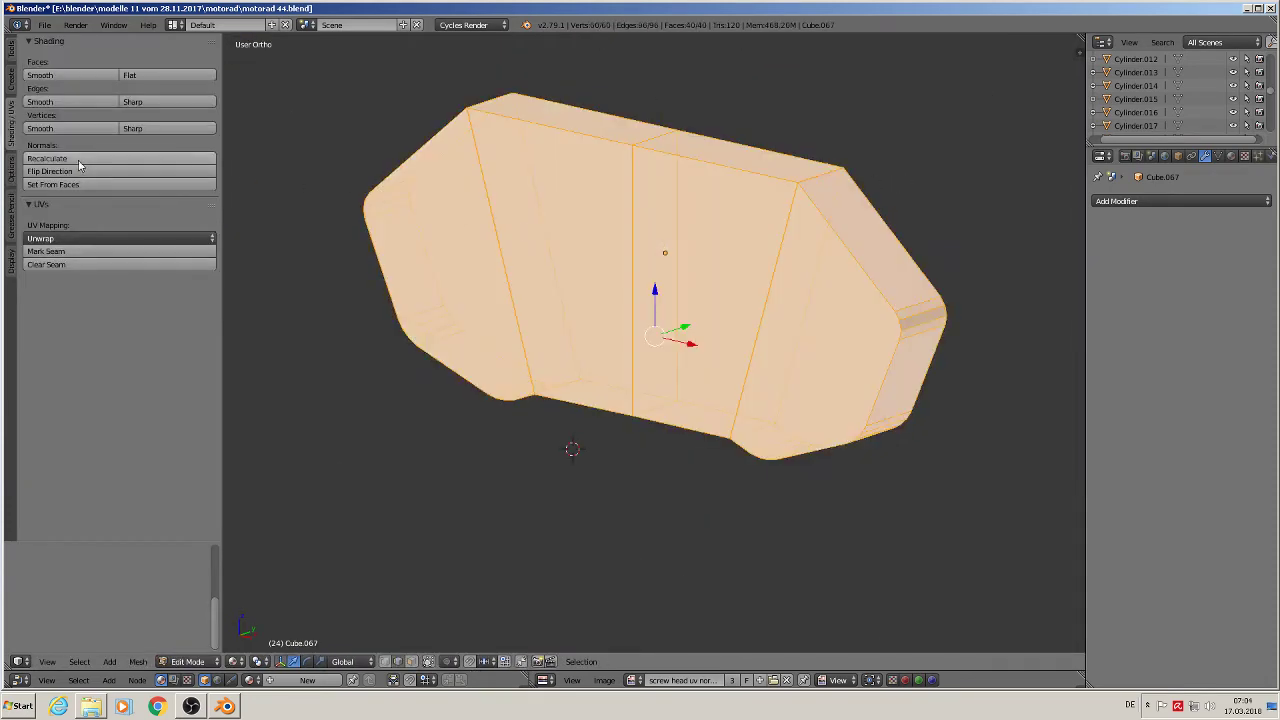
click(10, 48)
scroll(90, 380, down, 3)
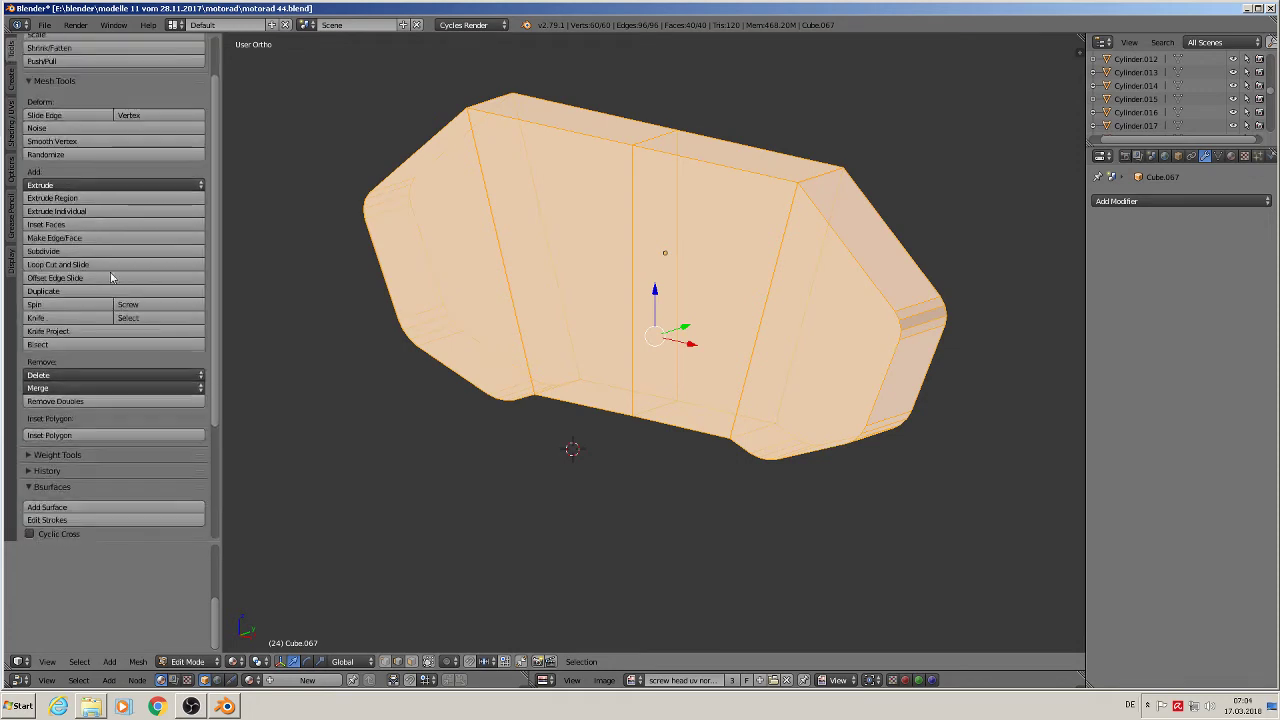
click(90, 375)
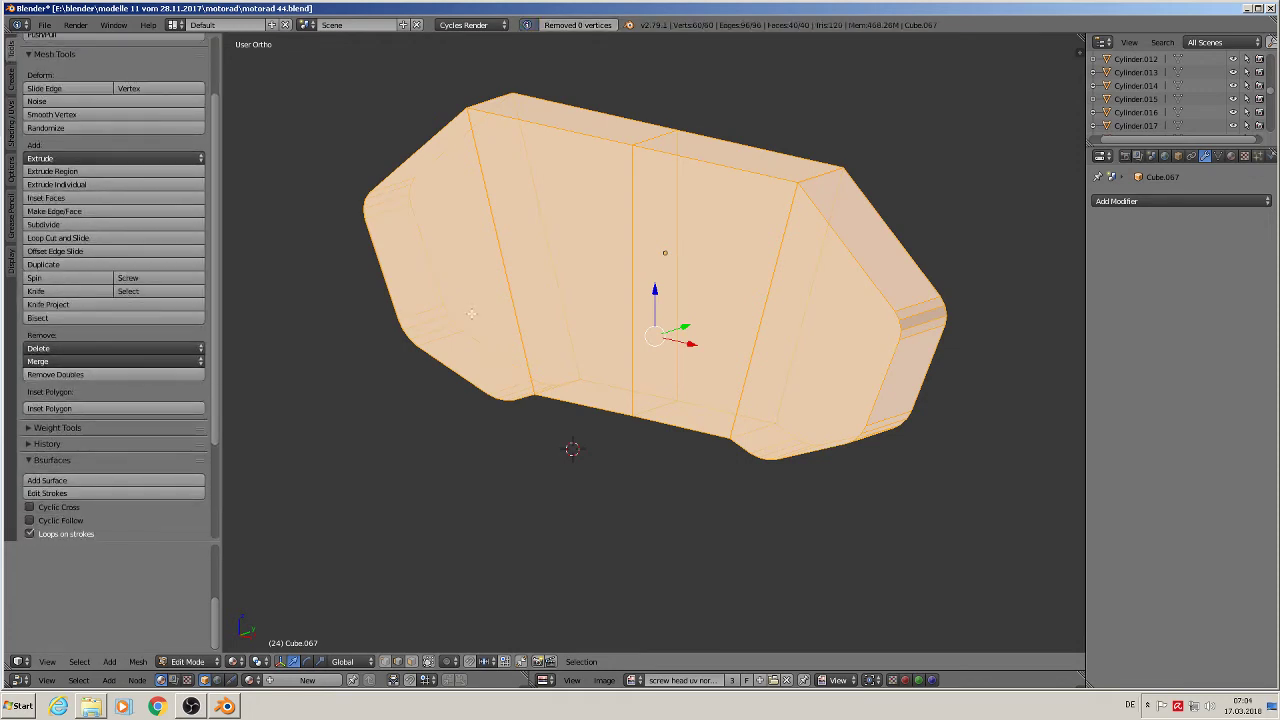
key(Tab)
scroll(838, 197, up, 2)
key(Tab)
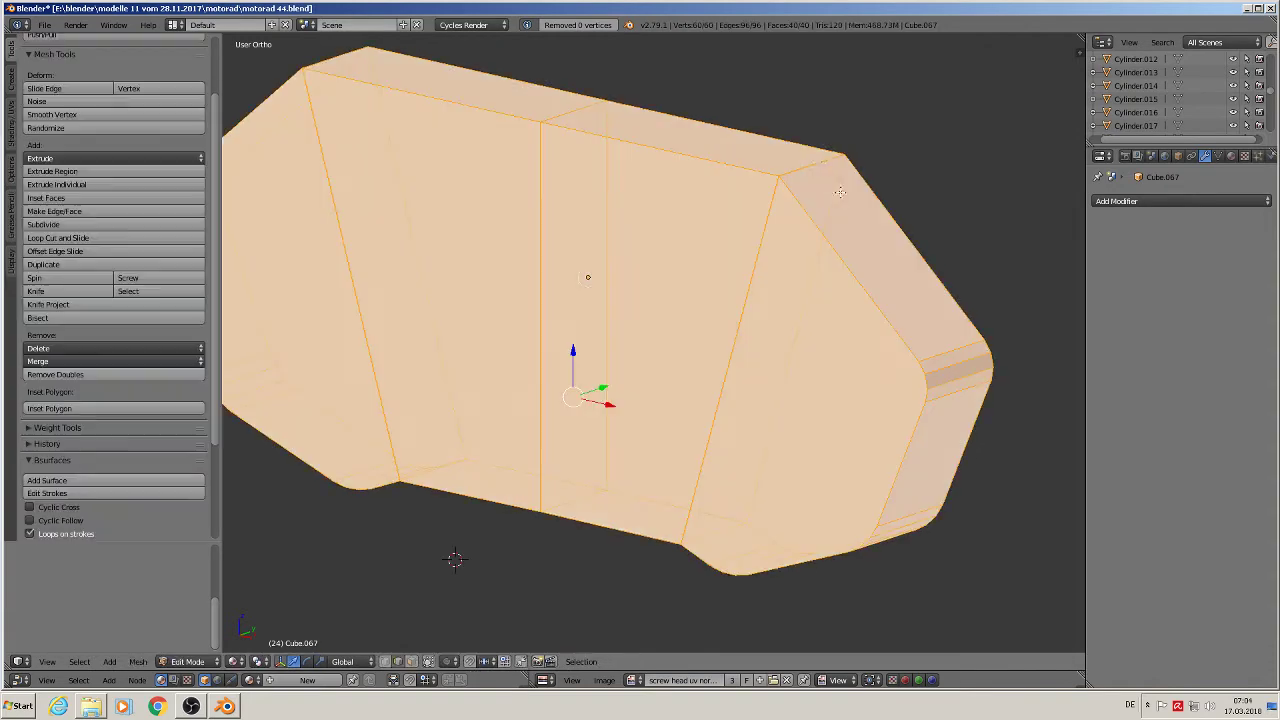
right_click(812, 161)
middle_drag(874, 276, 918, 290)
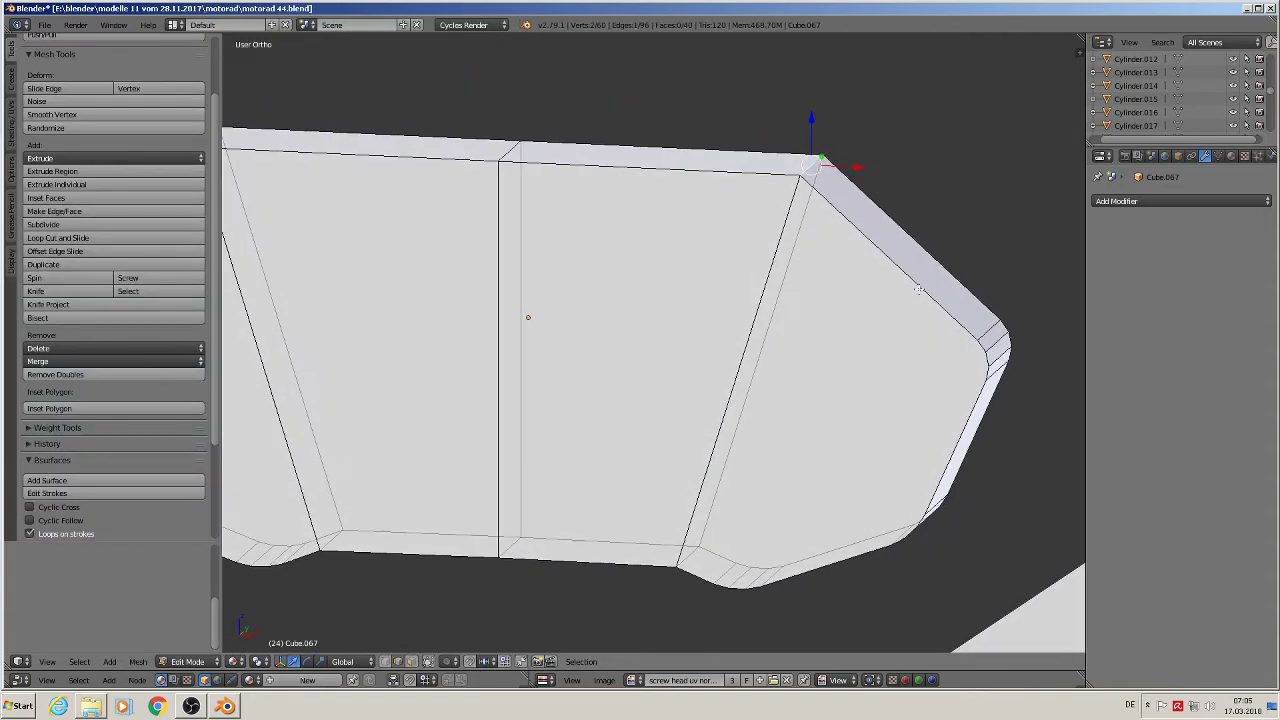
key(ctrl+b)
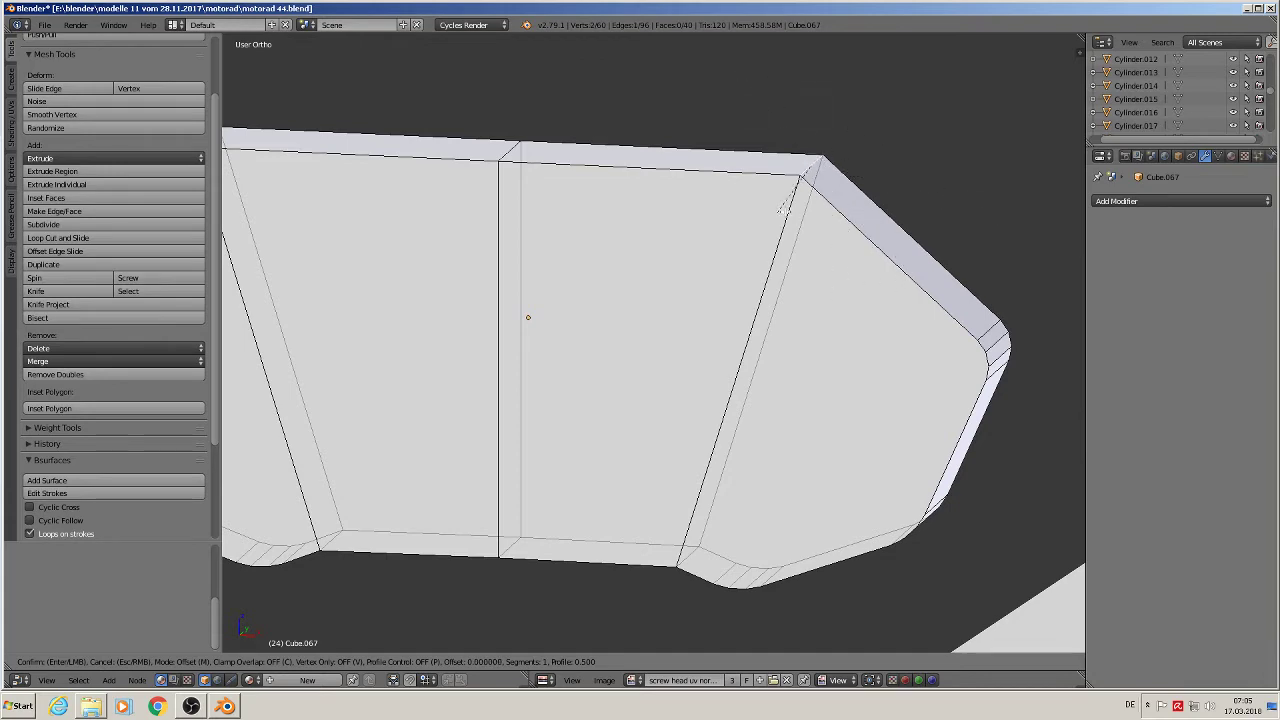
key(Escape)
mouse_move(870, 190)
middle_down()
mouse_move(853, 240)
mouse_move(883, 177)
mouse_move(873, 186)
middle_up()
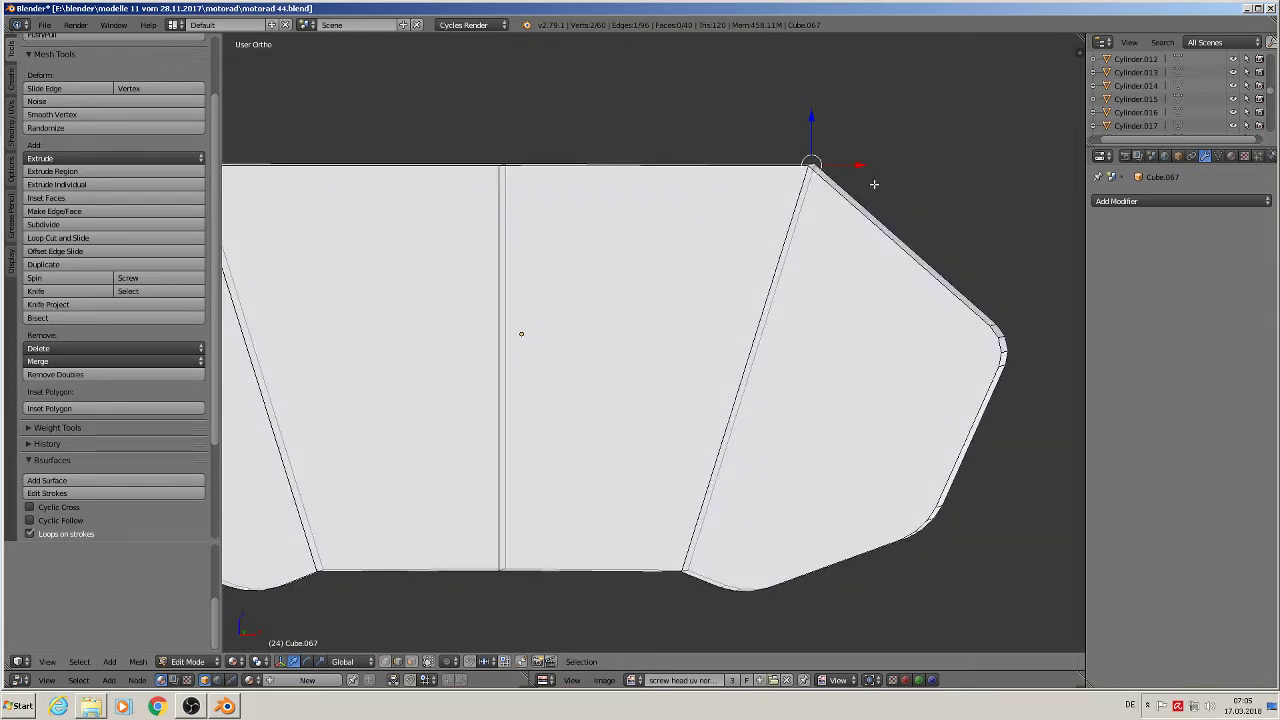
- Select the whole outline of the plate's front face and bevel it with four segments and an offset of about 0.062
scroll(847, 204, down, 3)
middle_drag(820, 226, 750, 260)
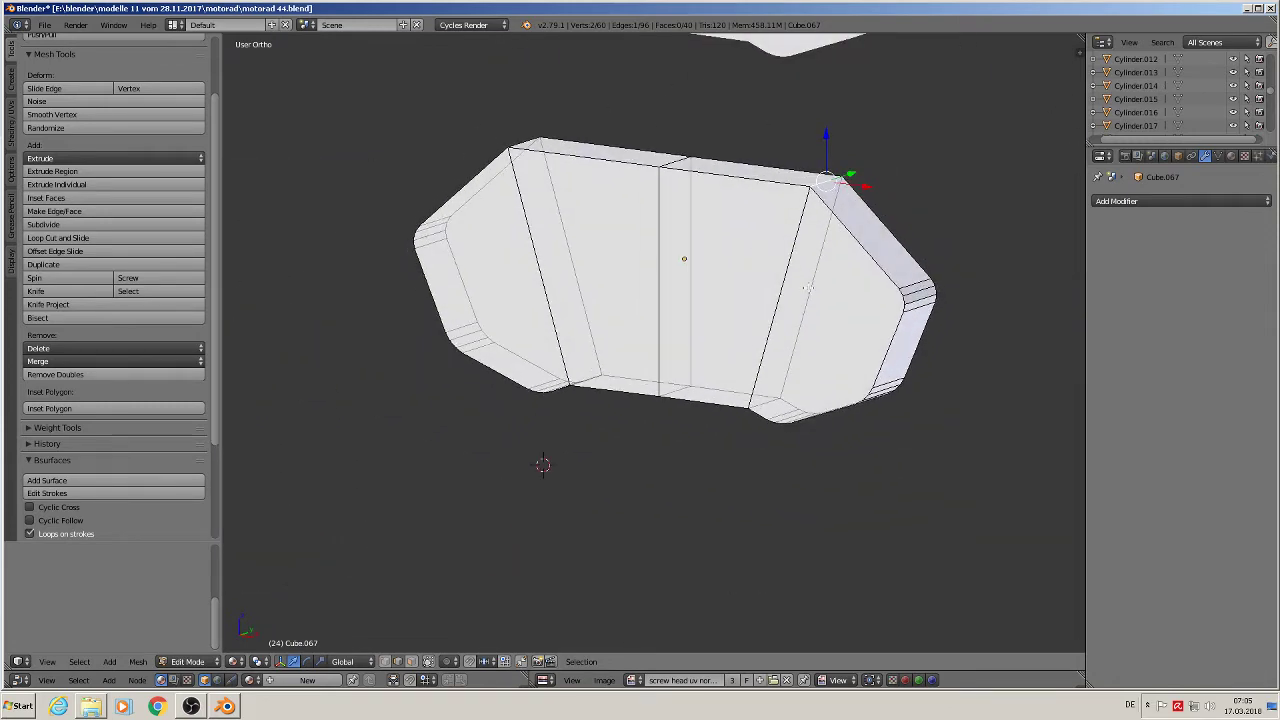
alt+right_click(860, 247)
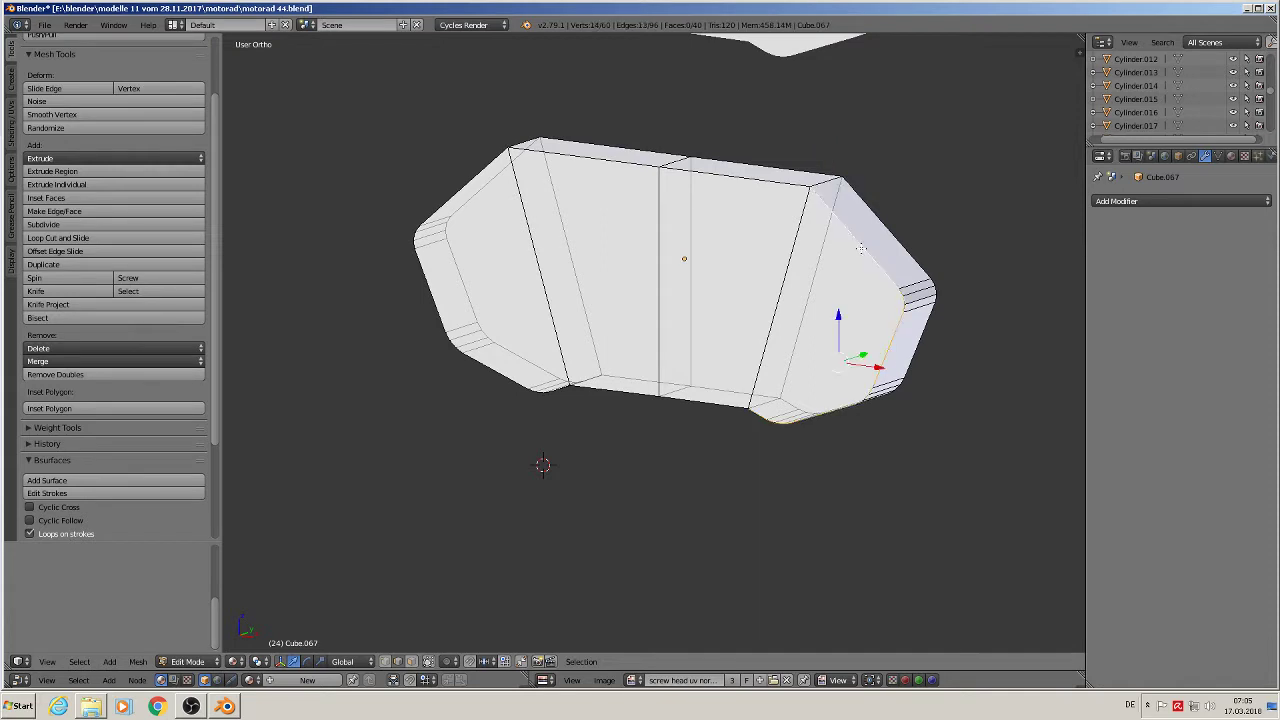
middle_drag(857, 267, 776, 221)
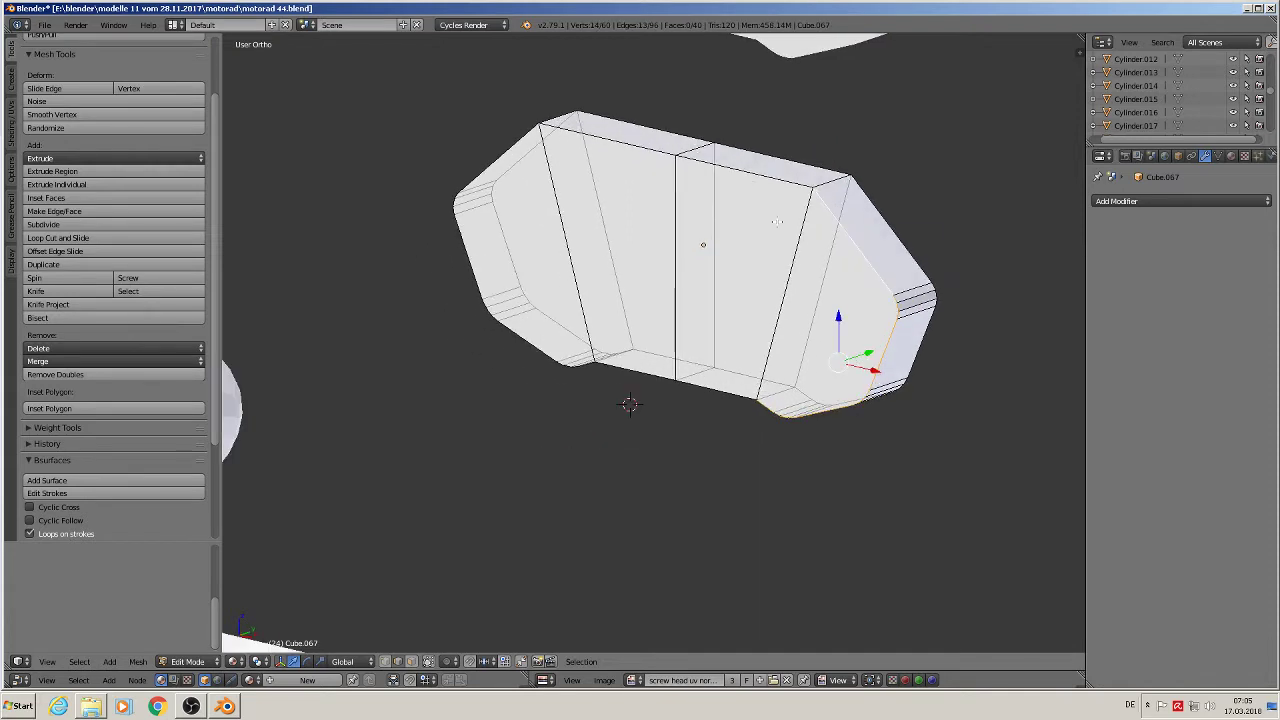
alt+shift+right_click(738, 172)
alt+shift+right_click(489, 162)
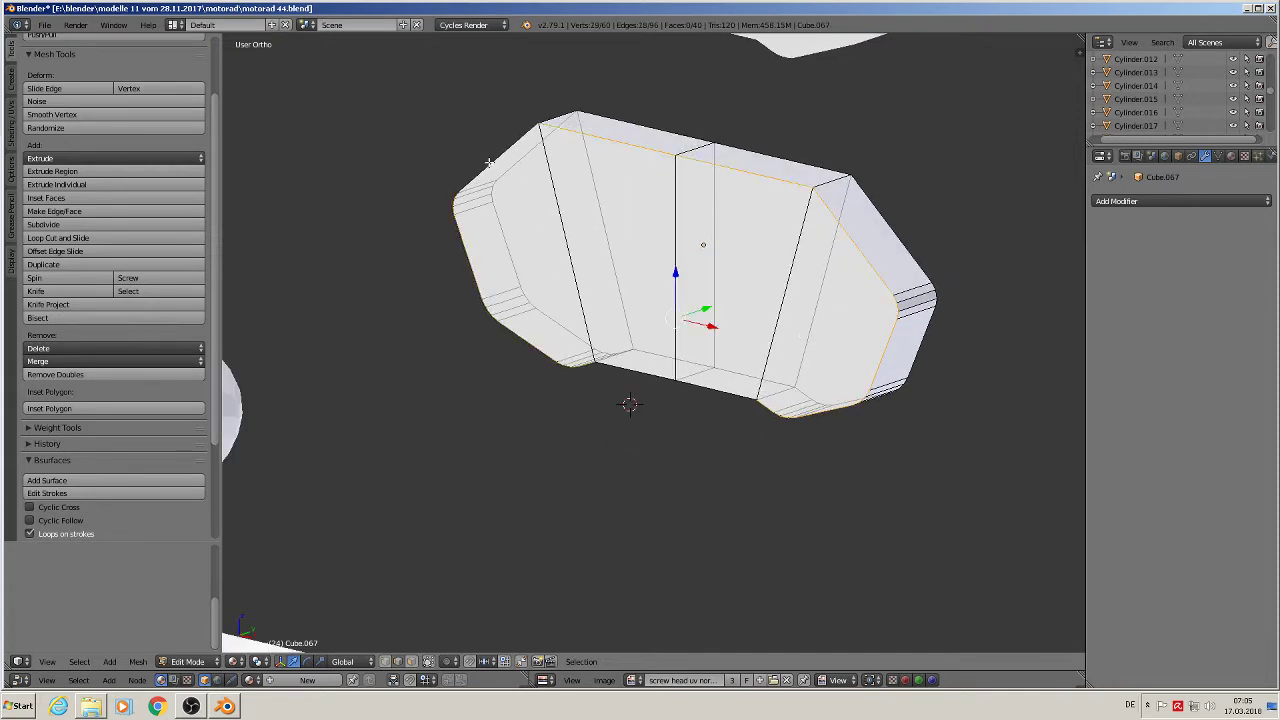
alt+shift+right_click(708, 392)
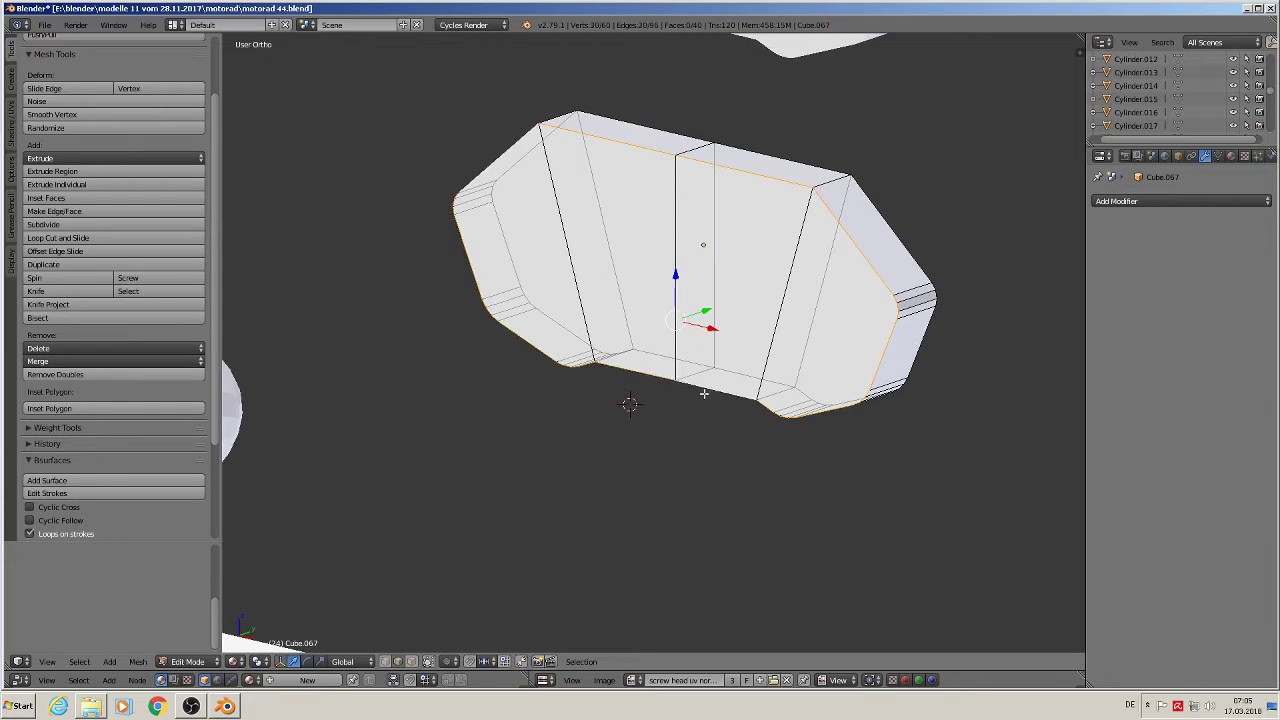
mouse_move(694, 398)
middle_down()
mouse_move(686, 388)
mouse_move(728, 312)
mouse_move(706, 409)
mouse_move(689, 401)
middle_up()
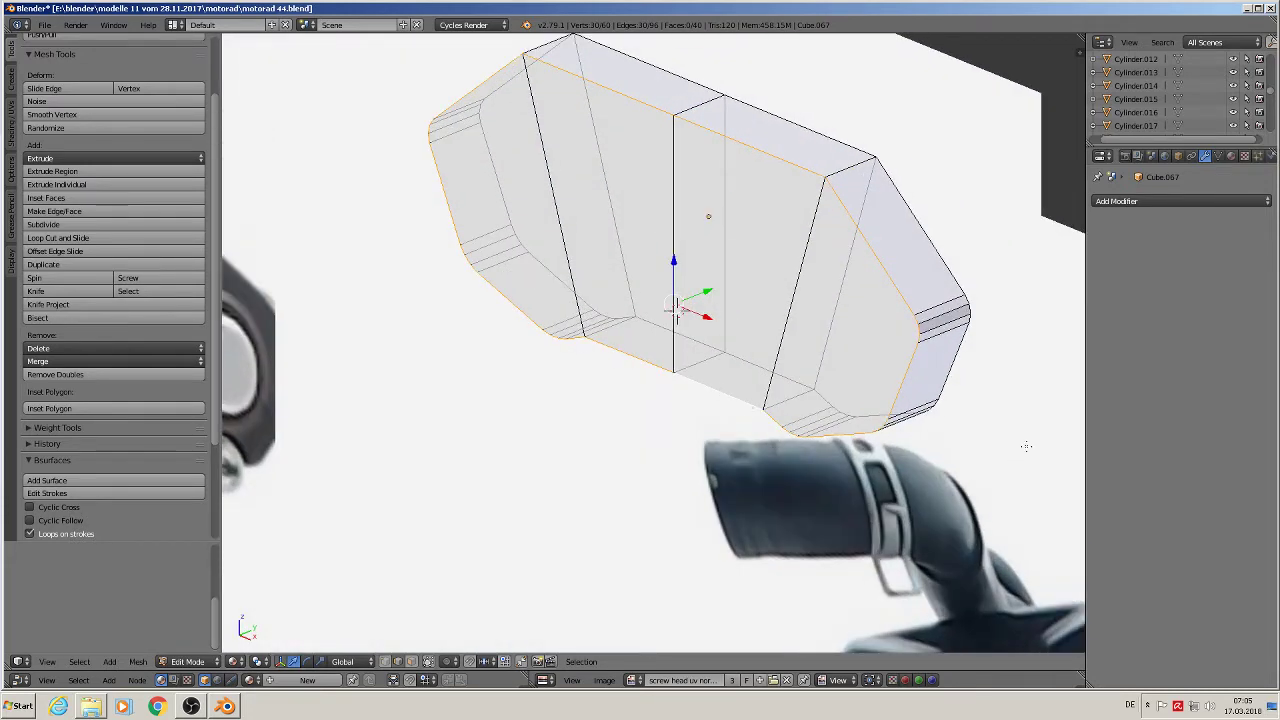
key(ctrl+b)
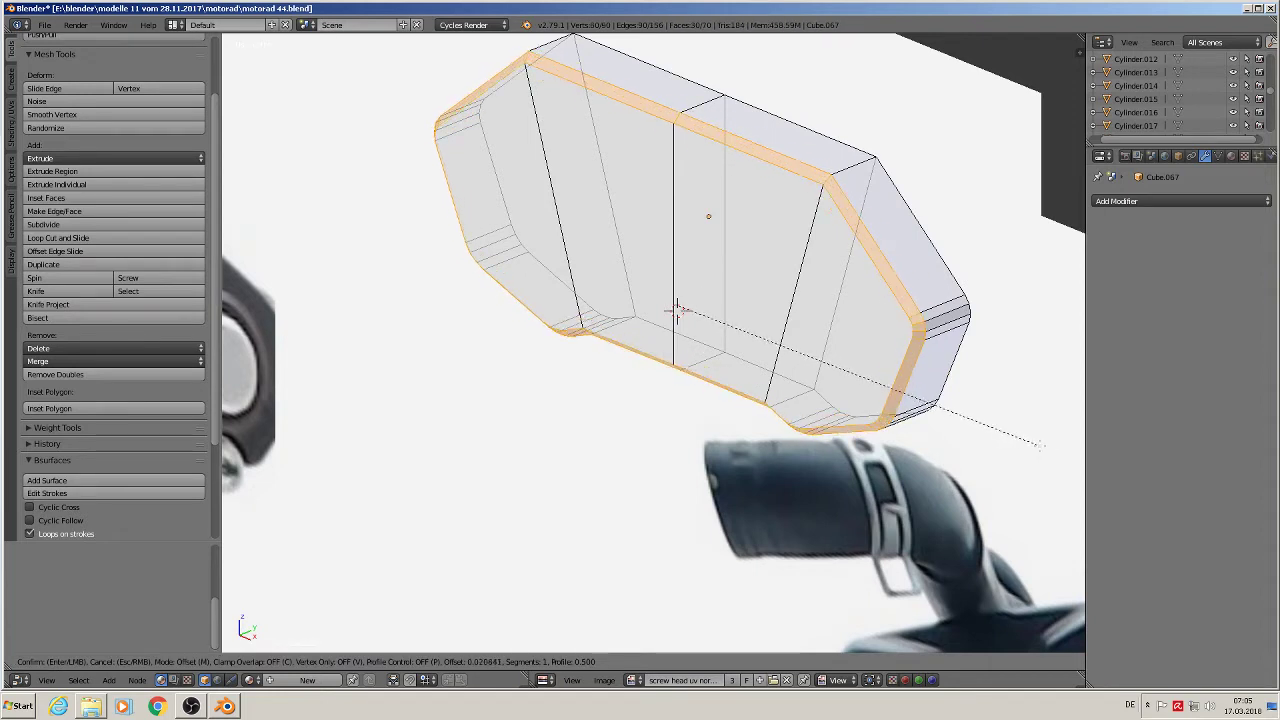
scroll(1058, 450, up, 1)
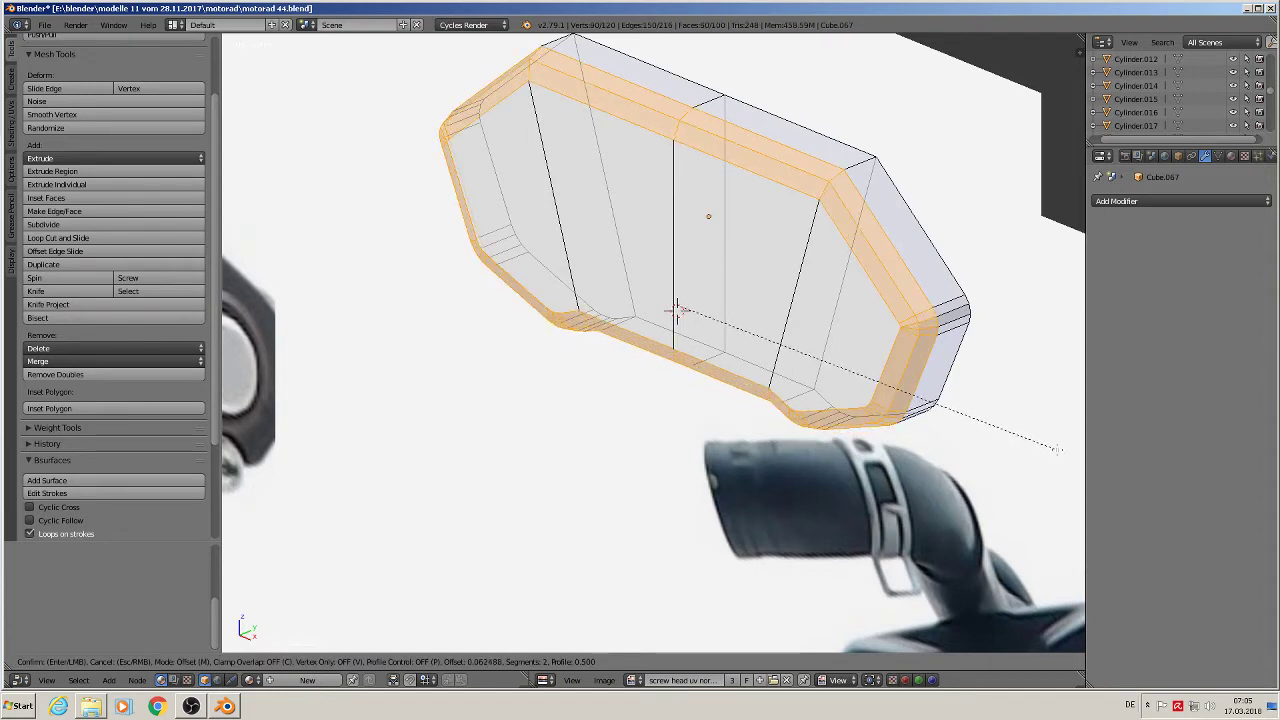
scroll(1058, 450, up, 1)
click(1058, 450)
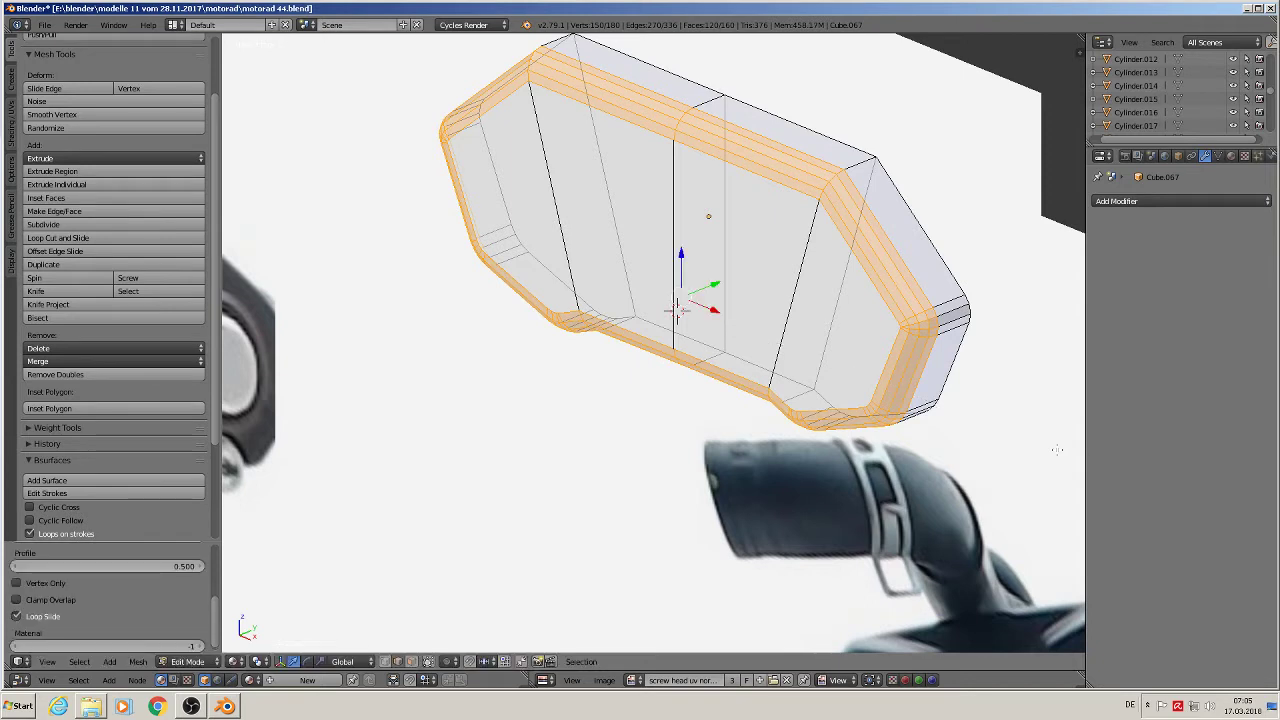
- Apply smooth shading to the whole plate in Object Mode and compare it with the neighbouring shapes
key(Tab)
mouse_move(1051, 451)
middle_down()
mouse_move(1032, 425)
mouse_move(1069, 395)
mouse_move(1067, 441)
middle_up()
scroll(1058, 400, down, 2)
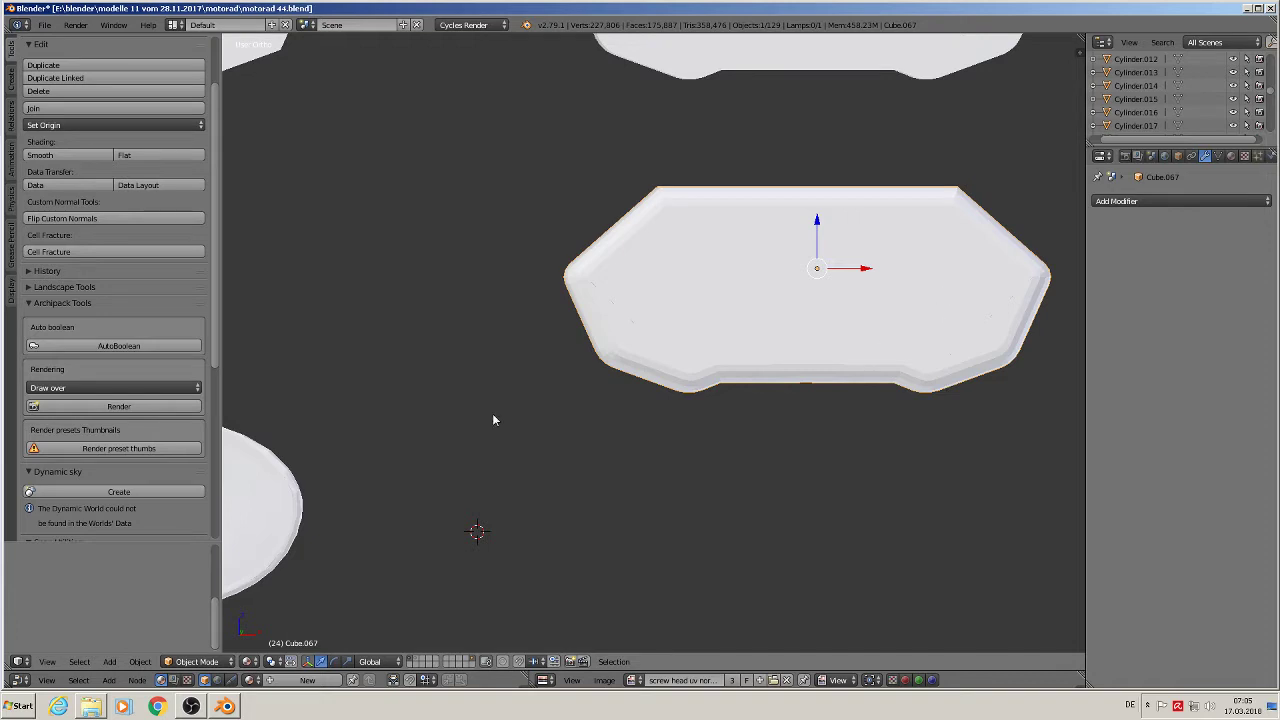
click(50, 155)
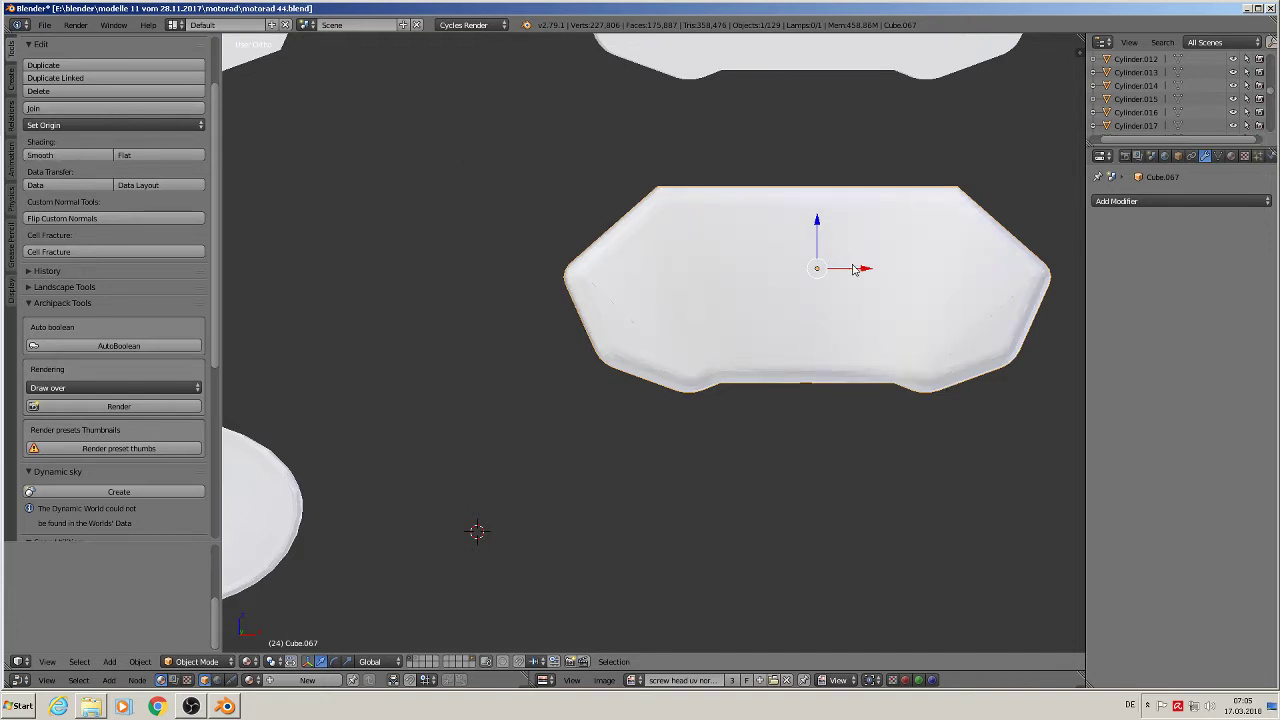
scroll(853, 281, down, 3)
scroll(889, 307, down, 6)
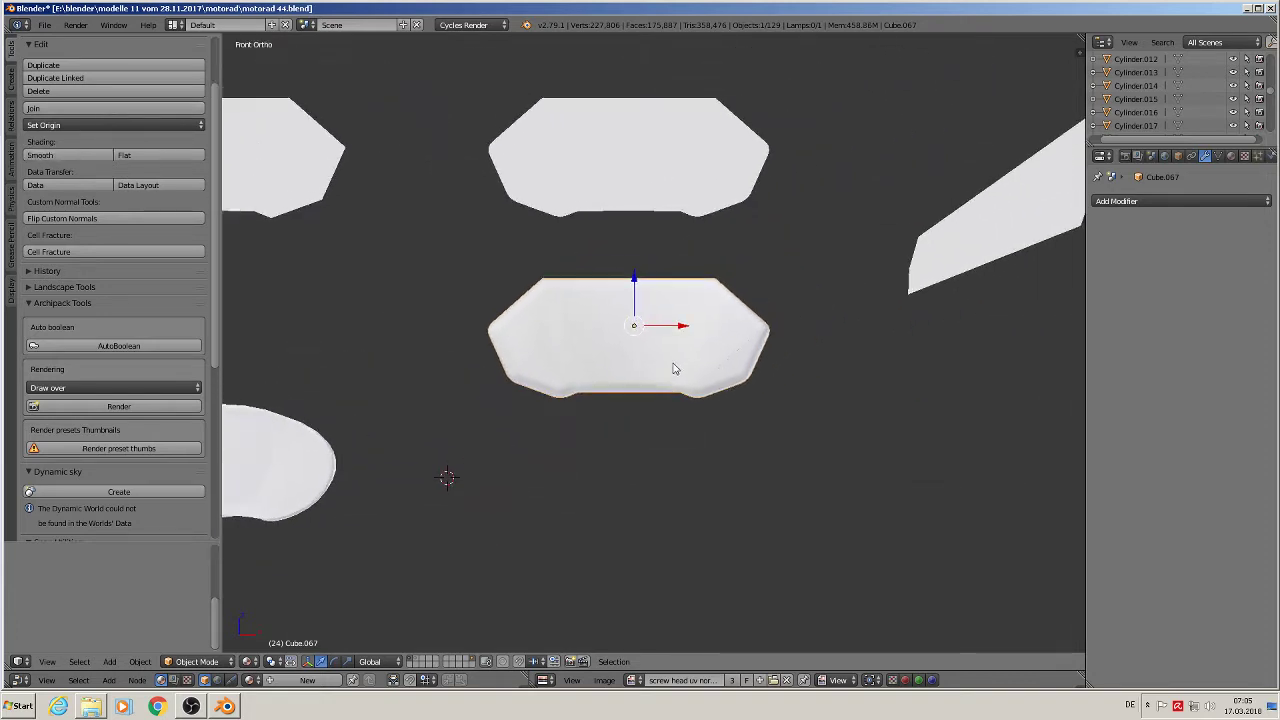
scroll(531, 353, up, 2)
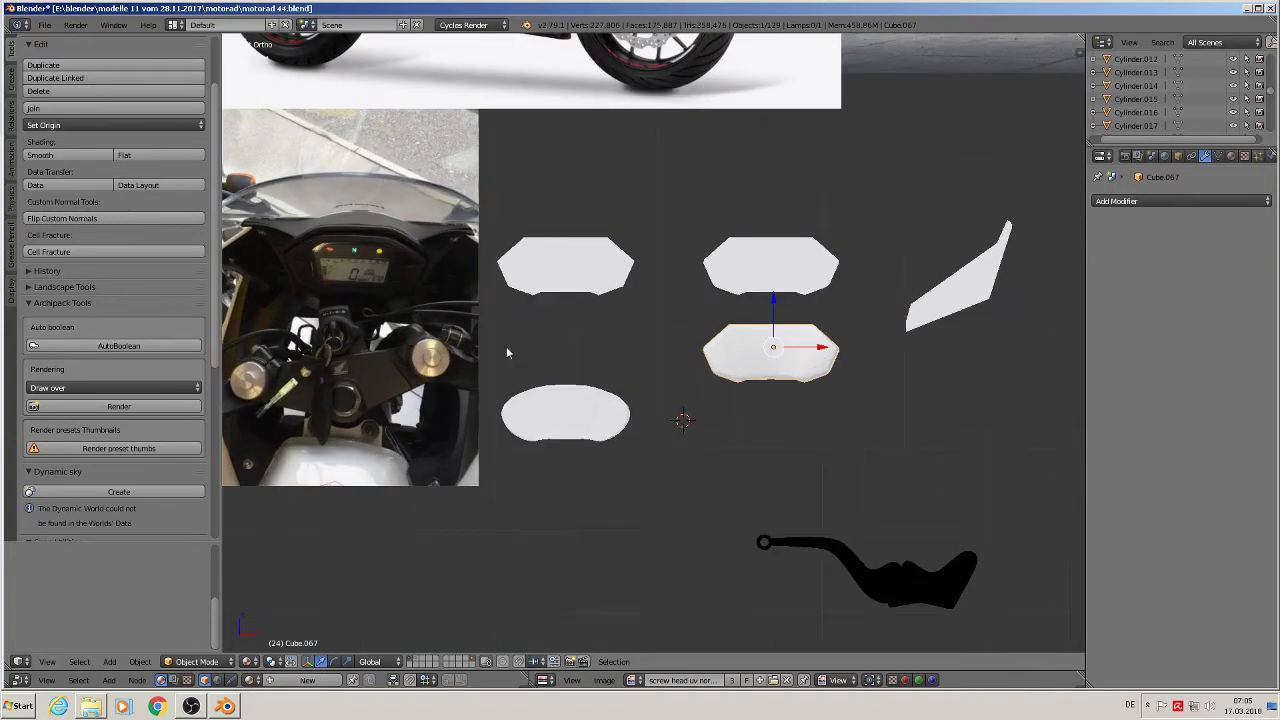
- Select the vertices at the middle of the plate's upper edge and raise them slightly along Z to form a shallow peak
key(KP_Decimal)
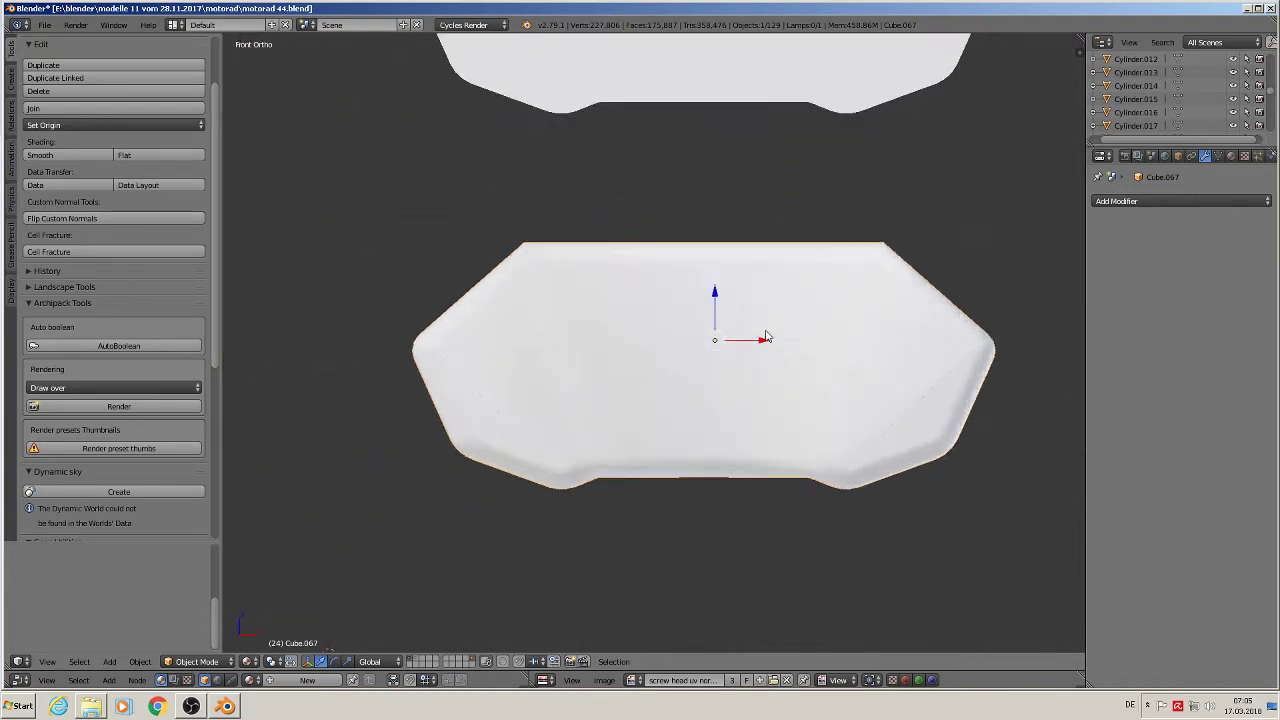
key(Tab)
key(a)
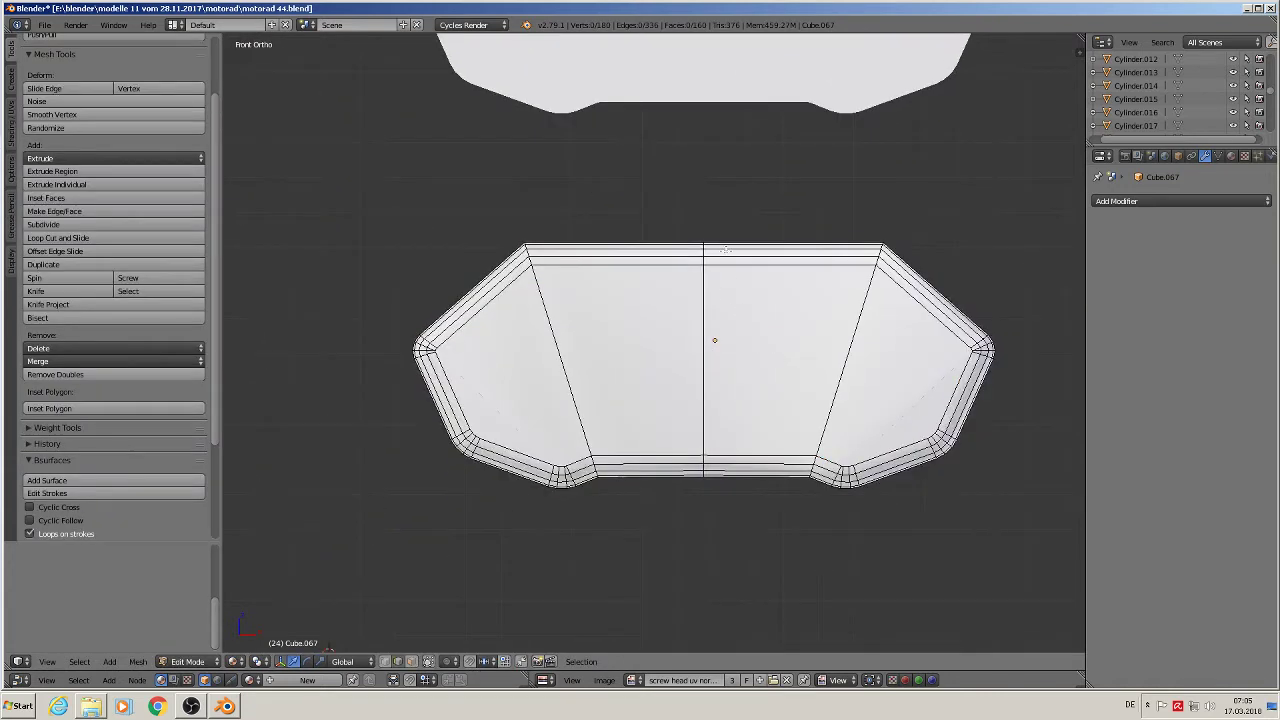
click(386, 663)
right_click(703, 247)
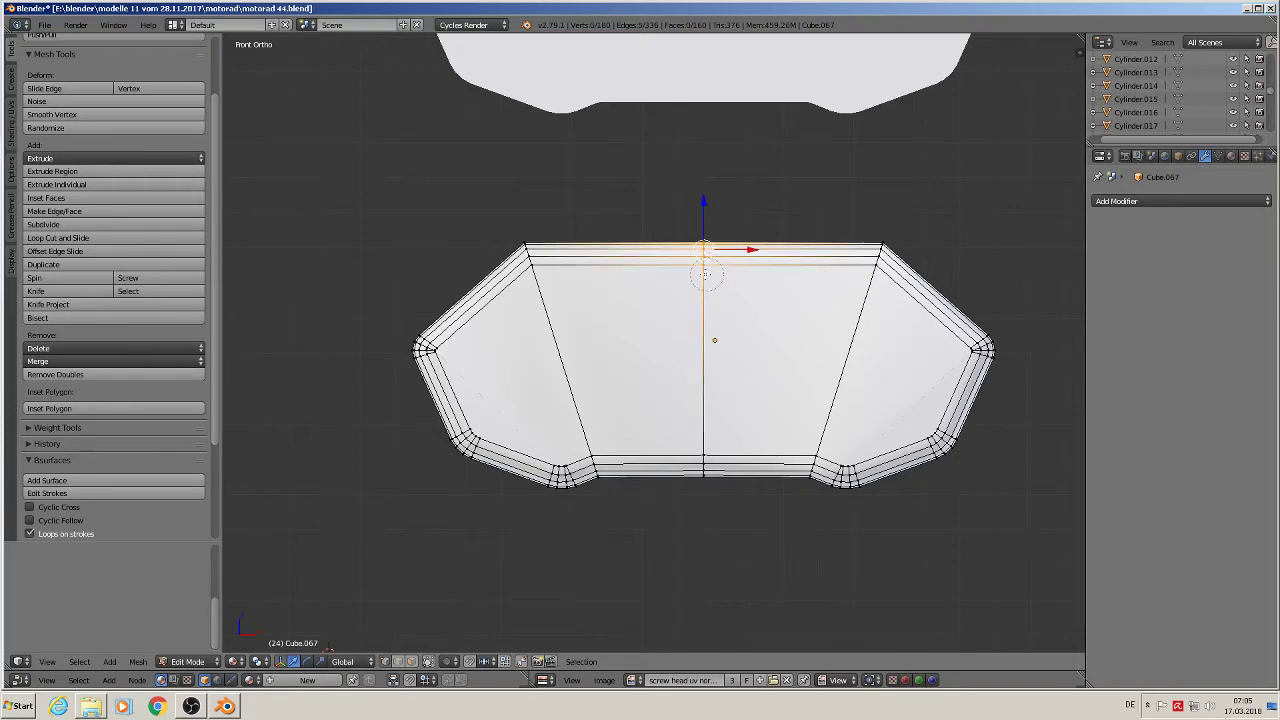
drag(704, 210, 704, 192)
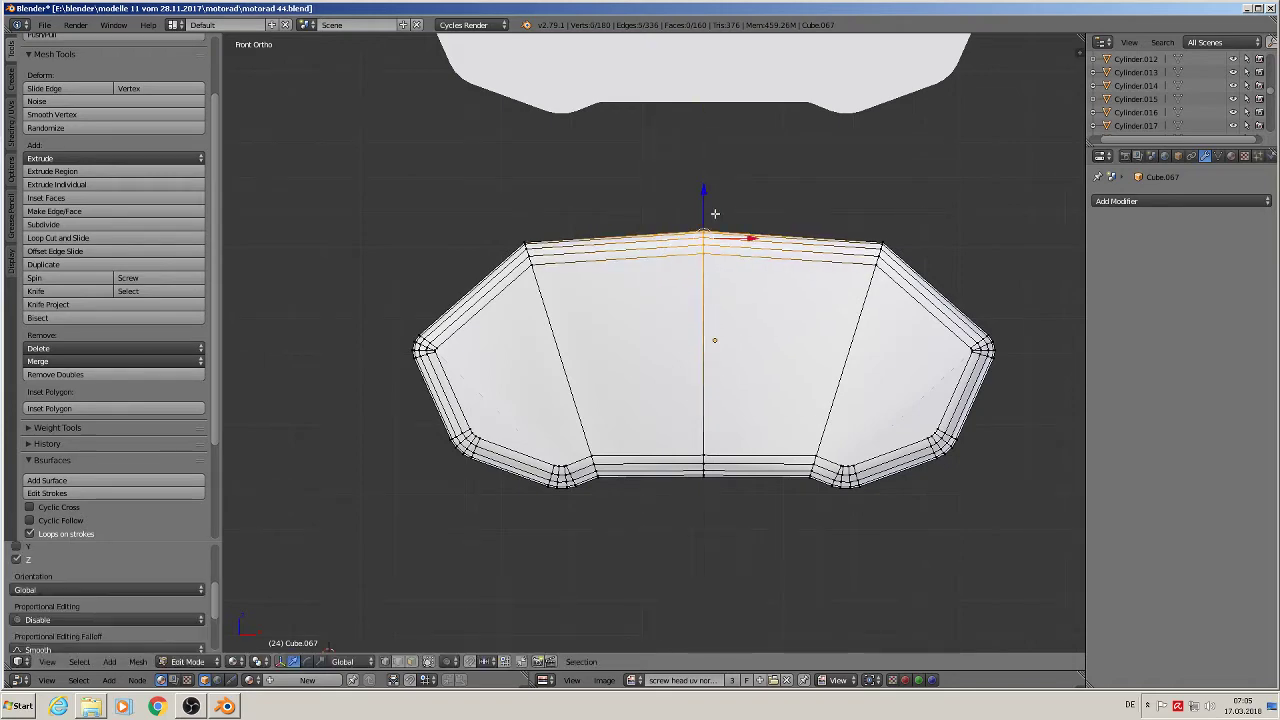
- Add a loop cut around the side wall of the plate's right end and slide it near the rear edge, factor about -0.897
key(Tab)
scroll(803, 309, down, 3)
middle_drag(838, 338, 737, 346)
scroll(836, 340, up, 3)
key(Tab)
middle_drag(836, 340, 744, 372)
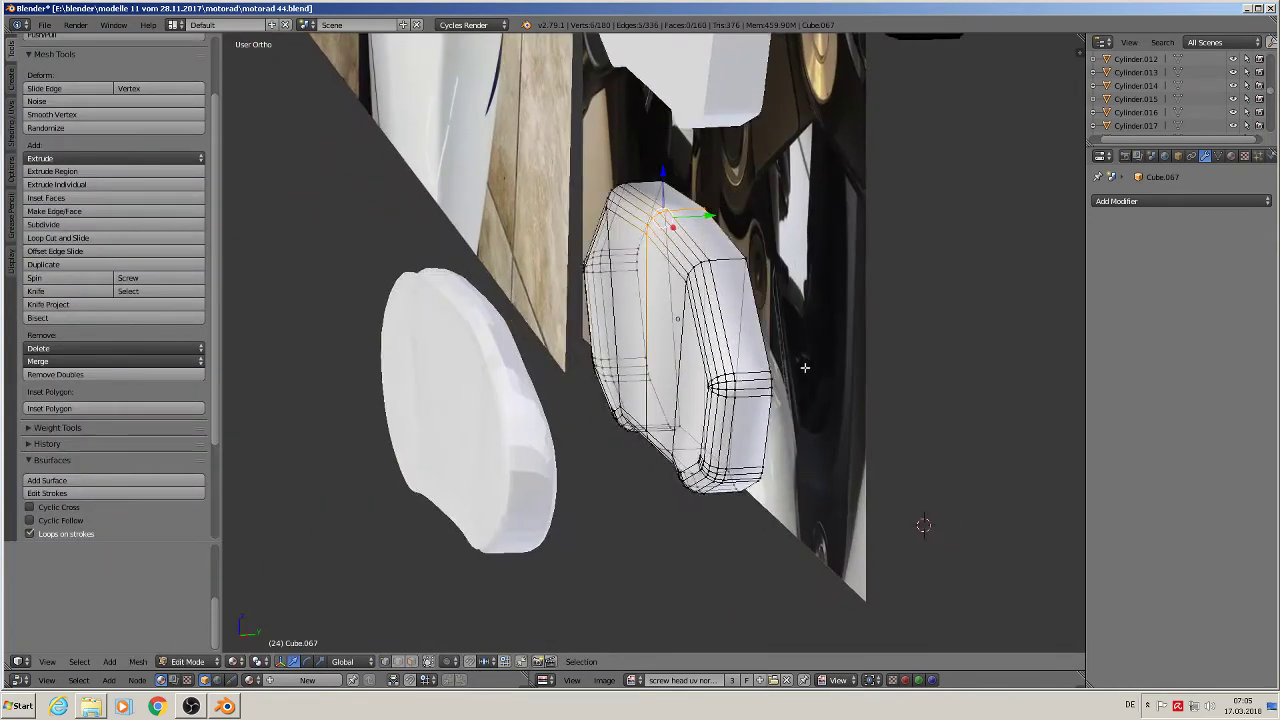
scroll(742, 372, up, 3)
key(ctrl+r)
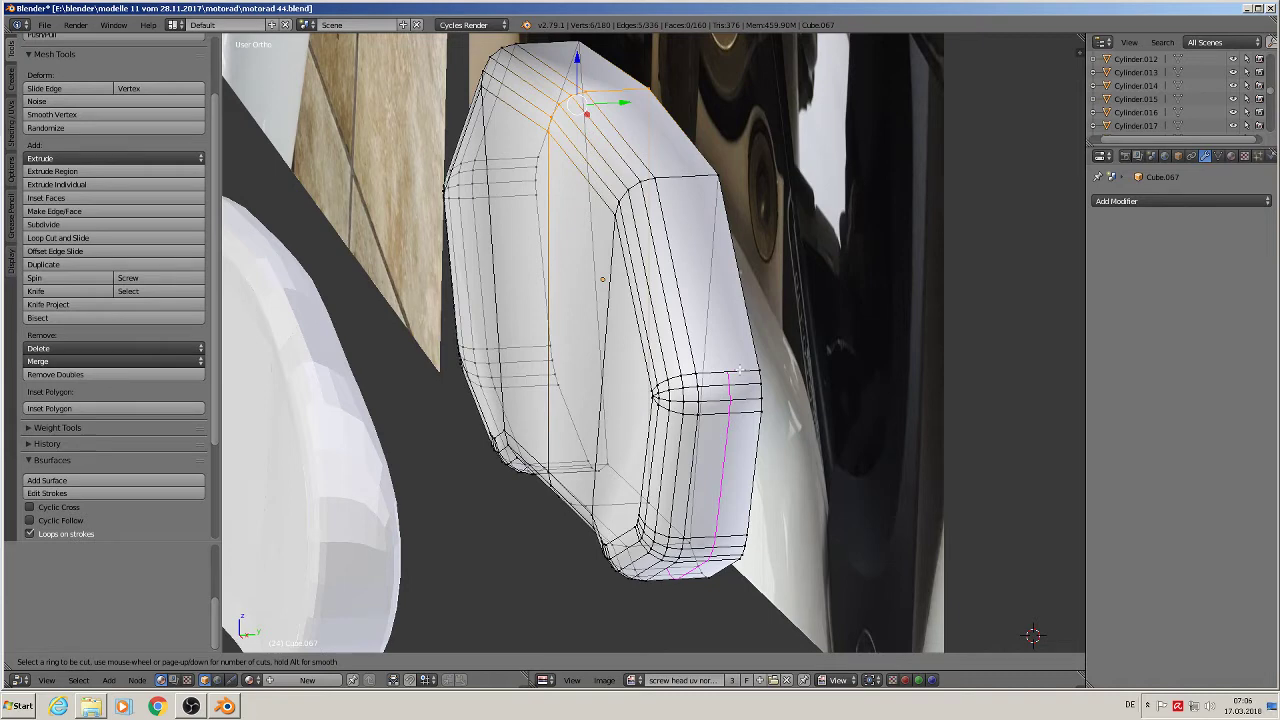
click(739, 369)
click(767, 366)
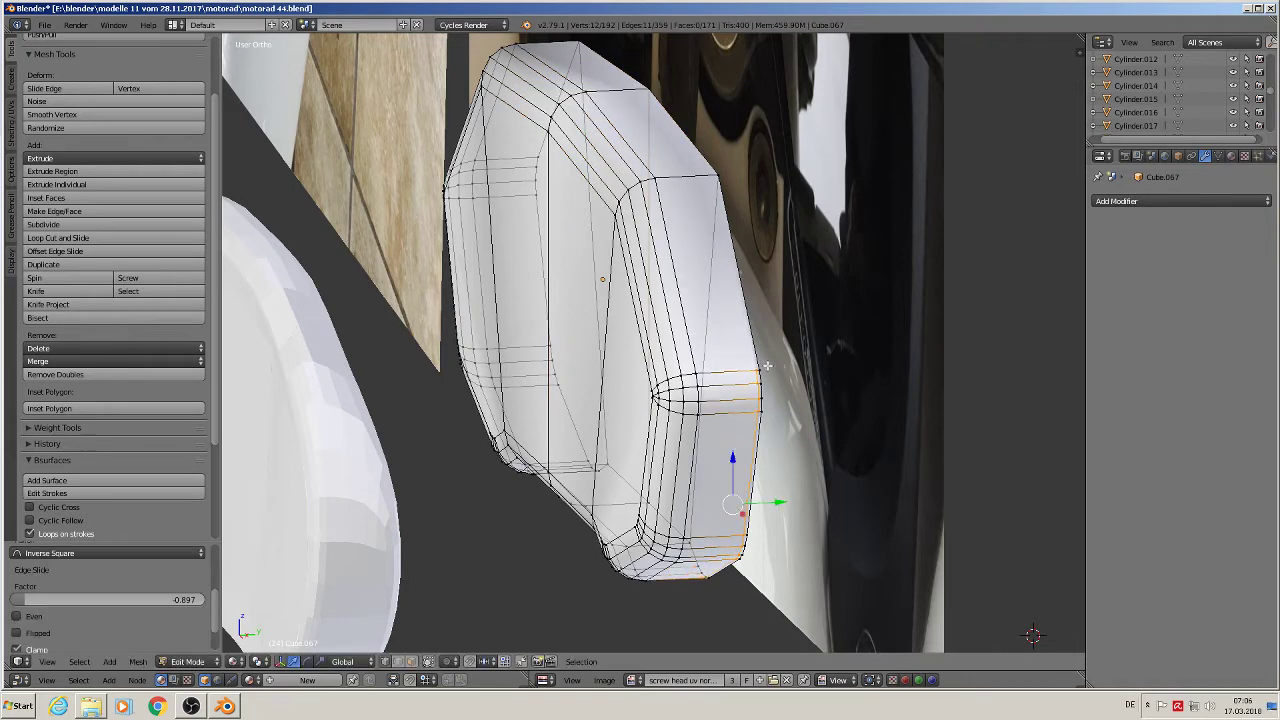
- Add a matching loop cut around the side wall of the plate's left end, slid near the rear edge with factor about 0.892
key(ctrl+r)
click(490, 178)
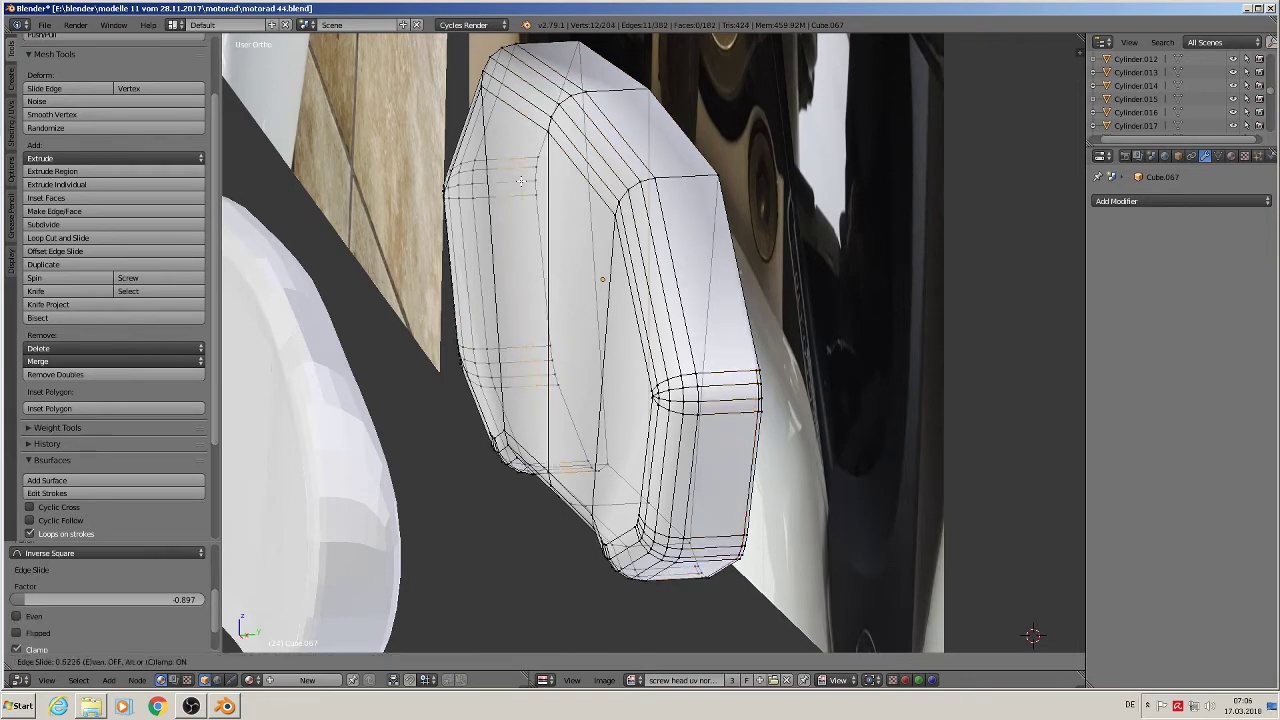
click(529, 180)
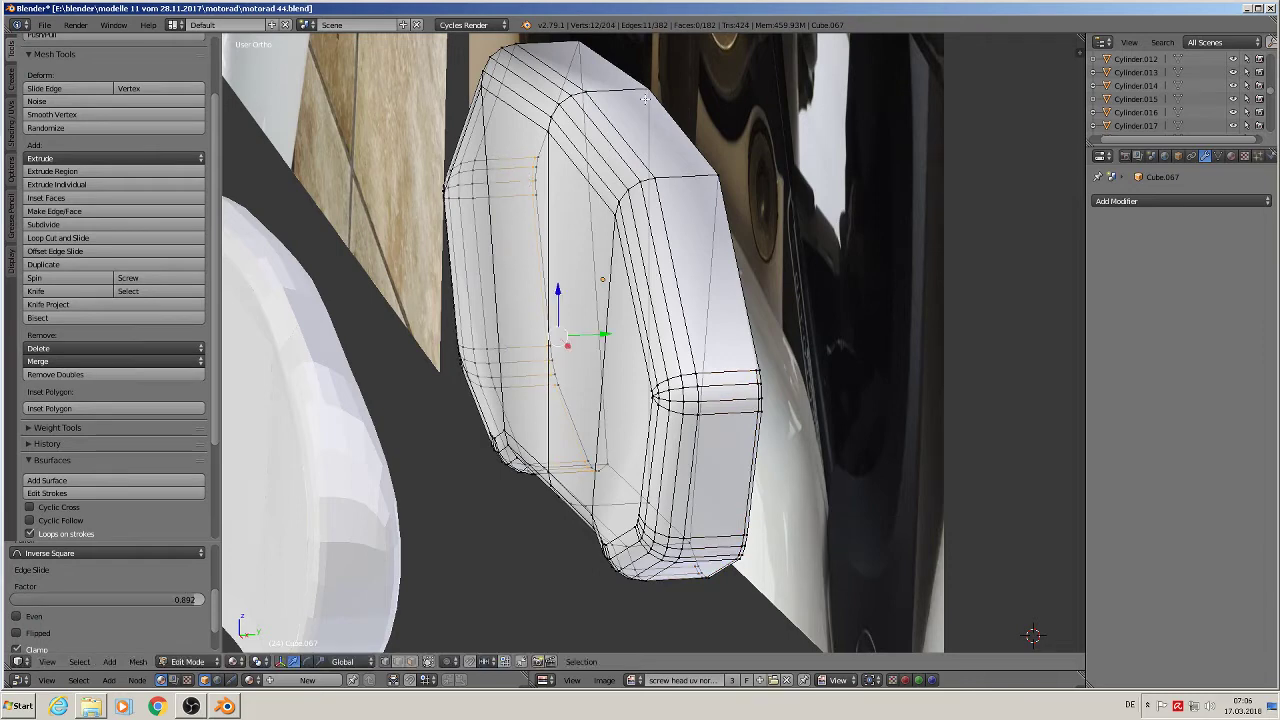
key(ctrl+r)
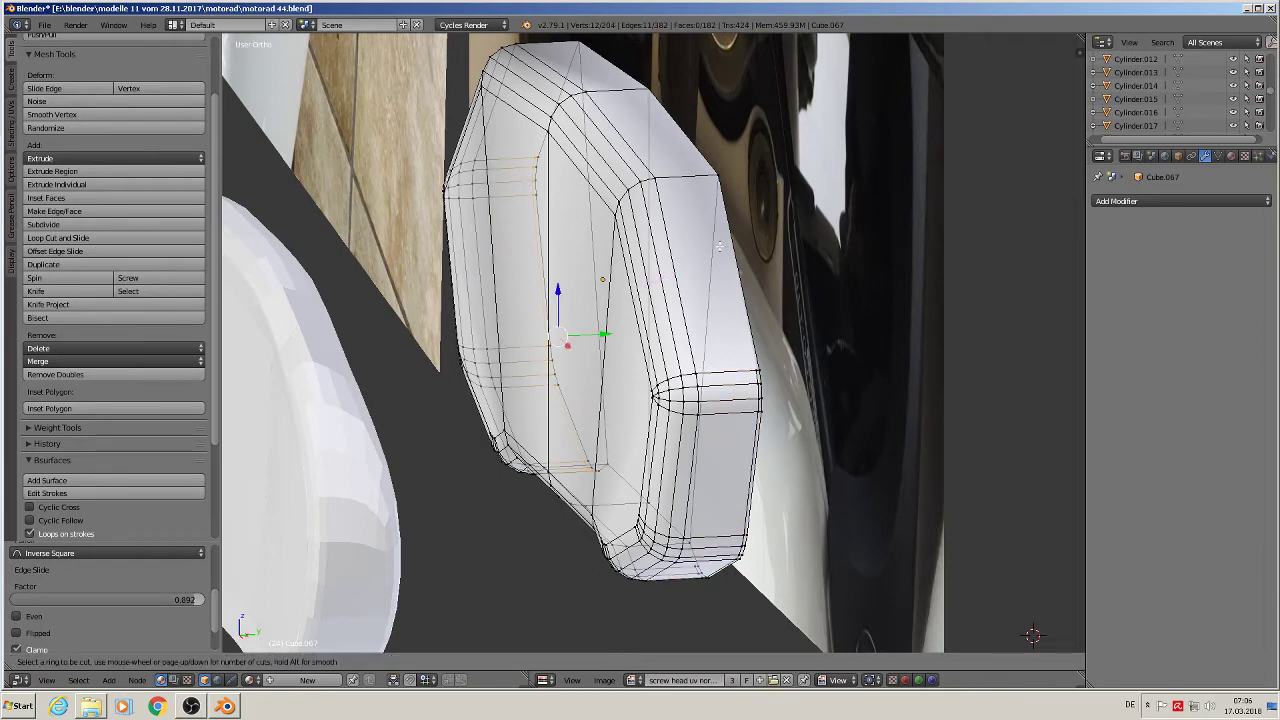
key(Escape)
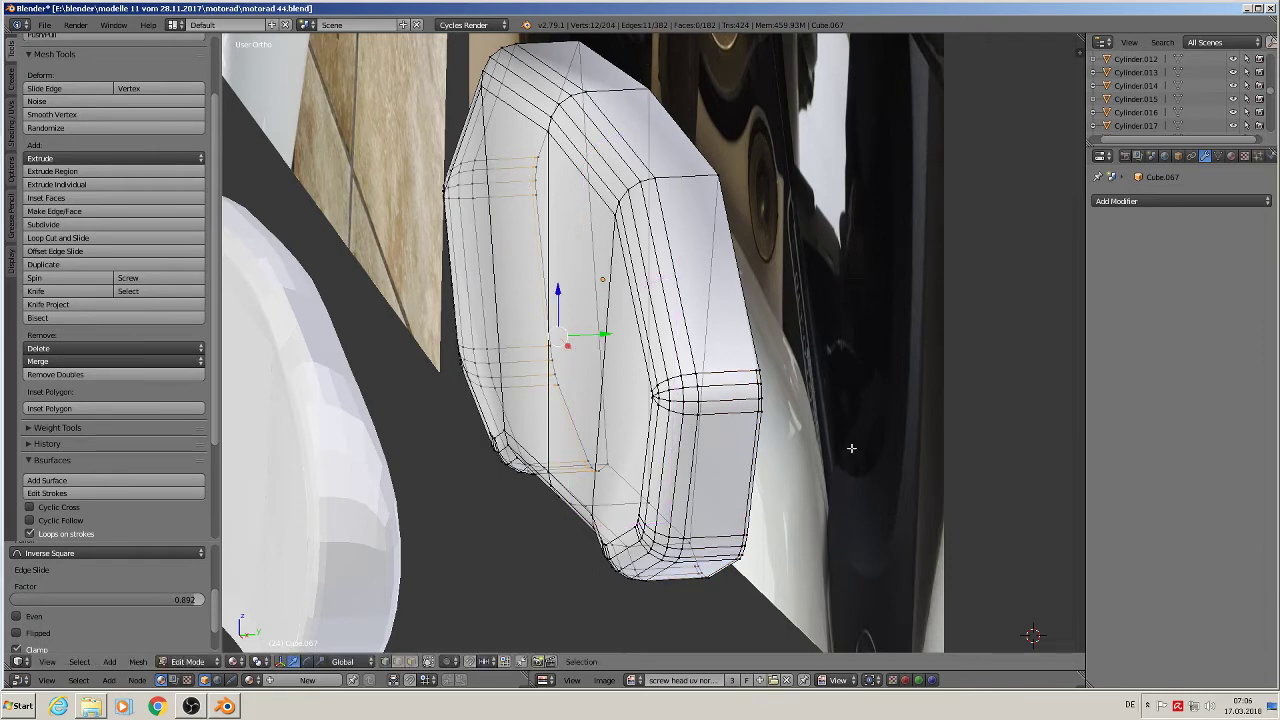
middle_drag(851, 448, 929, 312)
key(r)
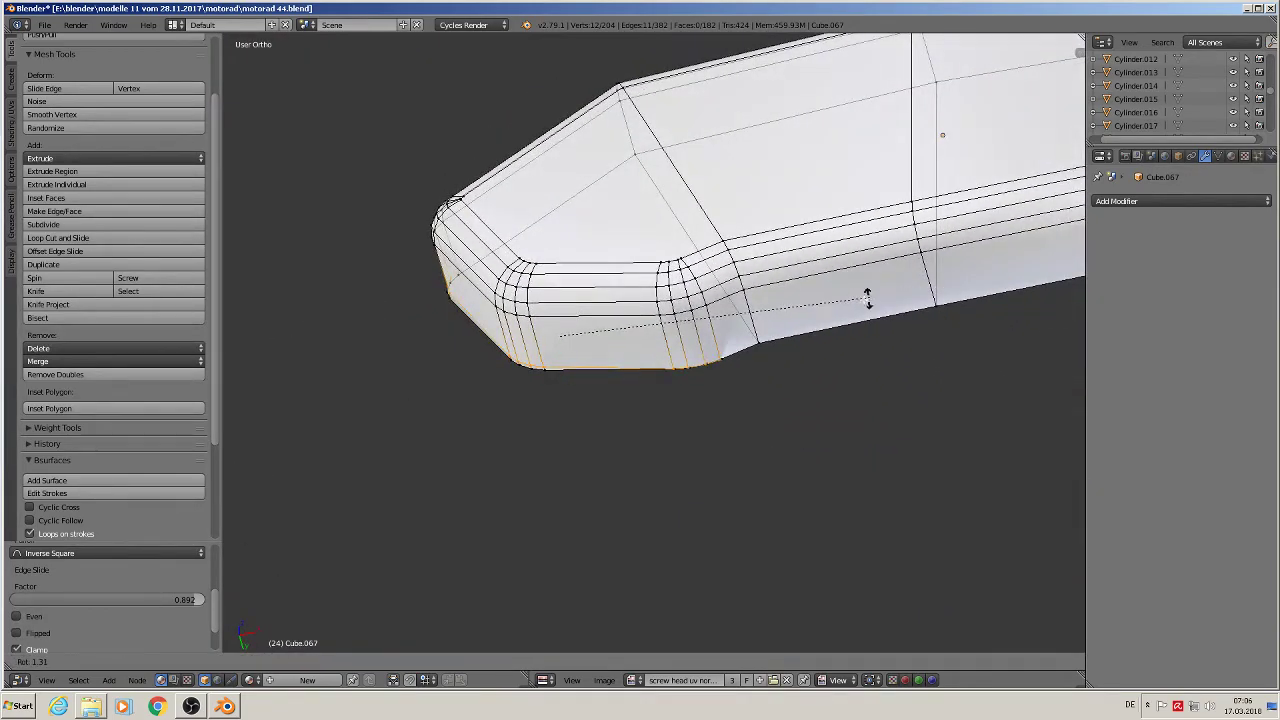
key(Escape)
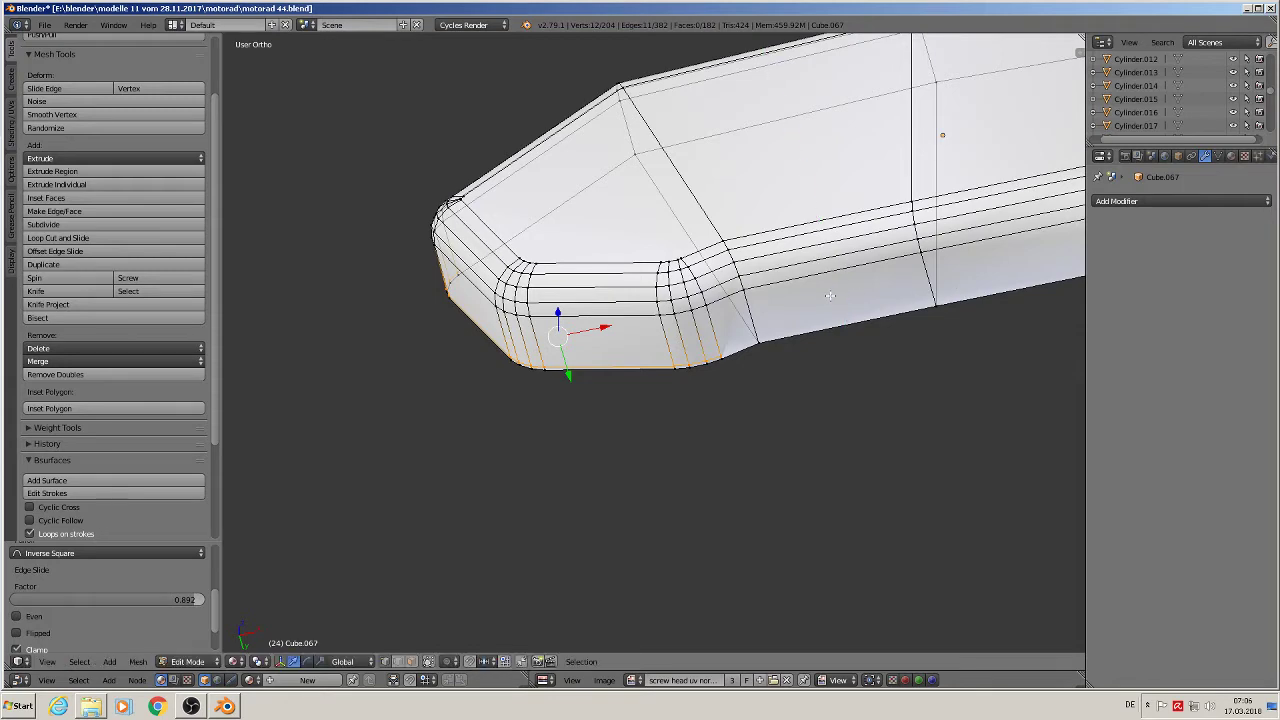
middle_drag(830, 296, 854, 369)
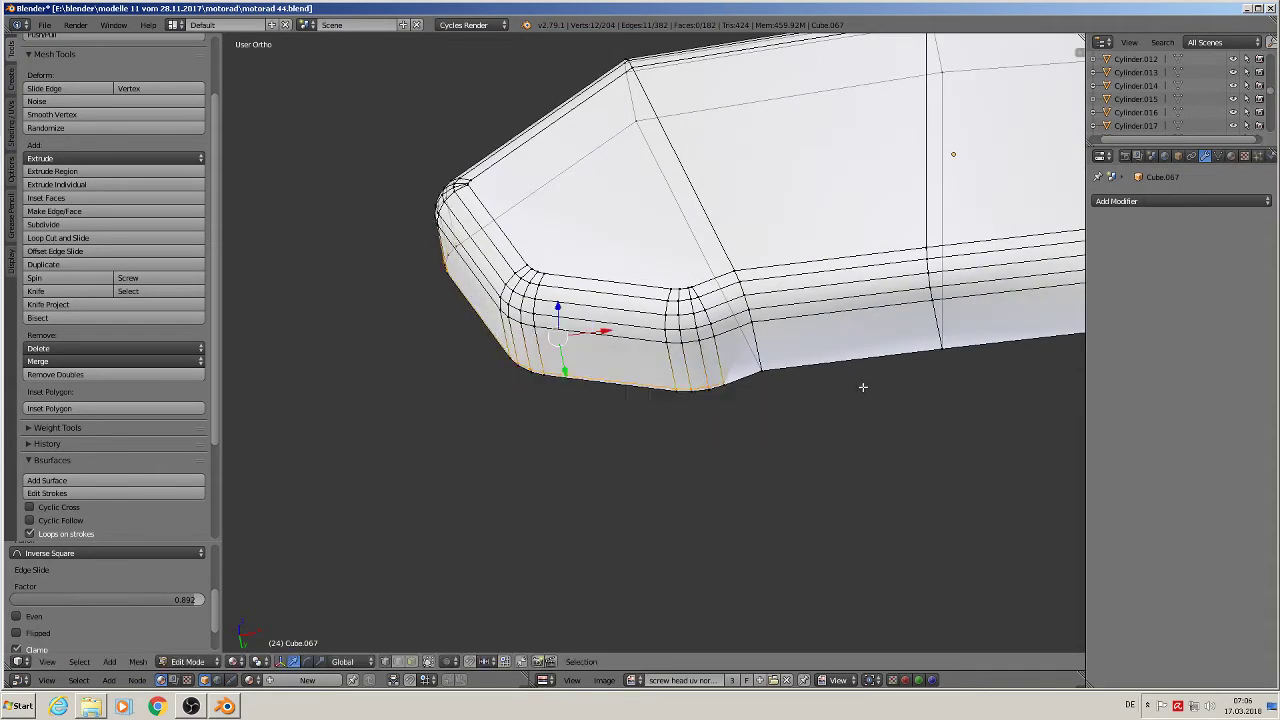
- Remove the last loop cut from the side wall of the plate's left end and check the plate from the front in Object Mode
key(ctrl+x)
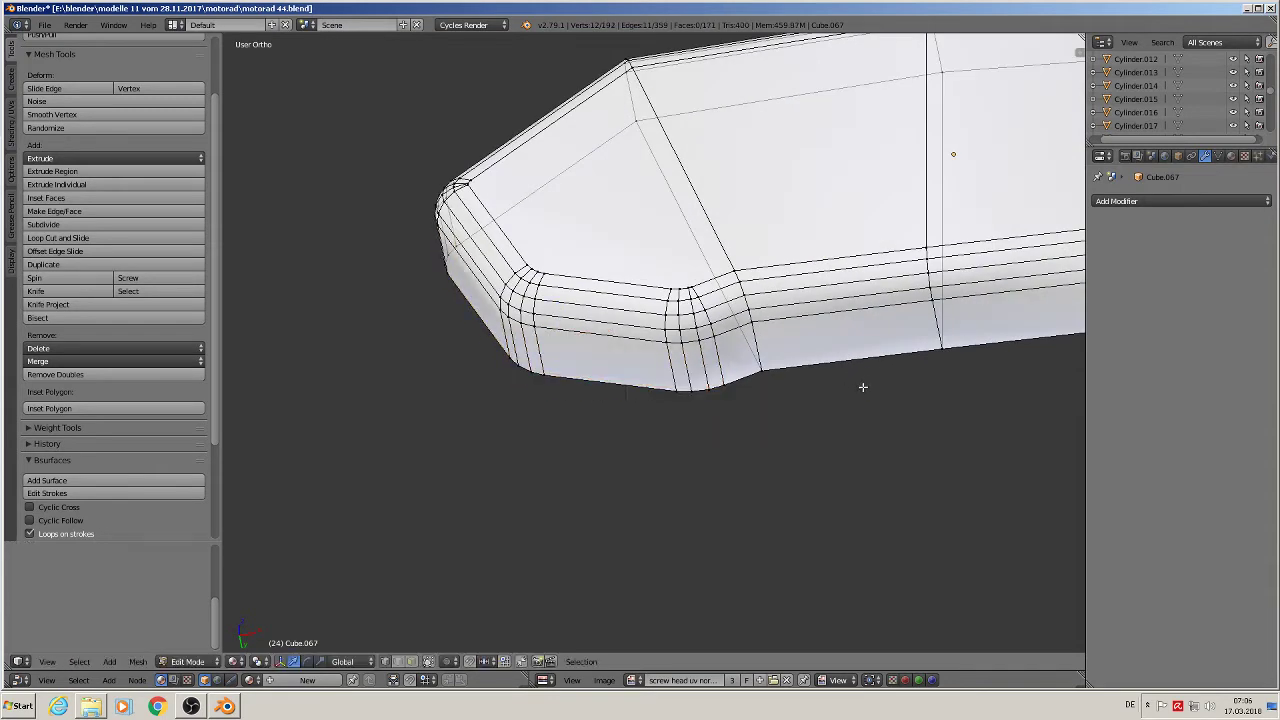
scroll(863, 387, down, 4)
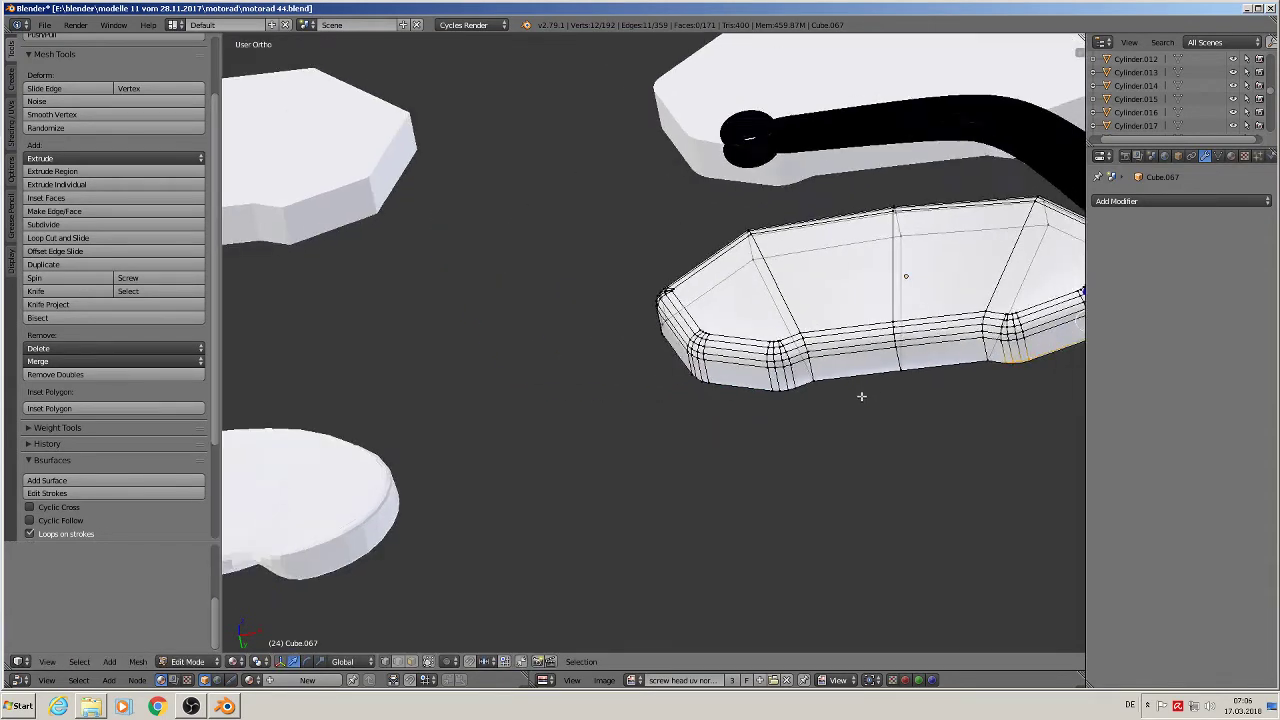
middle_drag(860, 394, 651, 429)
key(Tab)
key(KP_1)
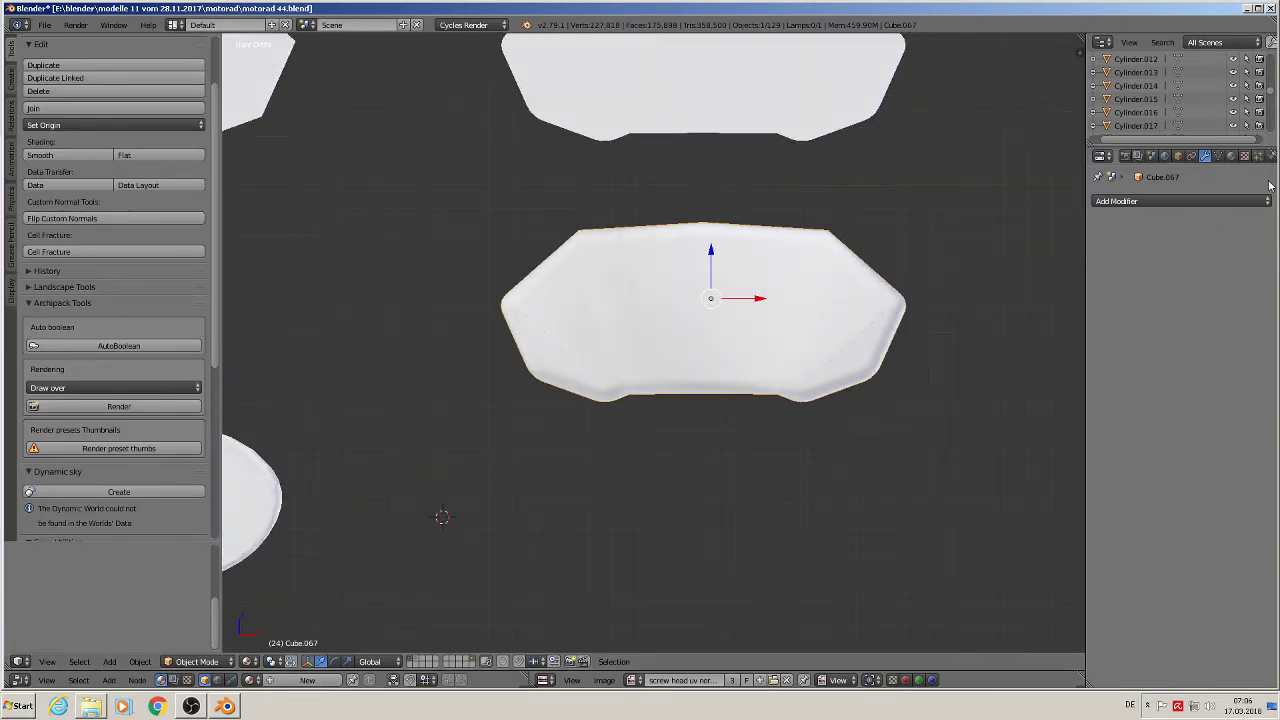
scroll(787, 275, up, 2)
key(Tab)
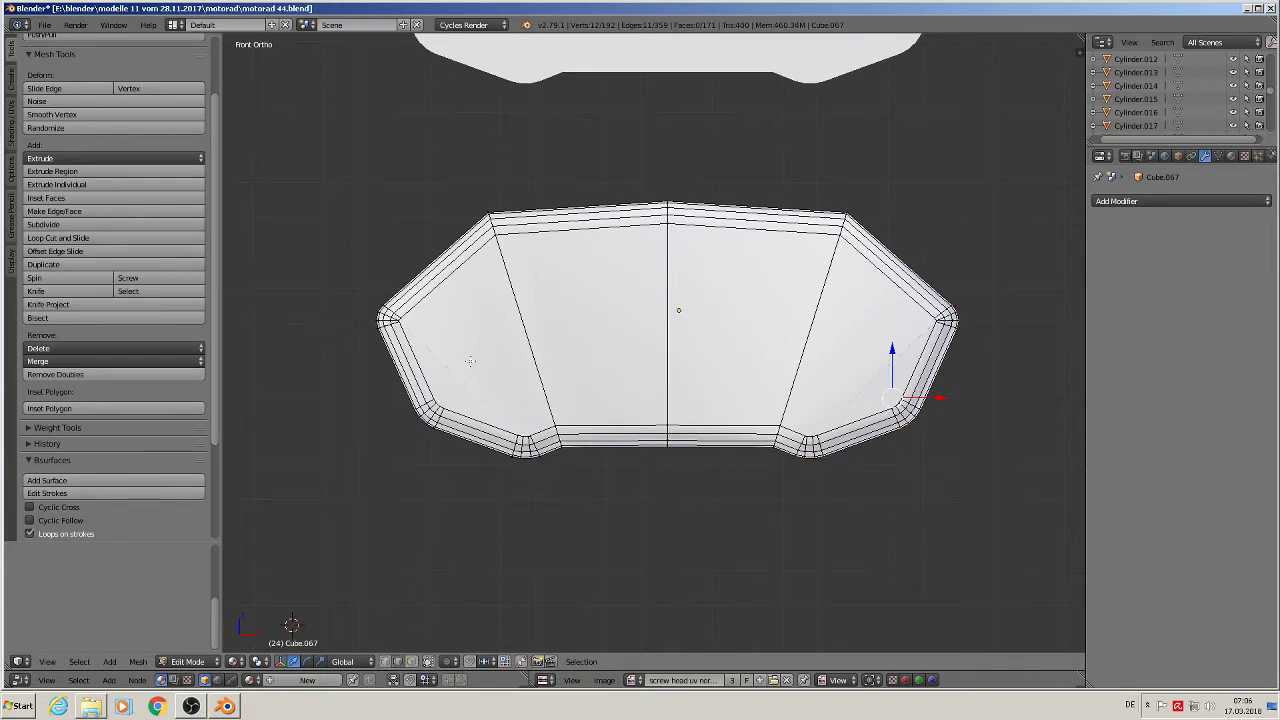
- Select the innermost edges all around the plate's front rim and mark them as a seam
right_click(470, 263)
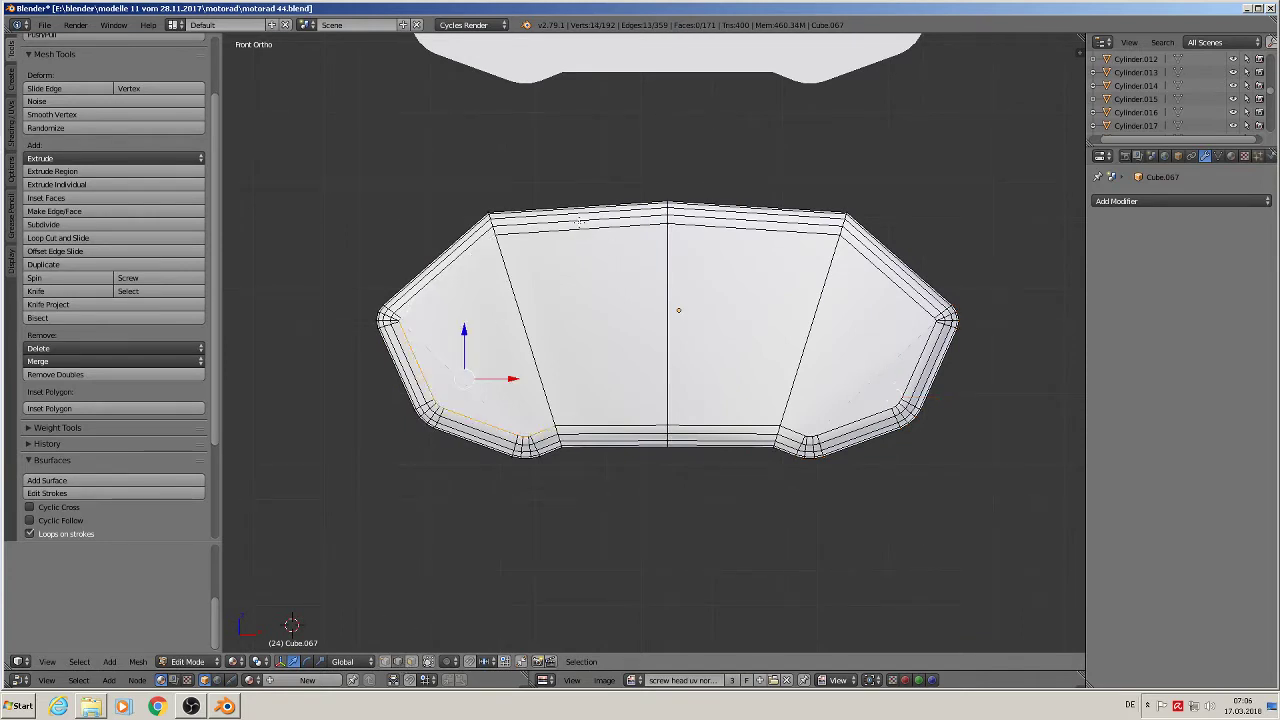
shift+right_click(578, 222)
alt+shift+right_click(874, 263)
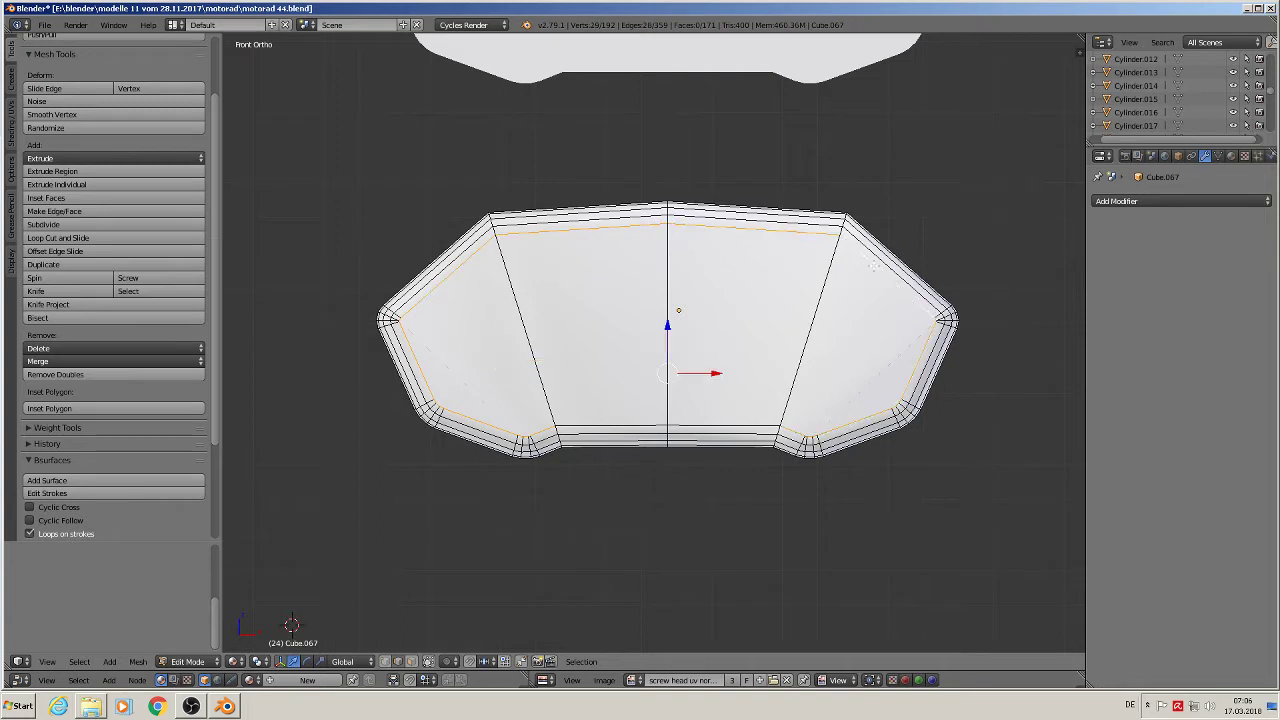
shift+right_click(741, 430)
shift+right_click(587, 426)
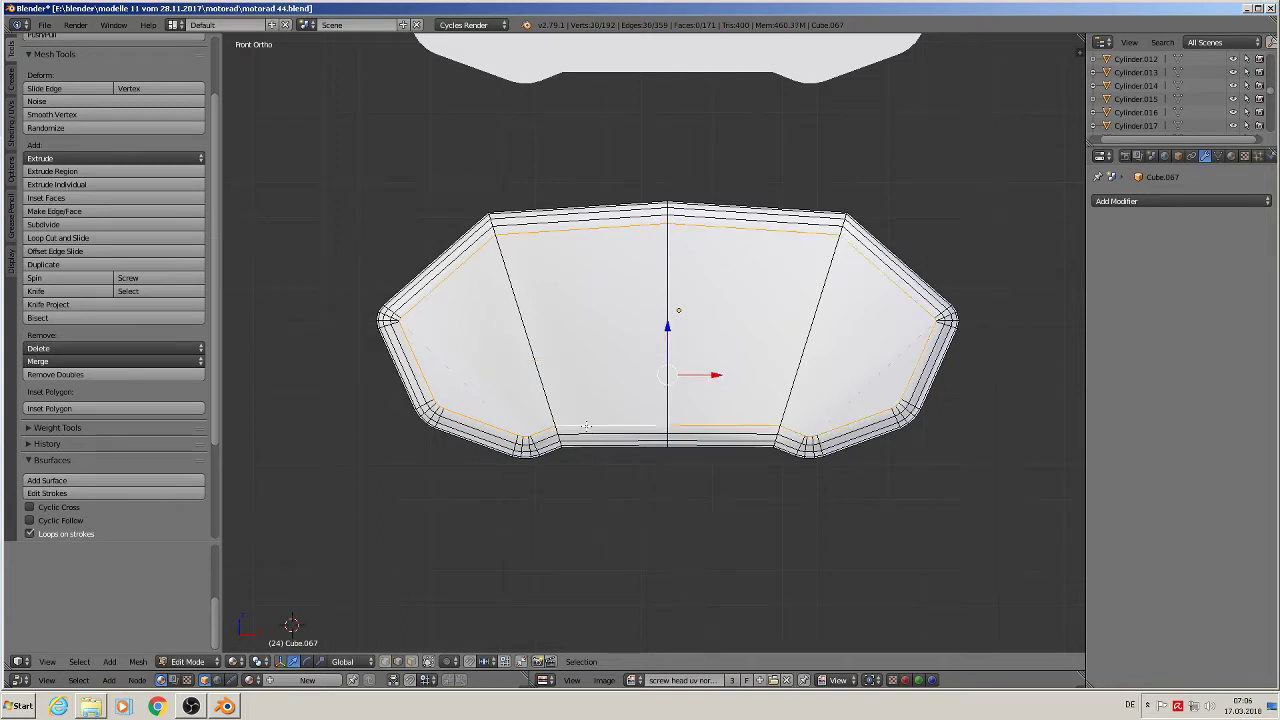
click(13, 124)
click(70, 251)
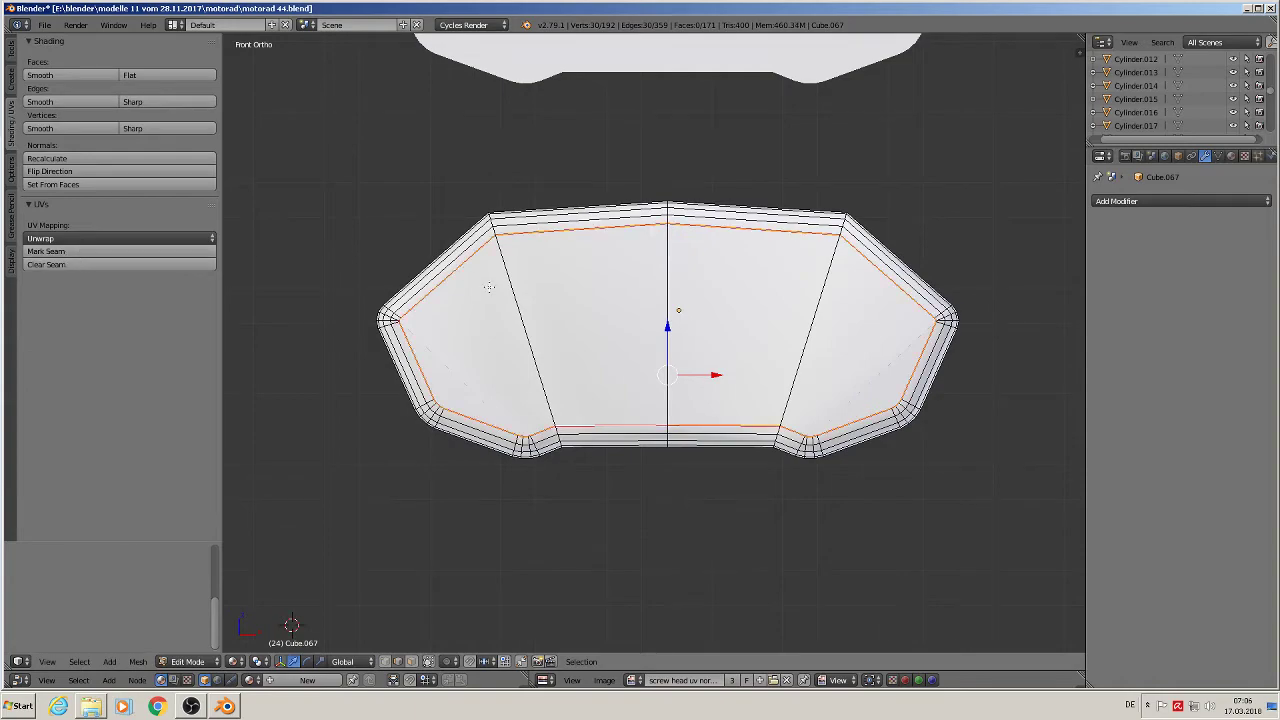
middle_drag(489, 287, 549, 303)
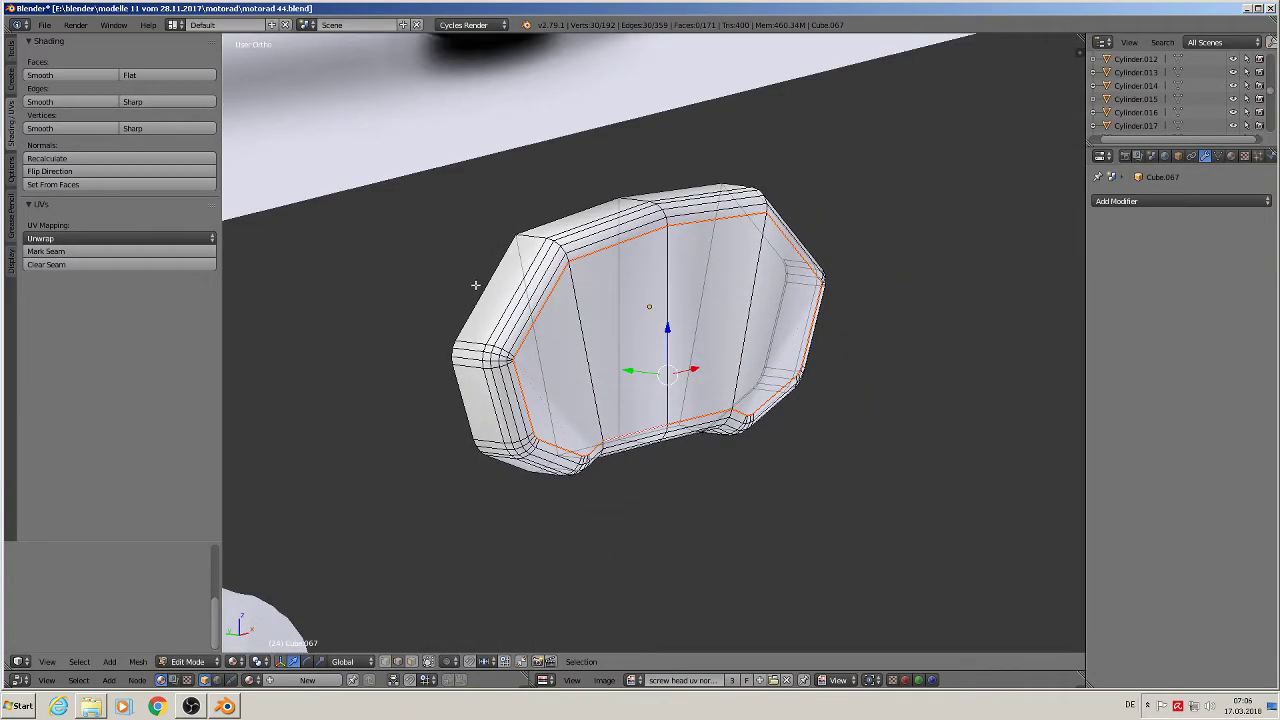
middle_drag(475, 285, 636, 265)
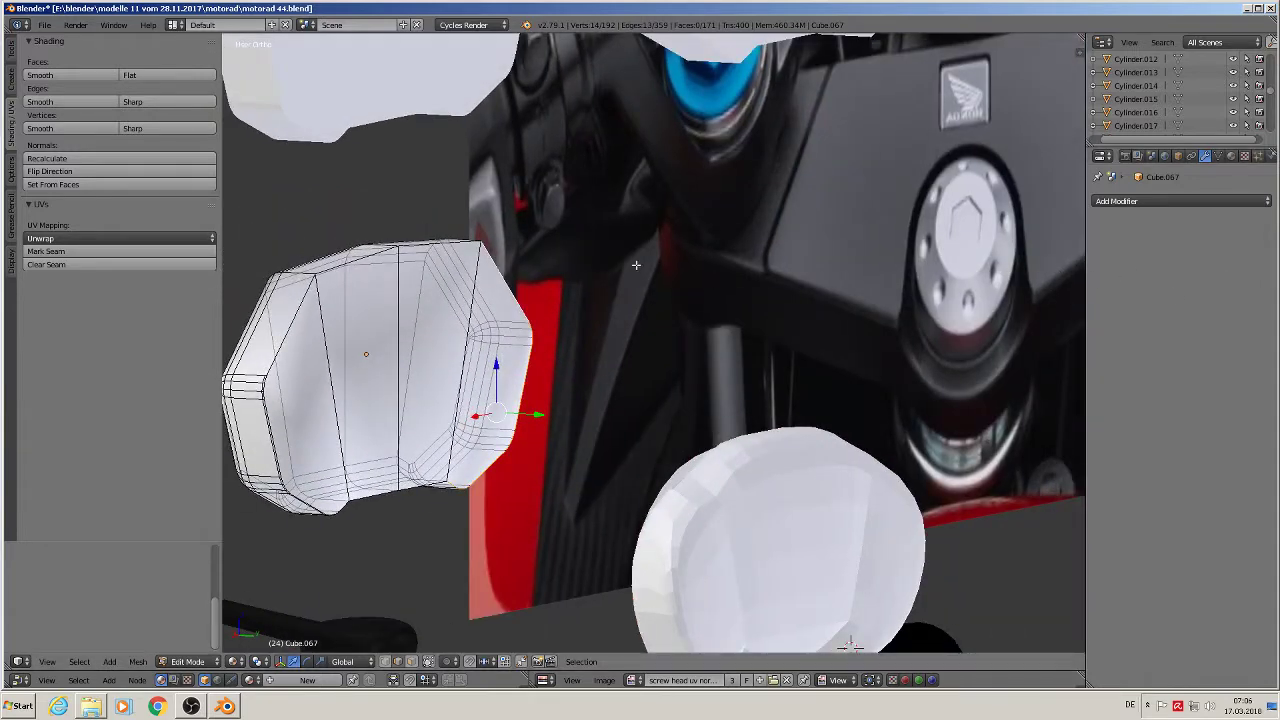
alt+shift+right_click(336, 267)
alt+shift+right_click(341, 267)
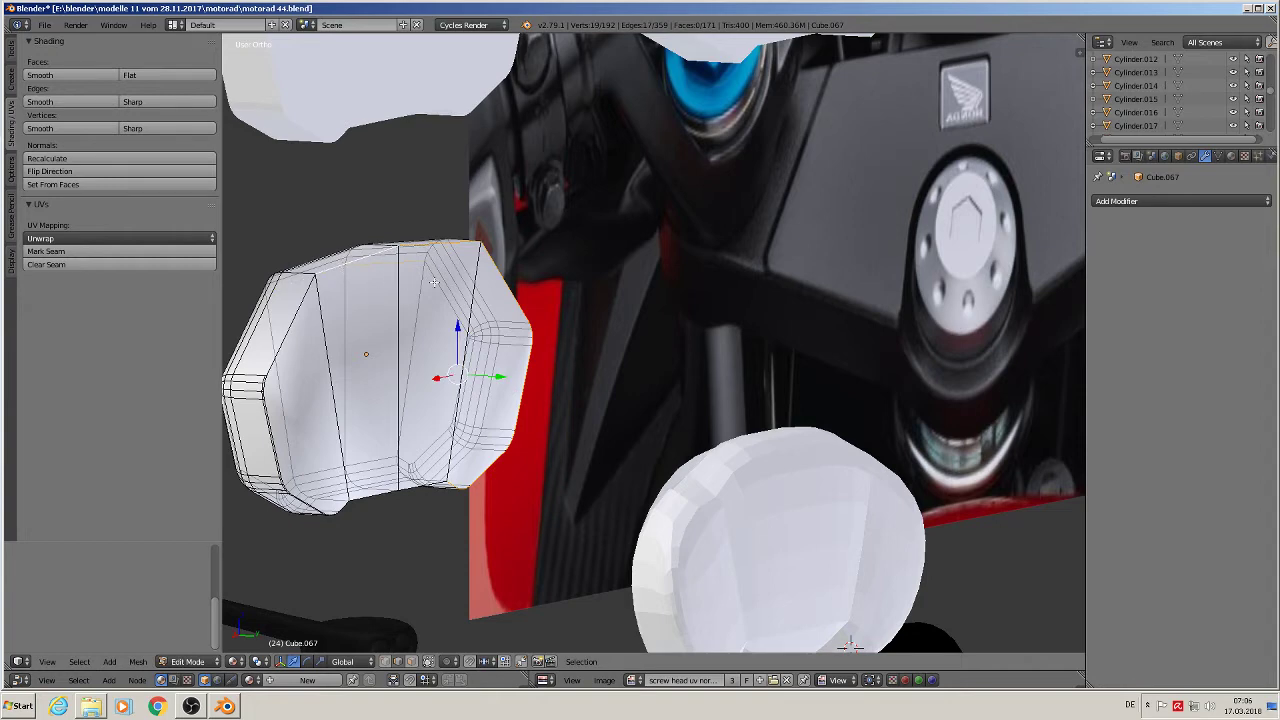
key(a)
key(s)
key(Escape)
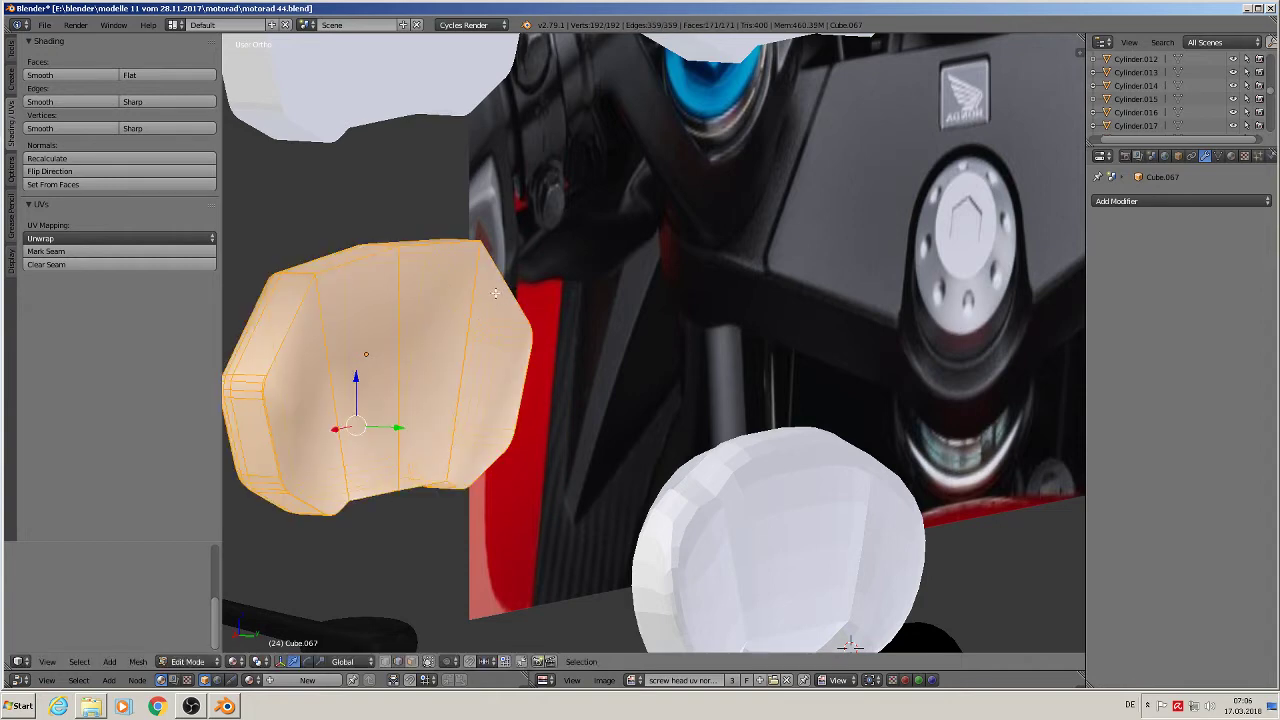
key(a)
- Select the outline edges all around the rear of the plate and mark them as a seam
shift+middle_drag(544, 314, 638, 226)
alt+right_click(560, 176)
alt+right_click(655, 277)
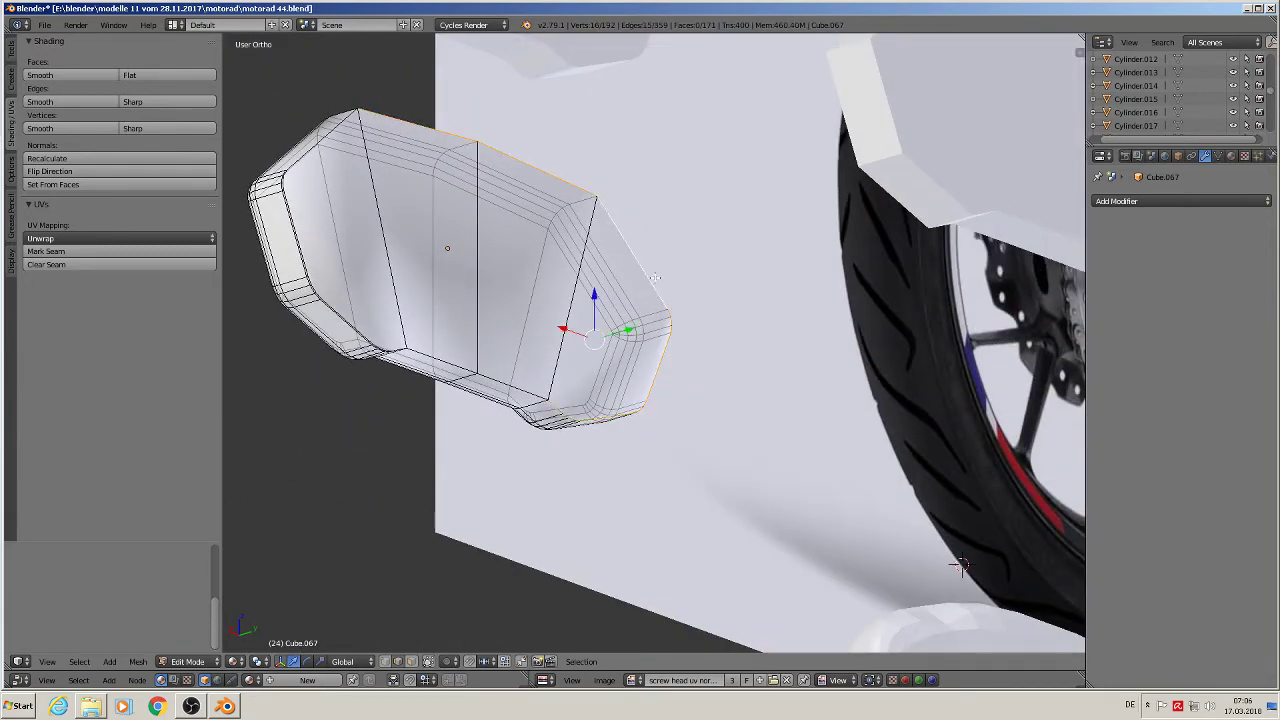
alt+shift+right_click(499, 382)
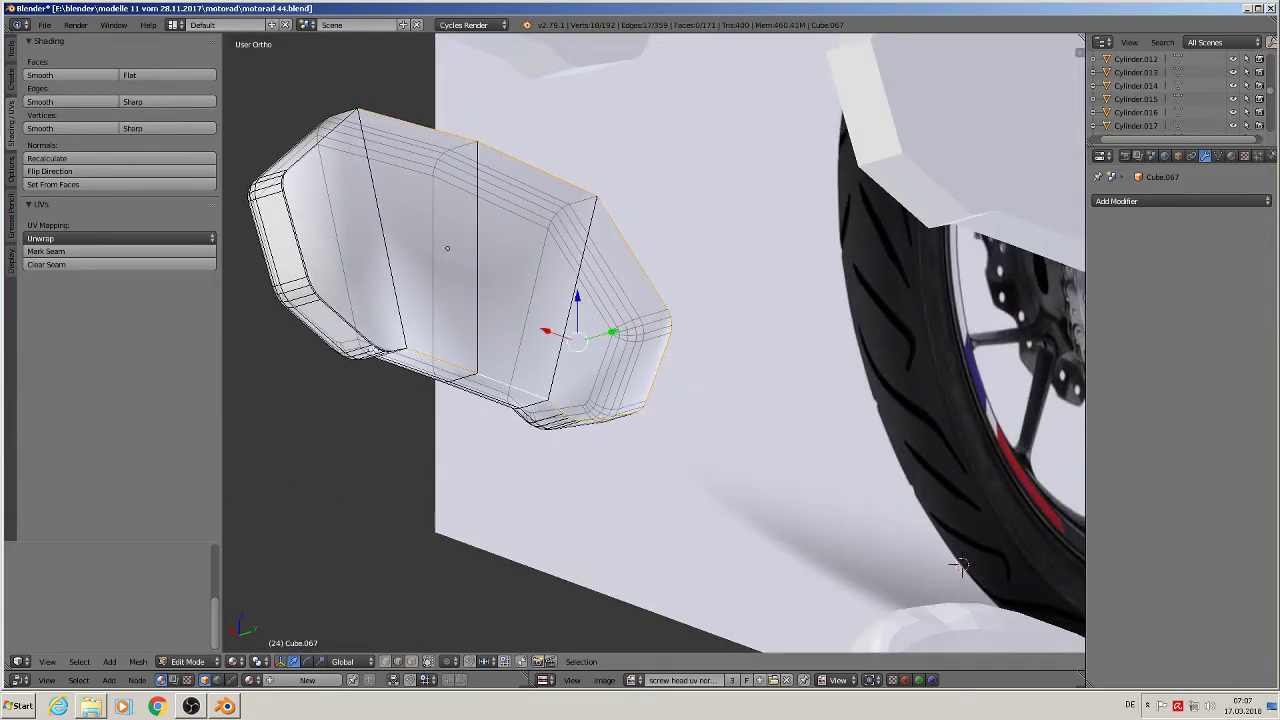
alt+shift+right_click(298, 168)
middle_drag(960, 566, 920, 548)
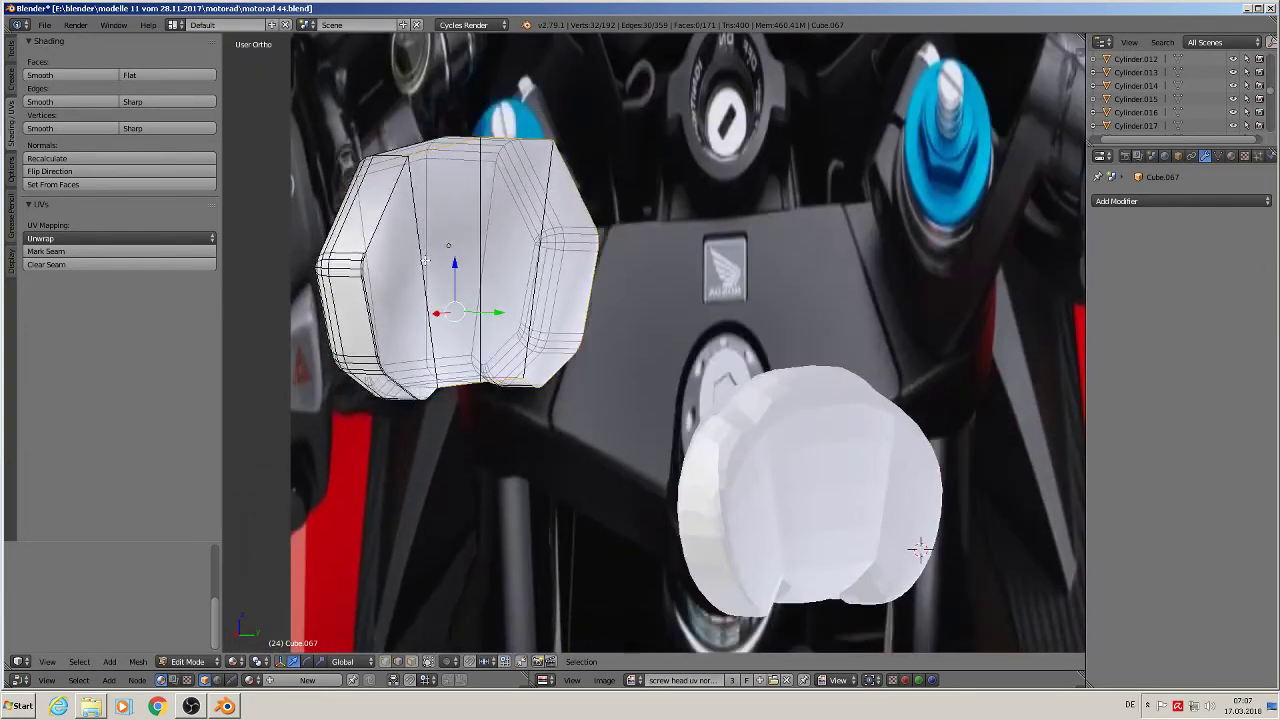
scroll(399, 260, up, 1)
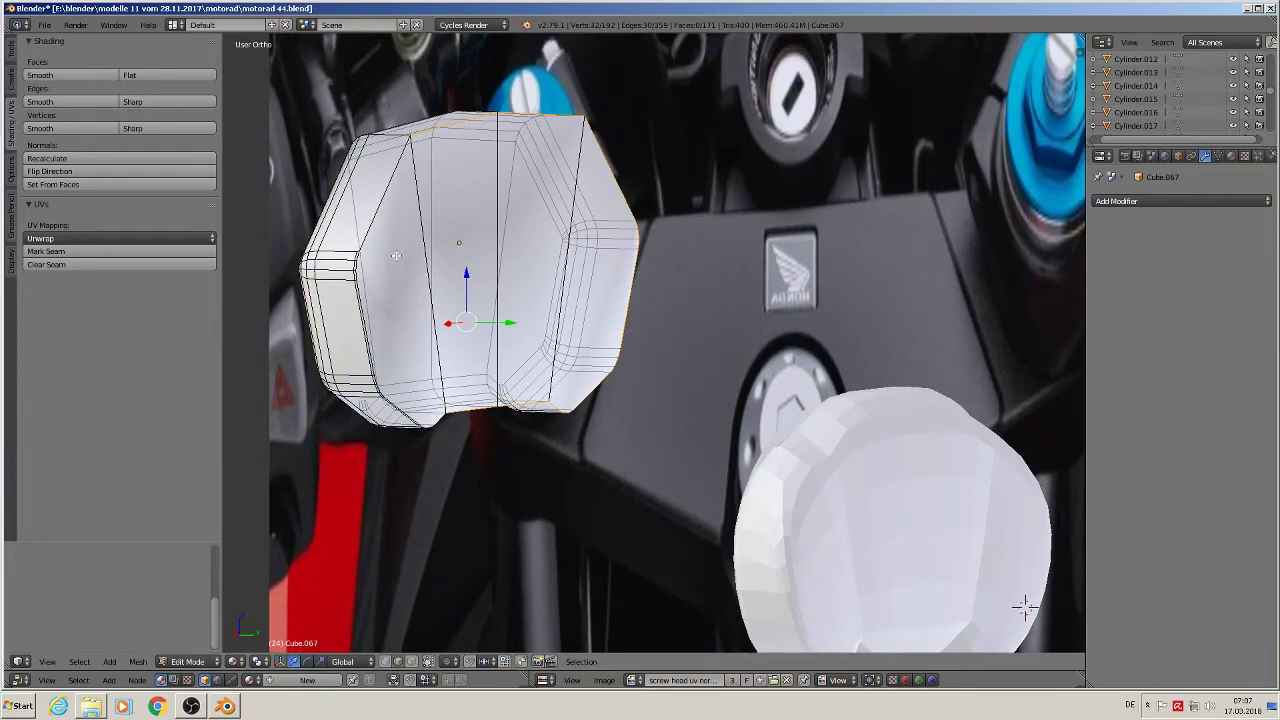
scroll(396, 256, up, 2)
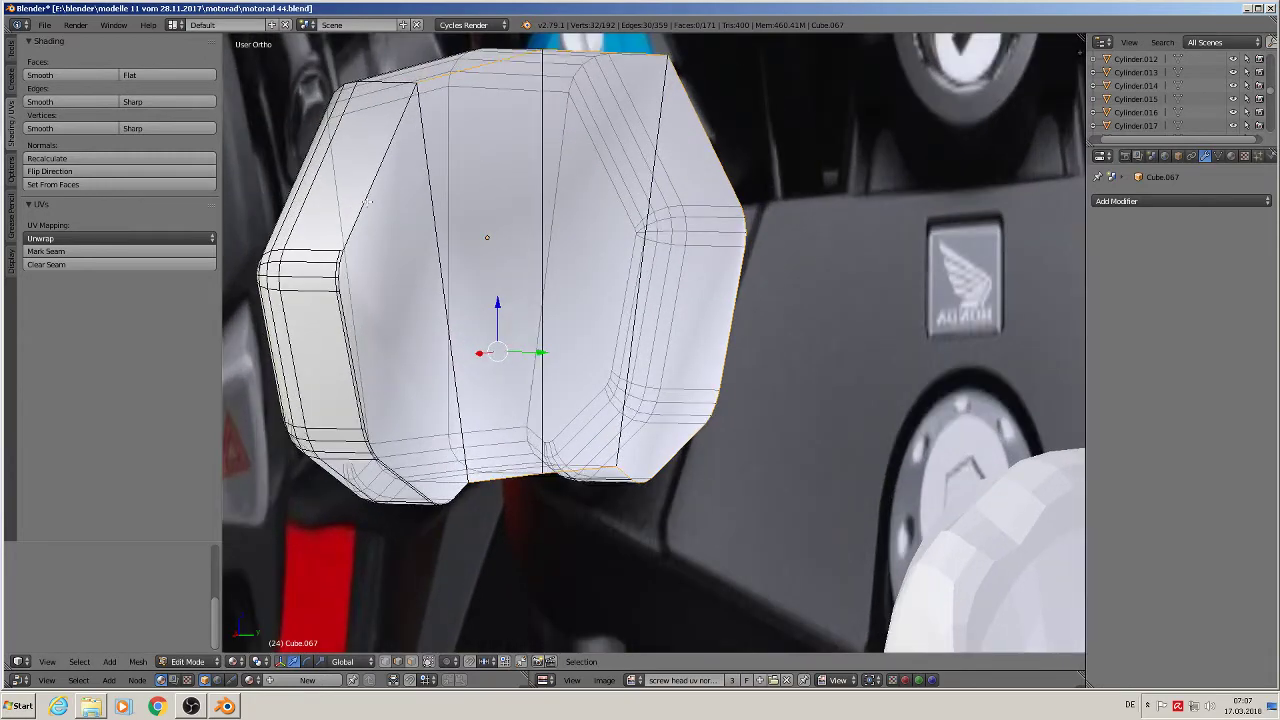
alt+shift+click(374, 192)
middle_drag(427, 288, 359, 244)
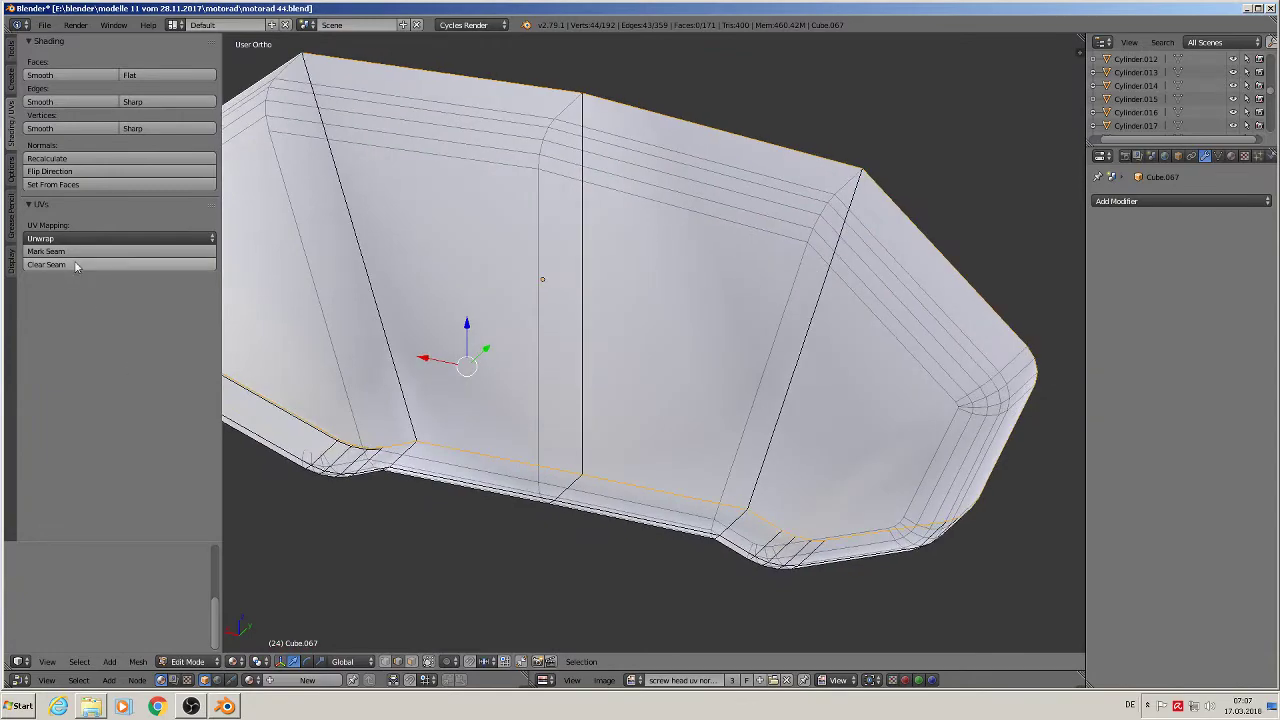
click(46, 251)
- Select the path of edges across the middle of the lower side wall between the front and rear seams and mark it as a seam
shift+middle_drag(562, 409, 703, 366)
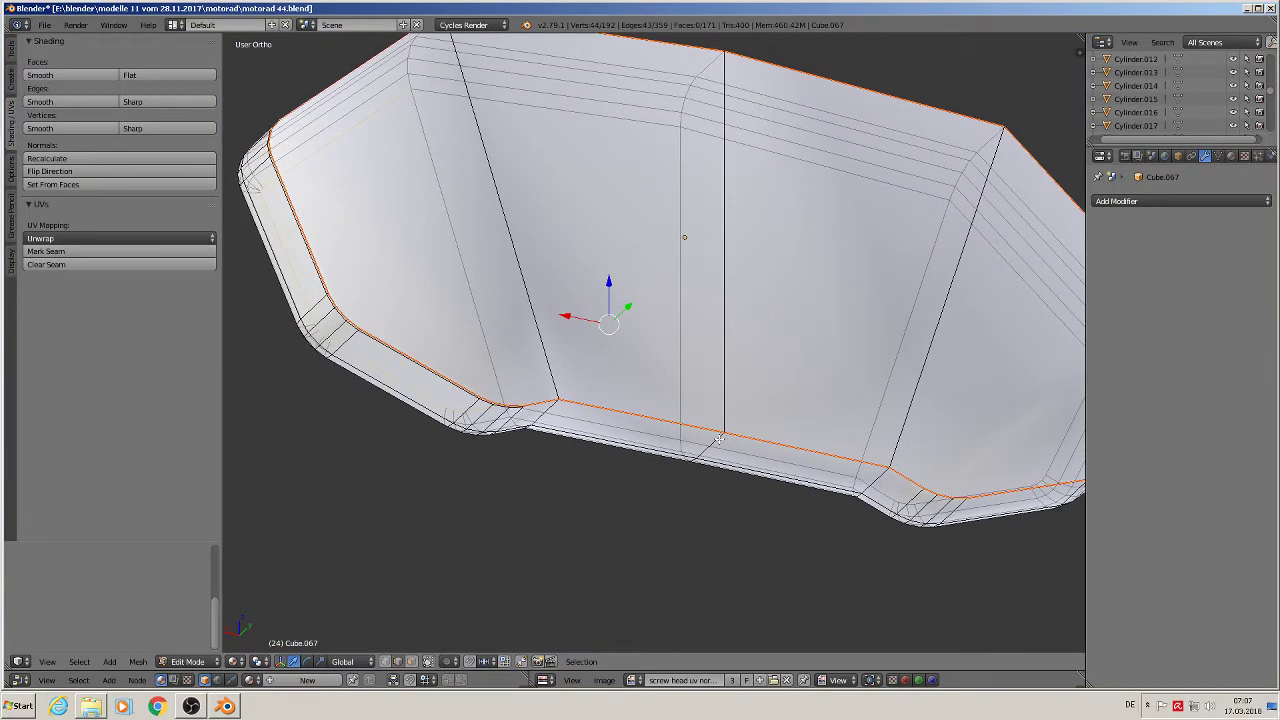
middle_drag(724, 433, 718, 350)
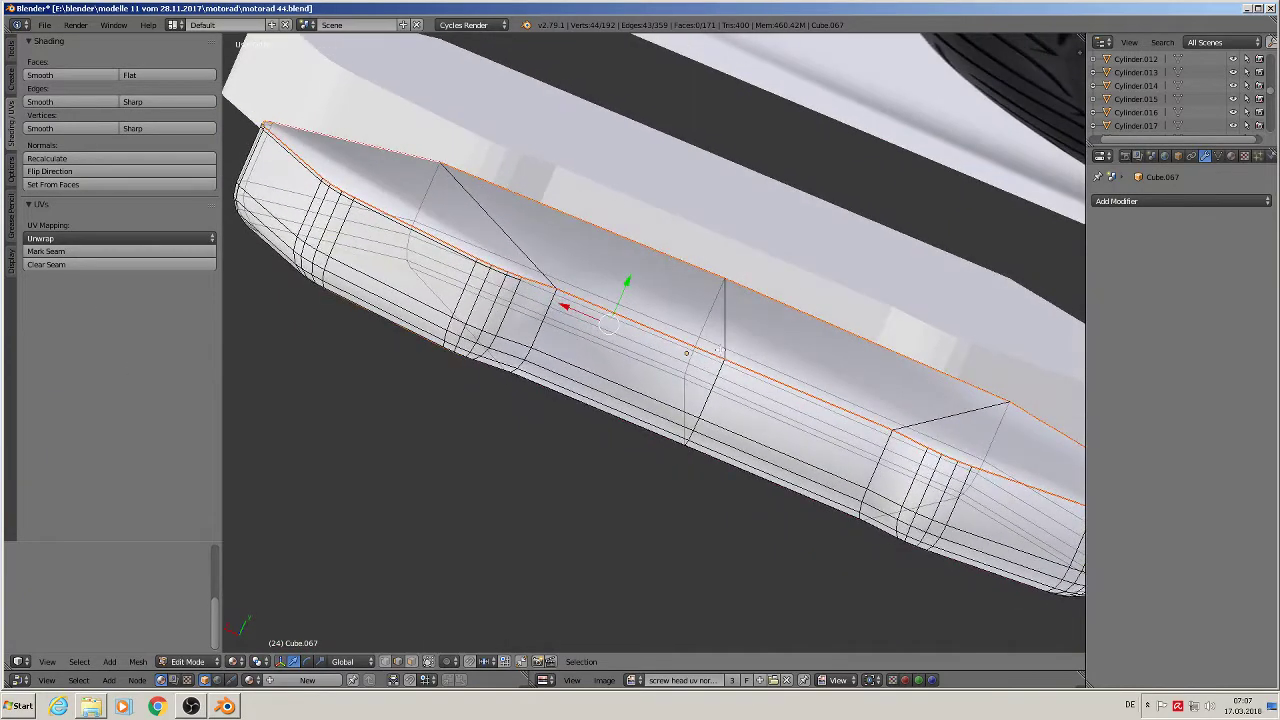
click(410, 661)
right_click(740, 362)
middle_drag(752, 418, 810, 419)
shift+right_click(637, 296)
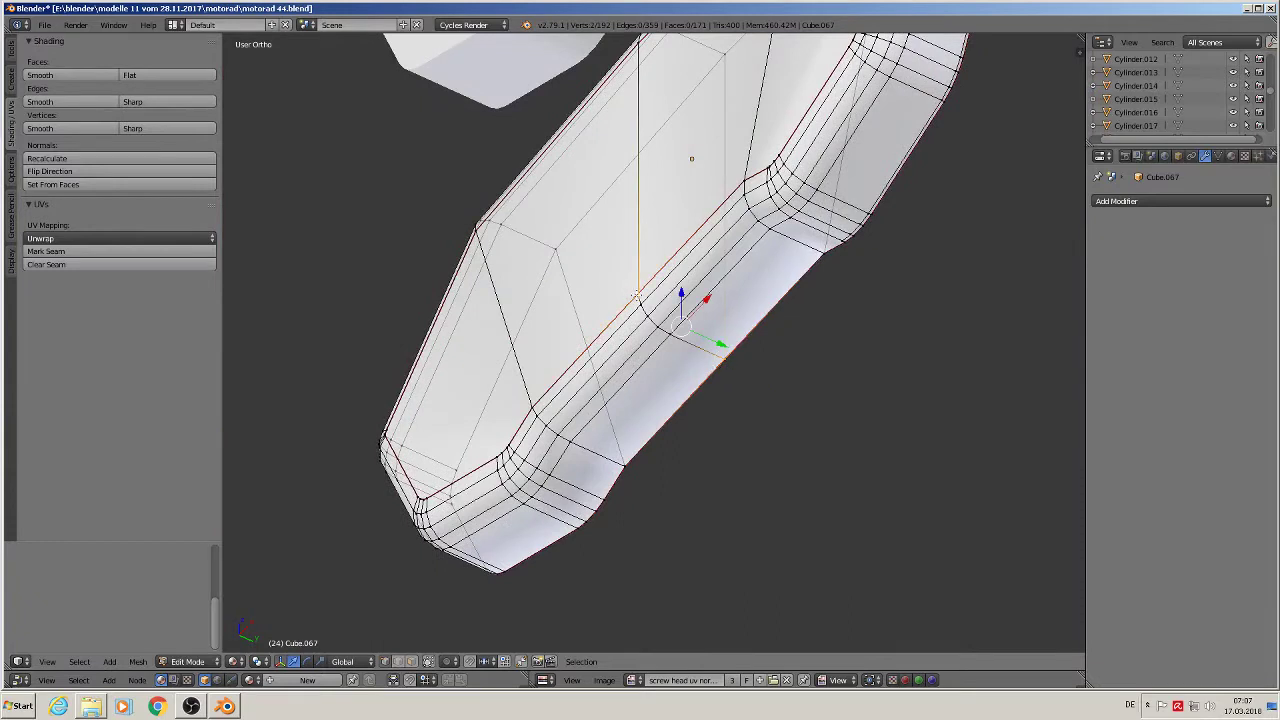
click(97, 251)
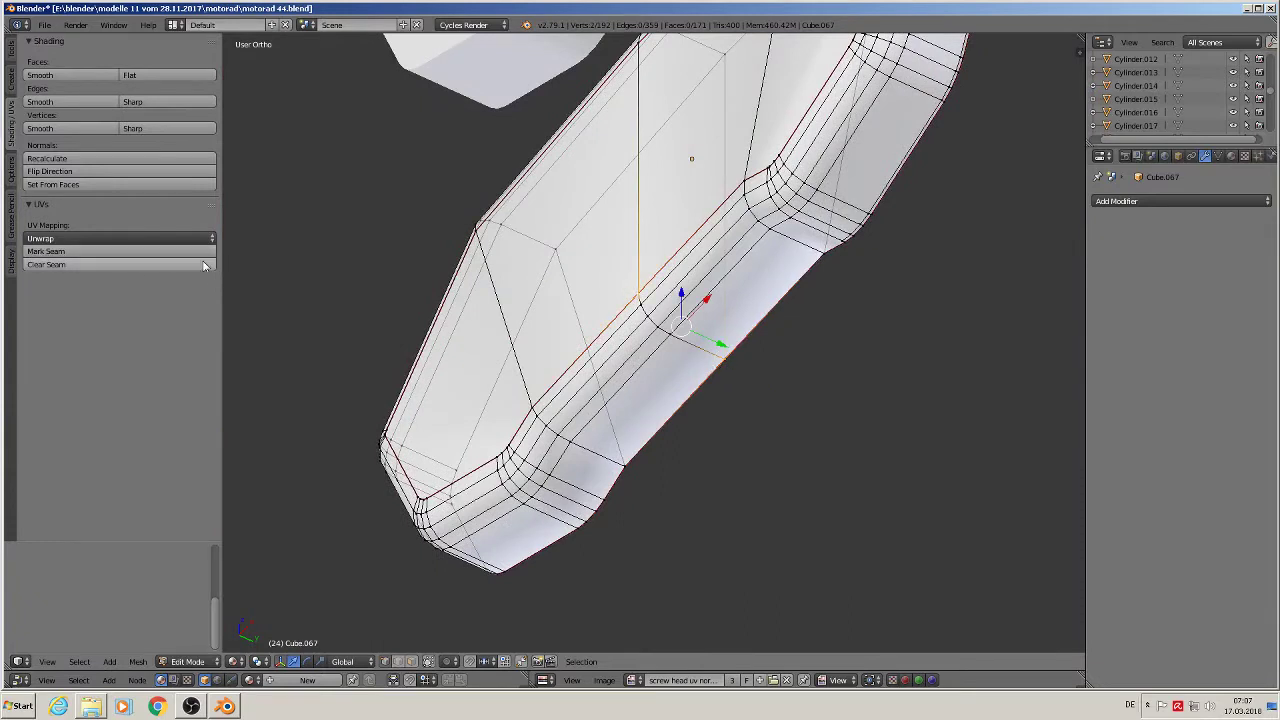
ctrl+right_click(638, 291)
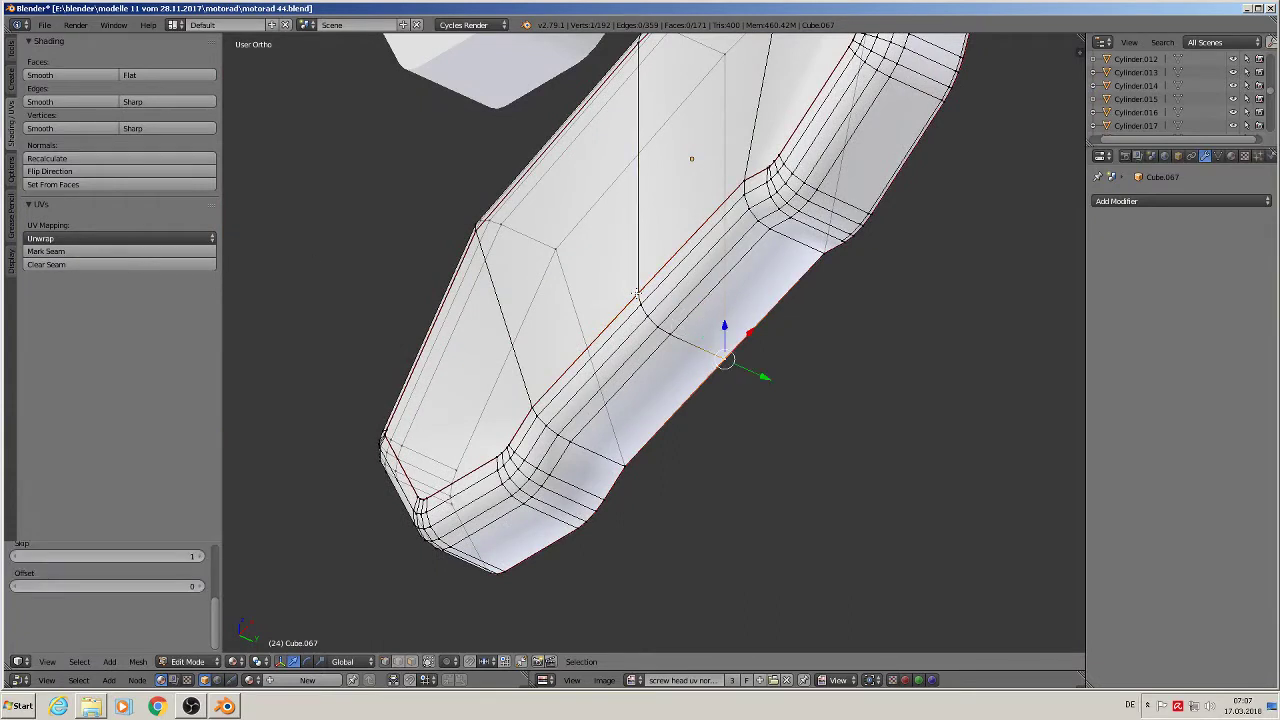
click(93, 253)
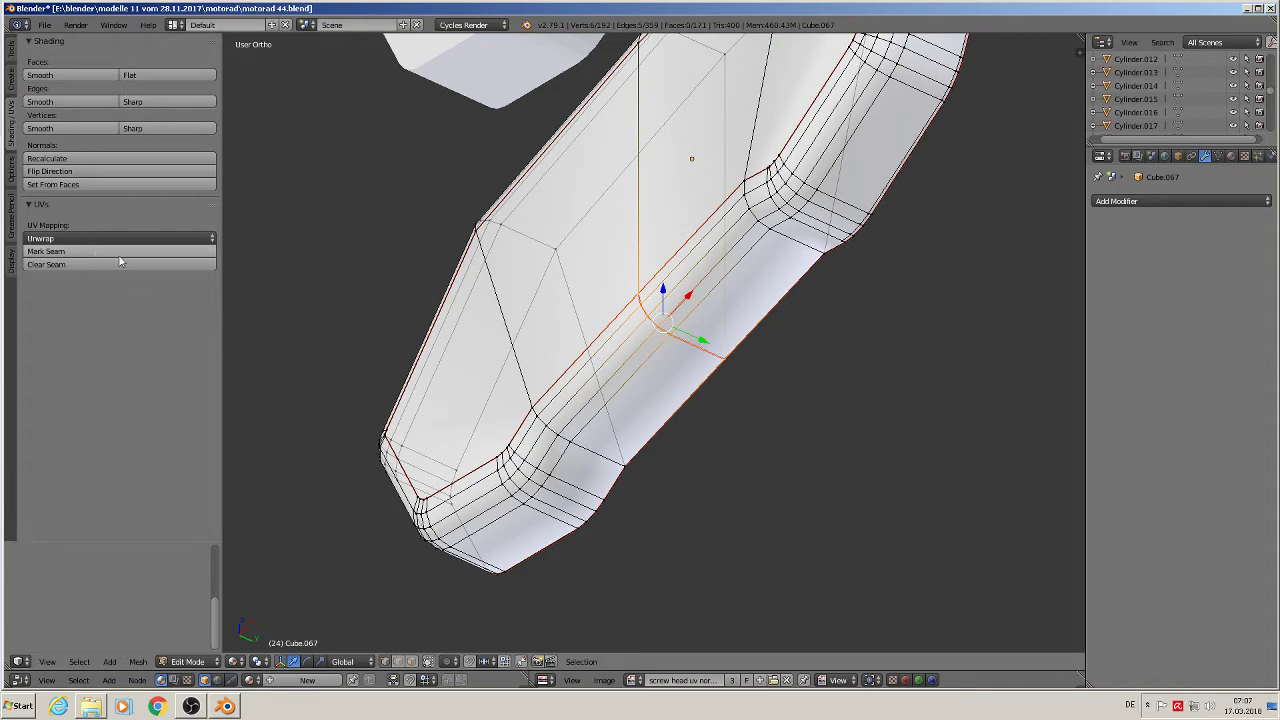
- Select the whole mesh and unwrap it with the Unwrap method
key(a)
middle_drag(574, 314, 683, 386)
scroll(686, 384, down, 3)
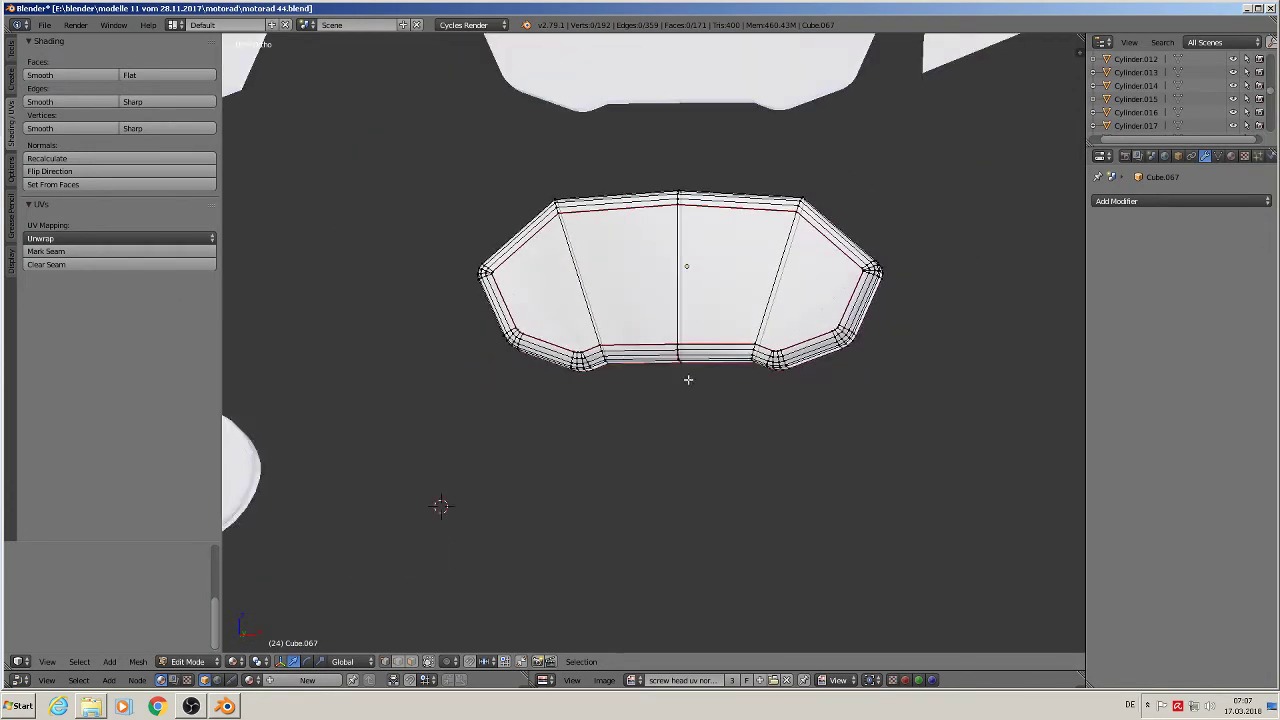
key(a)
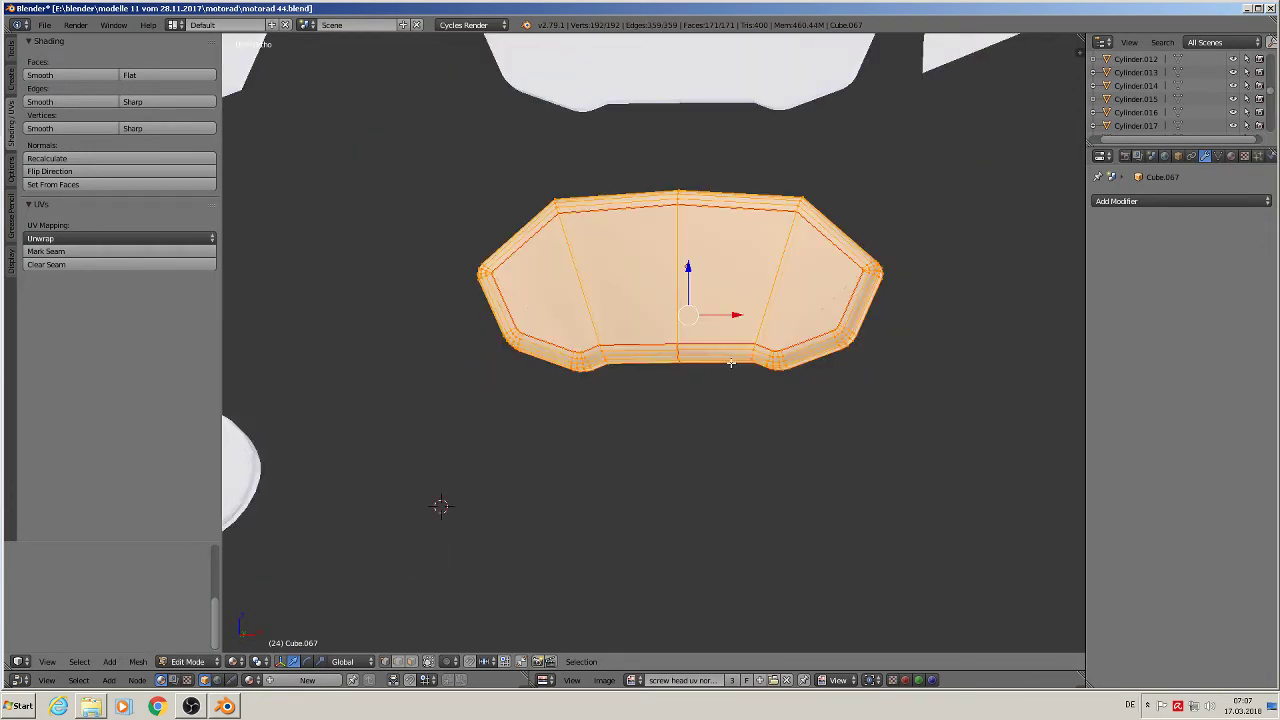
key(u)
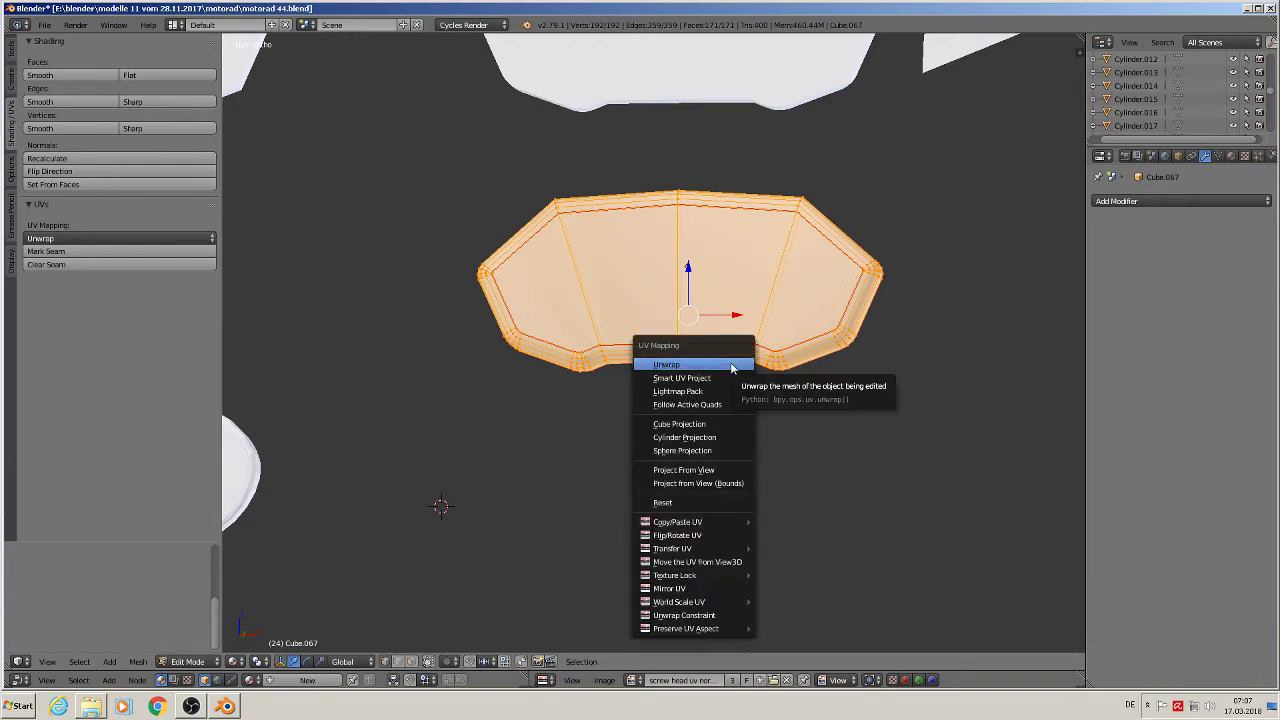
click(730, 363)
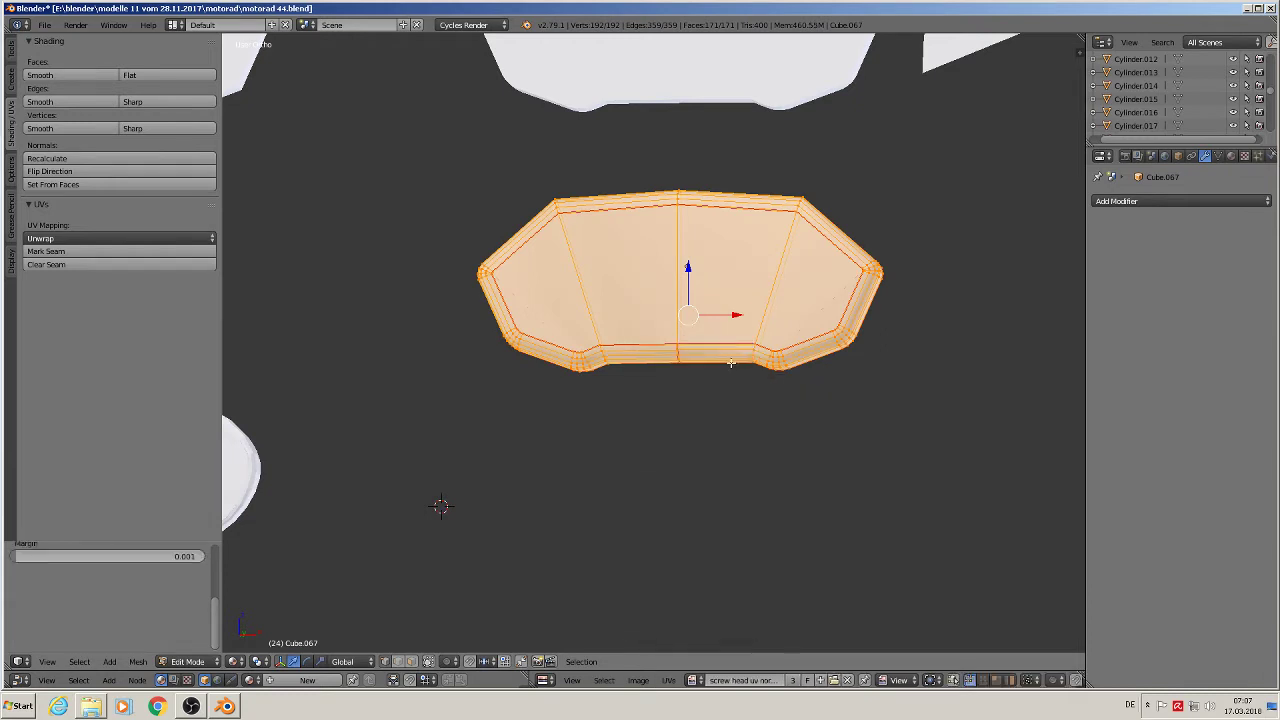
- Enlarge the UV editor area to show the layout beside the front view and save the file
key(KP_1)
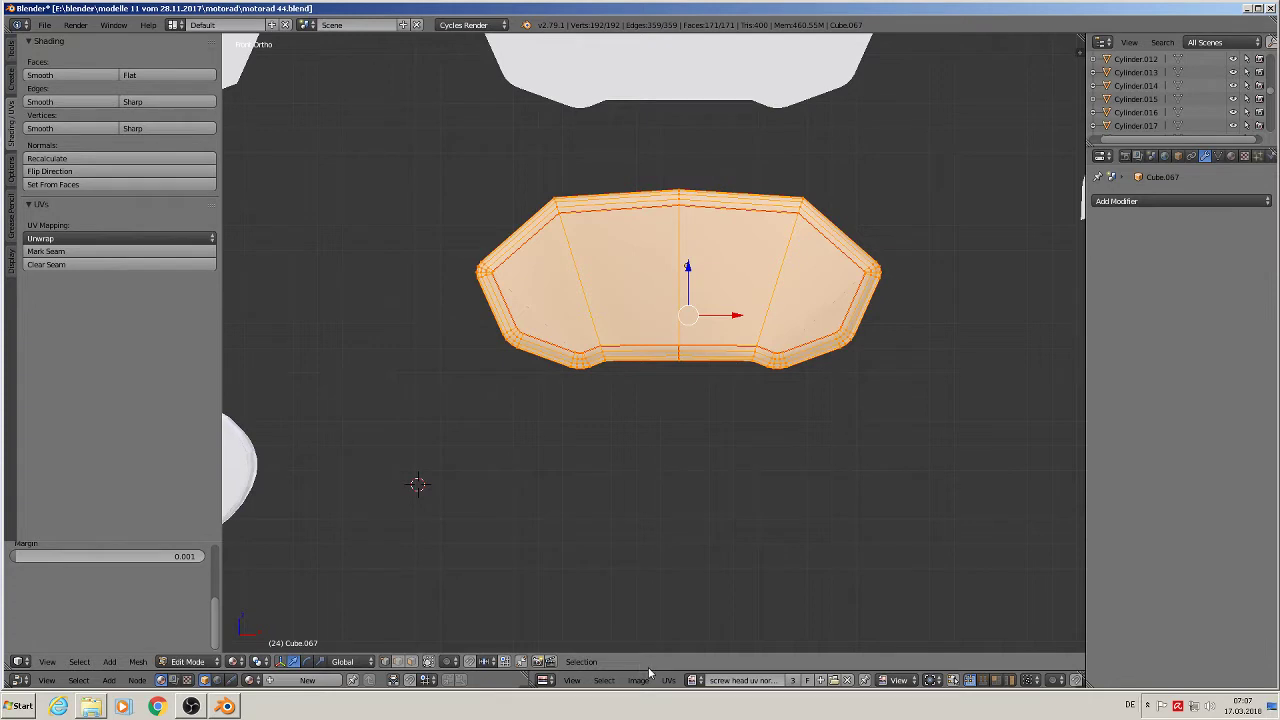
drag(648, 671, 648, 472)
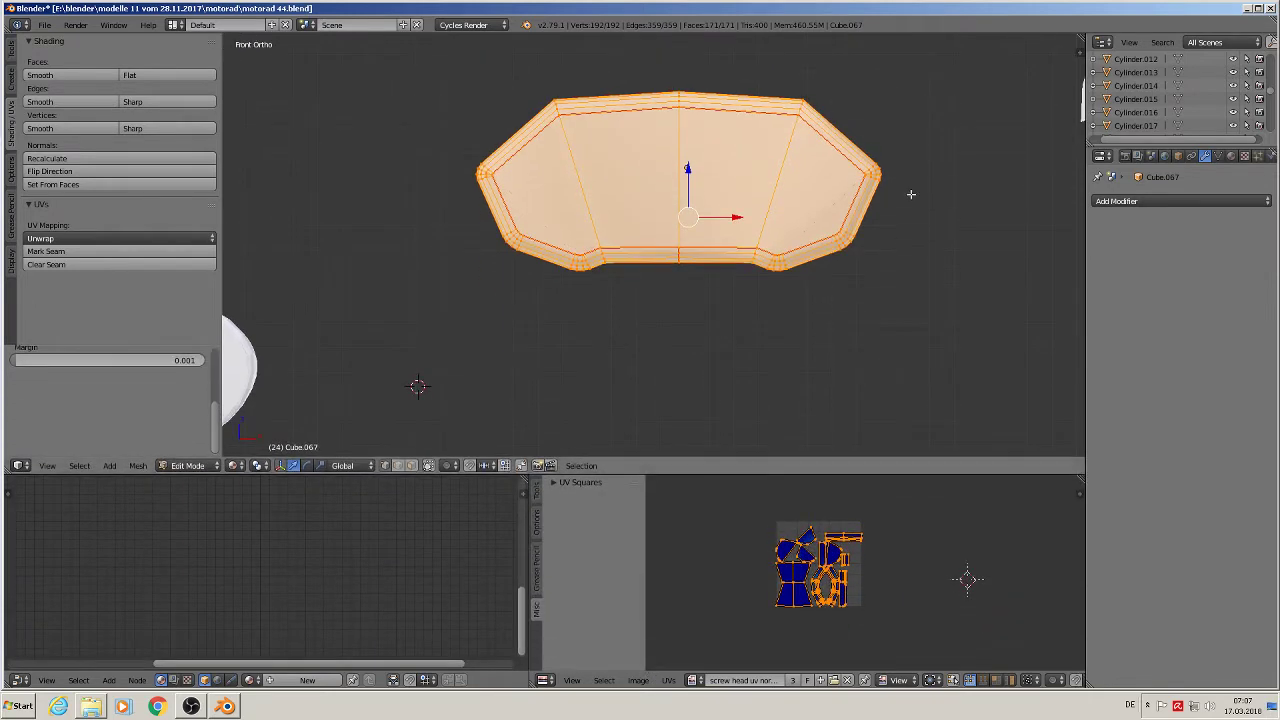
click(44, 25)
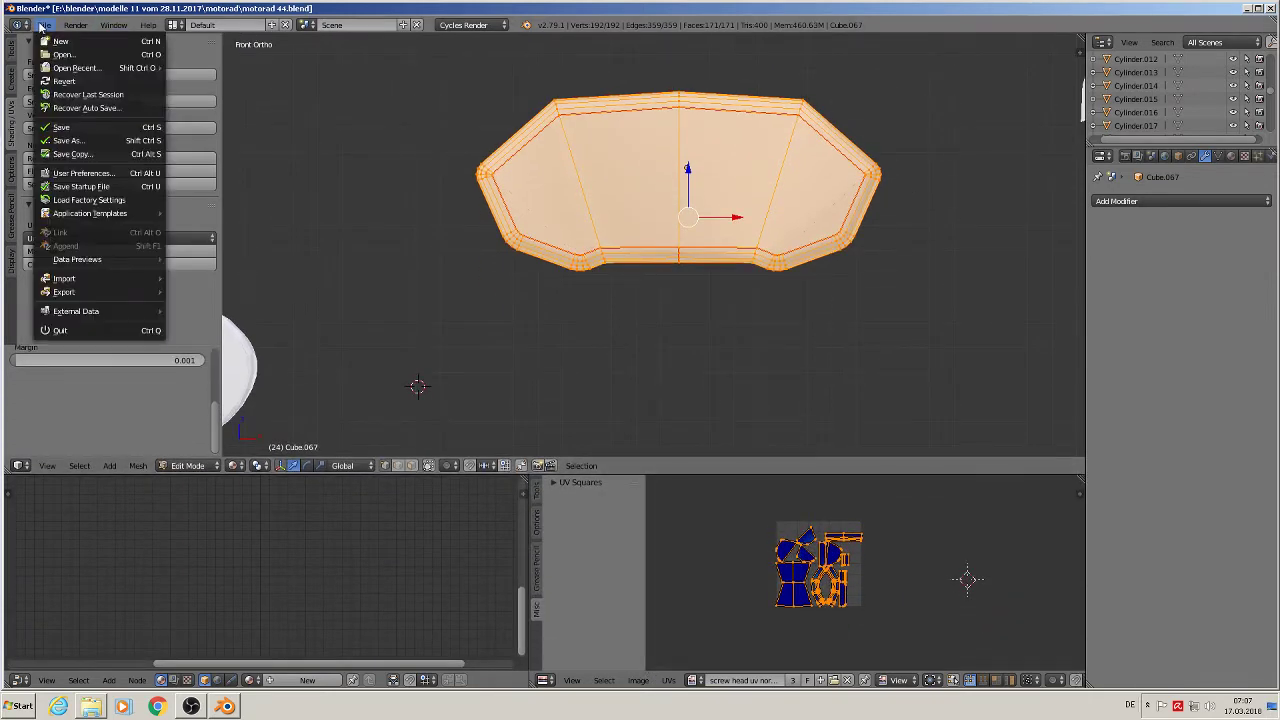
click(65, 129)
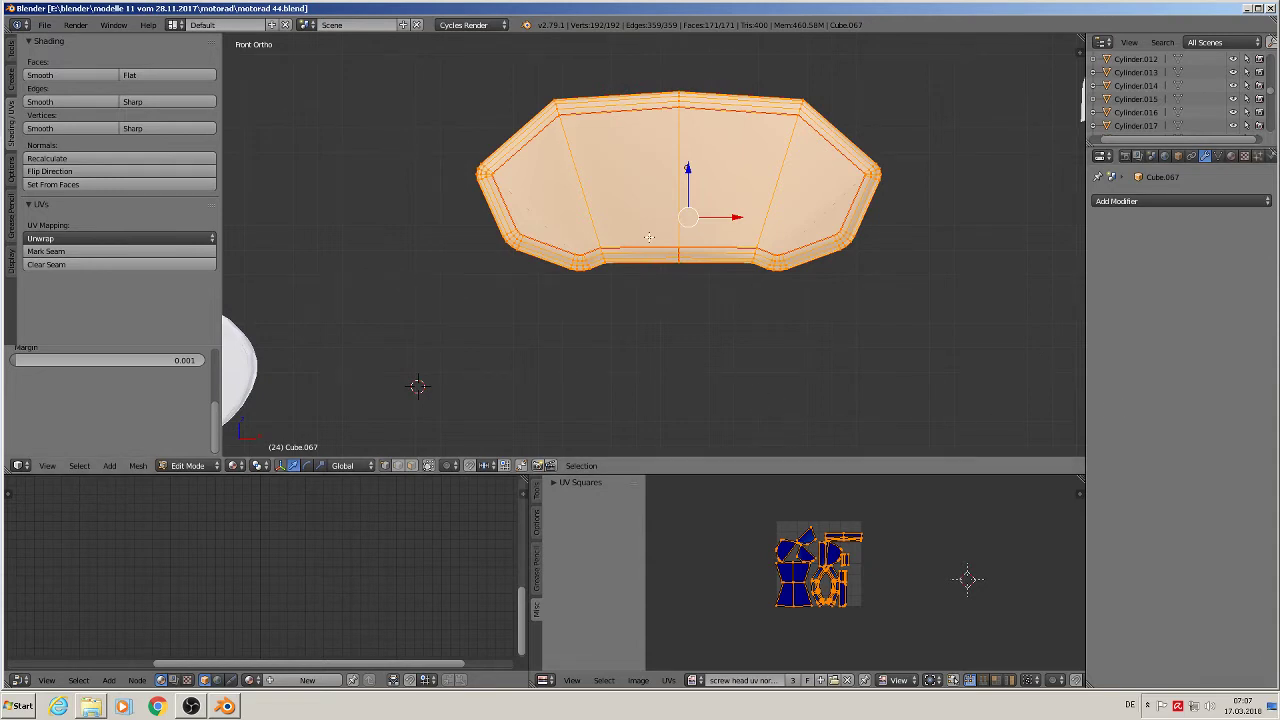
- Map the whole mesh's UVs with Project From View in the front view and return to Object Mode
key(u)
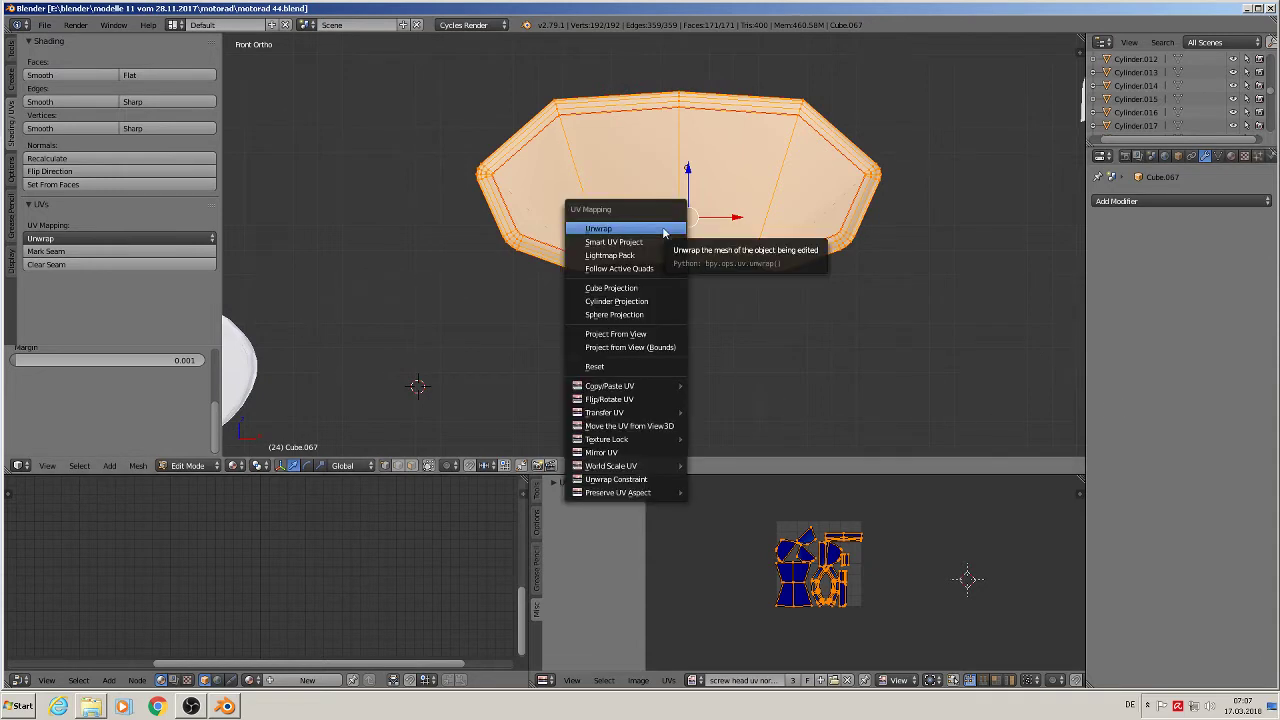
click(651, 334)
scroll(716, 305, up, 2)
key(Tab)
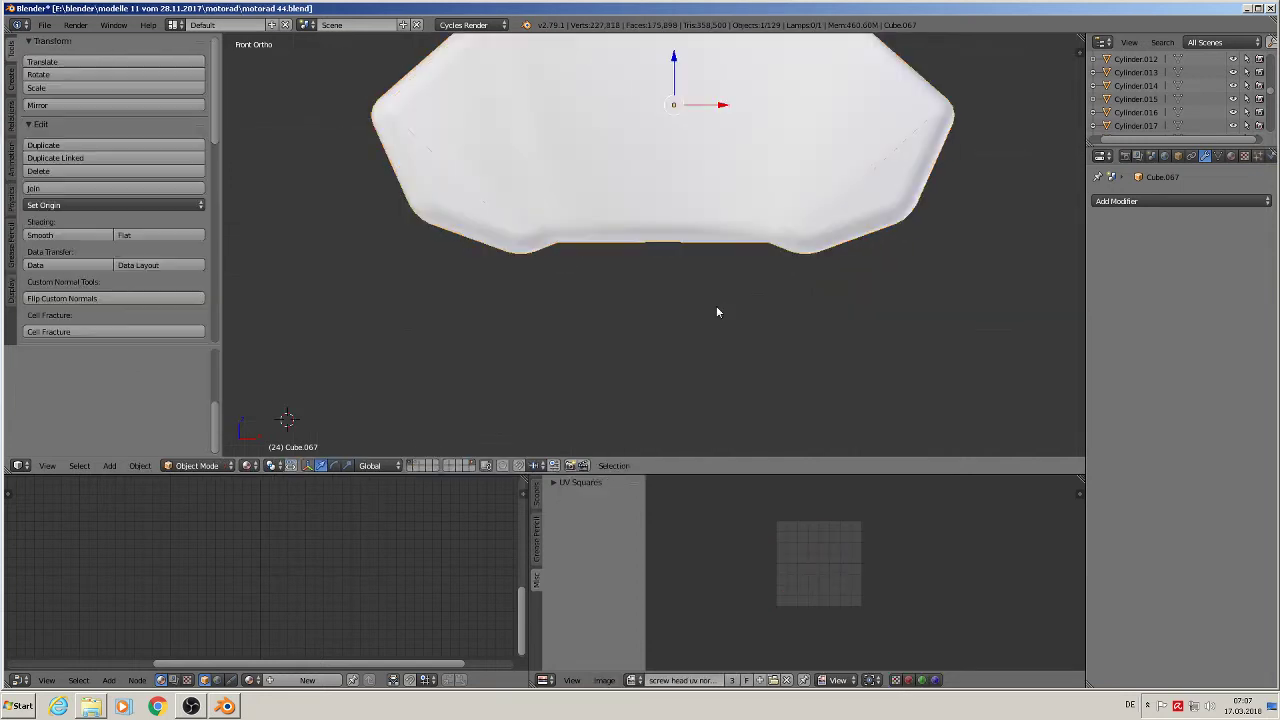
- Assign the existing material "black plastic rough" to the instrument panel housing
click(1231, 157)
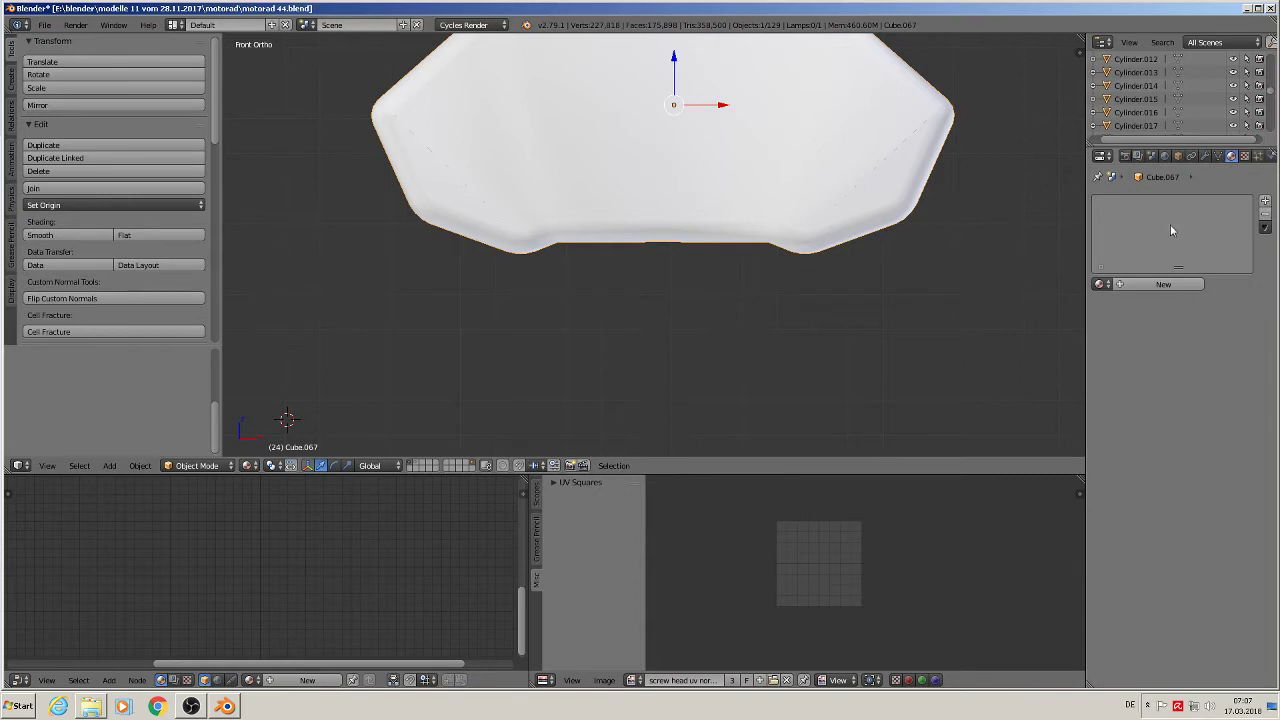
click(1099, 285)
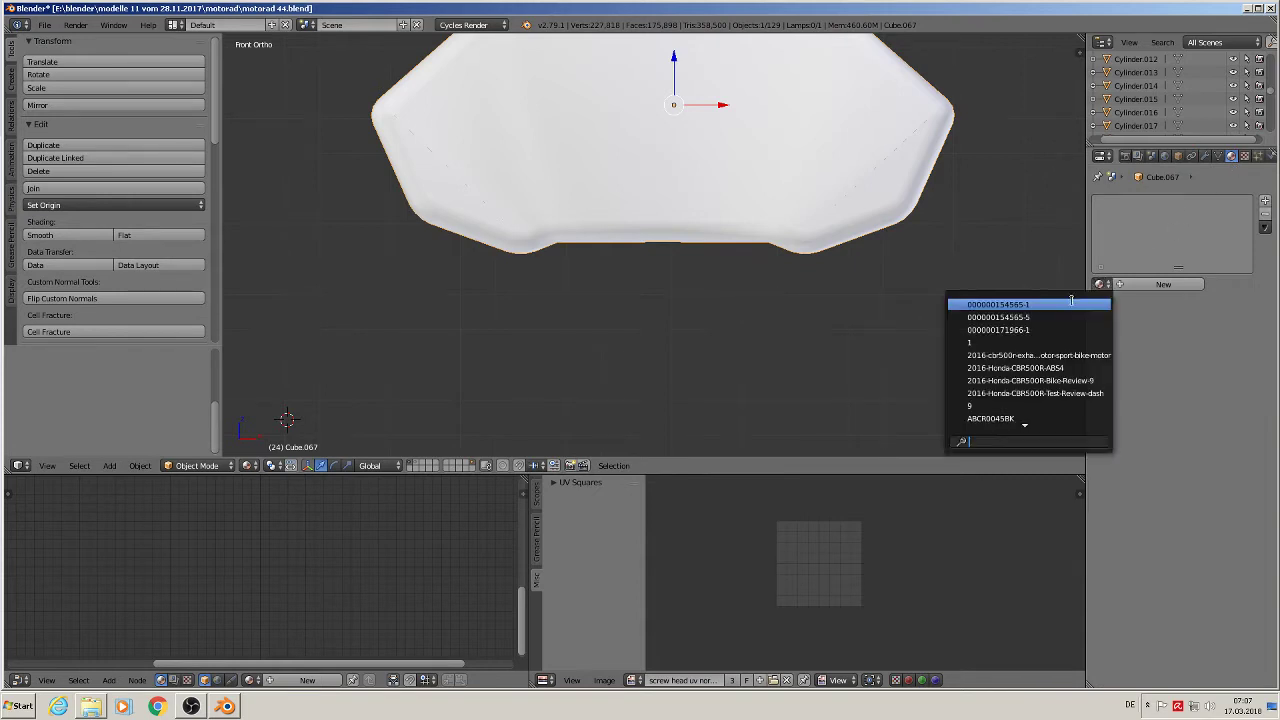
text(bla)
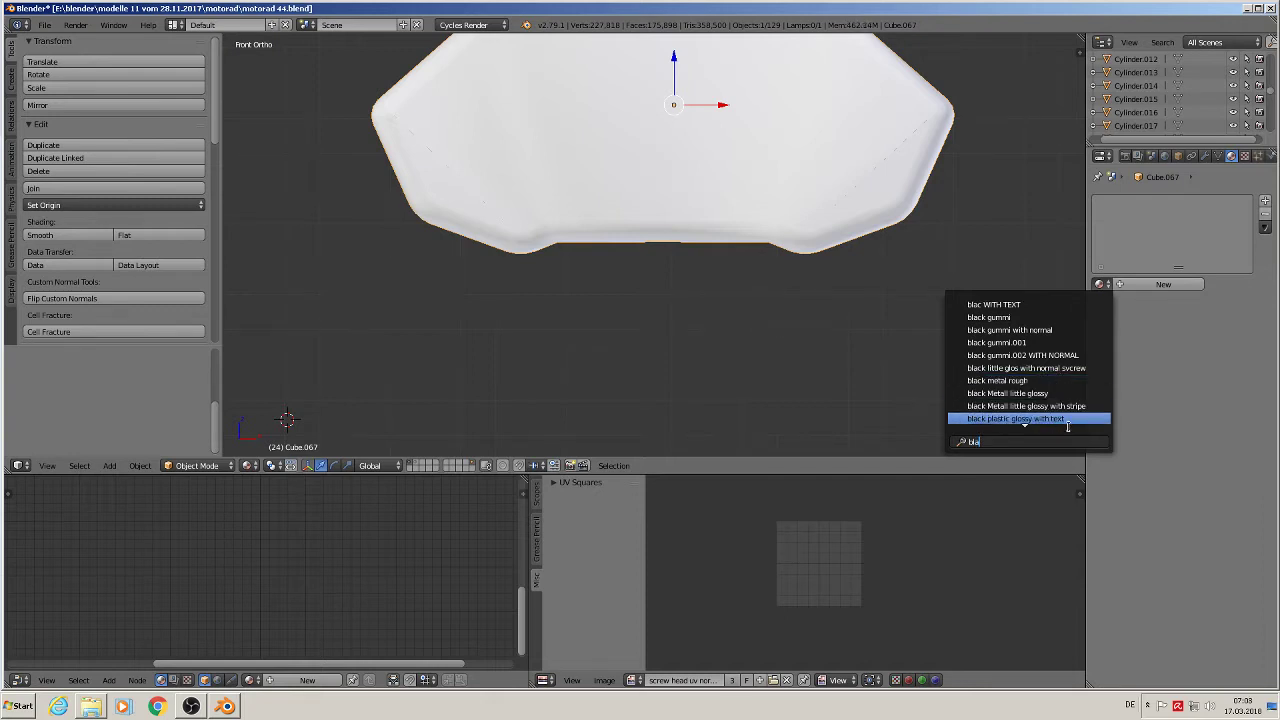
scroll(1067, 424, down, 1)
scroll(1065, 424, down, 1)
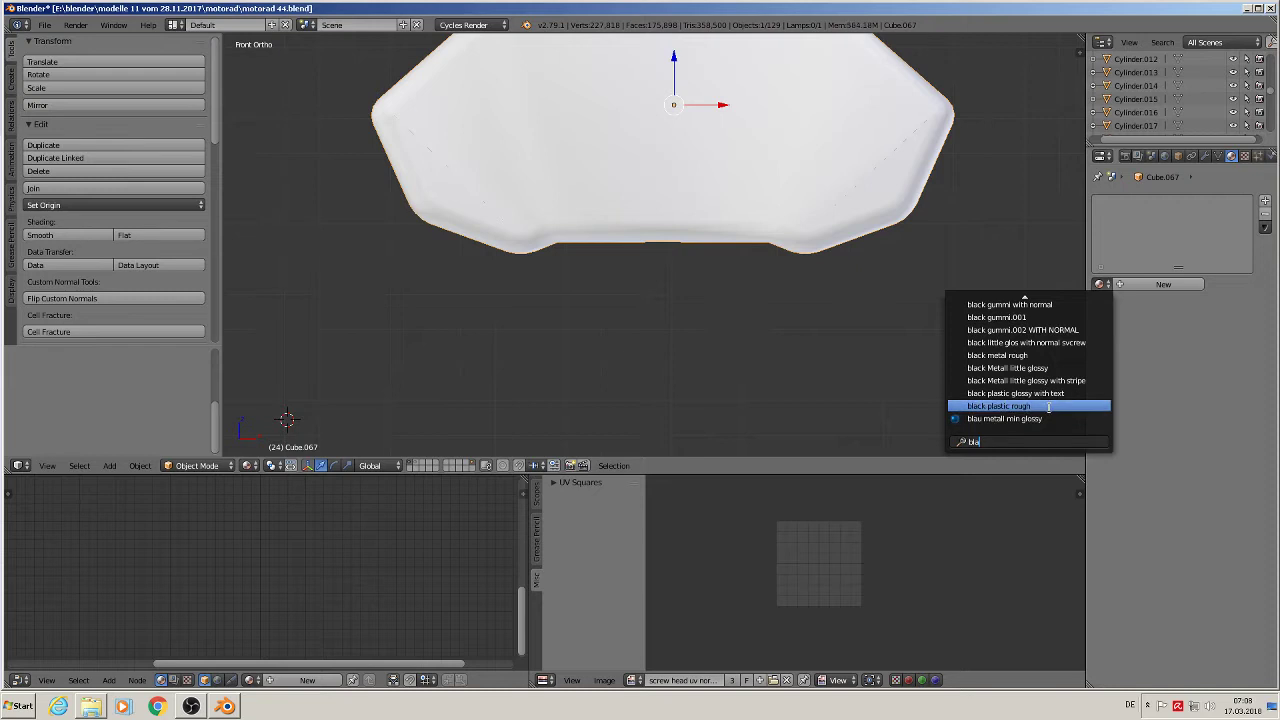
click(1050, 407)
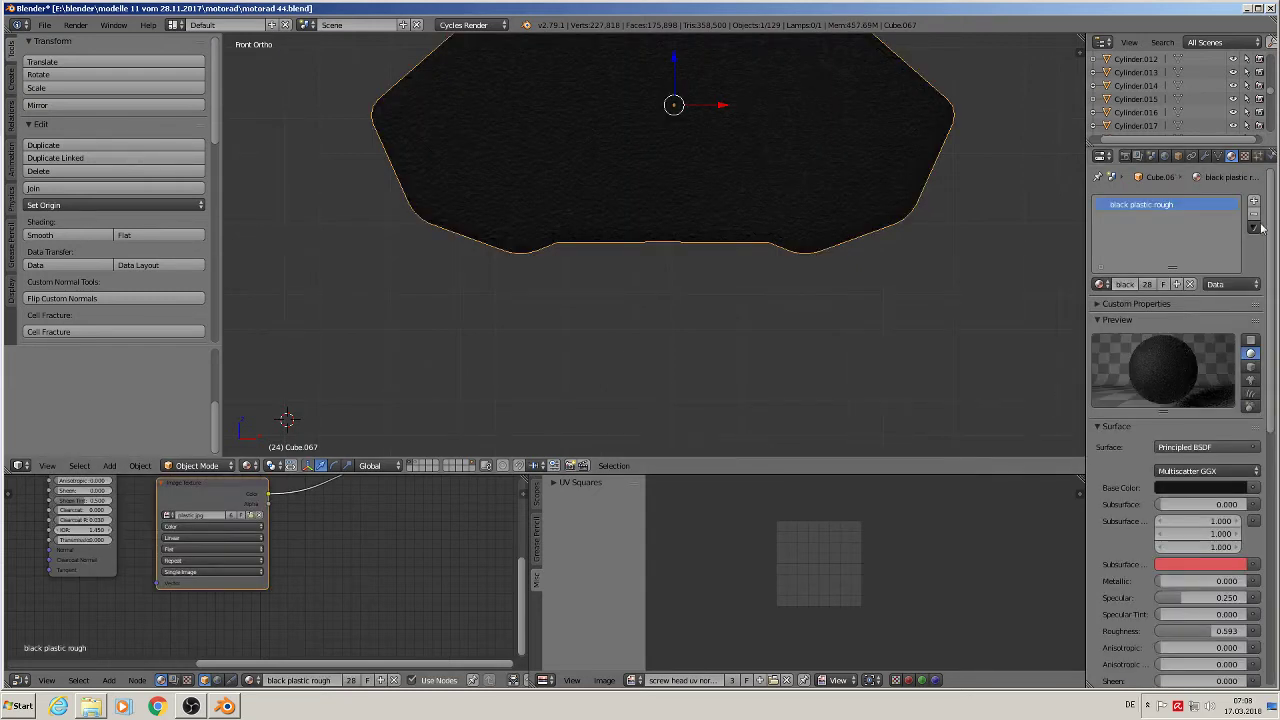
- Make the housing's material a single-user copy and rename it "black plastic little glosse with speedometer"
click(1147, 284)
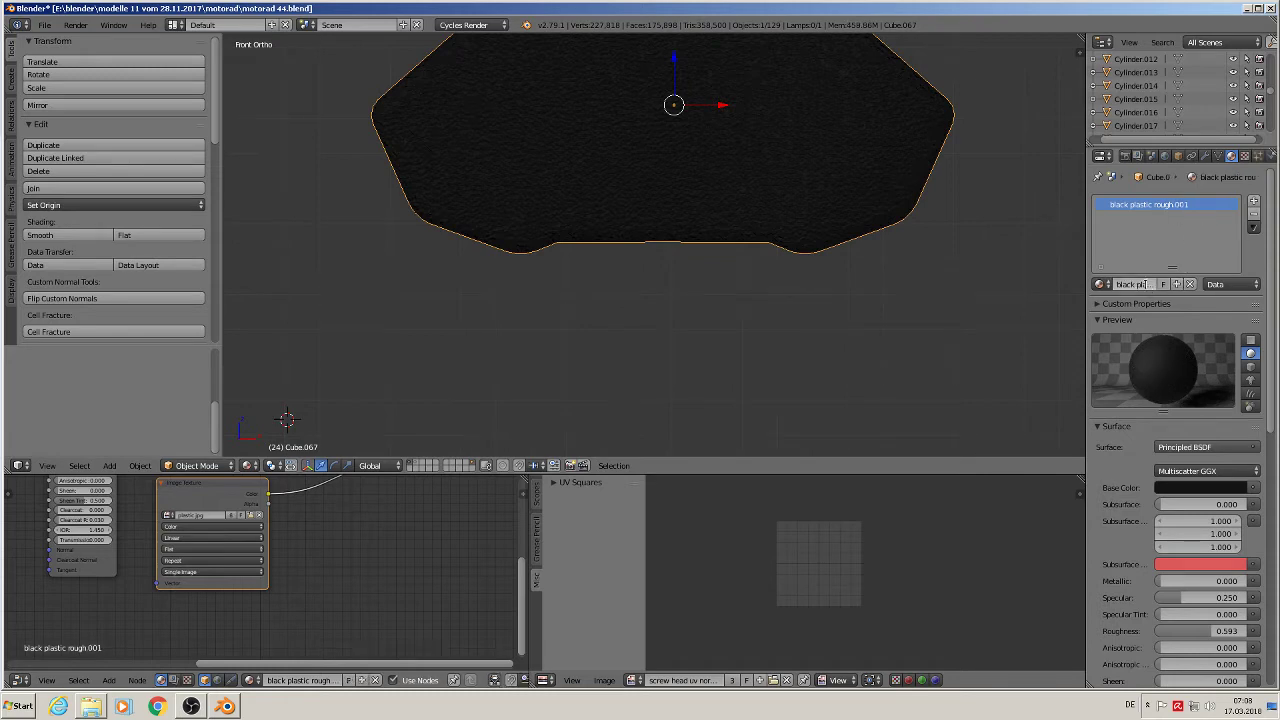
click(1148, 284)
key(ctrl+a)
click(1119, 284)
key(BackSpace)
text(with)
text( gleedomete)
text(r)
key(Return)
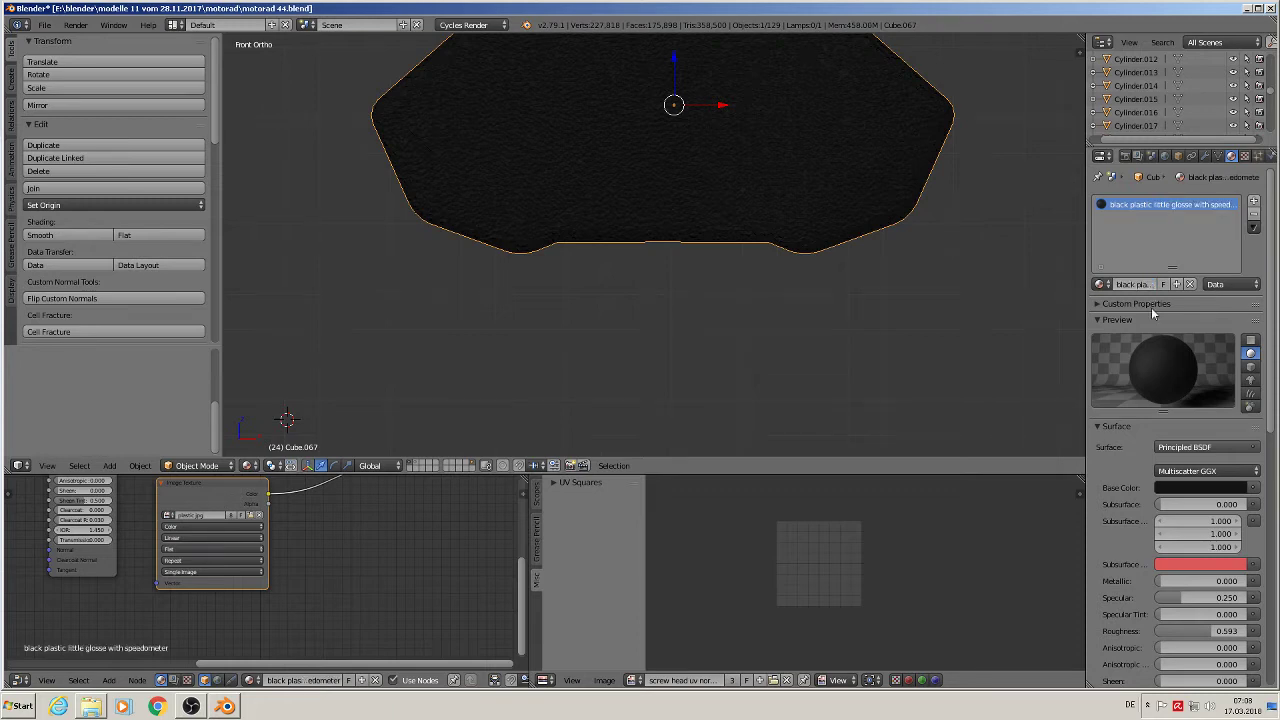
- Enlarge the node editor and connect the Mapping node's Vector output to the Vector input of the plastic.jpg Image Texture node
shift+middle_drag(675, 220, 638, 311)
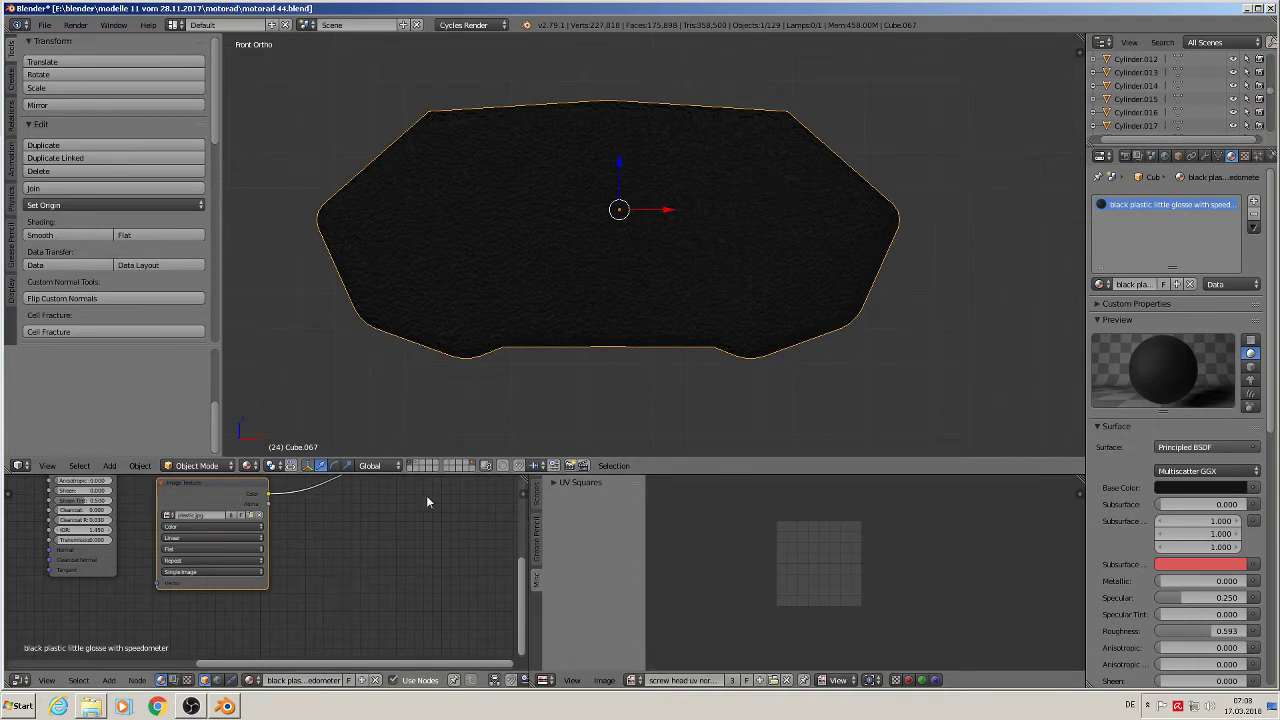
drag(460, 460, 468, 378)
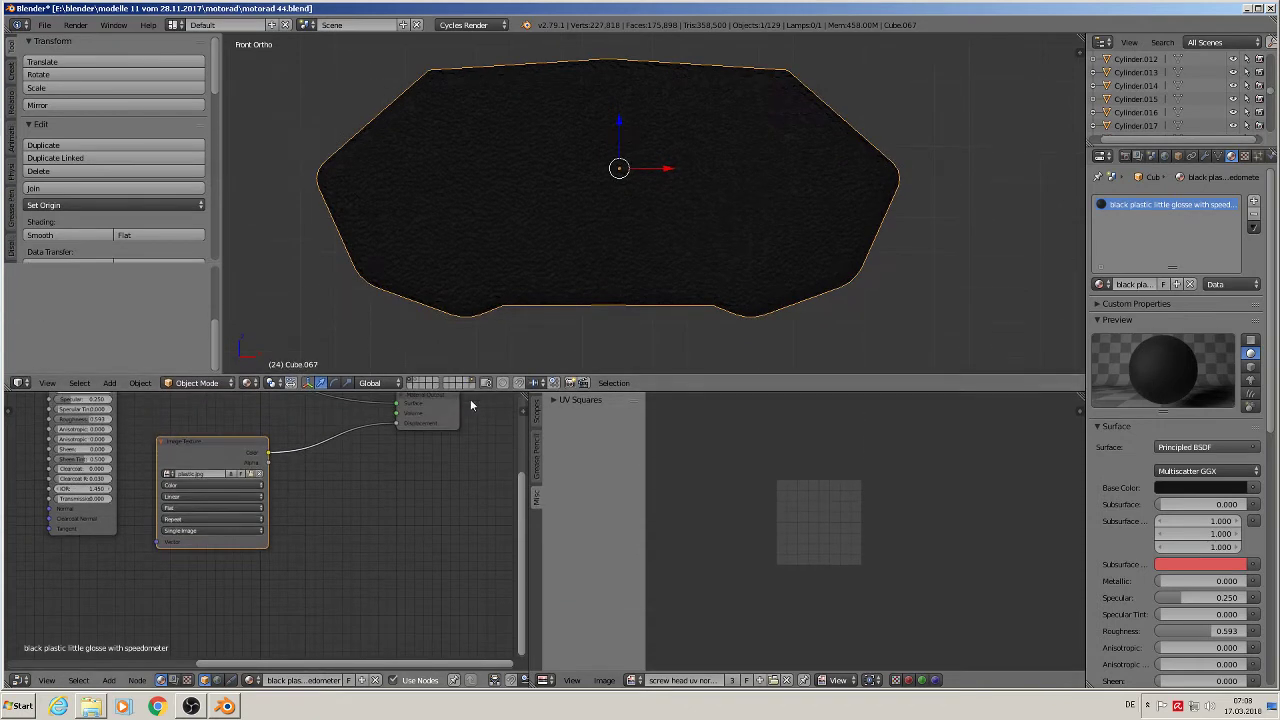
middle_drag(363, 449, 425, 511)
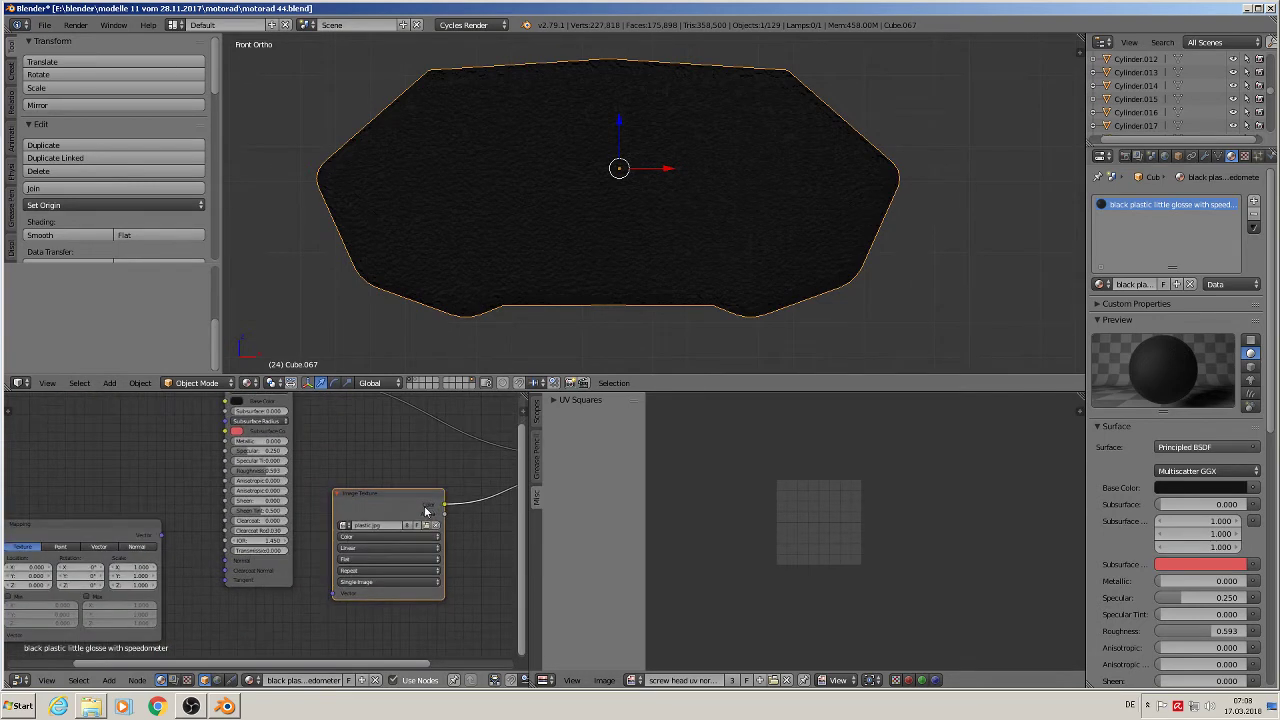
middle_drag(268, 440, 308, 480)
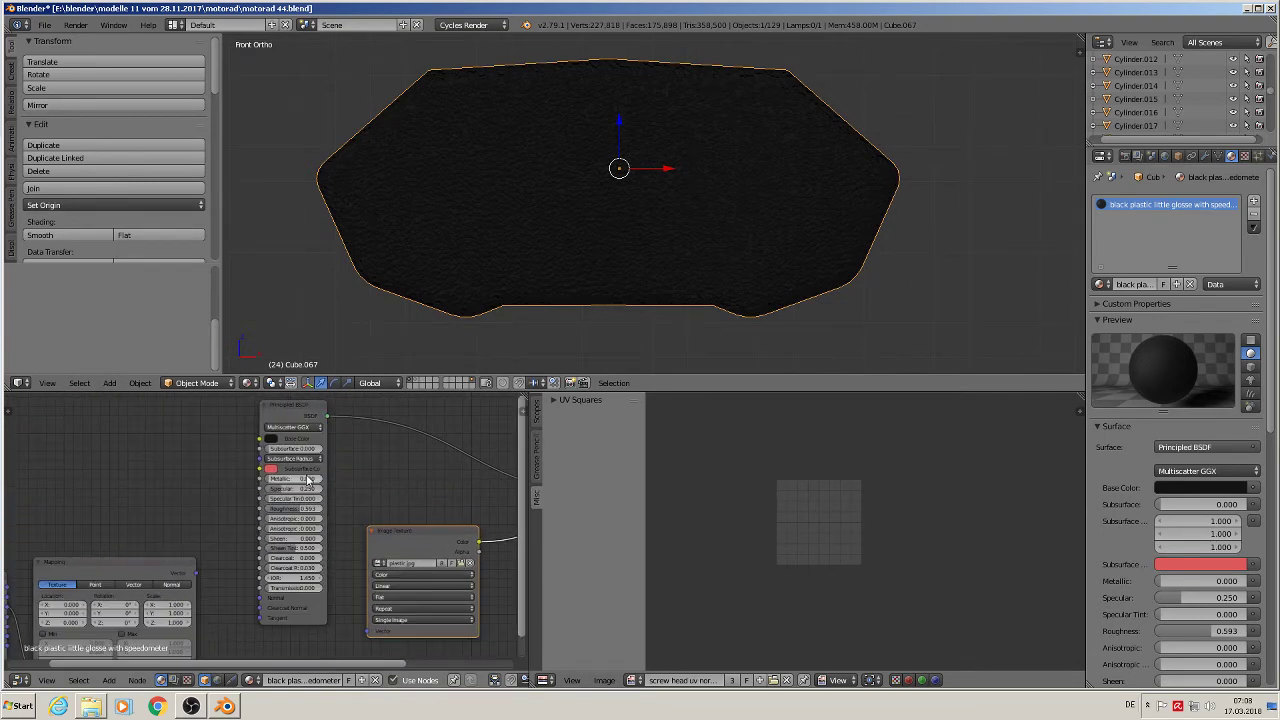
middle_drag(433, 598, 403, 557)
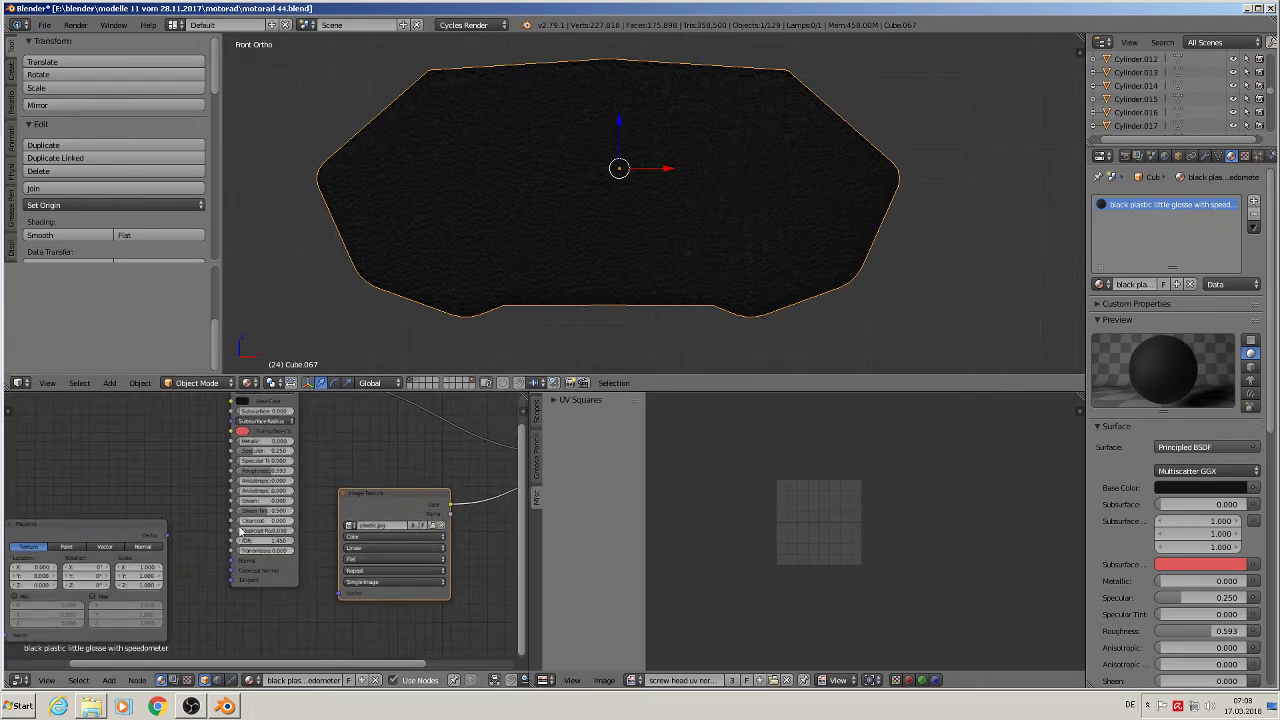
drag(166, 536, 340, 592)
middle_drag(222, 587, 502, 491)
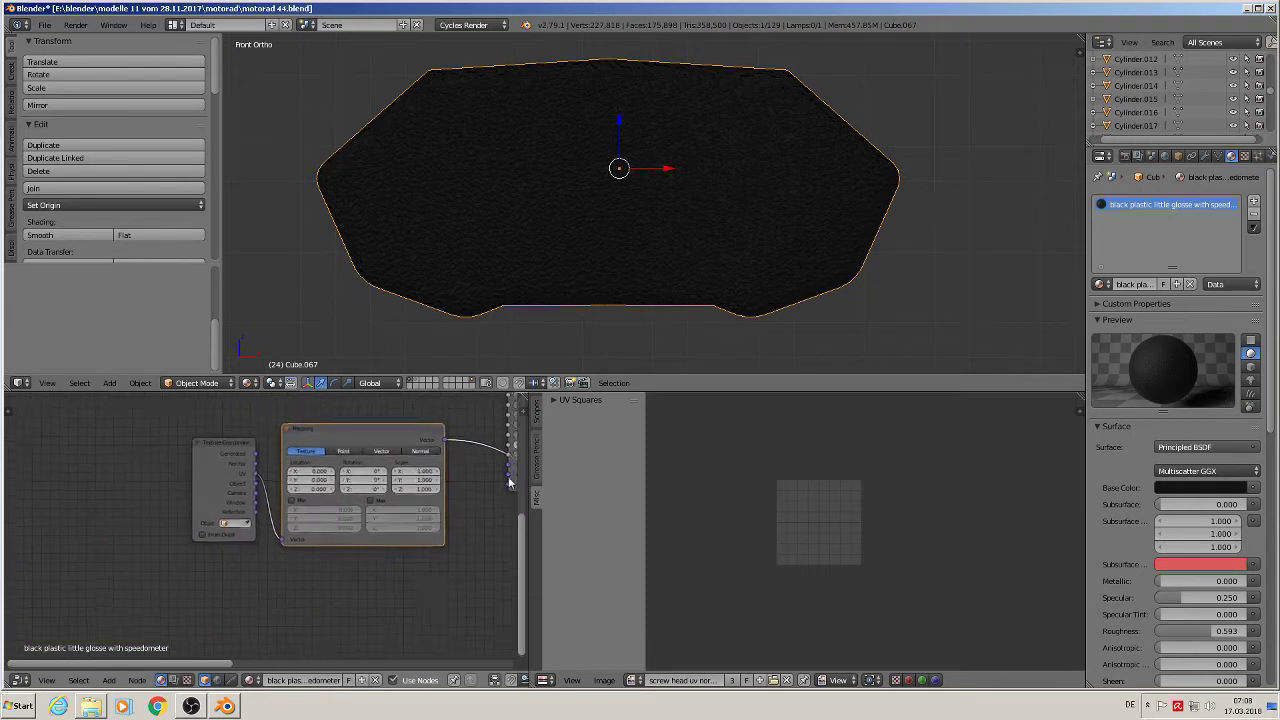
- Set the Mapping node's X and Y scale to 0.3 and check the texture grain on the housing
scroll(451, 487, up, 3)
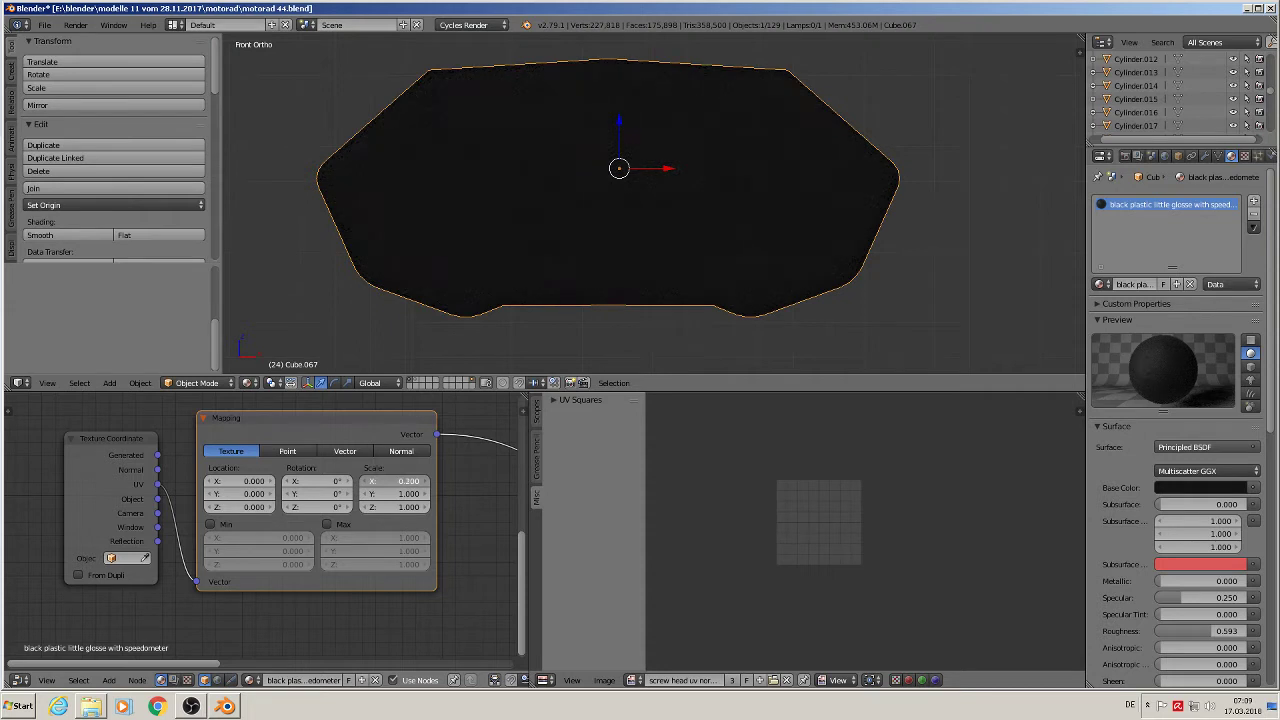
drag(405, 481, 402, 481)
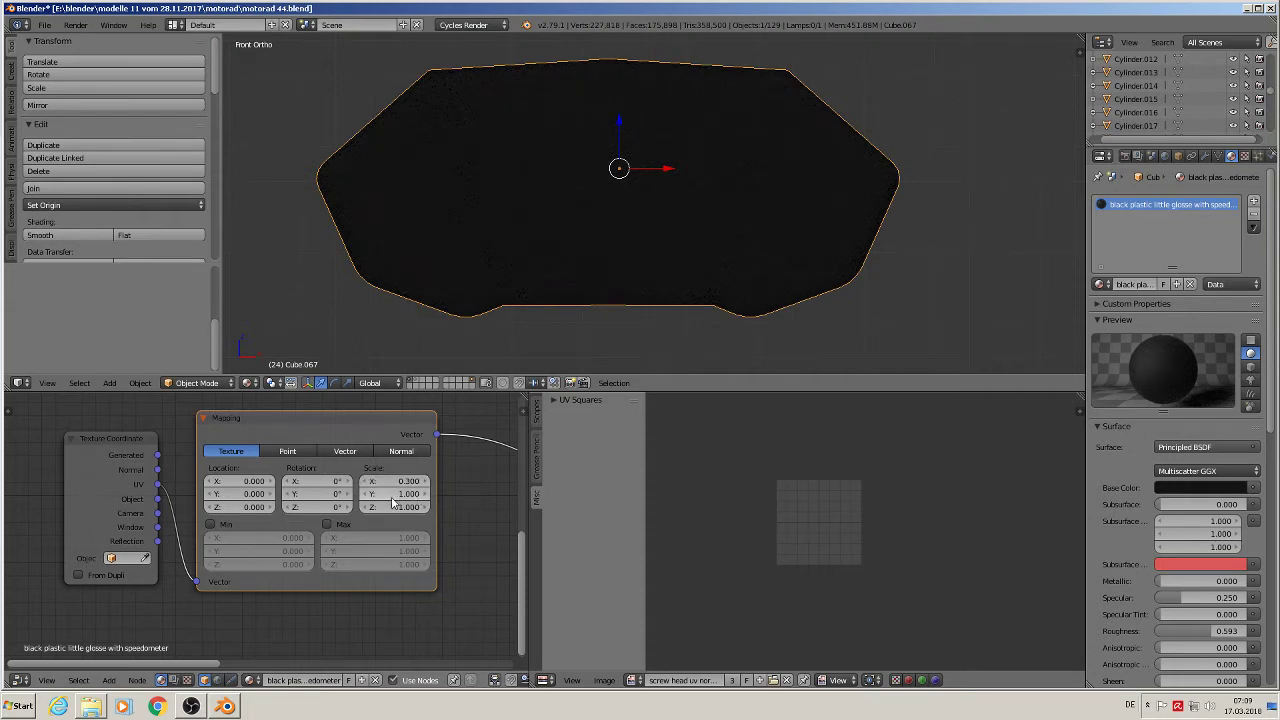
click(401, 493)
click(382, 473)
click(399, 493)
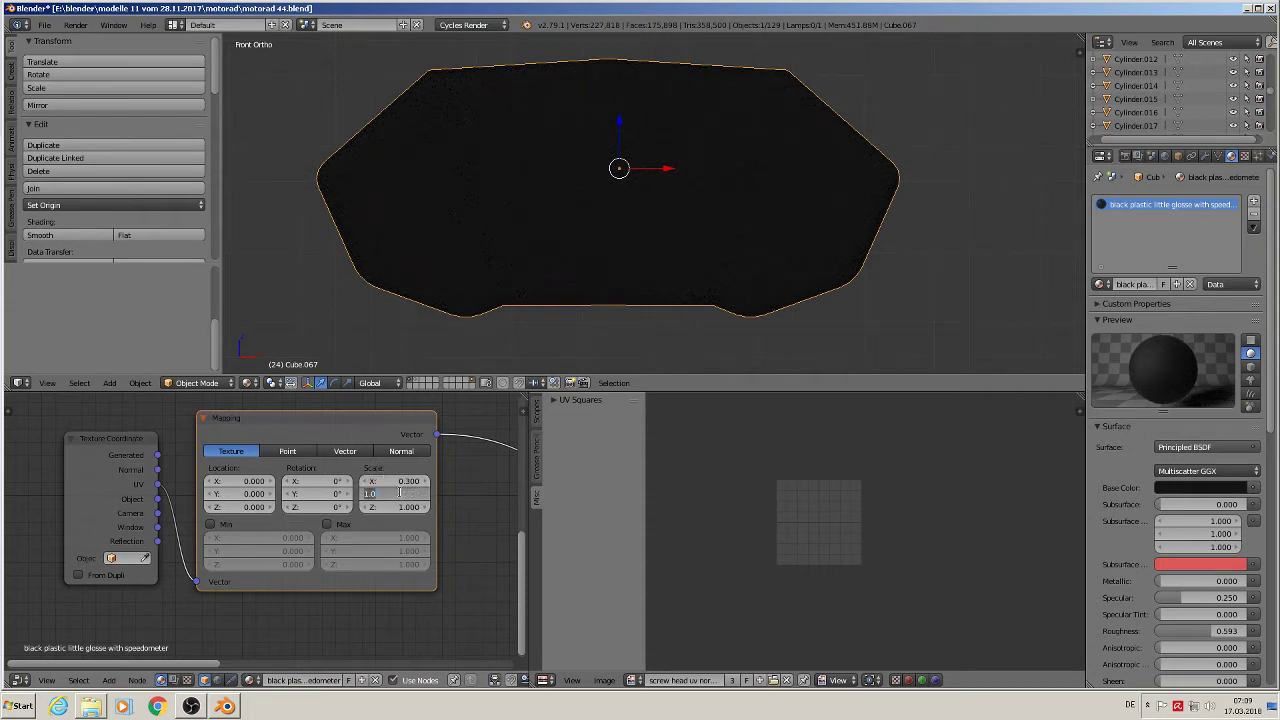
text(.3)
key(Return)
key(Tab)
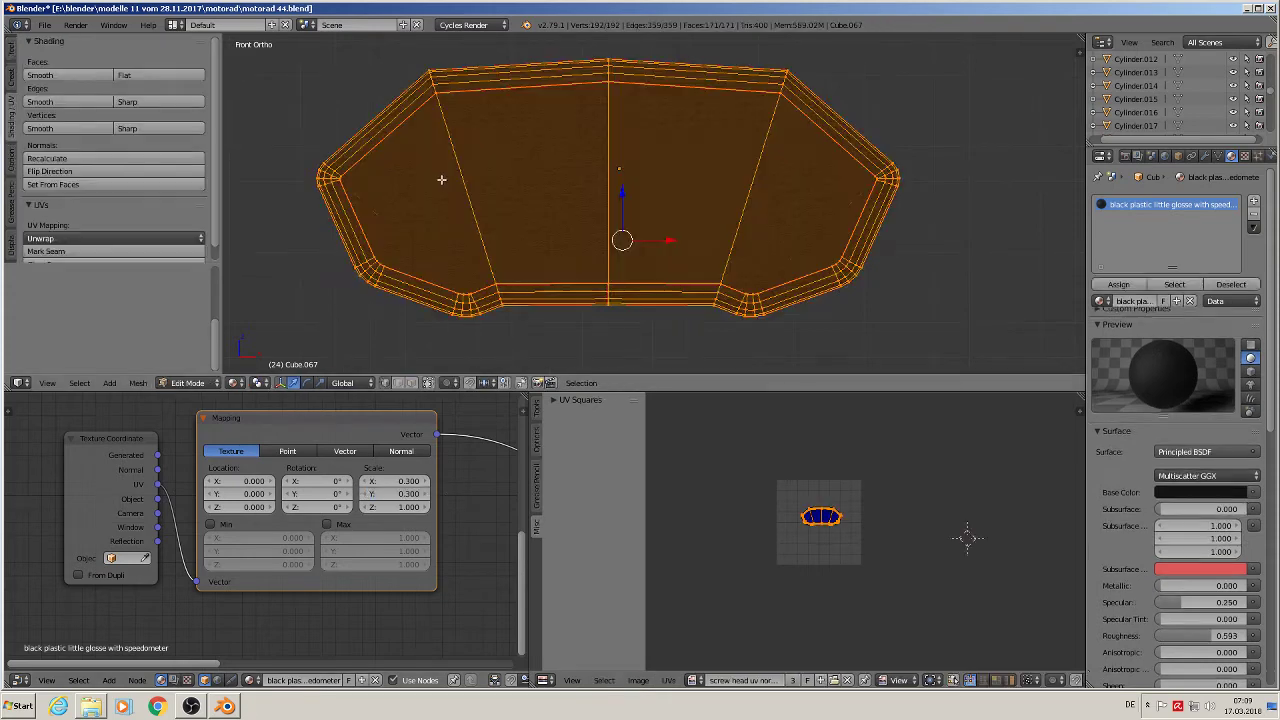
key(Tab)
scroll(441, 196, up, 4)
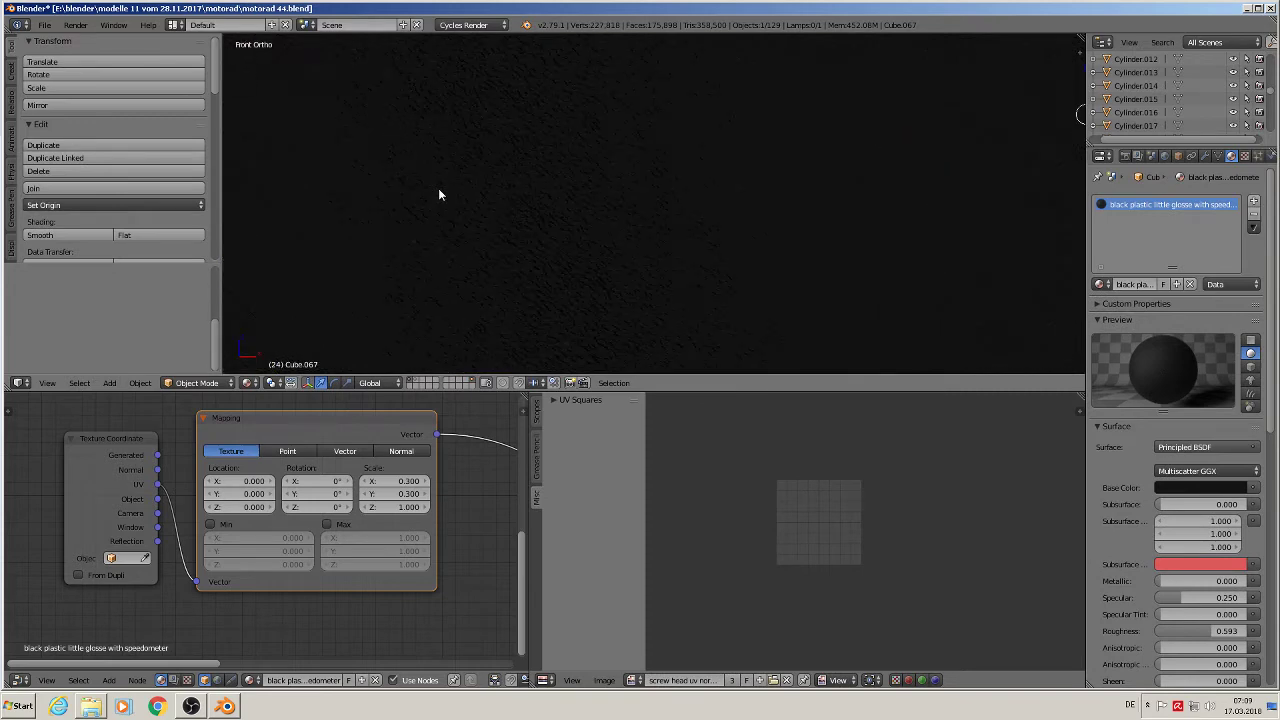
scroll(415, 221, down, 1)
scroll(446, 414, down, 1)
- Insert a Math node set to Multiply between the Image Texture colour and the Material Output displacement
middle_drag(433, 512, 273, 566)
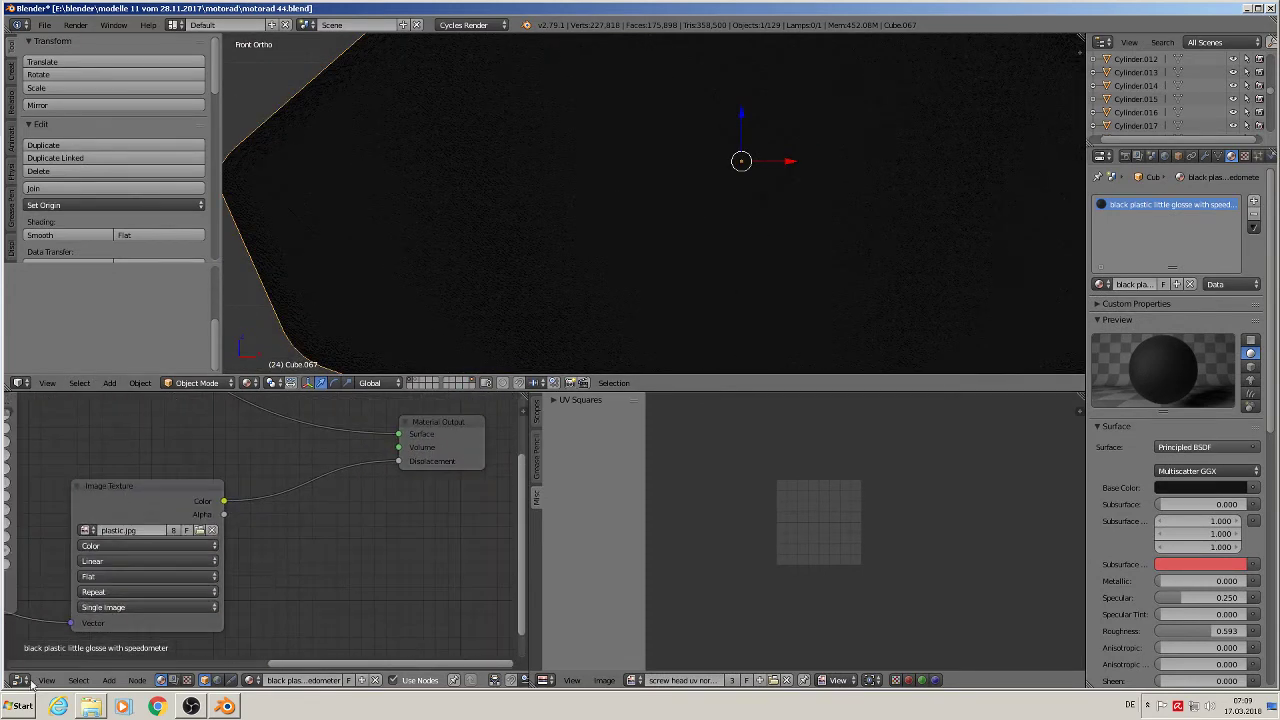
click(110, 680)
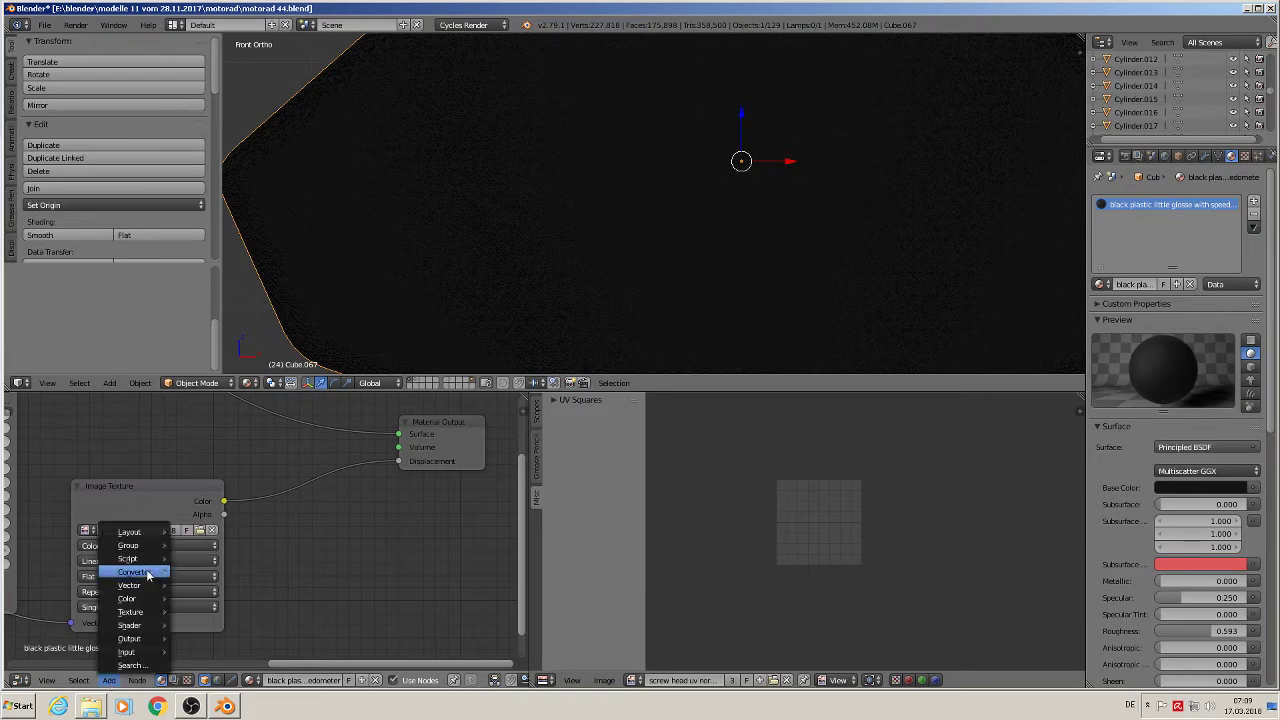
mouse_move(147, 574)
click(220, 485)
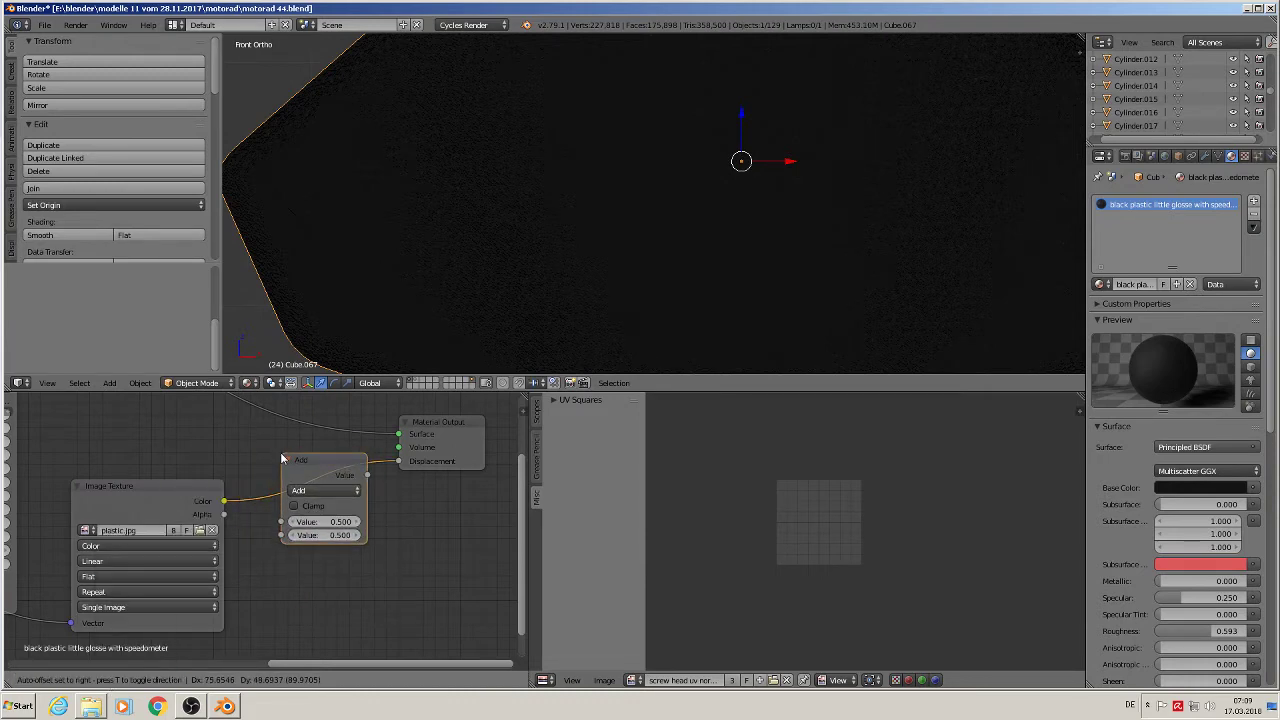
click(281, 456)
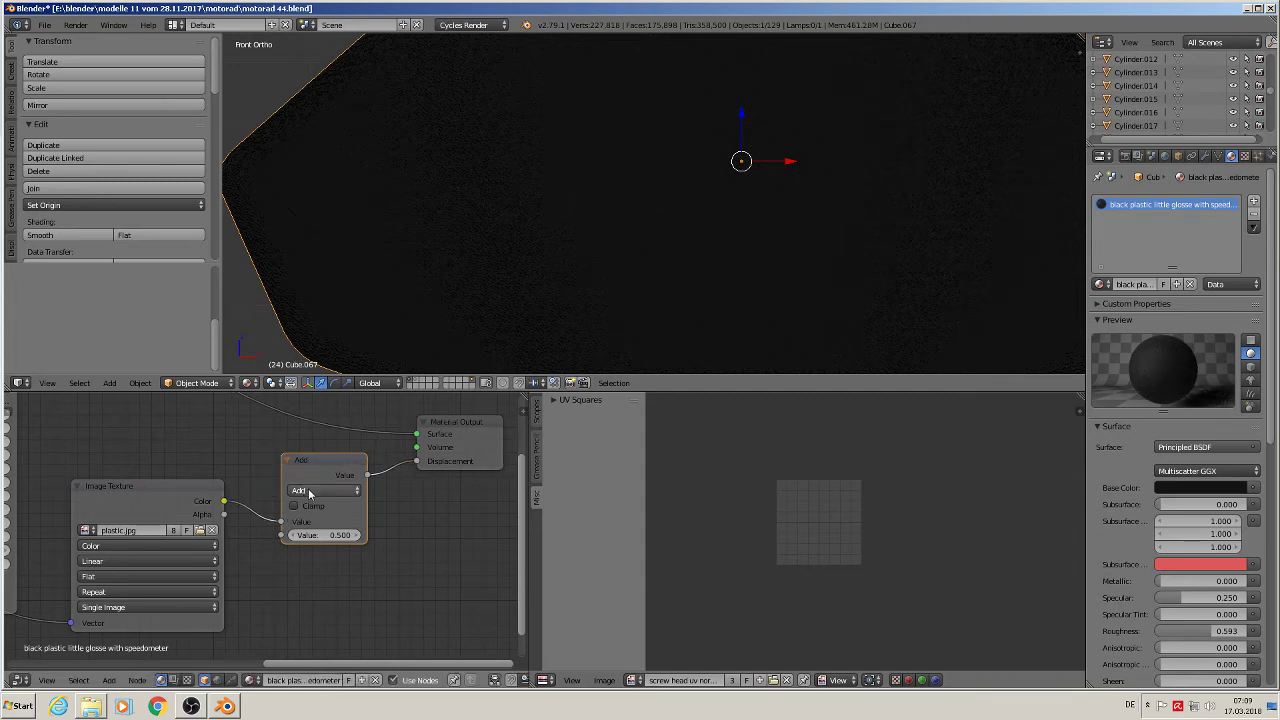
click(318, 490)
click(330, 450)
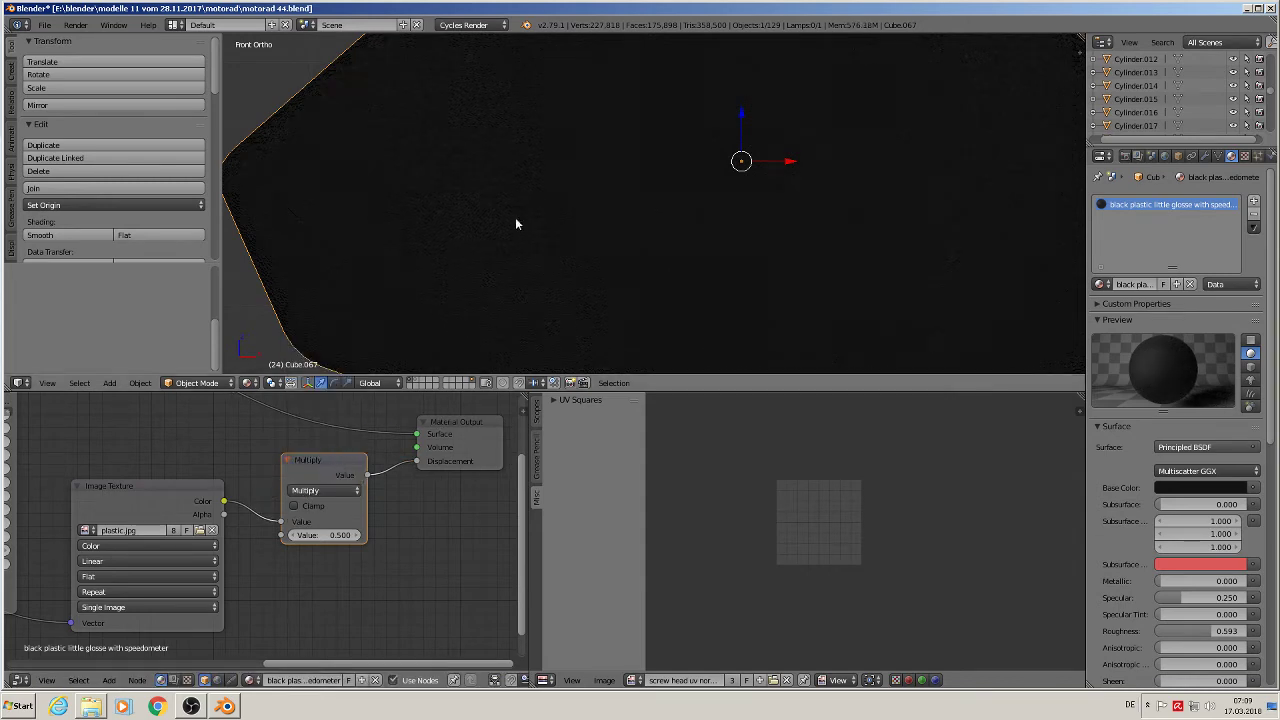
- Lower the Multiply node's second value to 0.03 to weaken the plastic displacement
click(293, 537)
click(293, 537)
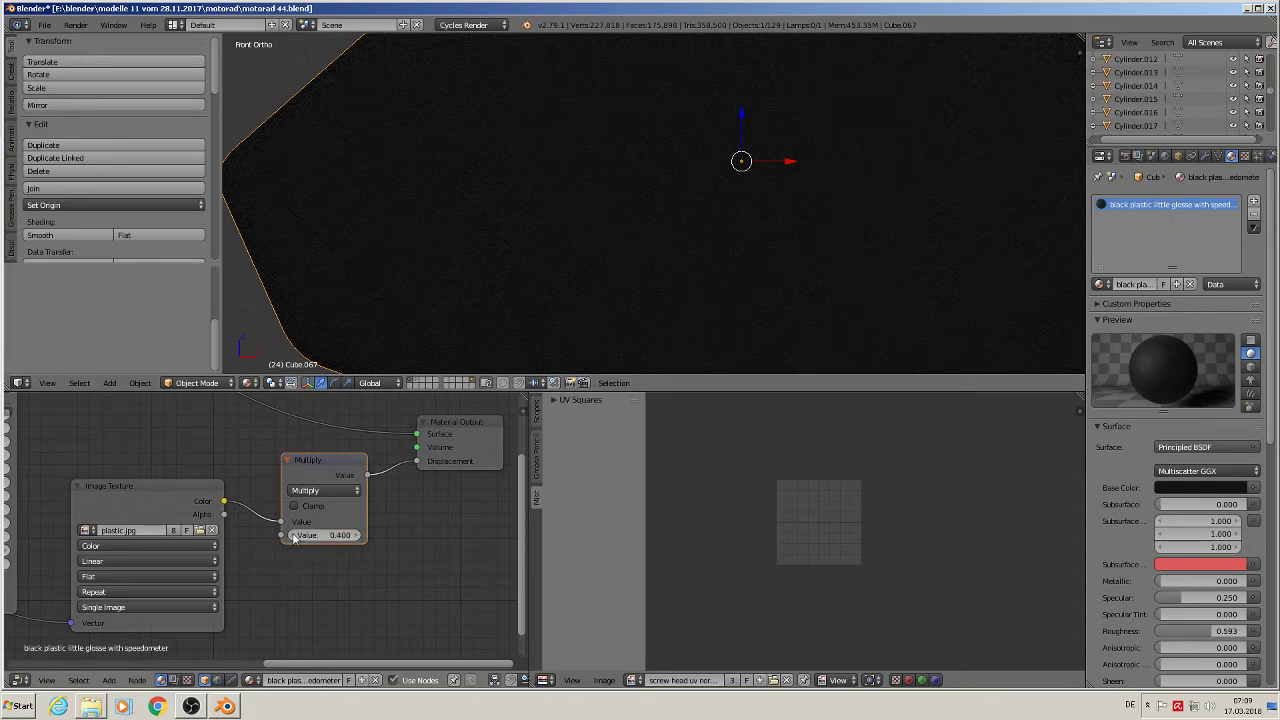
click(293, 537)
click(293, 537)
key(KP_Decimal)
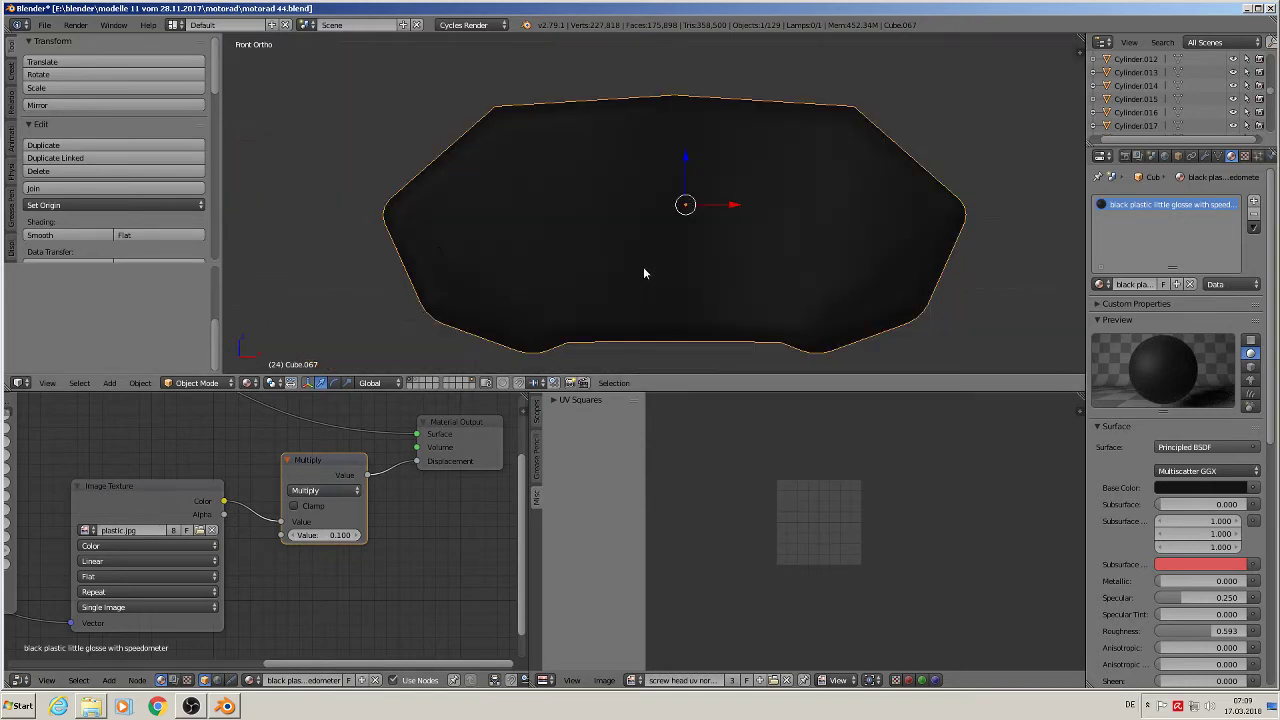
scroll(459, 472, up, 2)
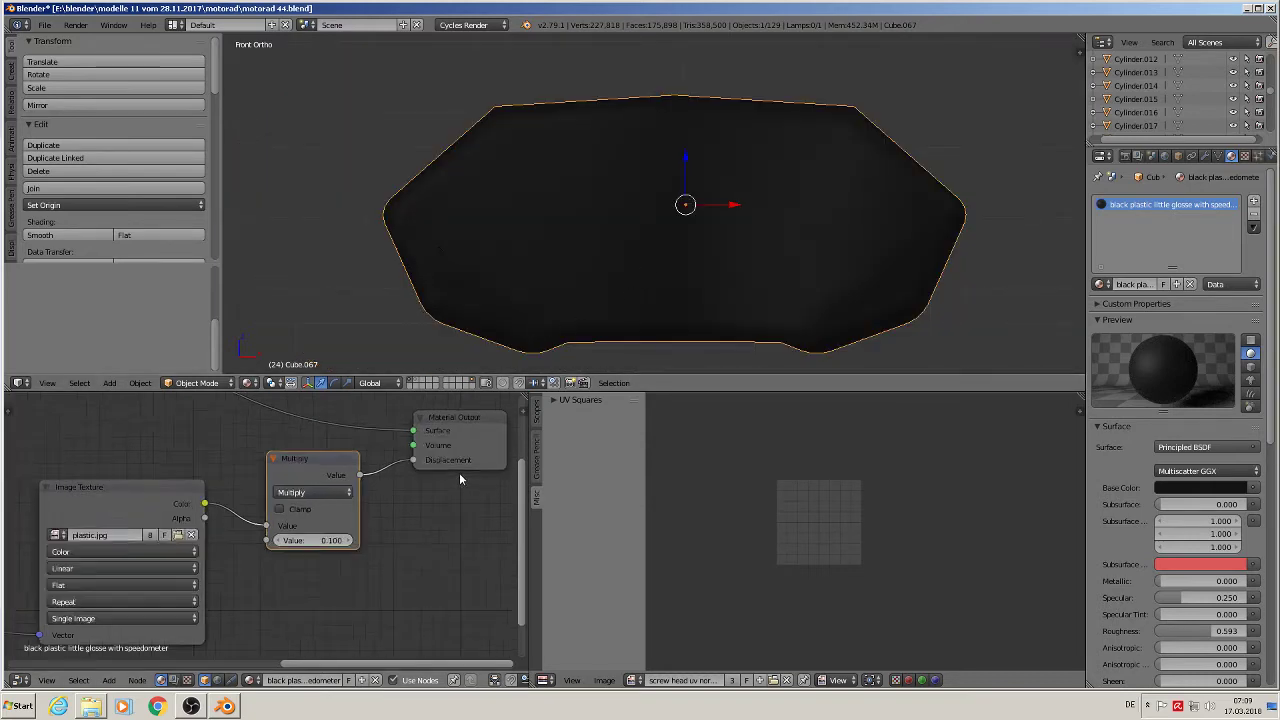
click(297, 544)
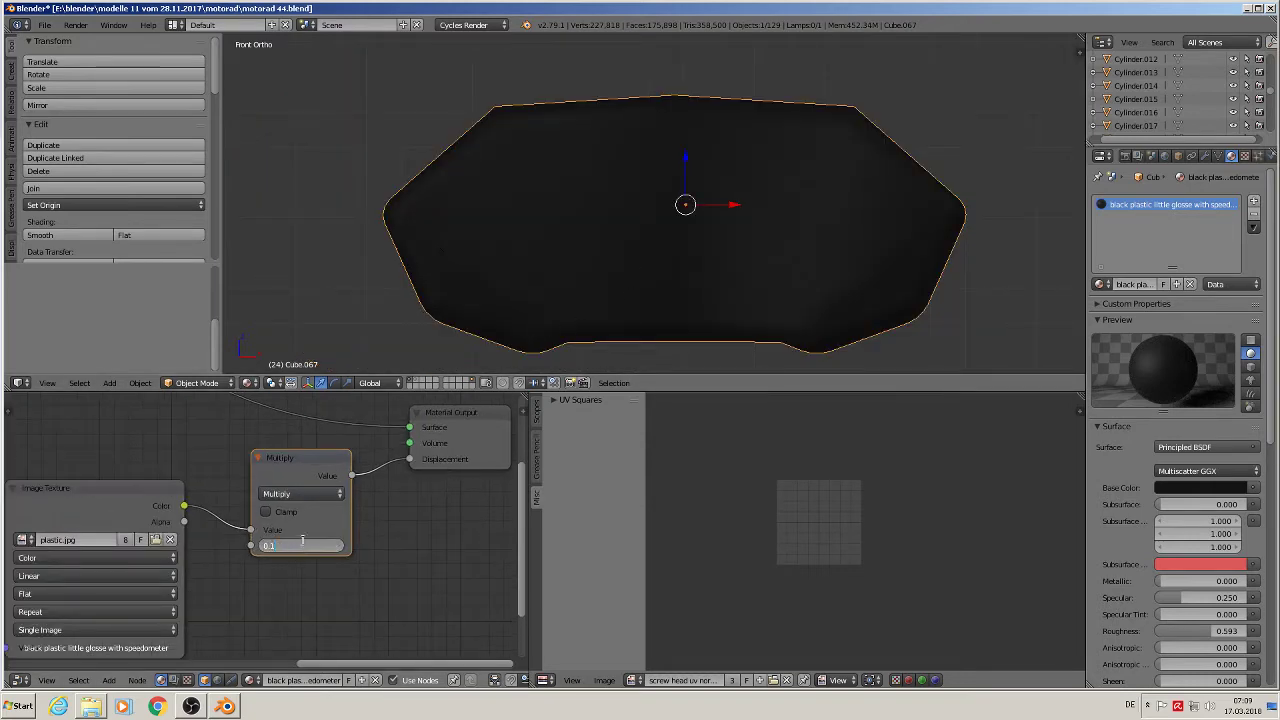
text(0.03)
key(Return)
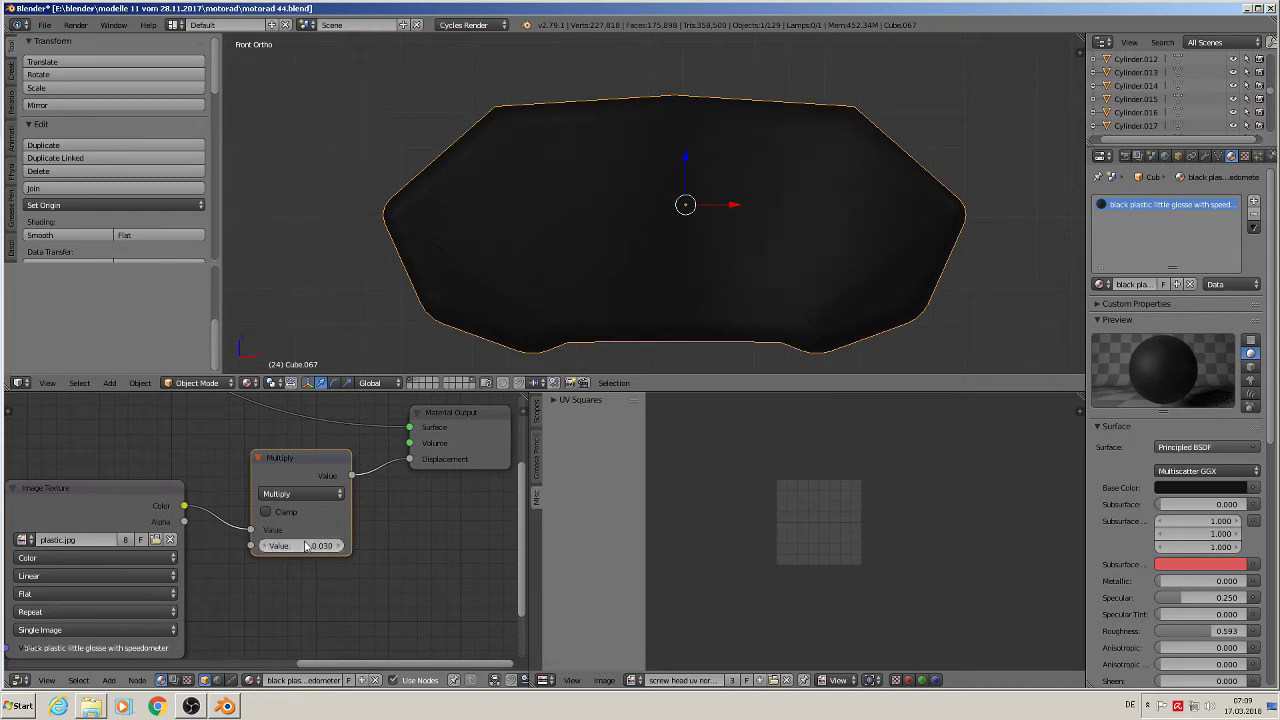
- Examine the housing and its plastic surface from the top and front views
scroll(580, 170, up, 2)
middle_drag(580, 170, 620, 173)
key(KP_7)
scroll(620, 171, down, 1)
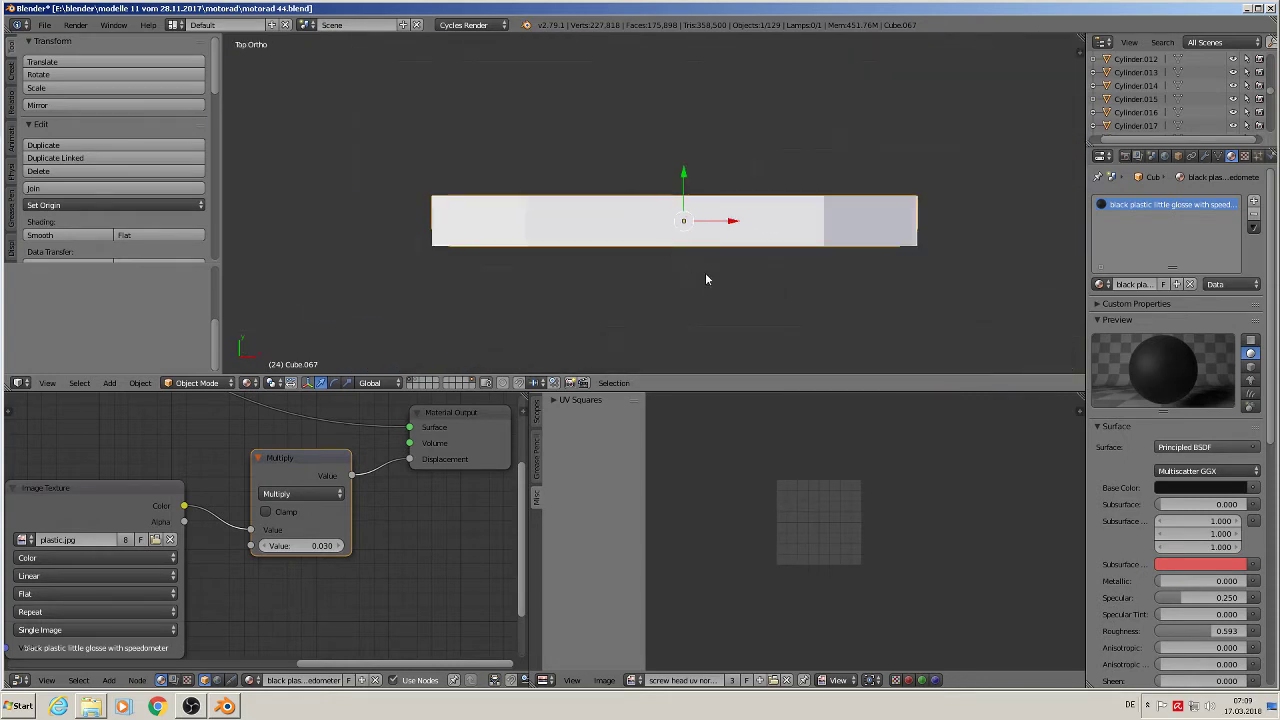
shift+middle_drag(705, 279, 673, 122)
key(Tab)
scroll(683, 238, up, 3)
key(KP_1)
key(Tab)
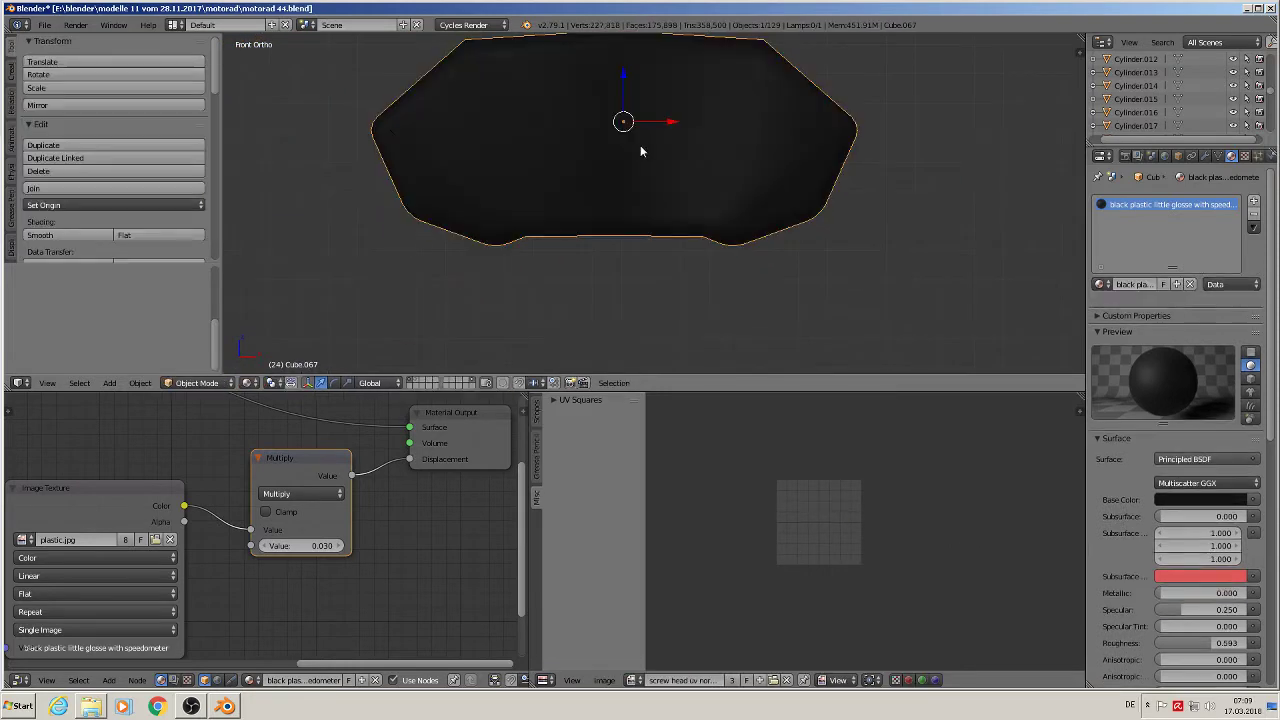
shift+middle_drag(609, 148, 625, 227)
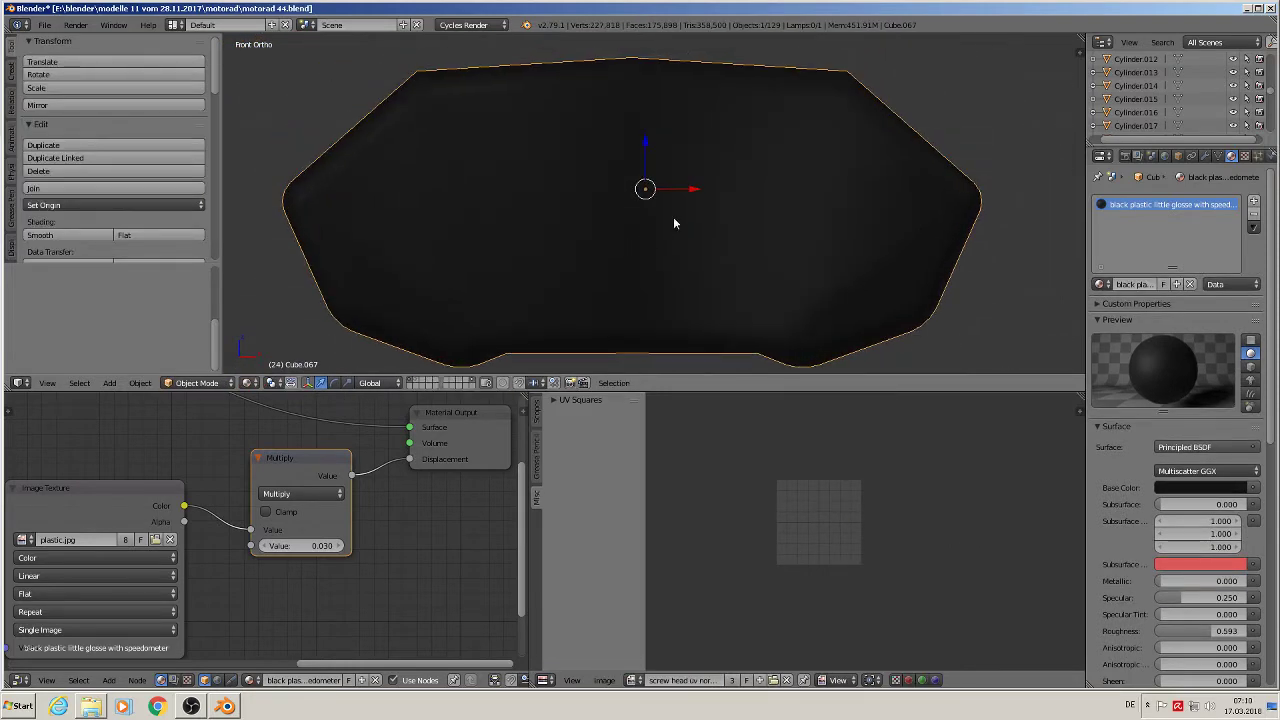
- Add a second material slot to the housing and create a new material in it
click(1258, 202)
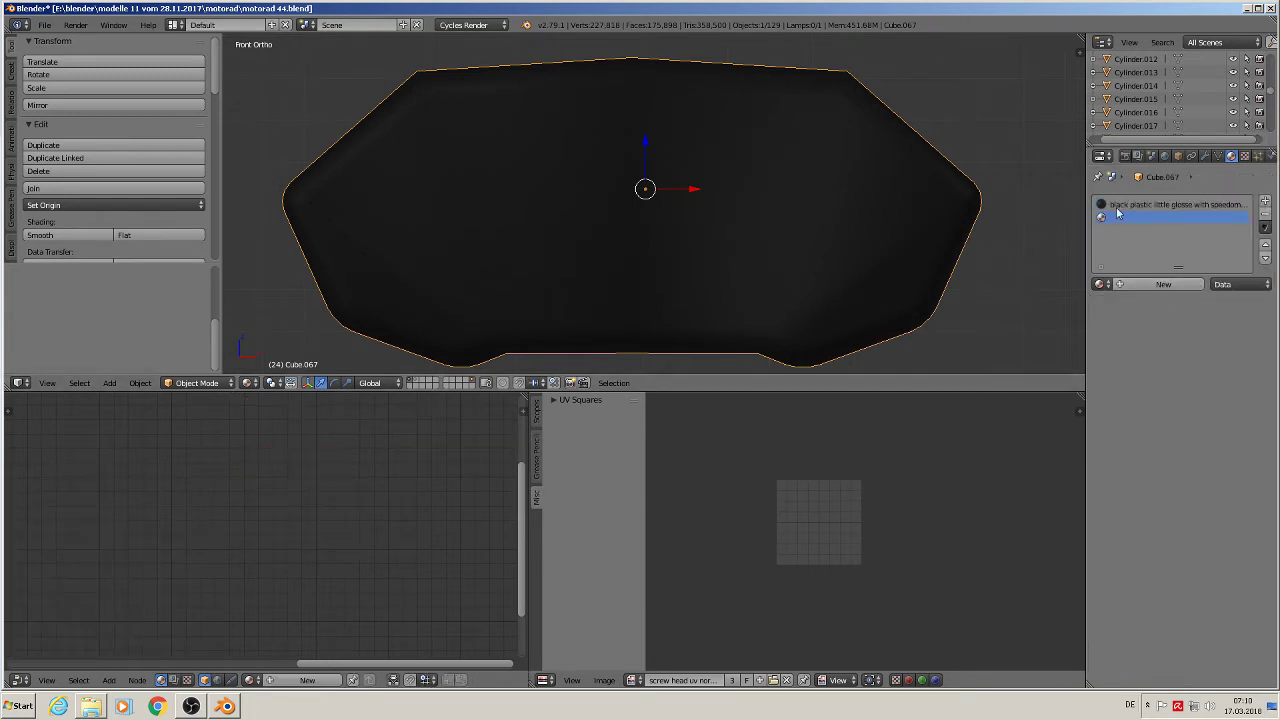
click(1160, 285)
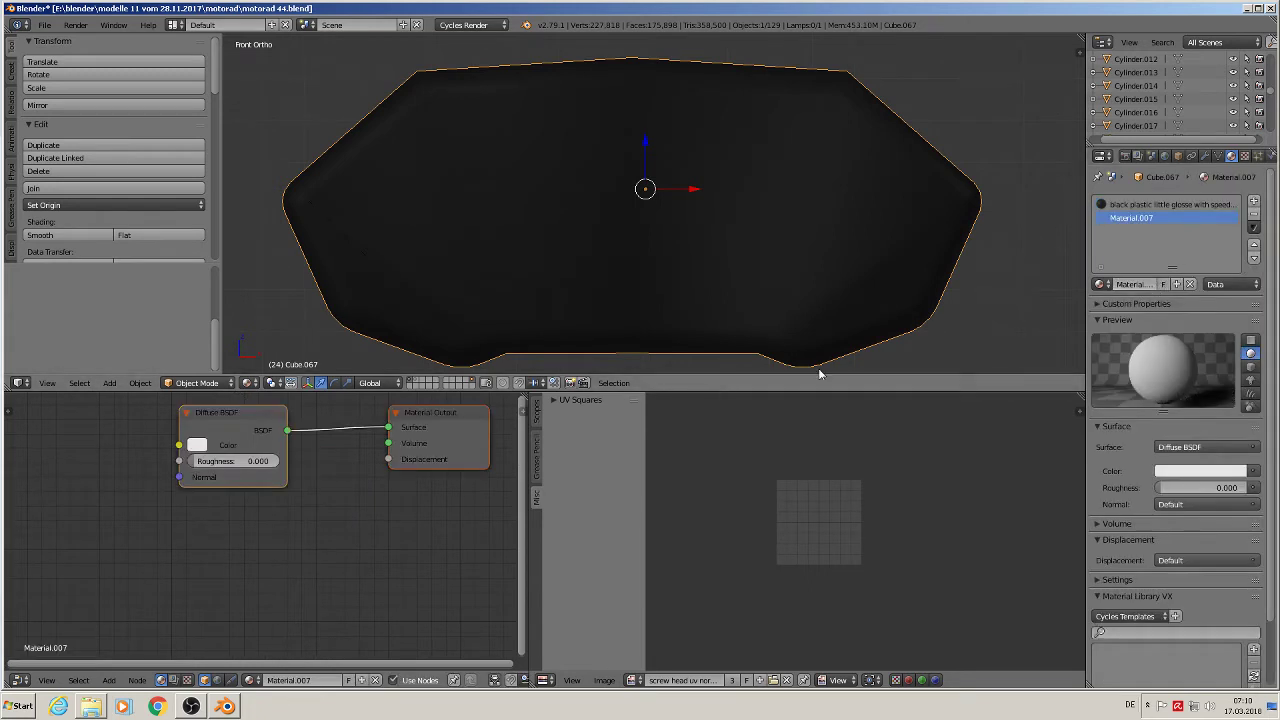
scroll(354, 506, down, 2)
- Copy the Texture Coordinate, Mapping, Image Texture and Principled BSDF nodes from the black plastic material into Material.007
click(1160, 205)
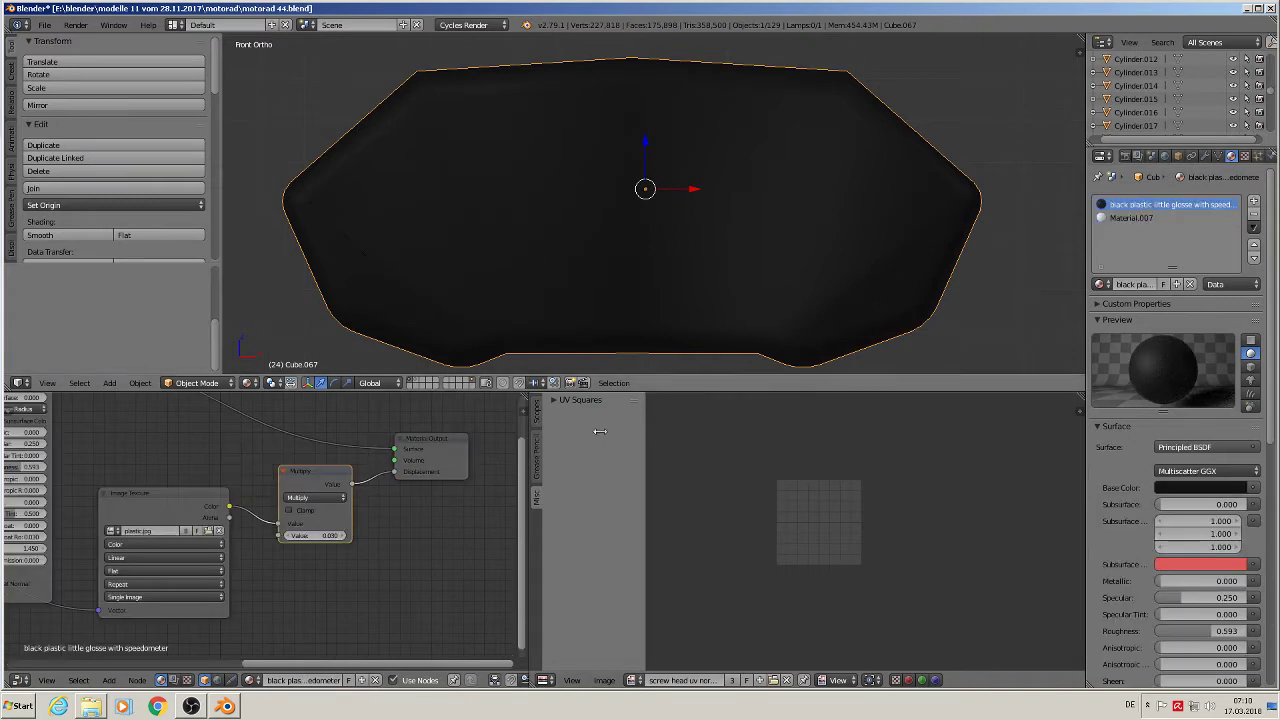
scroll(311, 543, down, 2)
middle_drag(311, 543, 590, 503)
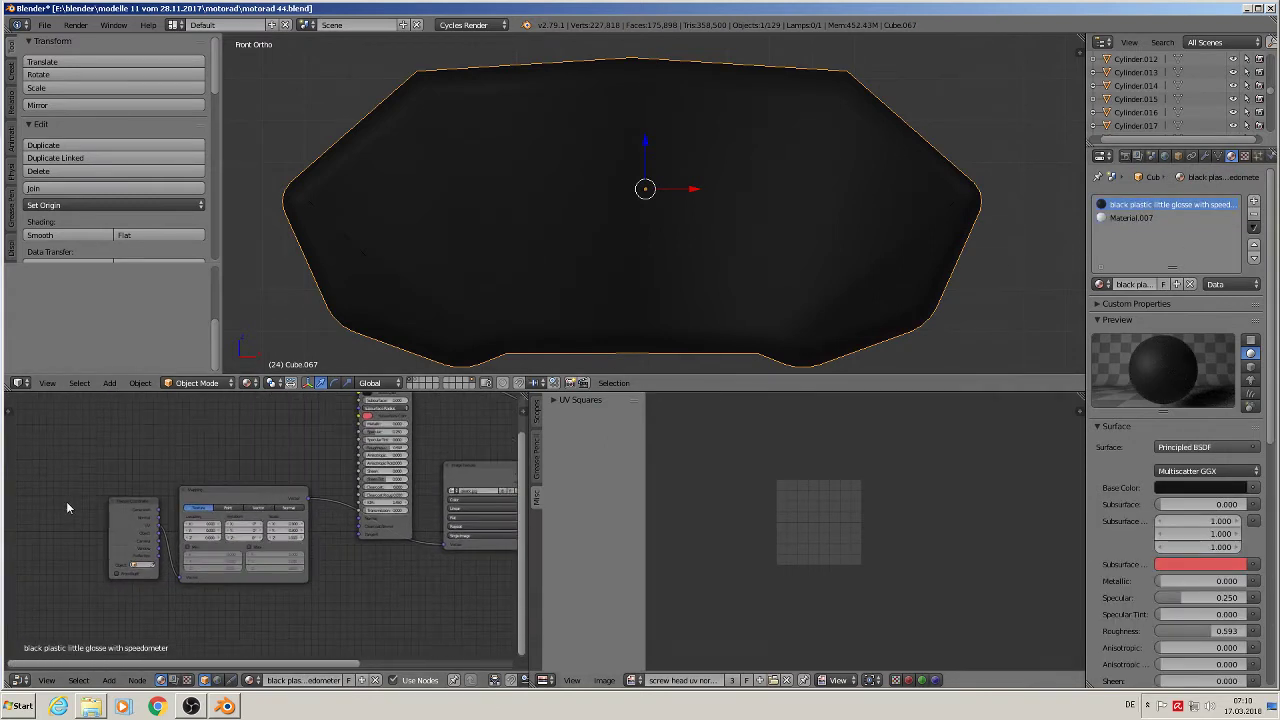
click(141, 511)
click(236, 500)
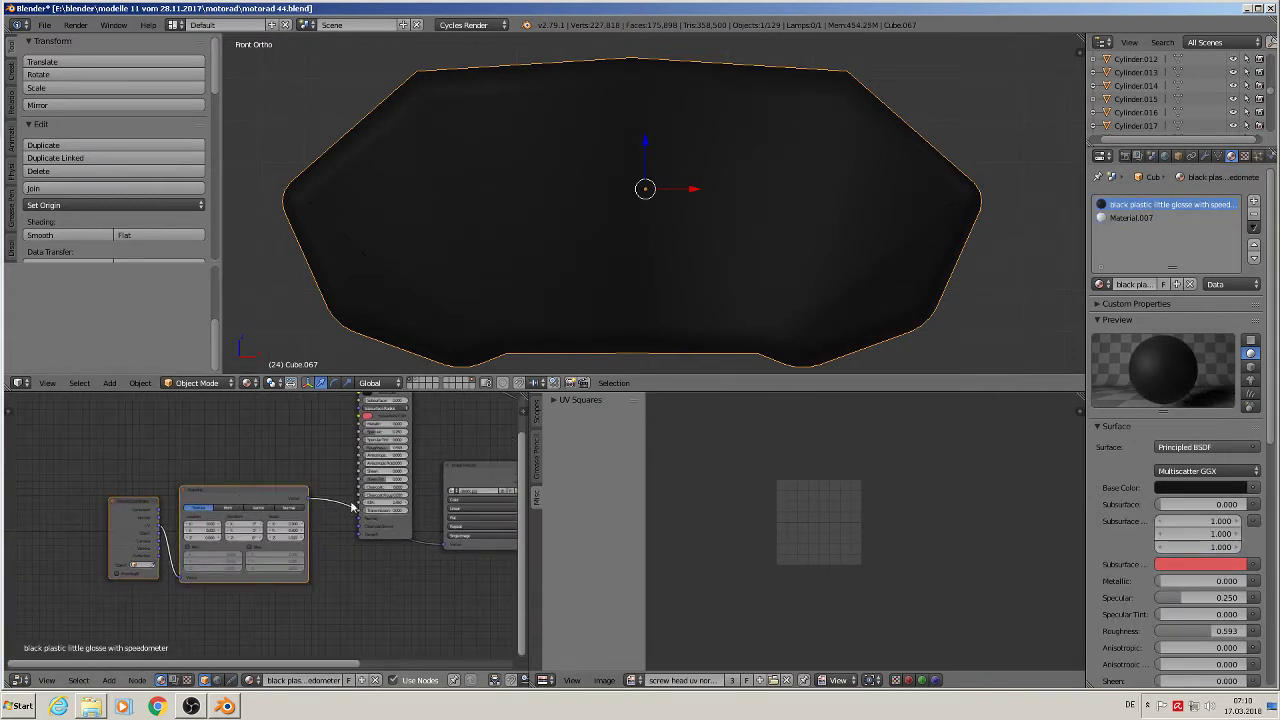
click(478, 470)
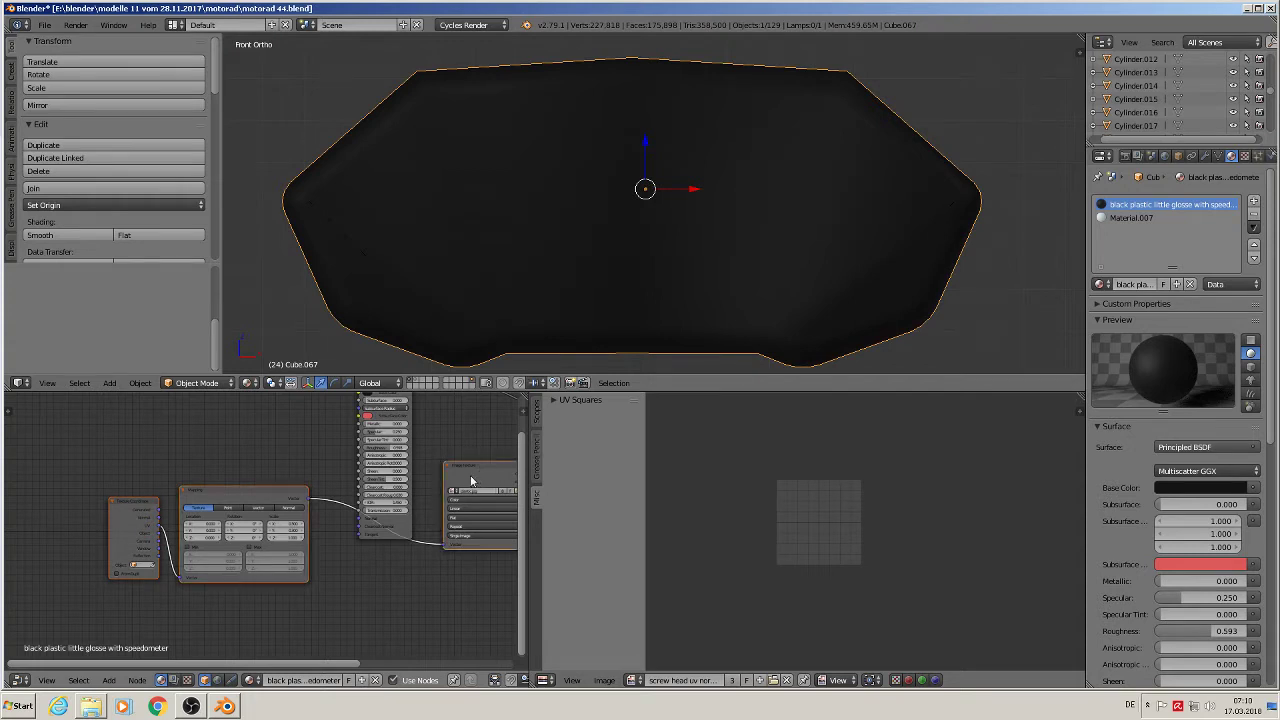
middle_drag(410, 454, 359, 468)
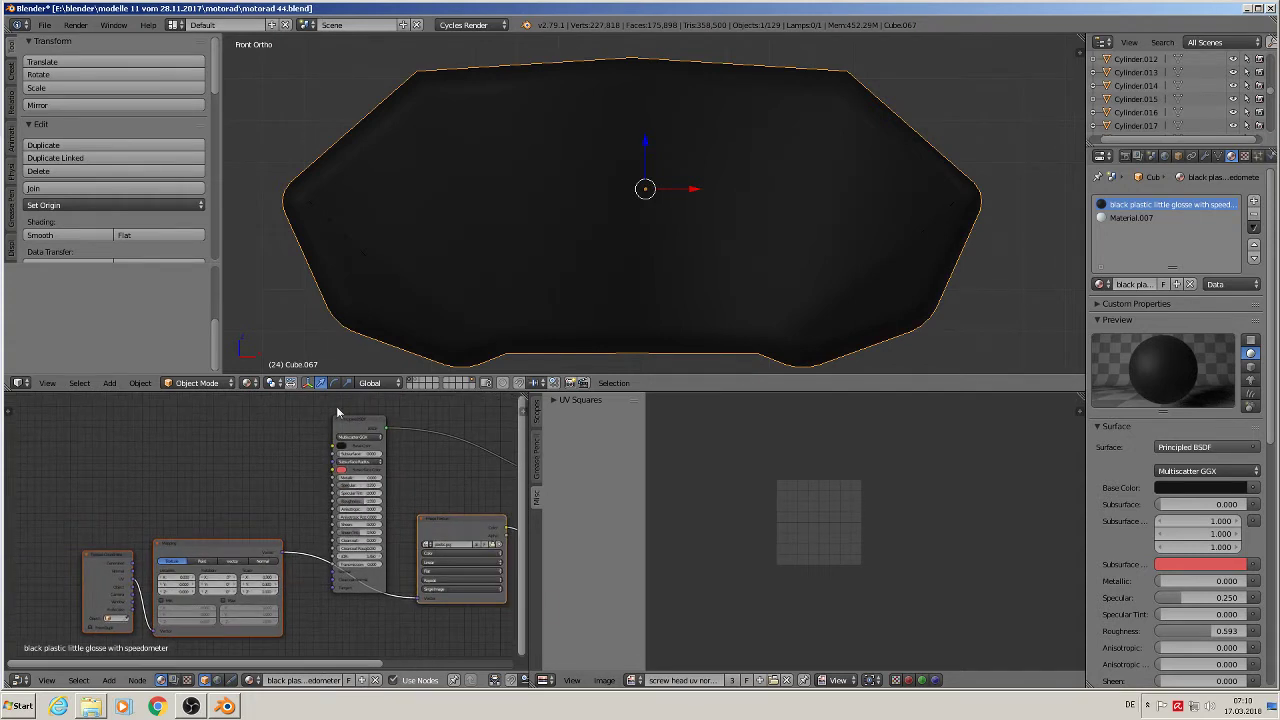
click(358, 428)
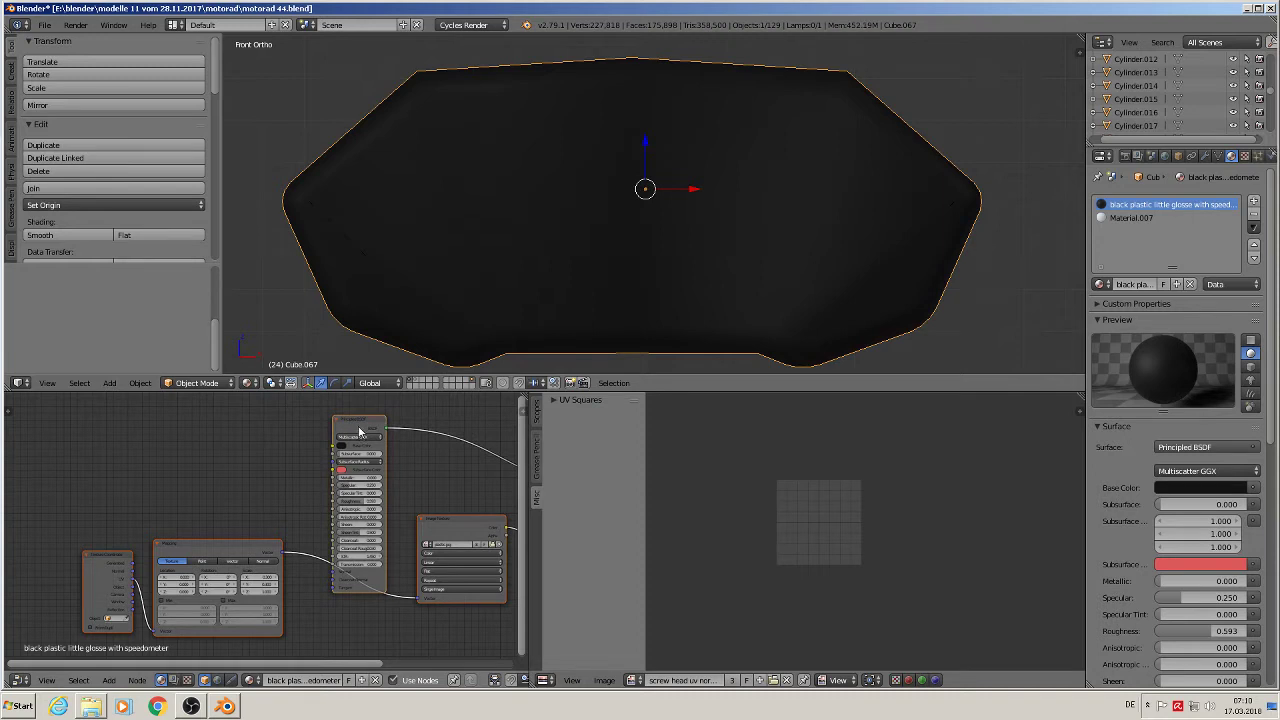
click(1136, 218)
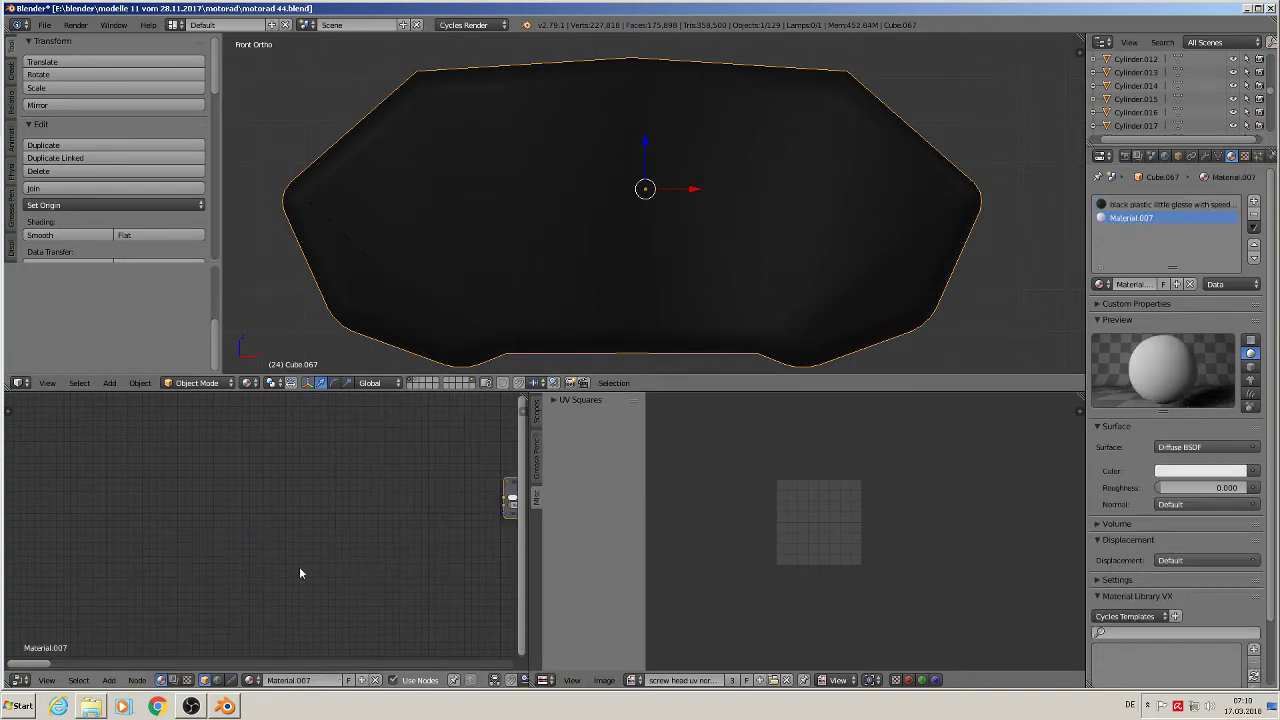
key(ctrl+v)
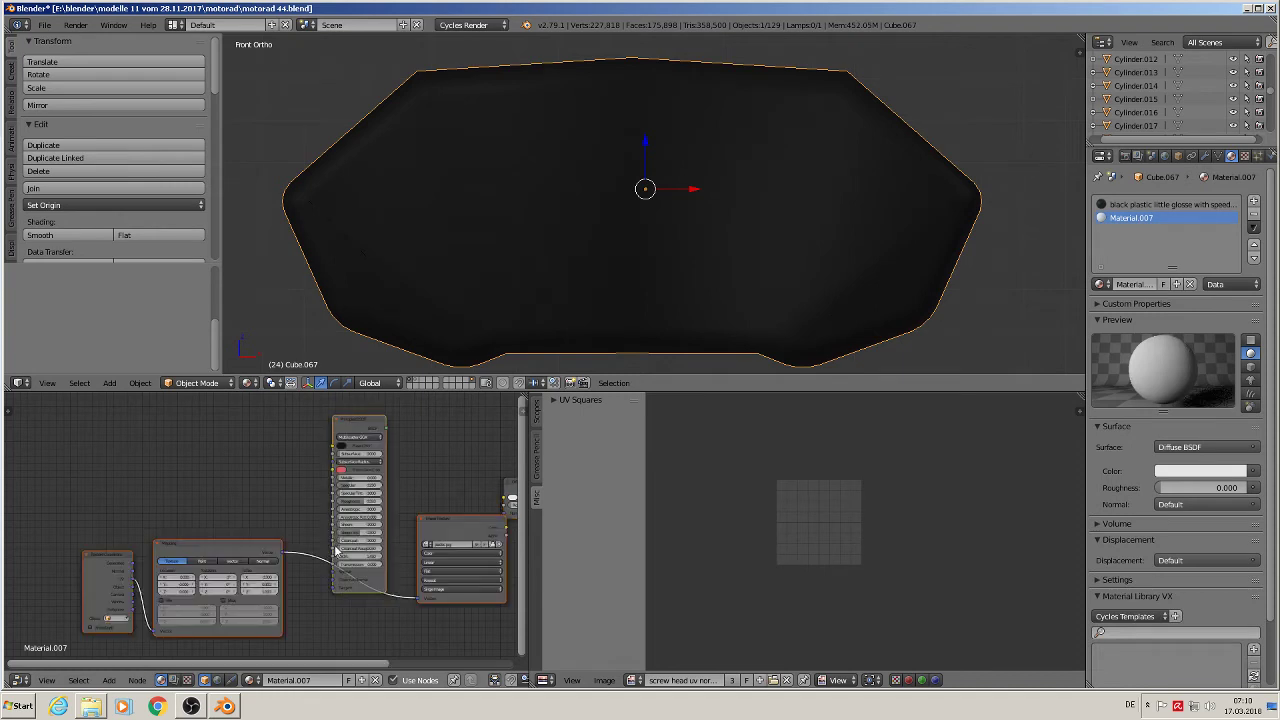
- Delete the Diffuse BSDF, connect the Principled BSDF to the Material Output instead, and place the Image Texture node beside the Mapping node
middle_drag(456, 593, 331, 562)
scroll(331, 565, down, 1)
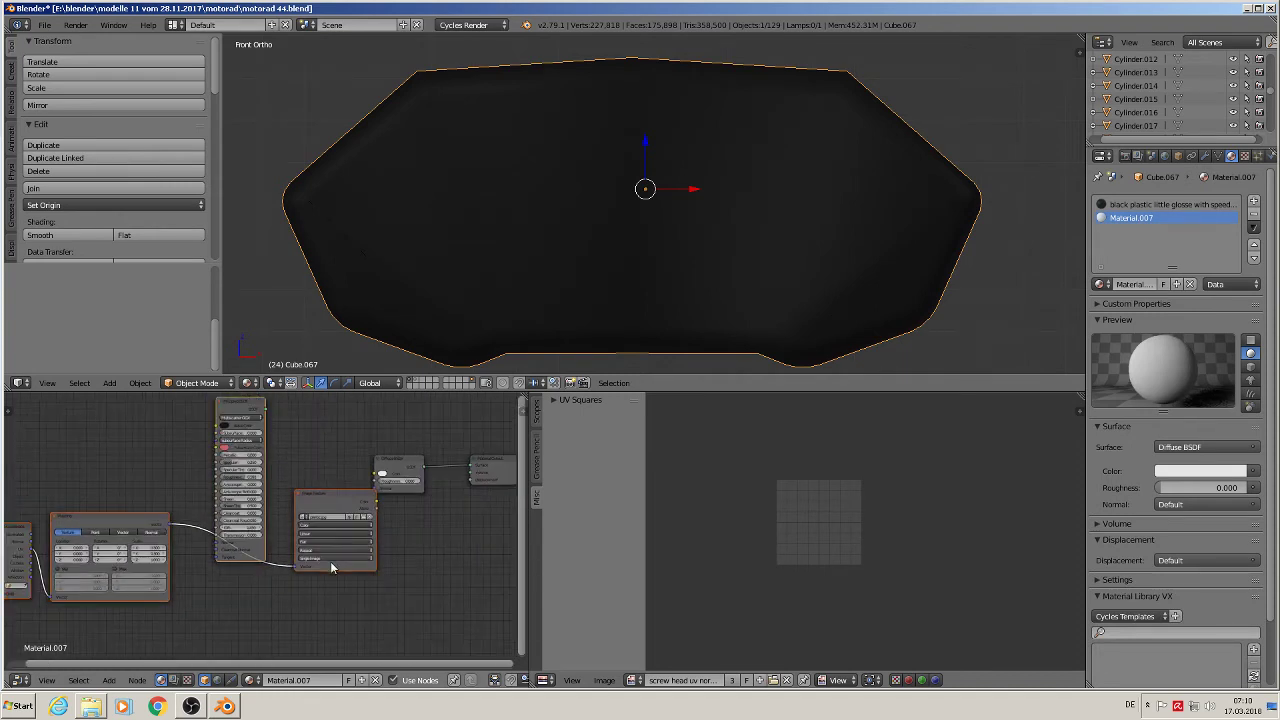
click(403, 464)
key(x)
drag(236, 411, 470, 467)
drag(321, 494, 221, 490)
middle_drag(251, 500, 321, 544)
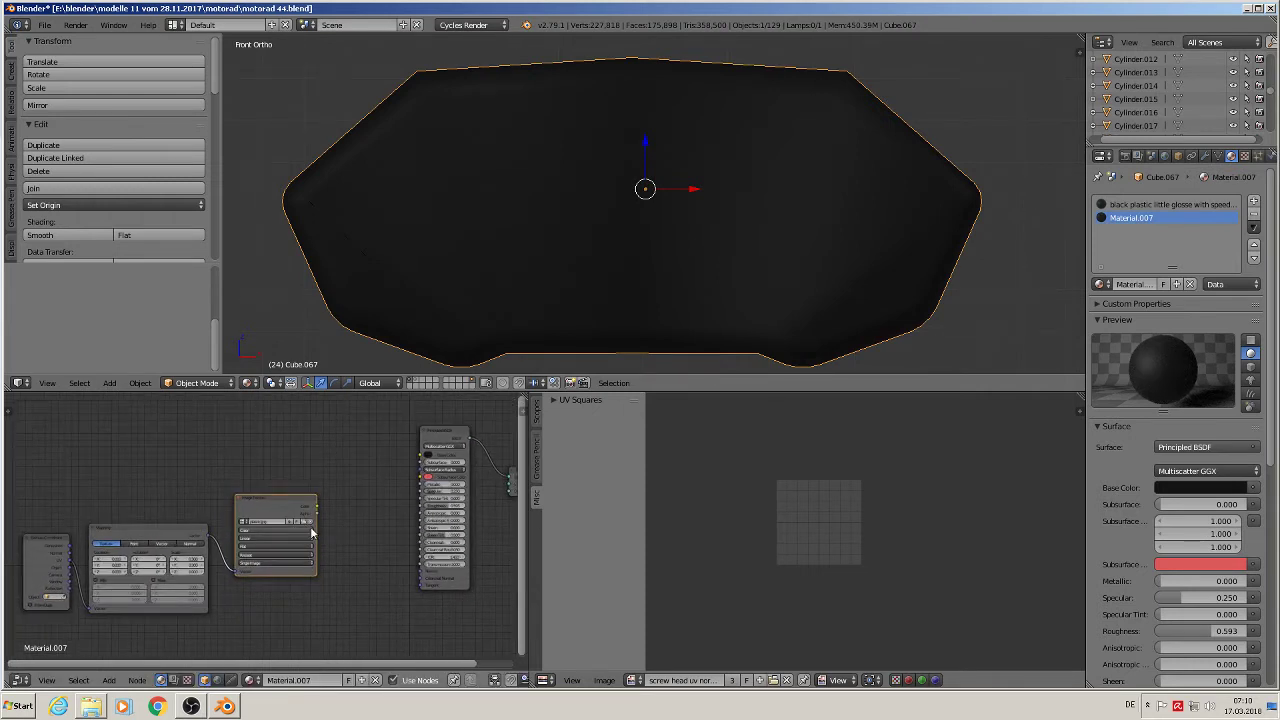
- Switch to the file explorer and open the textures folder inside the motorad project folder, maximized
click(1246, 9)
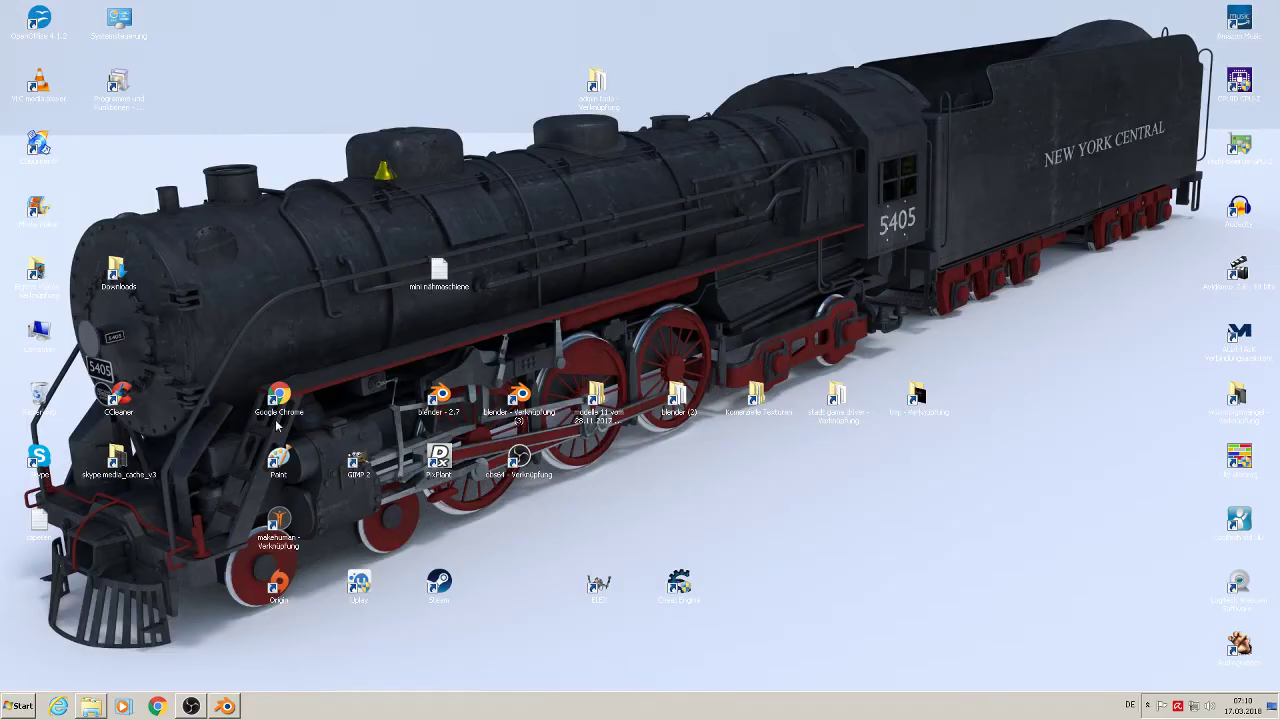
click(93, 706)
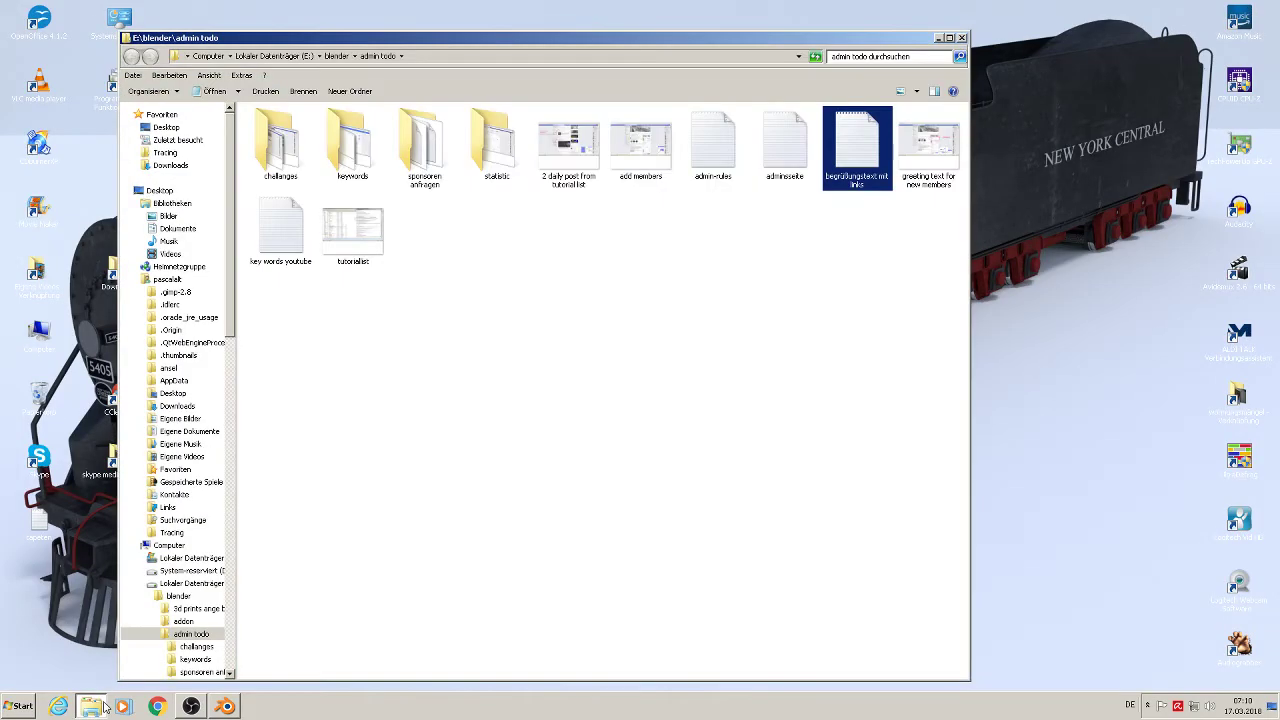
click(961, 37)
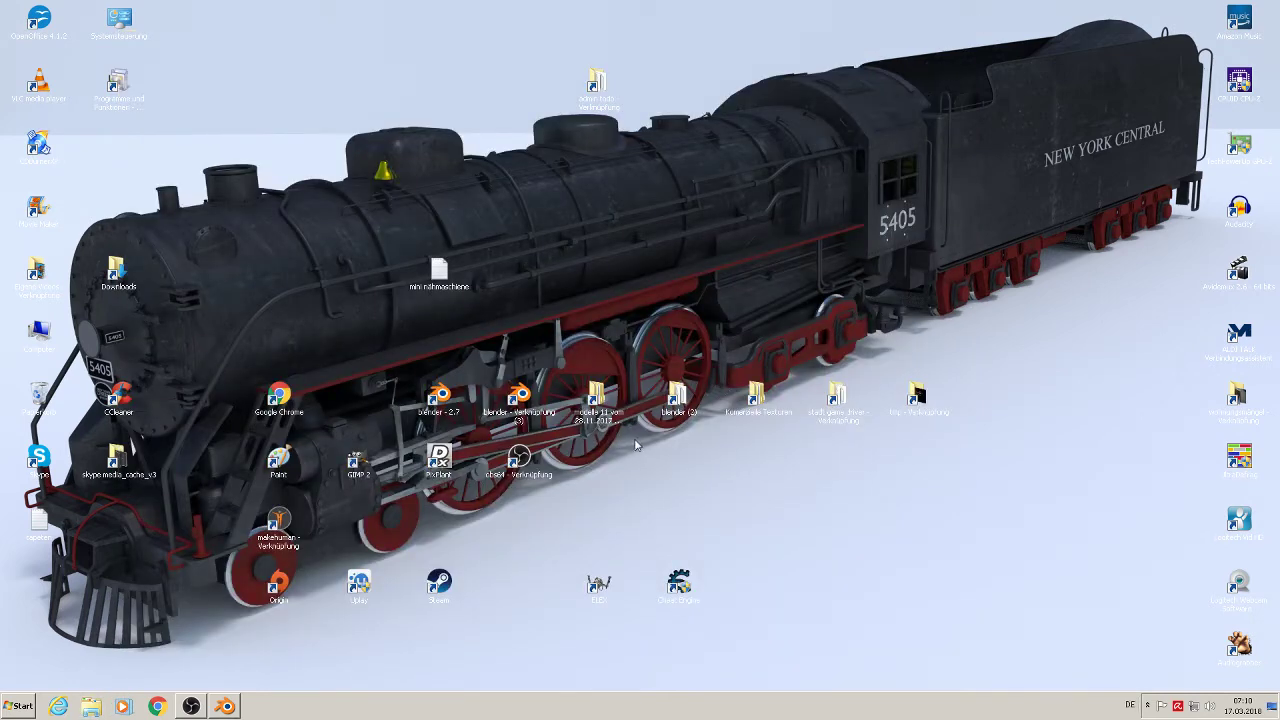
double_click(596, 398)
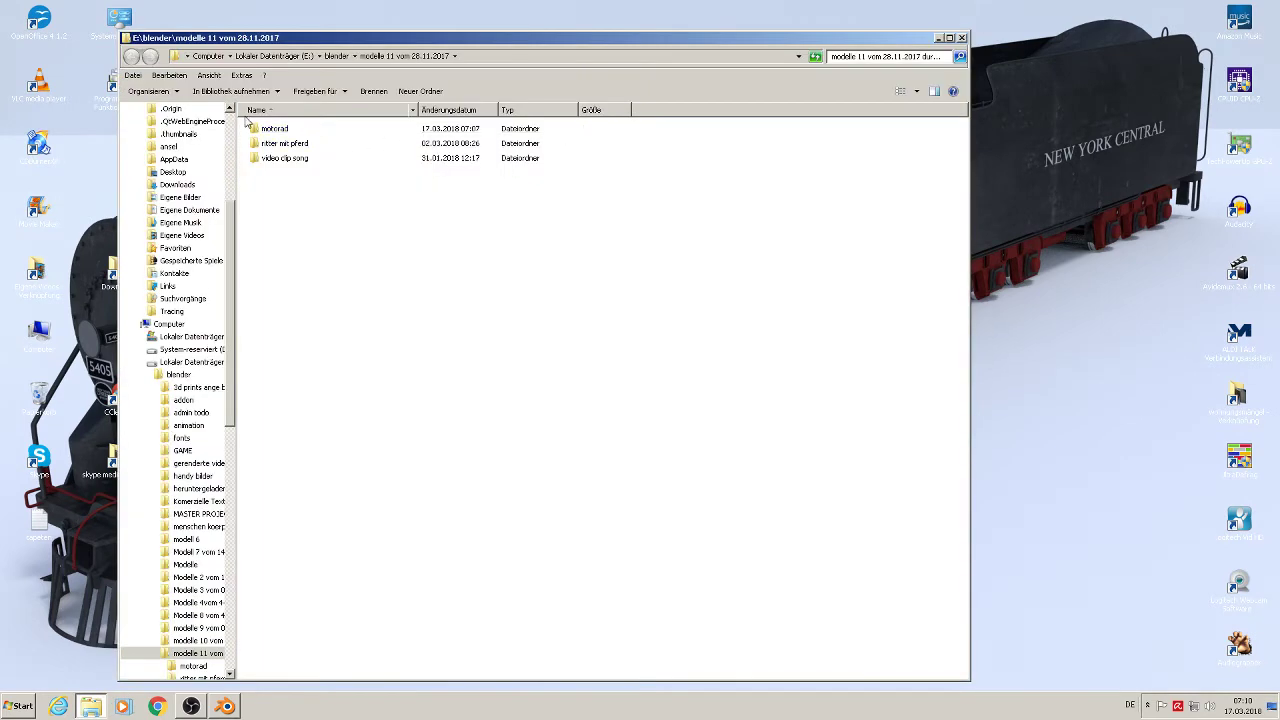
double_click(276, 128)
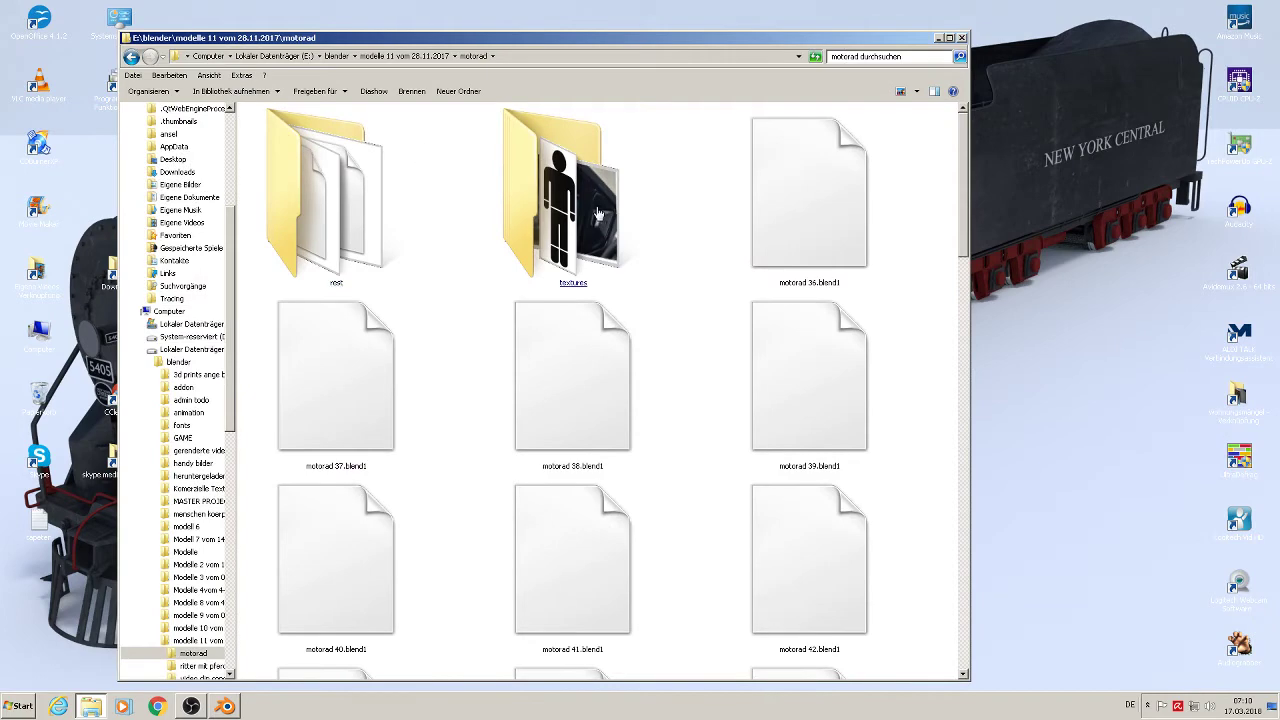
double_click(598, 213)
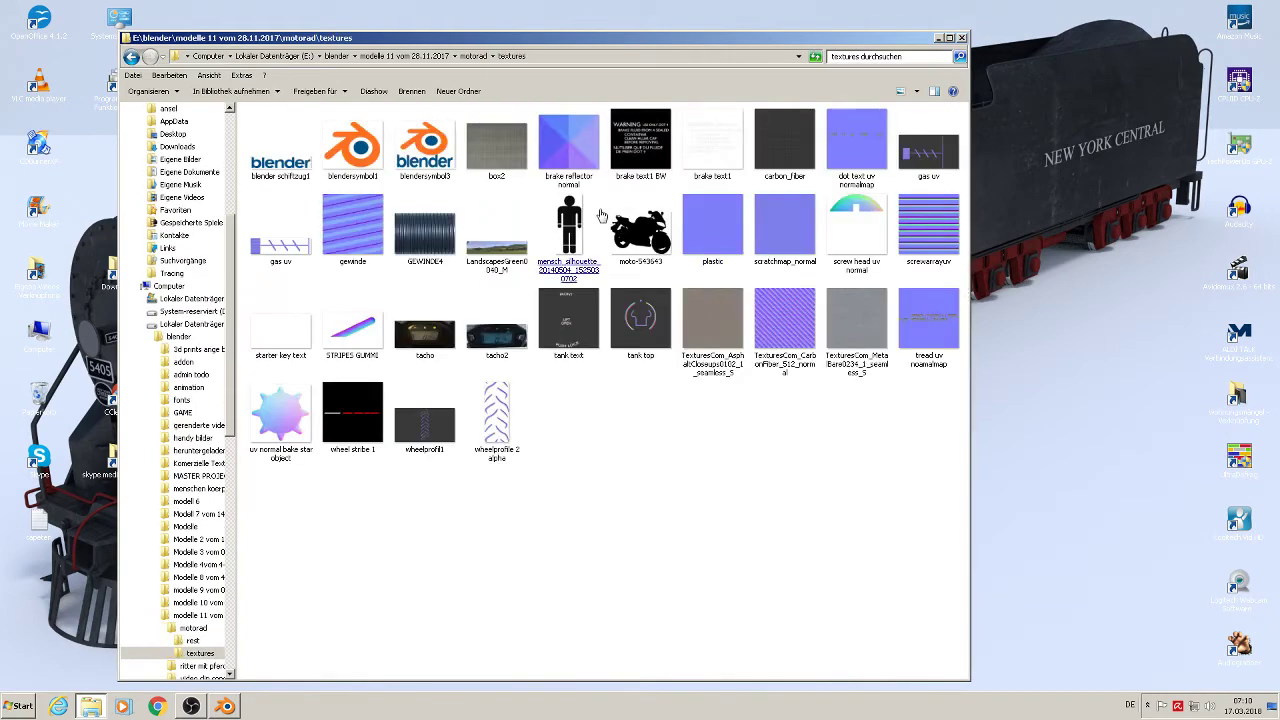
click(949, 37)
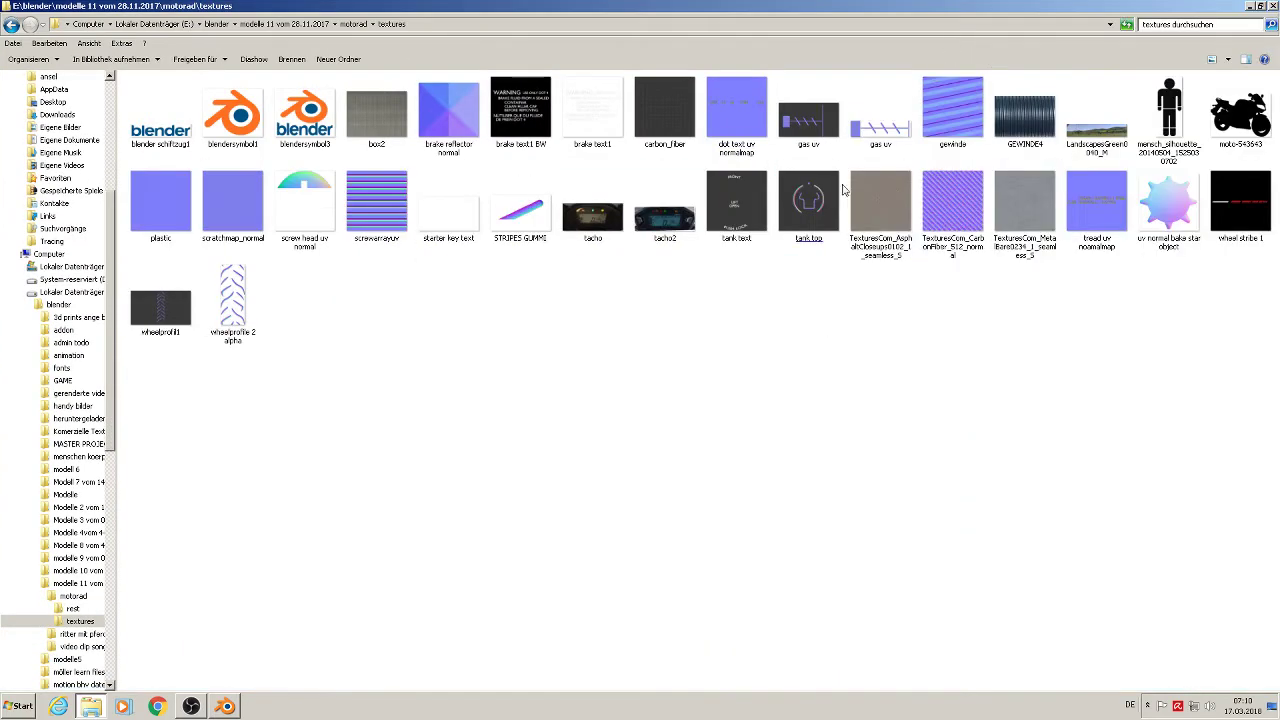
- View the tacho and tacho2 photos enlarged and compare their speedometer displays as candidate textures
double_click(624, 211)
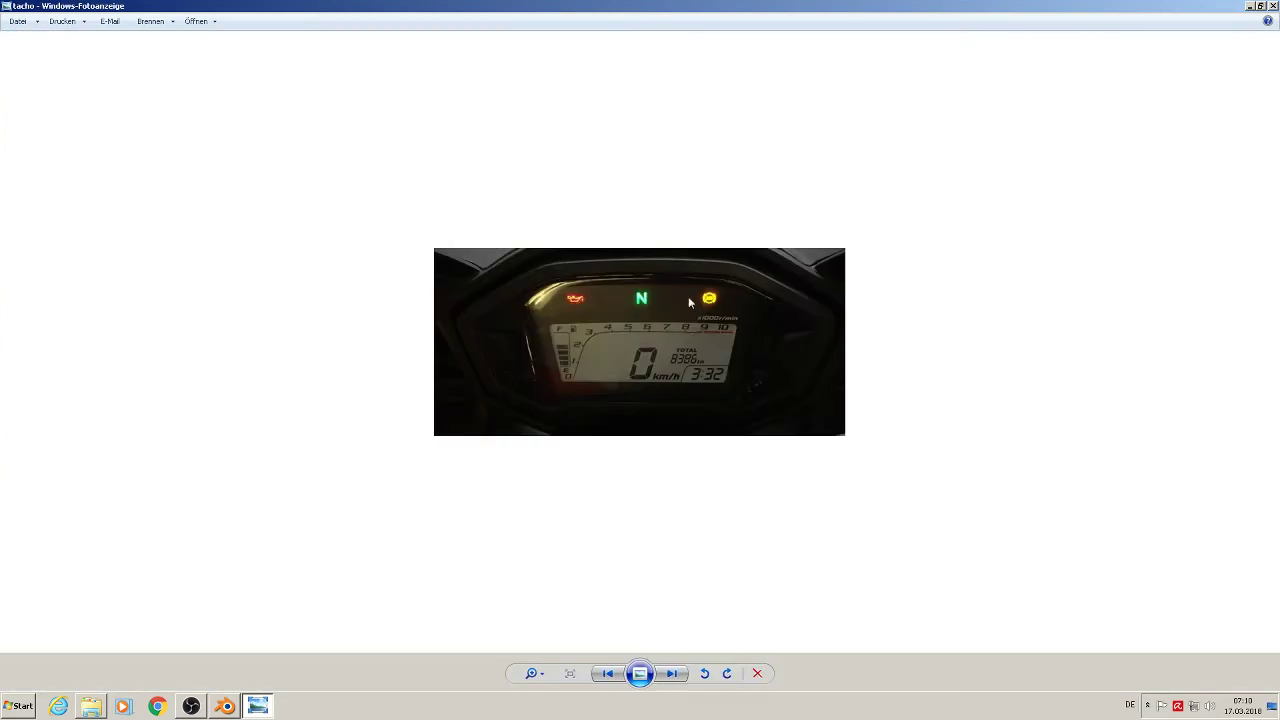
scroll(690, 305, up, 3)
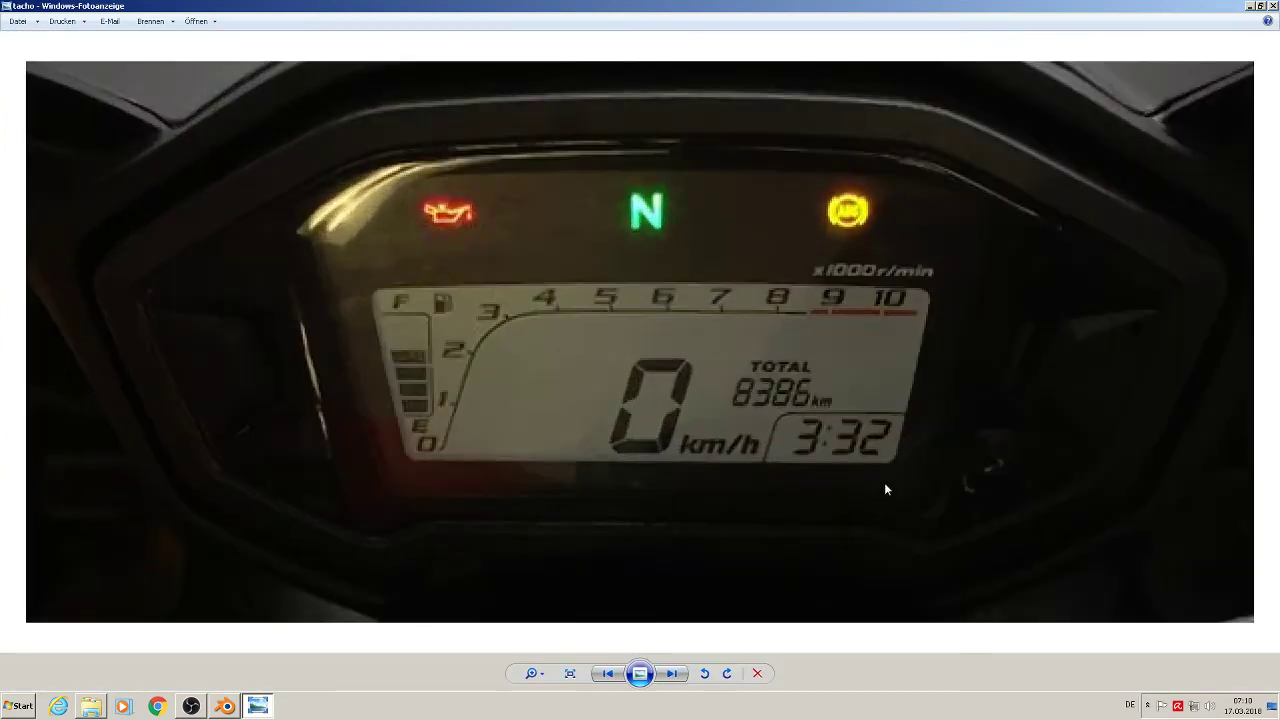
scroll(863, 252, down, 1)
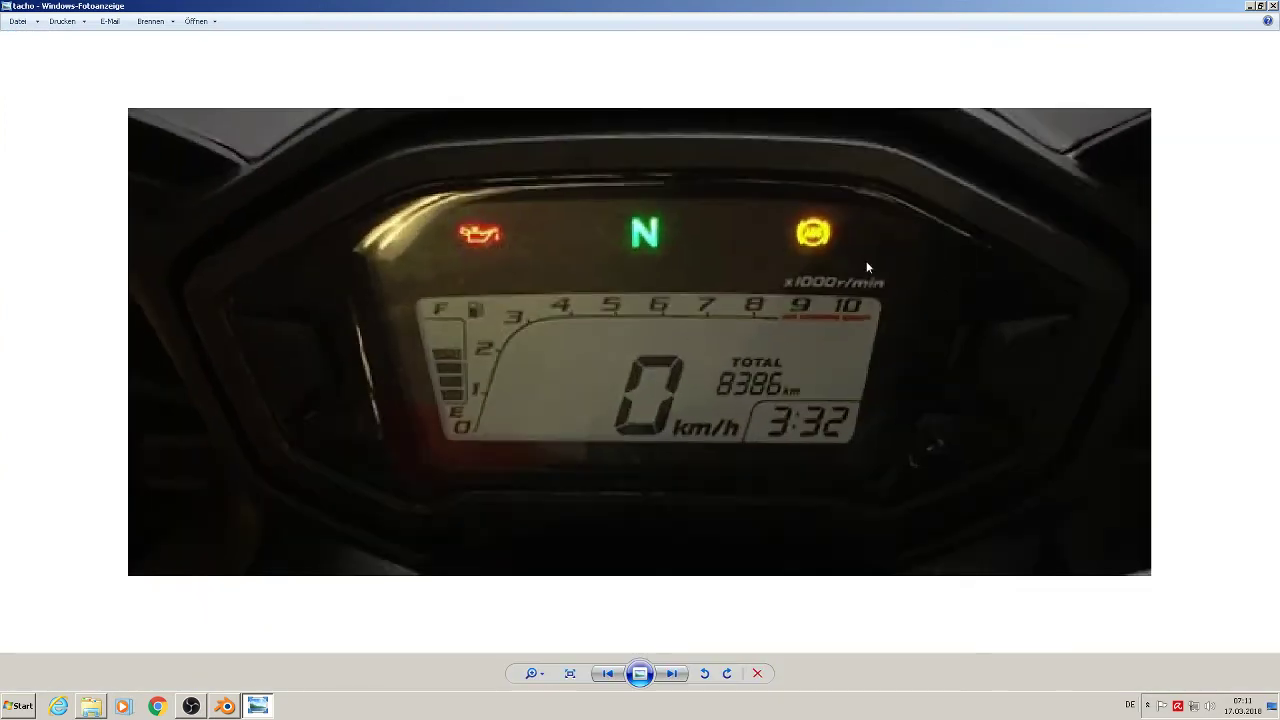
scroll(920, 324, down, 1)
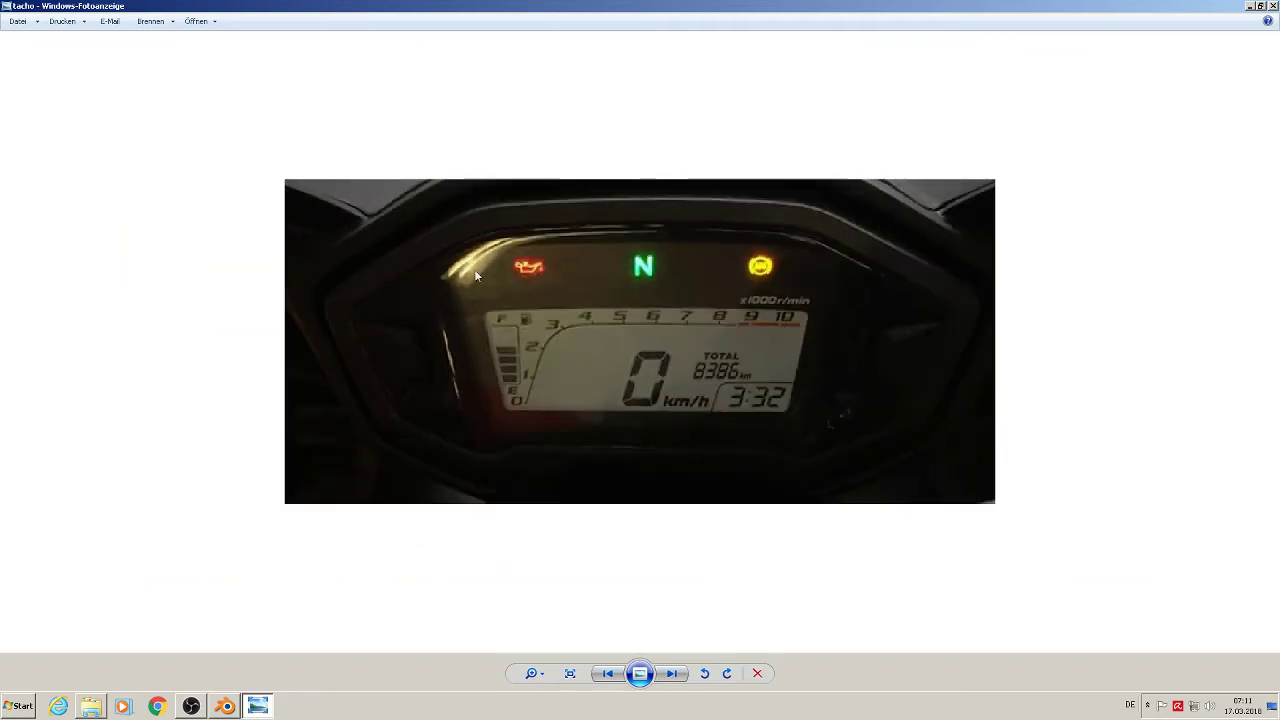
click(1250, 6)
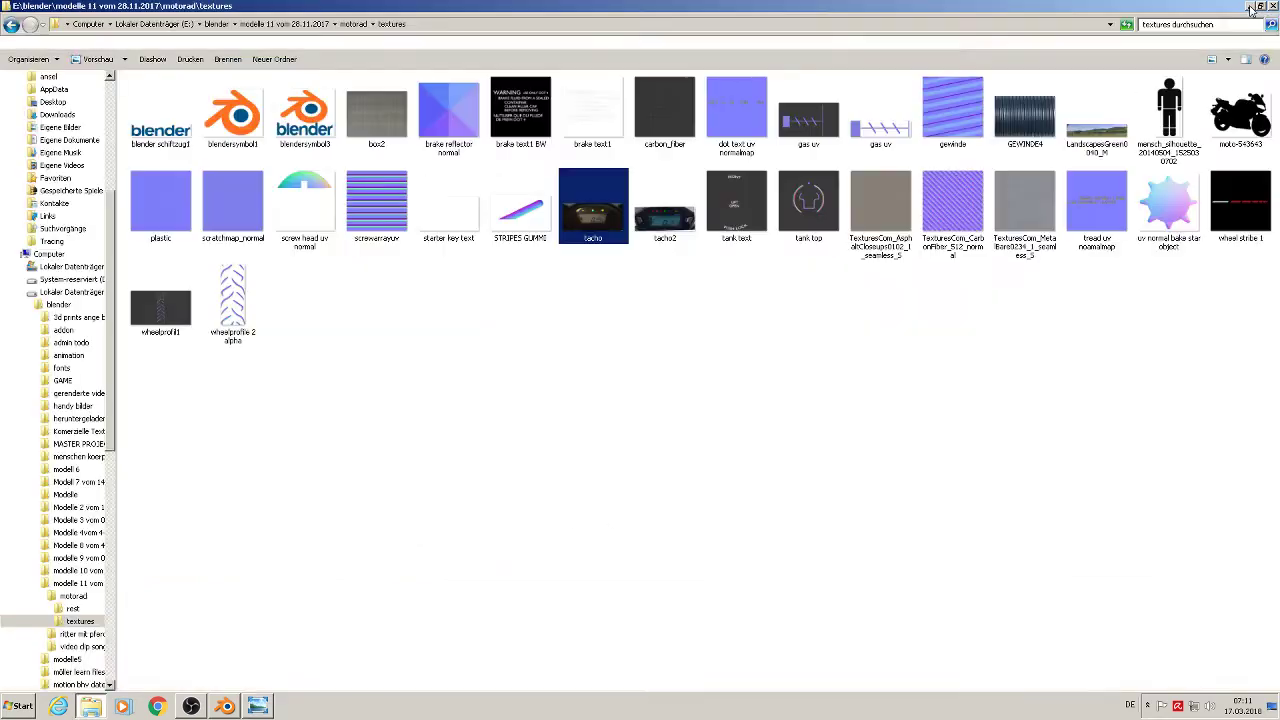
double_click(677, 249)
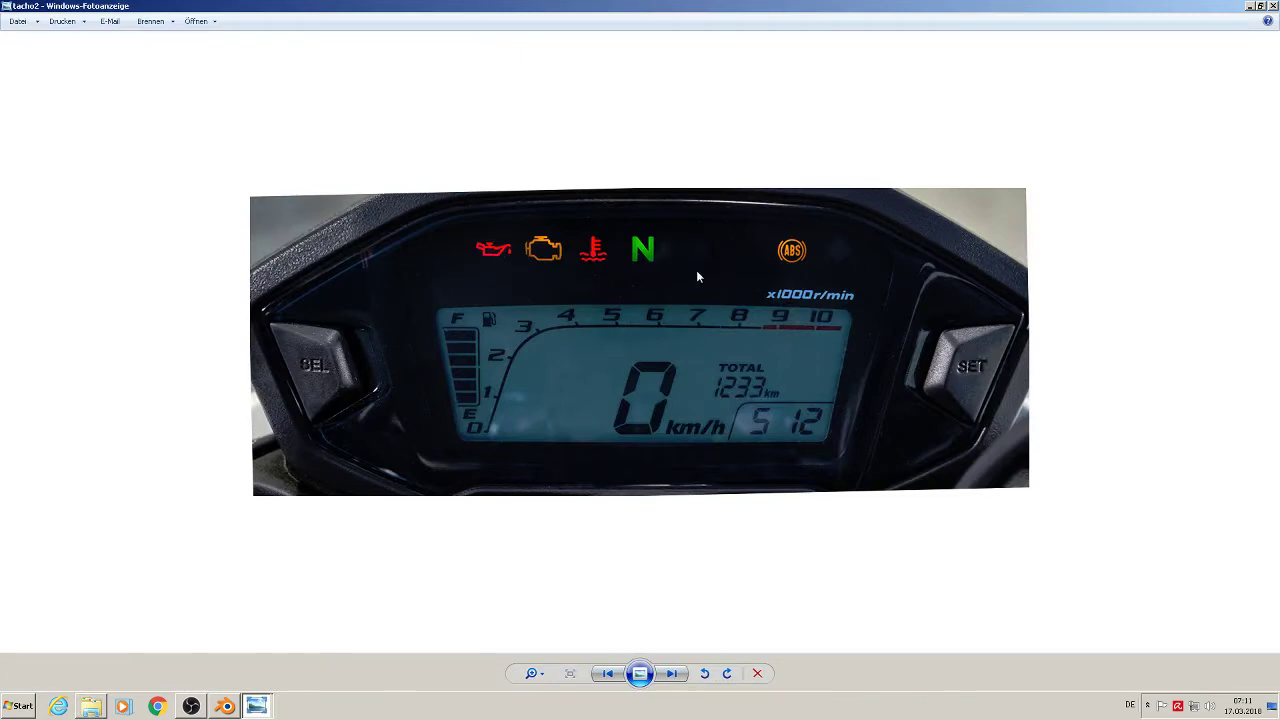
scroll(715, 304, up, 2)
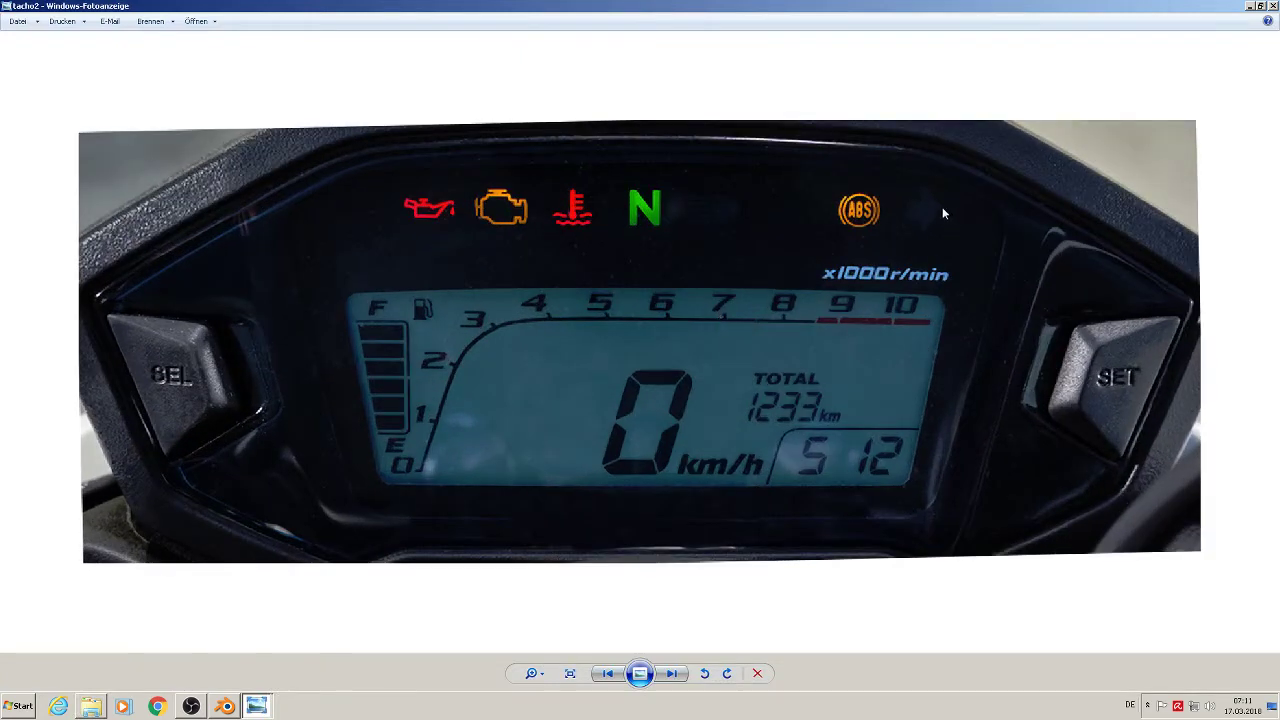
click(1273, 7)
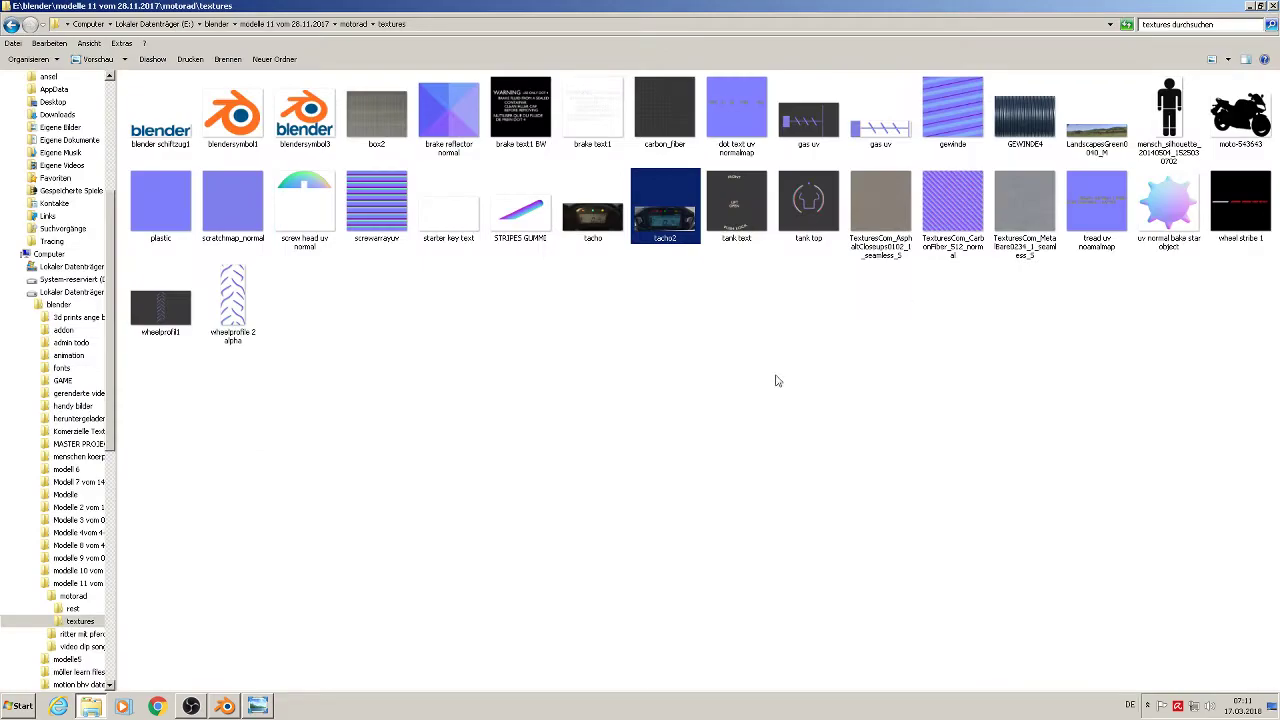
- Switch back to Blender and load tacho2.jpg into the Image Texture node of Material.007
click(226, 706)
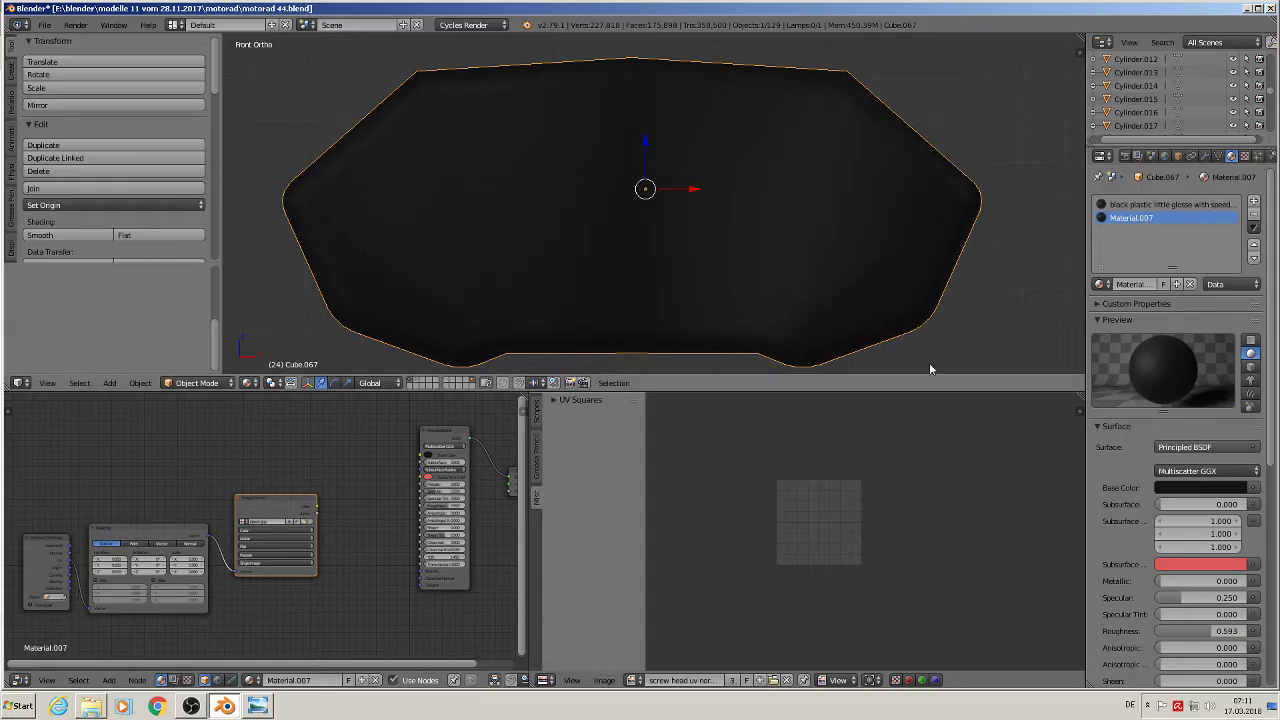
scroll(293, 534, up, 1)
scroll(292, 535, up, 2)
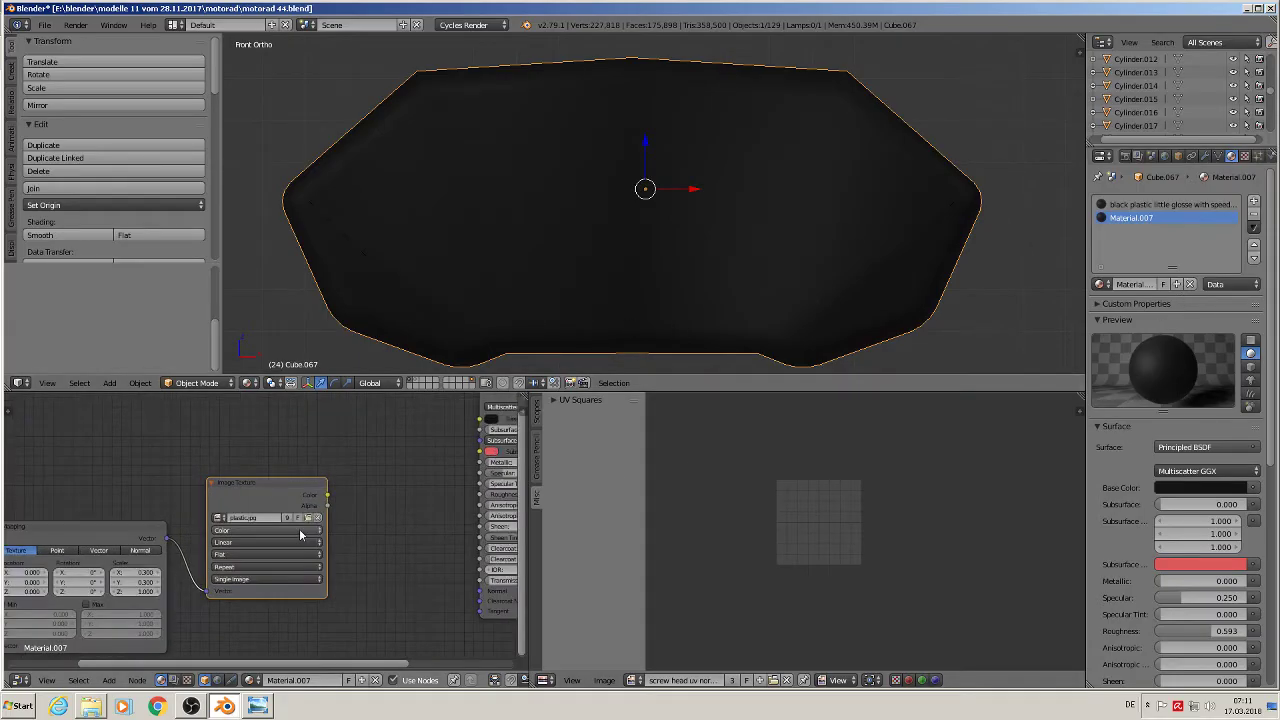
click(307, 516)
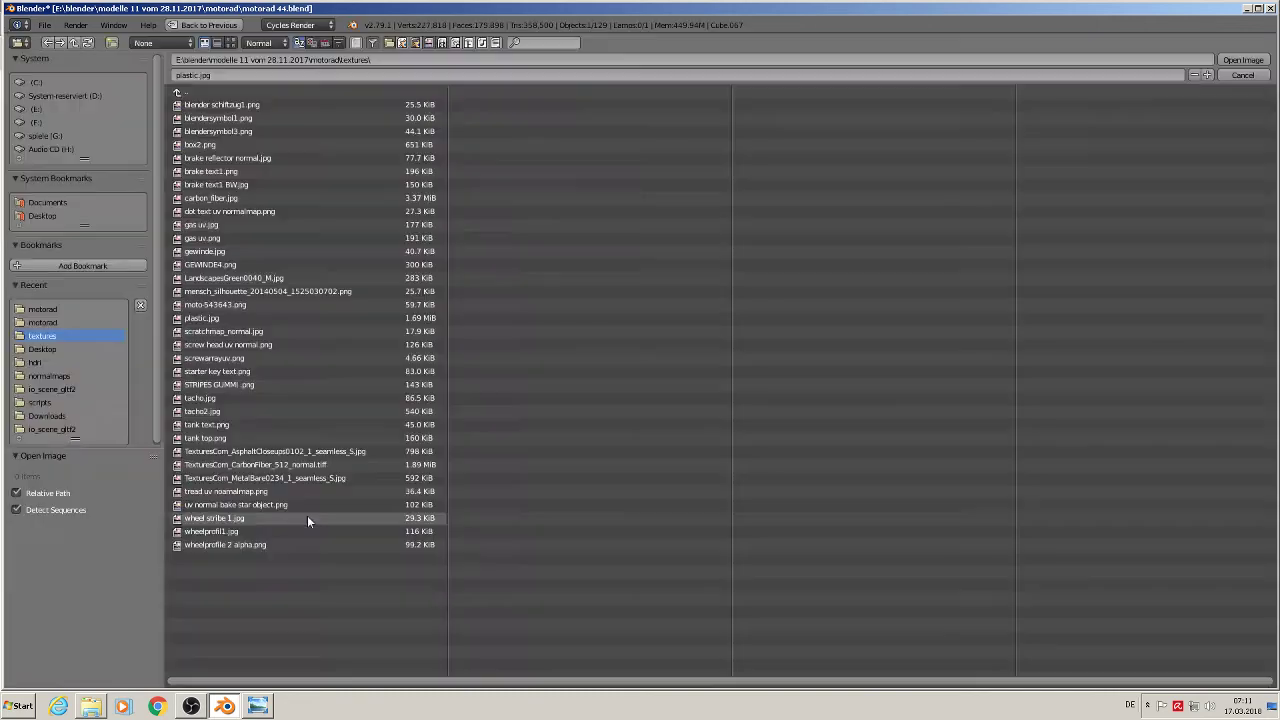
click(231, 42)
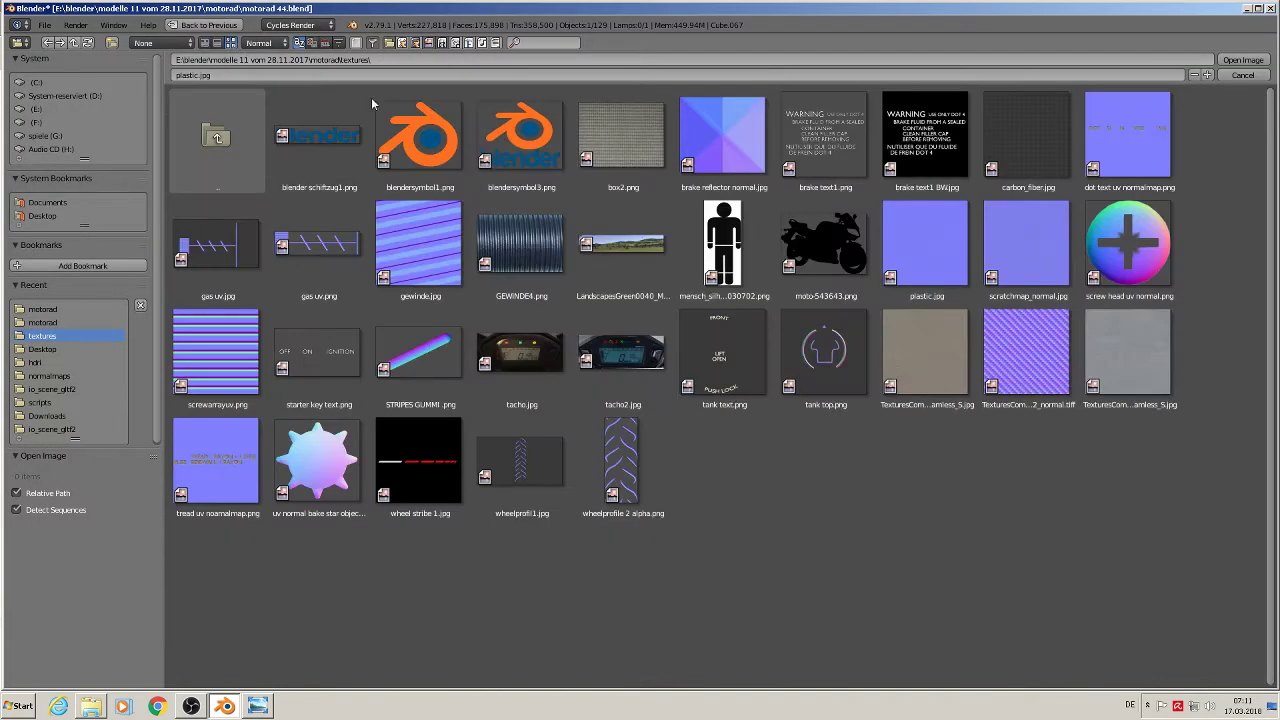
double_click(612, 356)
- Connect the Image Texture colour to the Principled BSDF base colour
scroll(390, 524, down, 1)
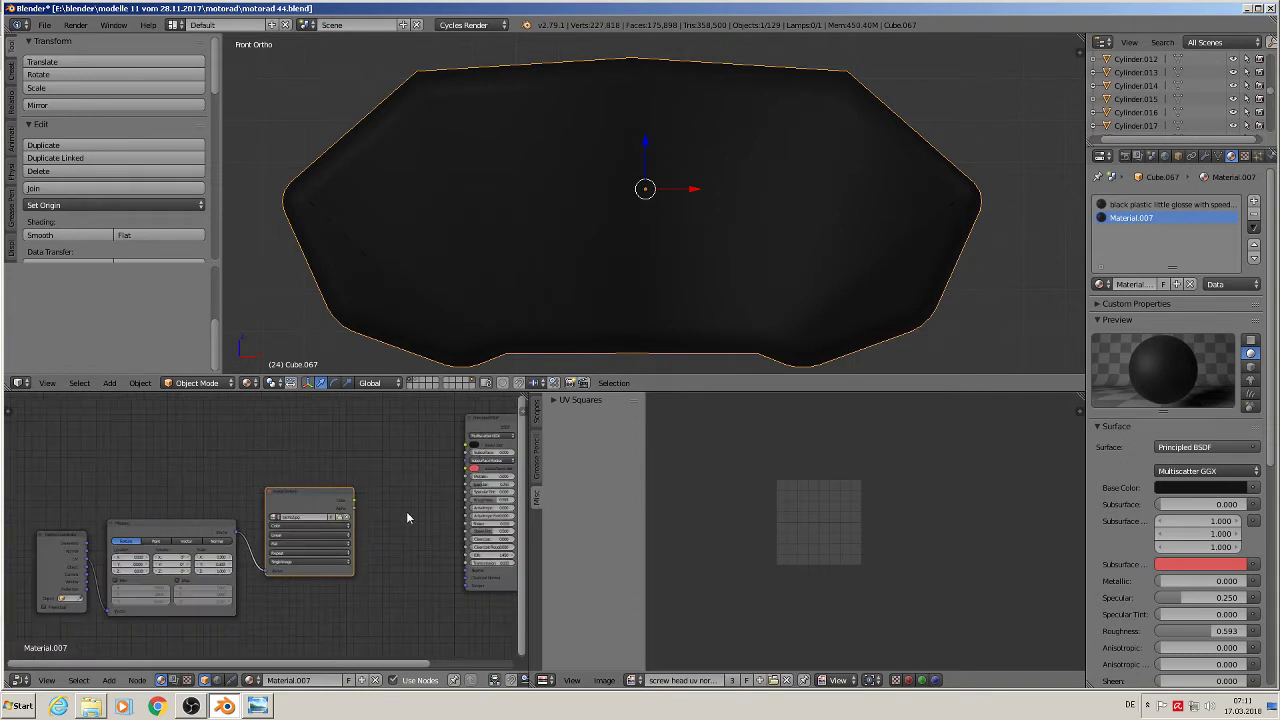
drag(354, 505, 476, 449)
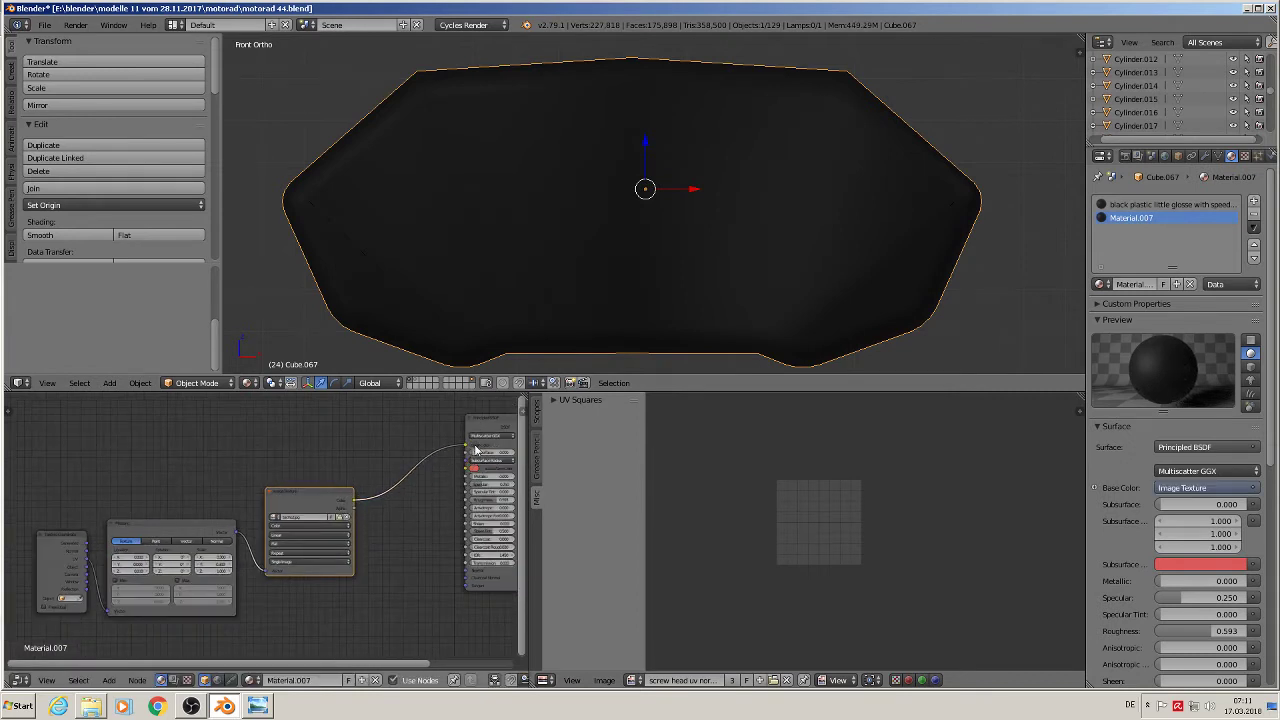
middle_drag(478, 451, 295, 474)
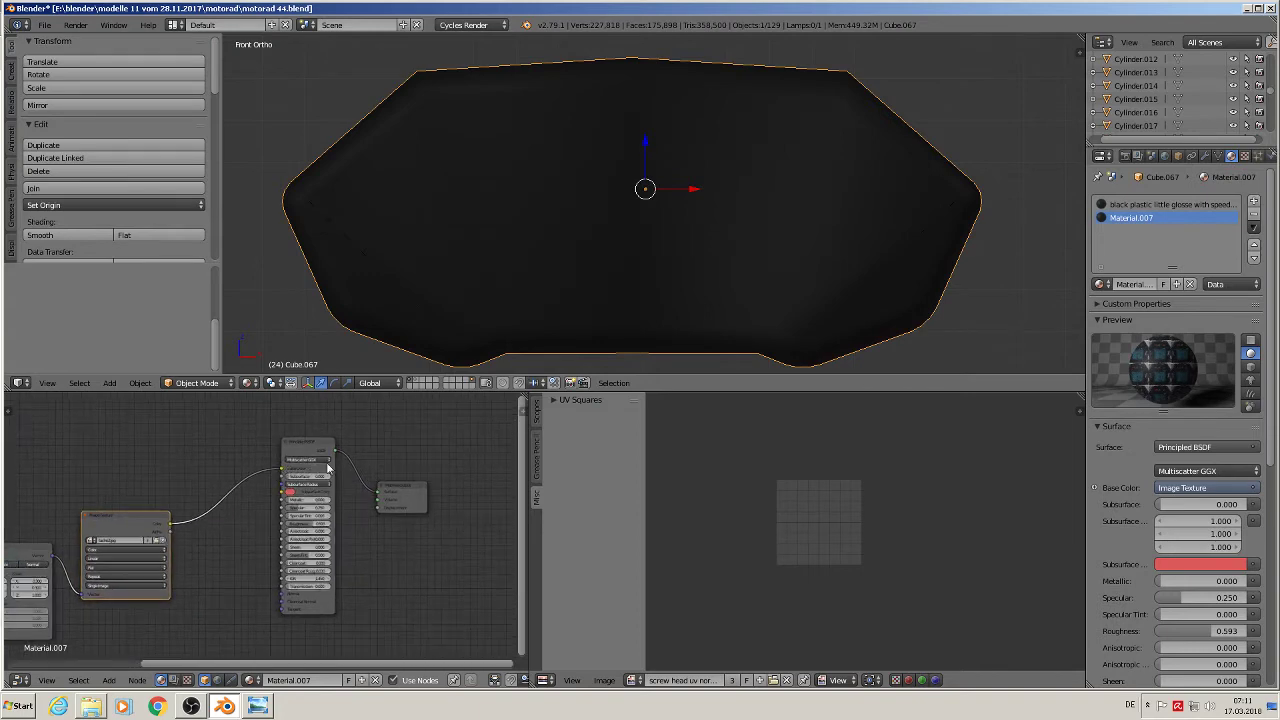
- In face selection of the housing's mesh, select the four large front faces inside the rim
key(Tab)
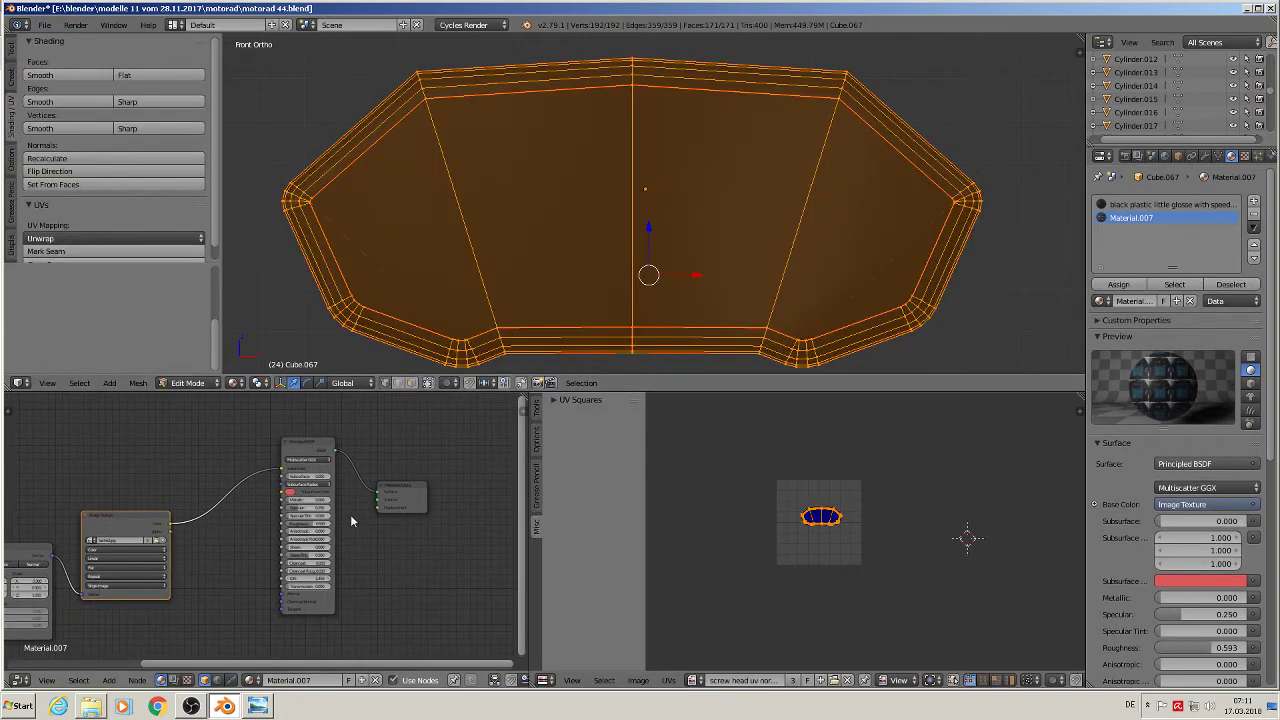
click(413, 385)
right_click(401, 250)
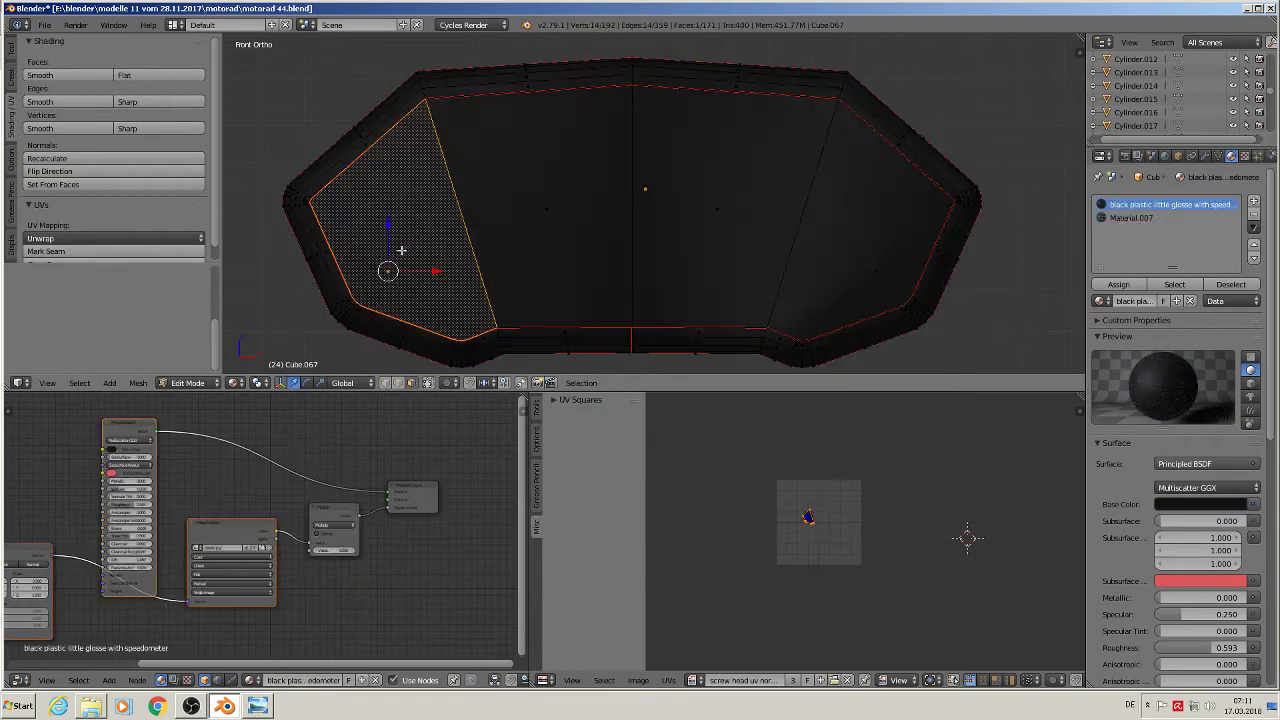
shift+right_click(580, 209)
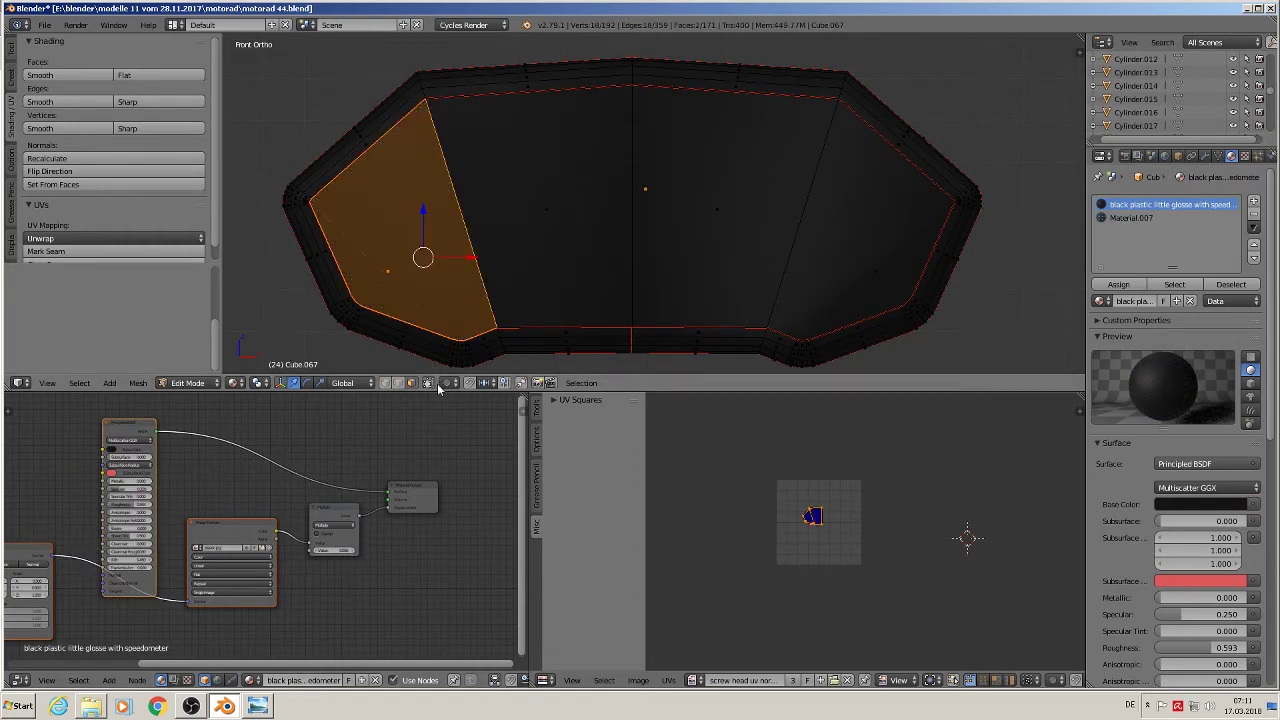
right_click(399, 253)
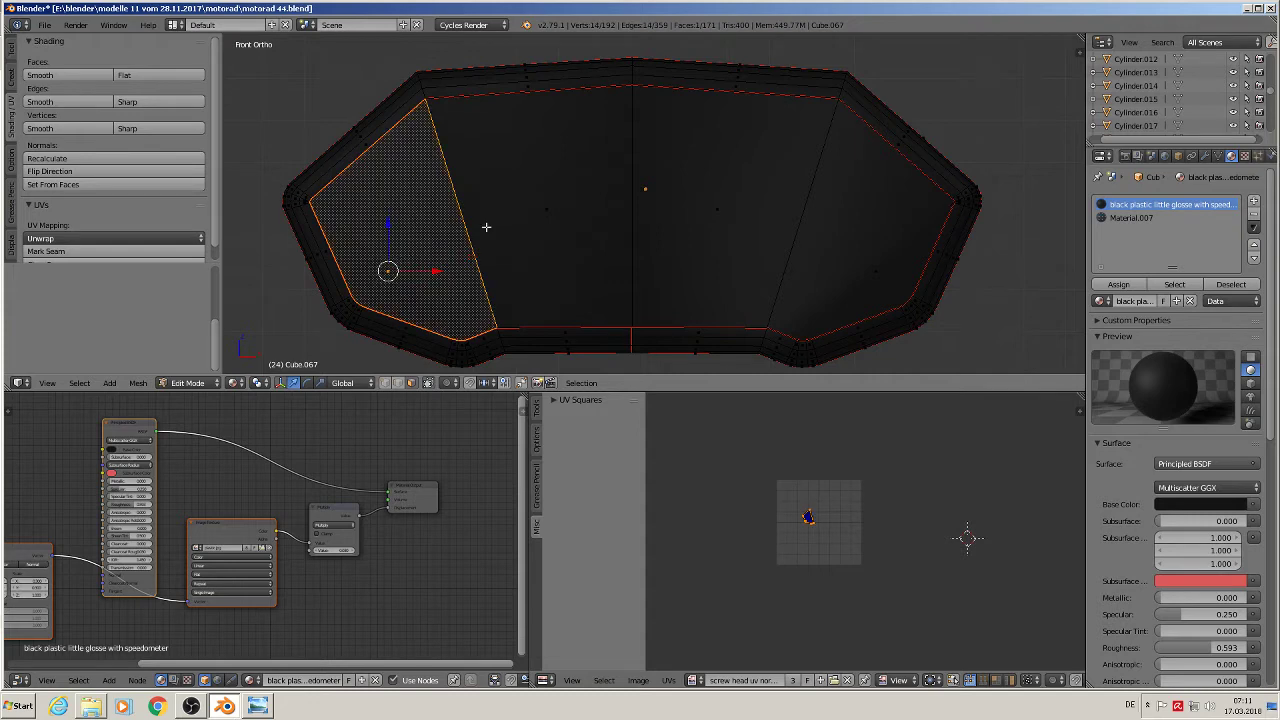
shift+right_click(552, 218)
shift+right_click(723, 211)
shift+right_click(841, 239)
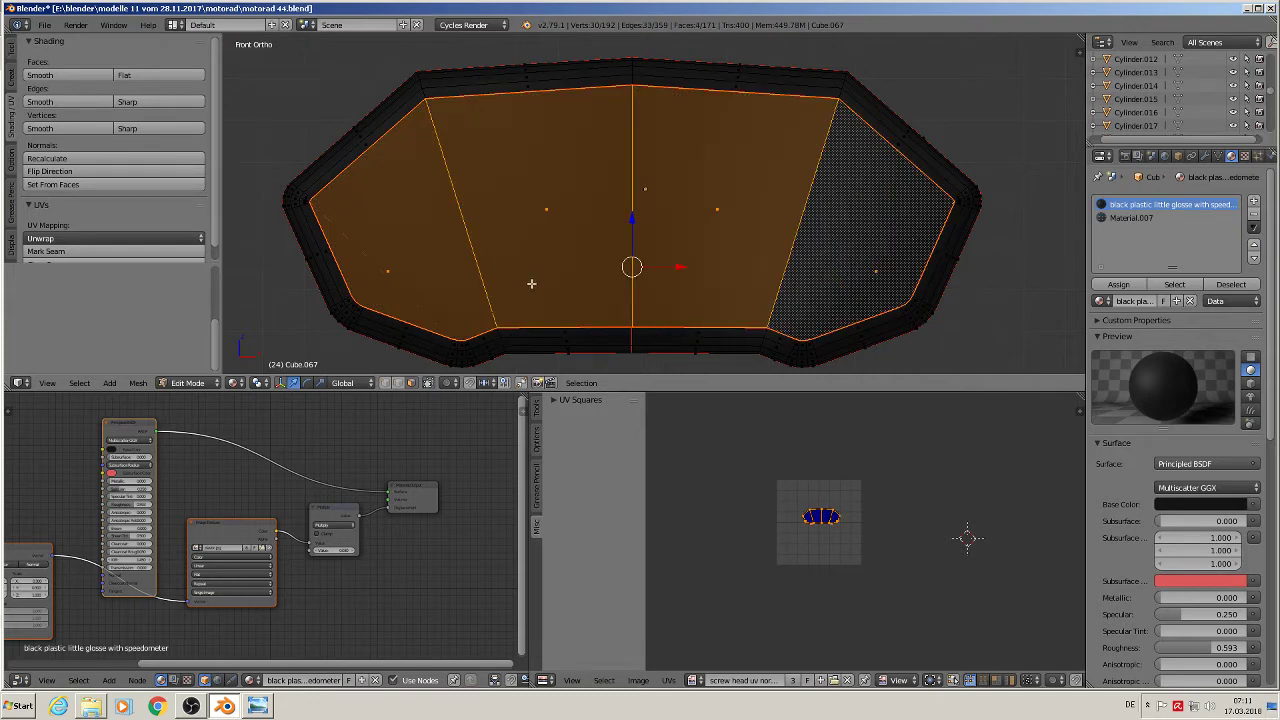
- Flatten the four selected front faces into one plane by scaling them to 0 along Y
key(KP_7)
key(s)
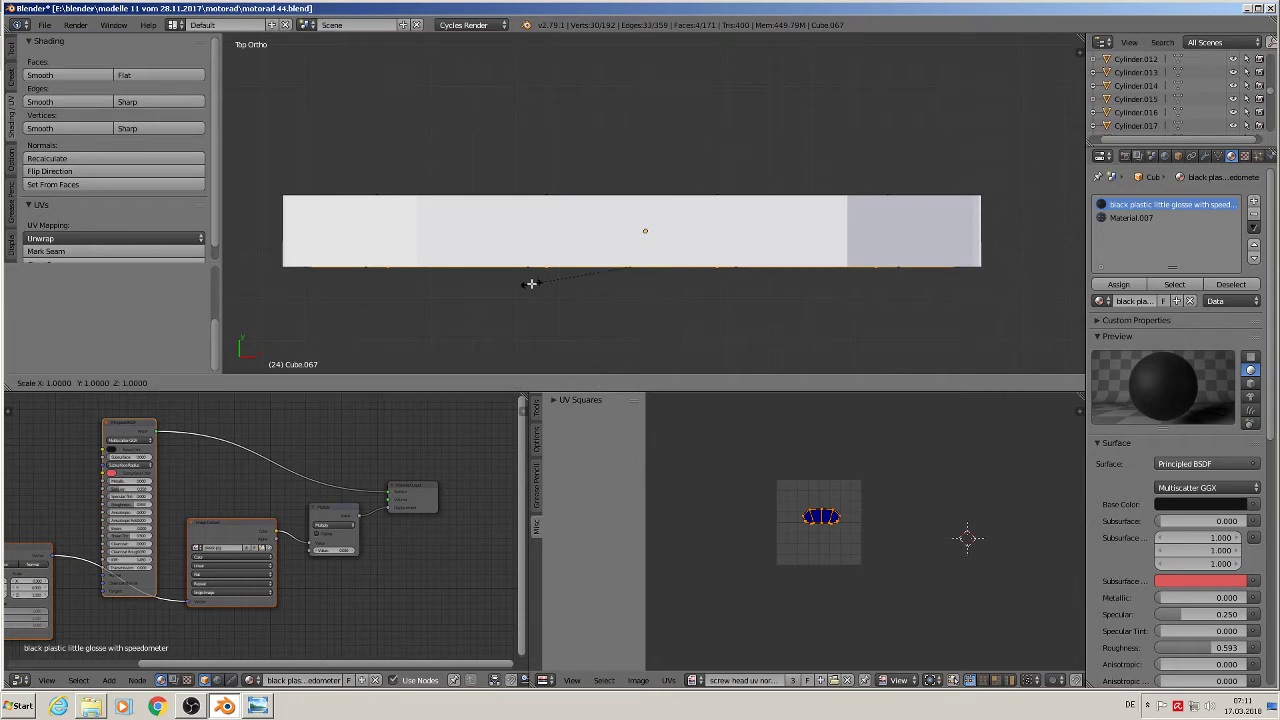
key(y)
key(0)
key(Return)
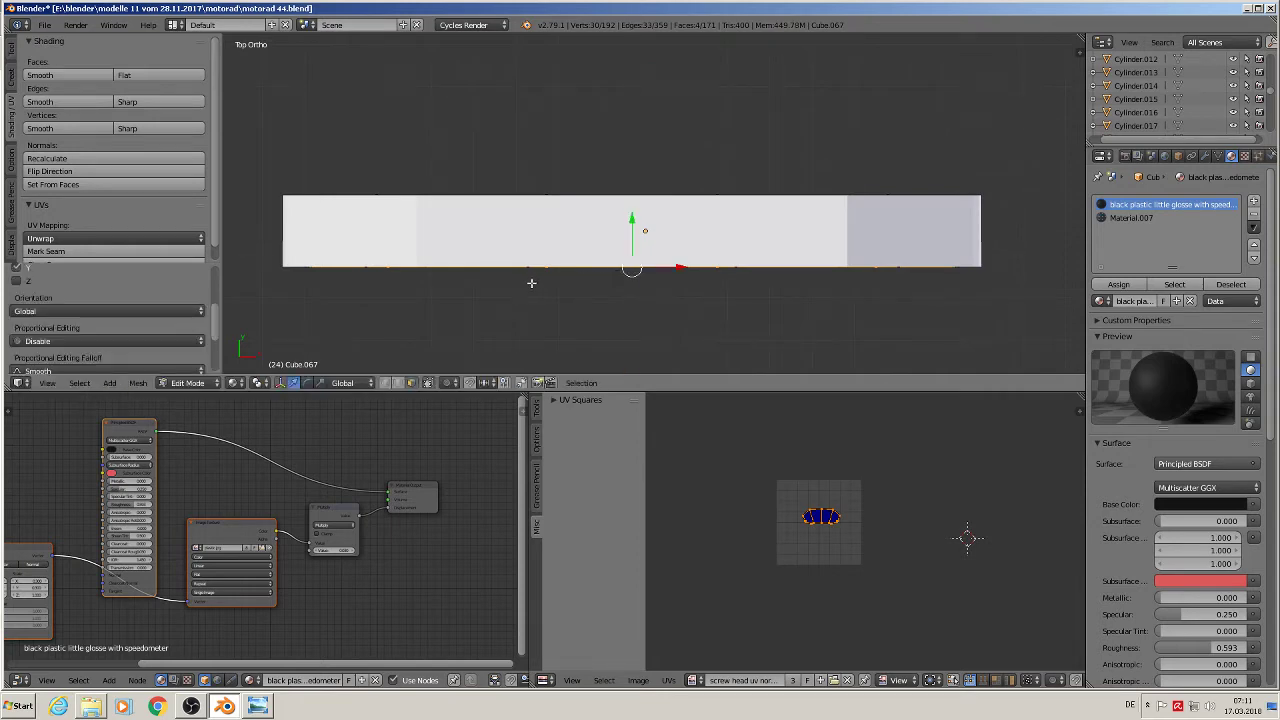
key(KP_1)
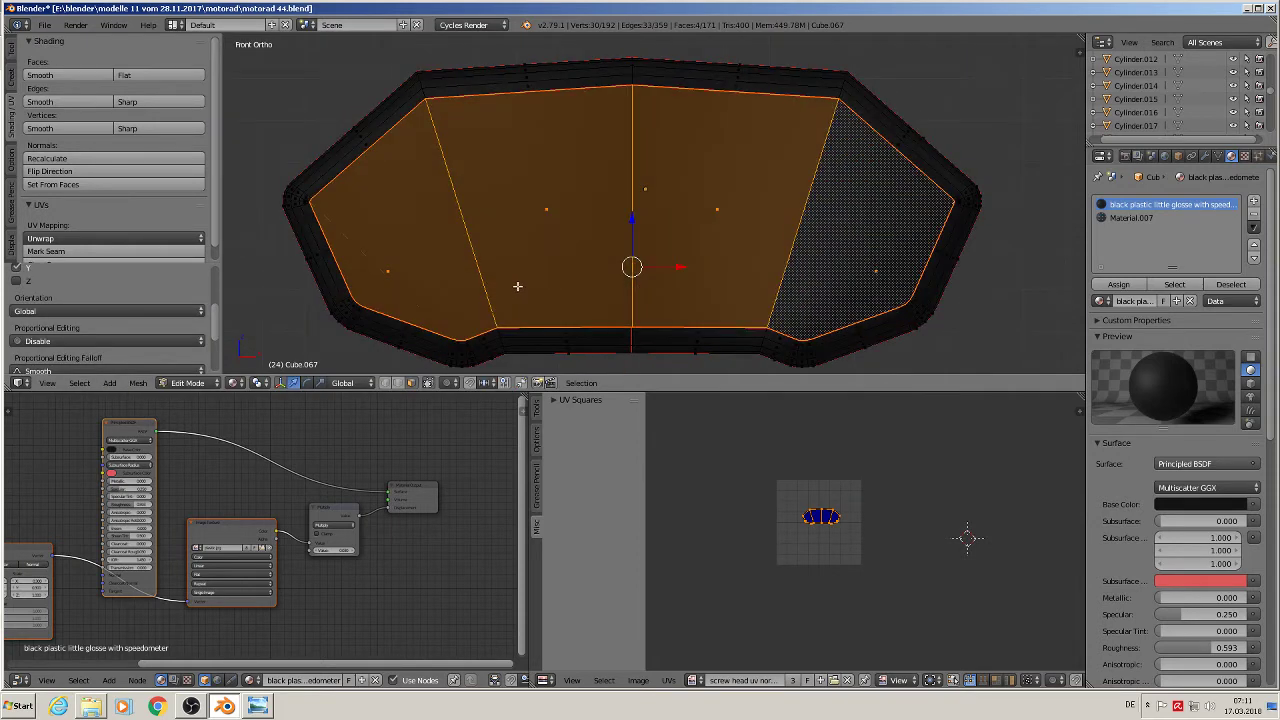
- Assign Material.007 to the selected front faces and rename the material speedometer
click(1136, 219)
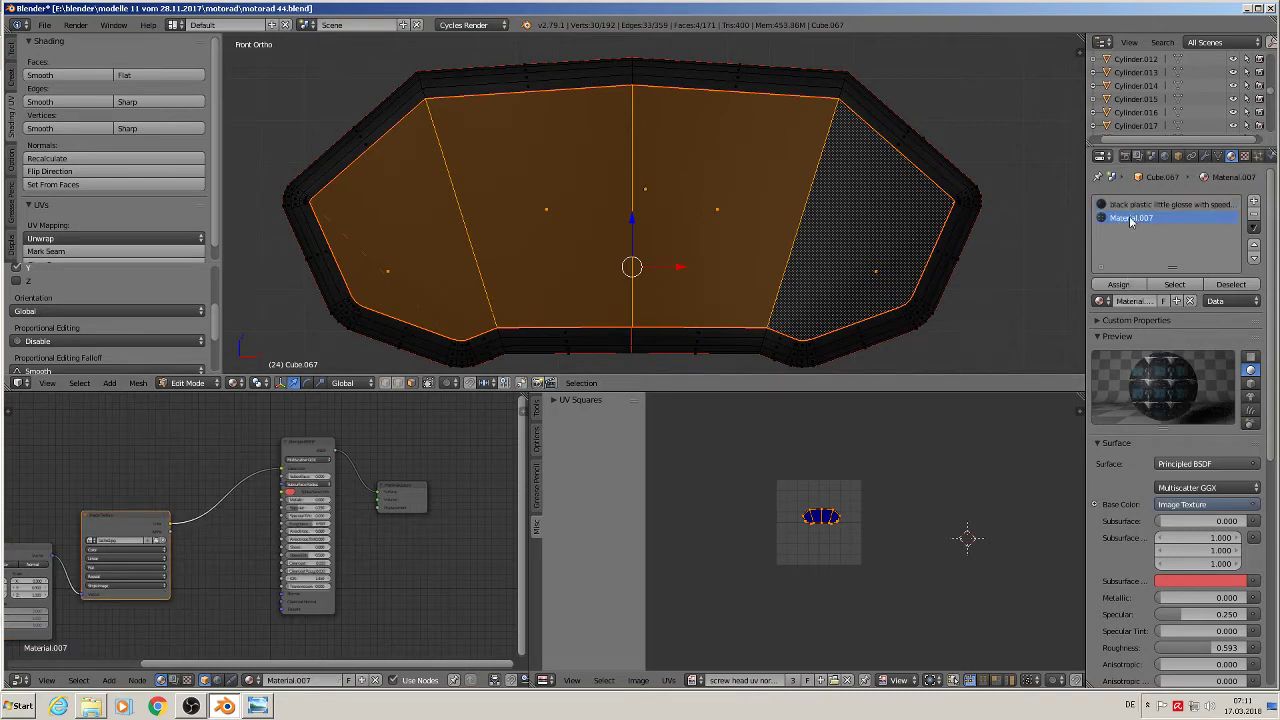
click(1120, 285)
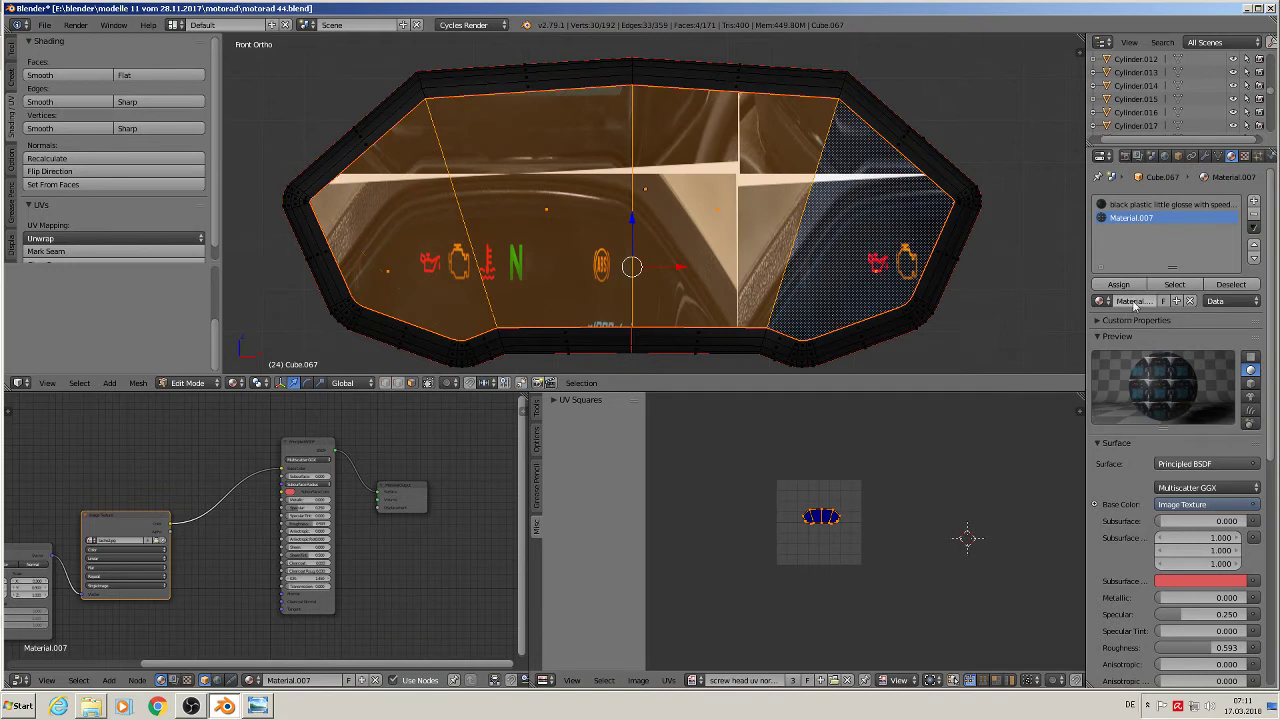
click(1133, 302)
text(speedometer)
key(Return)
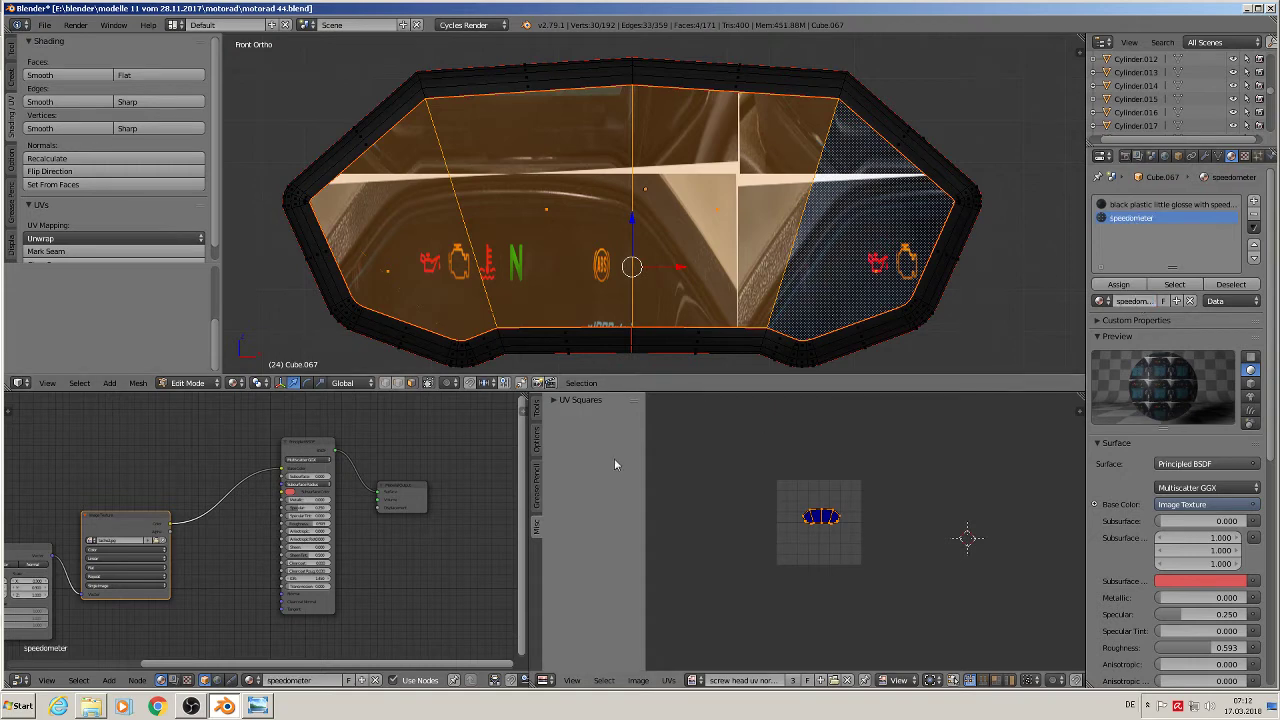
- Enable both the Min and Max limits on the speedometer material's Mapping node
scroll(289, 592, down, 2)
middle_drag(179, 604, 460, 515)
scroll(460, 513, up, 5)
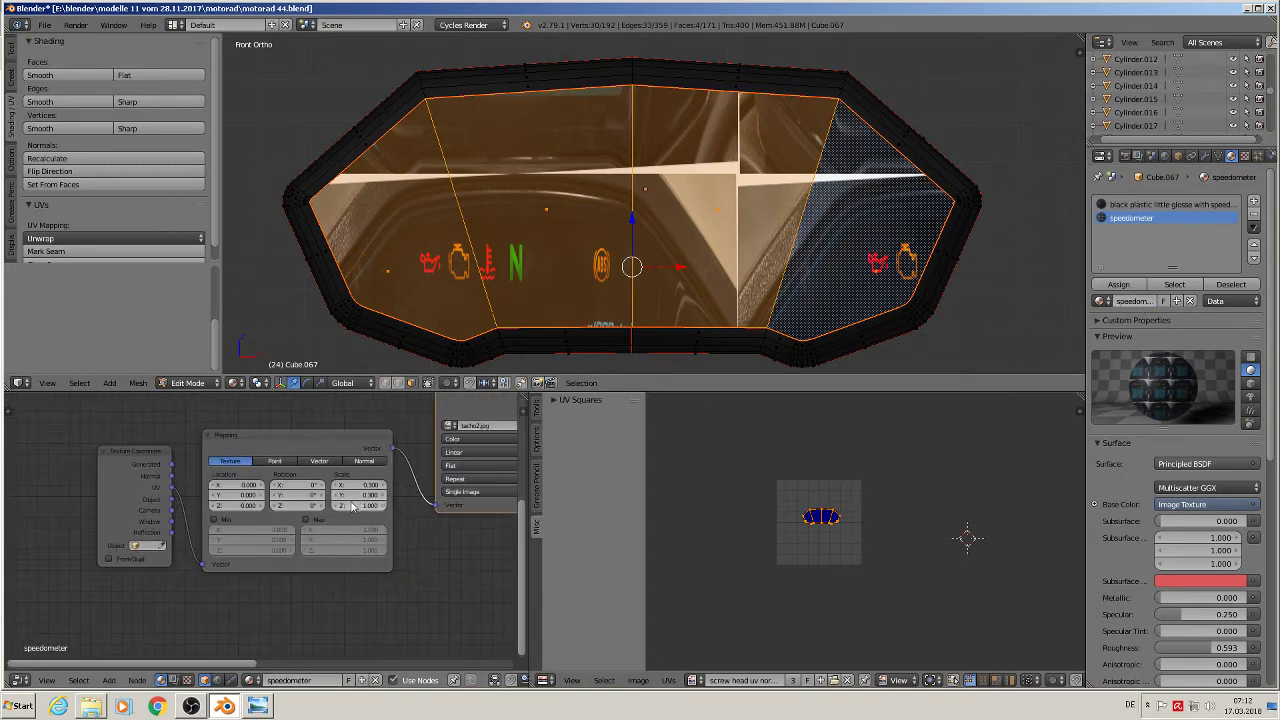
click(133, 529)
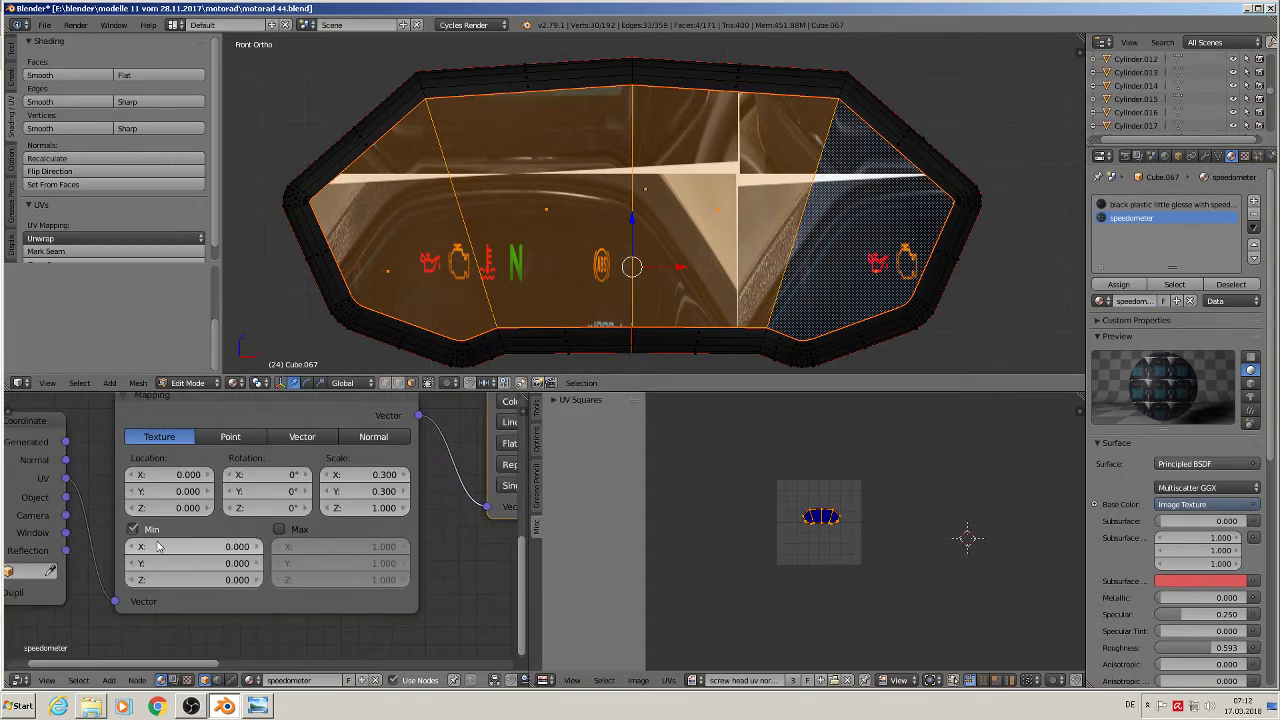
click(279, 530)
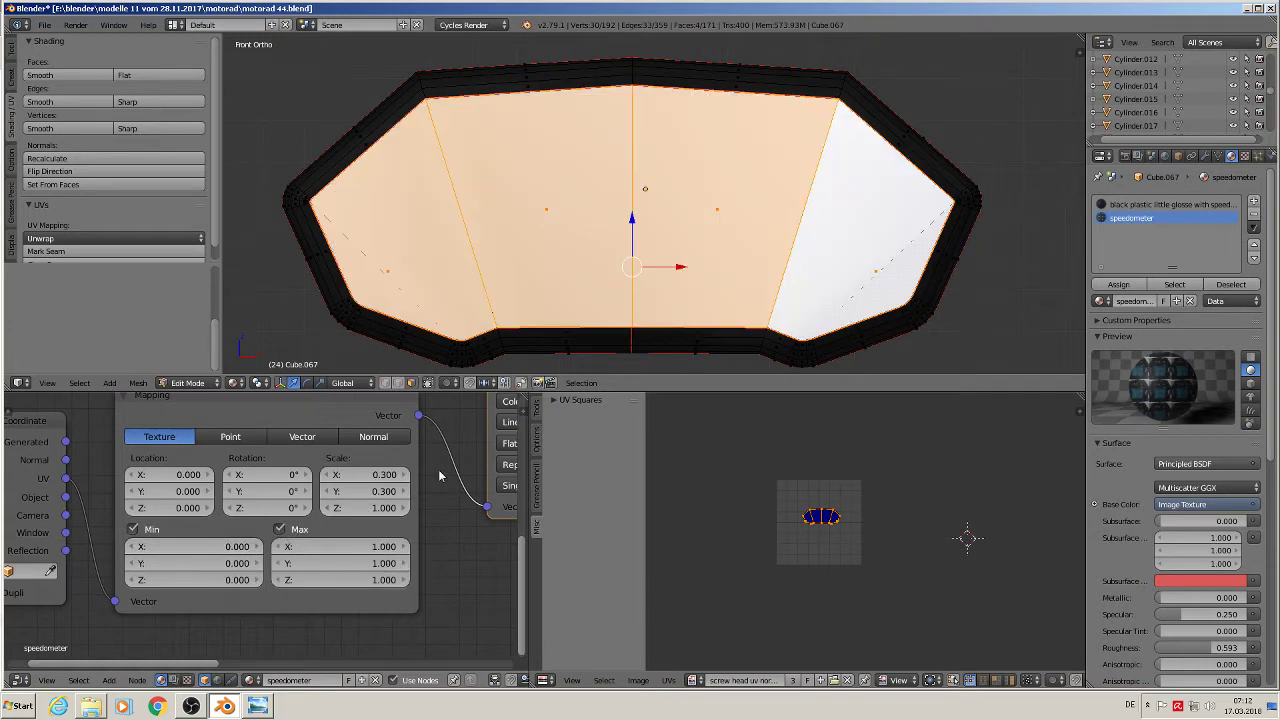
- Move the Principled BSDF node farther from the Material Output, closer to the Image Texture node
scroll(836, 524, up, 4)
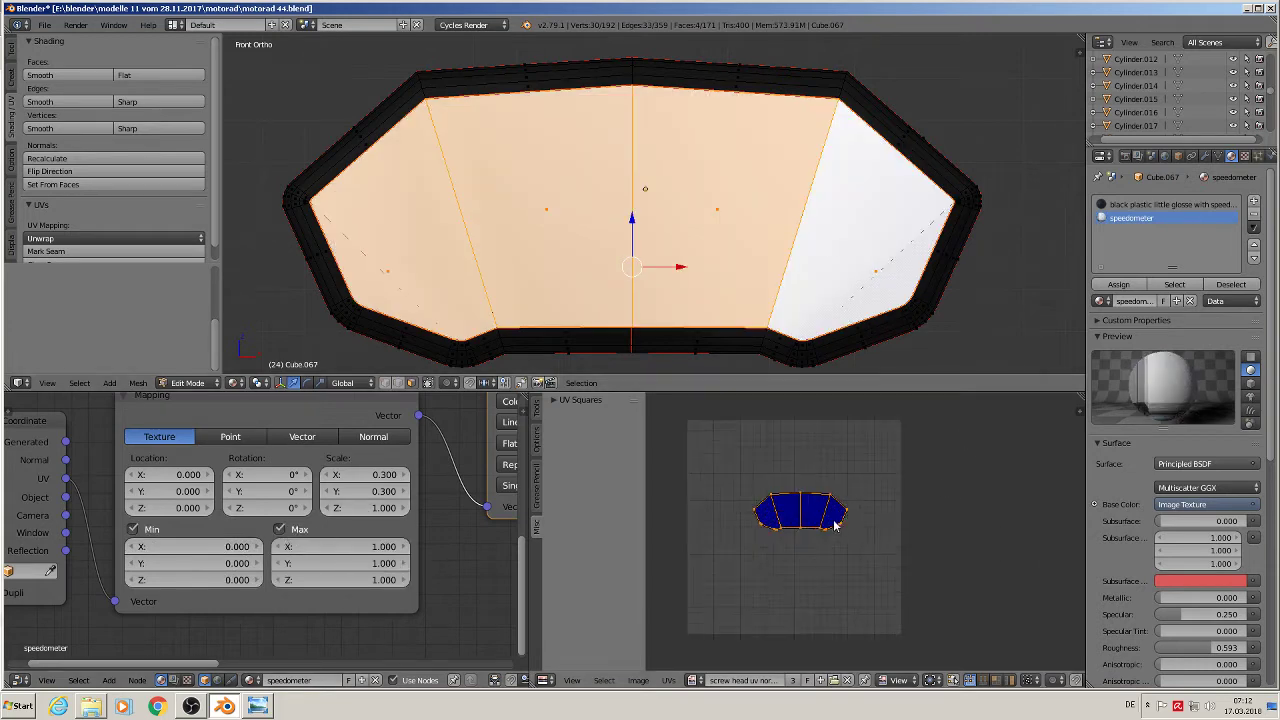
middle_drag(500, 490, 166, 591)
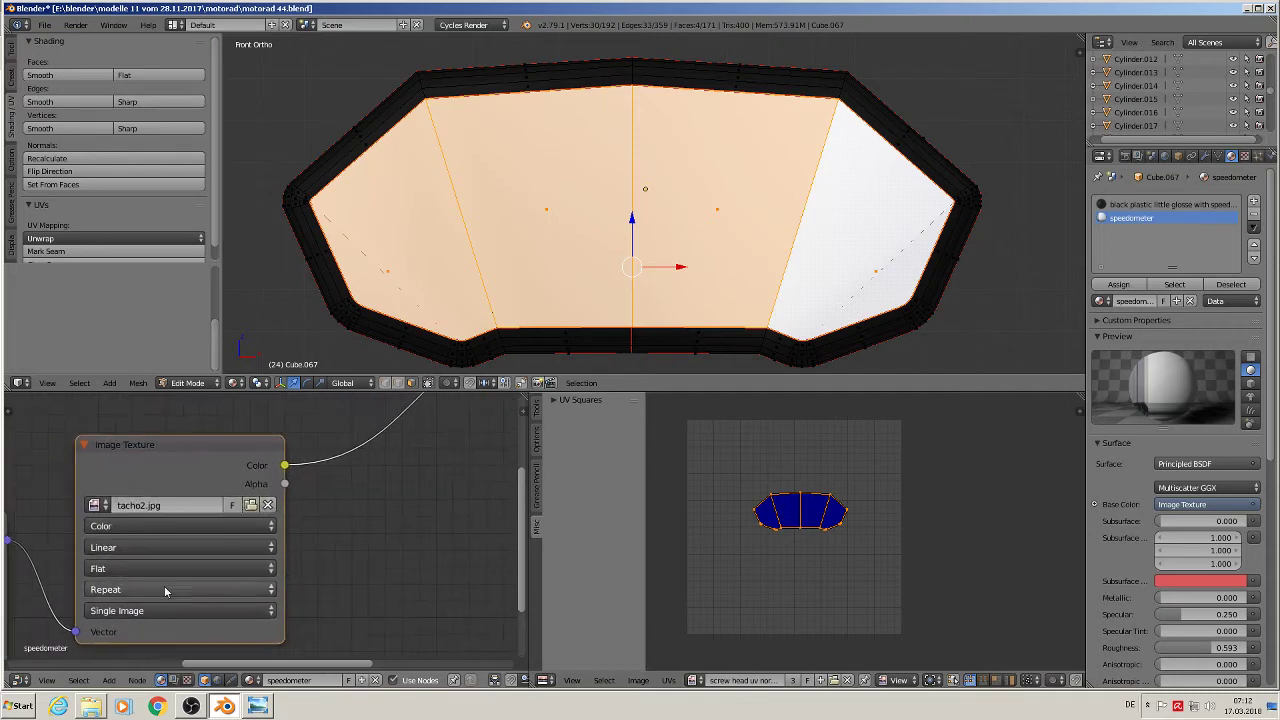
scroll(300, 558, down, 2)
middle_drag(304, 553, 62, 575)
scroll(80, 568, down, 1)
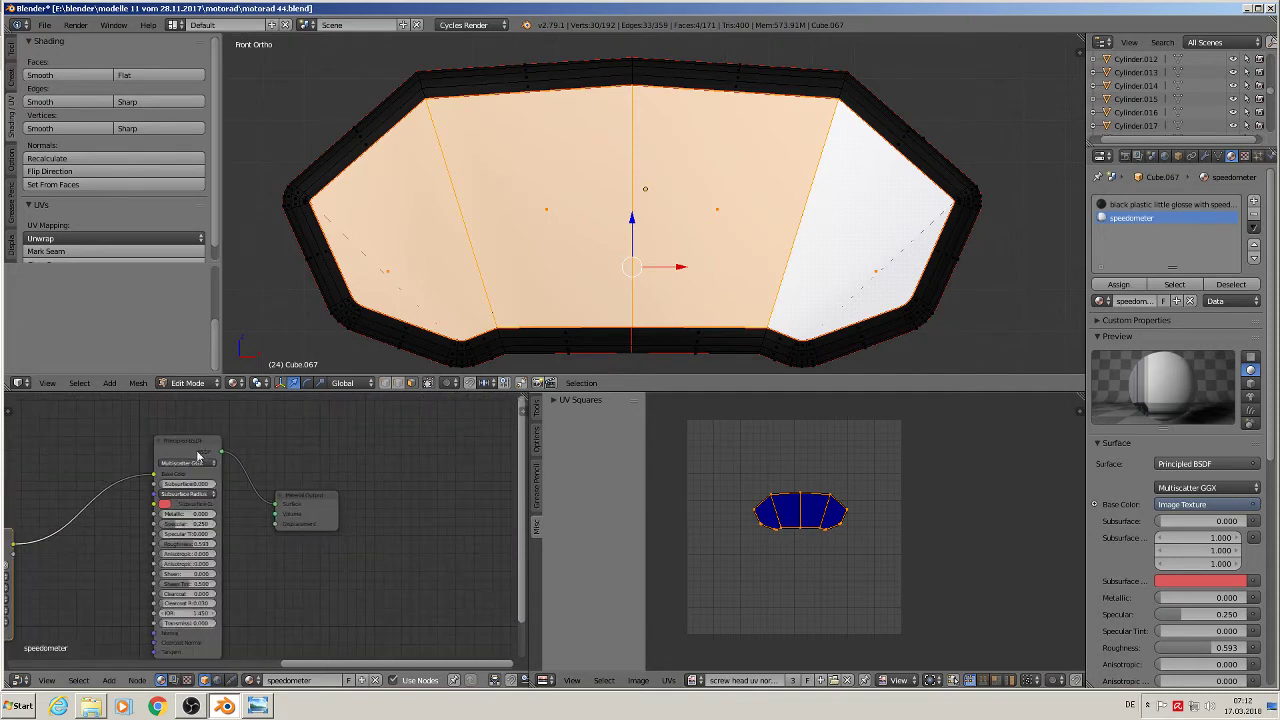
drag(187, 443, 133, 458)
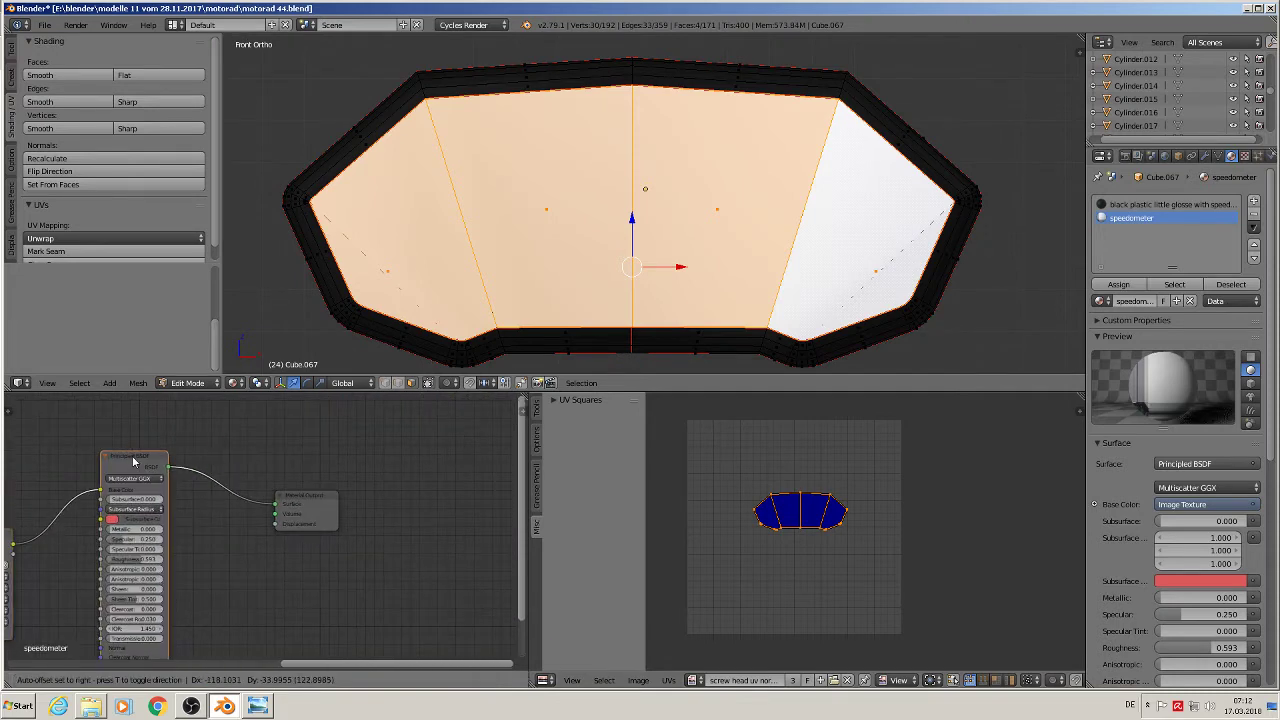
- Show tacho2.jpg behind the UV layout and scale the front faces' UVs up about 2.2 times
click(693, 680)
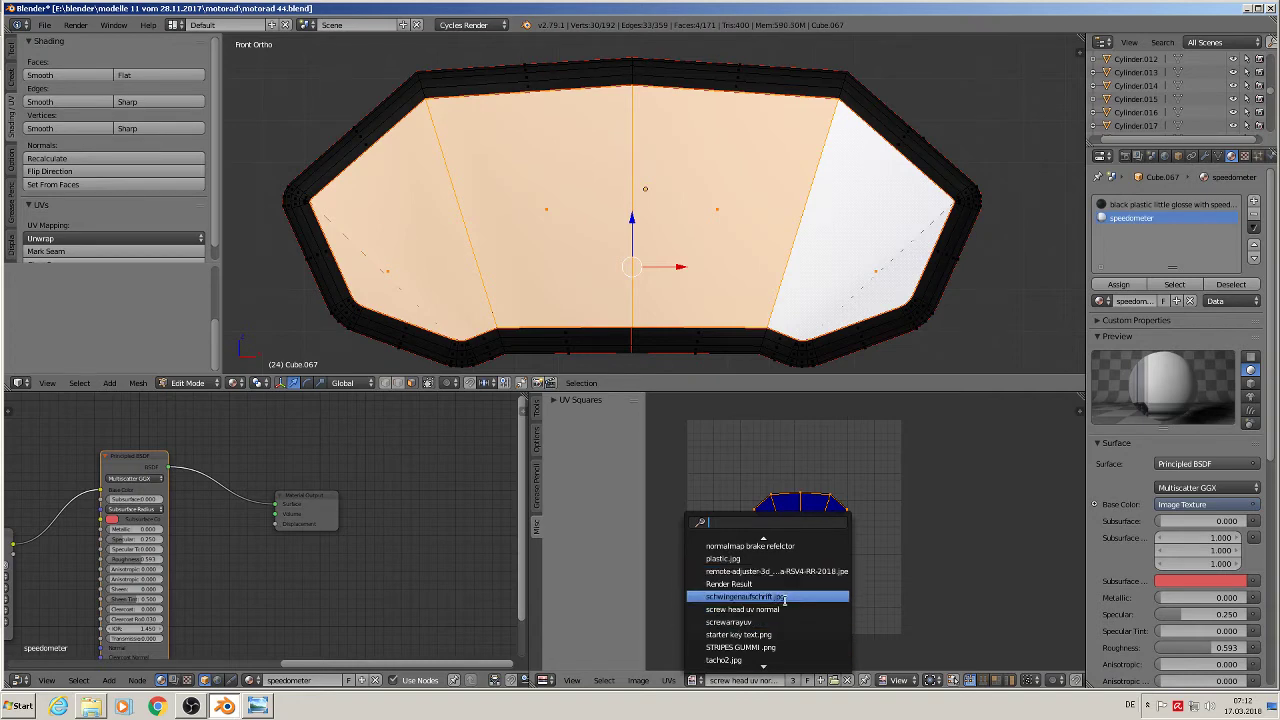
click(775, 661)
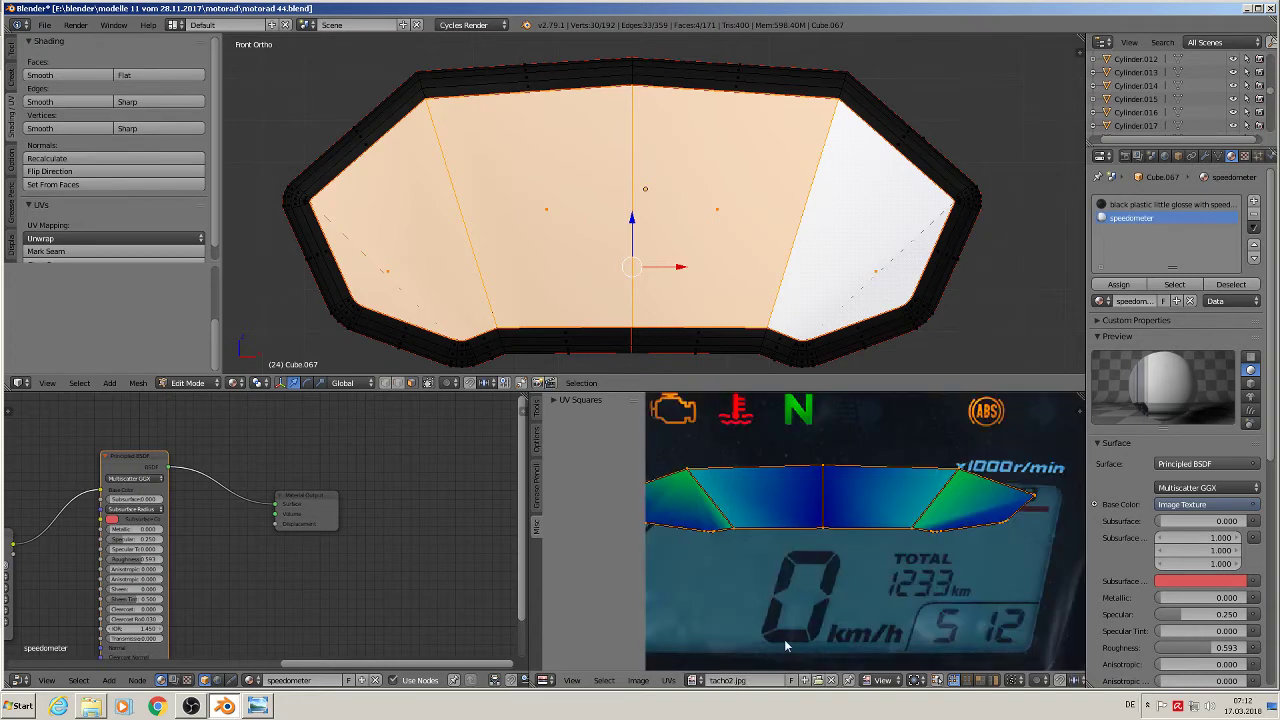
scroll(786, 646, down, 4)
scroll(942, 540, up, 1)
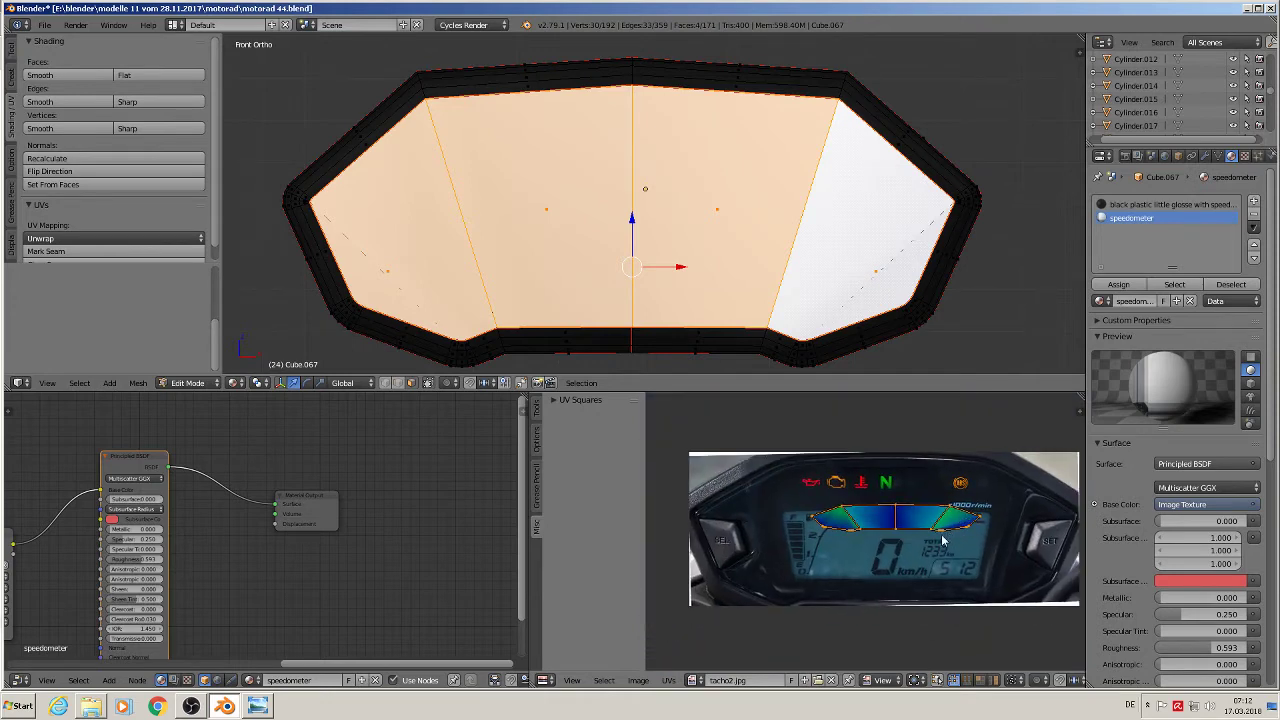
key(s)
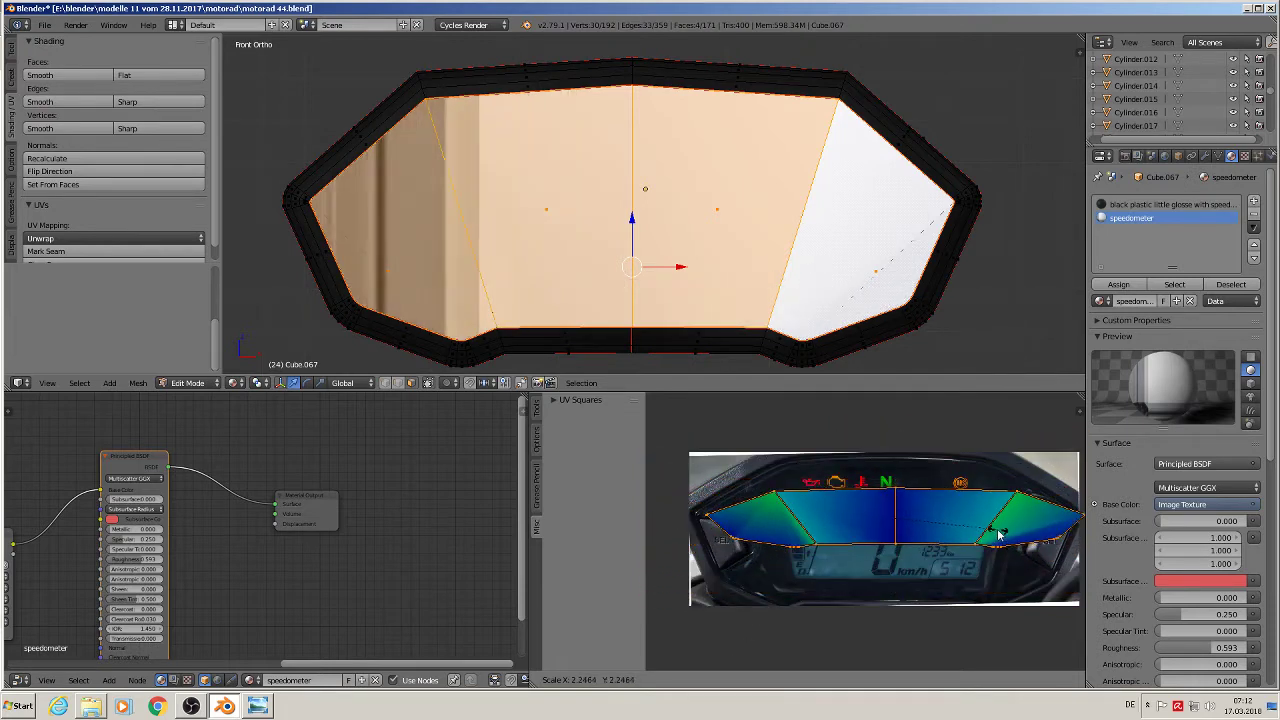
click(998, 535)
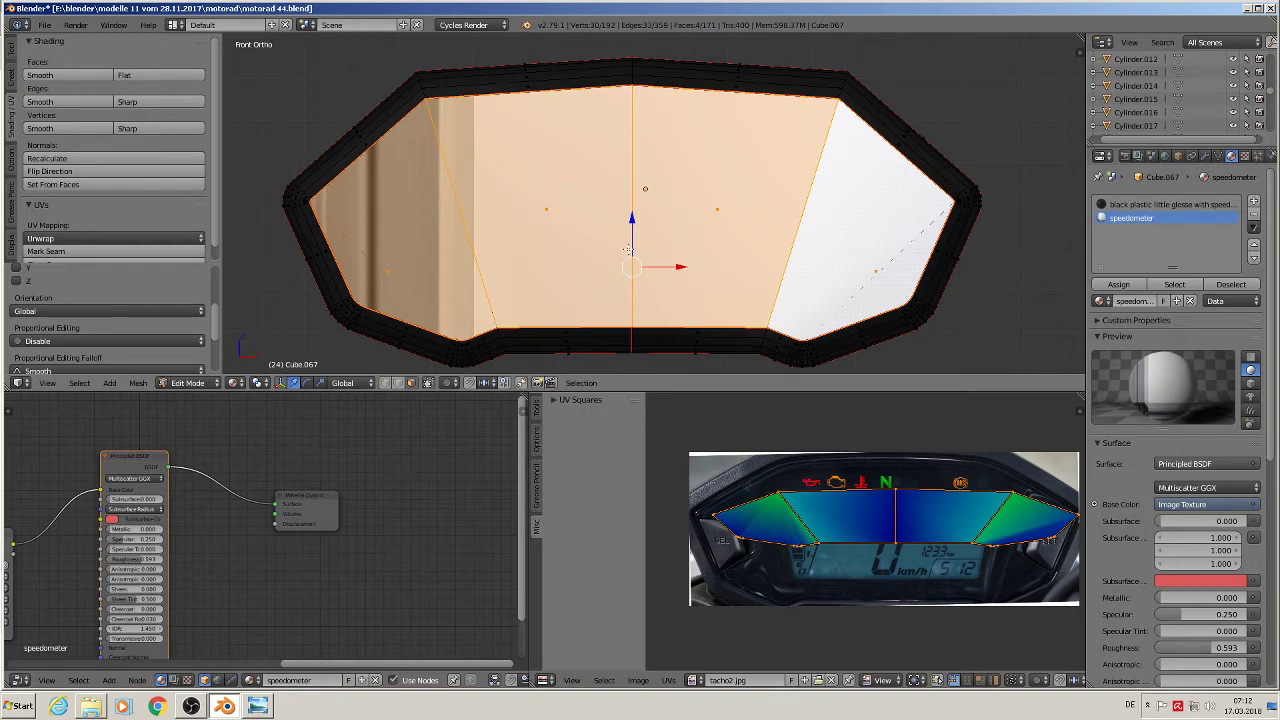
- Apply the housing object's rotation and scale and set its origin to the geometry
key(Tab)
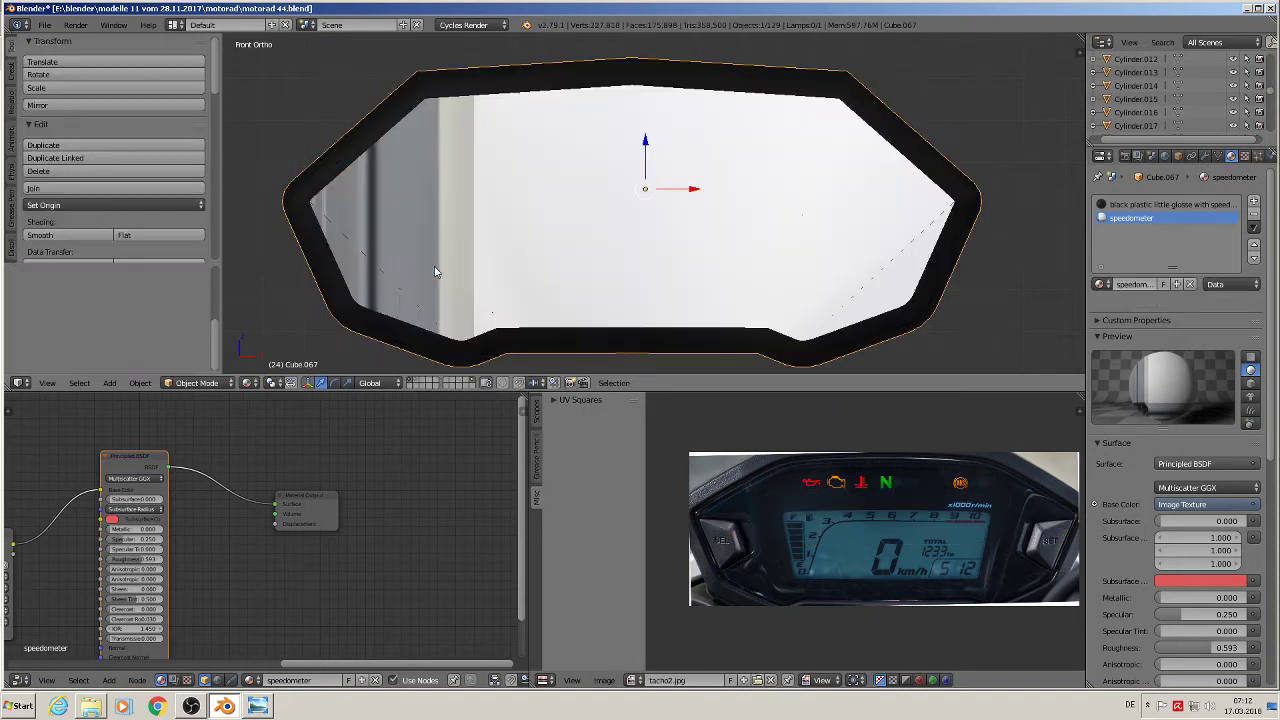
click(140, 383)
mouse_move(195, 287)
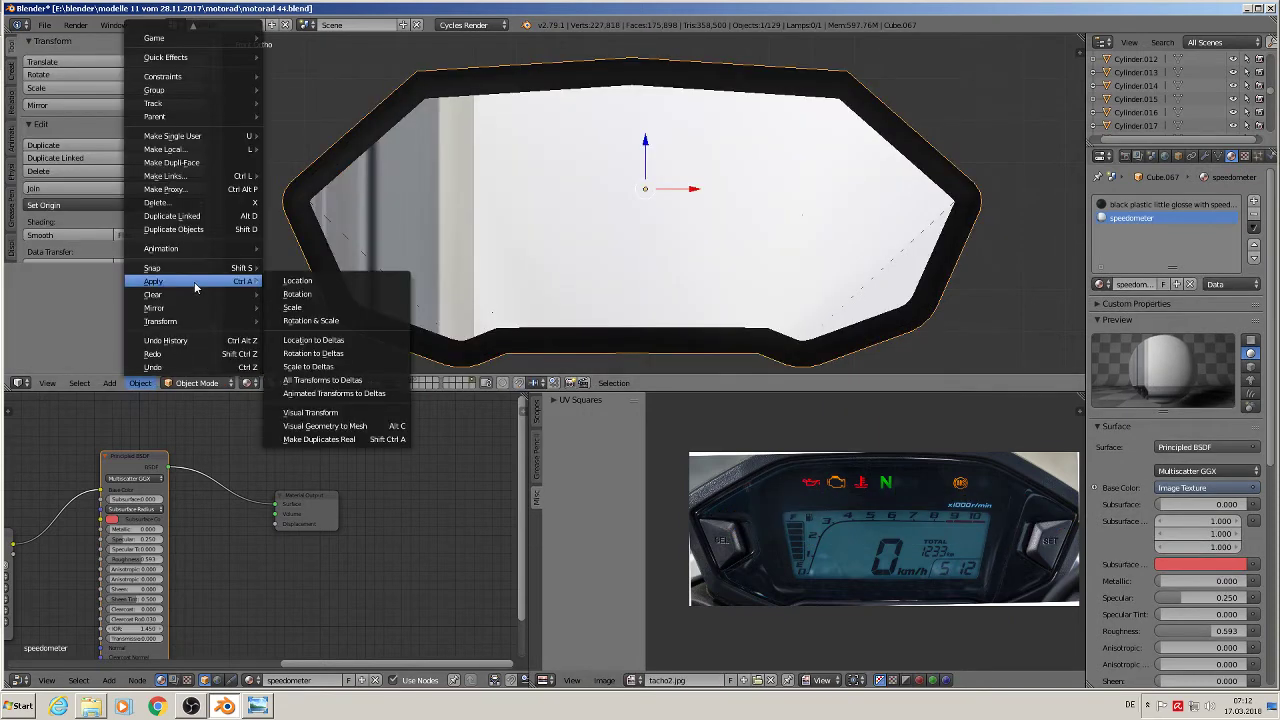
click(300, 320)
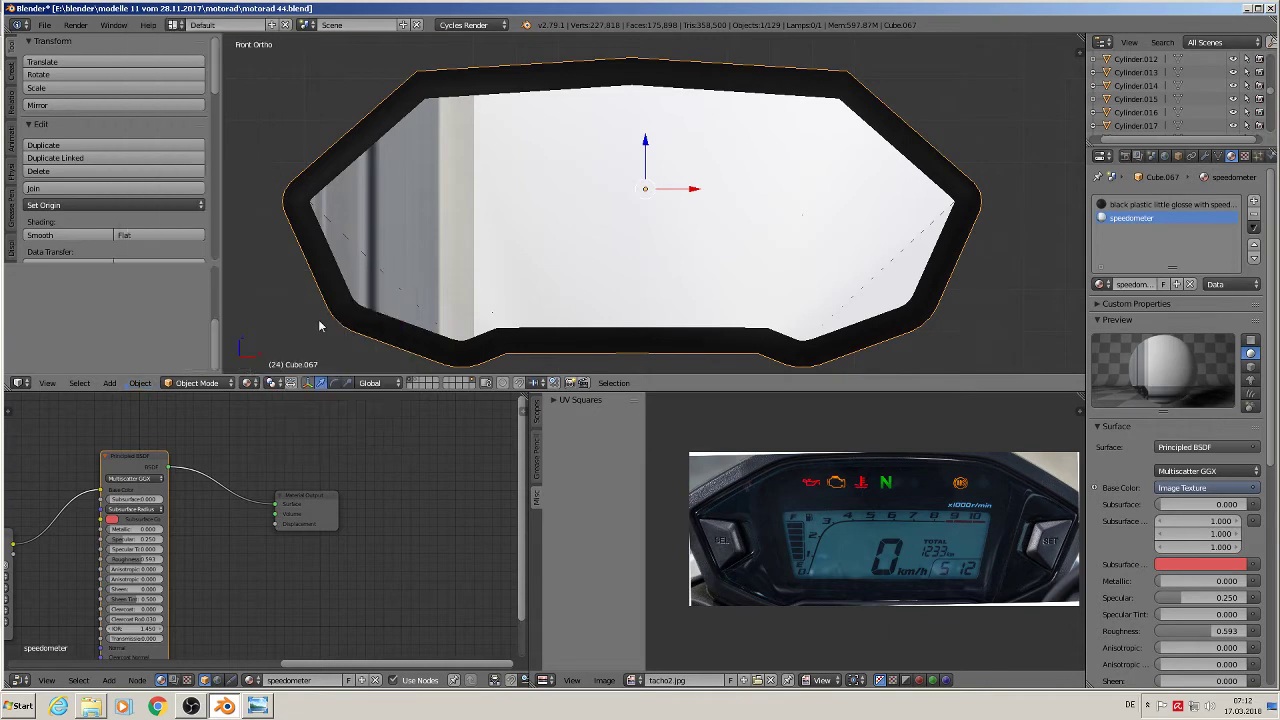
click(98, 204)
click(75, 236)
- Project the front faces' UVs from the front view and scale them about 3.5 times to cover the photo
key(Tab)
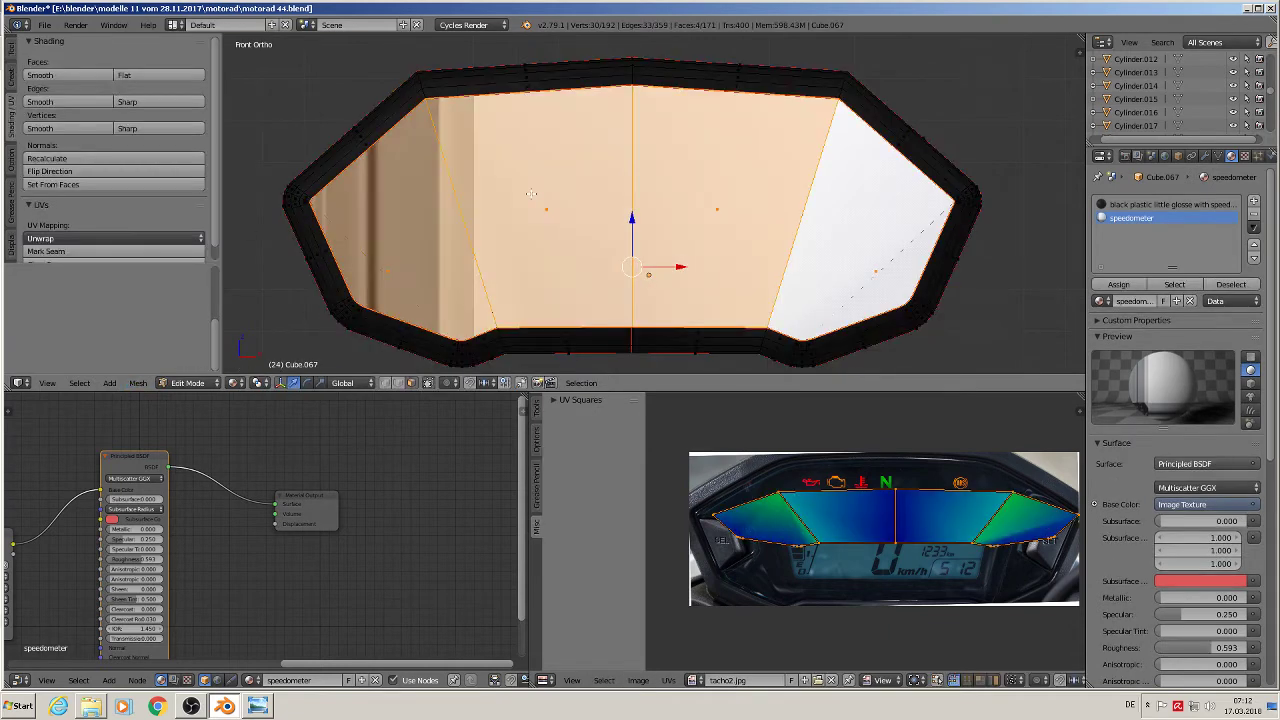
key(u)
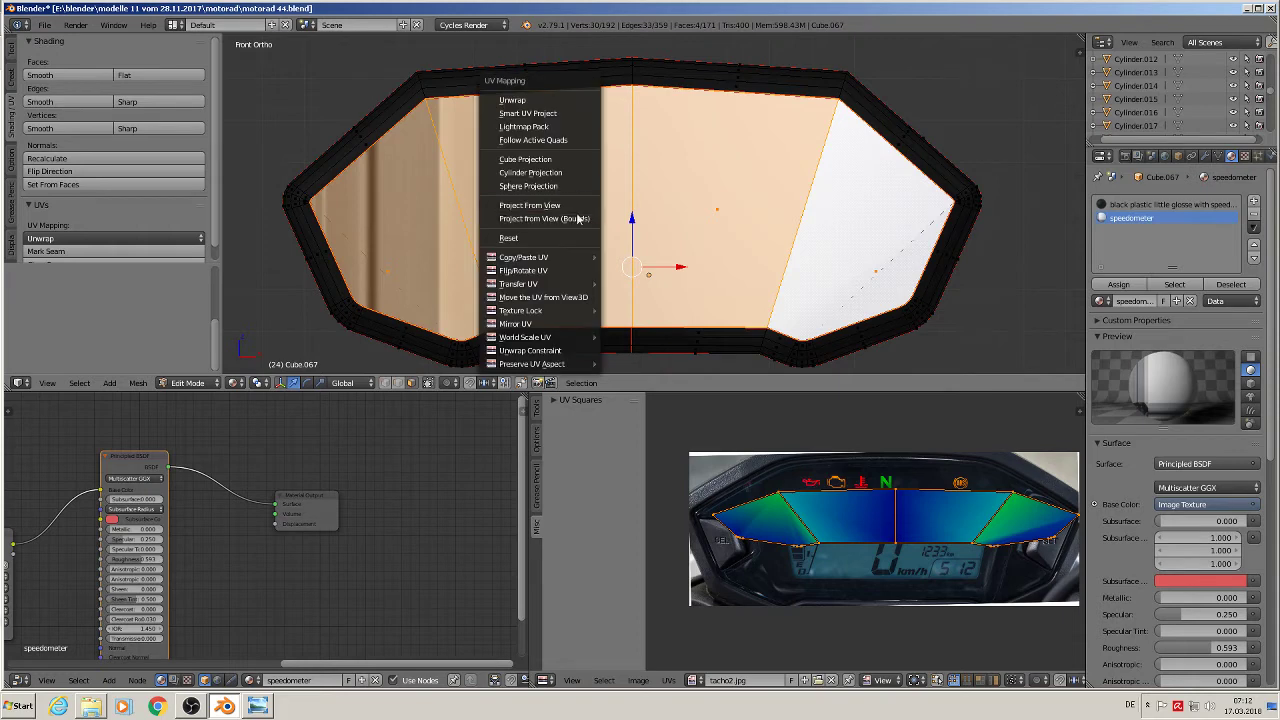
click(567, 206)
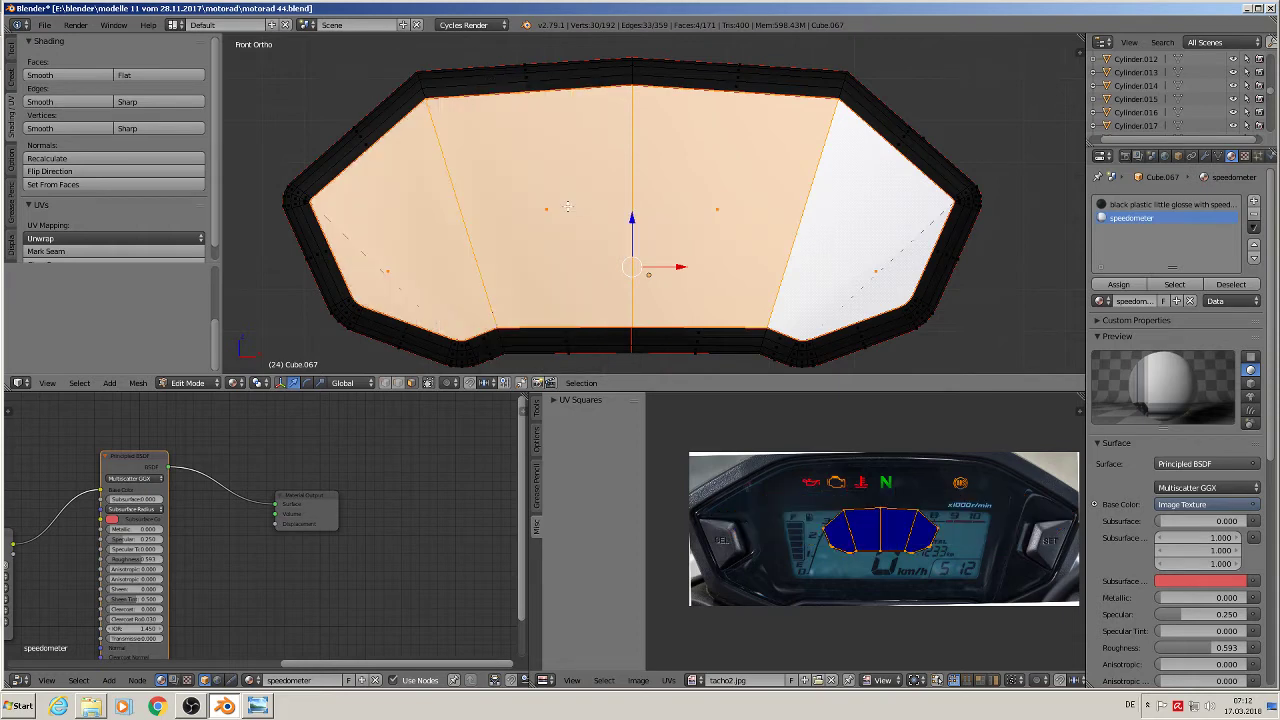
scroll(924, 426, down, 1)
key(s)
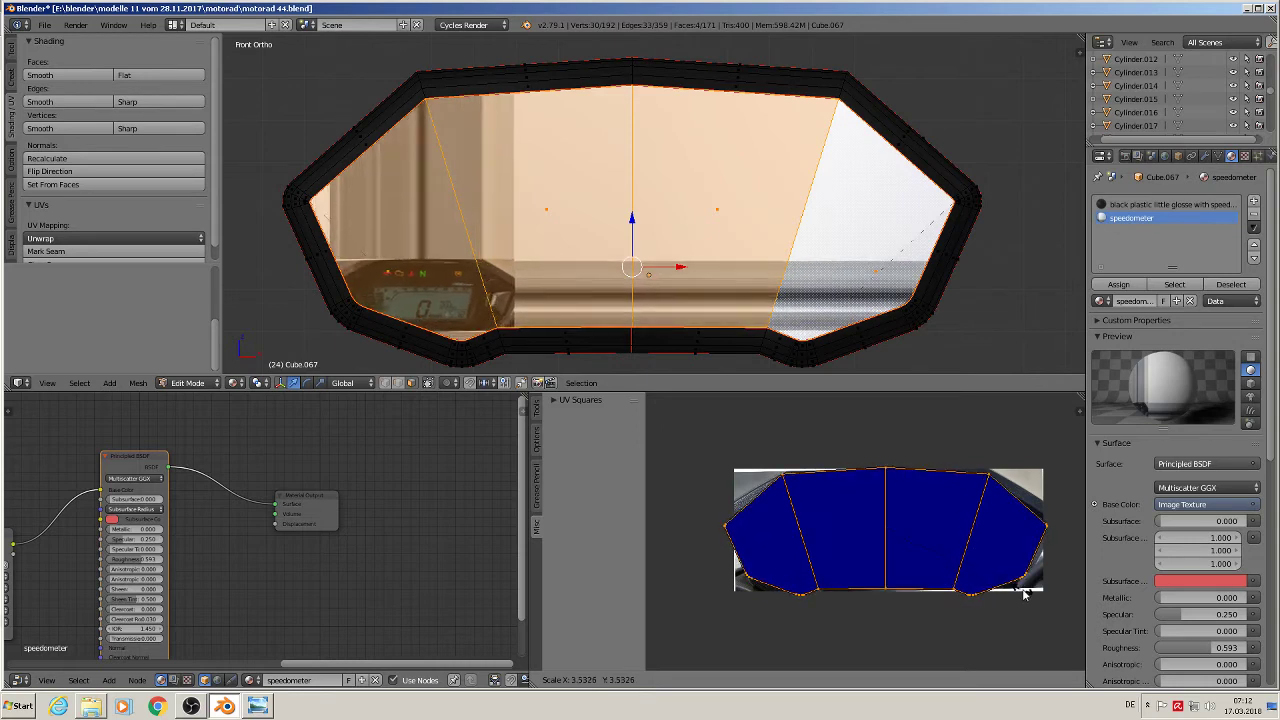
click(1029, 593)
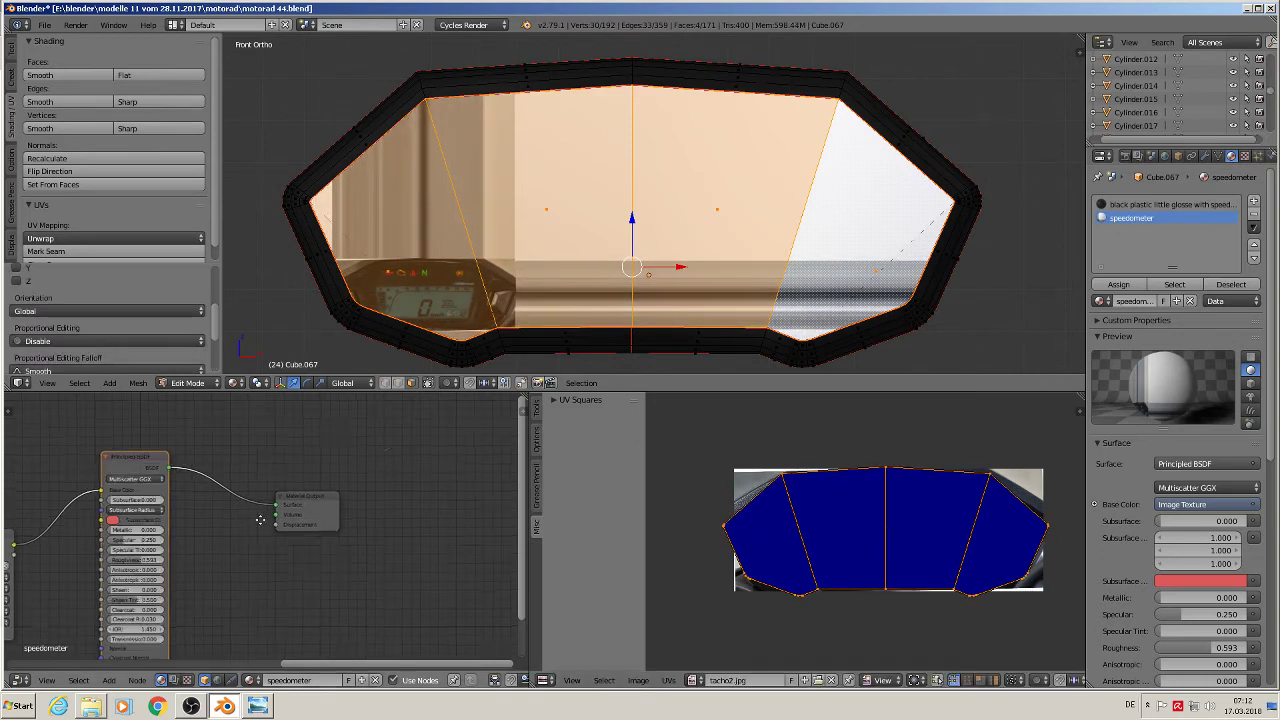
- Set the Mapping node's X and Y scale to 1 in the speedometer material
middle_drag(250, 518, 298, 404)
scroll(332, 521, up, 1)
scroll(340, 521, up, 2)
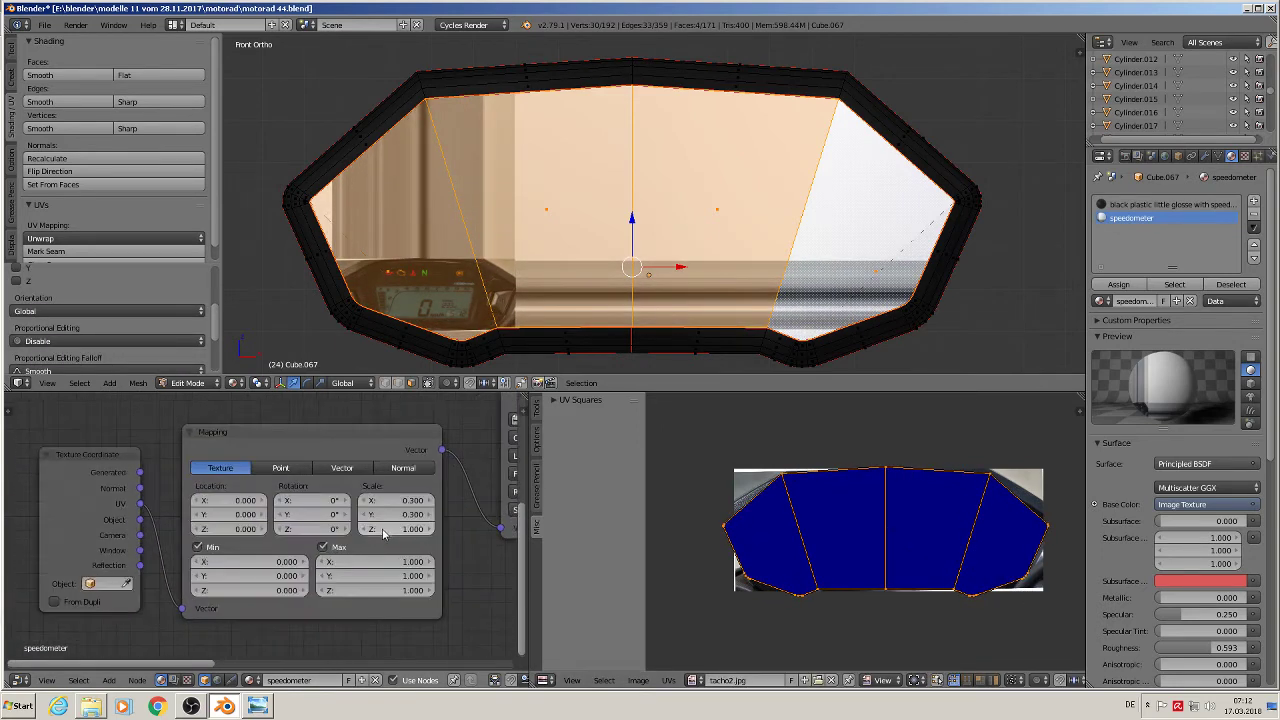
click(400, 492)
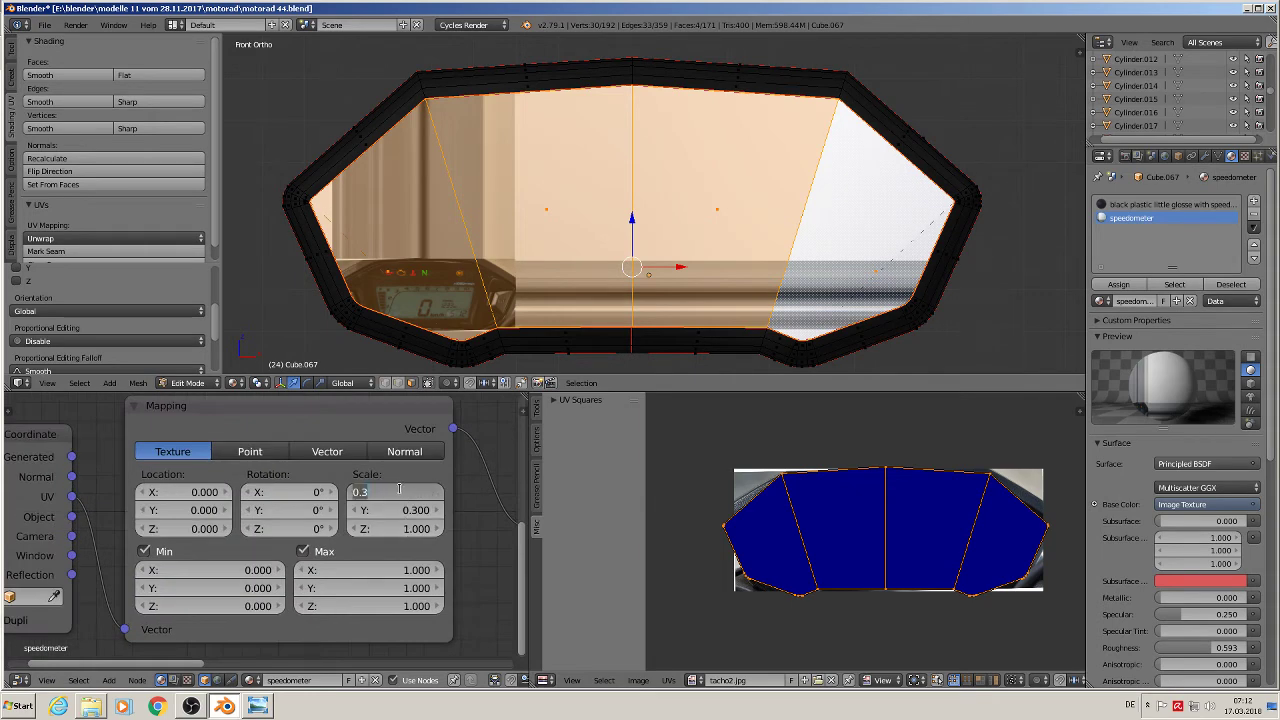
text(1)
click(409, 510)
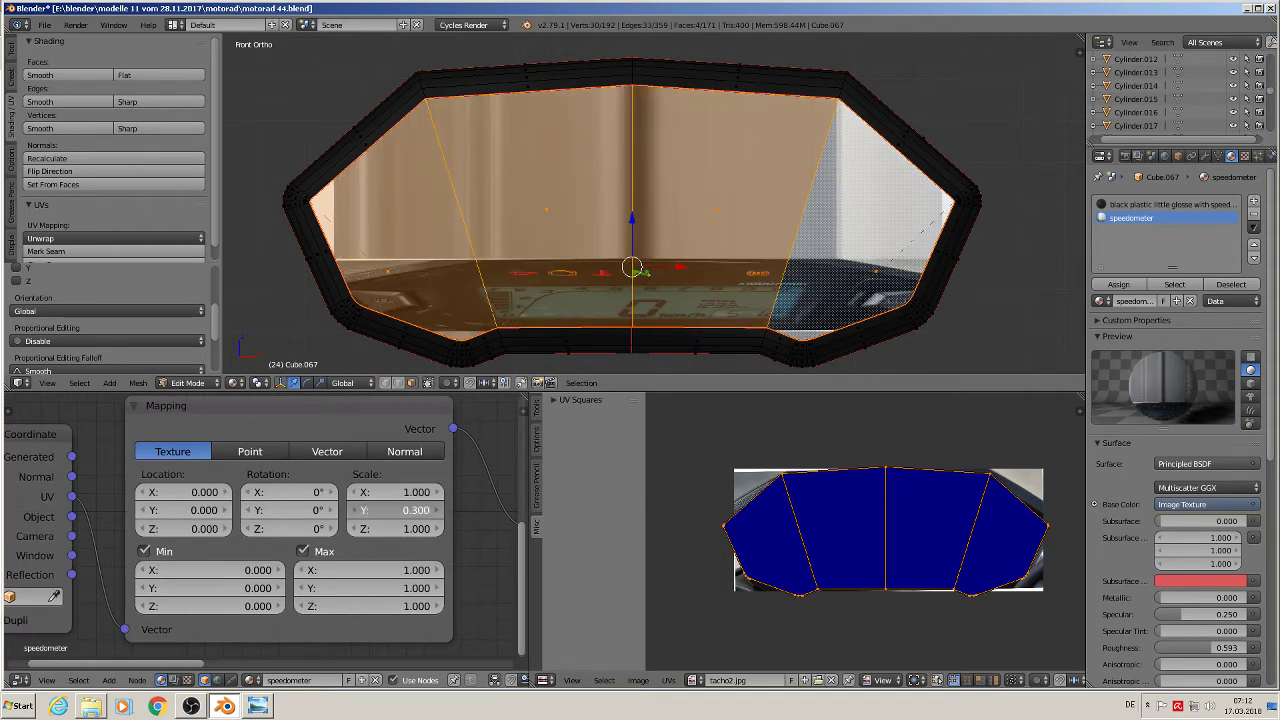
text(1)
key(Return)
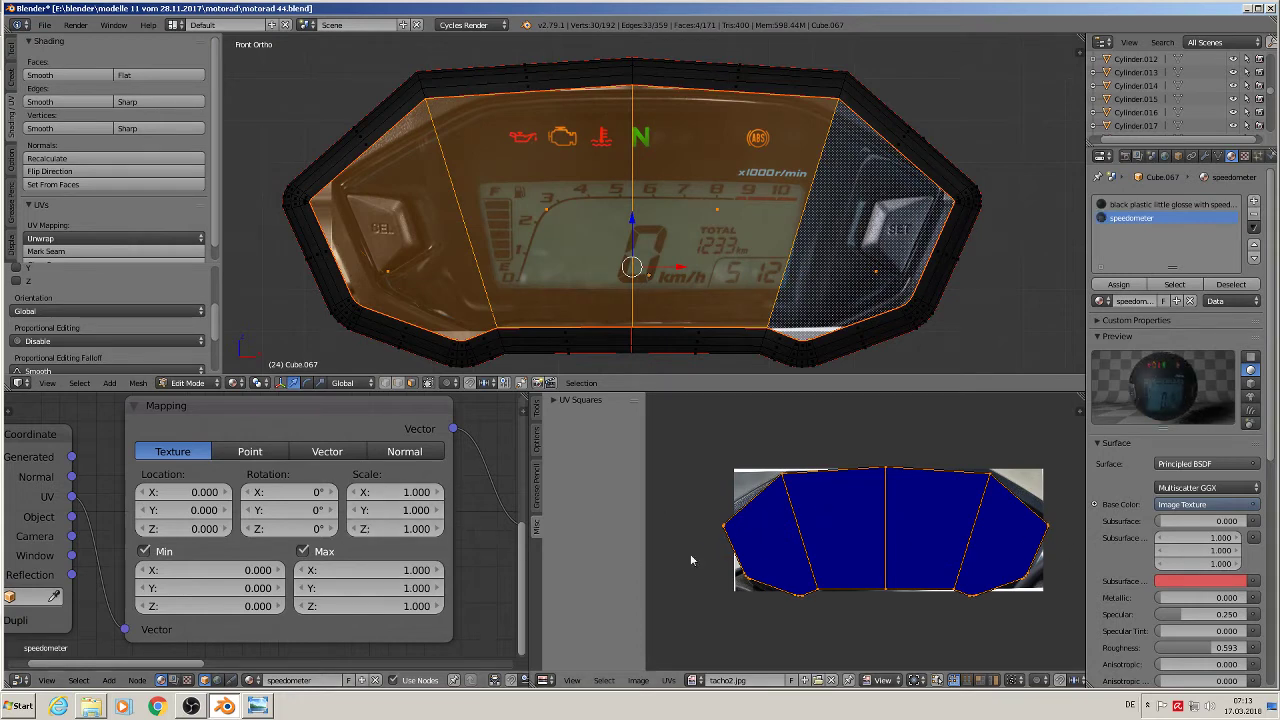
- Scale the front faces' UVs down slightly so they fit within the speedometer photo
middle_drag(813, 600, 770, 591)
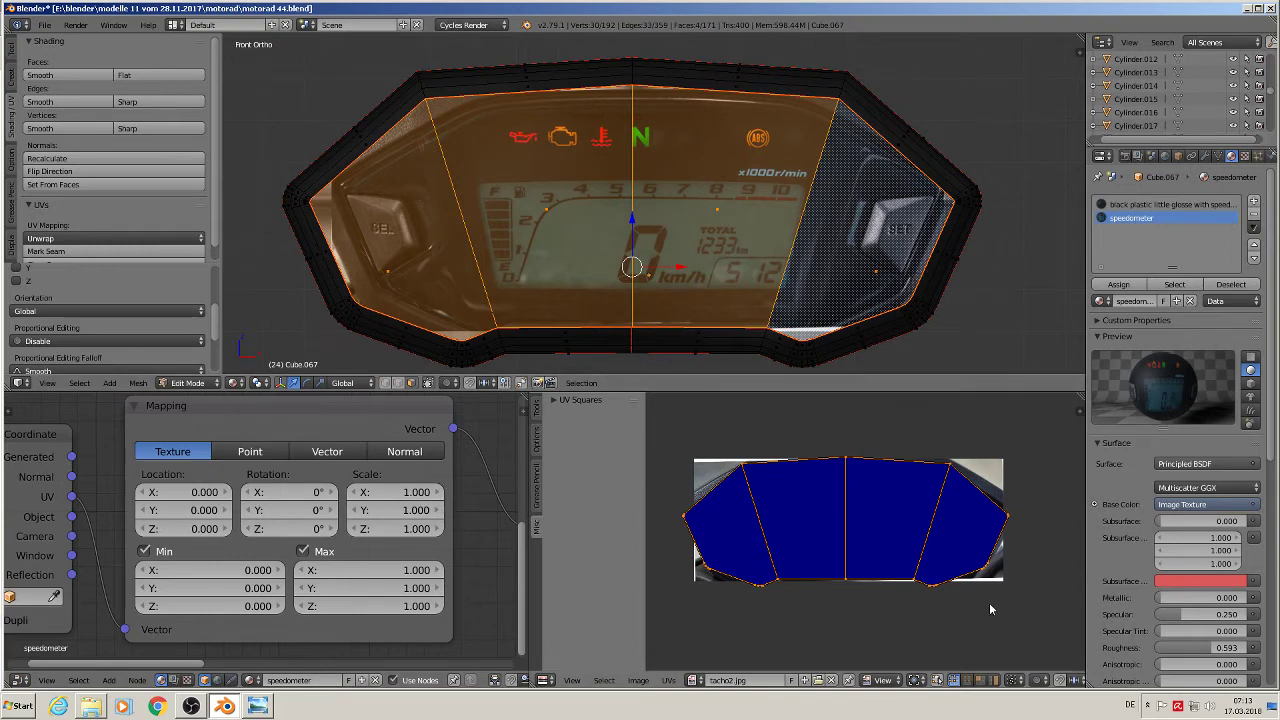
key(s)
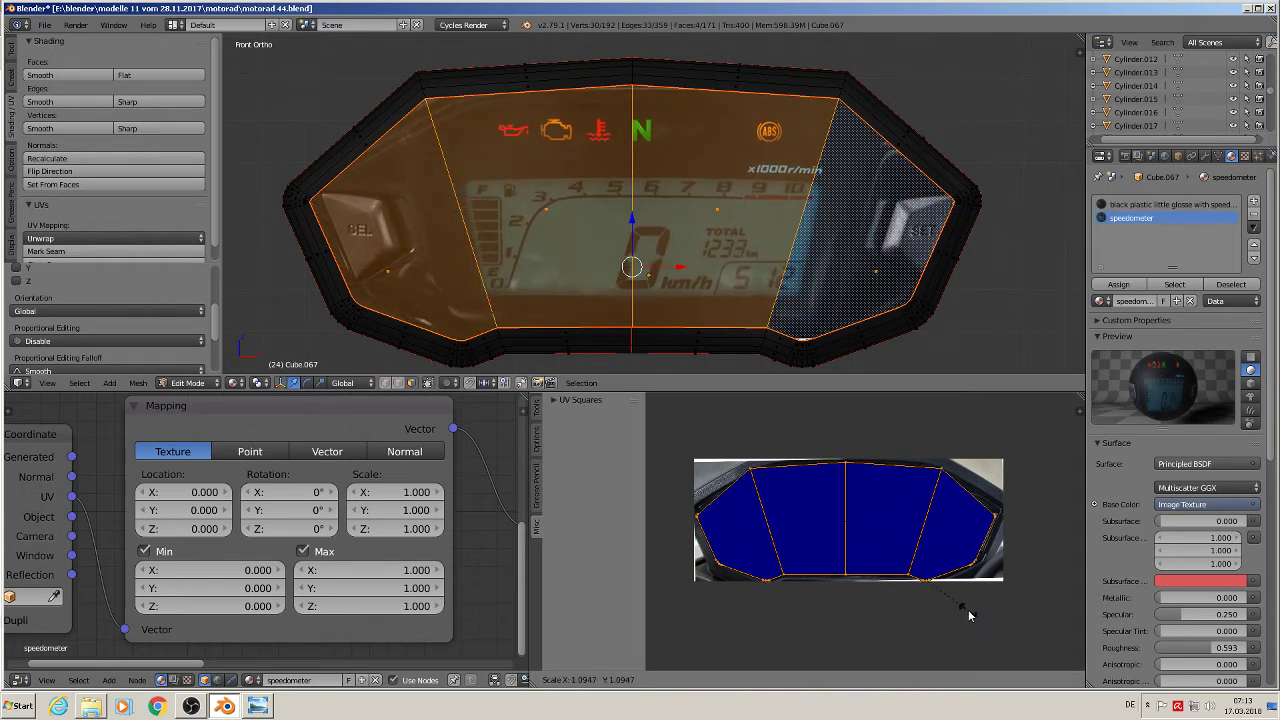
click(971, 615)
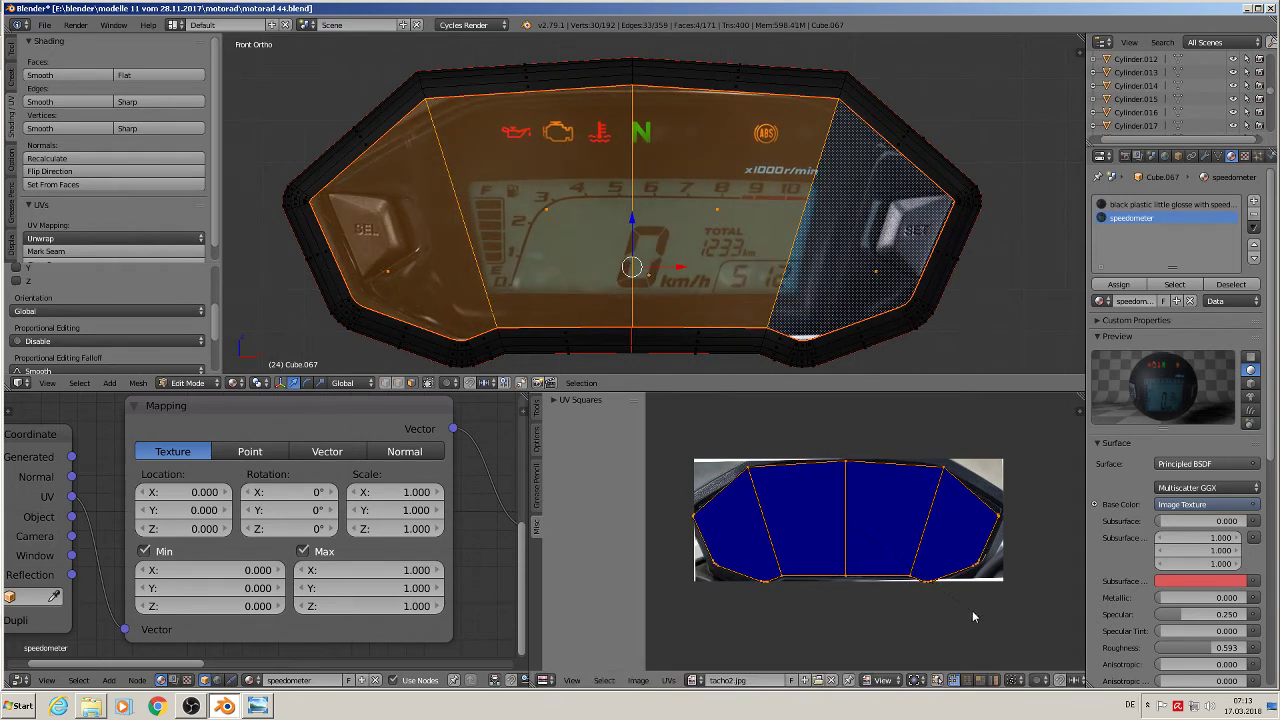
- Move the UV layout's outer right corner vertex slightly up and outward and the lower right vertex up inside the photo's edge
middle_drag(934, 563, 927, 547)
scroll(817, 480, up, 3)
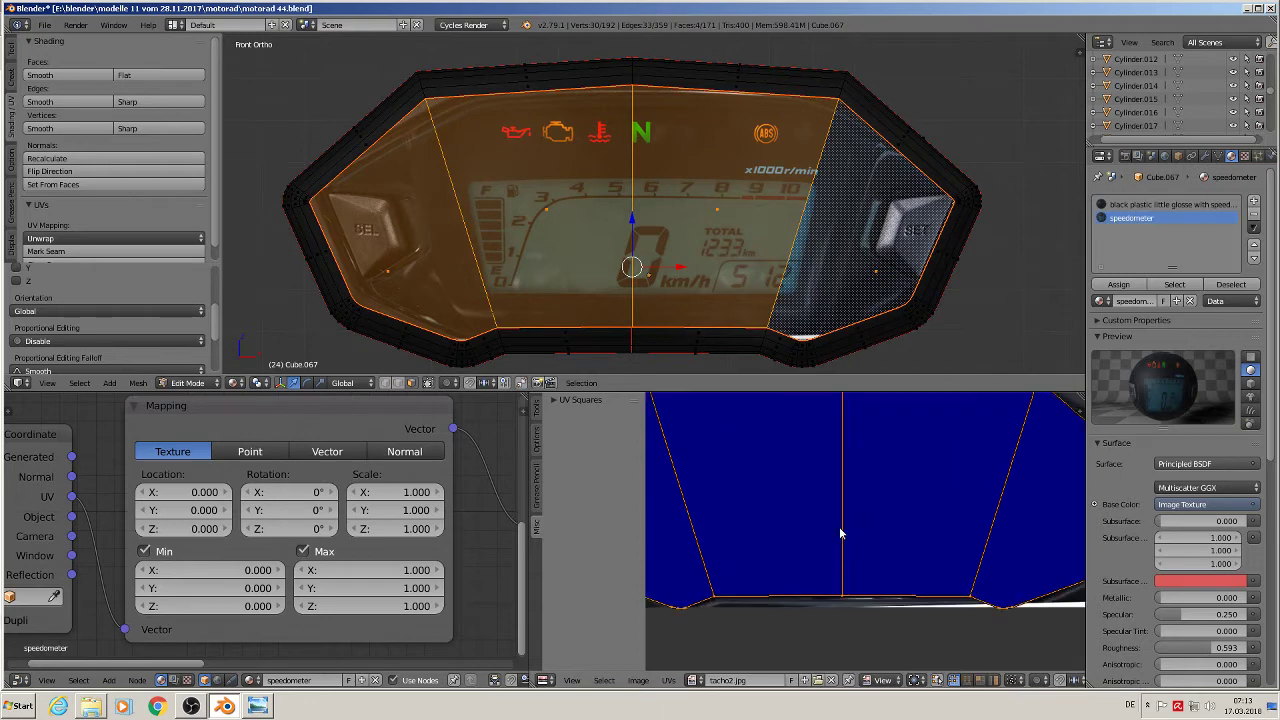
scroll(850, 555, down, 4)
scroll(953, 563, up, 2)
scroll(985, 556, down, 1)
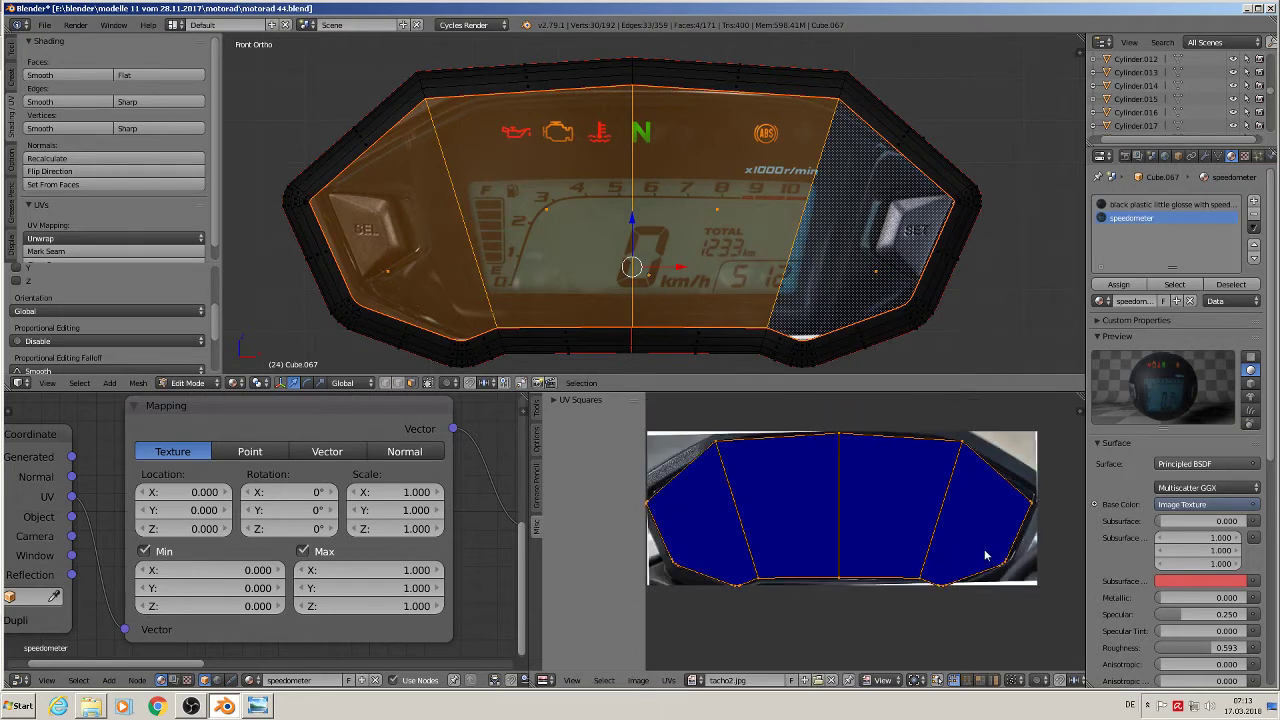
right_click(1035, 513)
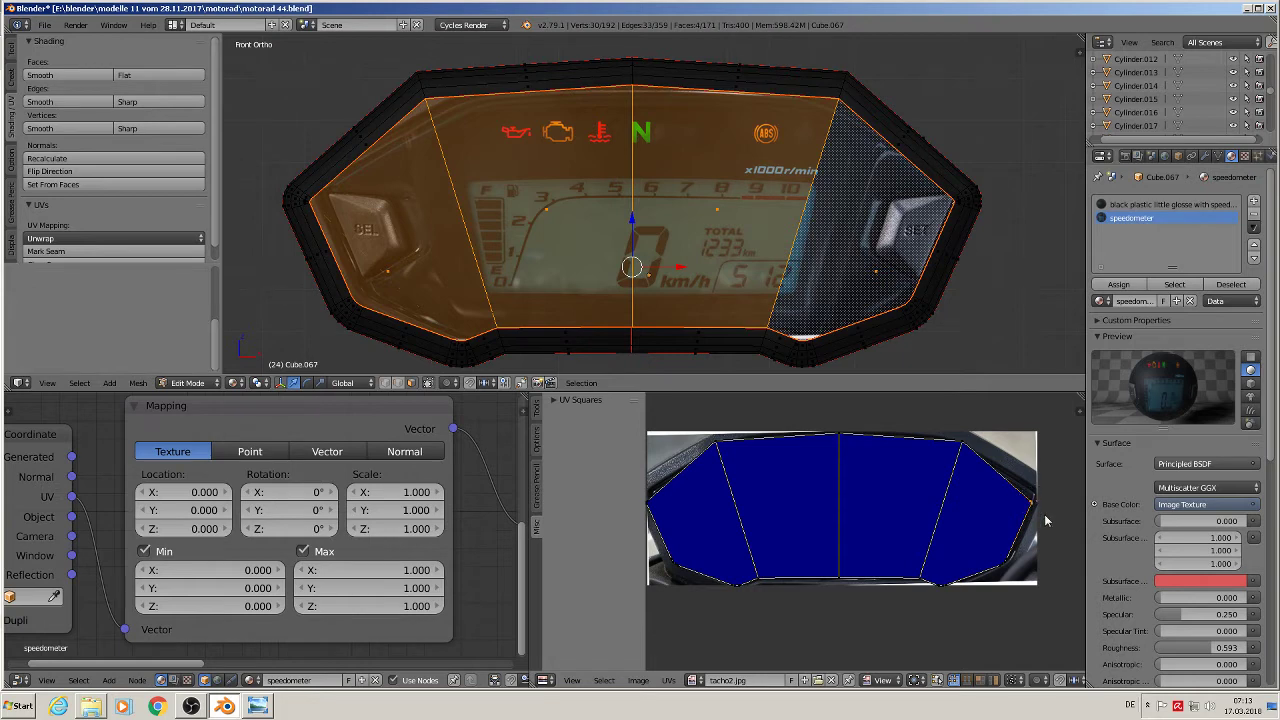
key(g)
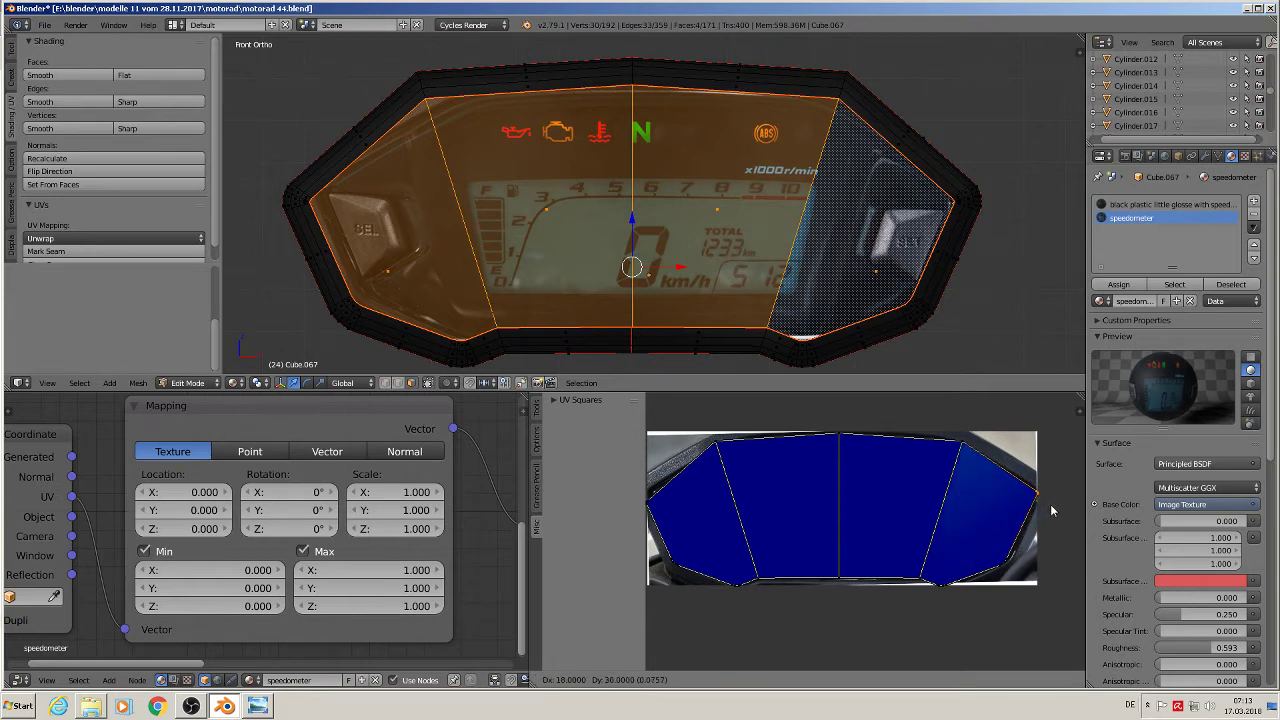
click(1051, 511)
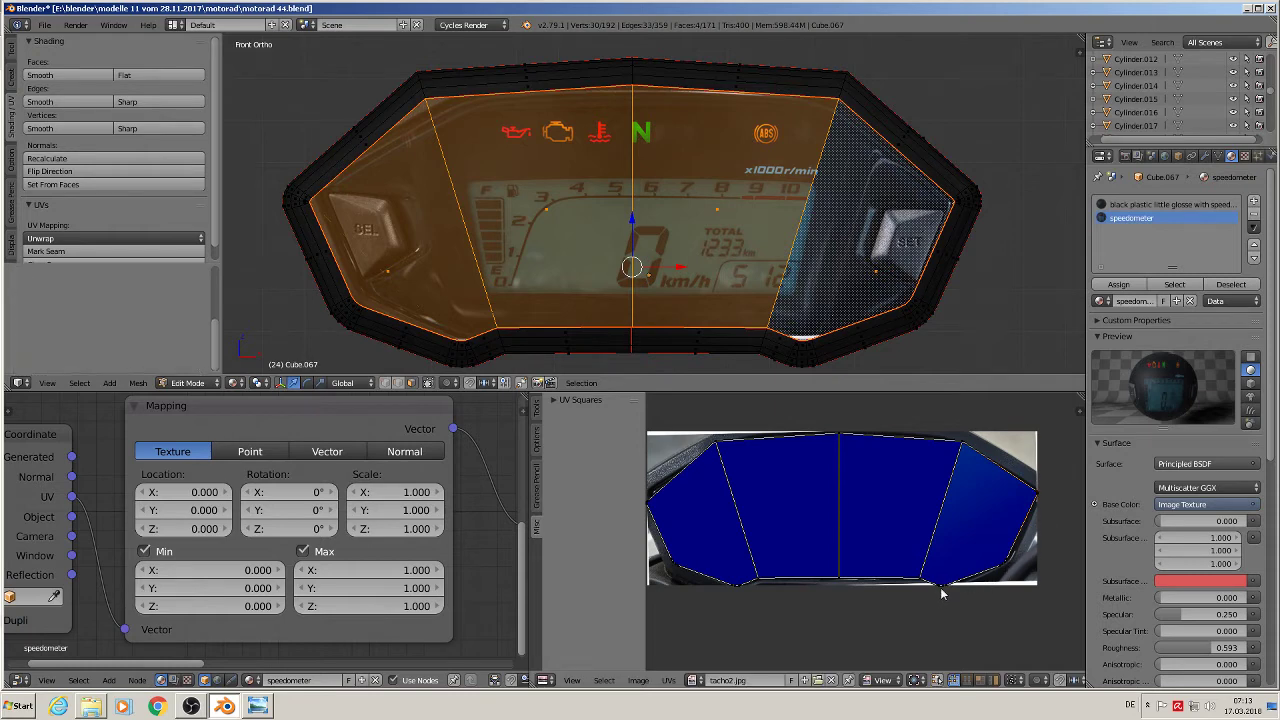
key(c)
key(g)
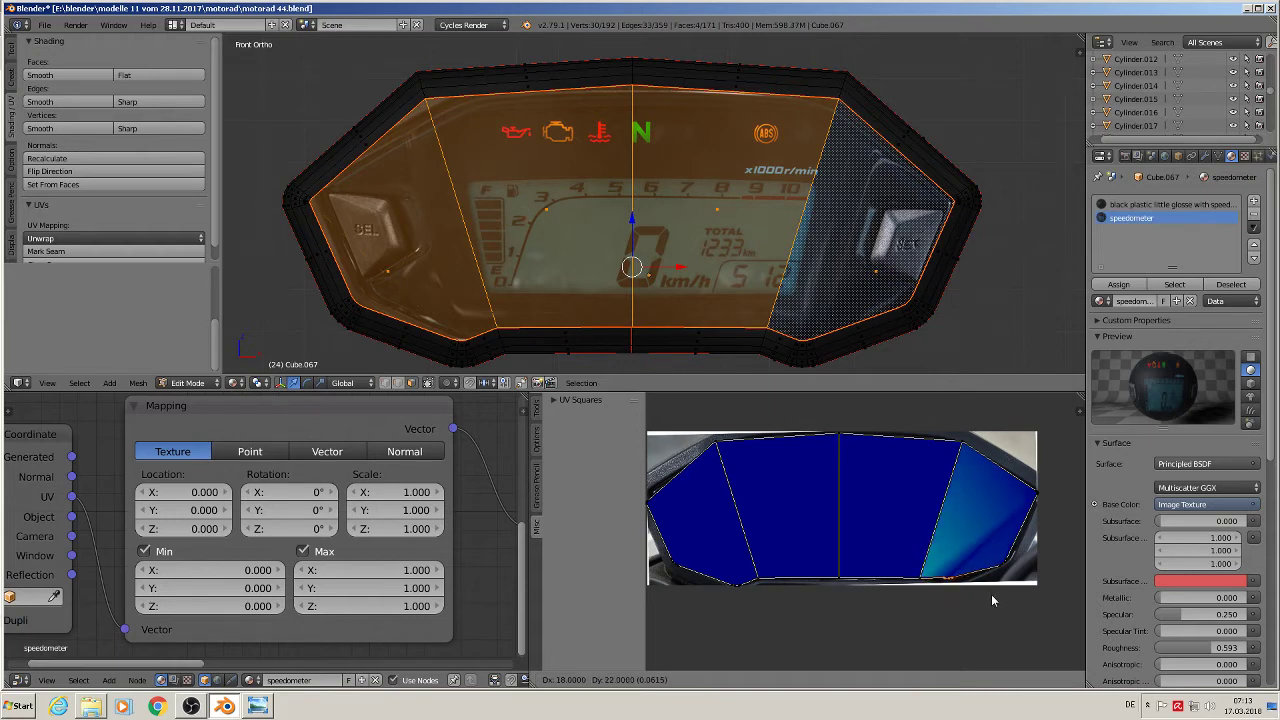
click(991, 594)
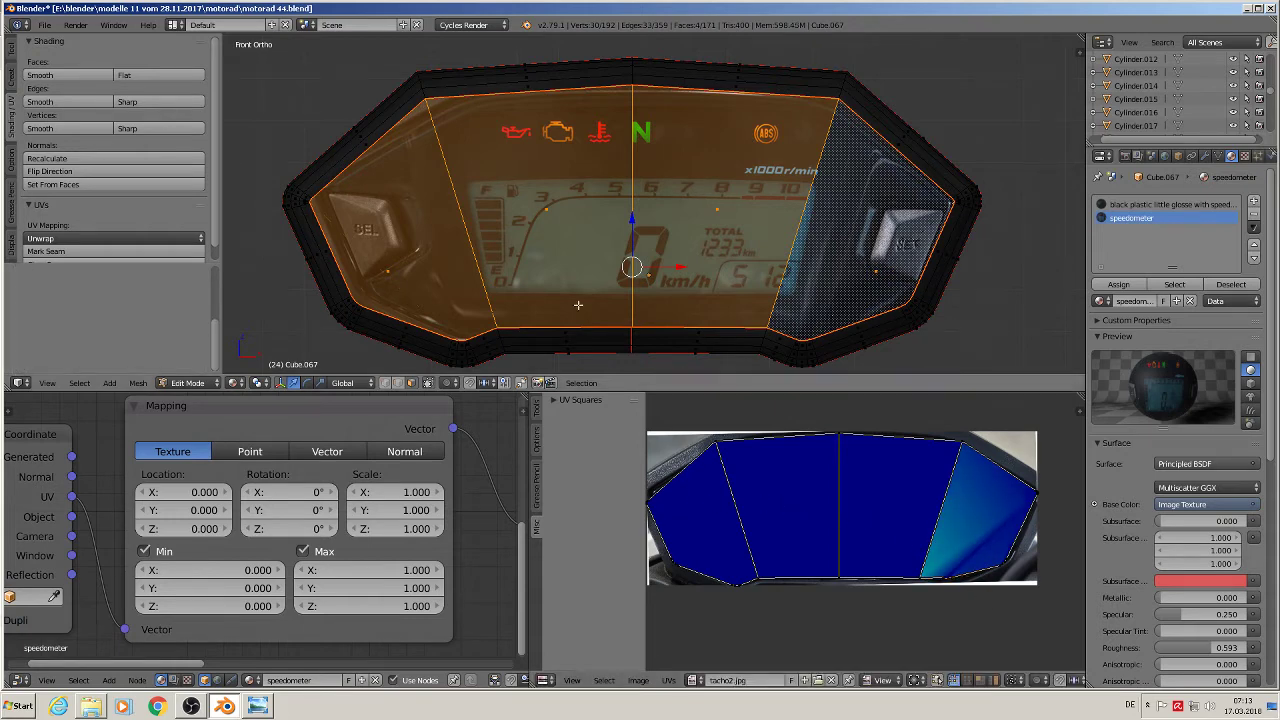
- Leave mesh editing and move the textured instrument panel housing beside the finished handlebar parts below the reference photos
key(Tab)
scroll(681, 319, down, 5)
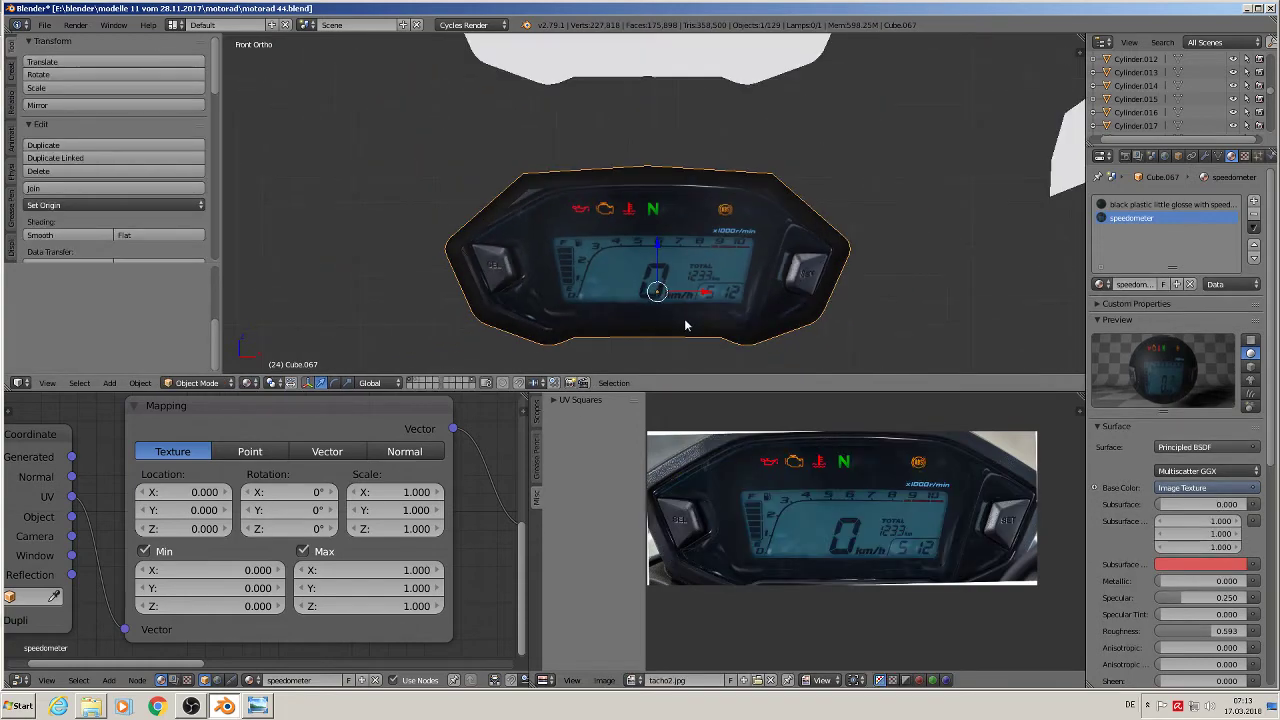
middle_drag(681, 319, 628, 243)
scroll(702, 293, up, 3)
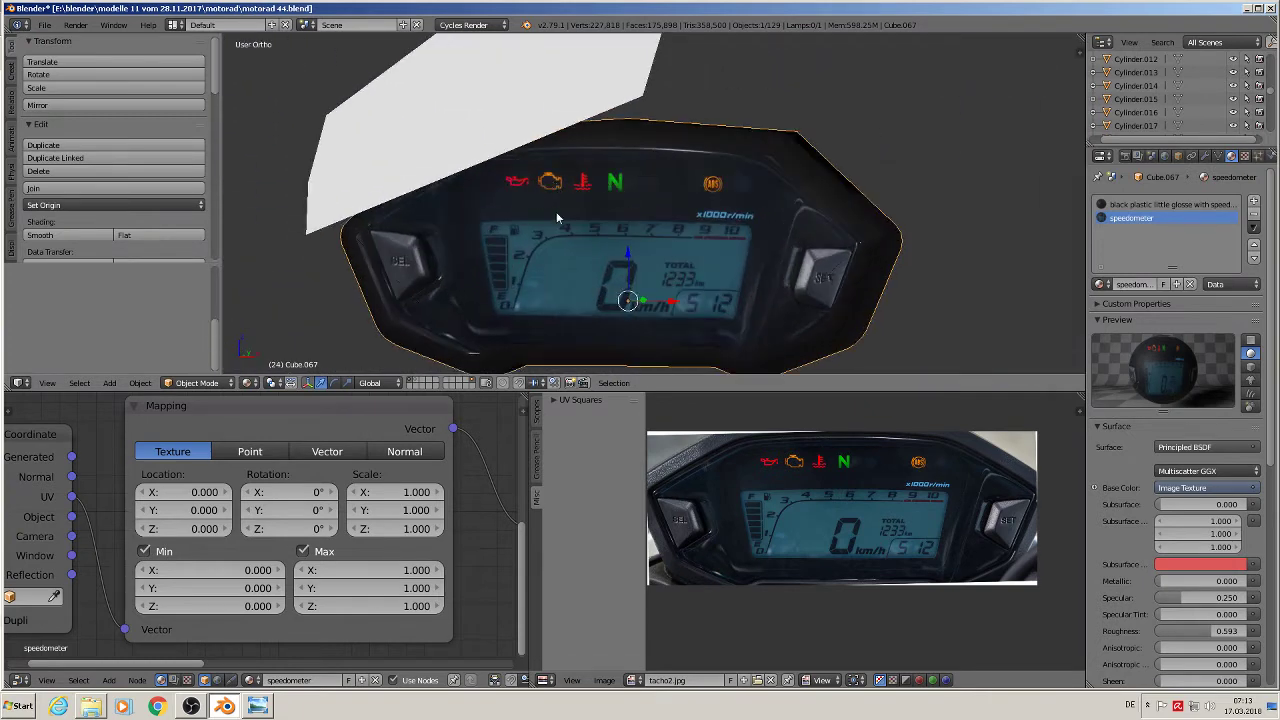
middle_drag(692, 226, 777, 300)
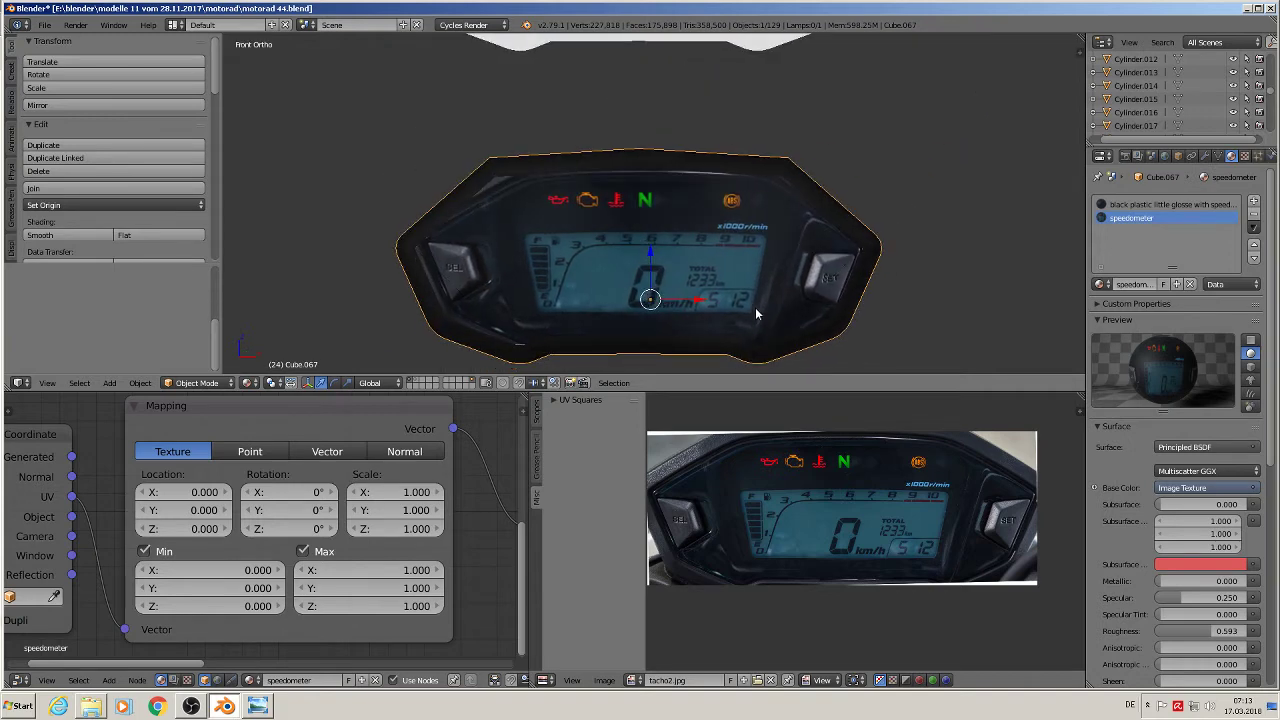
scroll(708, 298, down, 5)
scroll(686, 240, down, 2)
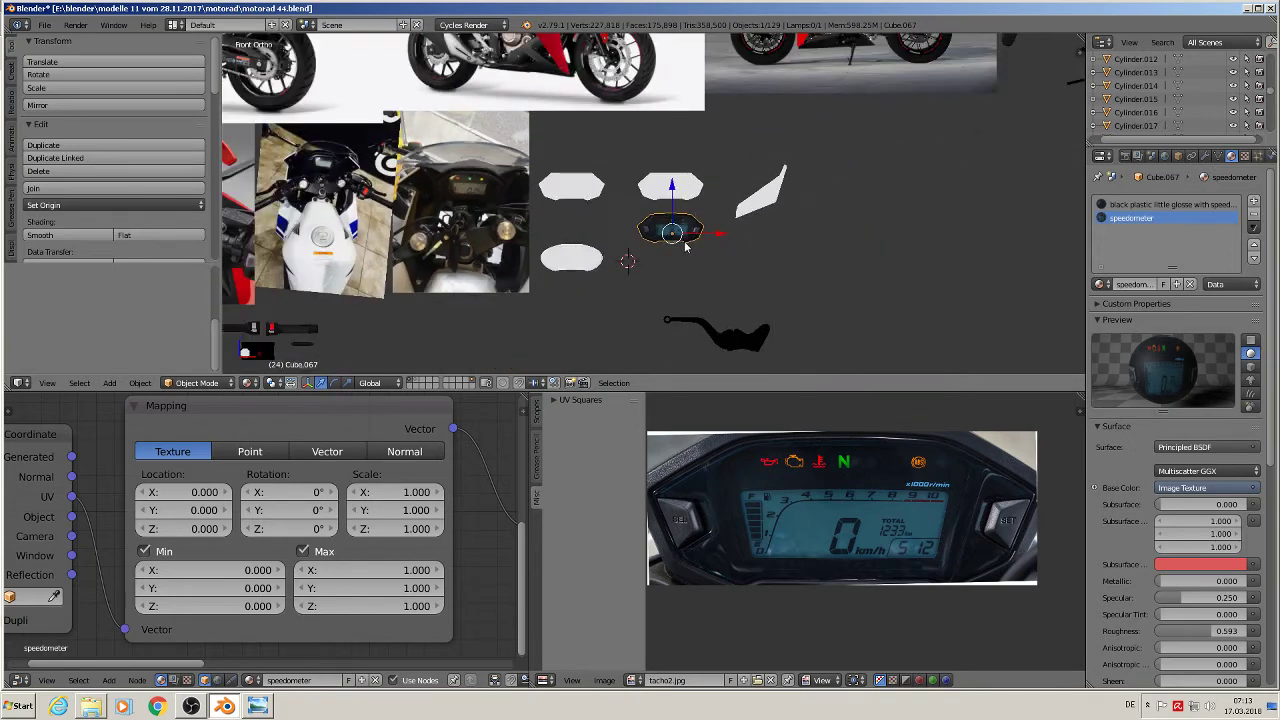
shift+middle_drag(643, 292, 823, 216)
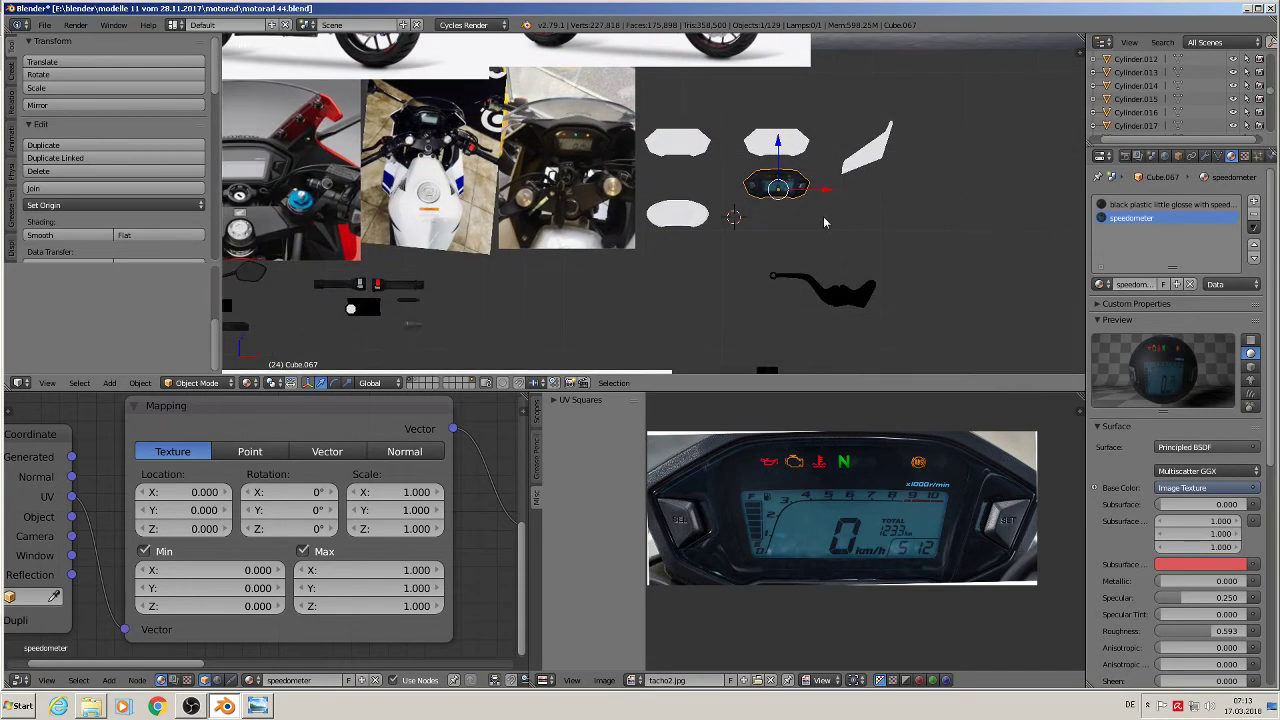
key(g)
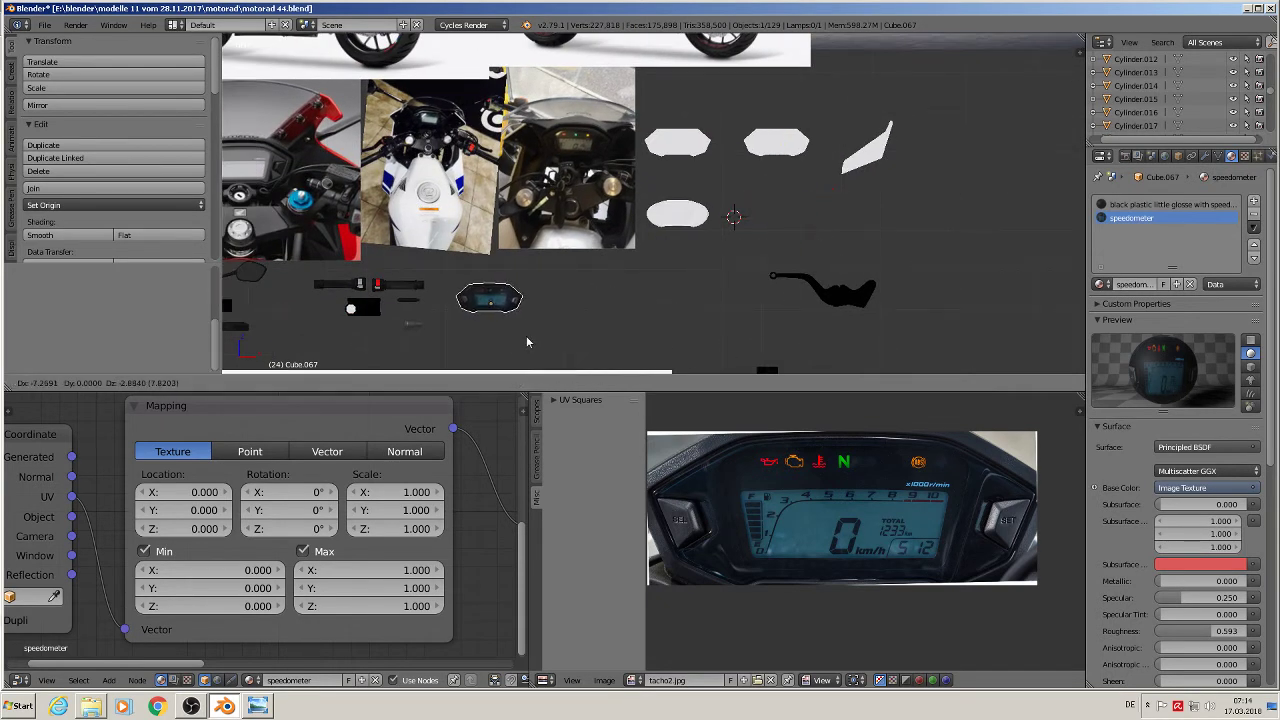
click(526, 335)
- In the front view, delete the three leftover white panel outline shapes beside the reference photos
scroll(569, 320, up, 2)
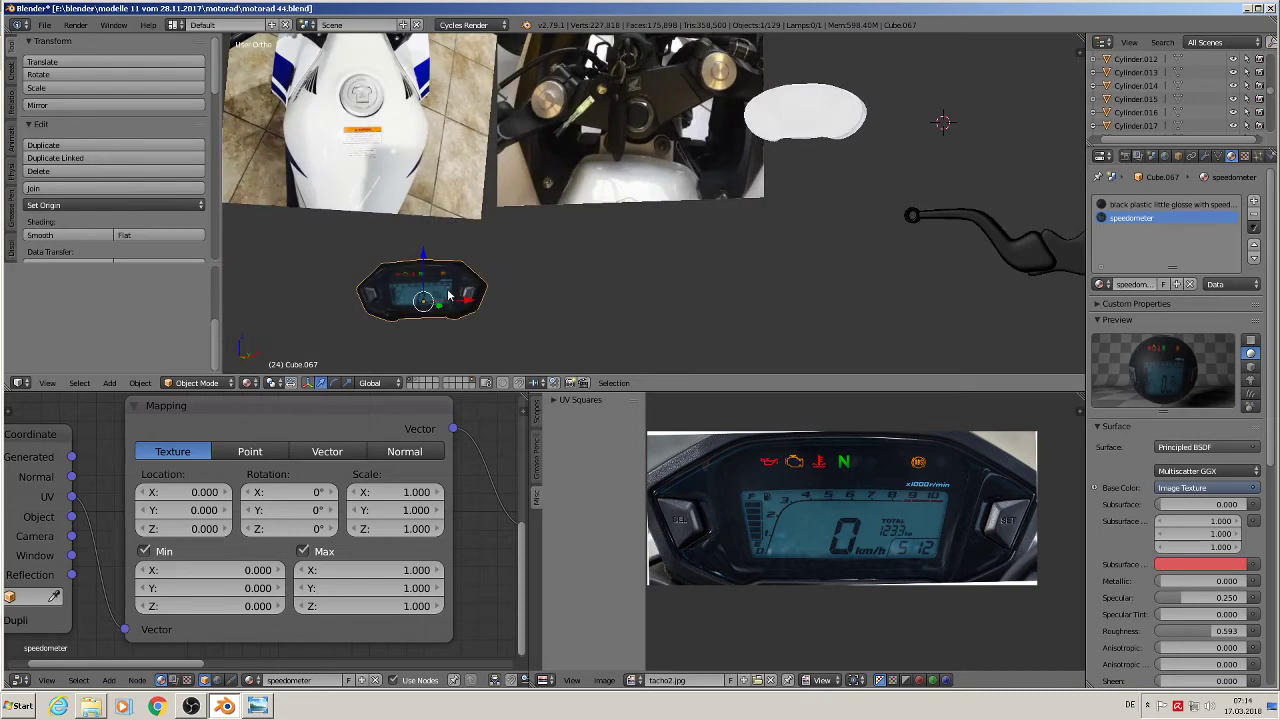
middle_drag(445, 296, 590, 307)
scroll(460, 306, up, 4)
scroll(460, 302, down, 4)
scroll(592, 307, down, 6)
key(KP_1)
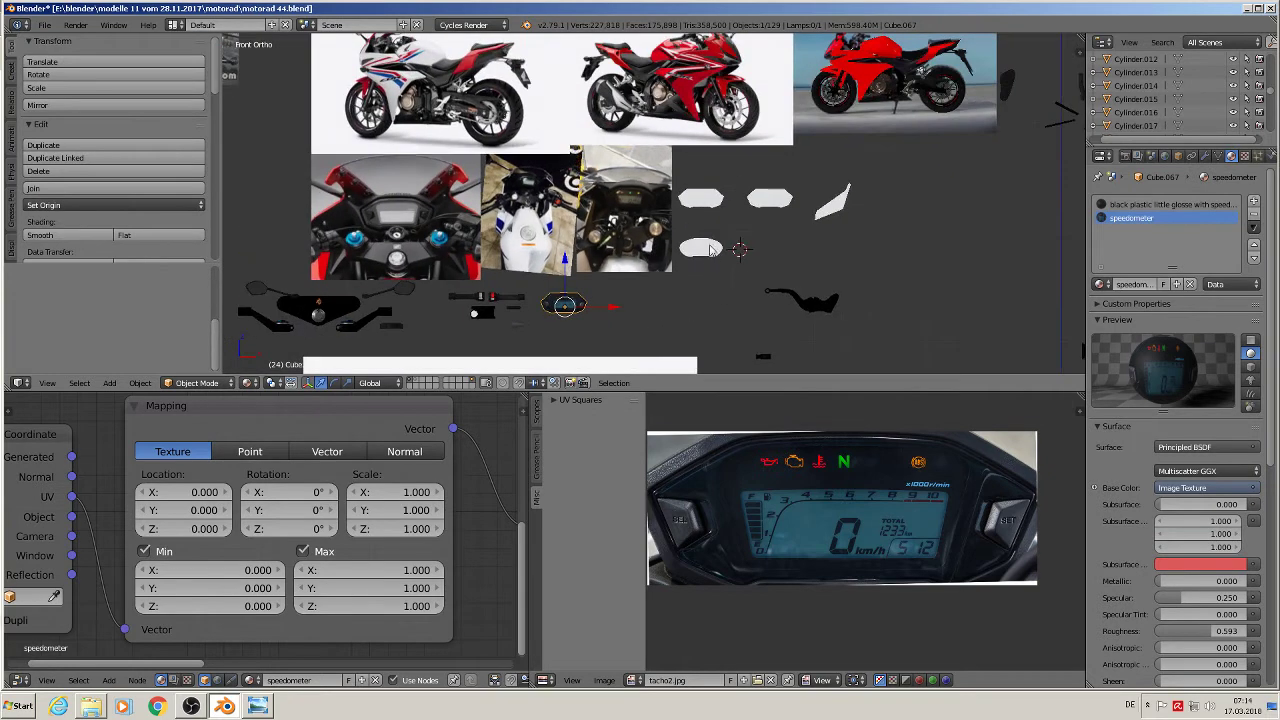
right_click(709, 245)
shift+right_click(705, 199)
shift+right_click(773, 197)
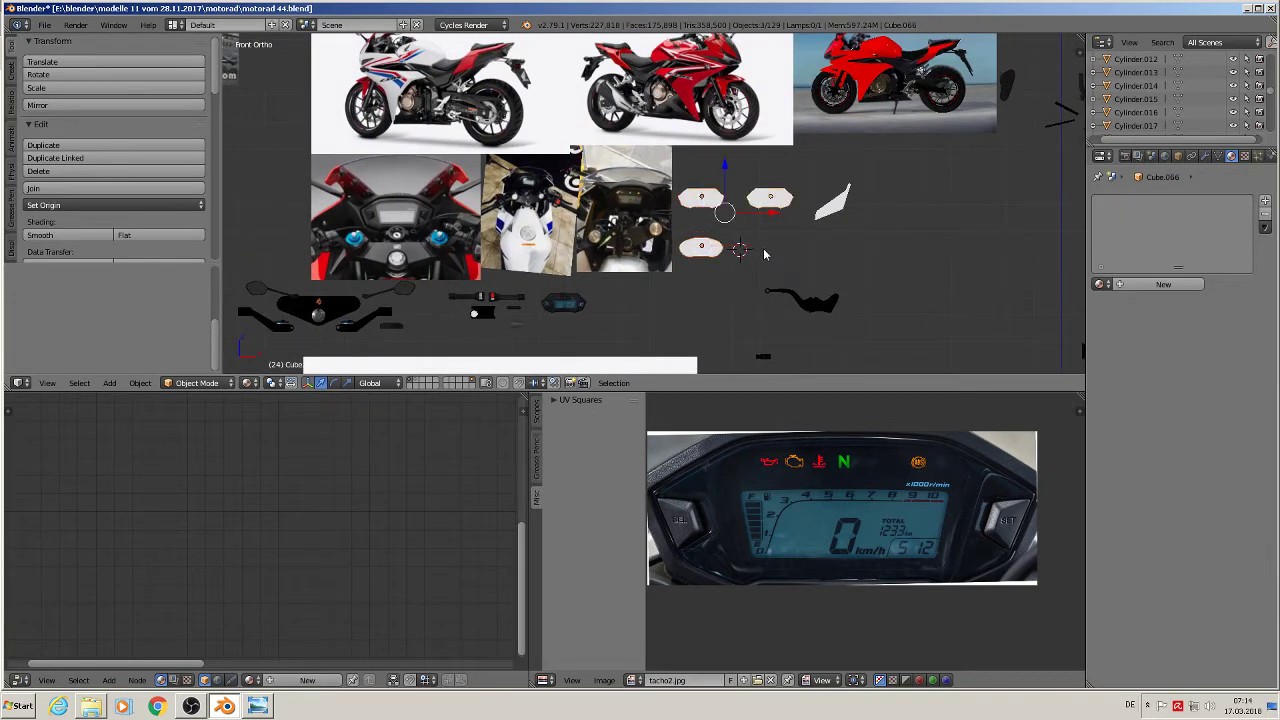
key(x)
click(882, 272)
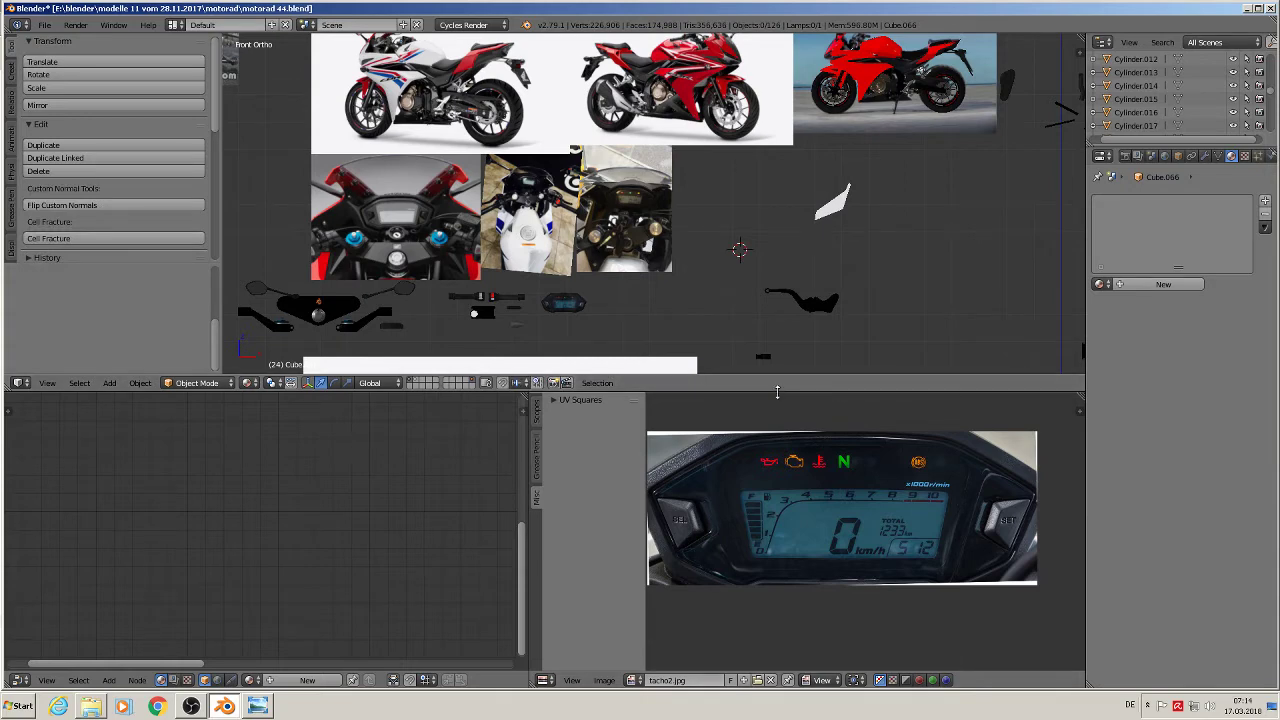
- Enlarge the 3D viewport and save the project as a new file named motorad 45.blend
drag(778, 392, 778, 640)
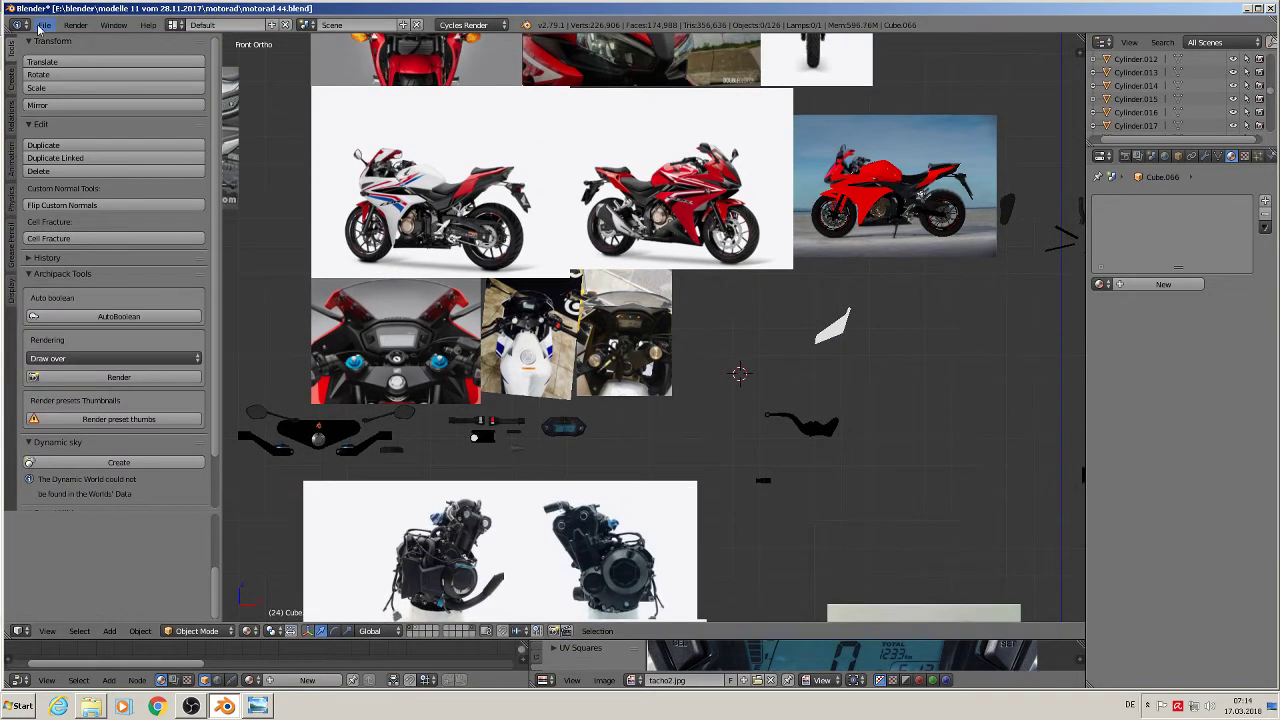
click(44, 25)
click(84, 146)
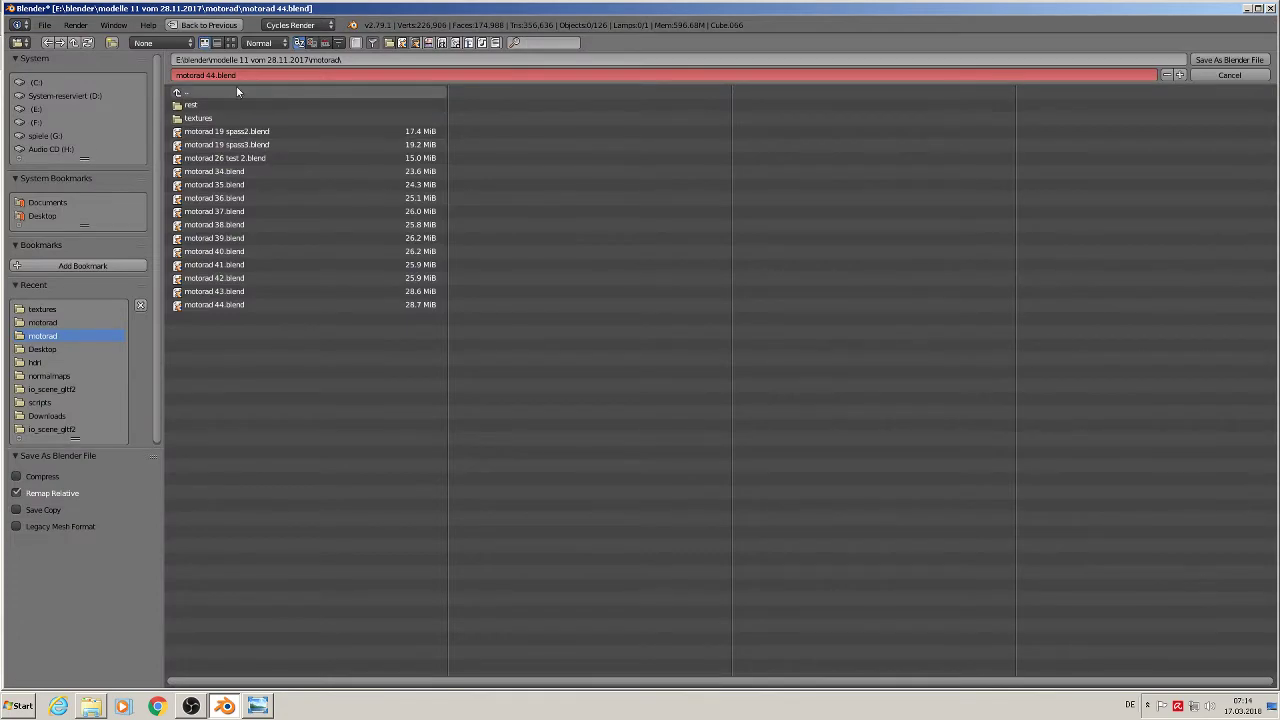
click(213, 75)
click(1228, 60)
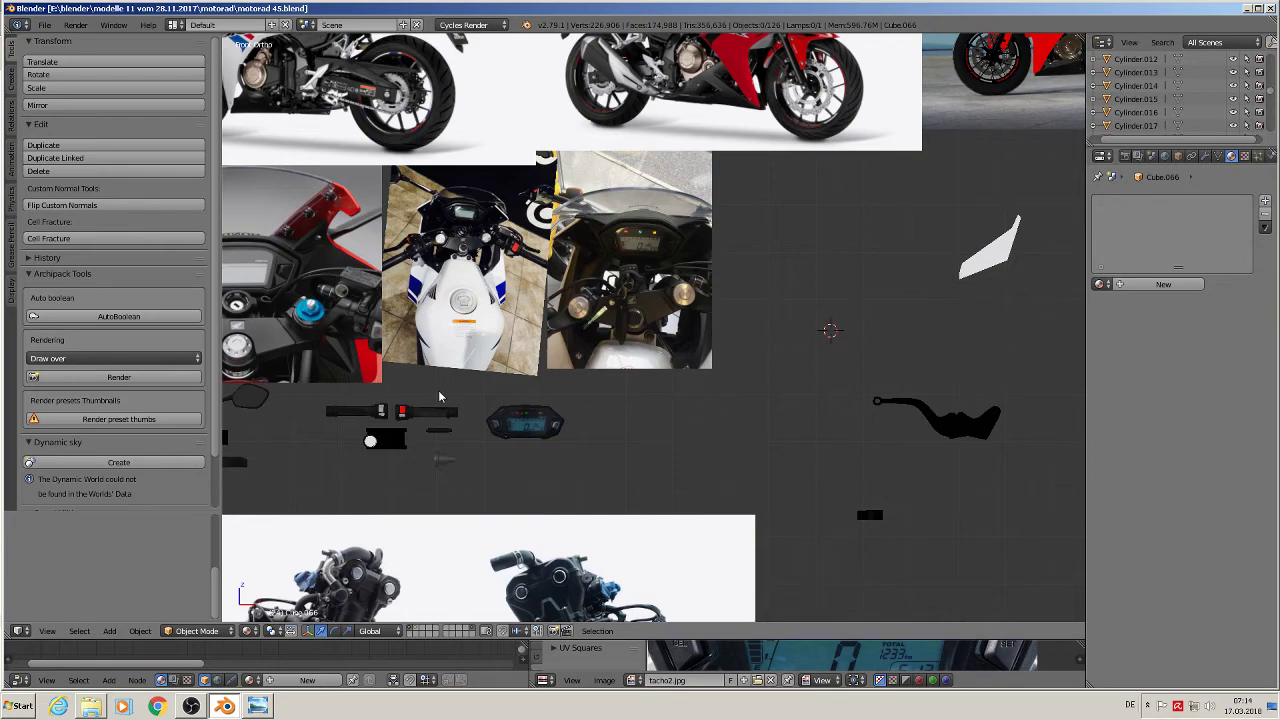
- Add a 24-vertex cylinder over the red cockpit reference photo, just below the handlebar clamp
scroll(390, 377, up, 4)
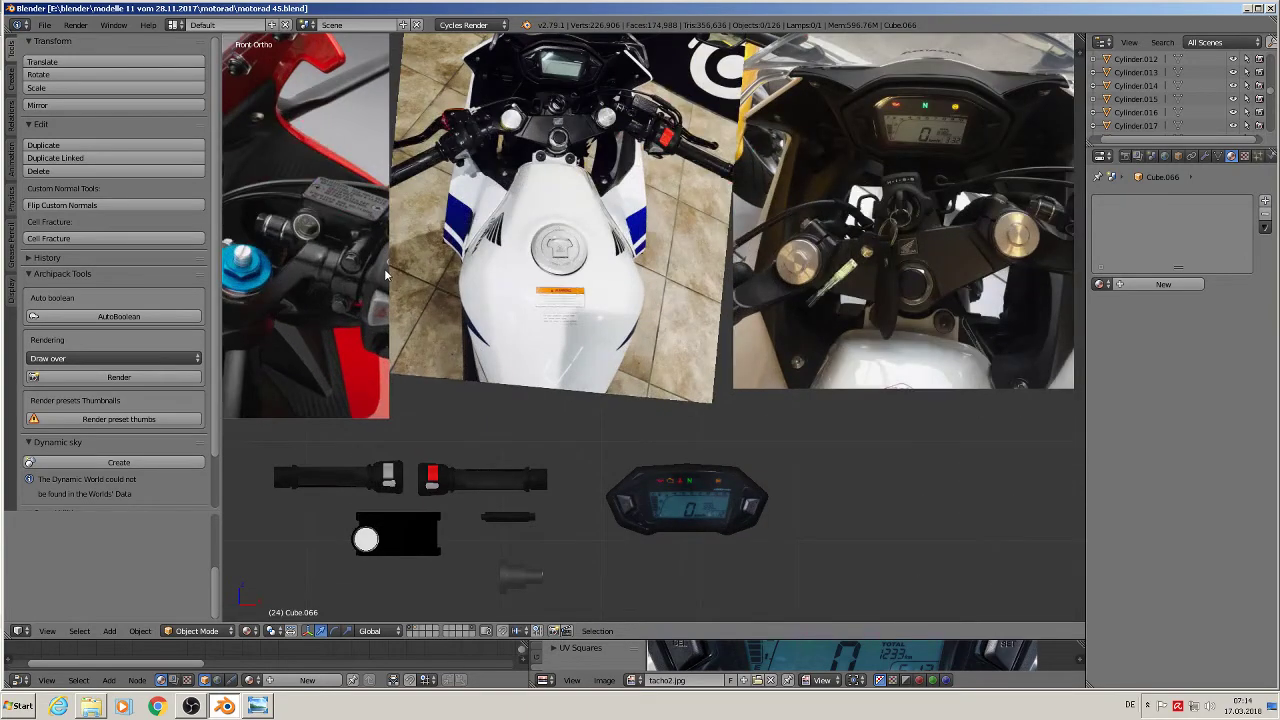
shift+middle_drag(385, 287, 762, 250)
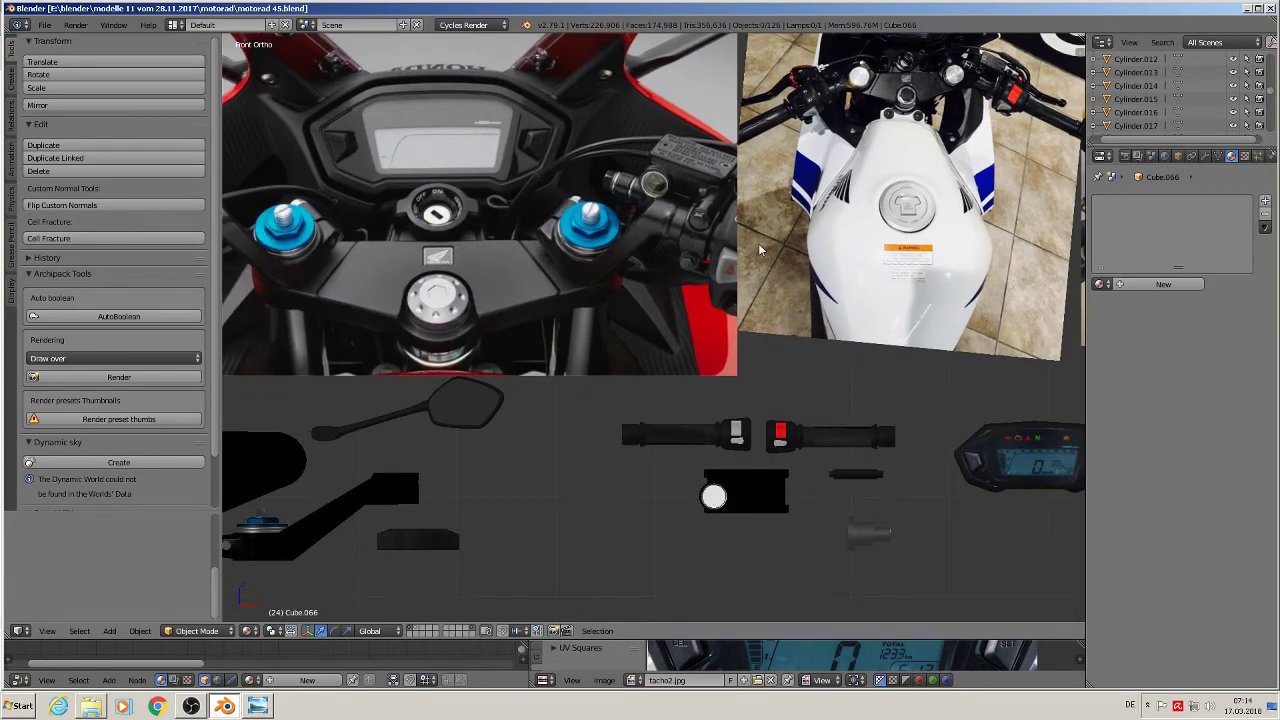
scroll(680, 262, up, 2)
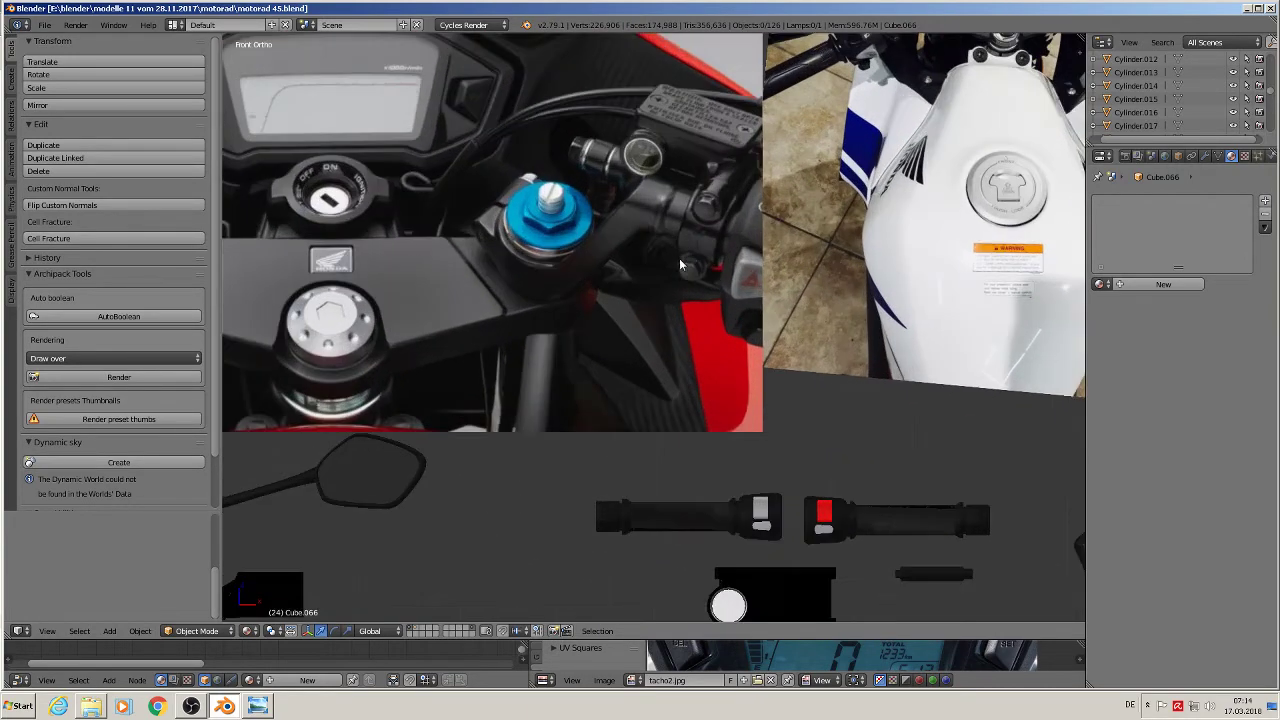
click(109, 631)
mouse_move(120, 614)
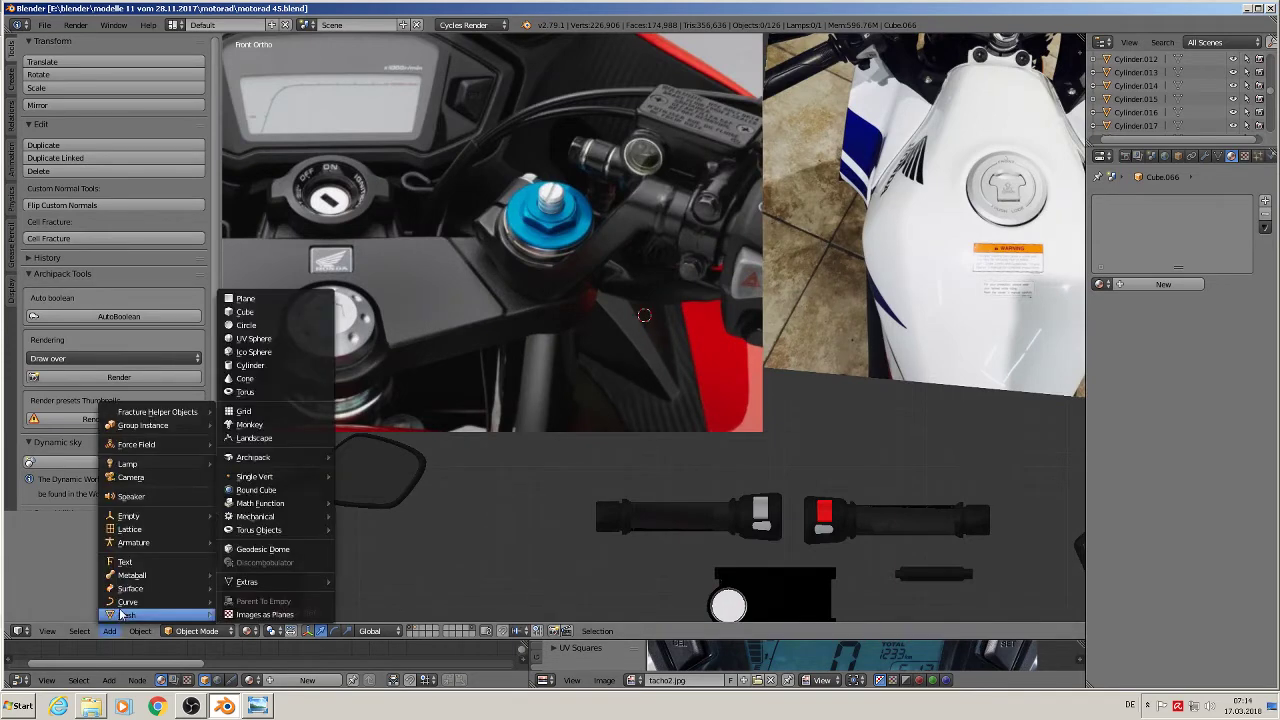
click(250, 365)
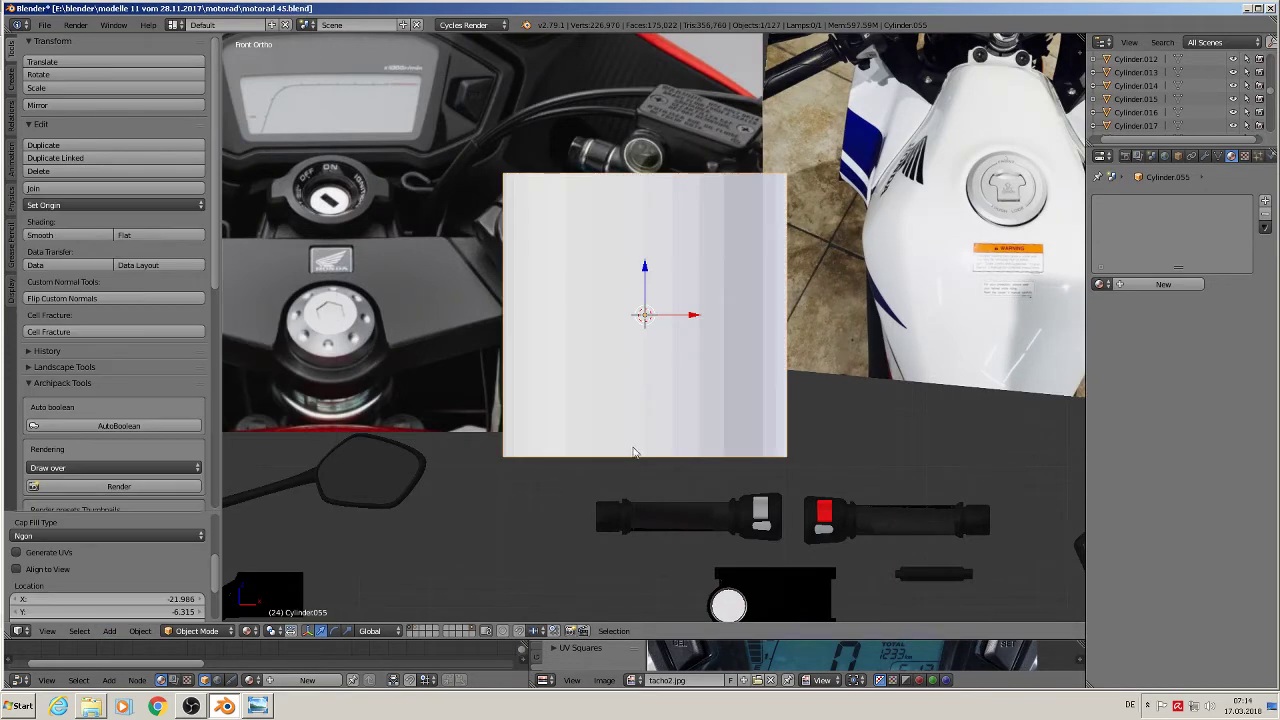
scroll(117, 563, up, 3)
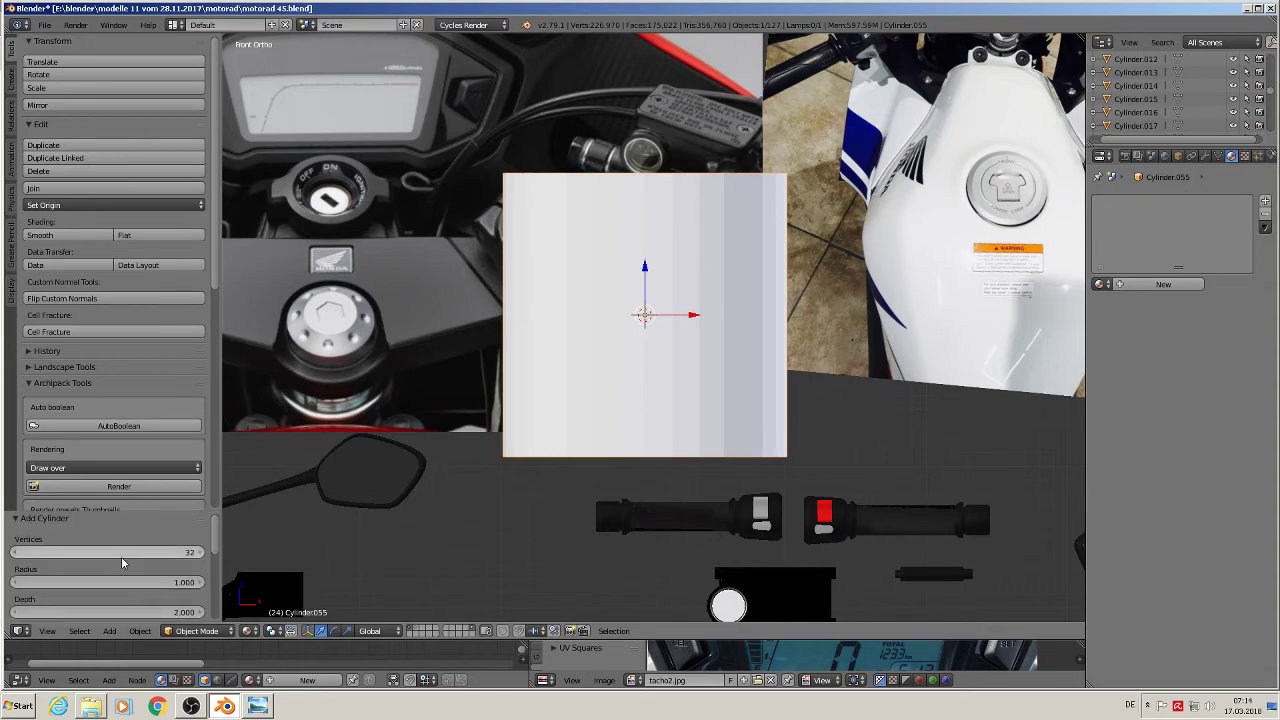
click(122, 552)
text(24)
key(Return)
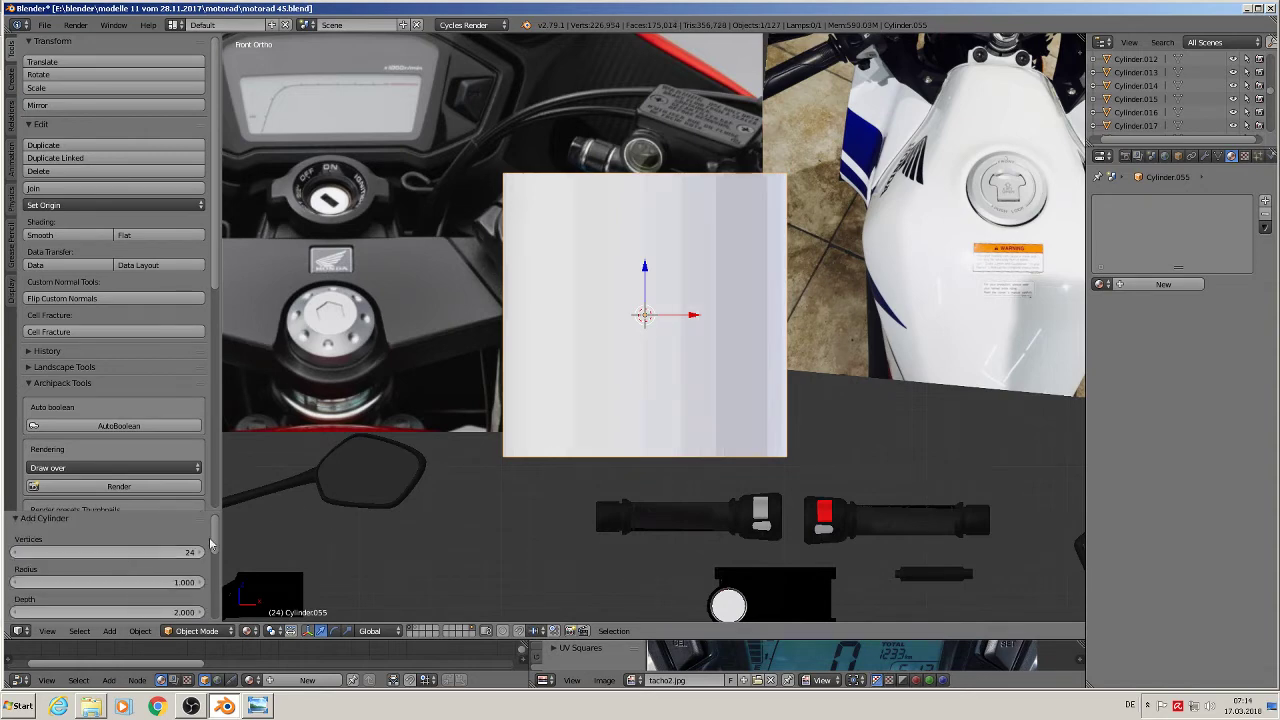
- Scale the new cylinder to about 0.298 and rotate it 90° around the global Y axis
key(s)
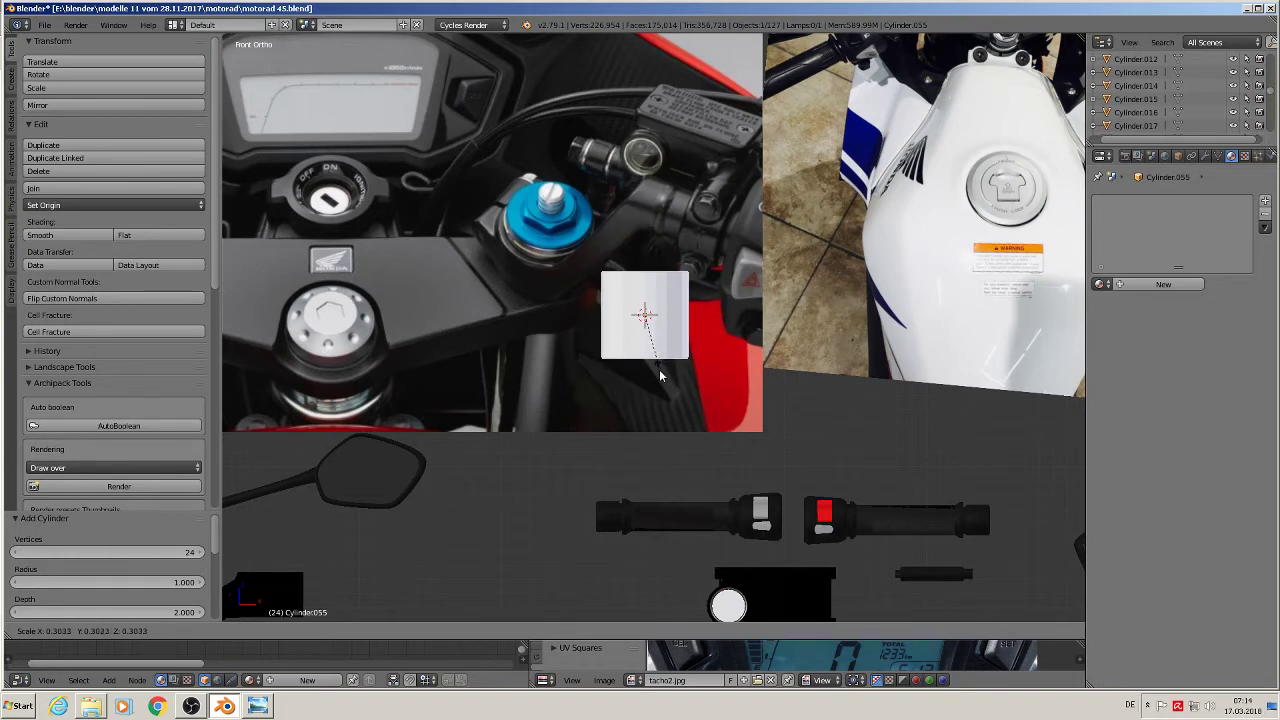
click(661, 375)
key(r)
key(y)
key(9)
key(0)
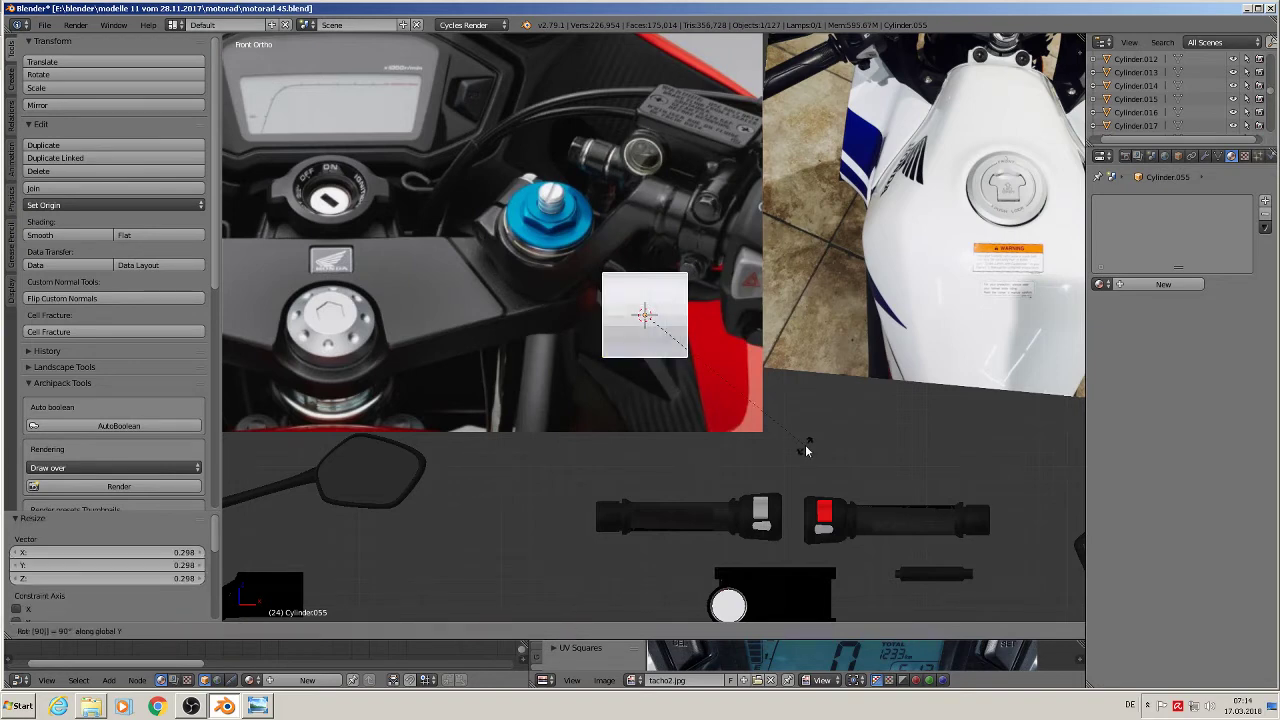
key(Return)
- Flatten the cylinder along the global X axis to about 0.376 of its width
key(s)
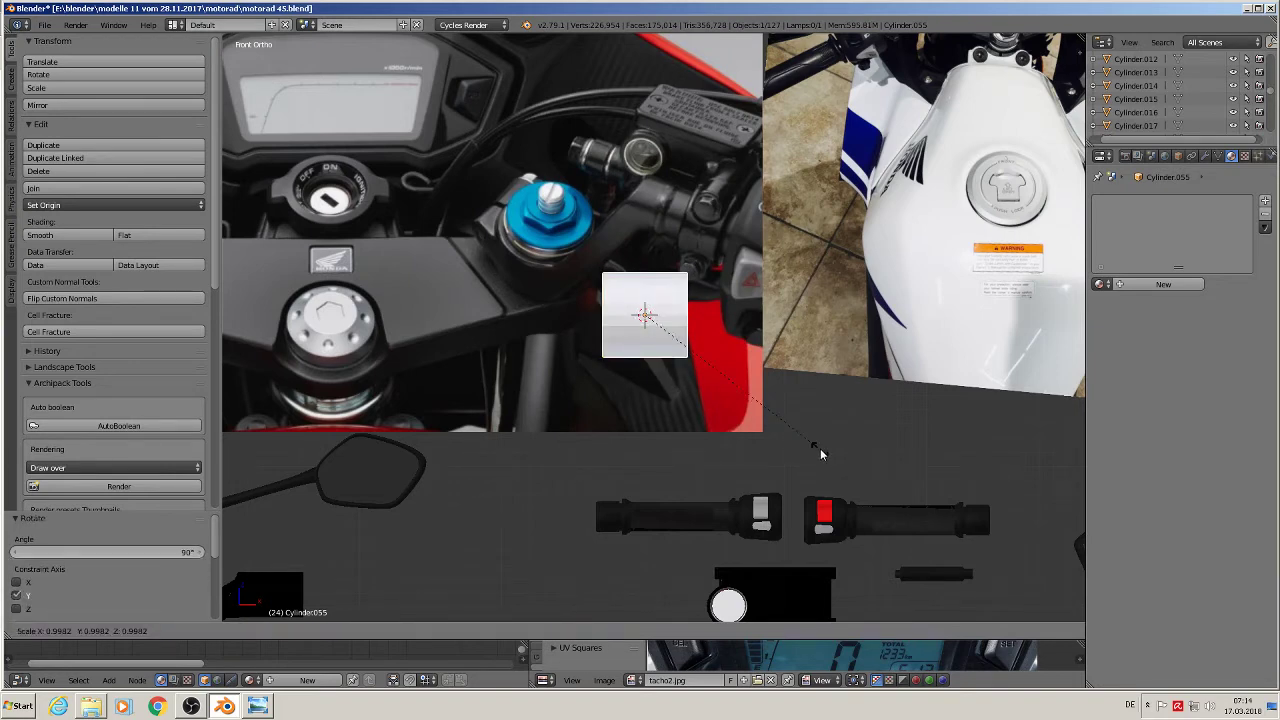
key(x)
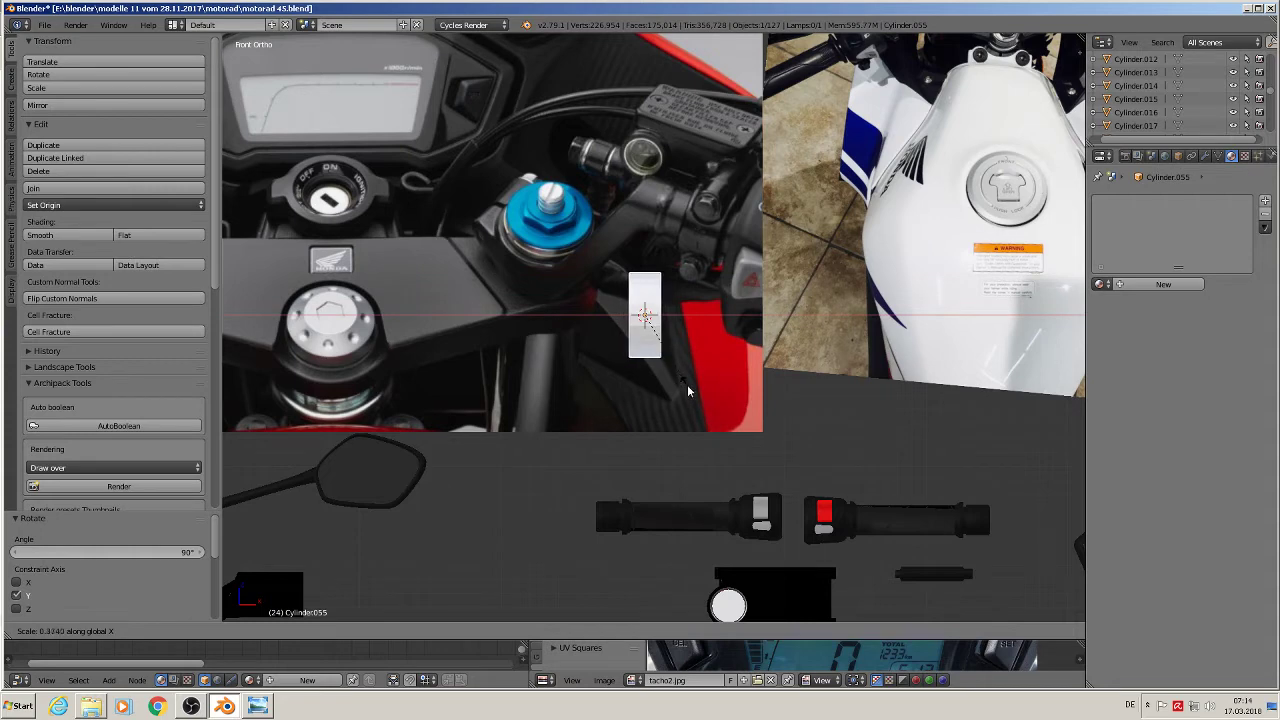
click(688, 380)
middle_drag(689, 367, 600, 370)
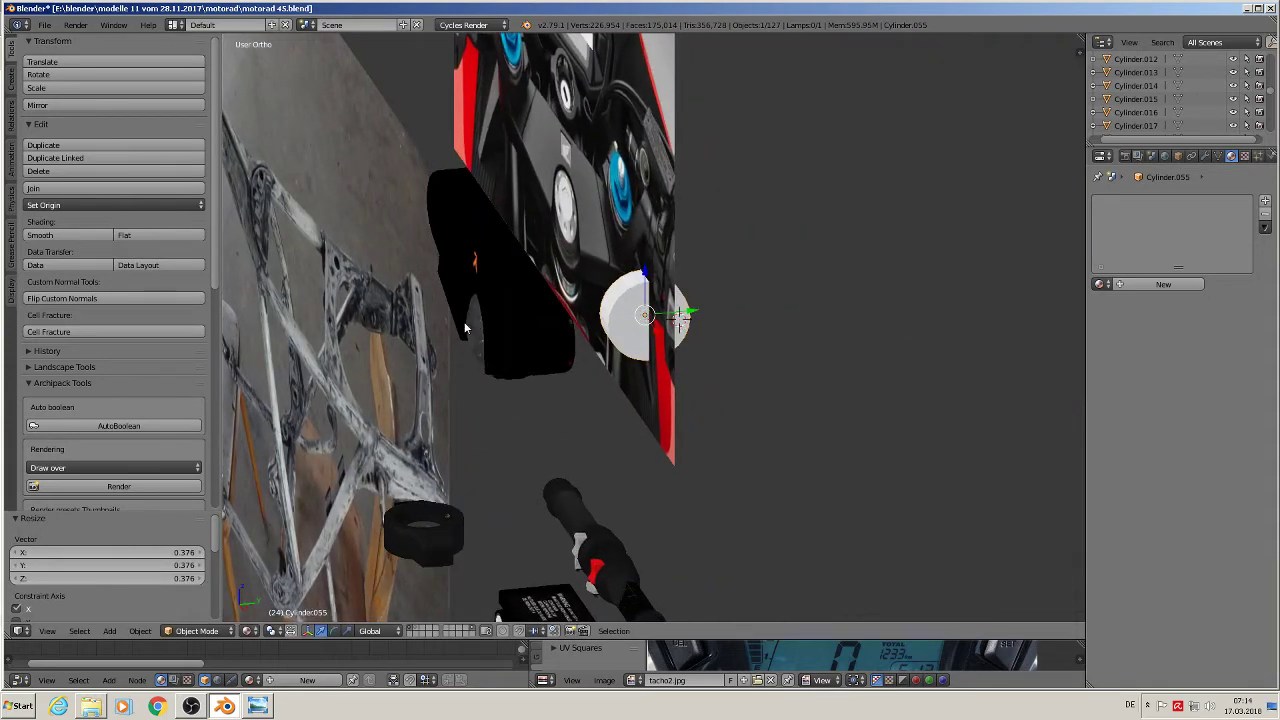
- Move the flattened cylinder along the global Y axis, away from the cockpit reference photo and towards the modelled parts
drag(688, 311, 536, 326)
shift+middle_drag(515, 378, 808, 384)
scroll(805, 378, up, 5)
- Extrude both end faces of the cylinder and scale them inwards to 0.679 to form a rim on each side
key(Tab)
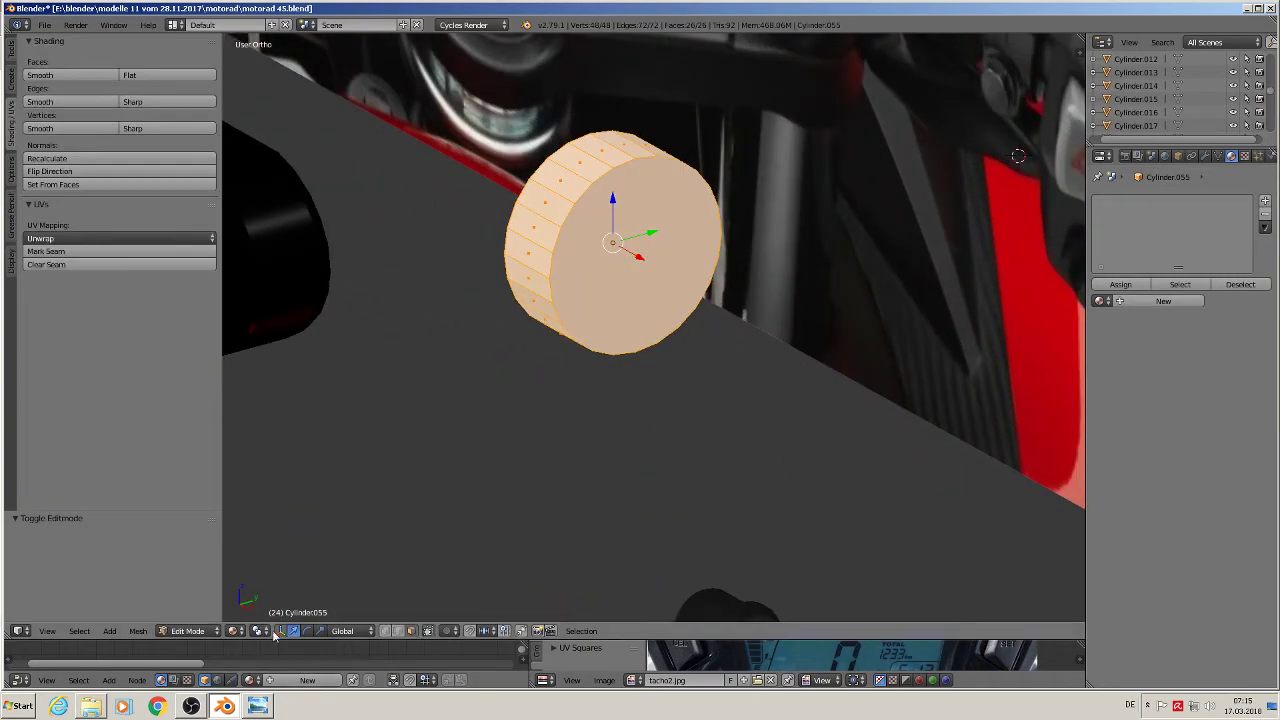
click(411, 634)
right_click(625, 252)
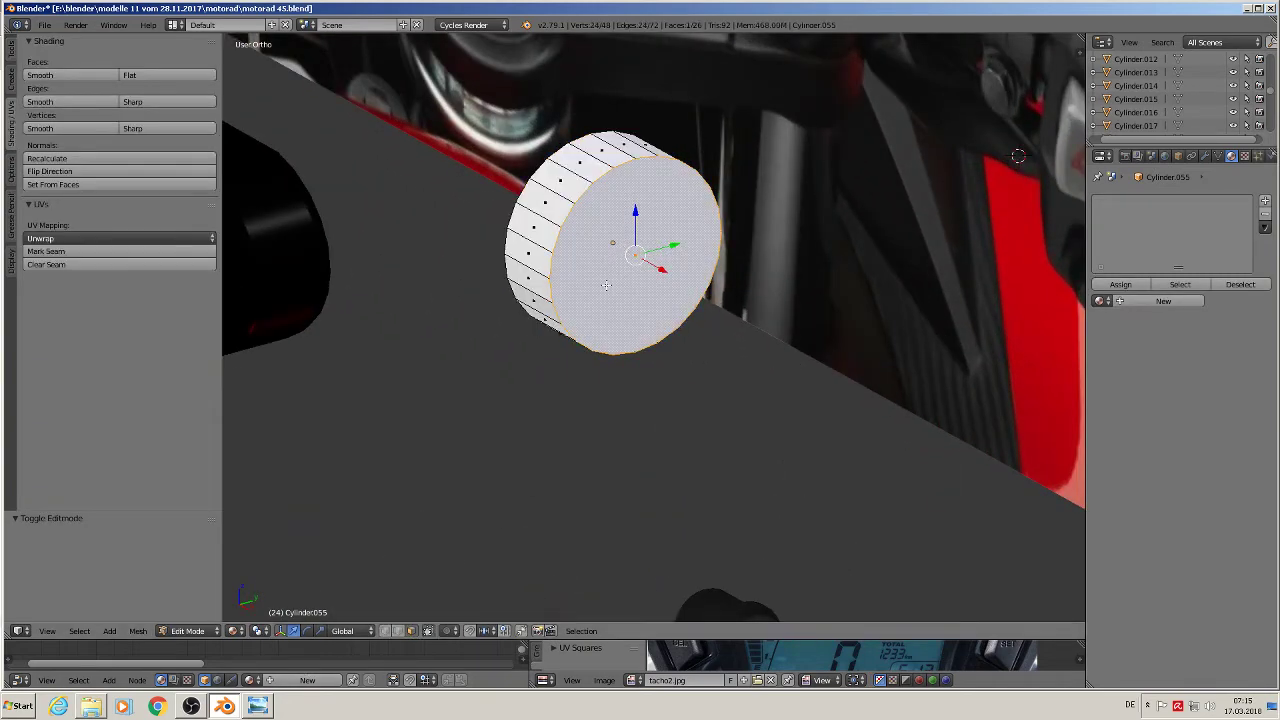
middle_drag(606, 285, 724, 316)
shift+right_click(608, 300)
mouse_move(682, 362)
middle_down()
mouse_move(507, 341)
mouse_move(694, 368)
middle_up()
key(e)
key(s)
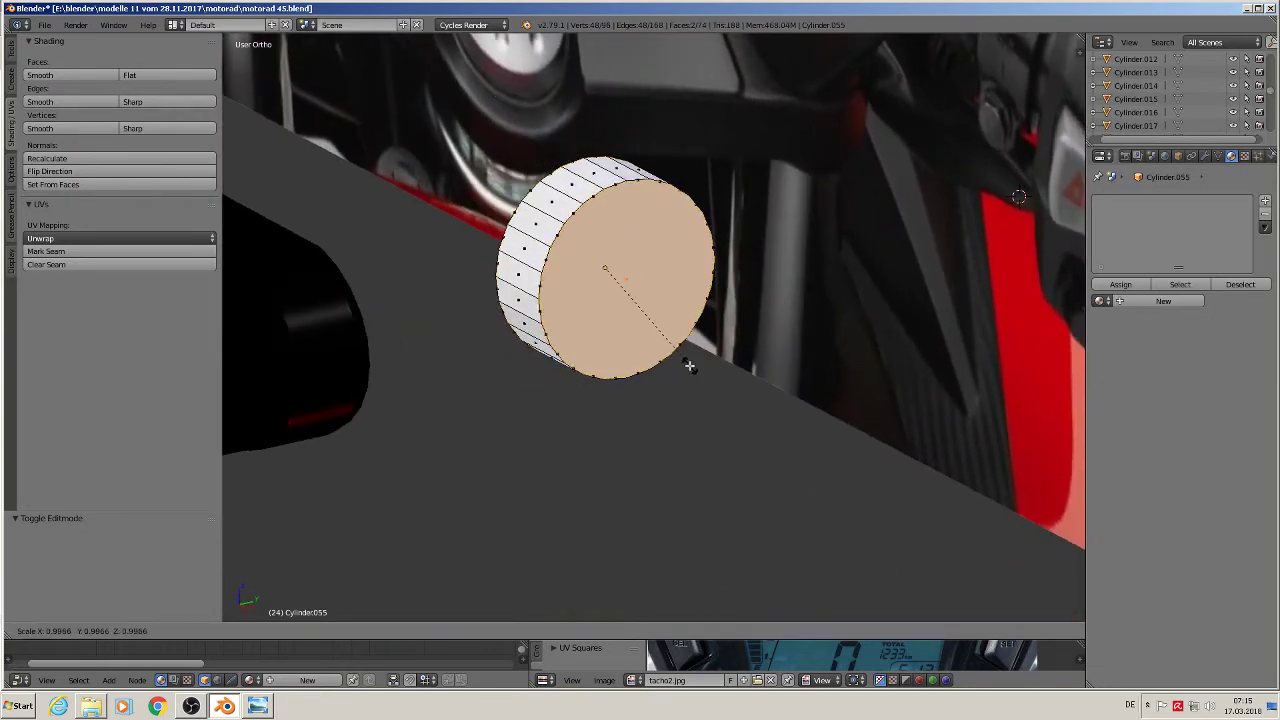
click(666, 330)
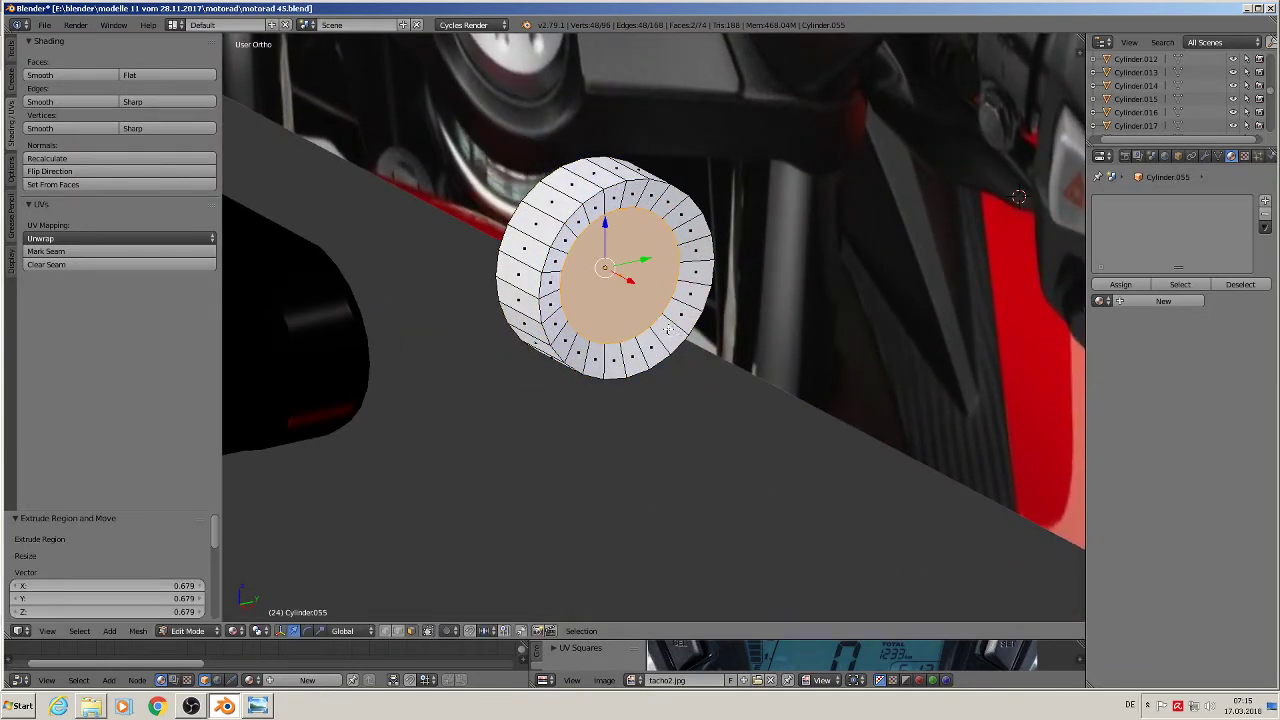
- Scale the two inner faces by 1.487 along the global X axis to bring them level with the outer rims
key(KP_1)
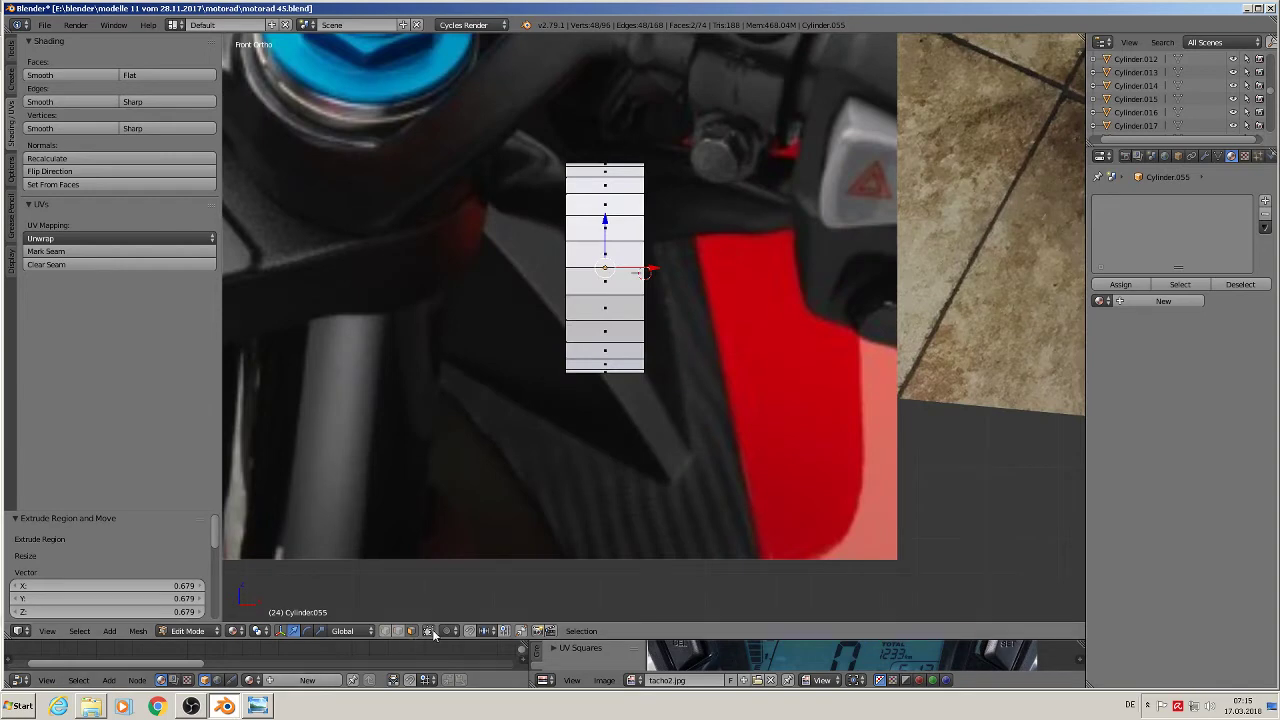
click(437, 632)
key(s)
key(x)
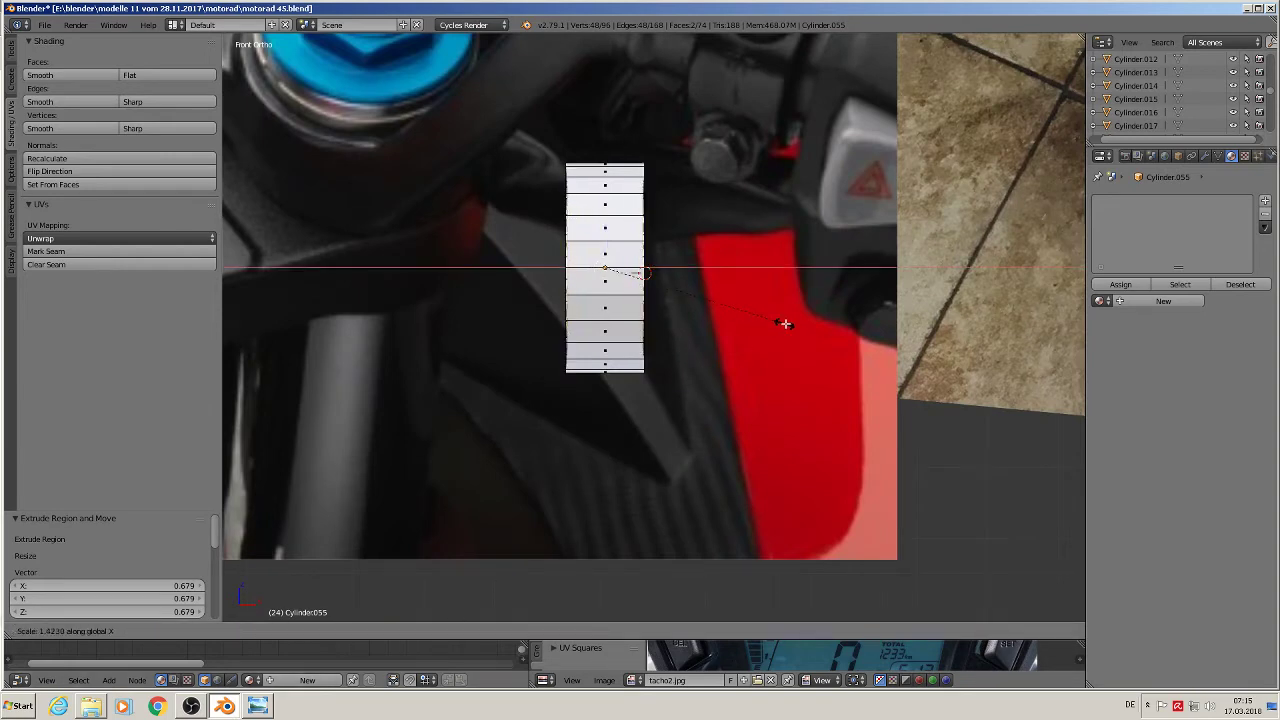
click(791, 326)
- Delete only the two inner faces so the cylinder is open from end to end
middle_drag(791, 326, 641, 383)
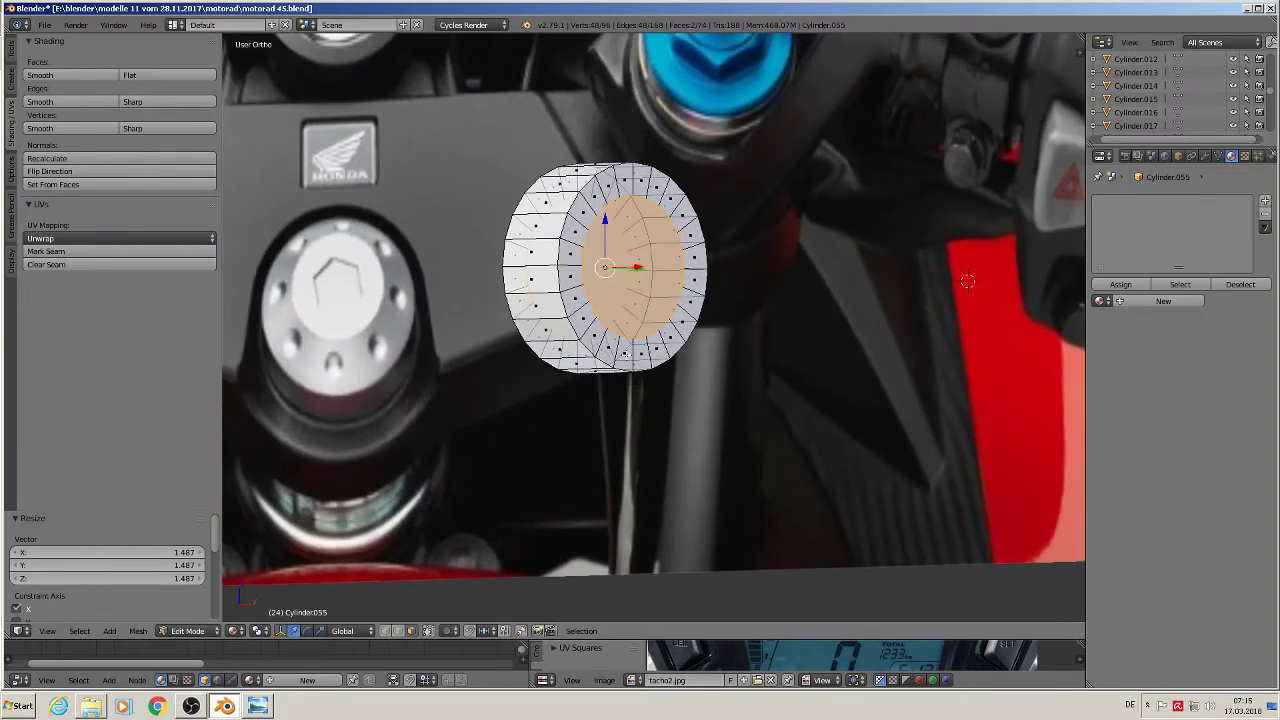
key(x)
click(620, 414)
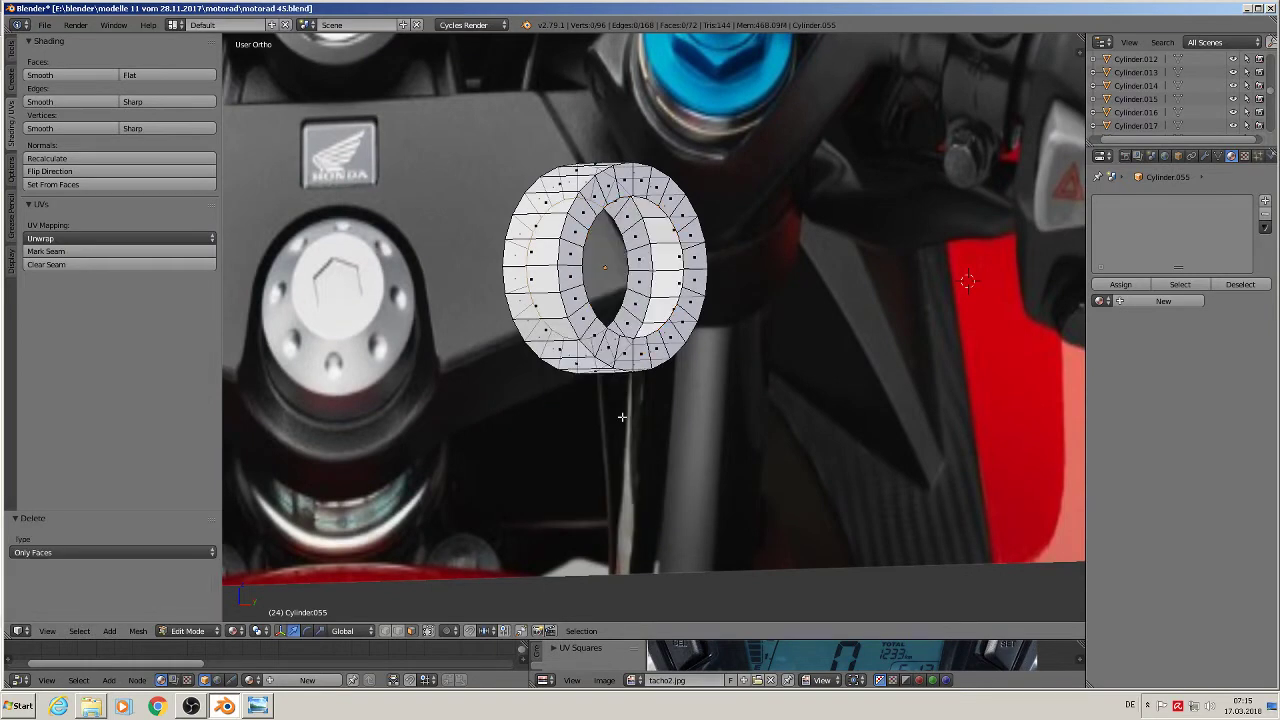
- Select both inner edge loops and join them with Bridge Edge Loops to close the ring's inner wall
middle_drag(622, 416, 665, 465)
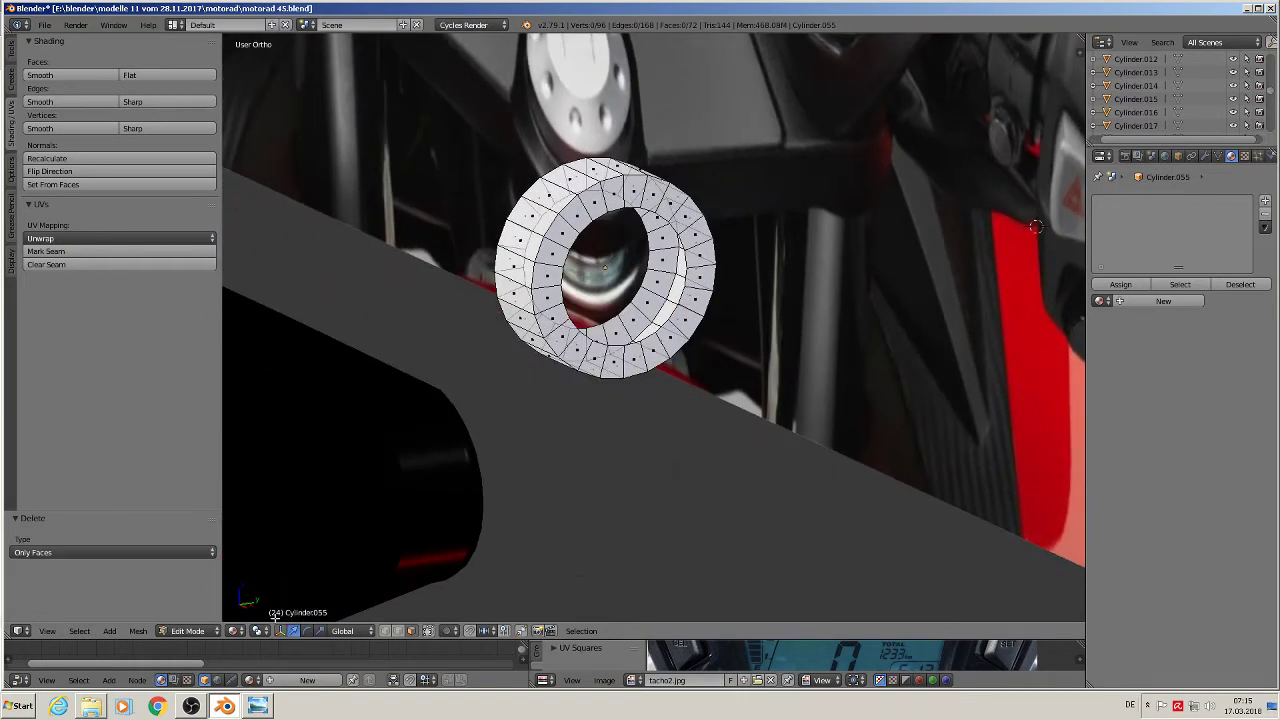
click(398, 631)
alt+right_click(628, 317)
alt+shift+right_click(651, 335)
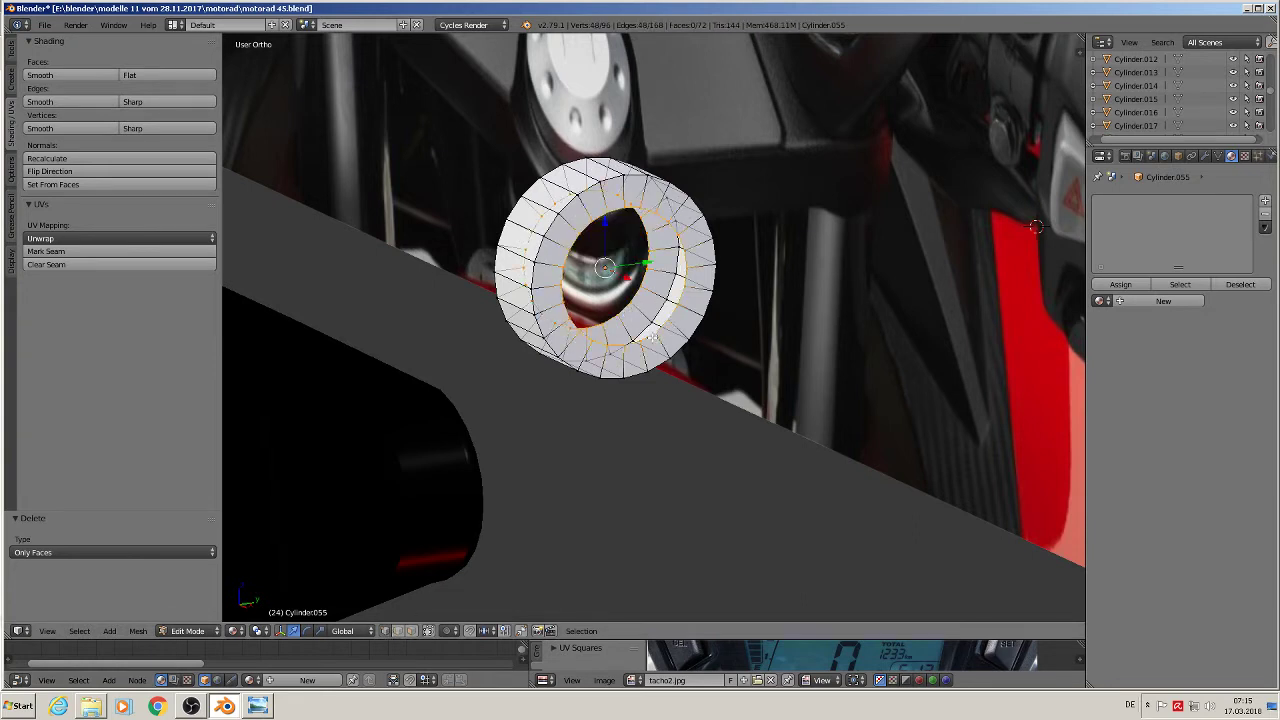
key(space)
click(653, 342)
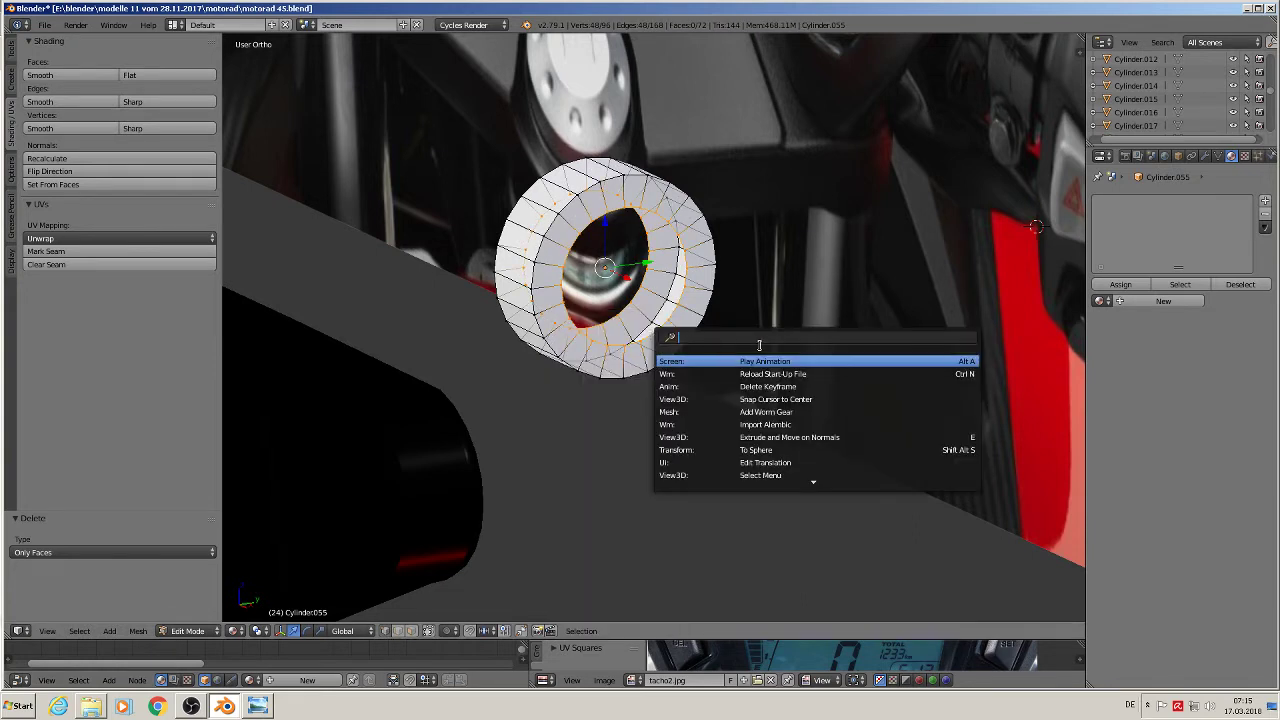
text(bri)
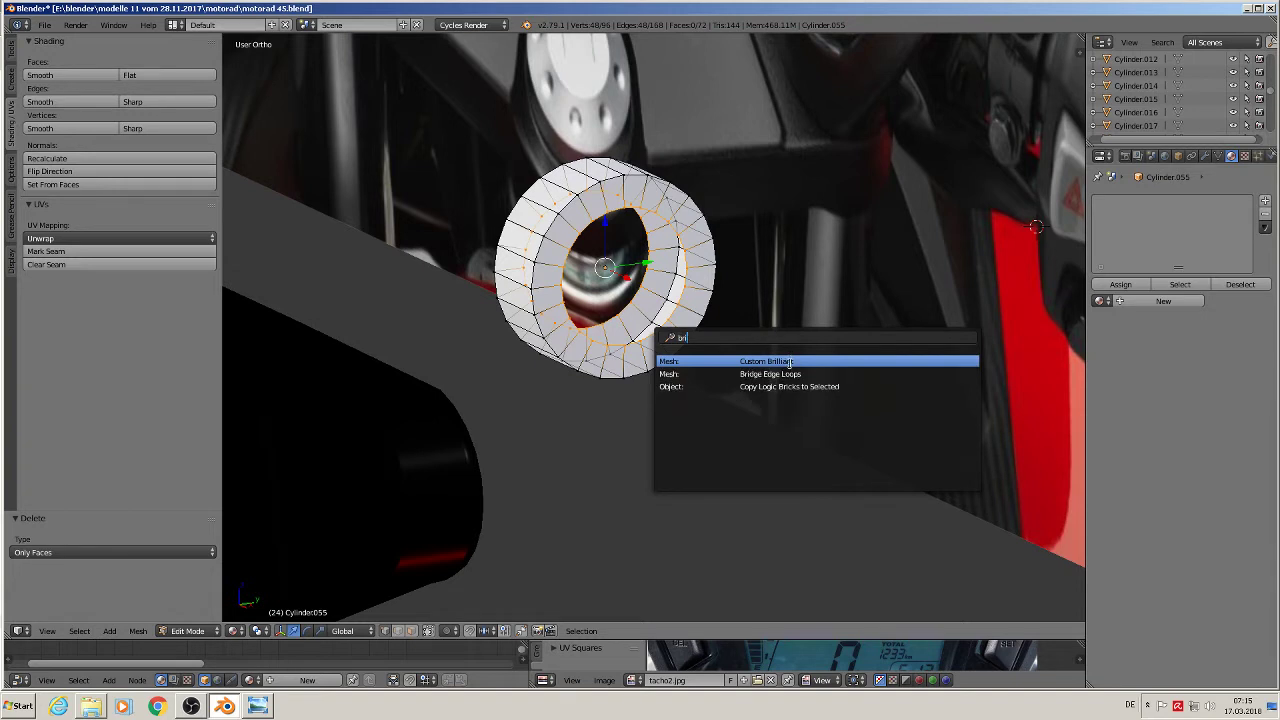
click(788, 374)
- Bevel the ring's near inner edge by about 0.043 and its near outer edge by about 0.086, with two segments each
scroll(605, 292, up, 2)
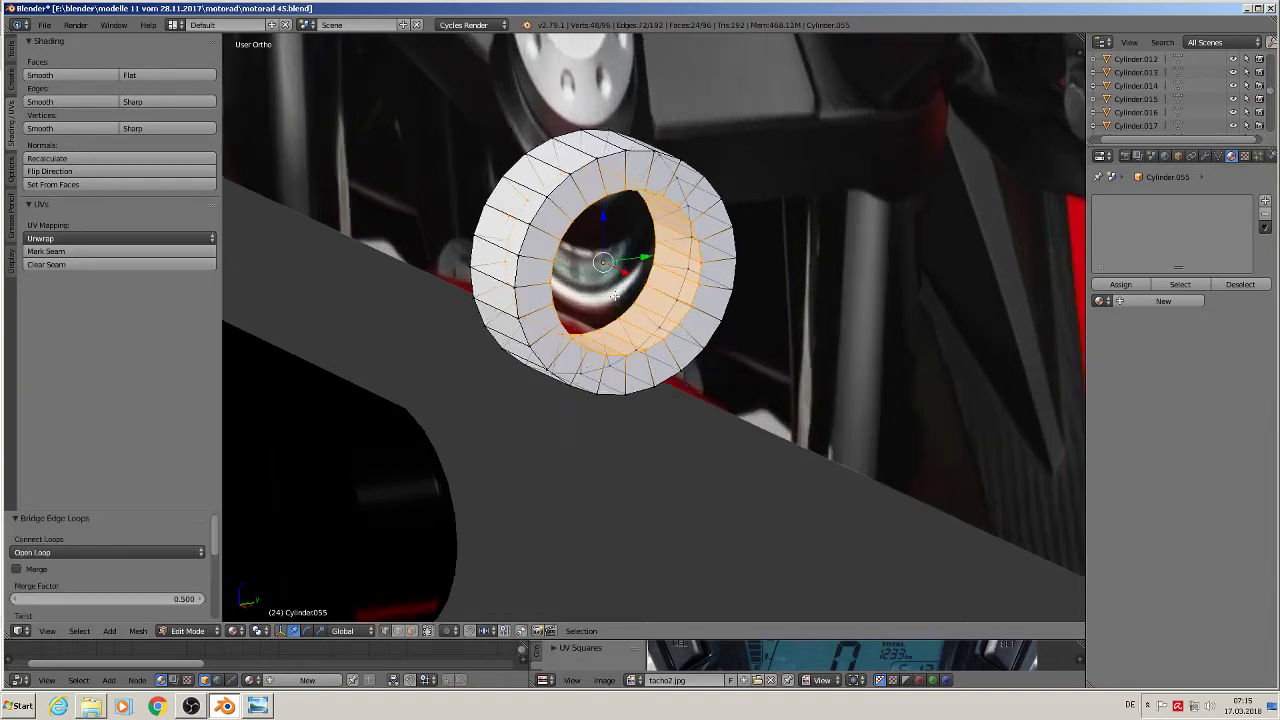
alt+right_click(580, 198)
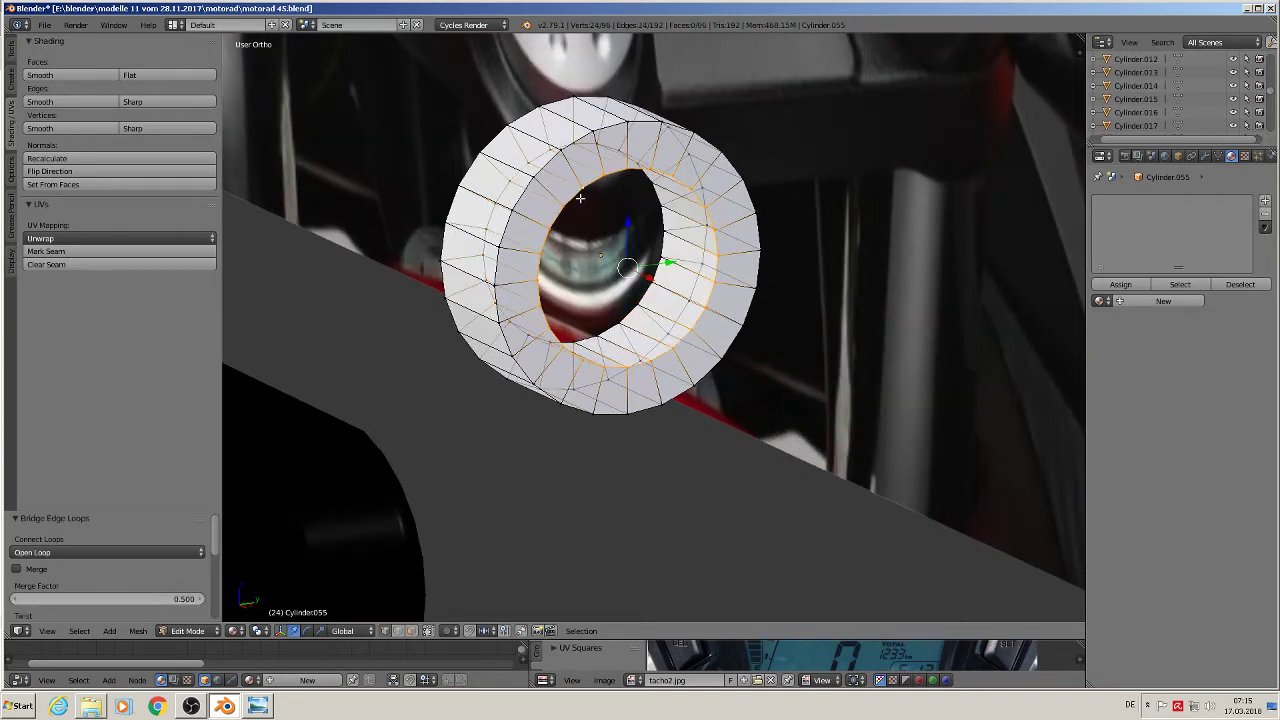
key(ctrl+b)
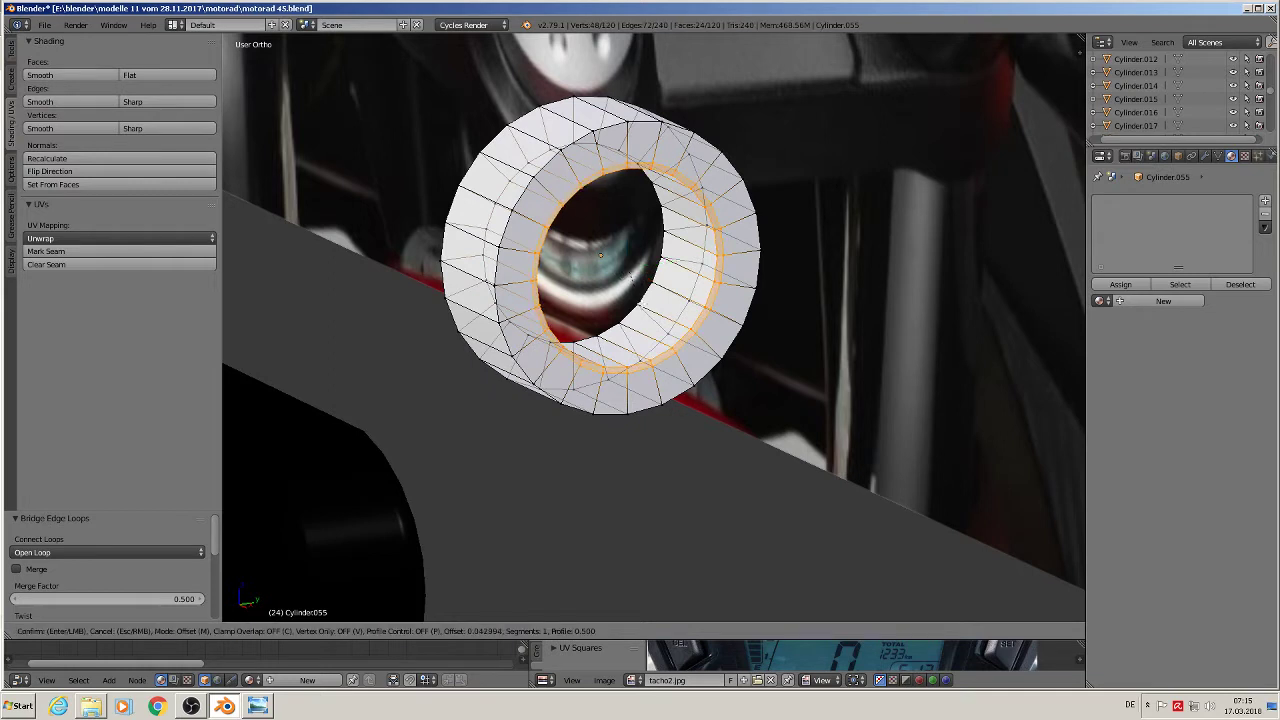
scroll(631, 278, up, 1)
click(633, 293)
alt+right_click(543, 158)
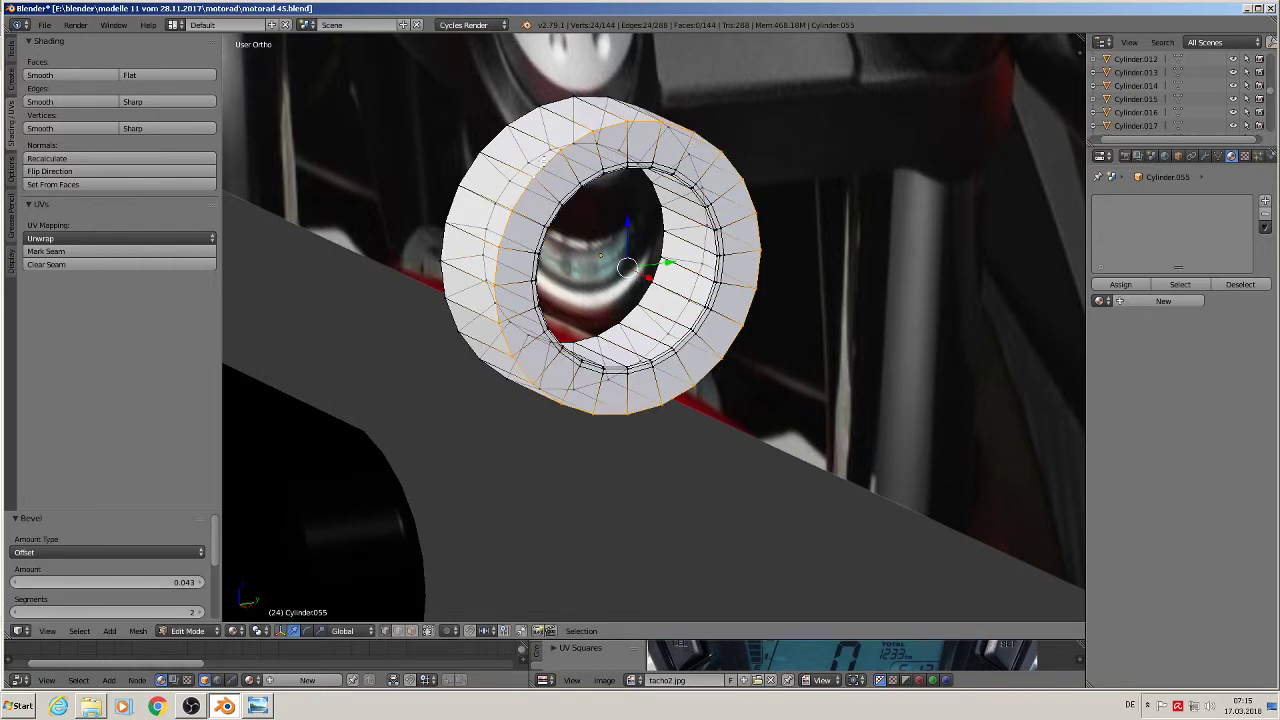
key(ctrl+b)
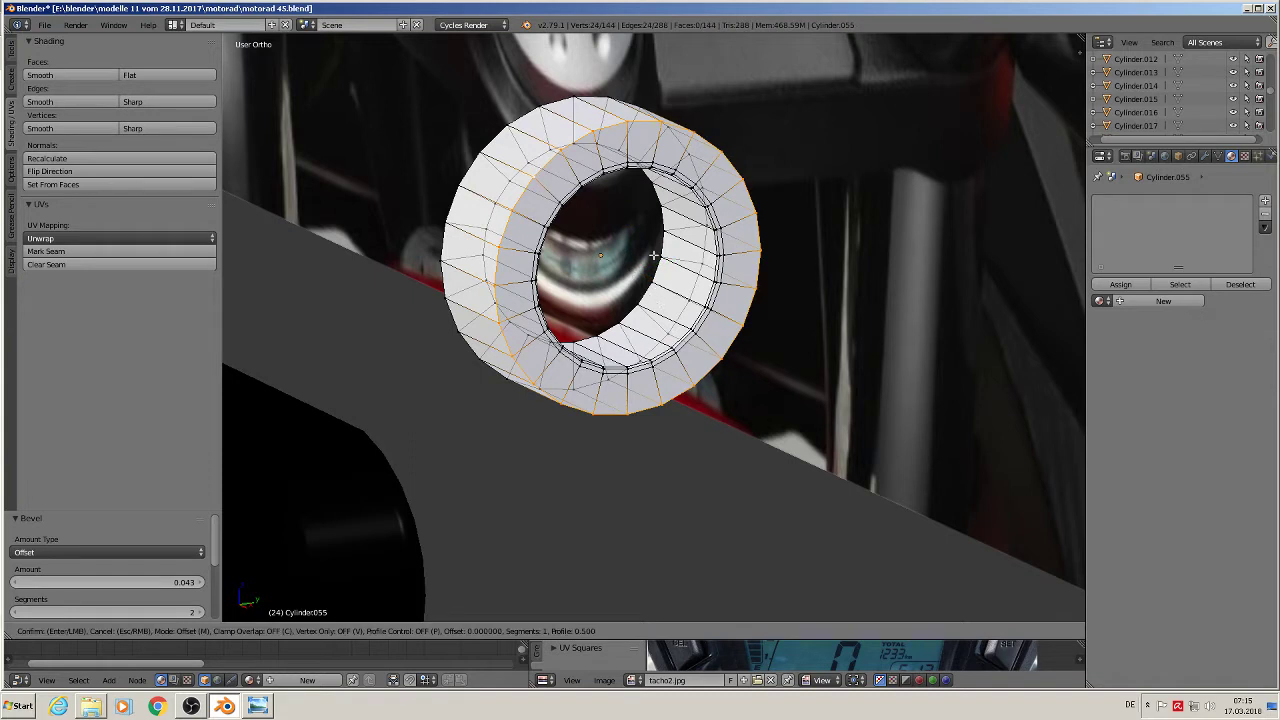
click(720, 265)
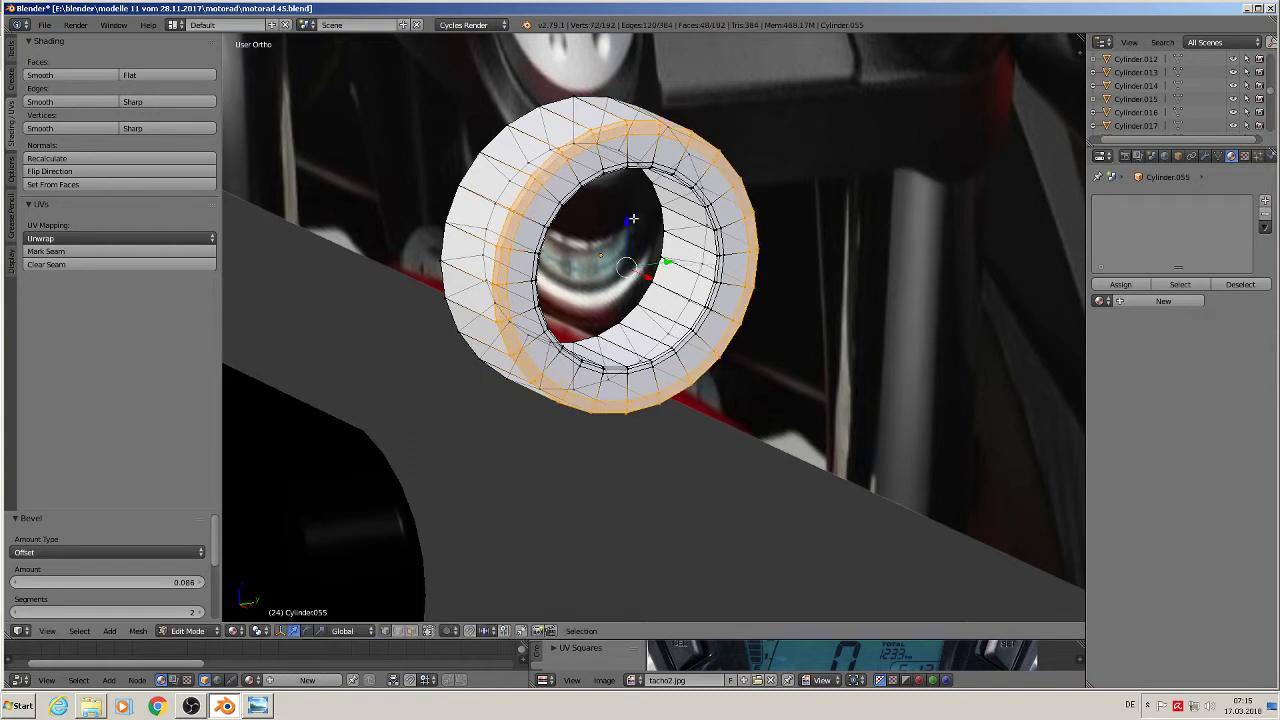
- Bevel the ring's far outer edge by about 0.104 with three segments, and bevel its far inner edge as well
alt+right_click(481, 133)
key(ctrl+b)
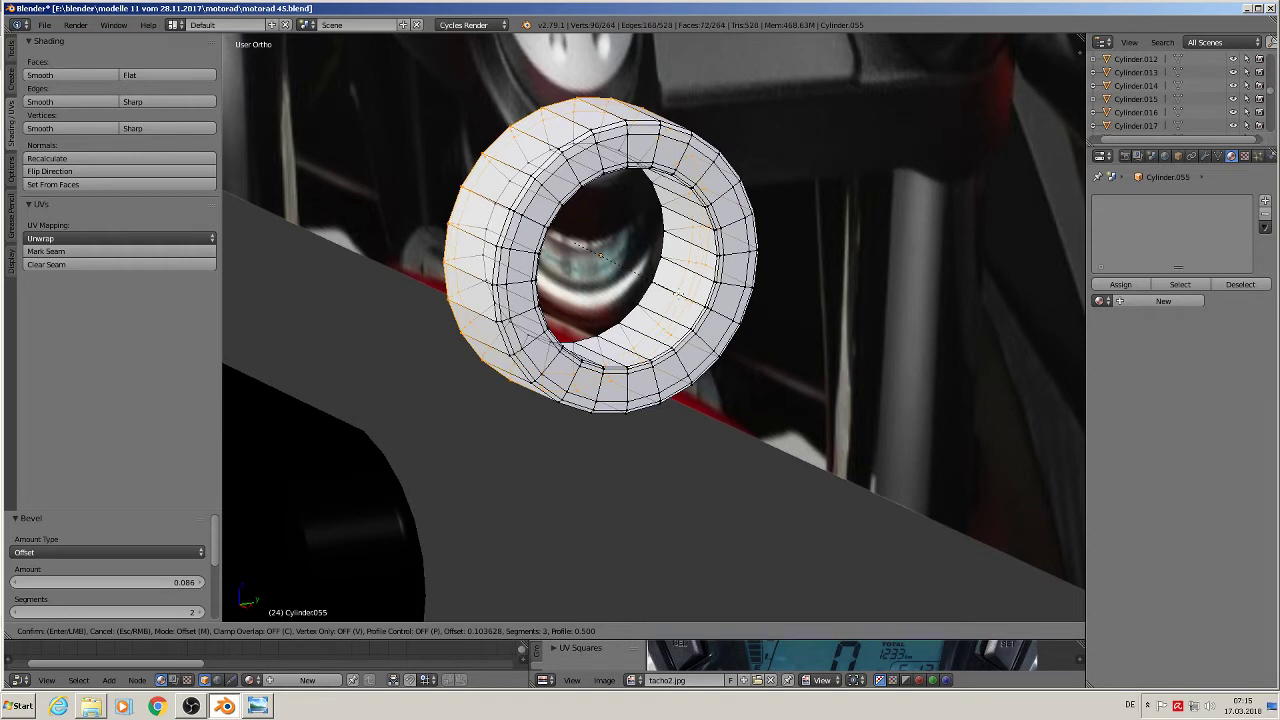
click(670, 244)
alt+right_click(542, 152)
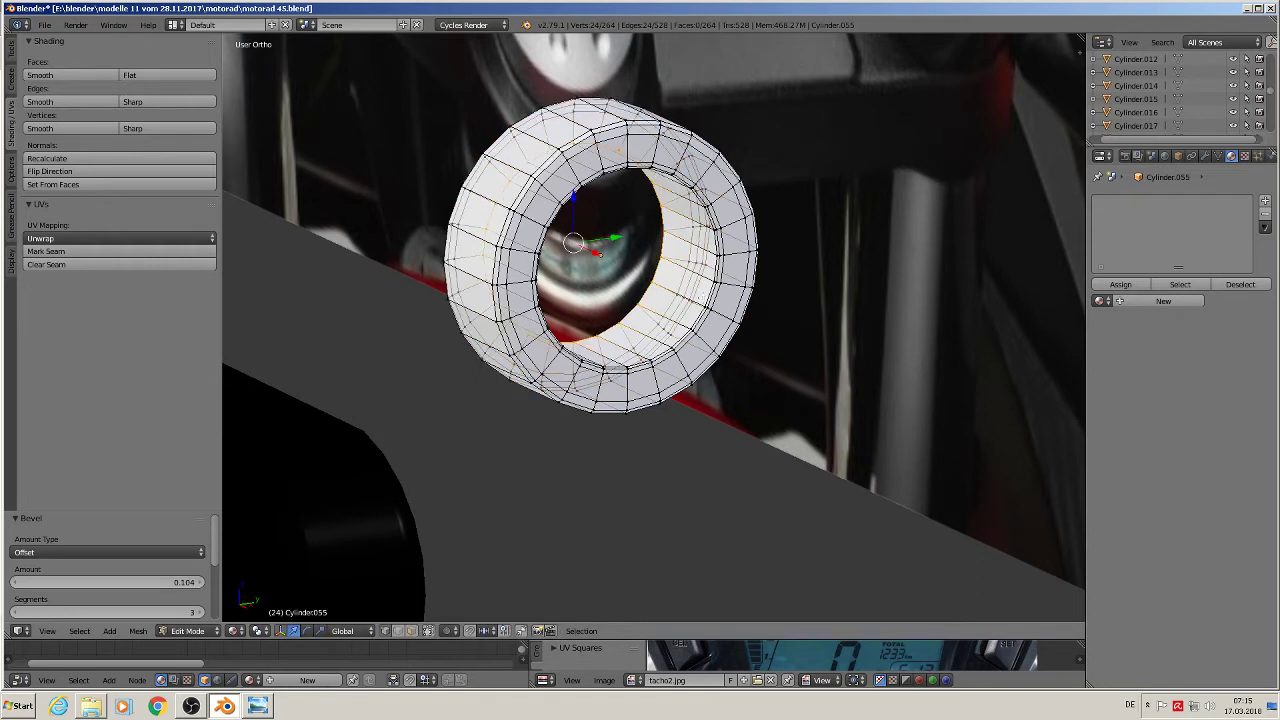
key(ctrl+b)
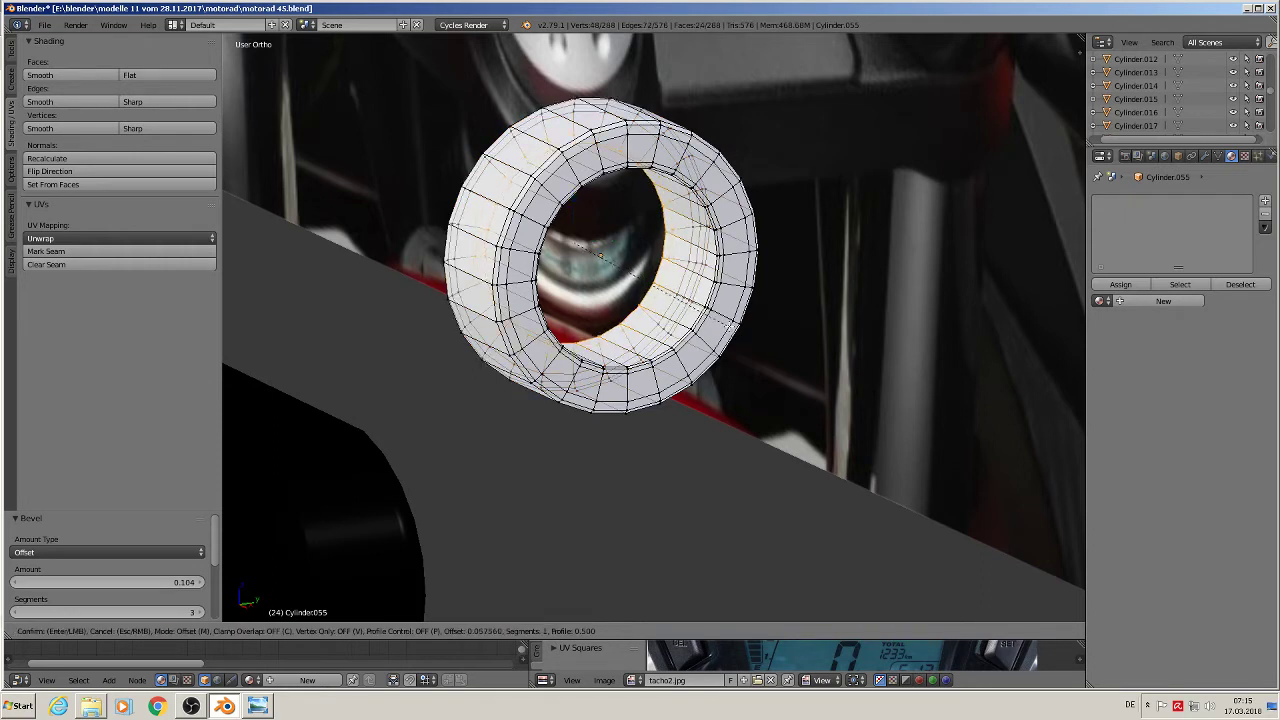
key(Return)
- Leave Edit Mode and apply smooth shading to the ring
key(Tab)
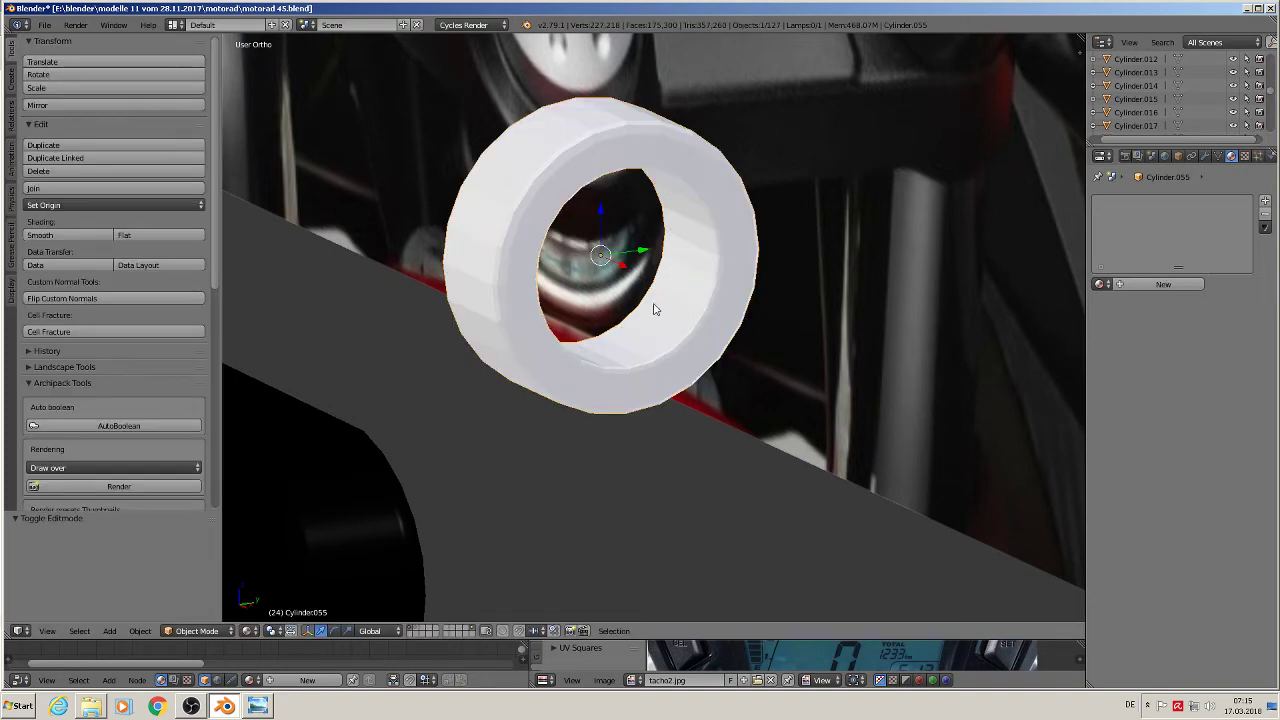
click(70, 237)
mouse_move(650, 275)
middle_down()
mouse_move(721, 303)
mouse_move(641, 284)
mouse_move(645, 273)
middle_up()
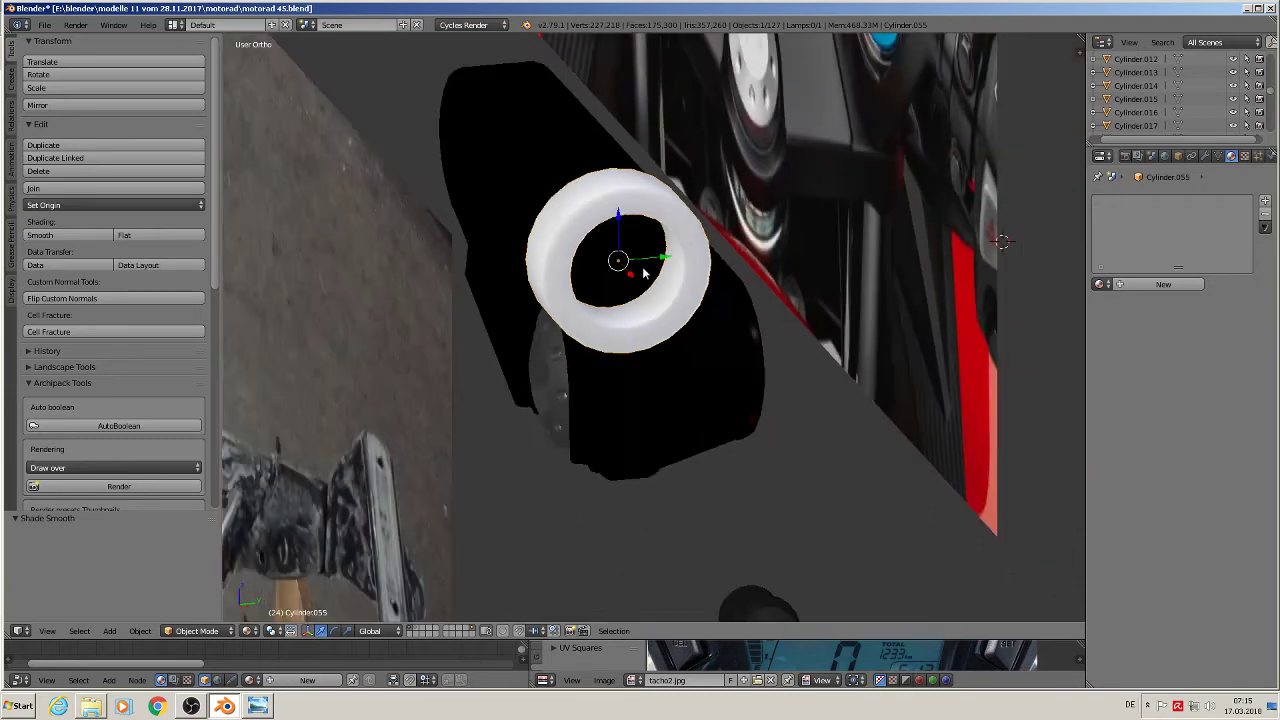
- Add a 24-vertex cylinder at the ring's upper edge in front view and scale it to about 0.094
key(KP_1)
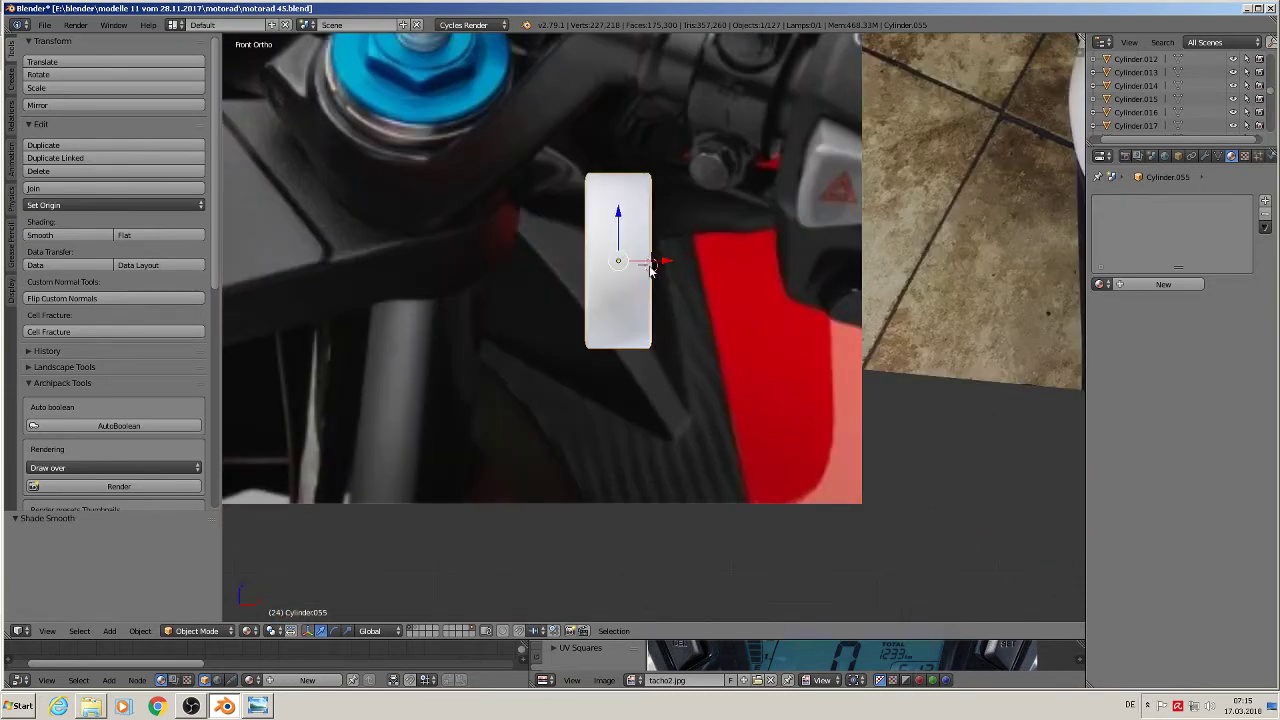
click(625, 187)
key(a)
click(620, 191)
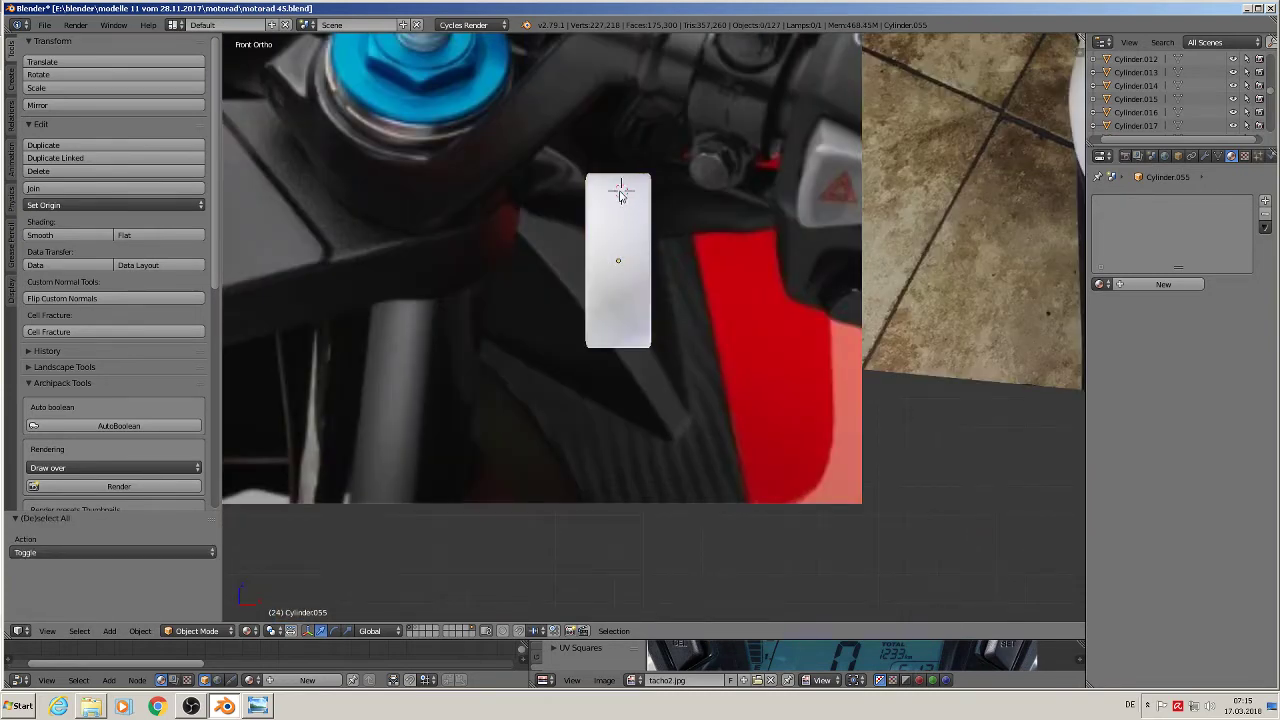
click(110, 630)
mouse_move(130, 614)
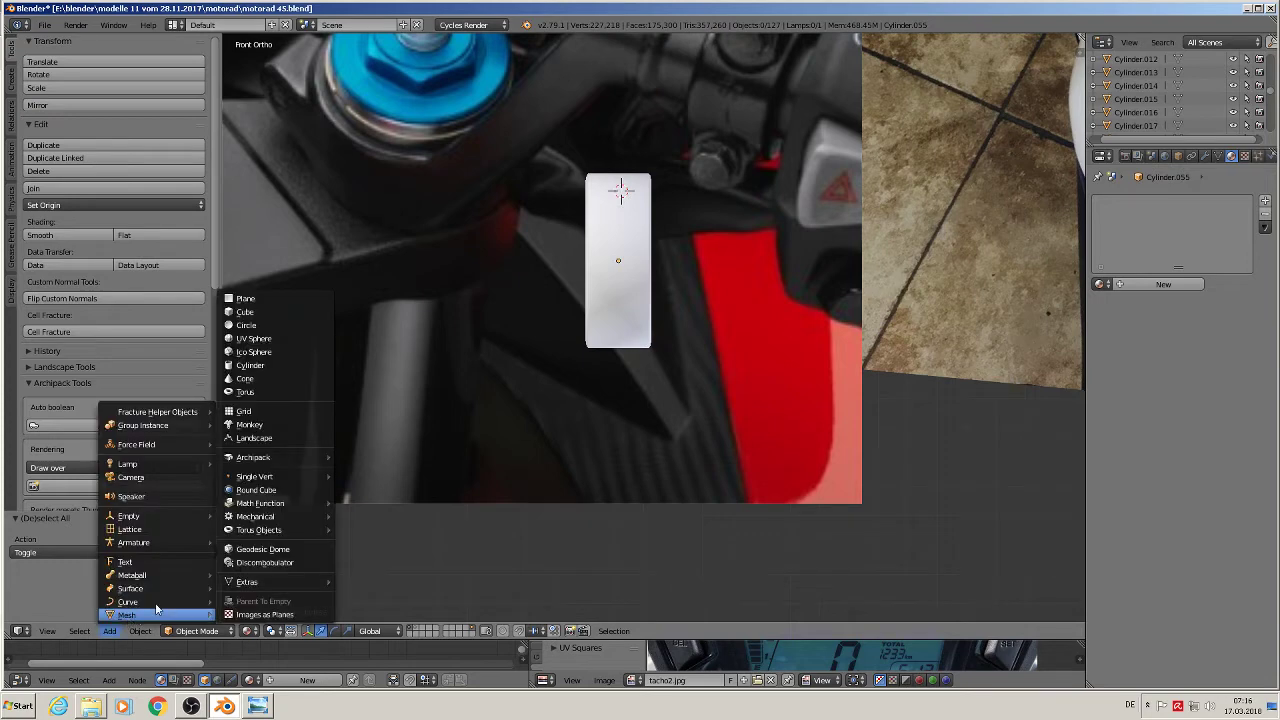
click(277, 365)
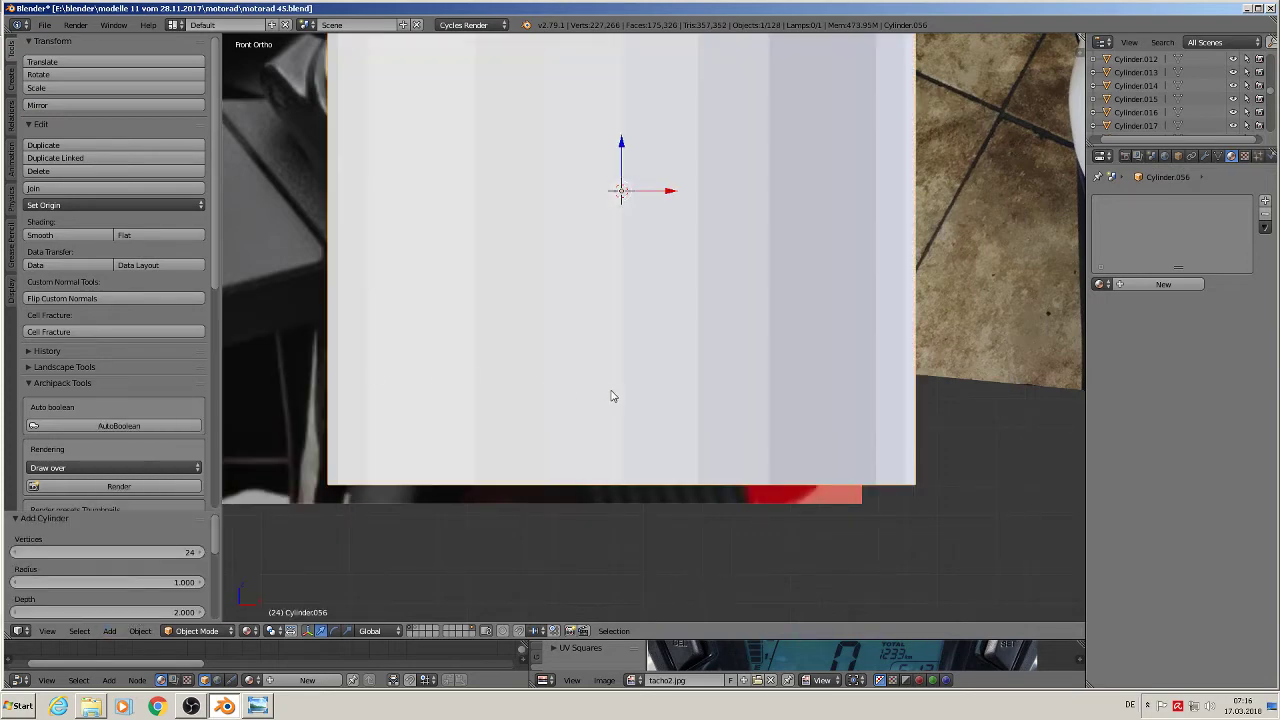
key(s)
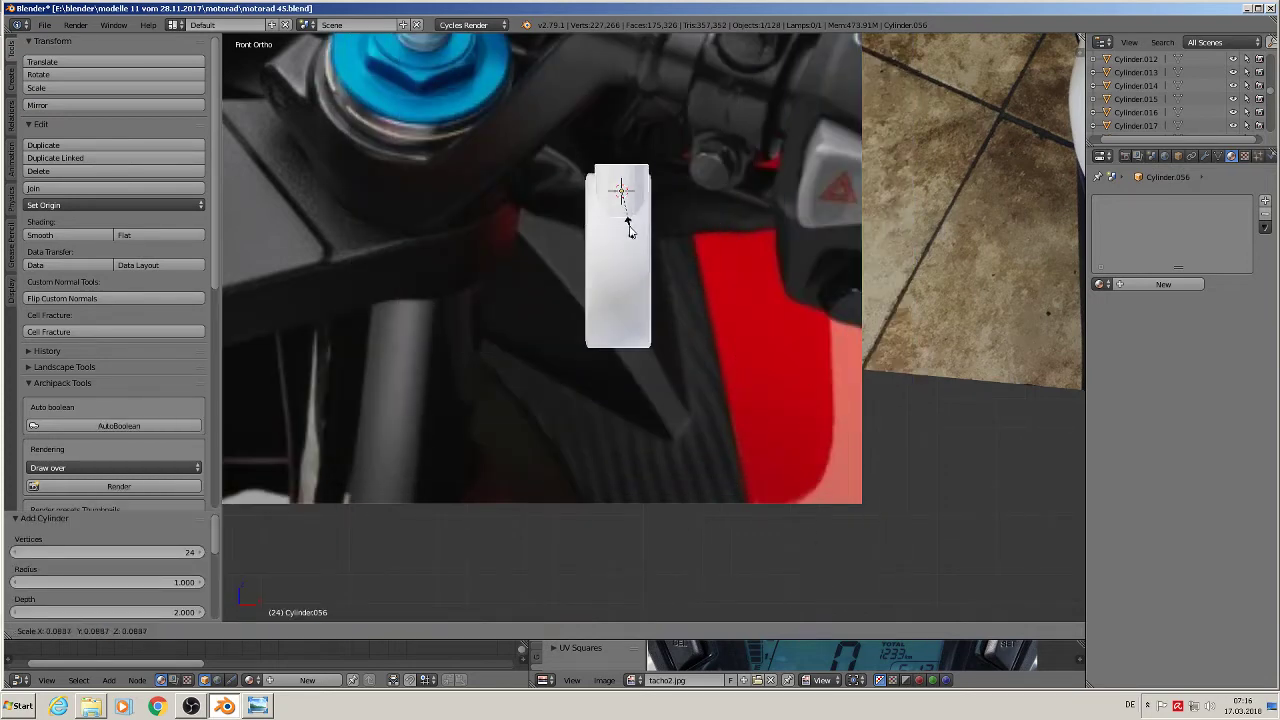
click(635, 234)
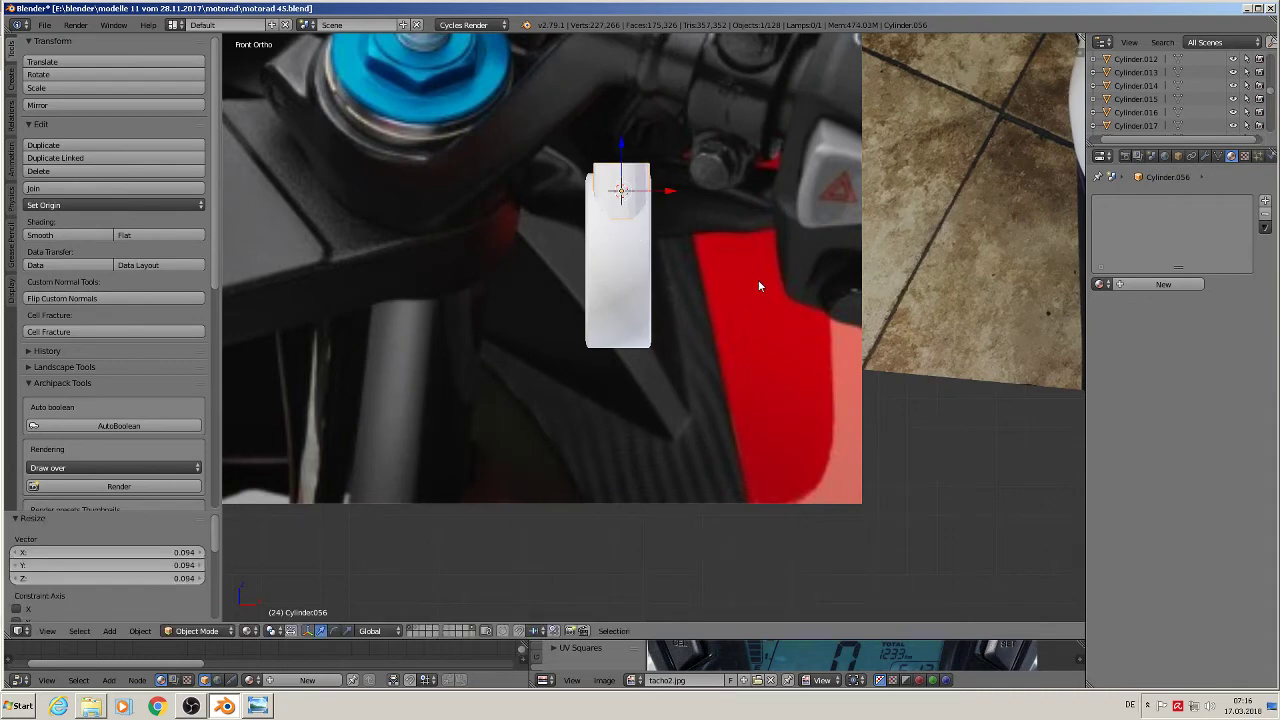
- Rotate the small cylinder 90° around the global X axis
key(r)
key(x)
key(9)
key(0)
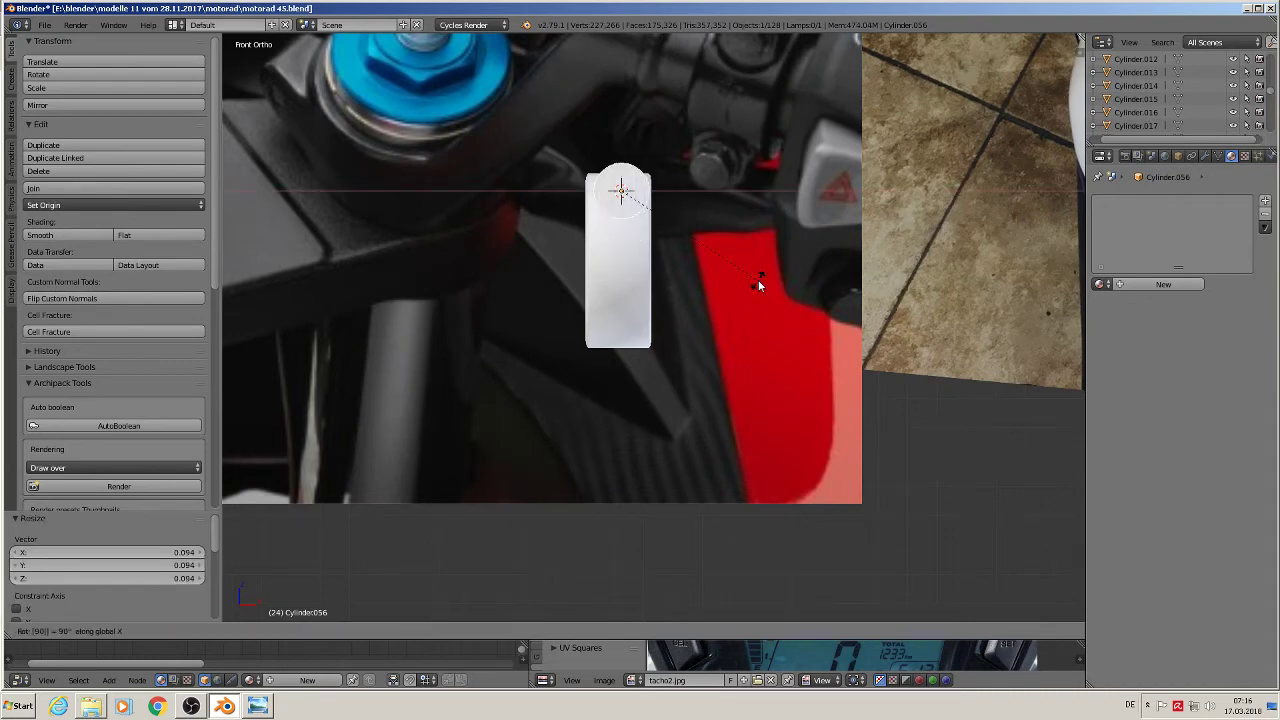
key(Return)
- Move the small cylinder 0.05 up along Z and about -0.014 along X to centre it over the ring
text(gz0.05)
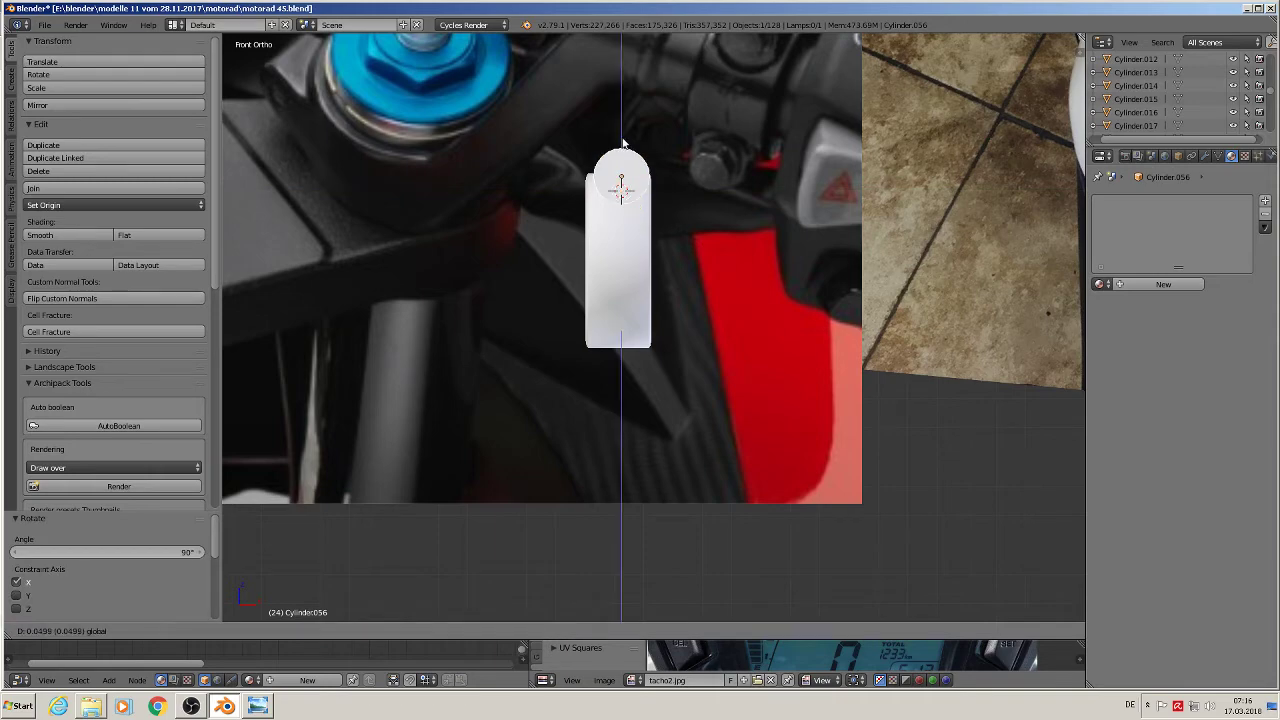
key(Return)
key(g)
key(x)
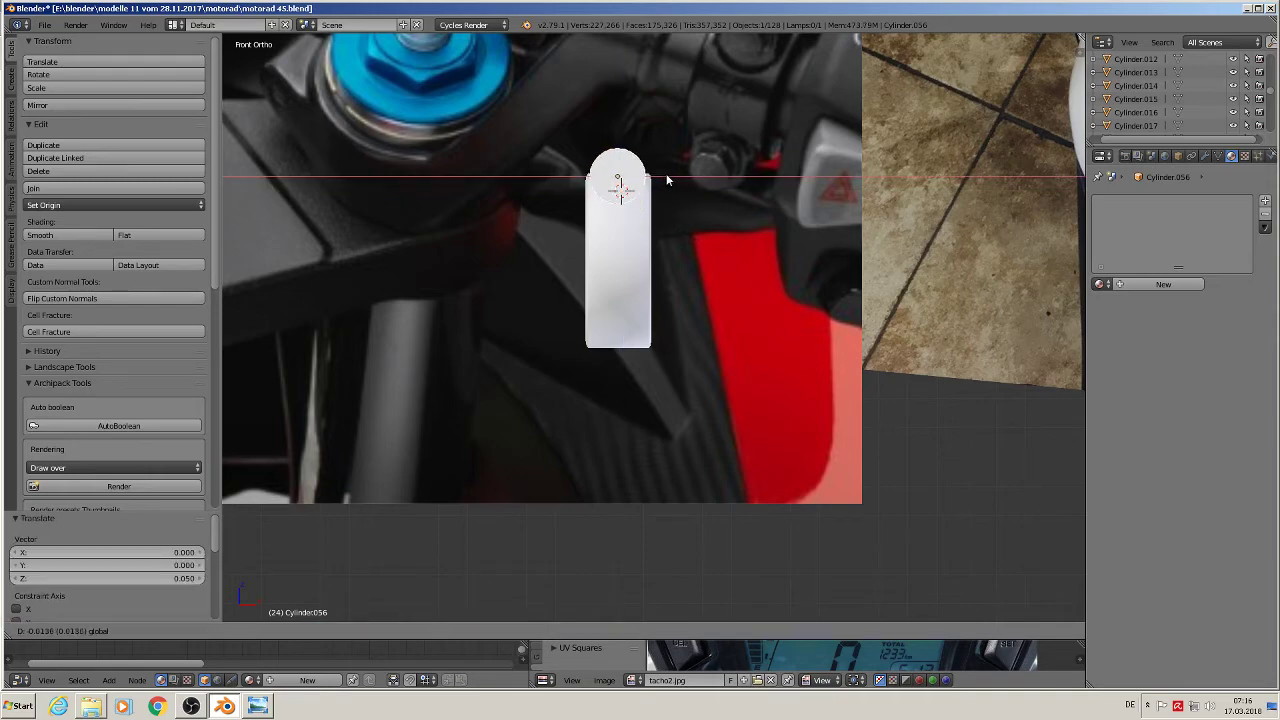
click(665, 181)
- Apply smooth shading to the small cylinder on the ring
scroll(720, 258, down, 2)
scroll(694, 323, down, 2)
middle_drag(694, 323, 637, 313)
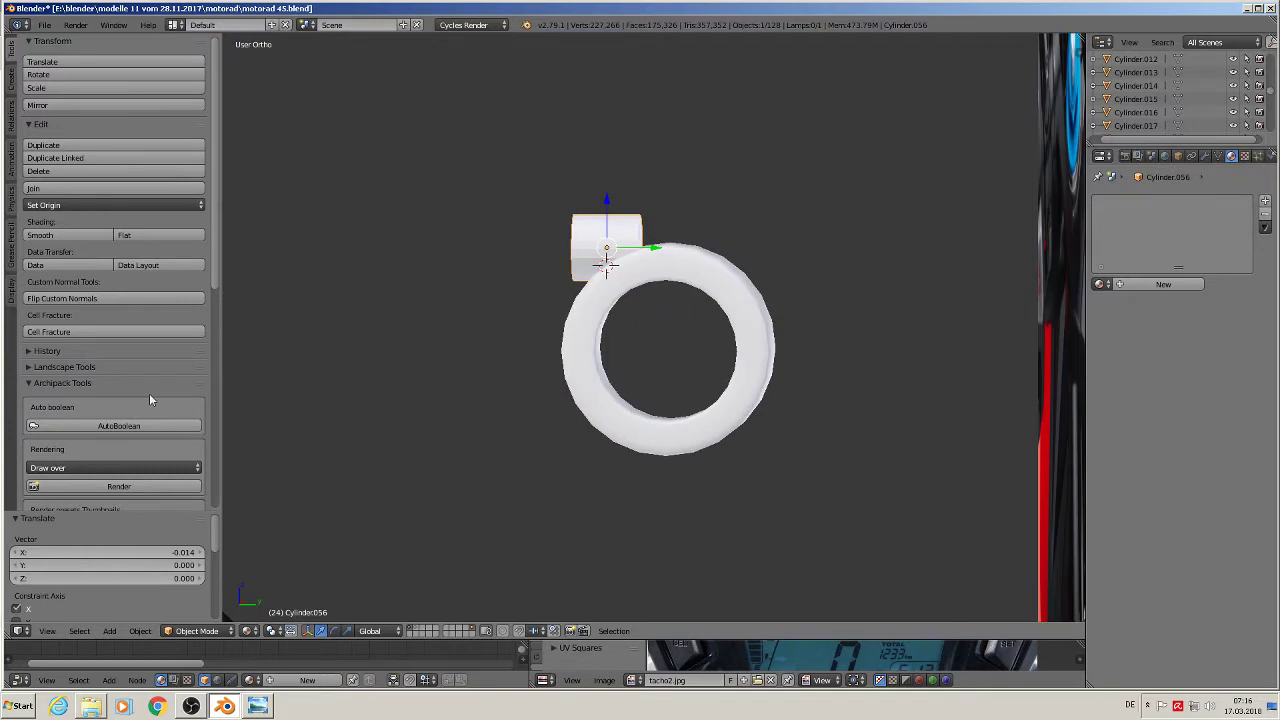
click(60, 235)
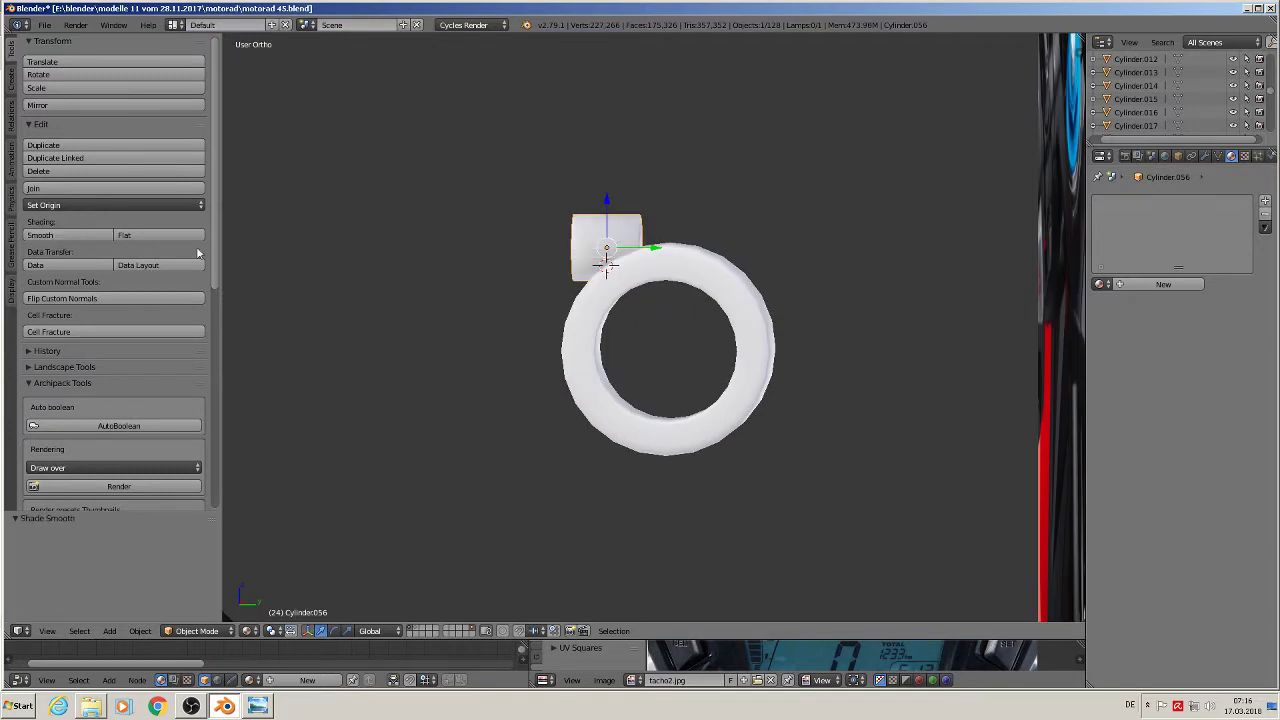
- Cut two evenly spaced edge loops around the small cylinder between its end caps
scroll(651, 263, up, 3)
key(Tab)
key(ctrl+r)
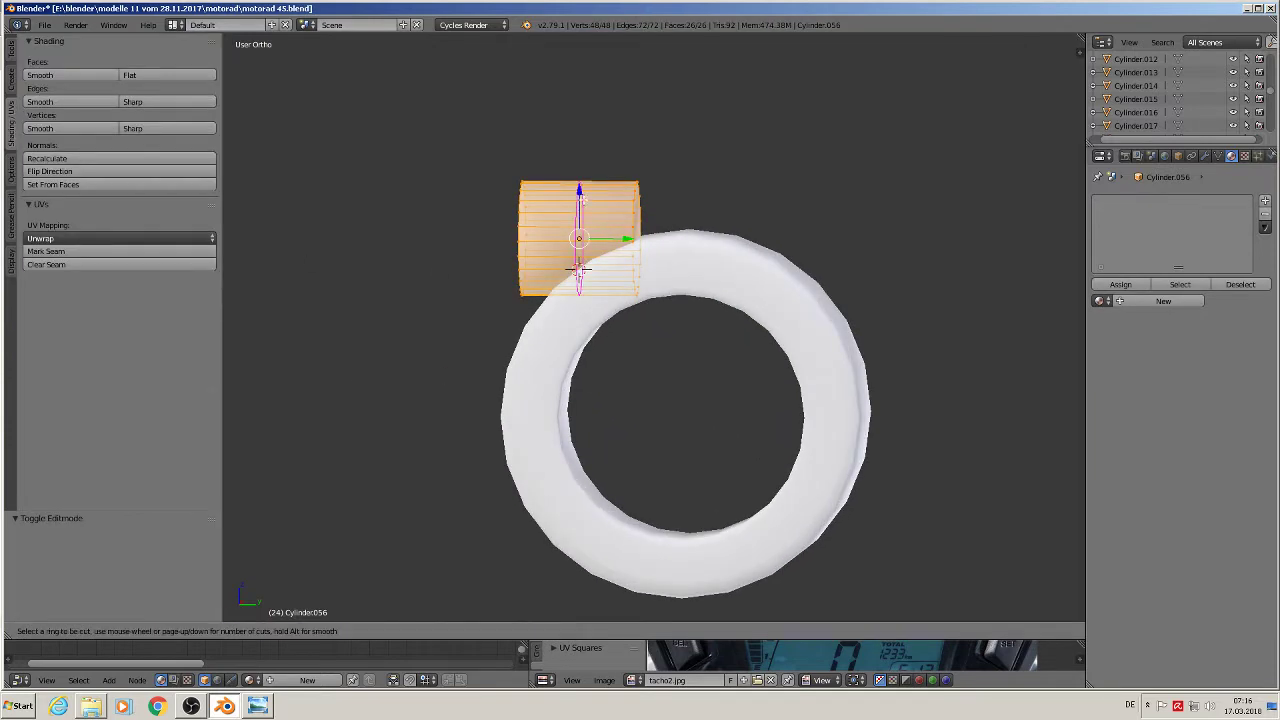
scroll(579, 268, up, 1)
click(579, 268)
right_click(579, 268)
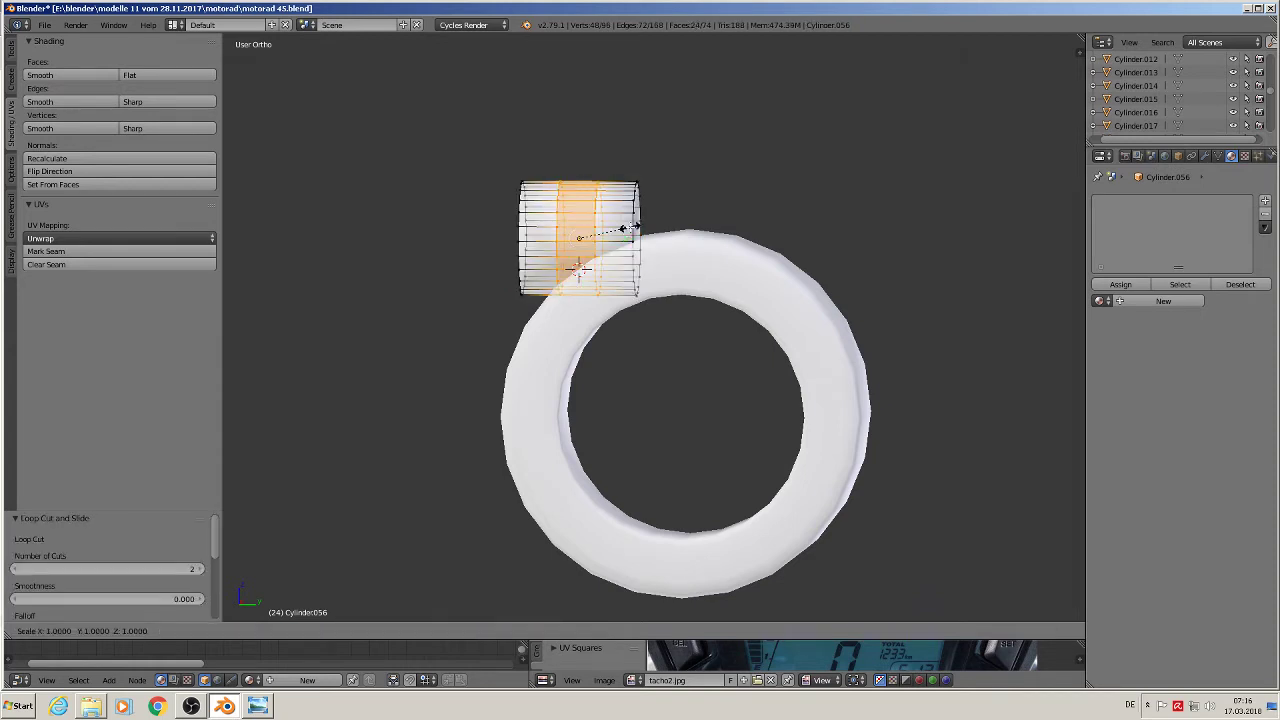
- Spread the two new edge loops towards the cylinder's ends by scaling them 2.694 along global Y
key(x)
key(Escape)
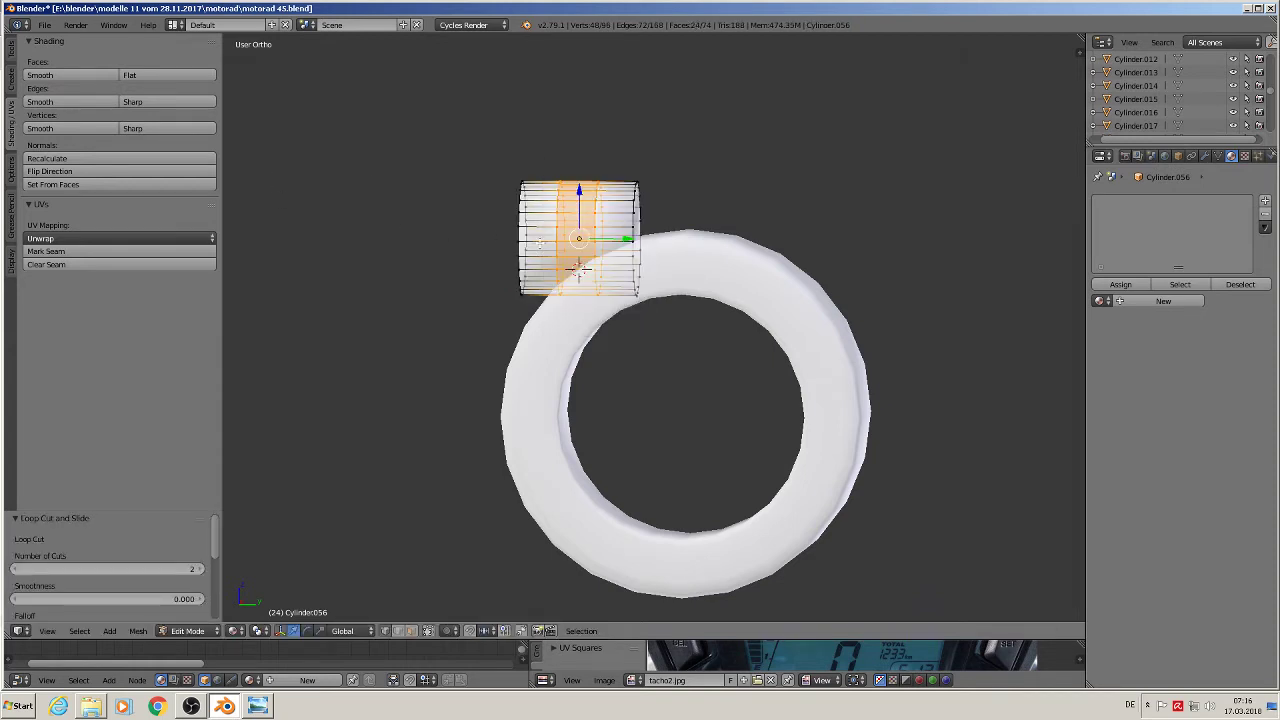
key(g)
key(y)
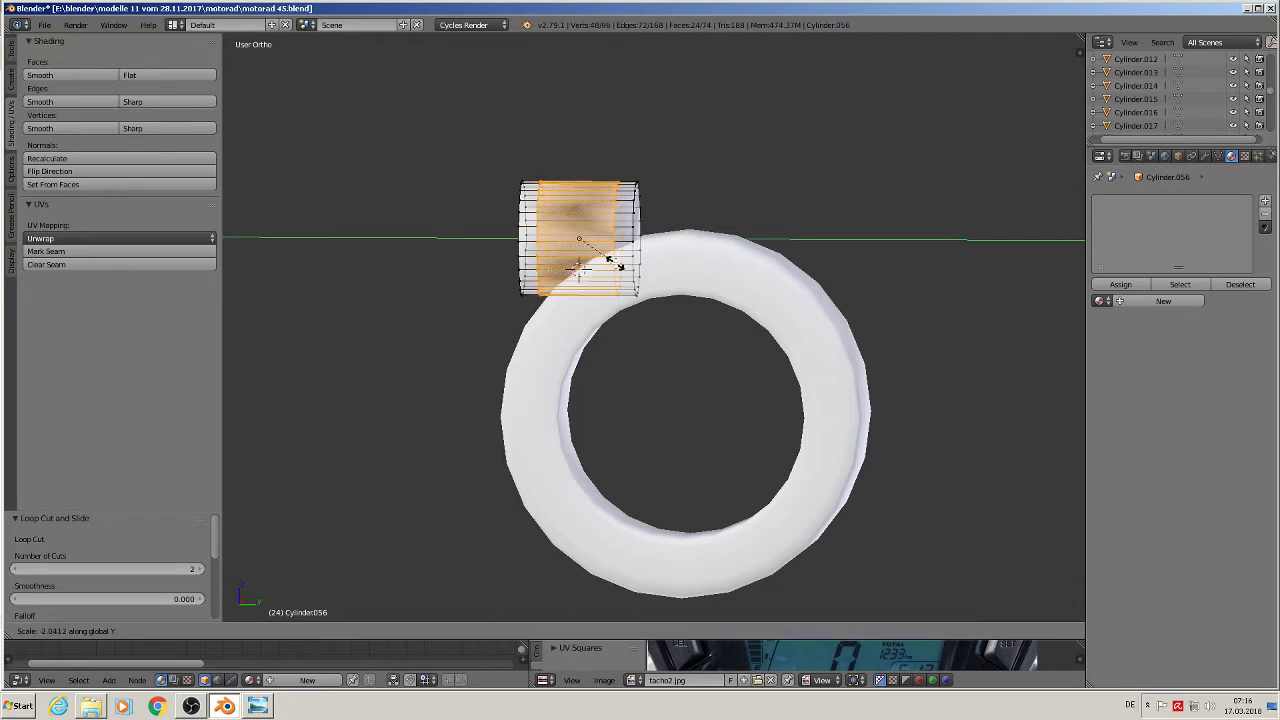
key(Escape)
key(s)
key(y)
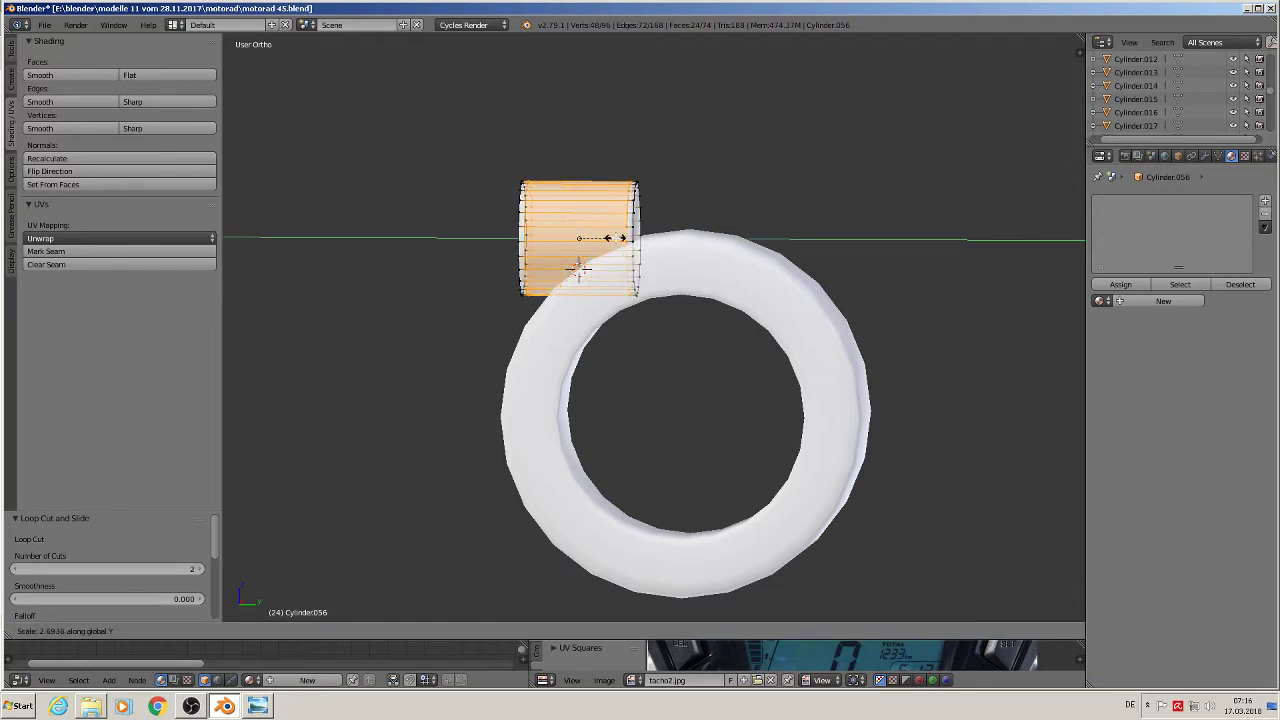
click(580, 268)
- Turn on the Screencast Keys display for the viewport
key(n)
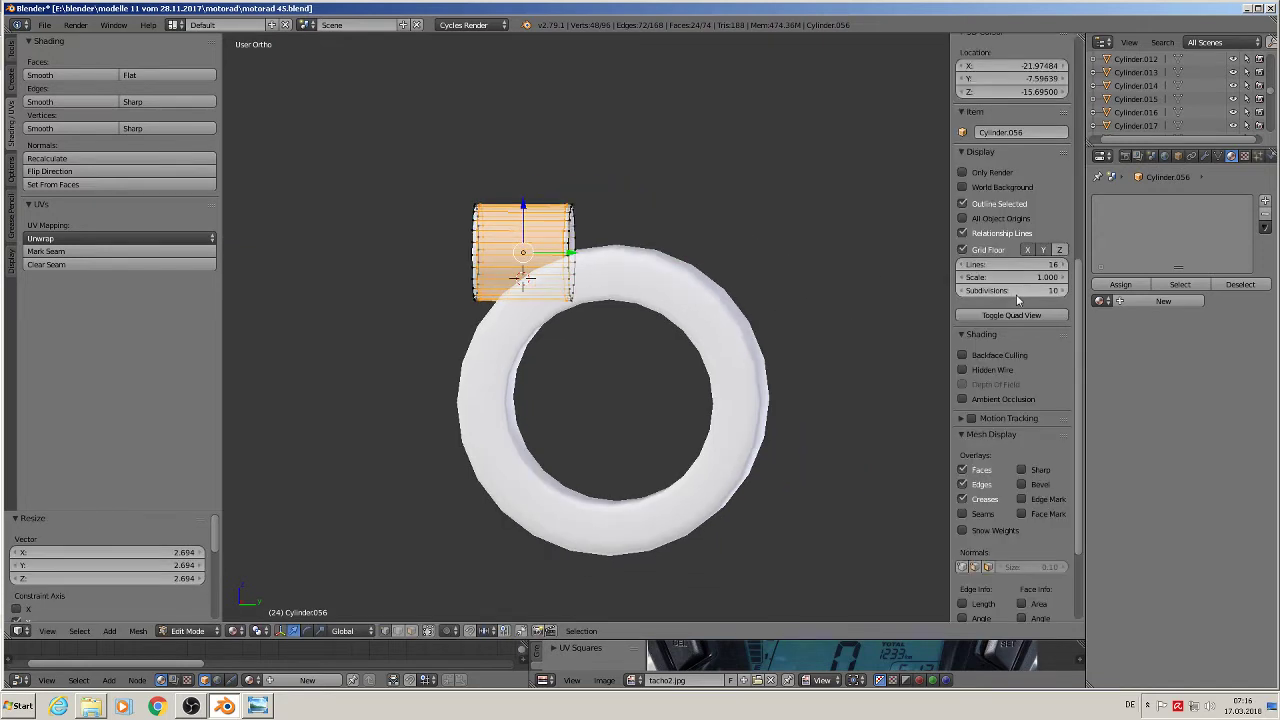
scroll(1007, 558, down, 5)
click(1003, 610)
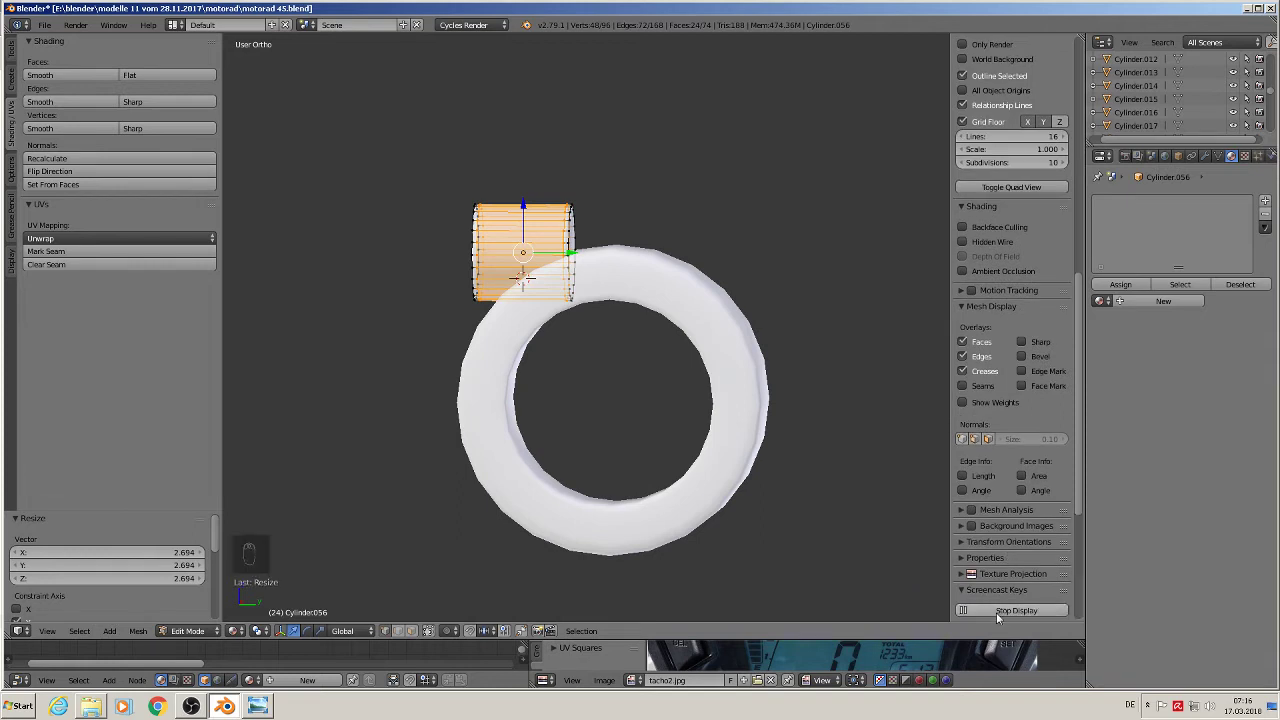
key(n)
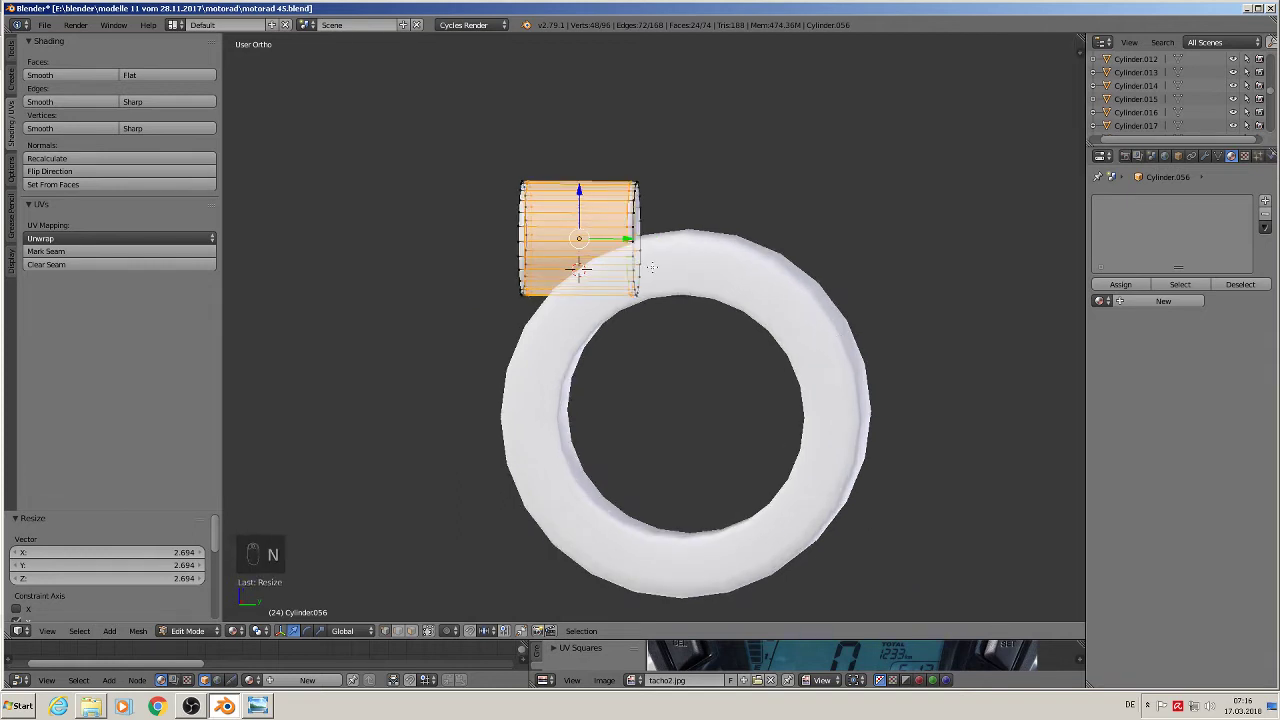
- Lengthen the small cylinder by moving its +Y end cap and adjacent edge loop 0.080 along Y
right_click(628, 215)
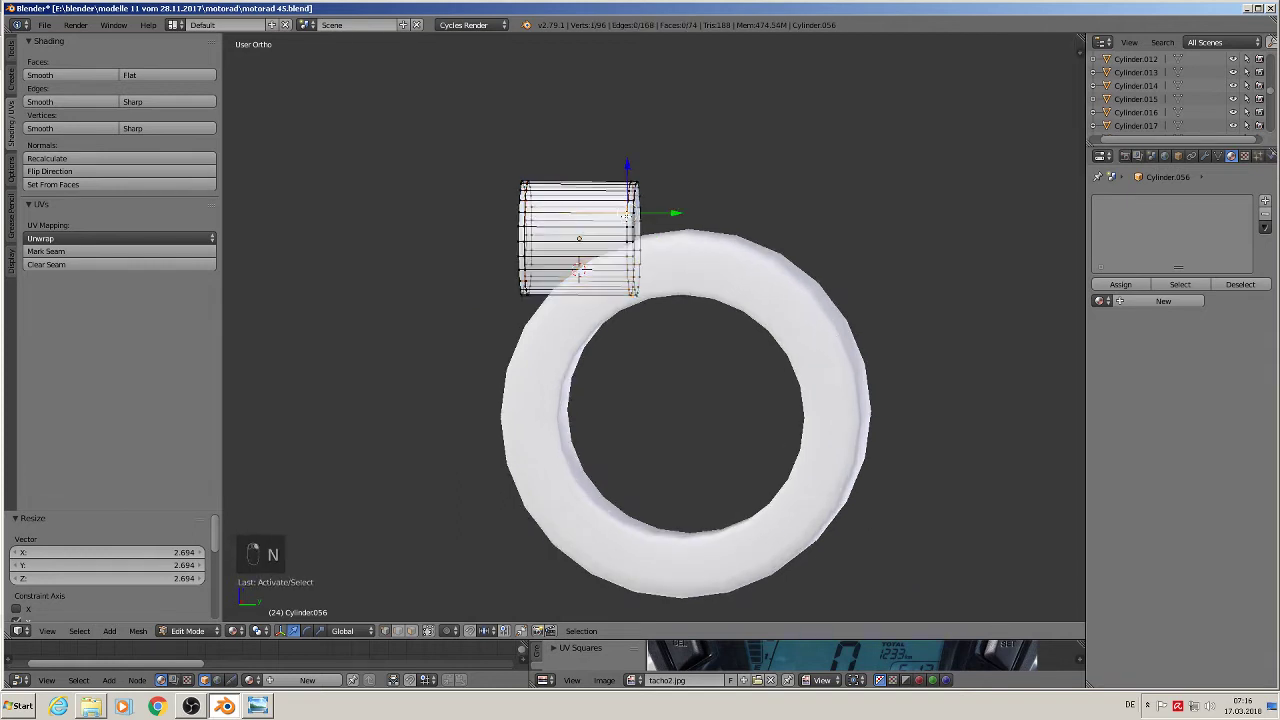
alt+right_click(633, 221)
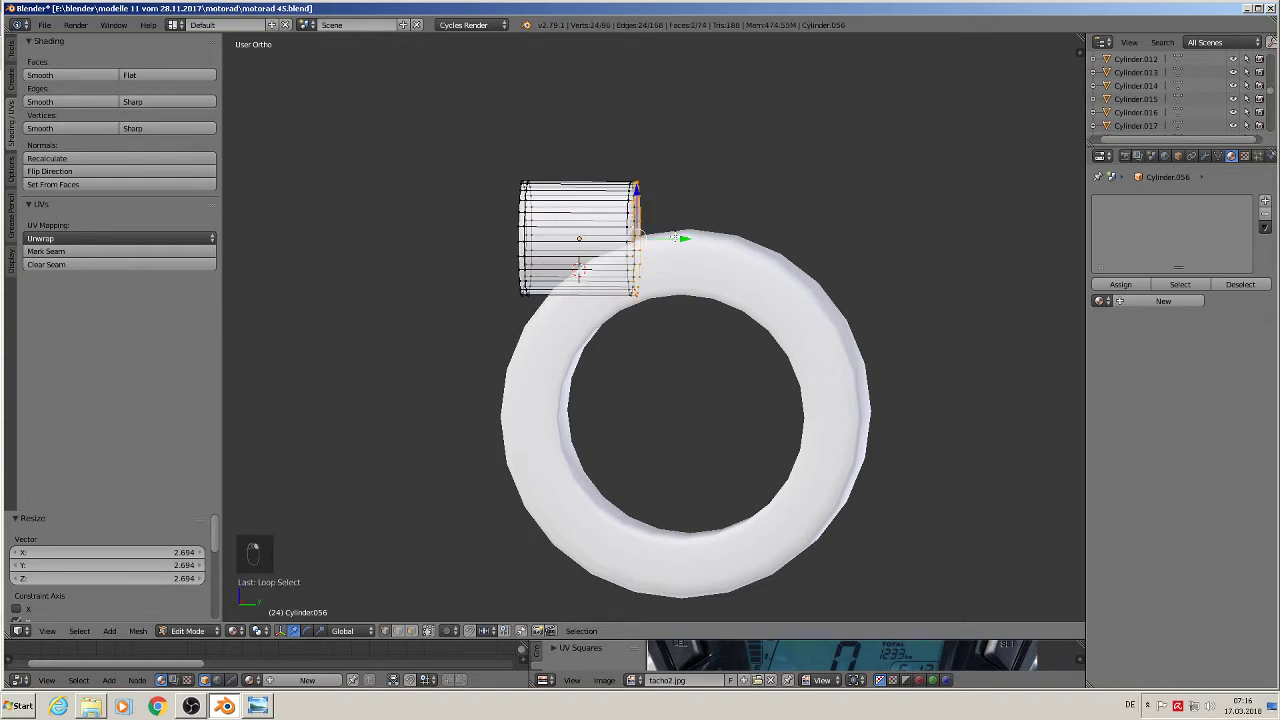
key(ctrl+KP_Add)
key(KP_1)
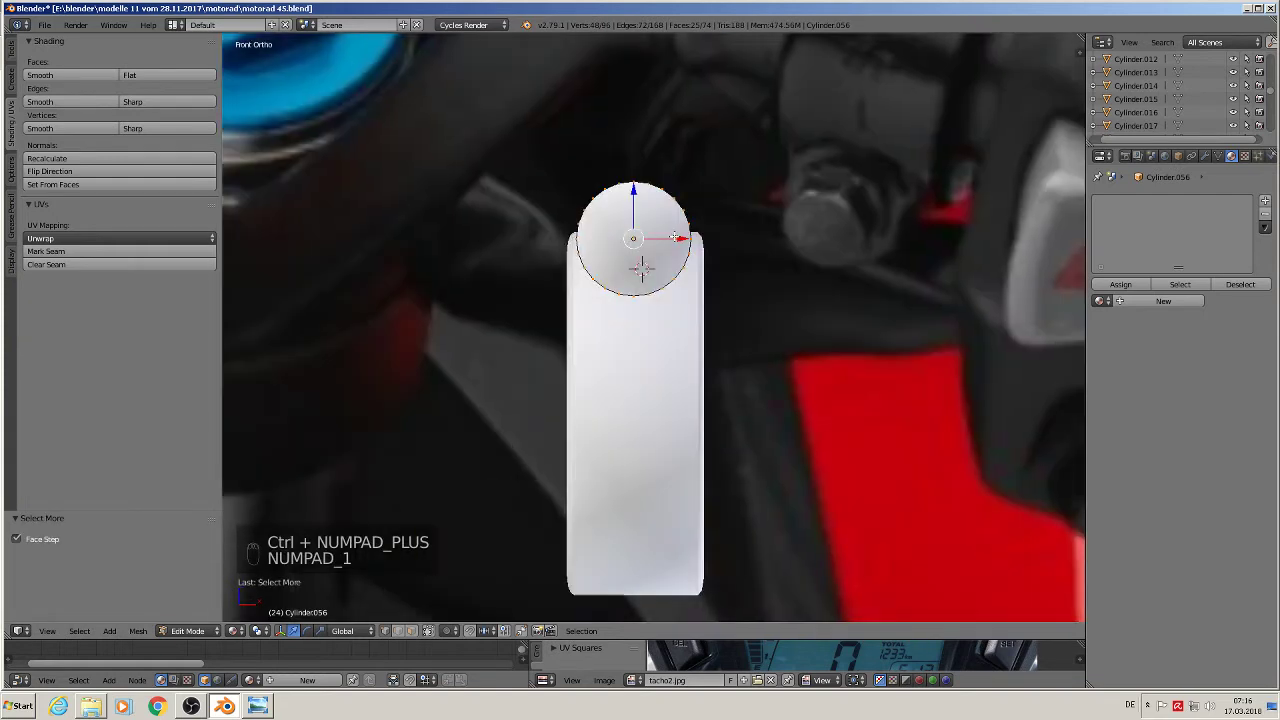
key(KP_2)
key(KP_3)
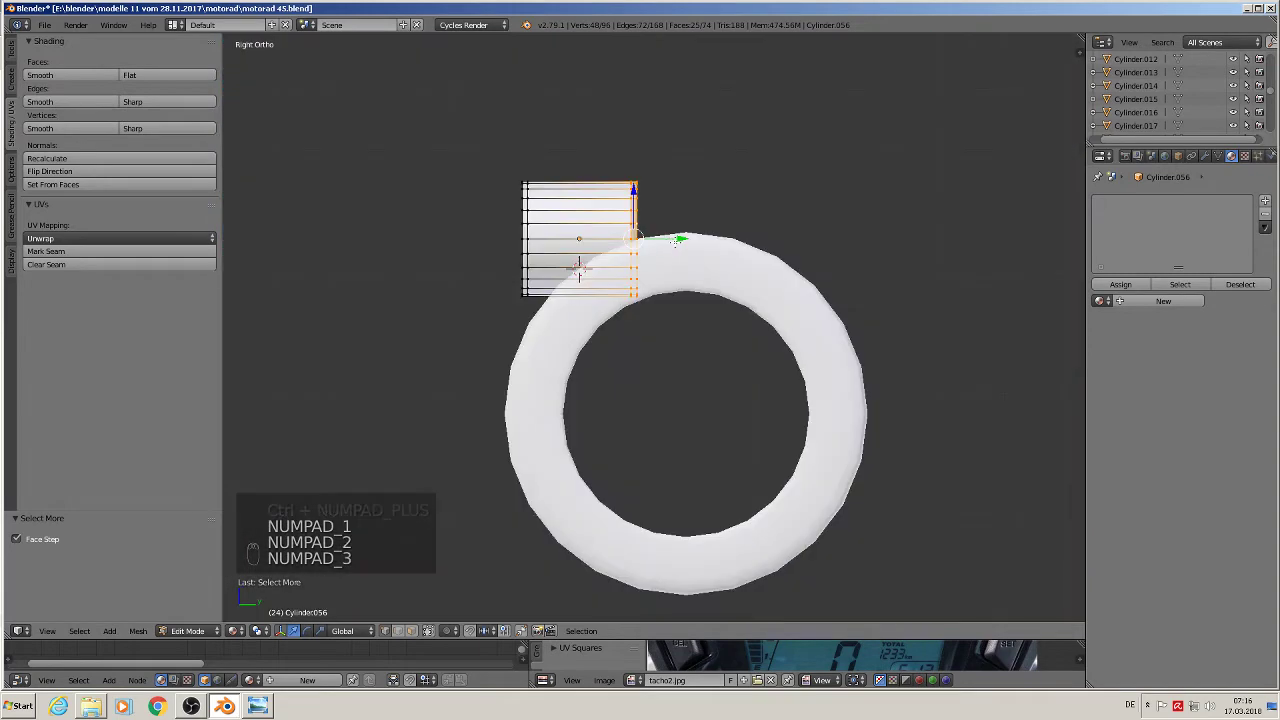
drag(672, 240, 722, 244)
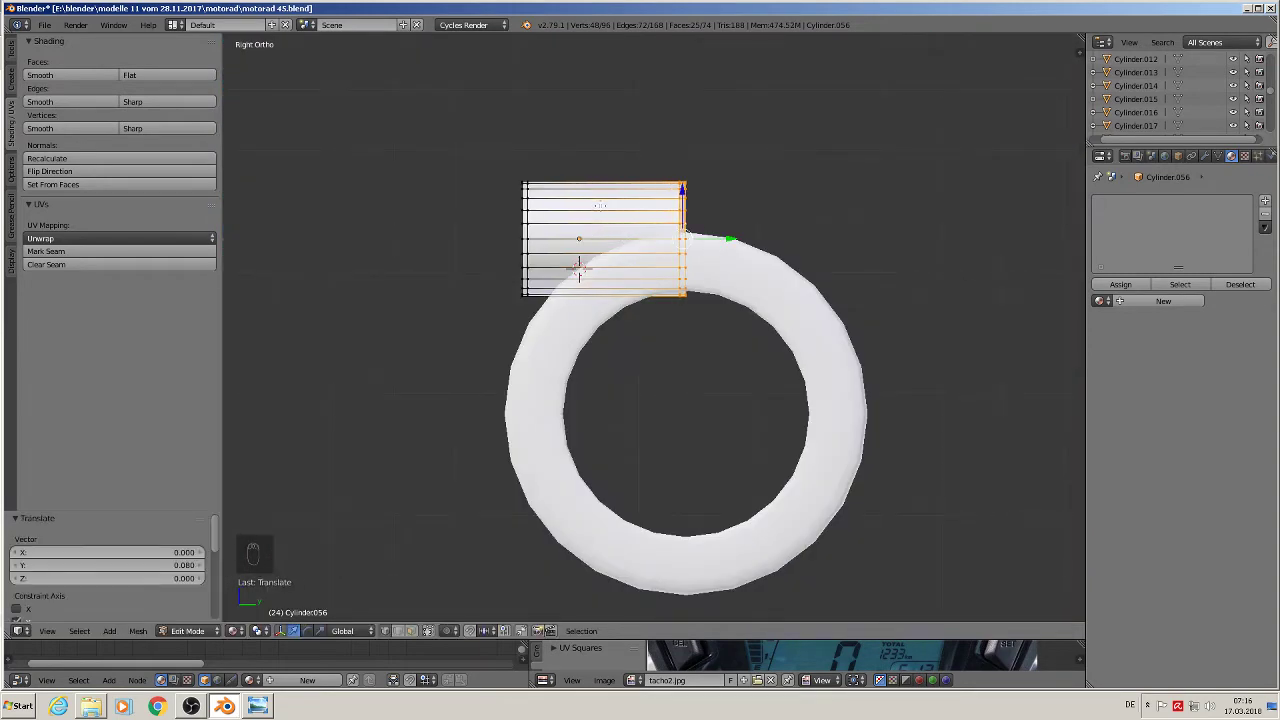
- Raise the whole small cylinder slightly along Z and place a duplicate of it 0.594 lower, at the ring's lower edge
key(l)
key(k)
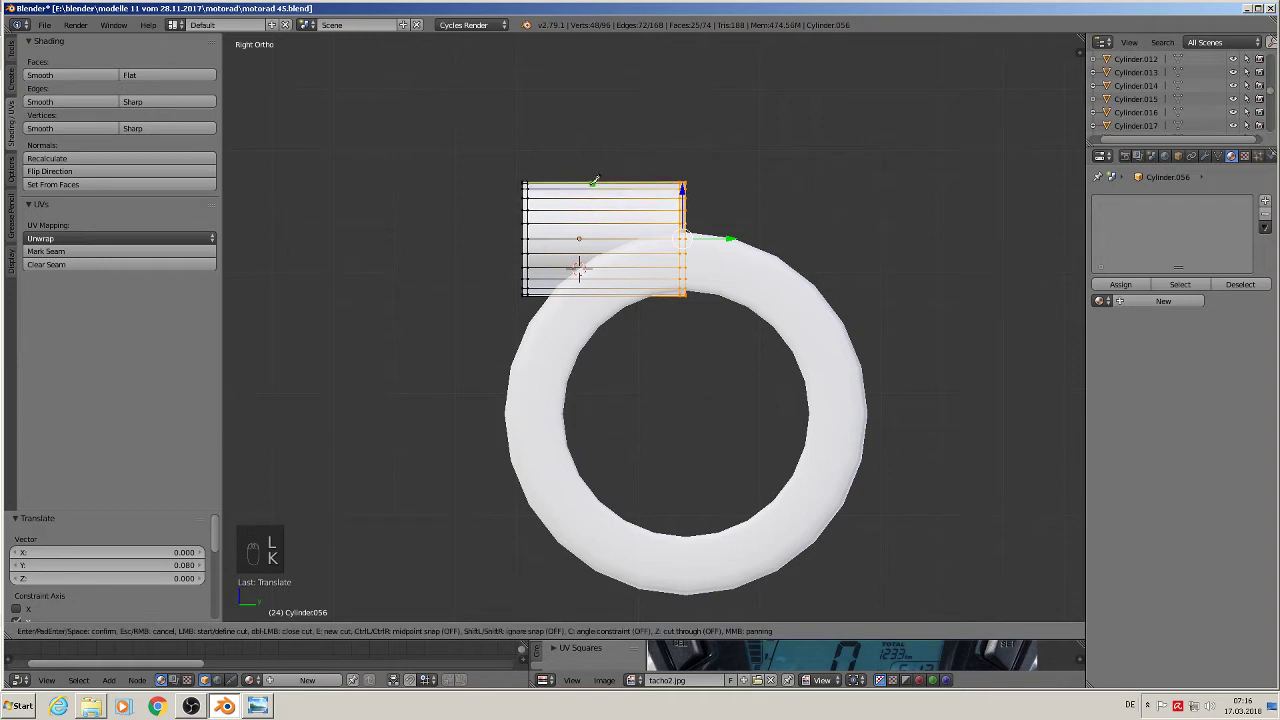
right_click(580, 185)
key(l)
key(g)
key(z)
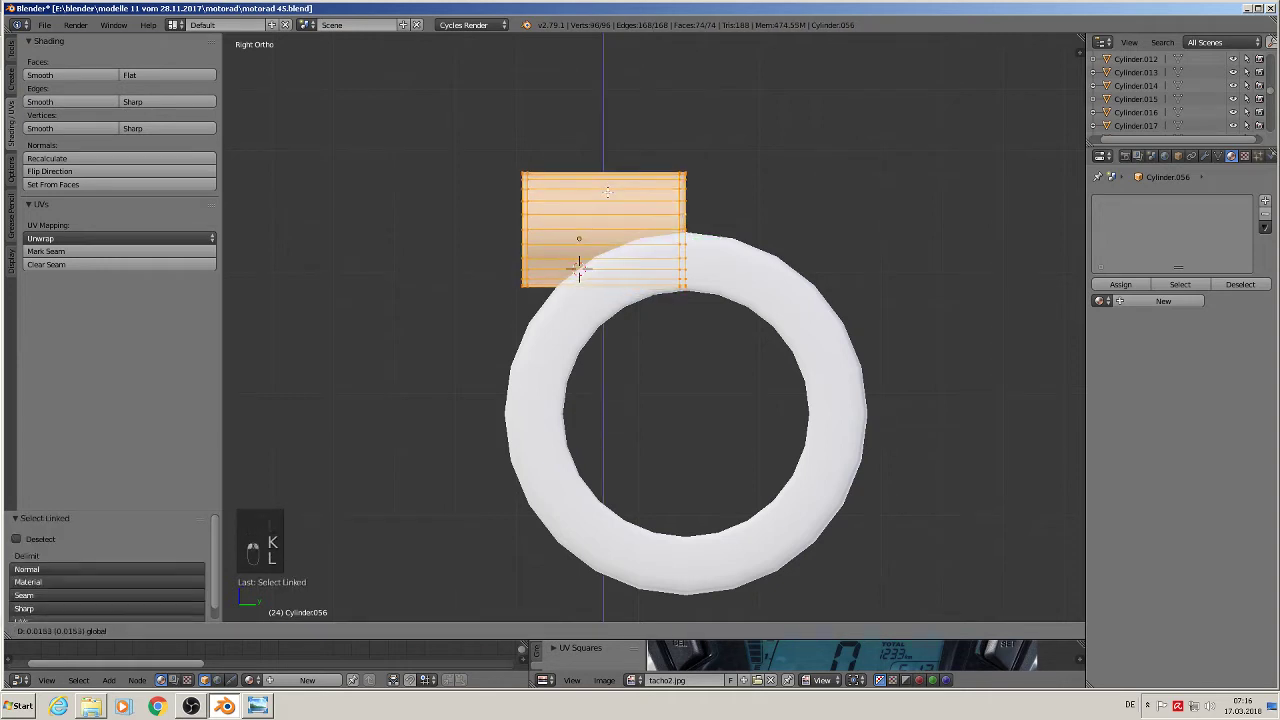
click(579, 268)
key(shift+d)
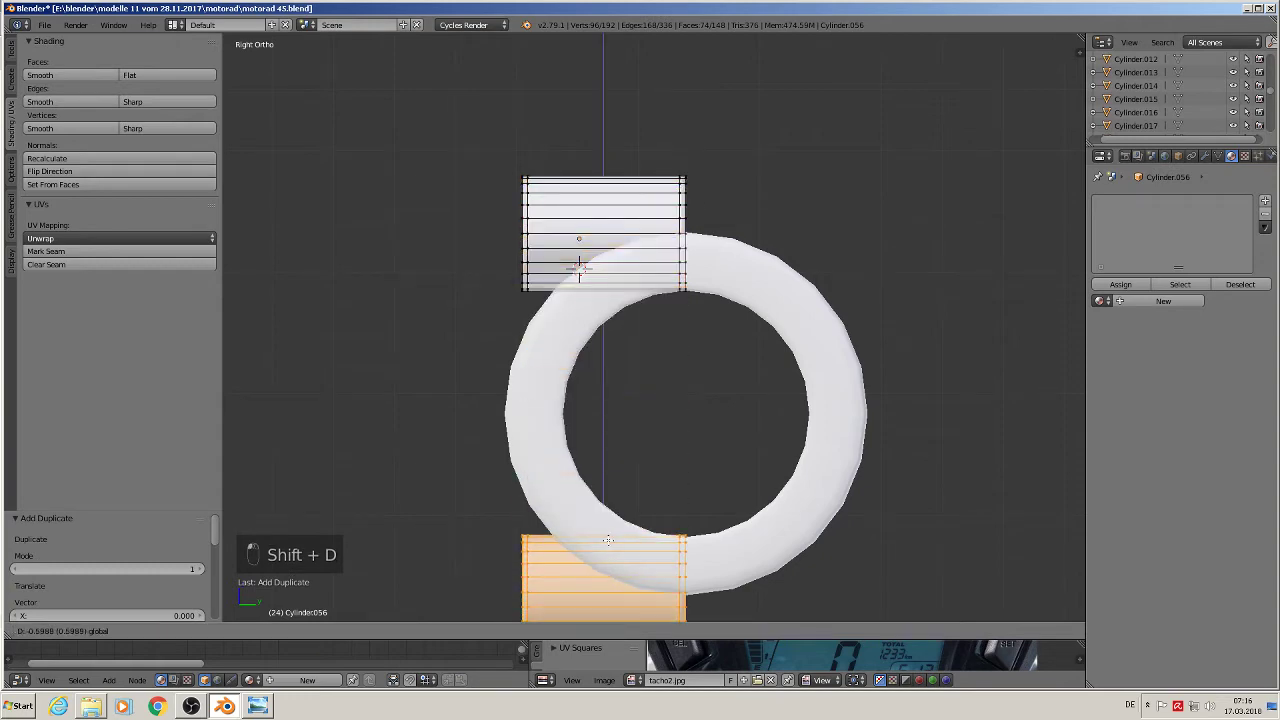
click(609, 541)
- Bevel the outer end edge of the upper cylinder with an amount of 0.037 and 2 segments
shift+middle_drag(728, 432, 736, 372)
scroll(539, 228, up, 3)
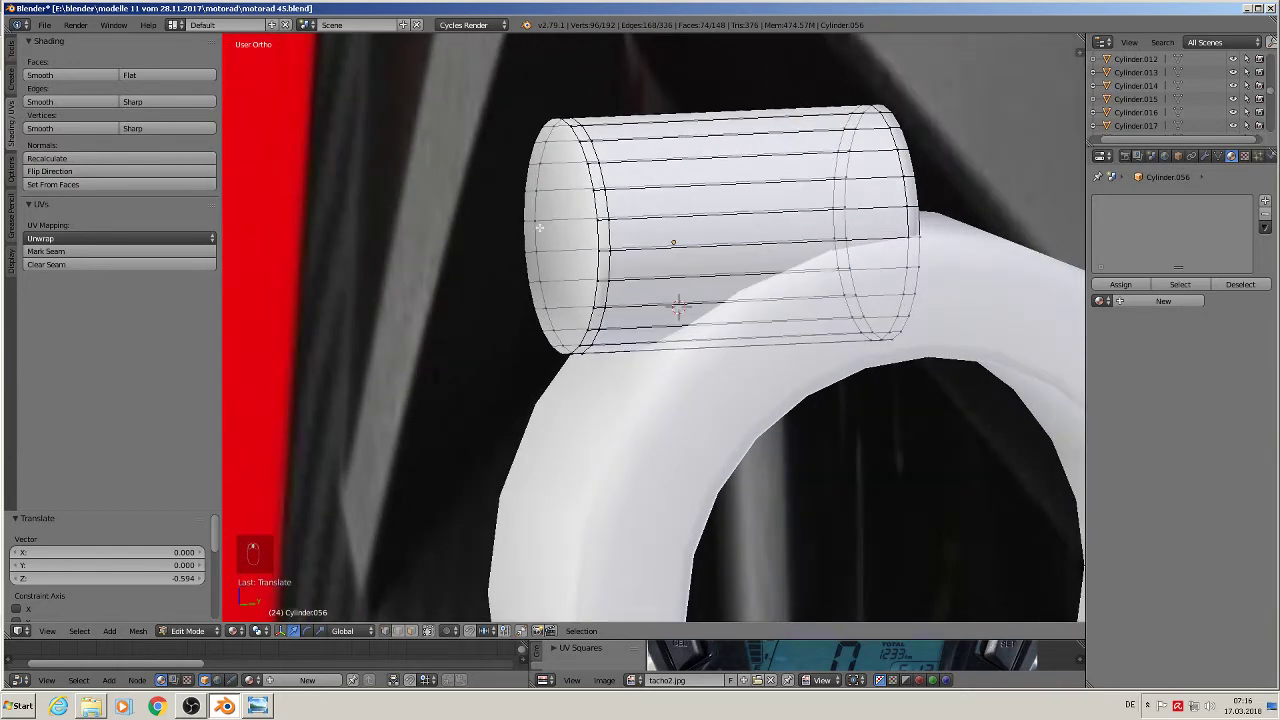
alt+right_click(591, 177)
key(ctrl+b)
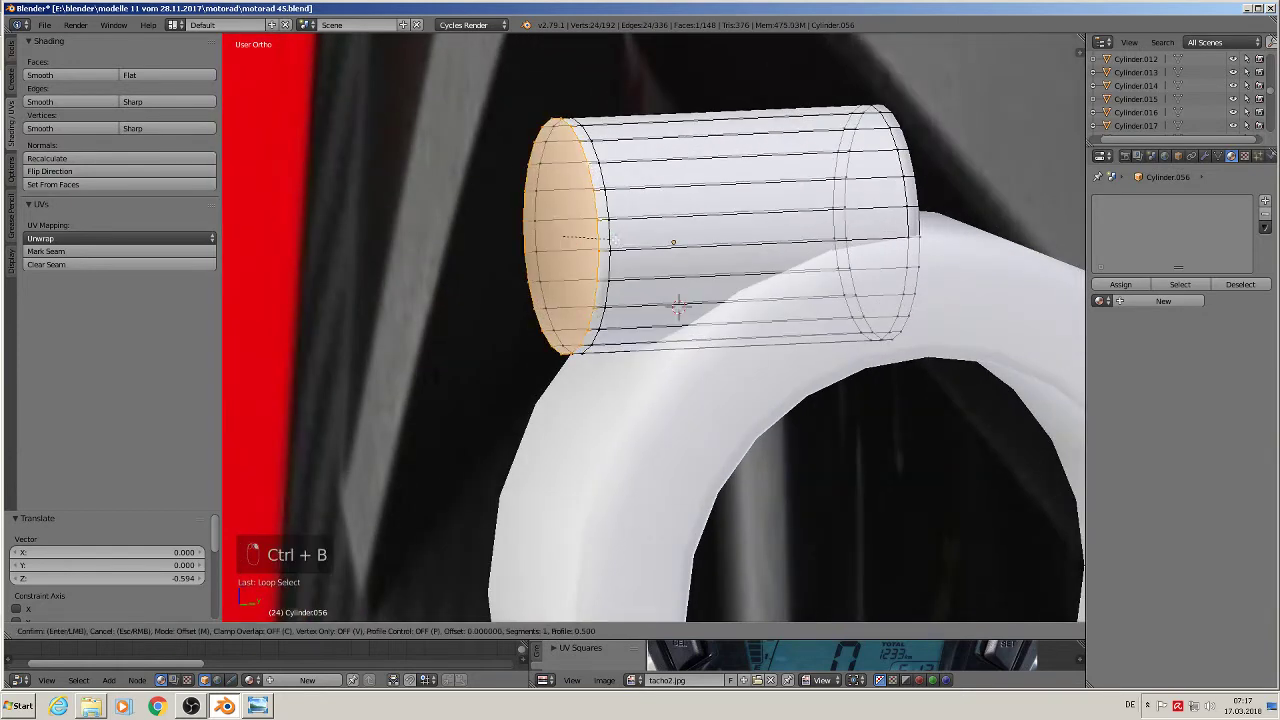
click(659, 274)
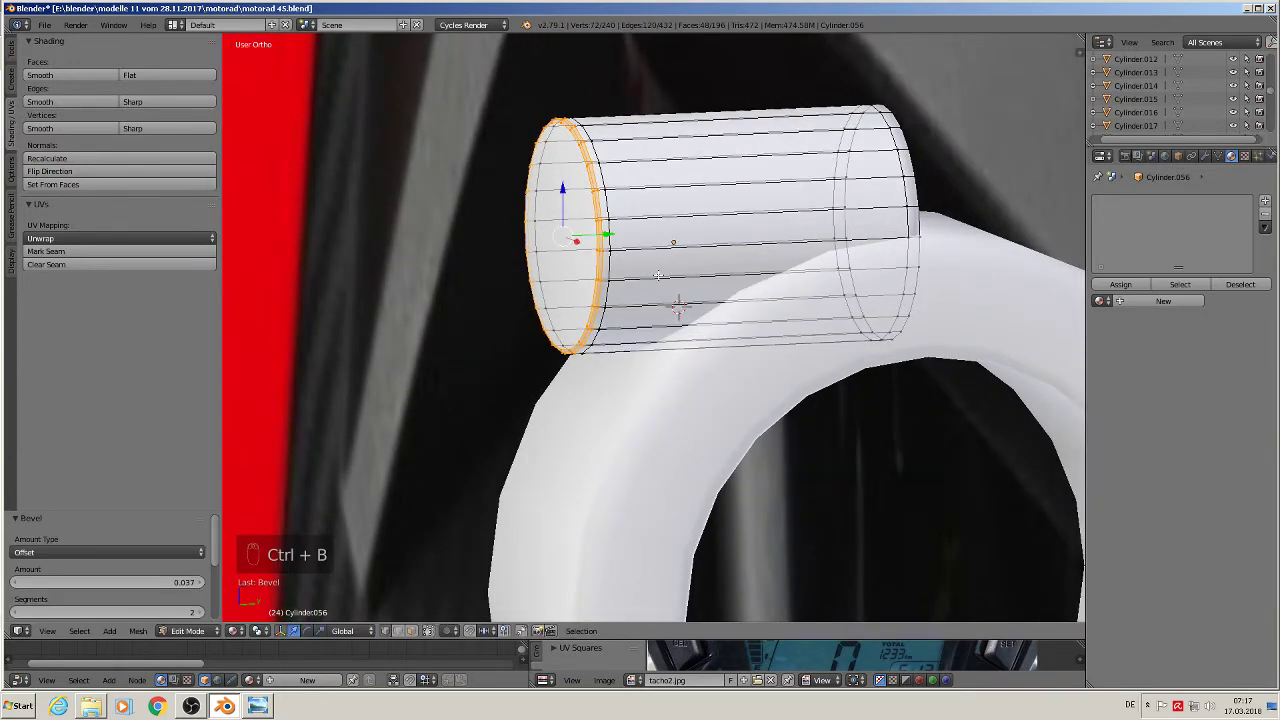
- Bevel the outer end edge of the lower cylinder by 0.051 with 2 segments and finish editing the mesh
scroll(819, 300, down, 3)
shift+middle_drag(797, 425, 786, 135)
scroll(725, 317, up, 1)
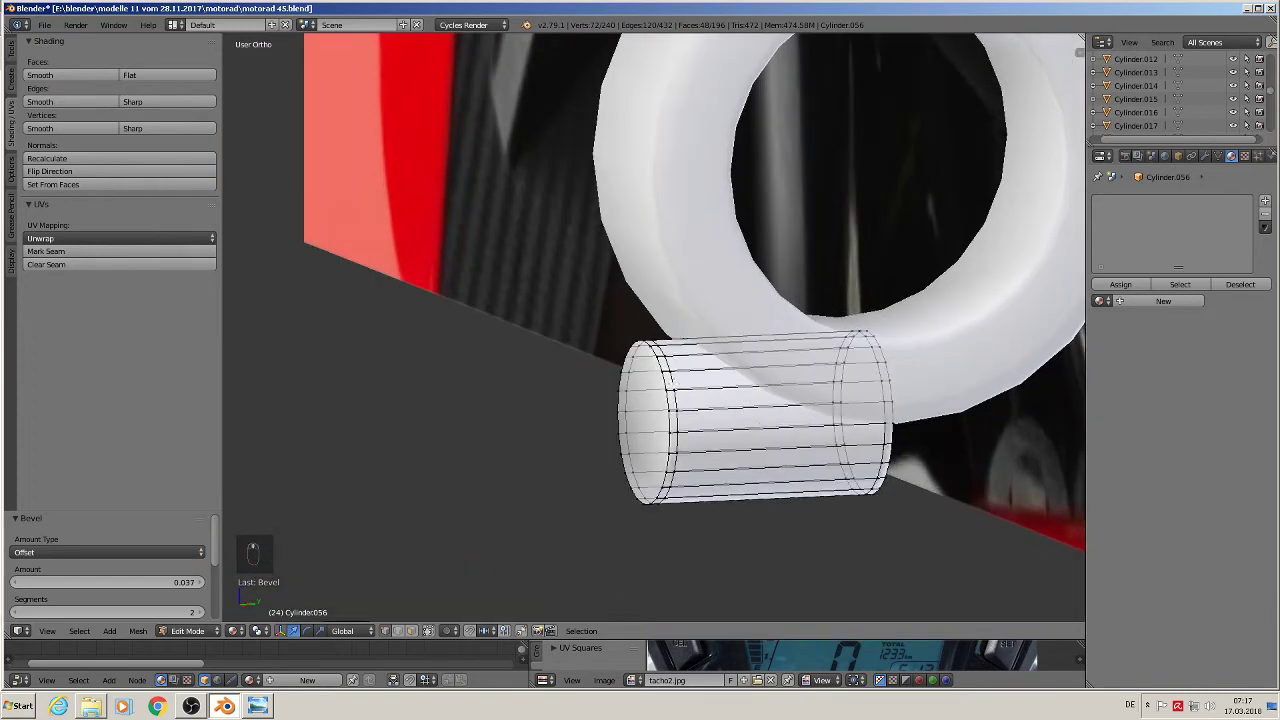
alt+right_click(660, 382)
alt+right_click(667, 384)
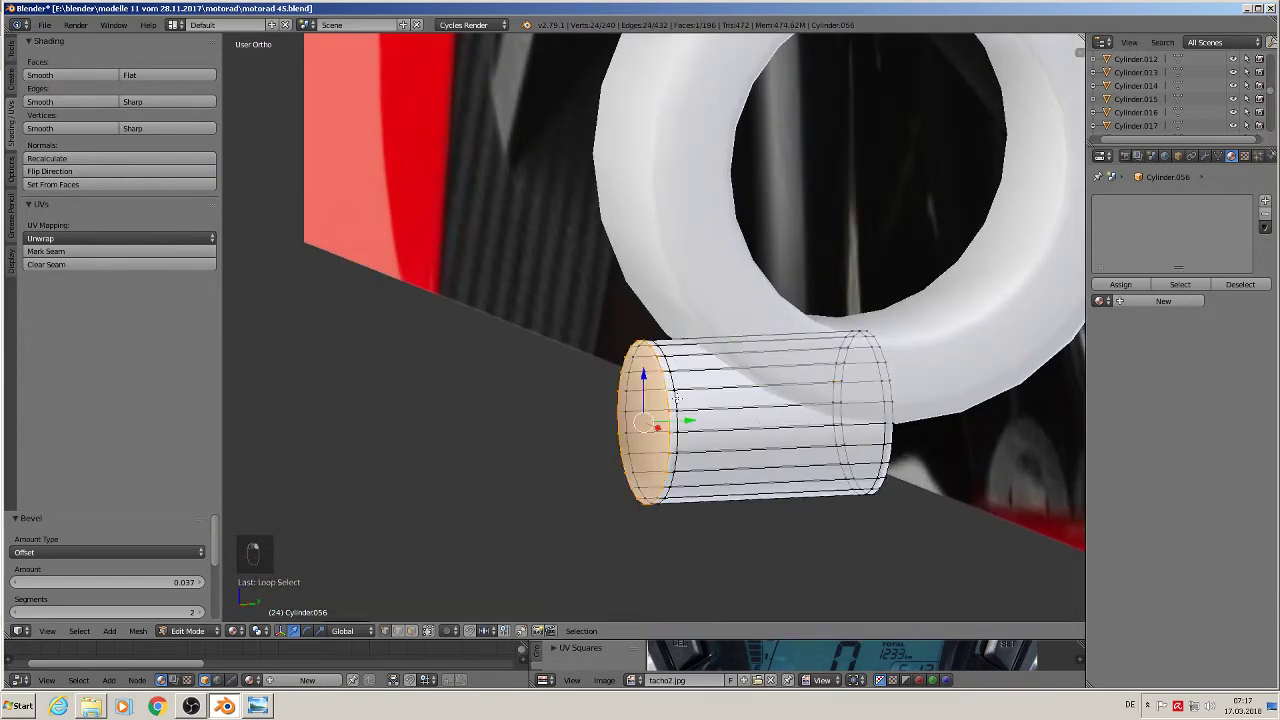
key(ctrl+b)
click(725, 458)
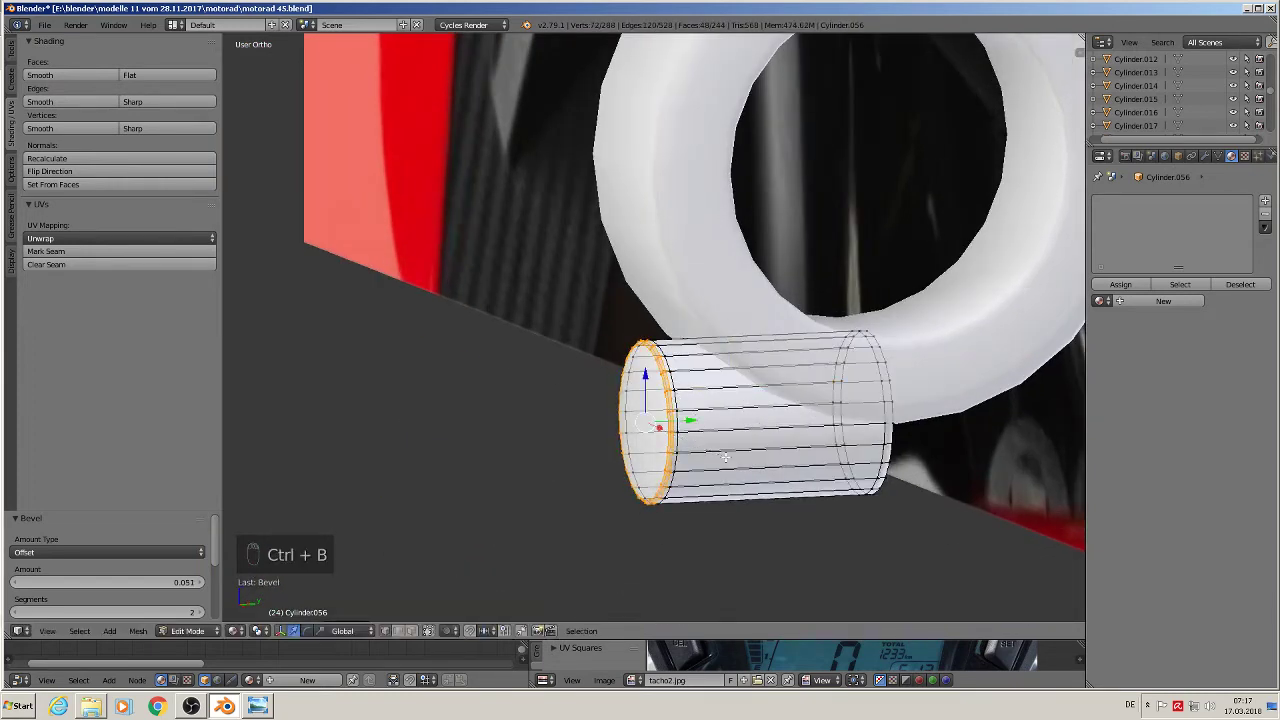
key(a)
scroll(742, 434, down, 4)
middle_drag(776, 414, 863, 308)
key(Tab)
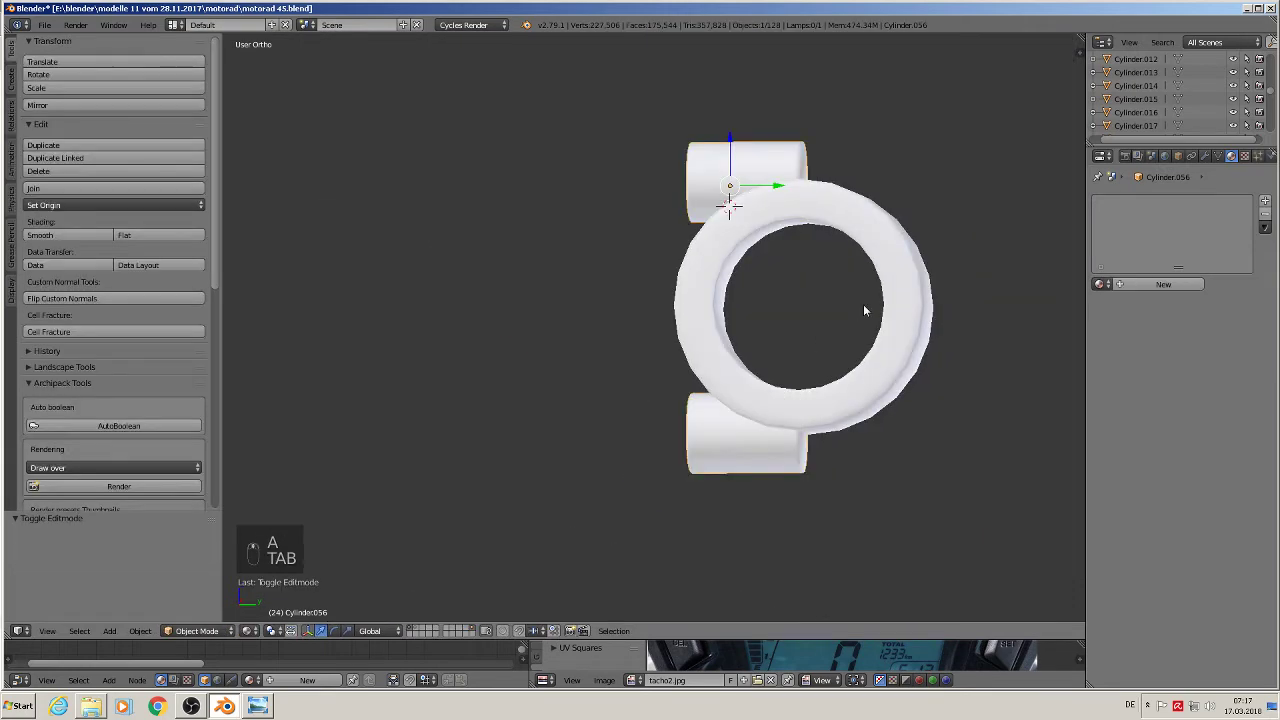
- Open the ring's mesh for editing in the right side view with none of its vertices selected
scroll(879, 309, down, 2)
right_click(892, 318)
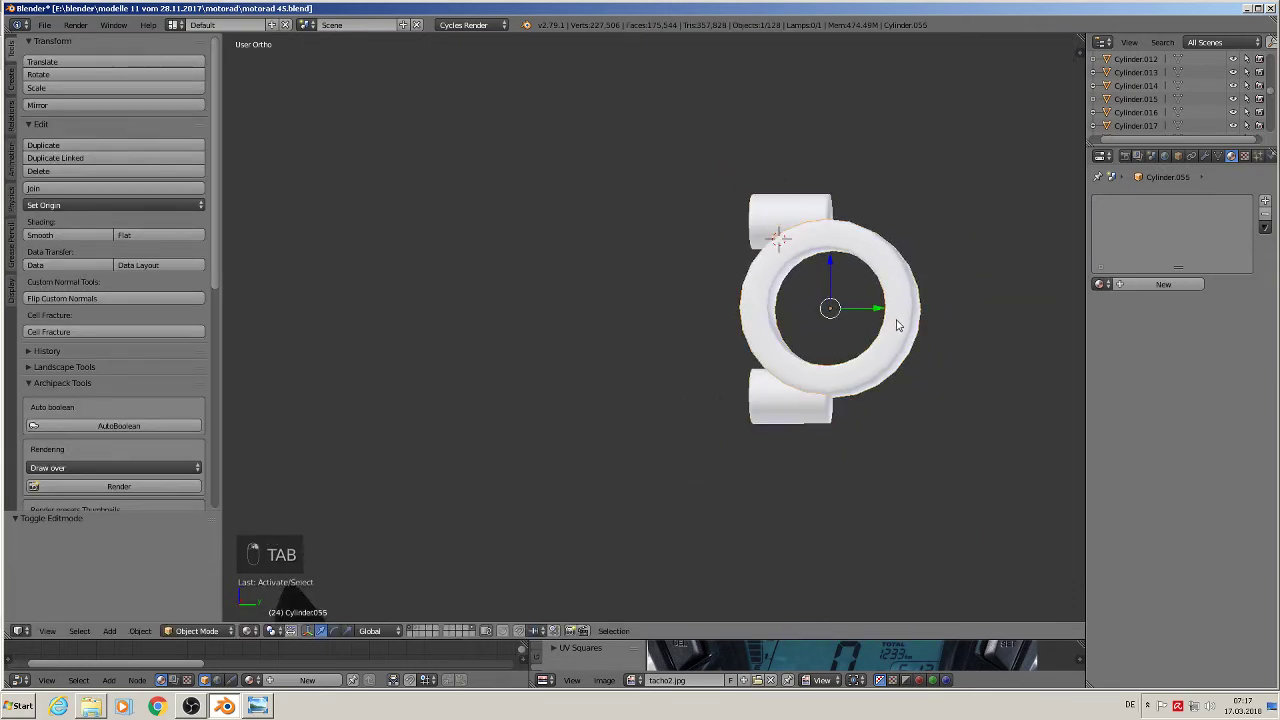
key(KP_1)
key(KP_0)
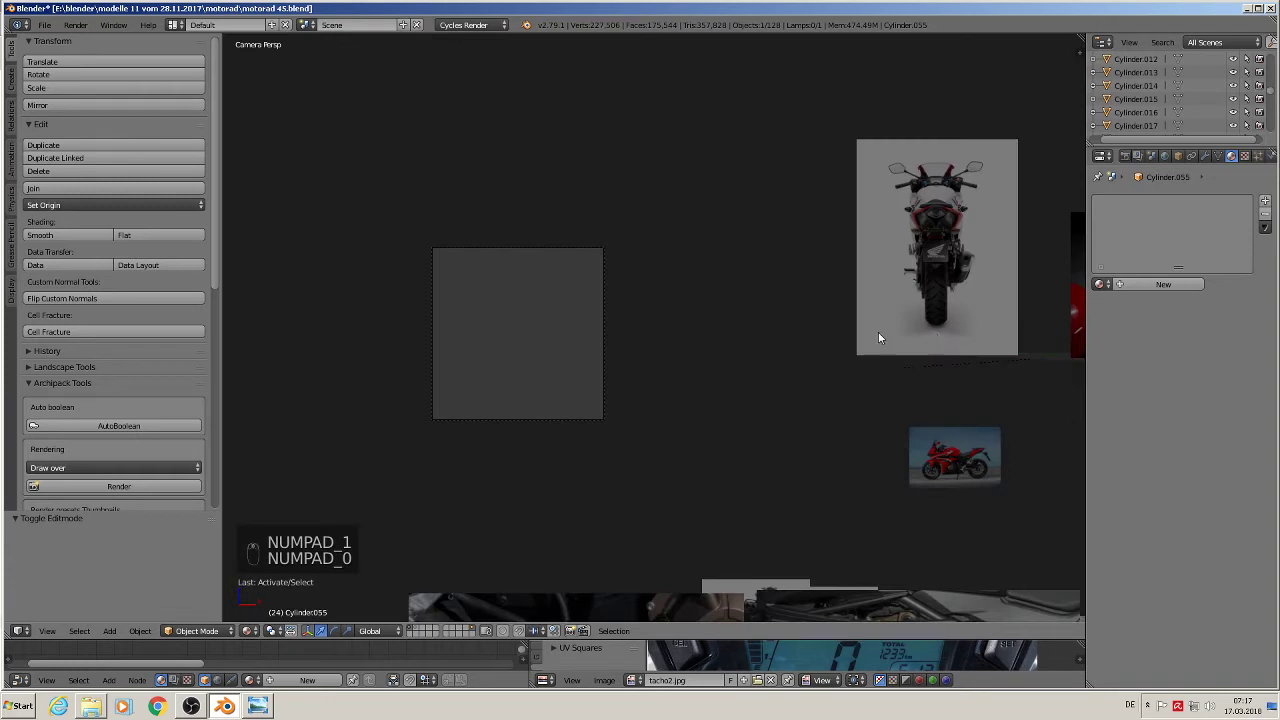
key(KP_1)
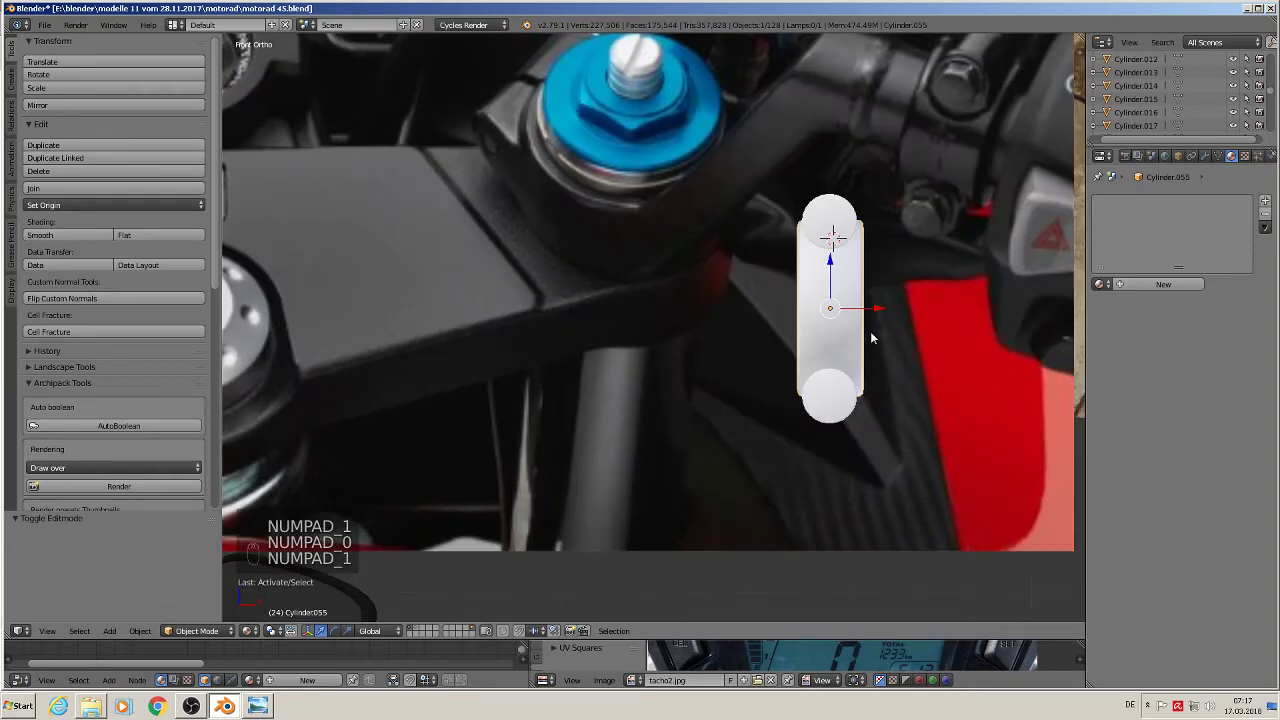
key(KP_3)
shift+middle_drag(866, 337, 716, 337)
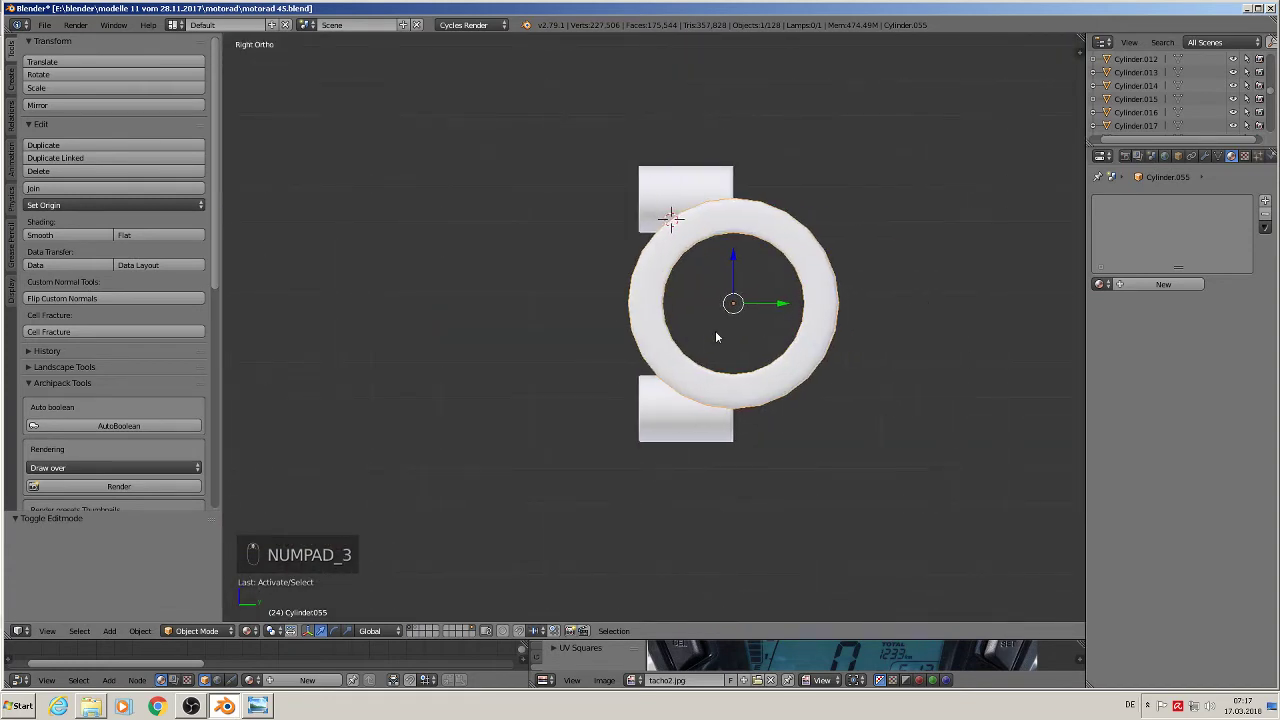
key(Tab)
scroll(716, 337, up, 2)
key(a)
key(a)
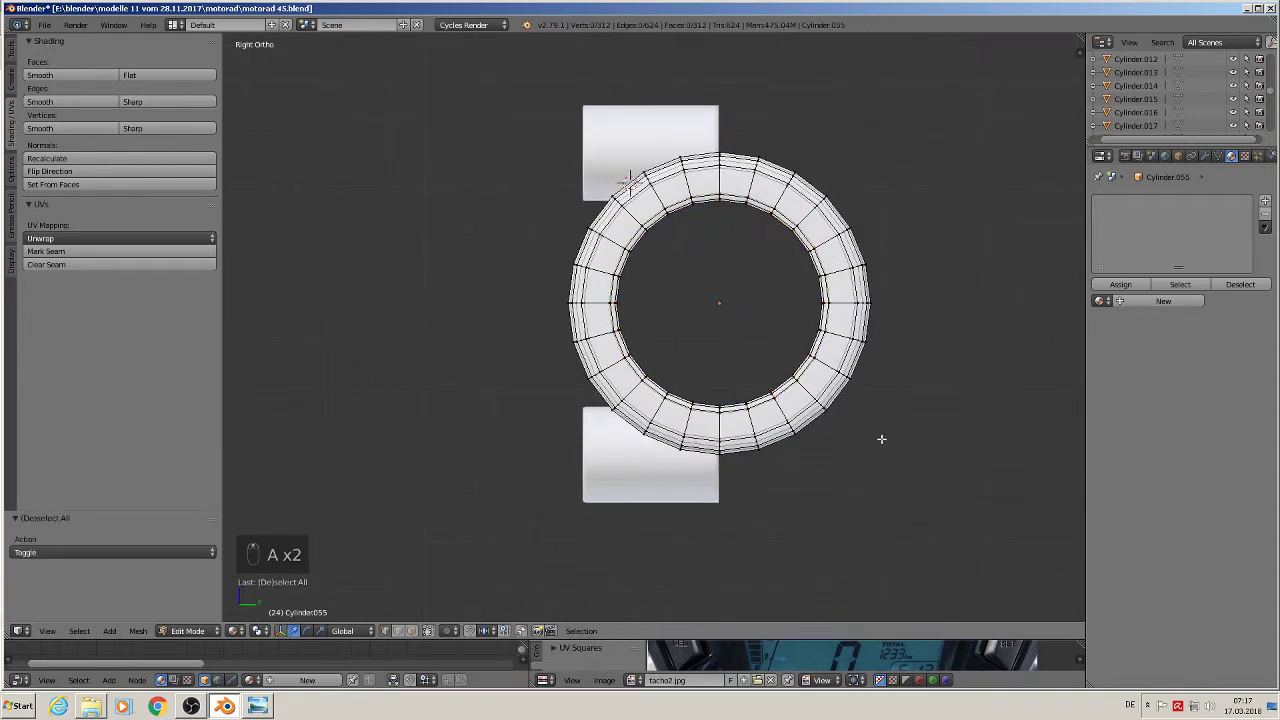
- Duplicate the ring's +Y half about 0.447 along Y and delete only the duplicate's faces
key(b)
drag(898, 533, 732, 119)
scroll(748, 150, down, 4)
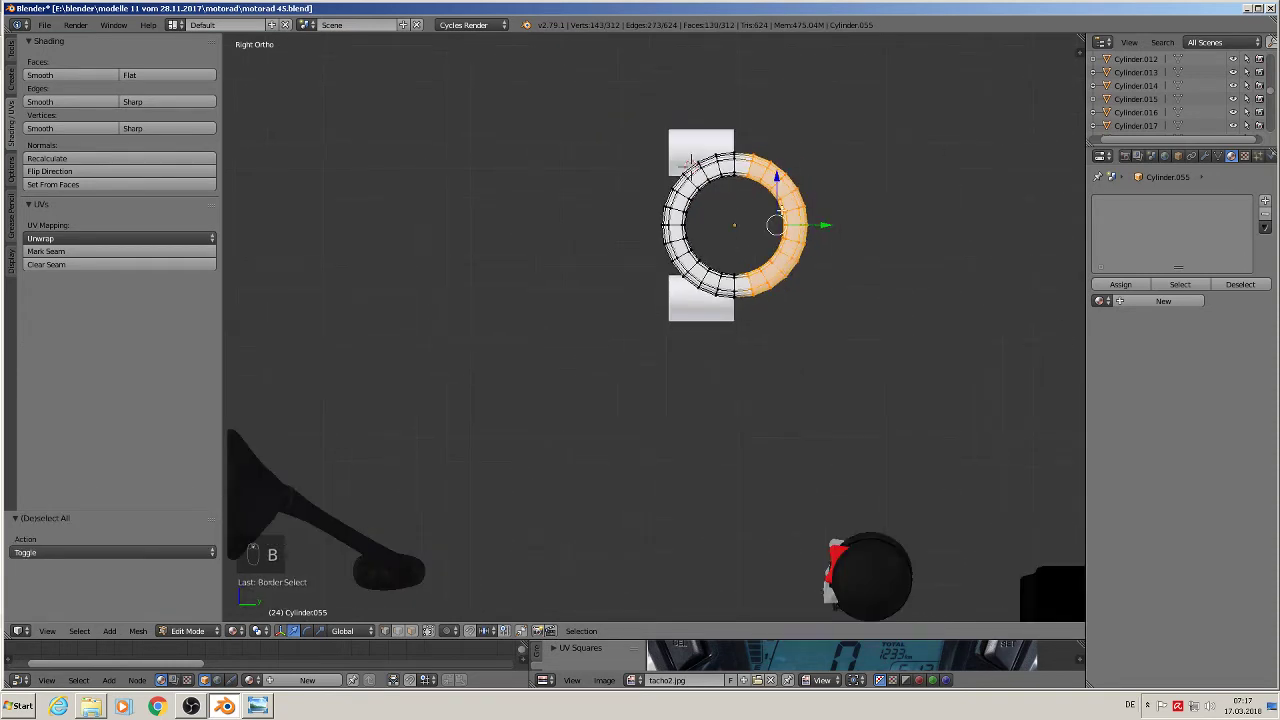
key(shift+d)
key(y)
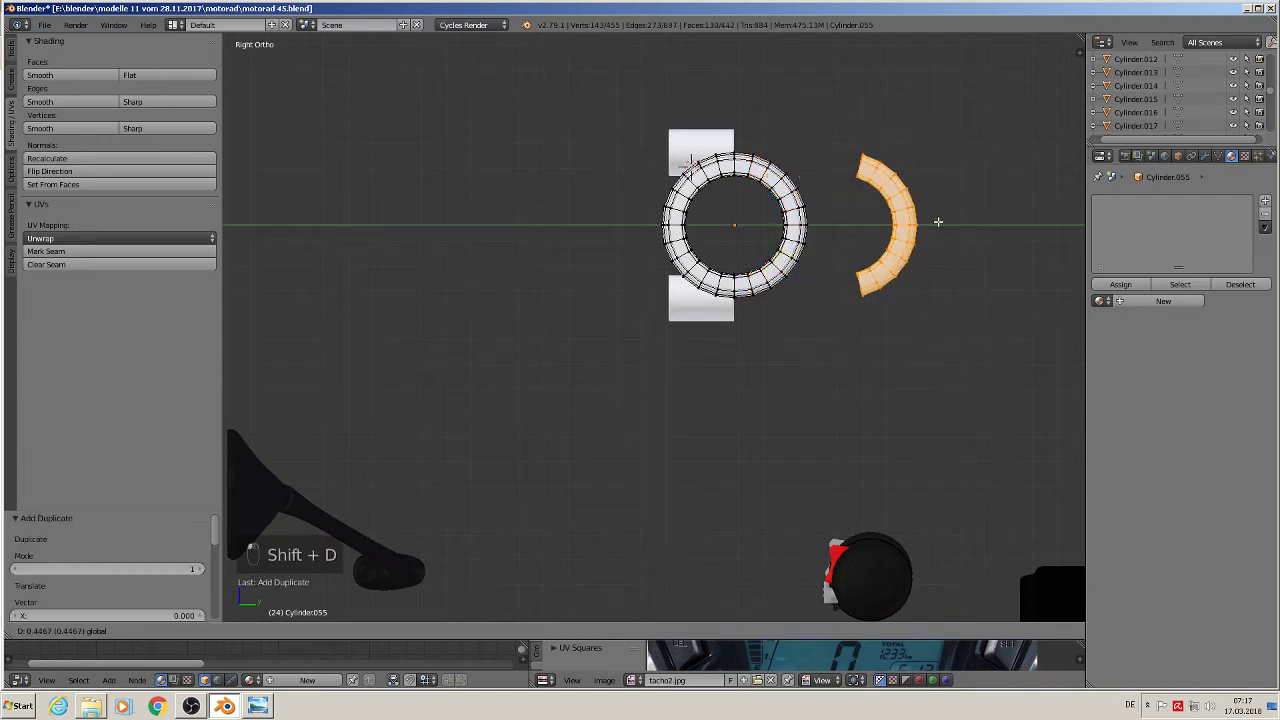
click(936, 221)
key(x)
click(928, 223)
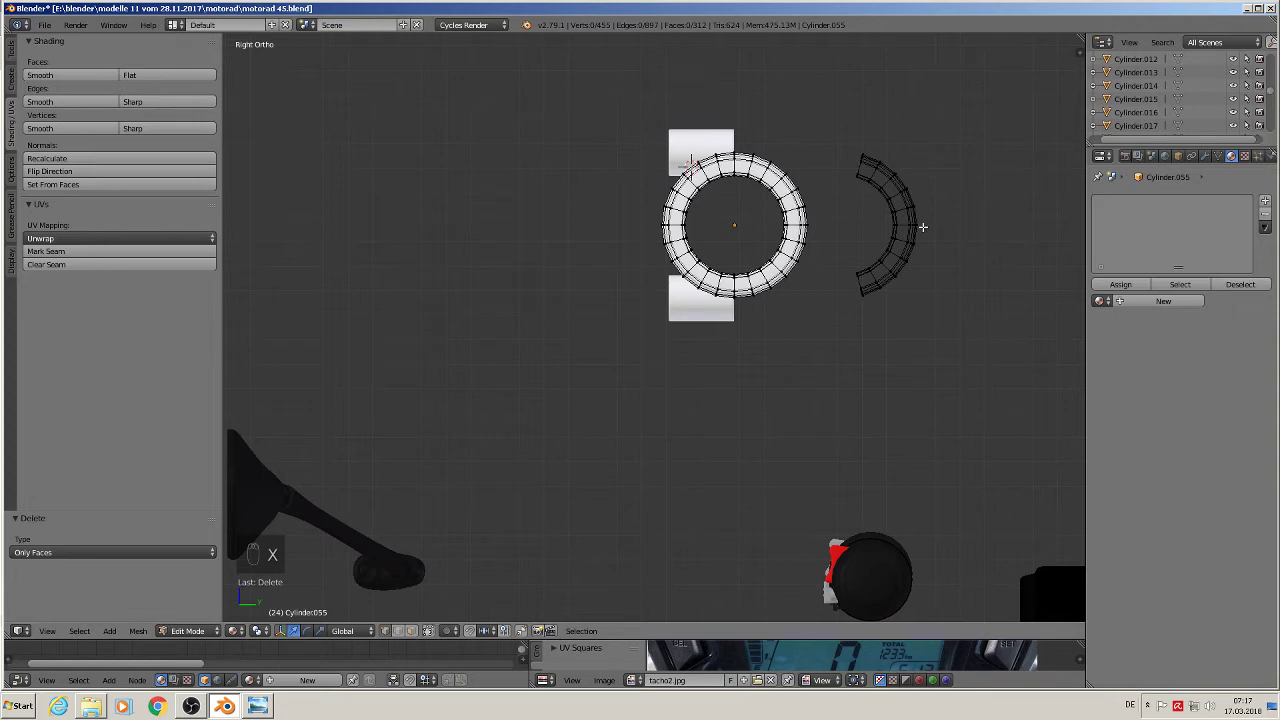
- Delete the remaining vertices of the duplicated half ring
key(b)
drag(920, 309, 834, 109)
key(b)
key(x)
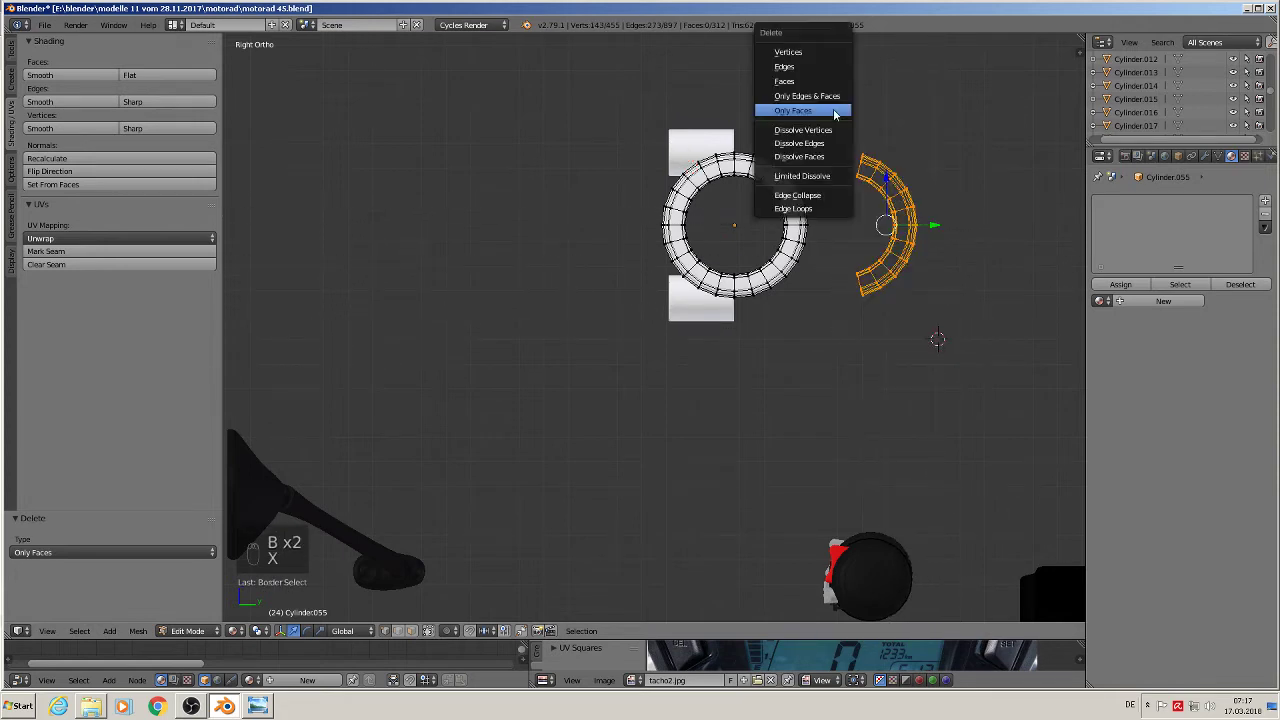
click(840, 108)
key(b)
drag(966, 358, 829, 141)
key(x)
click(810, 63)
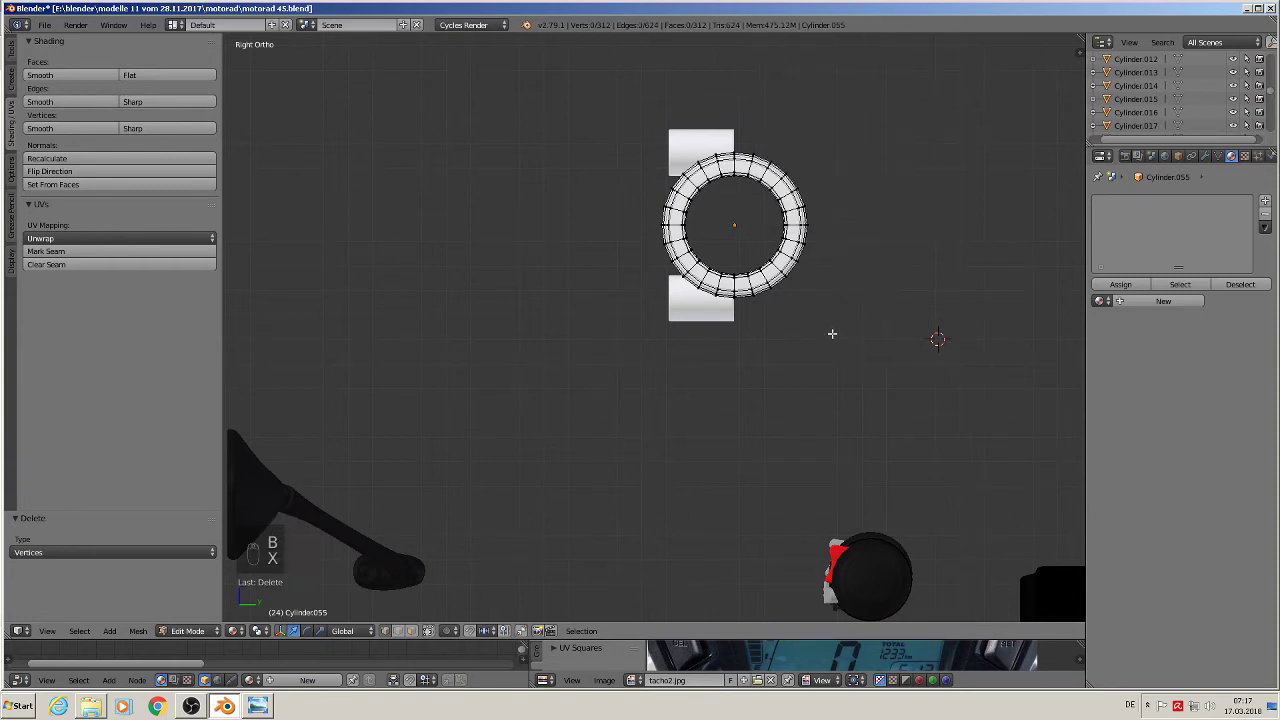
- Duplicate the ring's +Y half and move the copy along Y until it is clear of the ring
drag(842, 323, 735, 140)
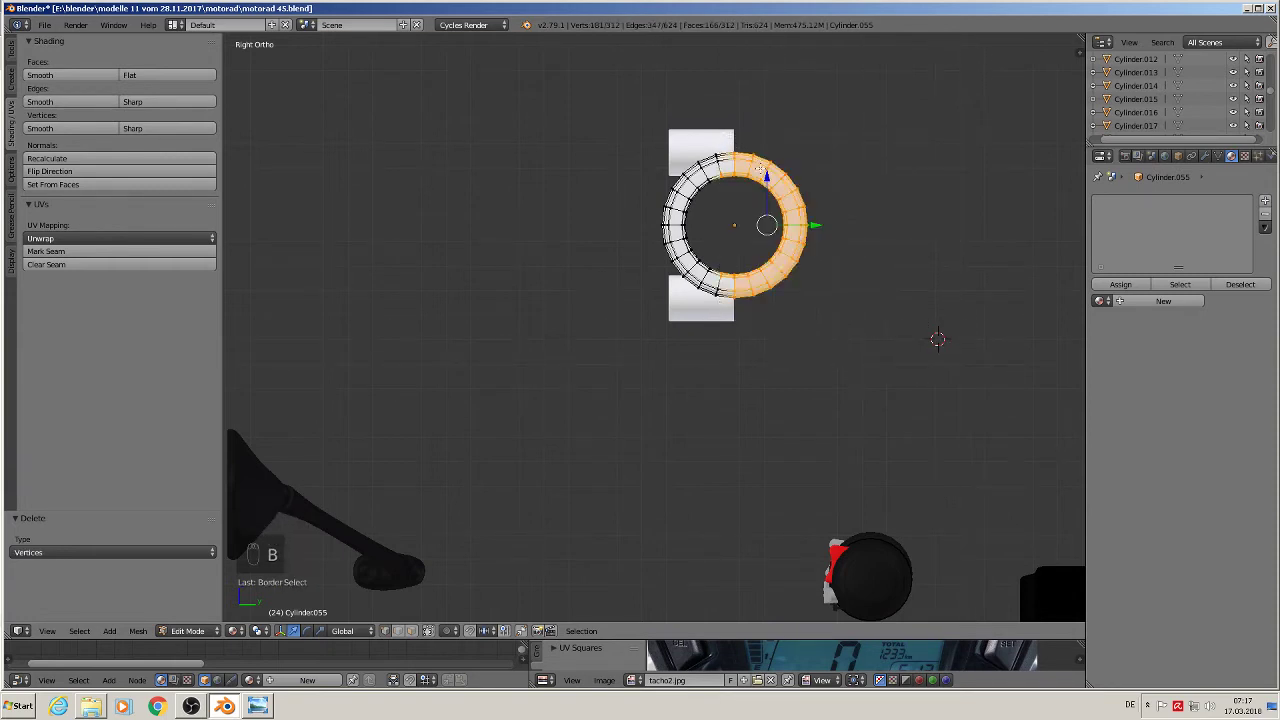
key(a)
key(b)
drag(845, 320, 733, 133)
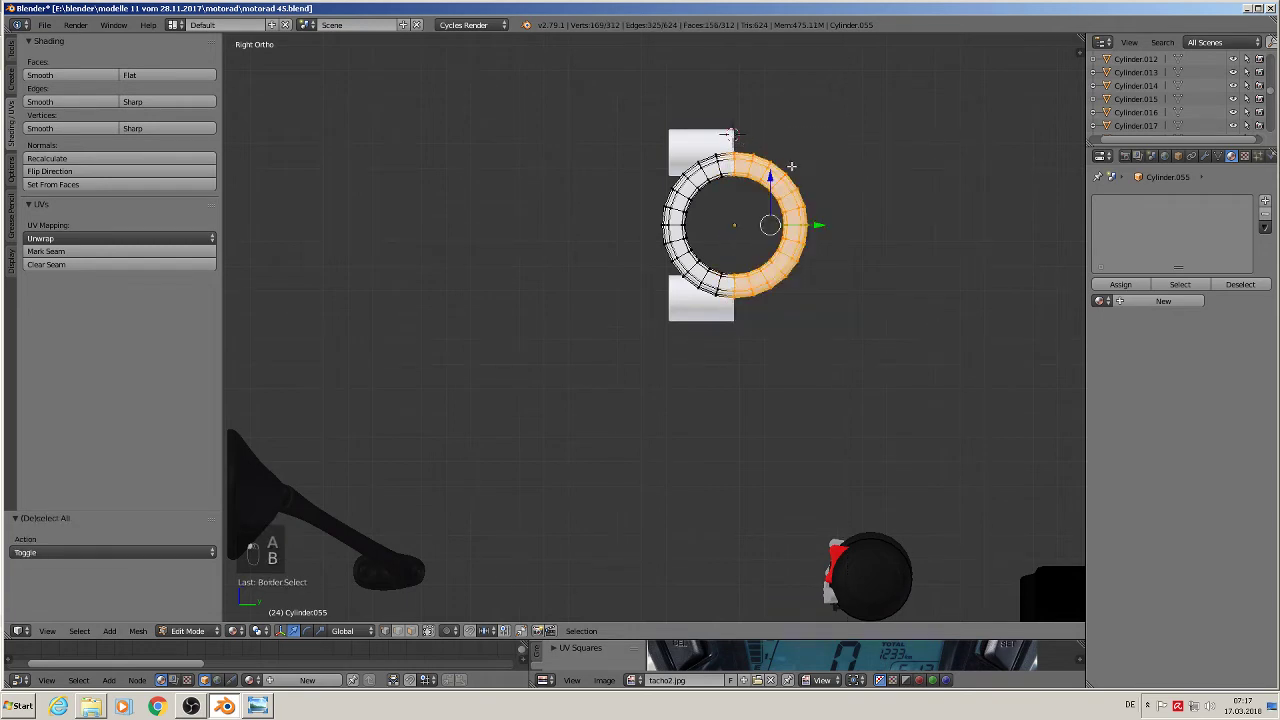
key(shift+d)
key(y)
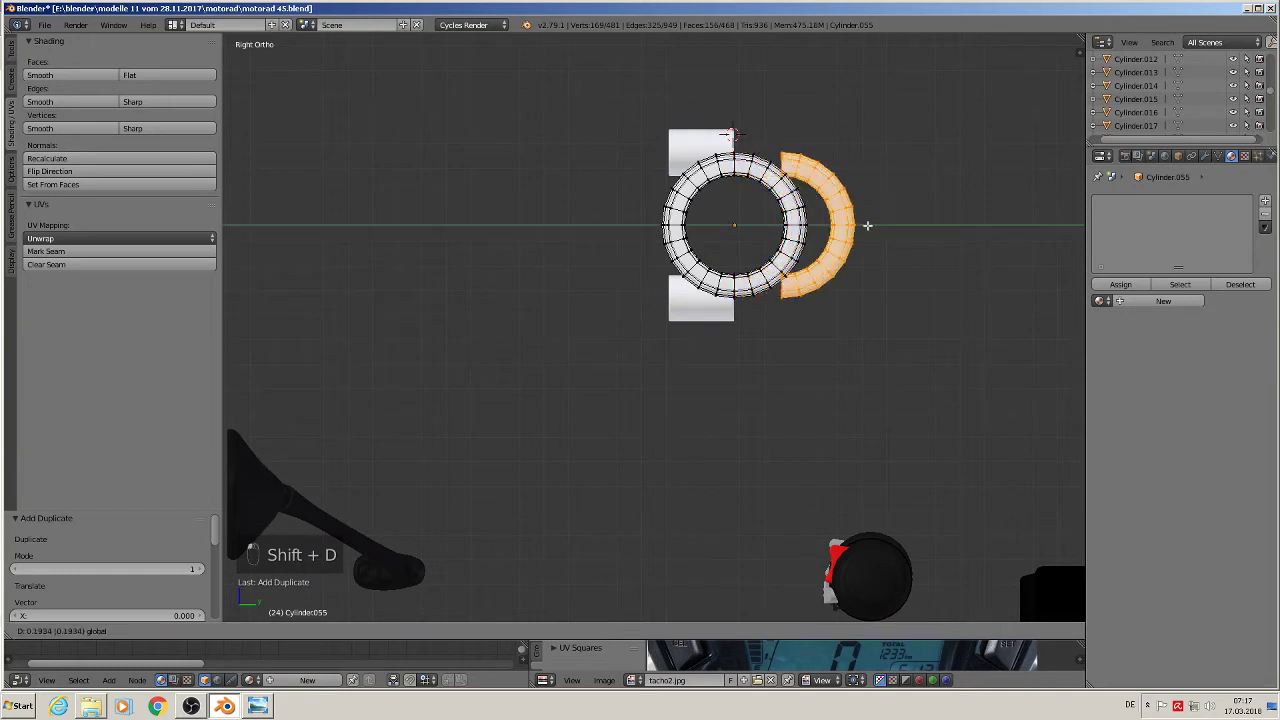
click(960, 223)
scroll(960, 223, up, 2)
scroll(775, 275, down, 2)
- Delete the vertices of the original ring's +Y half, keeping the offset duplicate, and leave mesh editing
key(a)
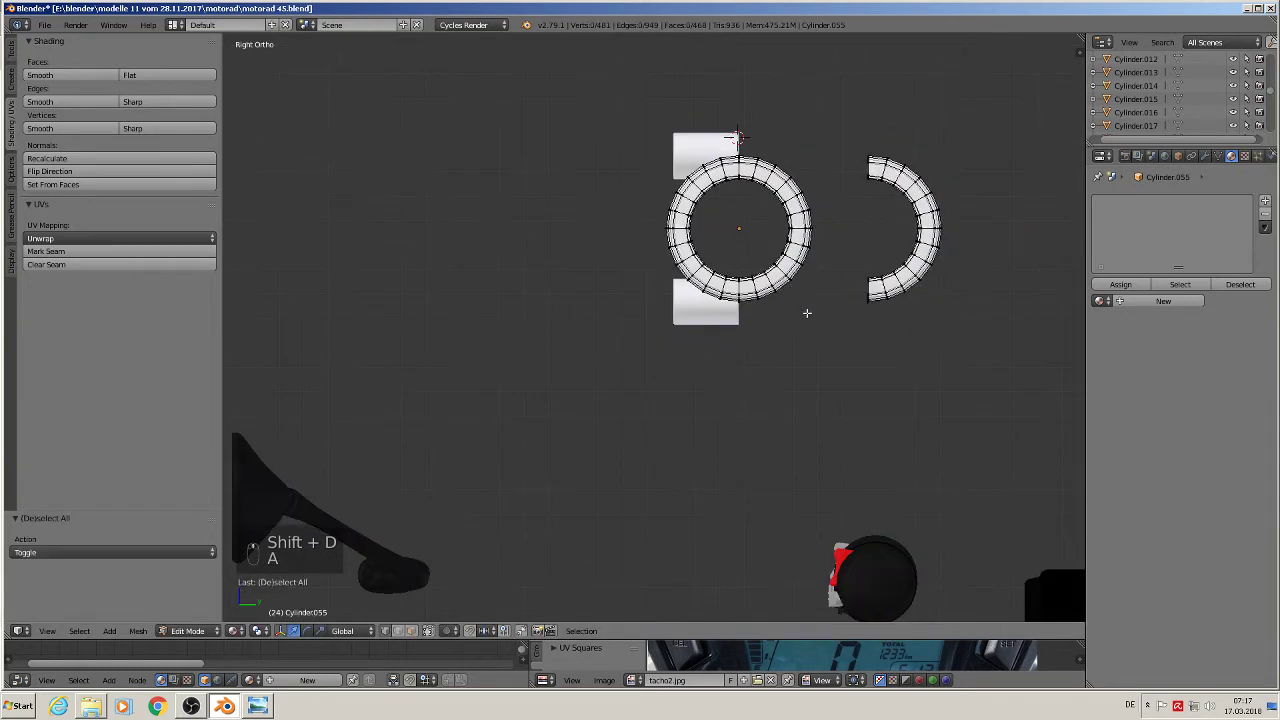
key(b)
drag(831, 321, 748, 128)
key(x)
click(752, 136)
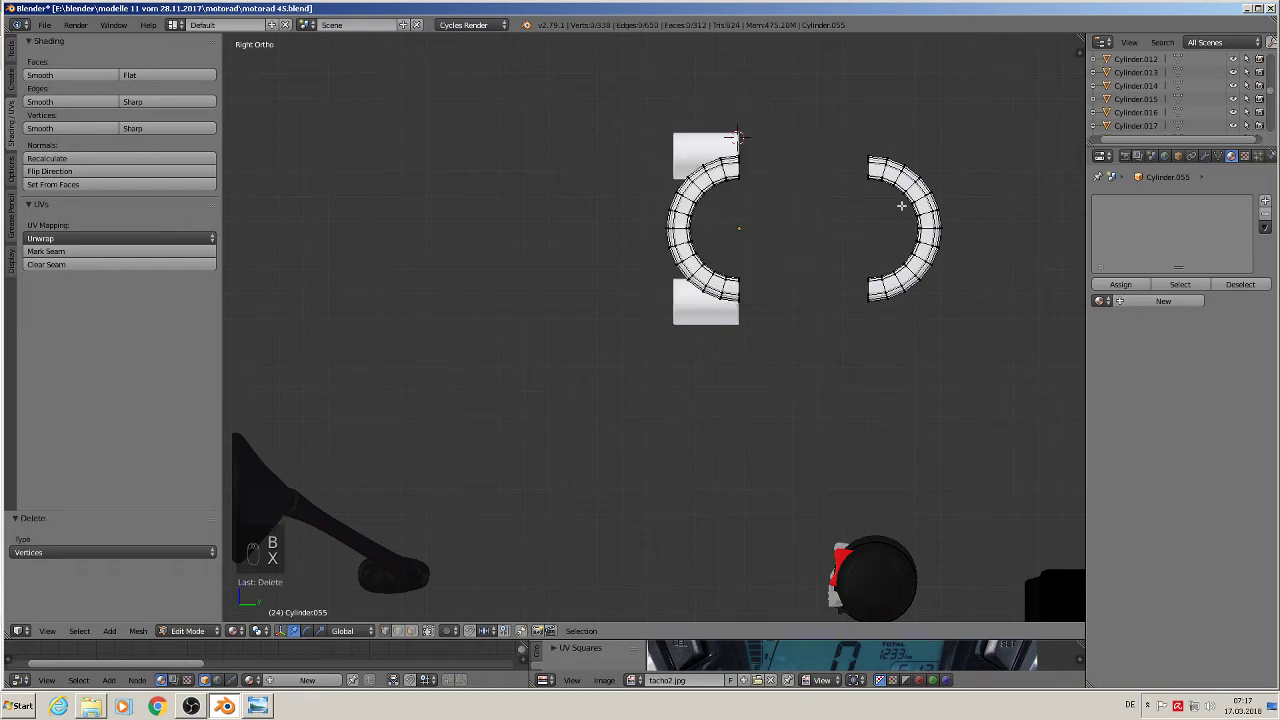
key(Tab)
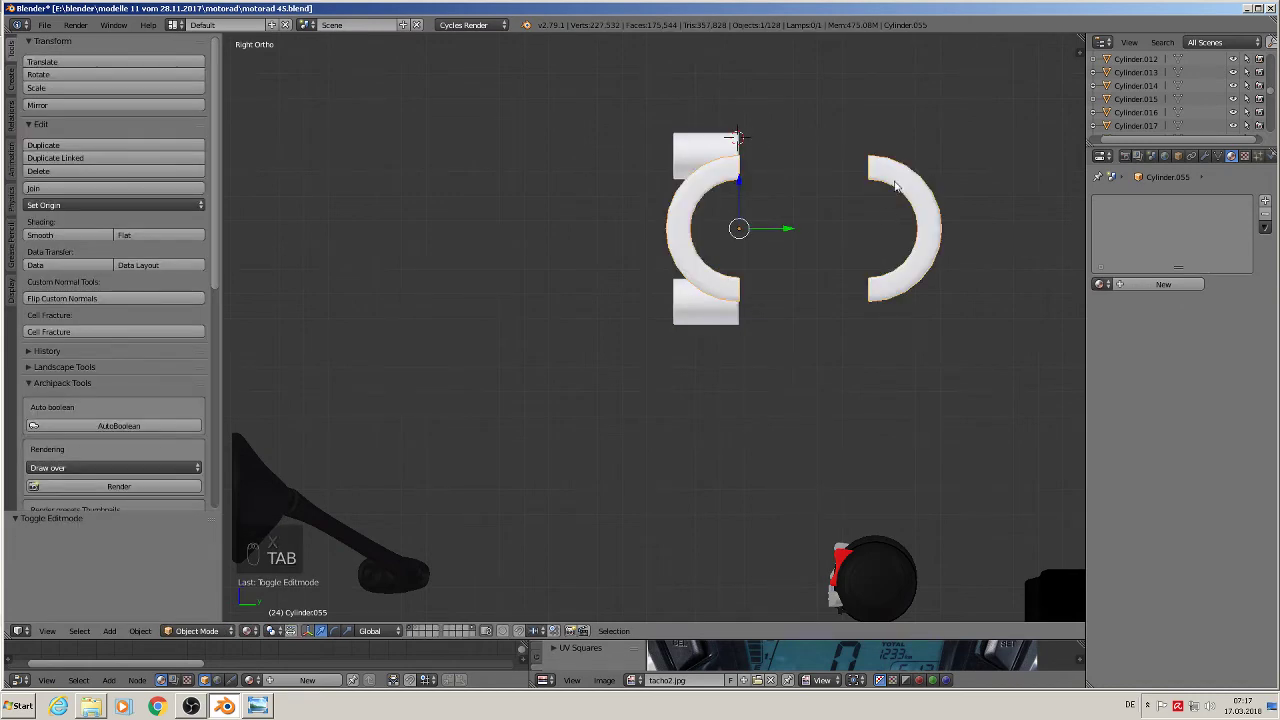
- Fill the upper and lower open ends of the half ring beside the cylinders with faces in mesh editing
scroll(771, 206, up, 2)
middle_drag(771, 206, 728, 218)
scroll(732, 178, up, 2)
key(Tab)
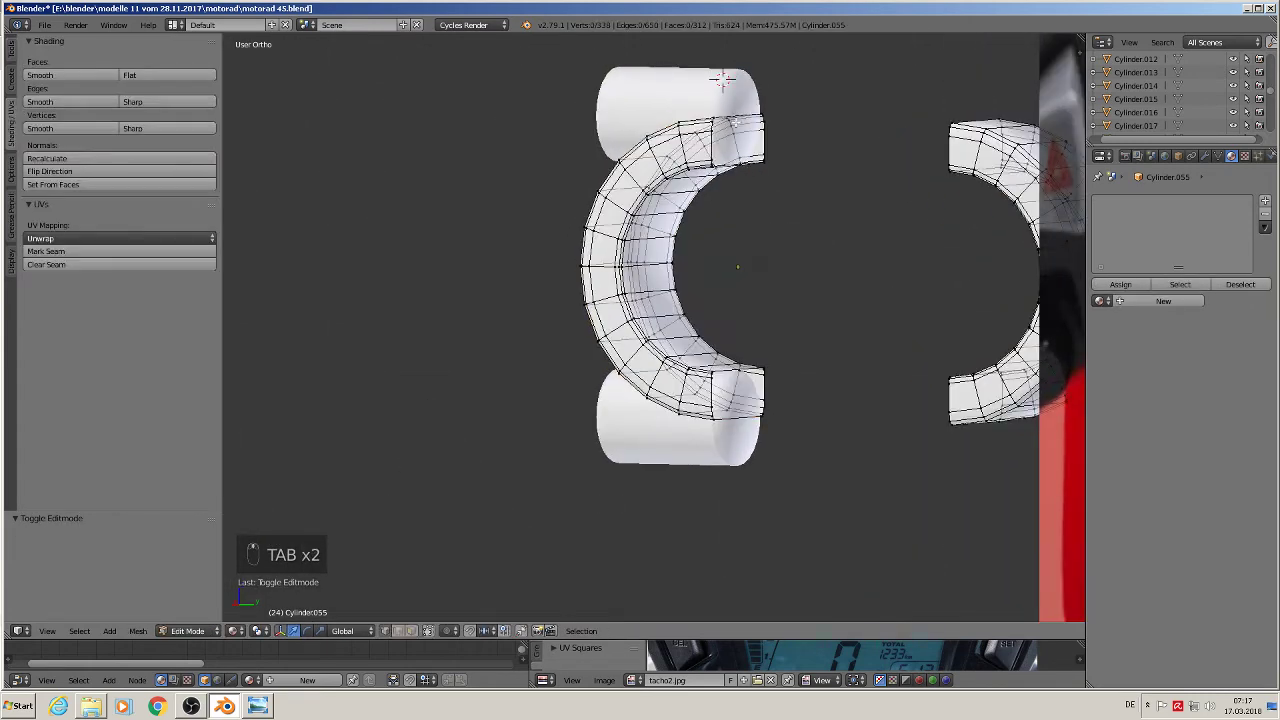
scroll(733, 121, up, 2)
alt+right_click(722, 120)
key(f)
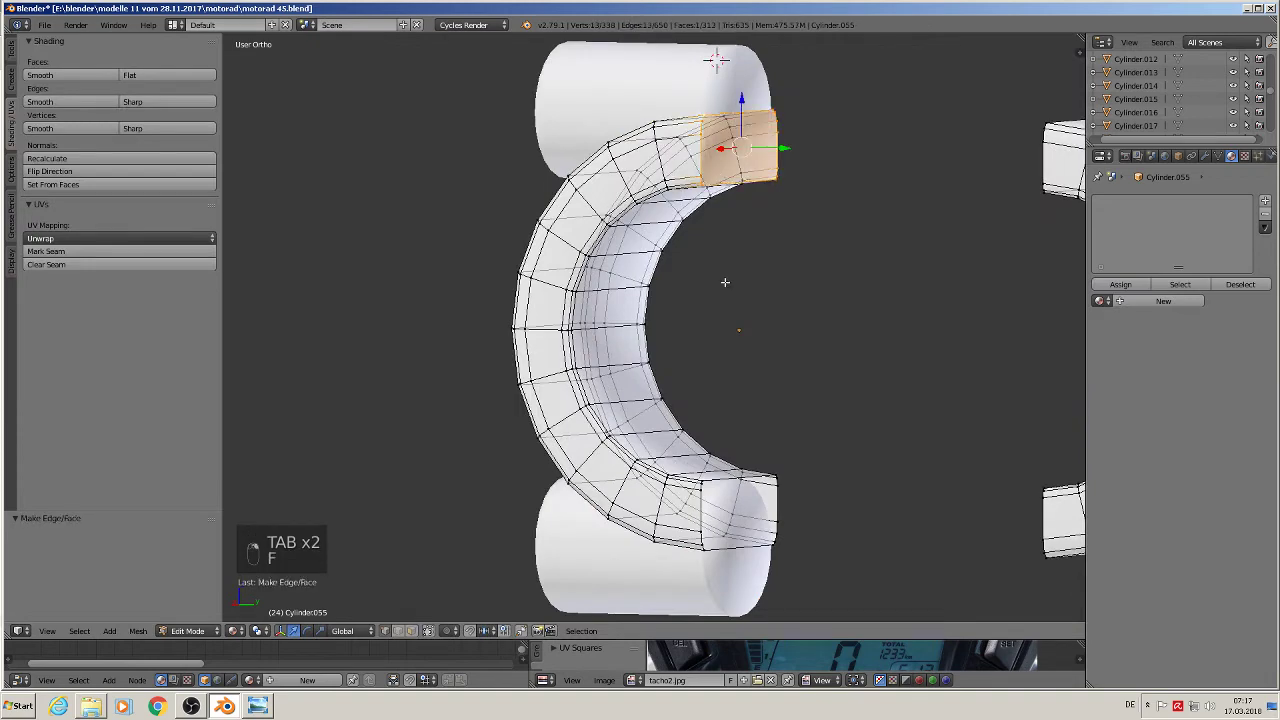
alt+right_click(718, 485)
key(f)
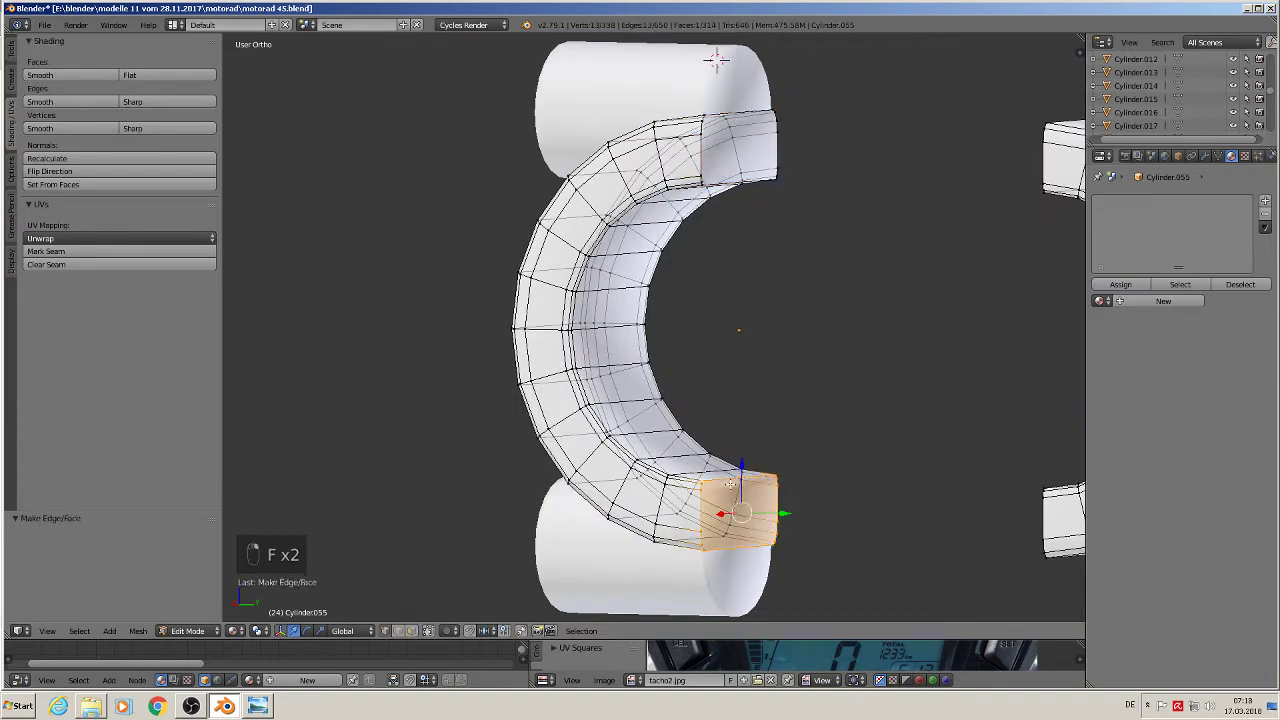
key(a)
- Fill the upper and lower open ends of the offset half ring with faces
scroll(797, 489, down, 5)
shift+middle_drag(823, 471, 543, 391)
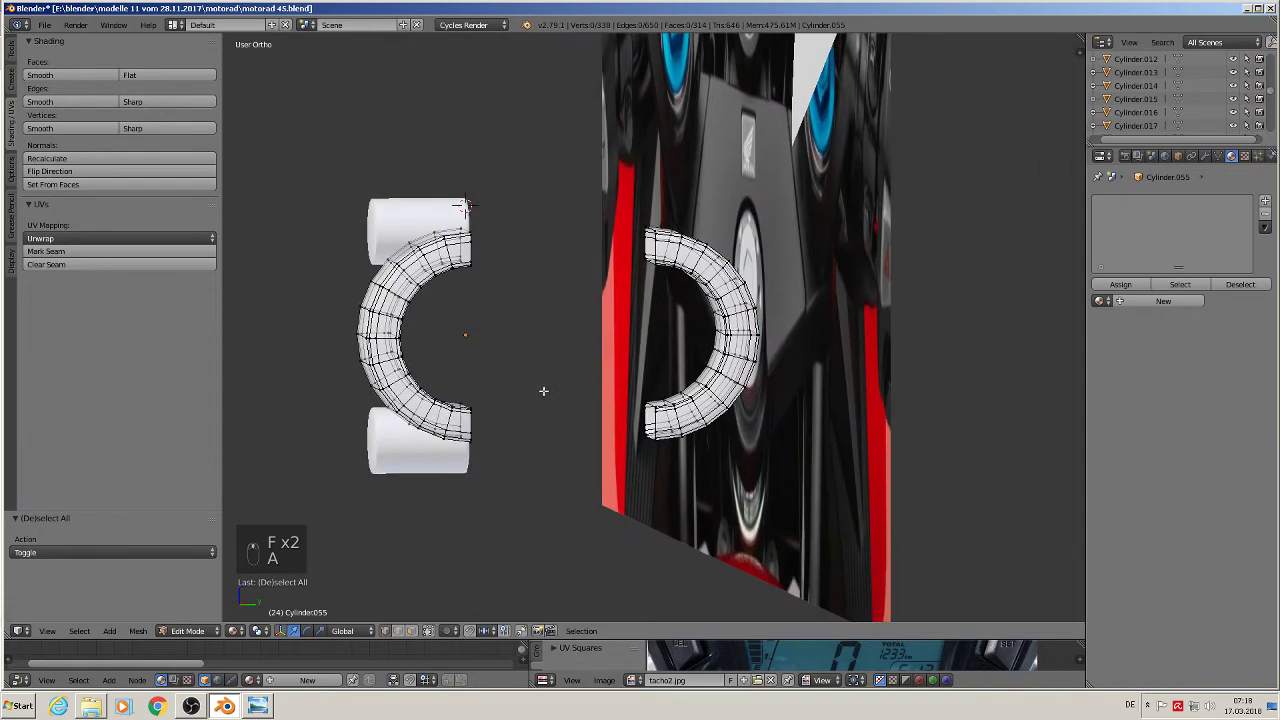
scroll(648, 244, up, 3)
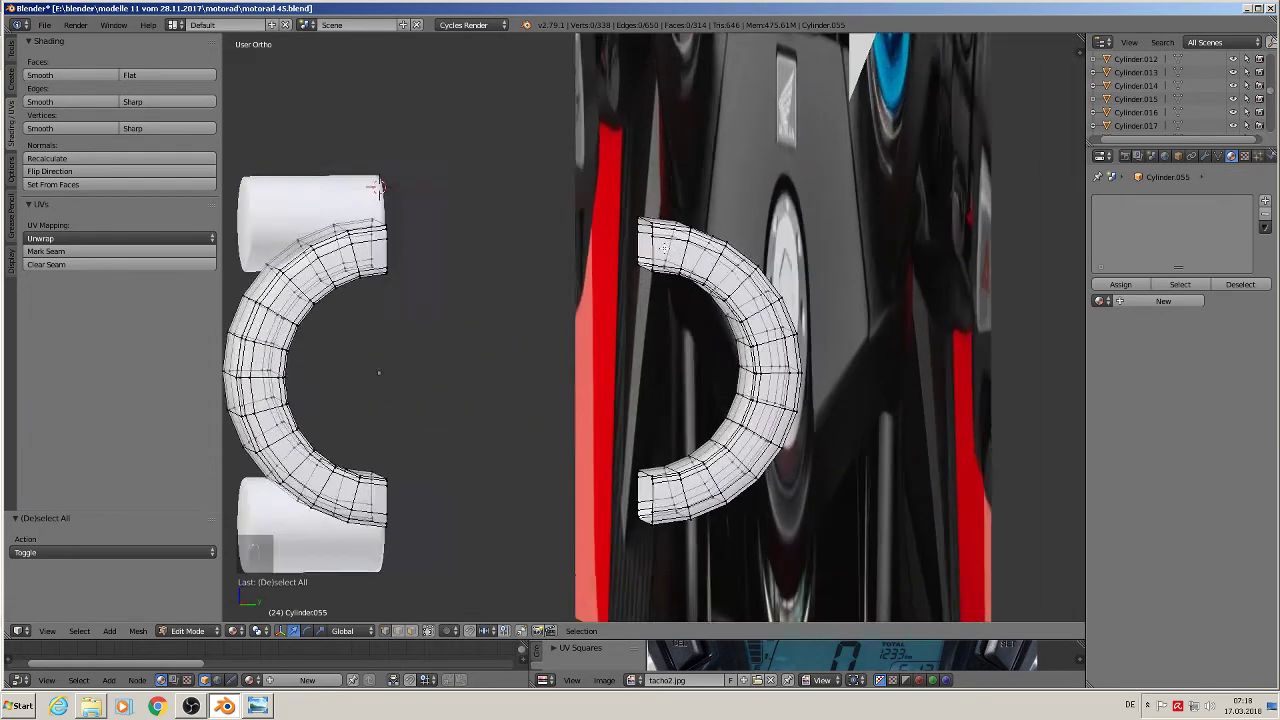
alt+right_click(645, 242)
key(f)
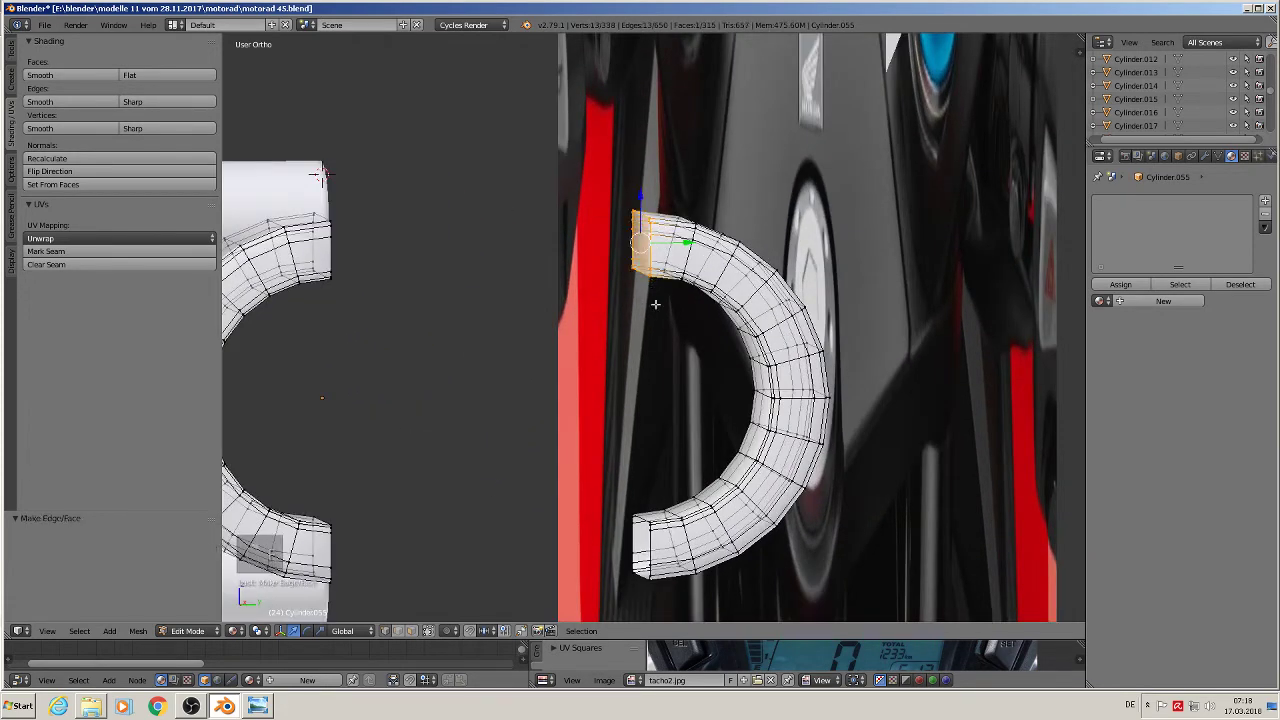
alt+right_click(655, 541)
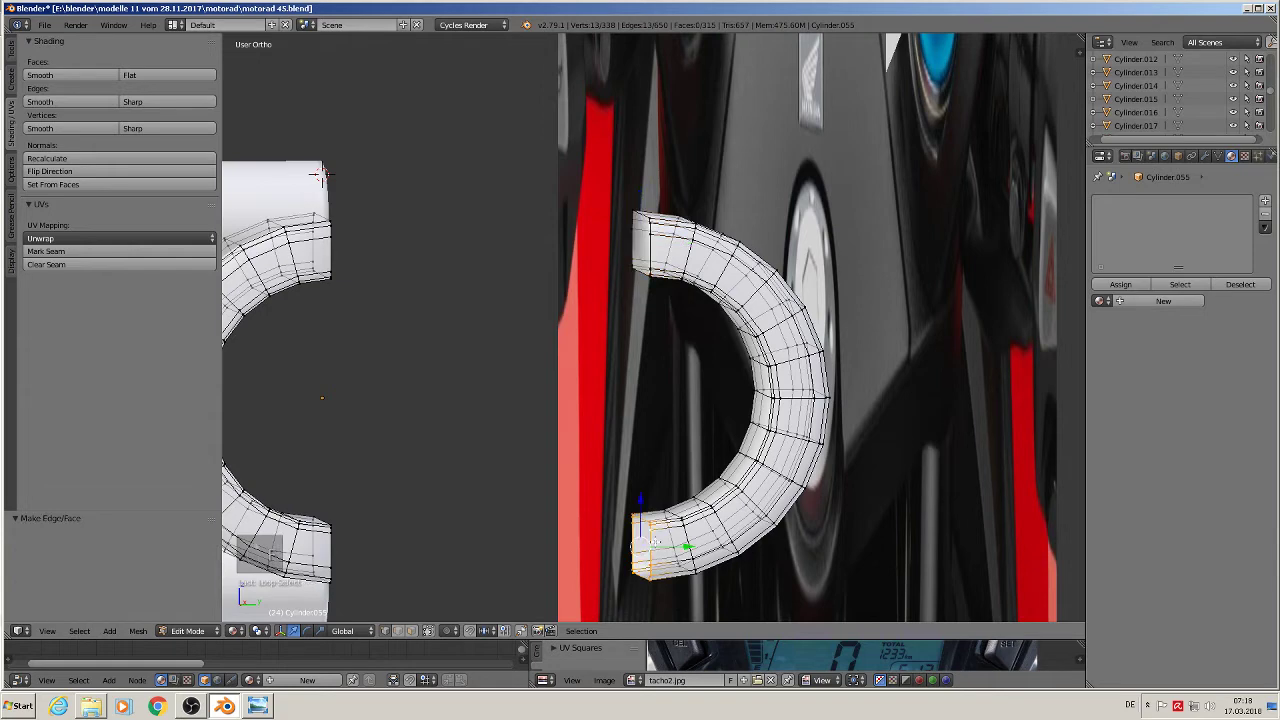
key(f)
key(a)
- Separate the whole offset half ring into its own object and leave mesh editing
key(l)
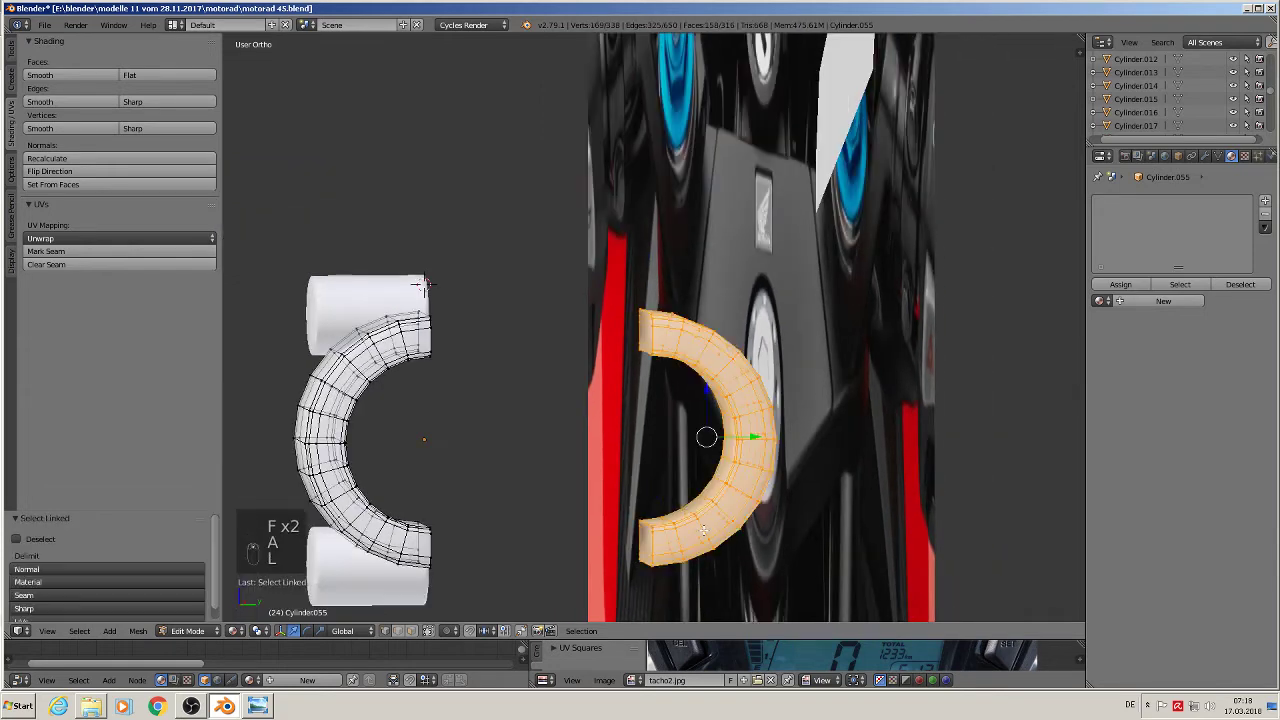
key(p)
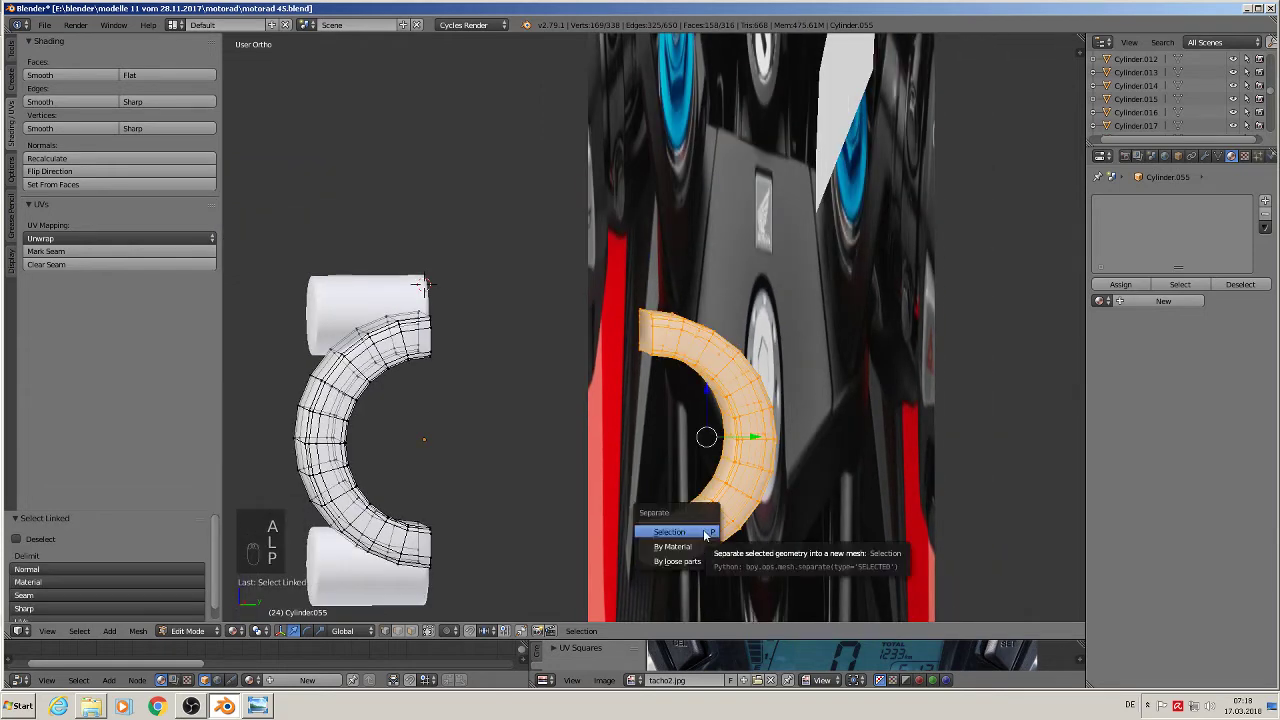
click(680, 529)
key(Tab)
- Apply rotation and scale to the separated half ring and set its origin to its geometry
scroll(690, 500, down, 4)
right_click(693, 437)
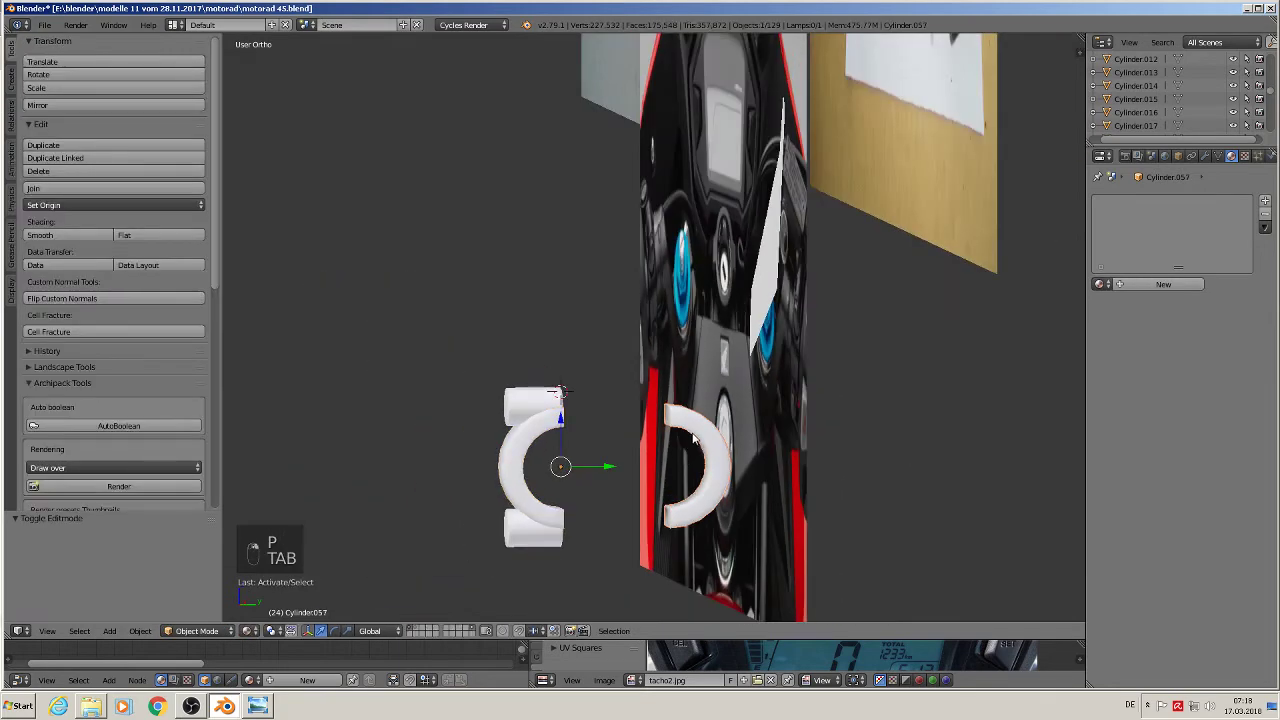
click(140, 630)
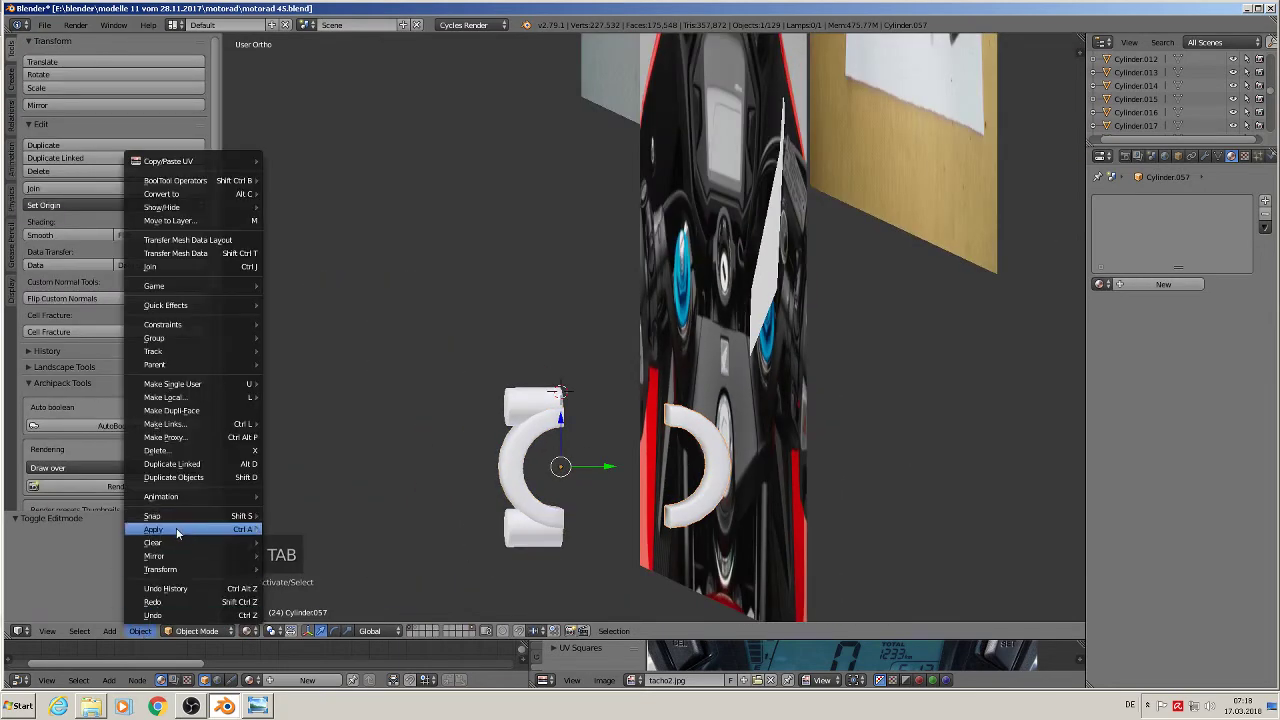
mouse_move(180, 529)
click(312, 410)
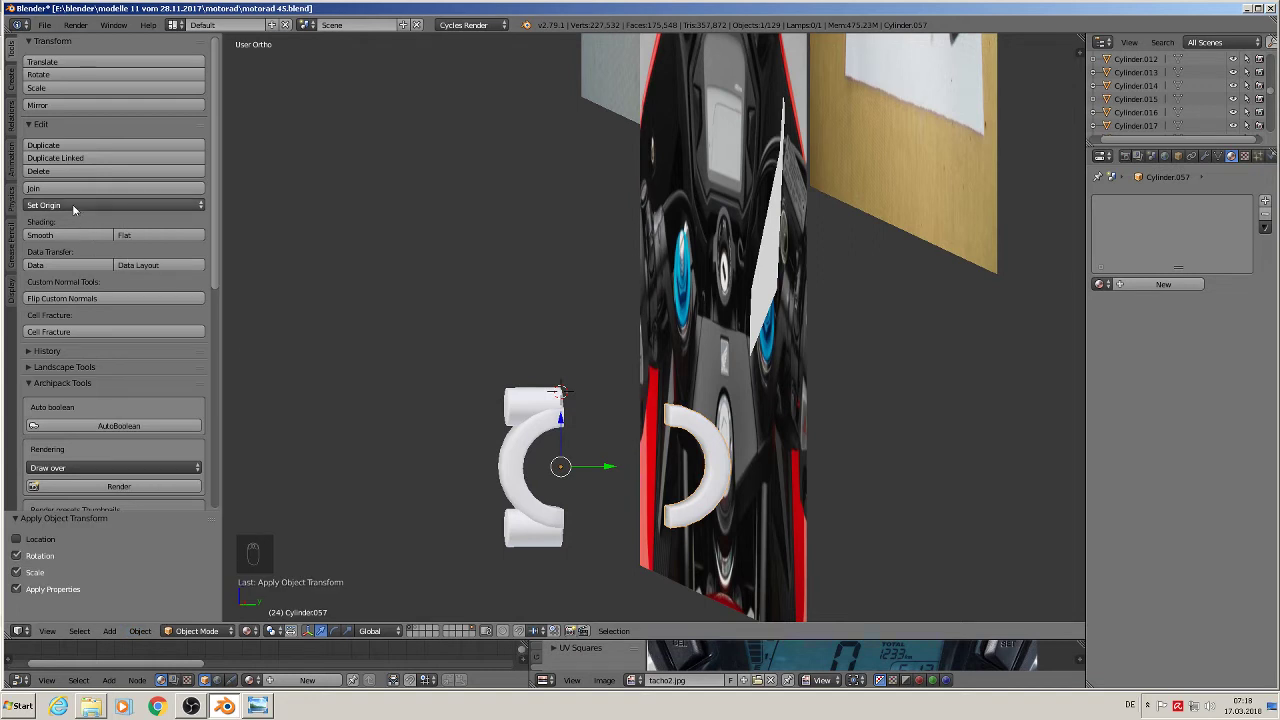
click(72, 204)
click(81, 236)
- Join the cylinders with the adjacent half ring and move the joined part by -0.024, -0.060, 0.245 in X, Y, Z
right_click(532, 424)
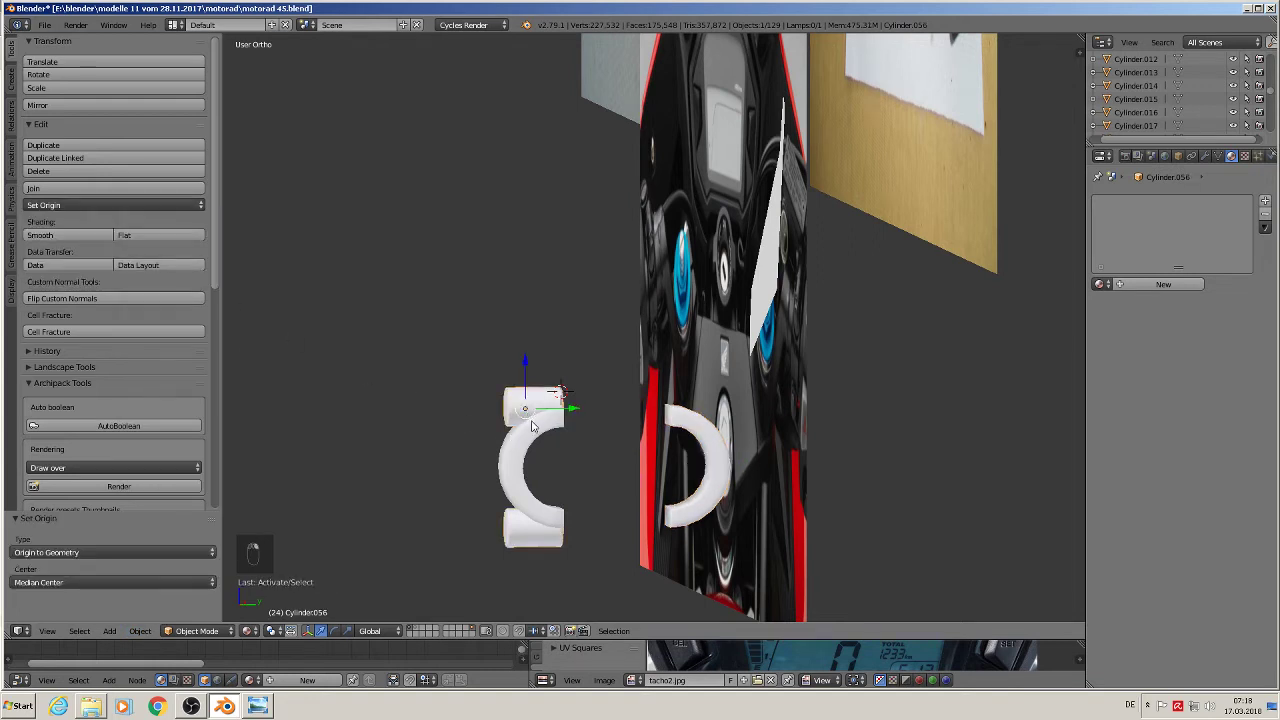
shift+right_click(527, 444)
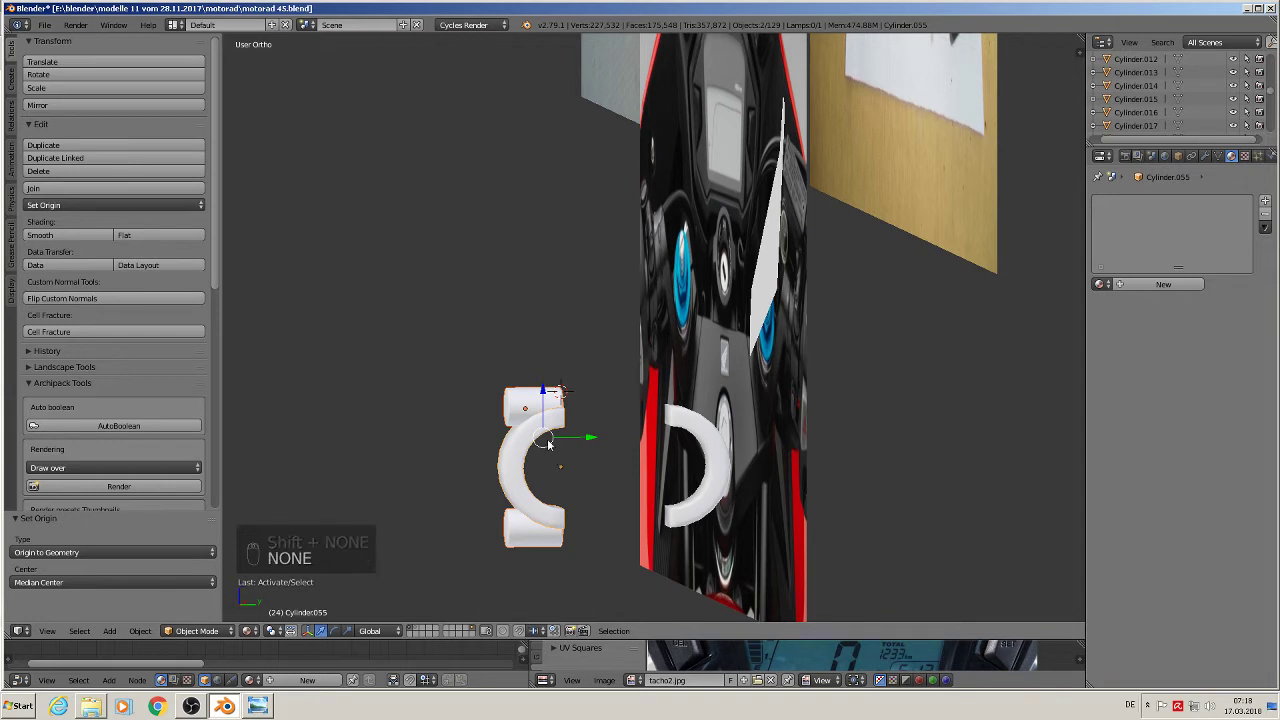
right_click(525, 530)
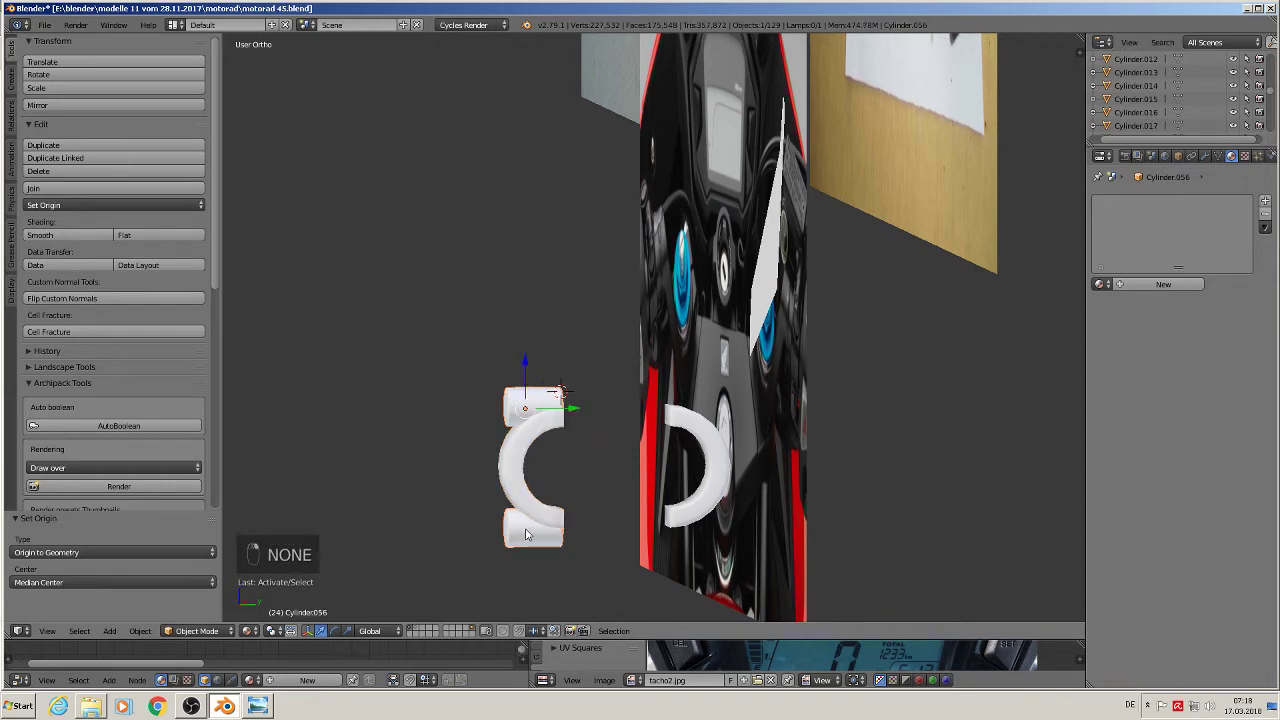
shift+right_click(521, 465)
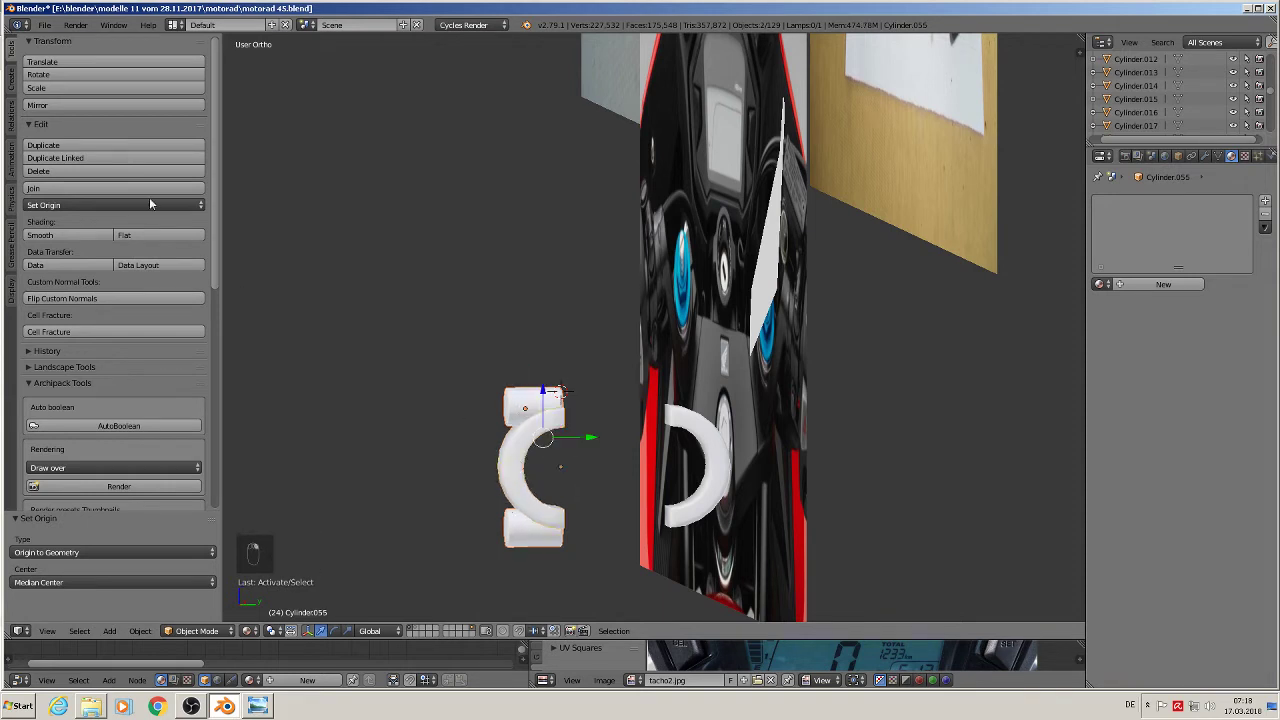
click(48, 189)
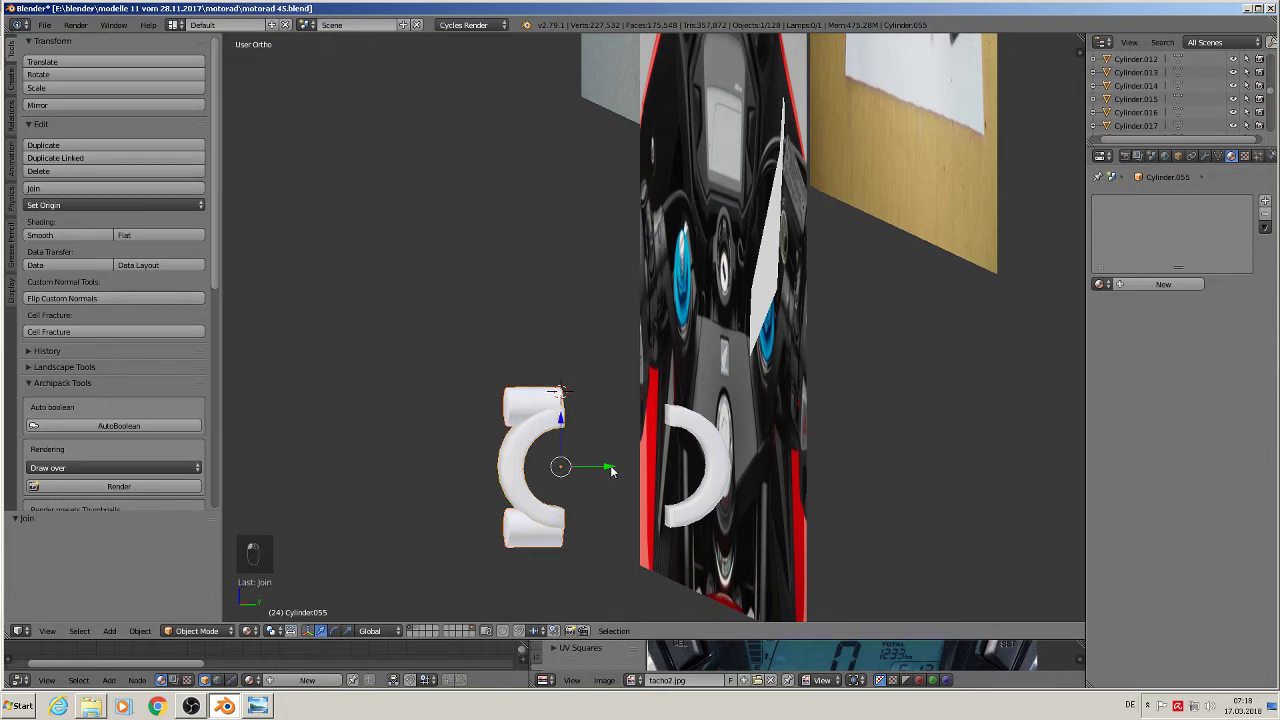
key(g)
click(588, 401)
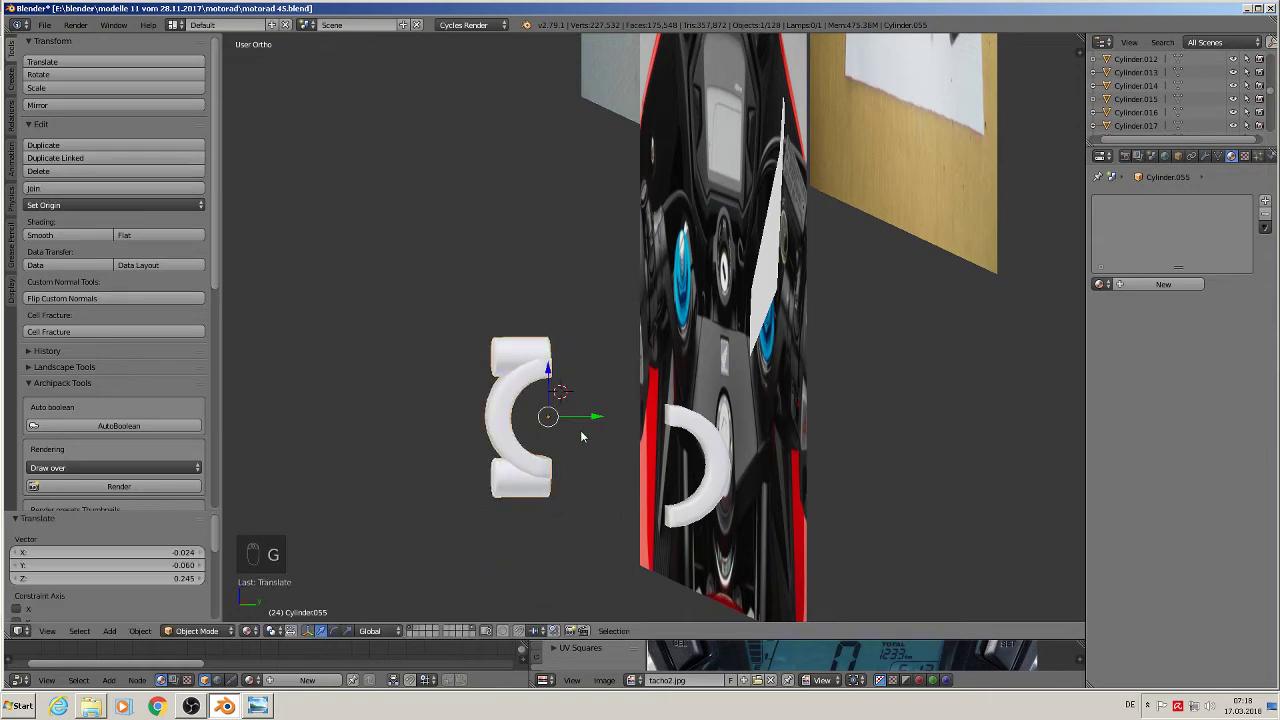
- Apply rotation and scale to the joined clamp half and set its origin to its geometry
scroll(580, 436, up, 1)
click(140, 631)
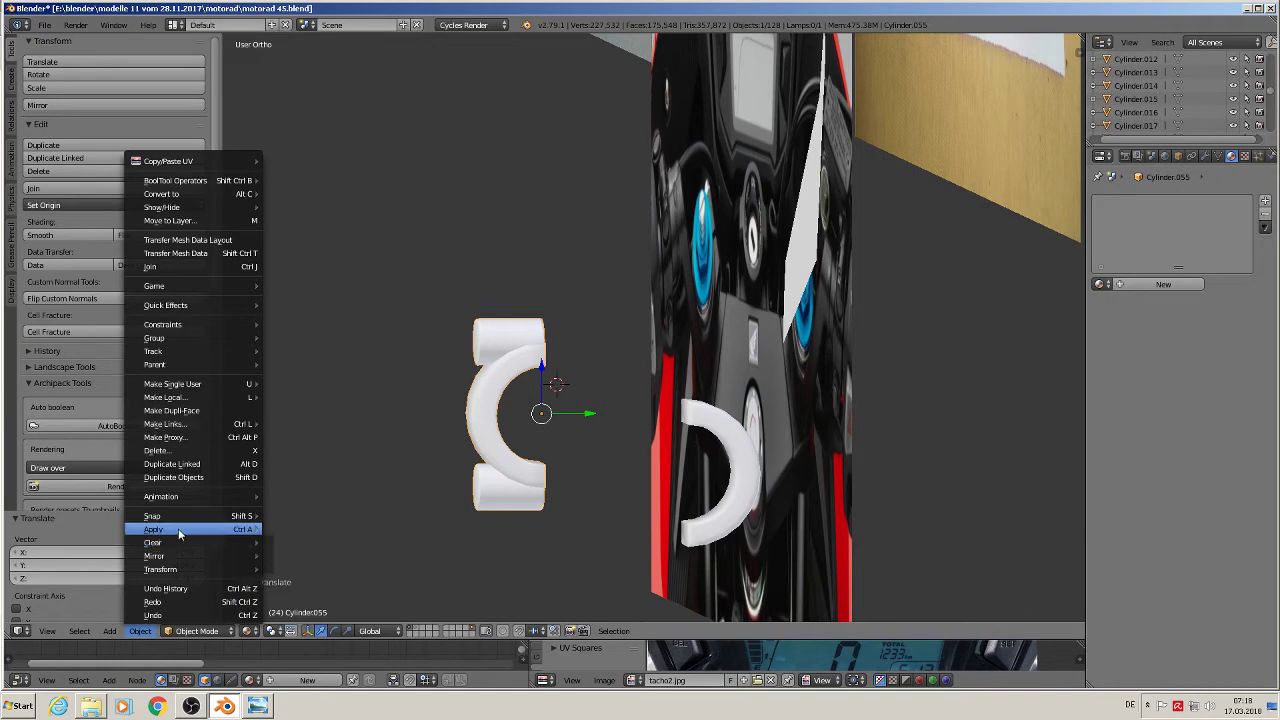
mouse_move(178, 528)
click(336, 410)
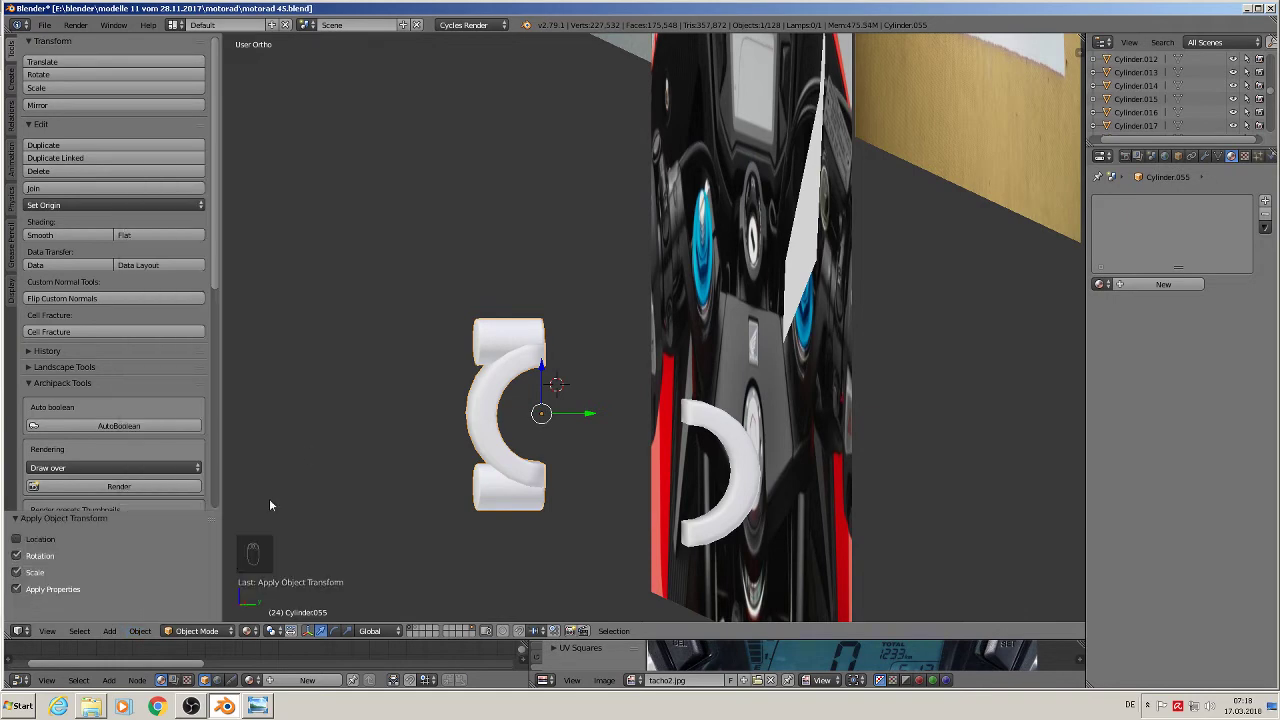
click(140, 631)
click(42, 204)
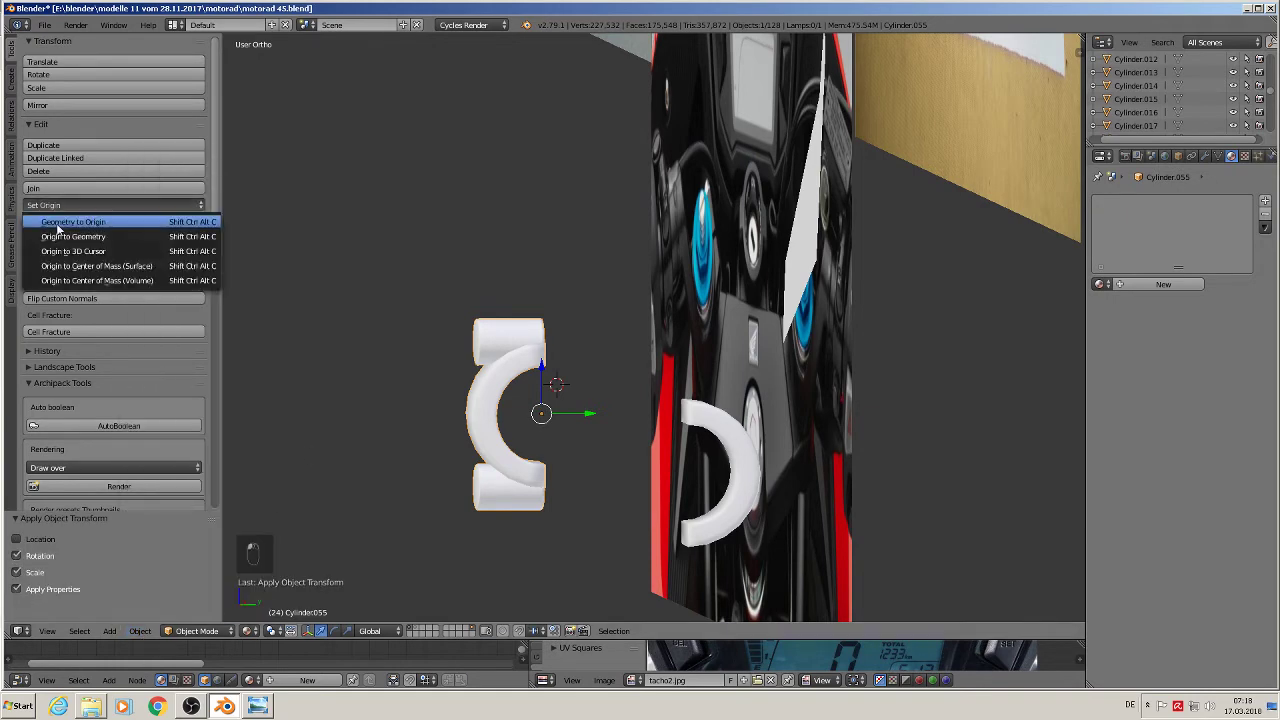
click(58, 236)
- Select the separate half ring without cylinders and save the file
scroll(560, 420, down, 2)
scroll(606, 414, up, 2)
click(676, 408)
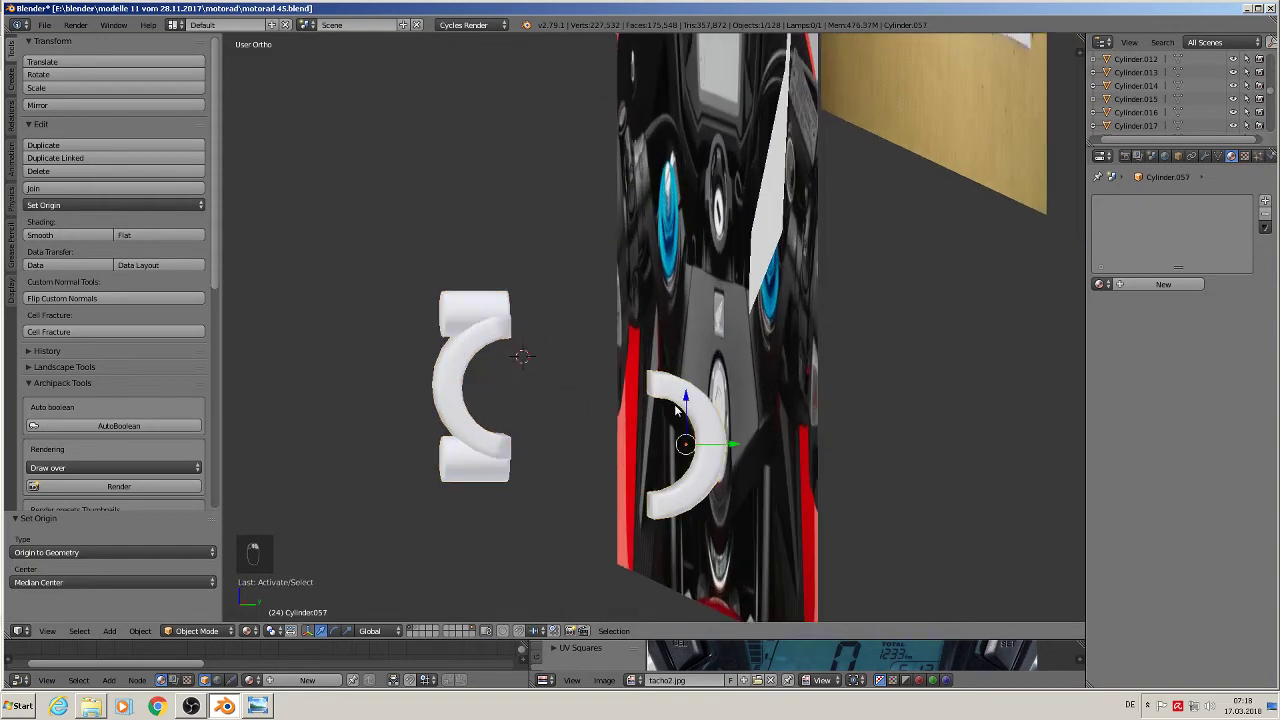
middle_drag(676, 409, 636, 415)
click(44, 25)
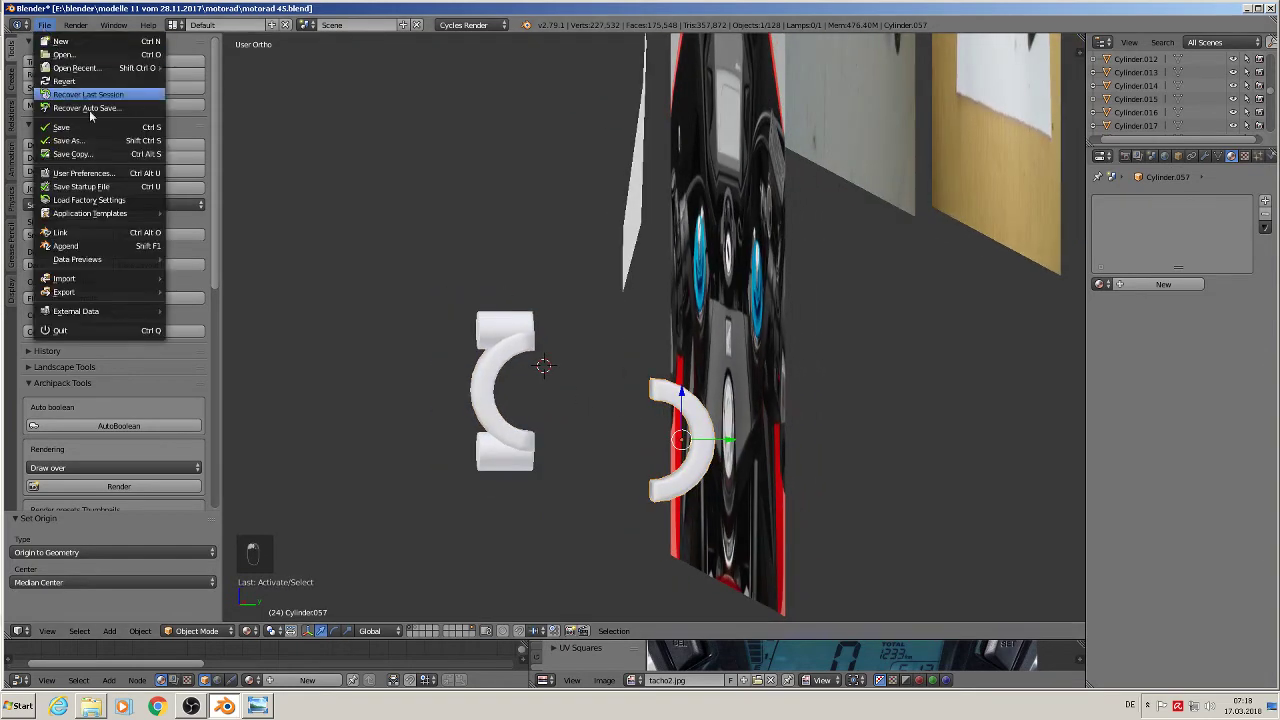
click(92, 128)
- Select the white hex-socket screw head at the +X end of the screw row in the front view
scroll(300, 302, down, 4)
key(KP_1)
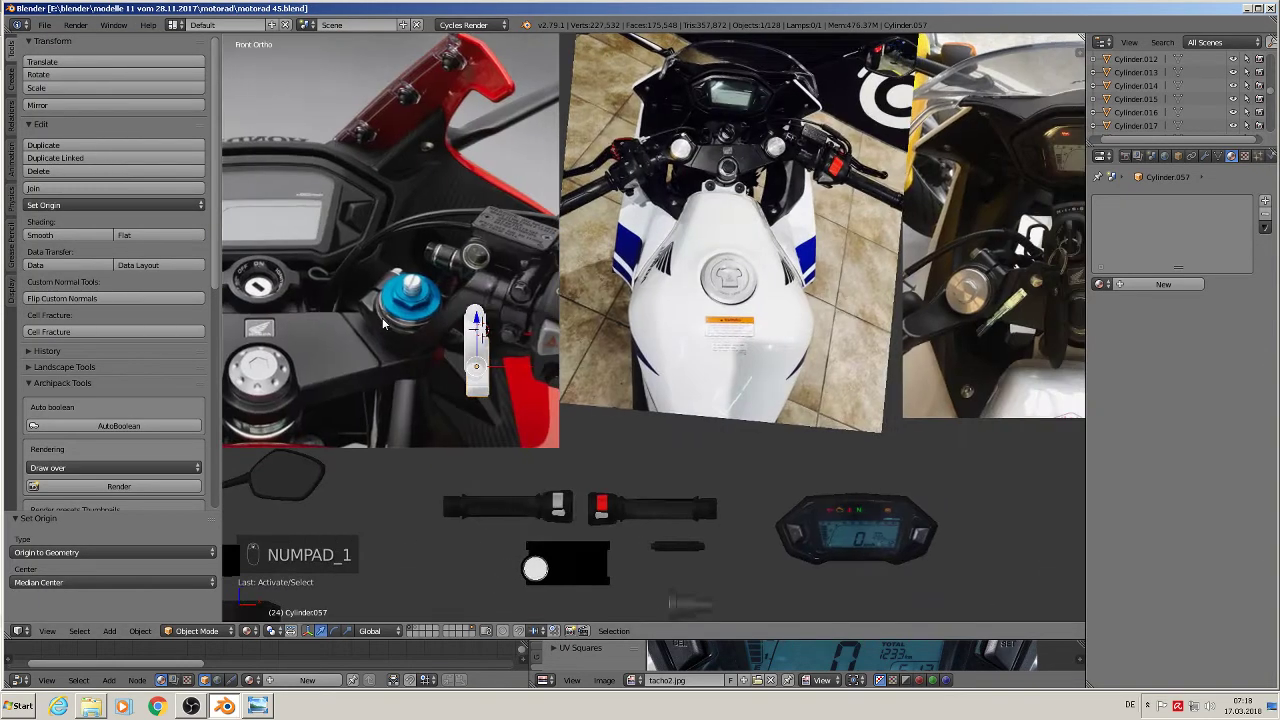
scroll(383, 321, down, 5)
shift+middle_drag(938, 413, 582, 289)
scroll(994, 389, down, 3)
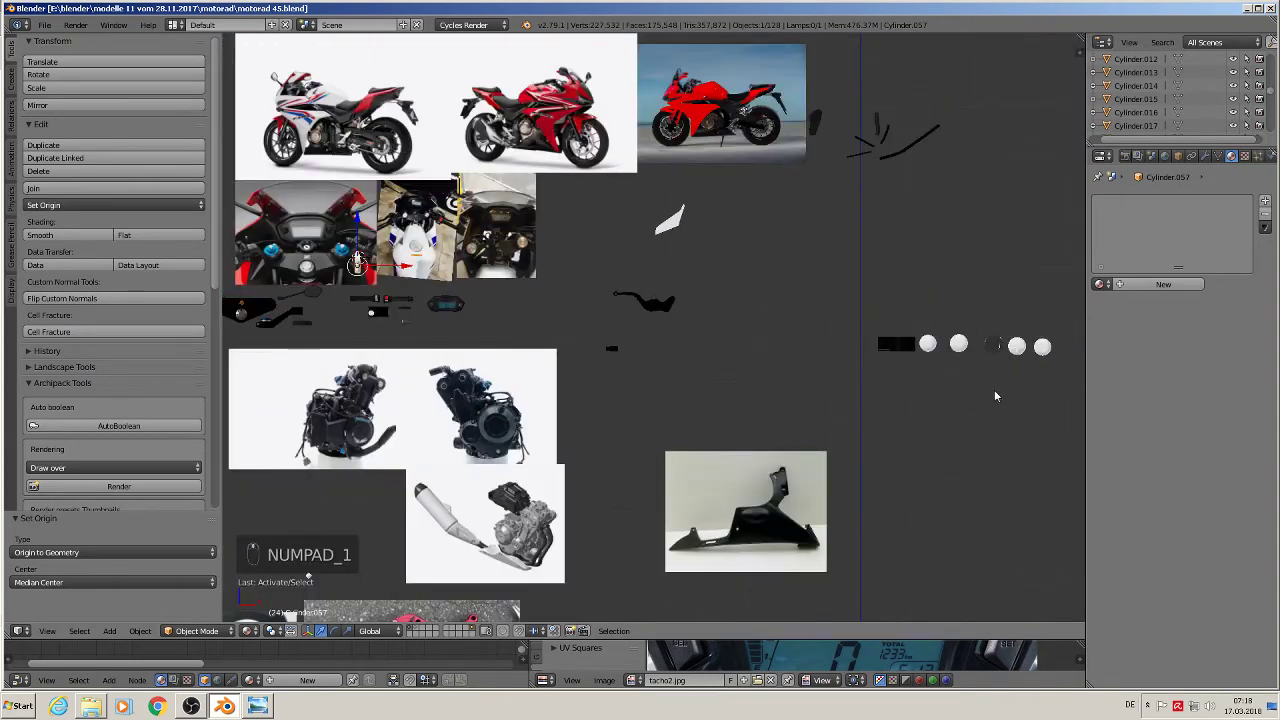
scroll(796, 366, up, 8)
right_click(710, 215)
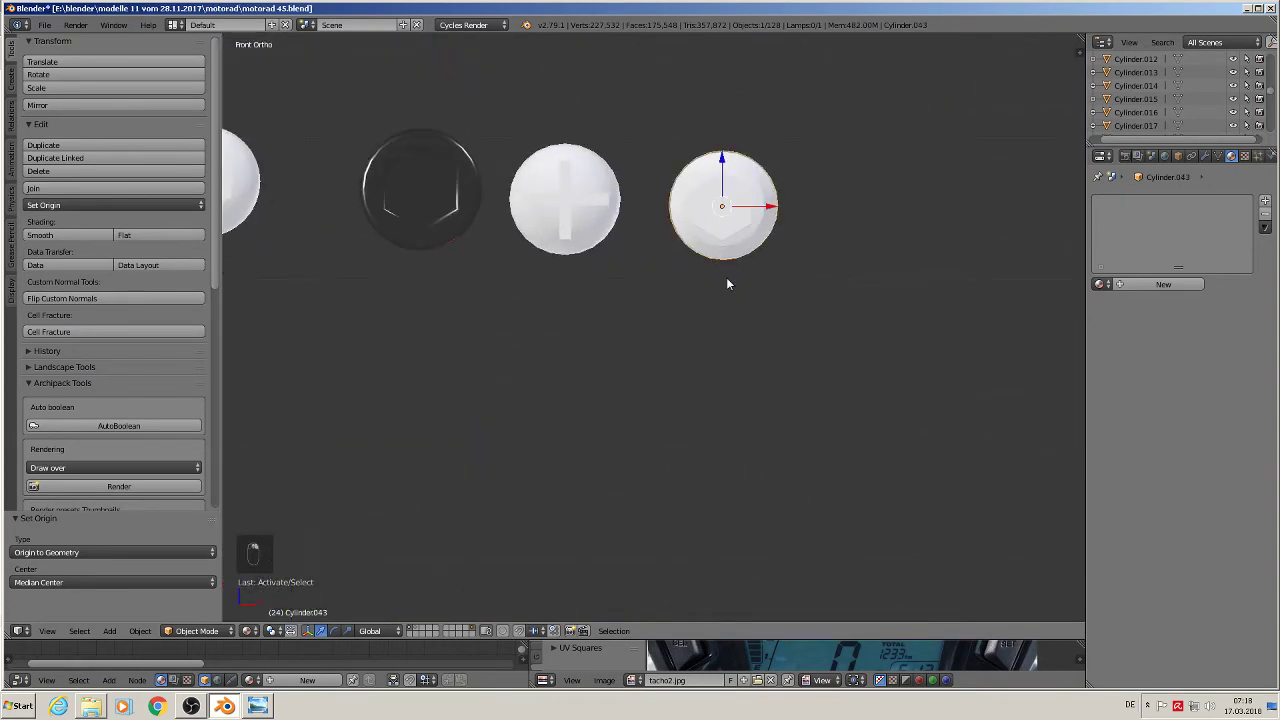
- Duplicate the flanged hex bolt and move the copy about -30 in X and -3.713 in Y to the clamp on the cockpit reference
scroll(650, 358, down, 5)
shift+middle_drag(561, 370, 866, 360)
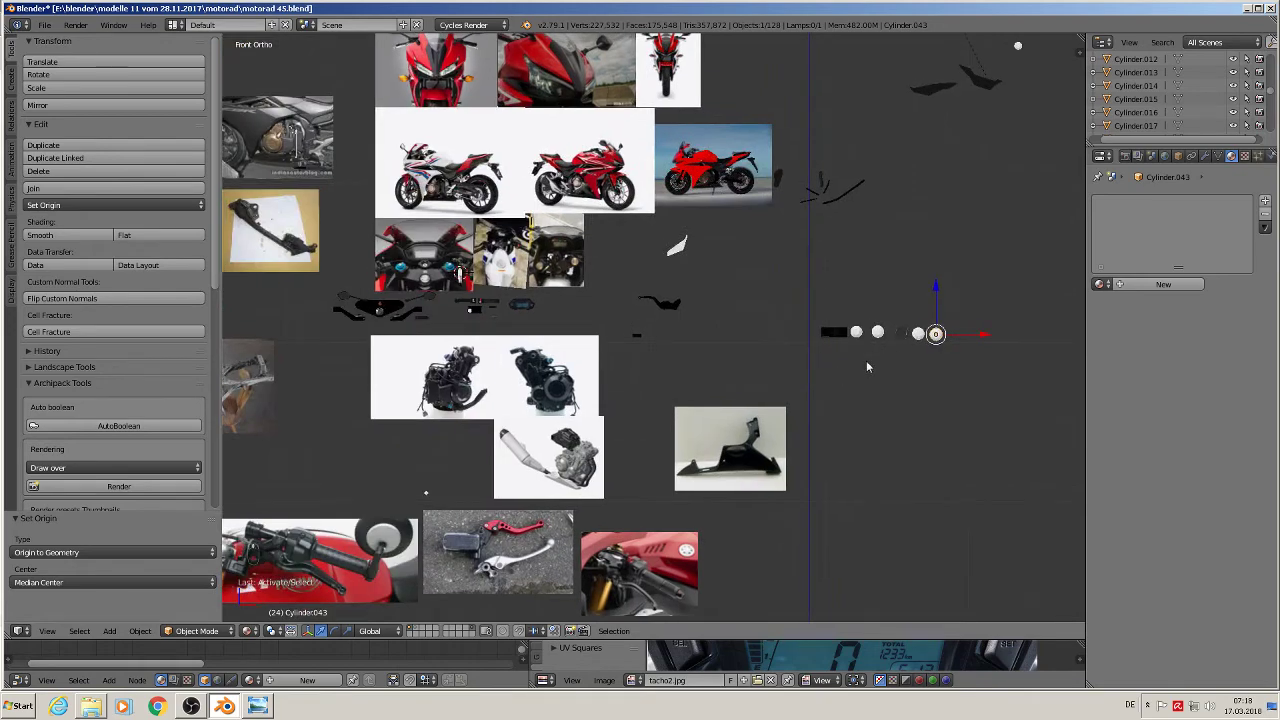
key(shift+d)
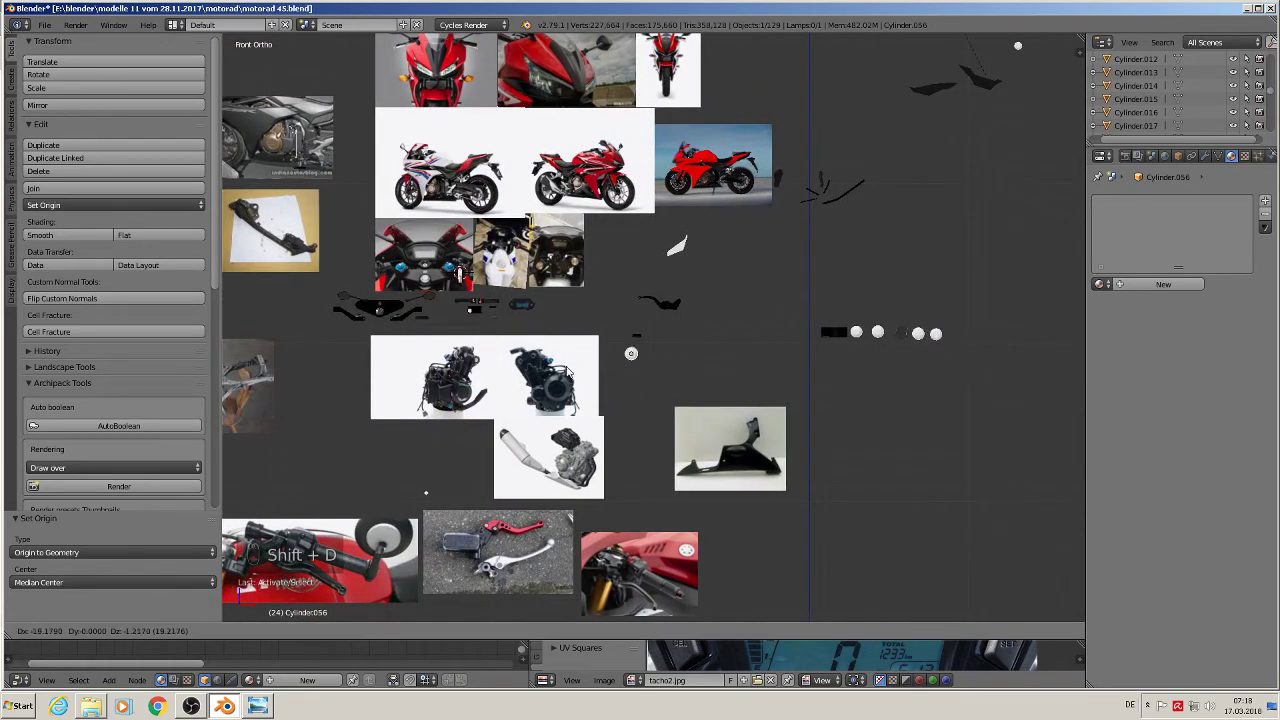
click(425, 292)
scroll(430, 291, up, 1)
middle_drag(430, 291, 350, 310)
scroll(440, 295, up, 5)
scroll(518, 242, up, 3)
key(g)
key(y)
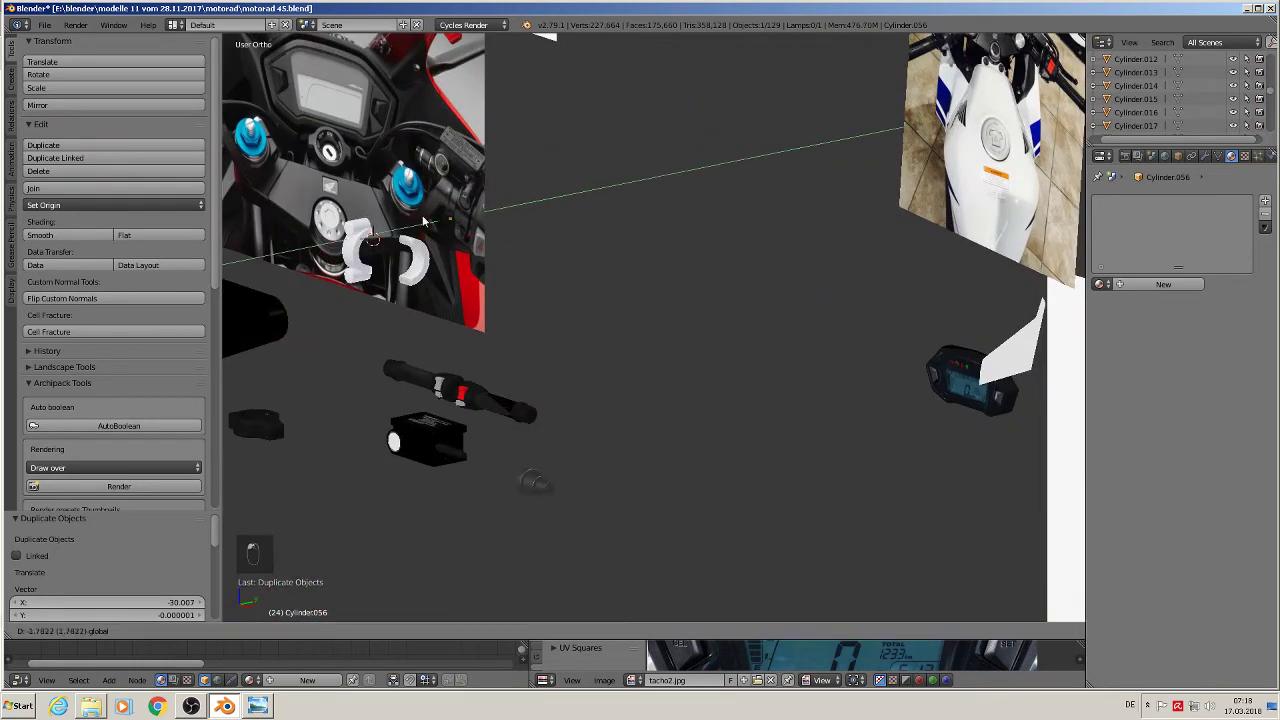
click(364, 222)
- Scale the copied hex bolt uniformly down by a factor of about 0.276
key(KP_Decimal)
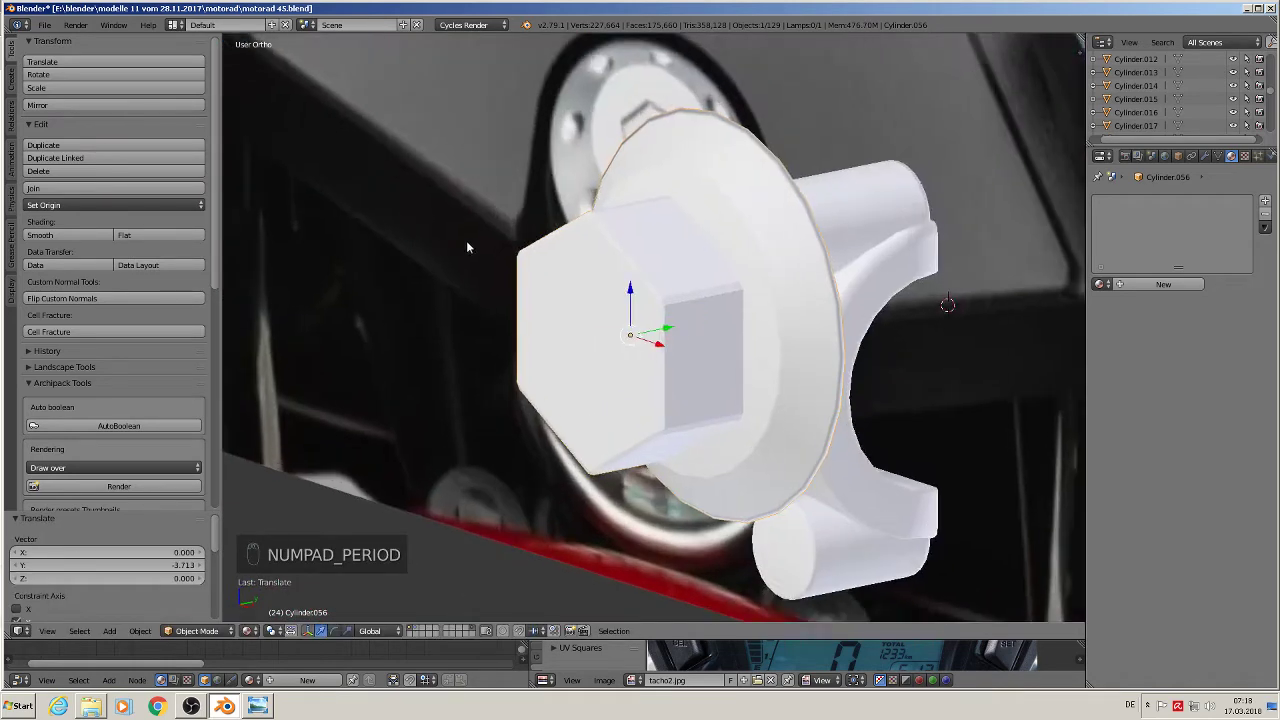
key(s)
click(705, 331)
middle_drag(705, 331, 812, 345)
key(KP_1)
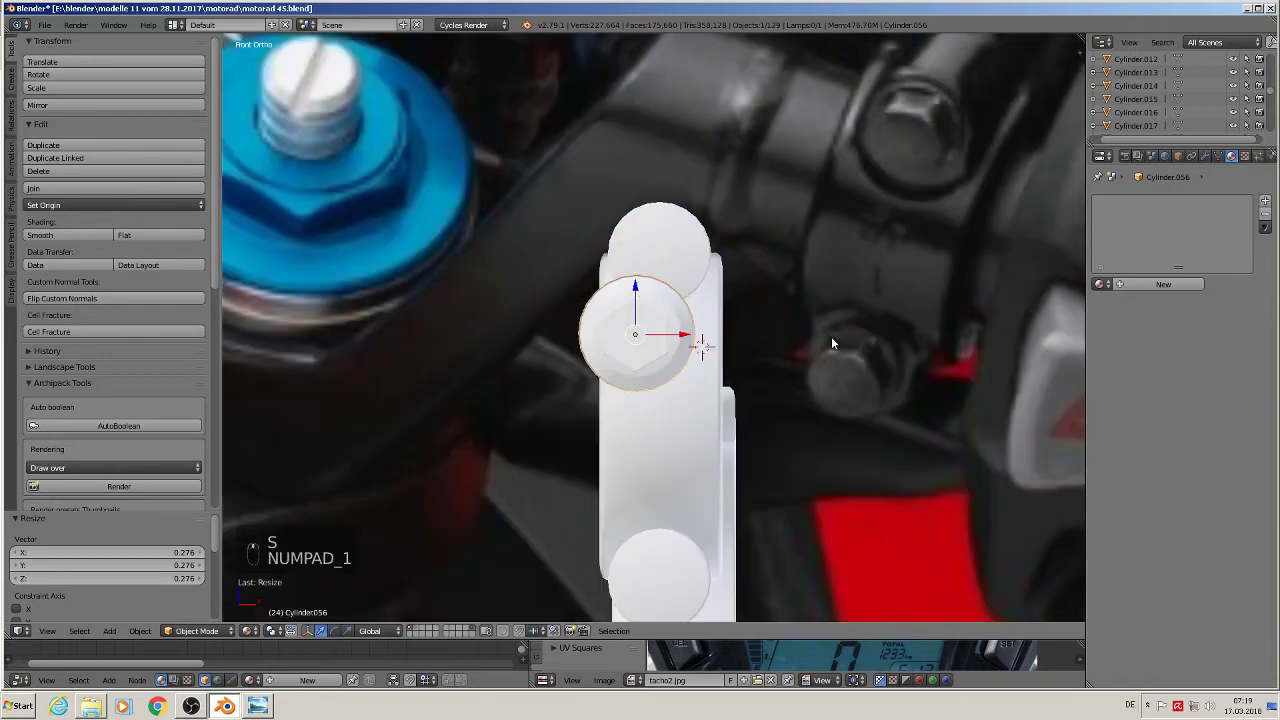
- Centre the bolt on the clamp's upper cylinder in front view and scale it uniformly by about 0.736
click(630, 296)
key(g)
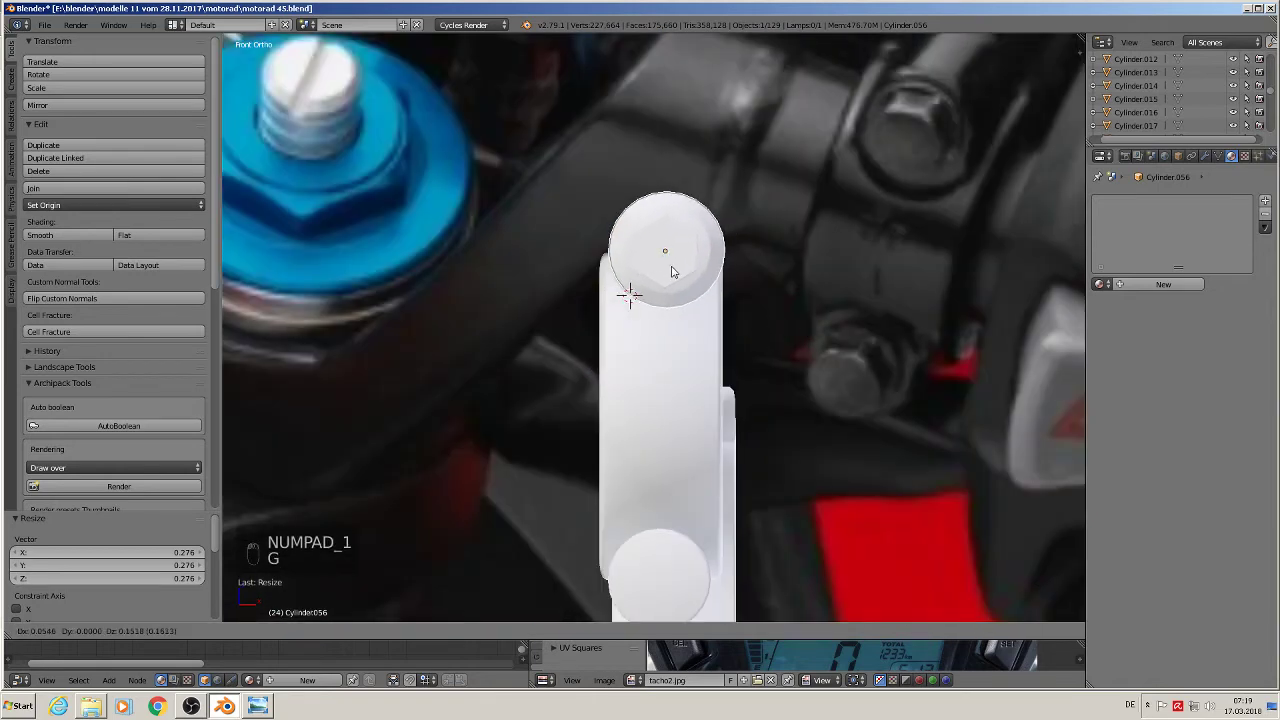
click(672, 272)
key(s)
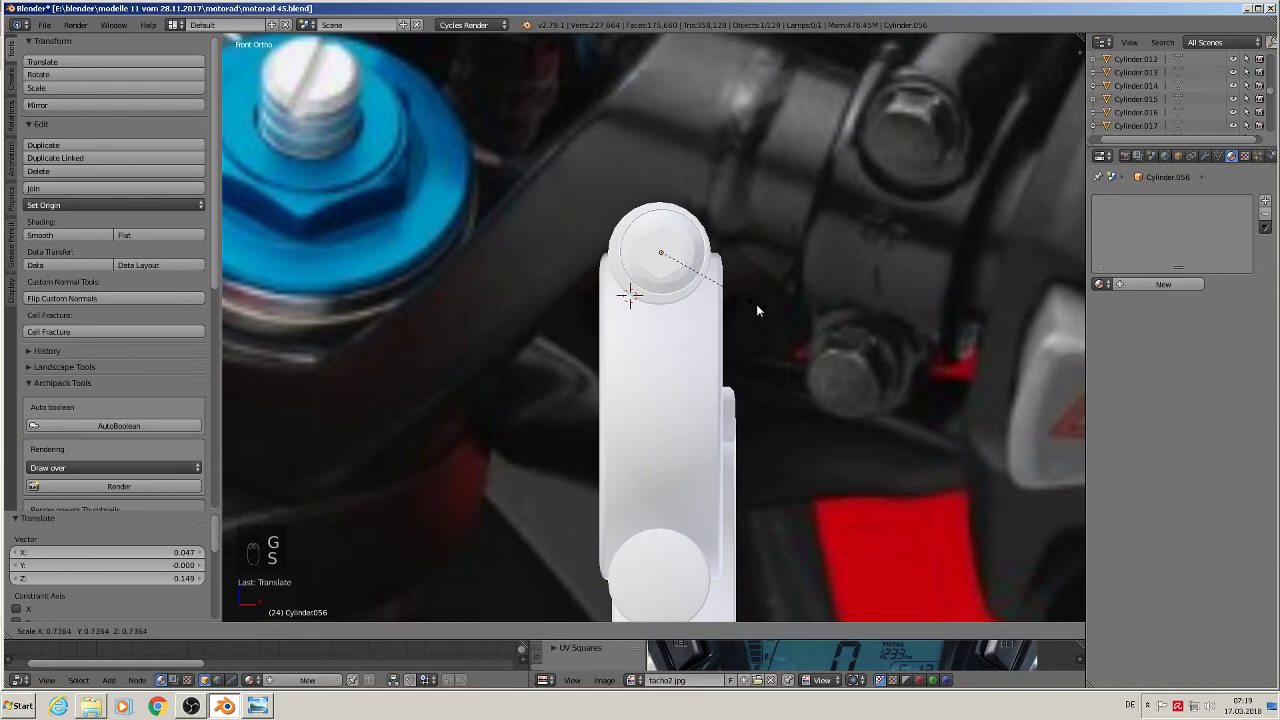
click(756, 304)
key(g)
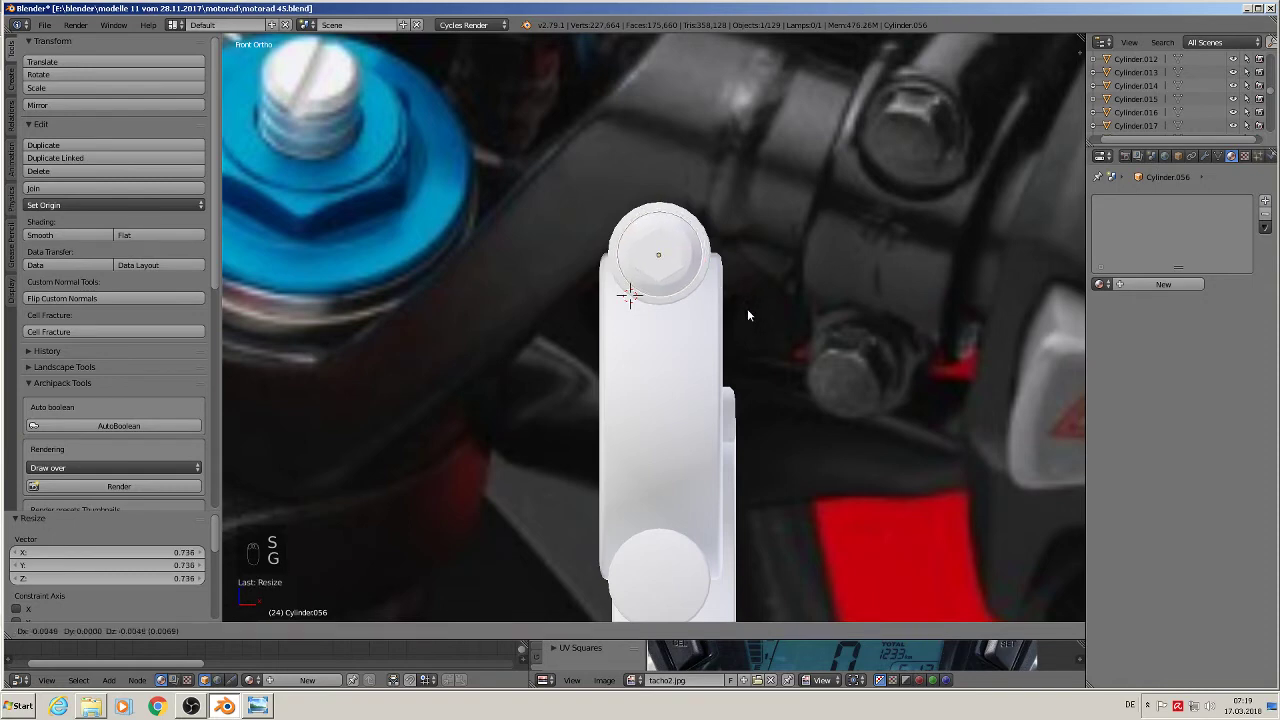
click(747, 308)
- Move the bolt about 0.28 along Y so its flange sits against the end of the clamp's upper cylinder
middle_drag(703, 354, 650, 310)
key(g)
key(y)
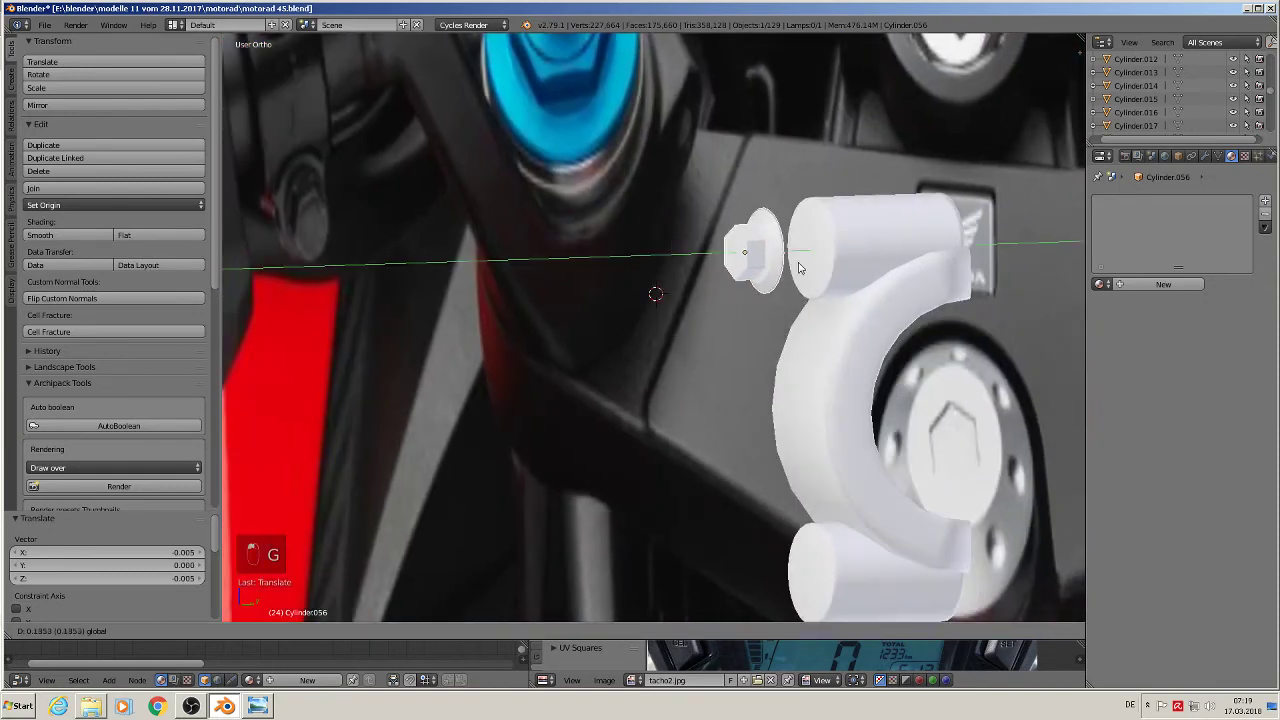
drag(832, 267, 832, 267)
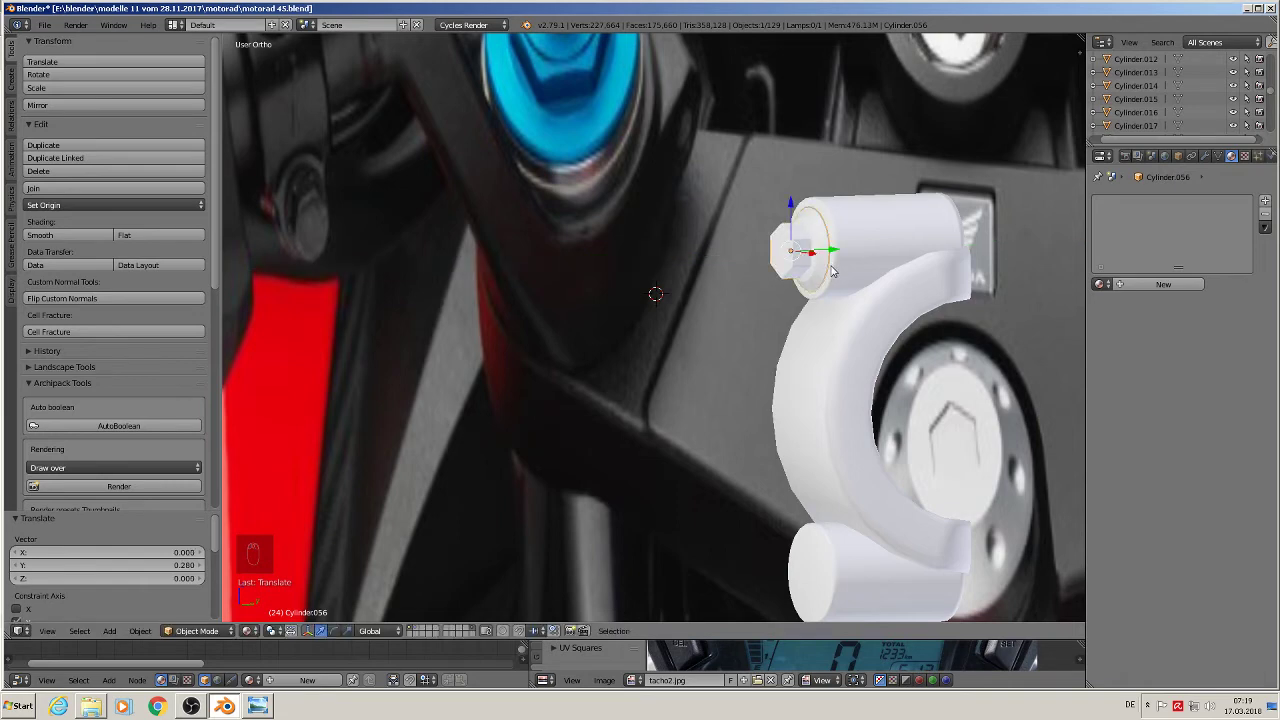
- Duplicate the bolt and move the copy about -0.599 along Z onto the clamp's lower cylinder
middle_drag(829, 289, 799, 281)
key(shift+d)
click(799, 283)
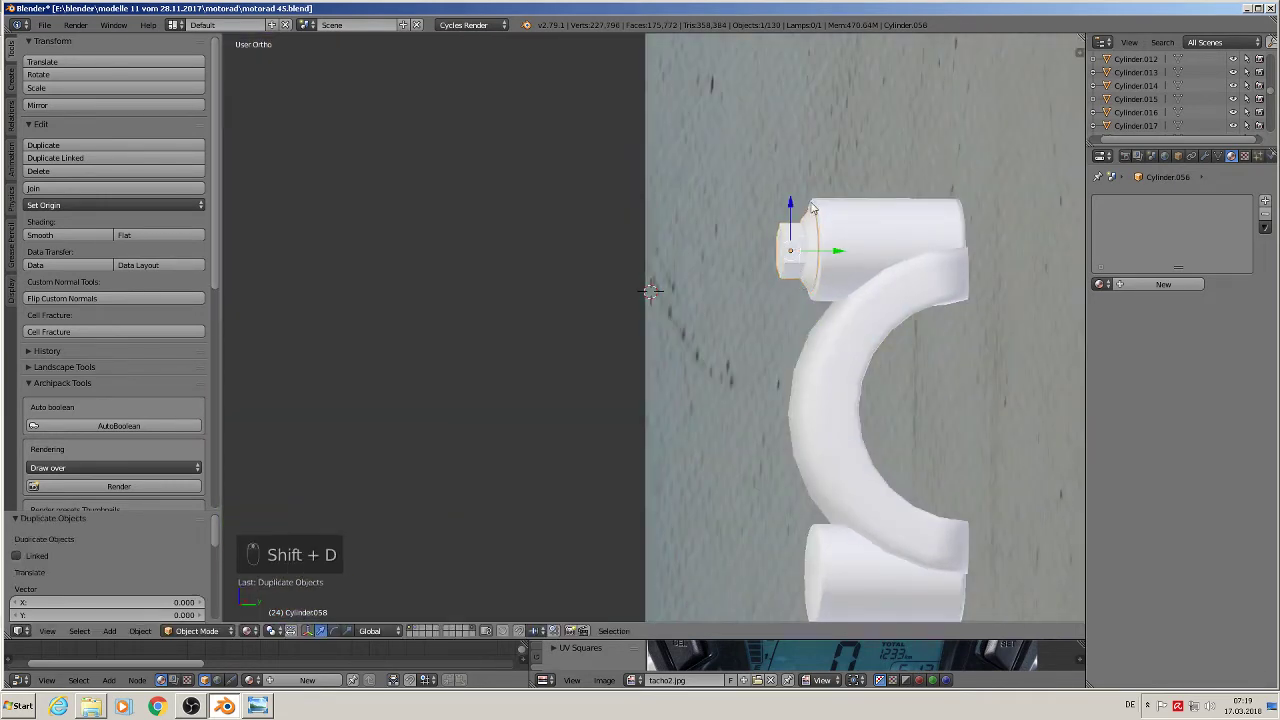
drag(792, 211, 789, 541)
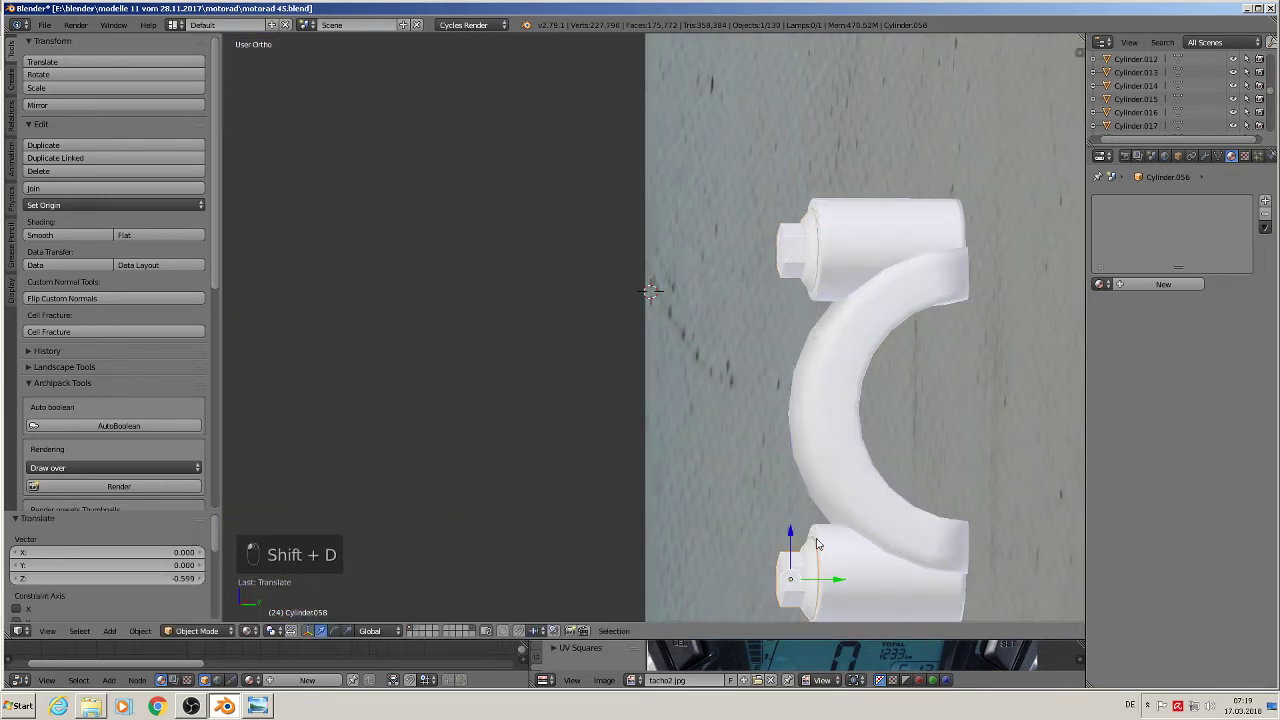
- Join the two bolts and the clamp half into one object, with the clamp as the active object
shift+middle_drag(822, 537, 741, 368)
shift+right_click(698, 82)
shift+right_click(773, 92)
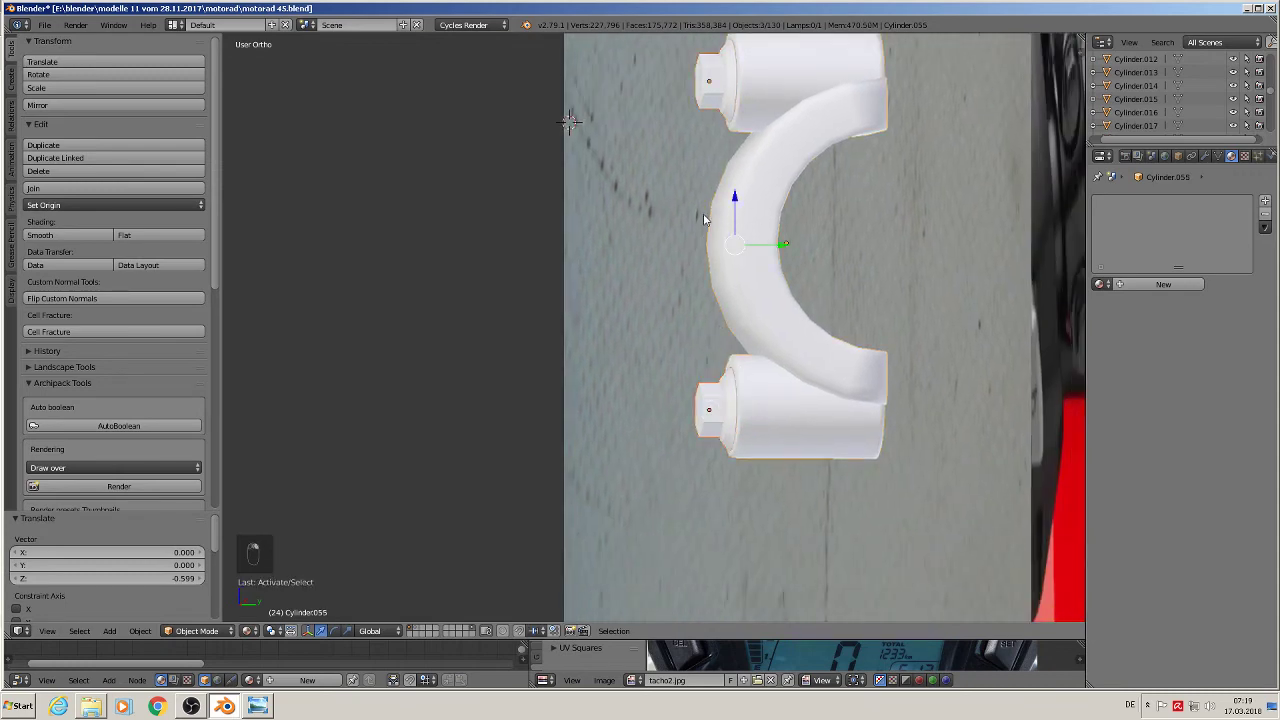
click(75, 189)
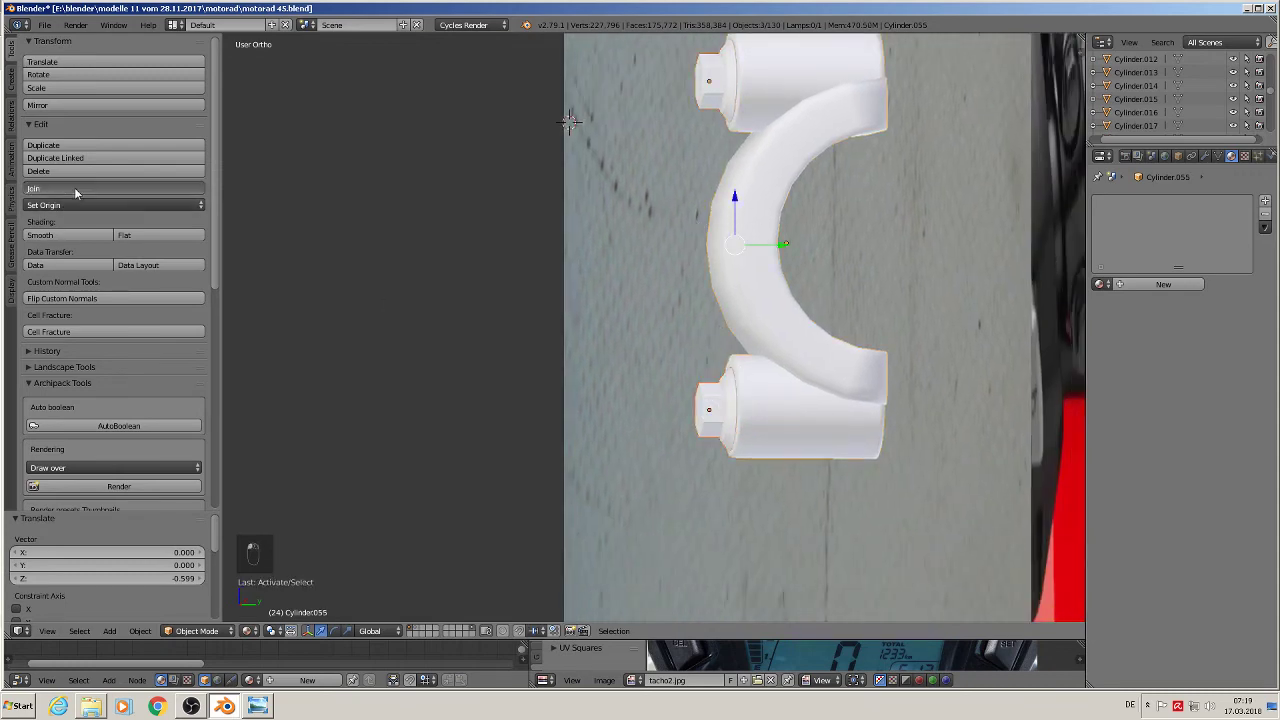
- Move the joined clamp half about -0.284 along Y and save the file
drag(831, 247, 672, 244)
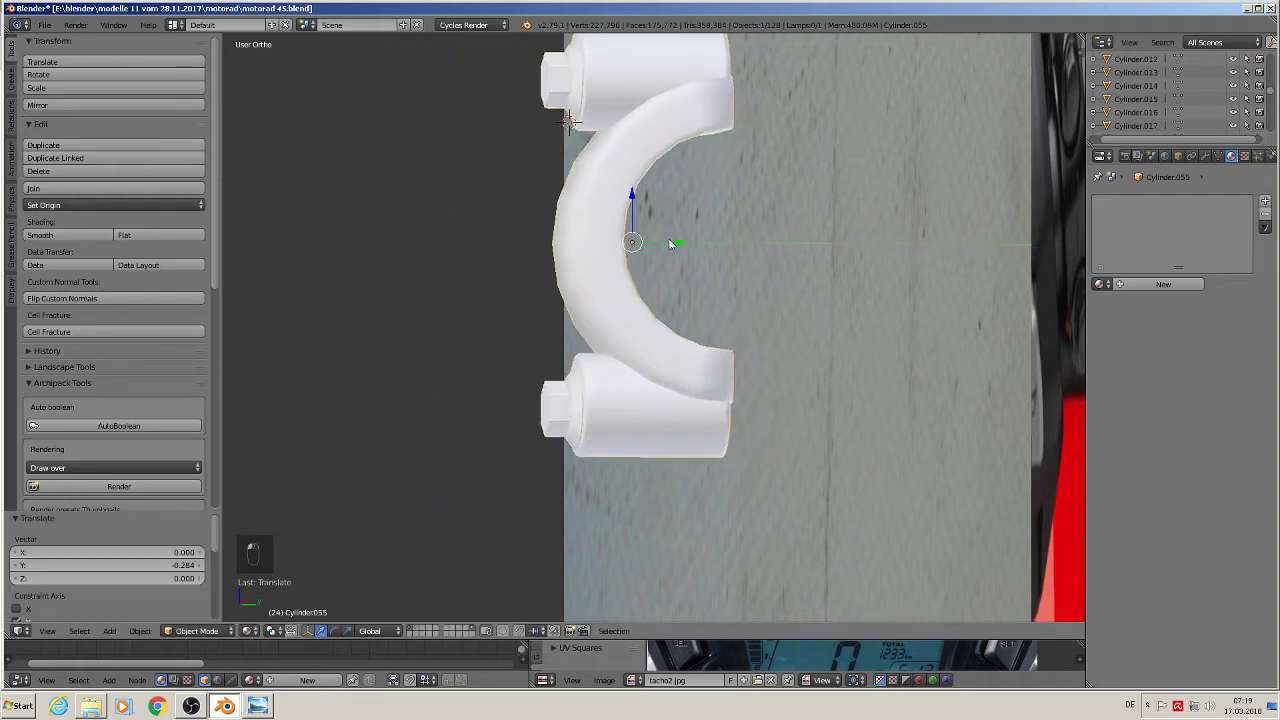
key(KP_1)
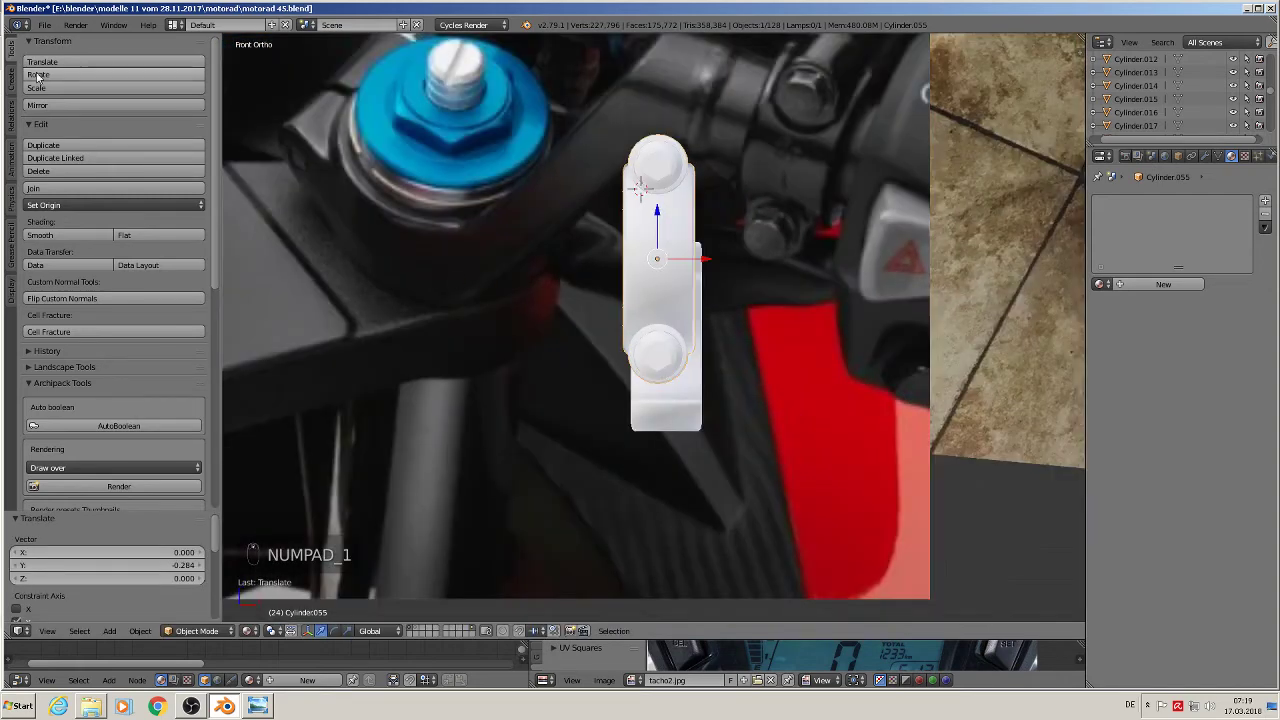
click(45, 25)
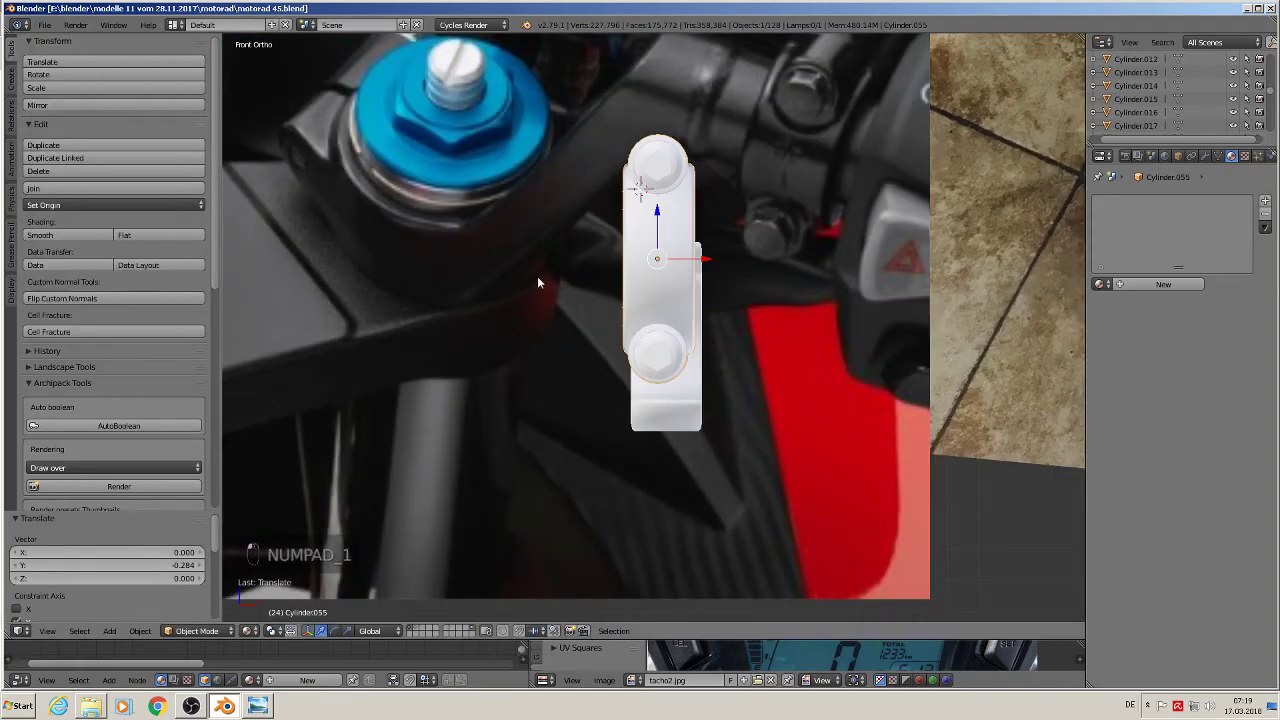
- Select the whole mesh of the joined clamp half and UV unwrap it with the standard Unwrap method
scroll(580, 298, down, 6)
shift+middle_drag(614, 312, 629, 389)
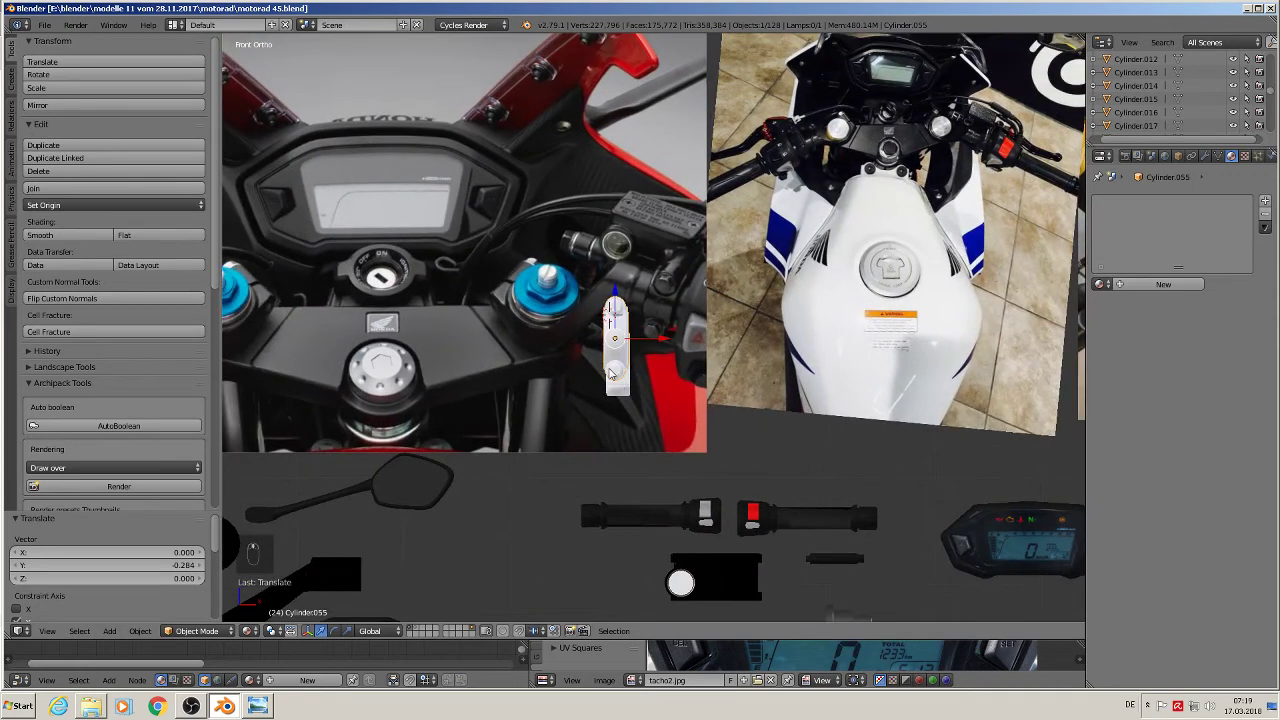
scroll(611, 372, up, 1)
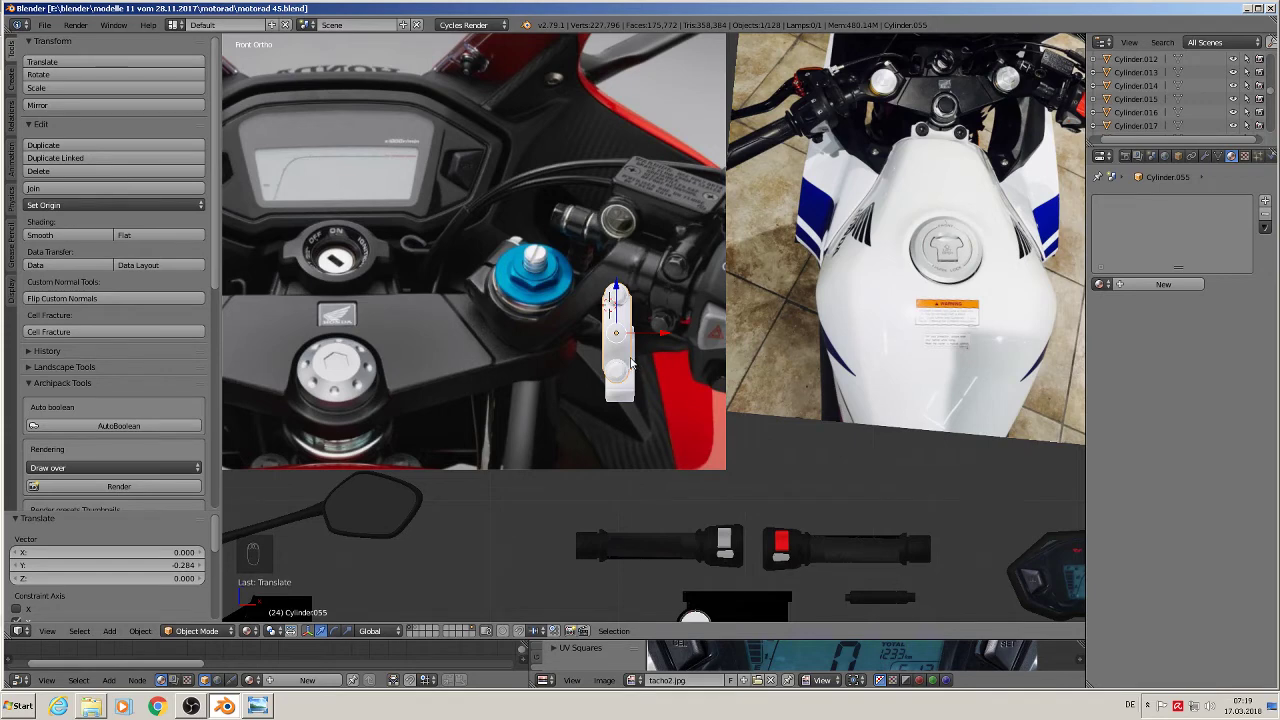
scroll(631, 365, up, 2)
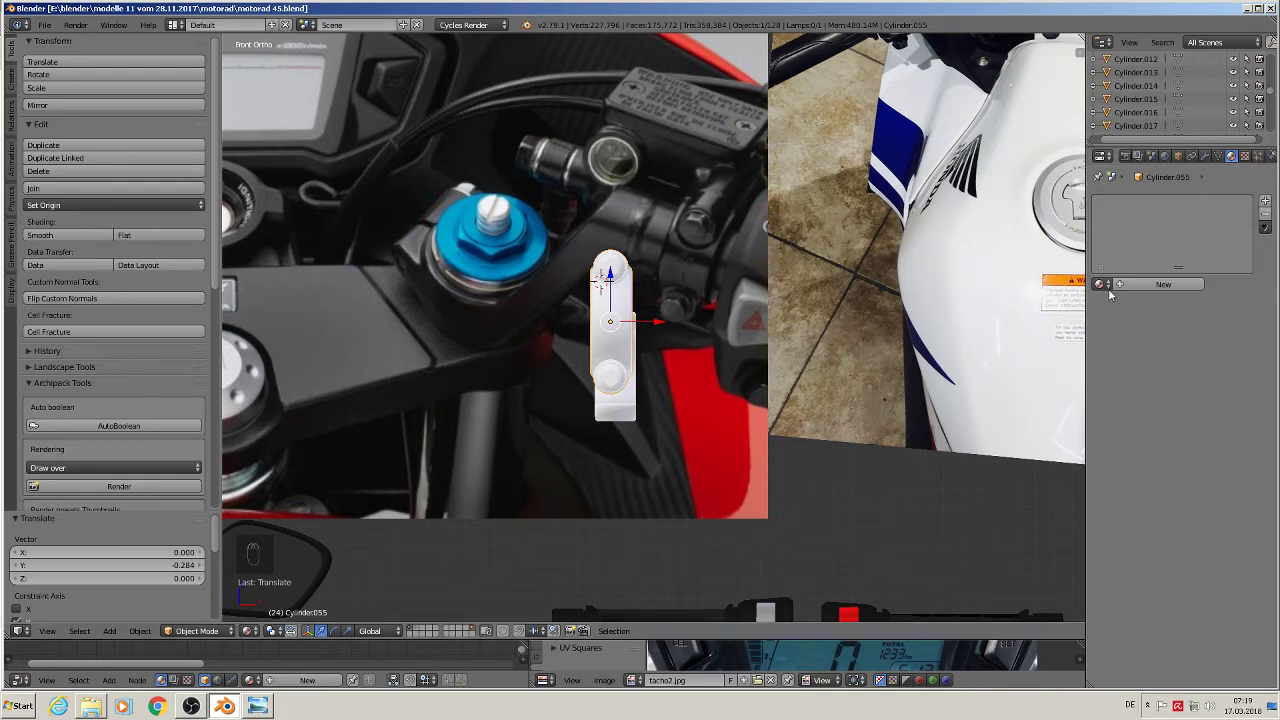
key(Tab)
key(a)
key(a)
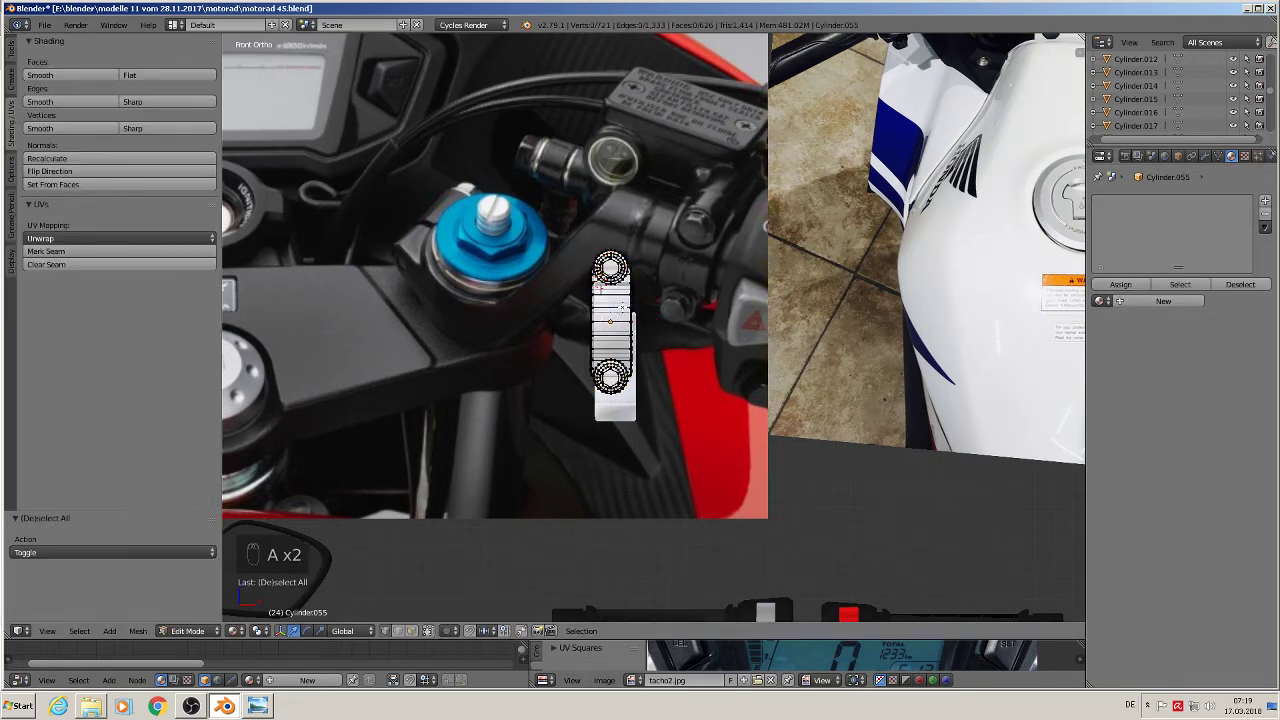
key(a)
key(a)
key(u)
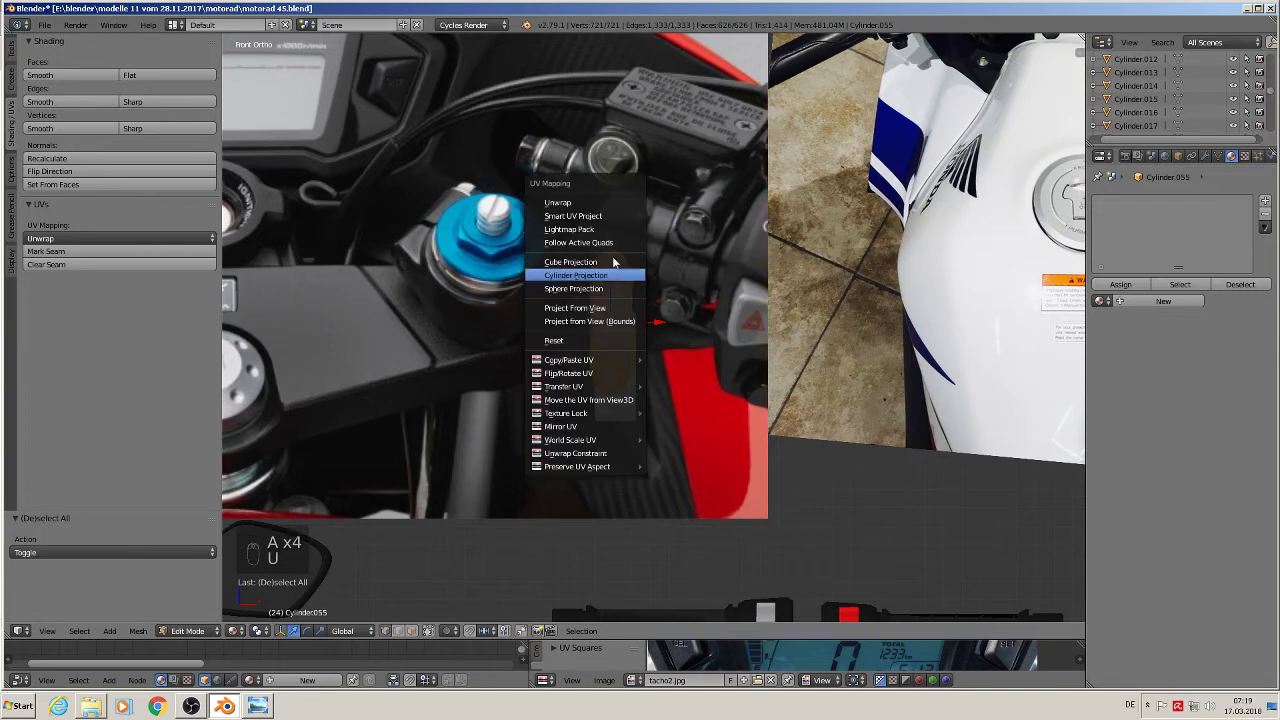
click(600, 203)
key(Tab)
- Assign the existing material "black Metall little glossy" to the joined clamp half
click(1101, 284)
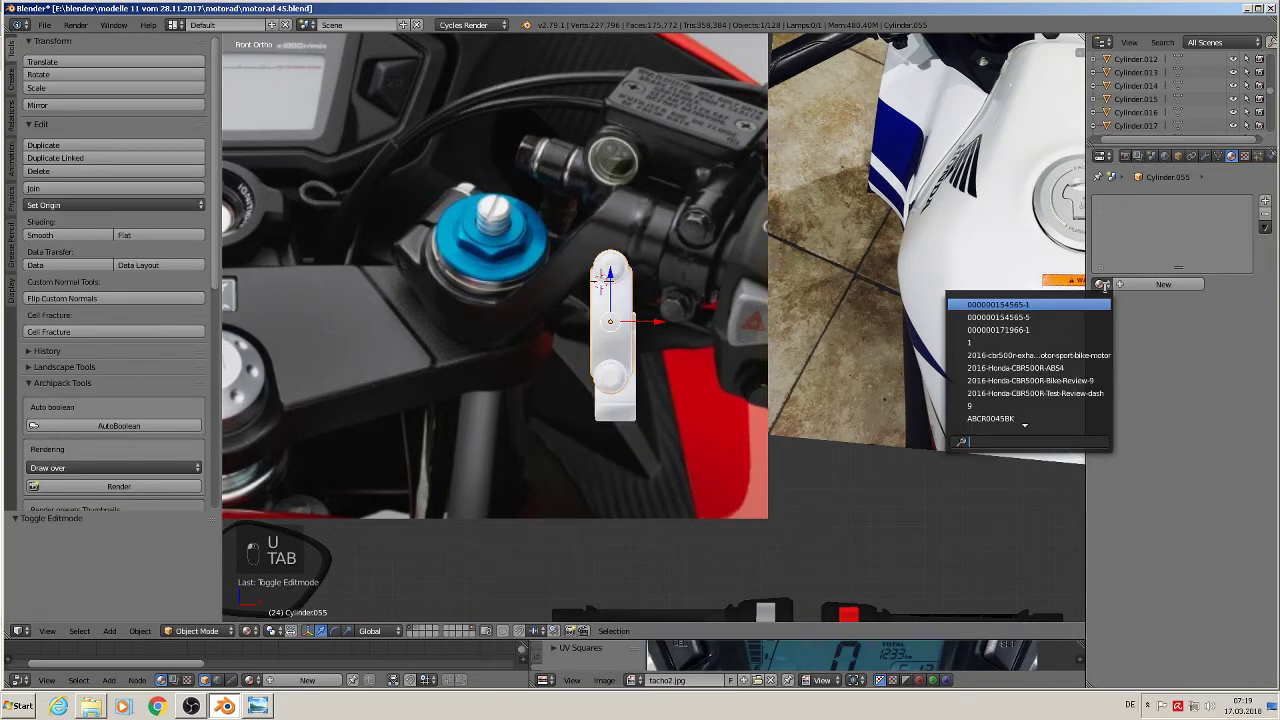
text(bl)
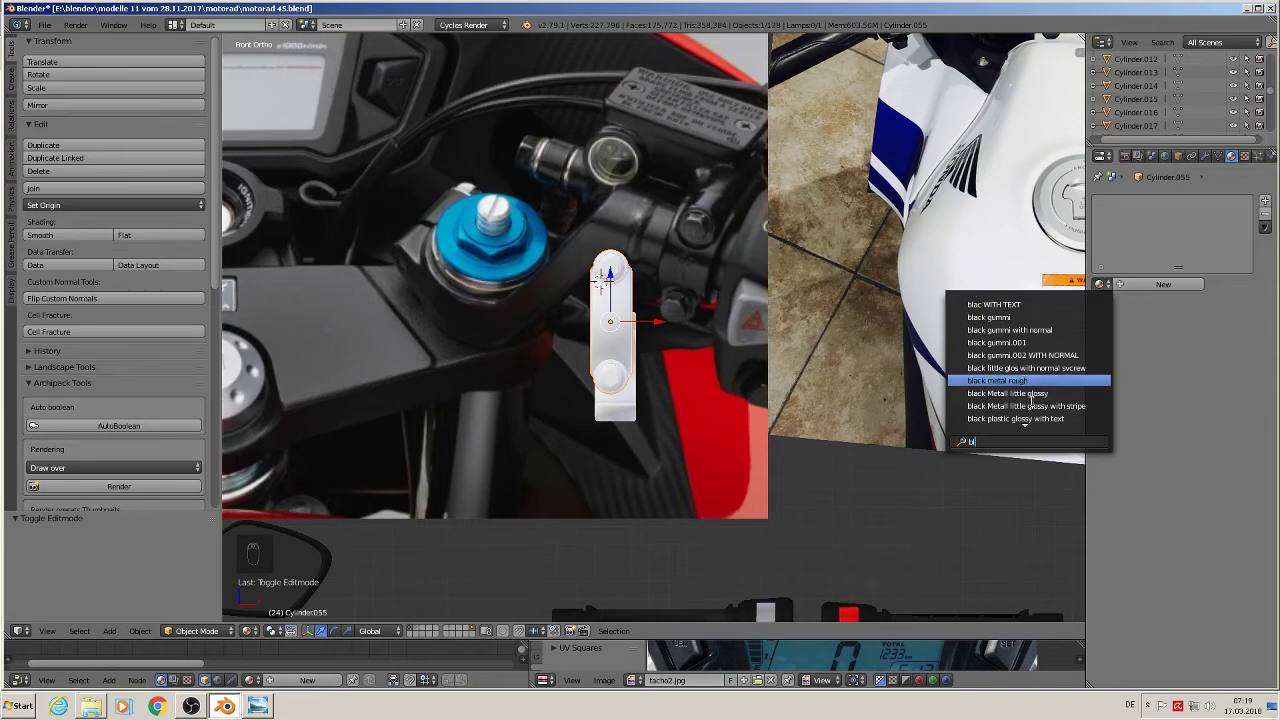
click(1031, 394)
key(Tab)
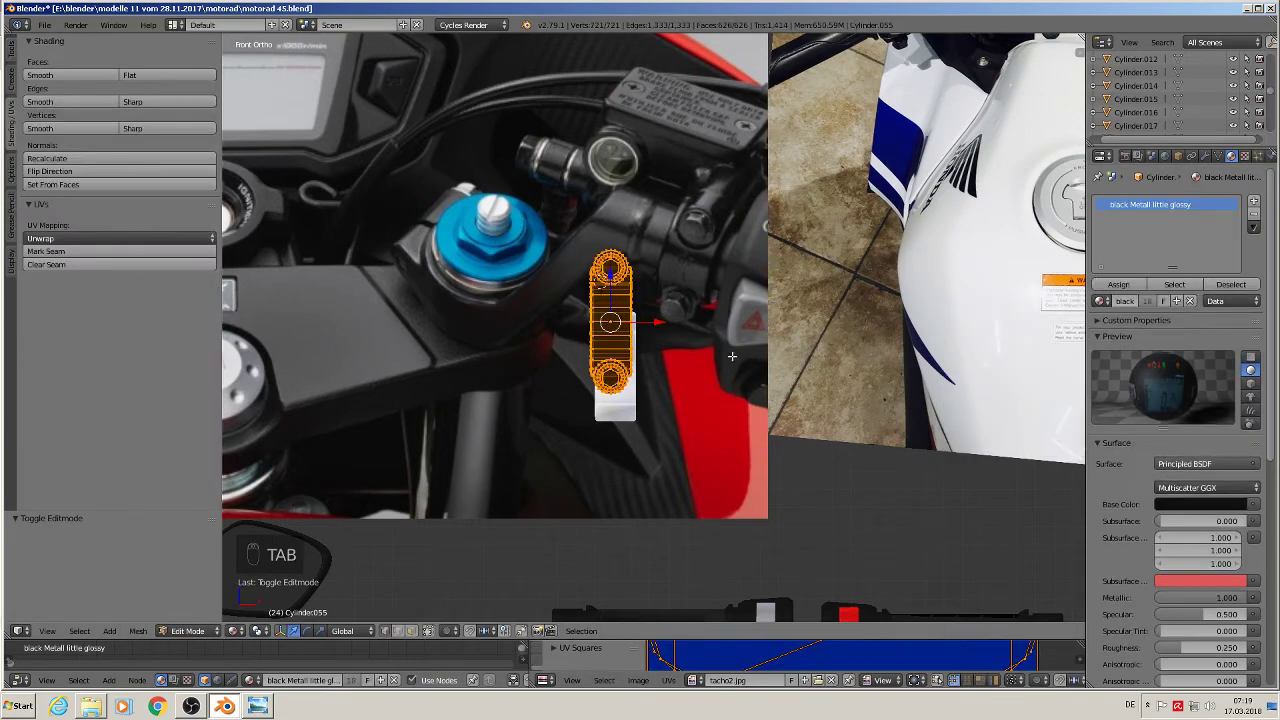
key(Tab)
- Deselect all objects, return to the front view and save the file
middle_drag(721, 366, 737, 387)
key(a)
key(a)
key(a)
key(KP_1)
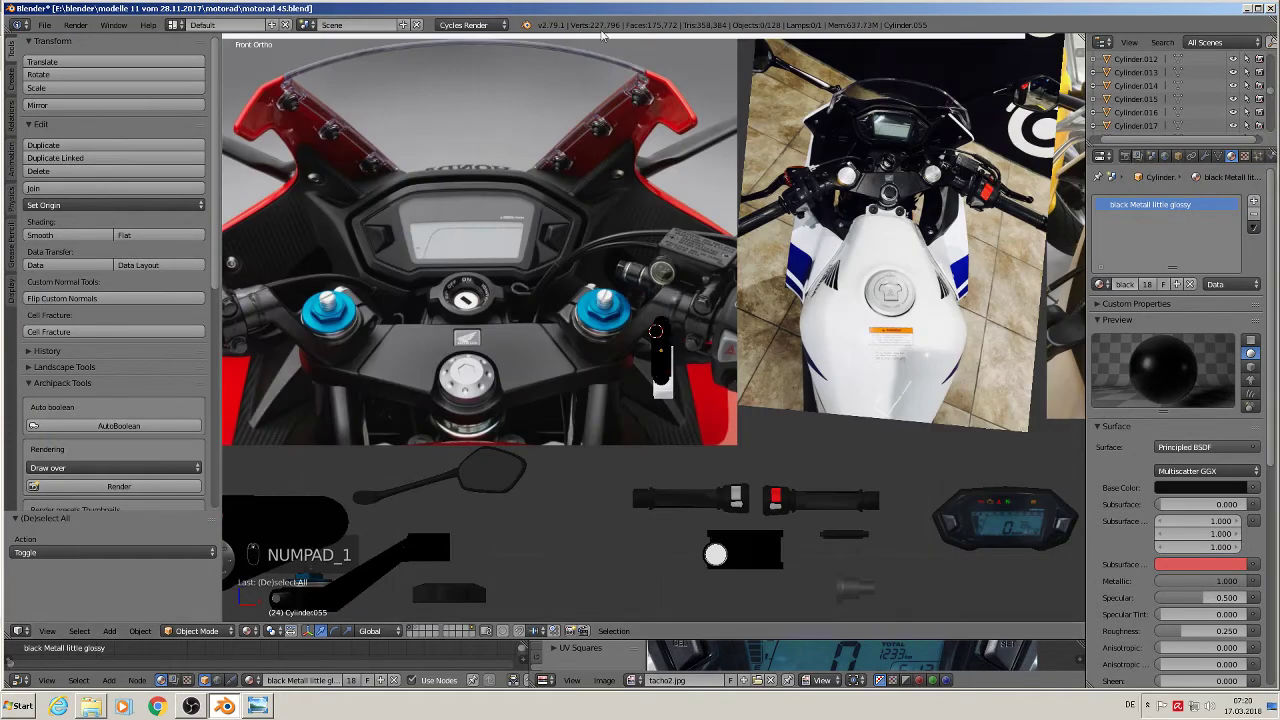
scroll(729, 308, down, 4)
scroll(729, 308, up, 5)
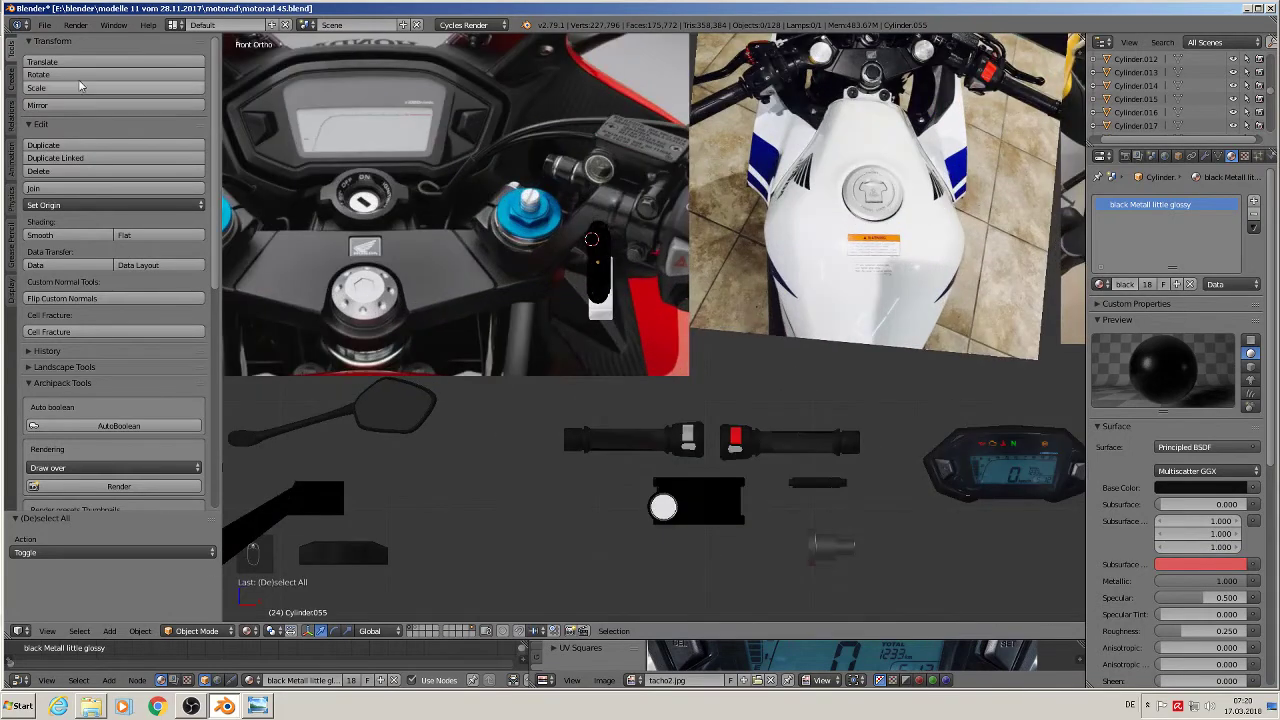
click(44, 25)
click(92, 134)
- Examine the reference images, the separate parts and the assembled red motorcycle model
scroll(524, 360, down, 5)
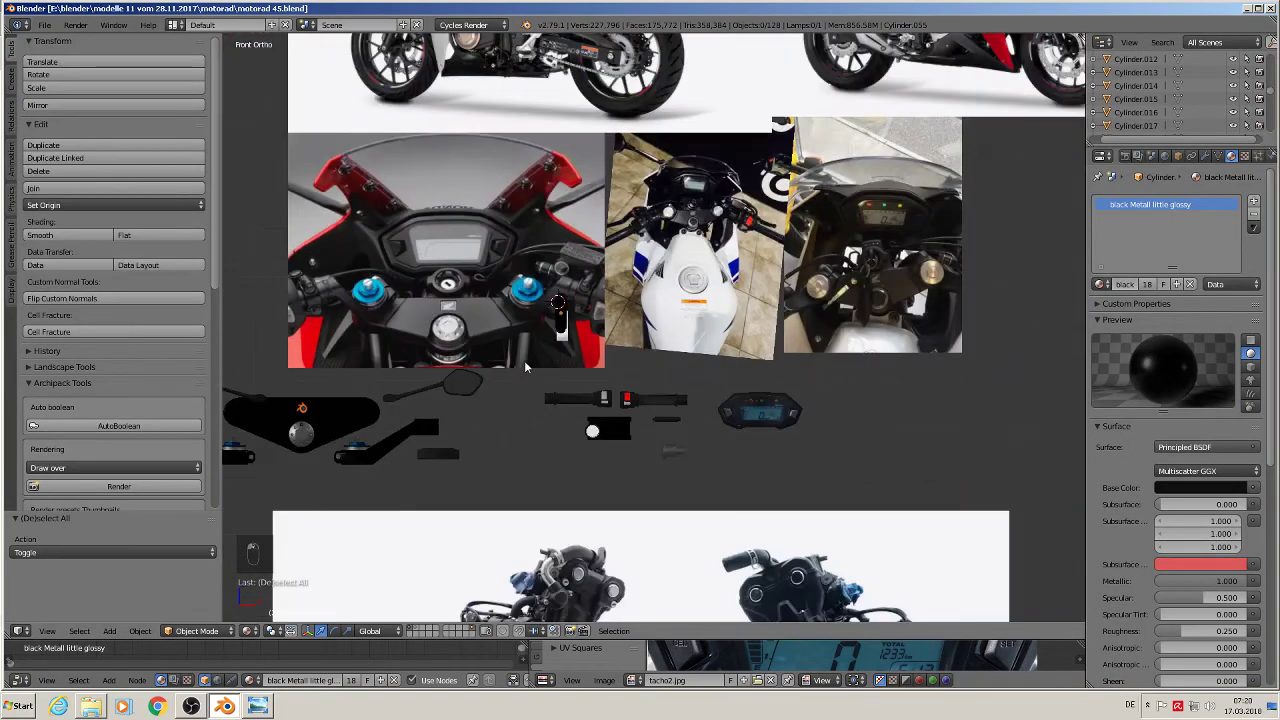
scroll(541, 399, down, 3)
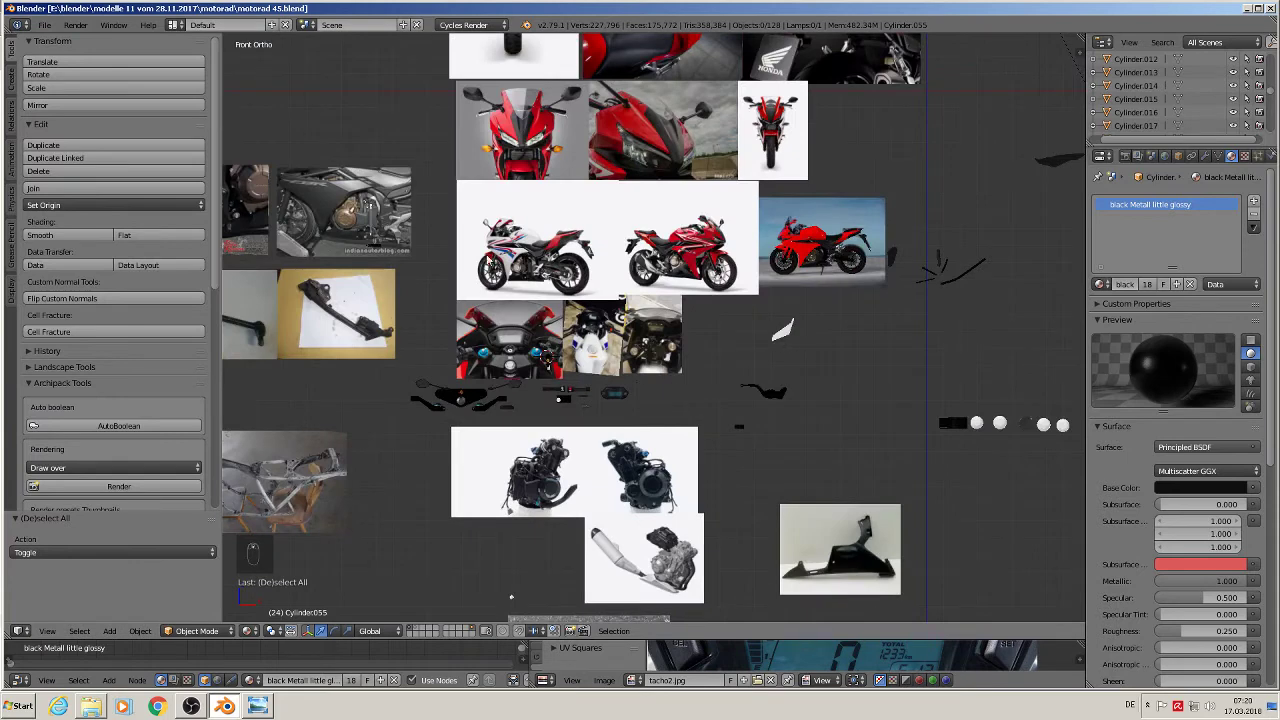
shift+middle_drag(935, 348, 772, 392)
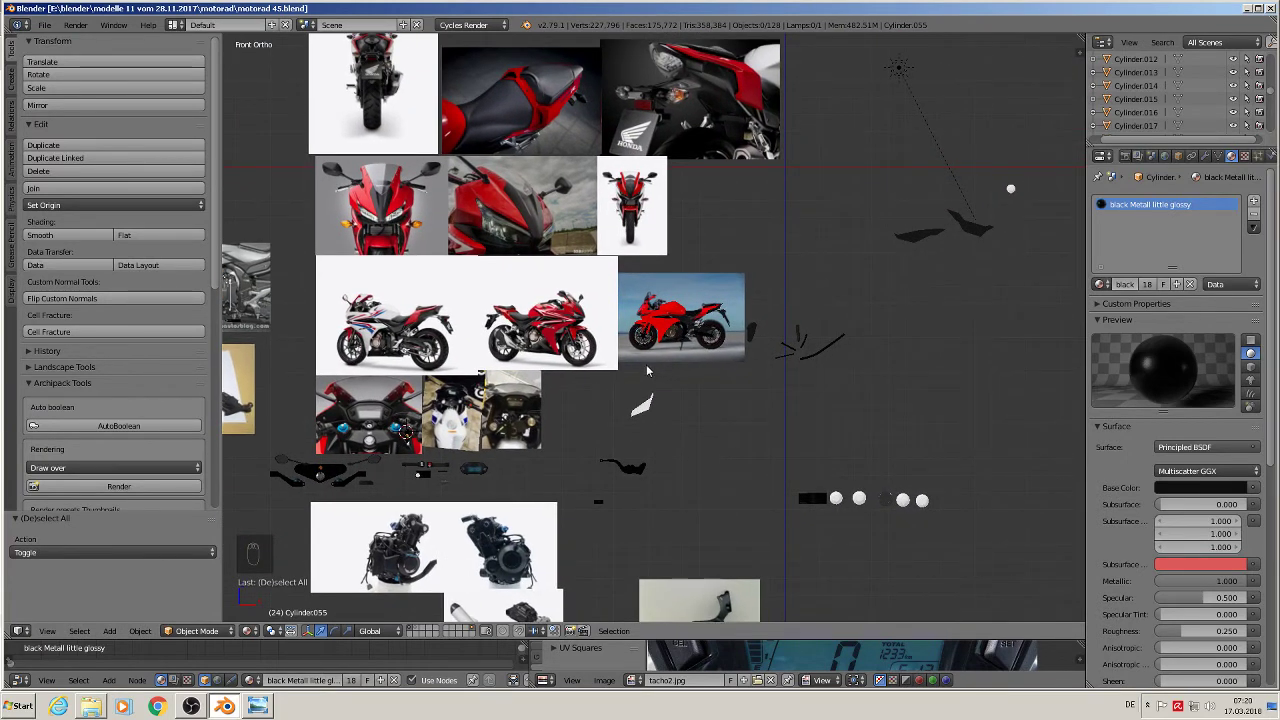
shift+middle_drag(633, 371, 840, 308)
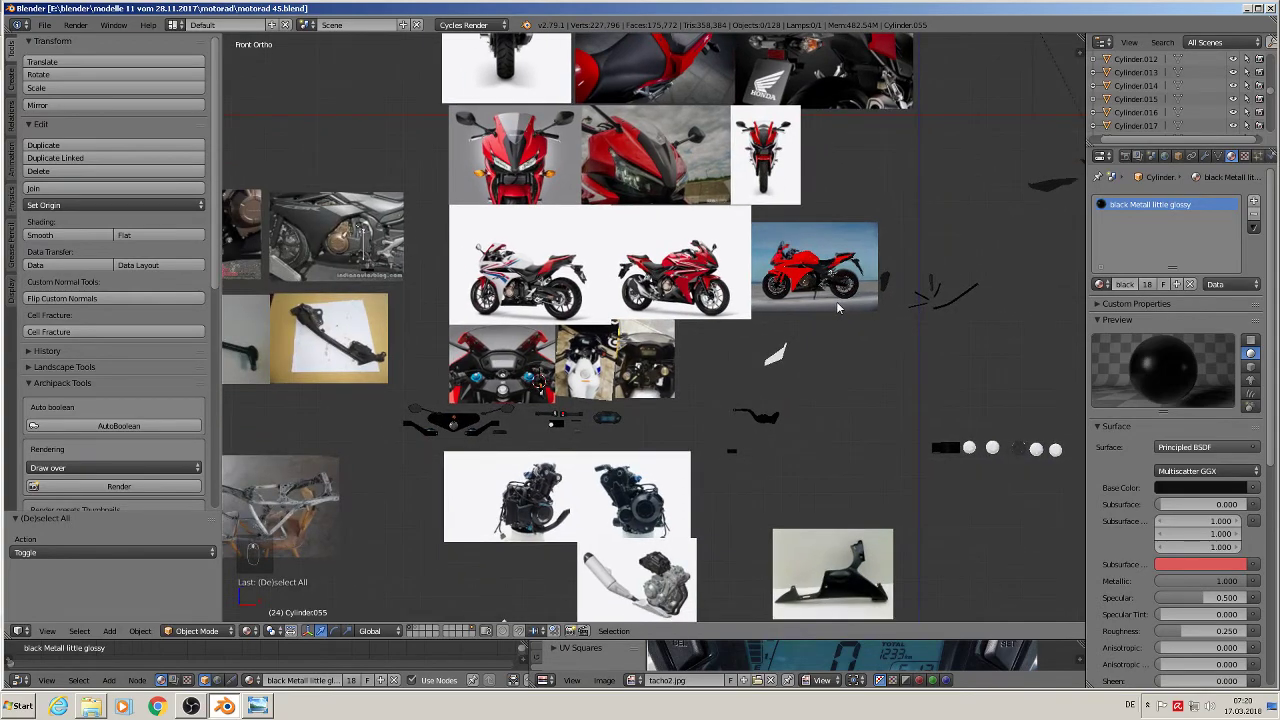
scroll(838, 308, up, 2)
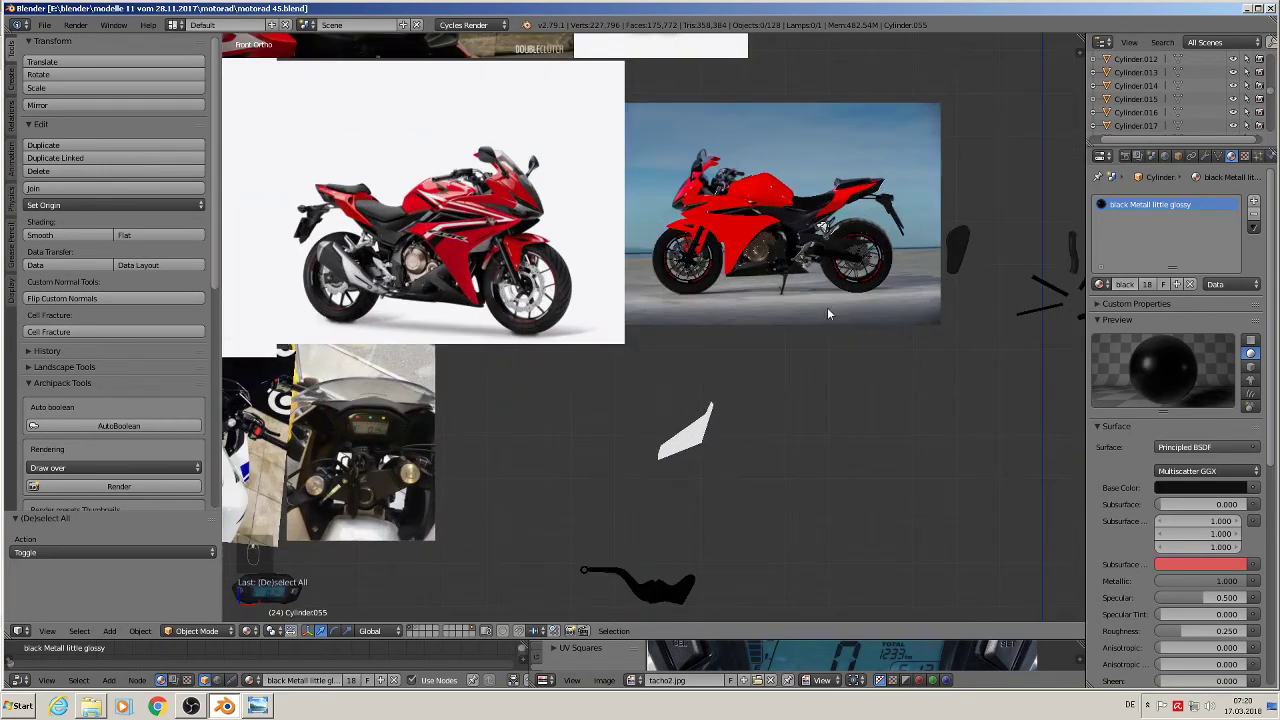
middle_drag(827, 307, 866, 345)
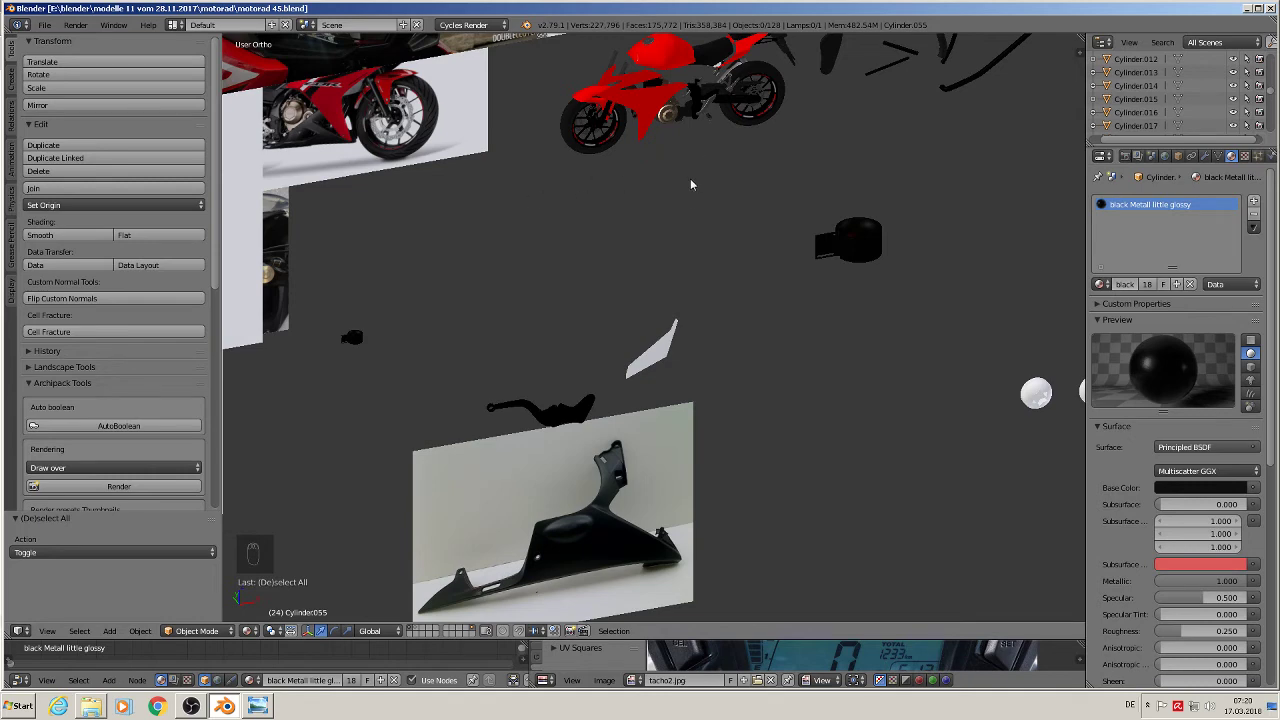
shift+middle_drag(690, 178, 664, 317)
scroll(621, 304, up, 1)
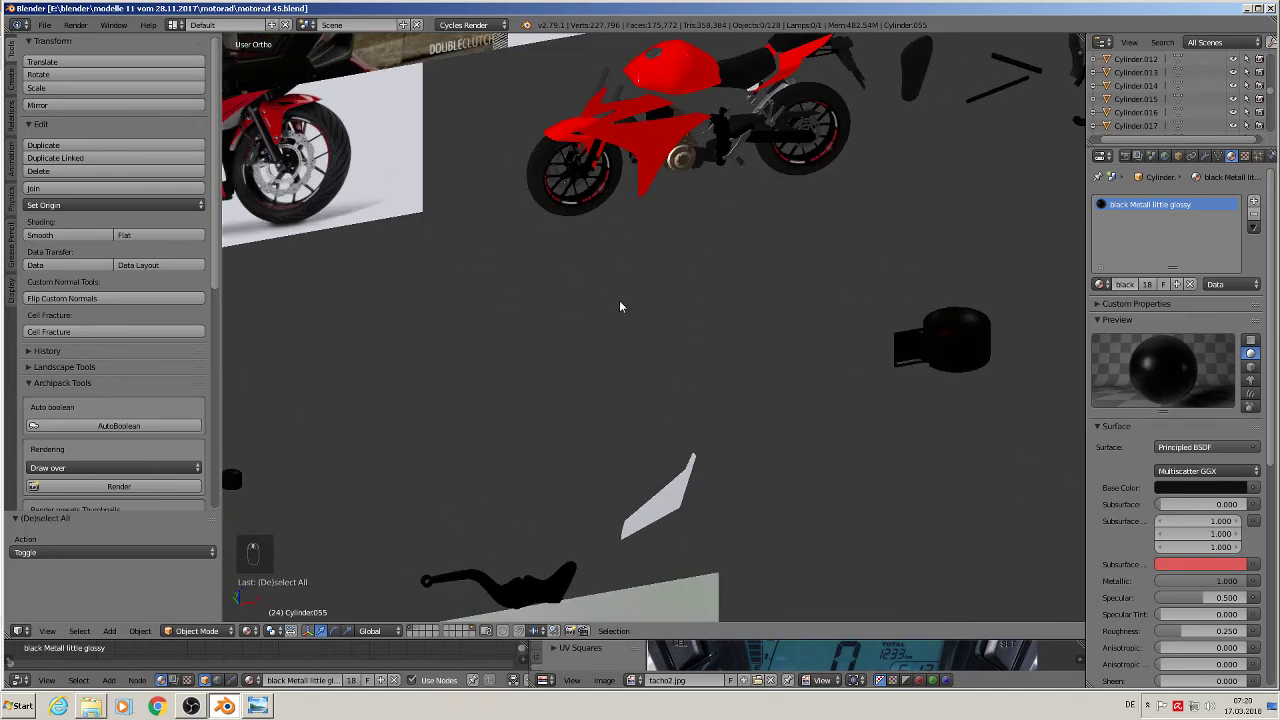
scroll(607, 303, up, 3)
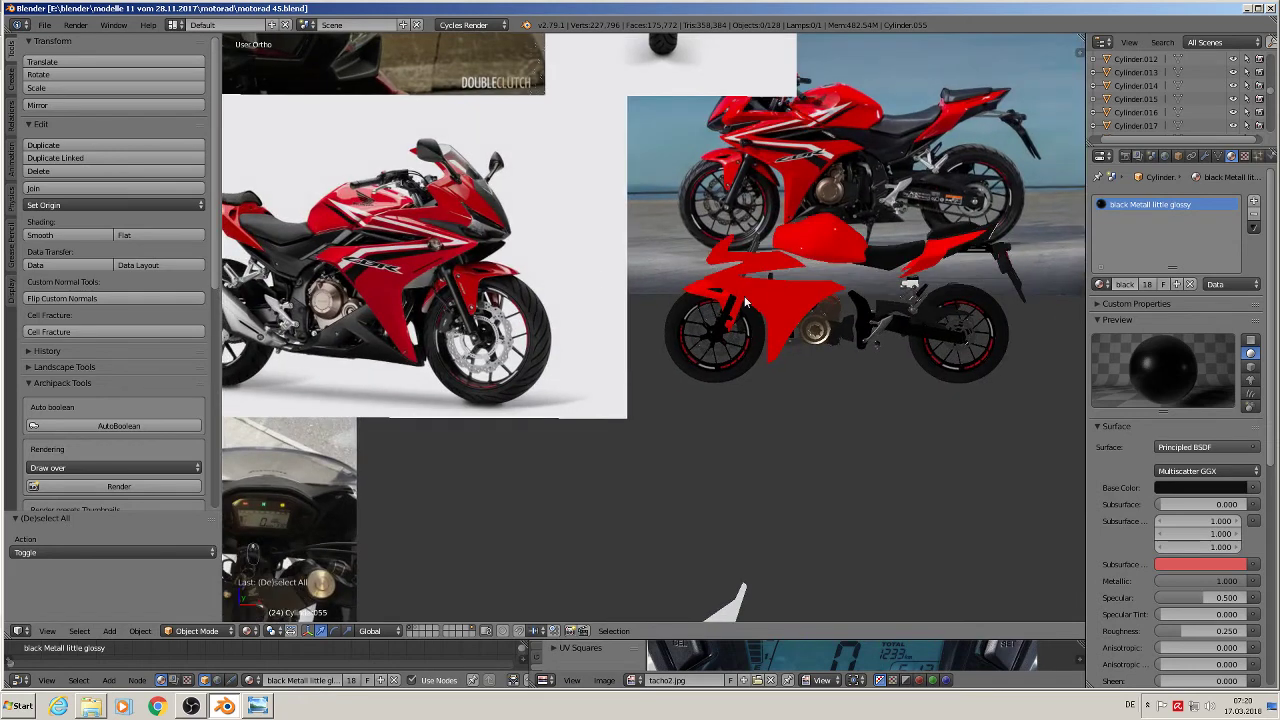
- Move the motorcycle's rear wheel object to layer 5
key(KP_1)
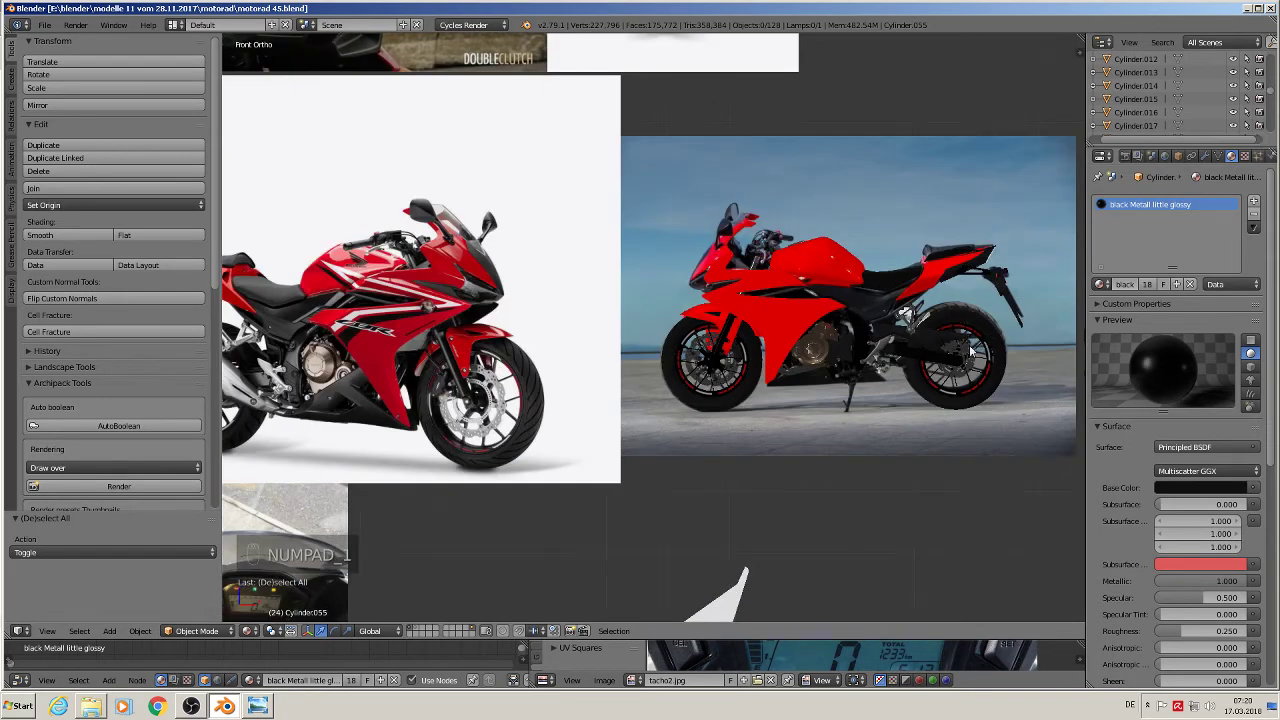
scroll(900, 330, up, 5)
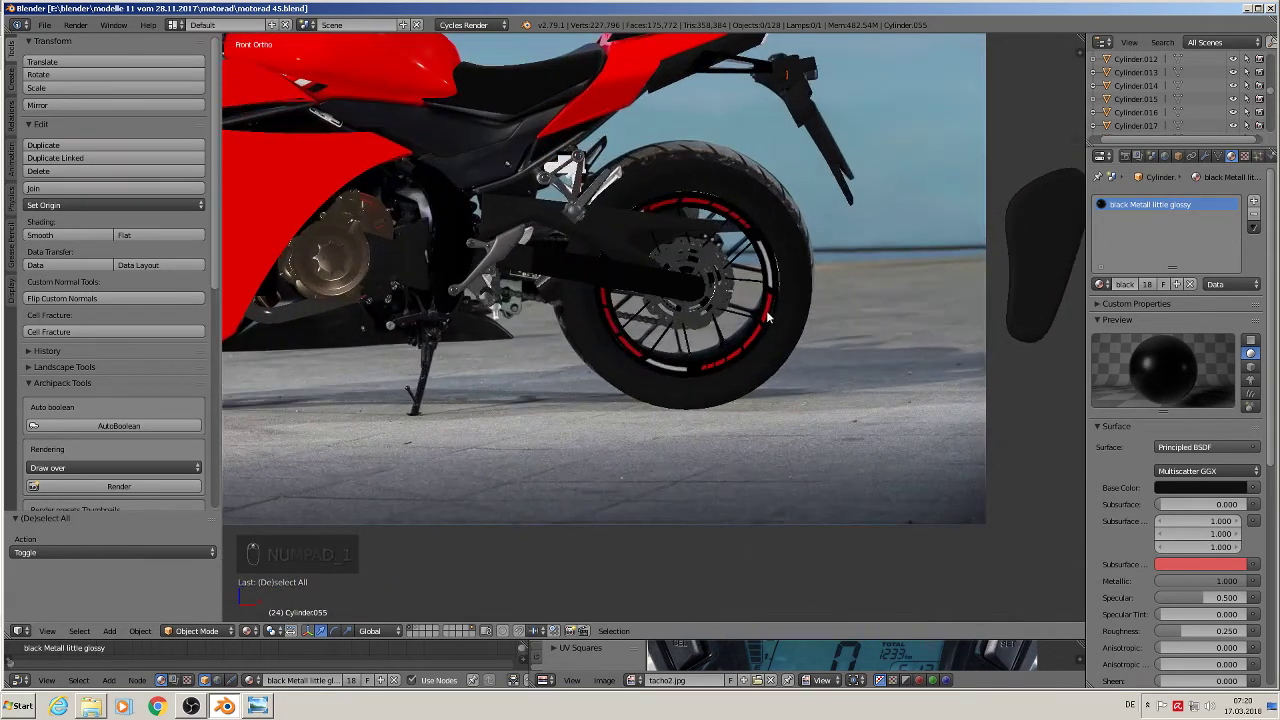
right_click(800, 368)
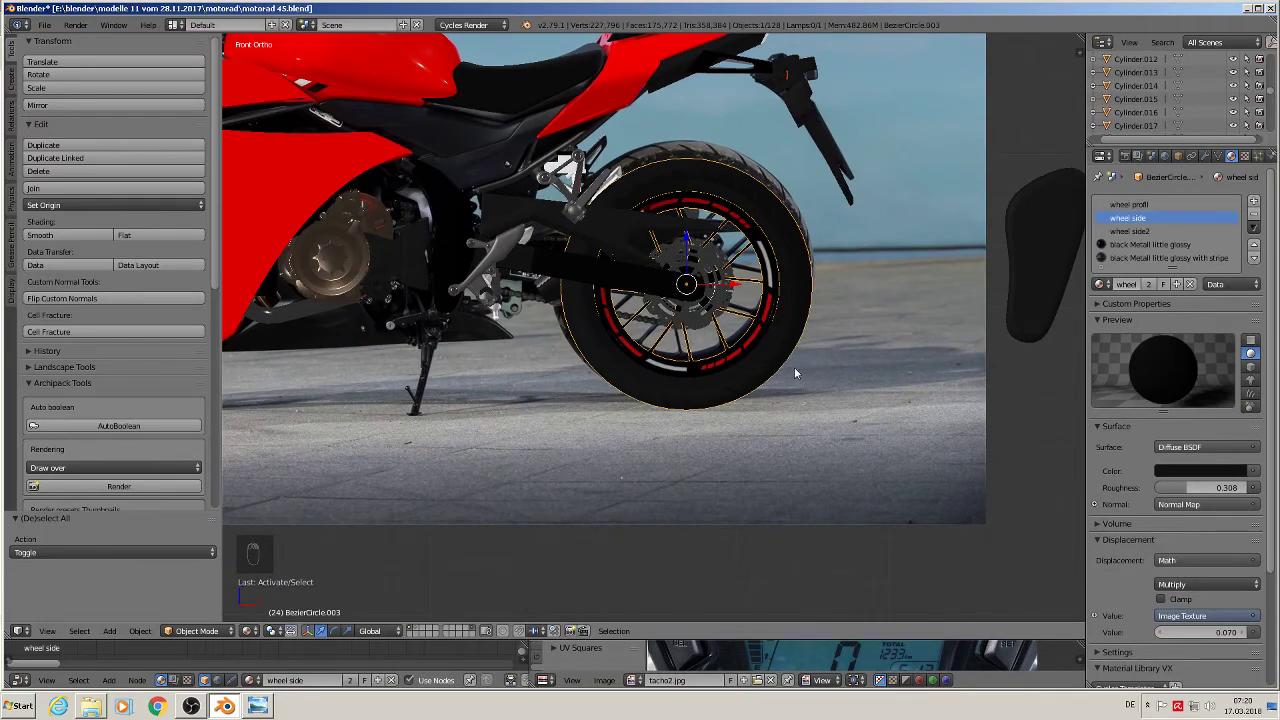
key(g)
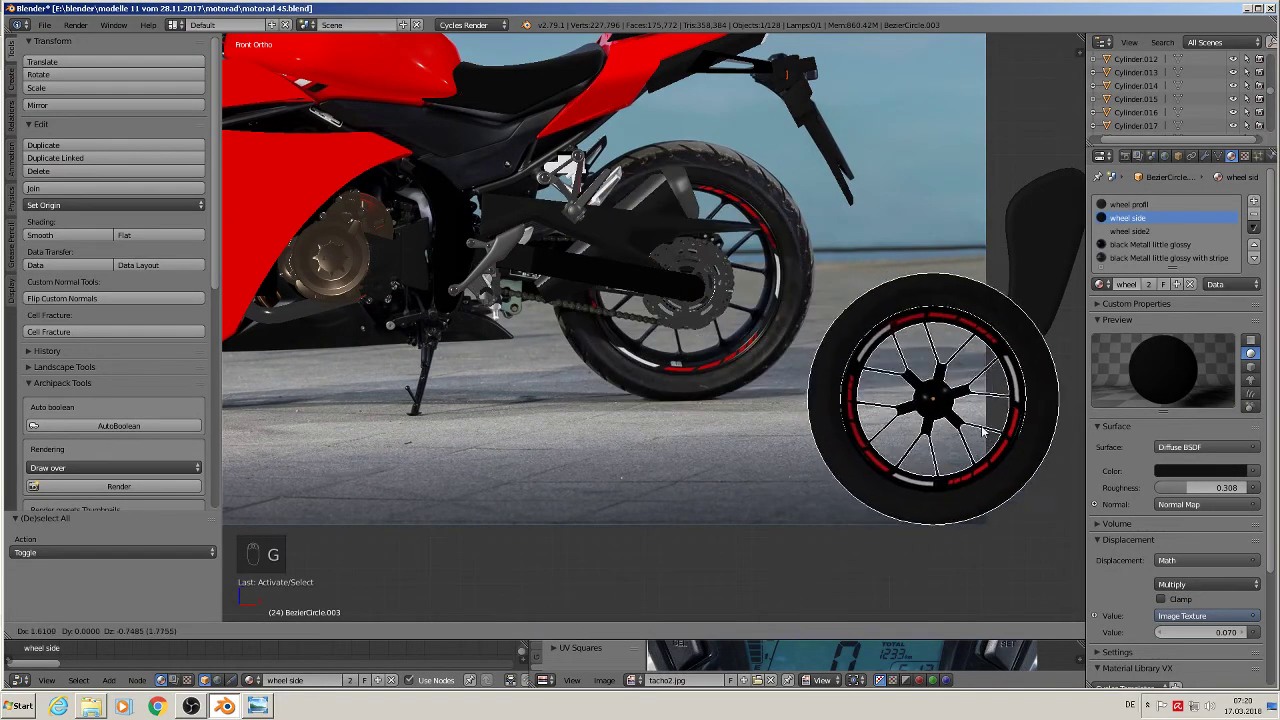
click(745, 312)
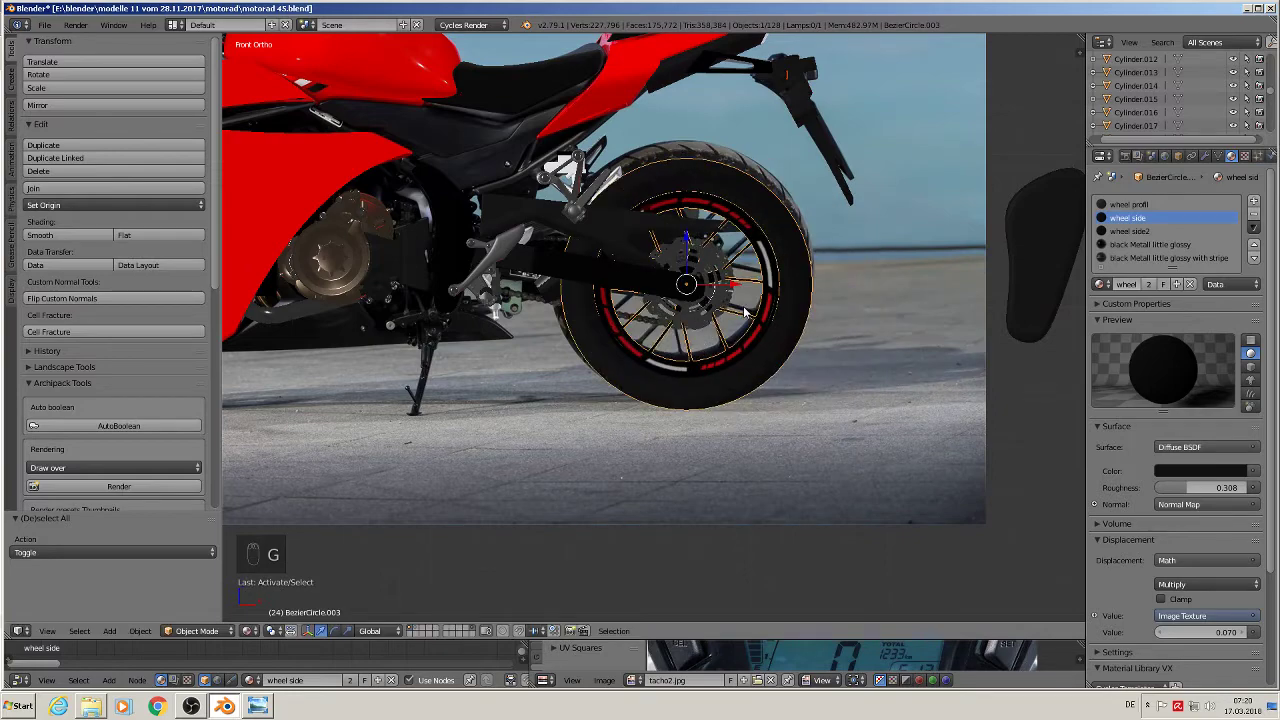
scroll(520, 586, up, 3)
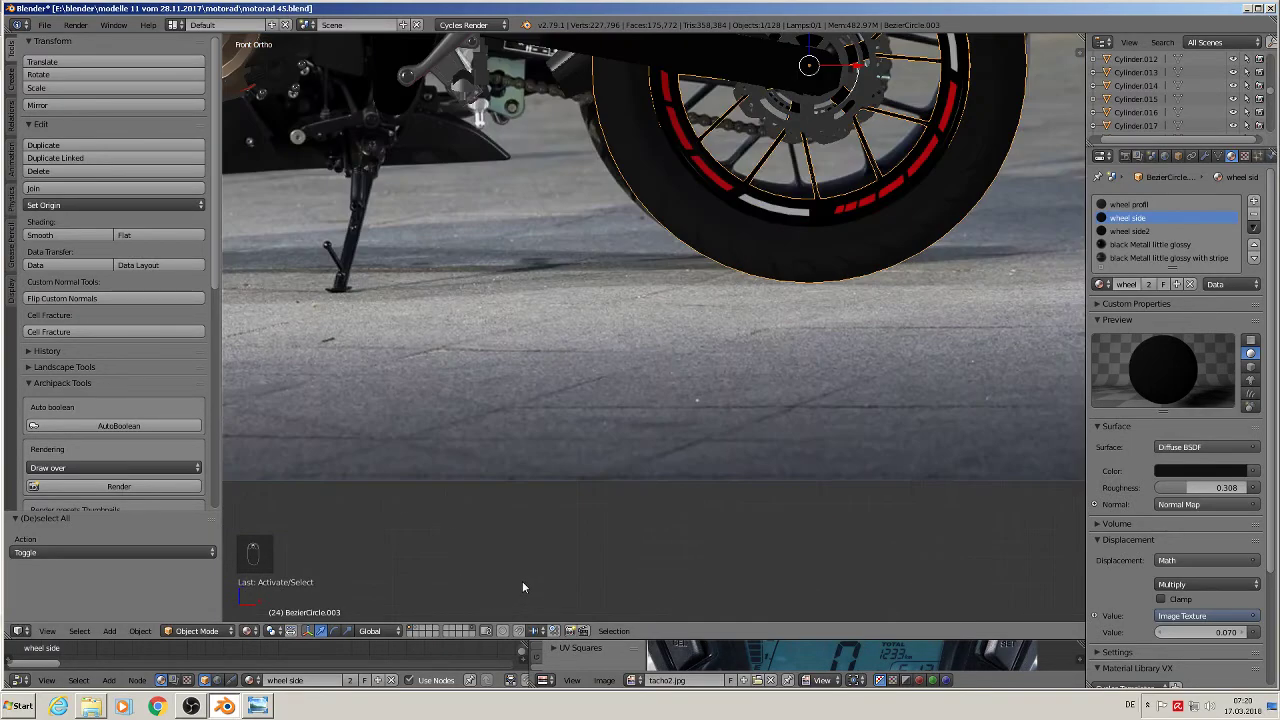
scroll(593, 535, down, 2)
shift+middle_drag(588, 518, 415, 518)
scroll(434, 565, up, 1)
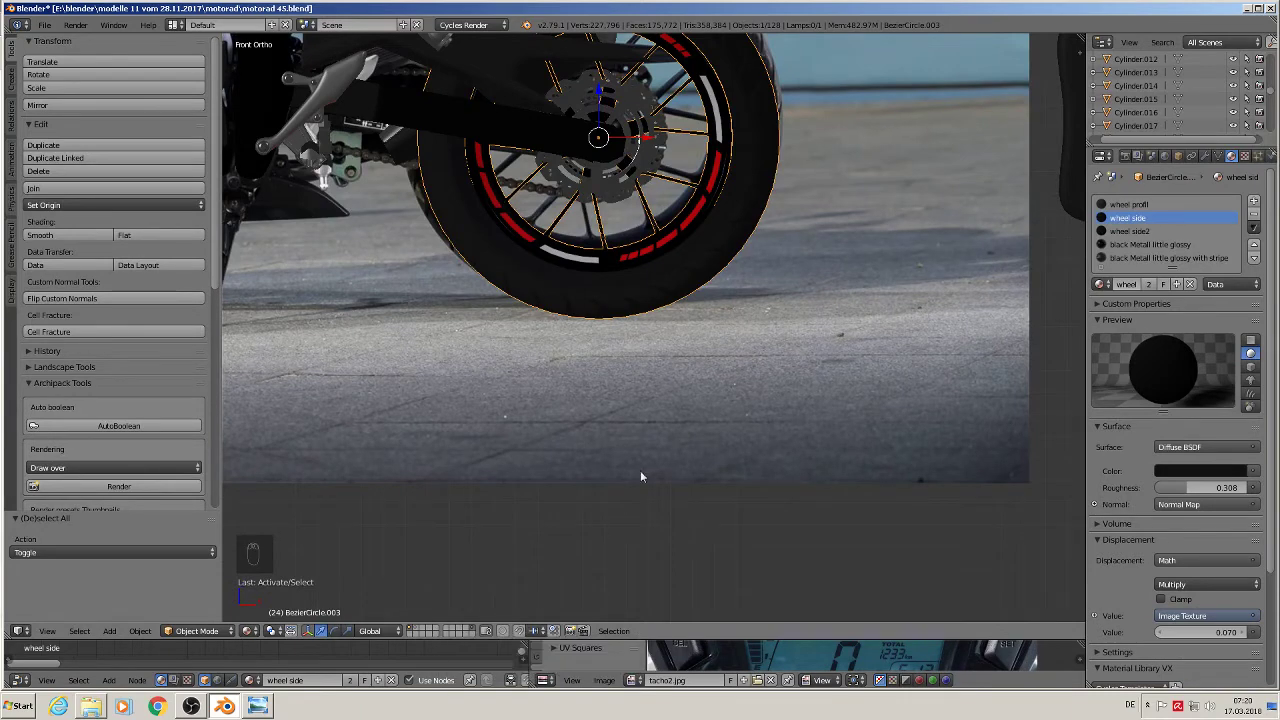
key(m)
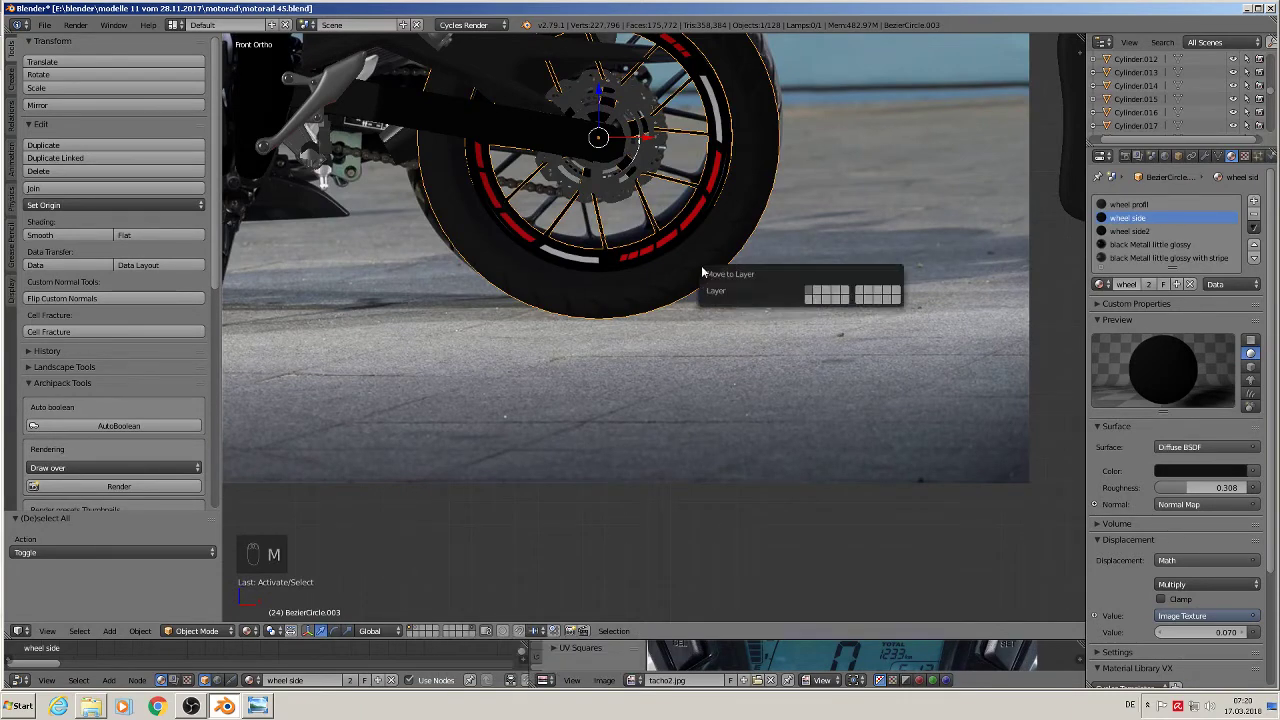
click(842, 295)
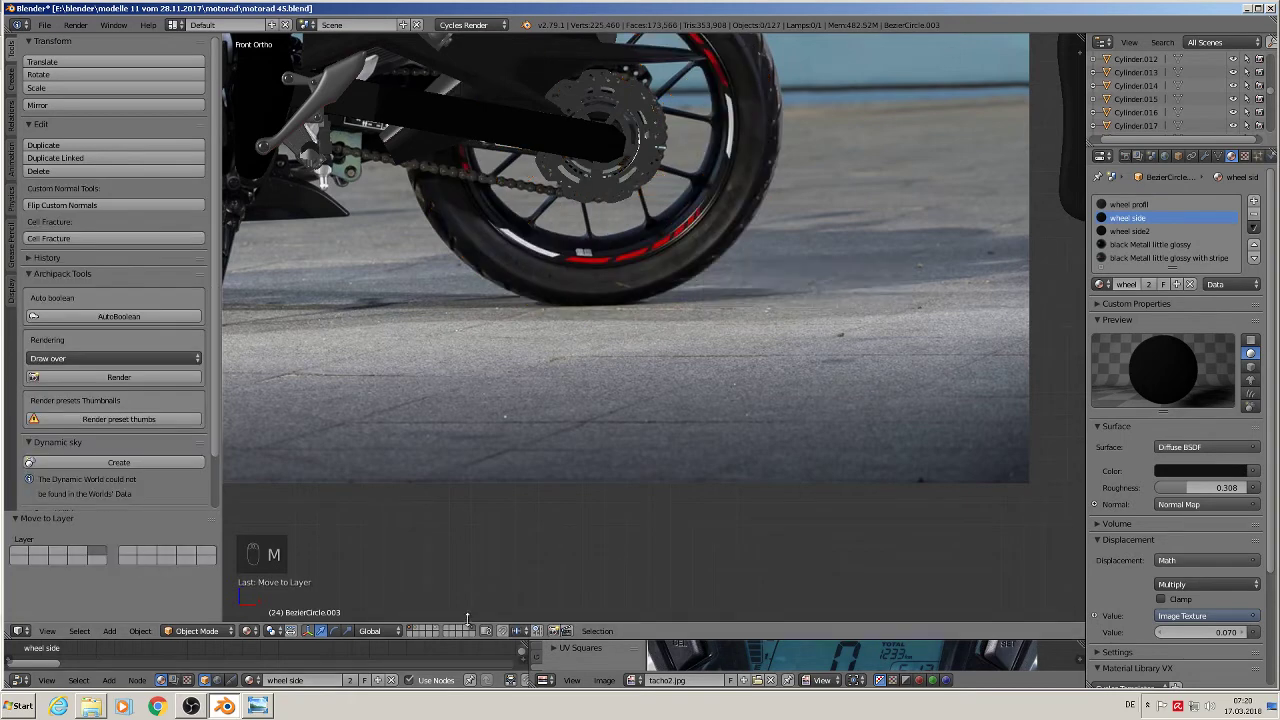
- Show only layer 5, reset the 3D cursor to the world centre and clear the wheel's location to the origin
click(435, 628)
scroll(643, 290, down, 10)
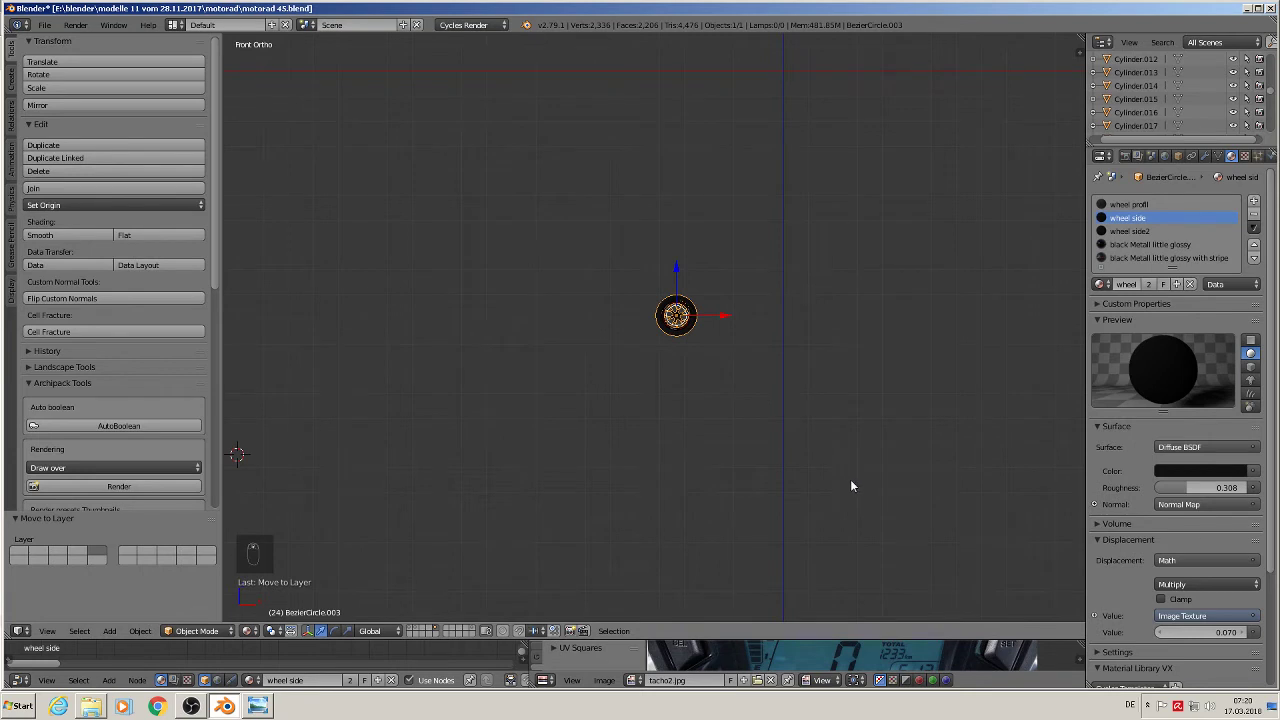
shift+middle_drag(848, 391, 828, 379)
shift+middle_drag(778, 105, 777, 232)
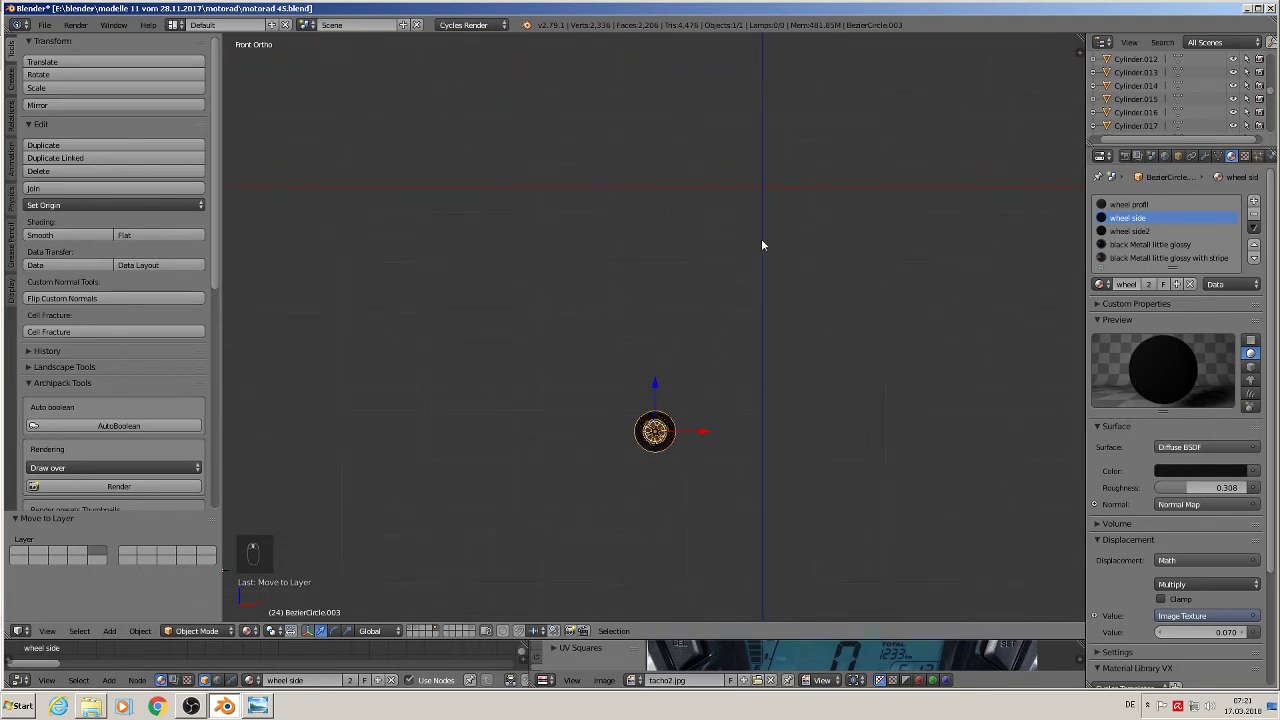
key(shift+c)
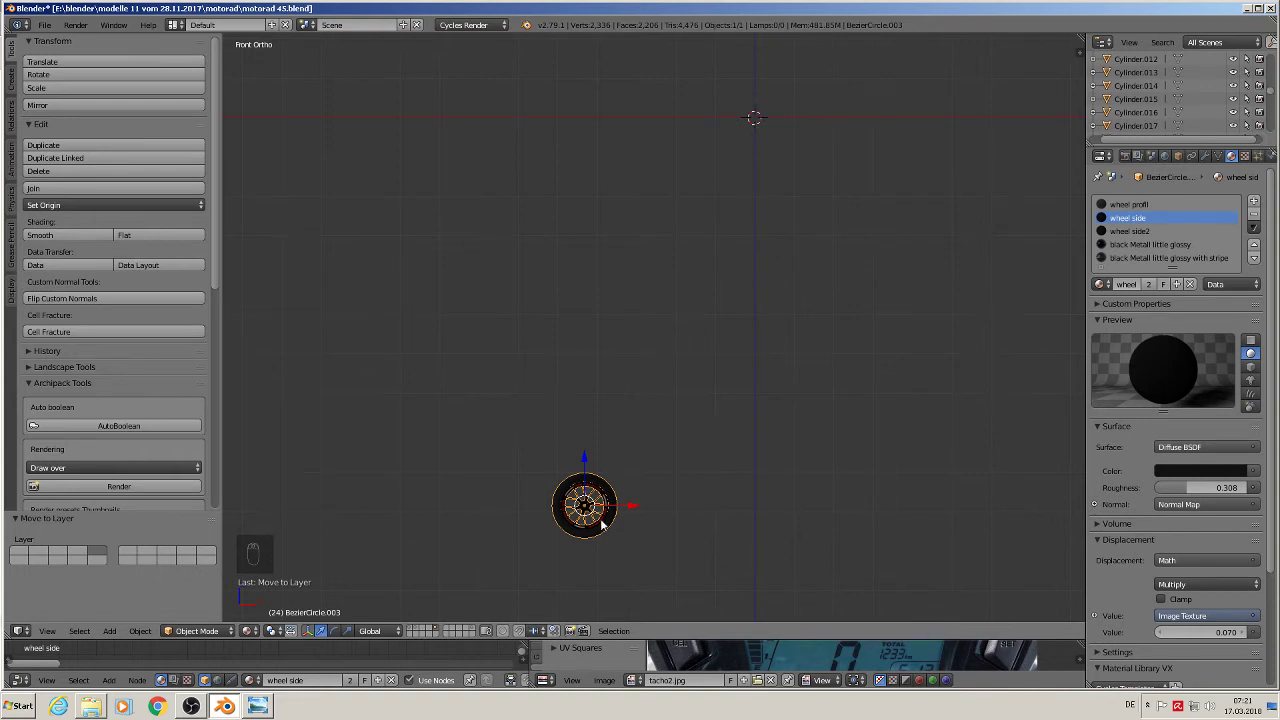
key(alt+g)
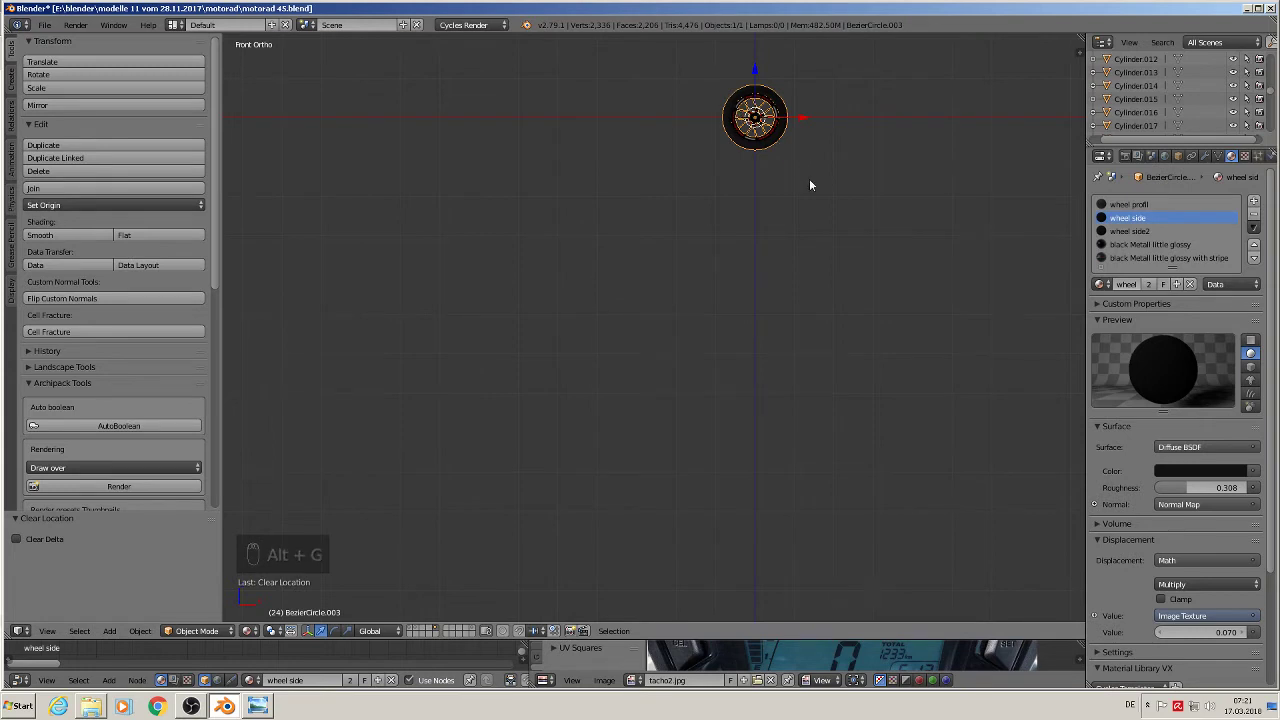
shift+middle_drag(809, 178, 738, 403)
scroll(713, 354, up, 4)
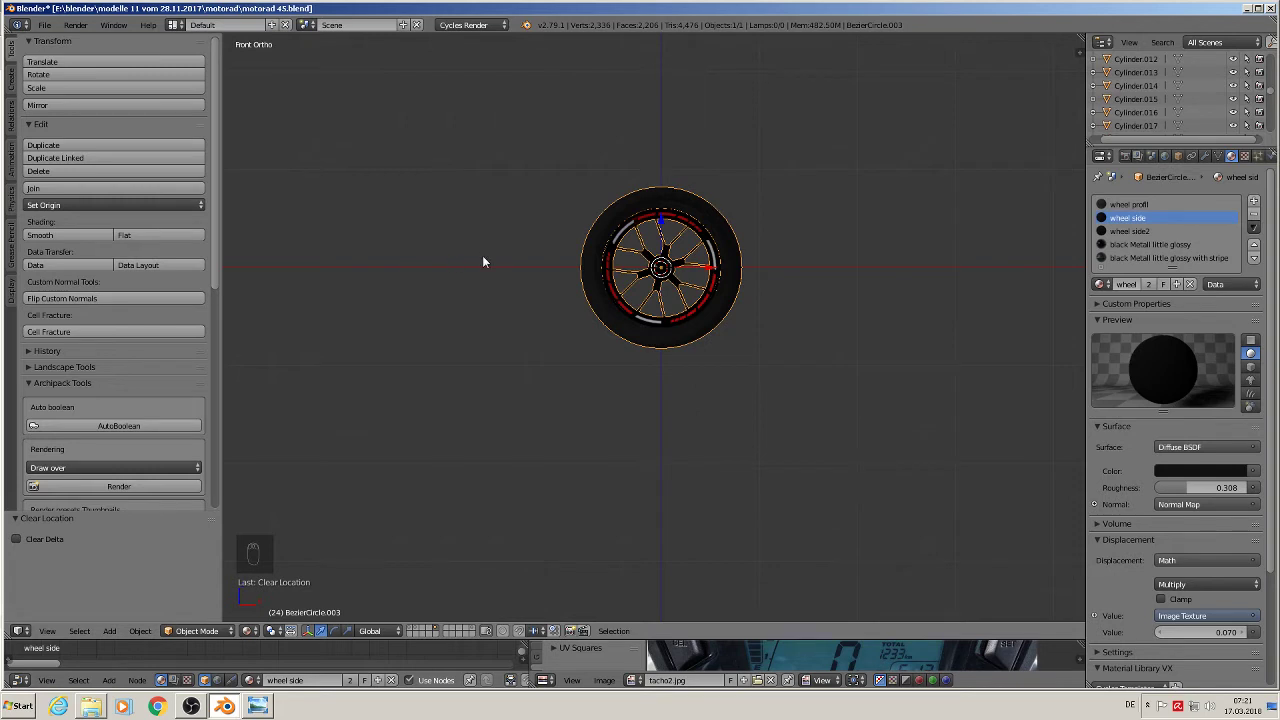
- Create a new group from the wheel and name it "wheel 1"
key(ctrl+g)
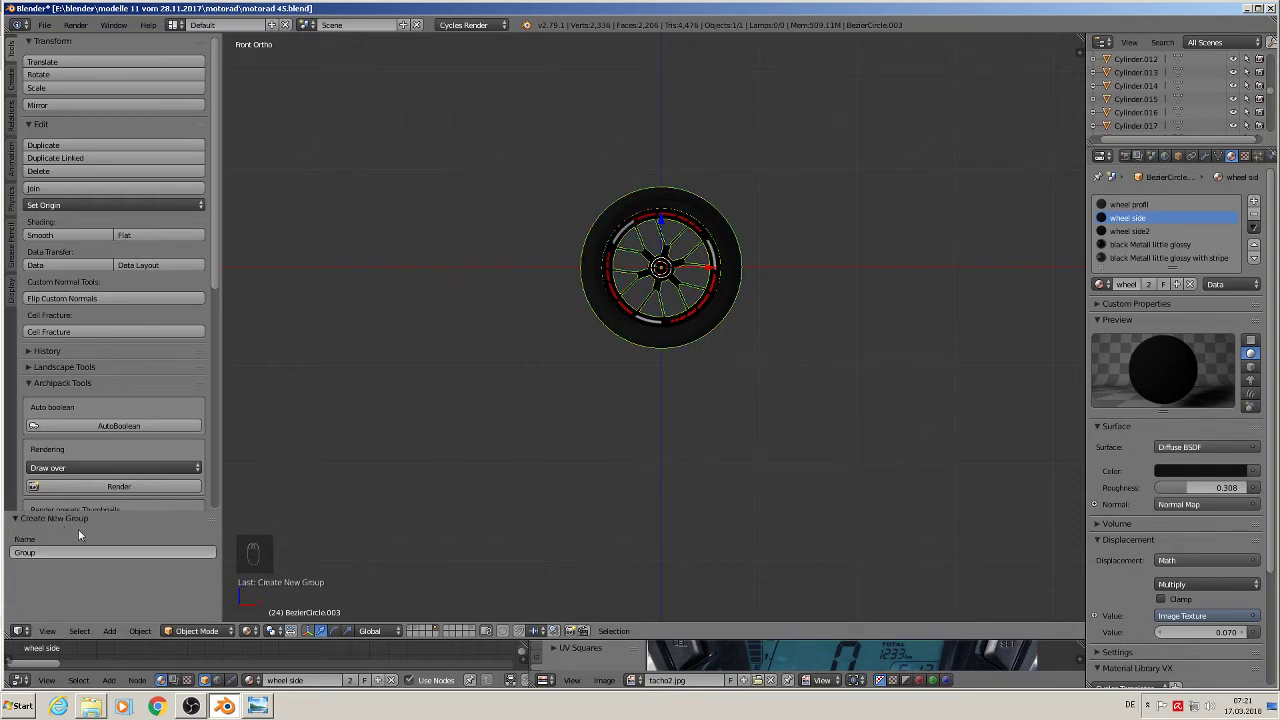
click(44, 552)
text(wheel 1)
key(Return)
- Show layer 1 with the motorcycle and delete its front wheel object
click(413, 629)
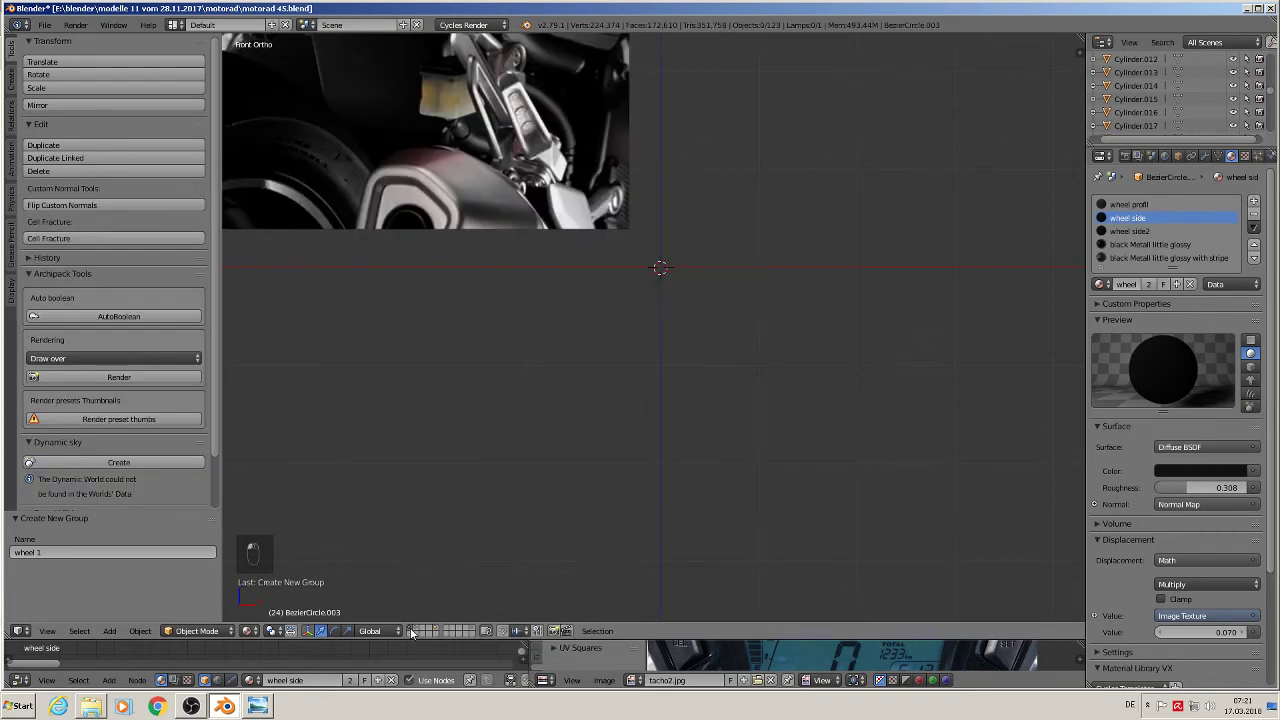
scroll(507, 478, down, 4)
shift+middle_drag(684, 432, 893, 281)
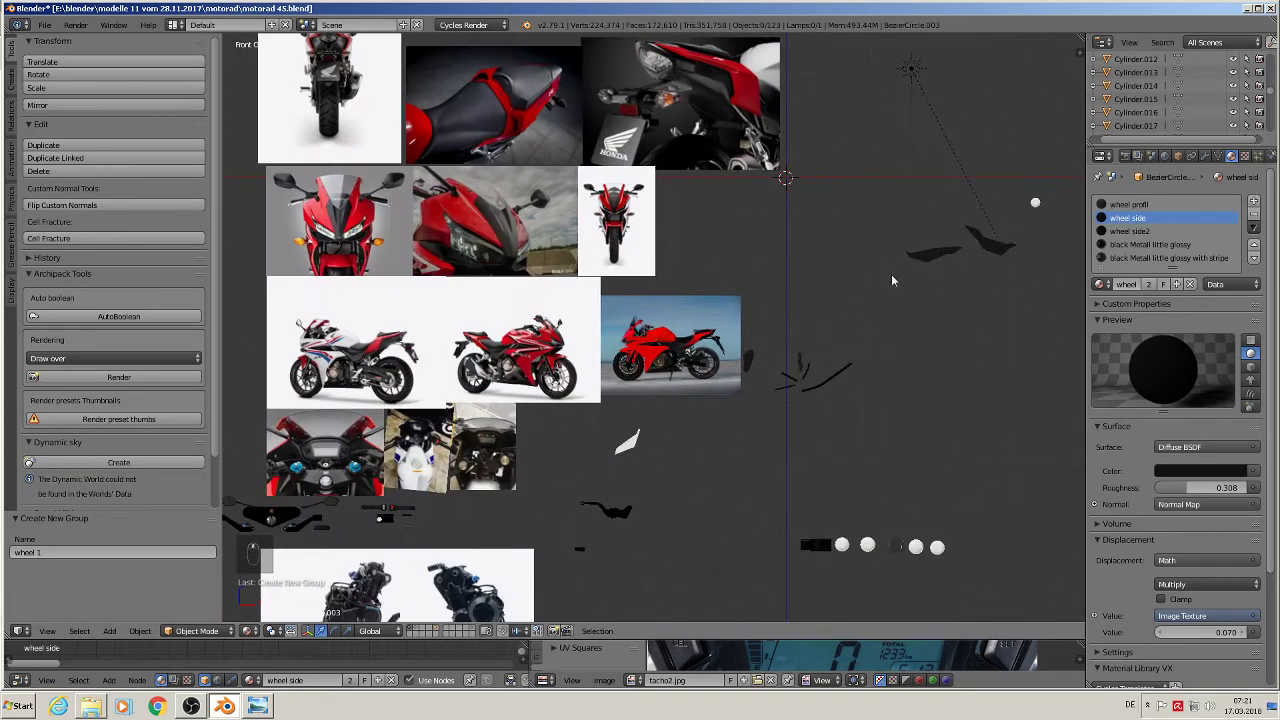
shift+middle_drag(875, 374, 915, 402)
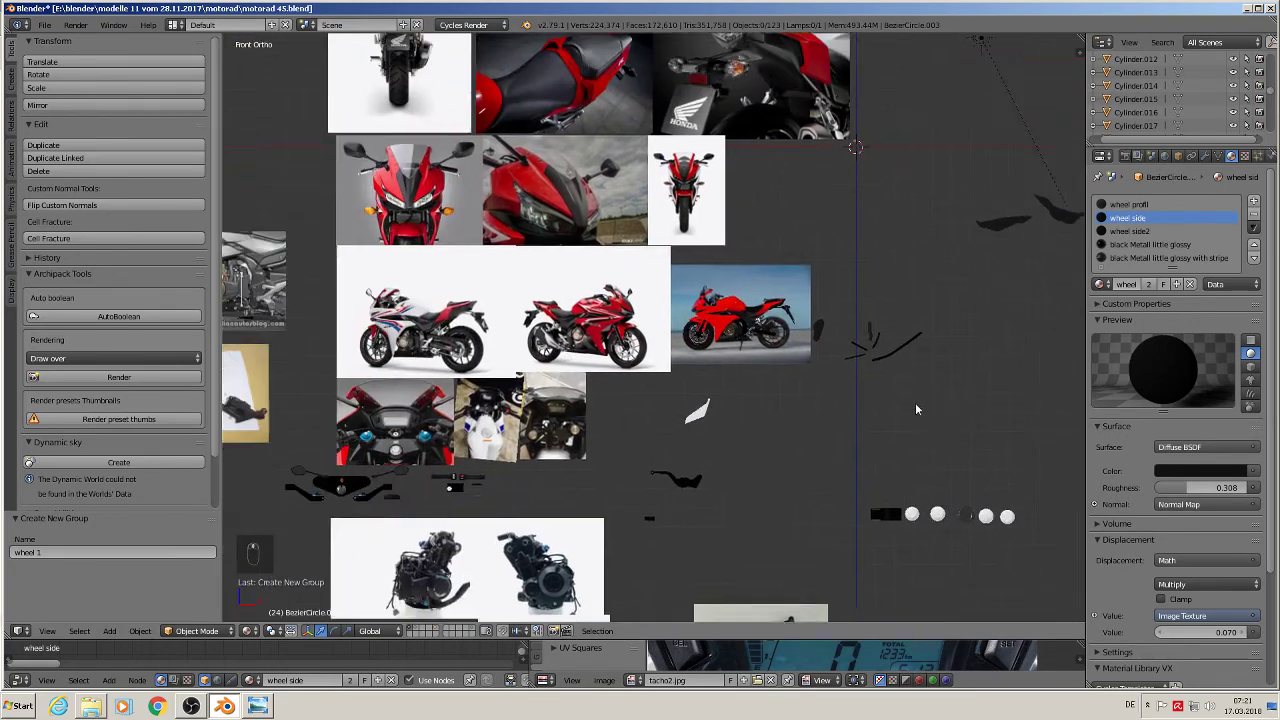
scroll(866, 364, up, 8)
scroll(717, 325, up, 3)
shift+middle_drag(596, 269, 816, 255)
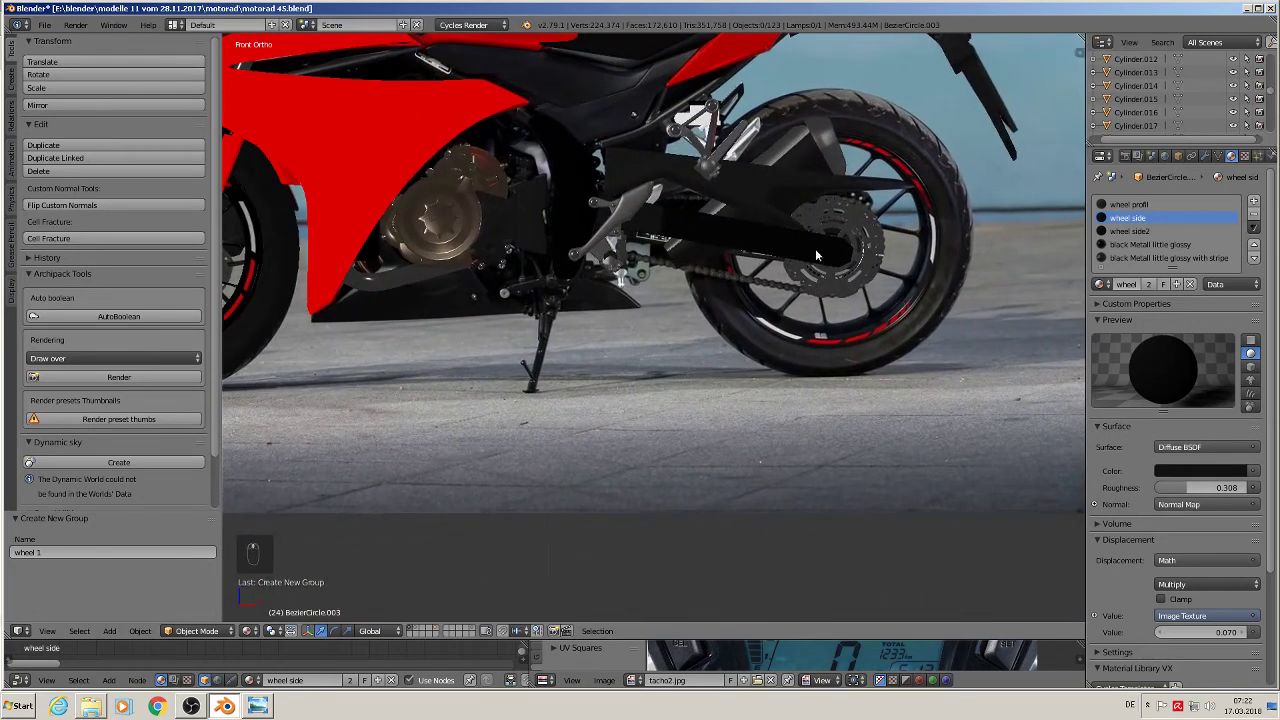
shift+middle_drag(807, 372, 1129, 387)
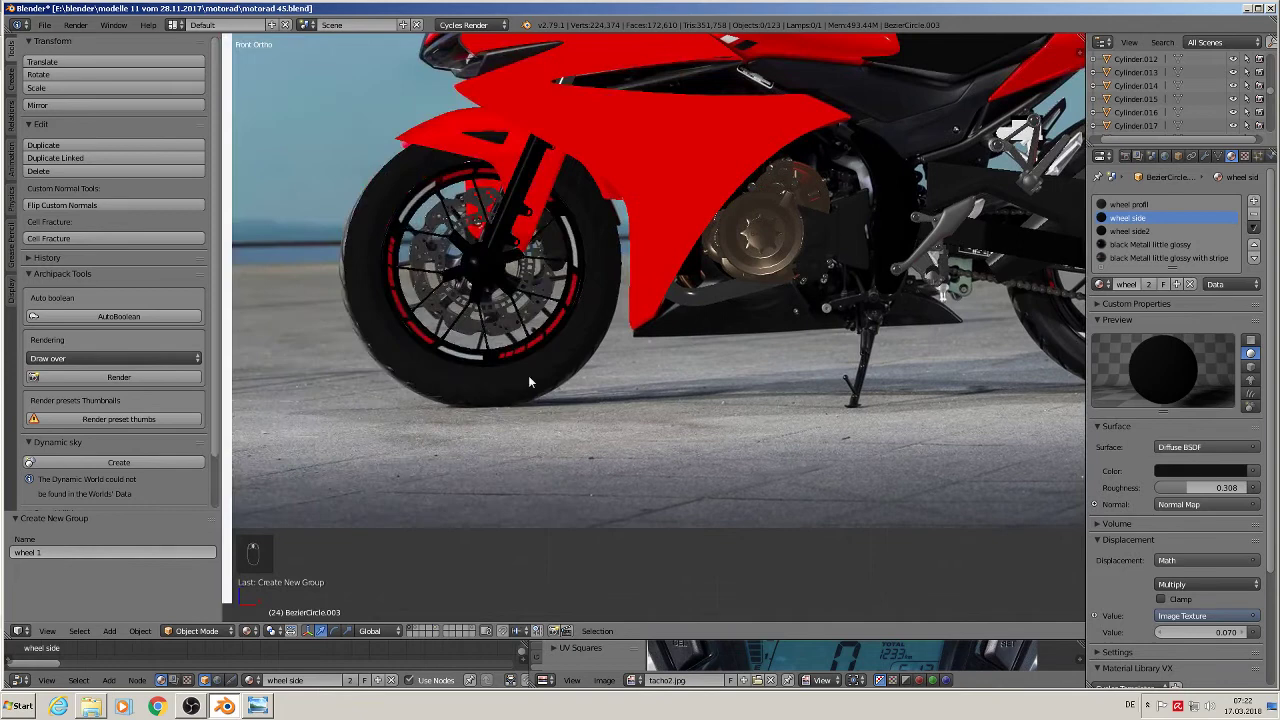
right_click(571, 347)
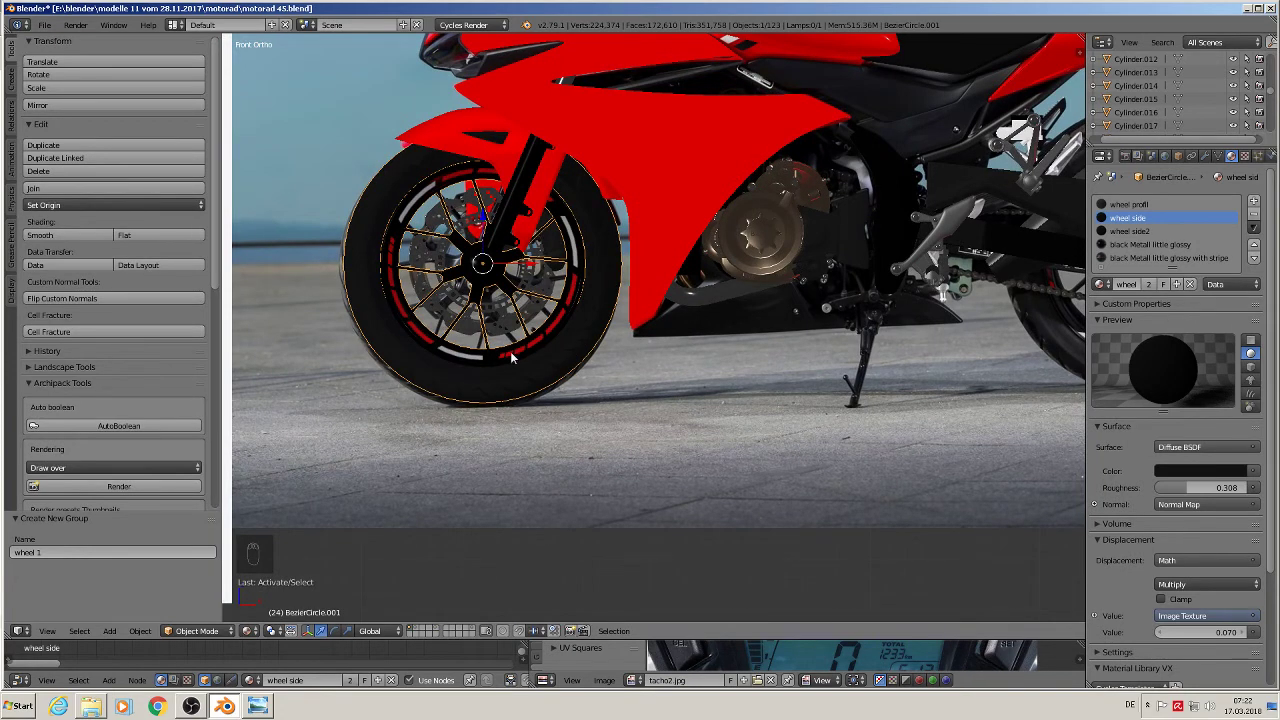
key(x)
key(x)
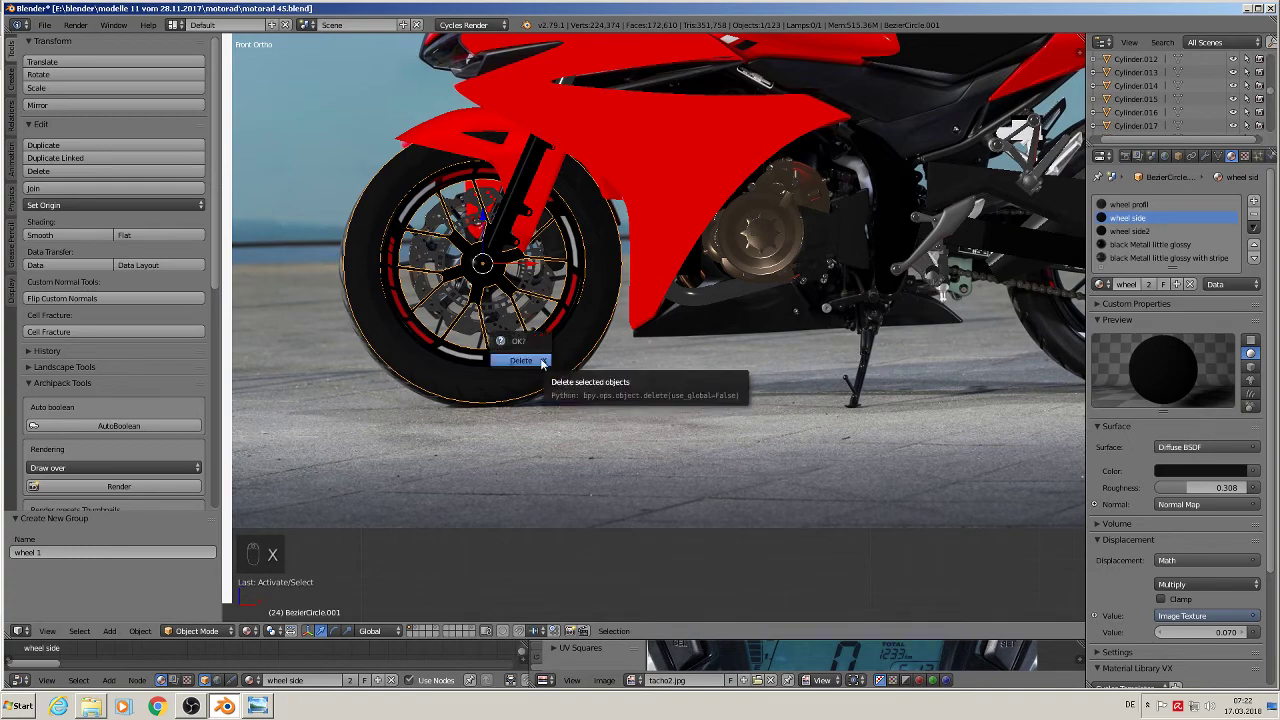
click(521, 361)
- Place the 3D cursor at the rear wheel hub and add a group instance of "wheel 1" there
scroll(594, 356, down, 5)
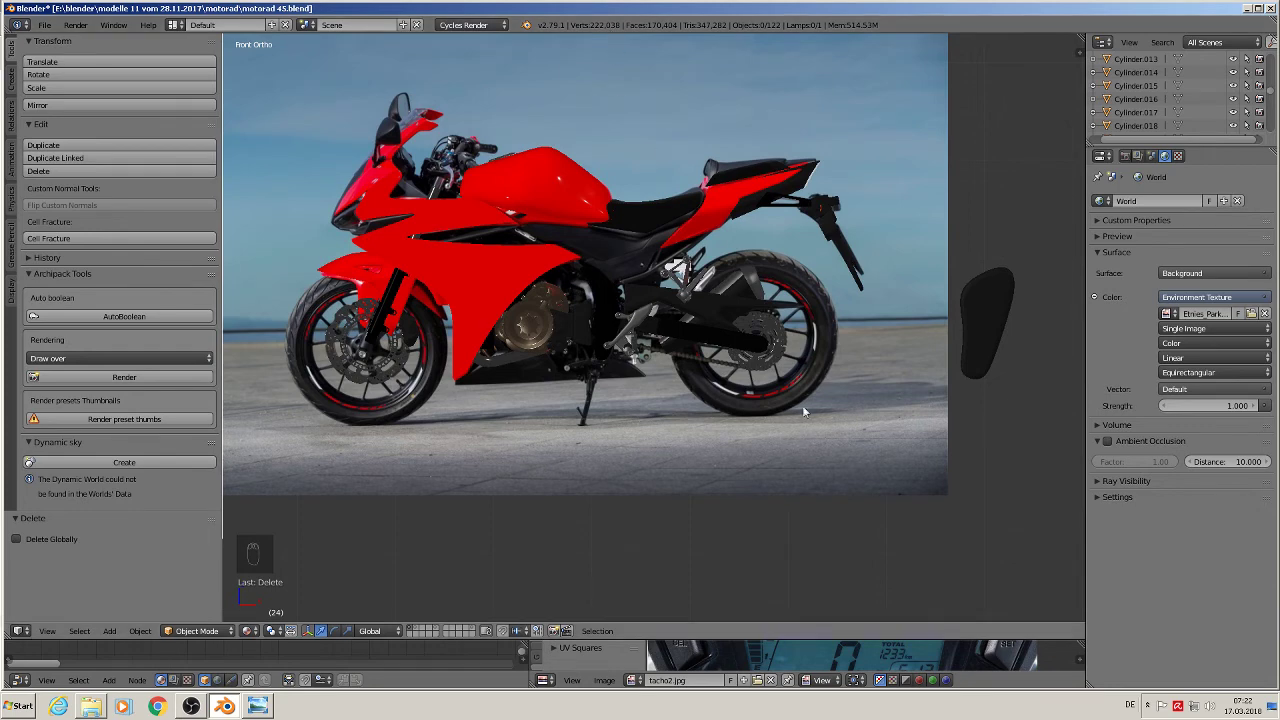
scroll(802, 405, up, 2)
click(749, 327)
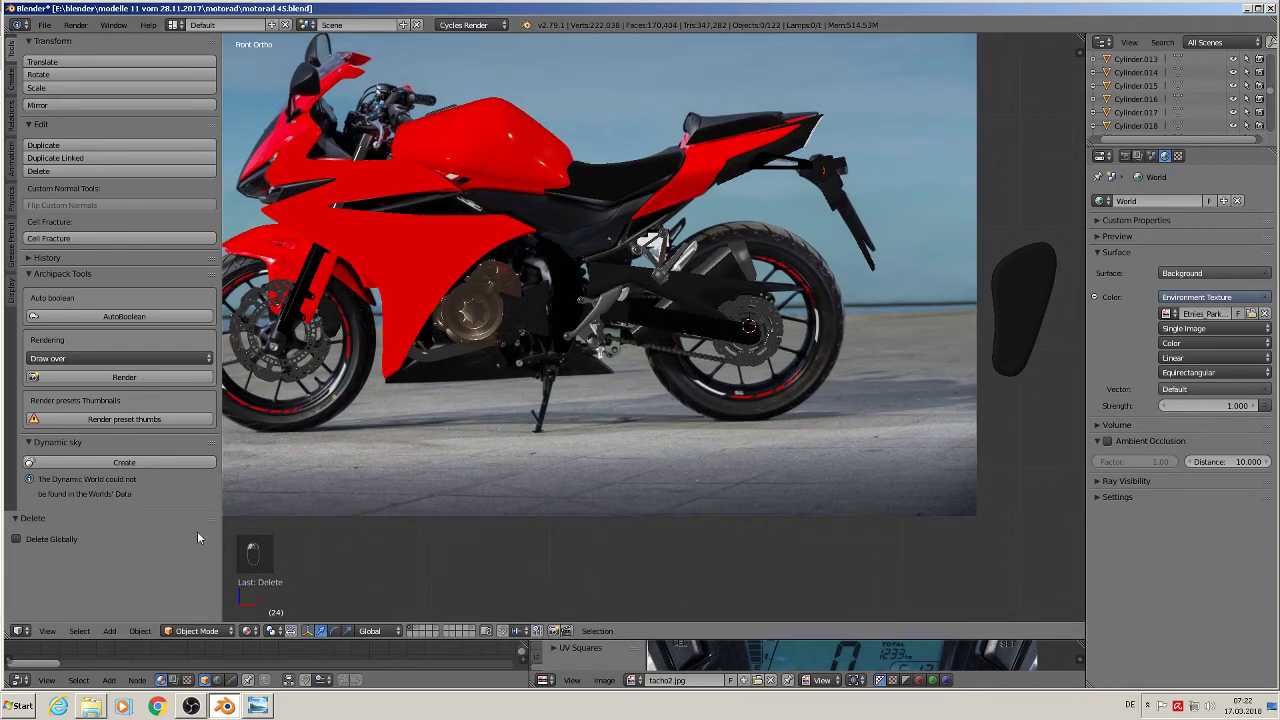
click(110, 631)
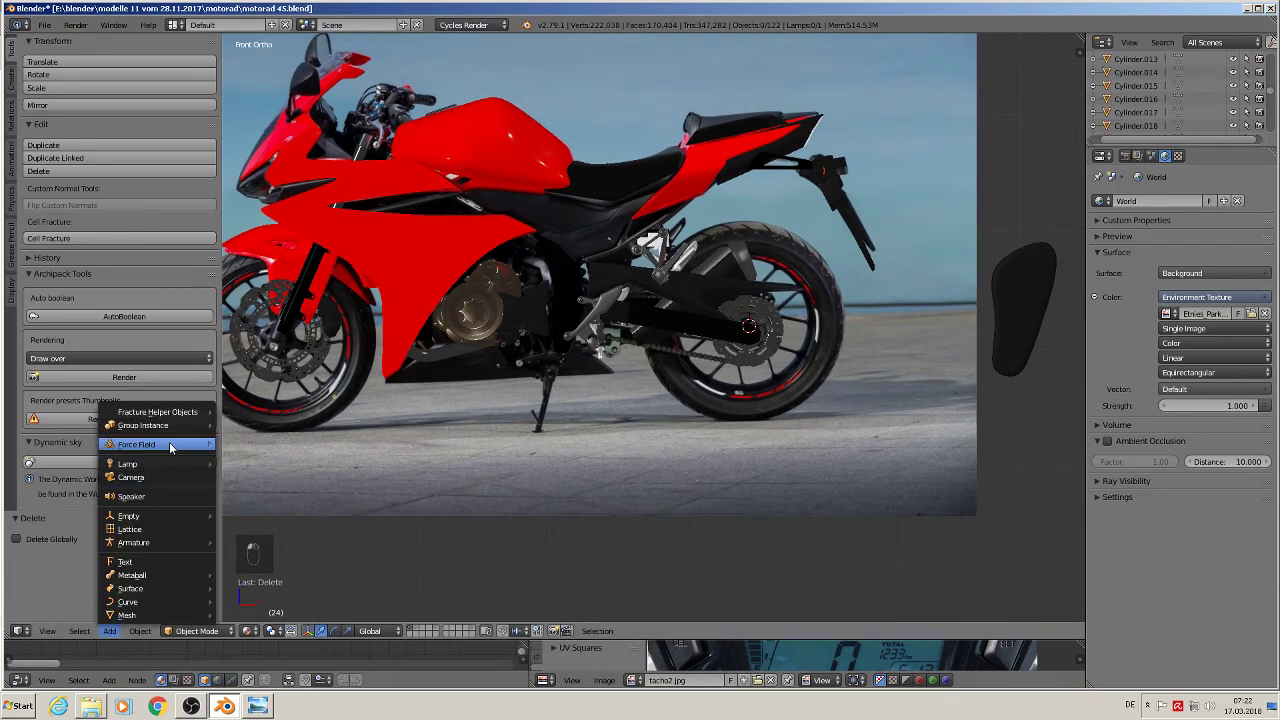
mouse_move(200, 425)
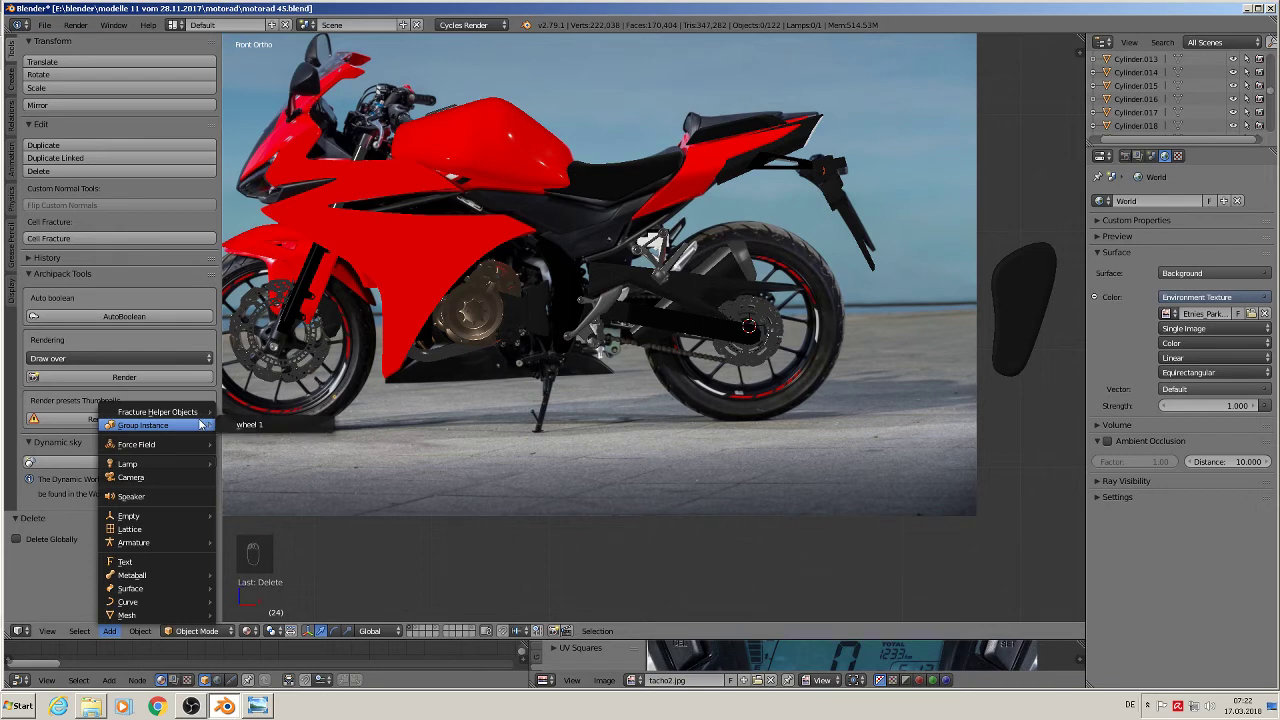
click(259, 425)
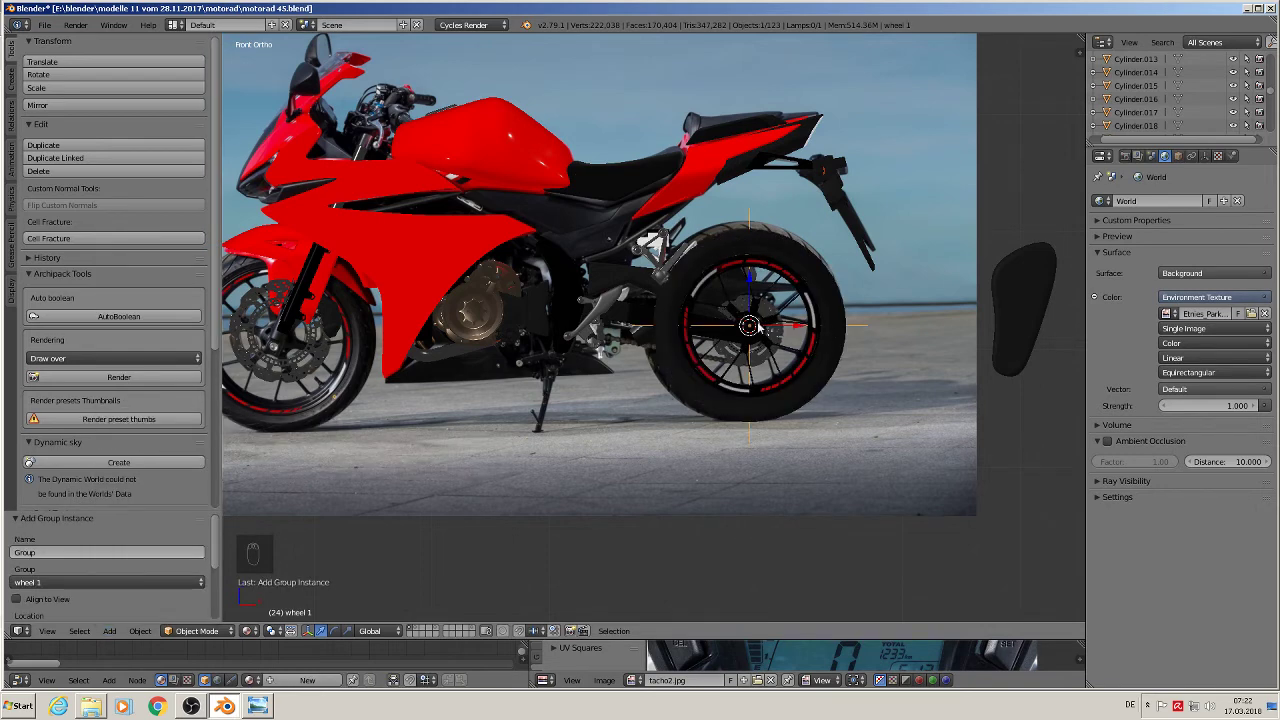
- Shift the rear wheel instance about 0.417 along Y and set its empty's display size to 0.21
middle_drag(772, 420, 782, 352)
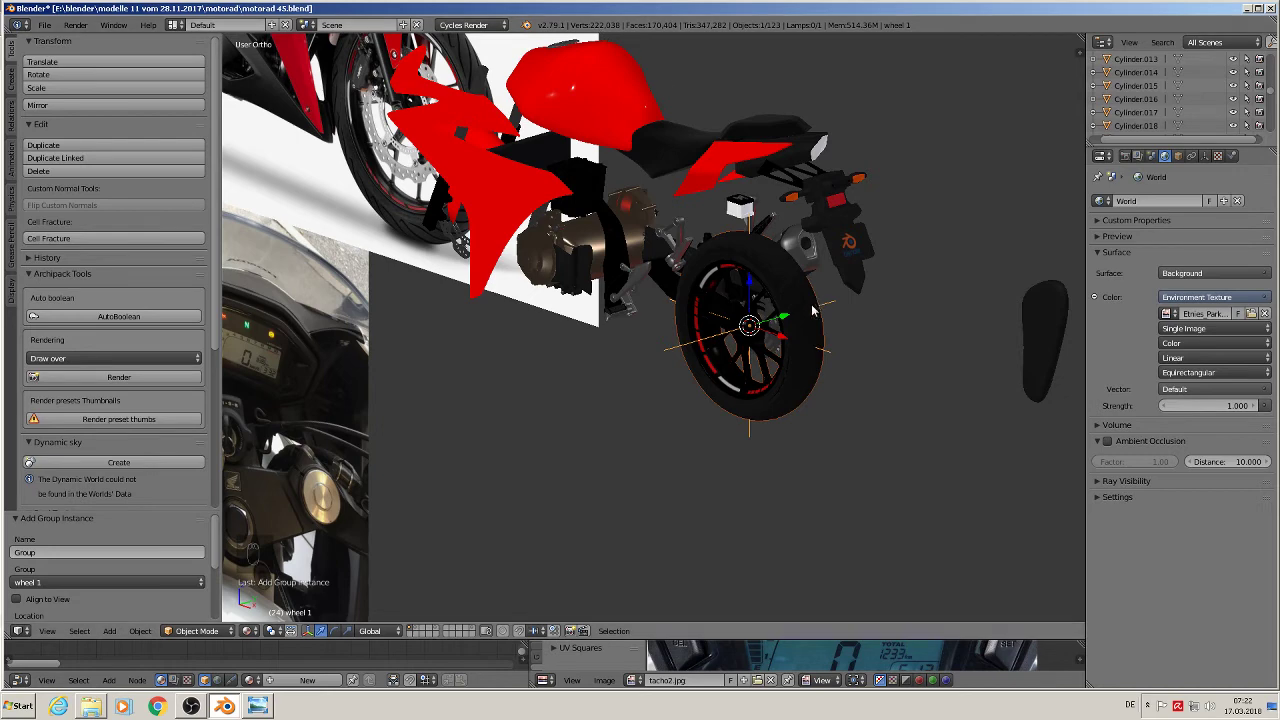
scroll(811, 308, up, 2)
drag(753, 325, 798, 322)
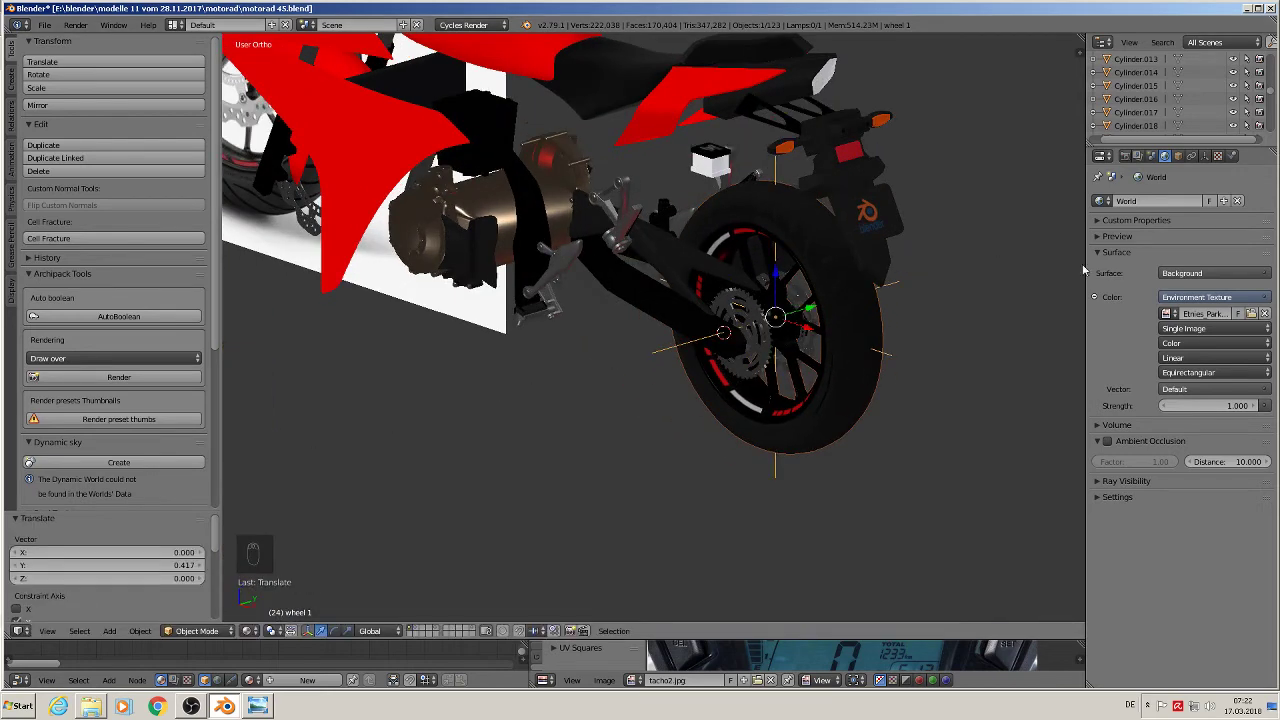
click(1204, 156)
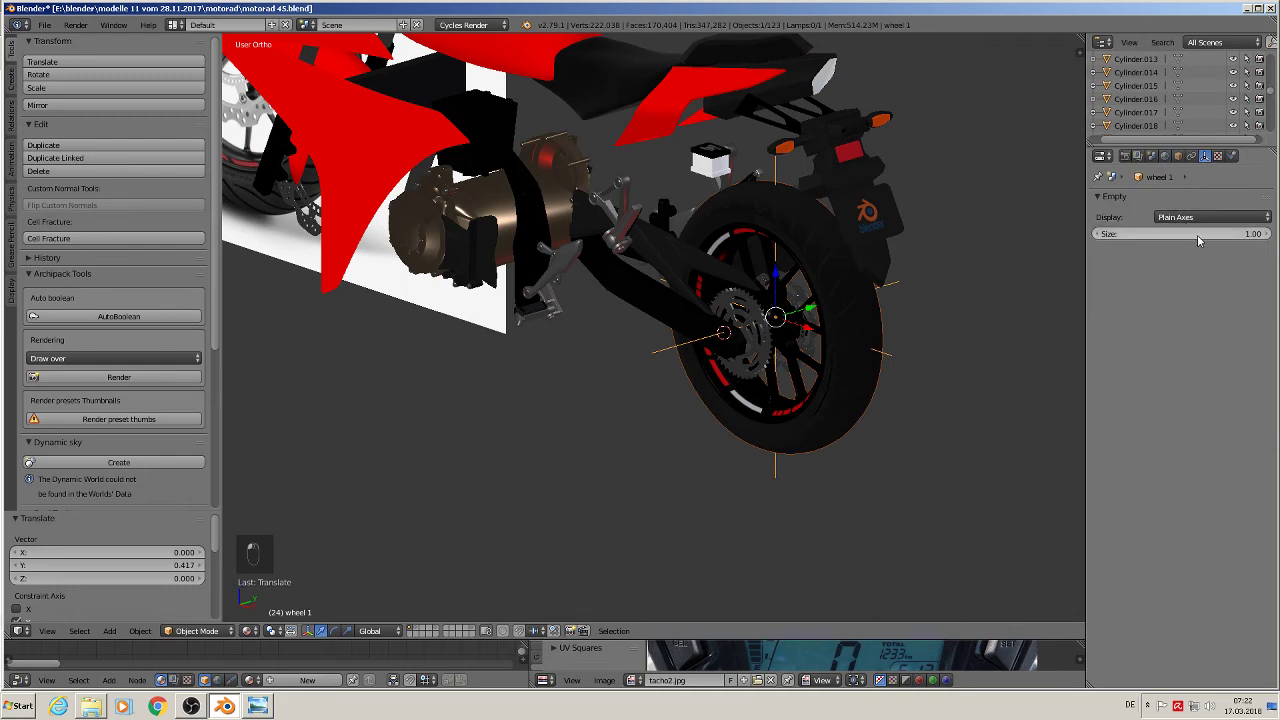
drag(1200, 234, 1155, 234)
- Duplicate the rear wheel instance and move the copy about -4.003 along X onto the front wheel hub
key(KP_1)
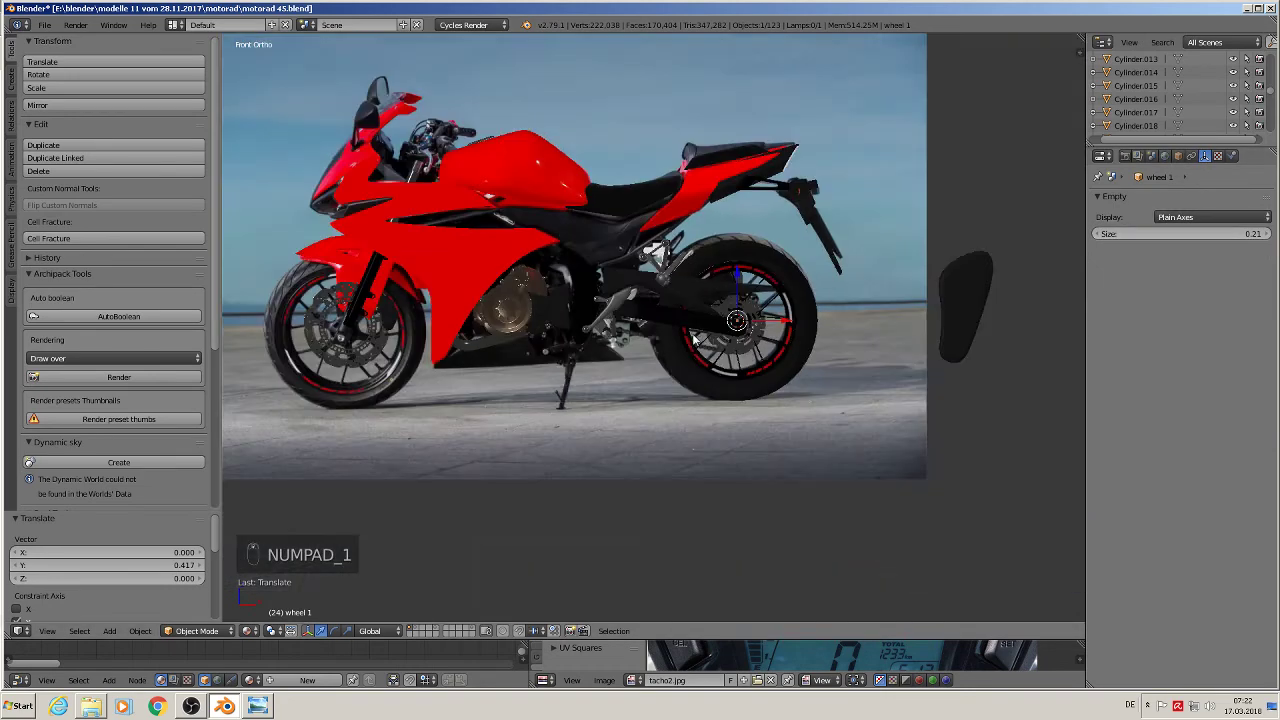
shift+middle_drag(748, 370, 915, 357)
key(shift+d)
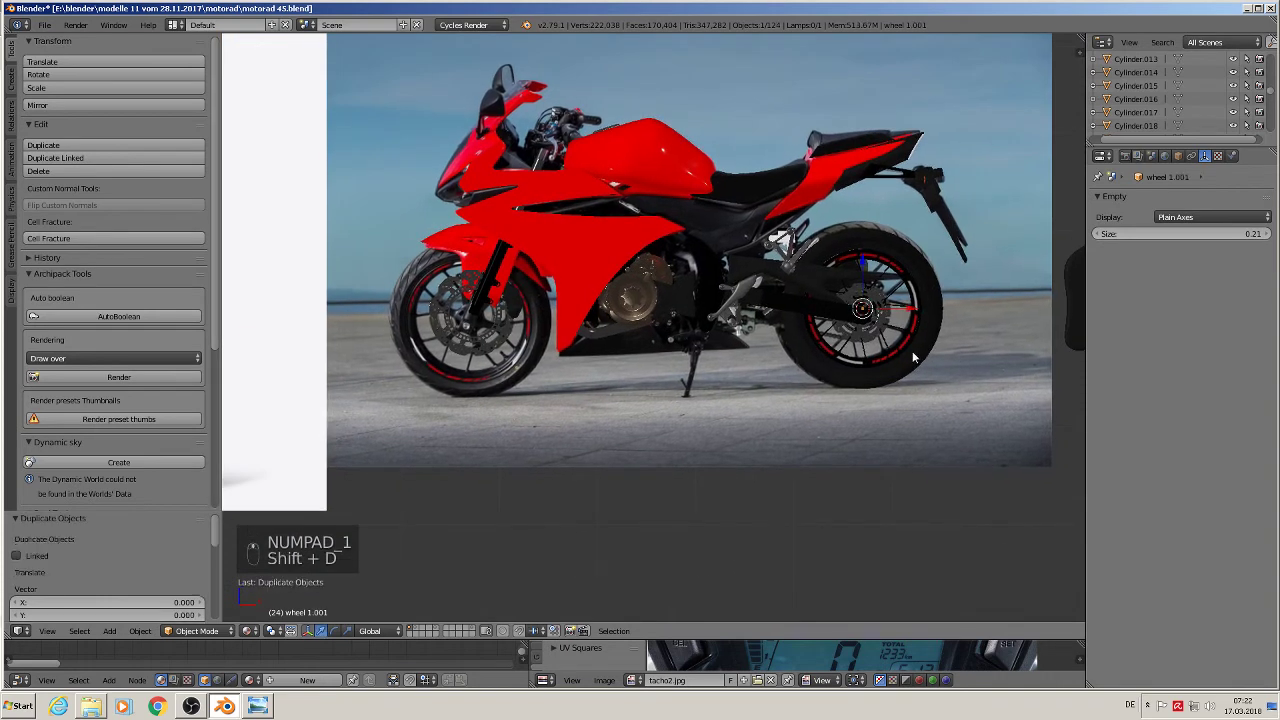
key(x)
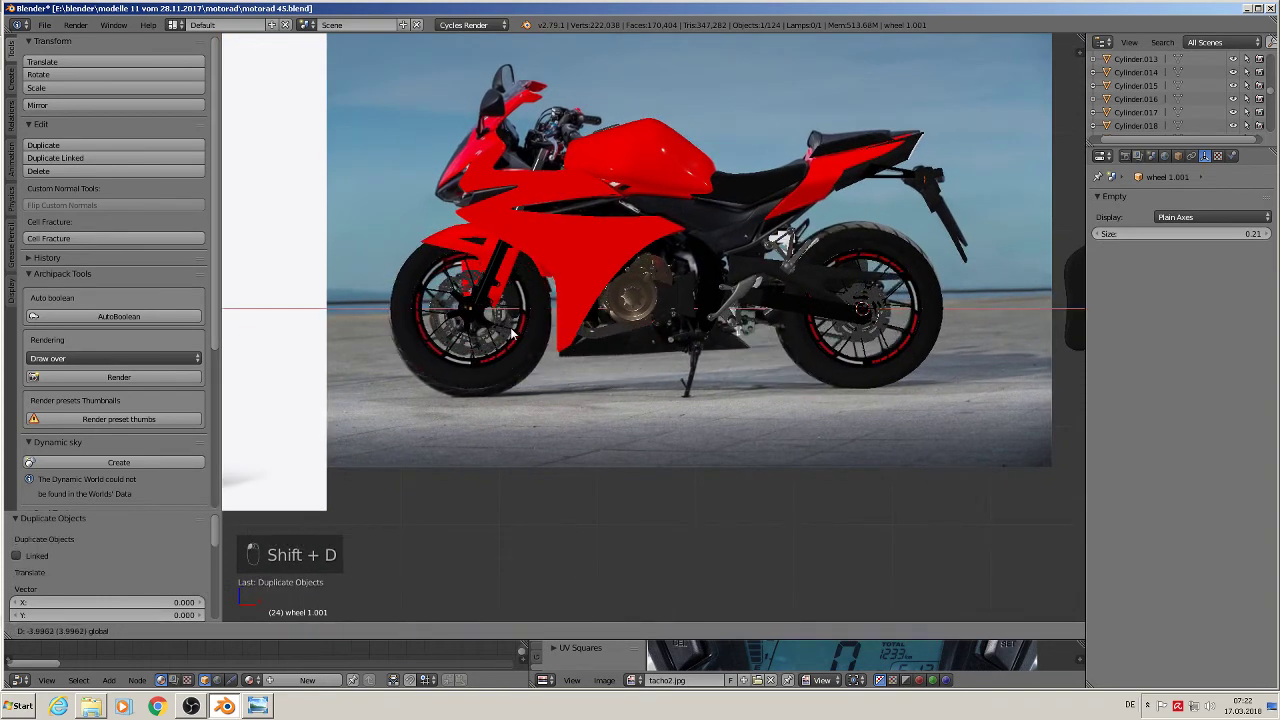
click(500, 310)
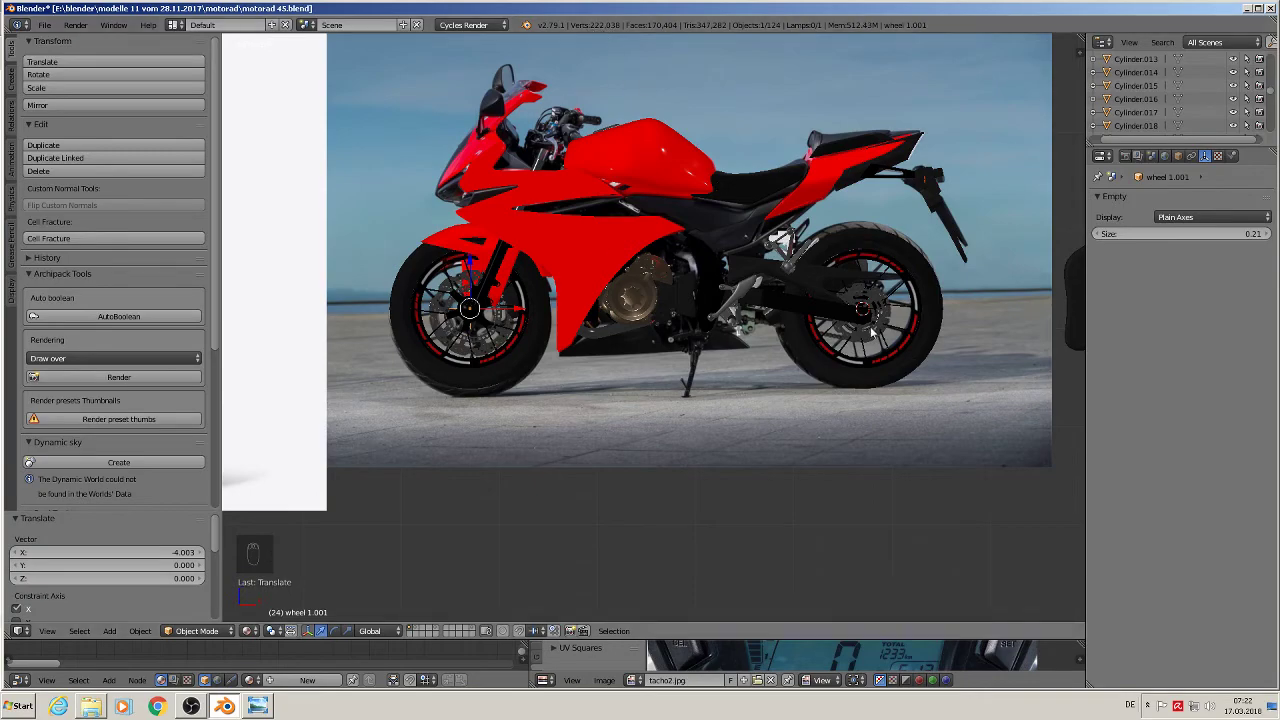
middle_drag(868, 364, 822, 378)
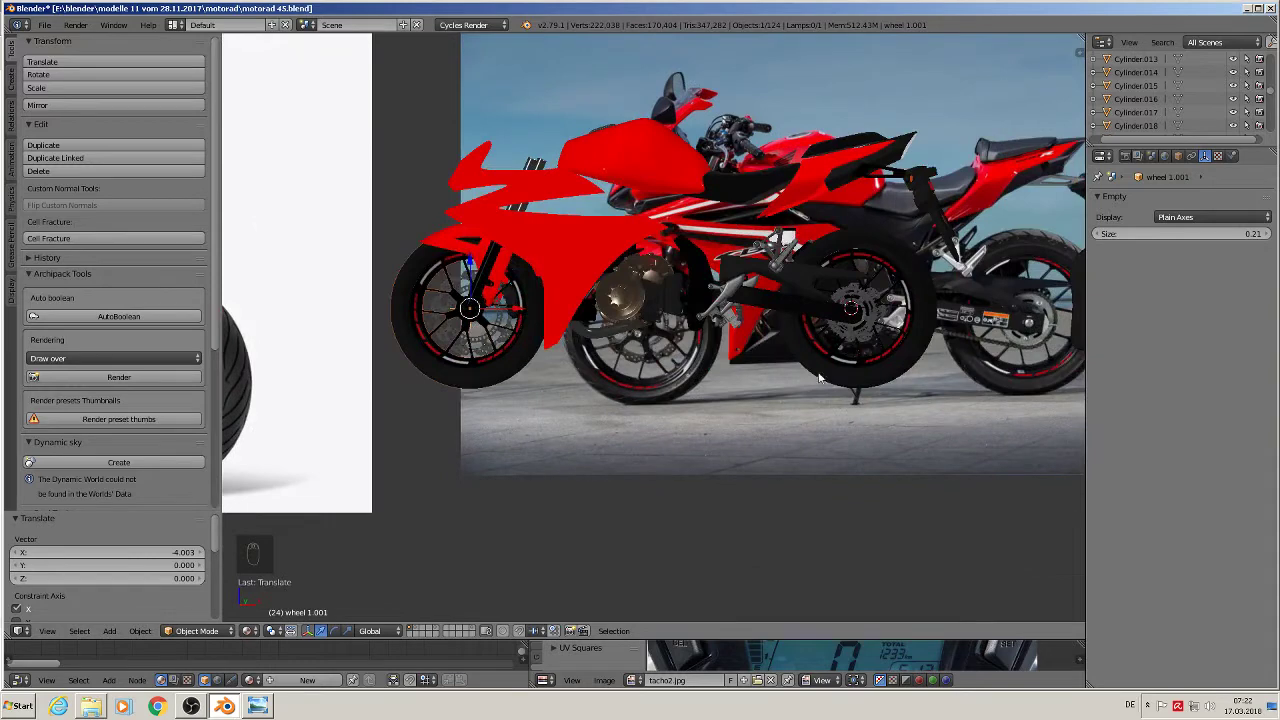
- Save the motorcycle file with the front wheel instance in place
click(44, 24)
click(71, 121)
scroll(770, 370, down, 3)
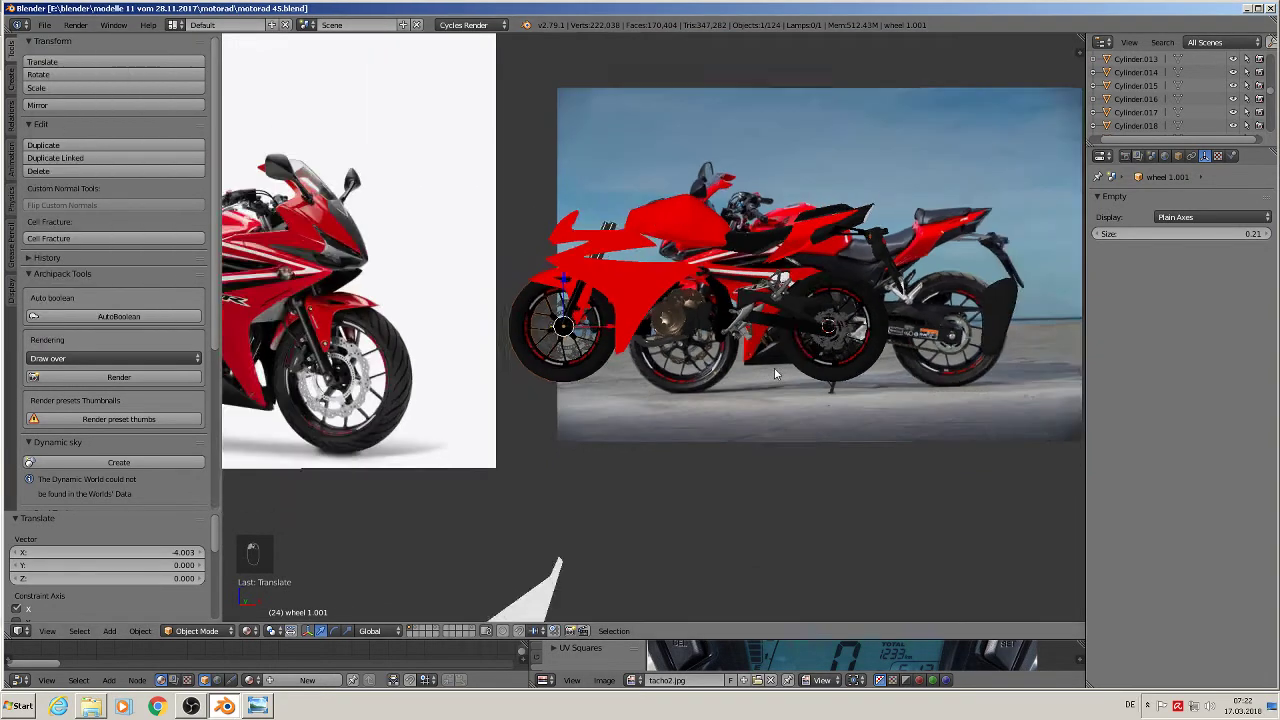
shift+middle_drag(751, 345, 751, 361)
scroll(699, 381, up, 2)
scroll(699, 381, up, 1)
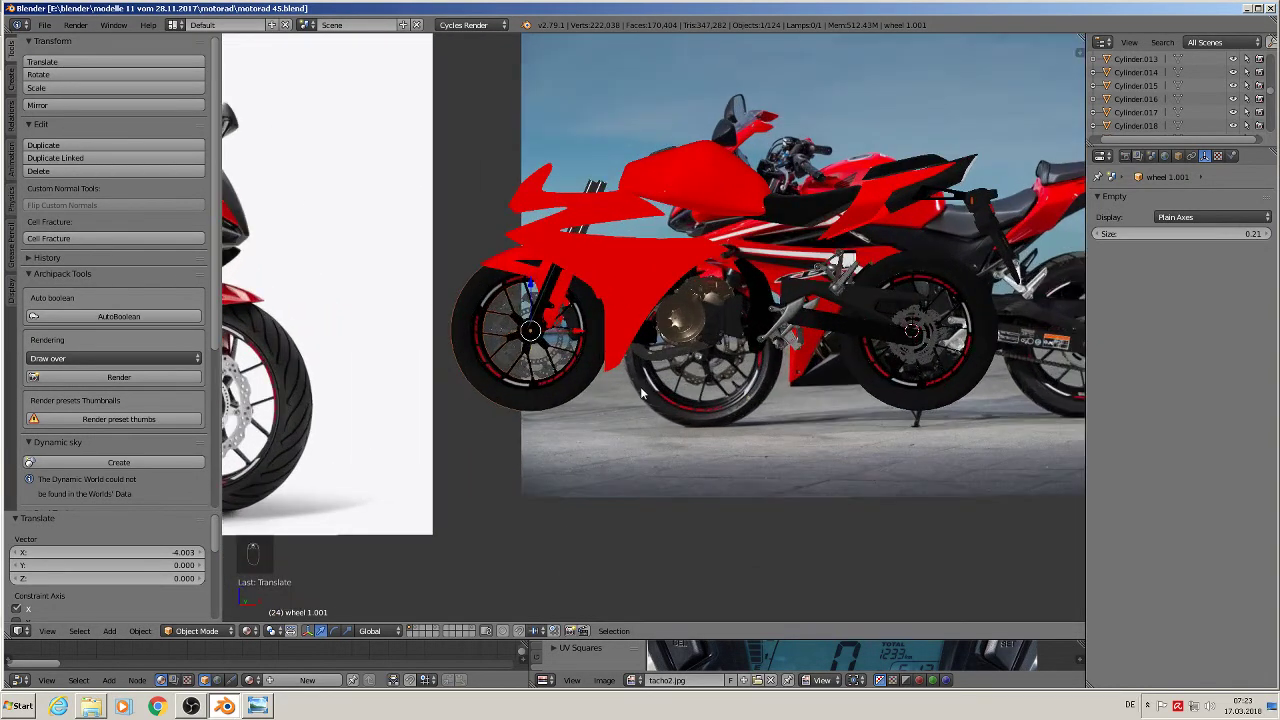
- Select the front wheel's brake disc and move it to layer 5
key(KP_1)
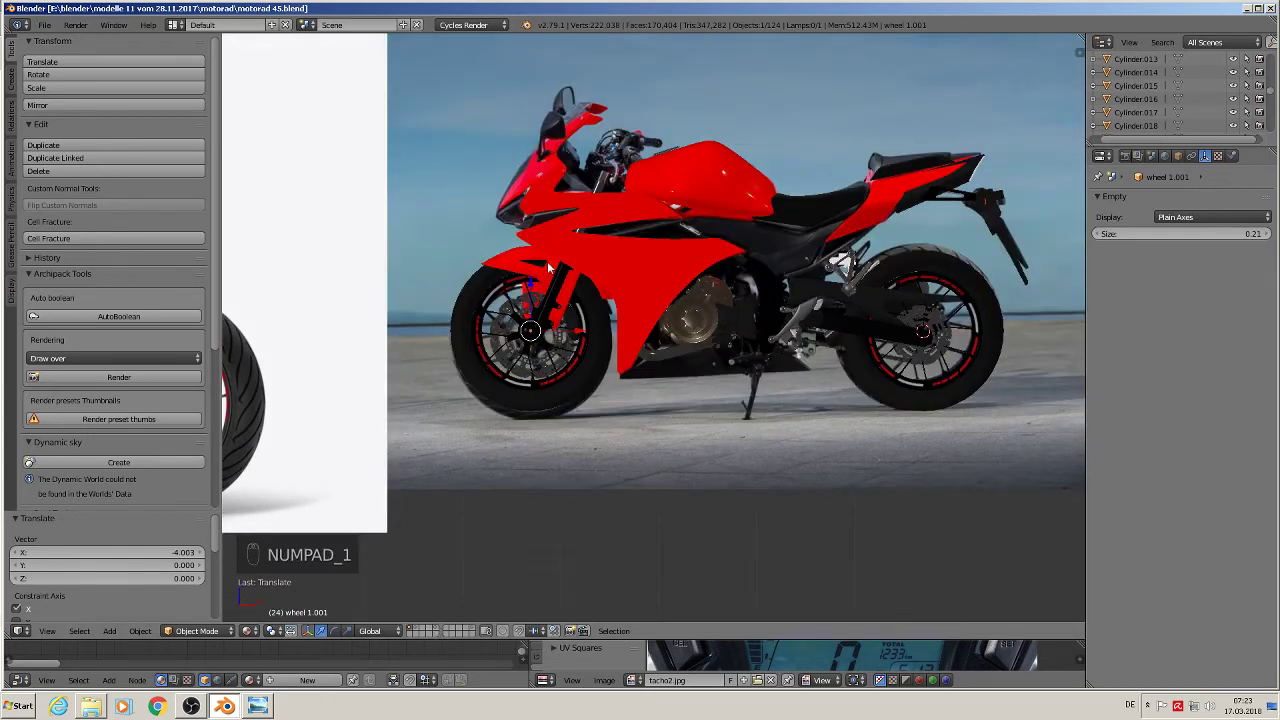
scroll(549, 407, up, 4)
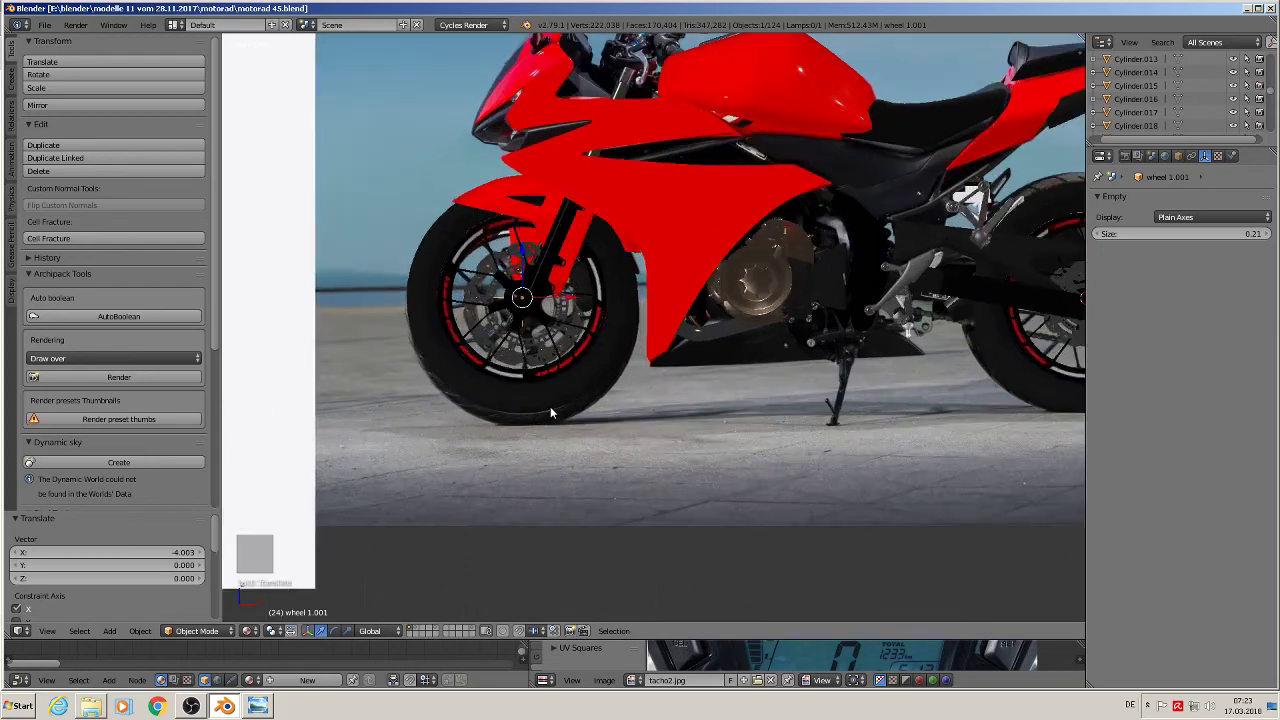
right_click(486, 194)
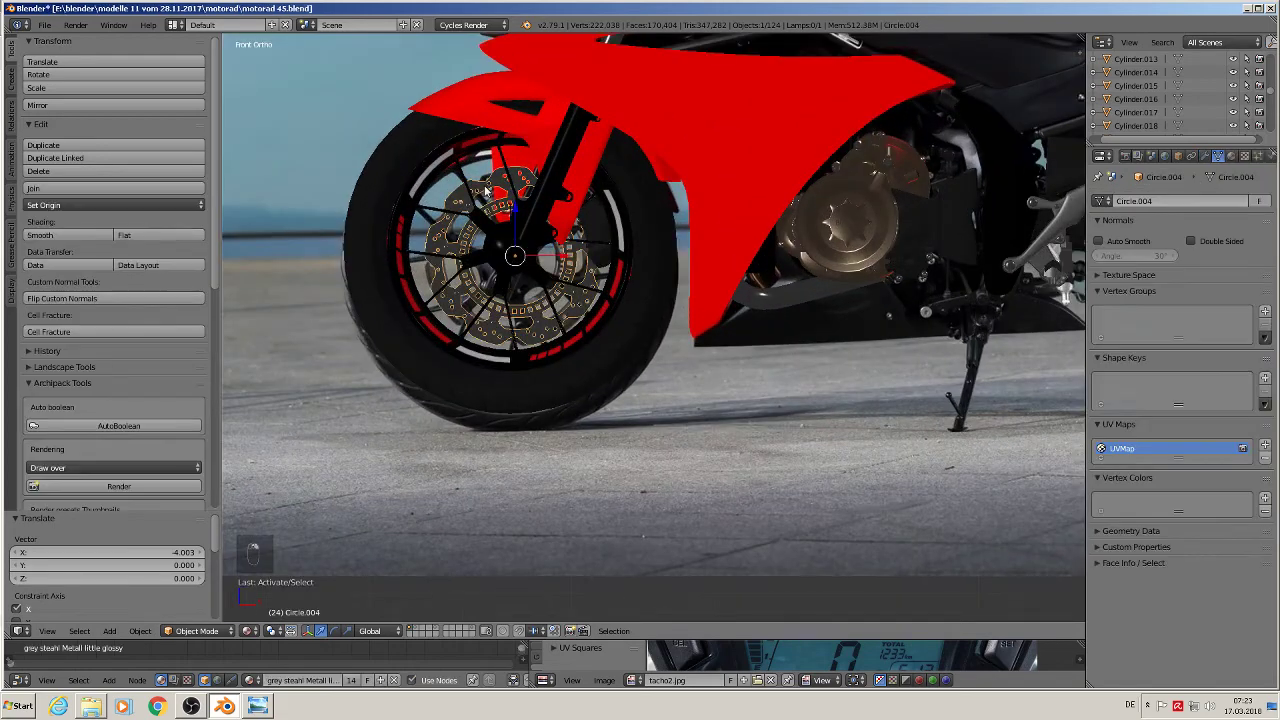
scroll(532, 262, up, 2)
middle_drag(529, 297, 517, 322)
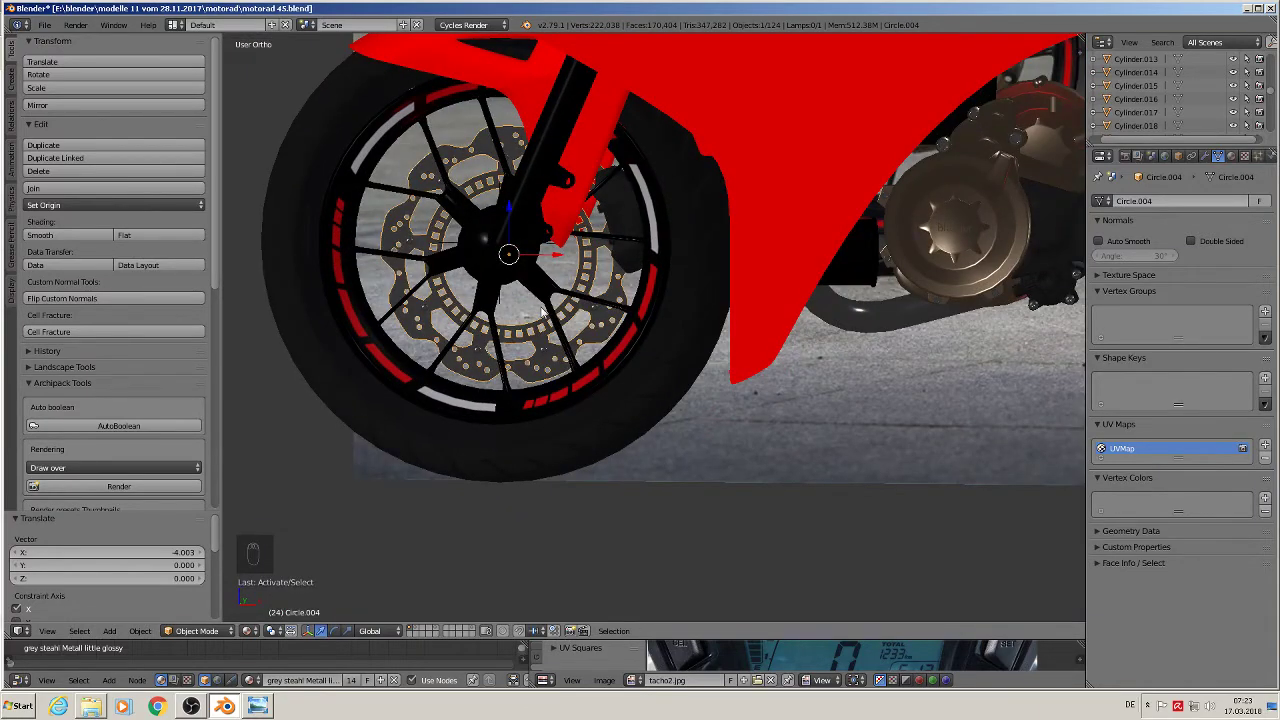
key(KP_1)
key(m)
key(m)
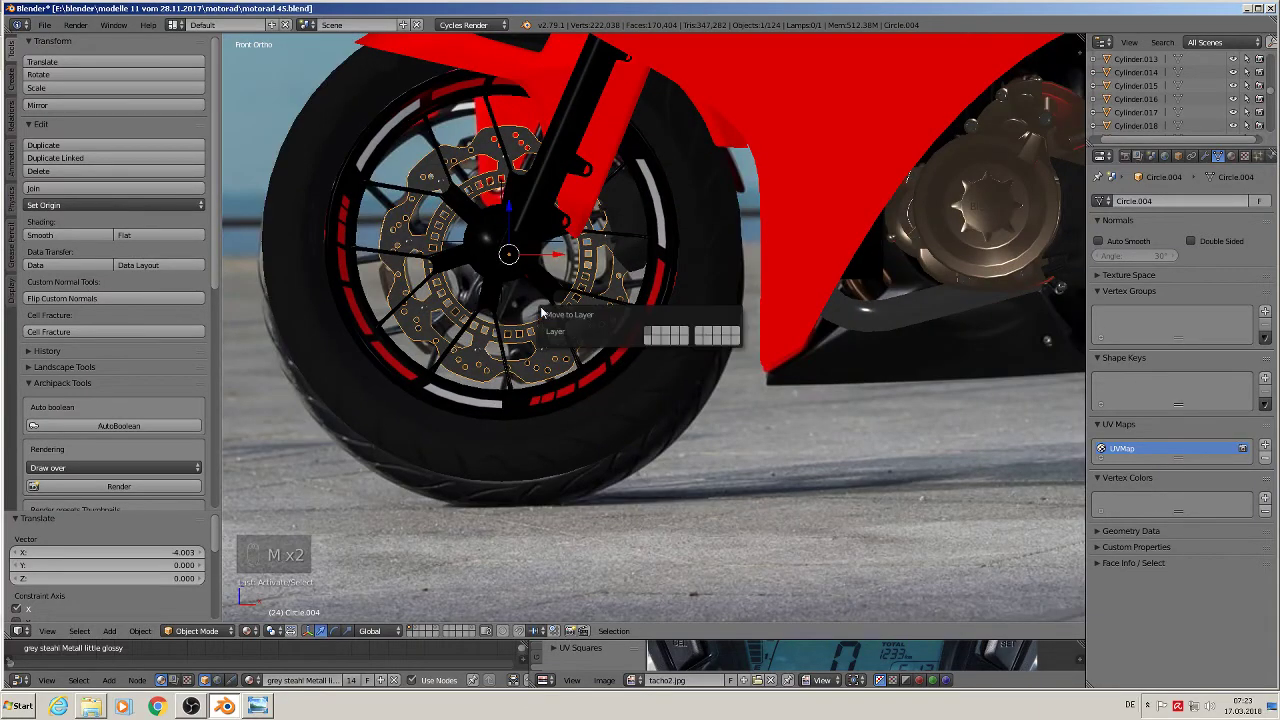
click(686, 334)
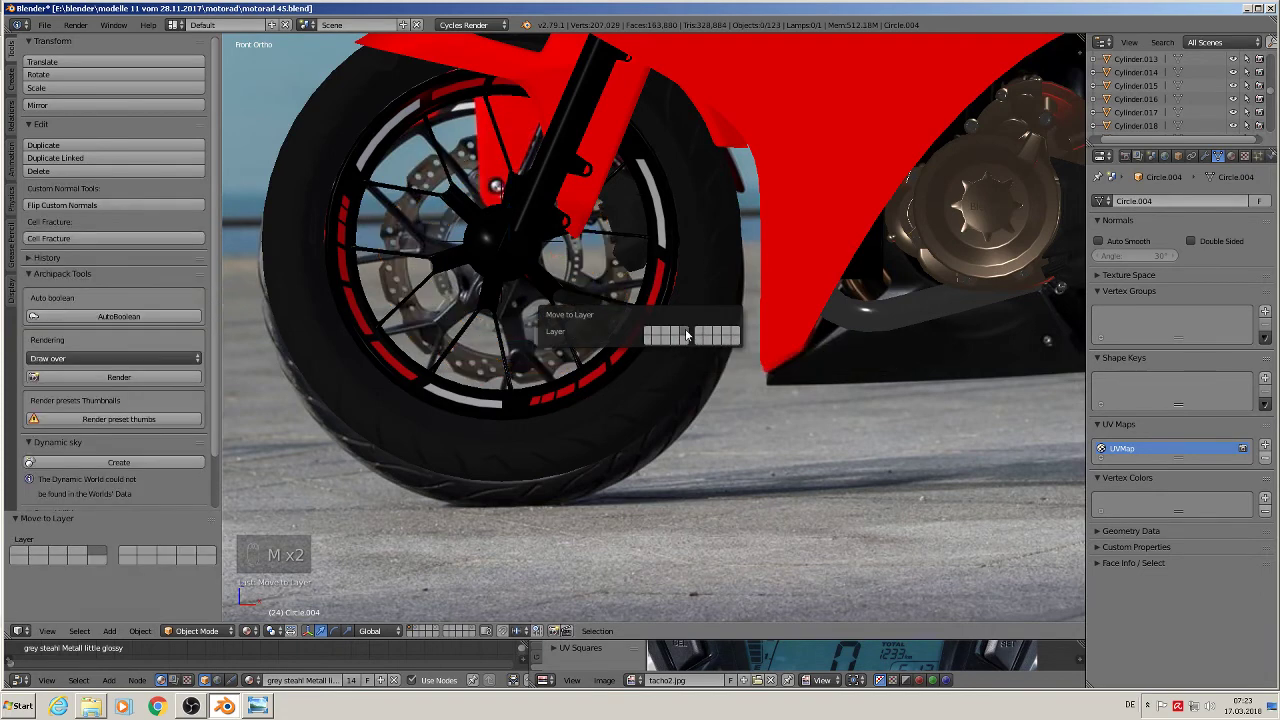
- Show the layer holding the brake disc and the source wheel, and clear the disc's location to the world origin
click(437, 628)
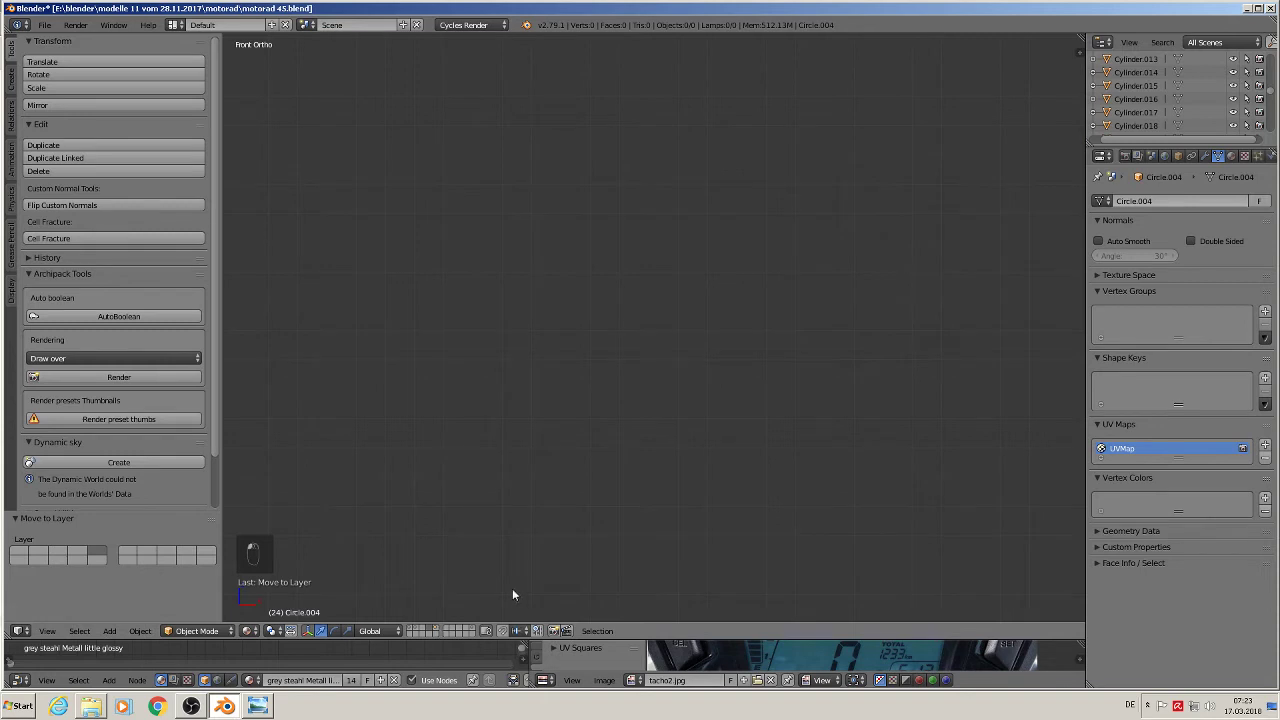
scroll(701, 478, down, 10)
mouse_move(703, 489)
middle_down()
mouse_move(626, 521)
mouse_move(677, 555)
mouse_move(699, 513)
middle_up()
click(437, 629)
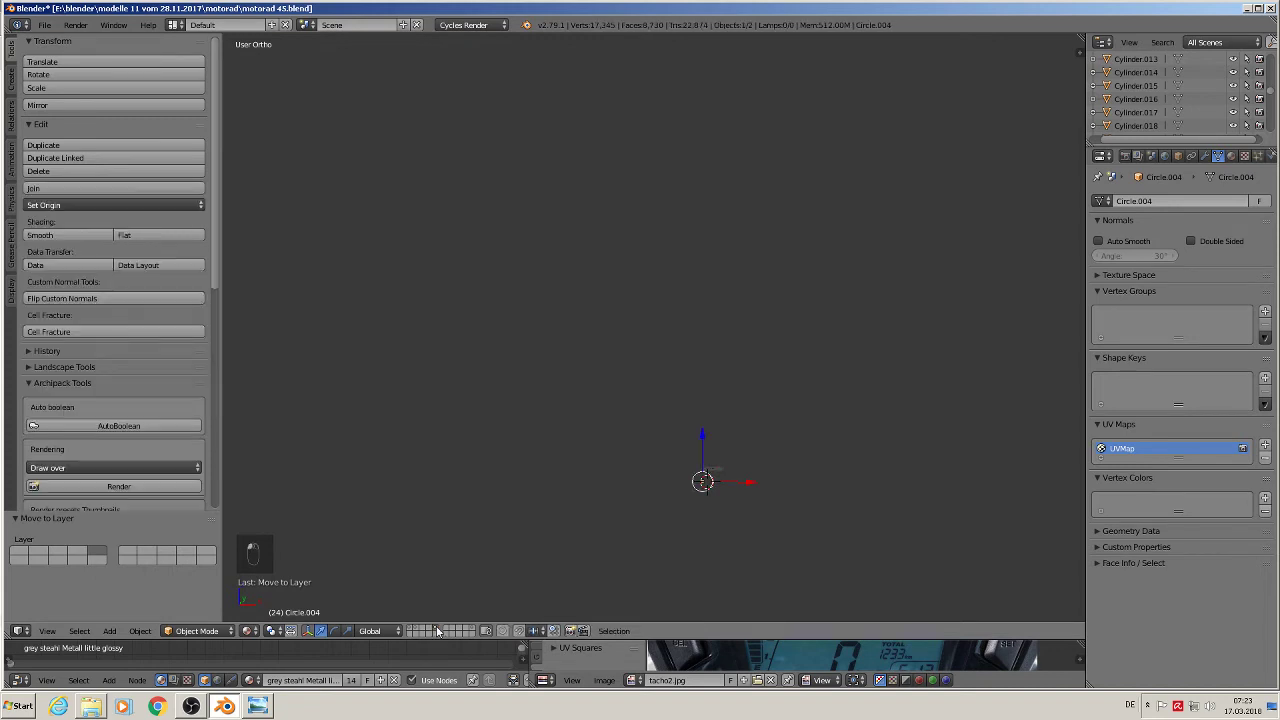
scroll(675, 527, up, 10)
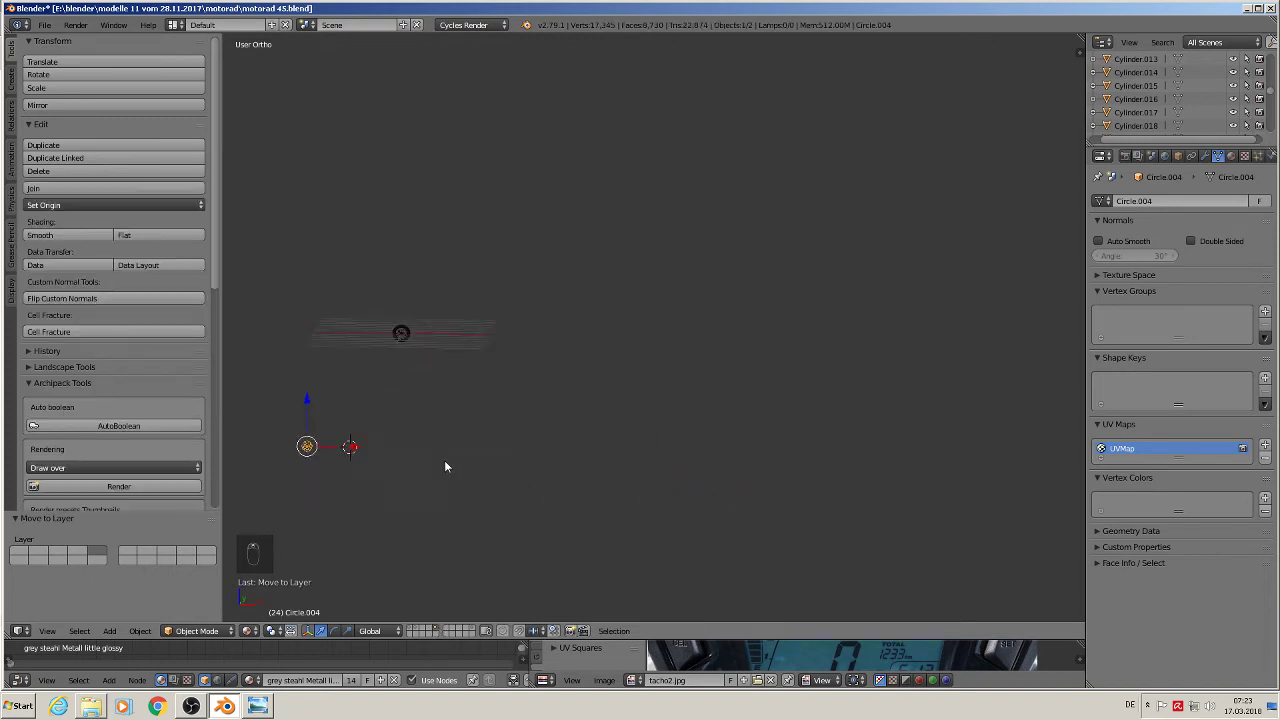
shift+middle_drag(320, 389, 677, 349)
scroll(670, 345, up, 2)
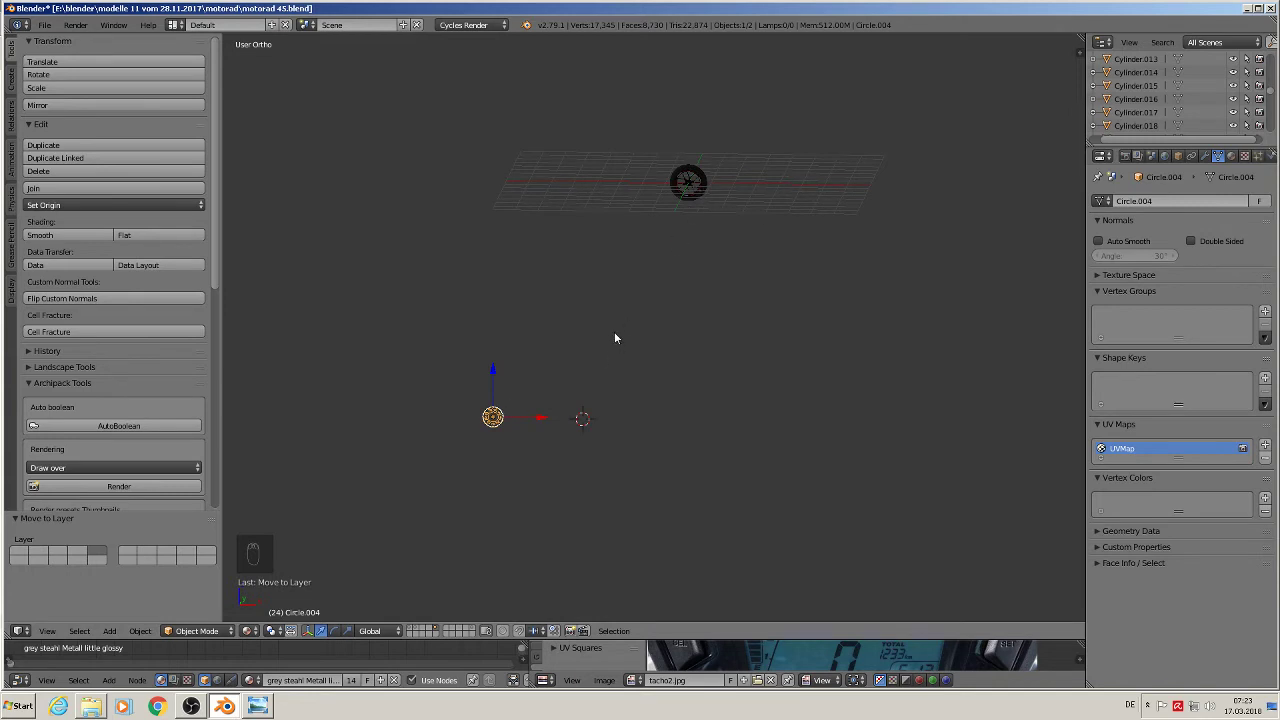
key(shift+c)
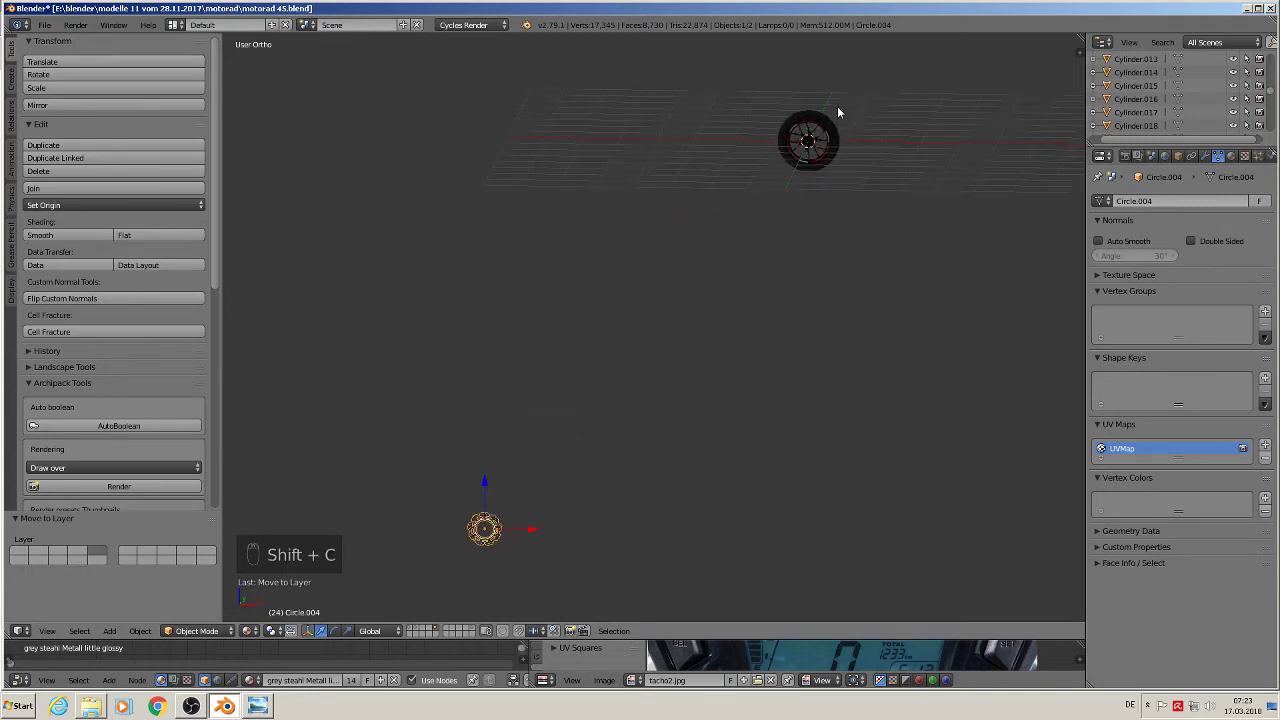
key(alt+g)
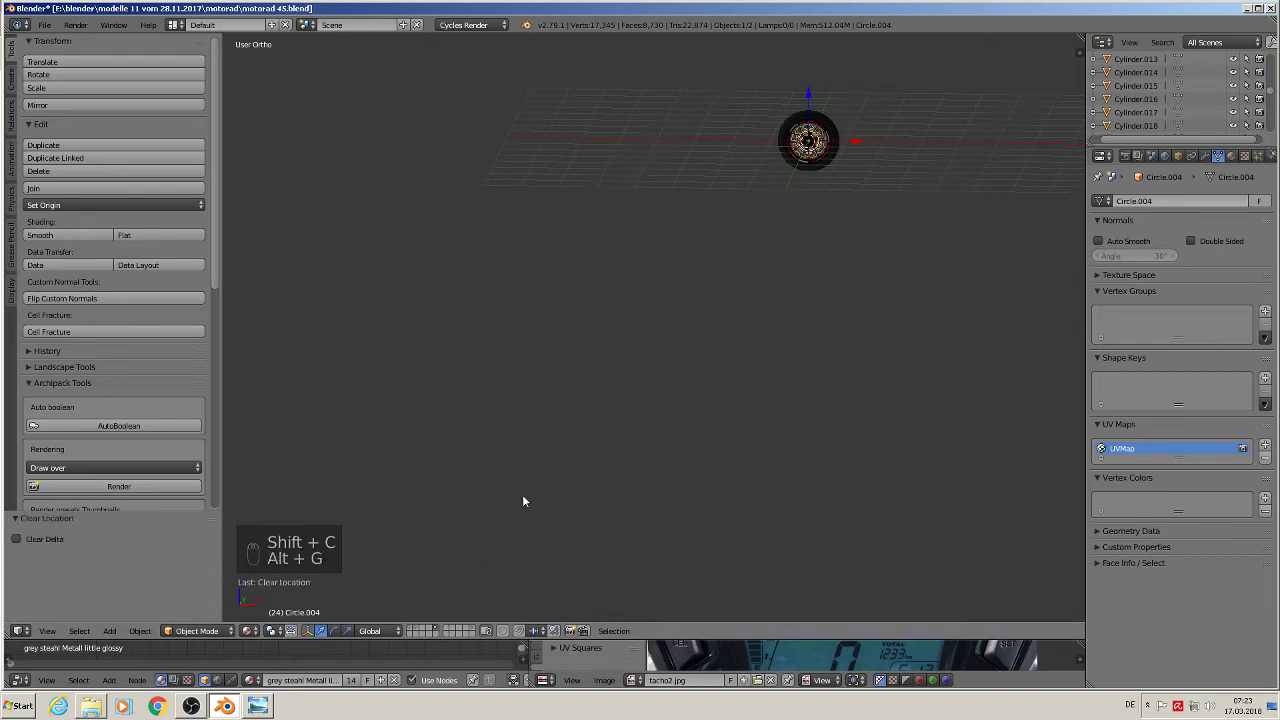
- Put the brake disc into a new group named "brake circle"
key(KP_1)
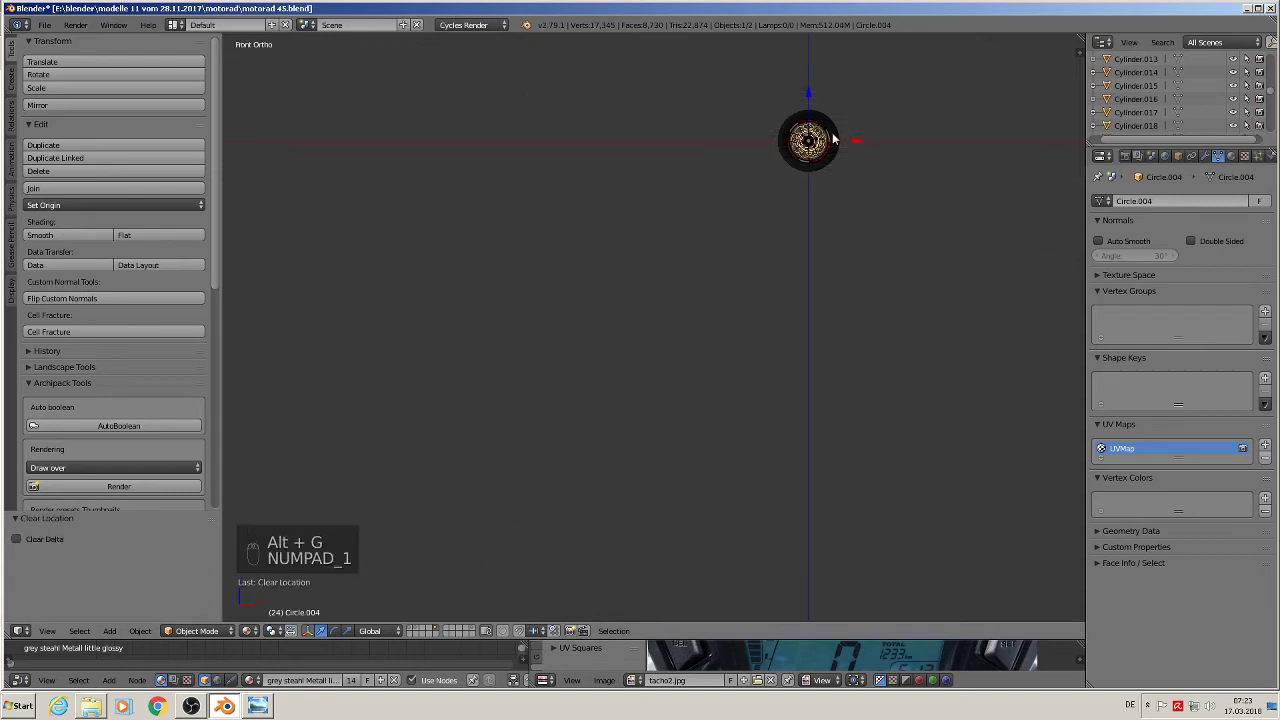
key(KP_Enter)
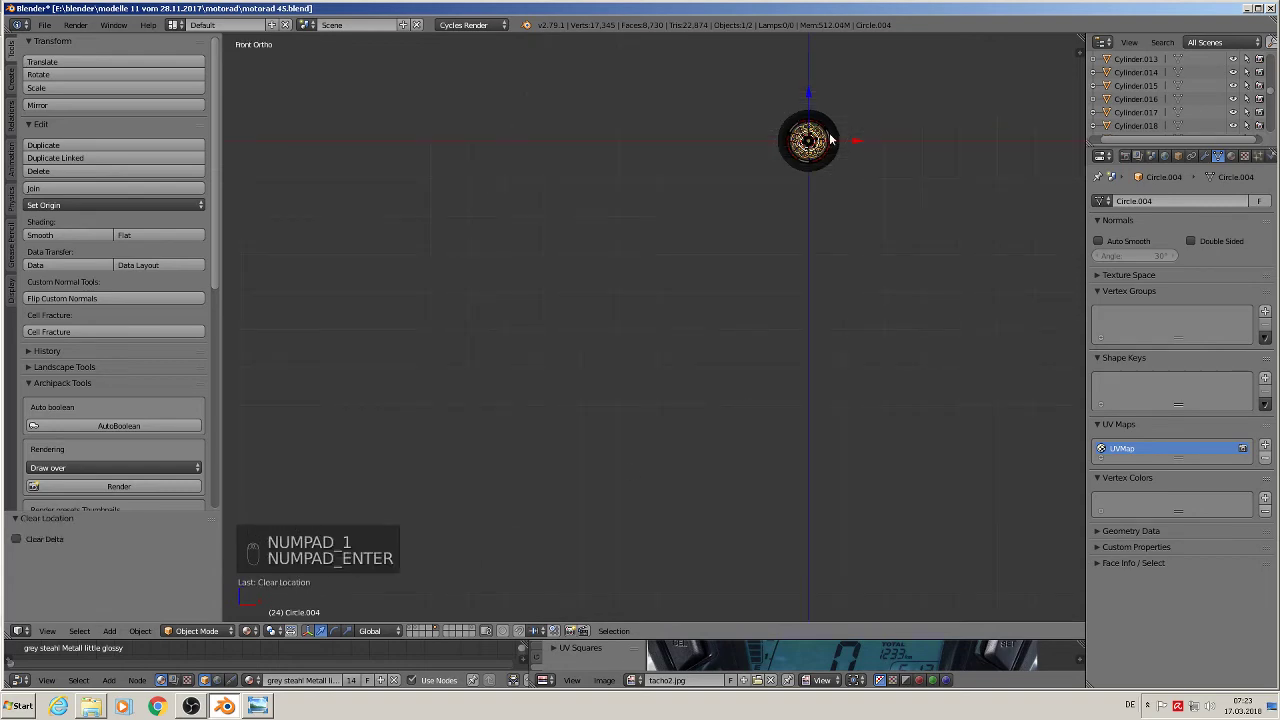
key(KP_Decimal)
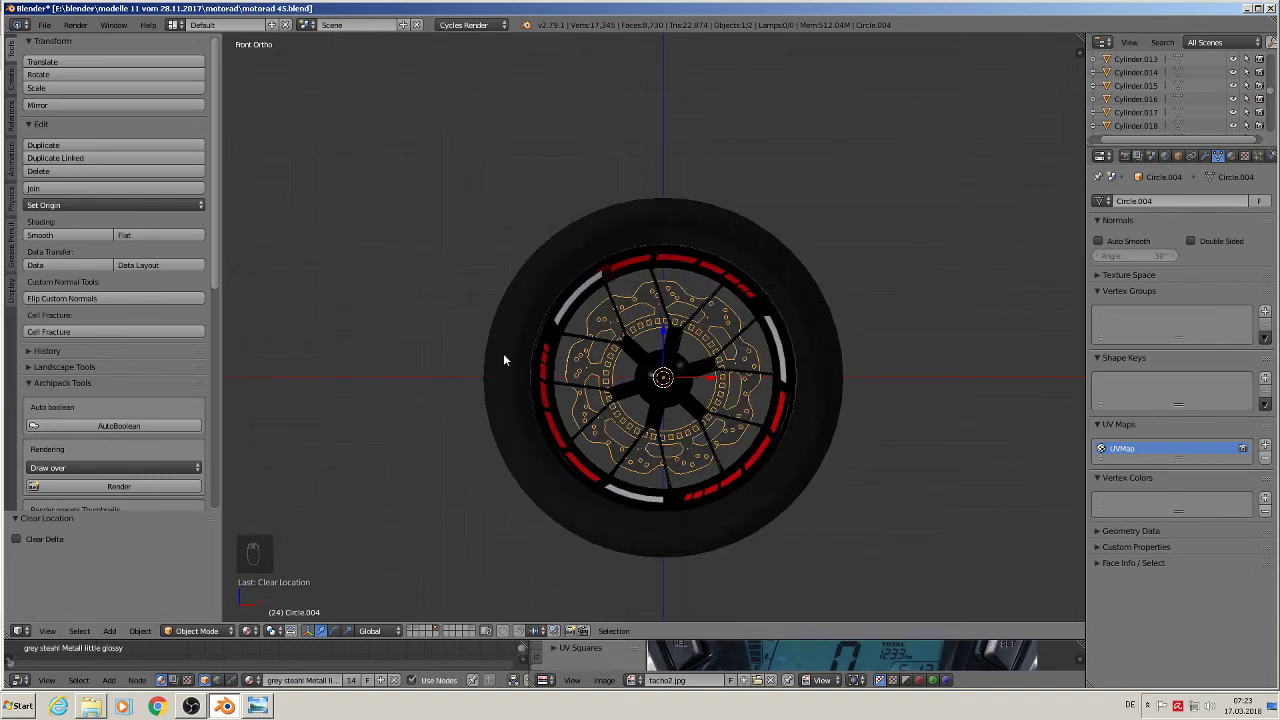
key(ctrl+g)
click(65, 551)
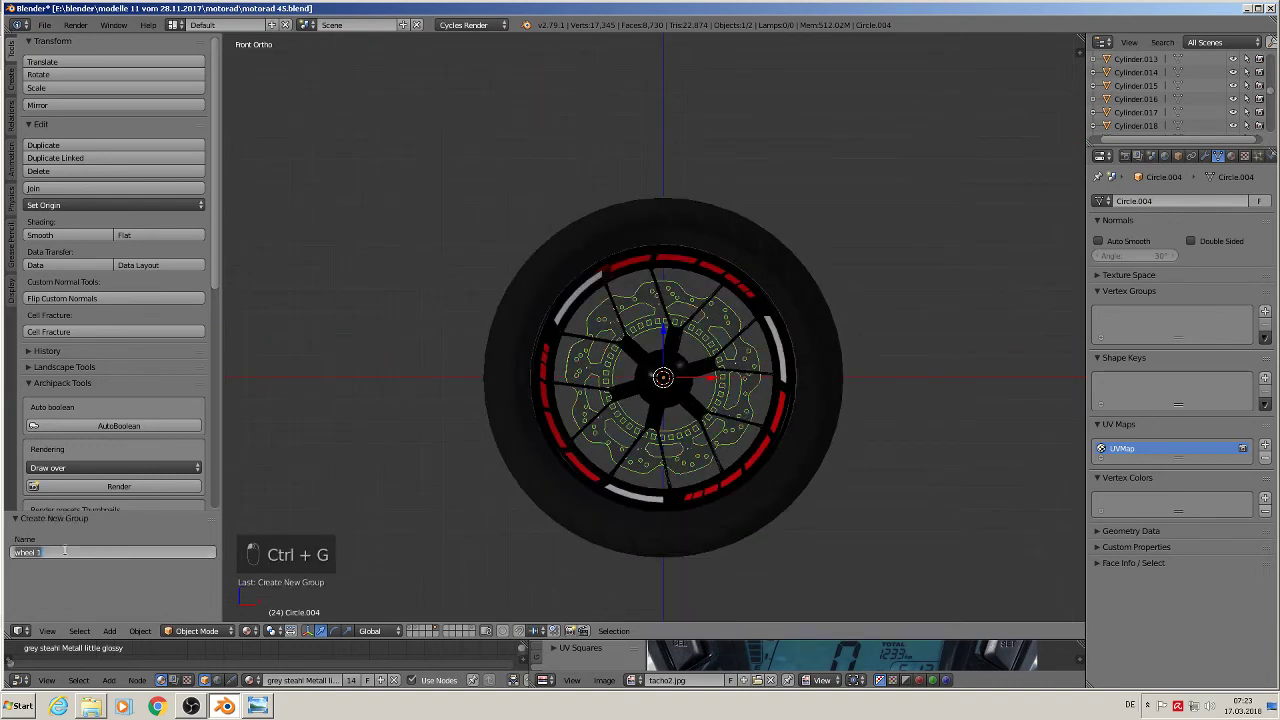
text(brake circle)
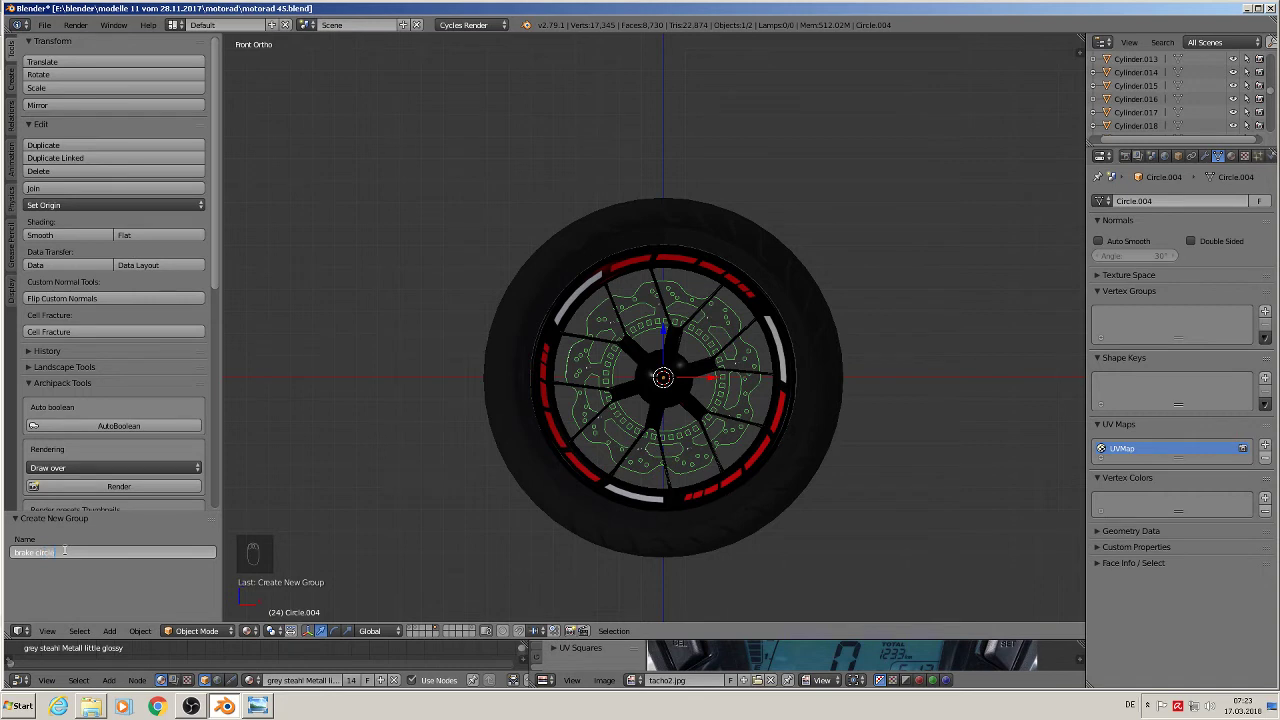
key(Return)
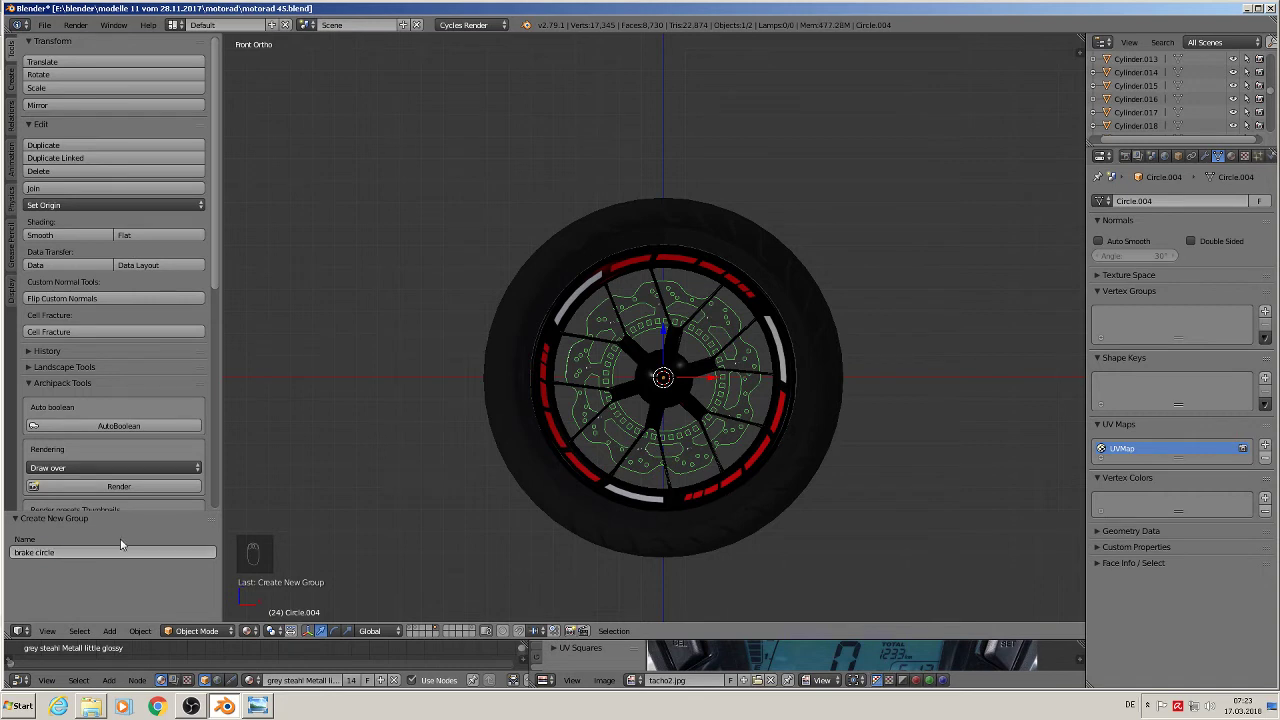
- Show layer 1 with the motorcycle and add a group instance of "brake circle" at the front wheel hub
click(411, 630)
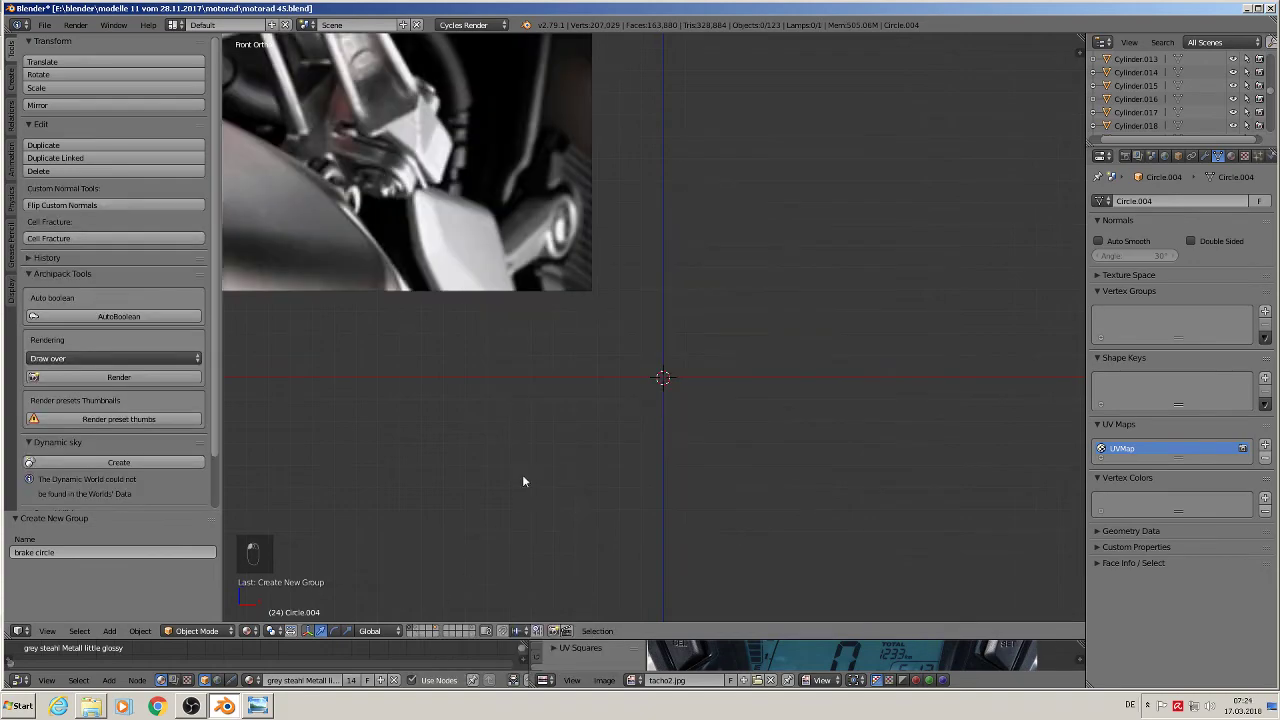
scroll(534, 436, down, 8)
shift+middle_drag(466, 365, 779, 304)
scroll(779, 304, down, 4)
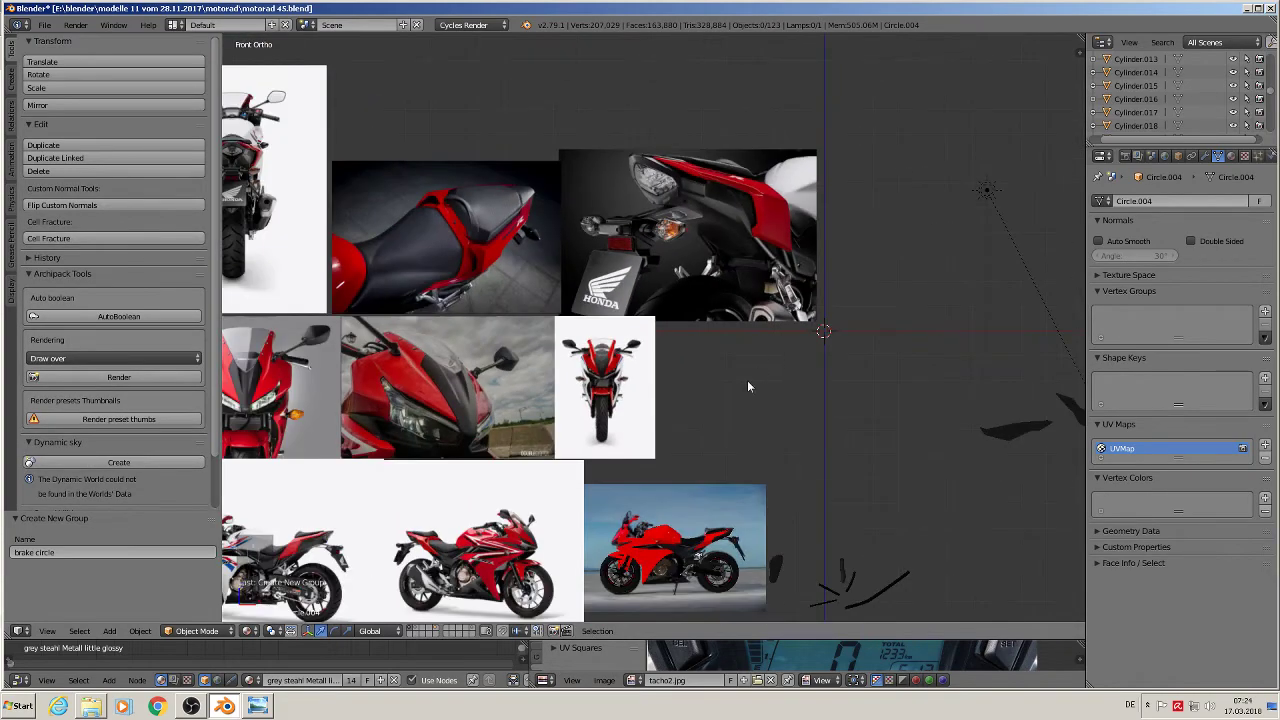
shift+middle_drag(747, 380, 784, 236)
scroll(784, 236, up, 5)
shift+middle_drag(746, 321, 824, 8)
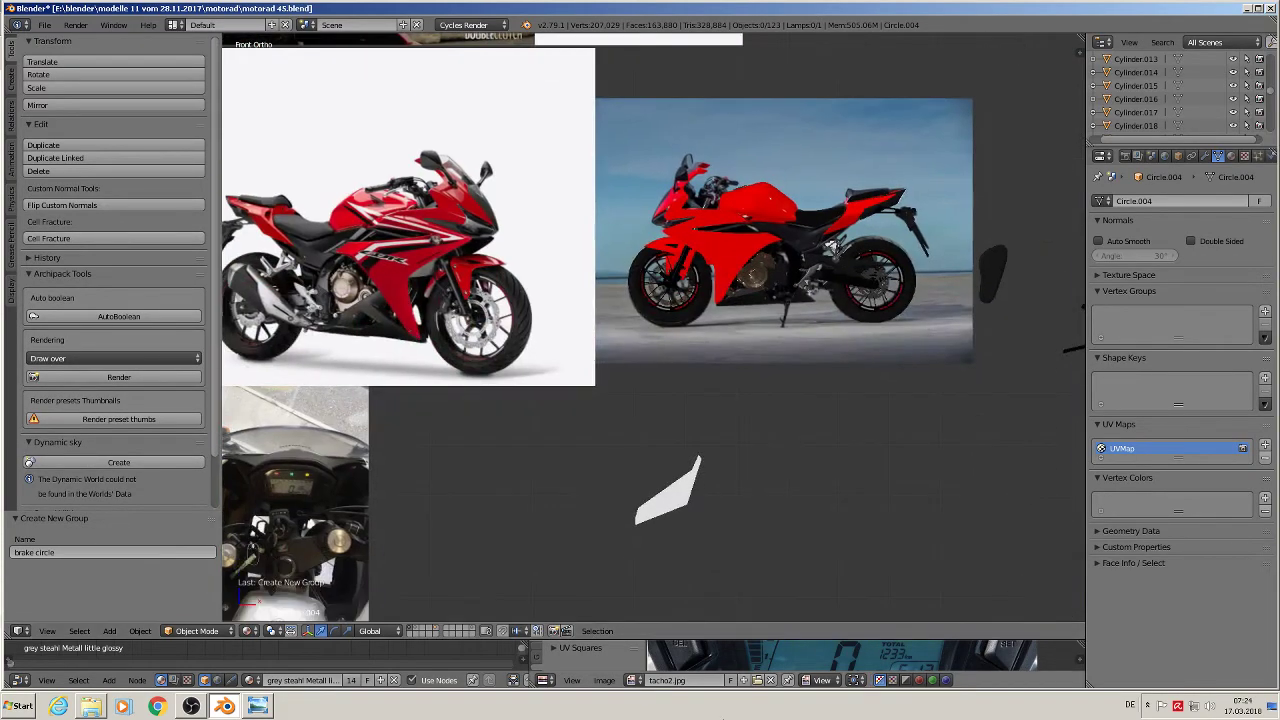
scroll(693, 275, up, 6)
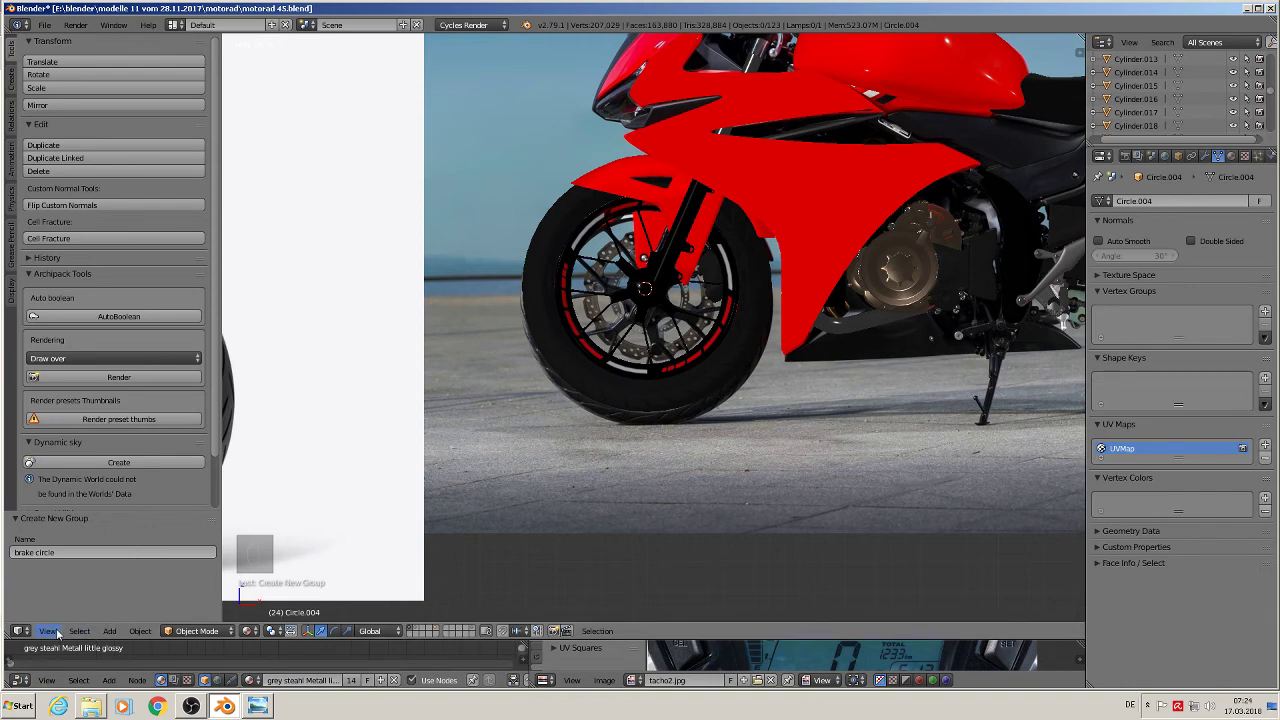
click(110, 631)
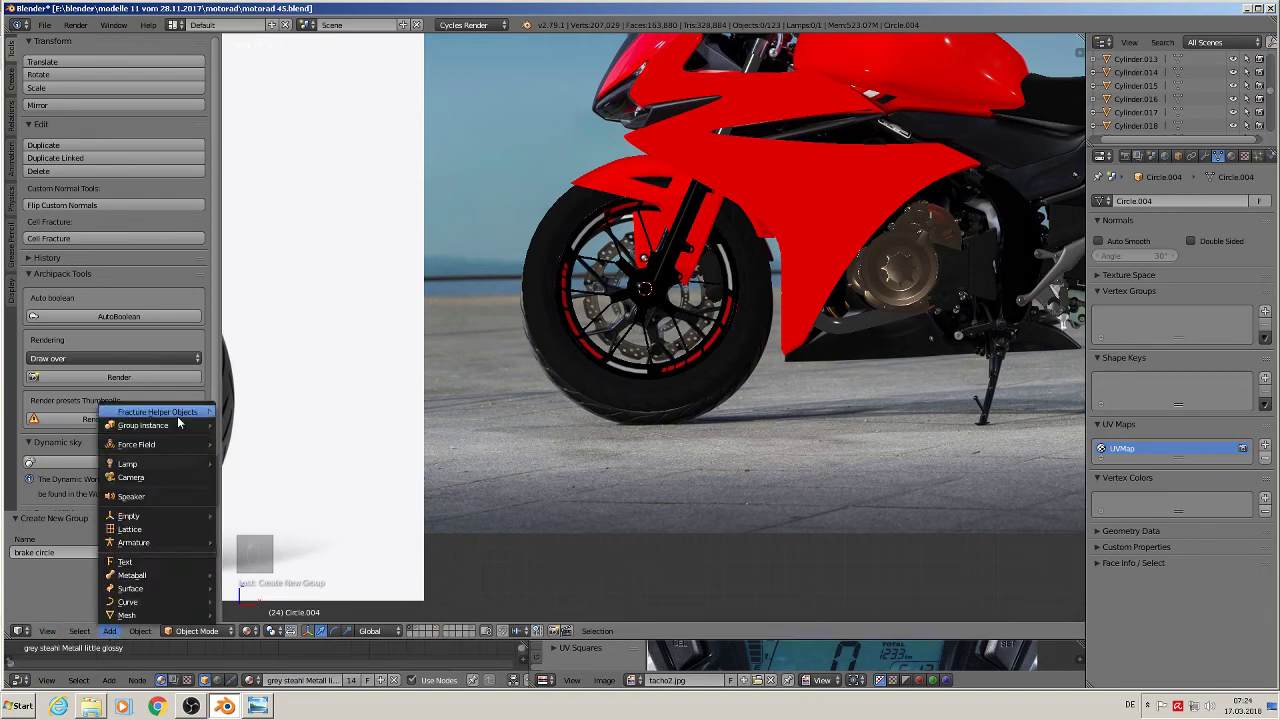
mouse_move(177, 426)
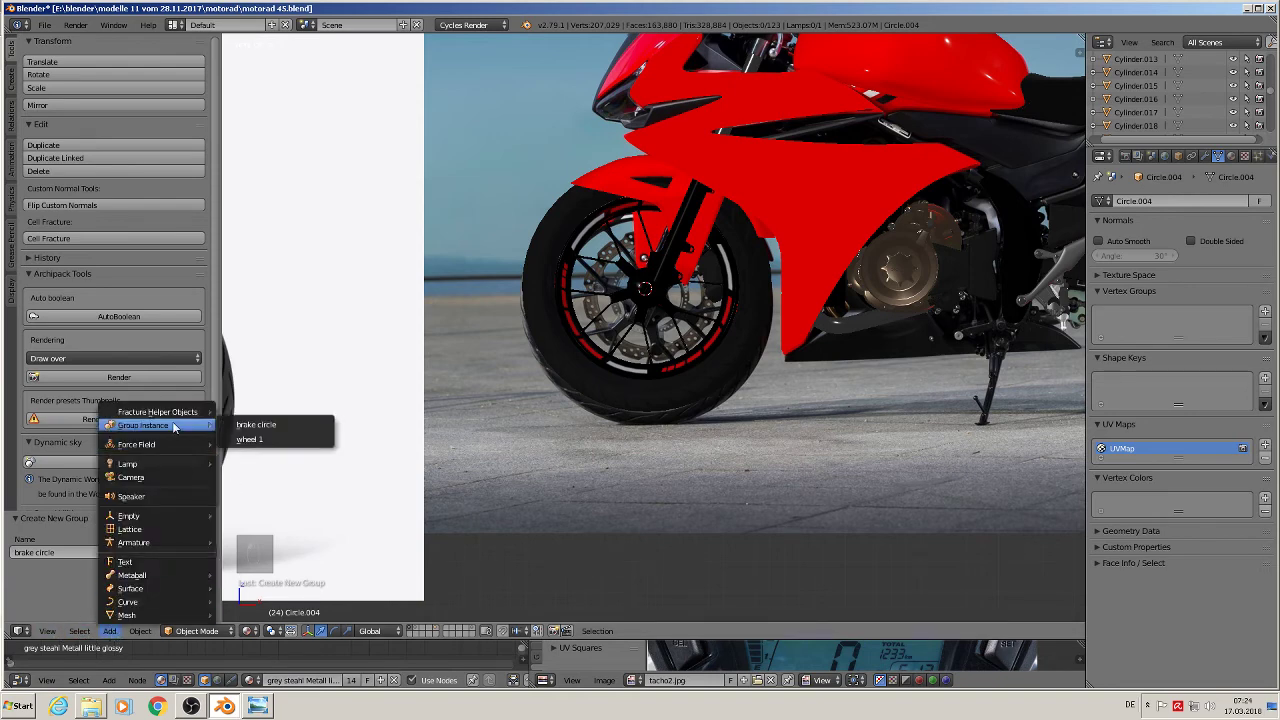
click(287, 427)
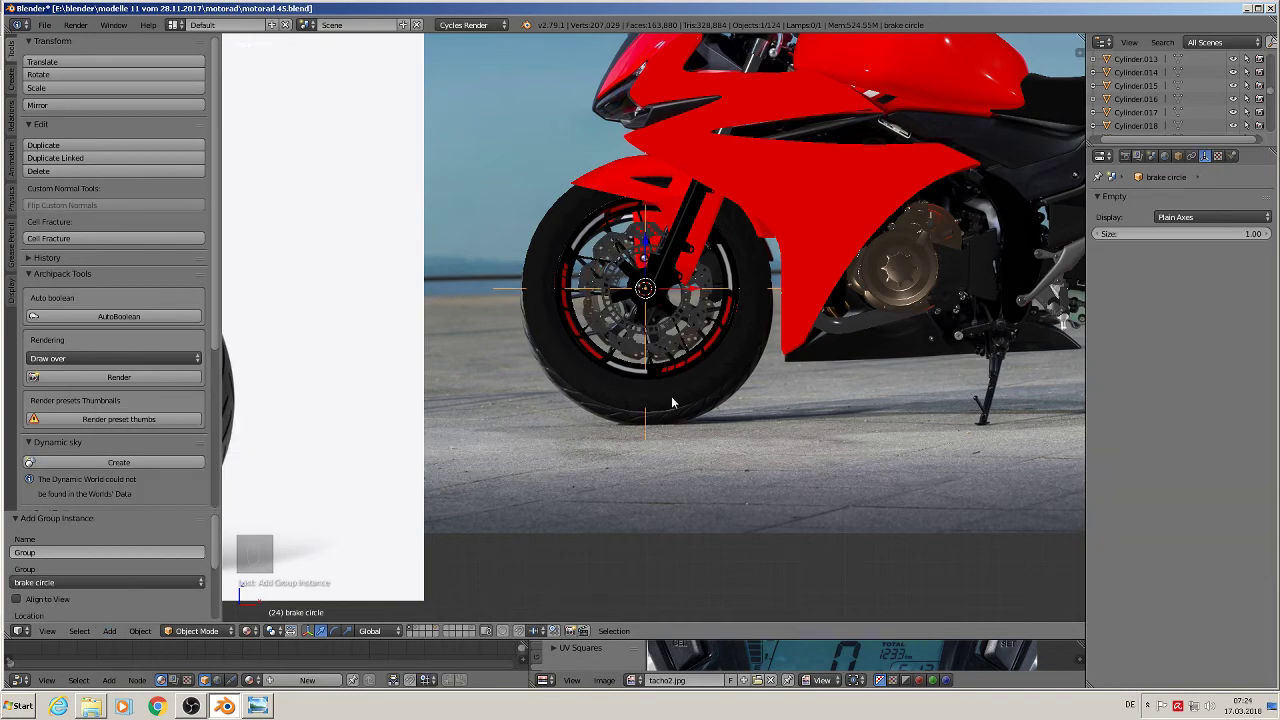
- Shift the brake disc instance 0.225 and then -0.017 along Y, and set its empty's display size to 0.18
middle_drag(672, 403, 658, 296)
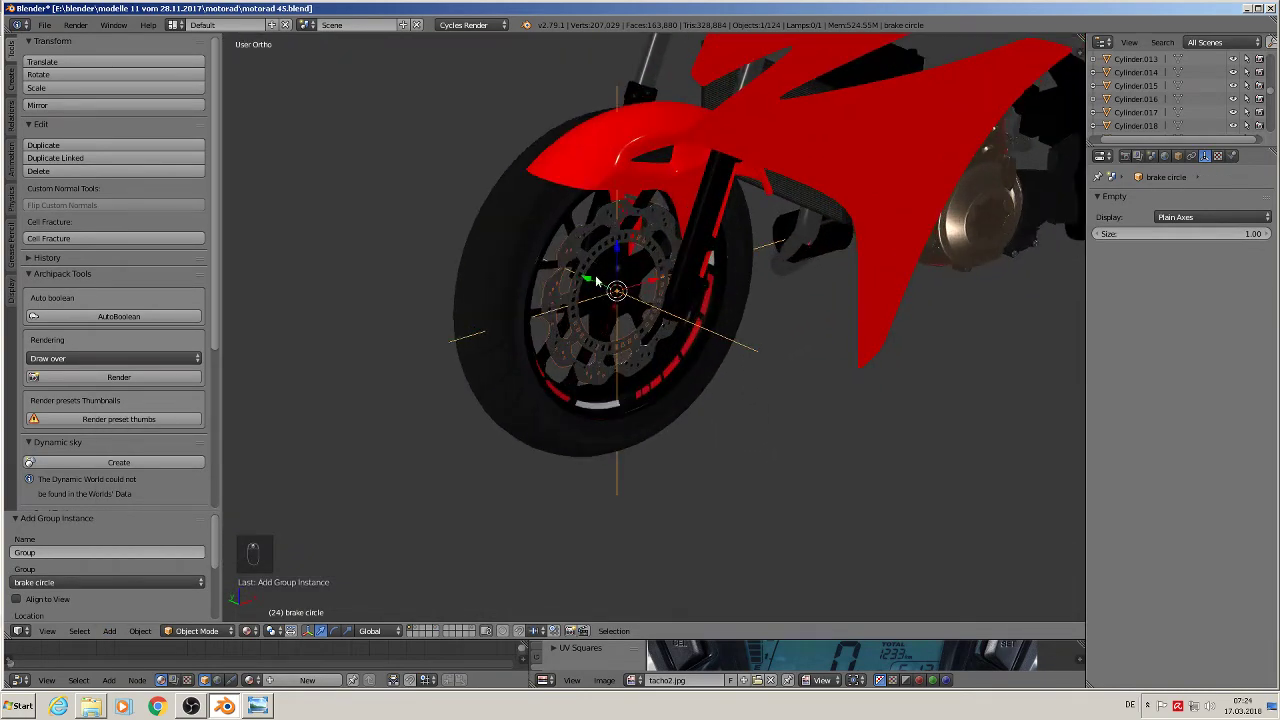
drag(590, 279, 559, 267)
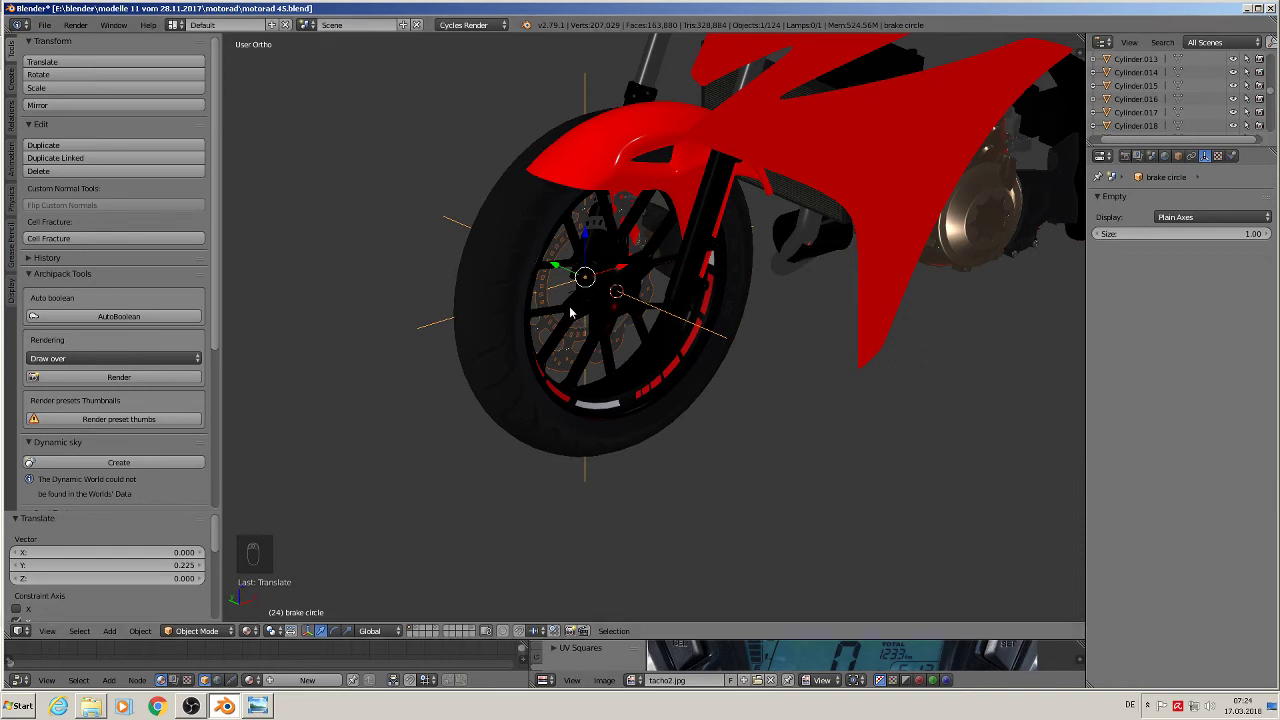
mouse_move(558, 269)
mouse_down()
mouse_move(574, 275)
mouse_move(560, 271)
mouse_up()
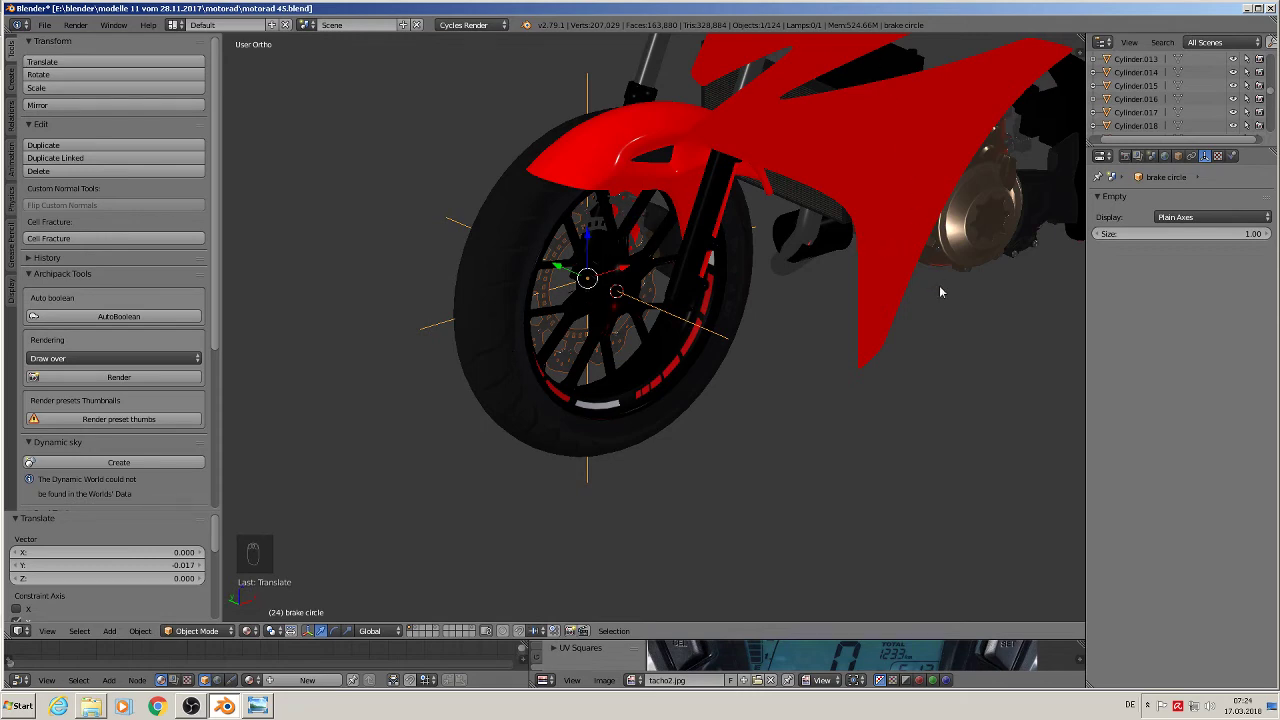
middle_drag(842, 381, 790, 357)
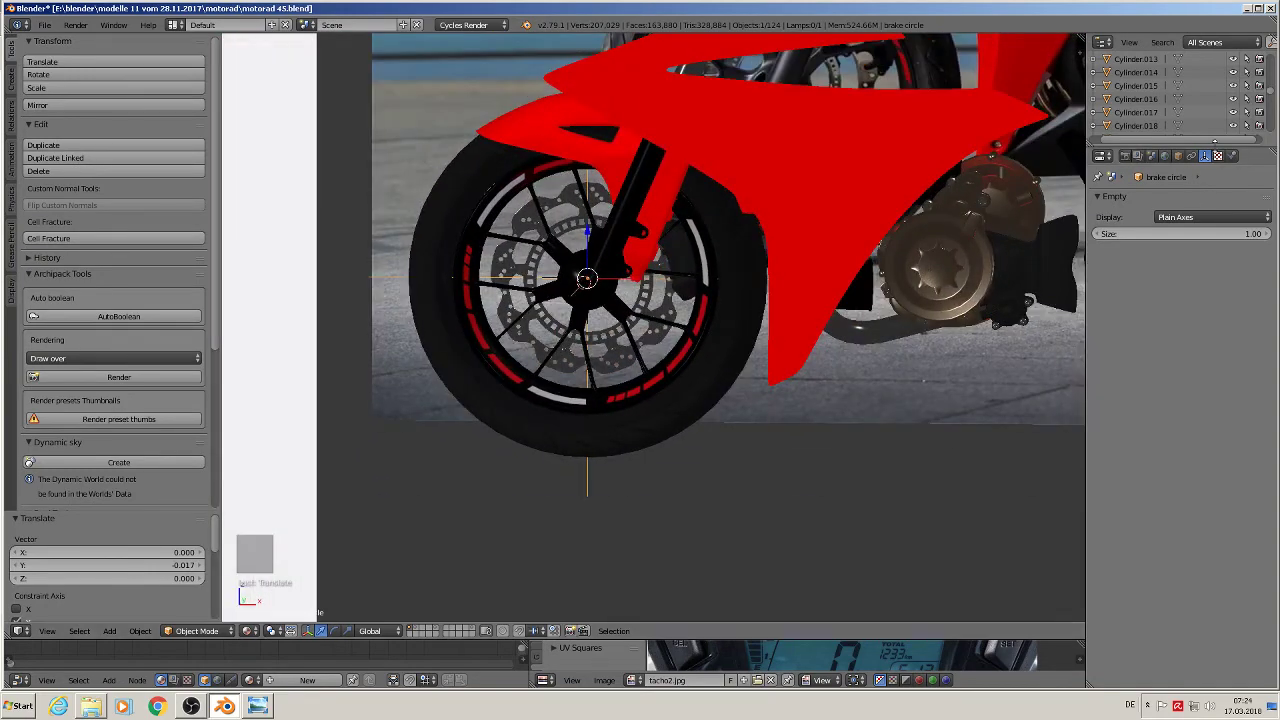
drag(1218, 234, 1200, 234)
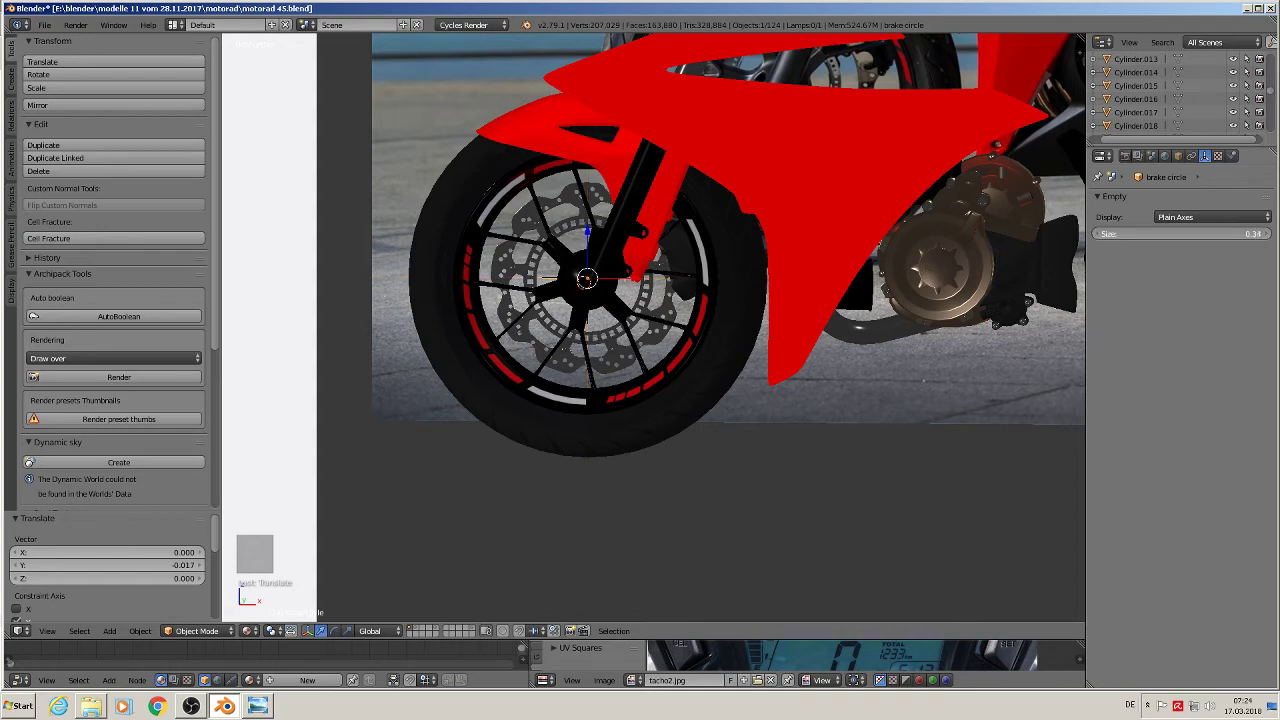
drag(1200, 234, 1200, 234)
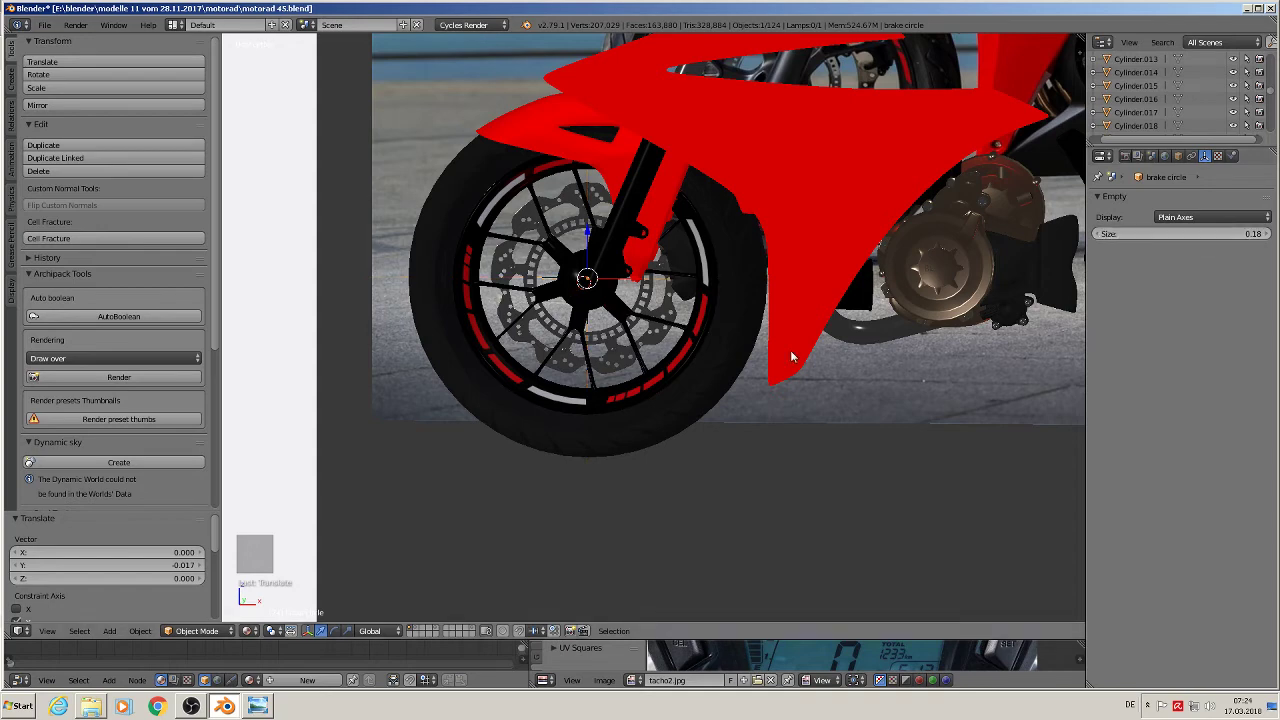
middle_drag(786, 357, 794, 320)
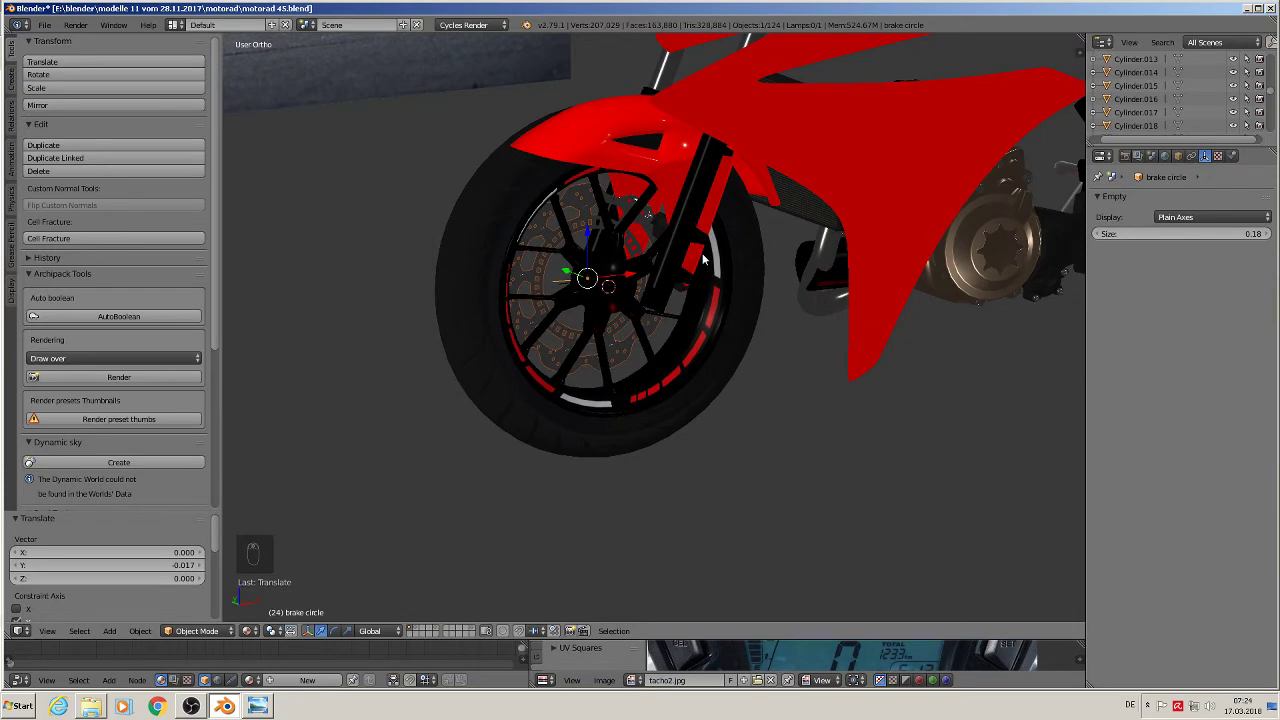
middle_drag(668, 290, 750, 328)
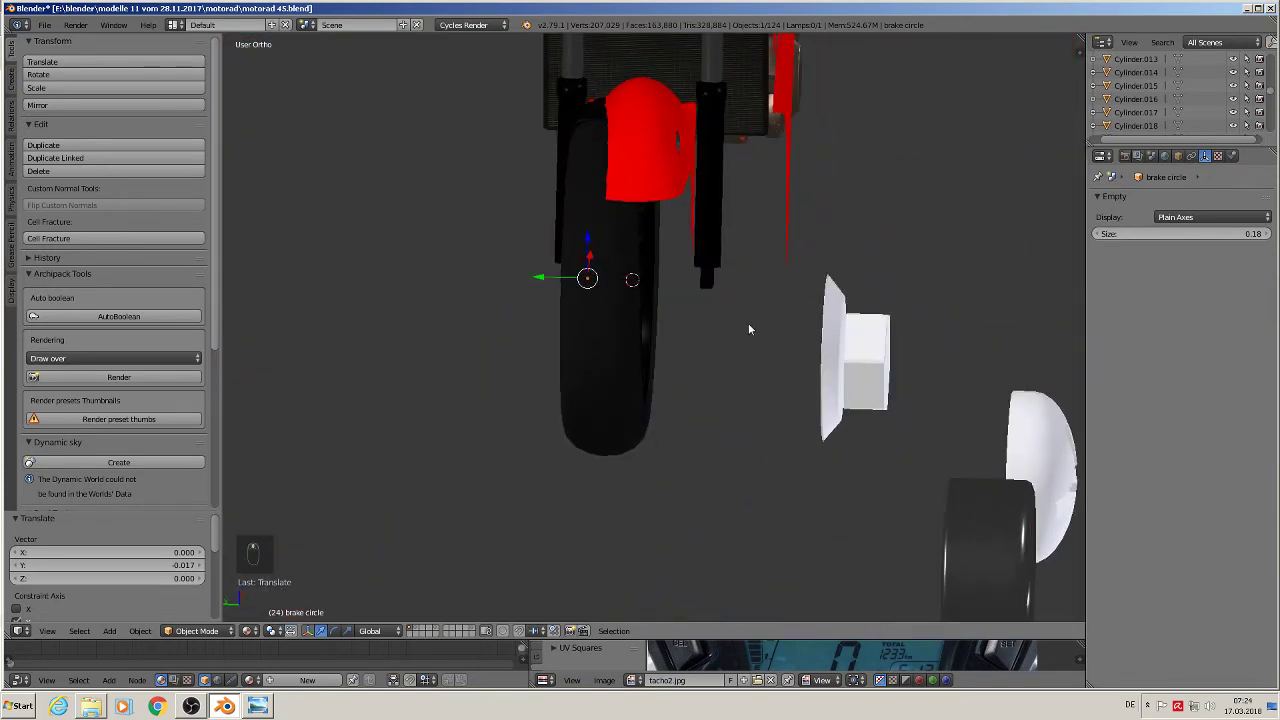
- Shift the front wheel instance -0.128 along Y and save the file
right_click(599, 260)
drag(558, 277, 587, 279)
middle_drag(586, 281, 557, 295)
key(KP_1)
scroll(430, 62, down, 3)
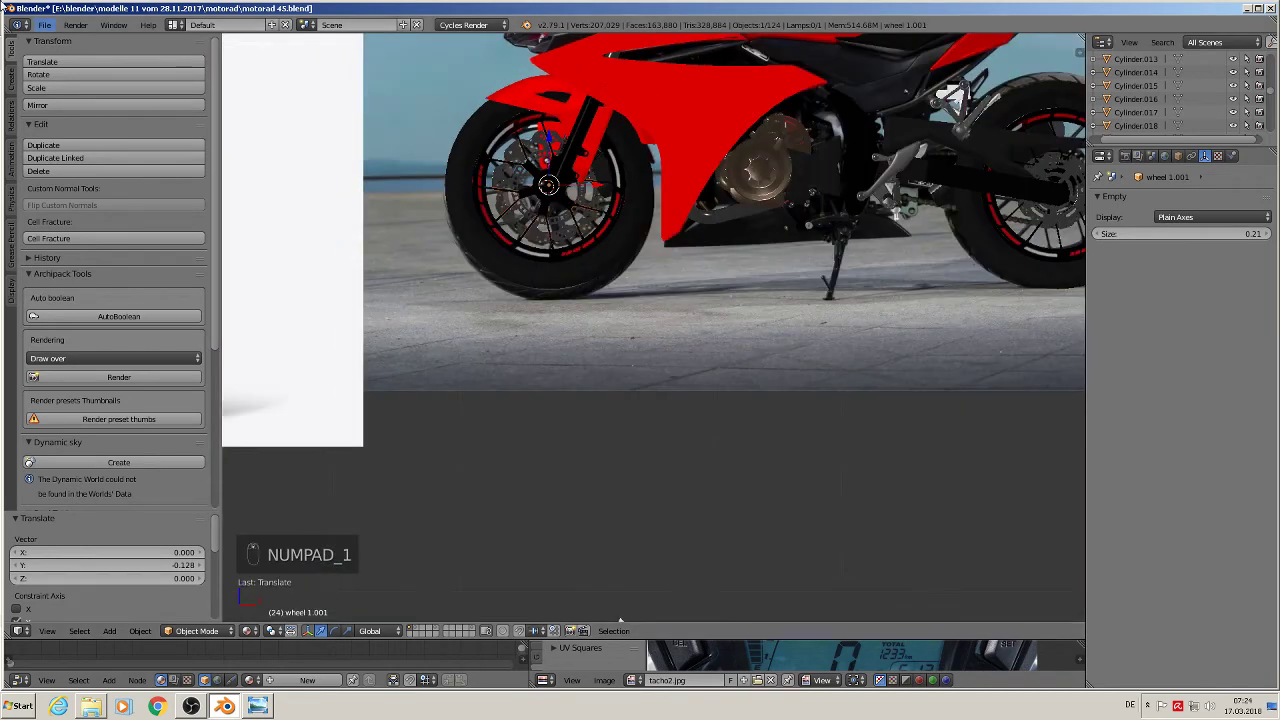
click(45, 25)
click(62, 130)
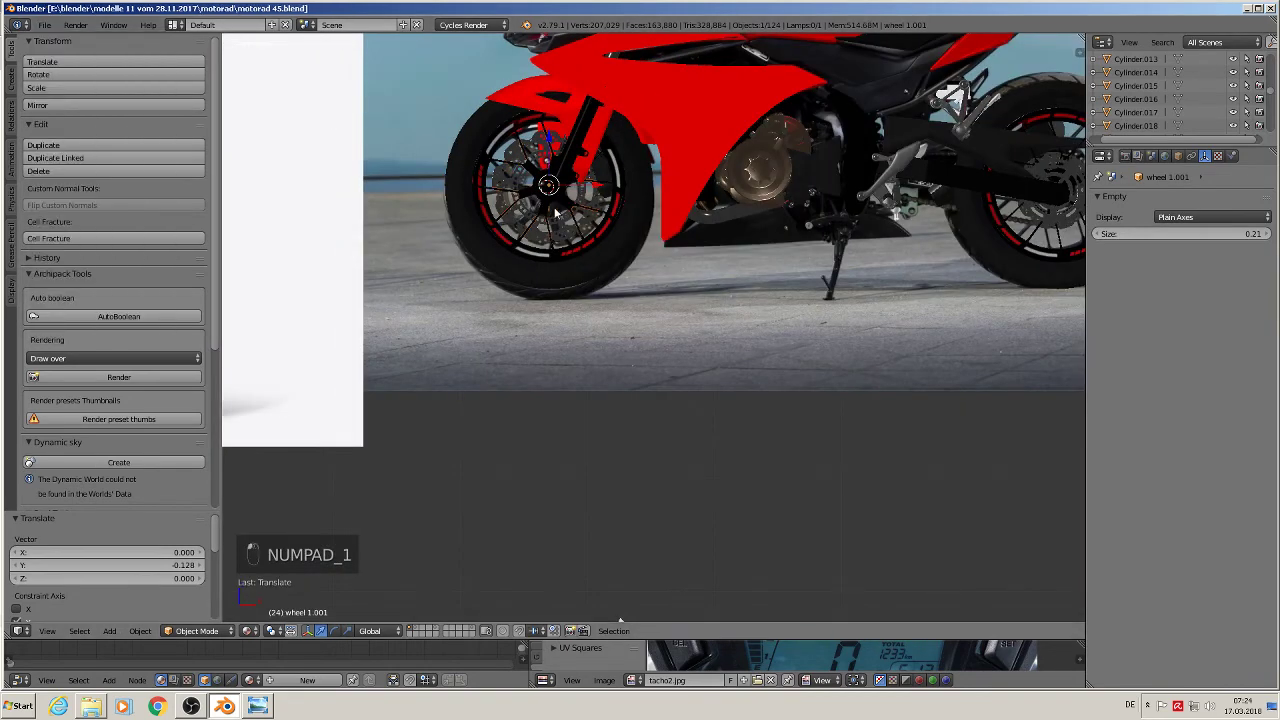
- Delete the old brake disc mesh from the rear wheel
scroll(555, 212, down, 3)
shift+middle_drag(649, 236, 603, 310)
scroll(778, 300, up, 5)
scroll(832, 283, up, 1)
middle_drag(855, 284, 814, 282)
scroll(828, 215, up, 2)
right_click(807, 225)
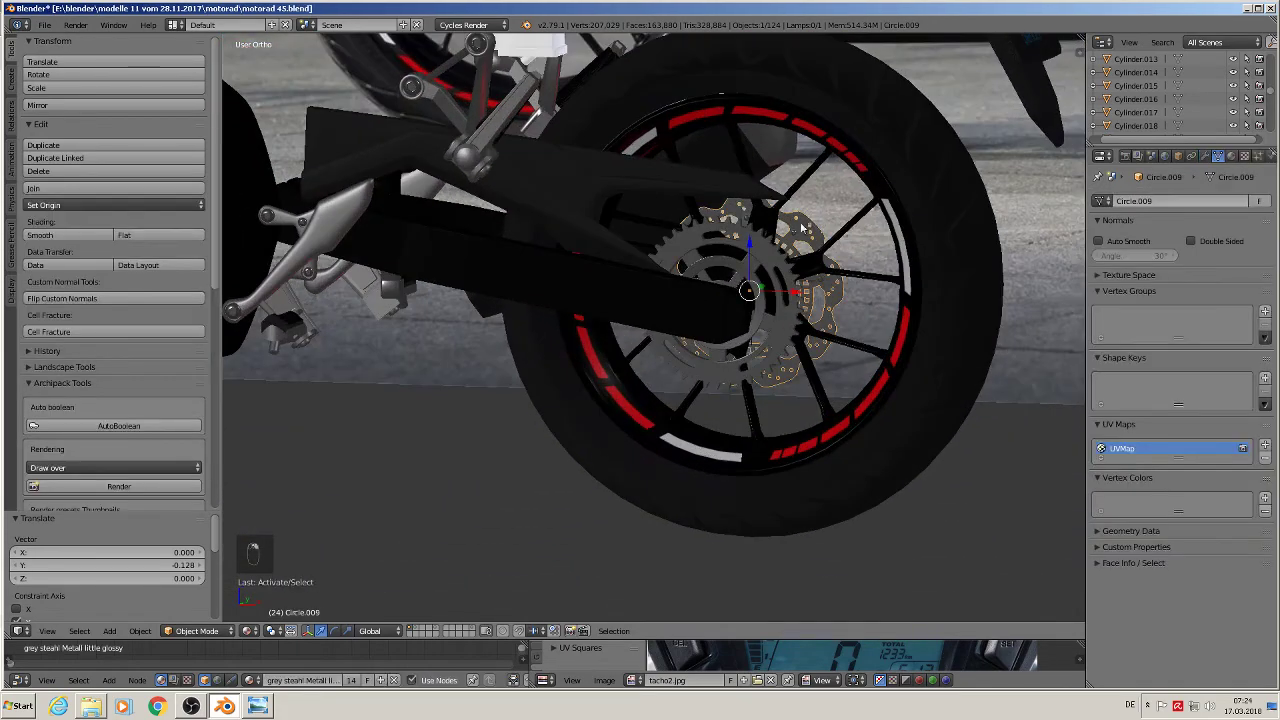
key(x)
click(800, 254)
scroll(530, 326, down, 4)
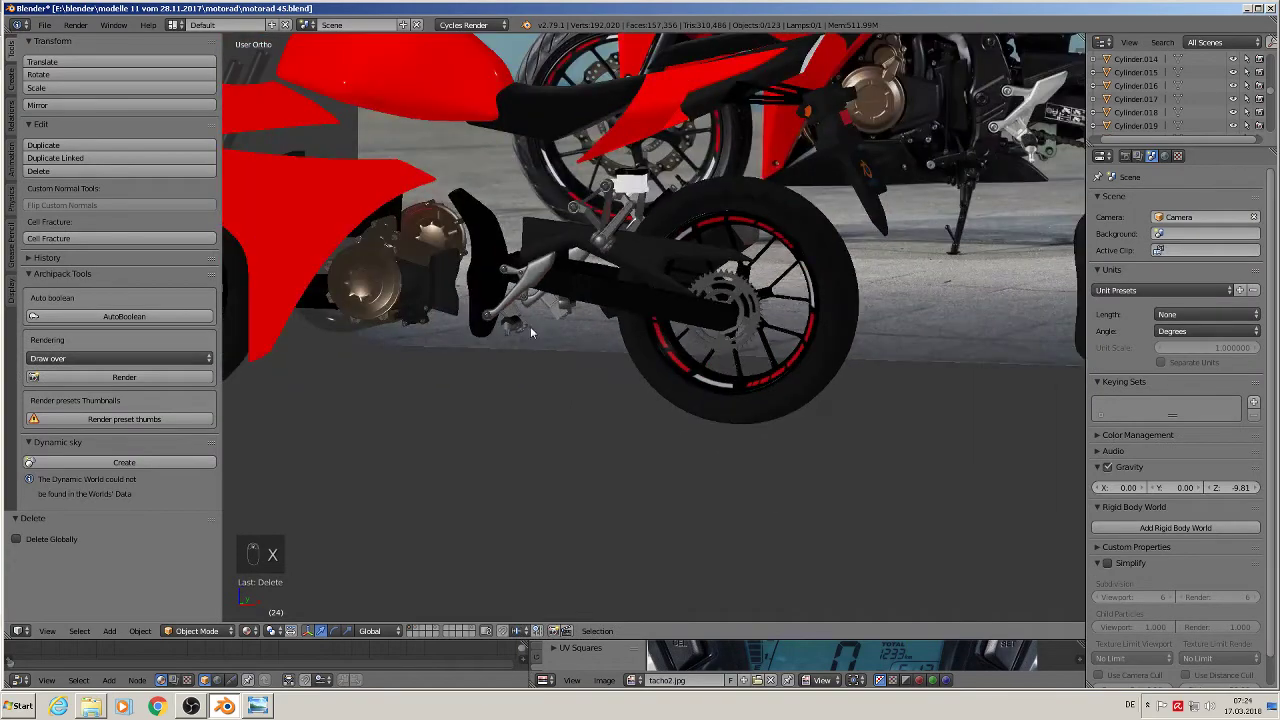
- Rotate the "brake circle" instance on the front wheel 180° about the global Z axis
shift+middle_drag(530, 326, 936, 244)
scroll(755, 240, up, 2)
right_click(528, 210)
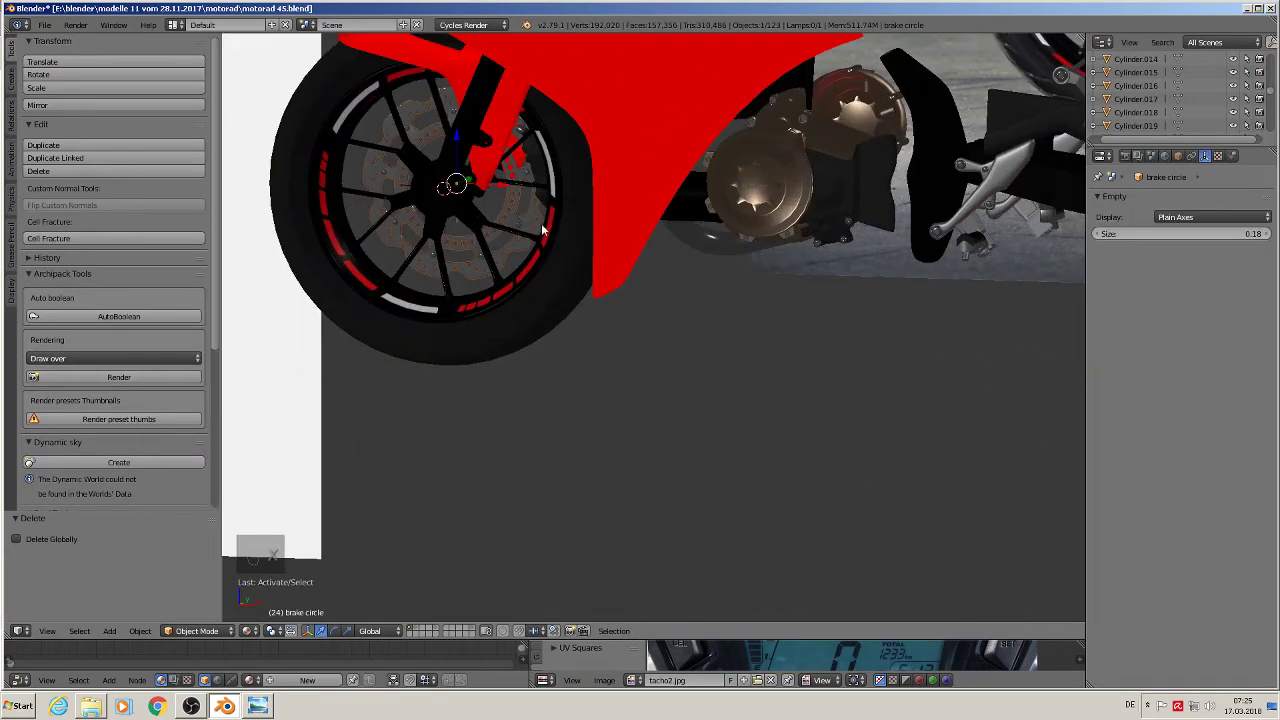
middle_drag(542, 225, 400, 174)
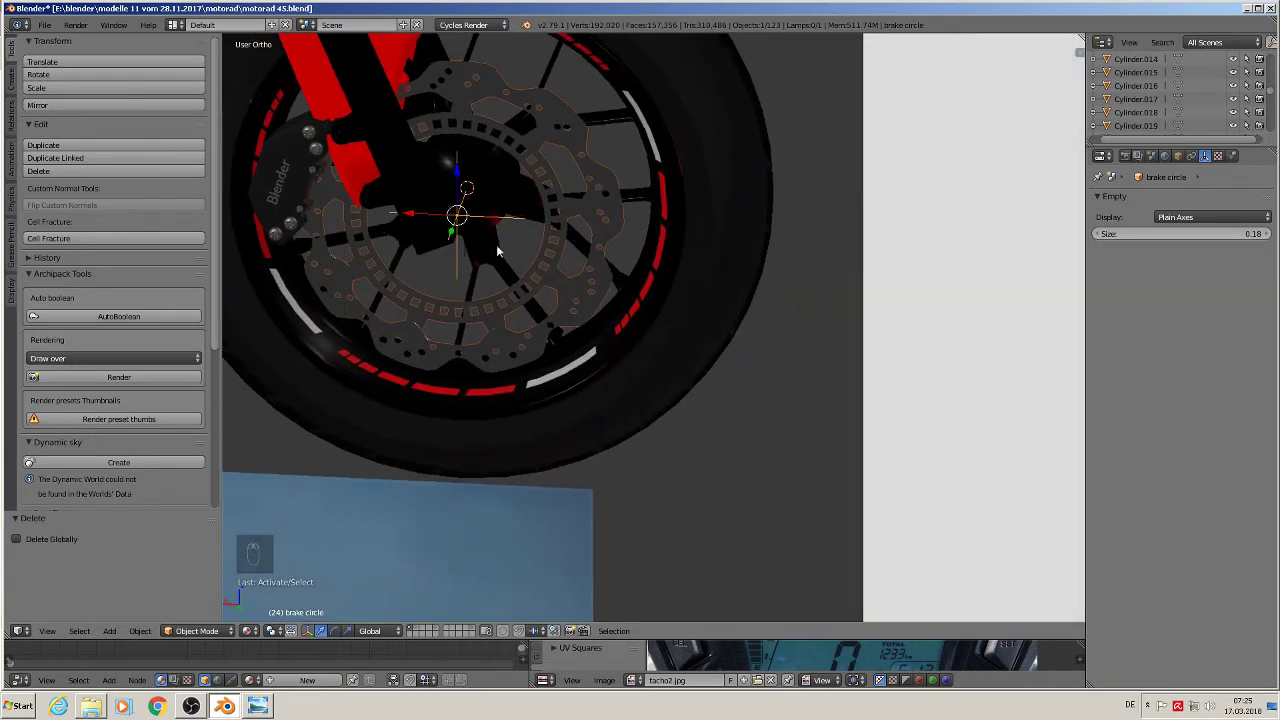
middle_drag(469, 215, 491, 320)
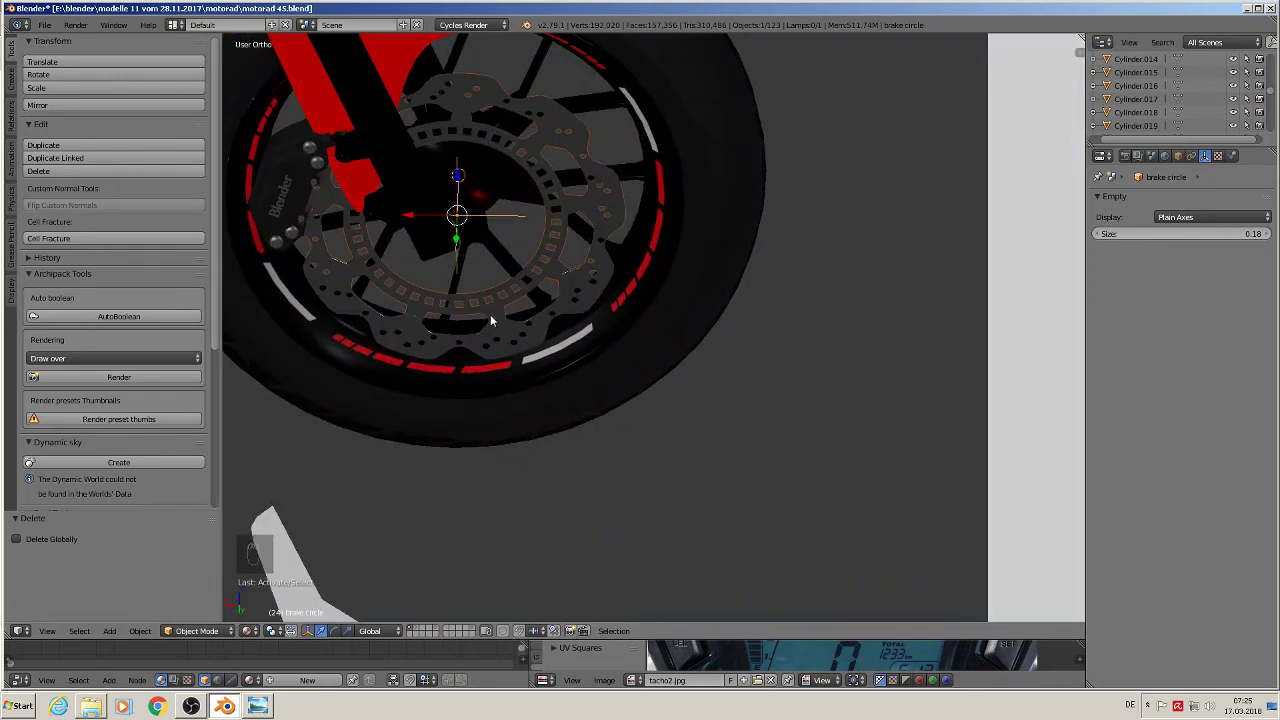
text(rz180)
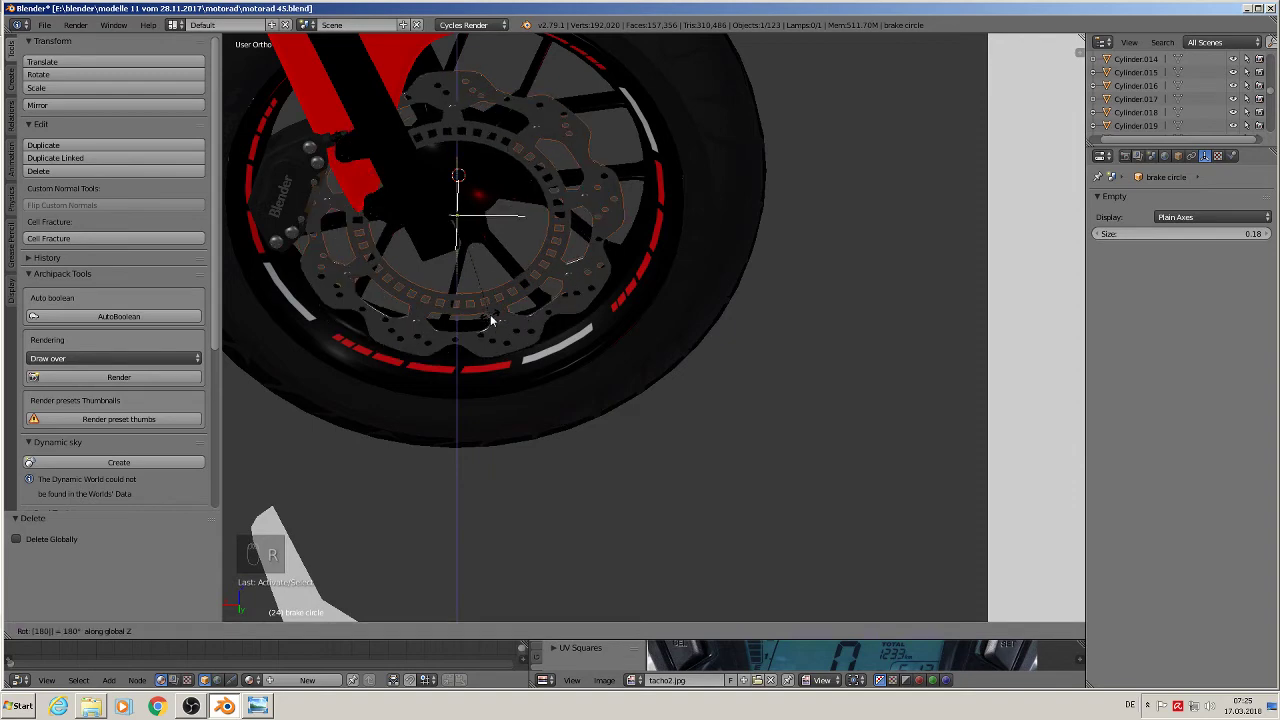
click(491, 320)
scroll(481, 305, down, 4)
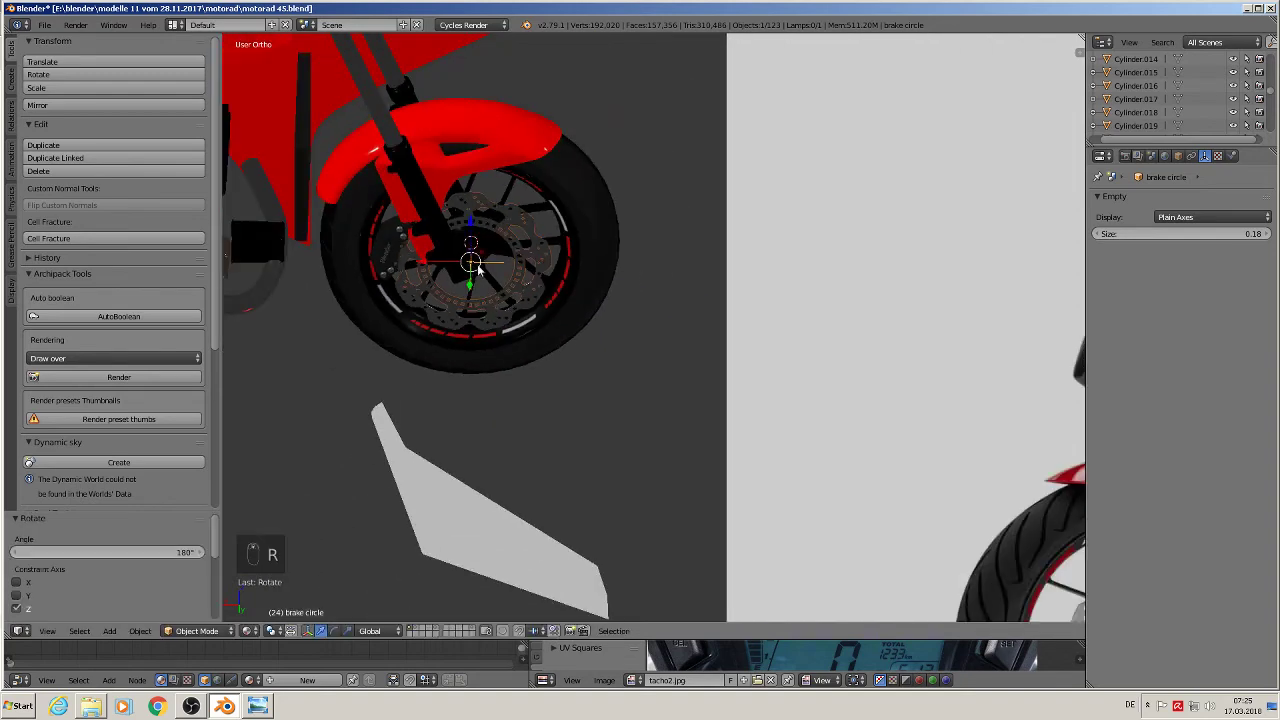
- Duplicate the front brake disc instance, move the copy 4.029 along X onto the rear wheel, and save the file
shift+middle_drag(479, 268, 922, 184)
scroll(922, 186, down, 2)
scroll(922, 186, up, 1)
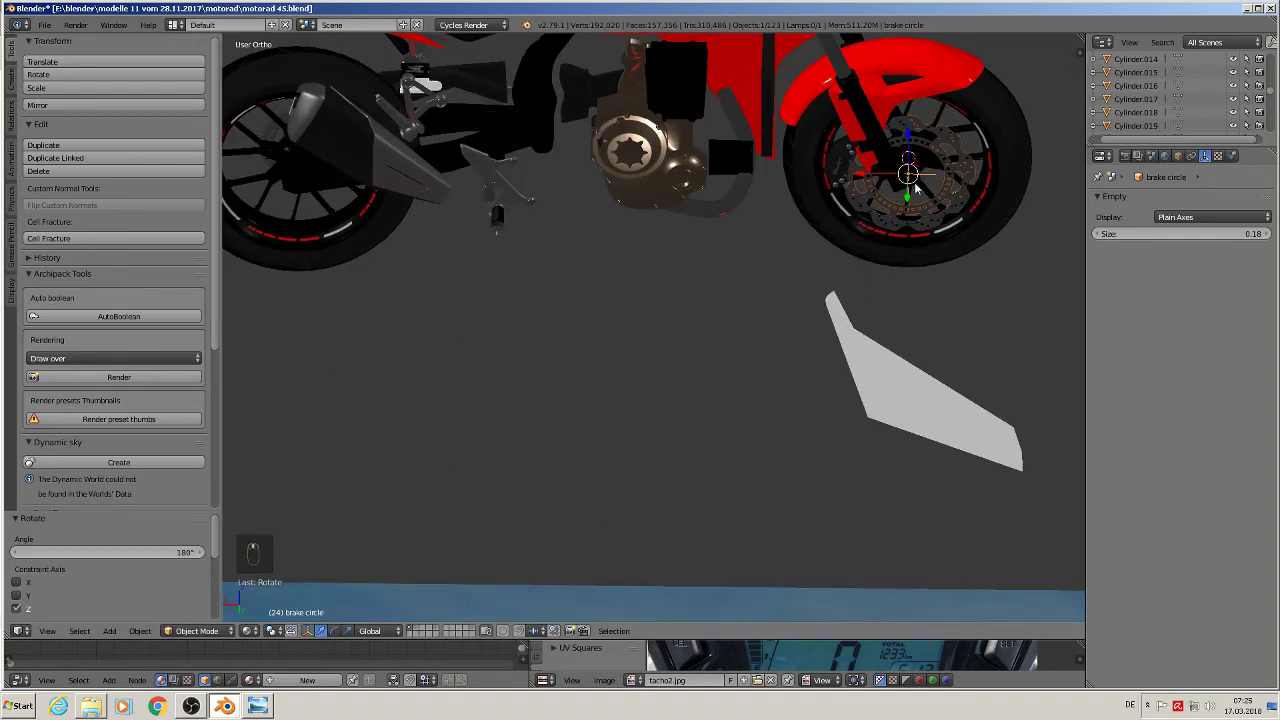
key(shift+d)
key(x)
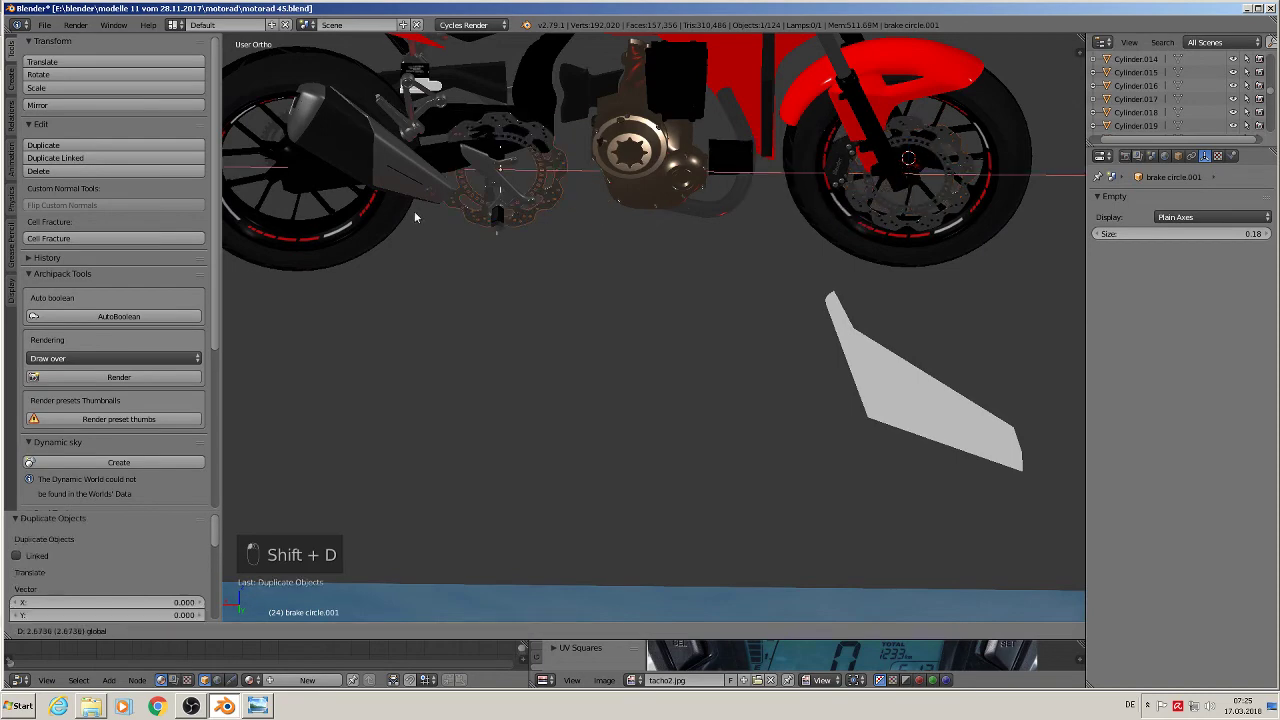
click(250, 216)
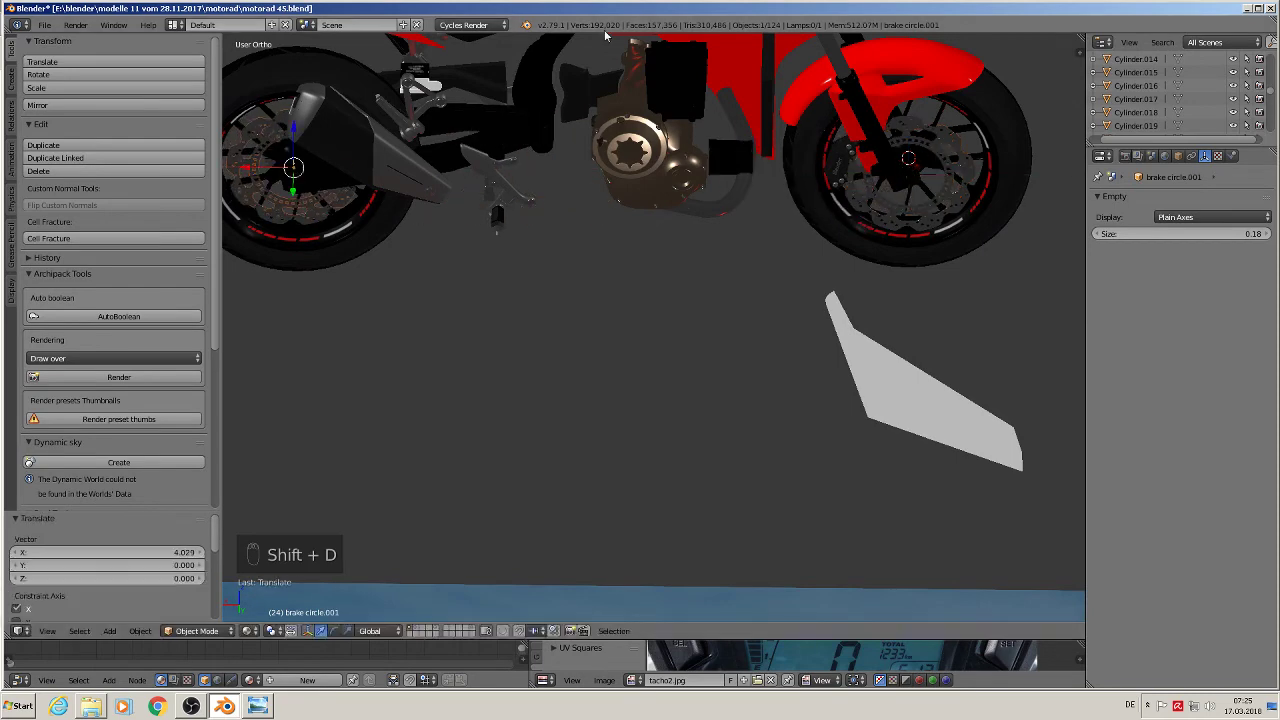
middle_drag(840, 168, 1048, 258)
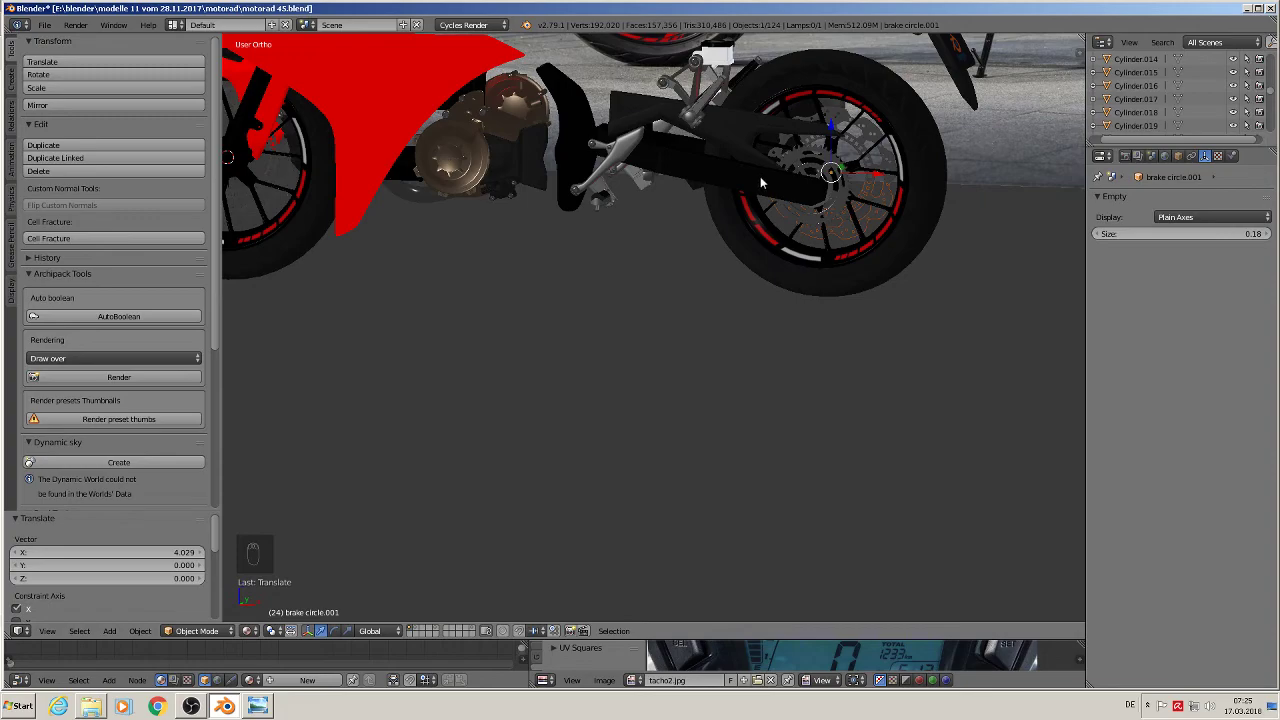
key(KP_1)
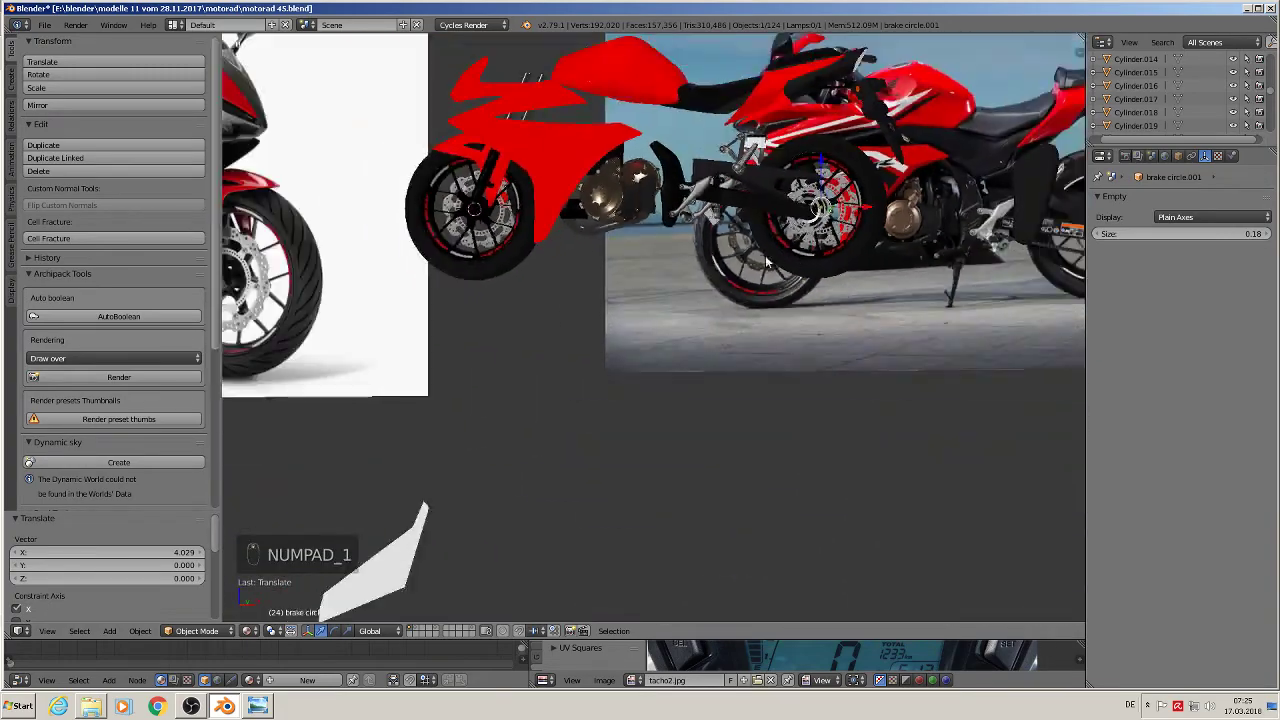
click(44, 24)
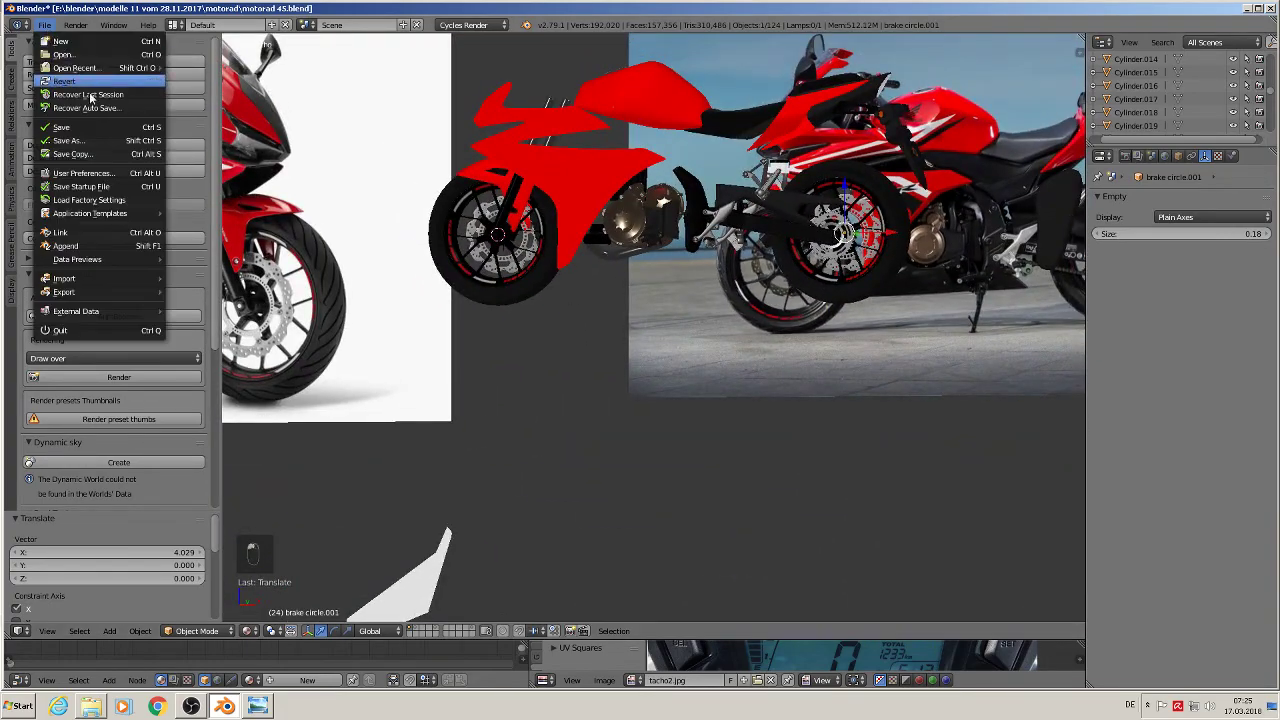
click(88, 127)
- Select the toothed chain sprocket at the rear wheel hub
scroll(727, 288, up, 8)
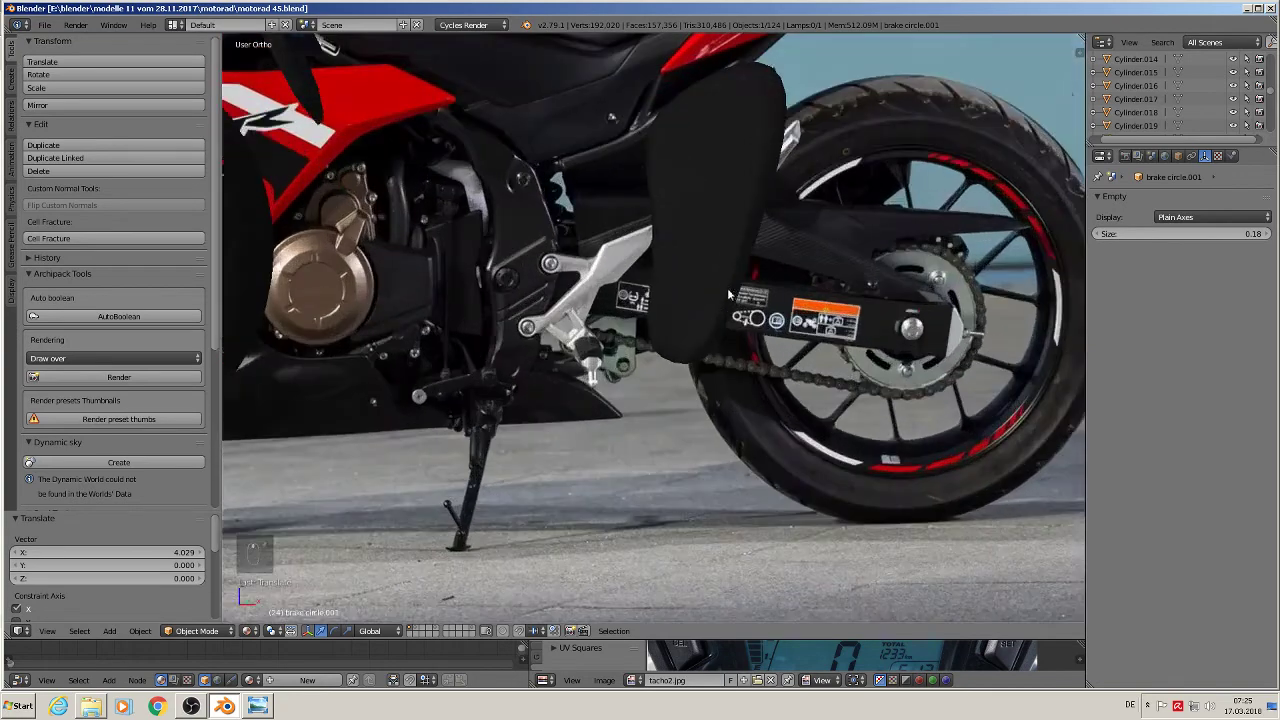
scroll(673, 290, down, 5)
key(KP_1)
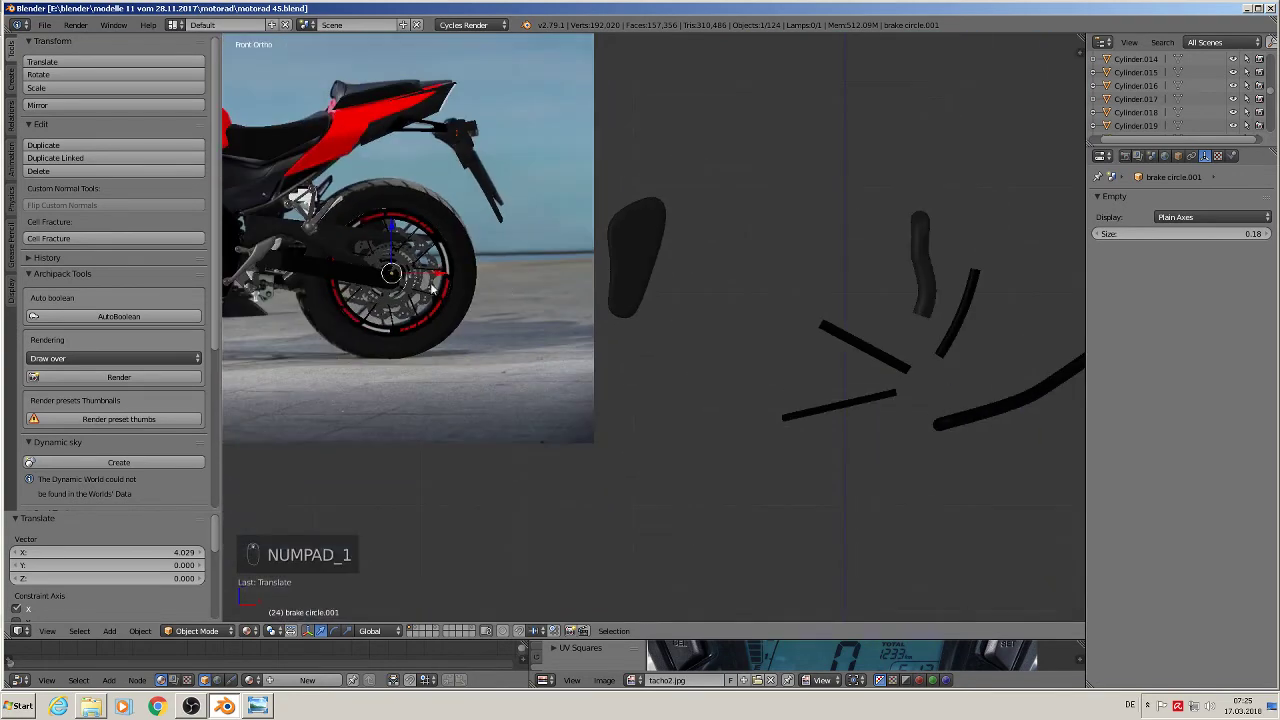
scroll(790, 271, up, 7)
right_click(584, 160)
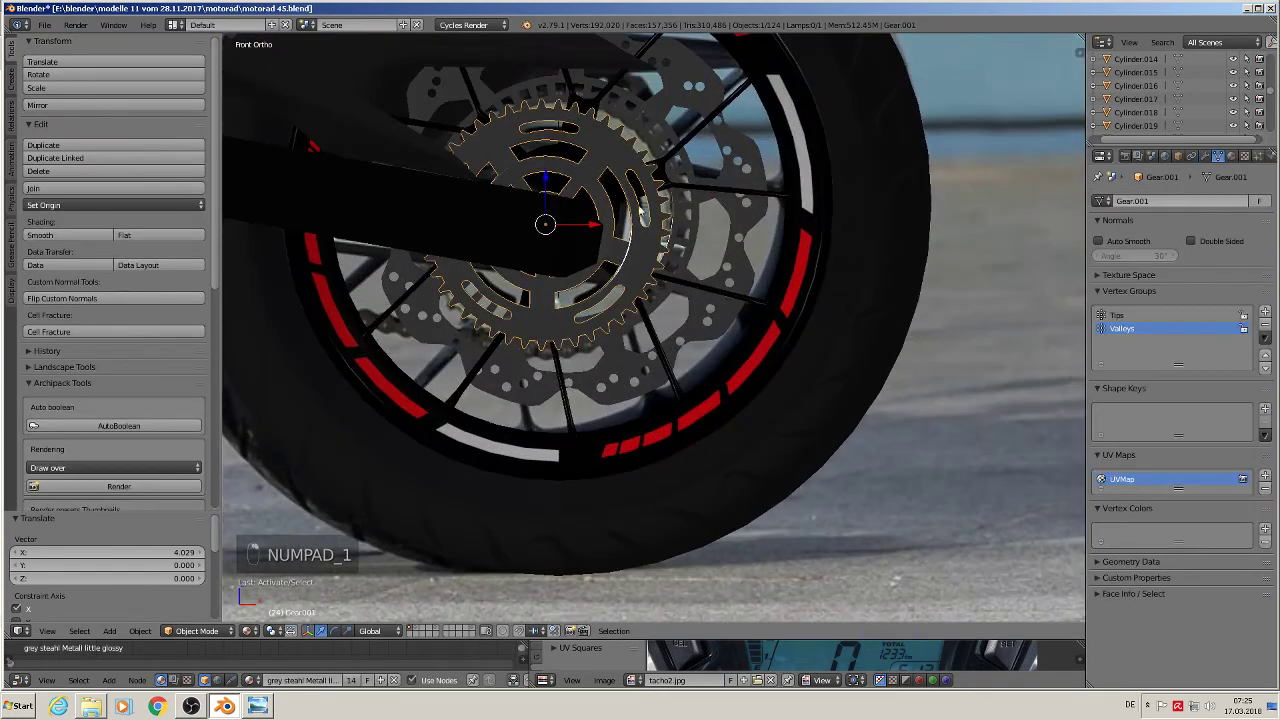
middle_drag(584, 160, 633, 230)
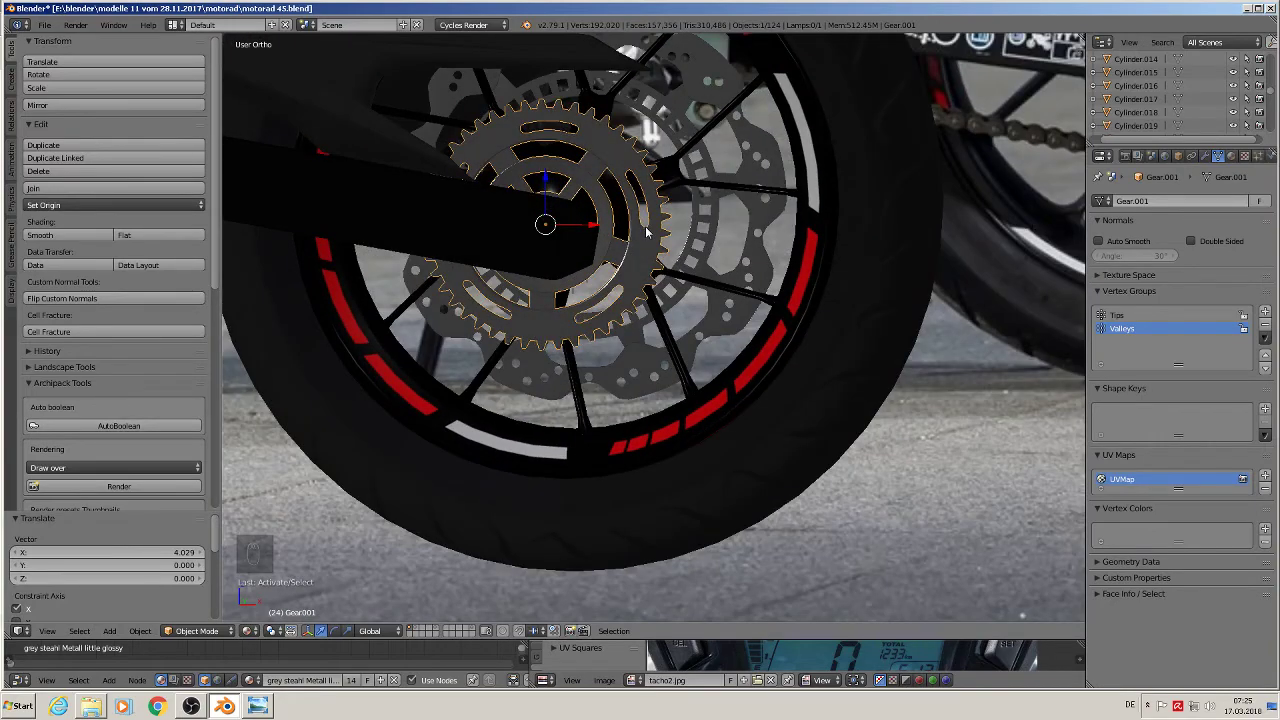
key(Tab)
key(a)
key(a)
key(a)
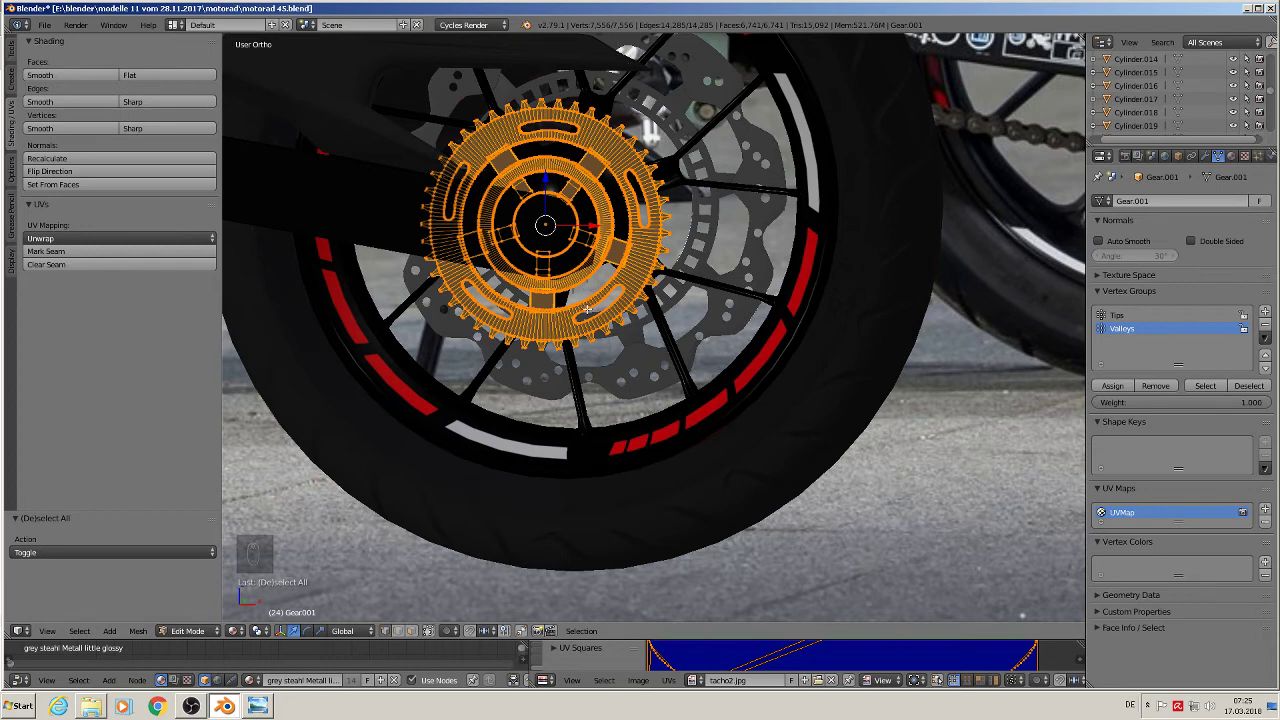
key(Tab)
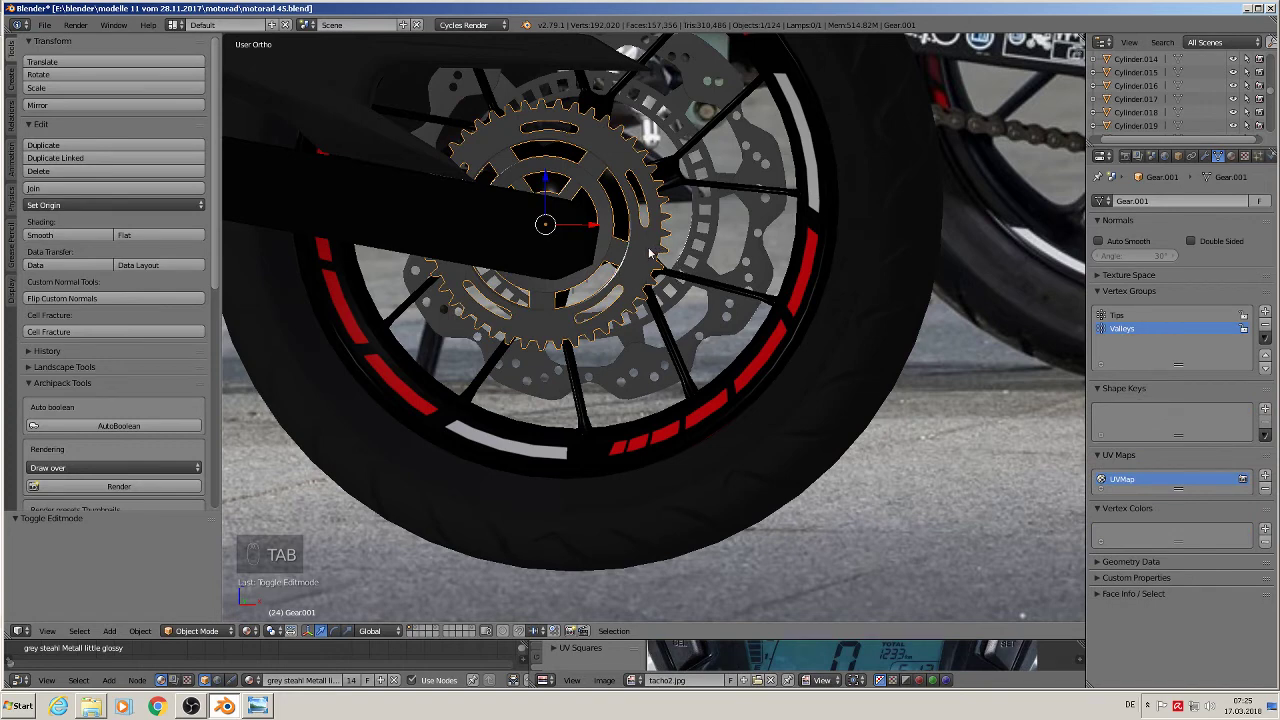
- Move the sprocket to layer 5 and, with that layer shown, clear its location to the world origin
key(m)
click(791, 276)
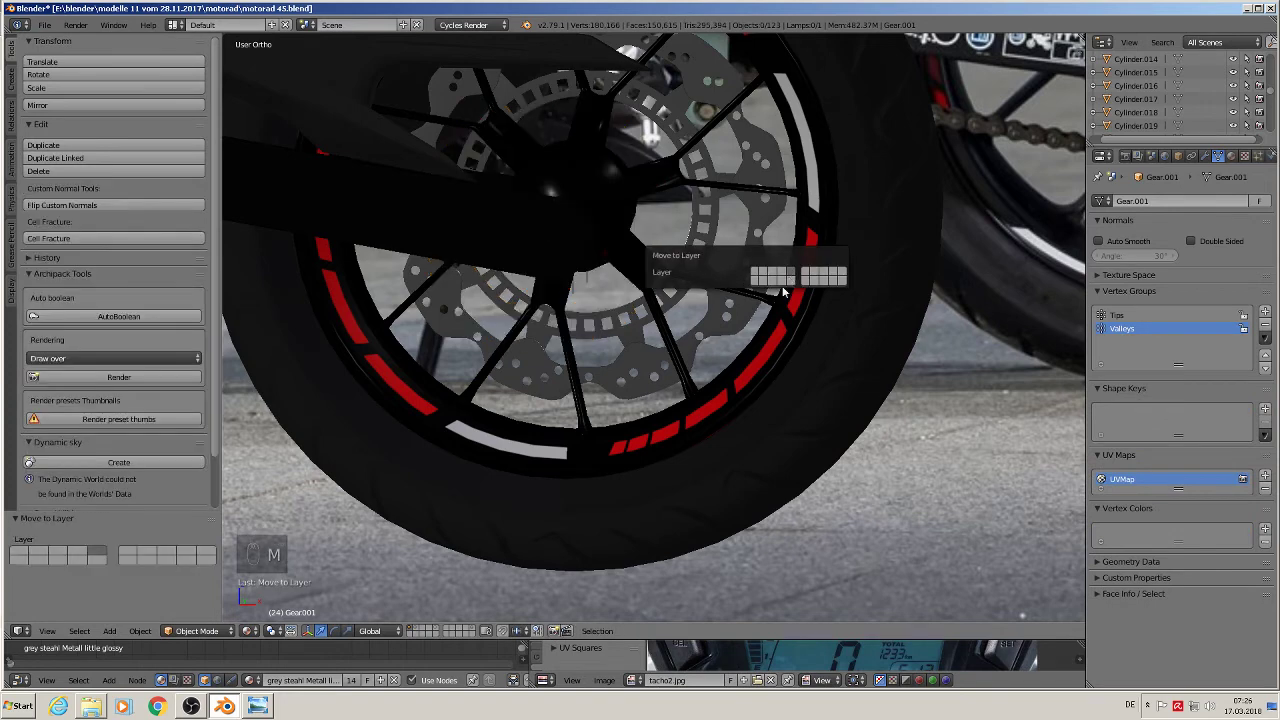
click(443, 632)
scroll(676, 399, down, 13)
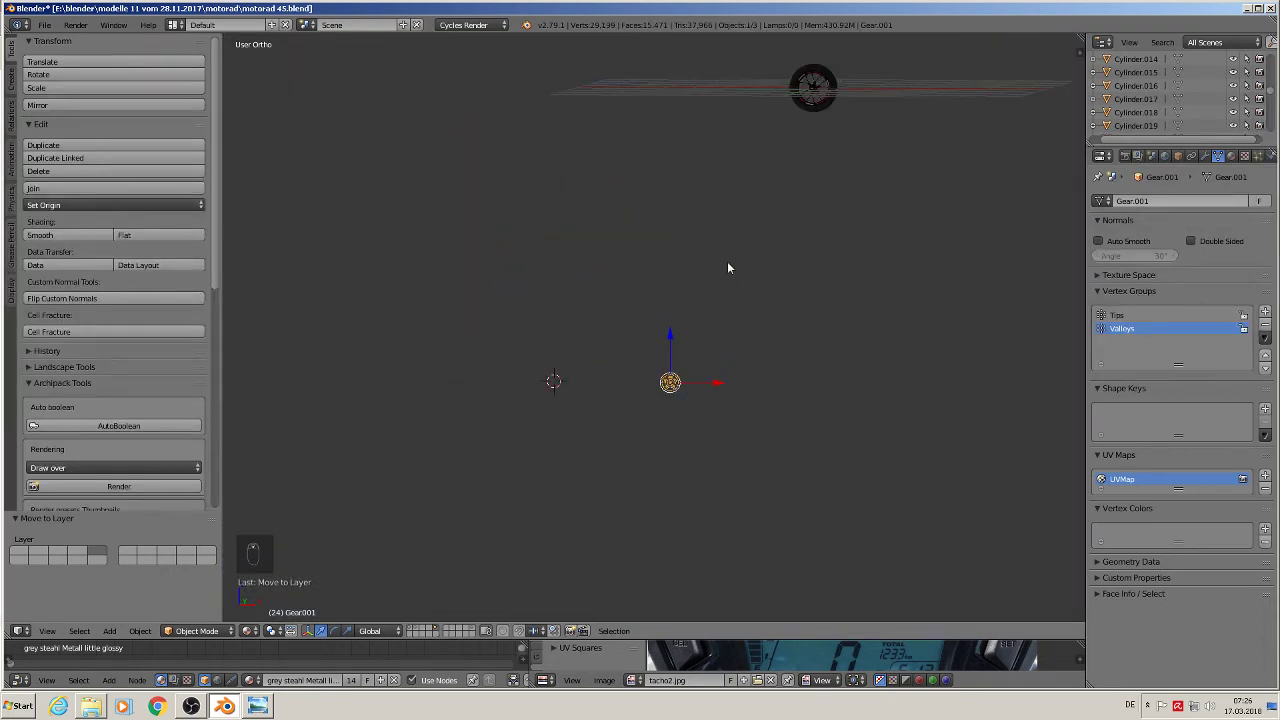
key(shift+c)
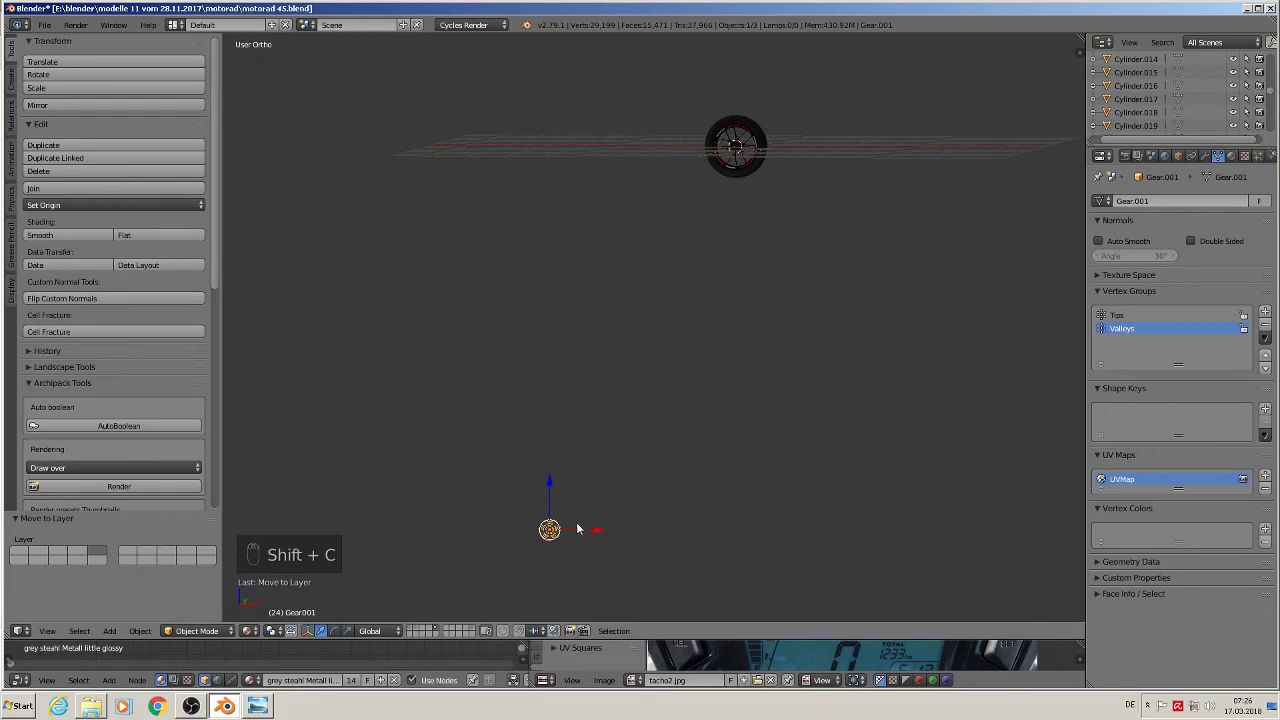
key(alt+g)
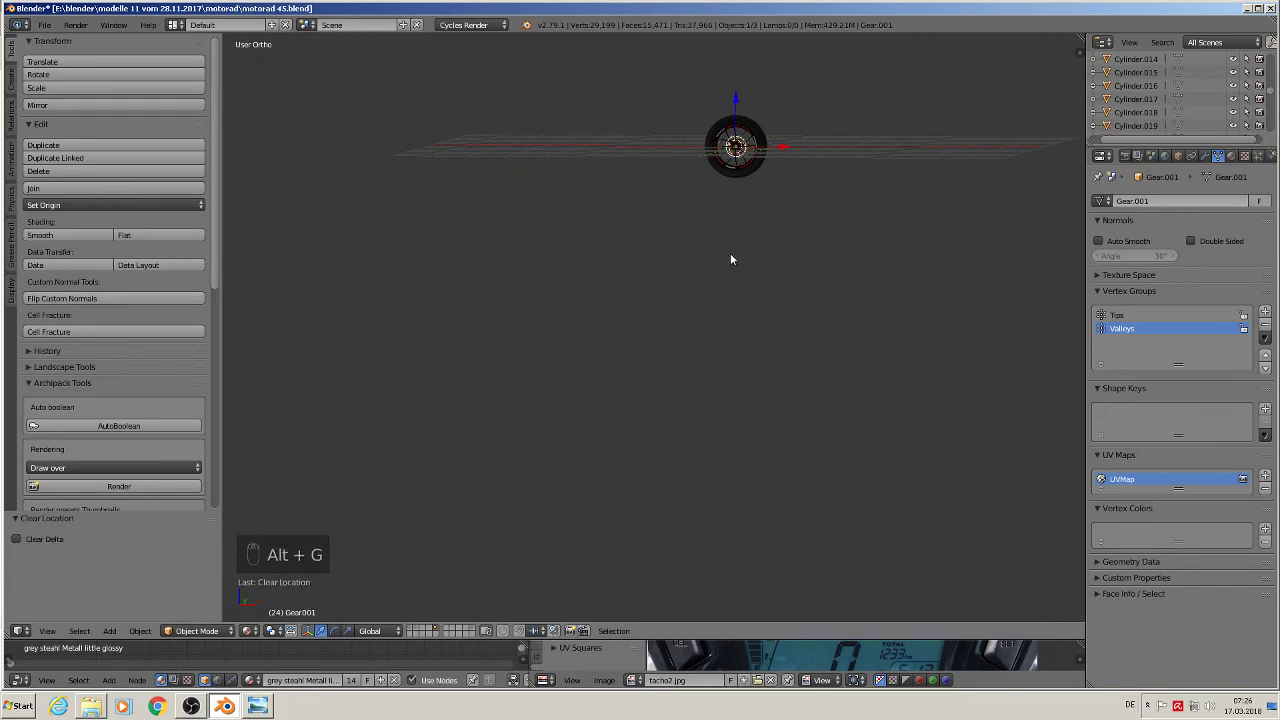
key(KP_Decimal)
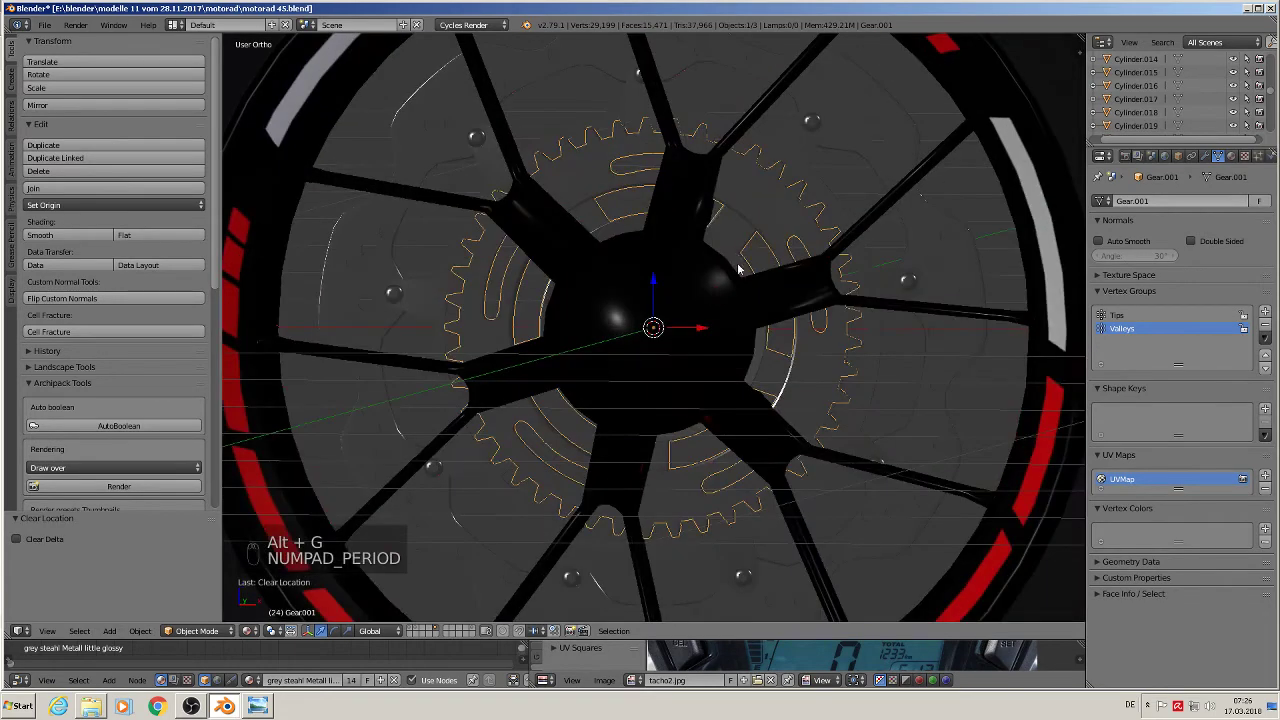
- Put the sprocket into a new group named "gear chain1"
scroll(733, 343, down, 2)
scroll(733, 343, down, 5)
shift+middle_drag(815, 388, 630, 308)
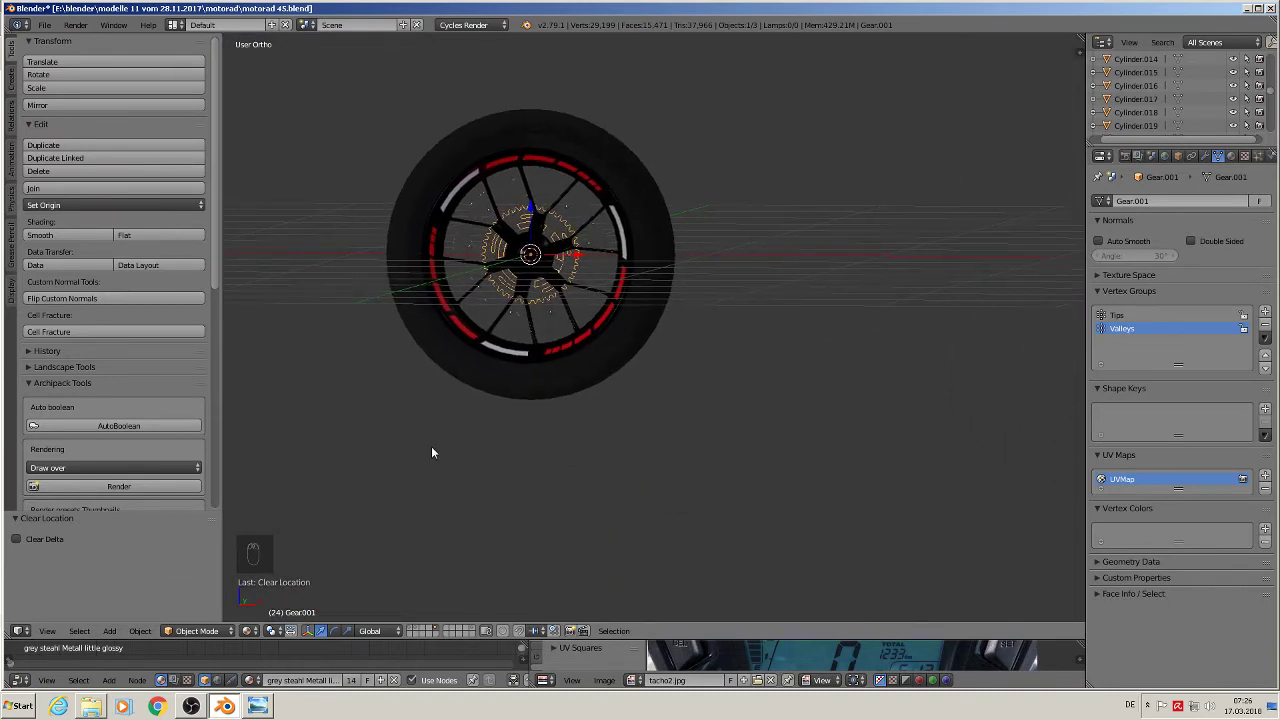
key(ctrl+g)
click(101, 552)
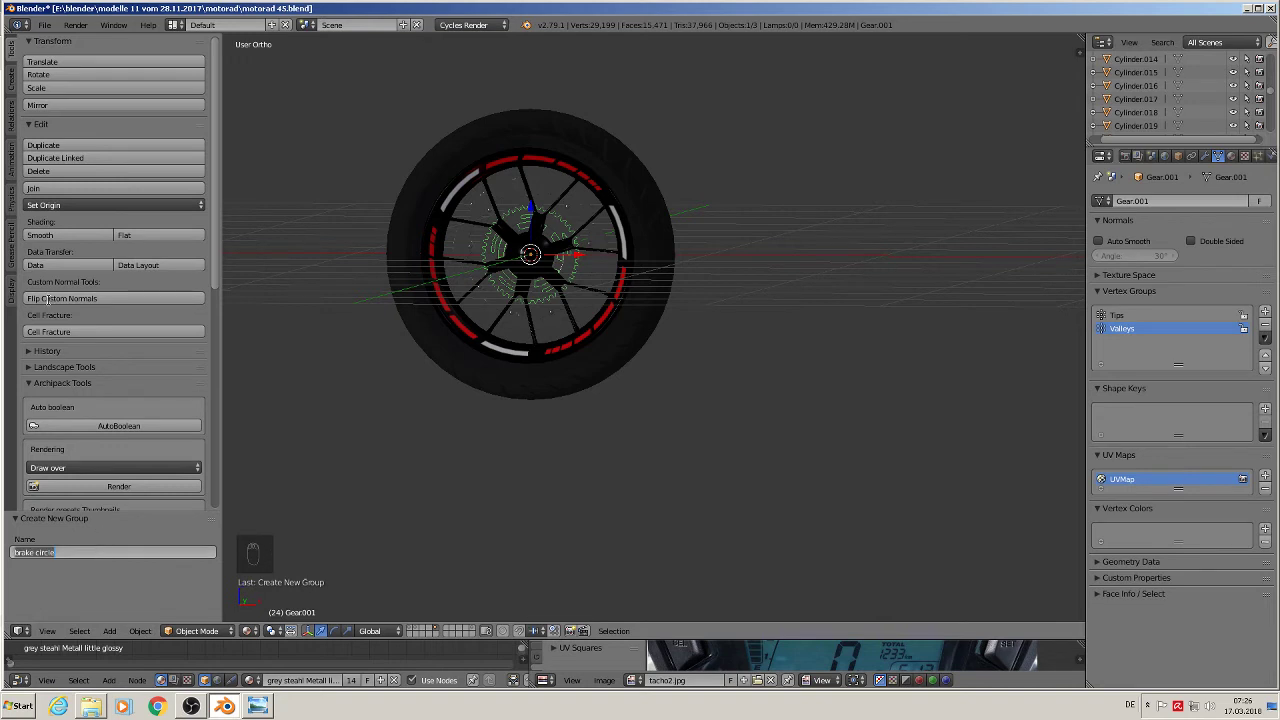
text(gear chain1)
key(Return)
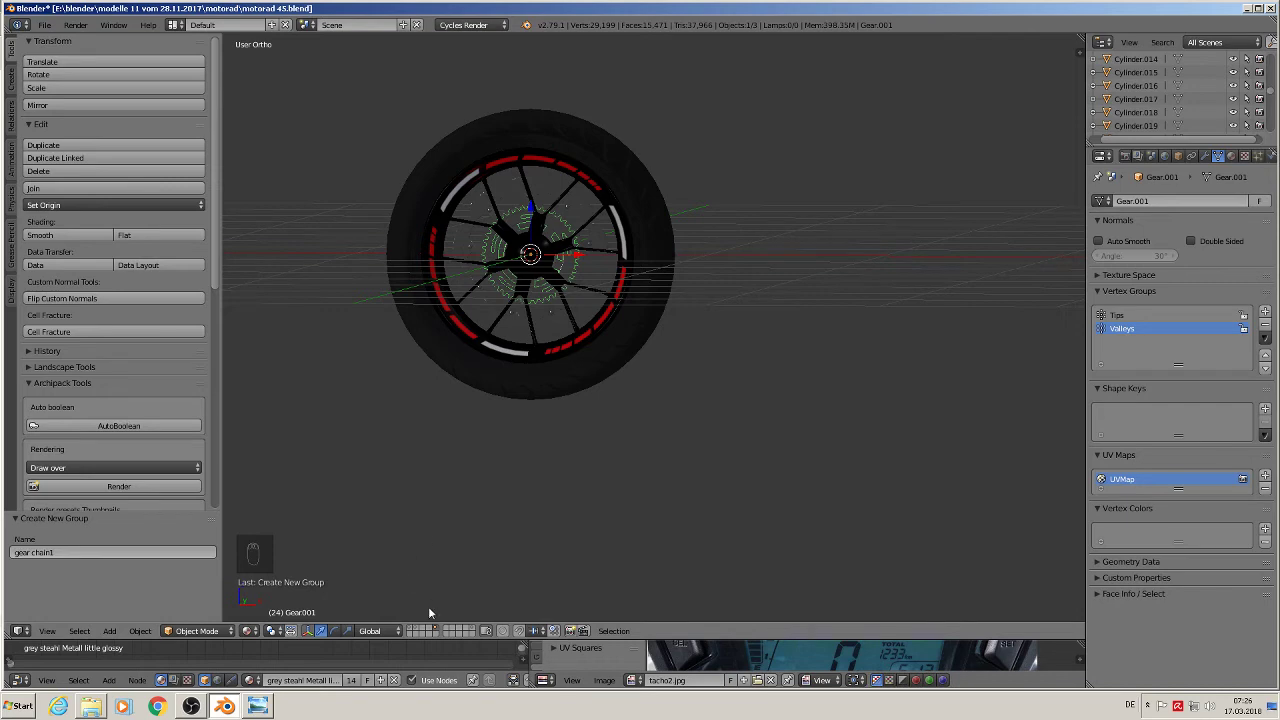
- Show layer 1 with the motorcycle and add a group instance of "gear chain1" at the rear wheel hub
click(413, 630)
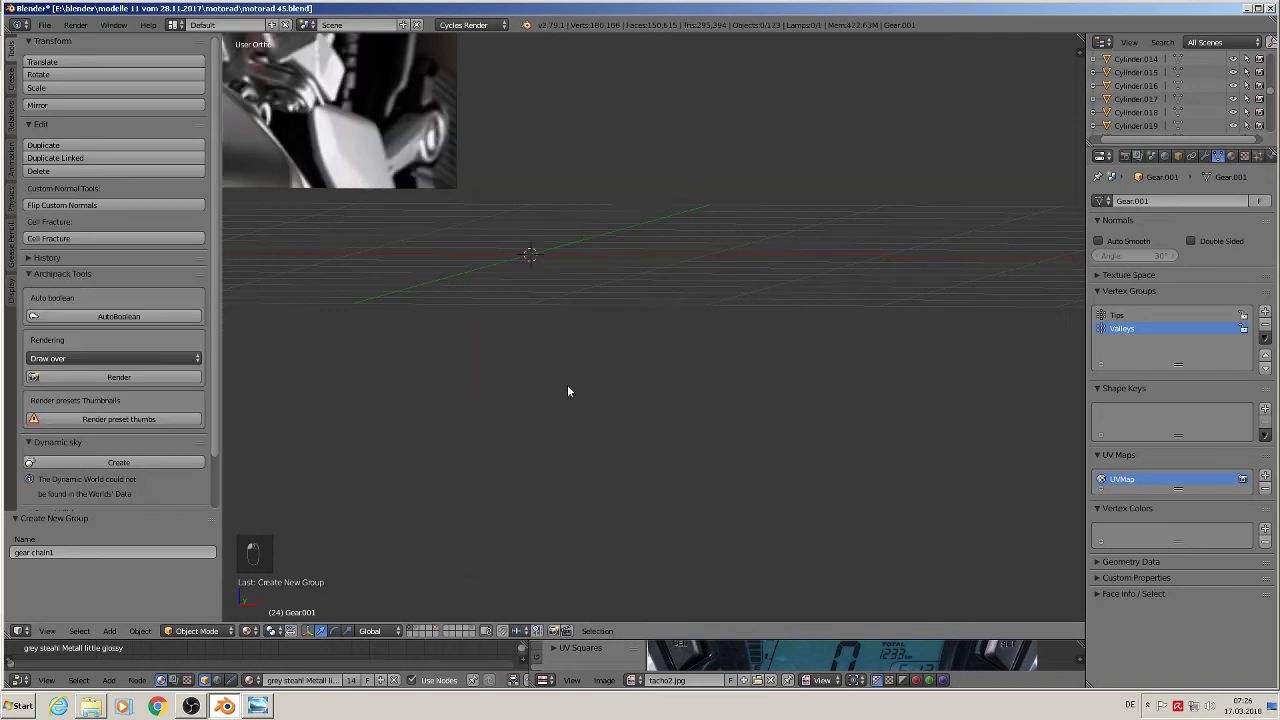
key(KP_1)
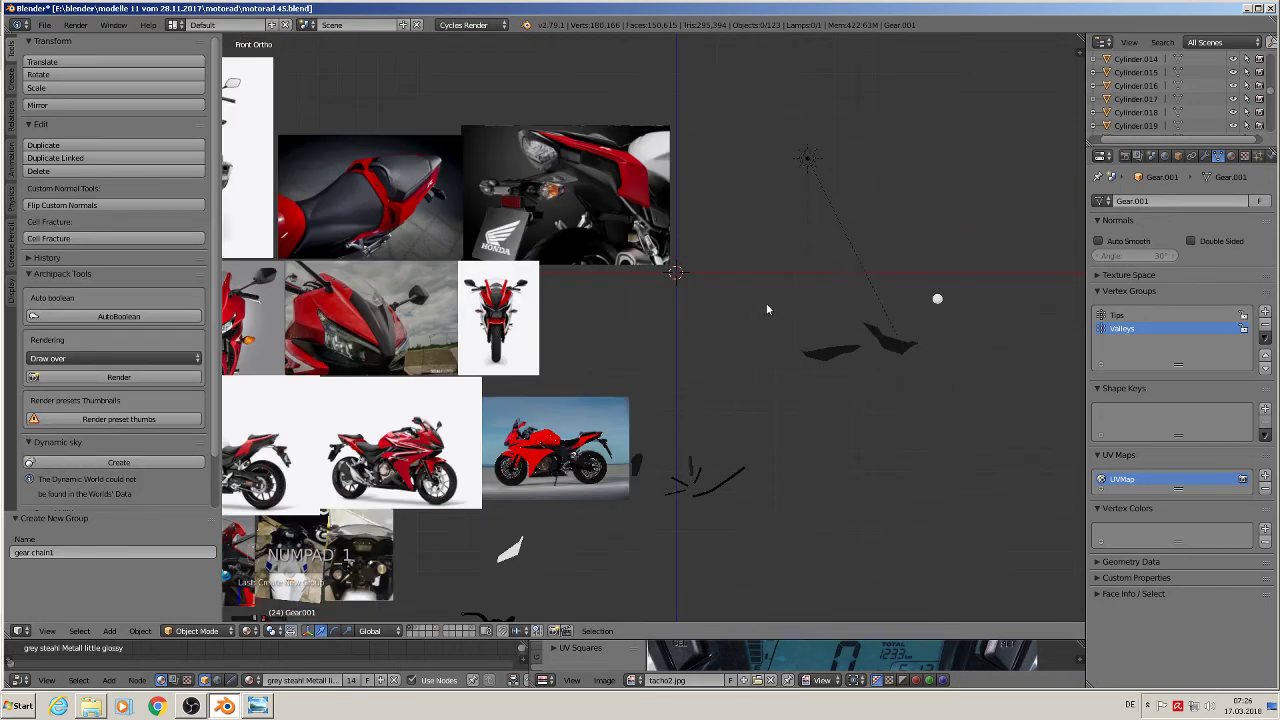
scroll(700, 460, up, 10)
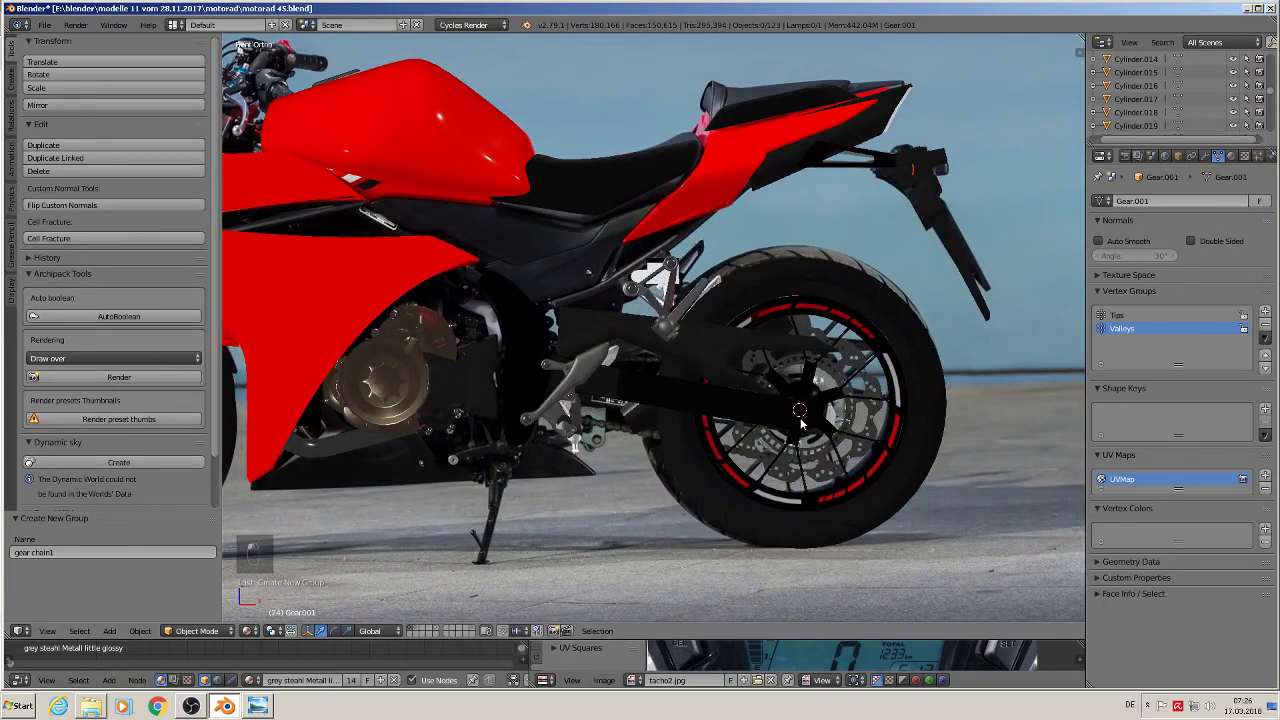
shift+middle_drag(800, 409, 740, 300)
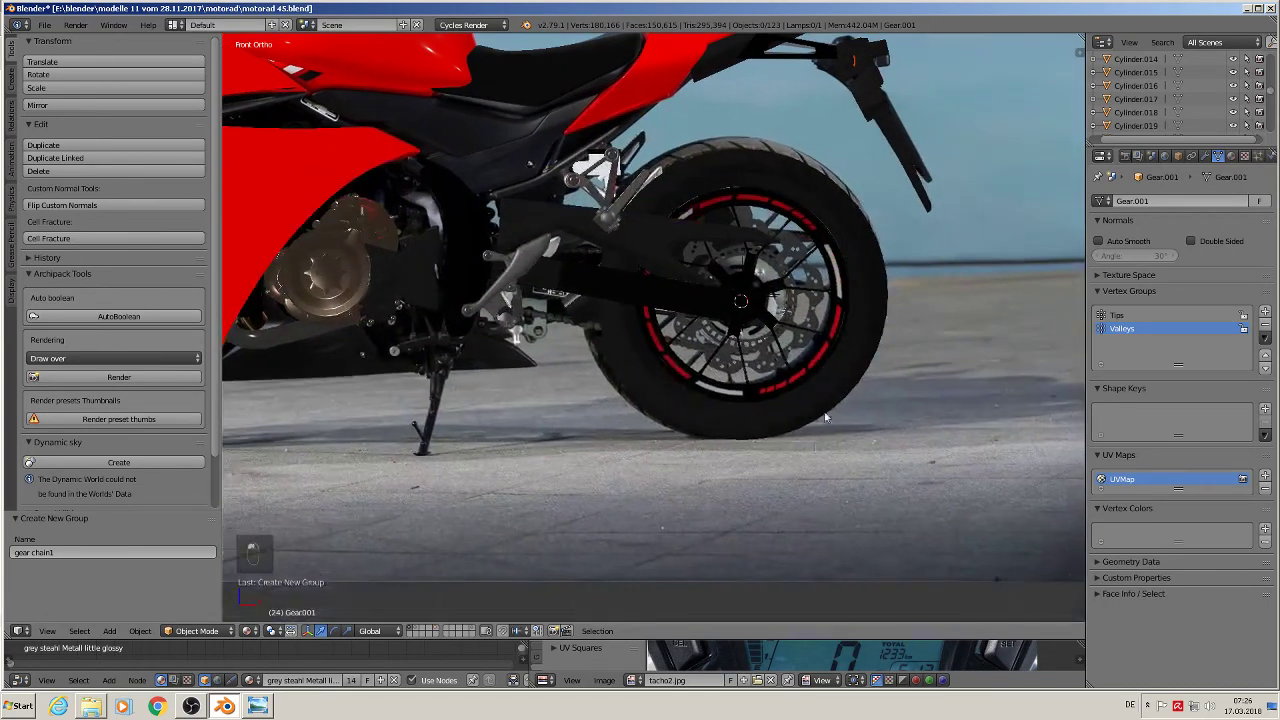
click(109, 631)
mouse_move(150, 430)
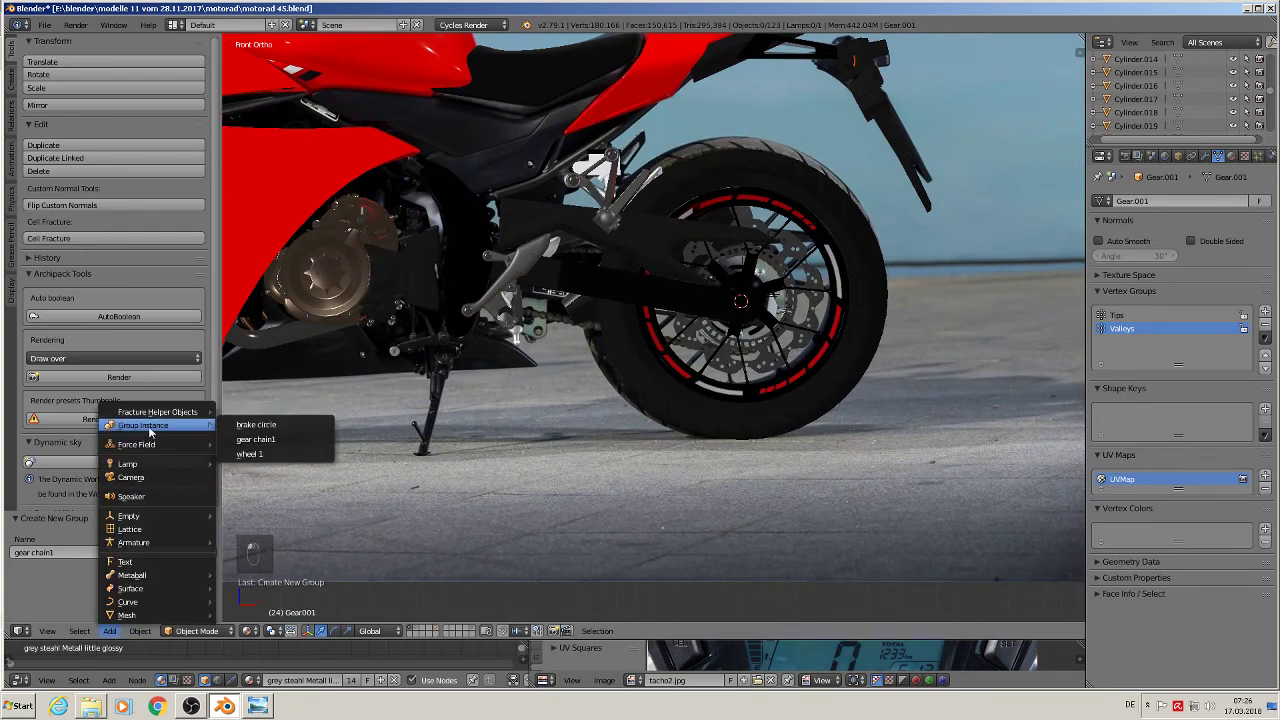
click(280, 441)
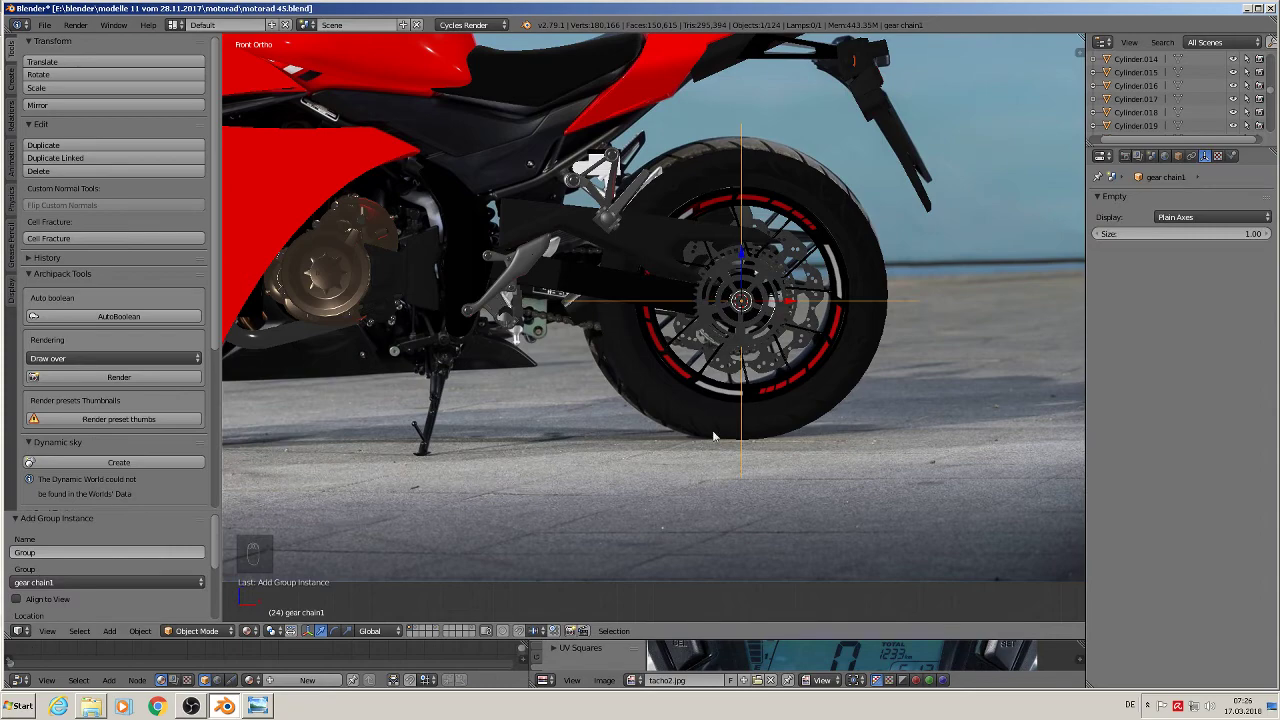
- Move the sprocket instance 0.2 along Y against the rear wheel and set its empty's display size to 0.07
middle_drag(714, 436, 783, 284)
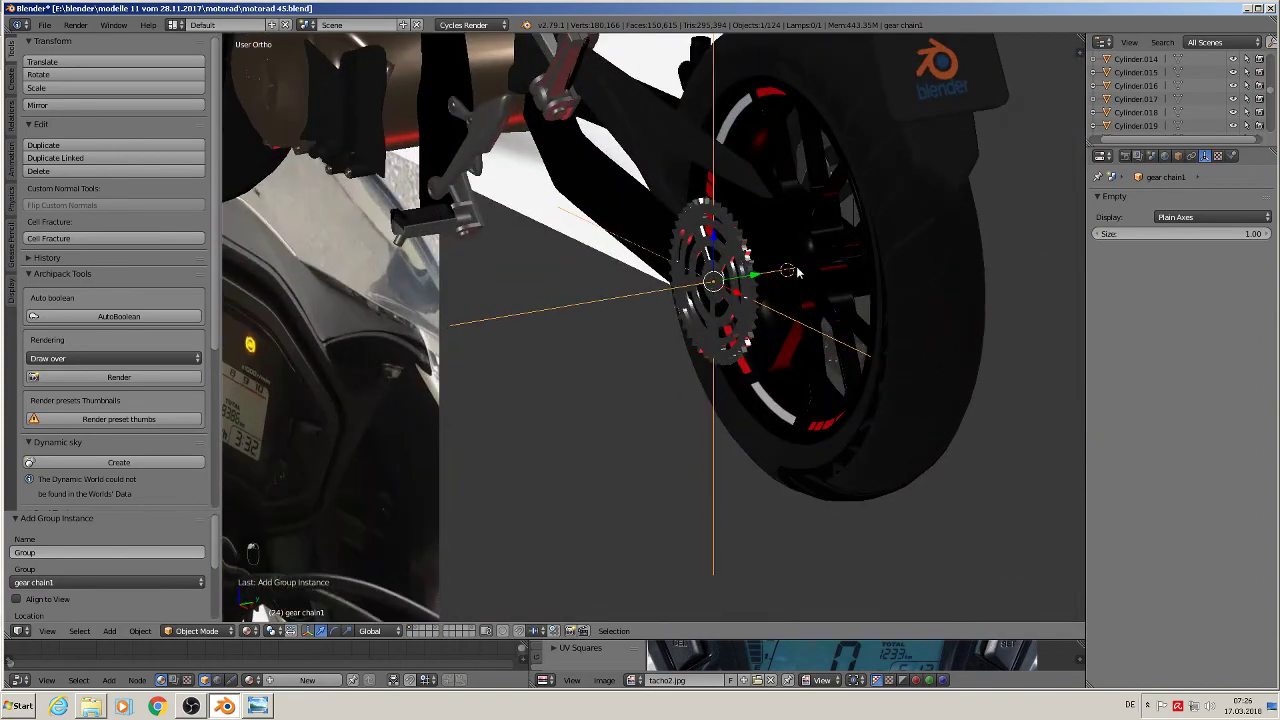
drag(761, 276, 815, 271)
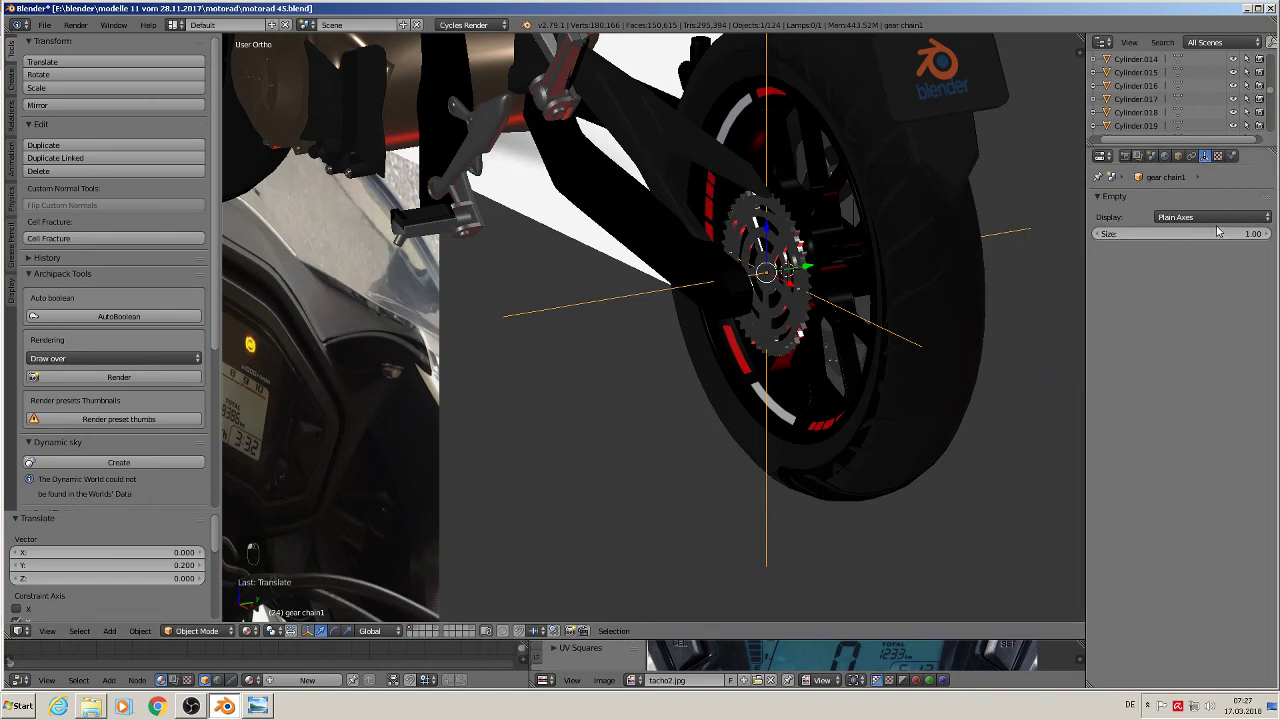
drag(1241, 233, 1165, 233)
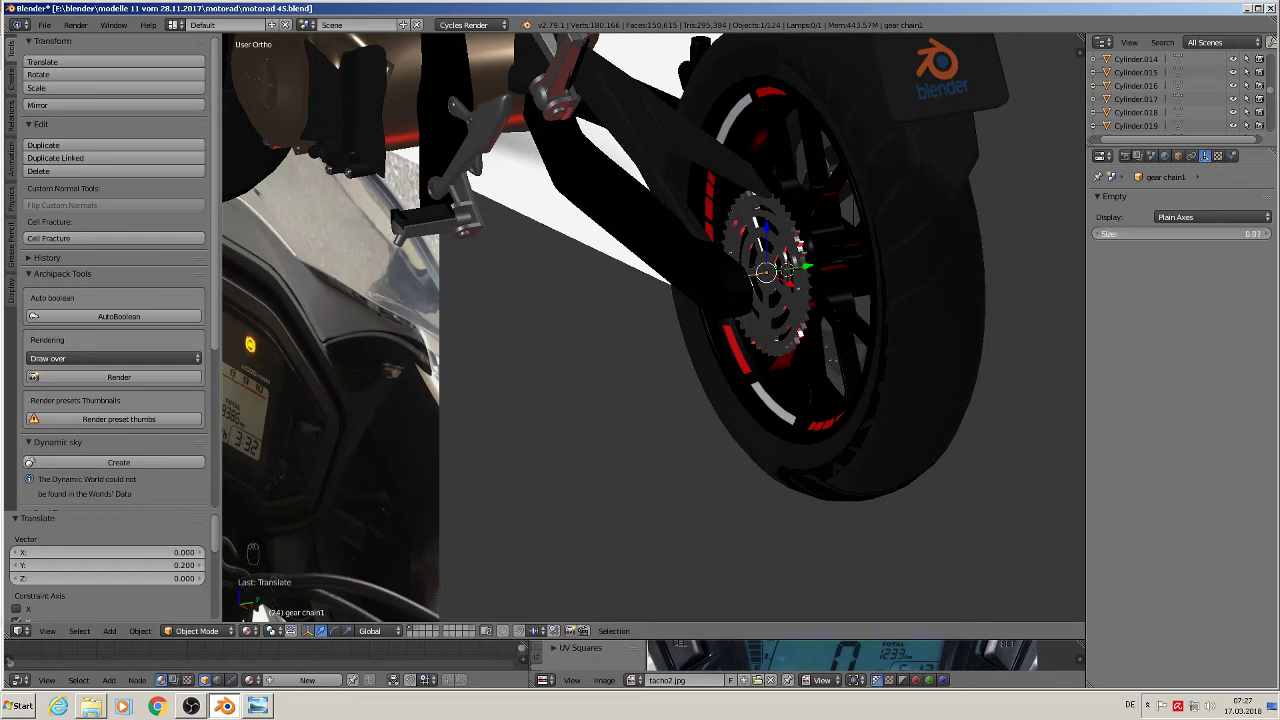
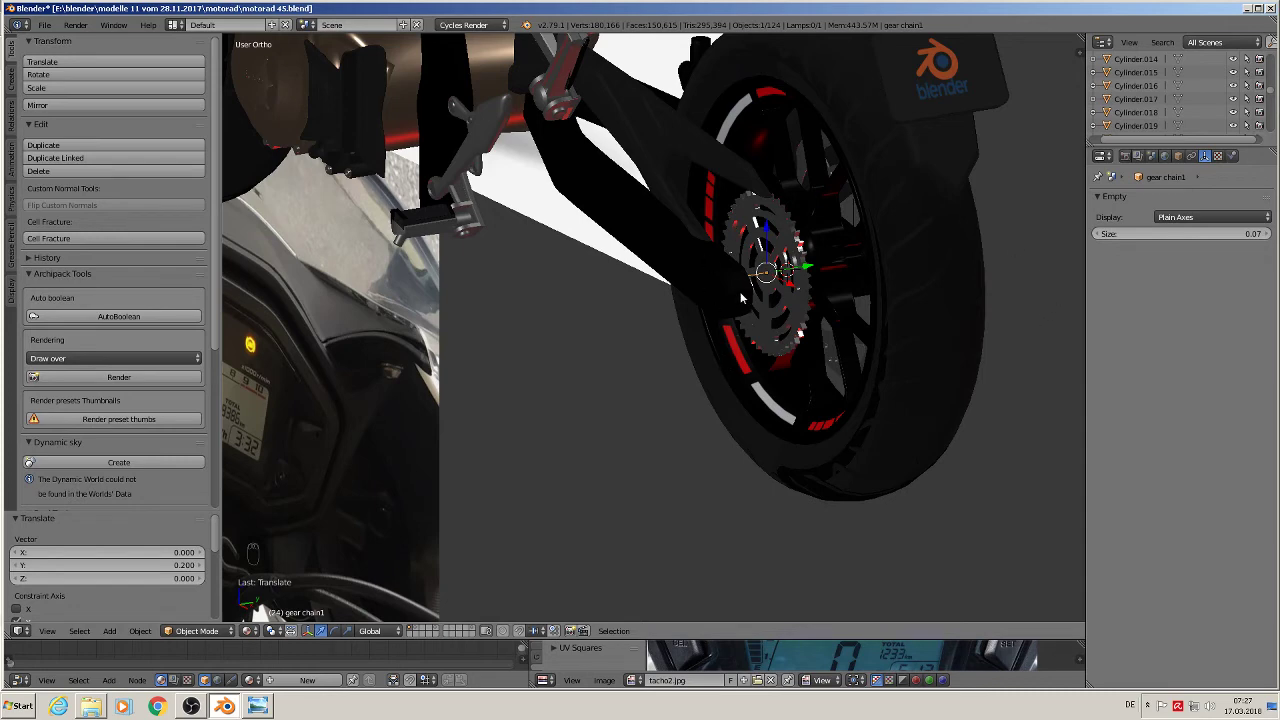
- Save the motorcycle file
key(KP_1)
scroll(669, 466, down, 4)
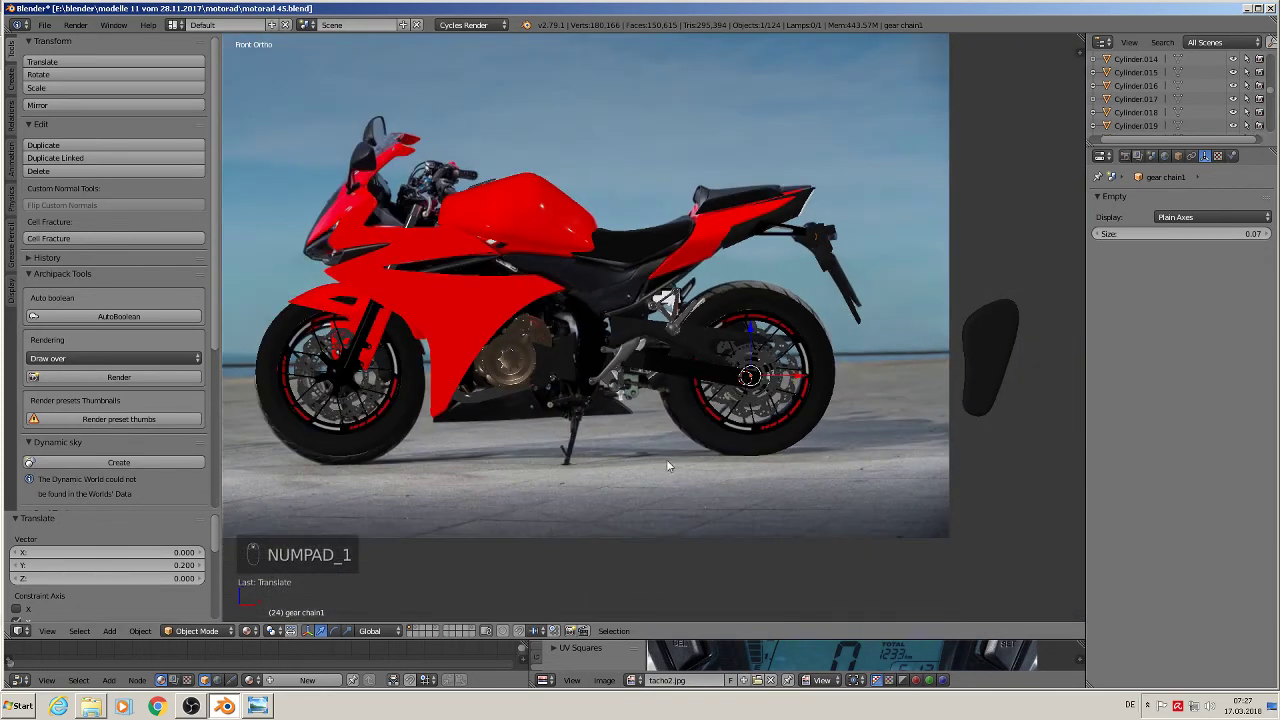
scroll(640, 475, down, 3)
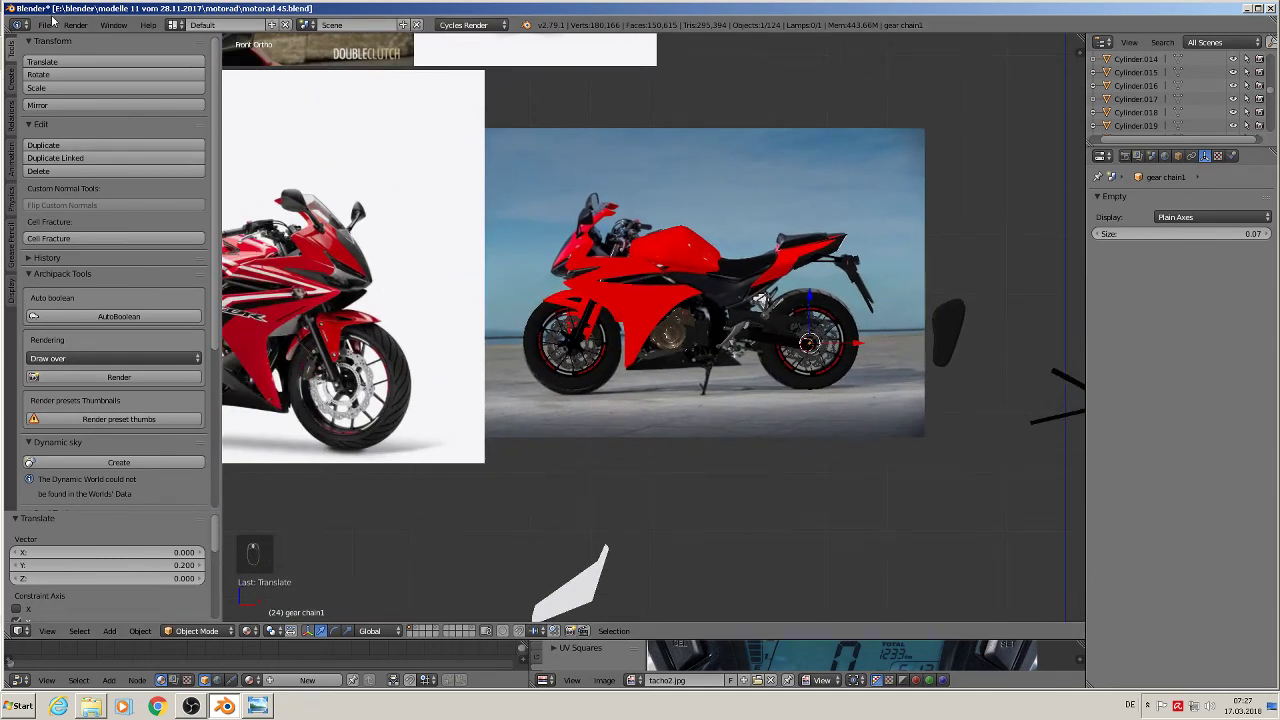
click(52, 20)
click(50, 127)
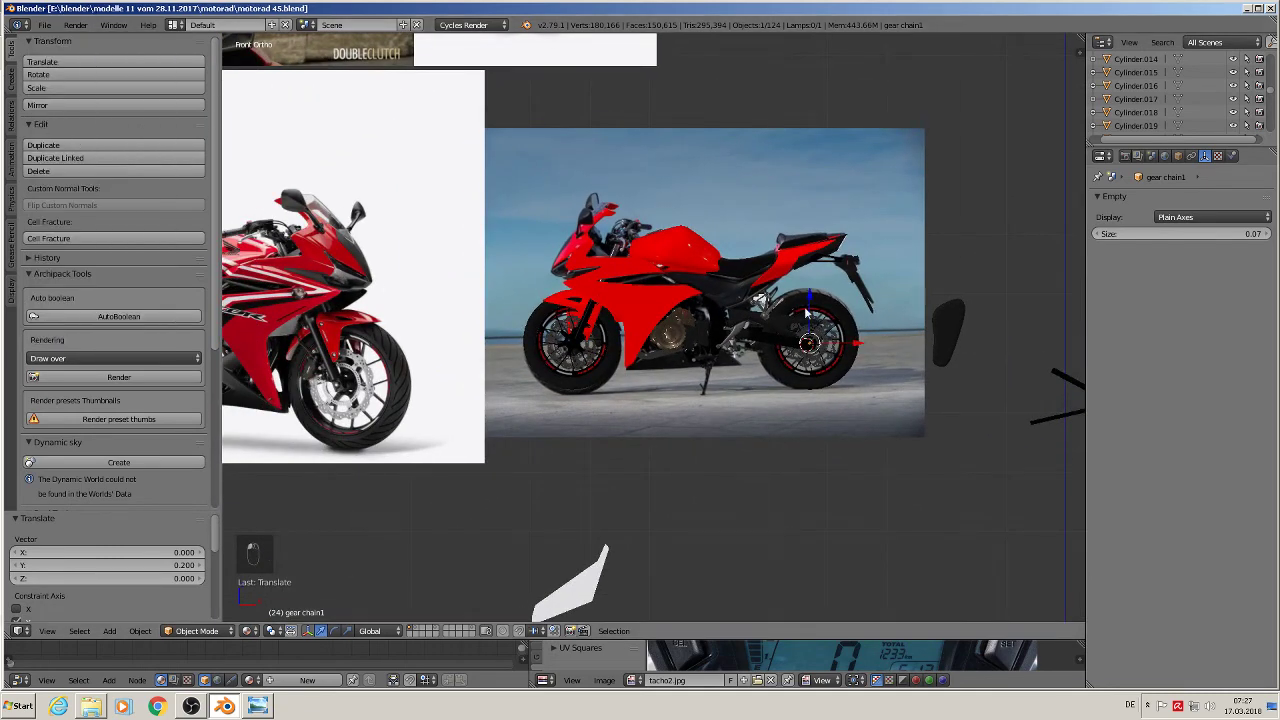
- Select the rider's footrest bracket at the front of the swingarm and move it to layer 5
scroll(806, 312, up, 8)
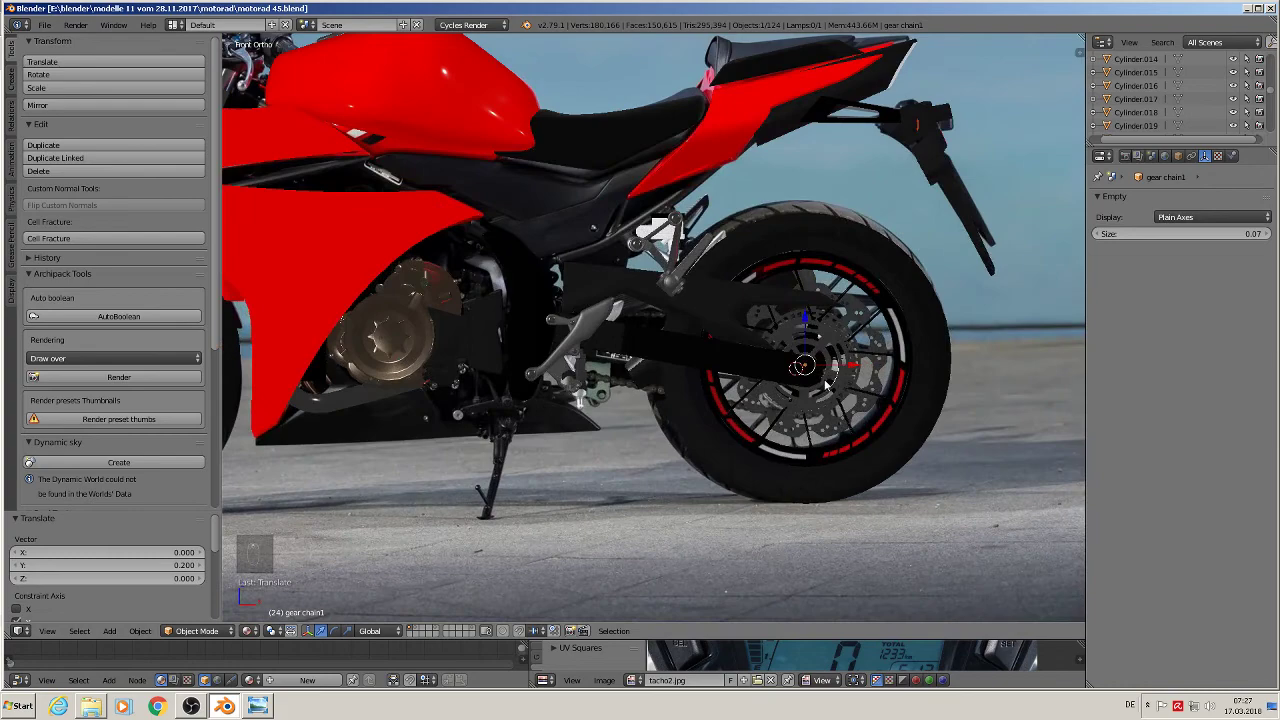
middle_drag(806, 312, 748, 412)
shift+middle_drag(664, 384, 884, 369)
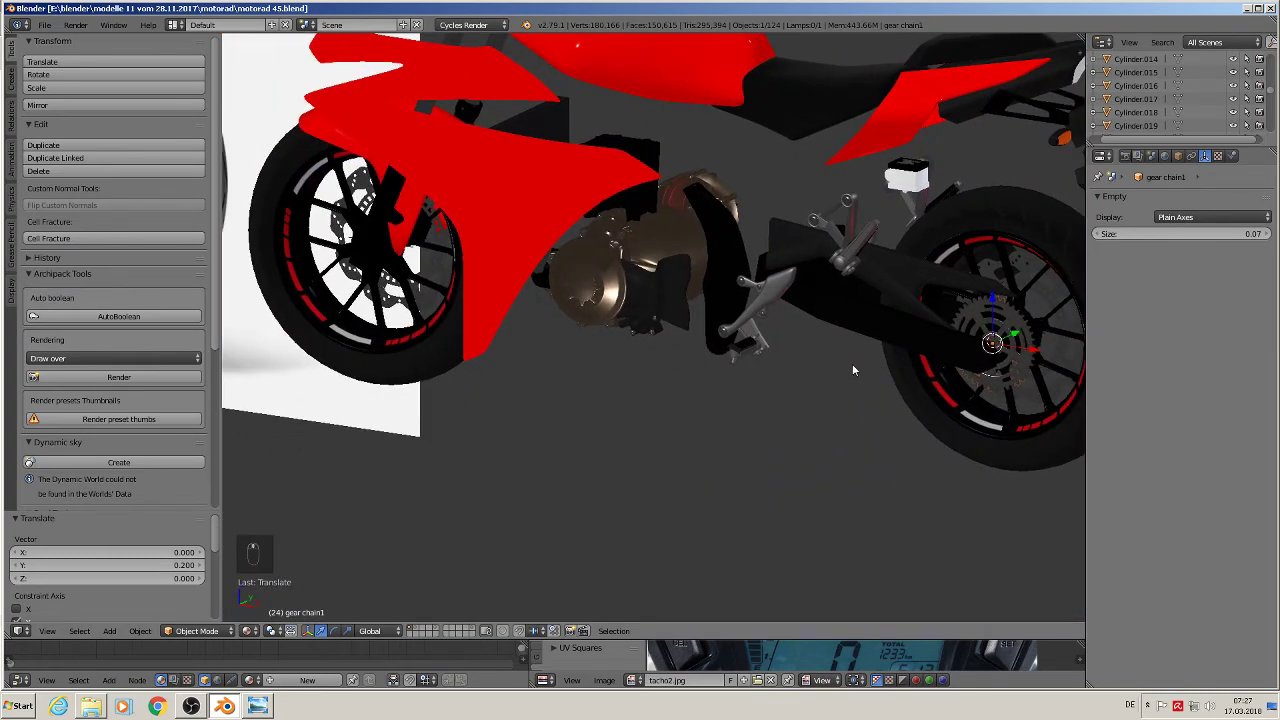
scroll(792, 373, down, 4)
scroll(792, 375, up, 5)
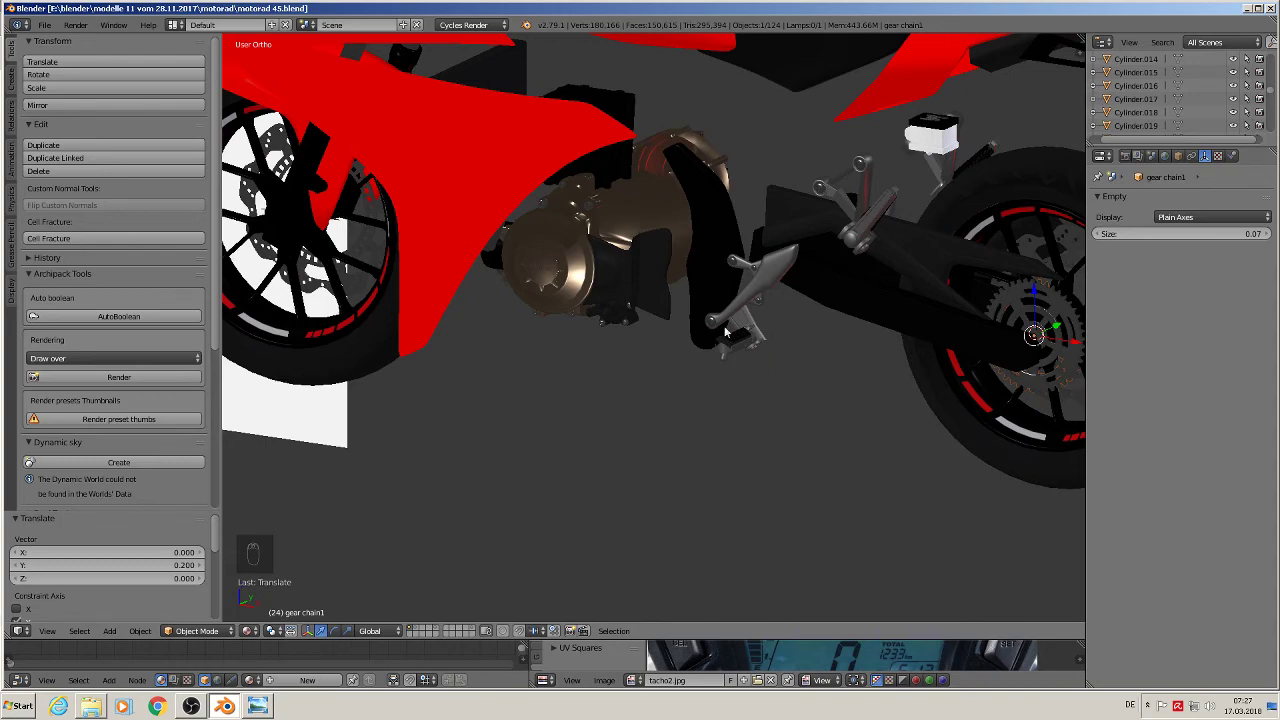
right_click(761, 280)
middle_drag(803, 362, 825, 348)
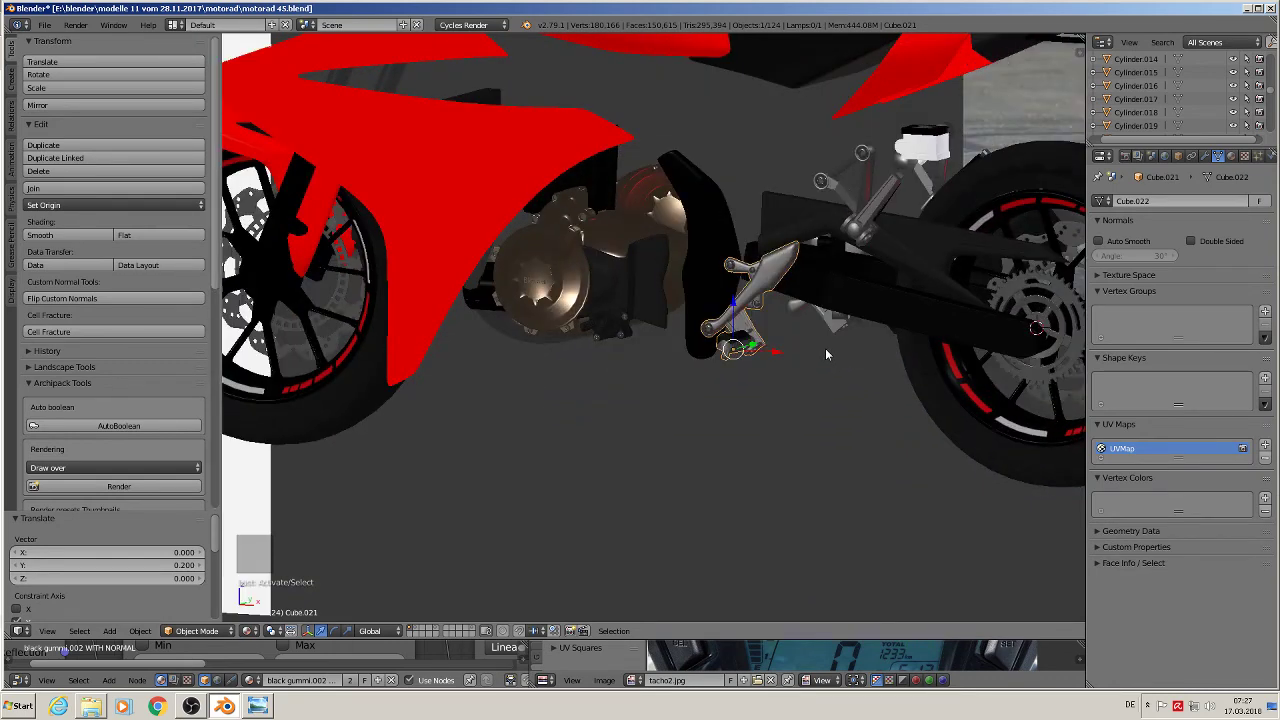
key(KP_1)
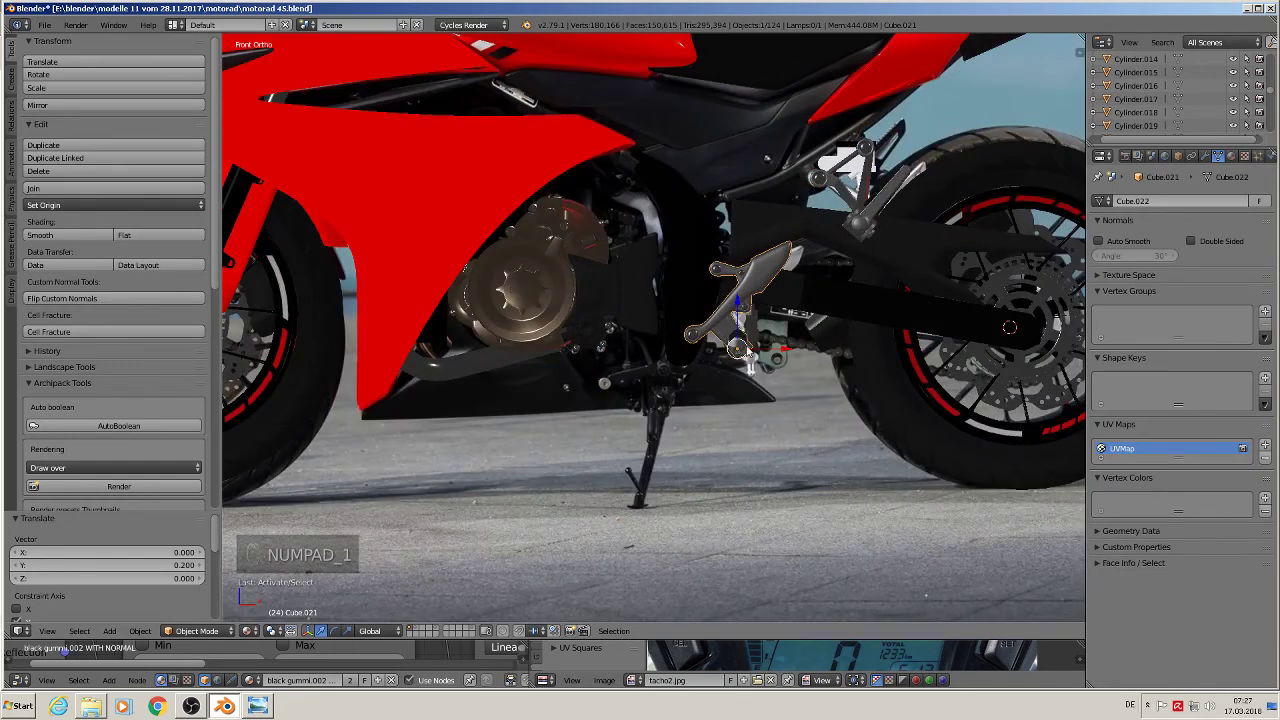
key(m)
key(m)
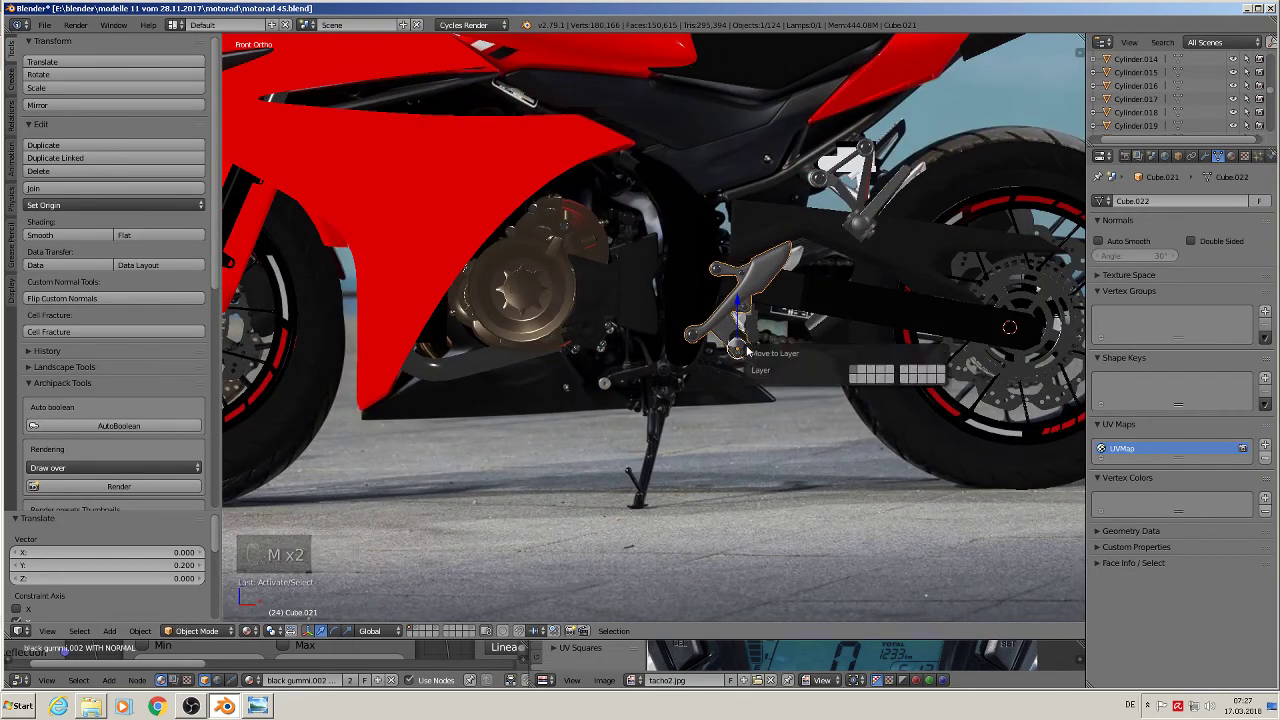
click(895, 373)
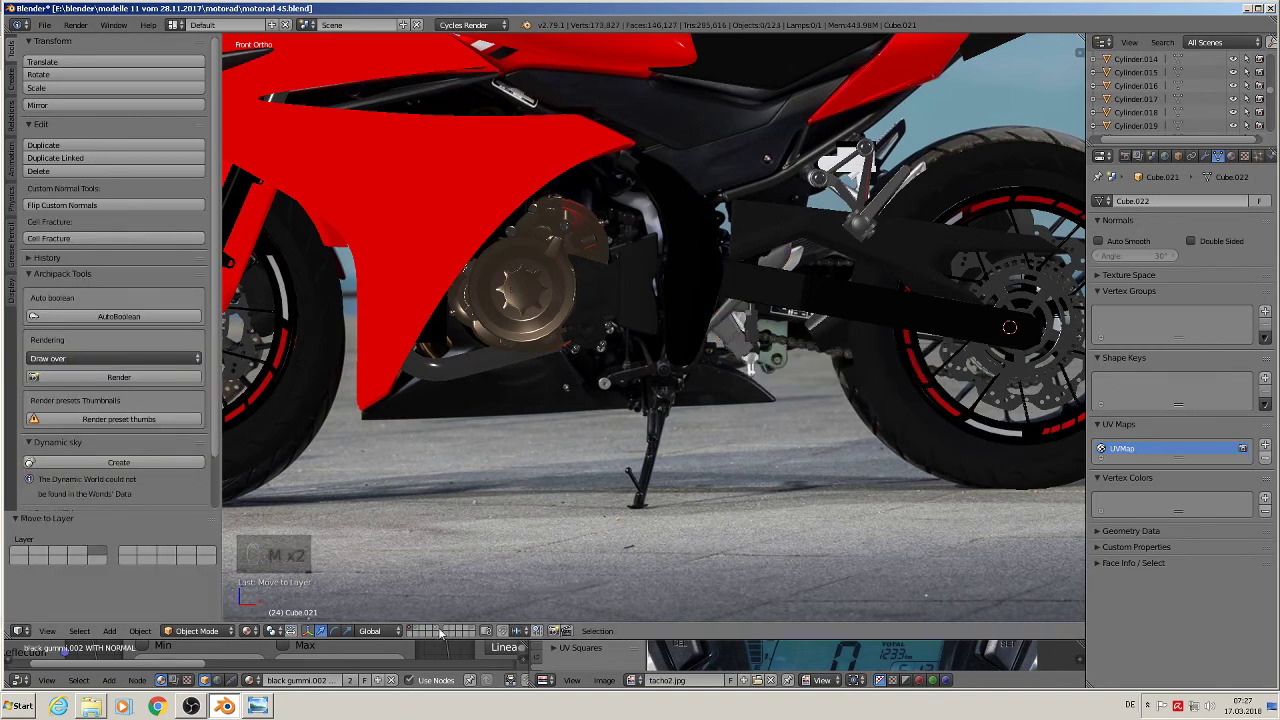
- Show layer 5 and clear the footrest bracket's location to the world origin
click(440, 633)
scroll(573, 553, down, 8)
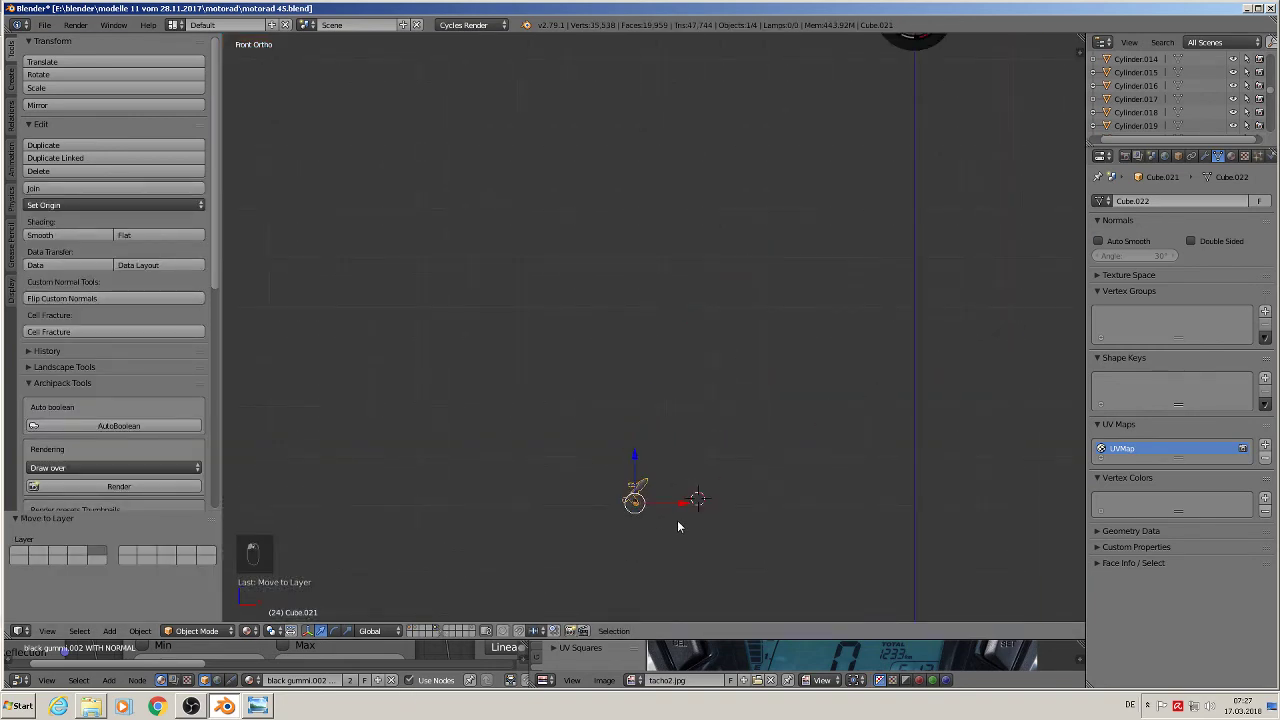
scroll(677, 526, down, 3)
key(shift+c)
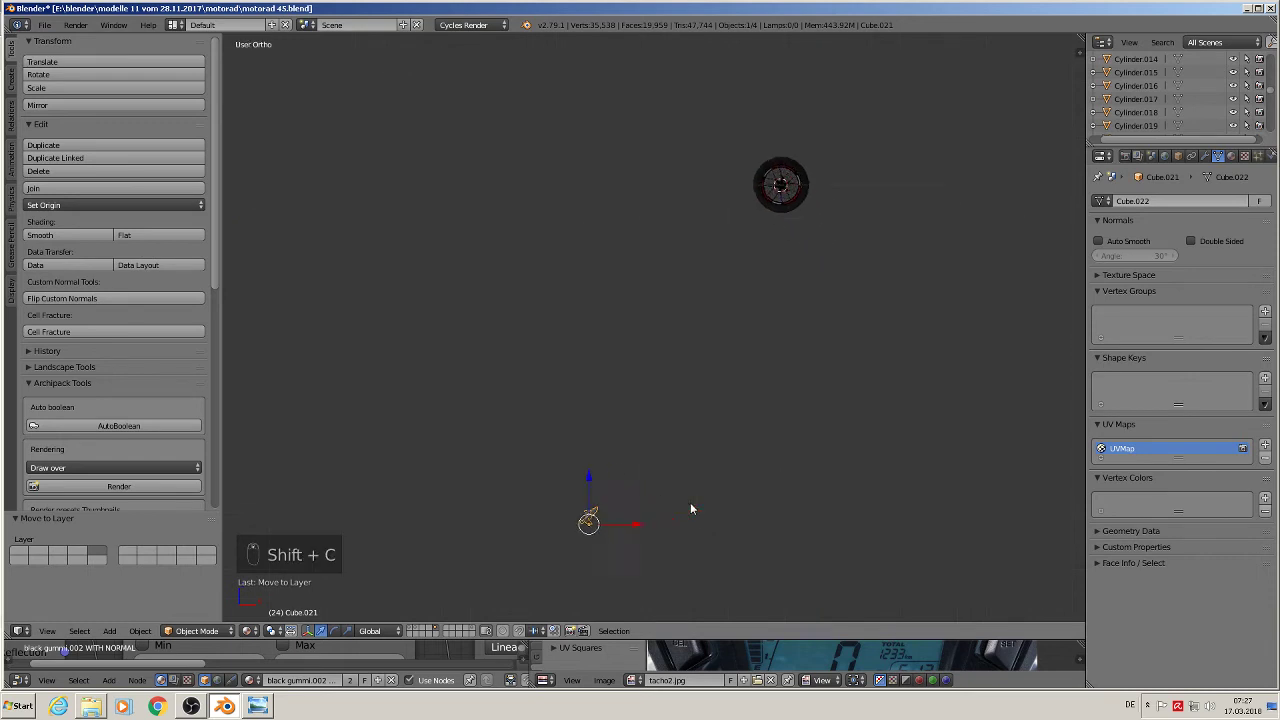
key(alt+g)
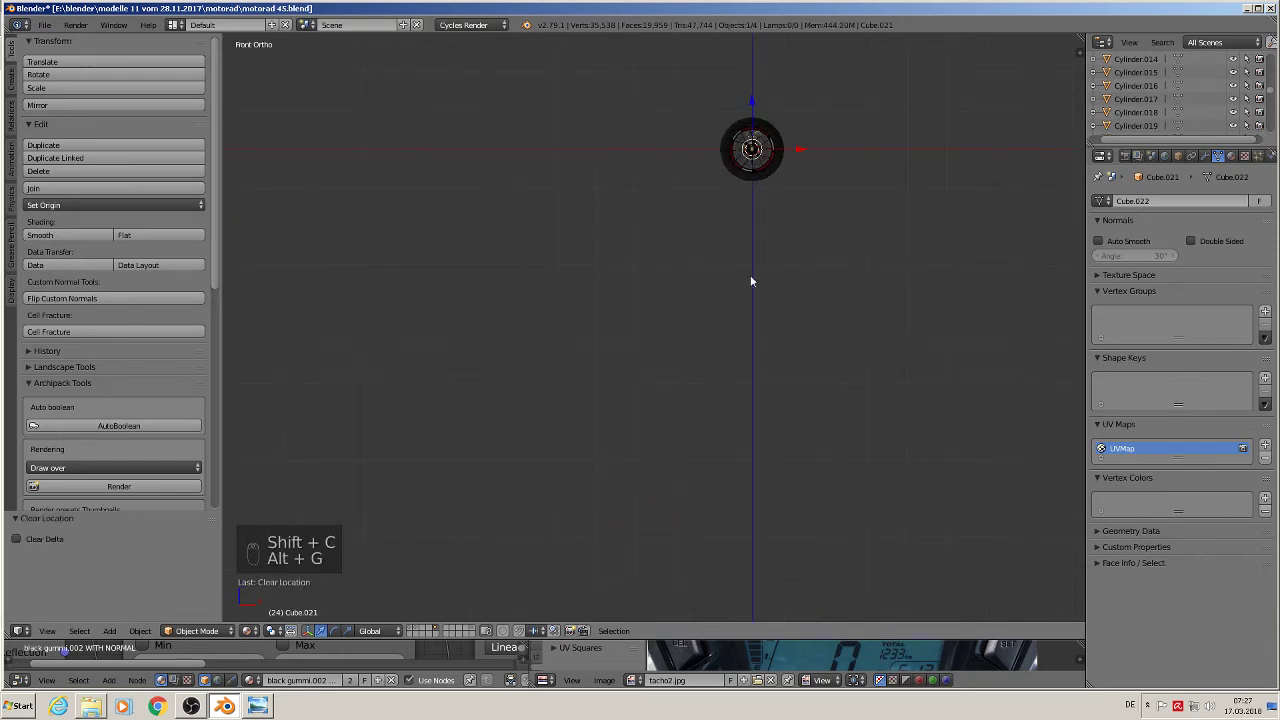
scroll(750, 276, up, 6)
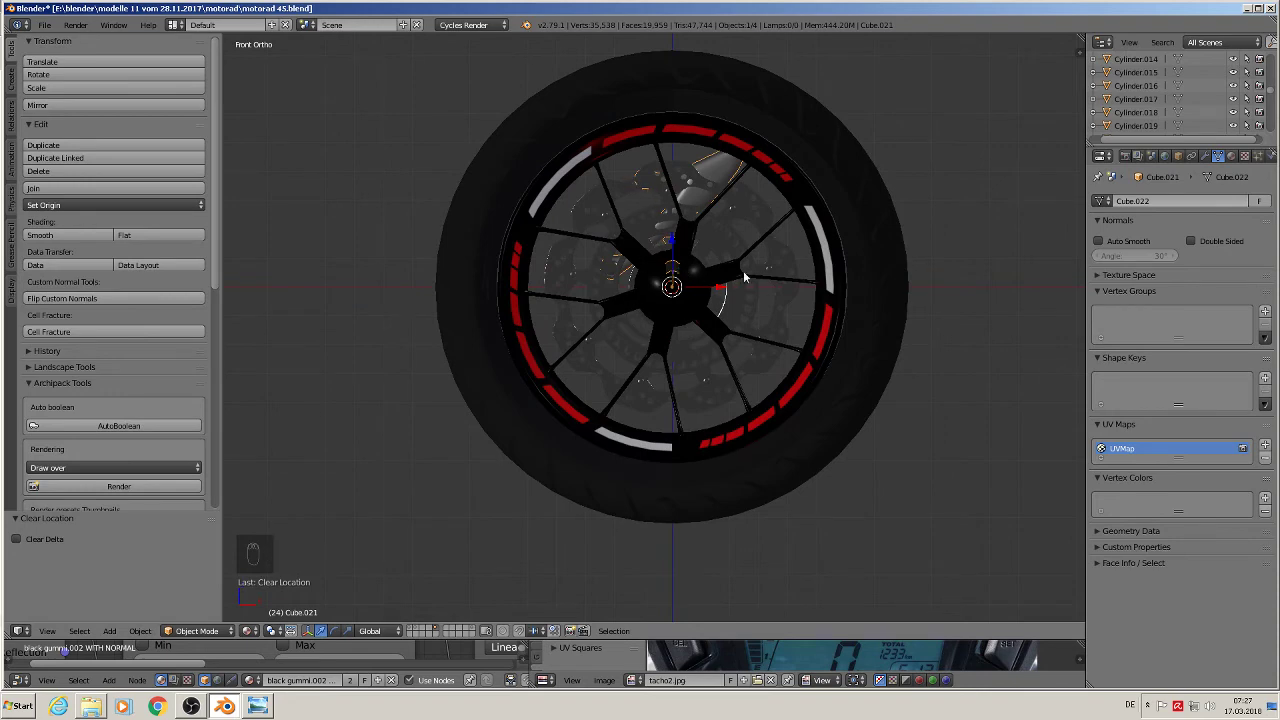
middle_drag(704, 262, 716, 340)
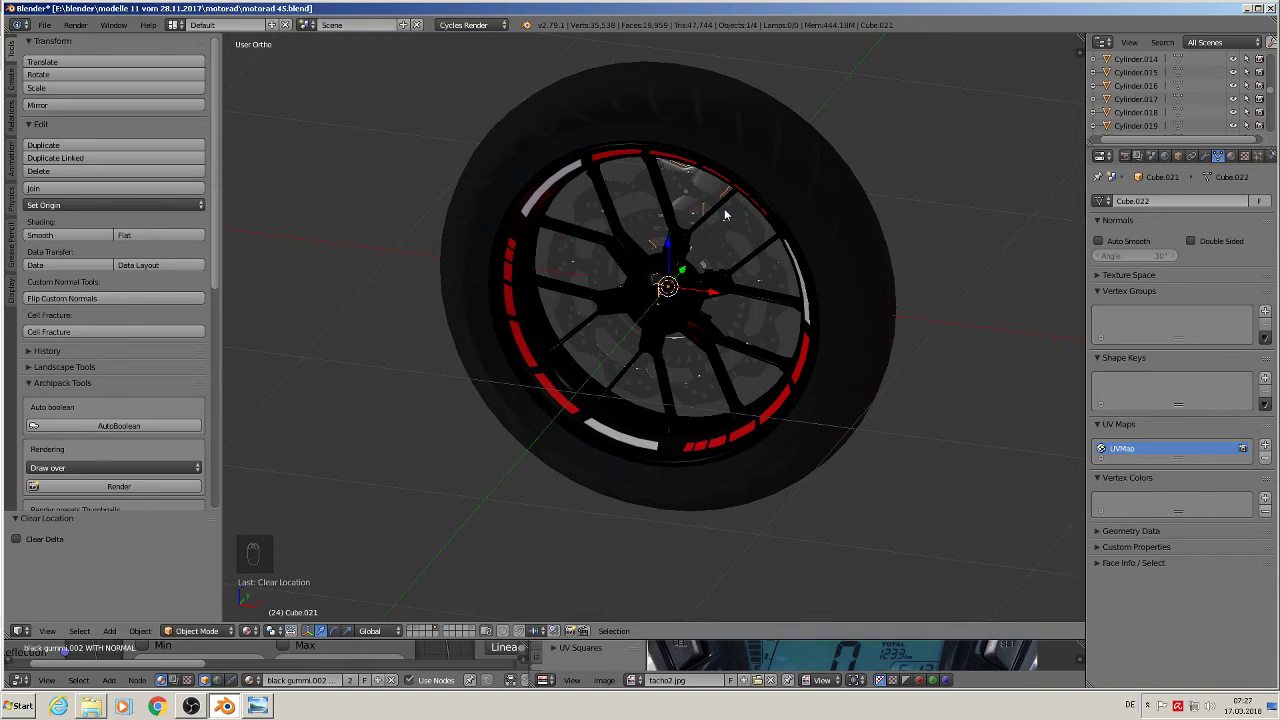
key(KP_1)
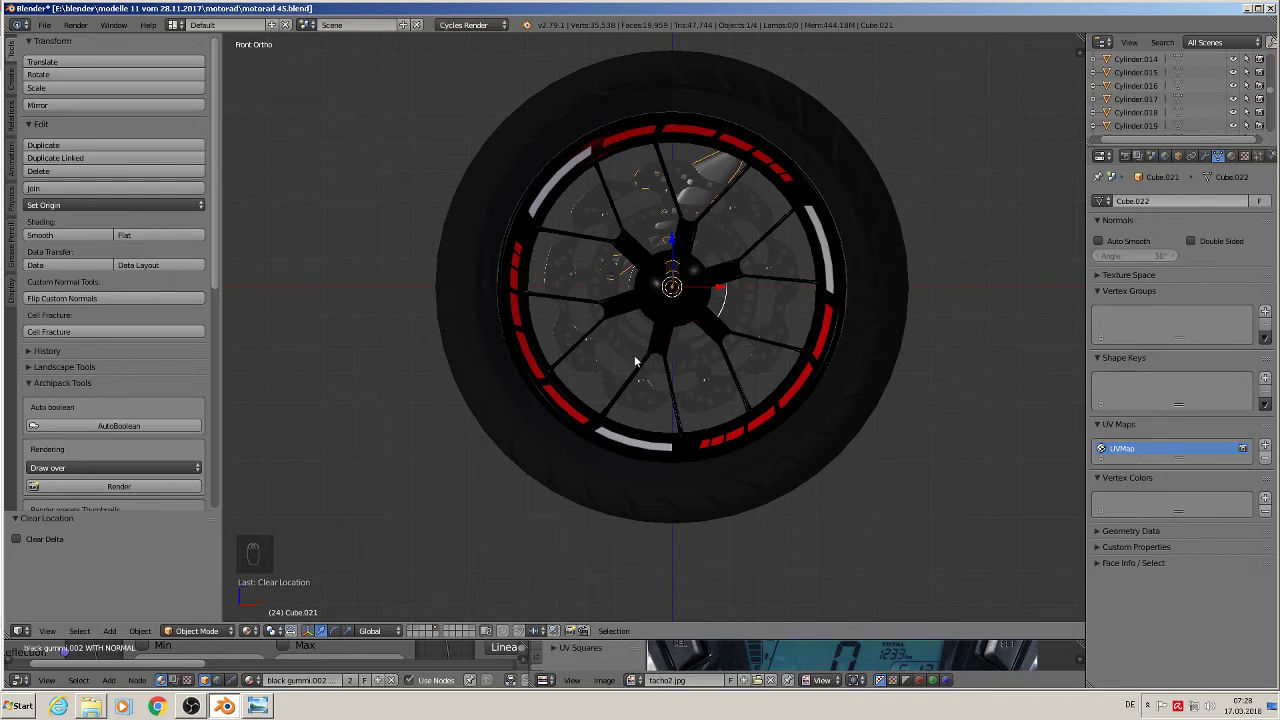
- Put the footrest bracket into a new group named "foot holder 1"
key(ctrl+g)
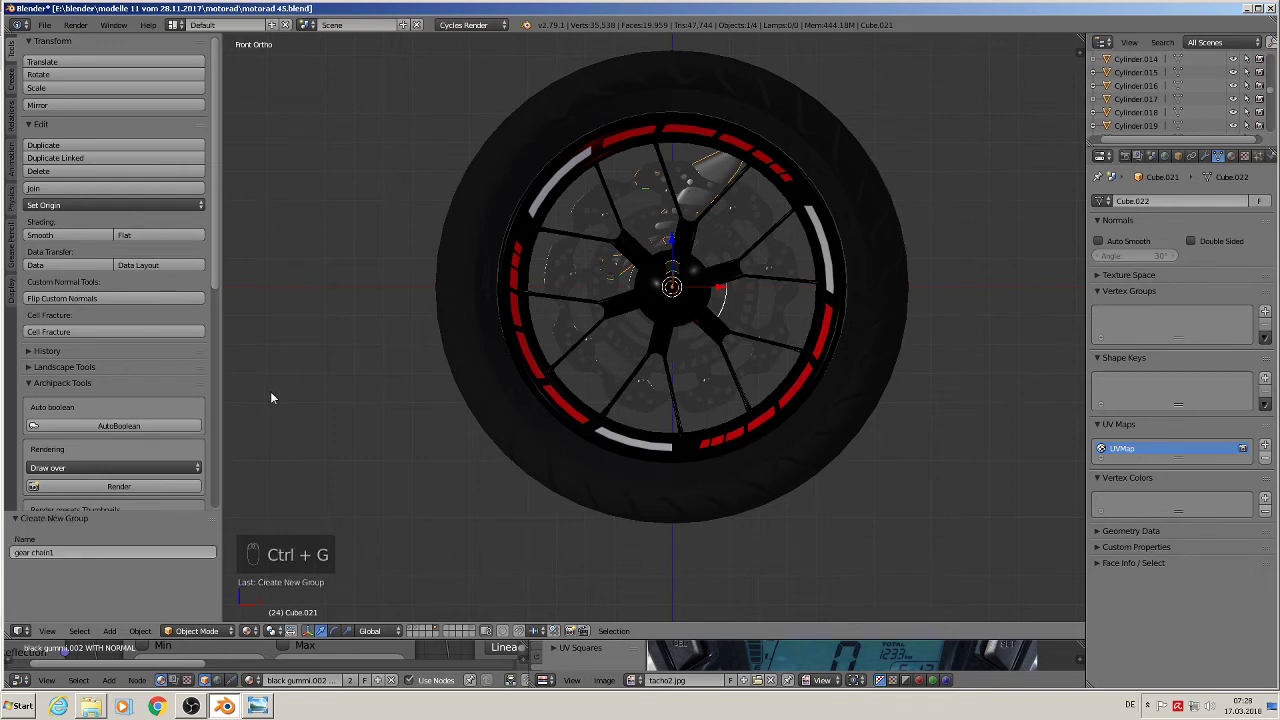
click(71, 548)
key(BackSpace)
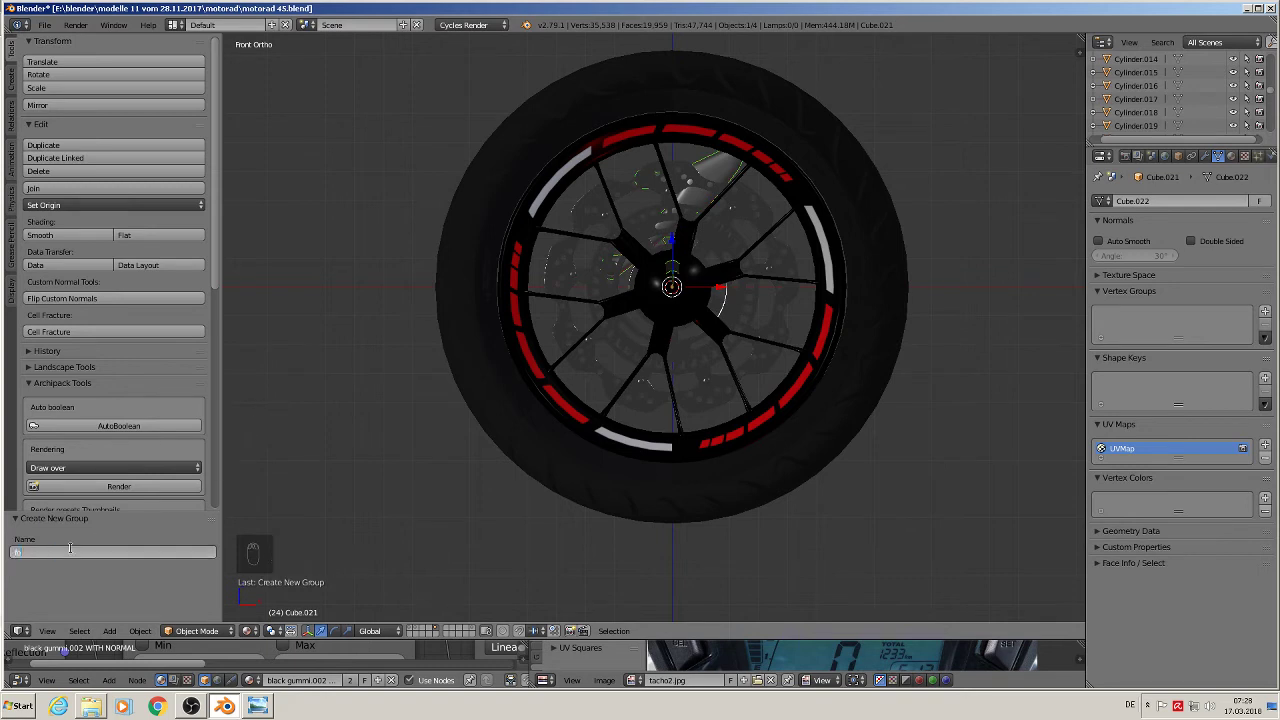
text(oot holder 1)
key(Return)
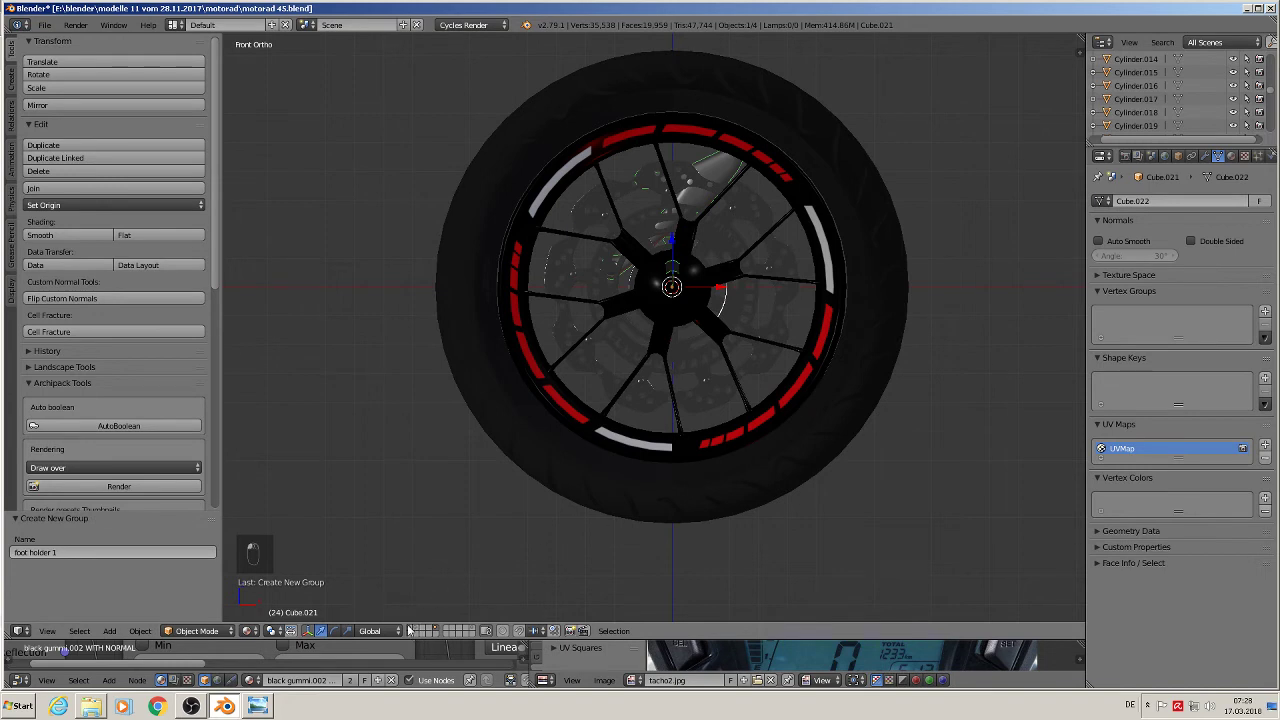
- Show layer 1 with the motorcycle and add a group instance of "foot holder 1" near the front of the swingarm
click(410, 627)
scroll(554, 399, down, 9)
shift+middle_drag(546, 388, 709, 422)
scroll(696, 395, down, 9)
shift+middle_drag(746, 474, 754, 315)
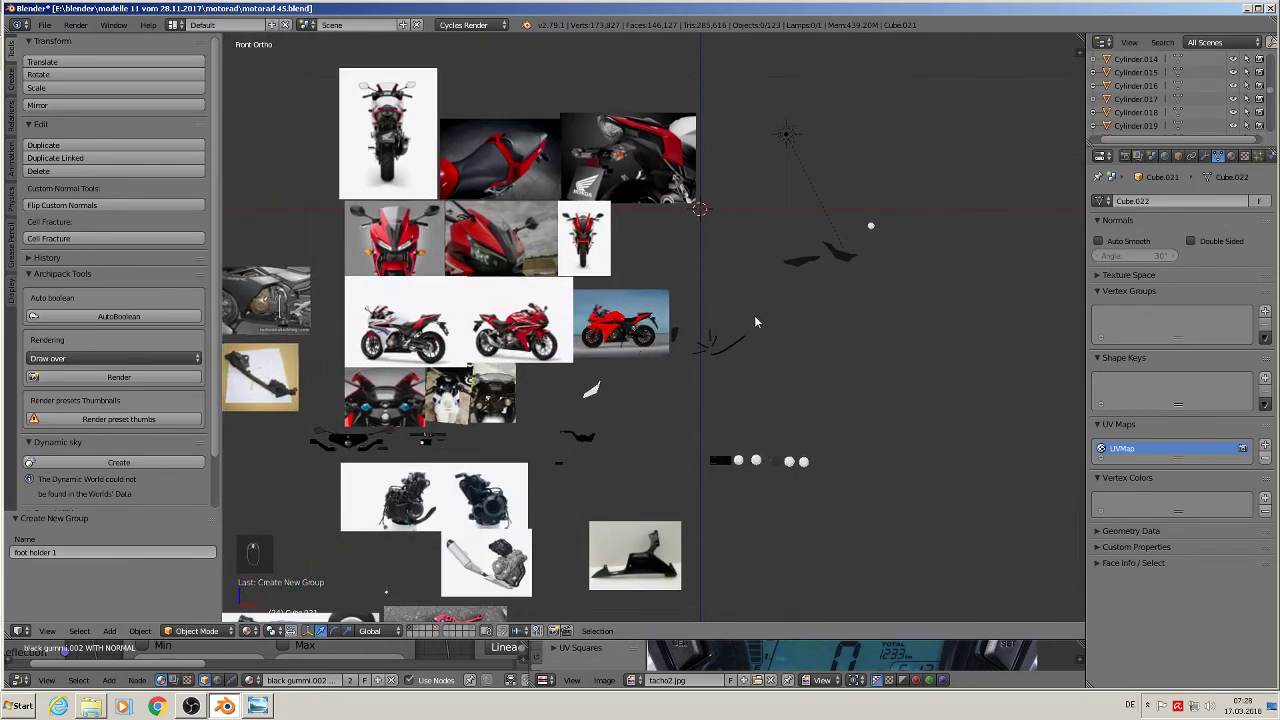
scroll(640, 328, up, 4)
scroll(622, 328, up, 8)
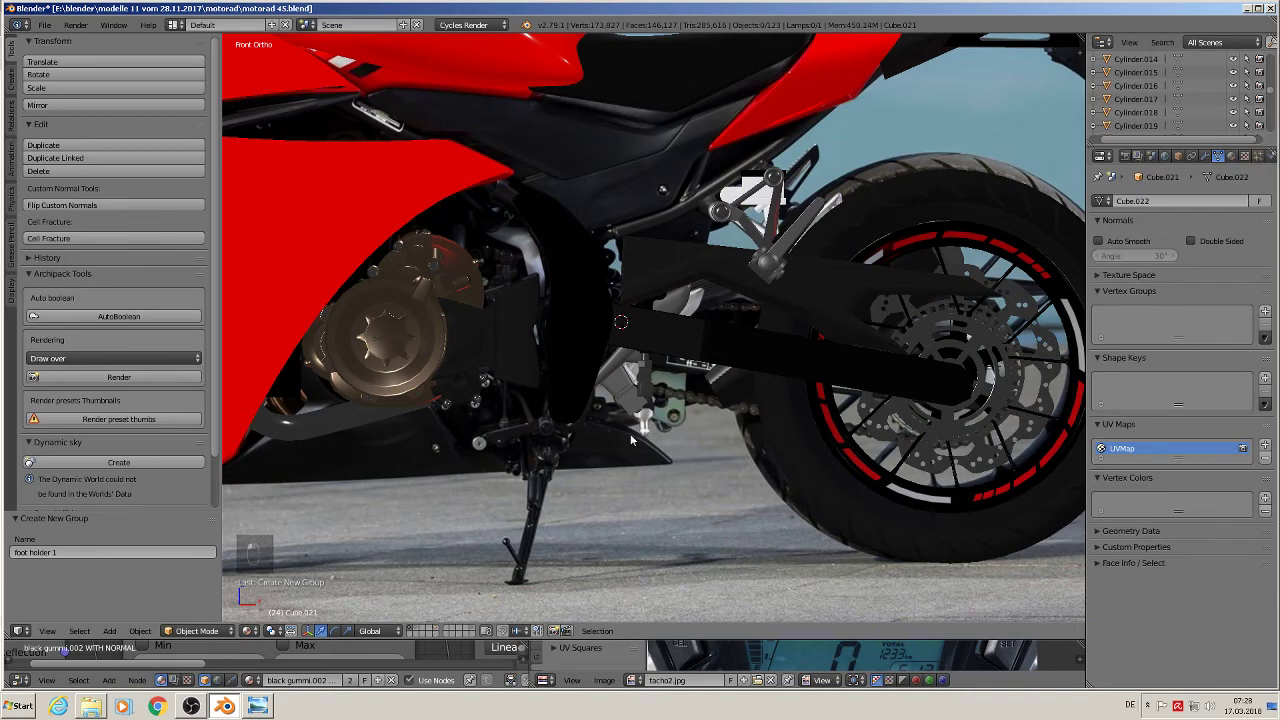
click(110, 631)
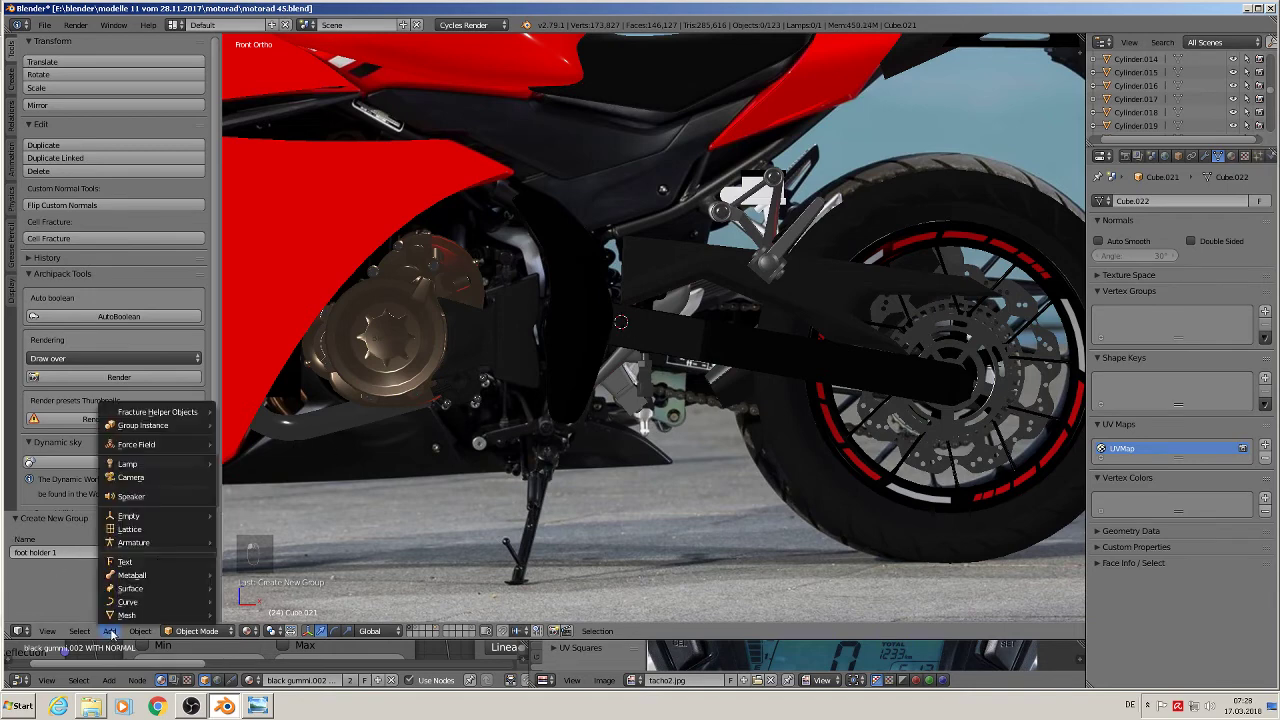
mouse_move(152, 428)
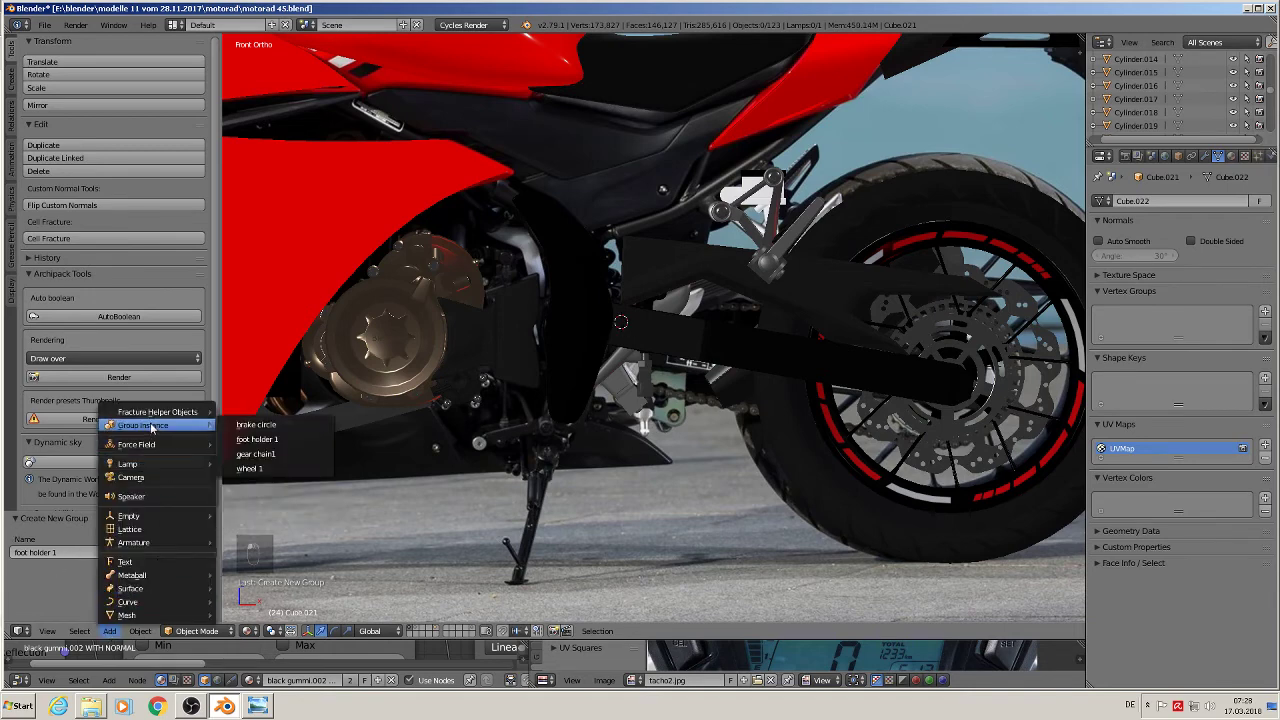
click(289, 439)
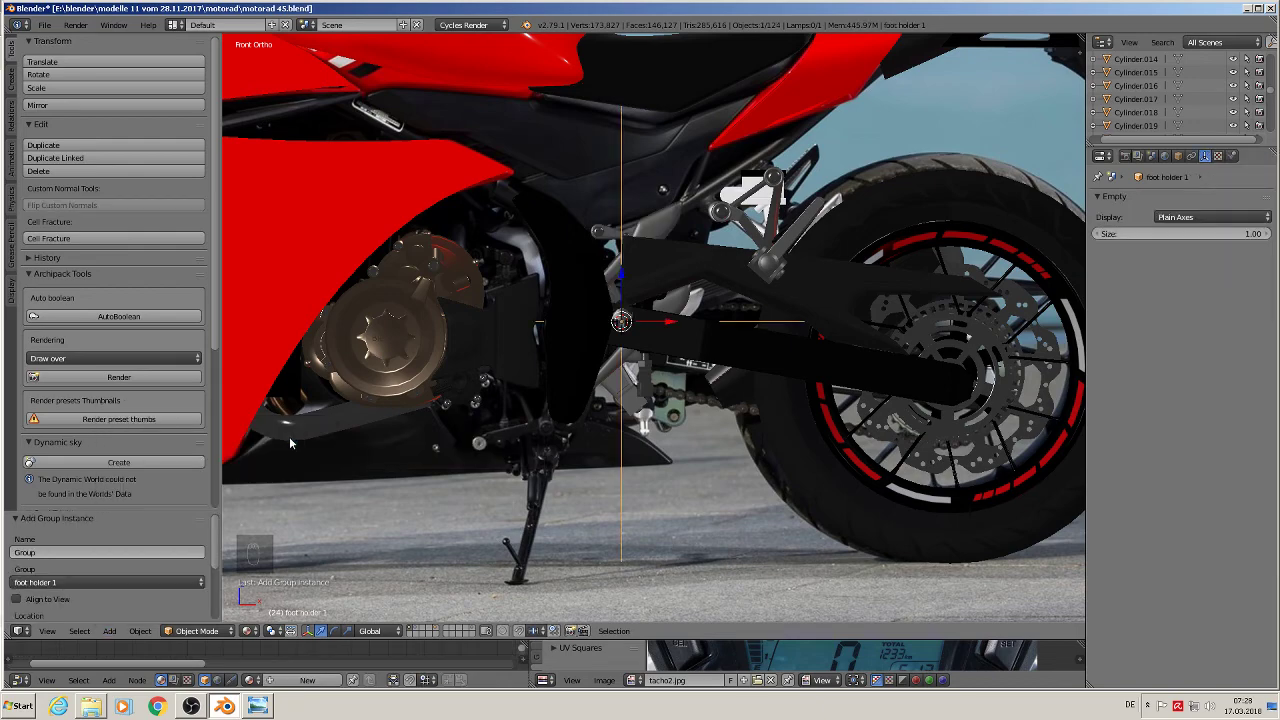
- Move the foot holder instance about -0.461 along Y and -0.312 along Z, and set its empty's display size to 0.10
middle_drag(729, 388, 625, 400)
key(g)
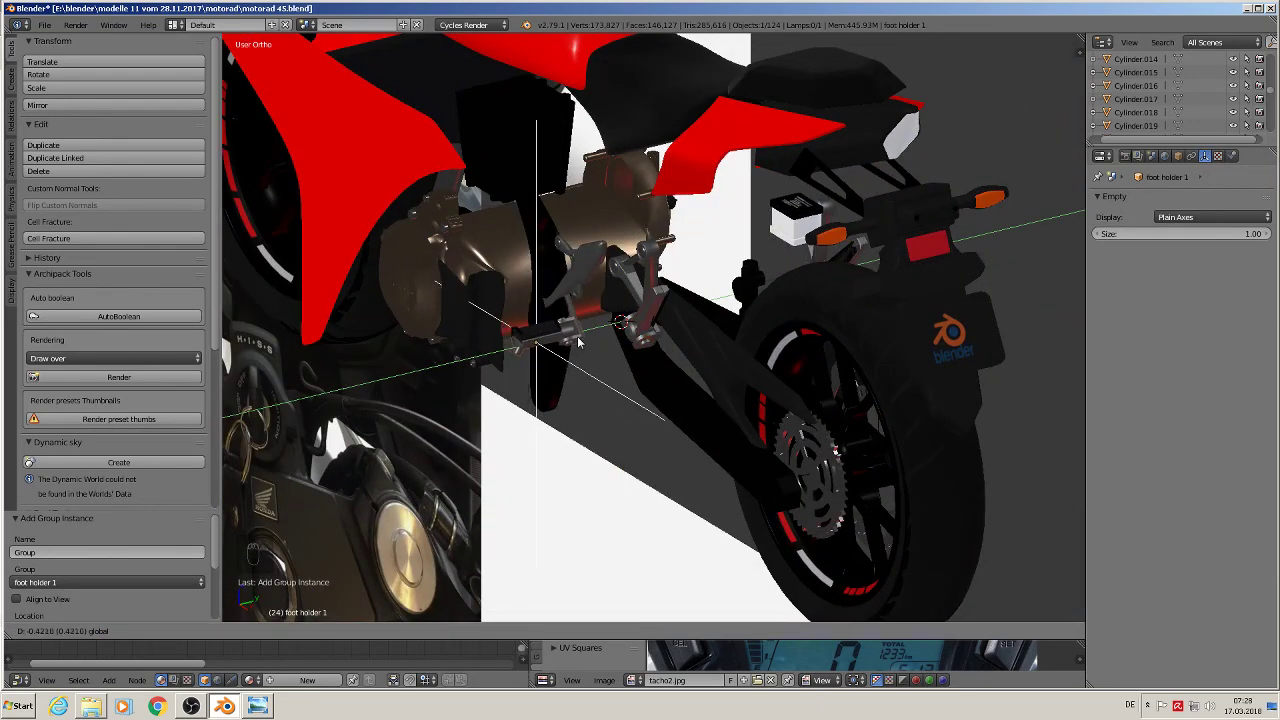
click(572, 347)
middle_drag(591, 357, 655, 380)
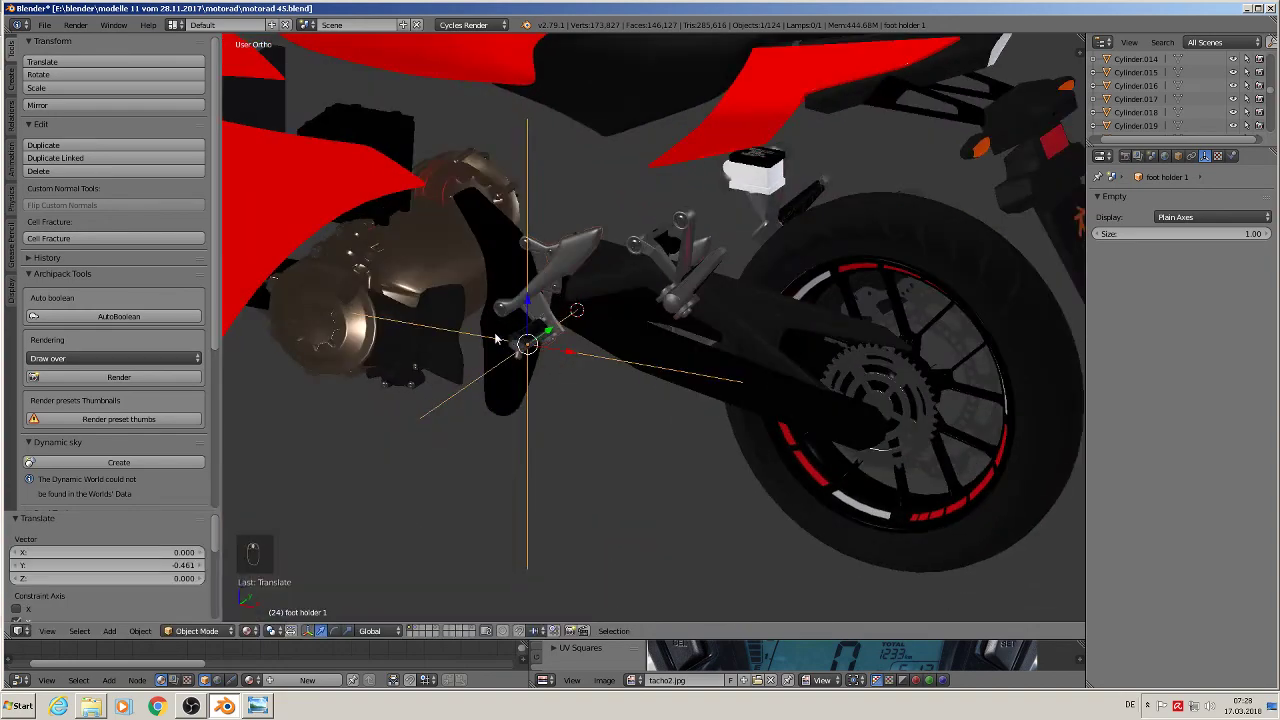
middle_drag(507, 335, 635, 312)
drag(532, 304, 535, 380)
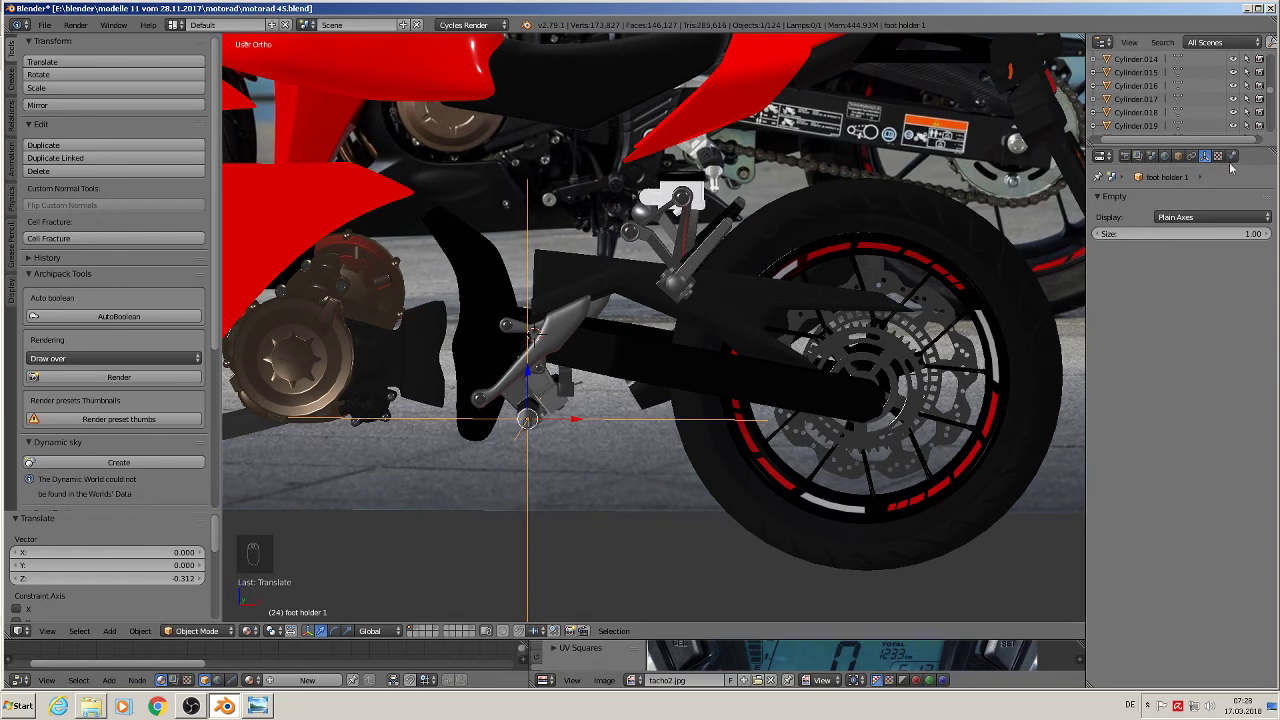
drag(1228, 234, 1148, 234)
- Delete the original footrest bracket on the far side of the motorcycle
middle_drag(764, 409, 549, 434)
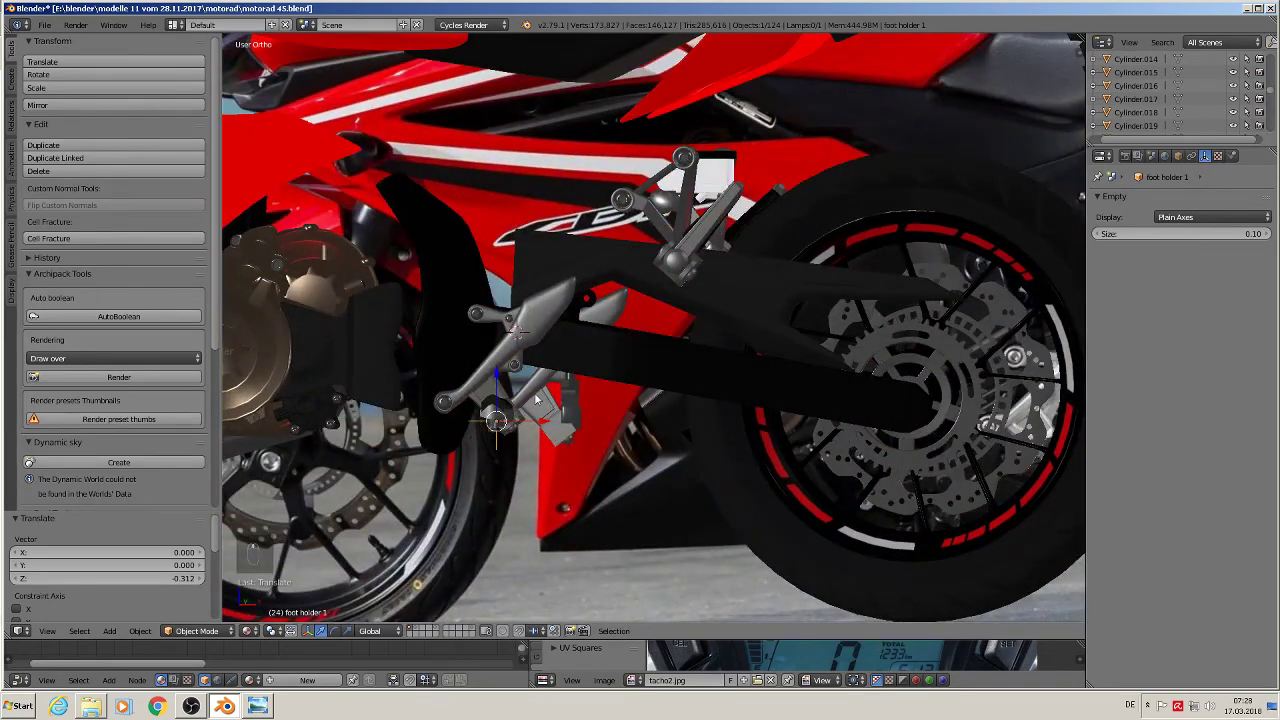
right_click(538, 398)
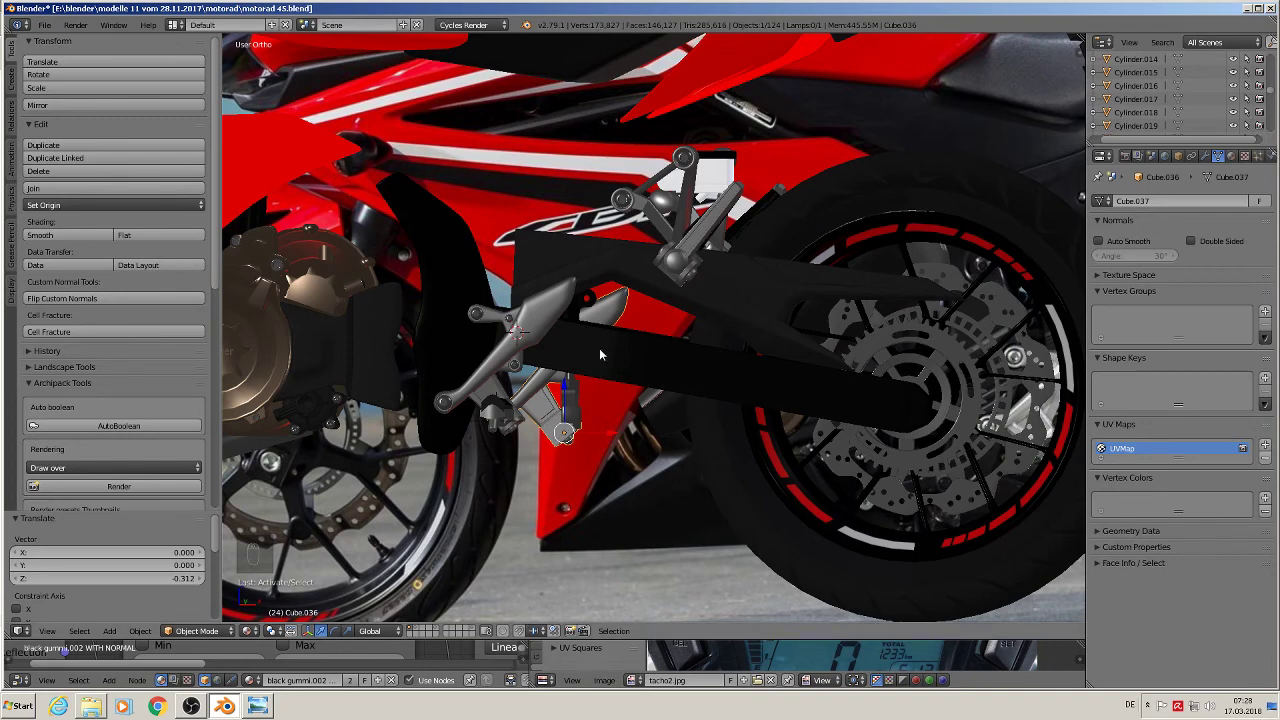
key(x)
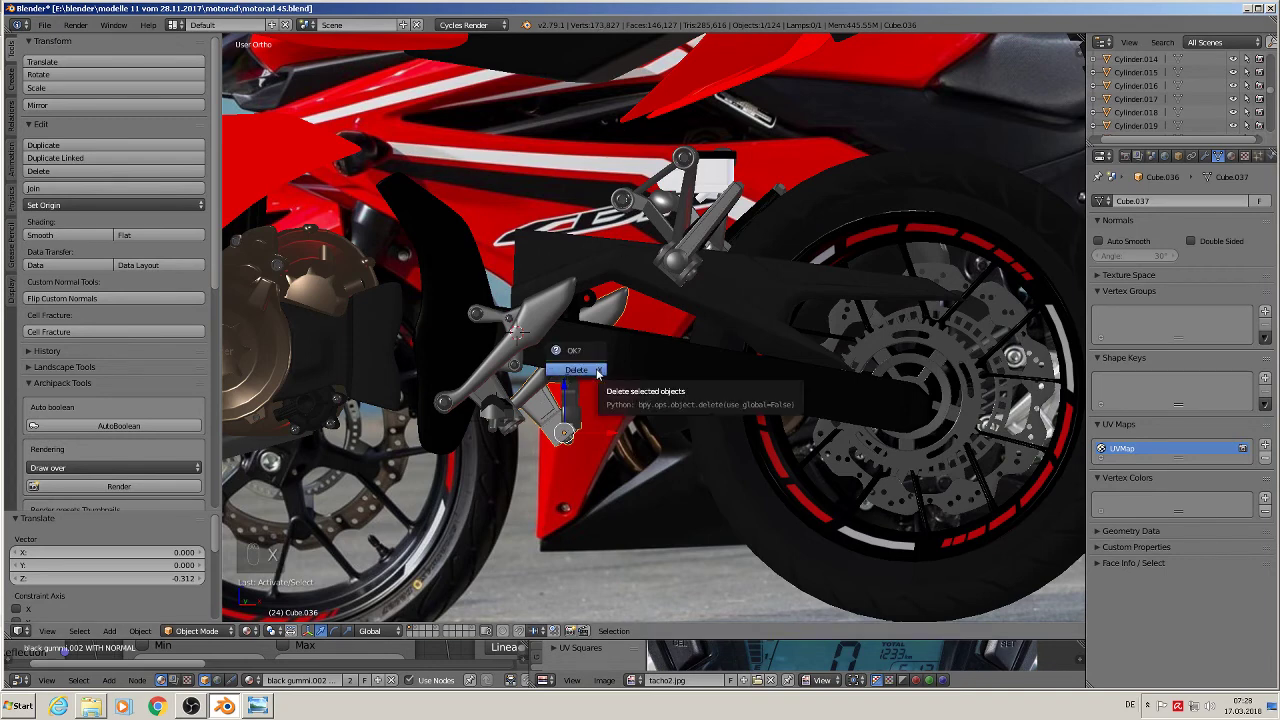
click(576, 370)
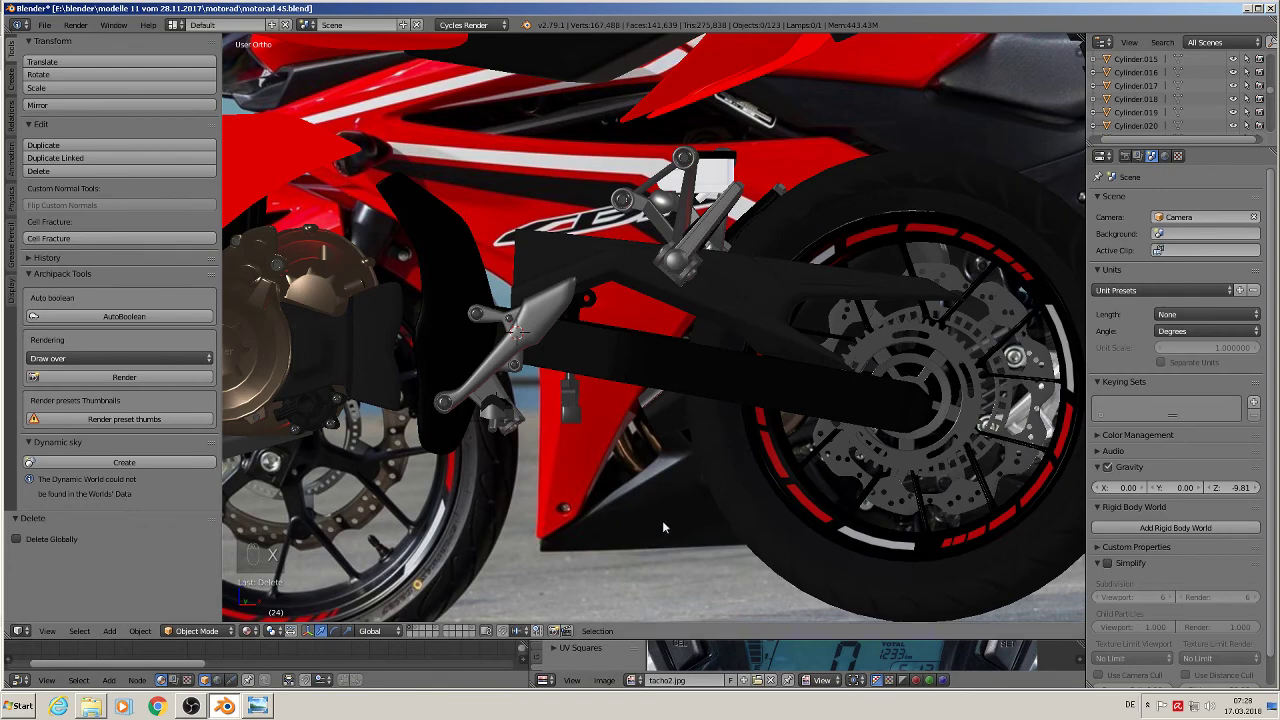
- Duplicate the "foot holder 1" instance and move the copy about 1.217 along Y to the other side of the motorcycle
middle_drag(643, 490, 607, 498)
right_click(542, 322)
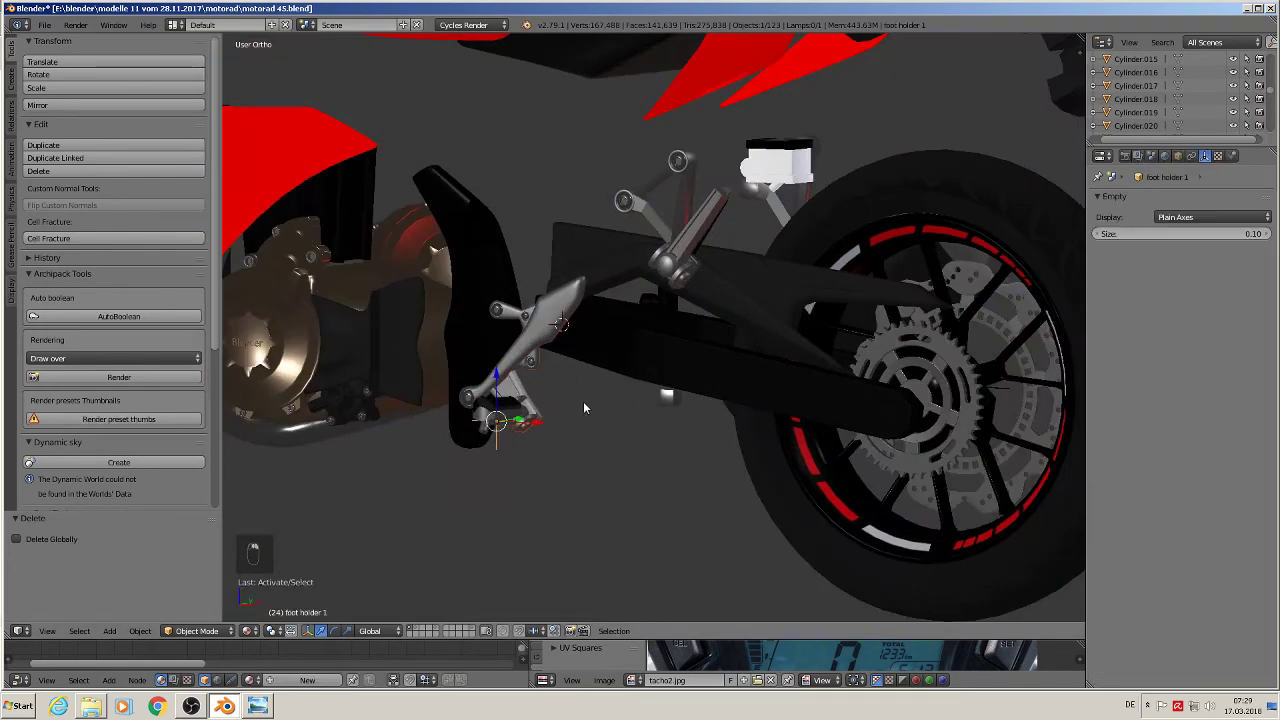
middle_drag(561, 458, 547, 503)
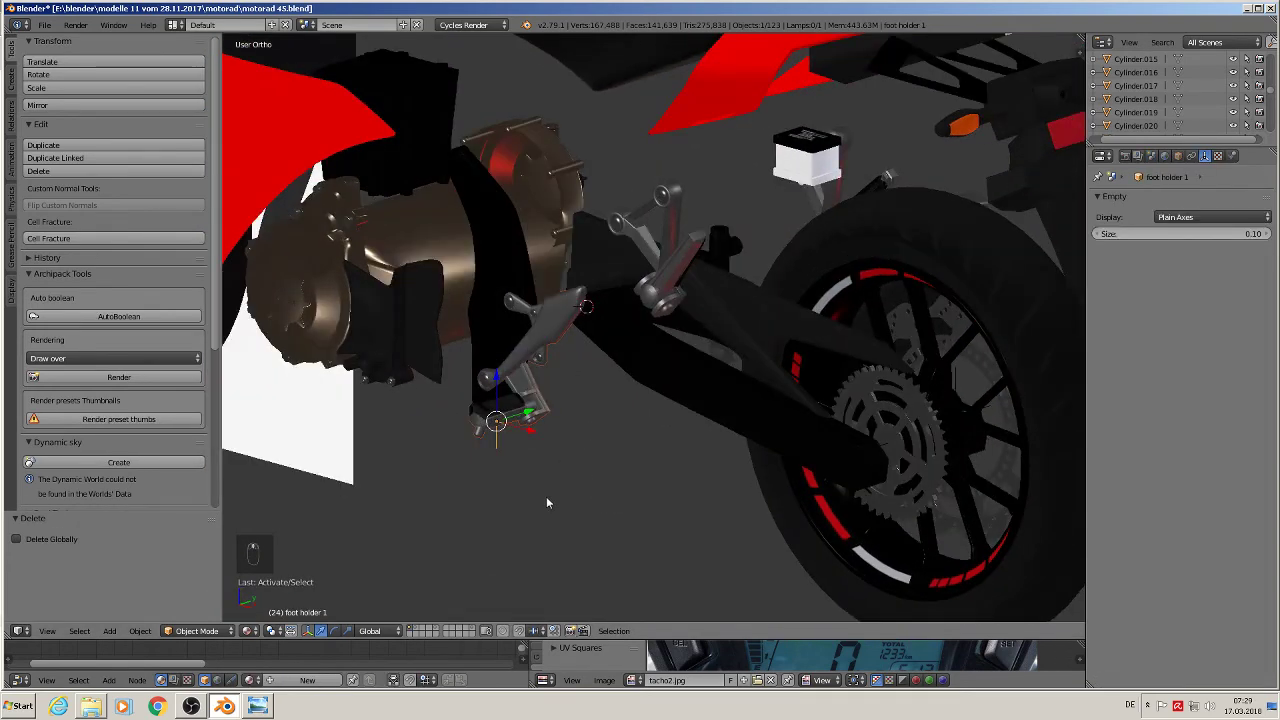
key(shift+d)
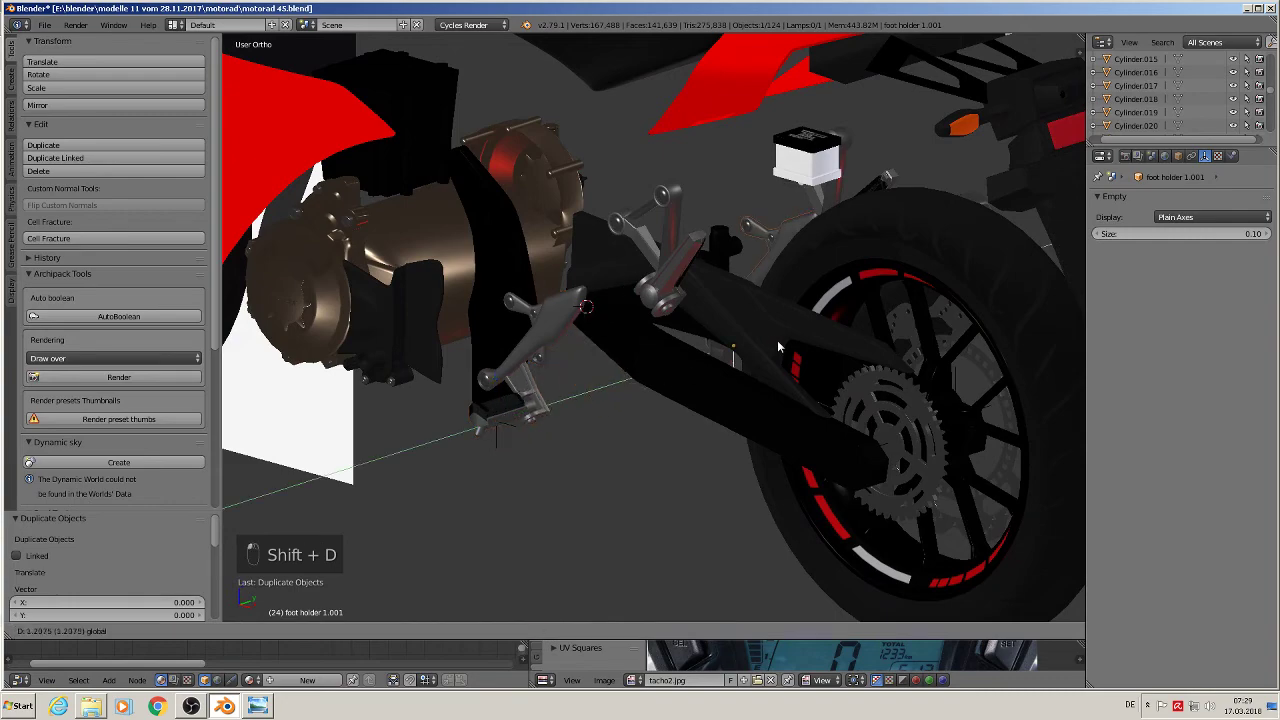
click(777, 340)
- Mirror the duplicated foot holder instance along the global Y axis
middle_drag(777, 340, 609, 392)
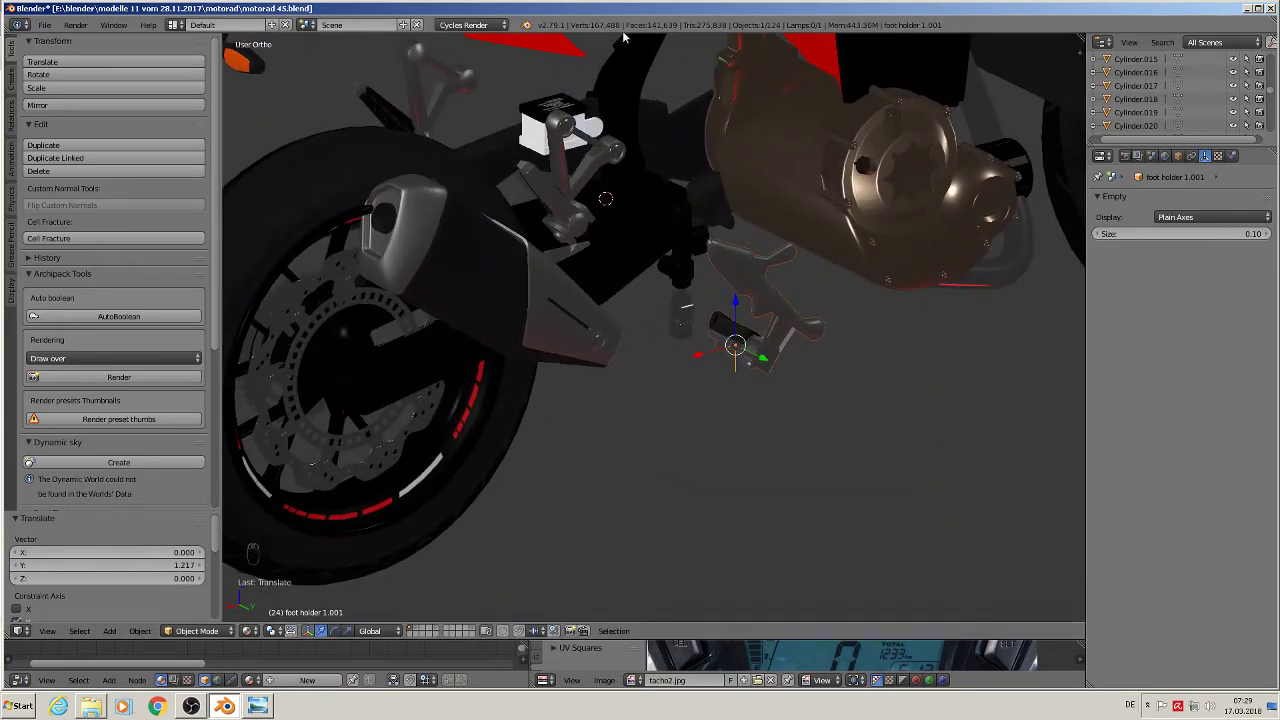
click(140, 631)
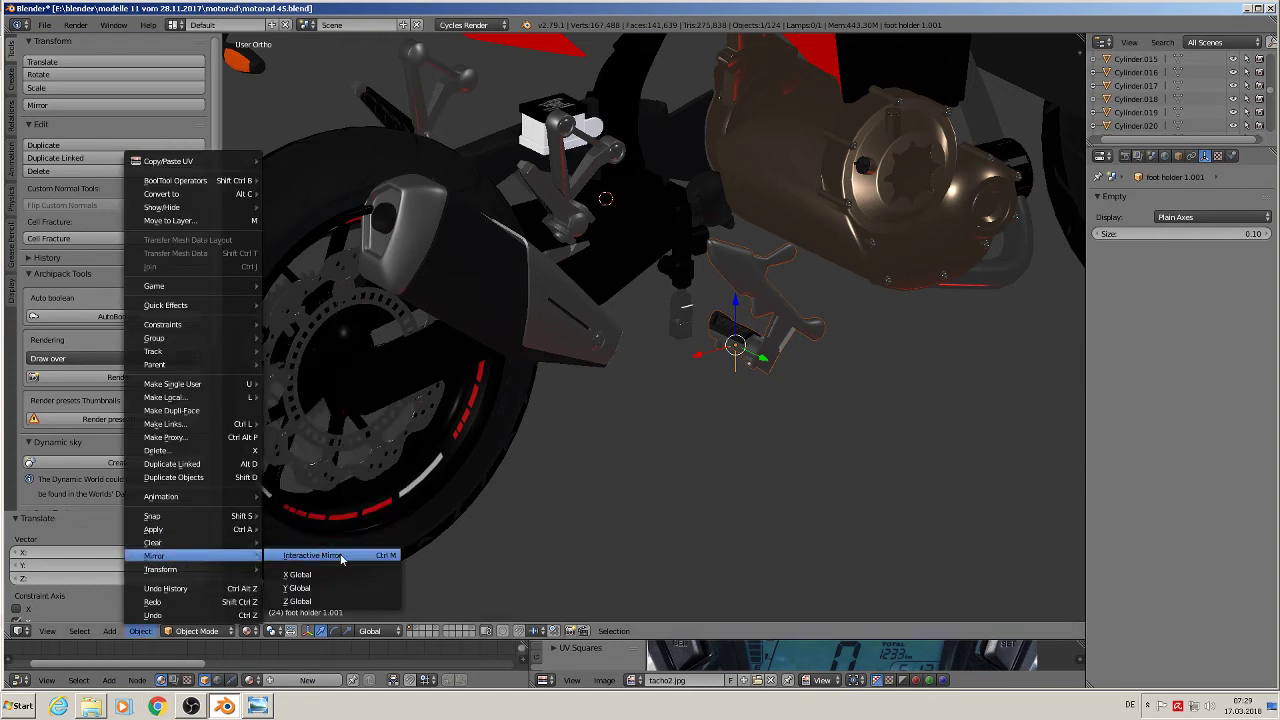
click(343, 555)
key(x)
key(y)
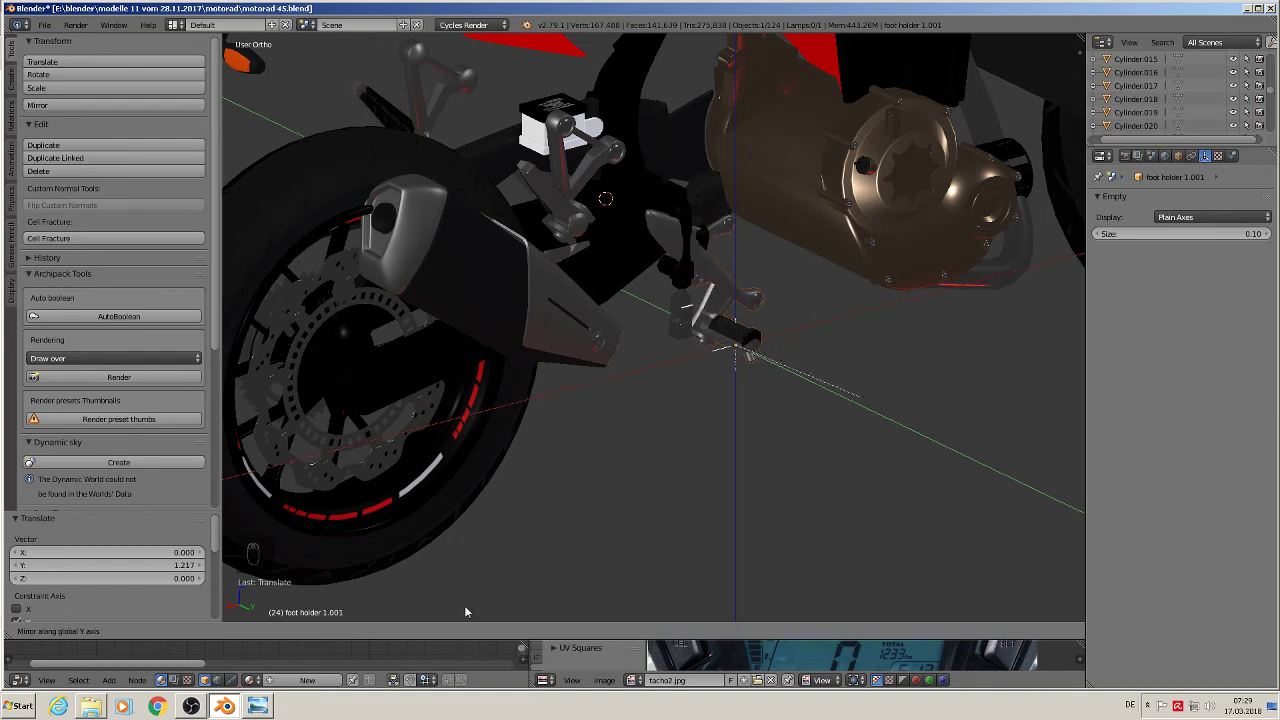
click(464, 606)
- Move the mirrored foot holder outward about 0.055 along the Y axis
middle_drag(594, 492, 705, 437)
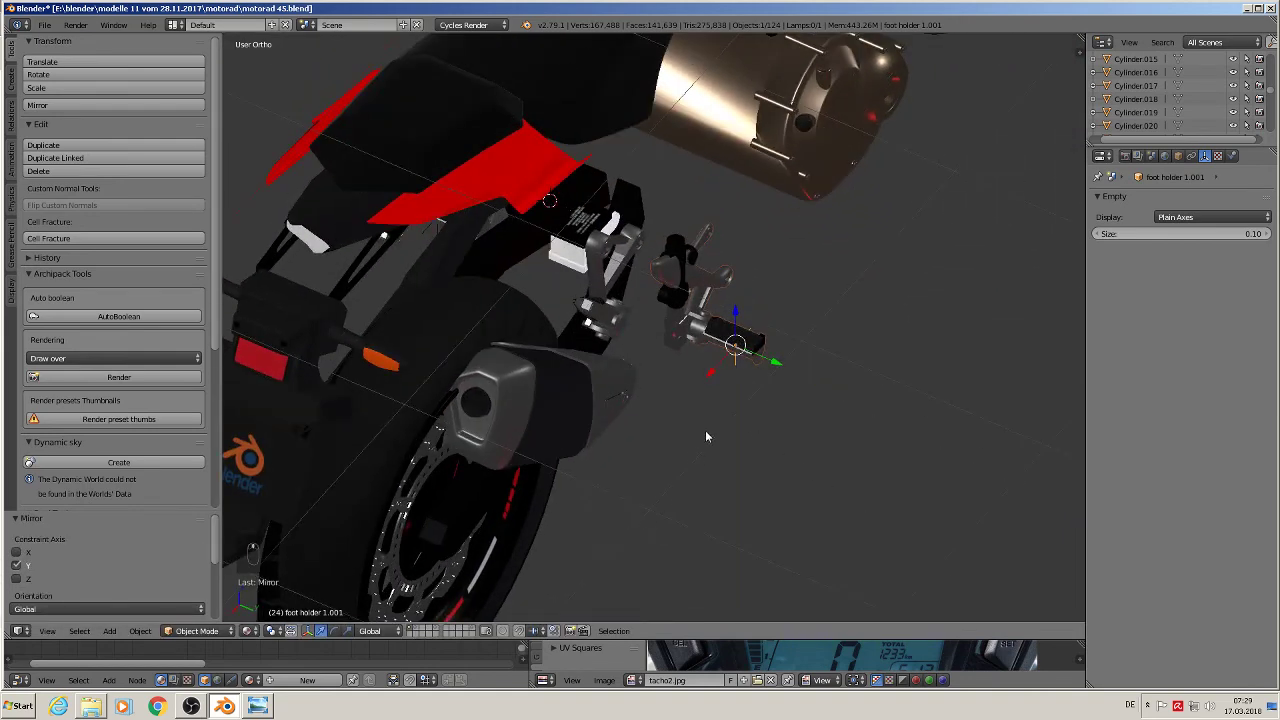
key(g)
key(y)
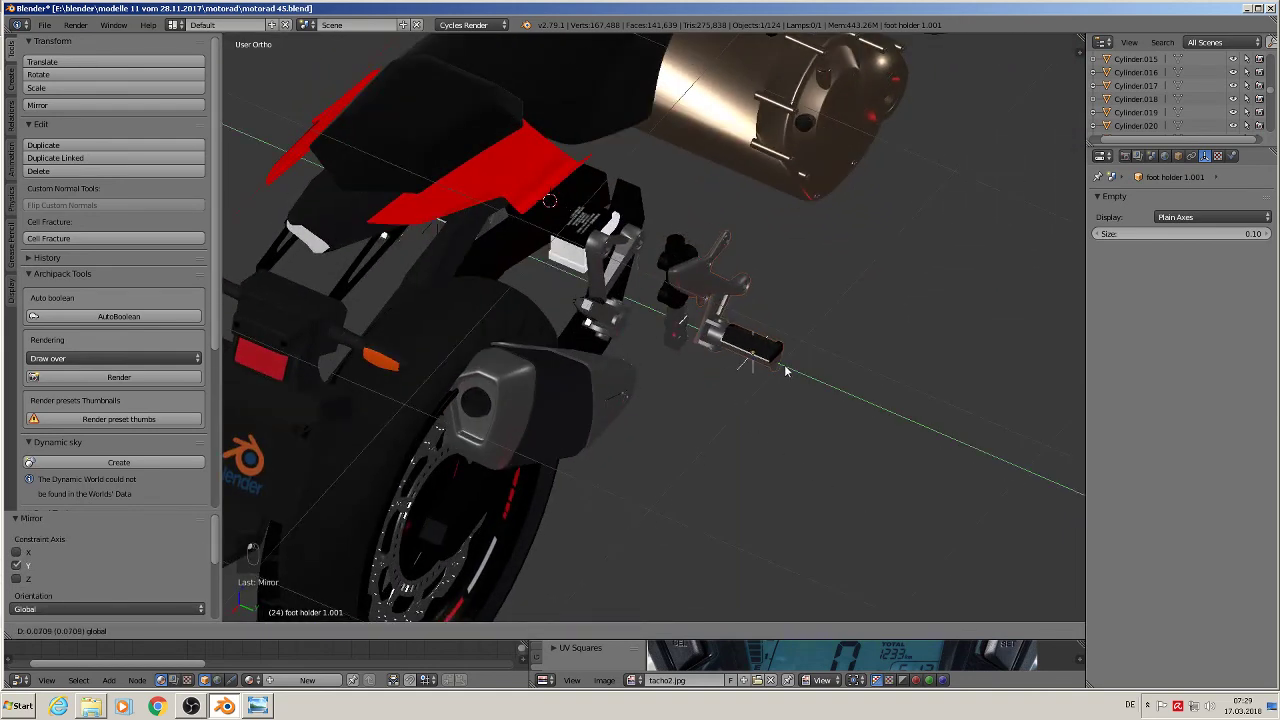
click(786, 376)
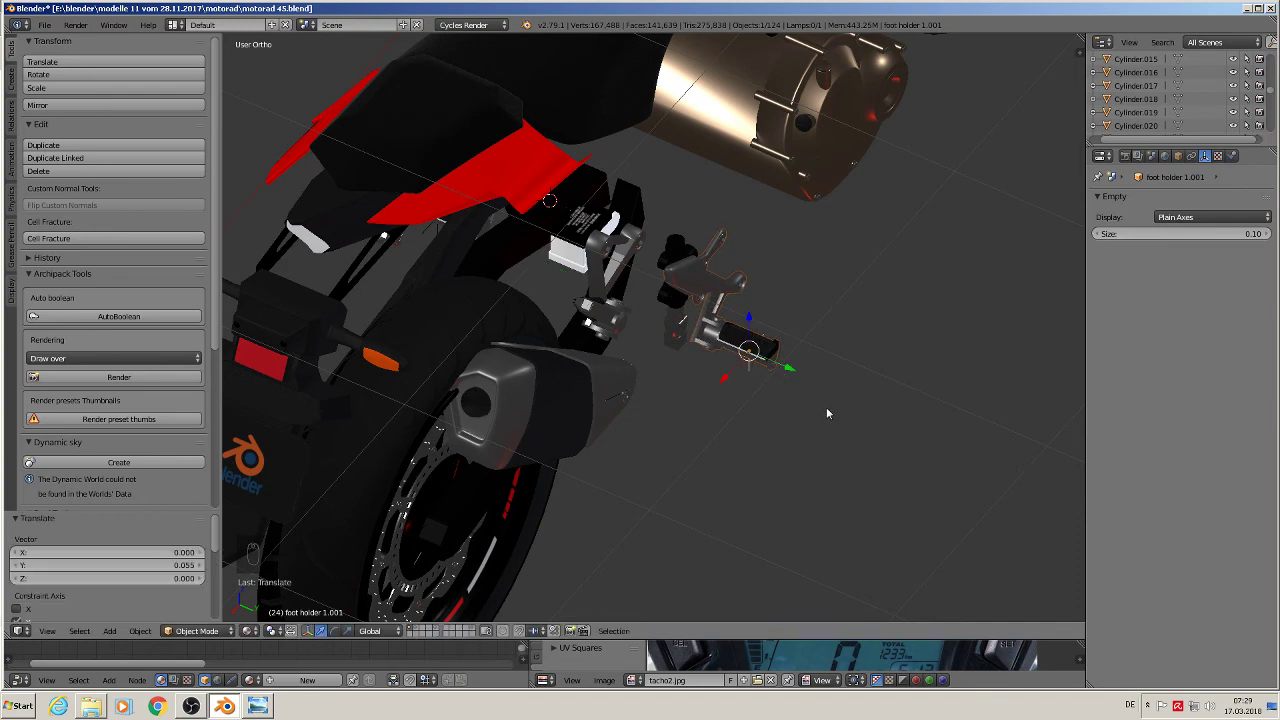
- Deselect all objects in front view and save the Blender file
key(KP_1)
key(a)
key(a)
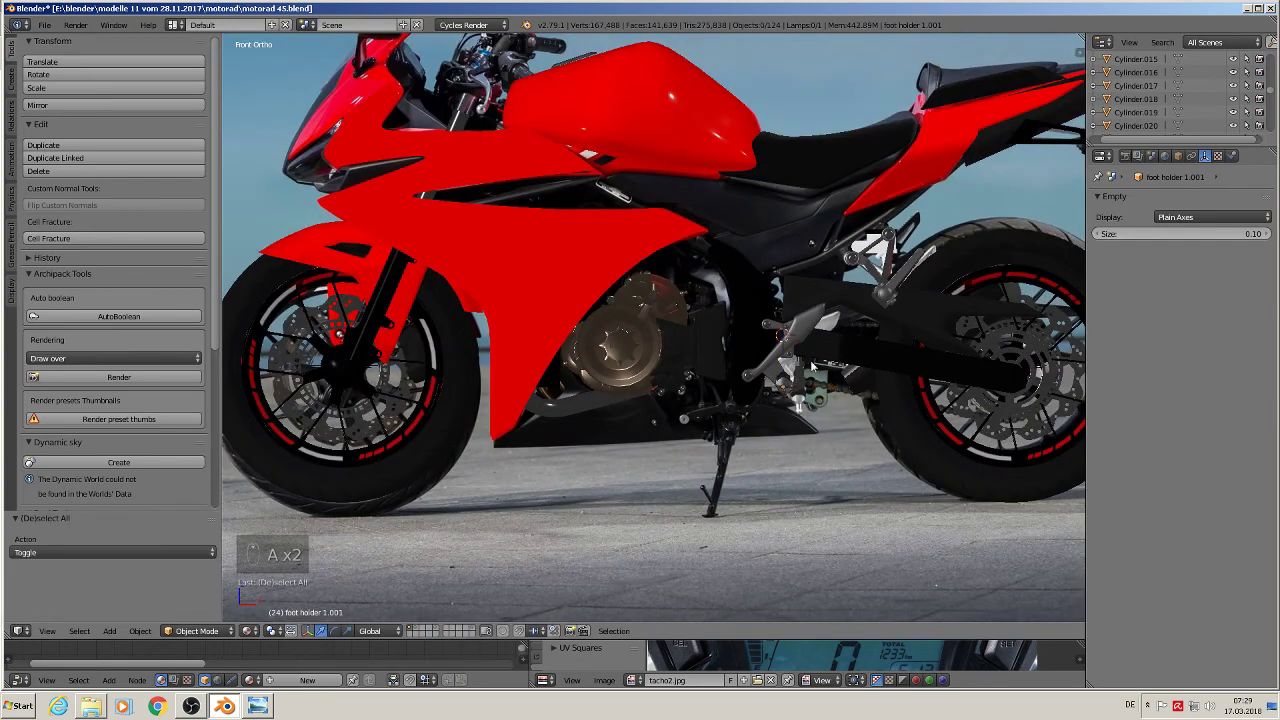
click(44, 24)
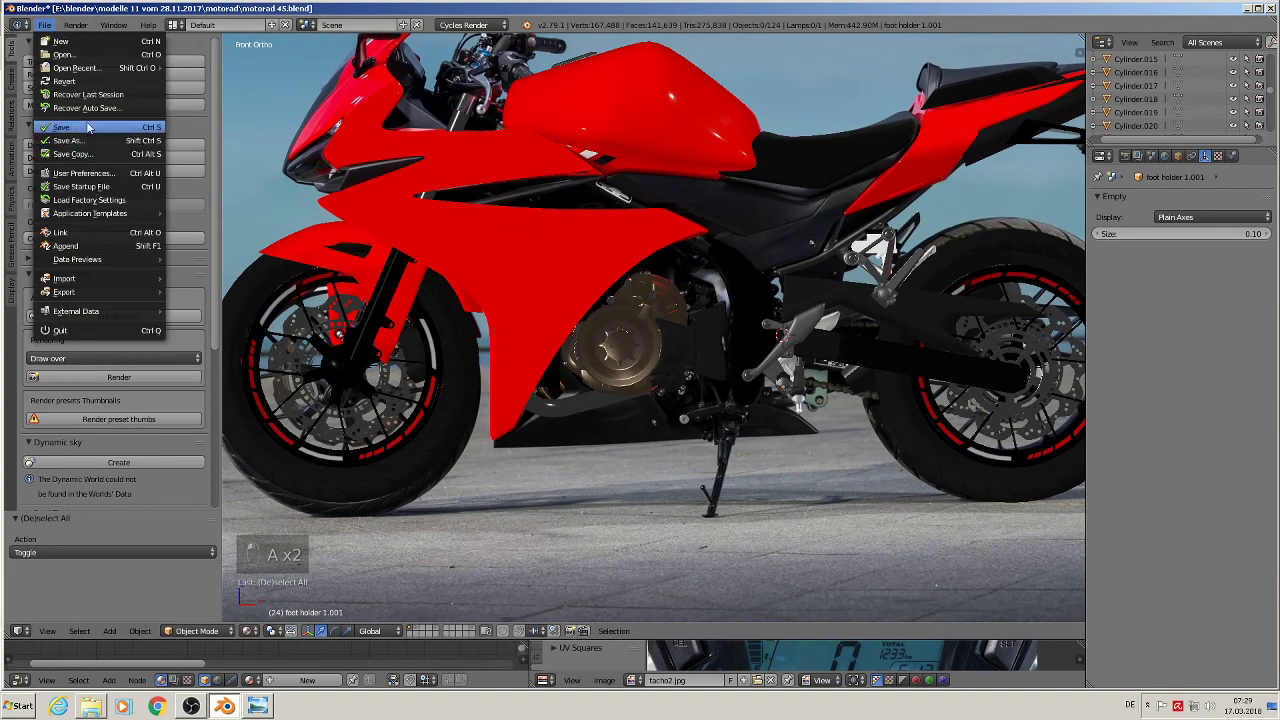
click(88, 127)
- Move the rear footrest bracket above the swingarm to layer 5
scroll(611, 310, up, 3)
middle_drag(580, 320, 756, 333)
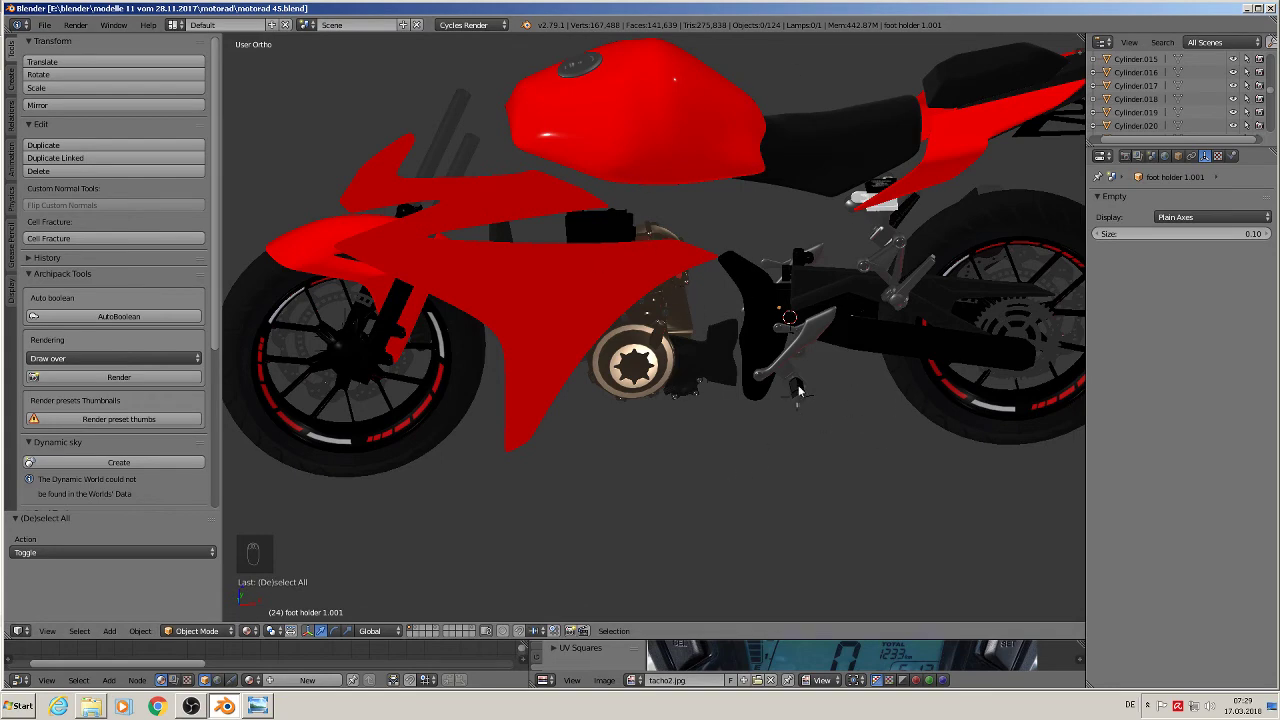
middle_drag(798, 390, 752, 378)
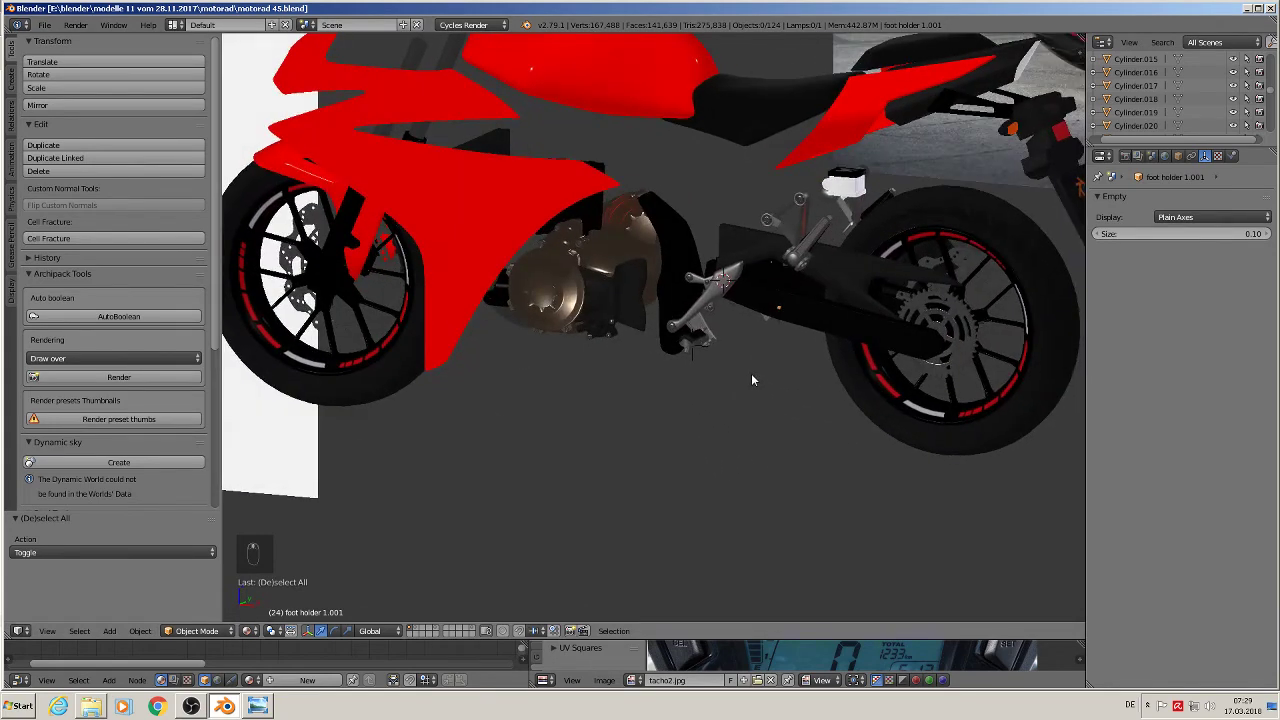
right_click(802, 224)
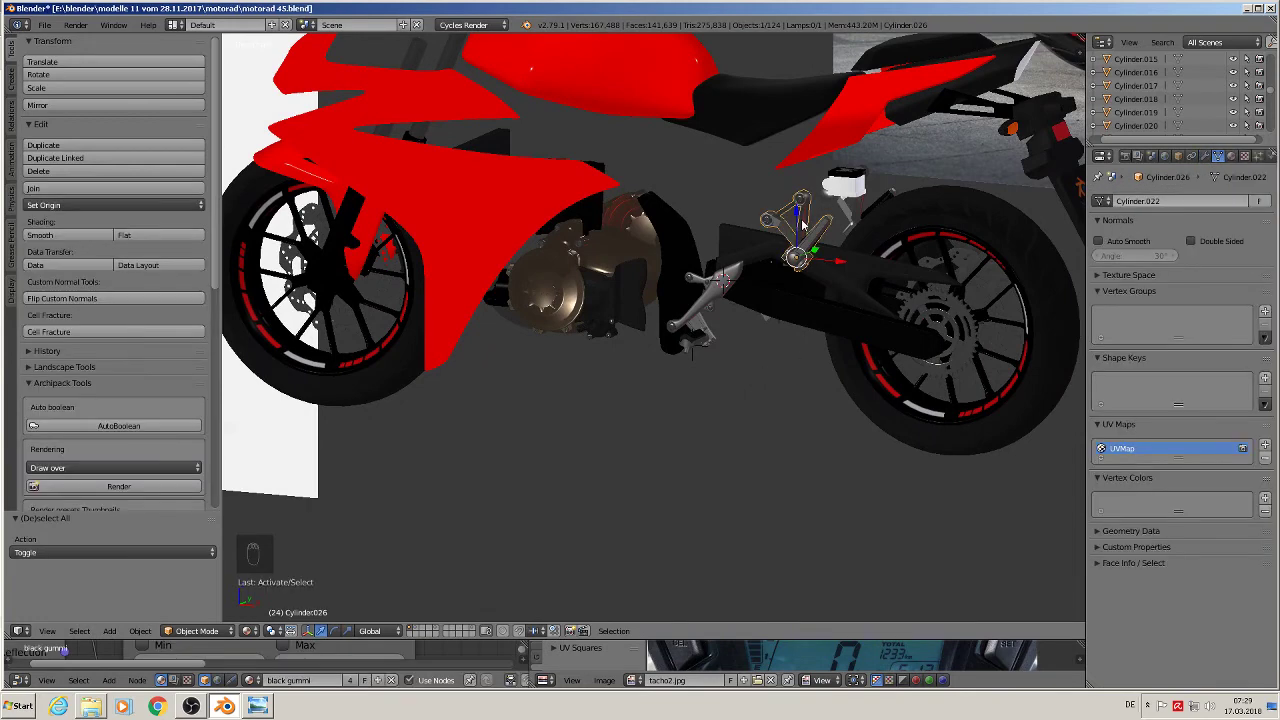
scroll(805, 226, up, 4)
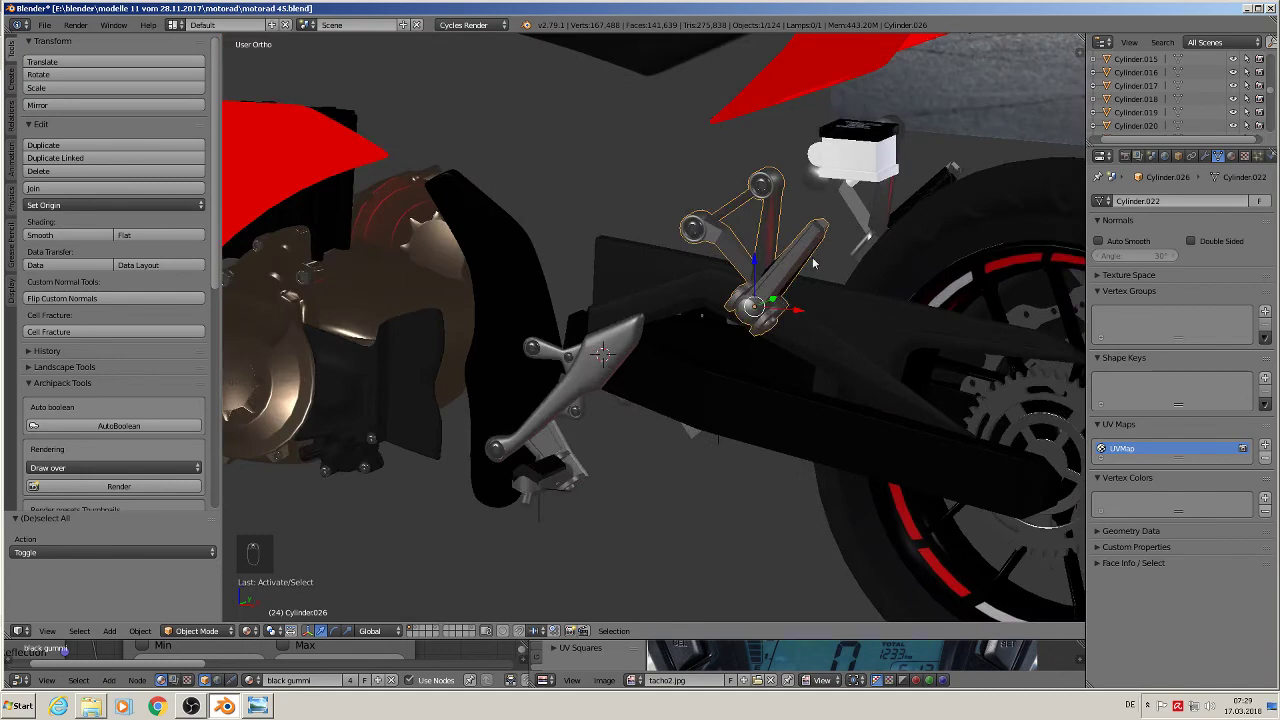
key(KP_1)
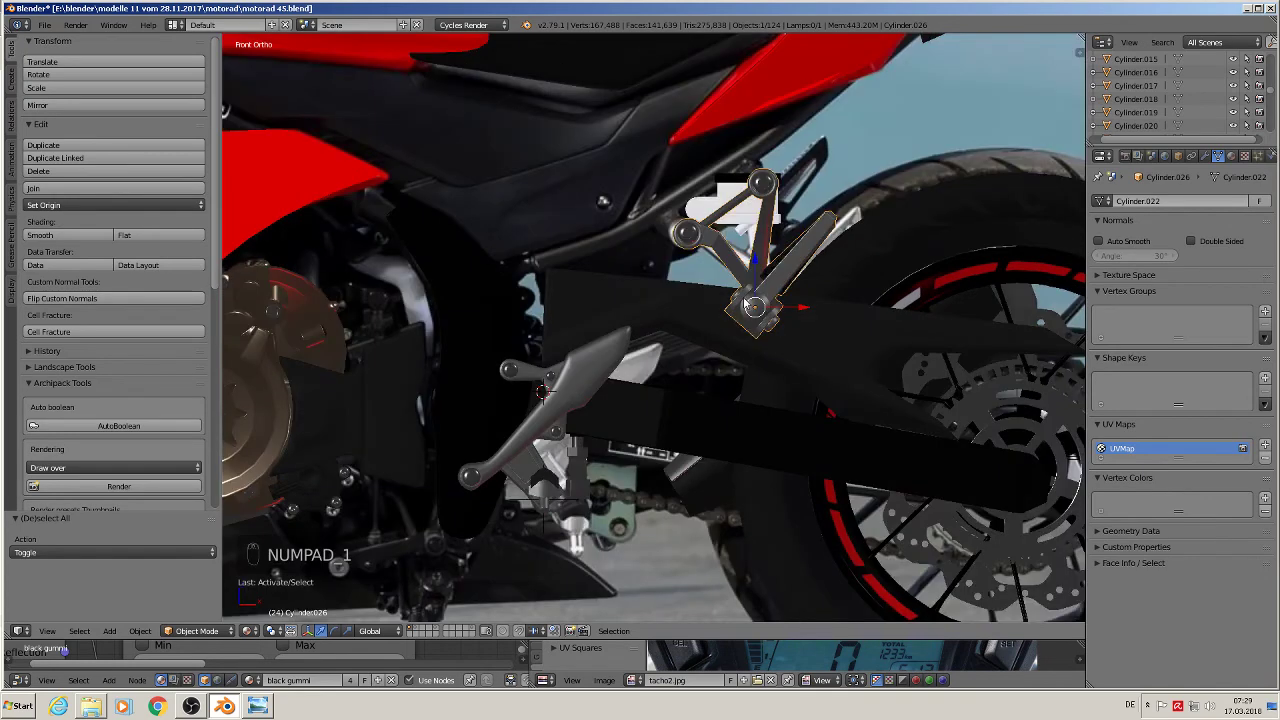
key(m)
key(m)
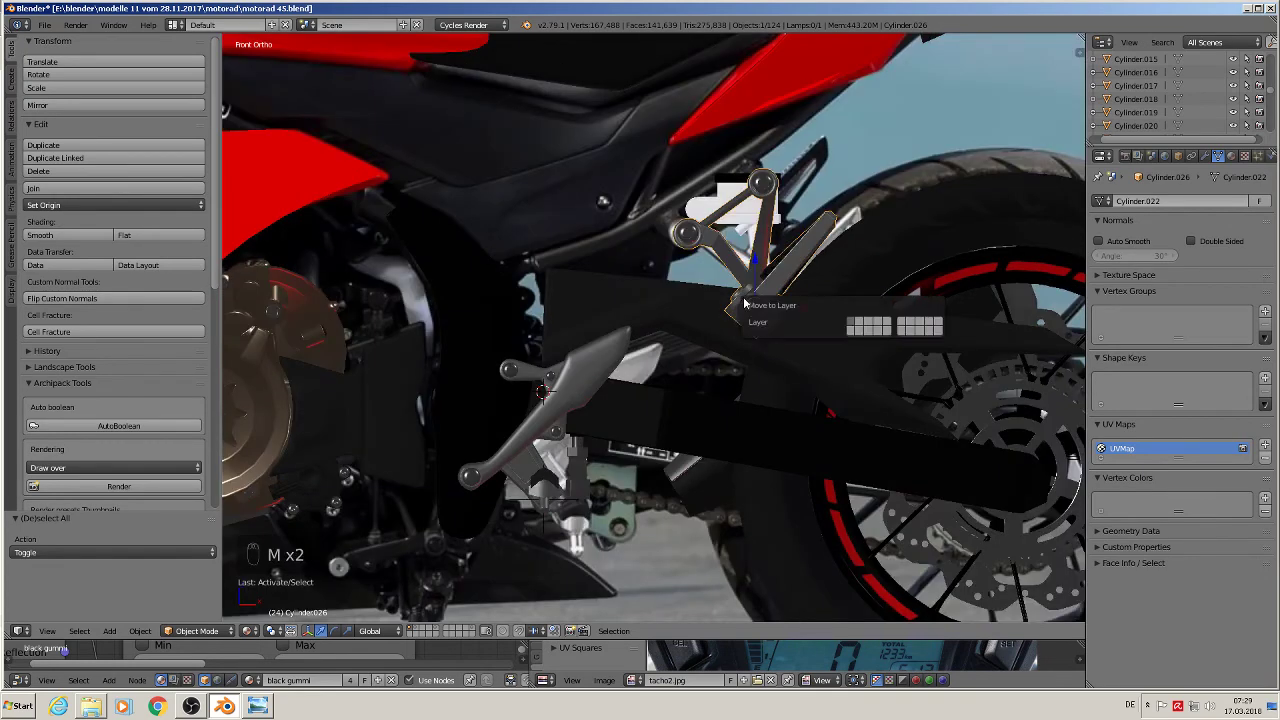
click(887, 323)
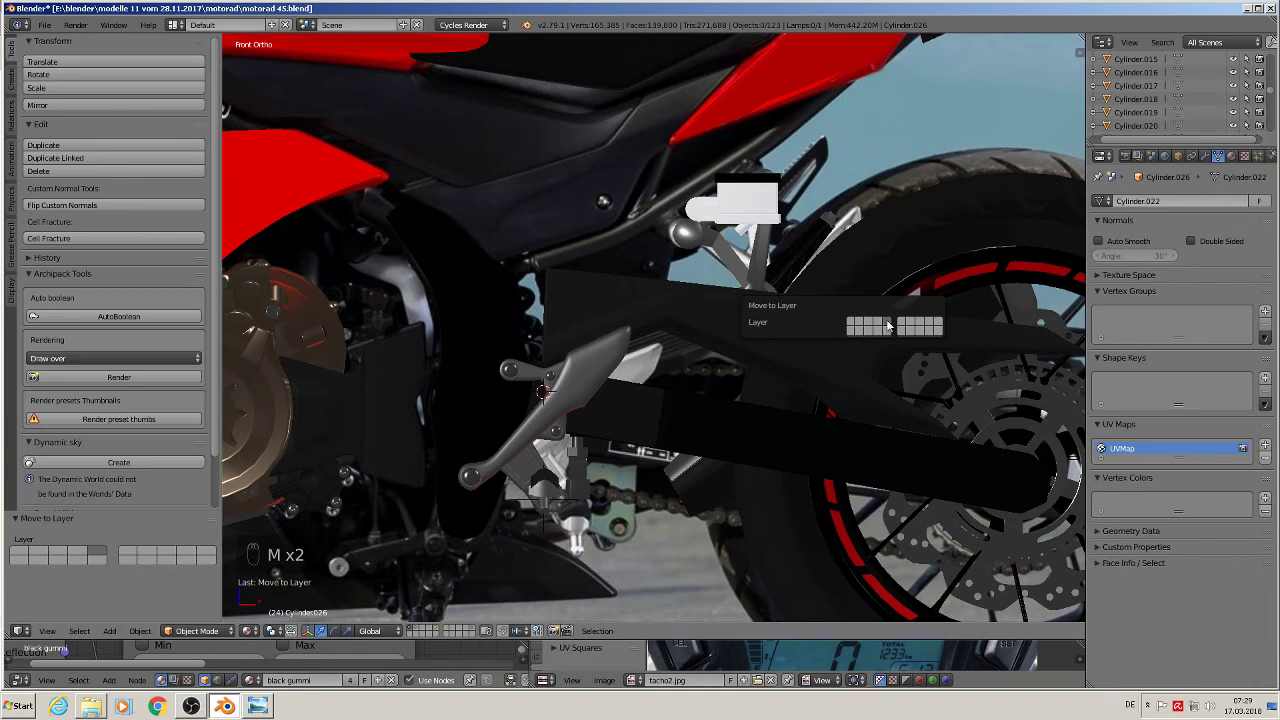
- Show layer 5 and clear the rear footrest bracket's location so it sits at the world origin
click(436, 632)
scroll(860, 368, down, 8)
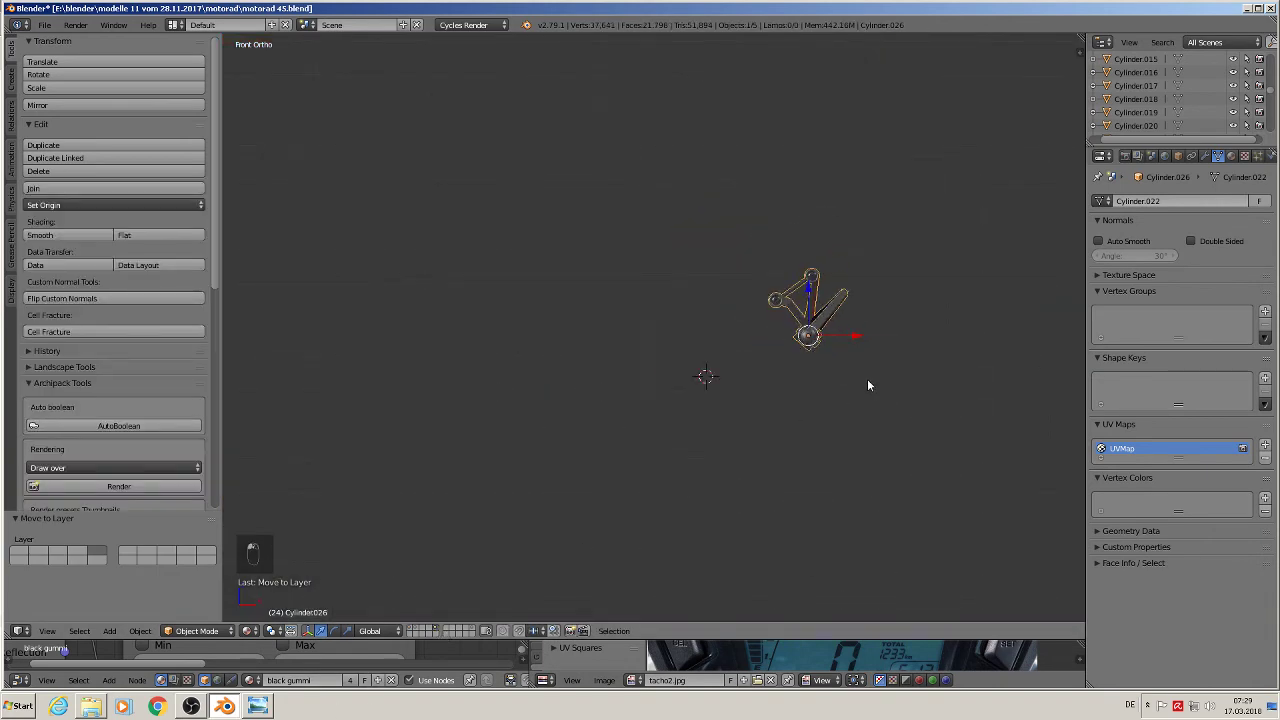
shift+middle_drag(900, 398, 718, 423)
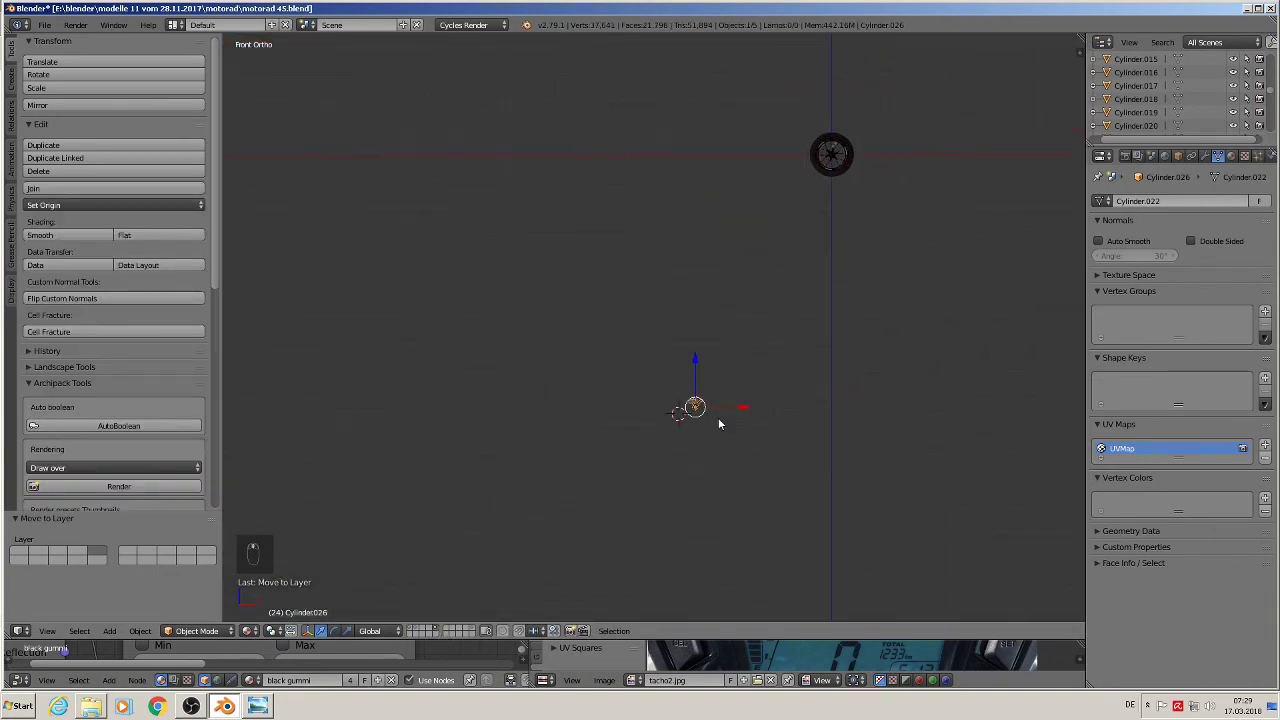
key(shift+c)
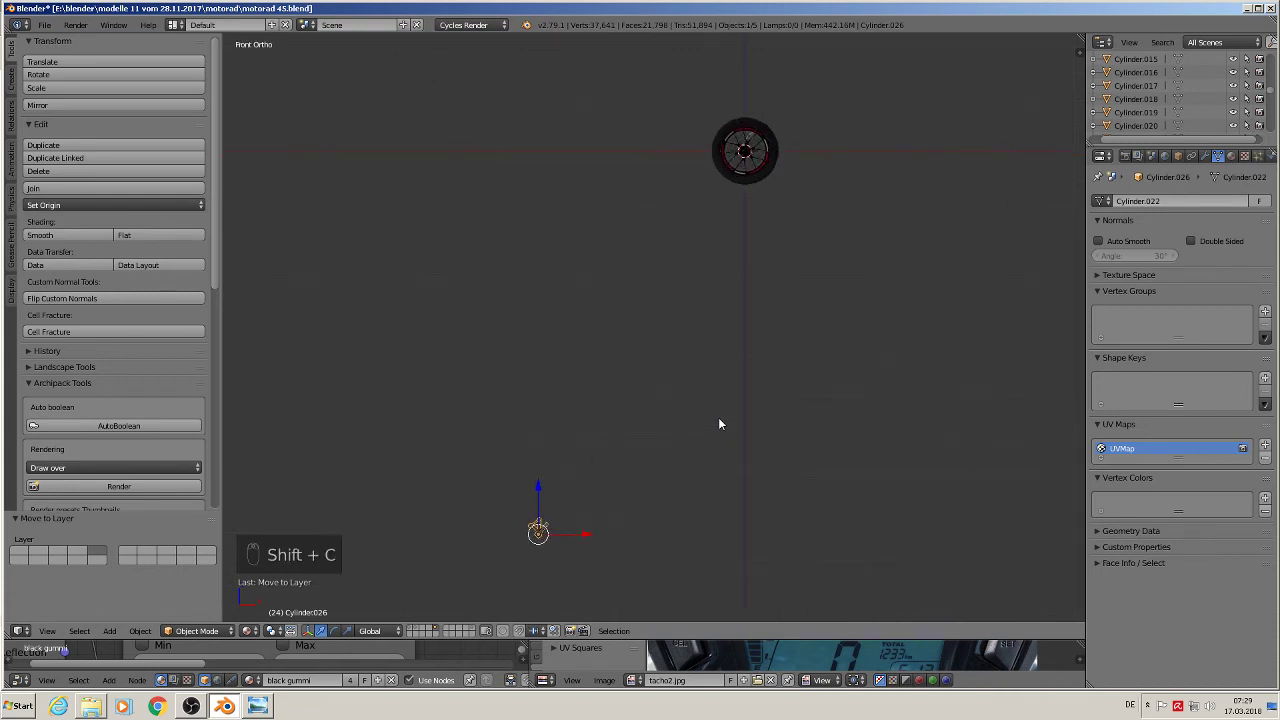
key(alt+g)
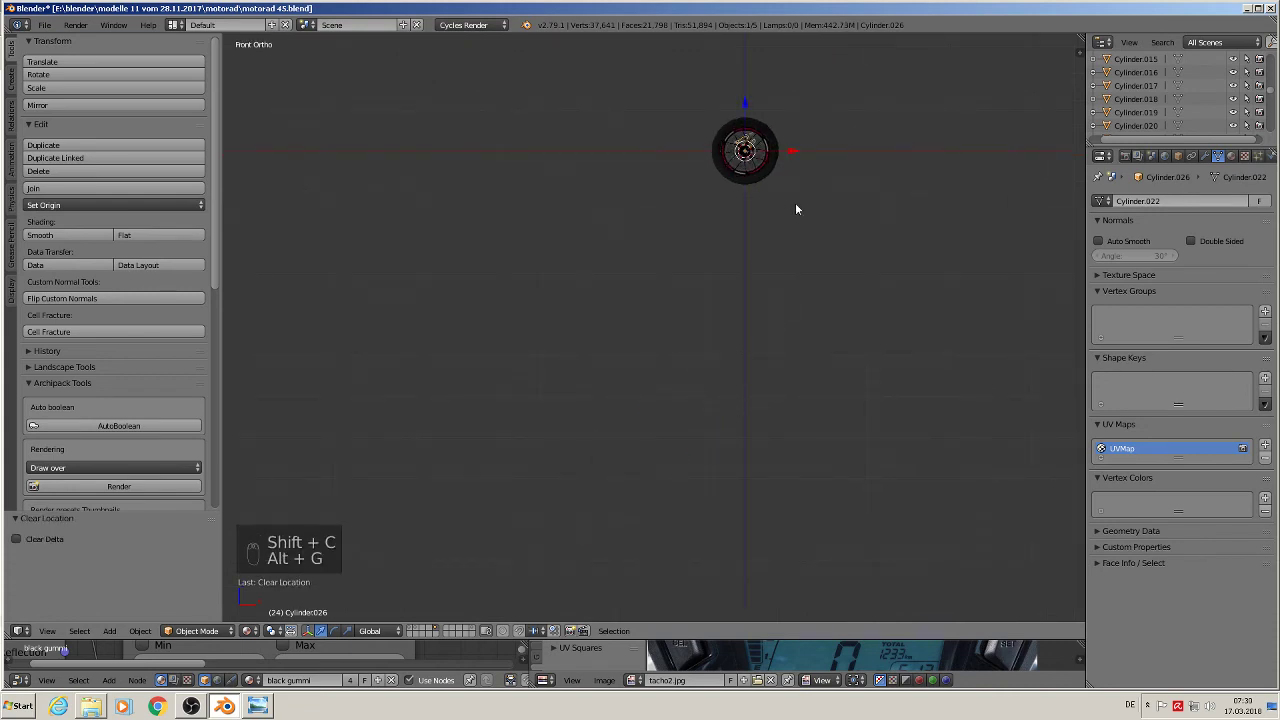
- Put the rear footrest bracket into a new group named "foot holder 2"
scroll(790, 195, up, 7)
scroll(770, 320, up, 3)
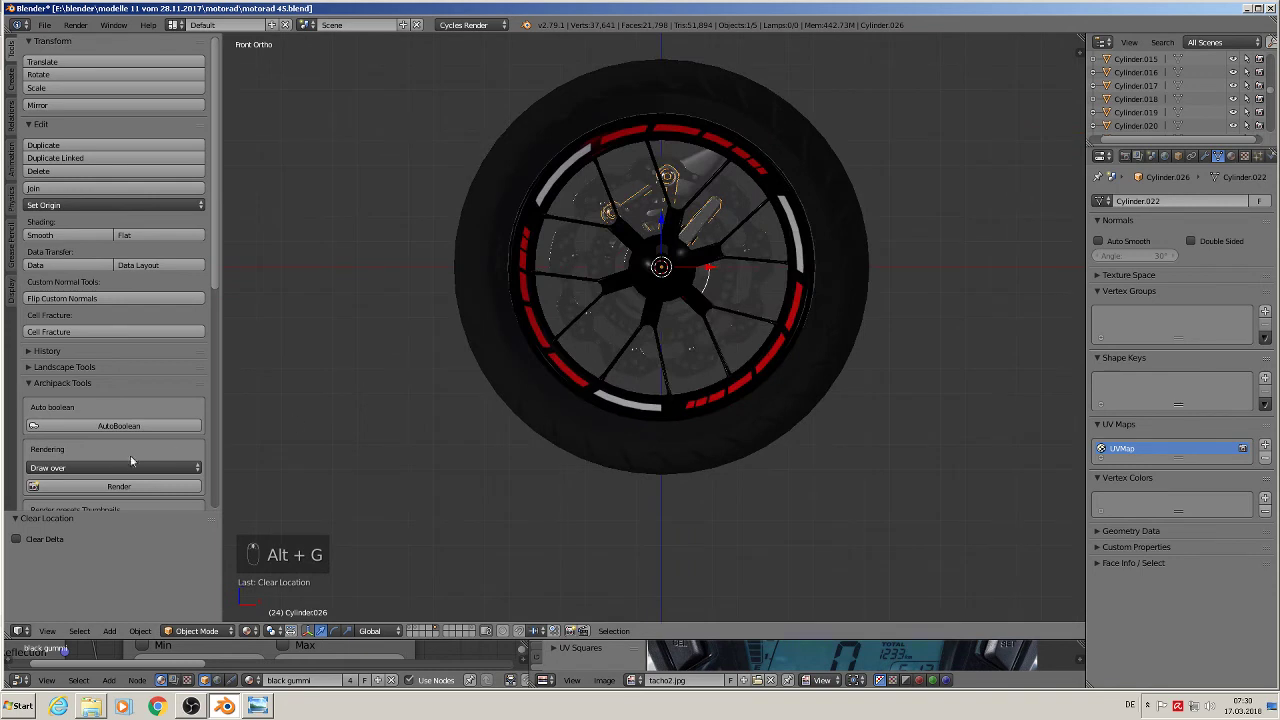
key(ctrl+g)
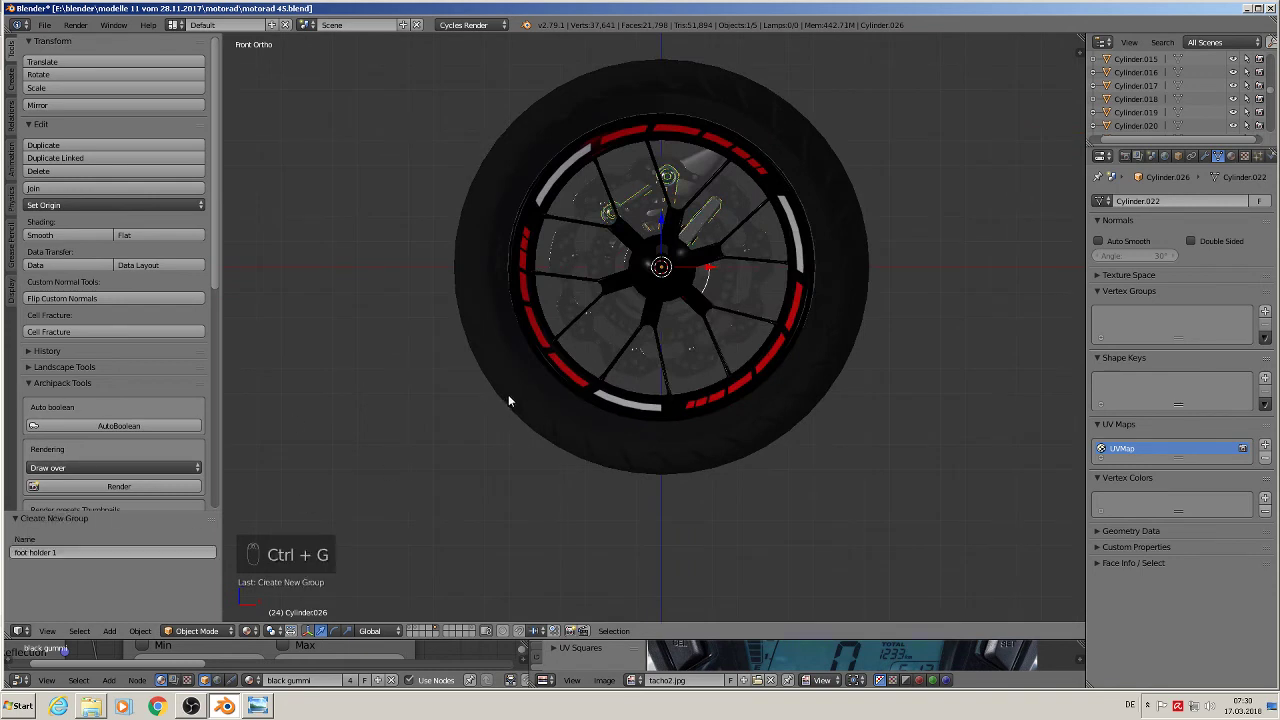
click(59, 551)
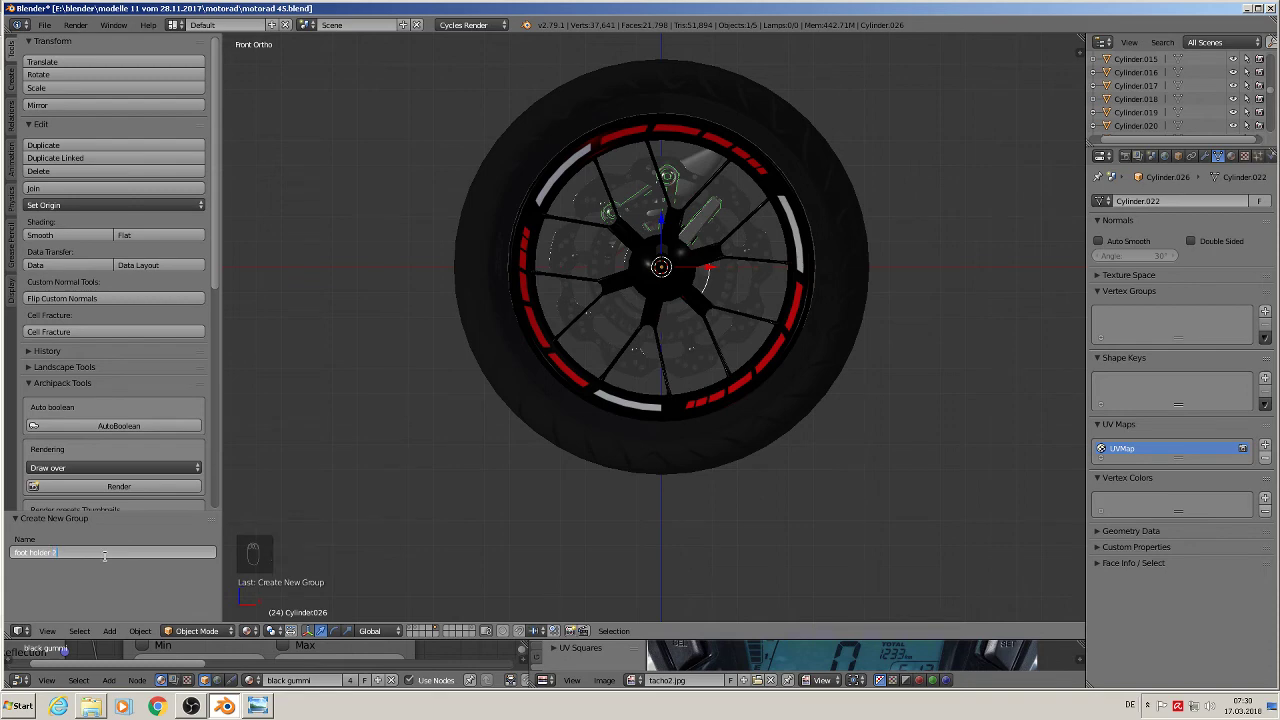
key(Return)
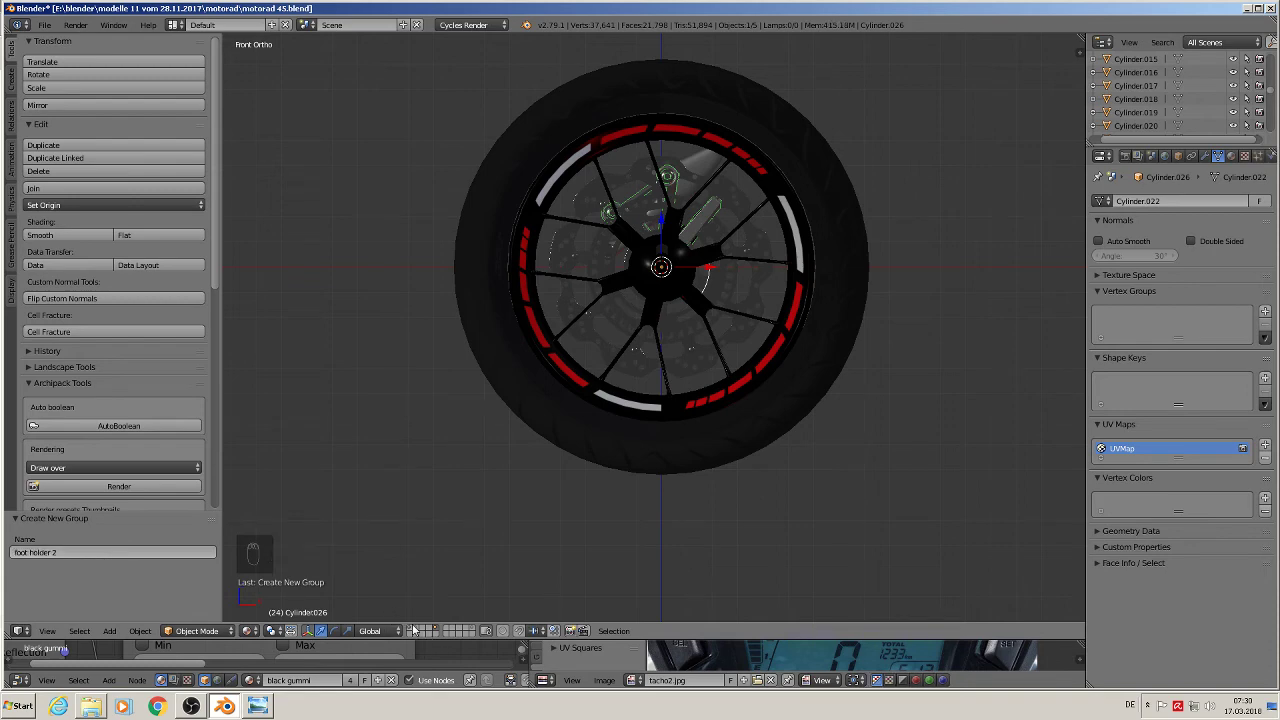
- Show the motorcycle's layer again and add a group instance of "foot holder 2" near the white reservoir in front of the rear wheel
click(419, 628)
scroll(670, 375, down, 15)
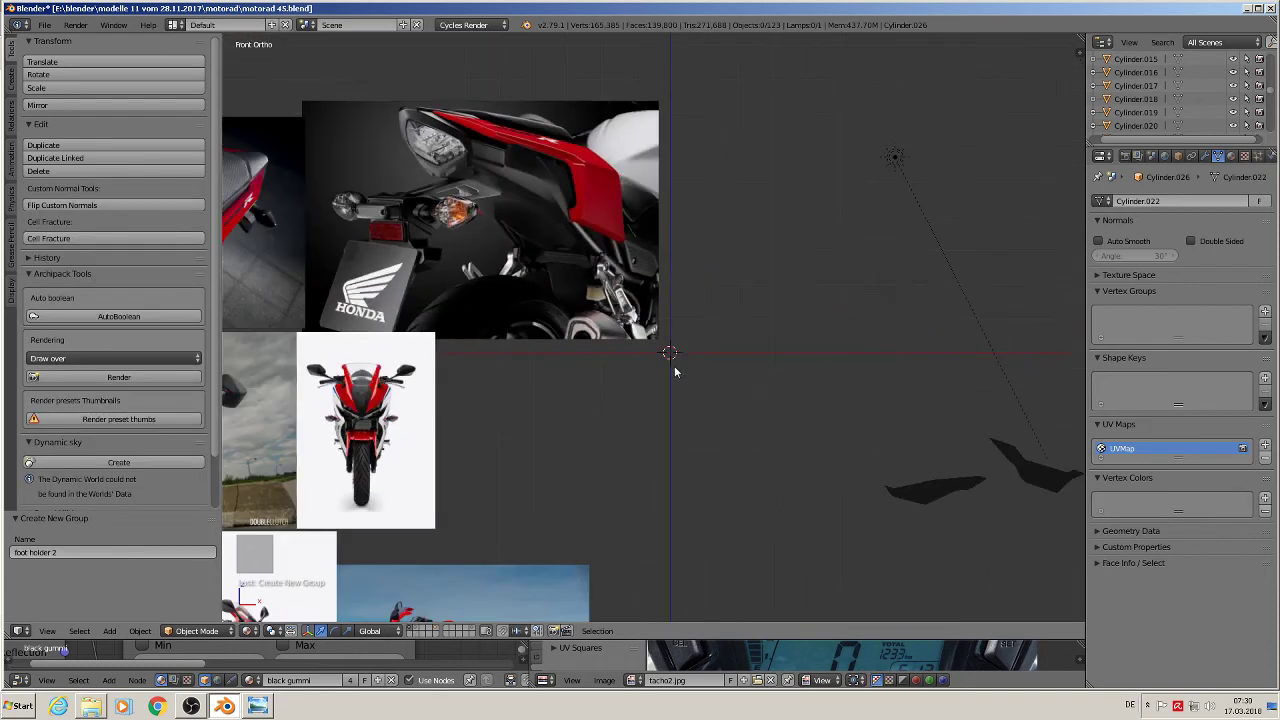
shift+middle_drag(703, 551, 777, 356)
scroll(614, 322, up, 12)
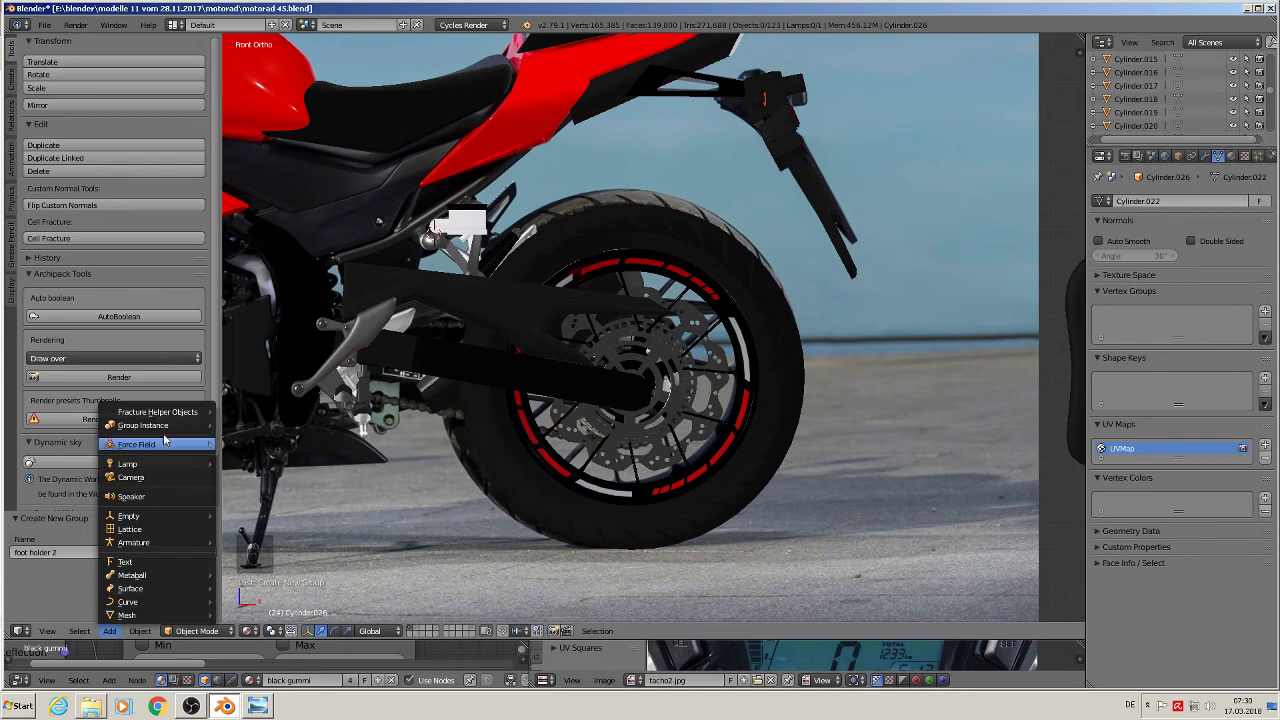
mouse_move(163, 425)
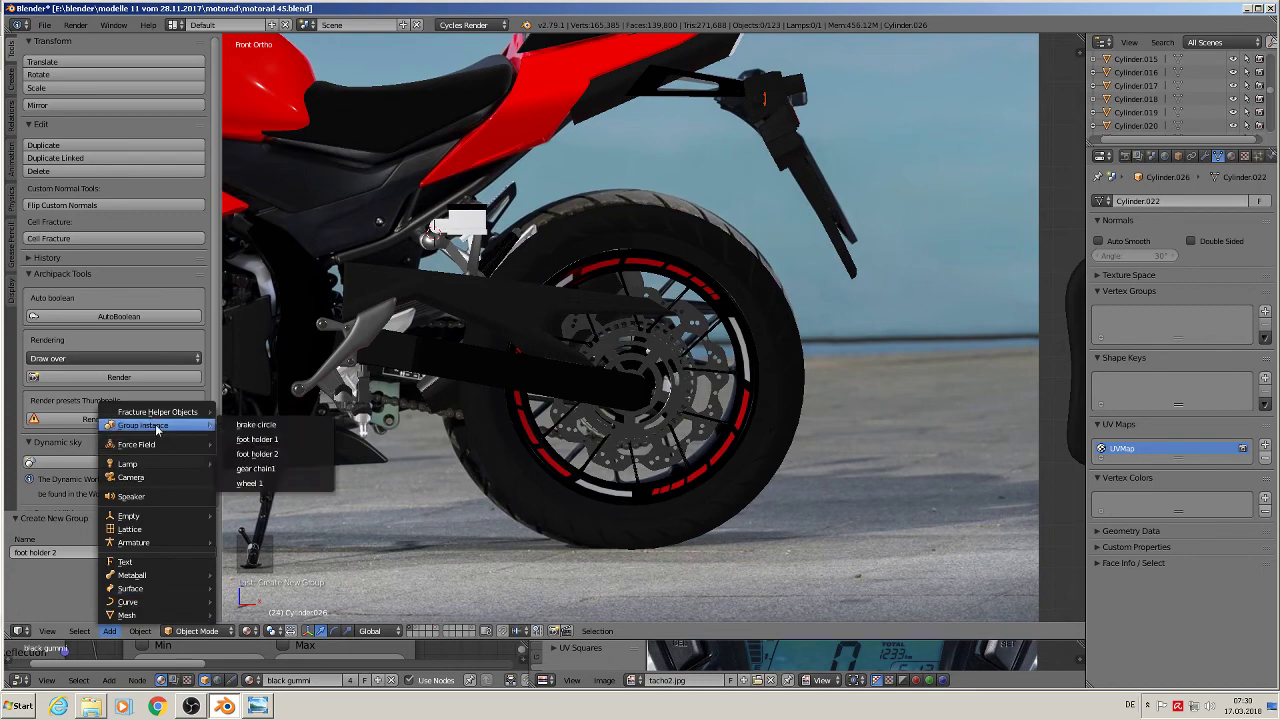
click(285, 455)
- Move the "foot holder 2" instance about -1.355 along Y, 0.129 along X and -0.205 along Z to match the reference photo
middle_drag(487, 353, 593, 245)
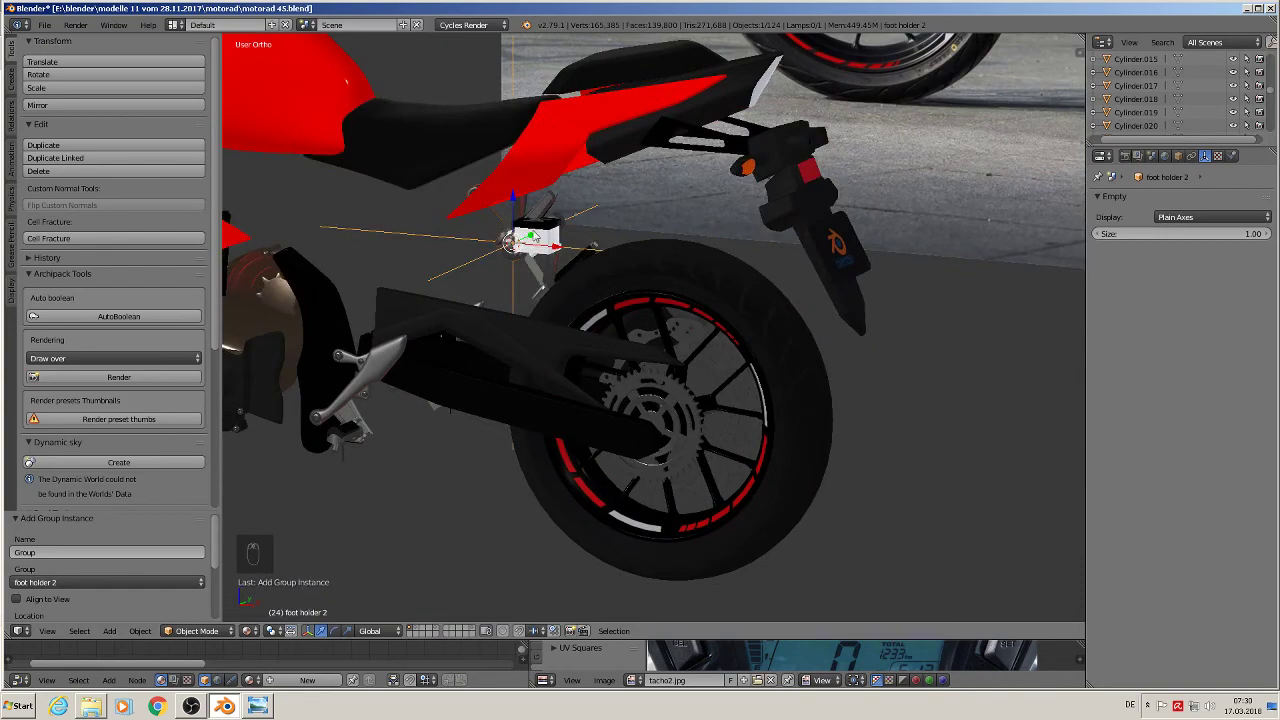
drag(533, 235, 429, 303)
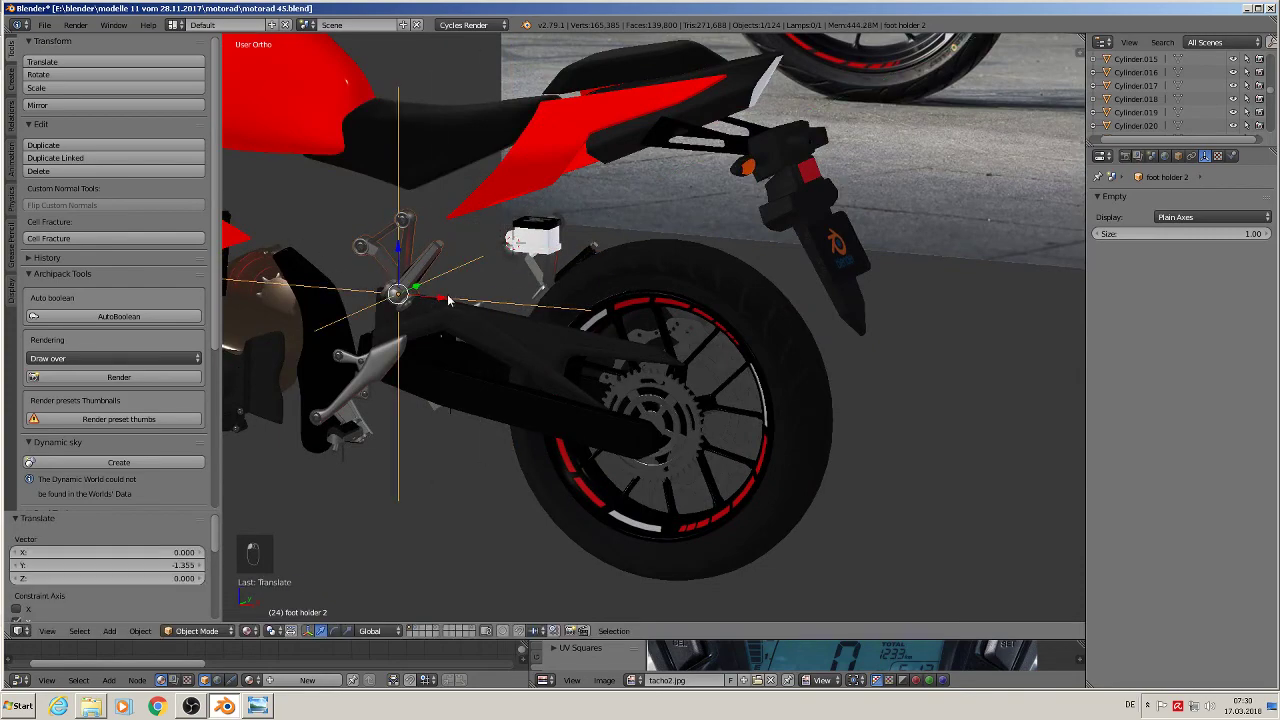
middle_drag(448, 296, 487, 283)
key(KP_1)
scroll(551, 241, down, 2)
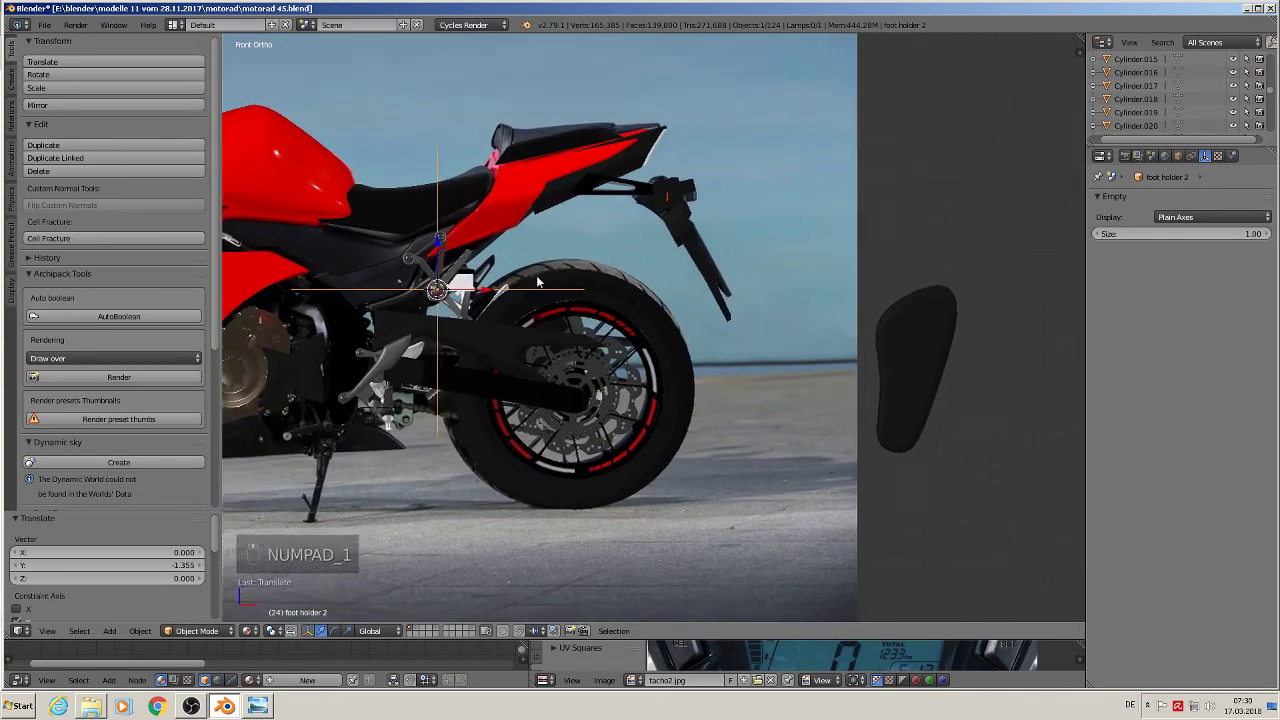
scroll(551, 241, up, 2)
scroll(551, 241, up, 1)
key(g)
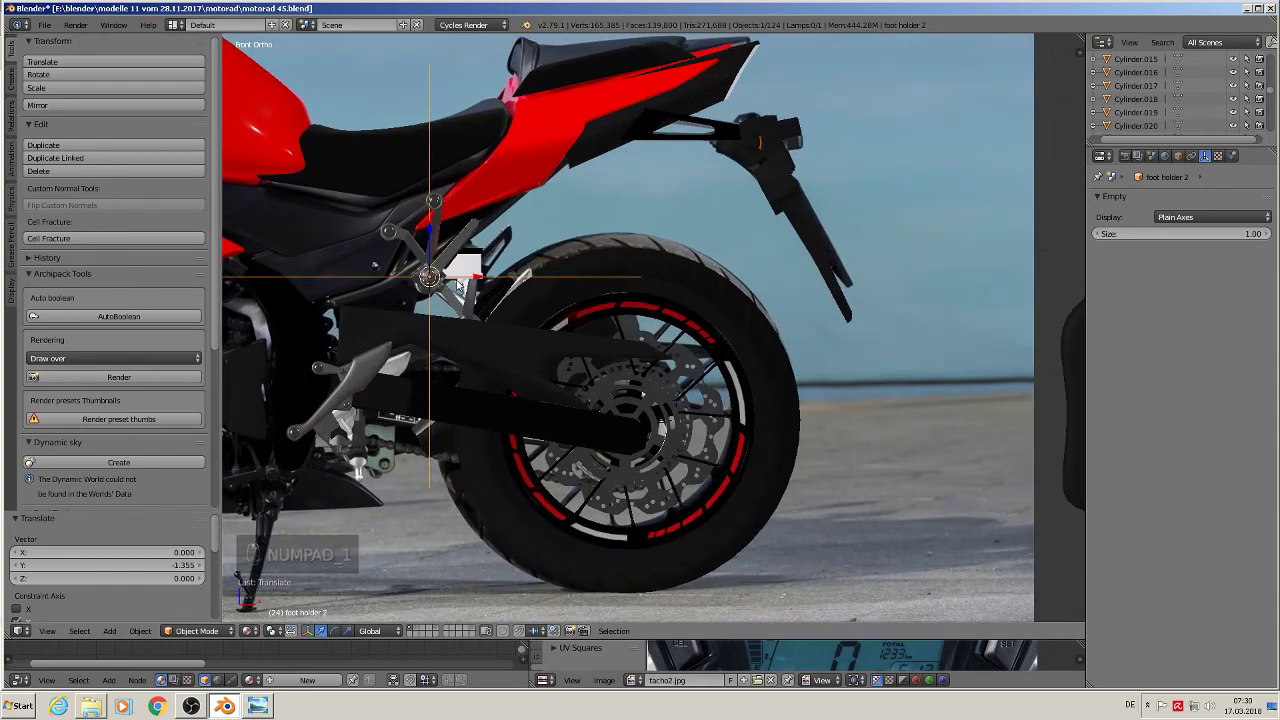
click(482, 322)
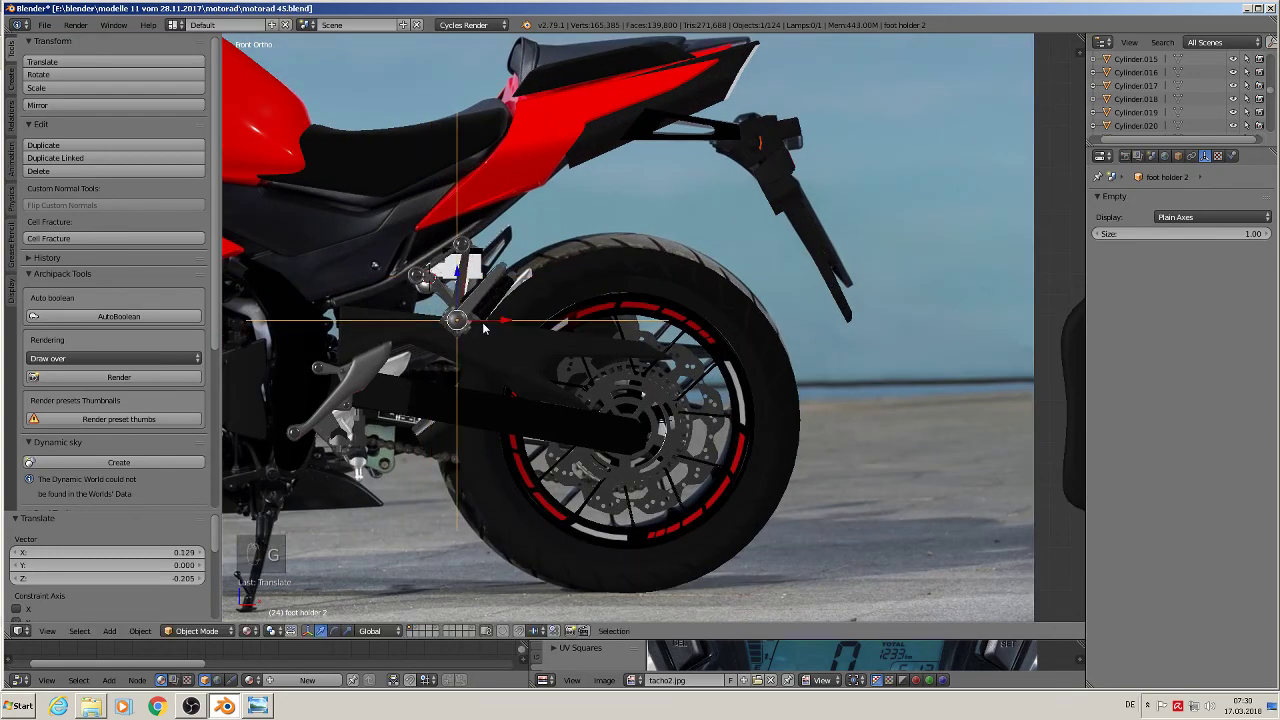
mouse_move(482, 322)
middle_down()
mouse_move(435, 378)
mouse_move(487, 312)
middle_up()
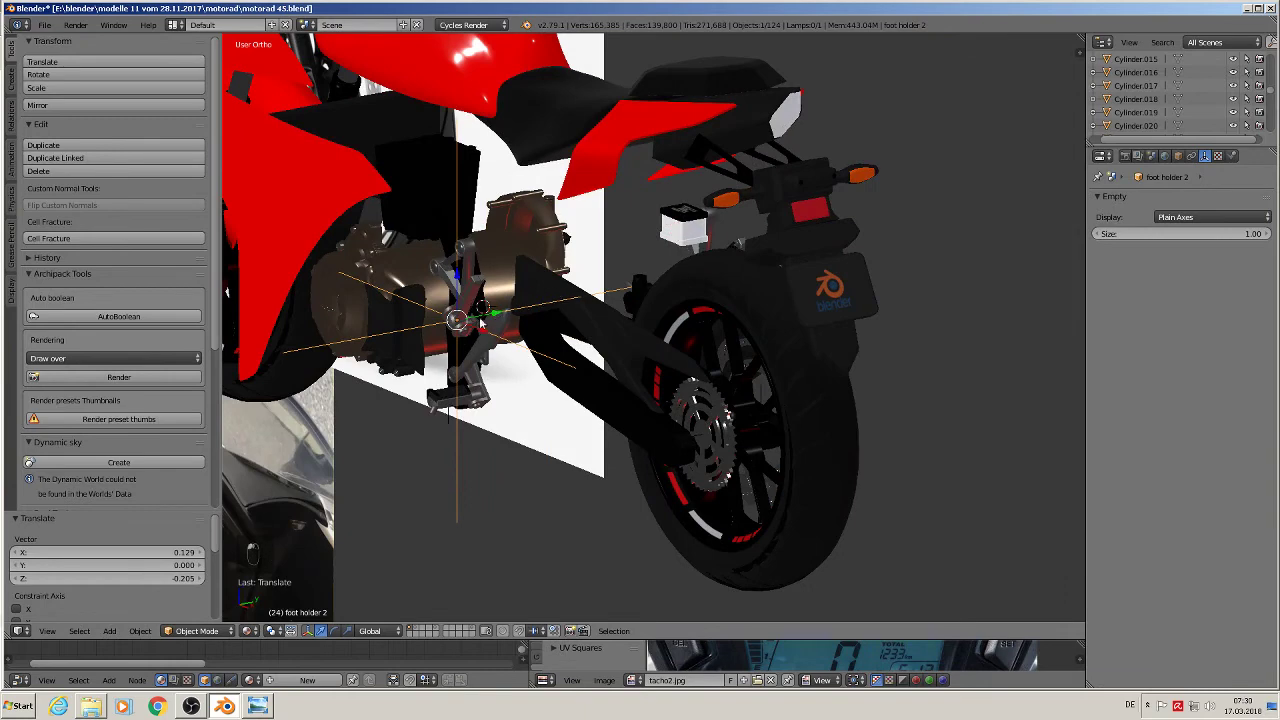
- Move the "foot holder 2" instance about 0.513 along Y and set its empty's display size to 0.08
key(g)
key(y)
click(580, 300)
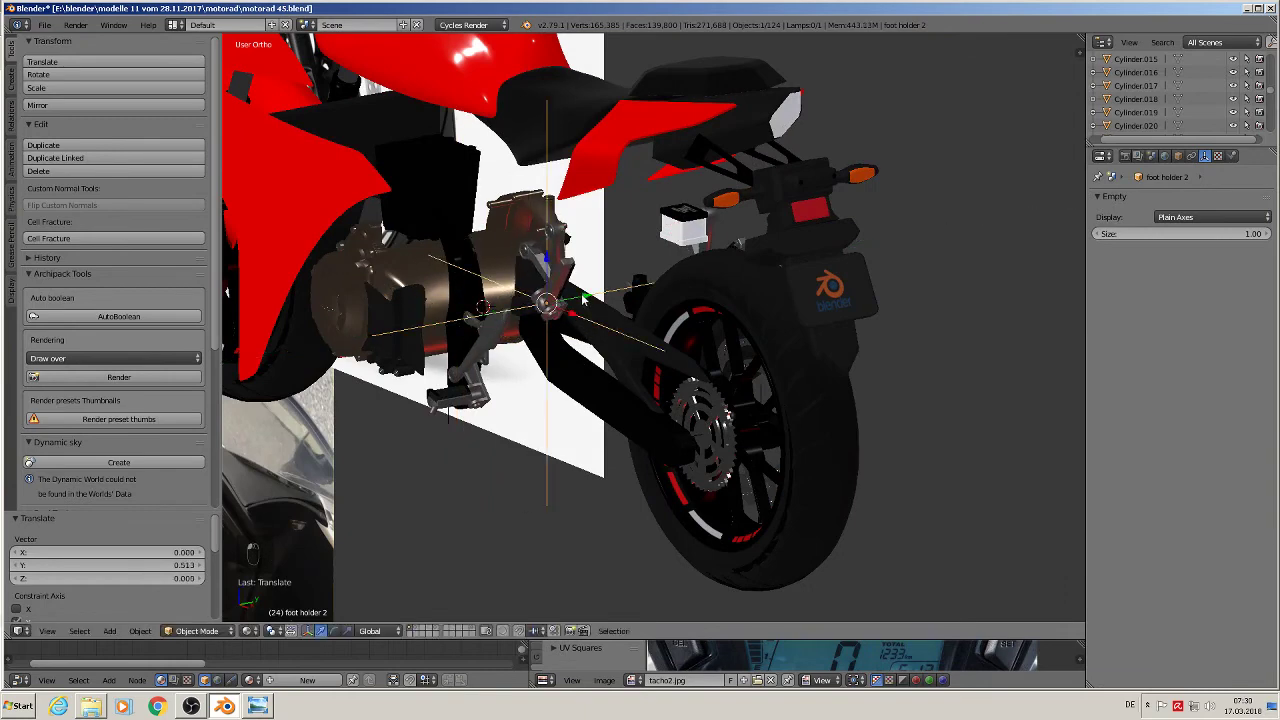
middle_drag(580, 300, 768, 291)
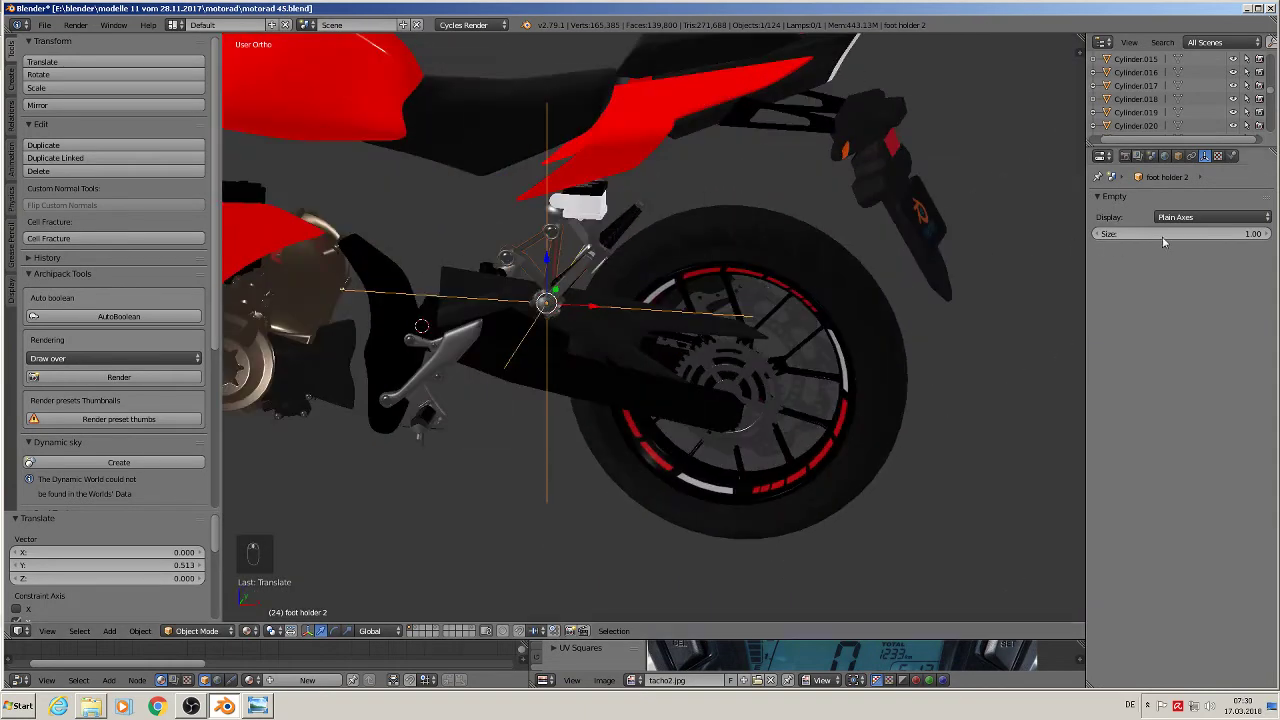
drag(1162, 233, 1095, 233)
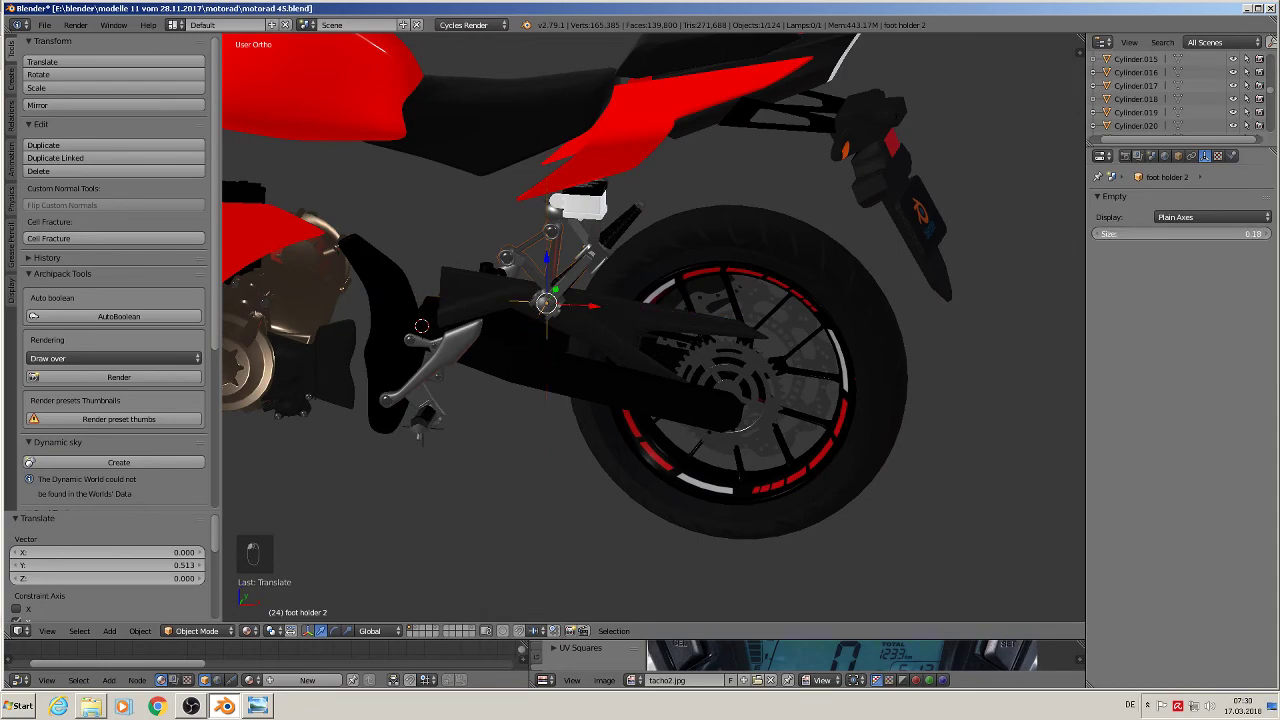
middle_drag(848, 304, 825, 288)
scroll(693, 293, up, 3)
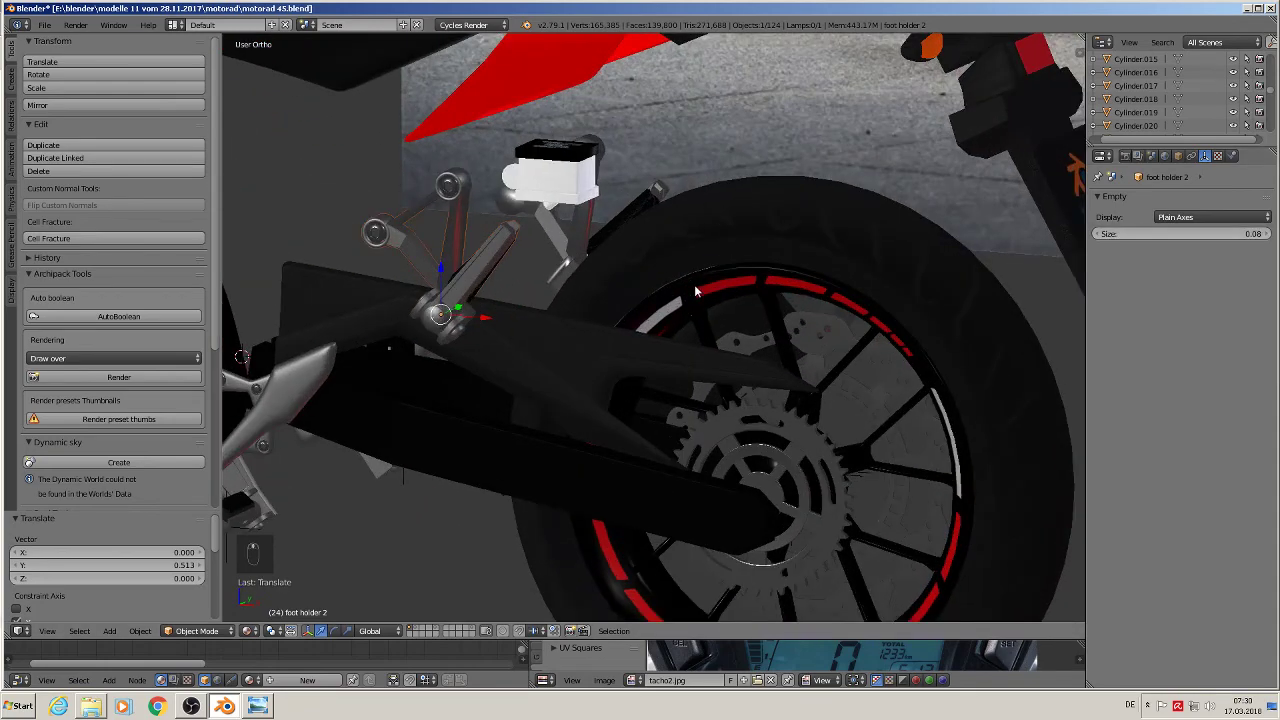
- Delete the original rear footrest bracket mesh beside the white reservoir
right_click(574, 243)
middle_drag(574, 243, 625, 290)
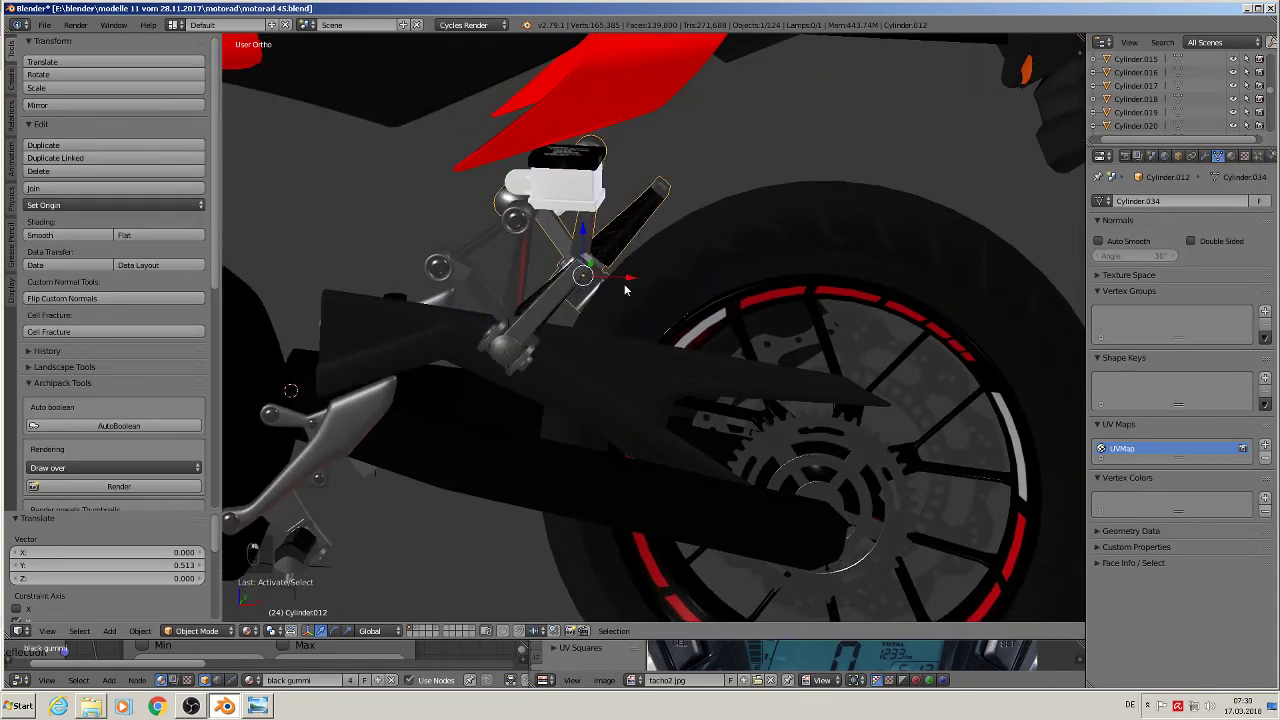
key(x)
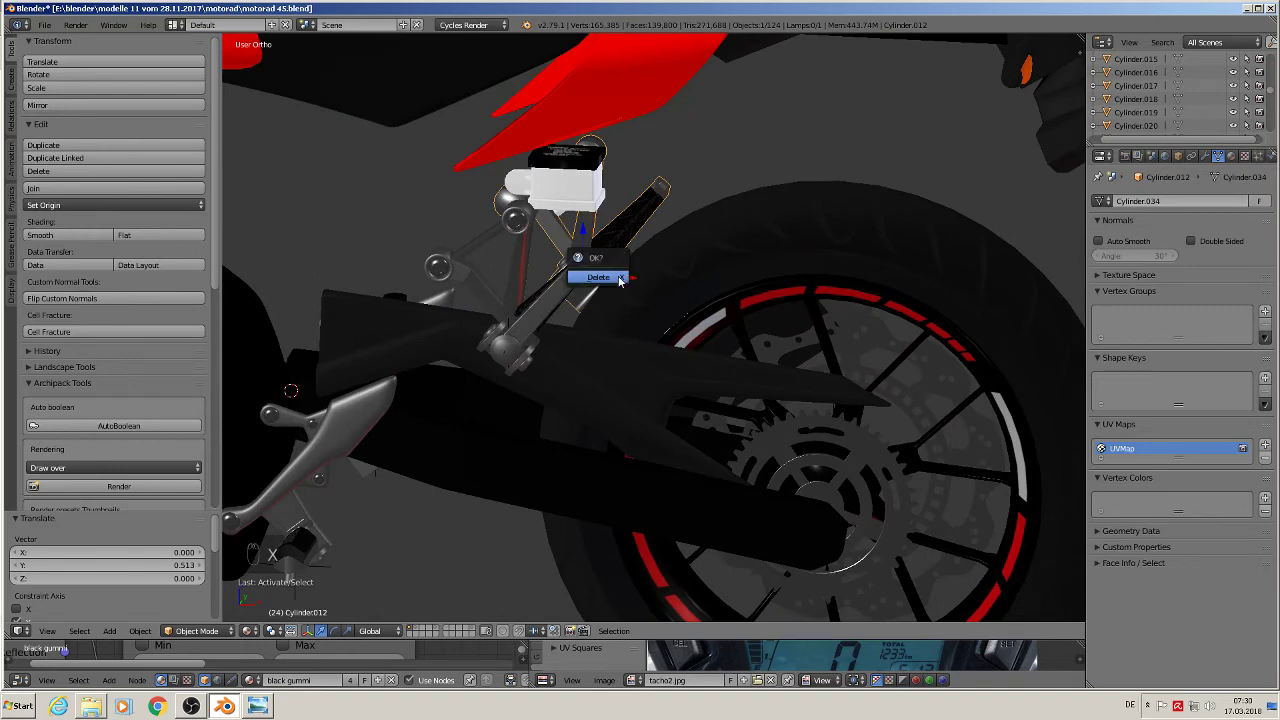
click(605, 282)
middle_drag(597, 328, 435, 338)
scroll(486, 325, down, 2)
- Duplicate the "foot holder 2" instance about 1.156 along Y to the exhaust side of the motorcycle
right_click(486, 320)
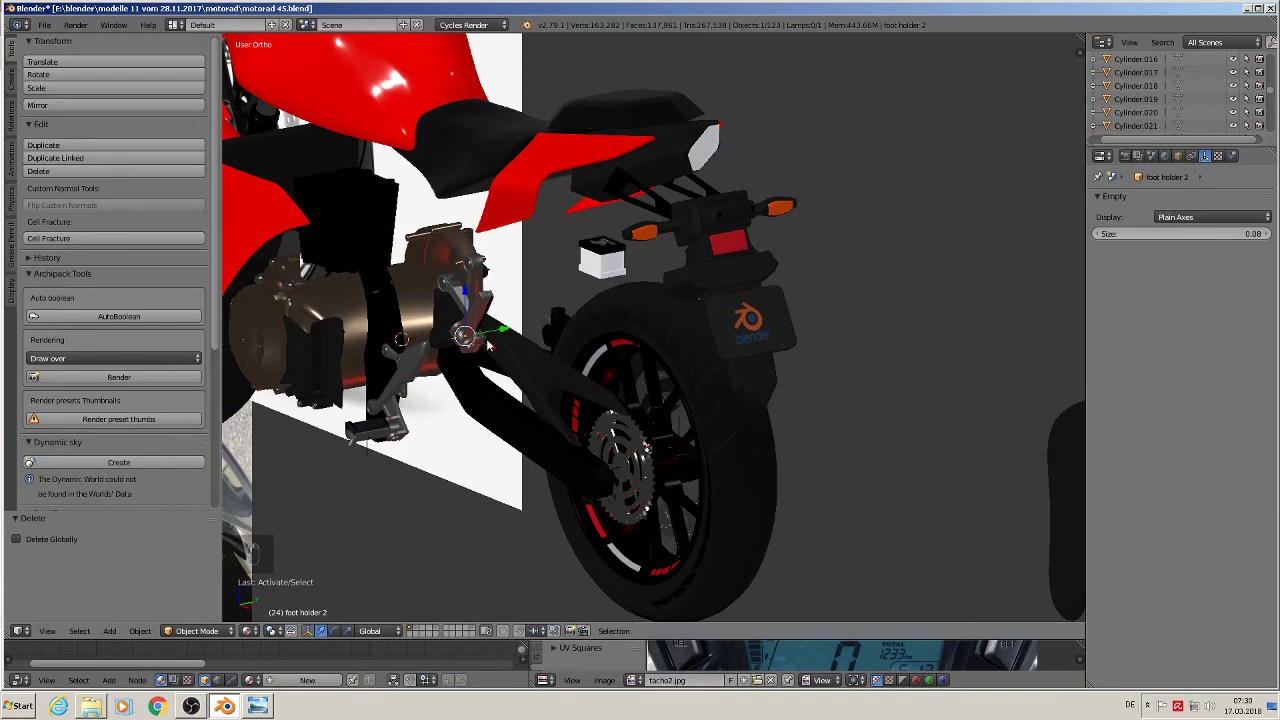
key(shift+d)
key(y)
click(704, 290)
middle_drag(704, 290, 598, 300)
scroll(598, 300, up, 3)
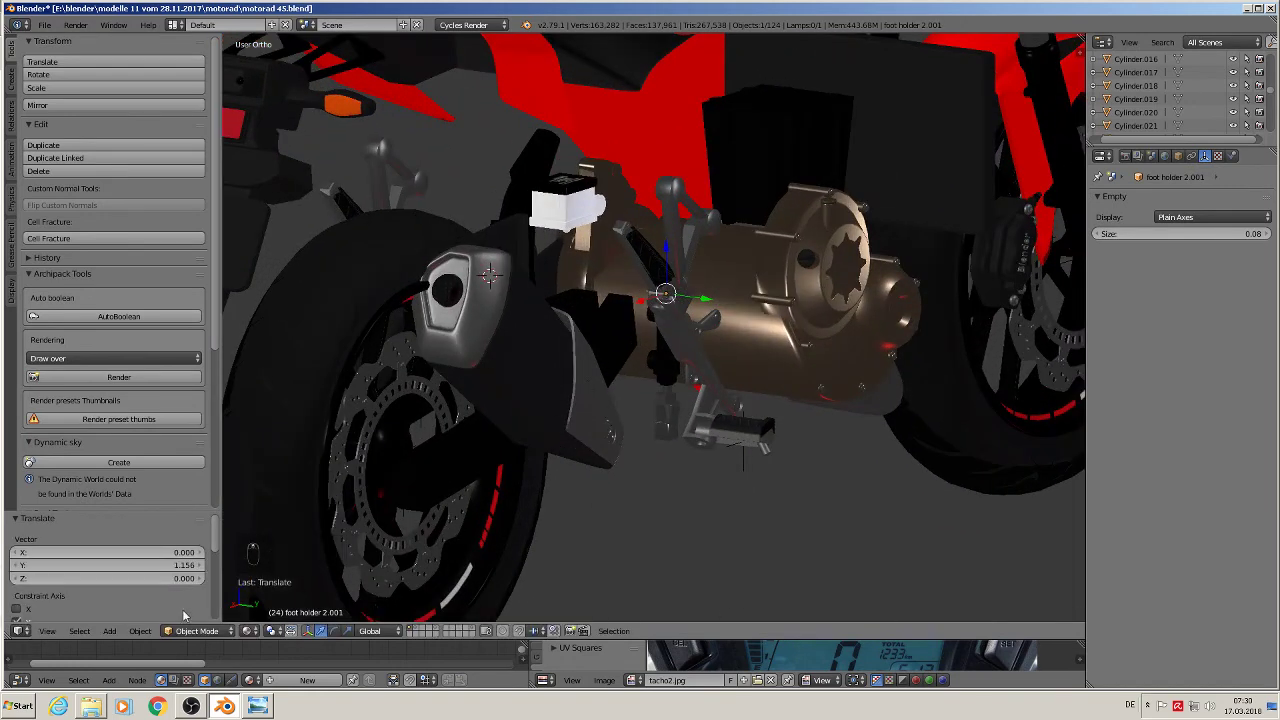
- Mirror the duplicated "foot holder 2" instance along the global Y axis
click(140, 631)
mouse_move(160, 555)
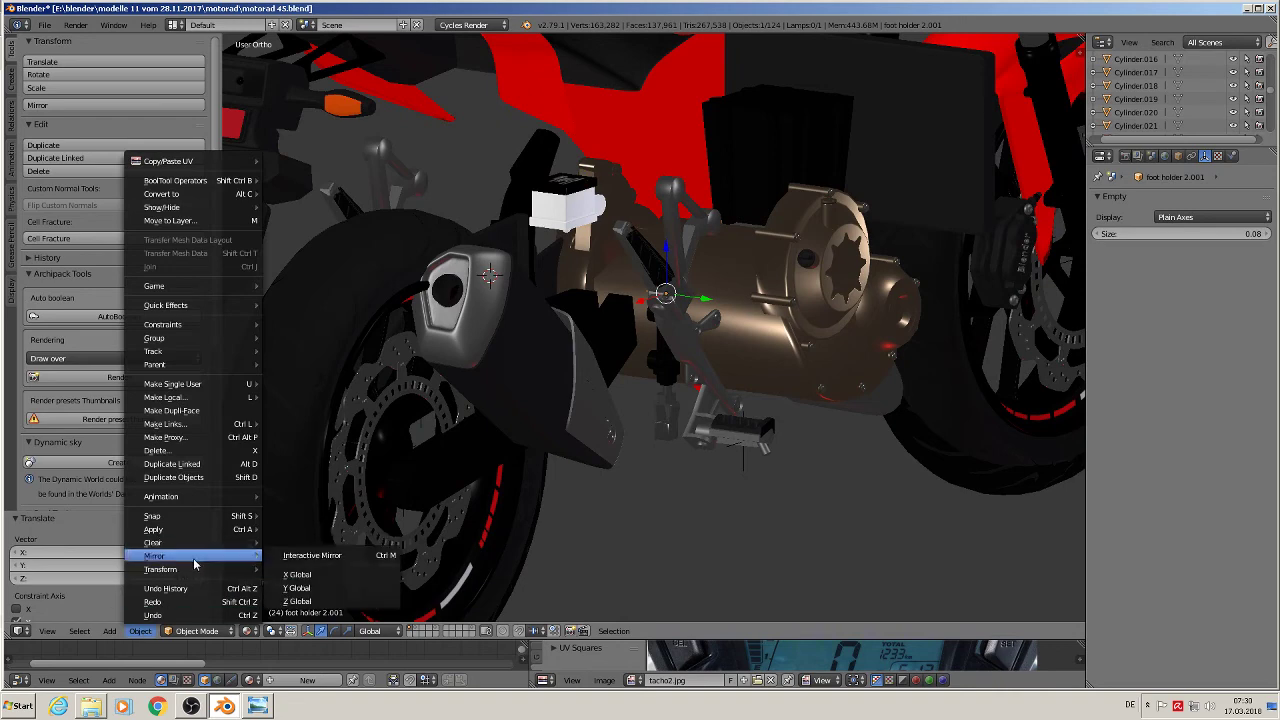
click(332, 553)
key(x)
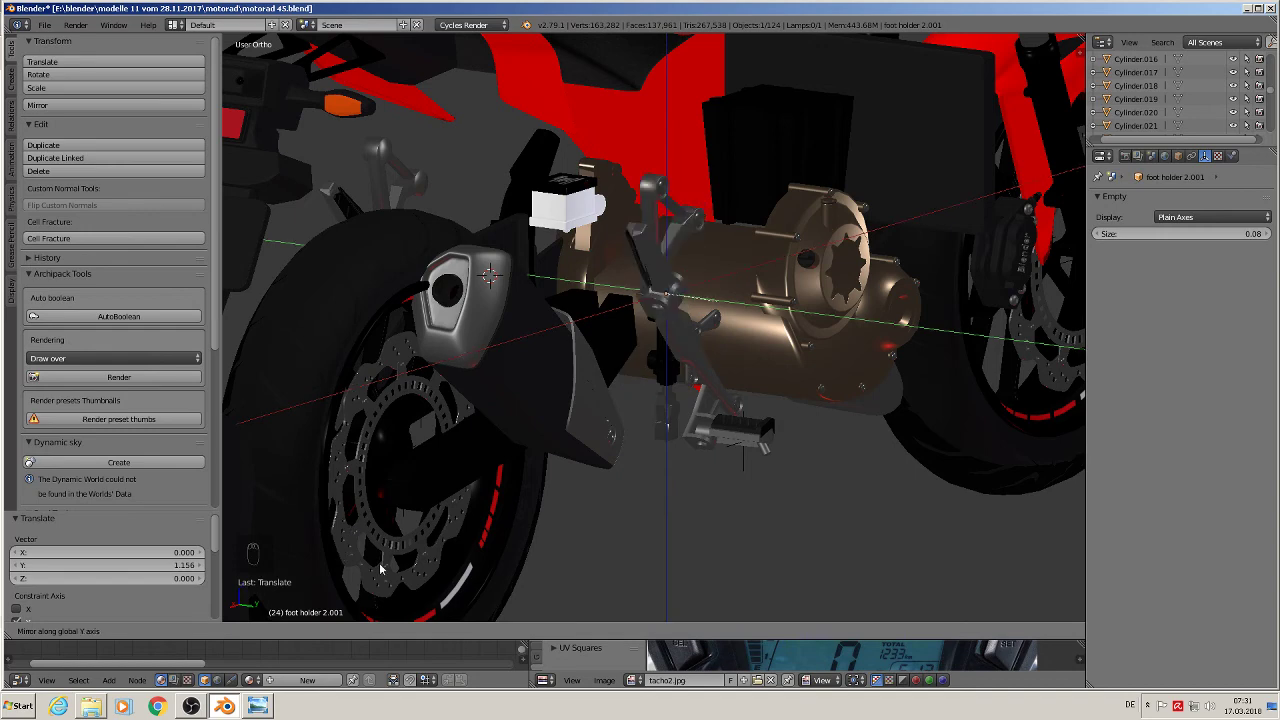
middle_drag(380, 565, 380, 565)
click(380, 565)
middle_drag(728, 401, 761, 410)
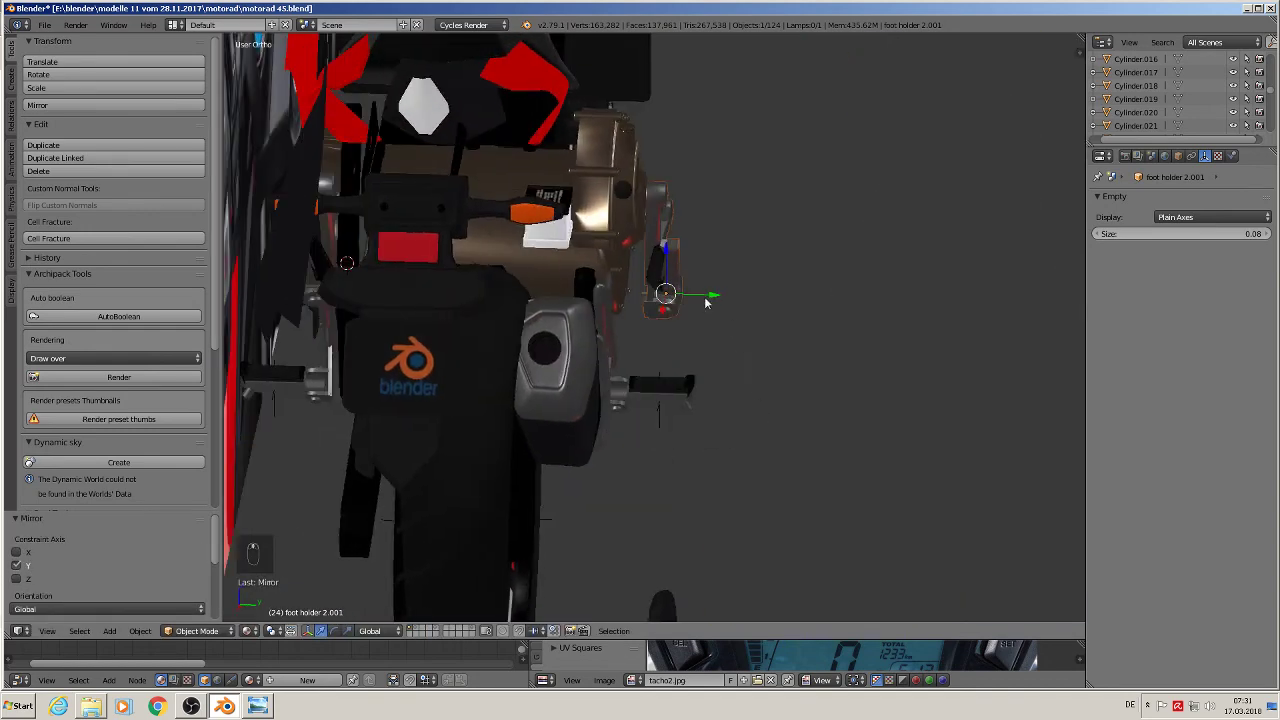
- Move the mirrored "foot holder 2" instance inward along Y against the exhaust side of the motorcycle and clear the selection
key(g)
key(y)
click(651, 302)
middle_drag(651, 334, 790, 340)
key(g)
key(y)
click(601, 327)
key(a)
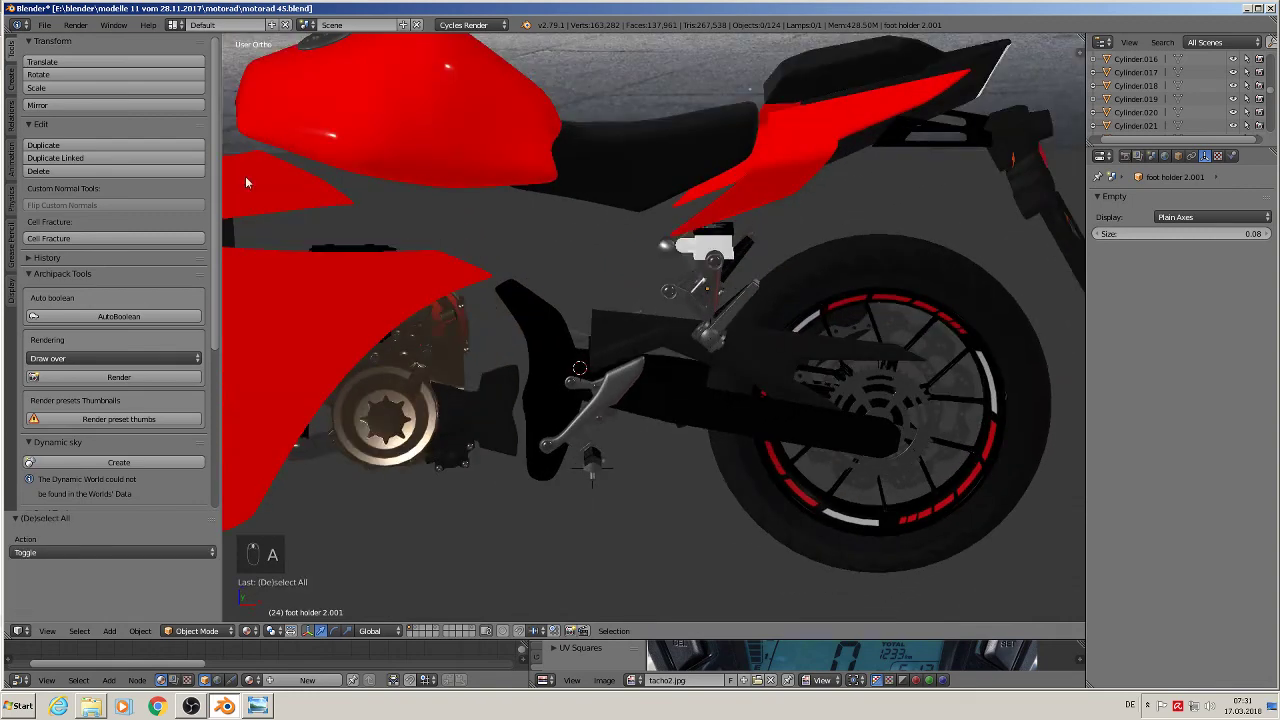
- Save the motorcycle file under its current name
click(42, 25)
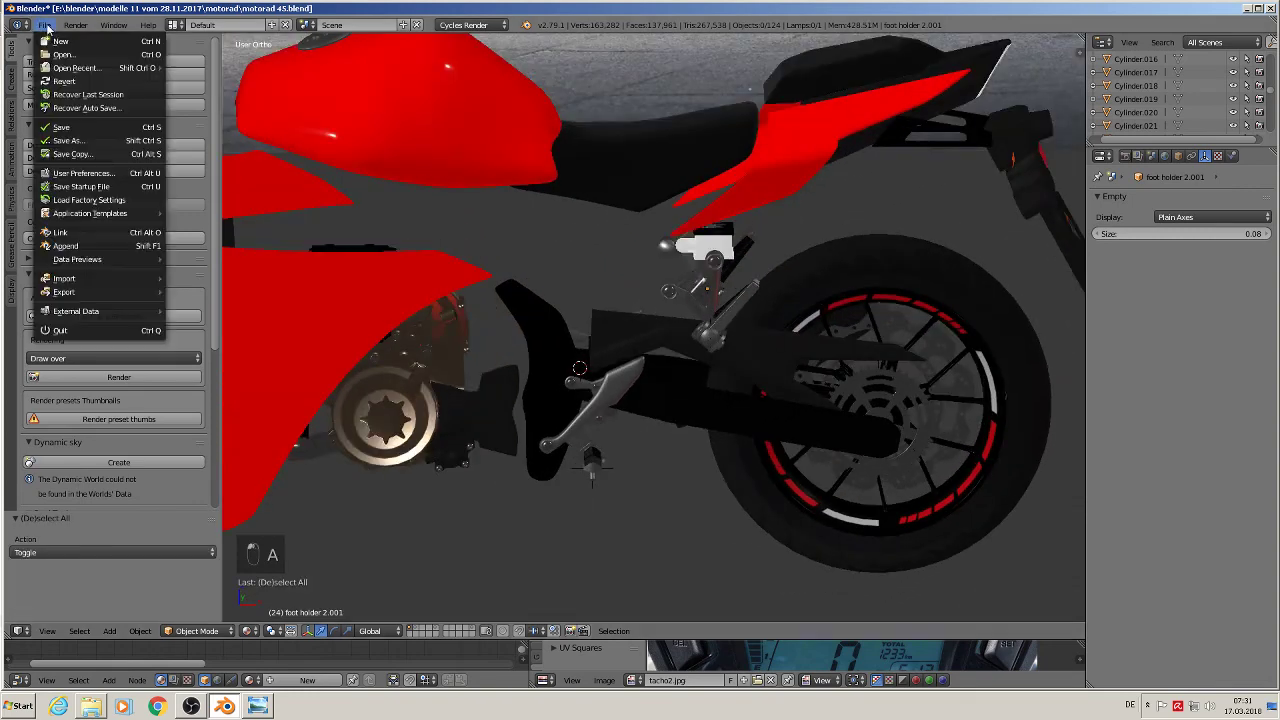
click(75, 127)
scroll(560, 370, down, 3)
scroll(620, 360, up, 2)
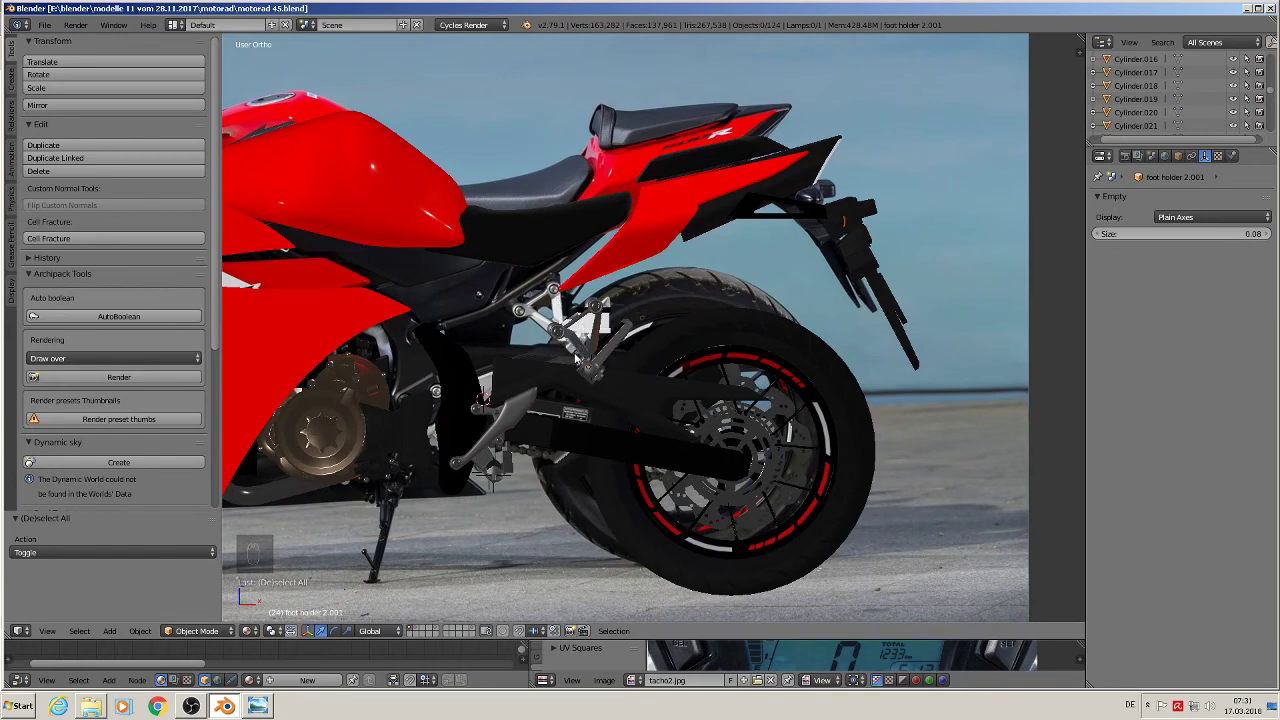
- Move the black leather front seat to layer 5 and view the scene from the front
right_click(549, 237)
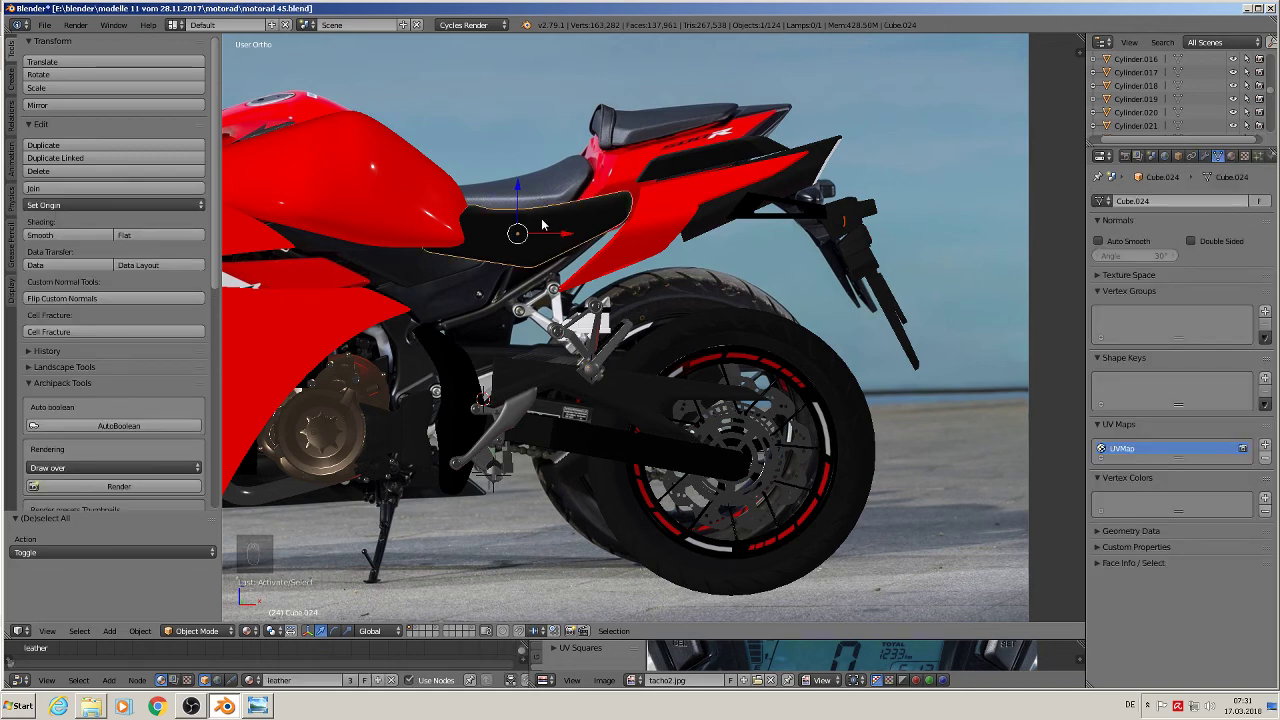
key(m)
click(686, 244)
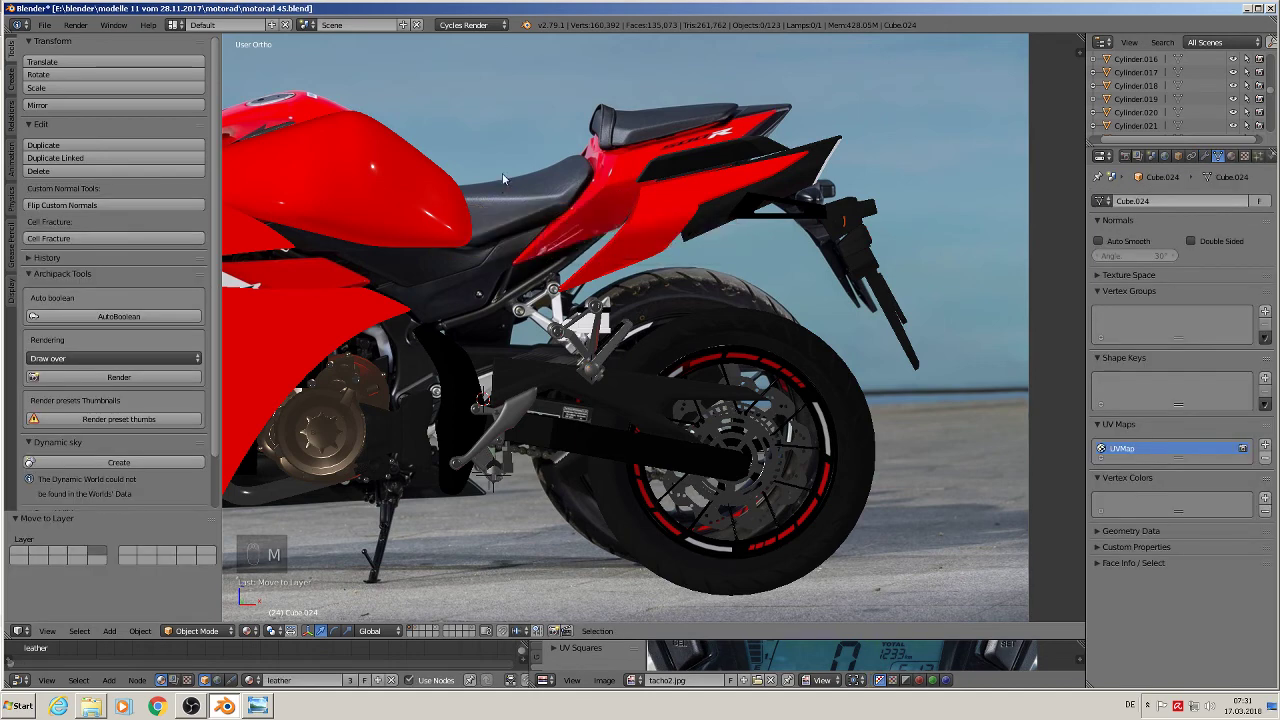
key(KP_1)
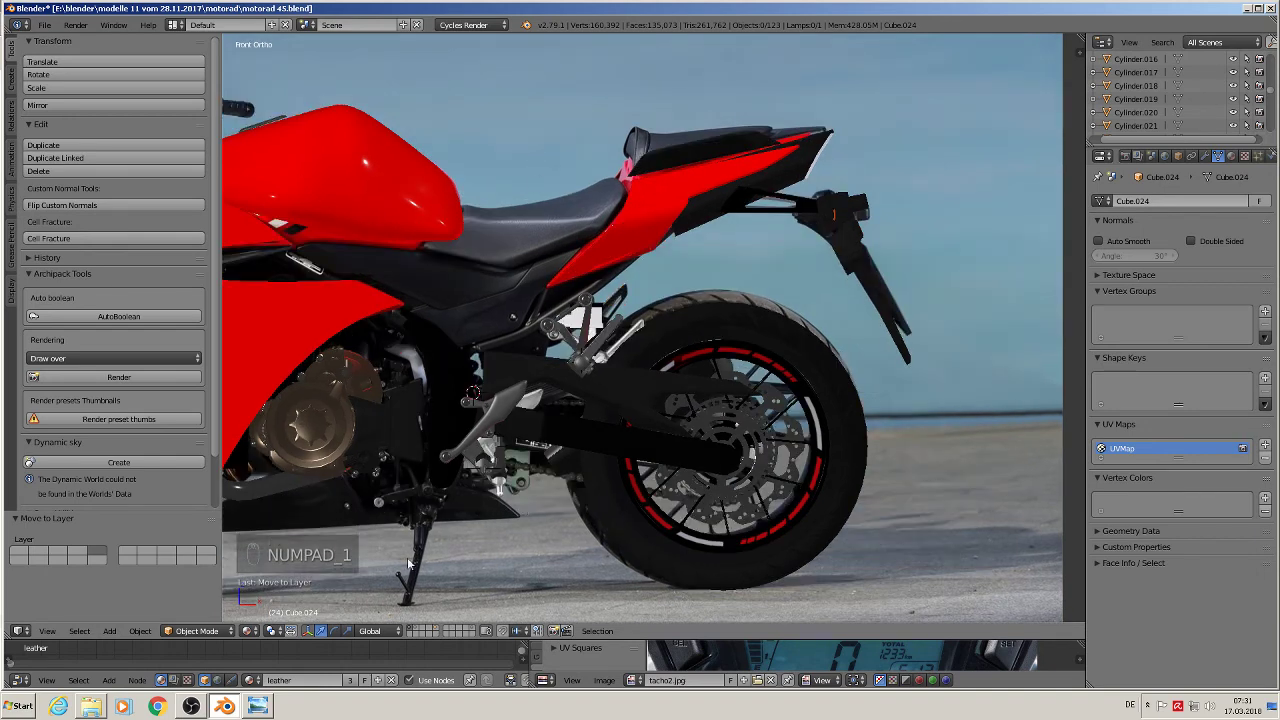
- Show layer 5, reset the 3D cursor to the centre and clear the seat's location so it sits at the world origin
click(438, 631)
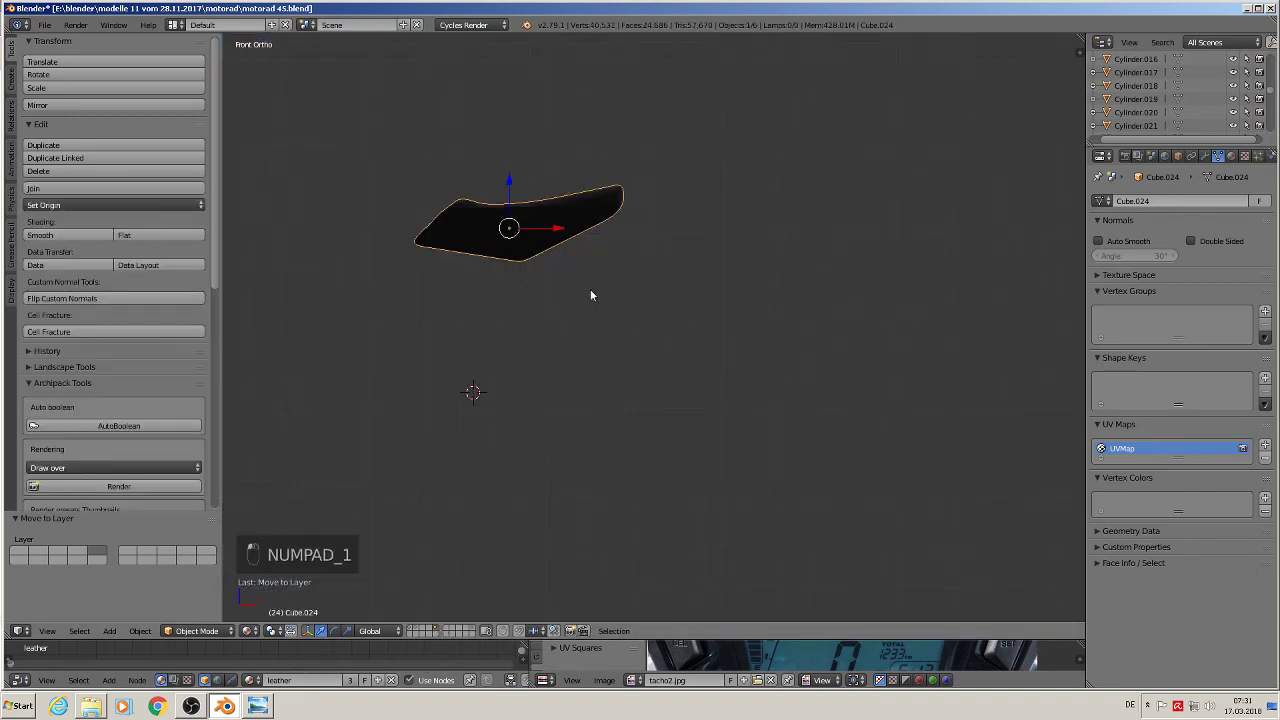
scroll(568, 262, down, 6)
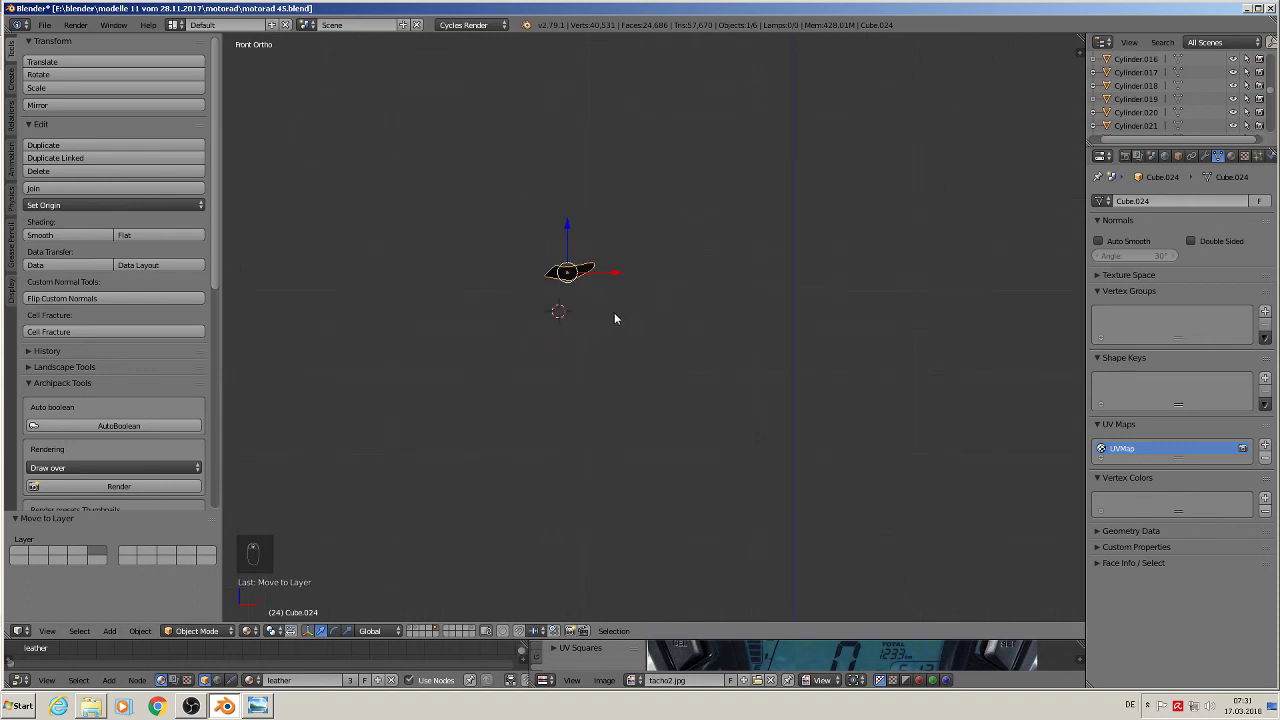
scroll(615, 318, down, 3)
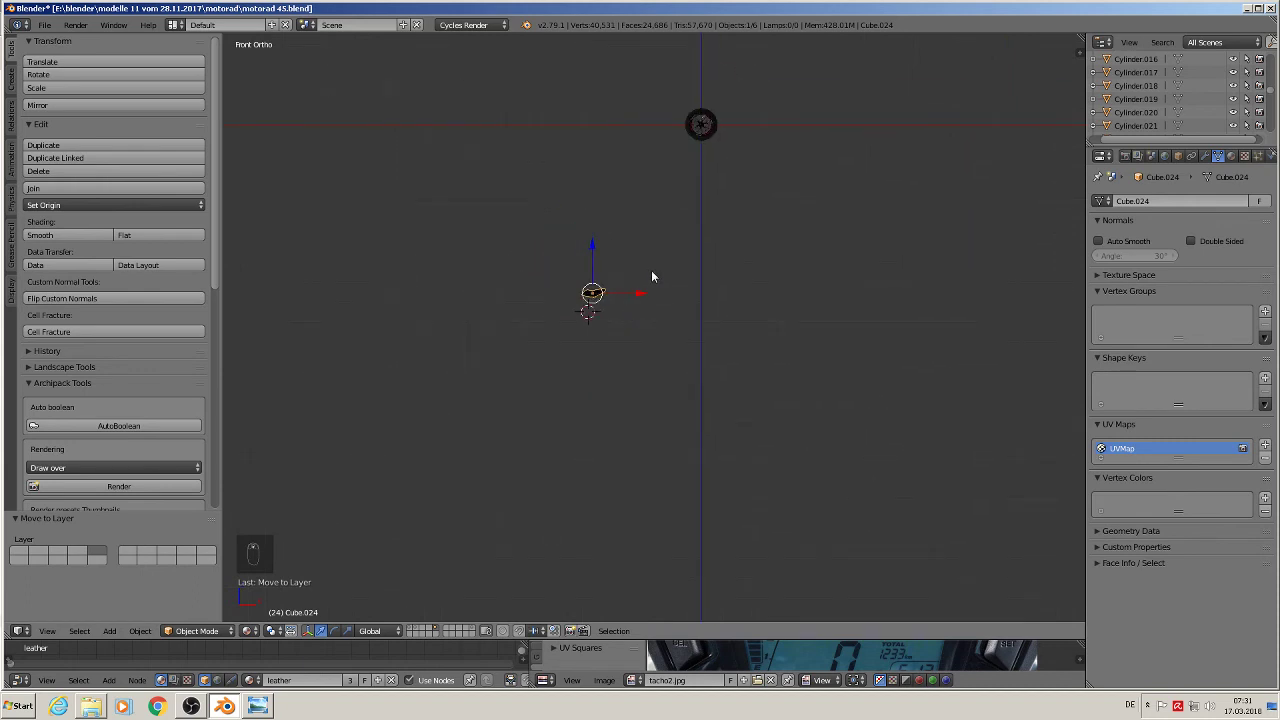
key(shift+c)
key(alt+g)
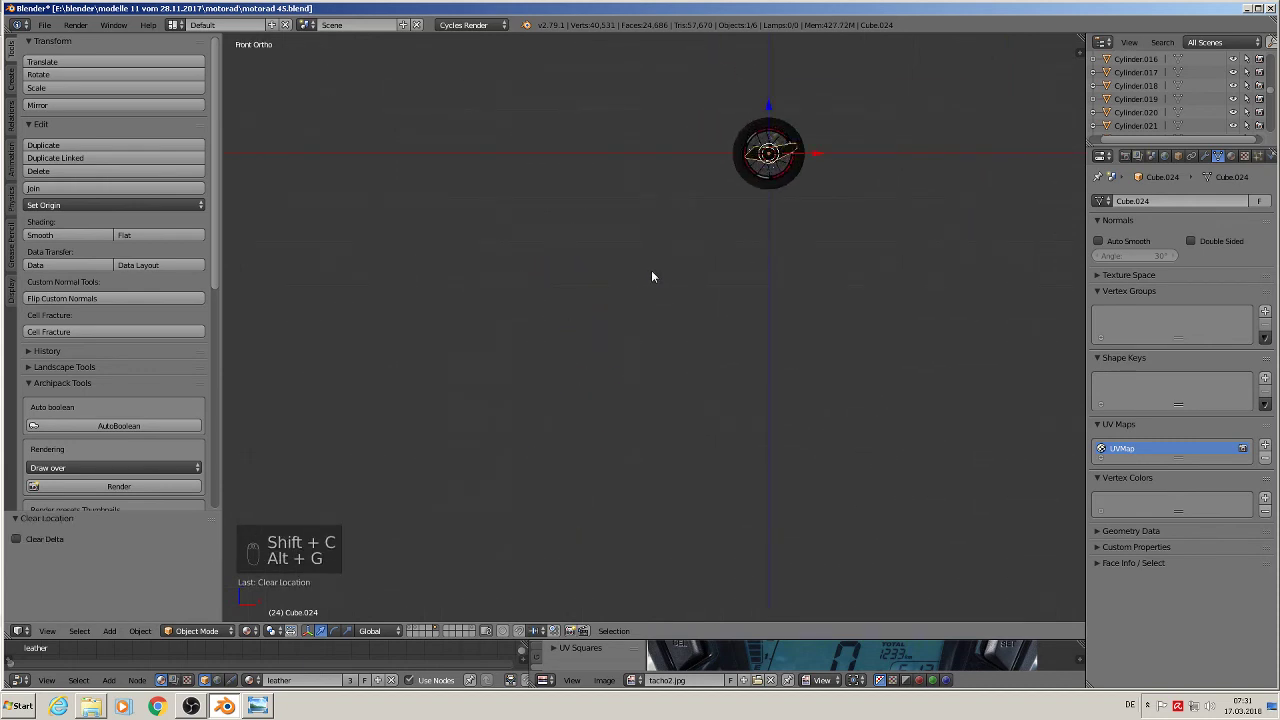
scroll(838, 195, up, 3)
shift+middle_drag(765, 197, 703, 378)
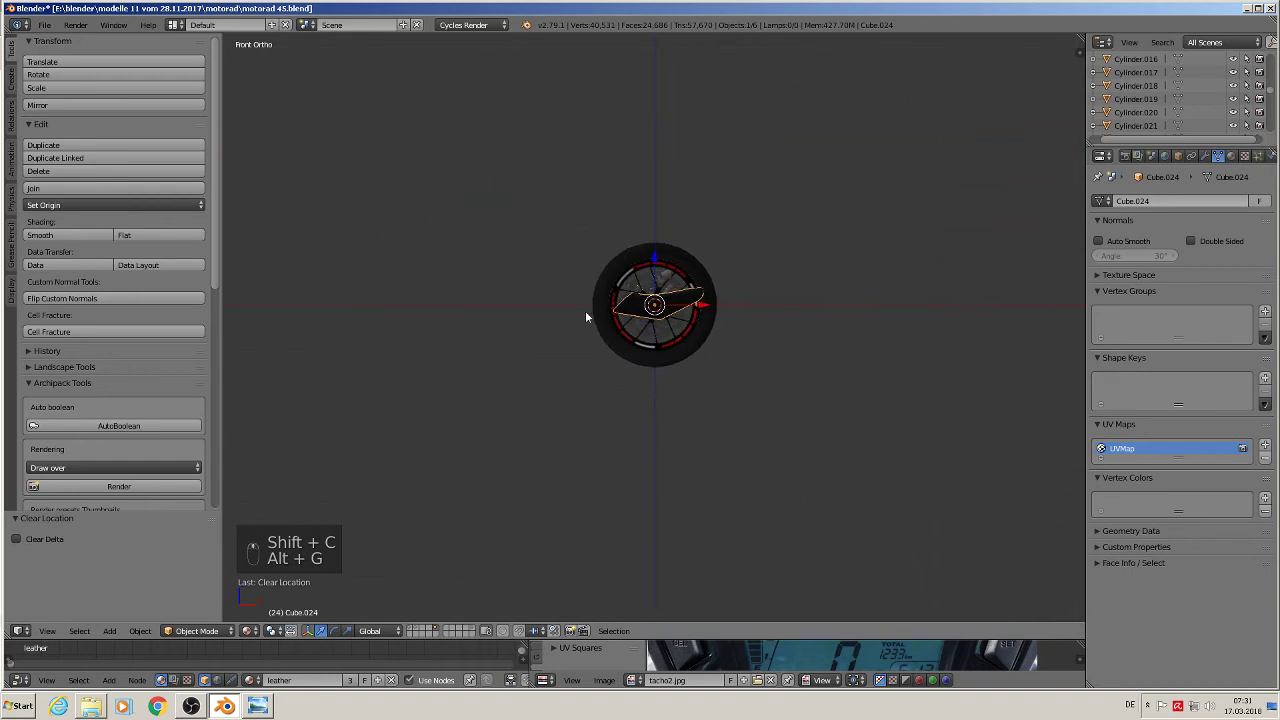
- Put the seat into a new group named "seat1"
key(ctrl+g)
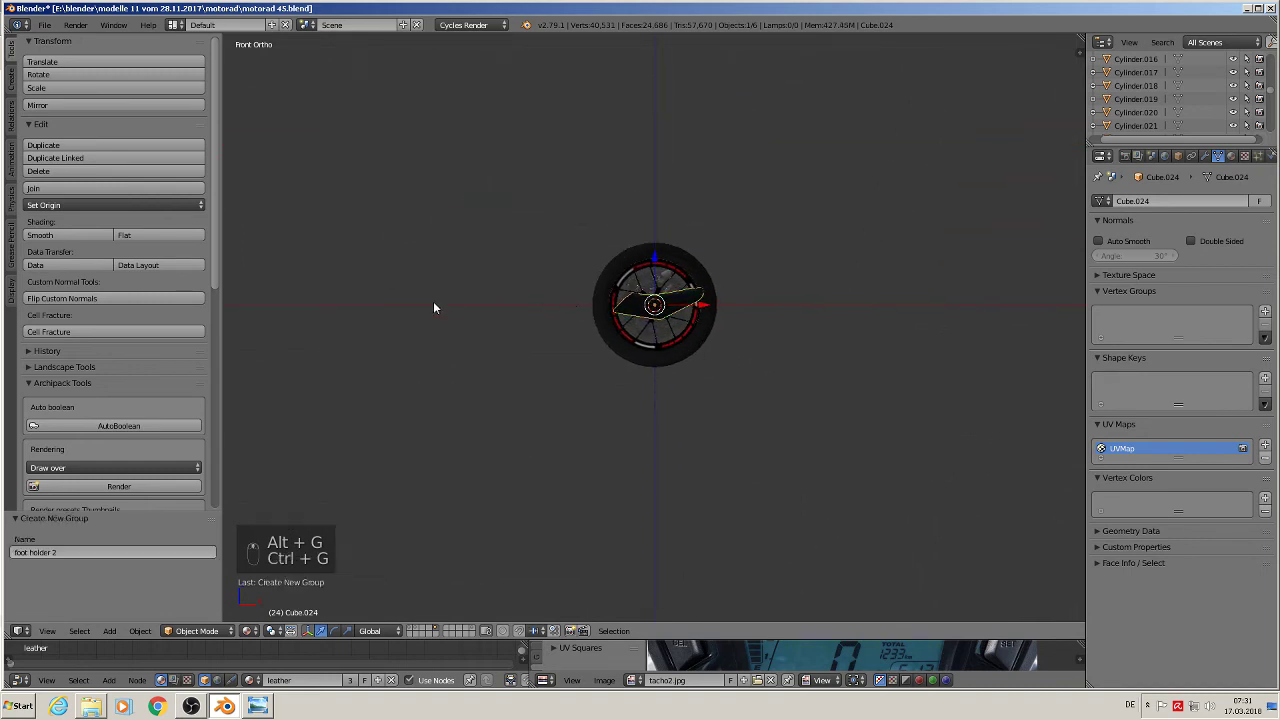
click(87, 551)
text(seat)
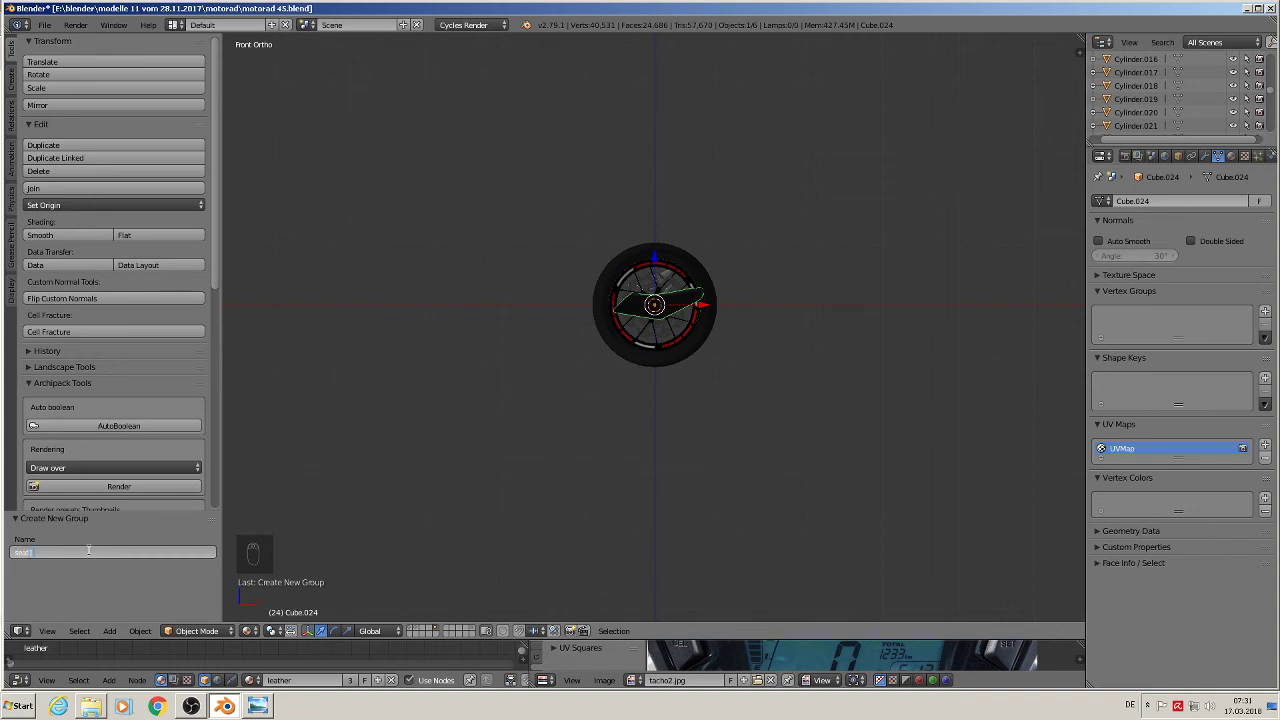
text(1)
key(Return)
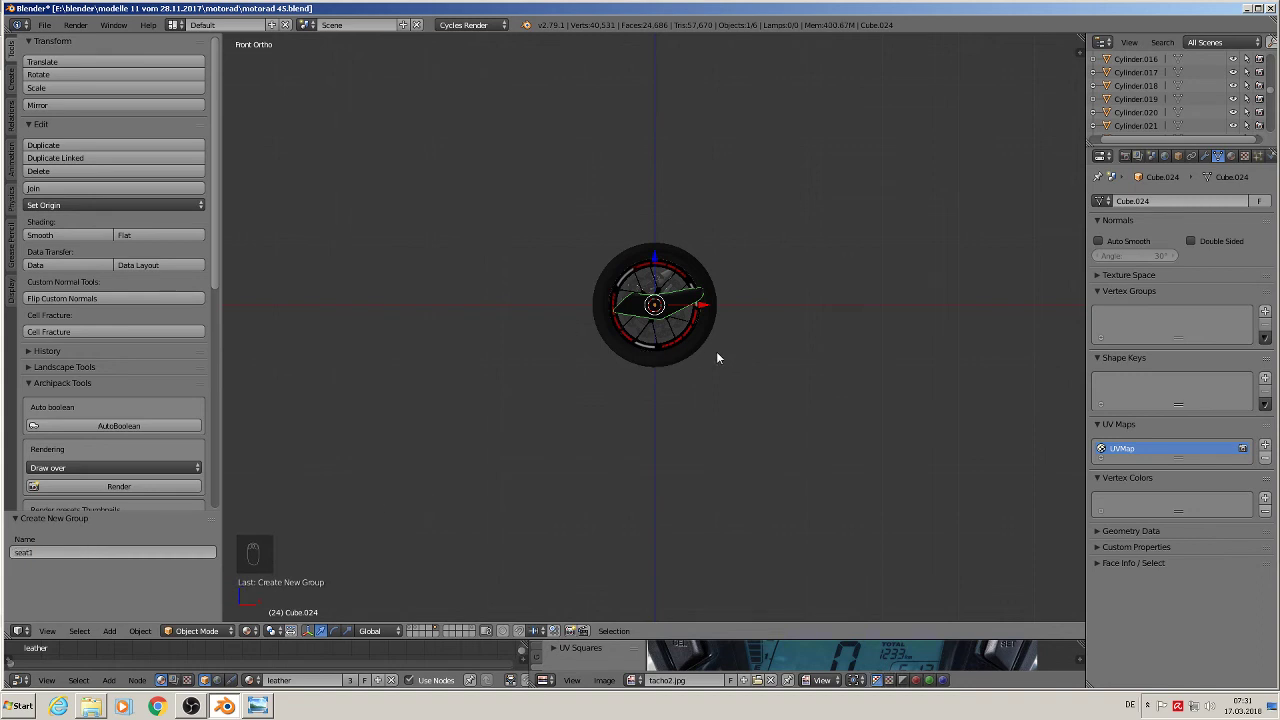
scroll(680, 380, up, 2)
- Show the motorcycle's layer again and add a group instance of "seat1" at the front seat in the side reference photo
click(410, 629)
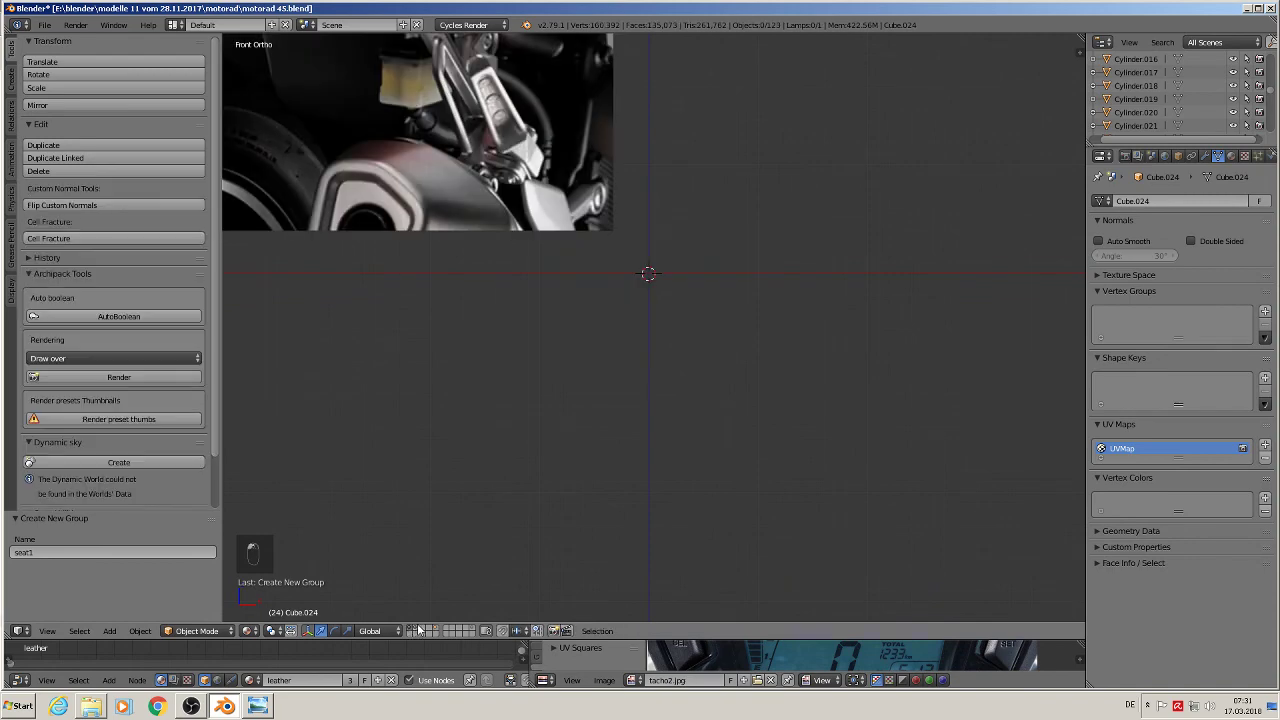
scroll(516, 455, down, 4)
scroll(584, 377, down, 4)
shift+middle_drag(666, 382, 872, 117)
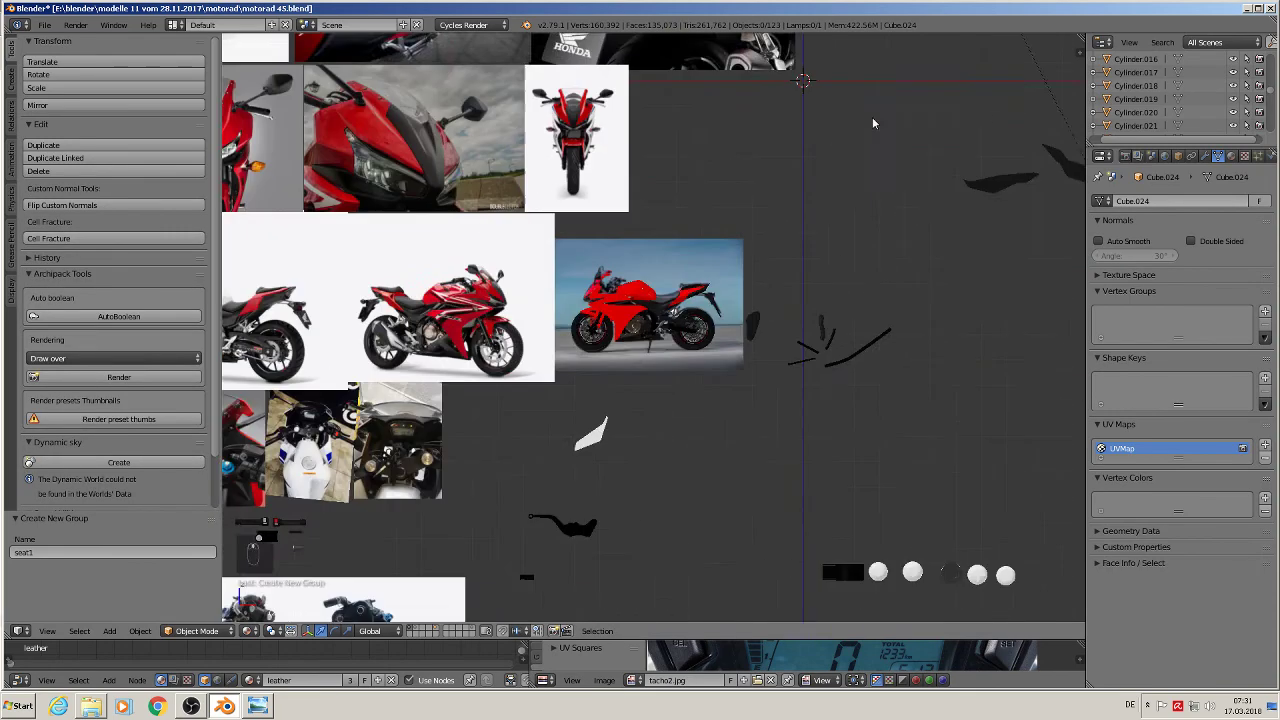
scroll(877, 160, down, 3)
scroll(824, 214, up, 4)
scroll(735, 237, up, 7)
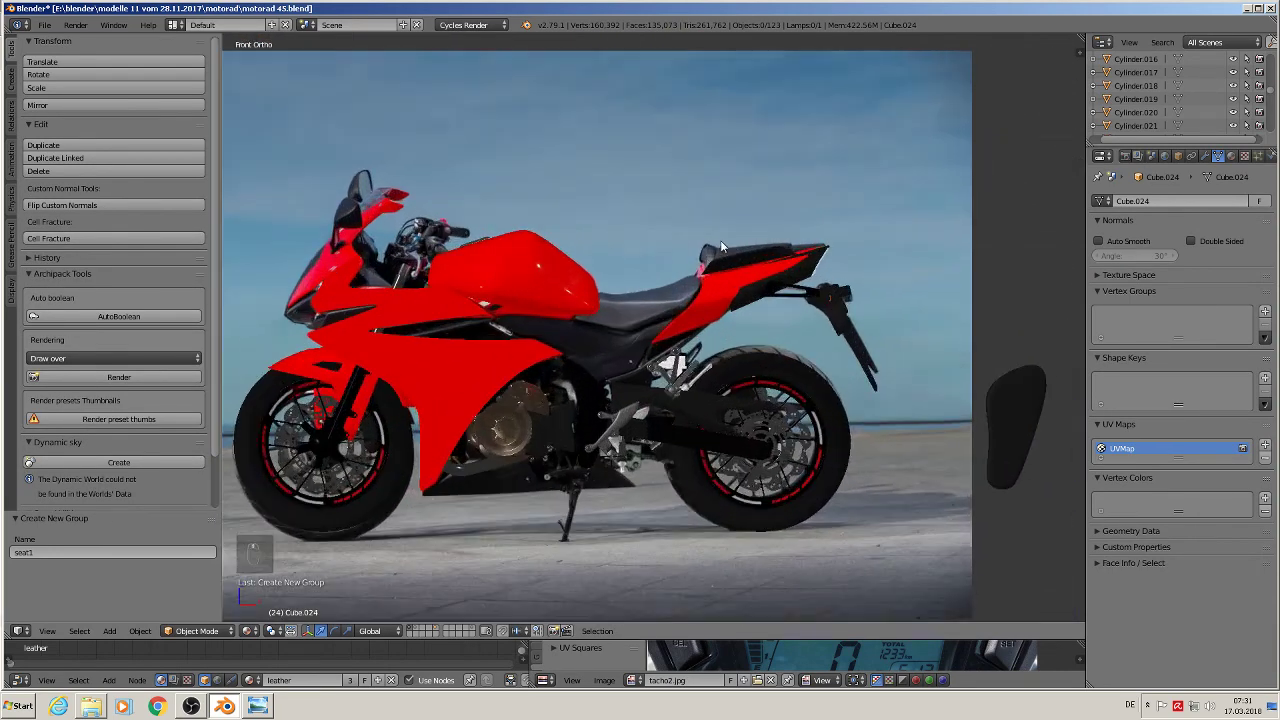
click(110, 631)
mouse_move(182, 424)
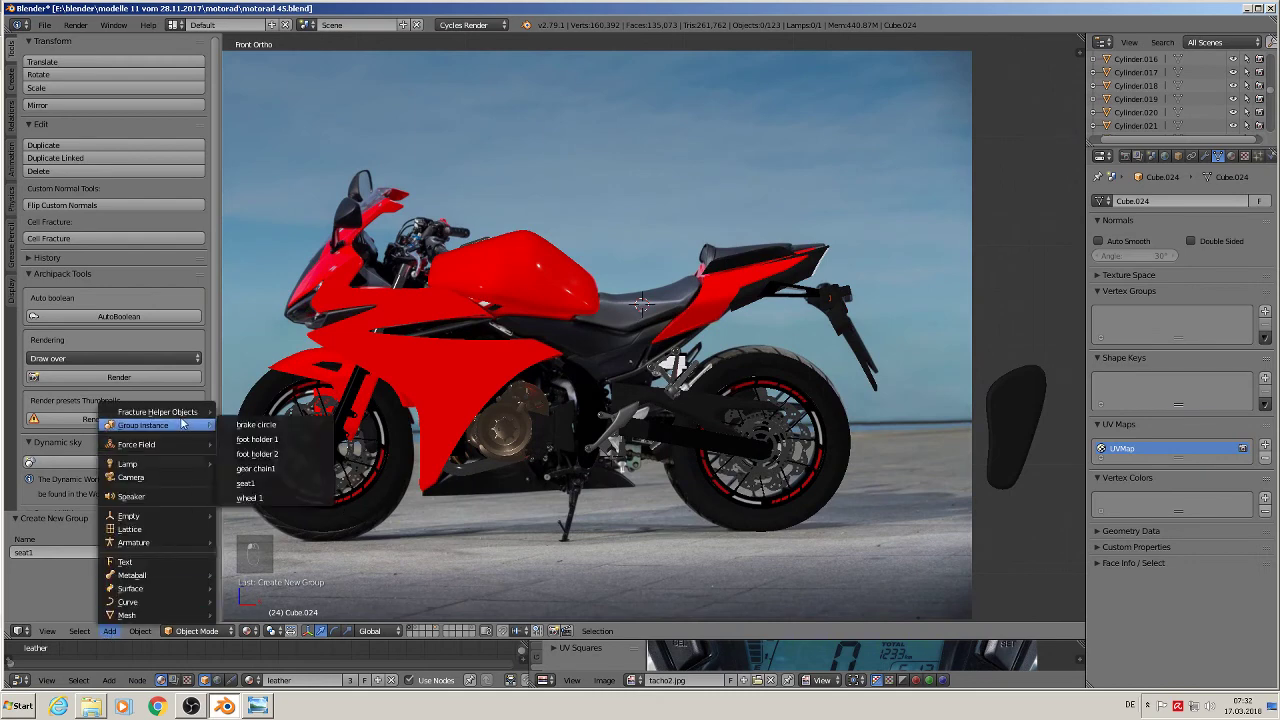
click(293, 491)
- Move the "seat1" instance about -0.030 along Z and set its empty's display size to 0.19
scroll(714, 376, up, 1)
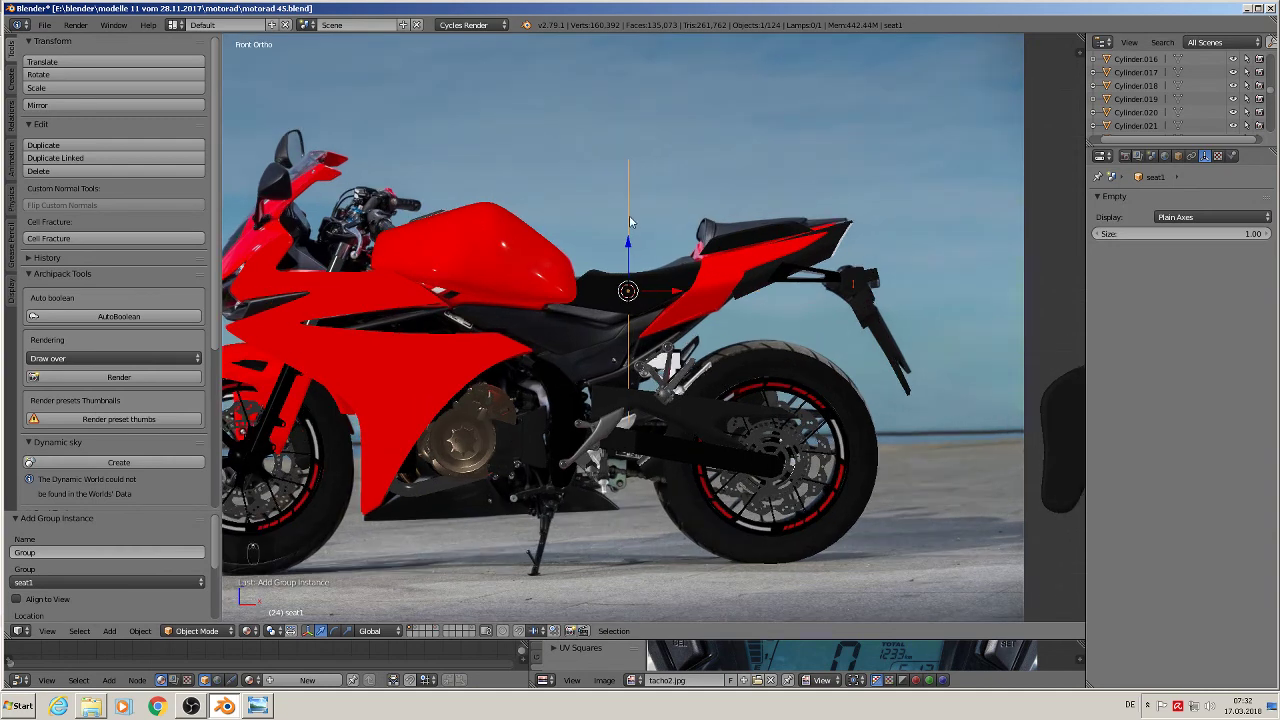
key(g)
key(z)
click(629, 250)
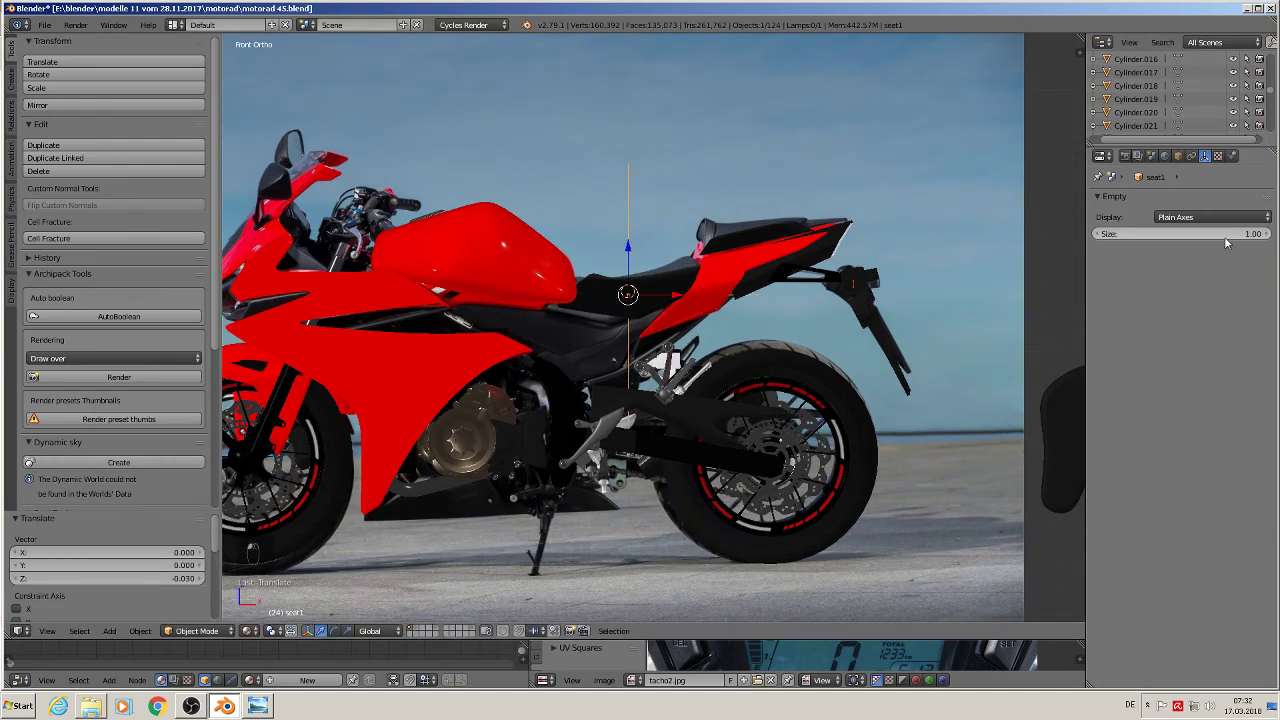
drag(1225, 233, 1200, 233)
- In top view, move the "seat1" instance about -11.503 along Y onto the motorcycle
middle_drag(901, 423, 842, 511)
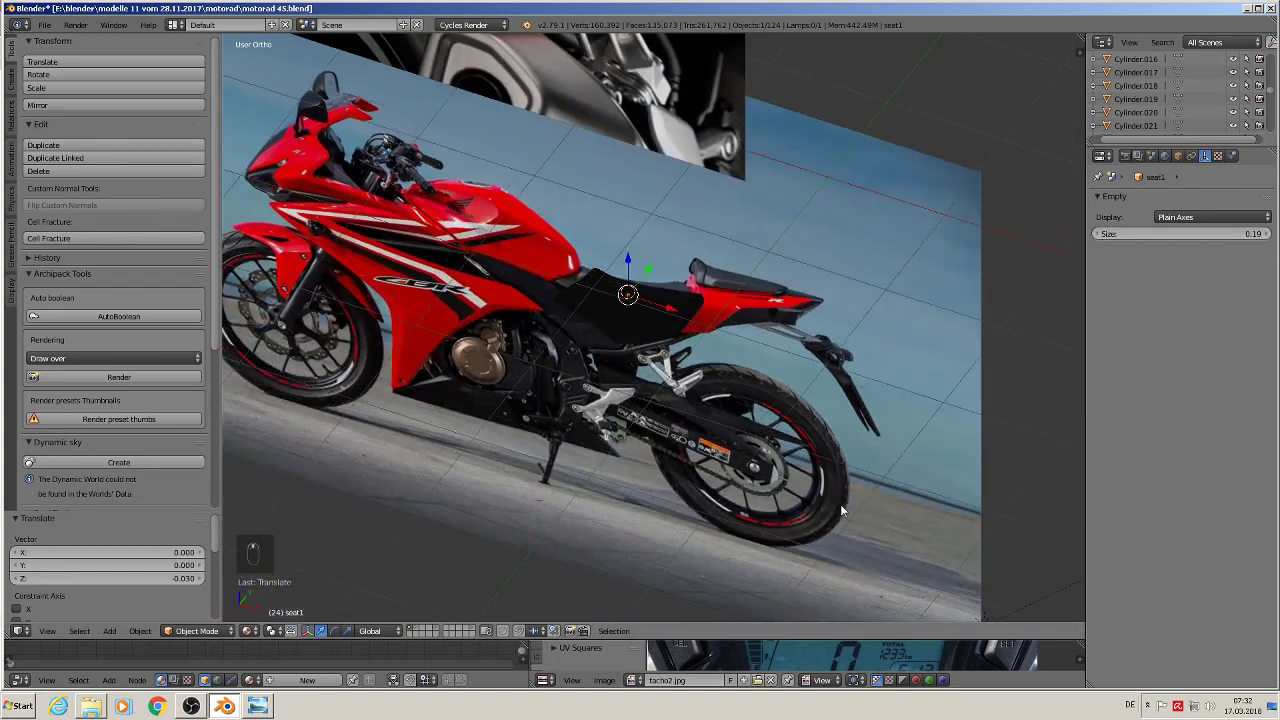
key(KP_7)
scroll(876, 490, down, 5)
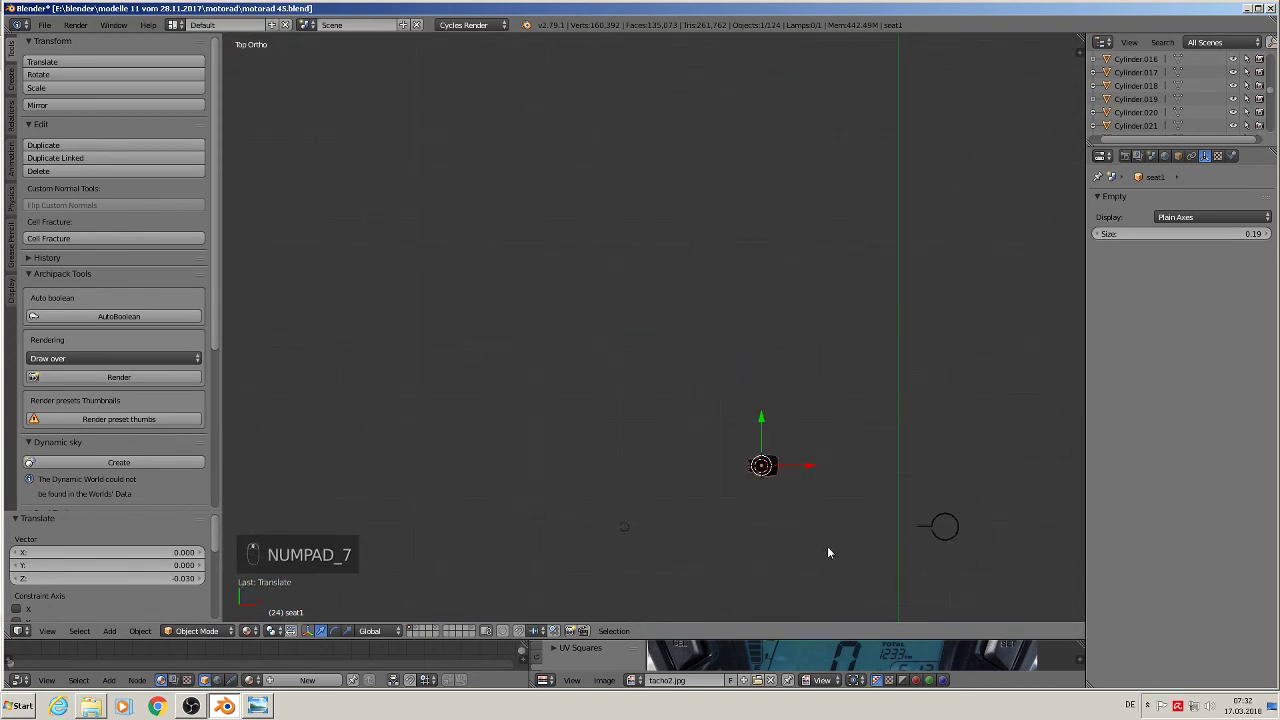
key(g)
key(y)
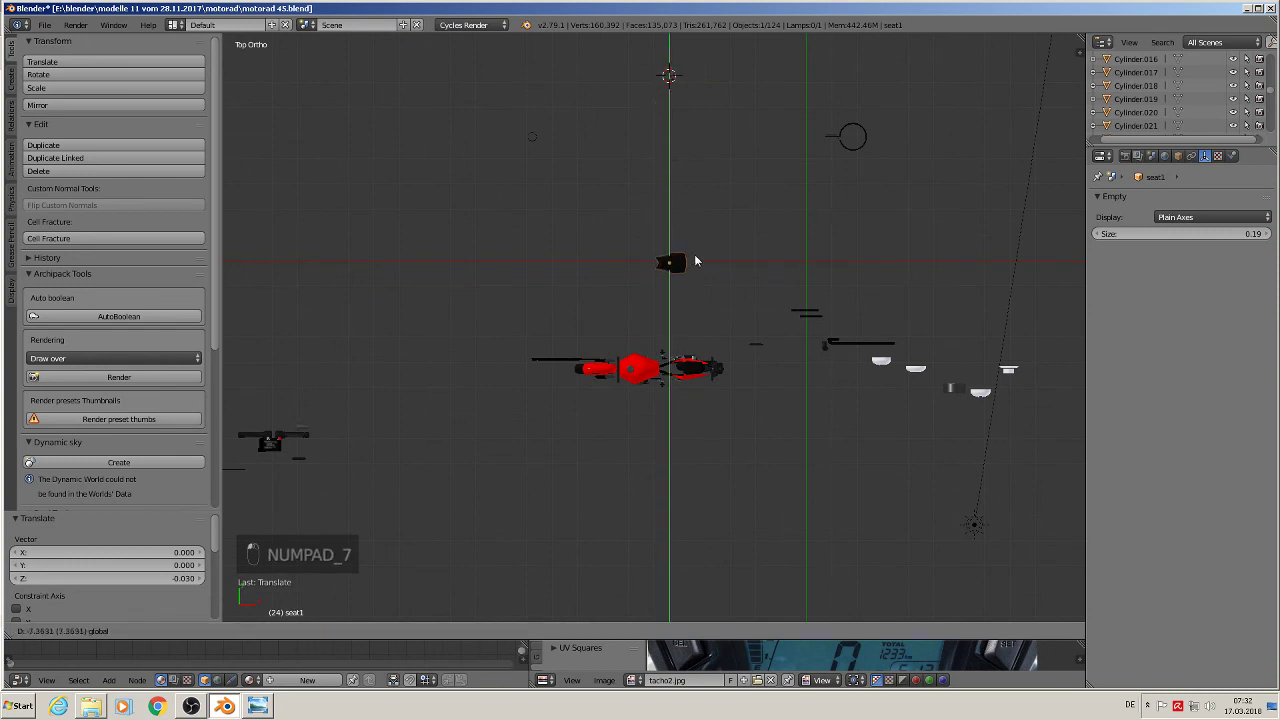
click(698, 347)
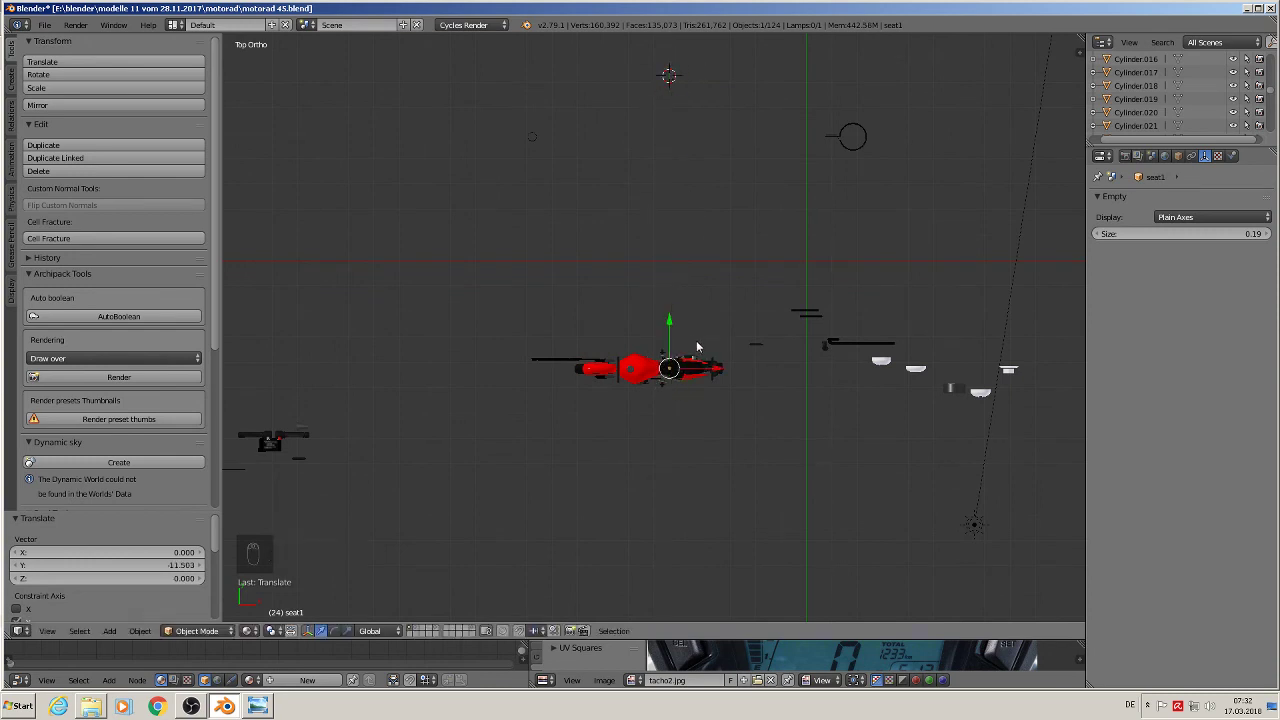
- Inspect the seat part on the separate layer for grouped parts, and return to the motorcycle's layer
click(434, 629)
scroll(730, 400, down, 1)
scroll(774, 363, up, 5)
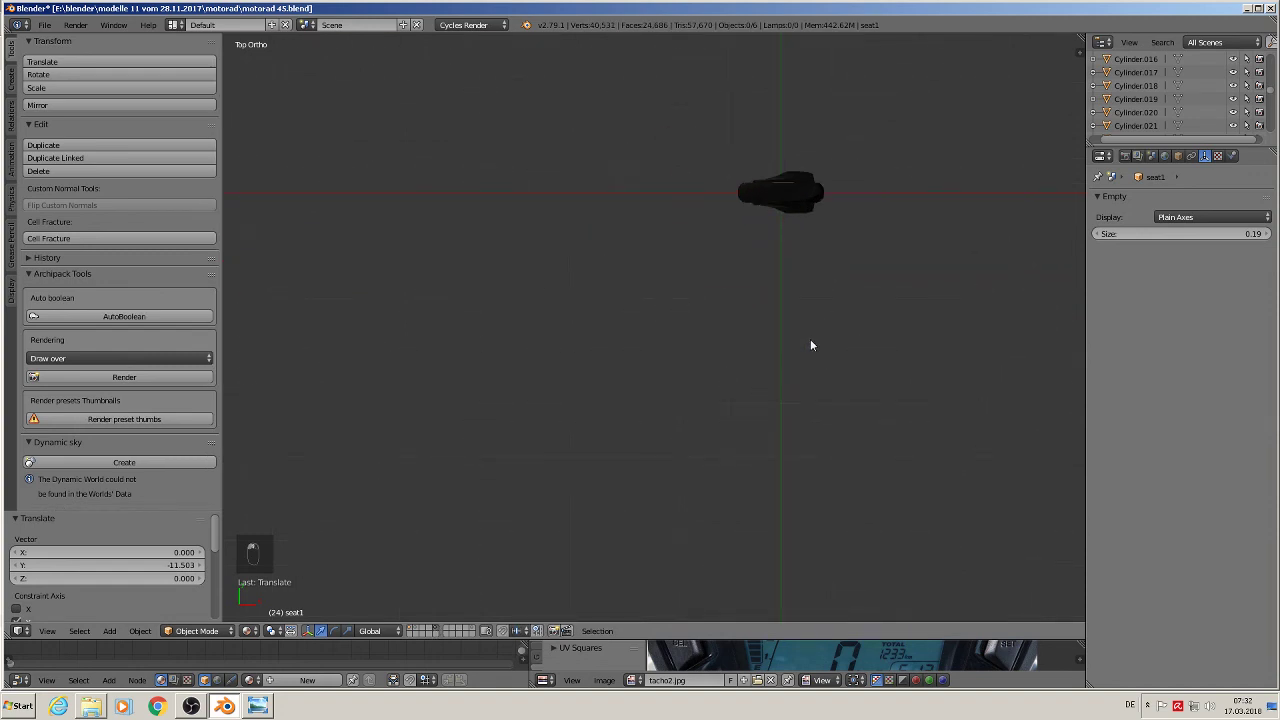
scroll(810, 339, down, 5)
scroll(808, 346, down, 1)
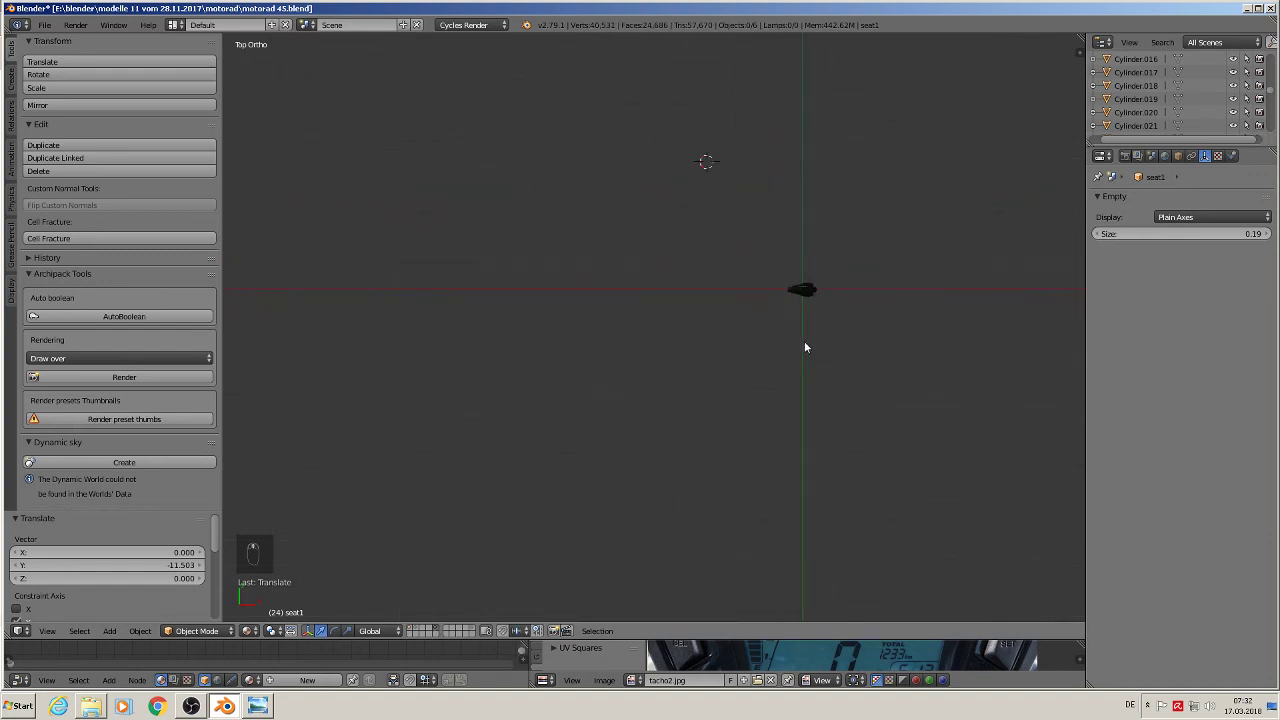
right_click(804, 291)
right_click(806, 291)
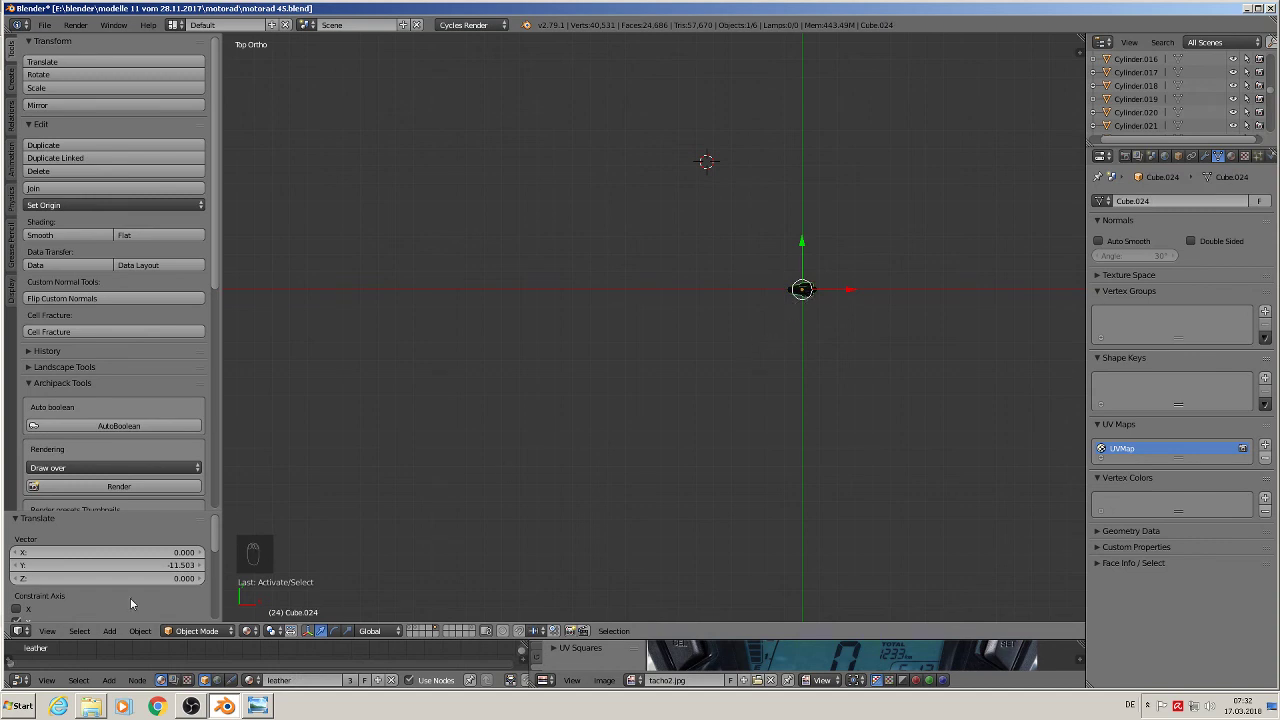
click(411, 634)
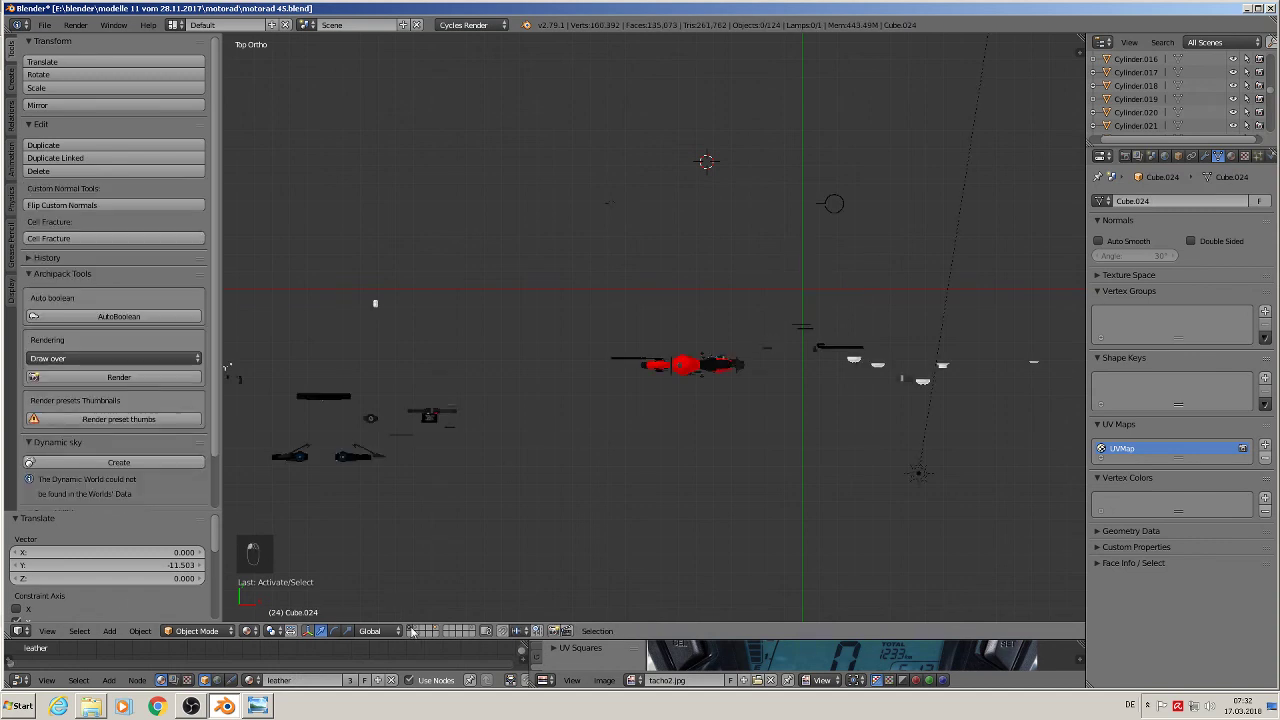
- In front view, move the motorcycle's red fuel tank to the fifth layer and show only that layer
key(KP_1)
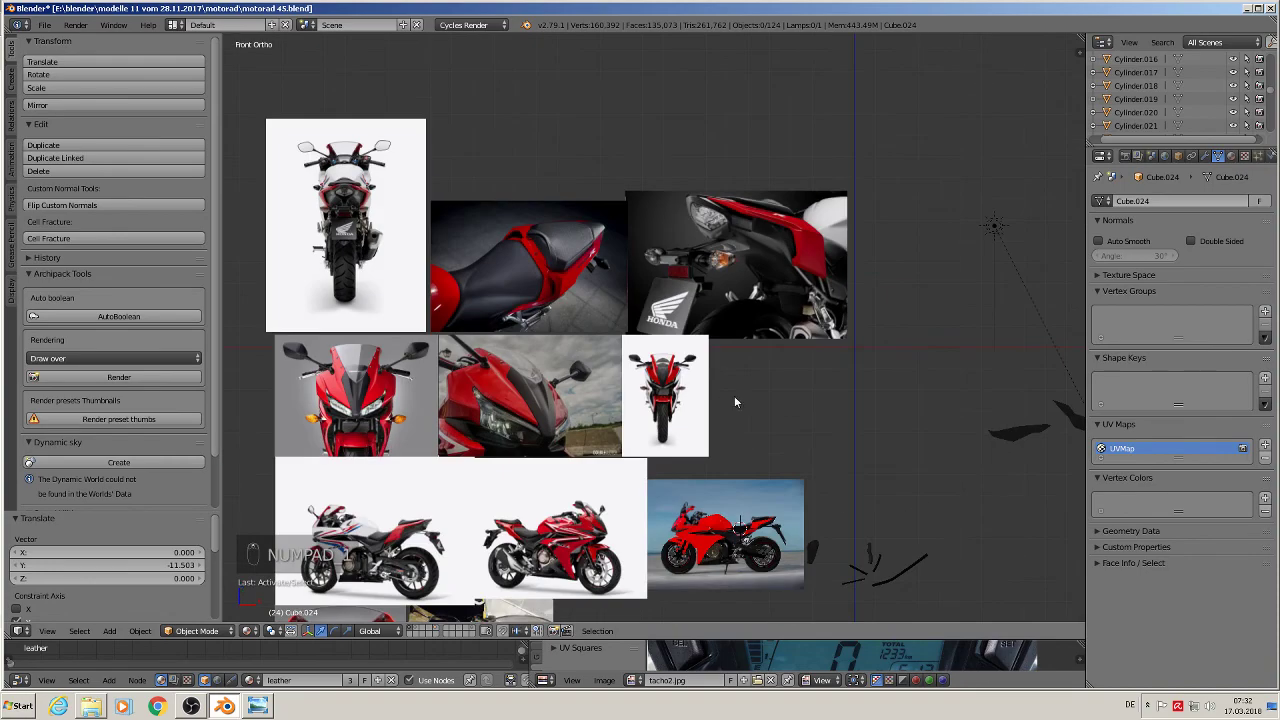
scroll(734, 397, up, 2)
shift+middle_drag(1005, 484, 681, 226)
shift+middle_drag(577, 430, 756, 330)
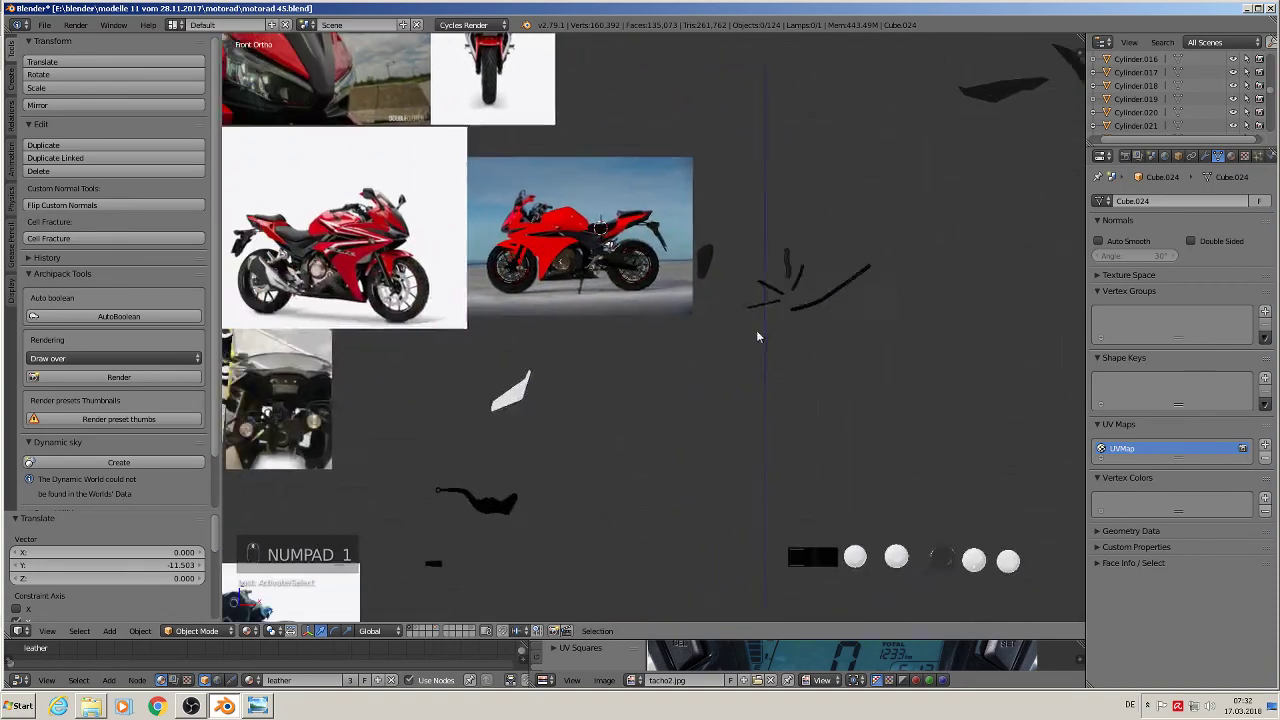
scroll(756, 330, up, 8)
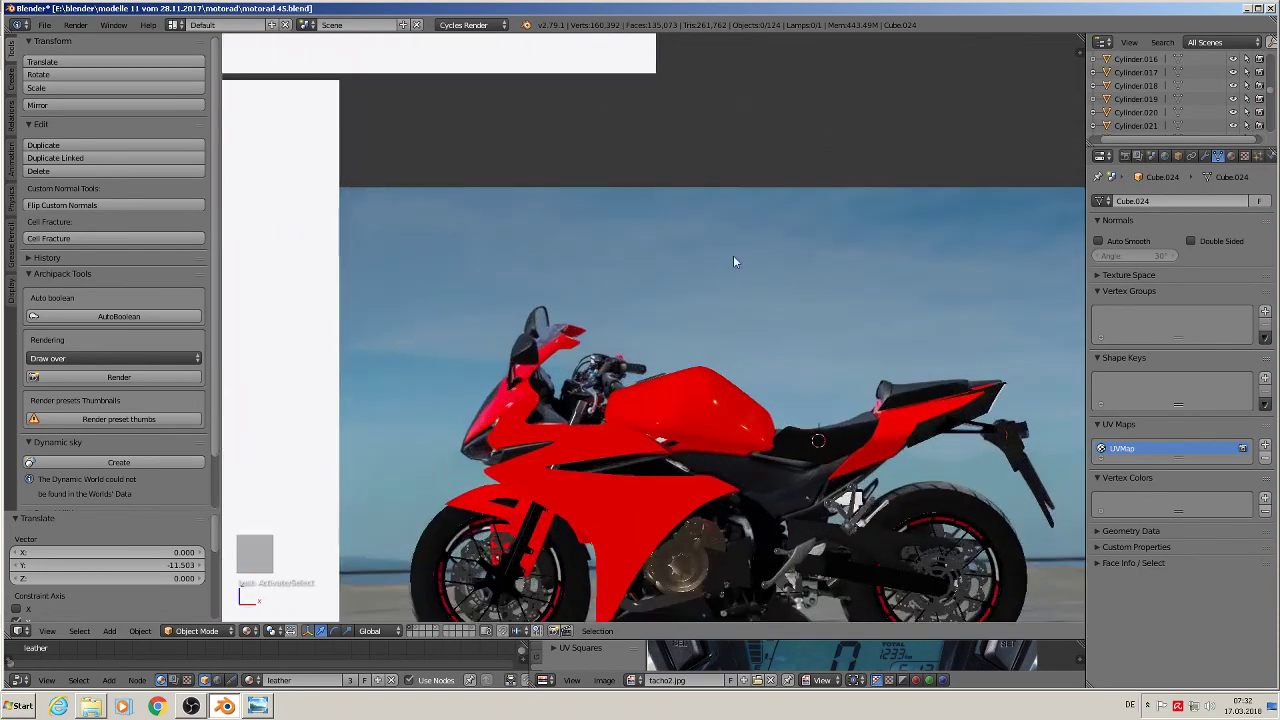
scroll(735, 300, up, 6)
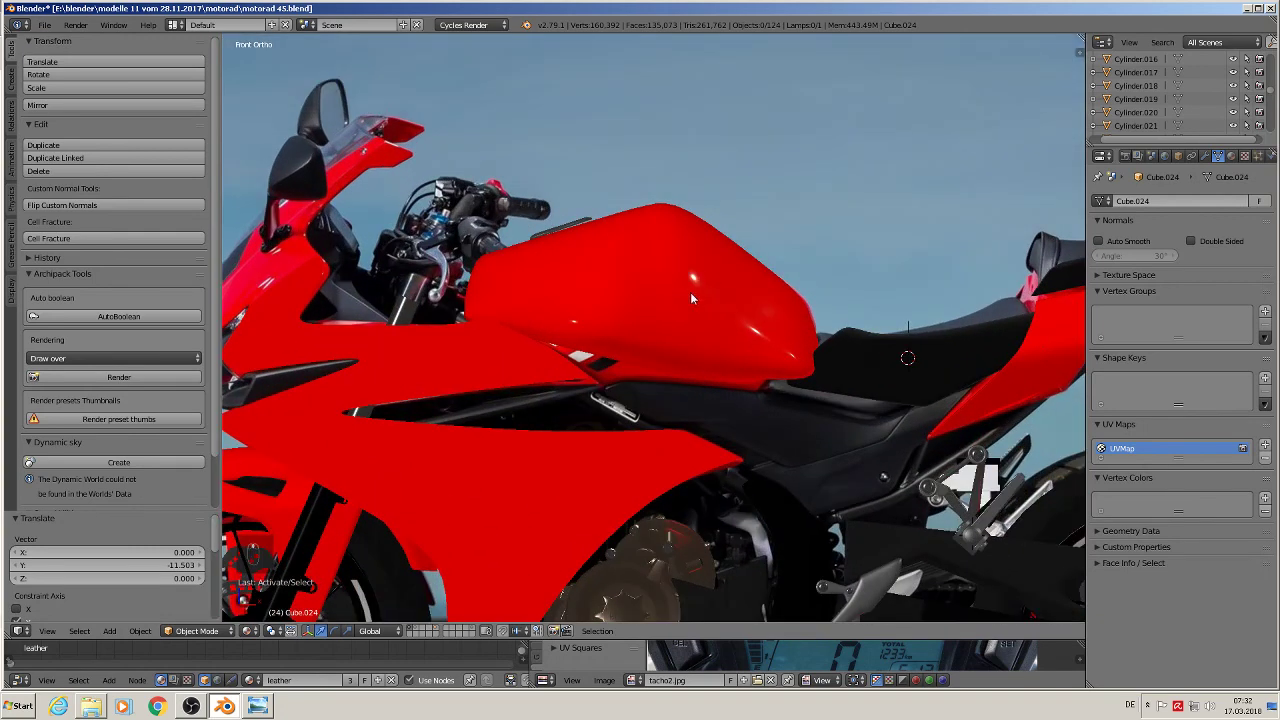
right_click(680, 330)
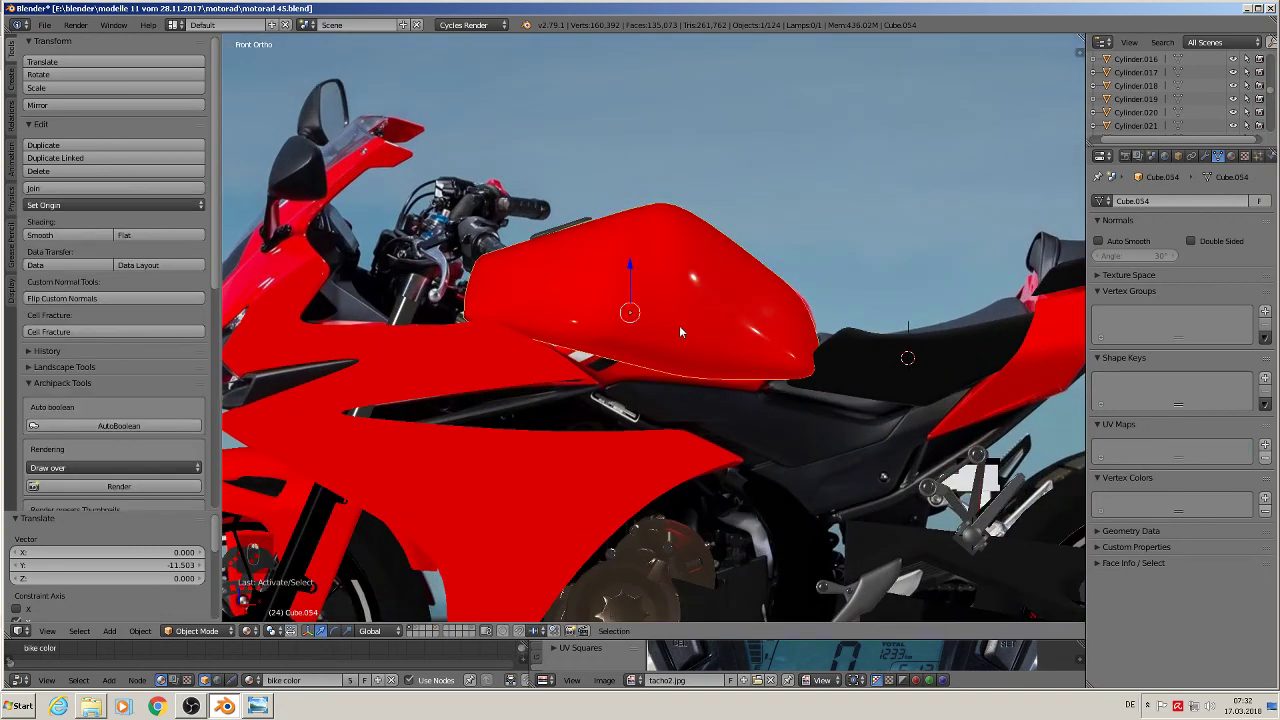
scroll(680, 330, down, 5)
key(m)
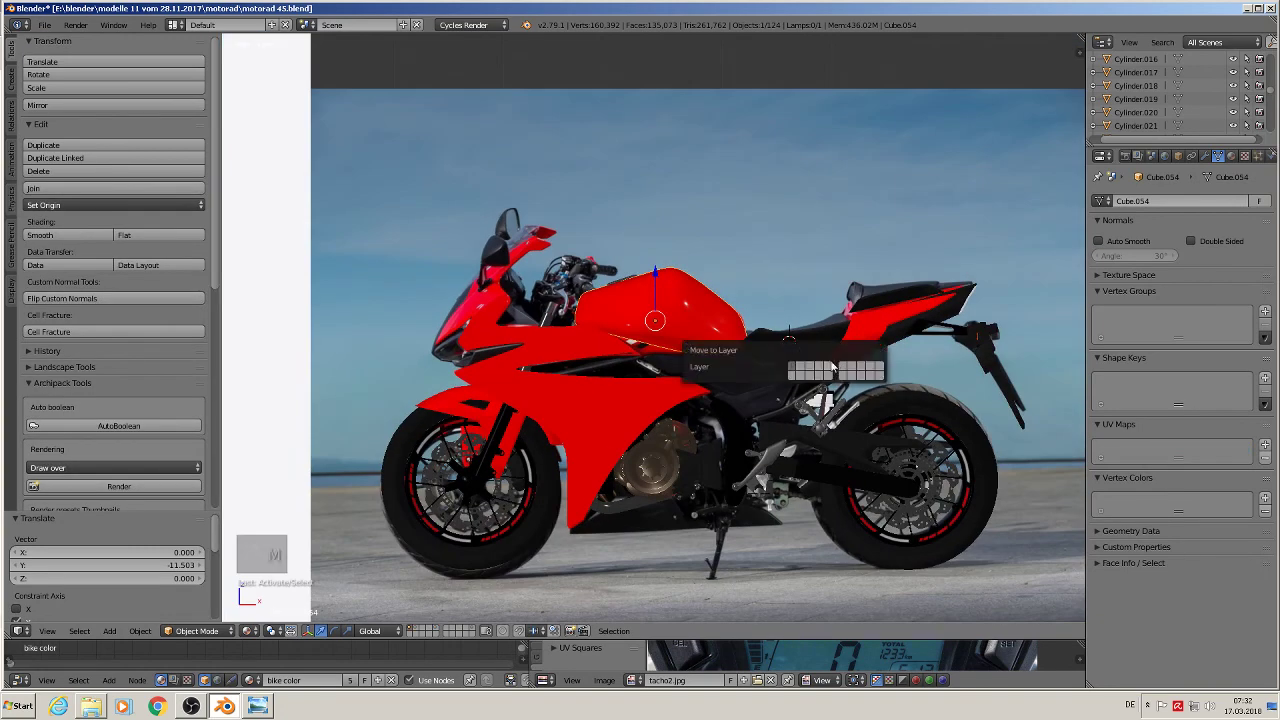
click(790, 368)
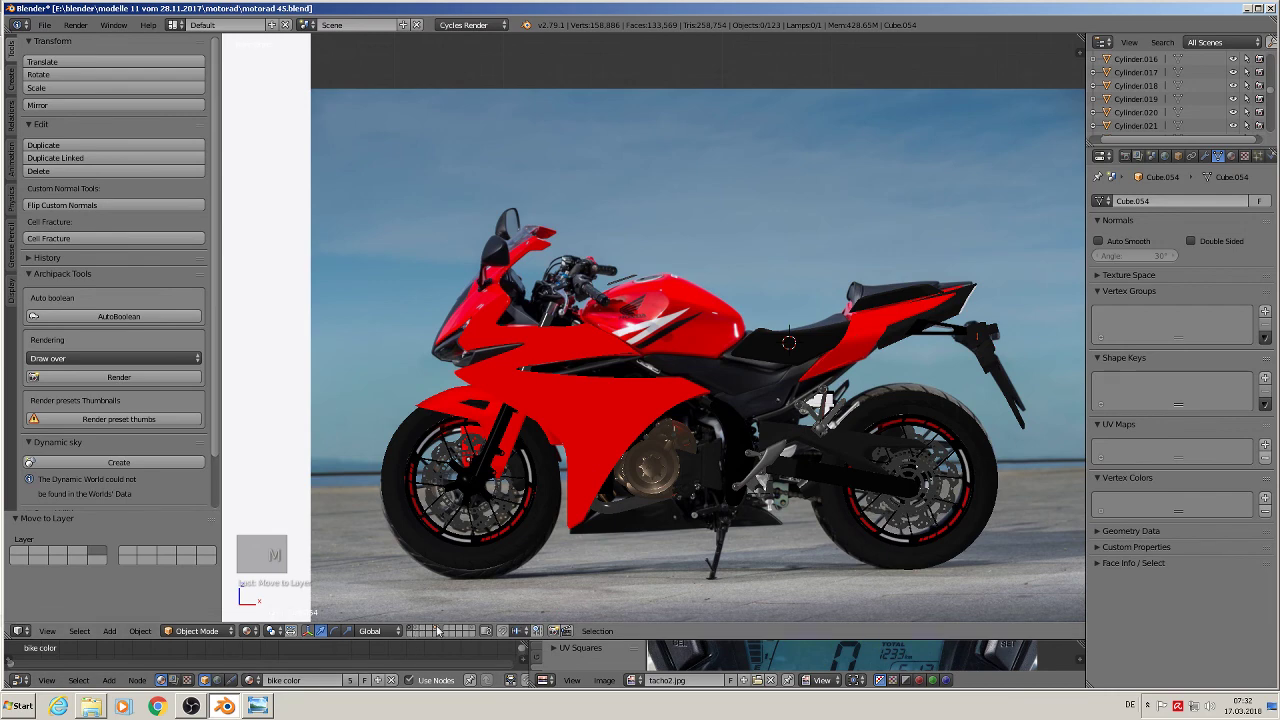
click(441, 631)
- Reset the 3D cursor to the scene origin and clear the fuel tank's location so it sits there
scroll(543, 478, down, 5)
scroll(550, 474, down, 3)
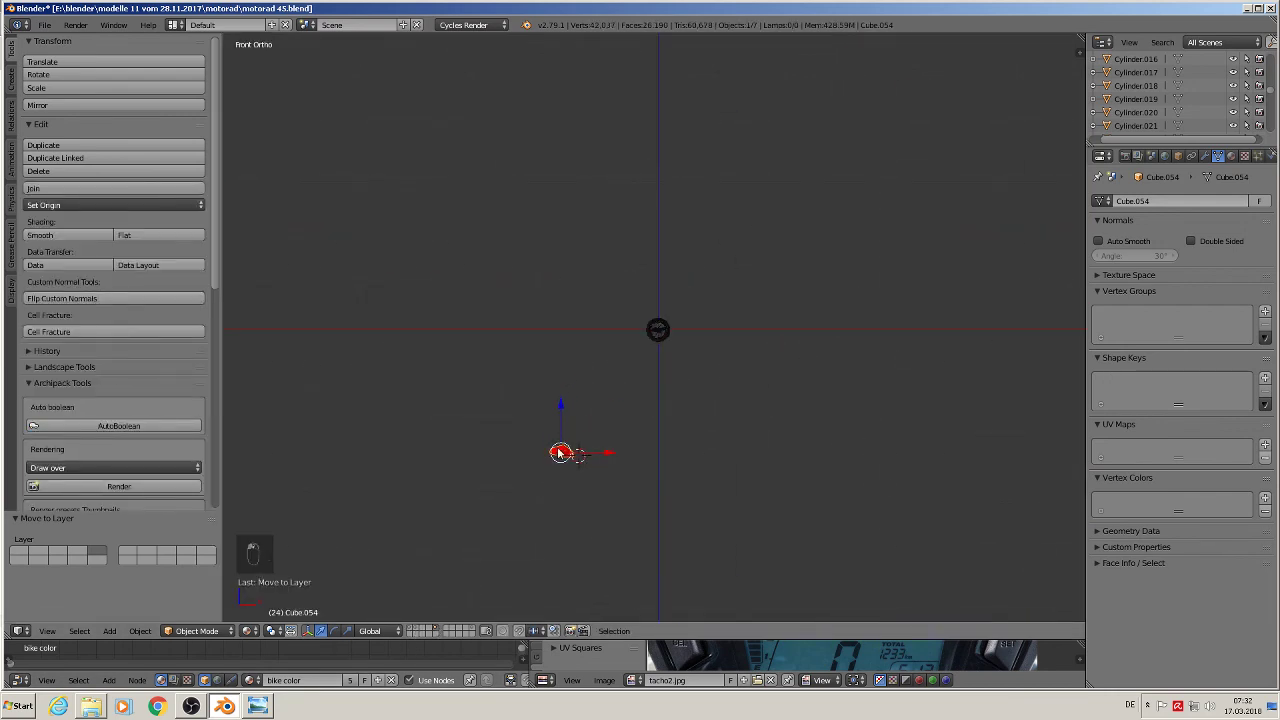
scroll(562, 453, up, 2)
key(shift+c)
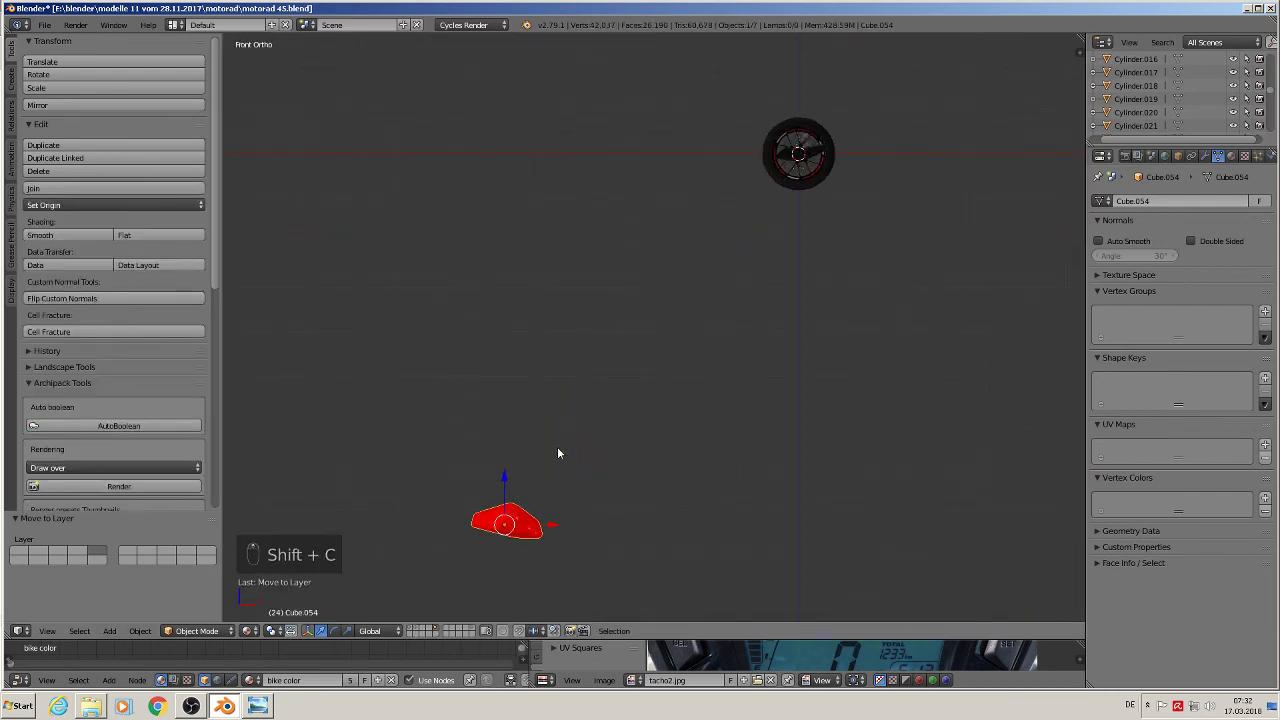
key(alt+g)
shift+middle_drag(611, 300, 521, 455)
scroll(520, 432, up, 4)
shift+middle_drag(623, 348, 438, 473)
scroll(438, 478, up, 3)
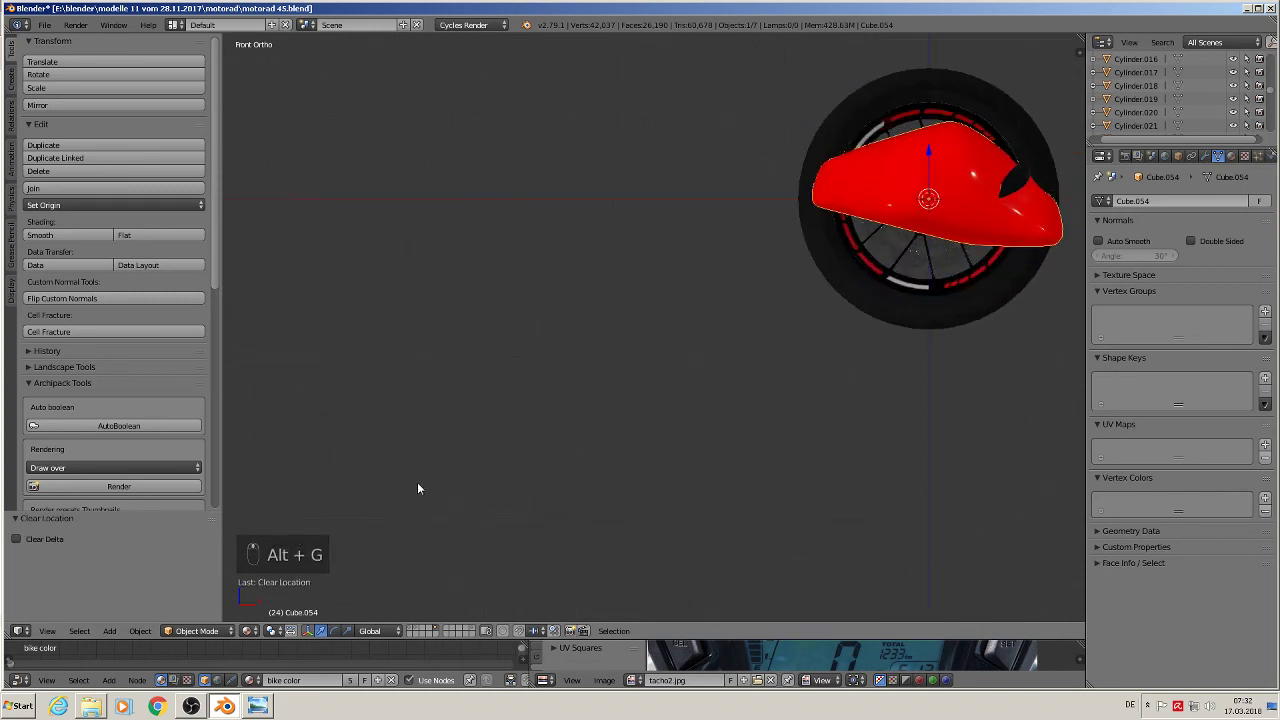
shift+middle_drag(680, 434, 358, 501)
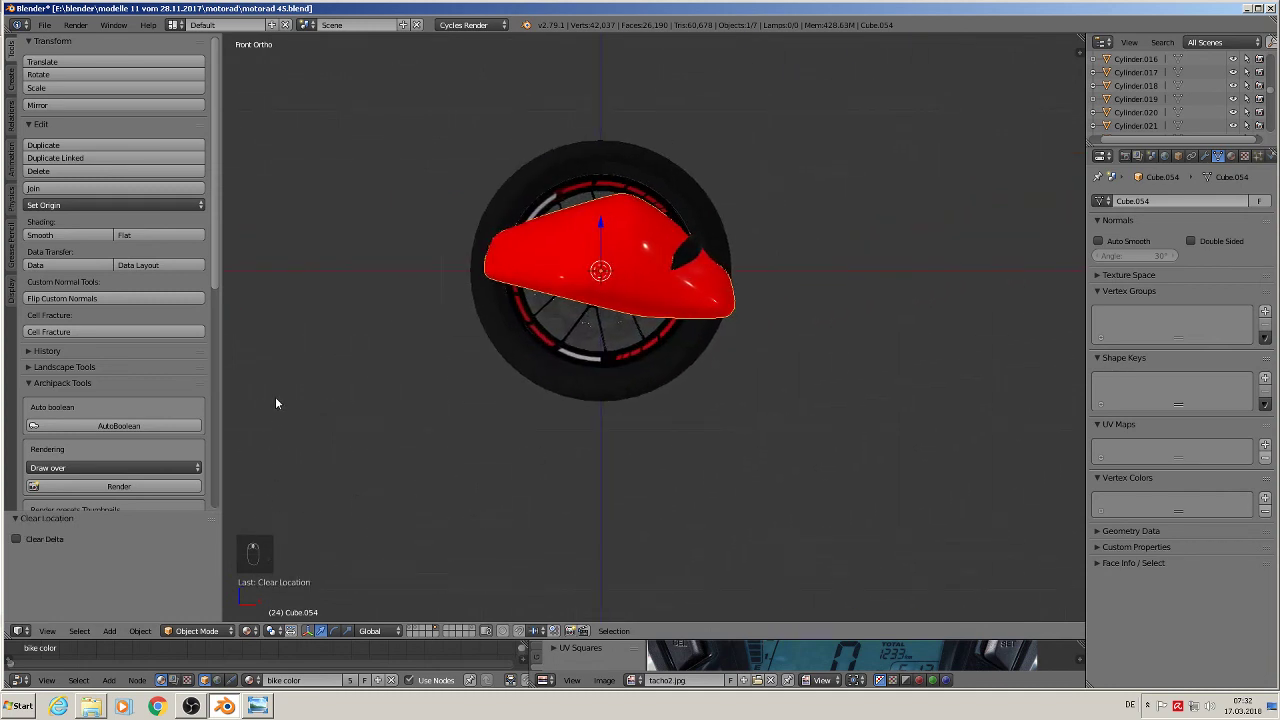
- Put the fuel tank into a new group named "tank"
key(ctrl+g)
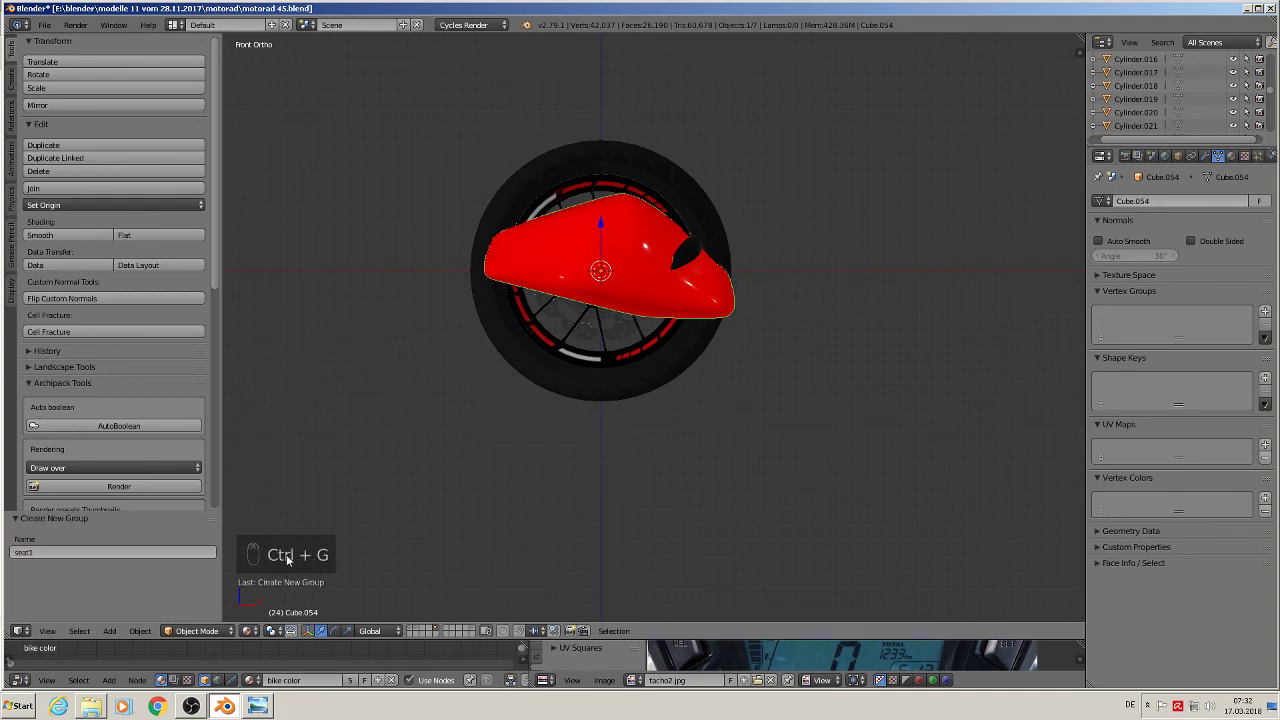
click(60, 552)
key(BackSpace)
text(tank)
key(Return)
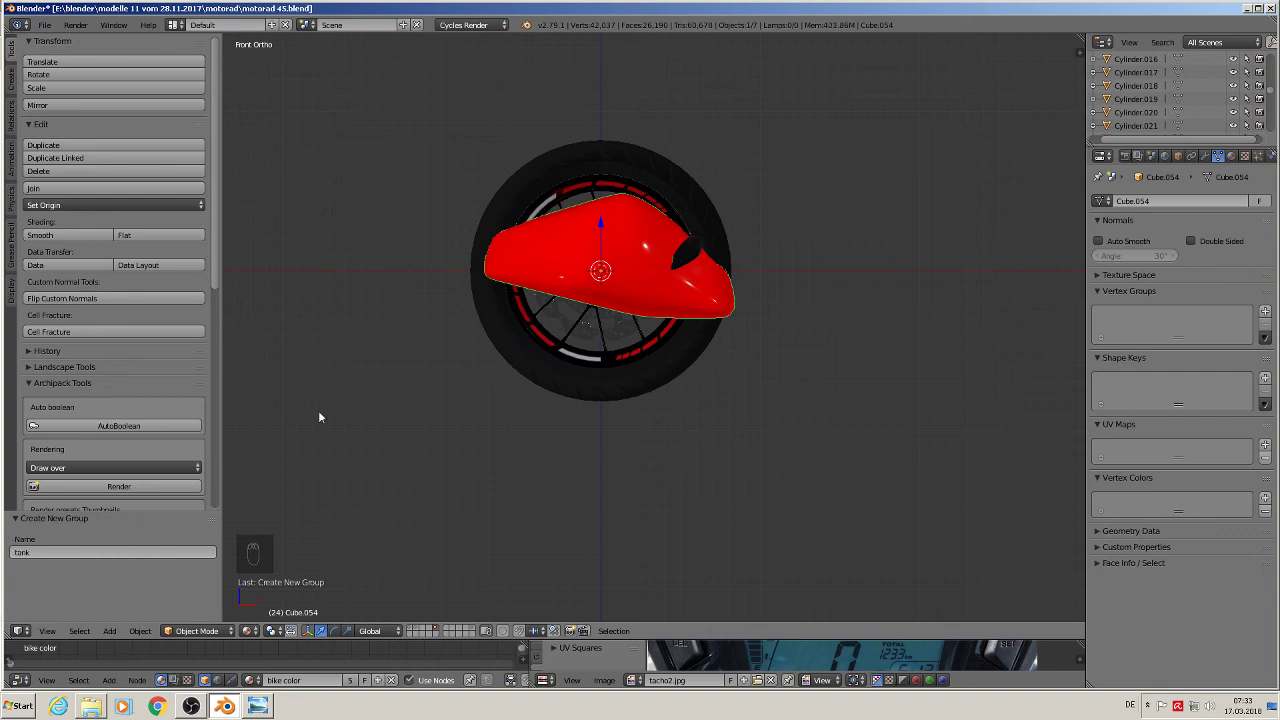
- Show the motorcycle's layer again and add a group instance of "tank" at the fuel tank in the side reference photo
click(410, 630)
scroll(611, 474, down, 11)
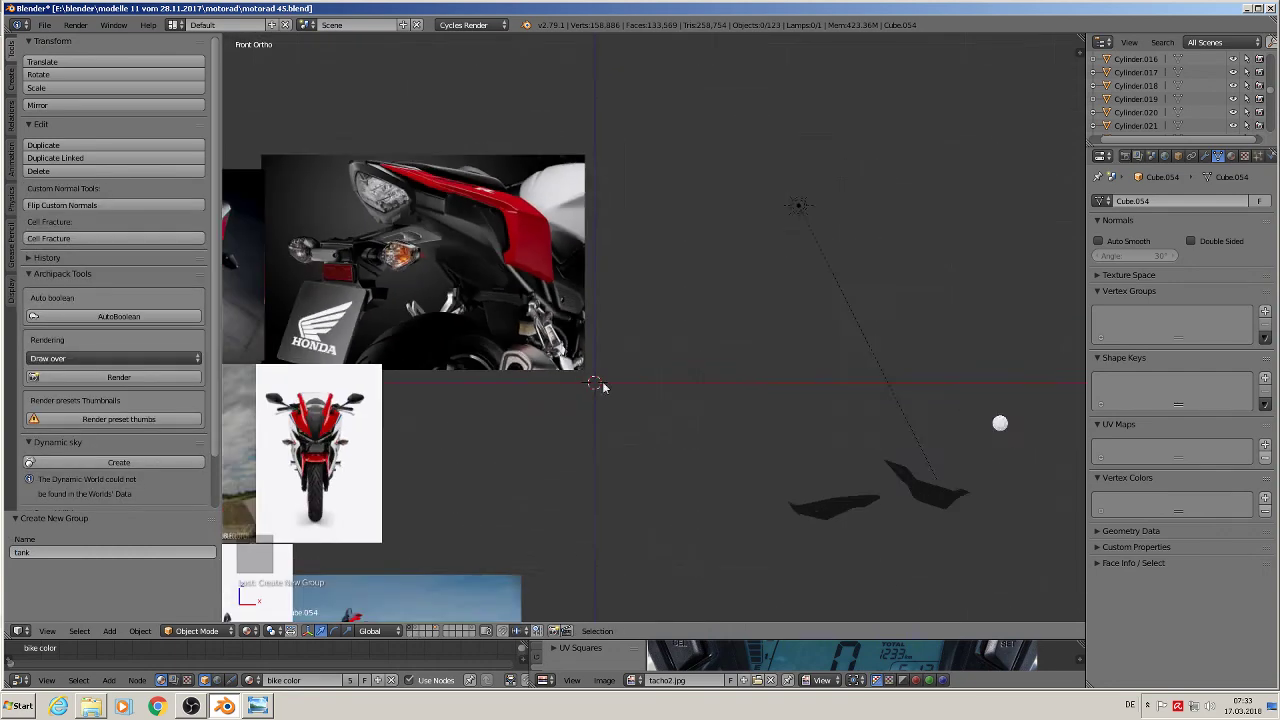
shift+middle_drag(811, 462, 823, 432)
scroll(822, 432, up, 6)
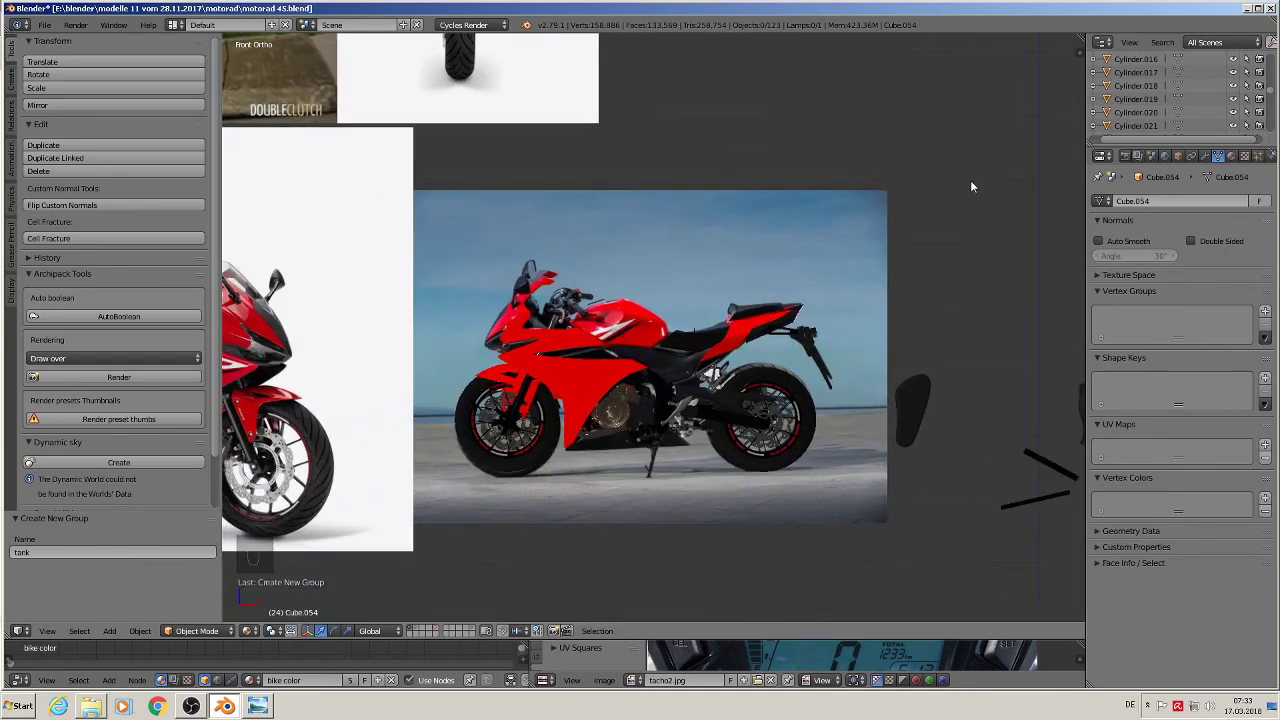
scroll(632, 352, up, 4)
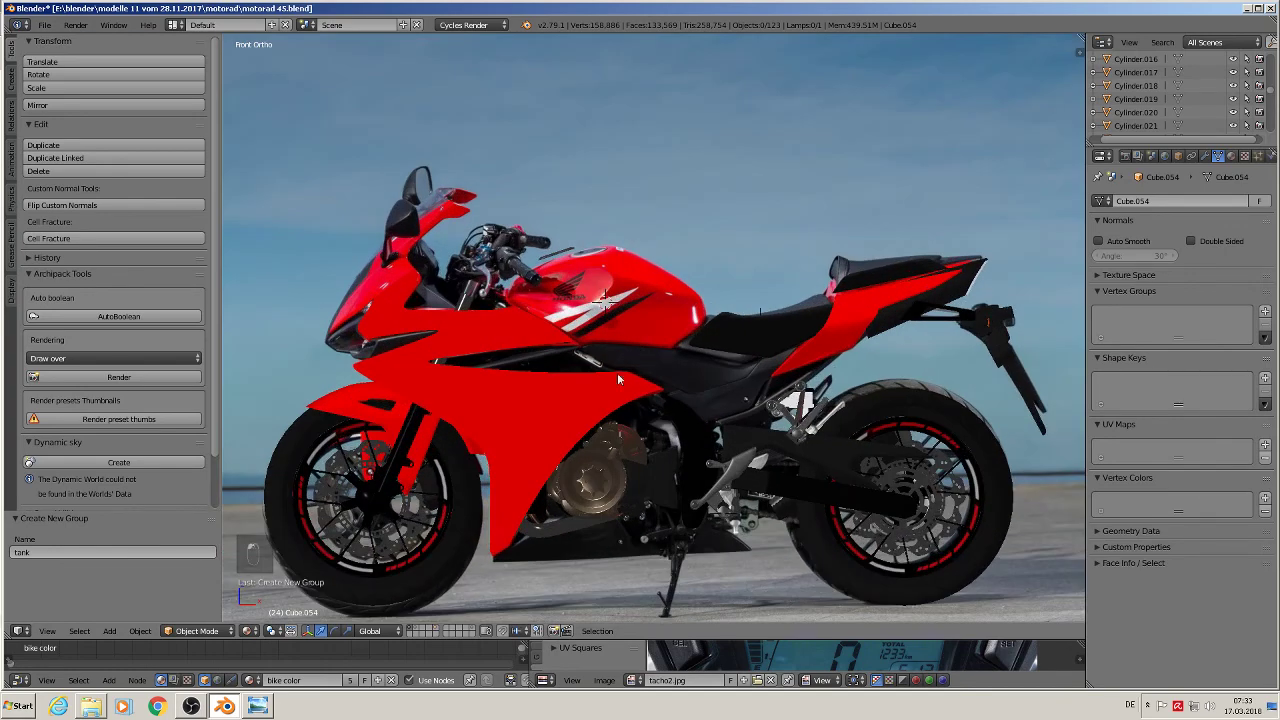
click(110, 631)
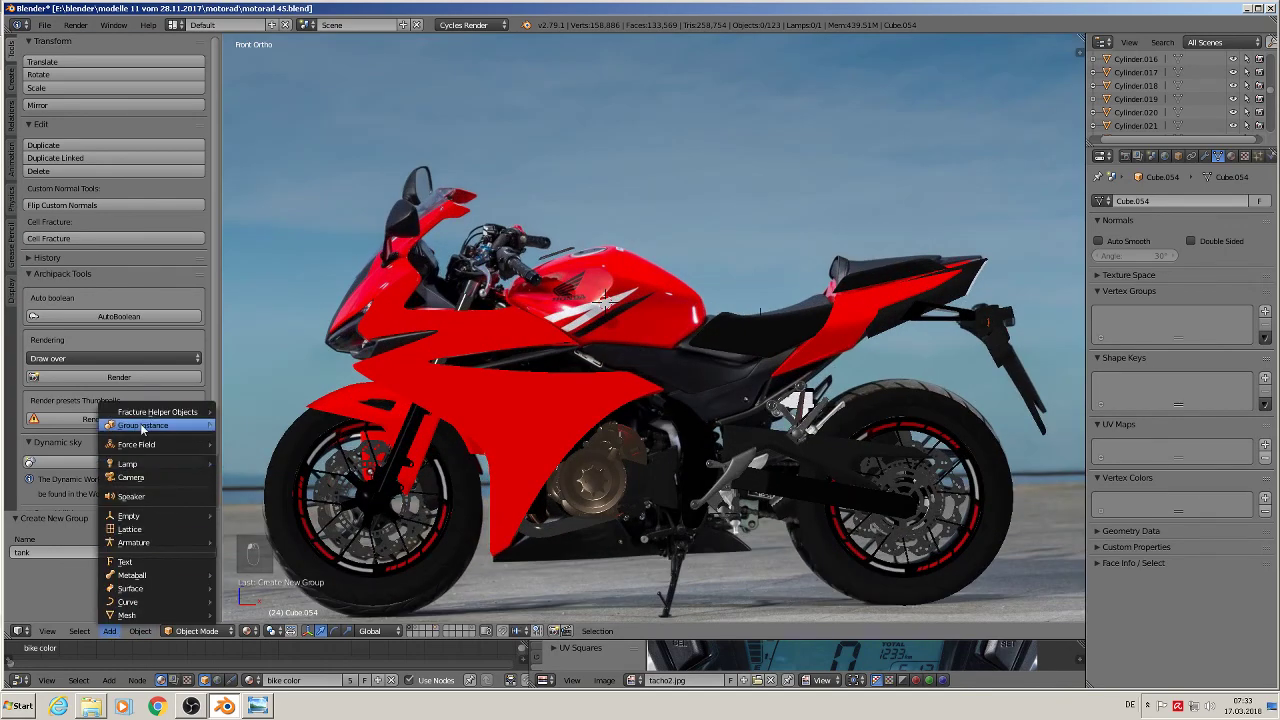
mouse_move(160, 425)
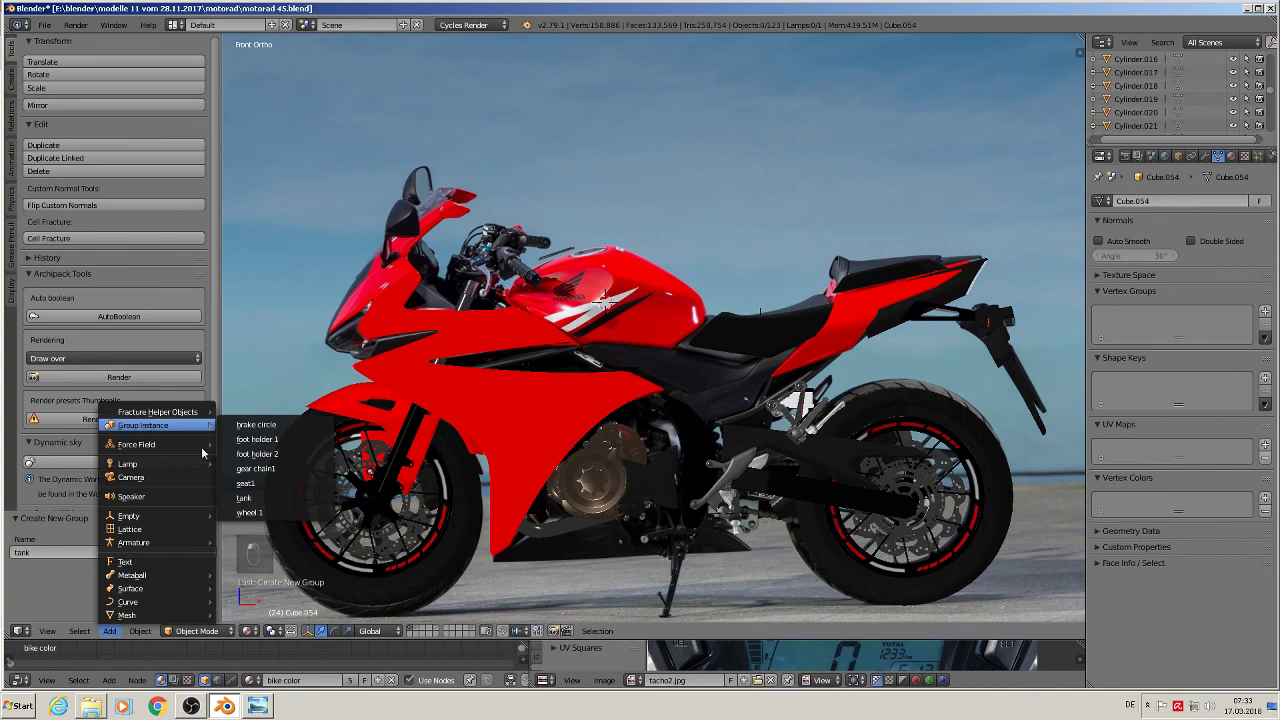
click(281, 498)
- Move the "tank" instance about -0.060 along Z and, in top view, about -11.437 along Y onto the motorcycle
drag(596, 258, 601, 265)
key(KP_1)
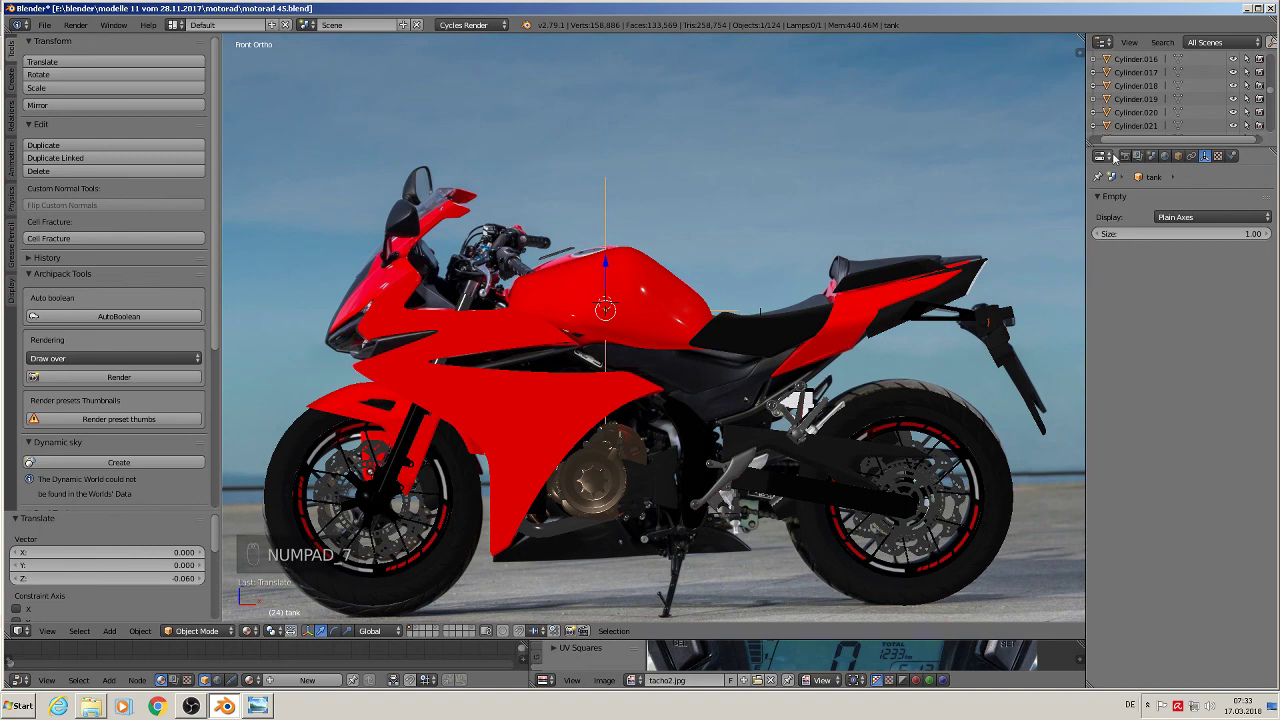
key(KP_7)
key(KP_7)
scroll(694, 451, down, 8)
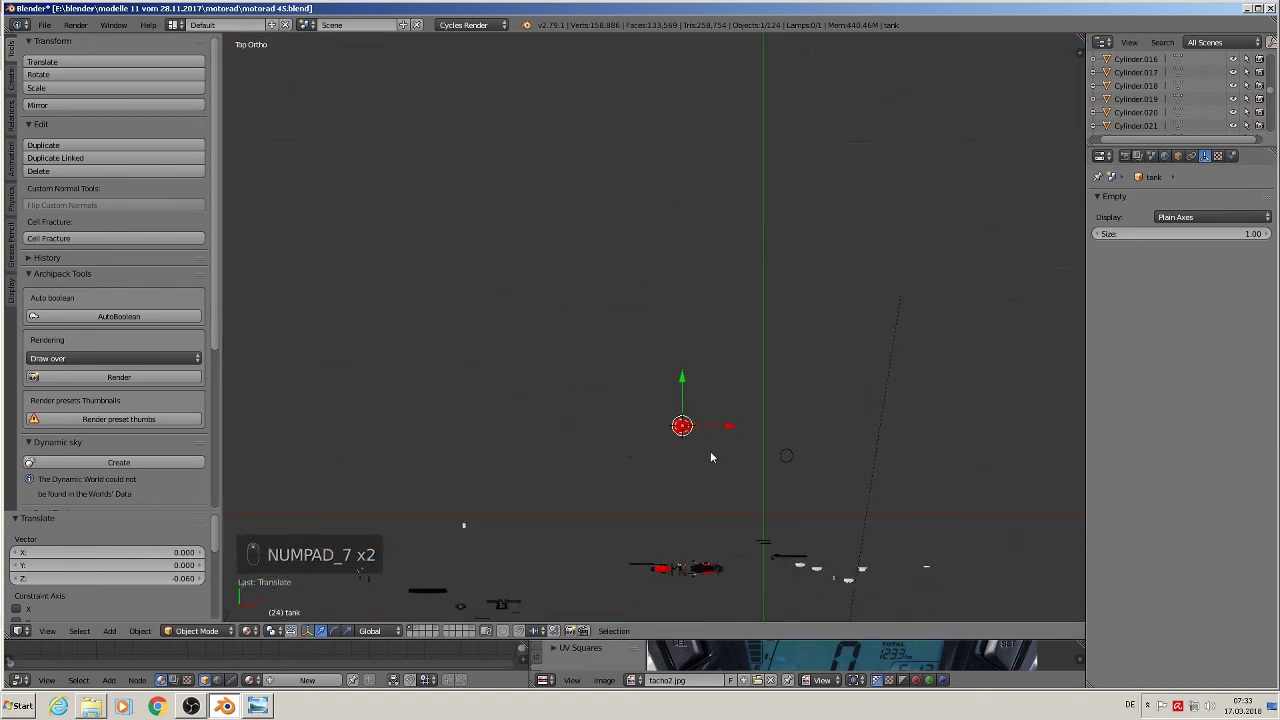
shift+middle_drag(716, 383, 657, 204)
drag(660, 190, 669, 336)
scroll(700, 390, up, 6)
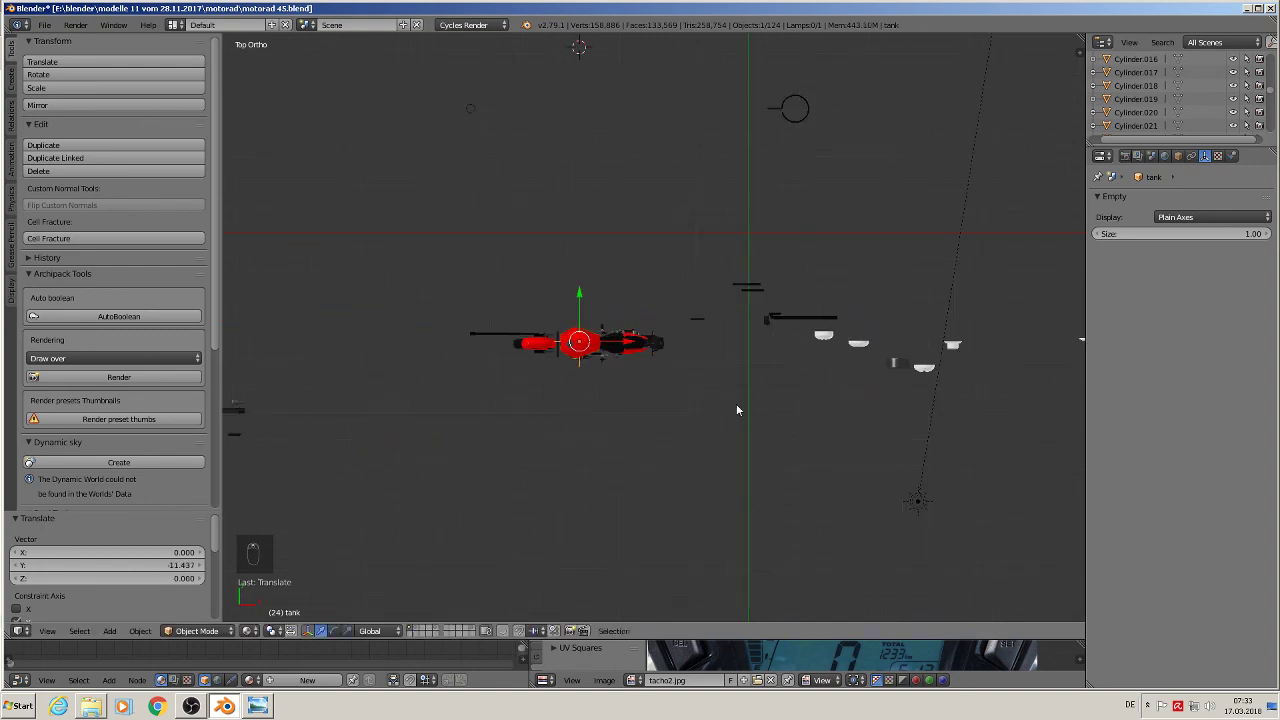
- Set the display size of the "tank" instance's empty to 0.36 and save the file
key(KP_1)
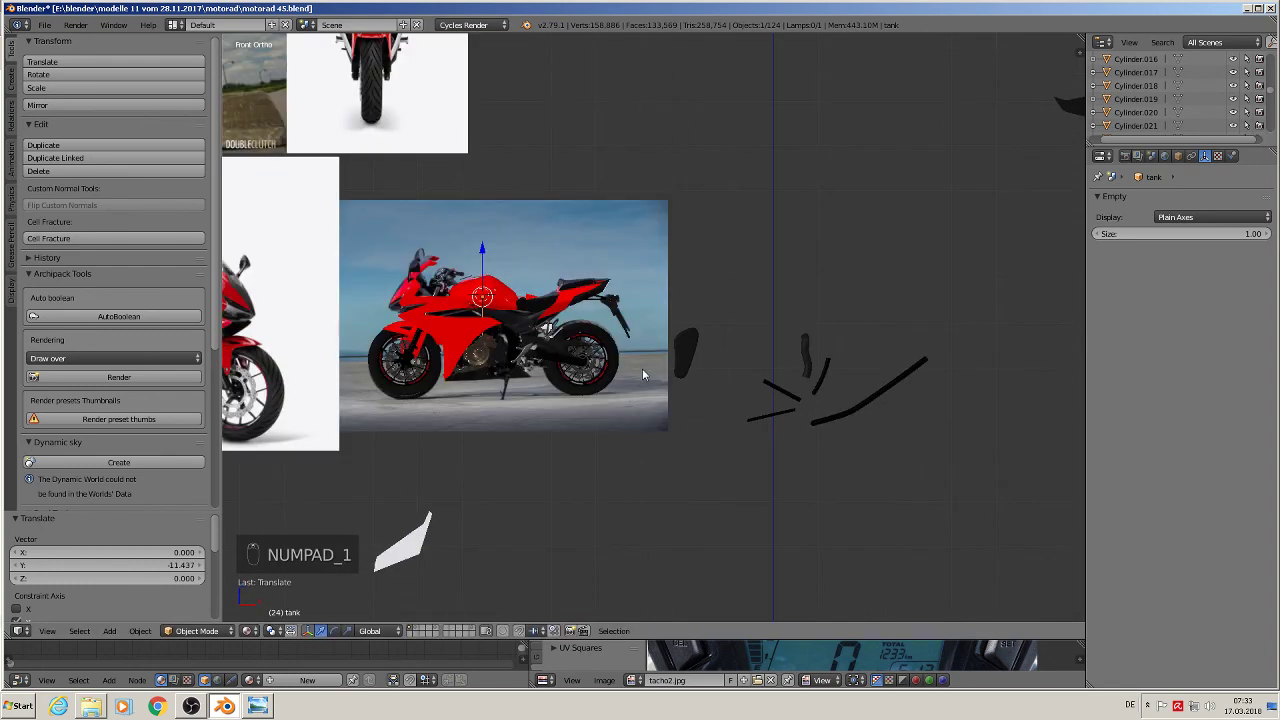
scroll(499, 294, up, 5)
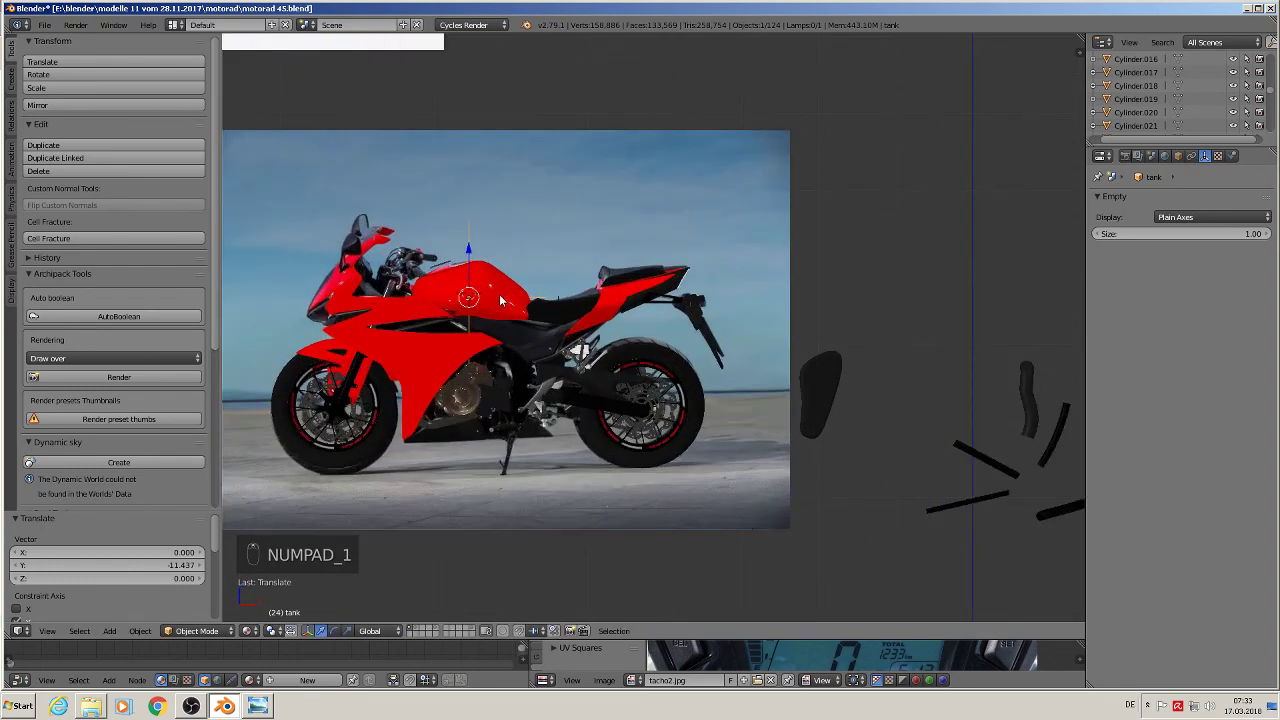
middle_drag(489, 309, 480, 334)
drag(1231, 231, 1195, 231)
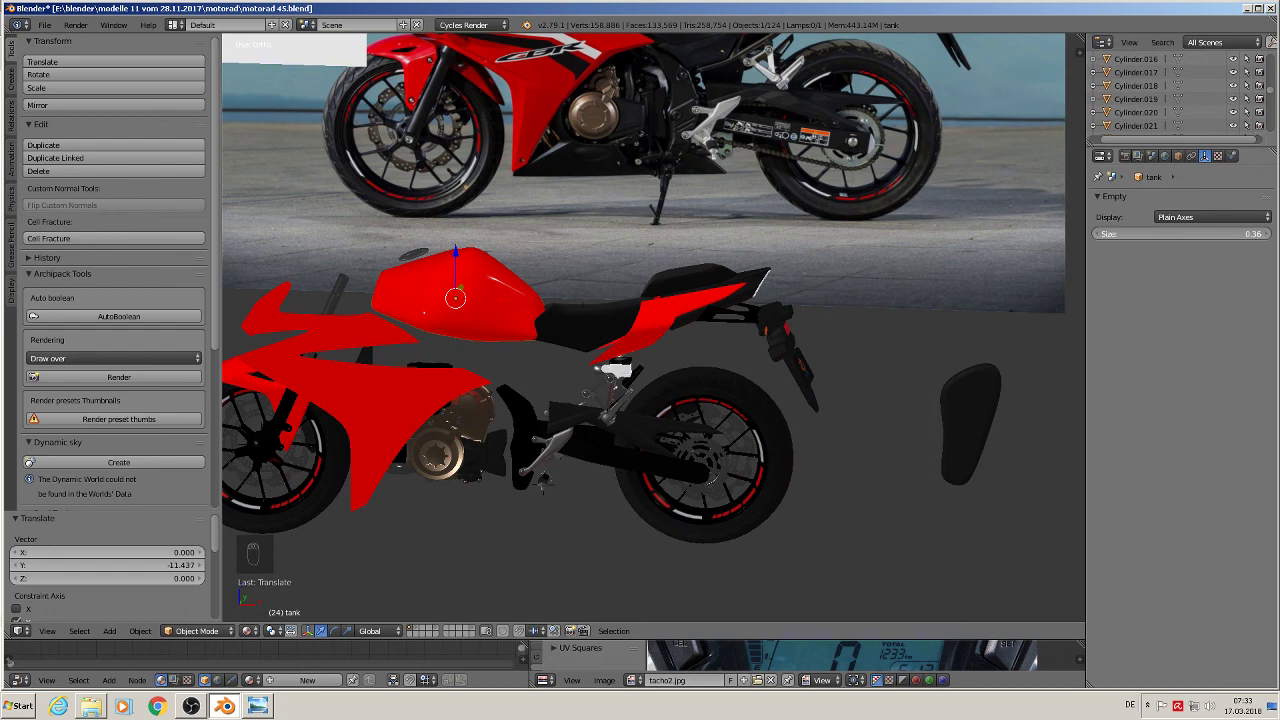
key(KP_1)
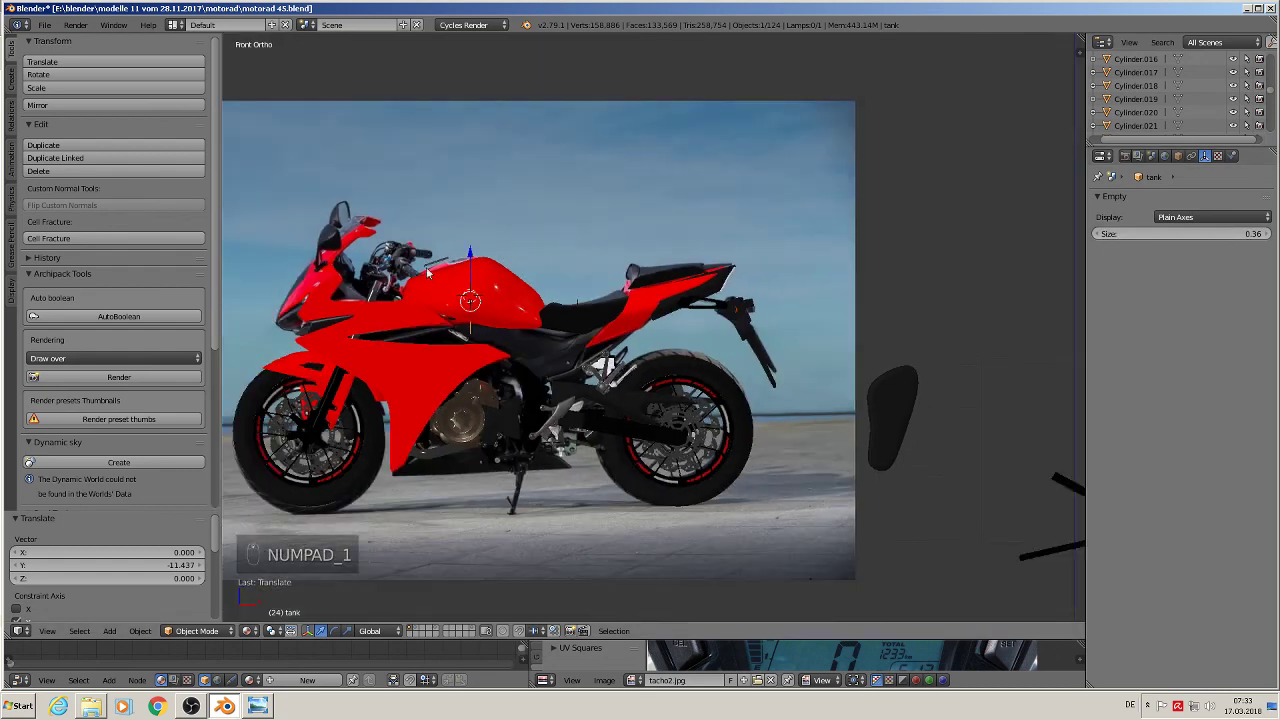
click(44, 24)
click(70, 127)
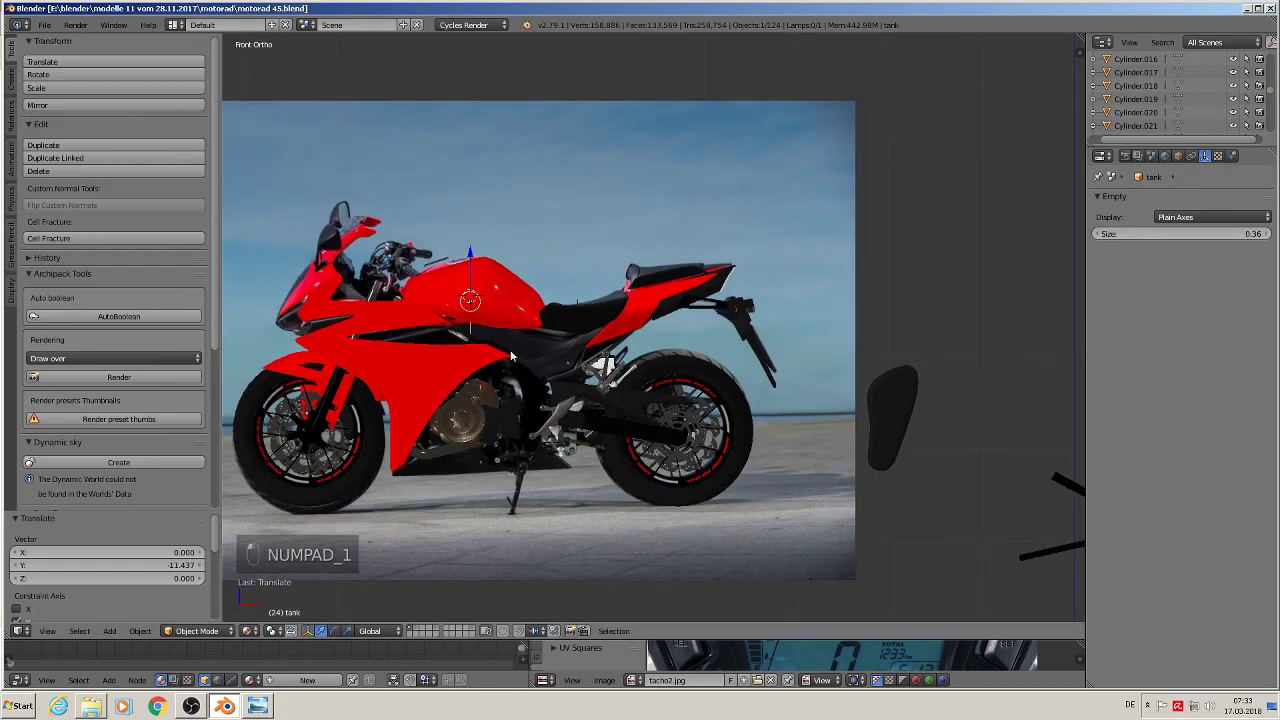
- Move the black rear passenger seat to the fifth layer and show only that layer
scroll(720, 310, up, 3)
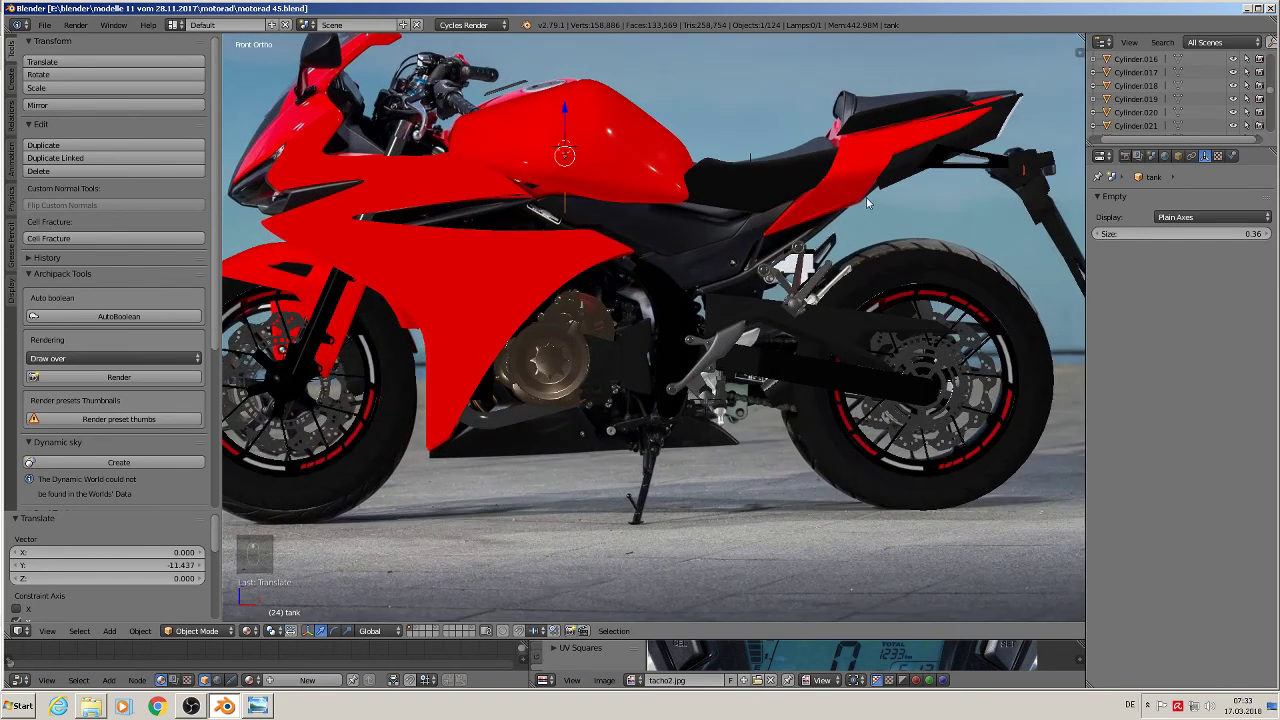
shift+middle_drag(866, 197, 833, 229)
right_click(858, 155)
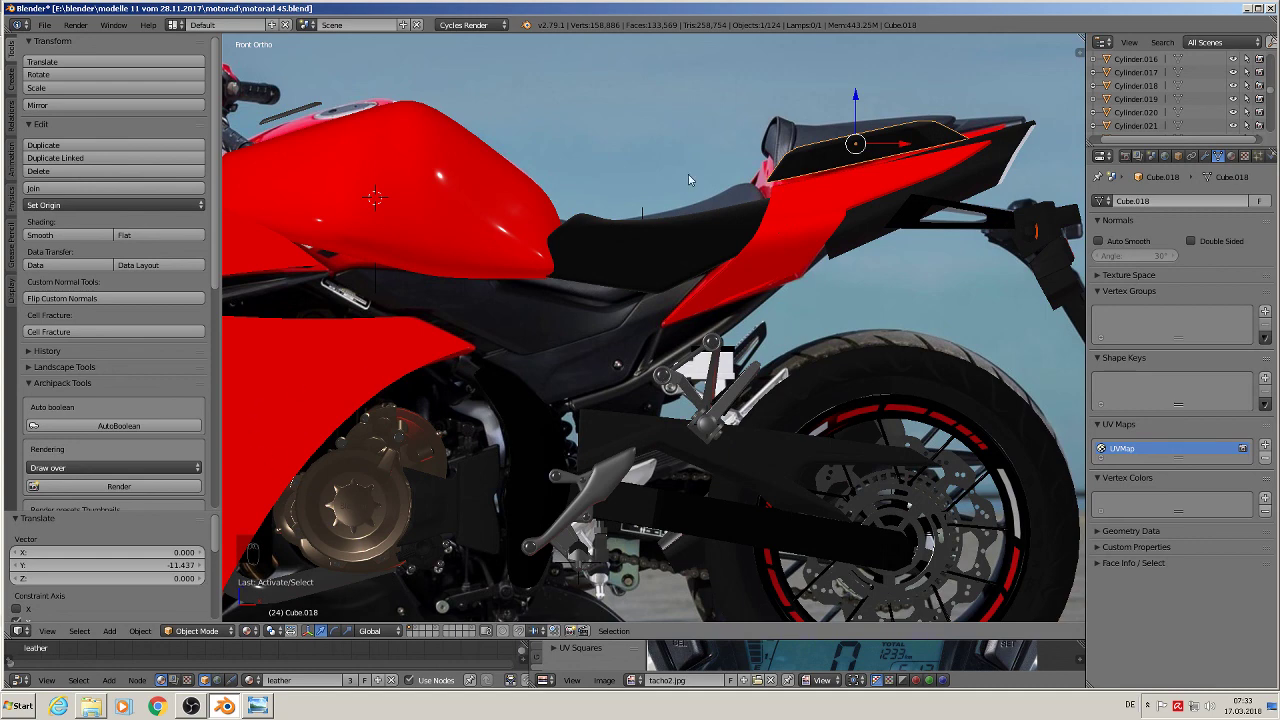
key(m)
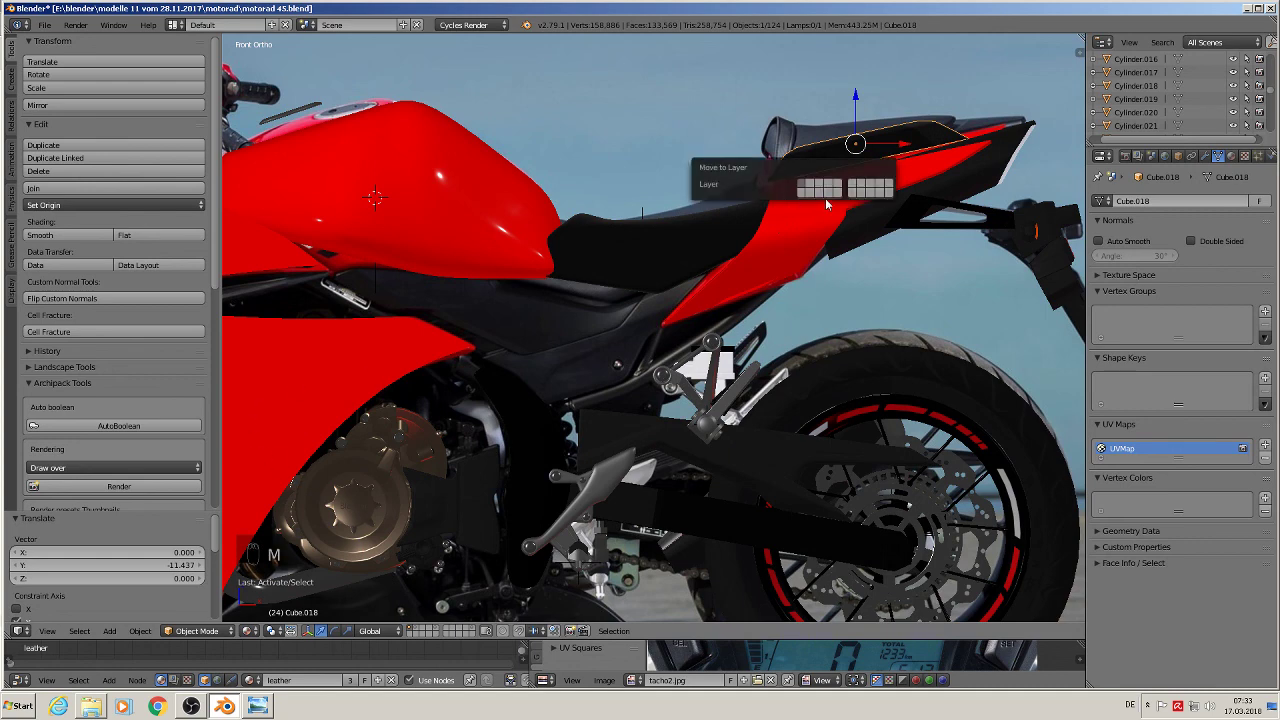
click(846, 187)
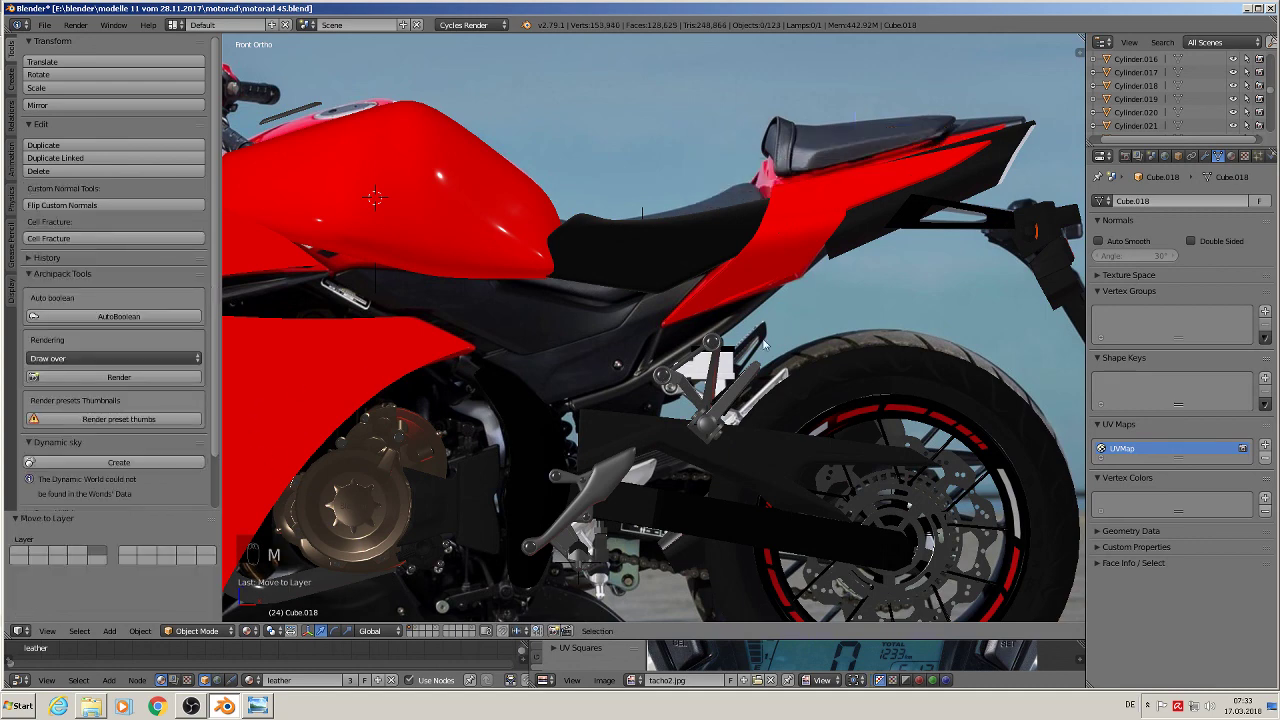
click(436, 632)
scroll(640, 359, down, 8)
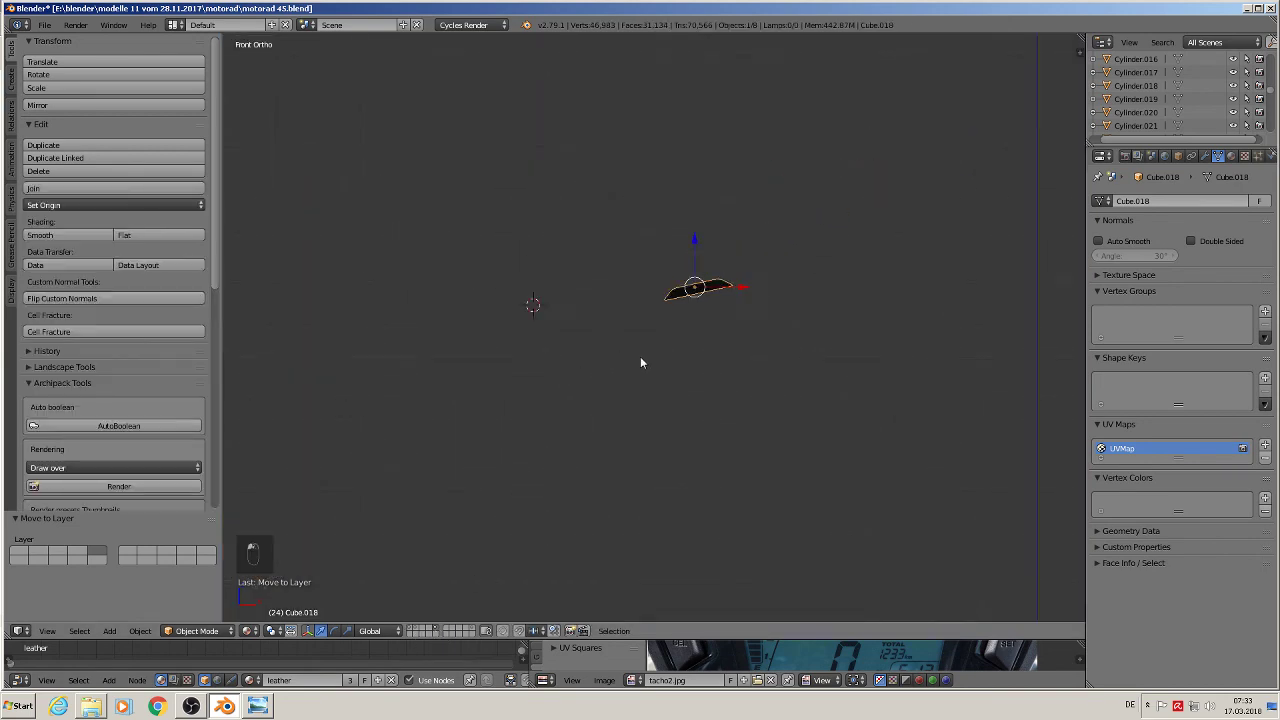
- Reset the 3D cursor and the rear passenger seat's location to the world origin and create a group named "seat2" from it
key(shift+c)
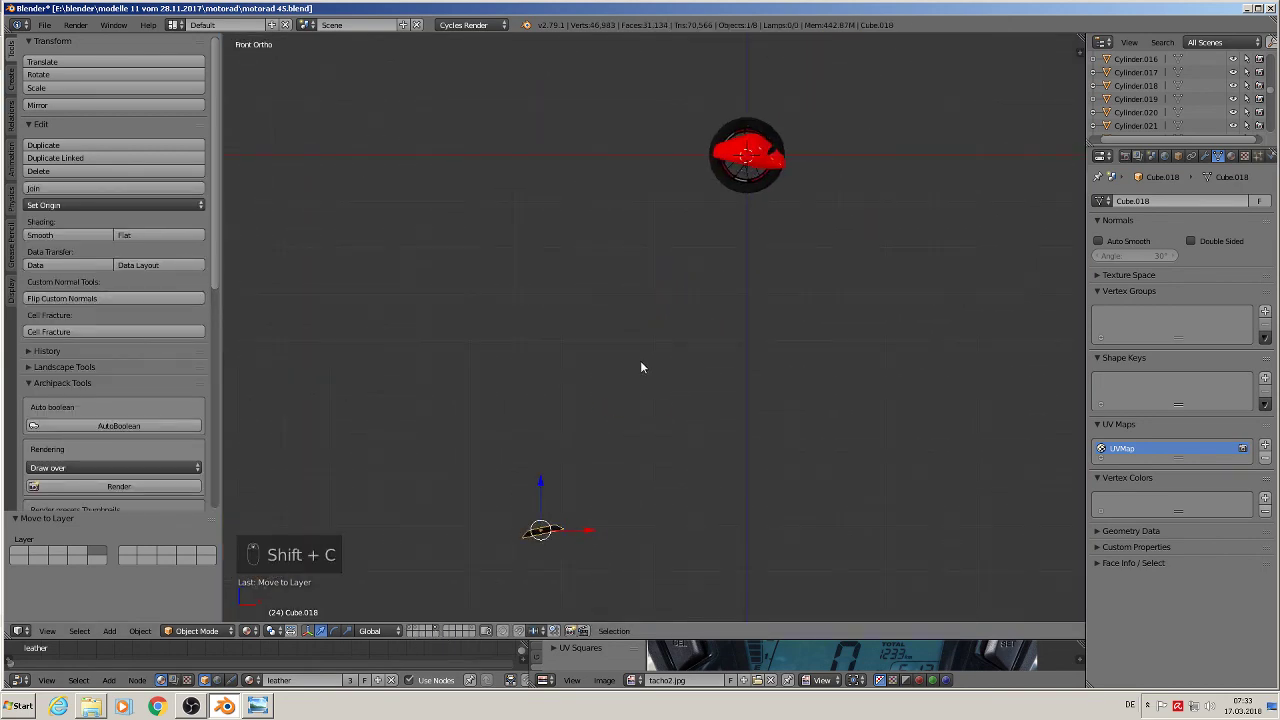
key(alt+g)
key(ctrl+g)
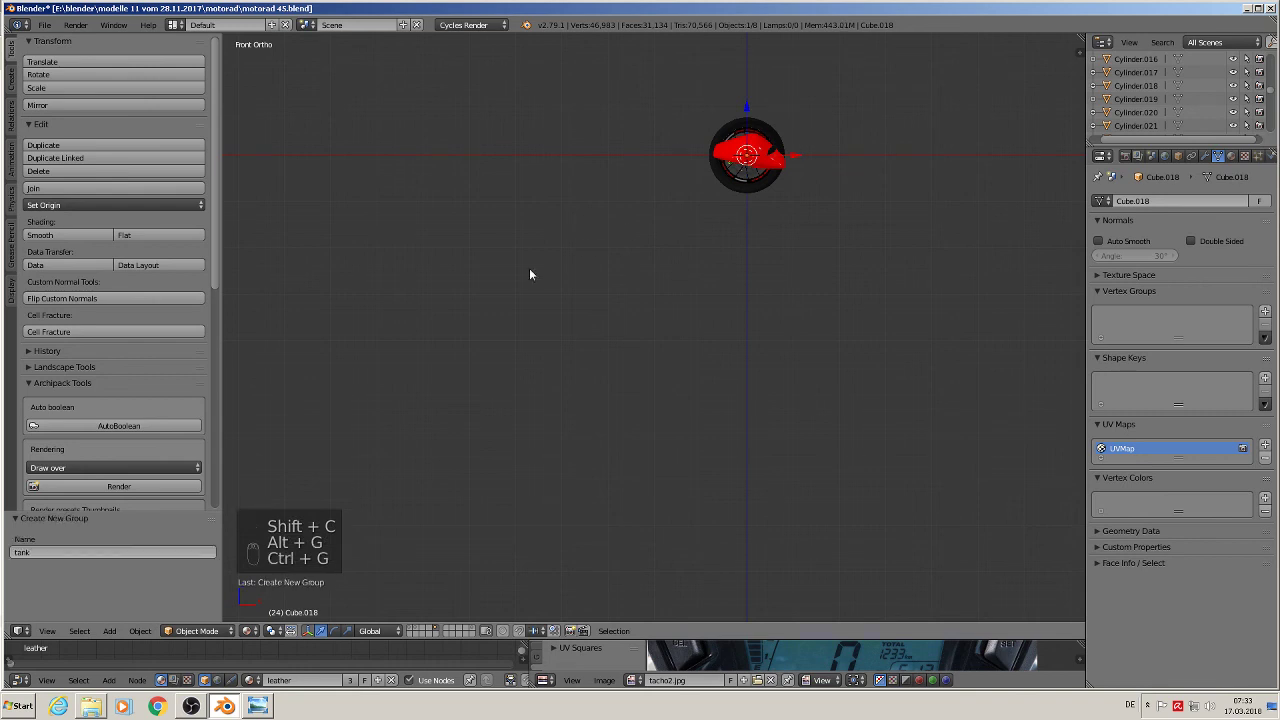
double_click(70, 550)
text(sa)
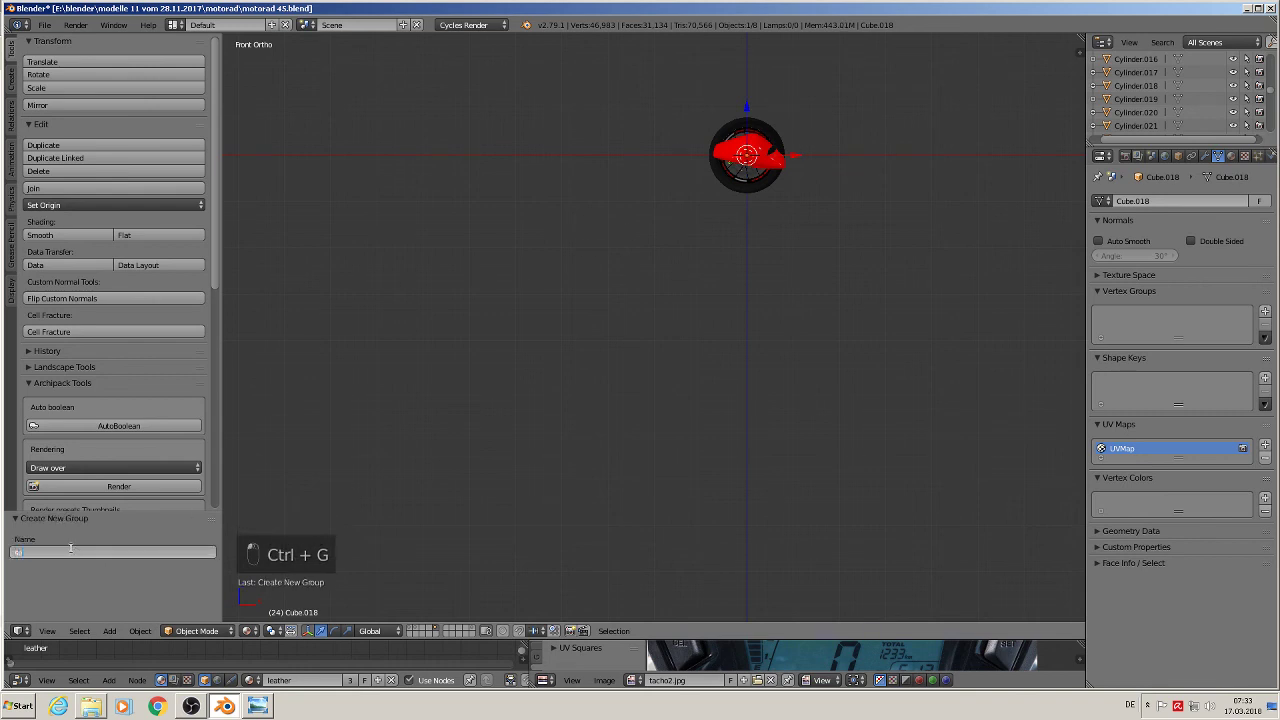
text(et2)
key(Return)
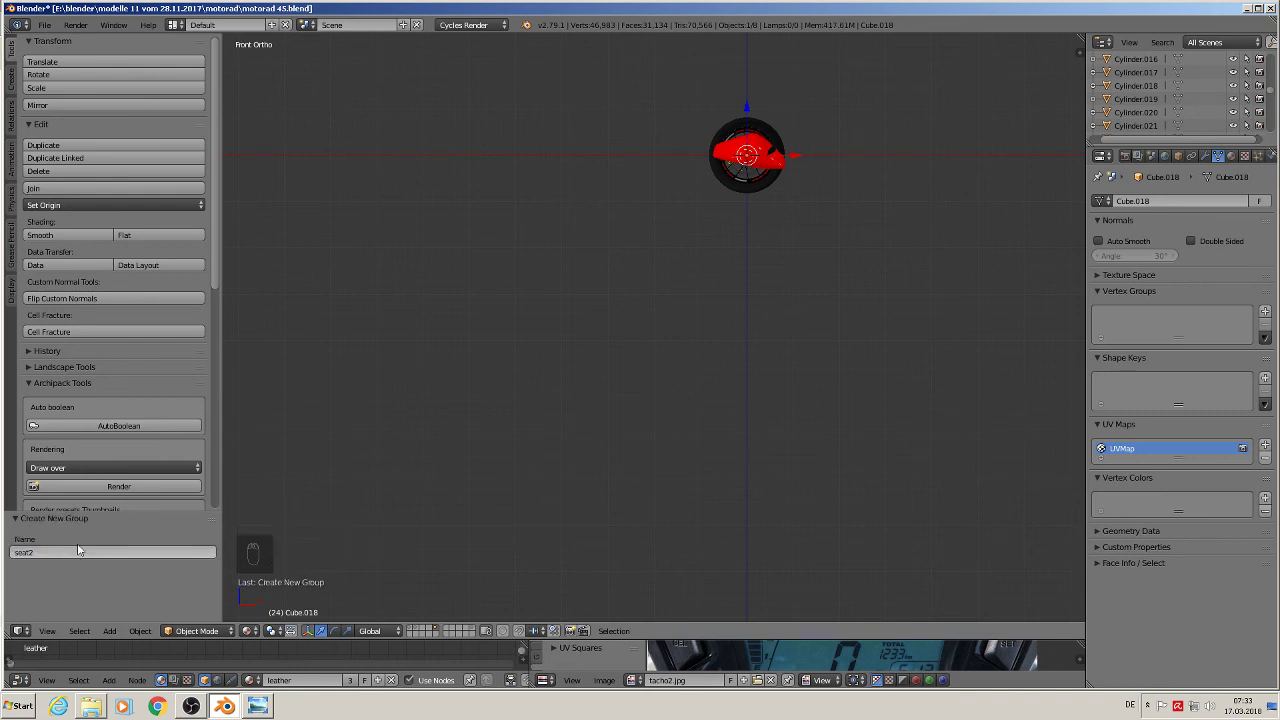
- Show the motorcycle's layer again and add a group instance of "seat2" at the rear passenger seat in the side reference photo
click(413, 629)
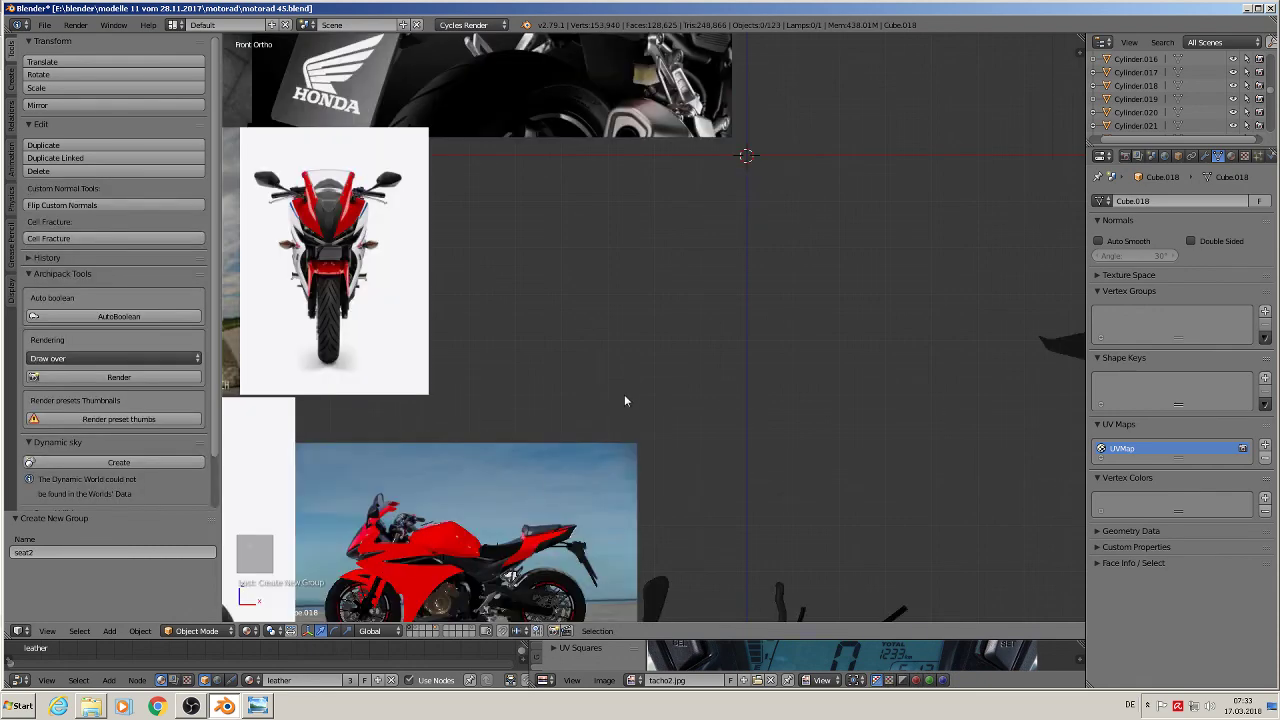
scroll(624, 400, down, 5)
shift+middle_drag(618, 397, 881, 249)
scroll(881, 249, up, 4)
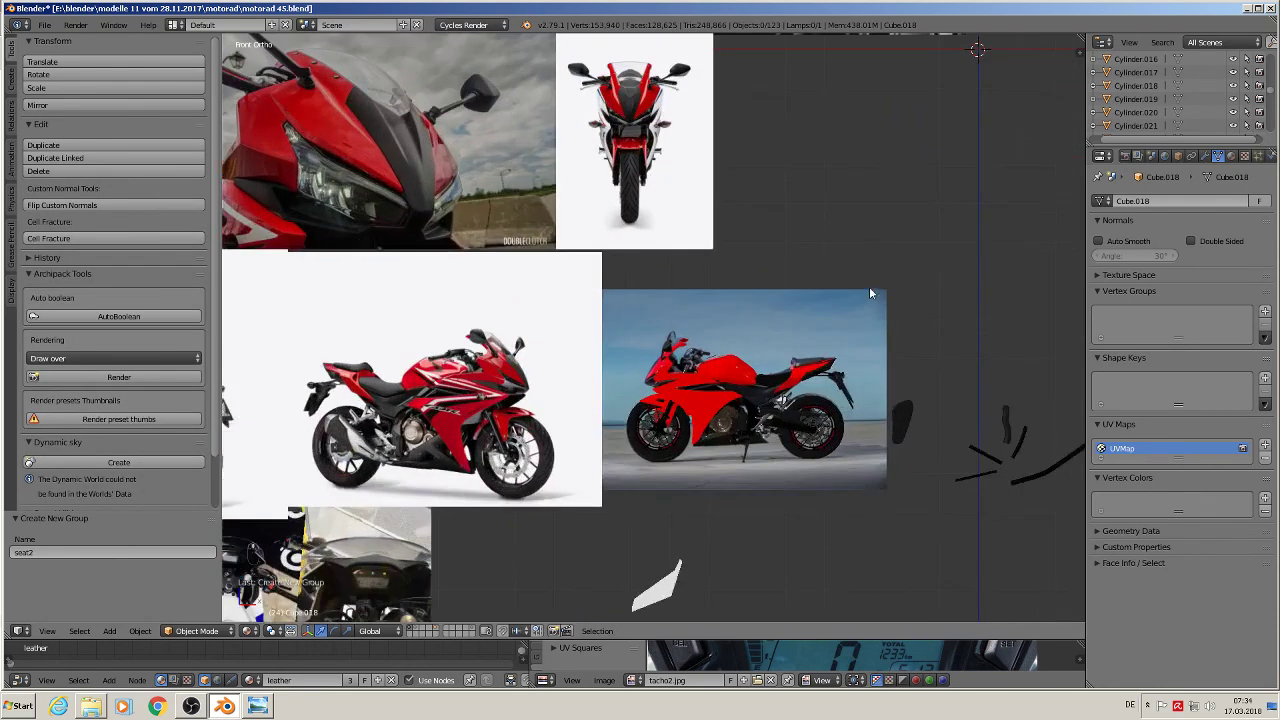
scroll(869, 293, up, 3)
scroll(790, 393, up, 1)
shift+middle_drag(790, 393, 825, 286)
scroll(797, 329, up, 2)
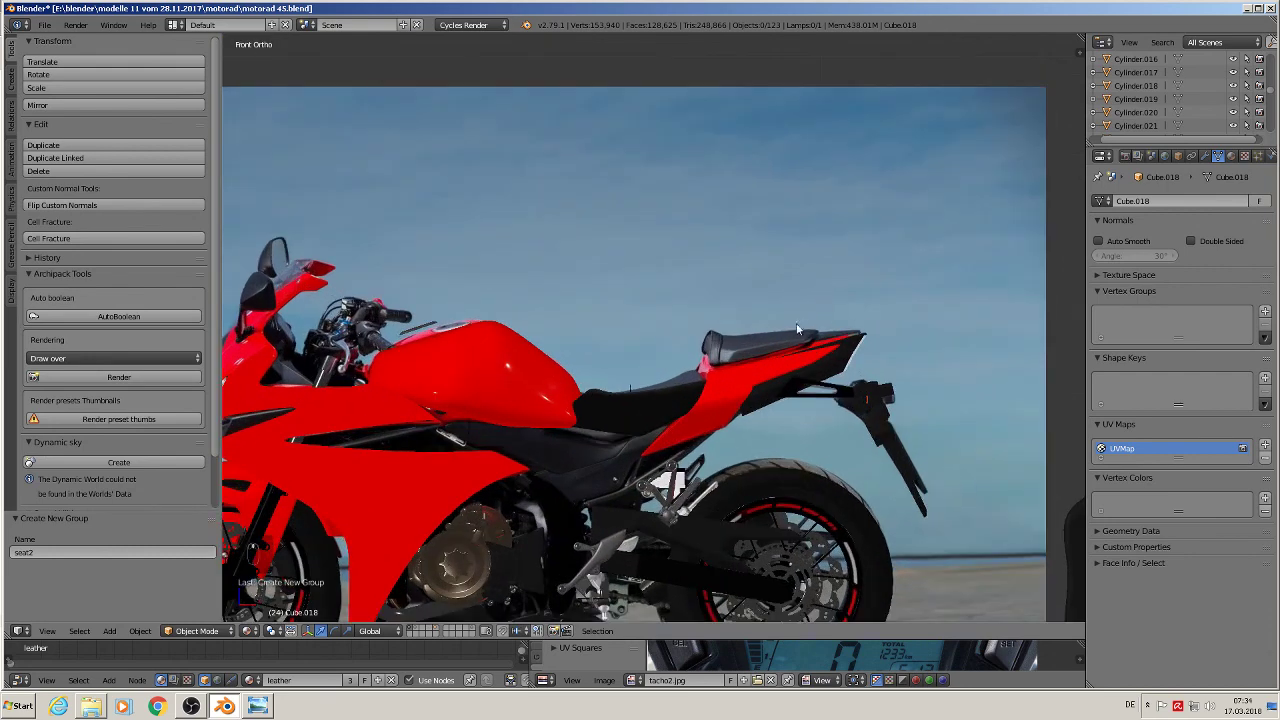
click(753, 346)
click(110, 631)
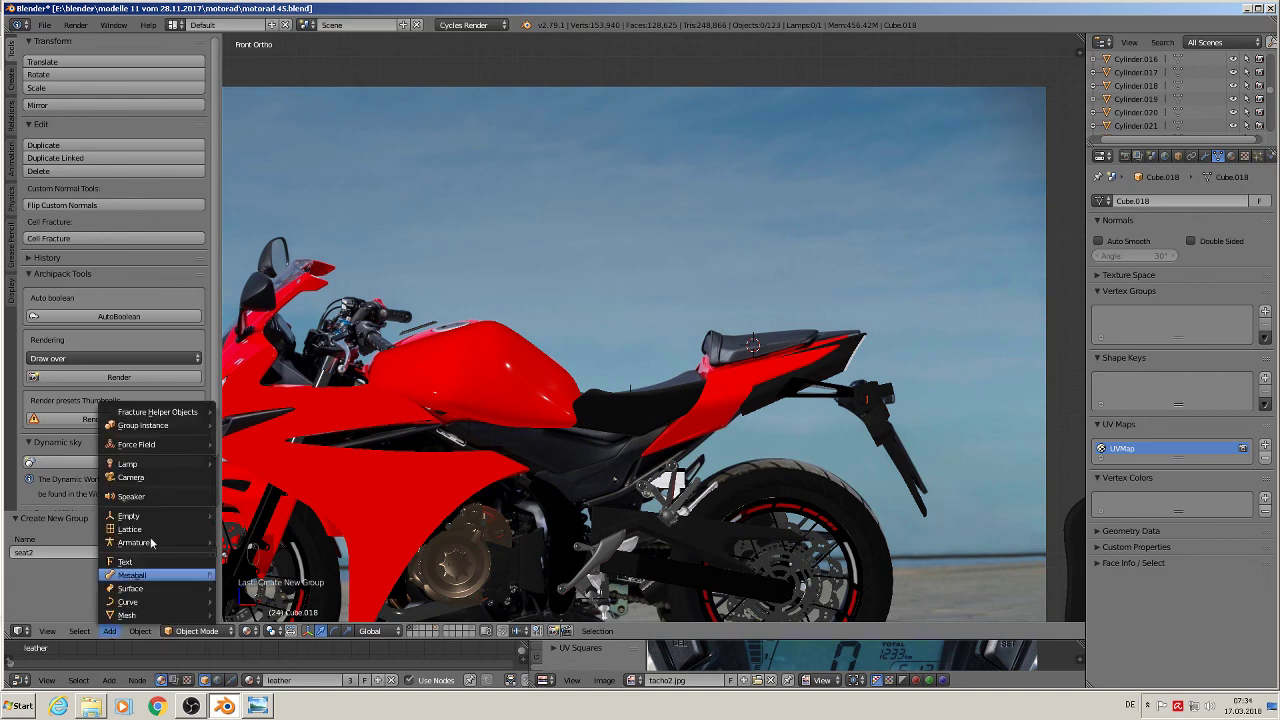
mouse_move(181, 428)
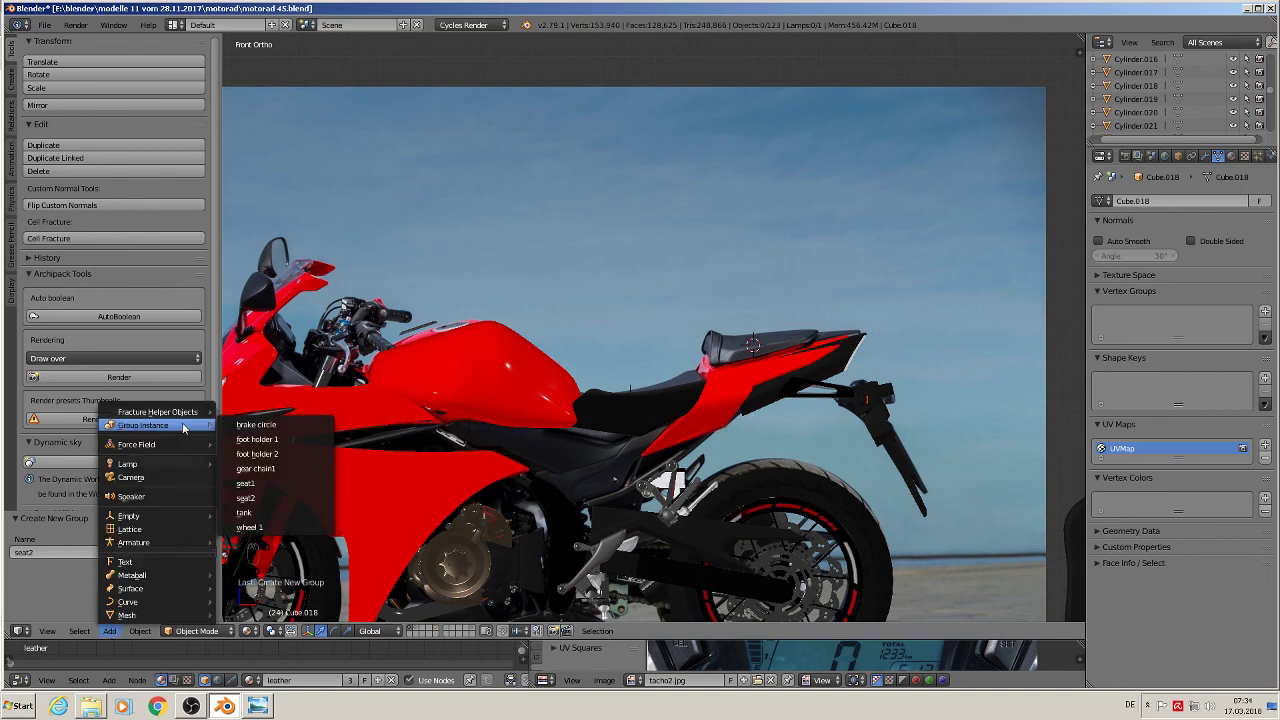
click(271, 498)
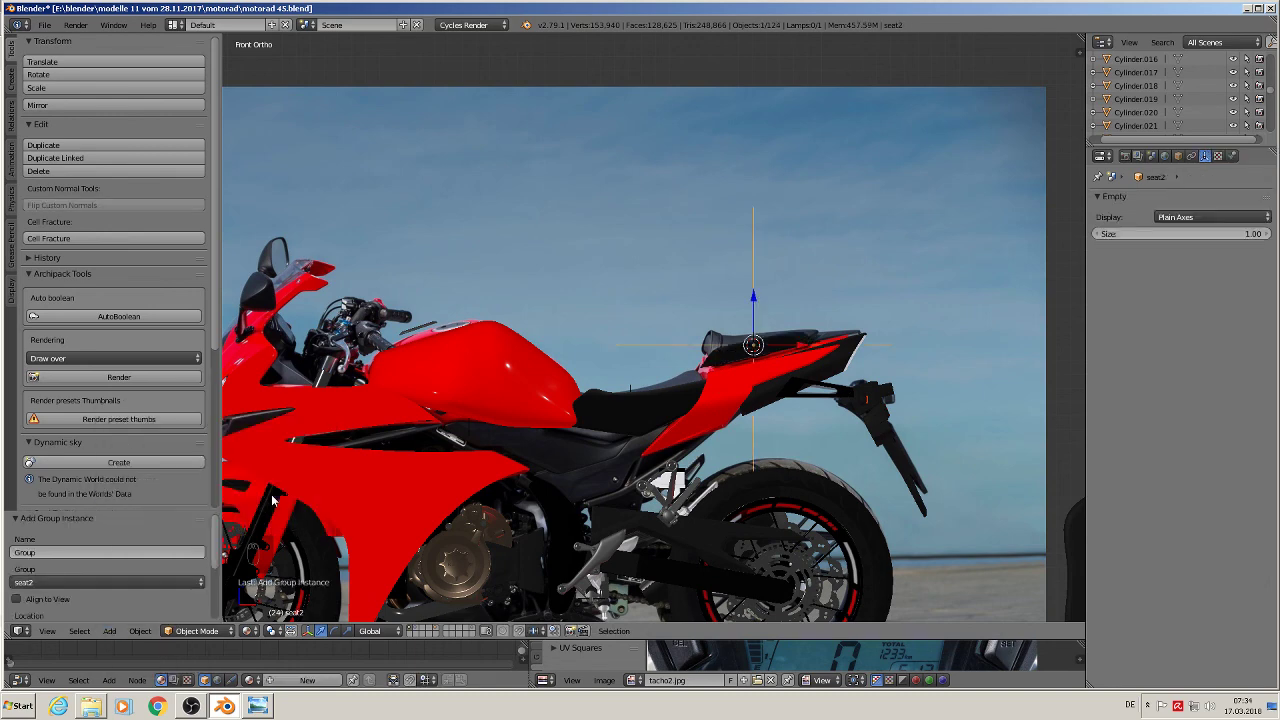
- Set the display size of the "seat2" instance's empty to 0.20 and, in top view, move it about -11.475 along Y onto the motorcycle
scroll(788, 436, up, 2)
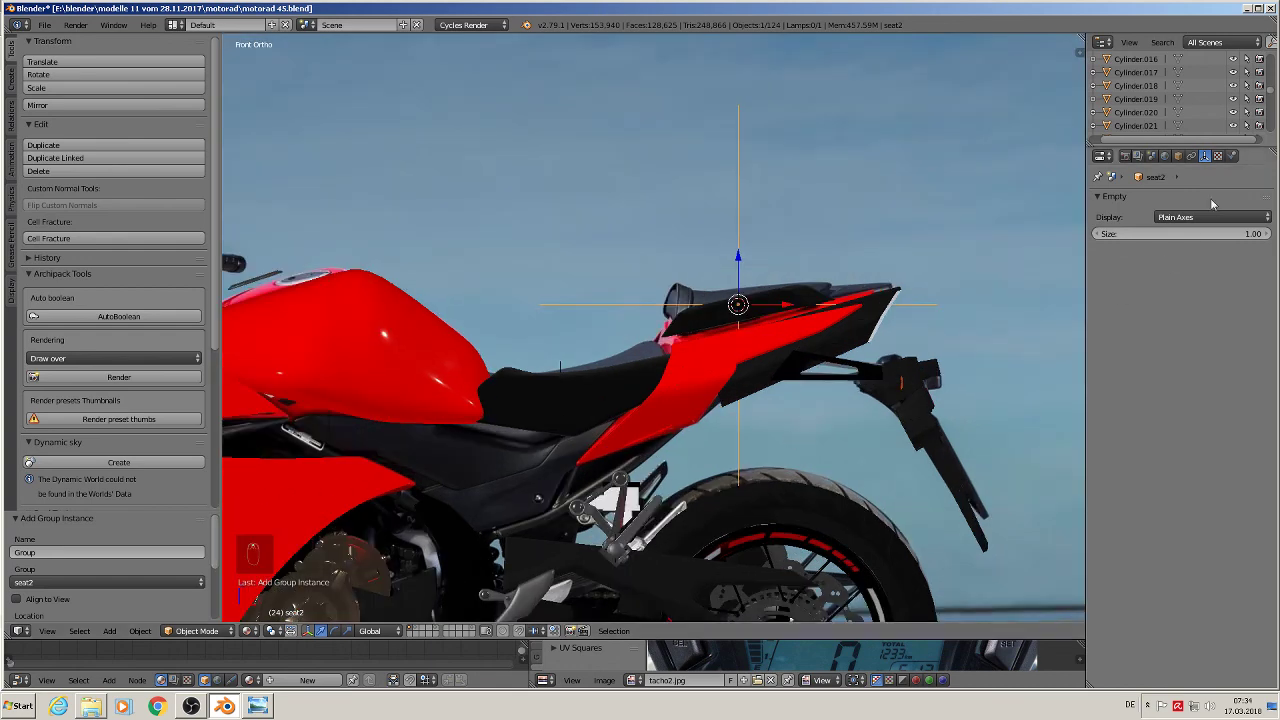
drag(1234, 234, 1176, 234)
middle_drag(837, 377, 834, 388)
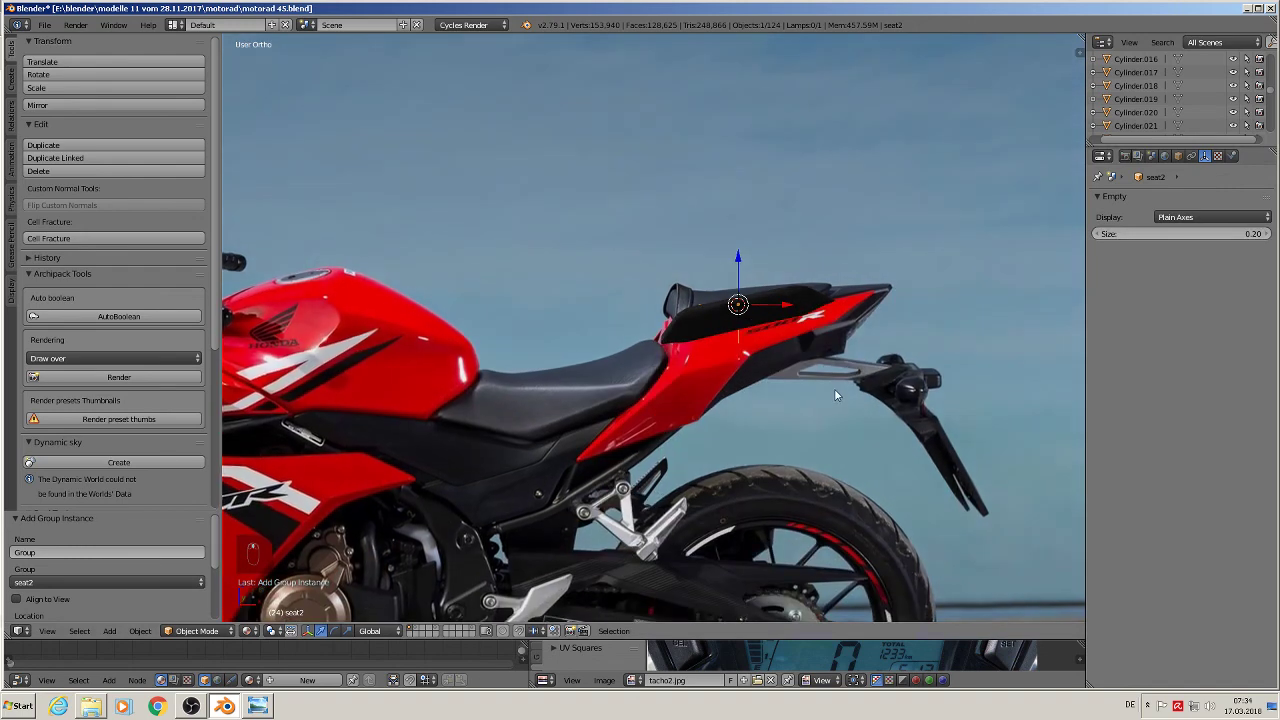
key(KP_7)
scroll(886, 383, down, 4)
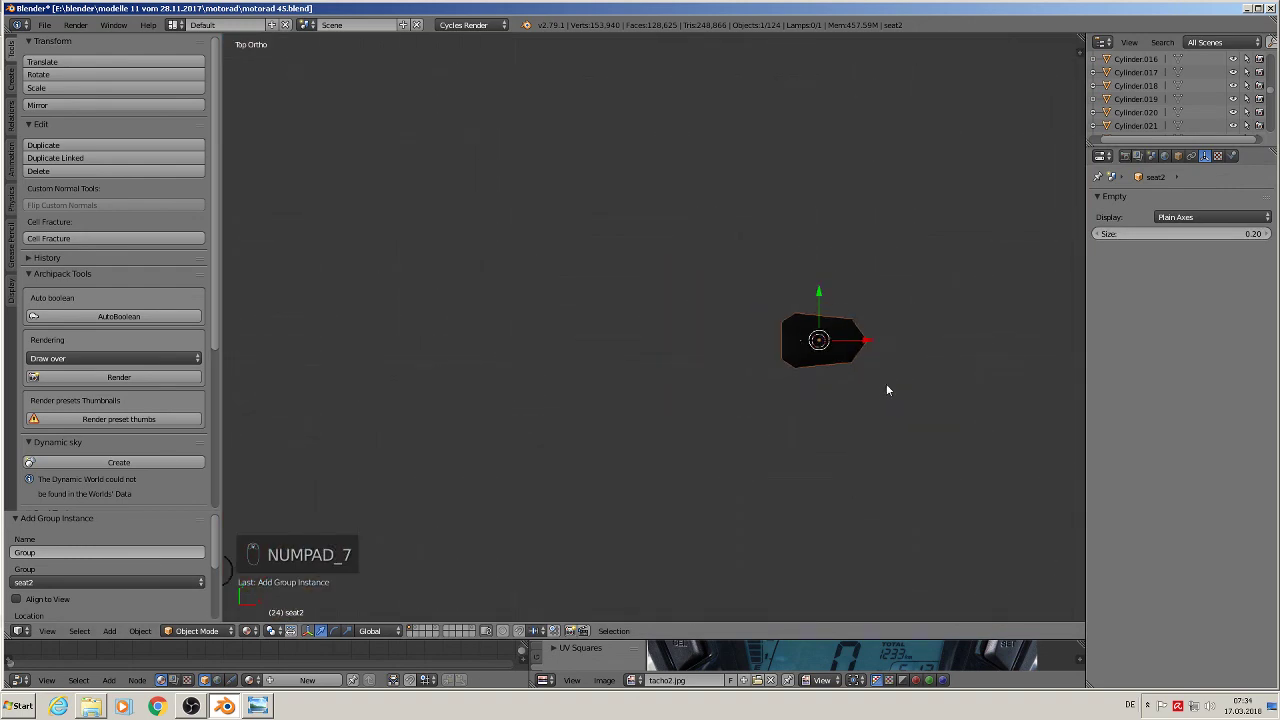
shift+middle_drag(877, 494, 737, 257)
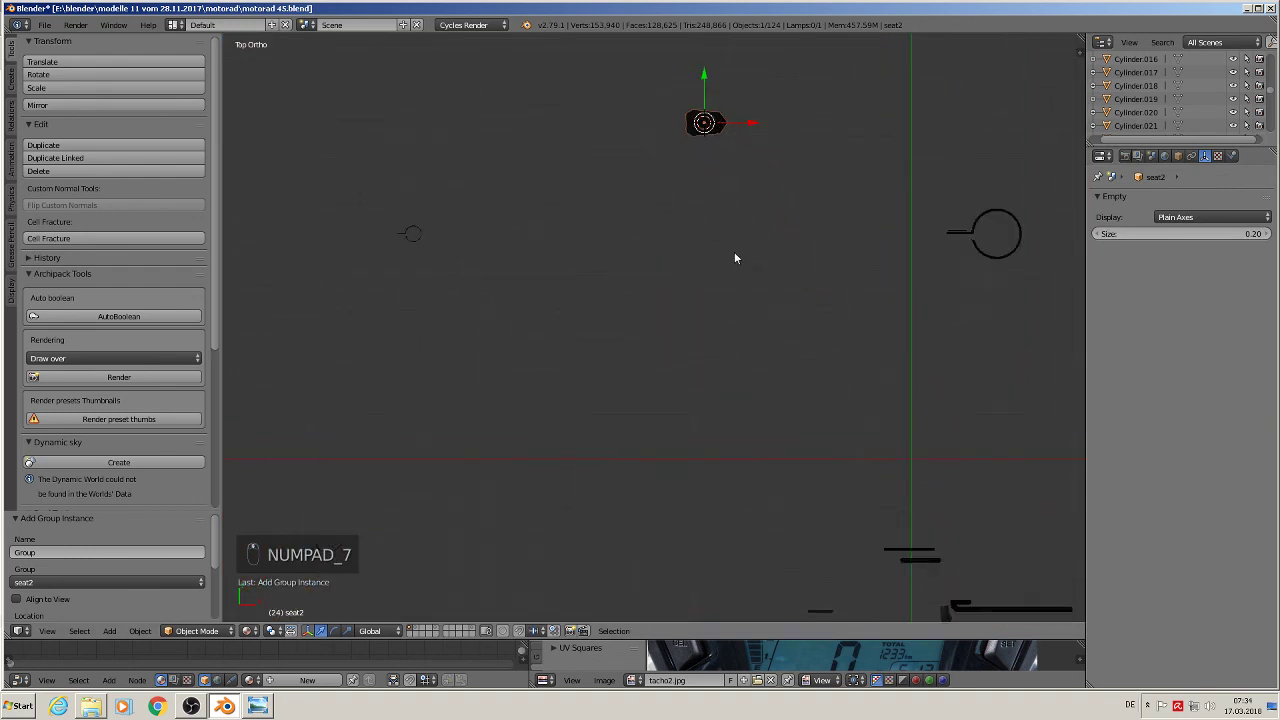
scroll(731, 246, down, 2)
drag(718, 130, 714, 492)
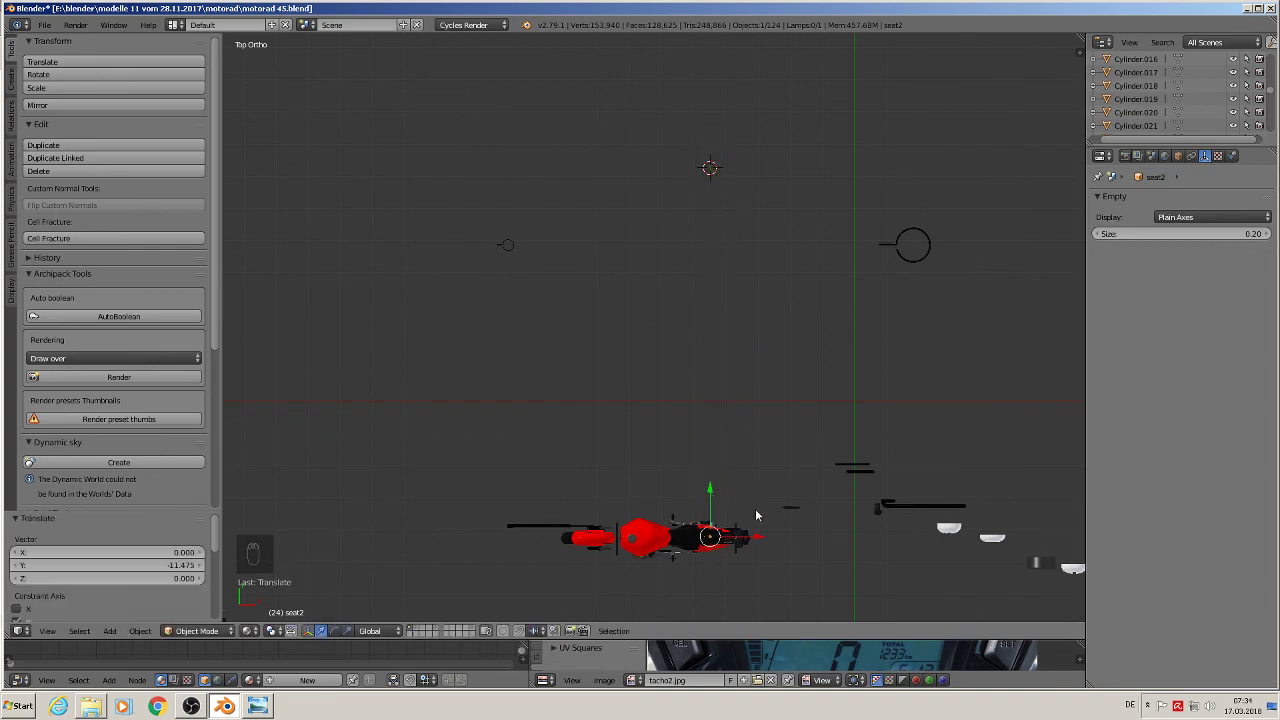
- Move the "seat2" instance freely about 0.11 towards the rear so it rests on the red tail fairing, and deselect everything
scroll(753, 491, up, 2)
middle_drag(753, 491, 742, 400)
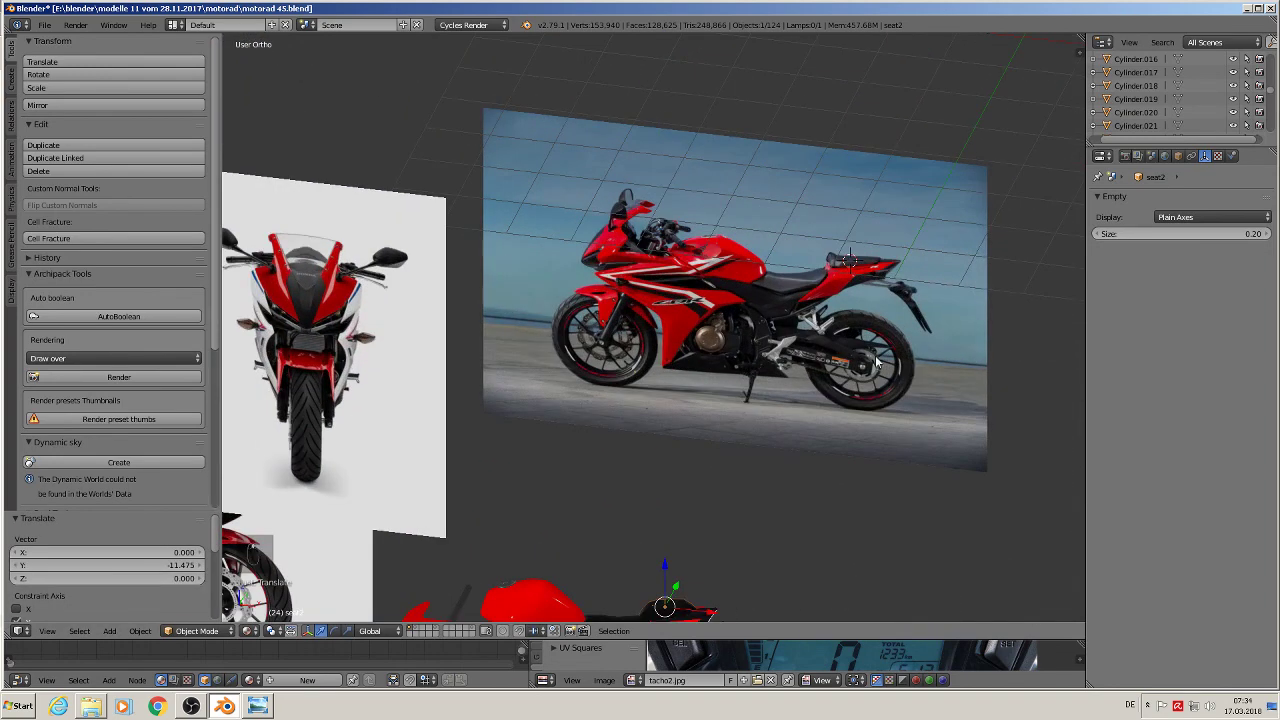
key(KP_Decimal)
scroll(820, 377, up, 3)
middle_drag(814, 373, 821, 300)
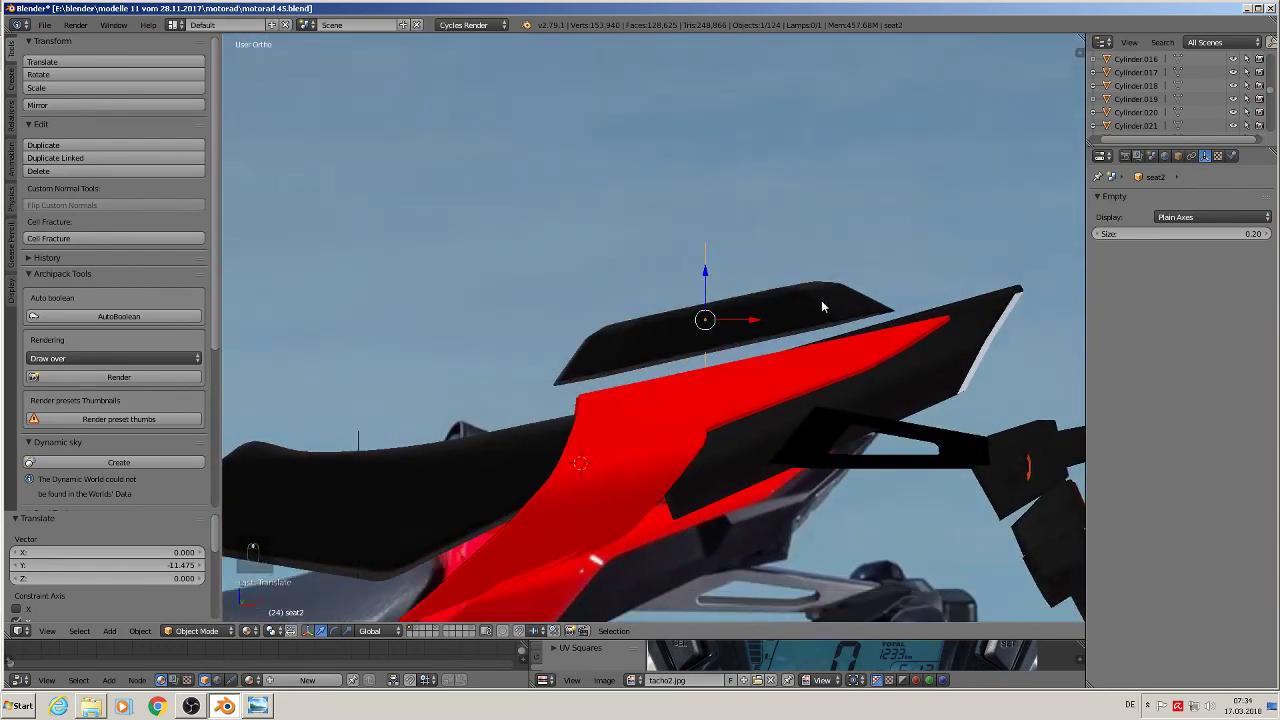
key(g)
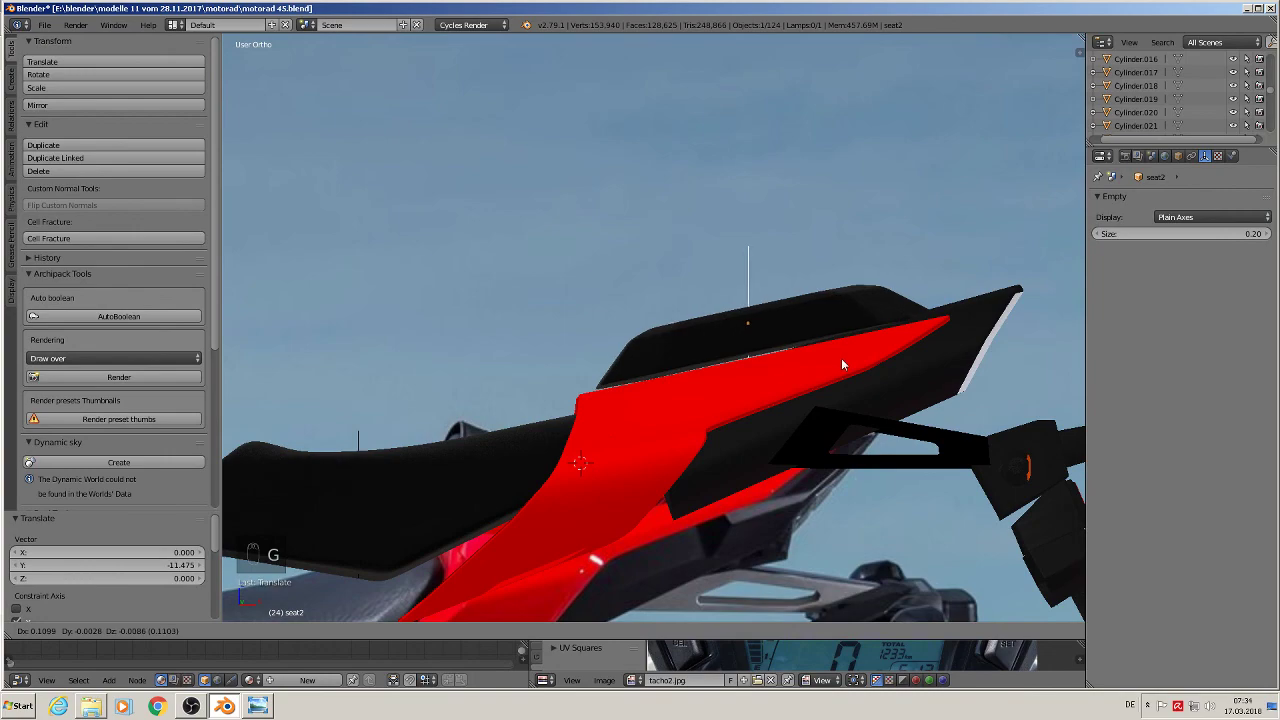
click(842, 373)
scroll(854, 362, down, 2)
middle_drag(856, 360, 620, 282)
key(a)
- Select the black lower tube of the front fork and align the view to front over the side reference photo
scroll(849, 407, down, 3)
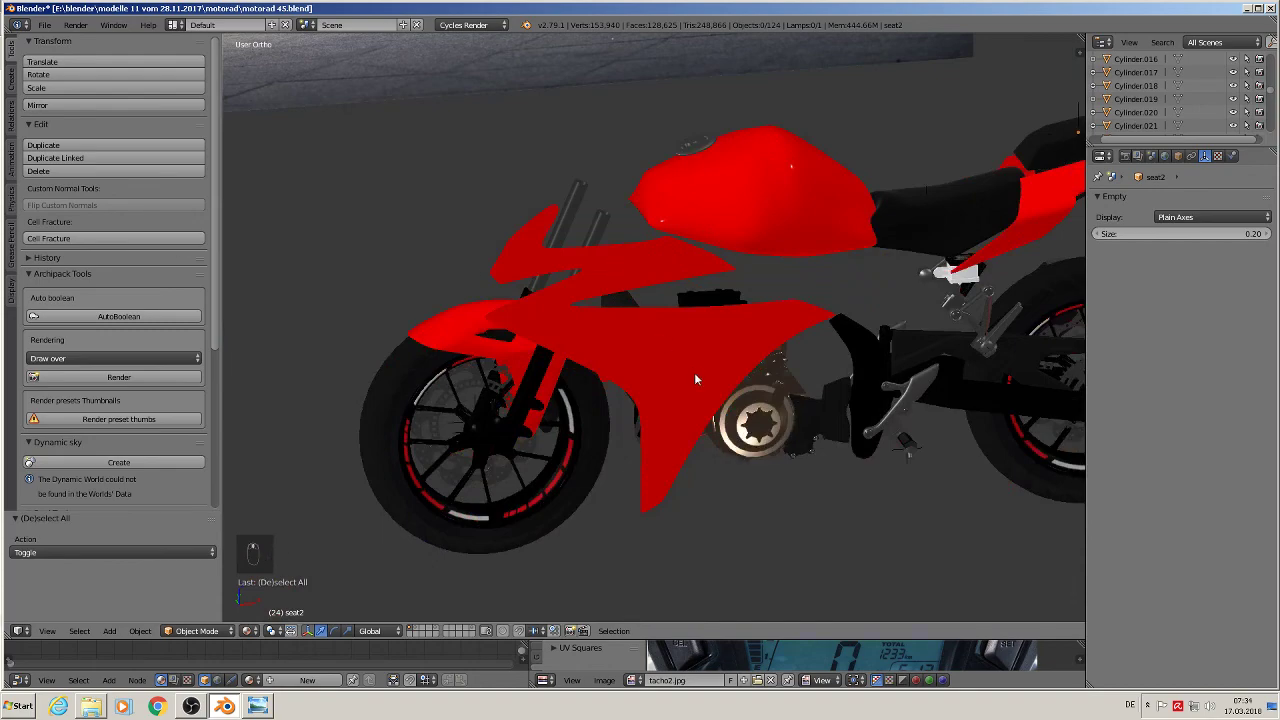
key(KP_0)
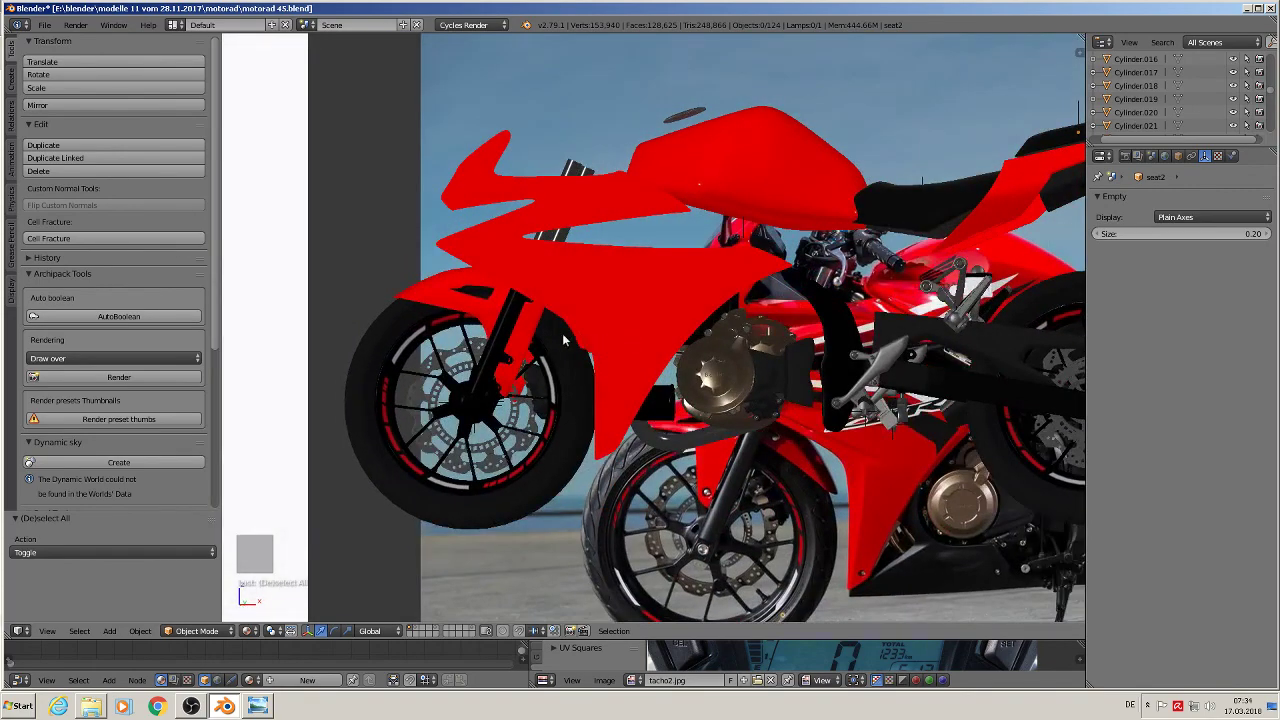
right_click(513, 333)
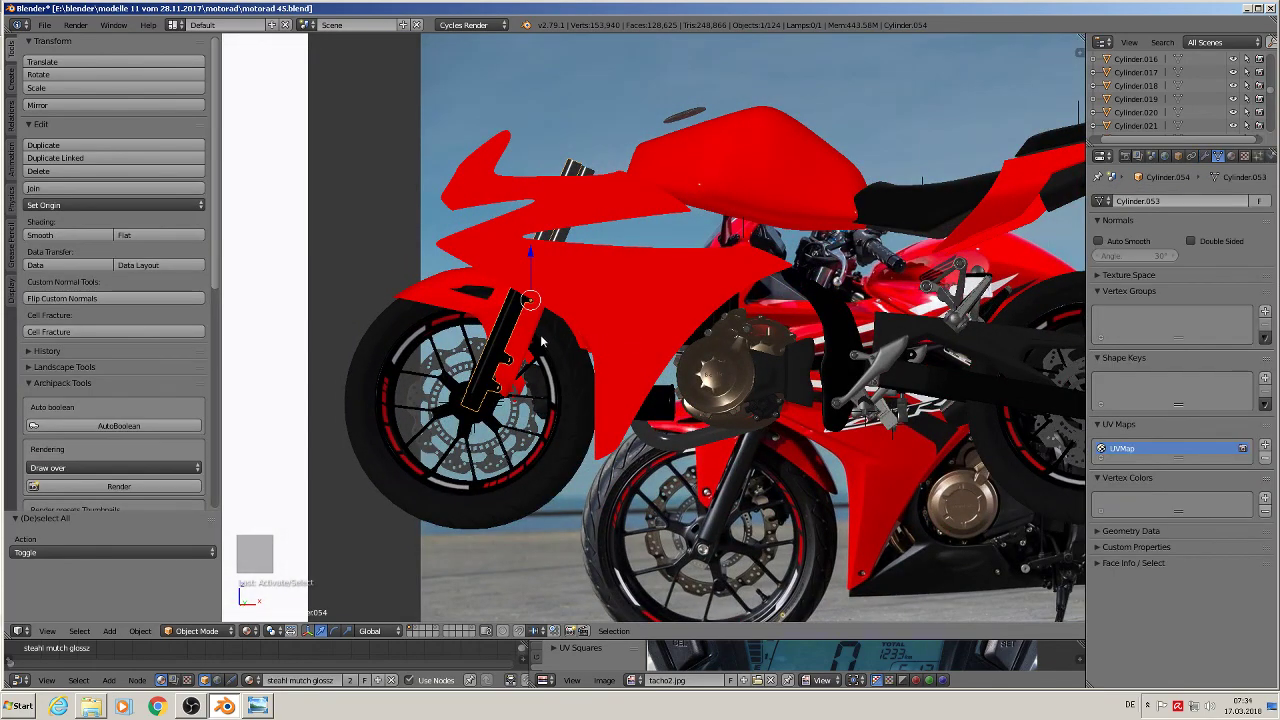
scroll(540, 342, down, 3)
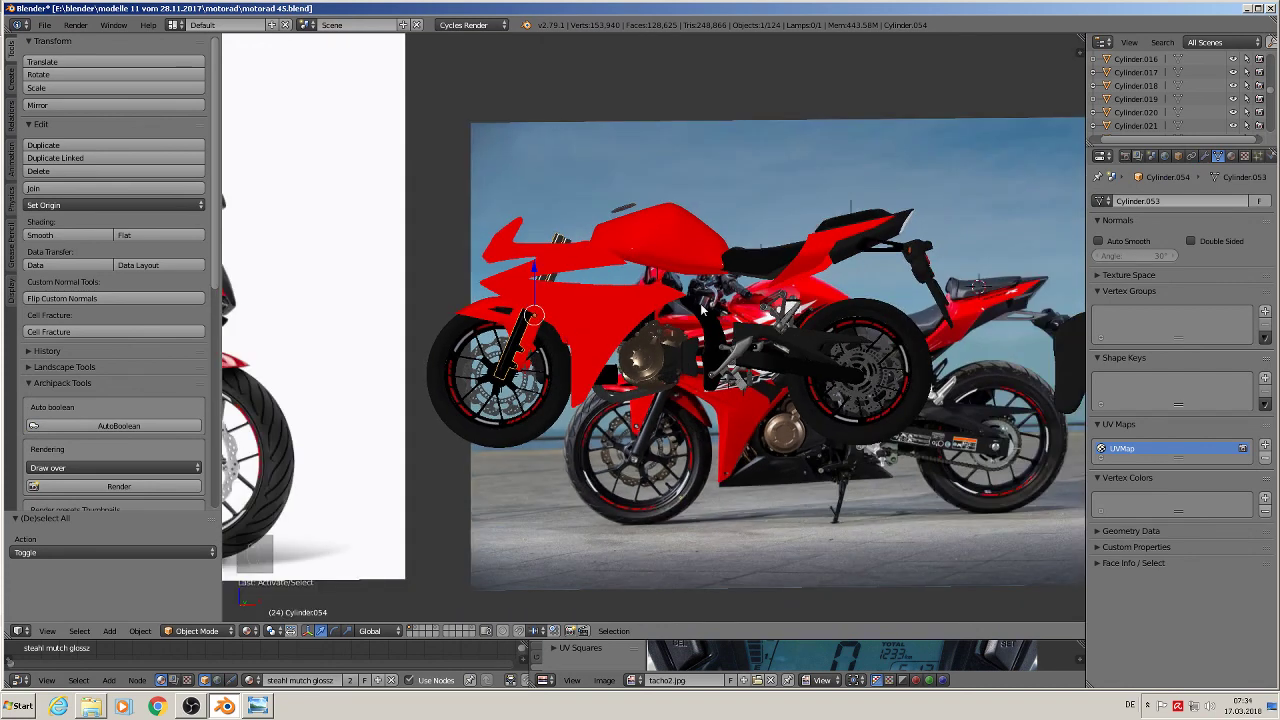
key(KP_1)
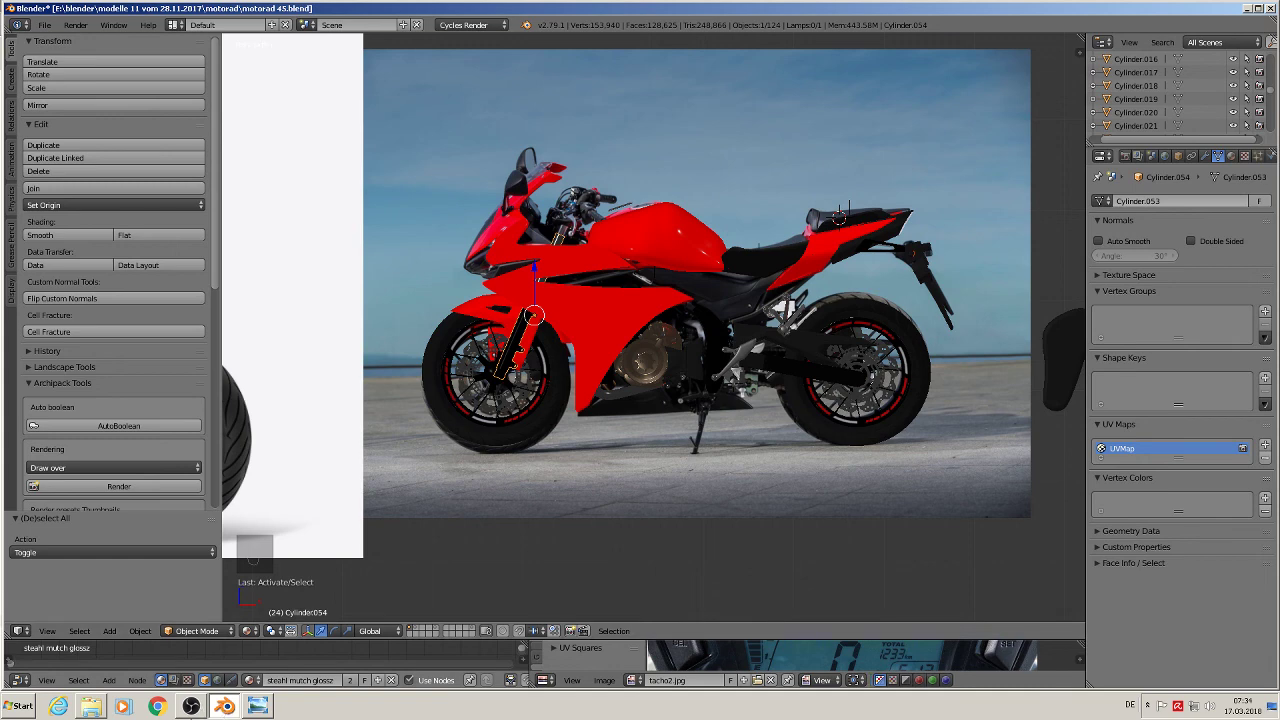
click(191, 706)
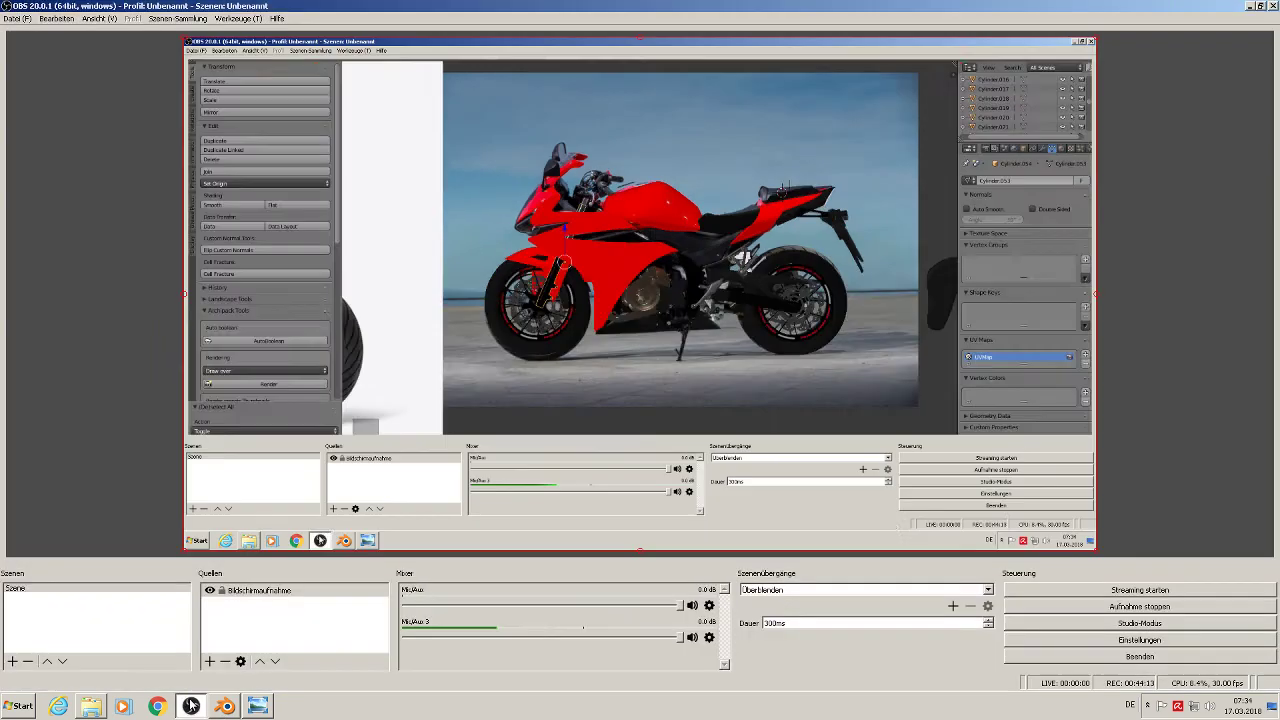